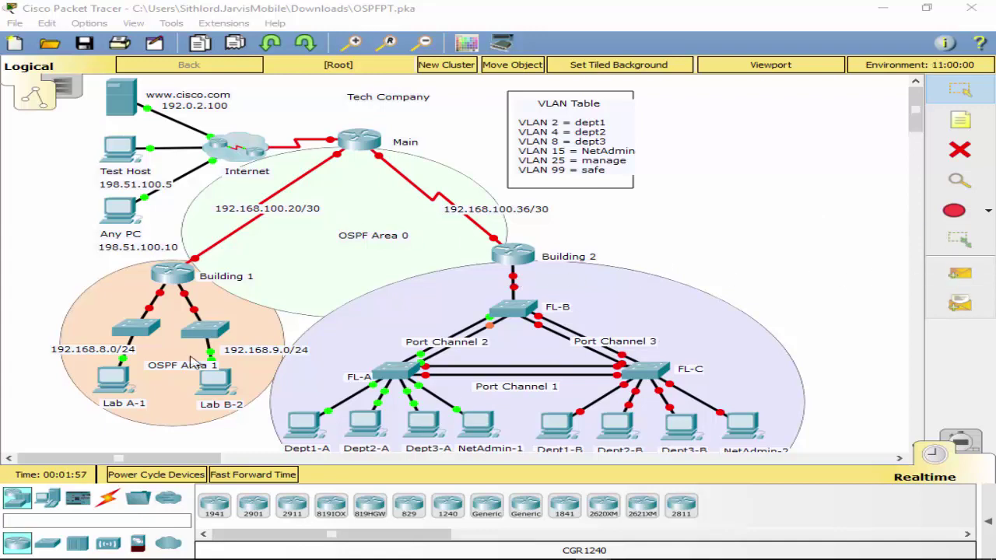
Dismiss the locked-configuration warning and run a Console cable from Lab B-2's RS 232 port to Building 1's Console port.
{"action": "left_click", "coordinate": [179, 273]}
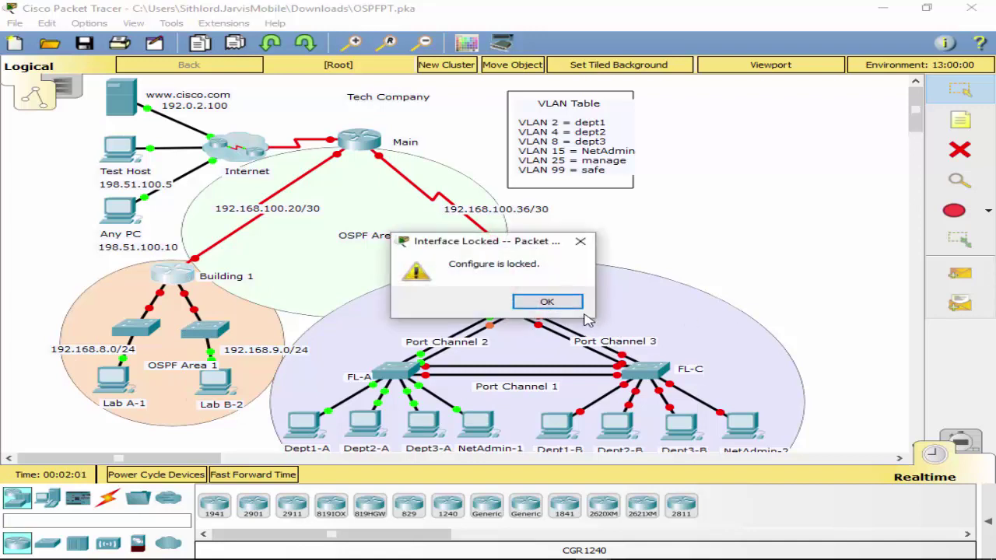
{"action": "left_click", "coordinate": [546, 301]}
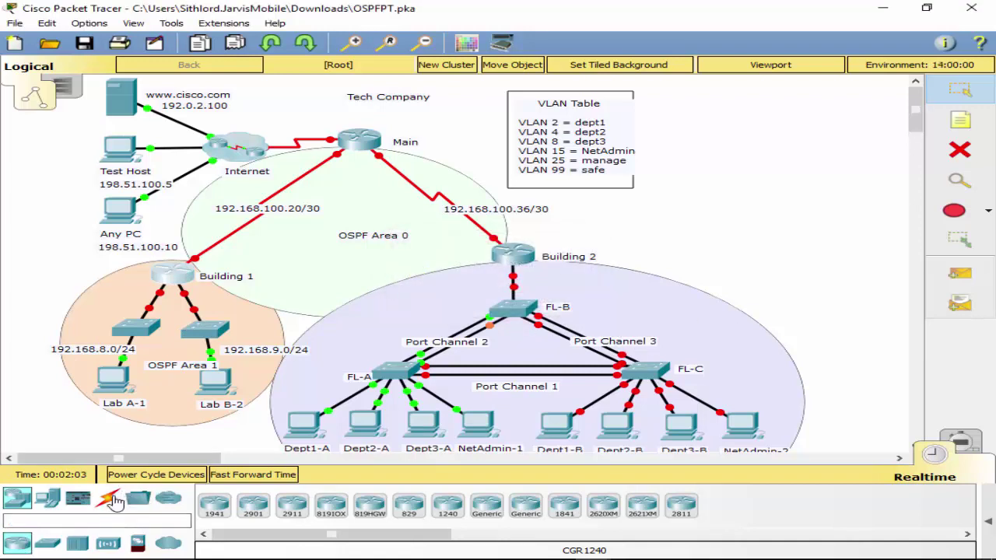
{"action": "left_click", "coordinate": [109, 498]}
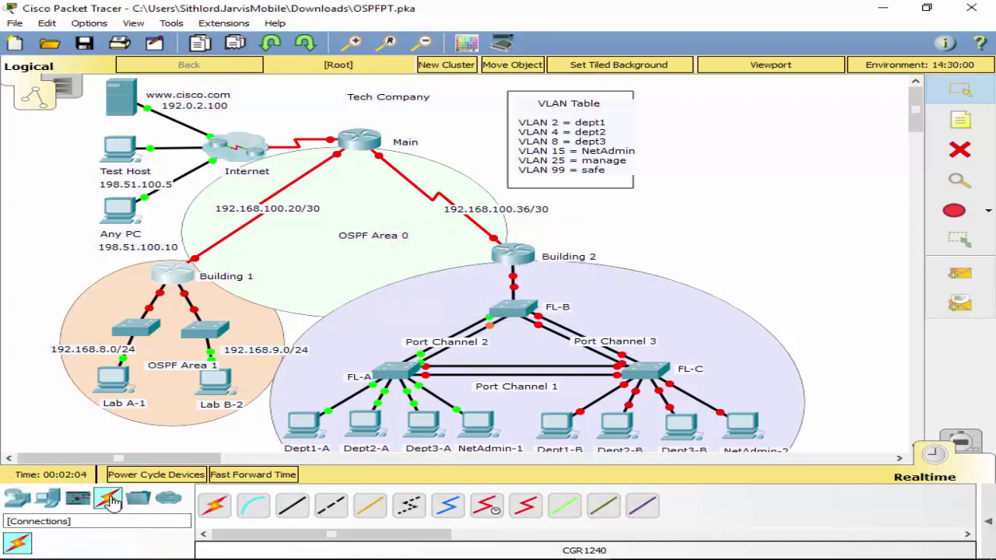
{"action": "left_click", "coordinate": [253, 506]}
{"action": "left_click", "coordinate": [210, 393]}
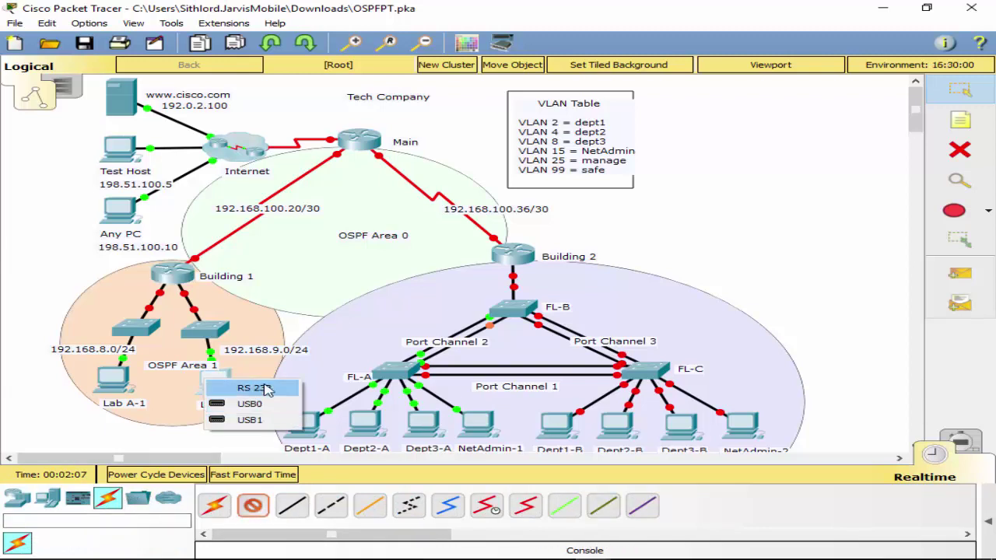
{"action": "left_click", "coordinate": [250, 385]}
{"action": "left_click", "coordinate": [170, 268]}
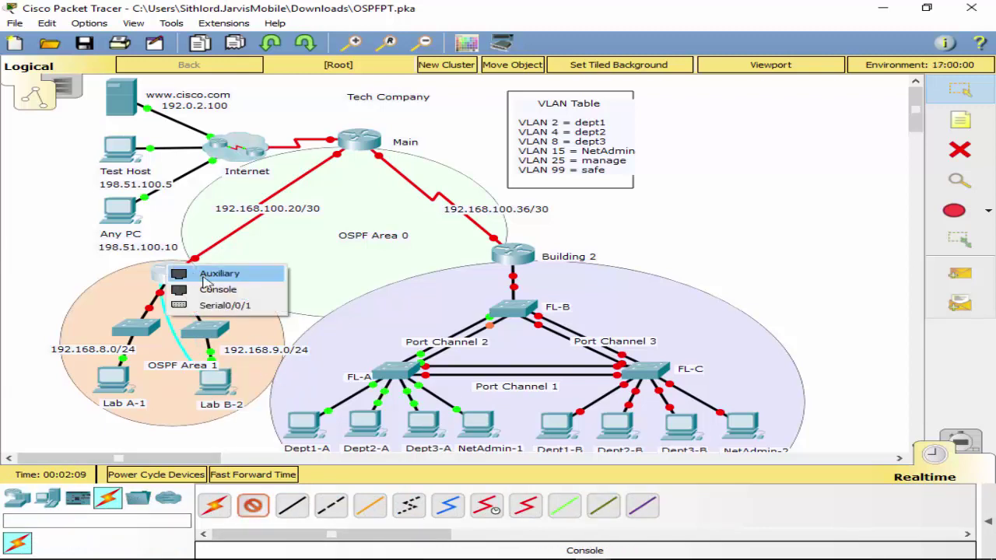
{"action": "left_click", "coordinate": [246, 296]}
Start Lab B-2's Terminal with default port settings and bring up the router's Router> prompt.
{"action": "left_click", "coordinate": [216, 382]}
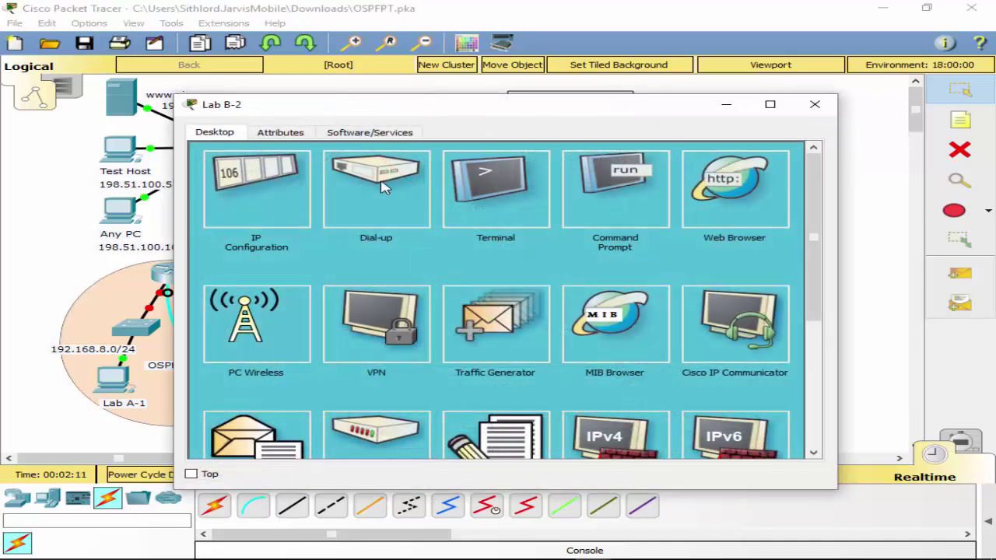
{"action": "left_click", "coordinate": [544, 189]}
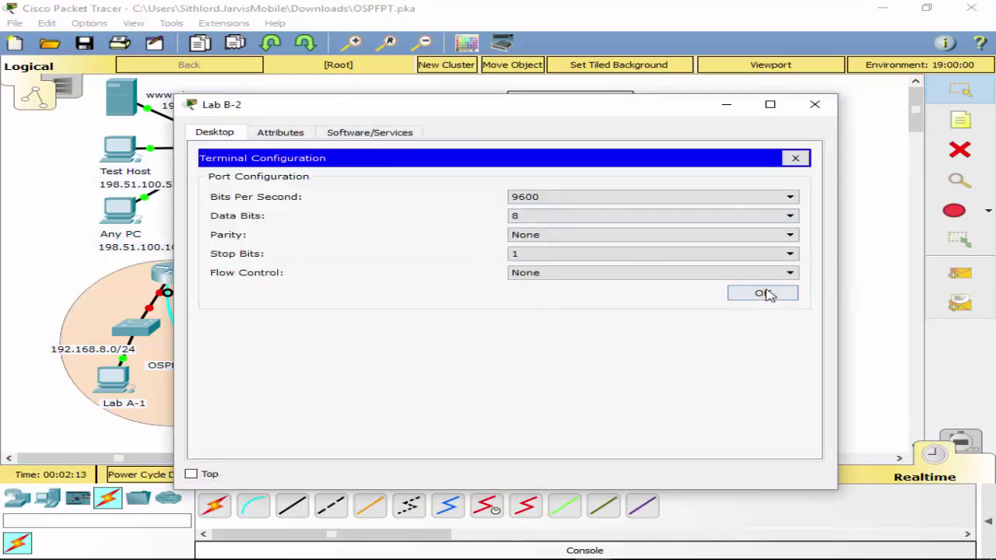
{"action": "left_click", "coordinate": [764, 291]}
{"action": "key", "text": "Return"}
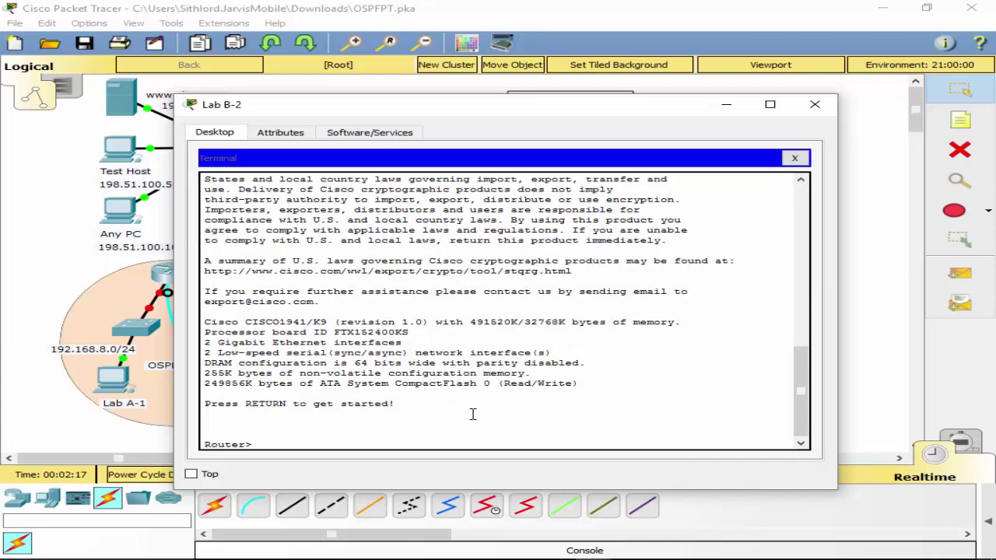
{"action": "left_click_drag", "start_coordinate": [373, 117], "coordinate": [498, 133]}
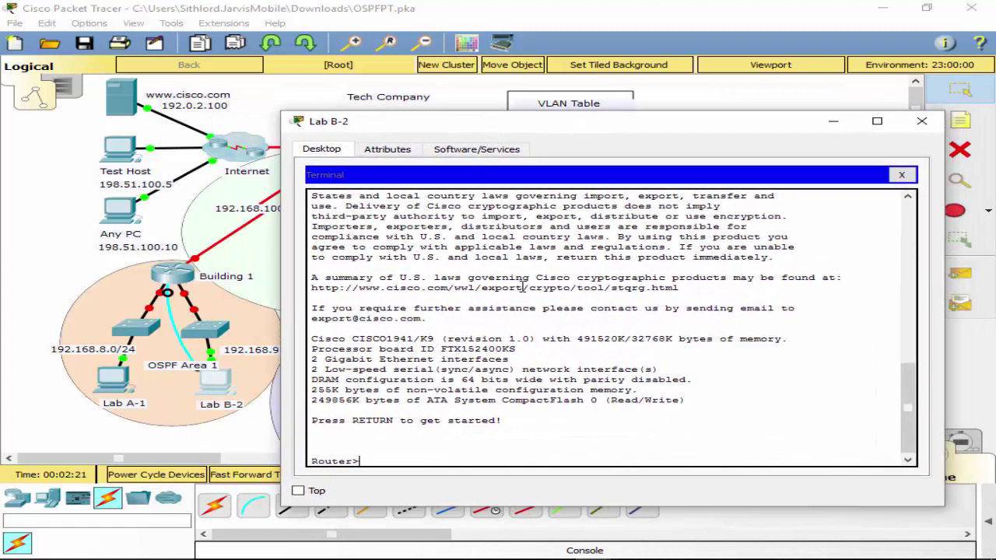
Enter privileged mode with enable, then global configuration with configure terminal.
{"action": "type", "text": "conf"}
{"action": "key", "text": "BackSpace"}
{"action": "key", "text": "BackSpace"}
{"action": "key", "text": "BackSpace"}
{"action": "key", "text": "BackSpace"}
{"action": "type", "text": "en"}
{"action": "key", "text": "Tab"}
{"action": "key", "text": "Tab"}
{"action": "key", "text": "Return"}
{"action": "type", "text": "conf"}
{"action": "key", "text": "Tab"}
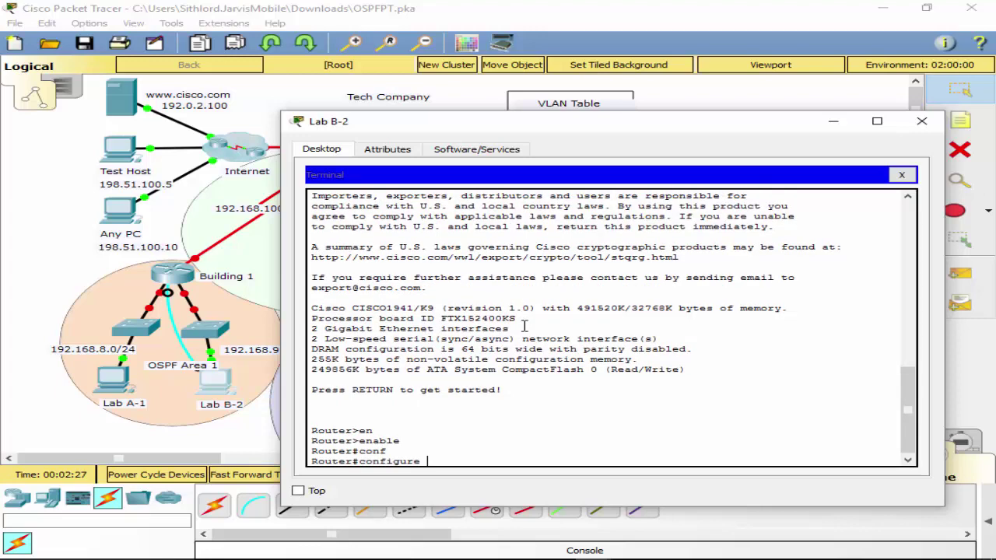
{"action": "type", "text": "te"}
{"action": "key", "text": "Tab"}
{"action": "key", "text": "Return"}
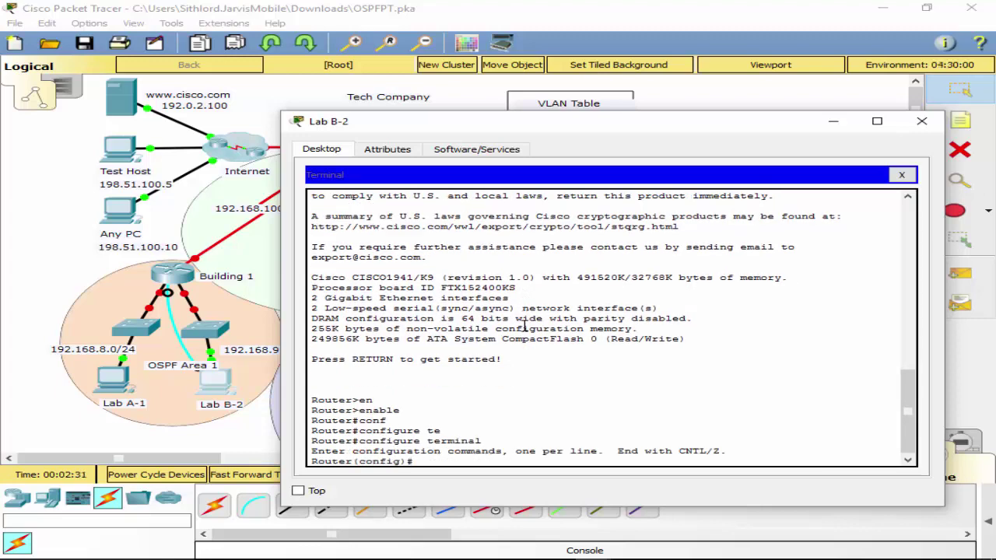
Set the hostname to Building1 and select interface s0/0/0.
{"action": "type", "text": "host Buli"}
{"action": "key", "text": "BackSpace"}
{"action": "key", "text": "BackSpace"}
{"action": "key", "text": "BackSpace"}
{"action": "type", "text": "ilding"}
{"action": "key", "text": "BackSpace"}
{"action": "type", "text": "1"}
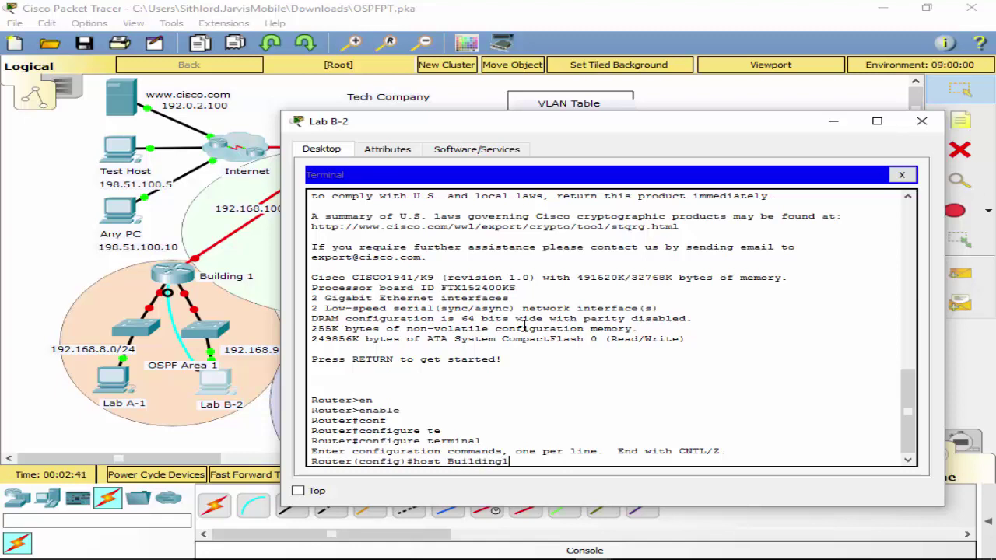
{"action": "key", "text": "Return"}
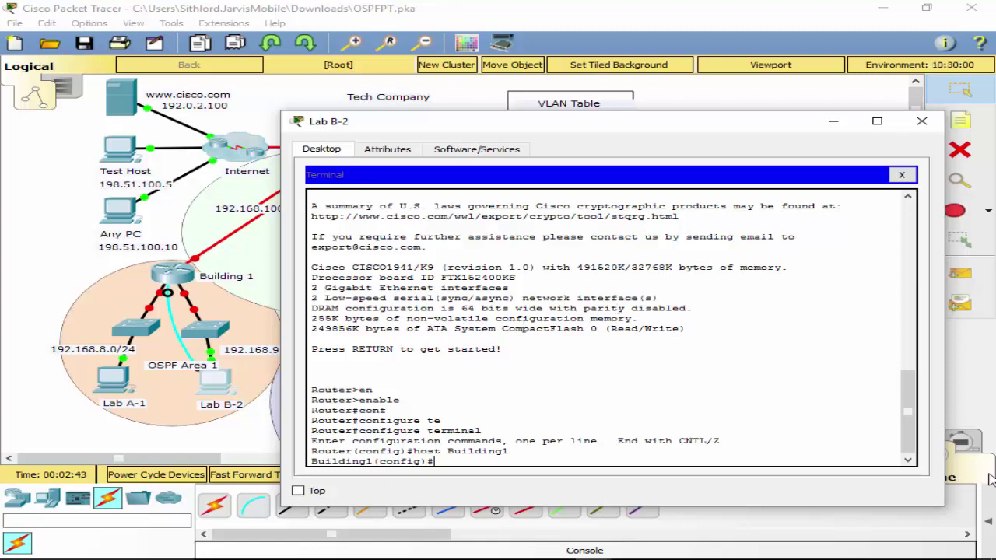
{"action": "type", "text": "int s0/0/0"}
{"action": "key", "text": "Return"}
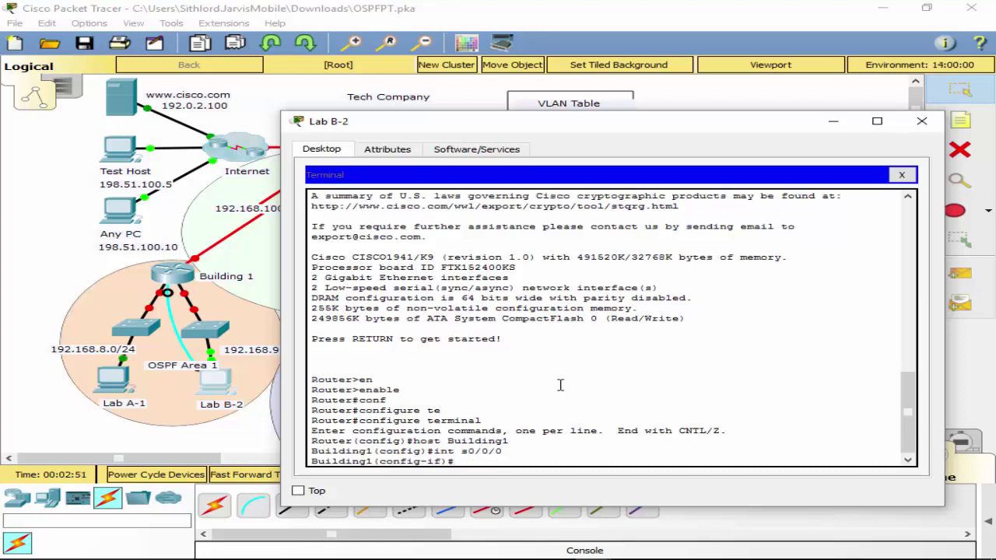
Assign ip address 192.168.100.21 255.255.255.252 to s0/0/0, correcting the rejected attempts.
{"action": "type", "text": "192.168.100.20."}
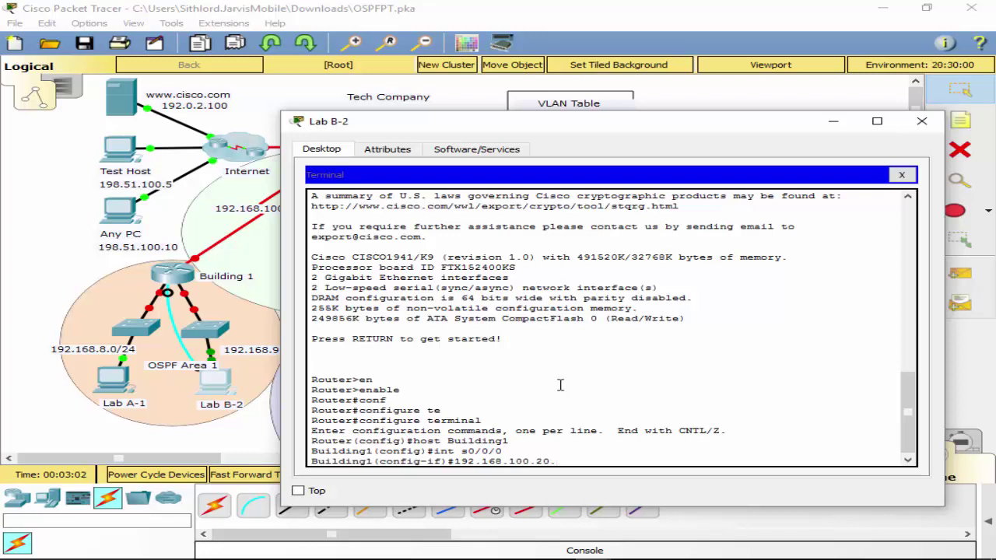
{"action": "type", "text": "21 255.255.255.252"}
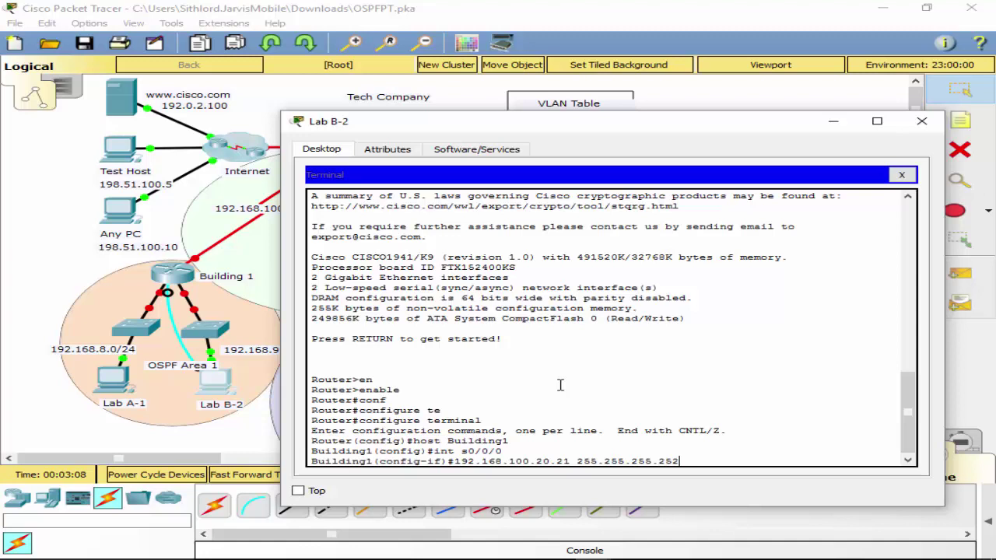
{"action": "key", "text": "Return"}
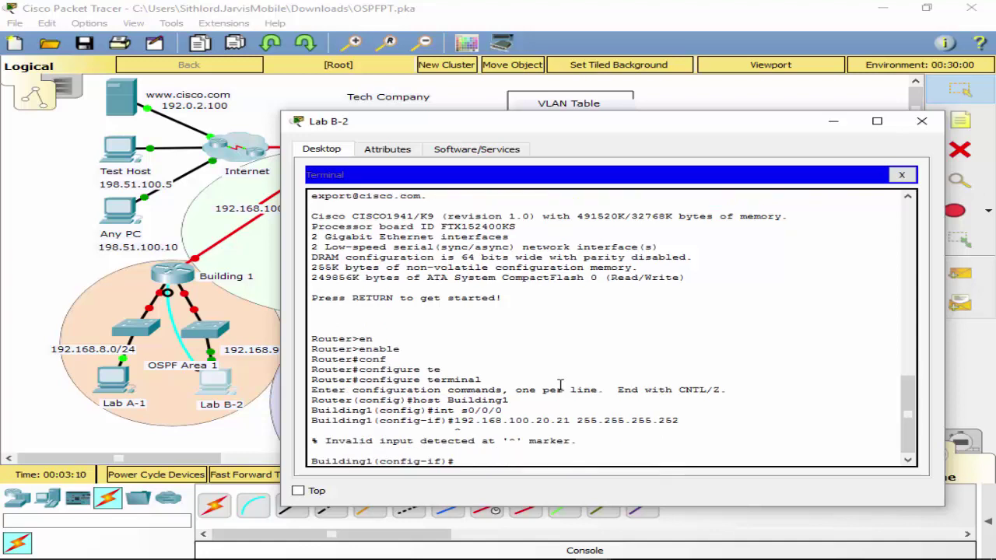
{"action": "key", "text": "Up"}
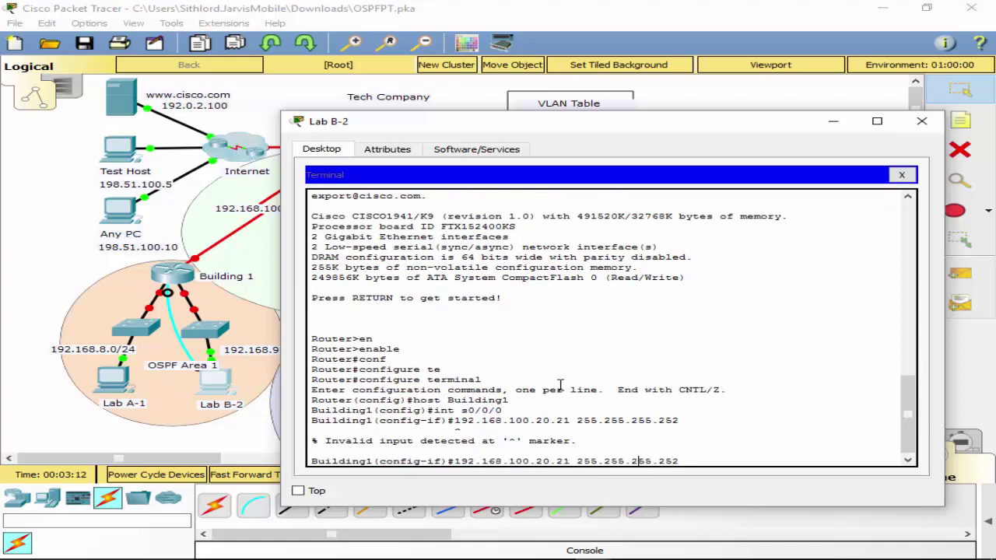
{"action": "key", "text": "Left"}
{"action": "key", "text": "Left"}
{"action": "key", "text": "Left"}
{"action": "key", "text": "Left"}
{"action": "key", "text": "Left"}
{"action": "key", "text": "Left"}
{"action": "key", "text": "Left"}
{"action": "key", "text": "Left"}
{"action": "key", "text": "Left"}
{"action": "key", "text": "Left"}
{"action": "key", "text": "Left"}
{"action": "key", "text": "Left"}
{"action": "key", "text": "Left"}
{"action": "key", "text": "Left"}
{"action": "key", "text": "Left"}
{"action": "key", "text": "Left"}
{"action": "key", "text": "Left"}
{"action": "key", "text": "Left"}
{"action": "key", "text": "Left"}
{"action": "key", "text": "Left"}
{"action": "type", "text": "ip"}
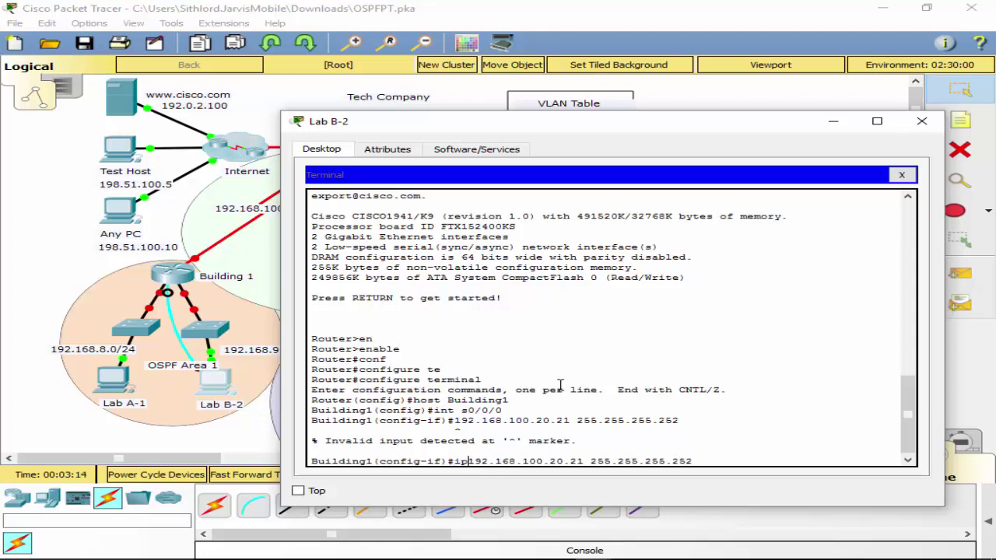
{"action": "type", "text": " add"}
{"action": "key", "text": "Return"}
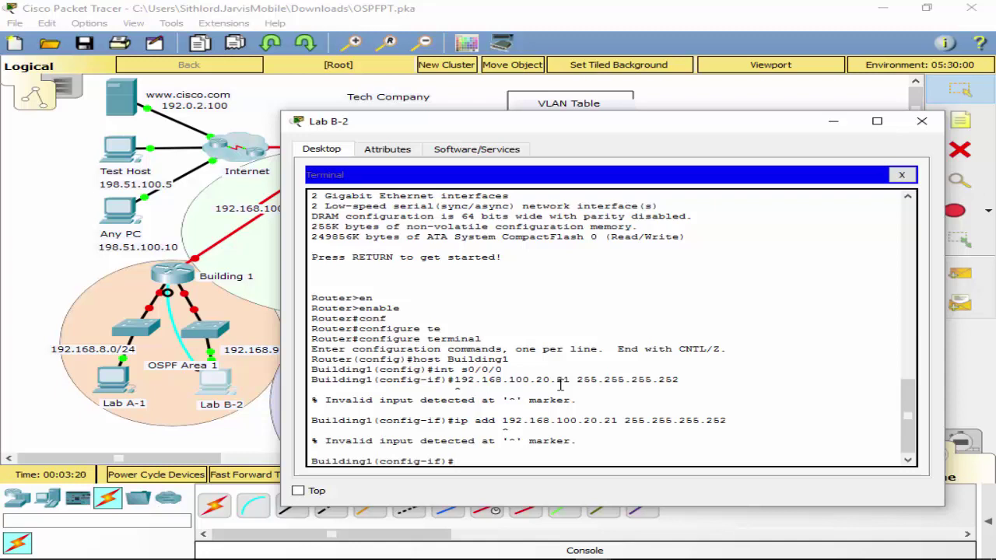
{"action": "key", "text": "Up"}
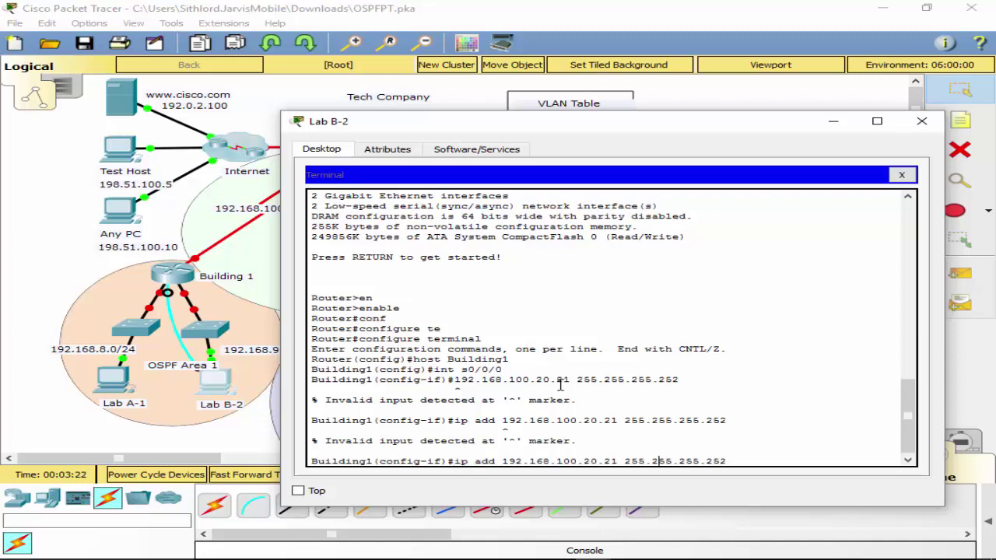
{"action": "key", "text": "Left"}
{"action": "key", "text": "Left"}
{"action": "key", "text": "BackSpace"}
{"action": "key", "text": "BackSpace"}
{"action": "key", "text": "BackSpace"}
{"action": "key", "text": "Return"}
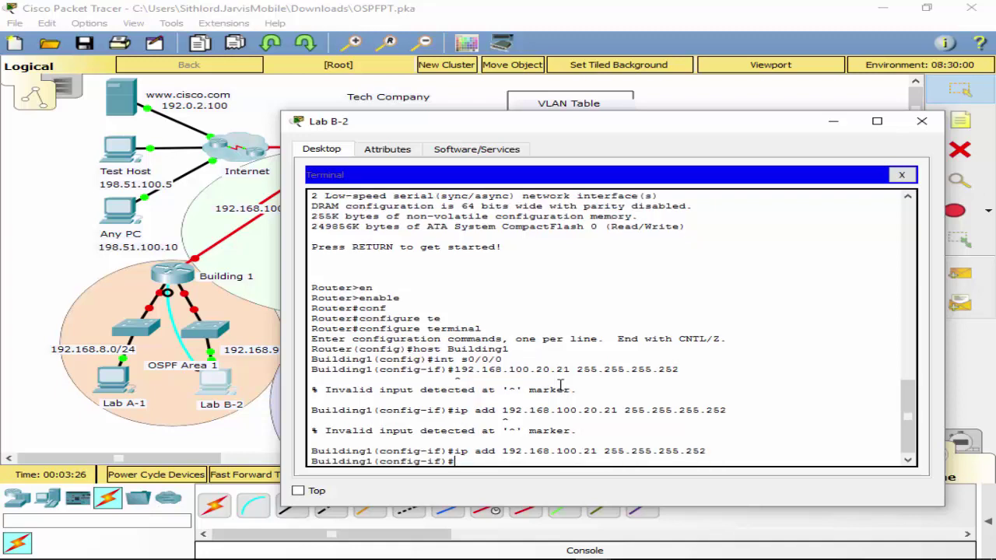
{"action": "type", "text": "int g0/0"}
Give interface g0/0 the address 192.168.8.1 255.255.255.0.
{"action": "key", "text": "Return"}
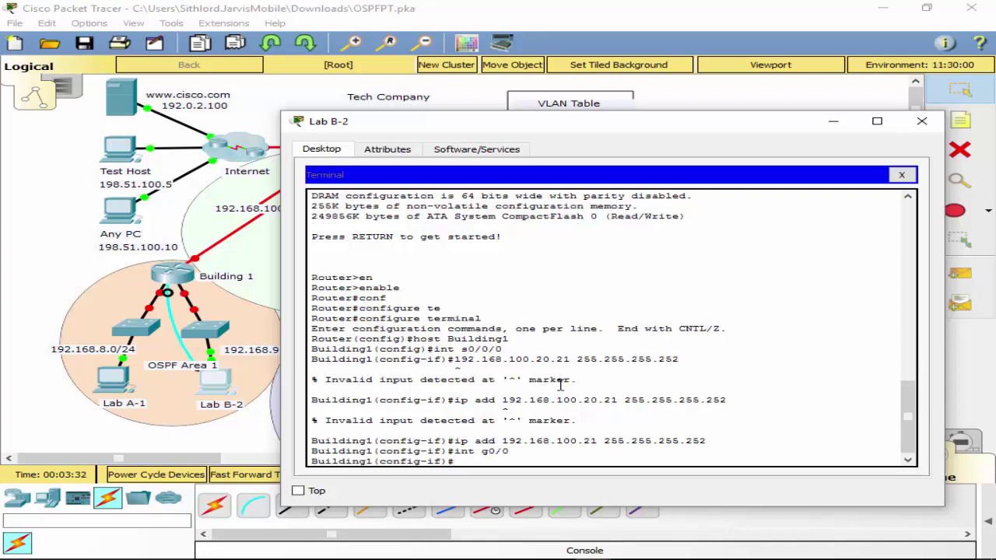
{"action": "type", "text": "ip add 192.168."}
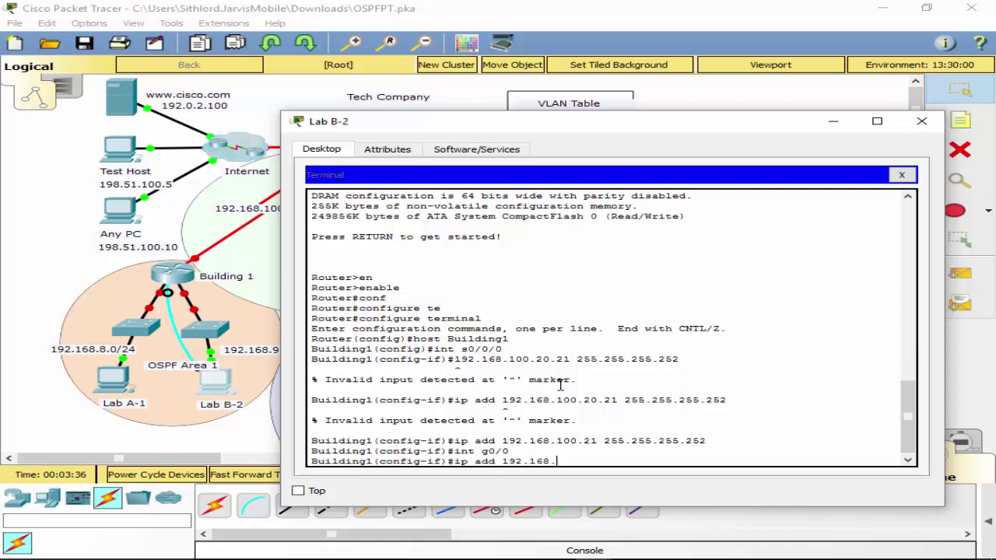
{"action": "type", "text": "8.1 255.255.255.0"}
{"action": "key", "text": "Return"}
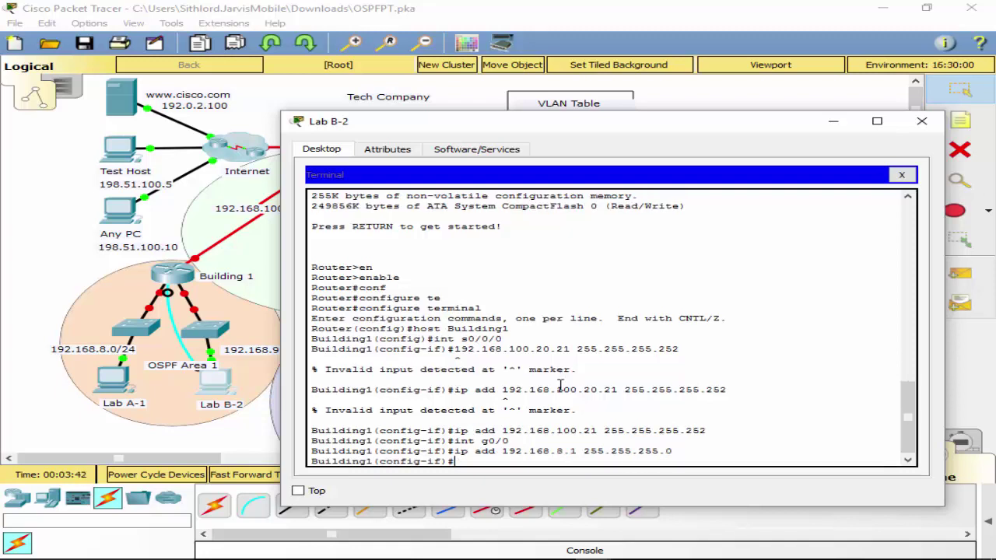
Give interface g0/1 the address 192.168.9.1 255.255.255.0 by editing the recalled command.
{"action": "type", "text": "int g0/1"}
{"action": "key", "text": "Return"}
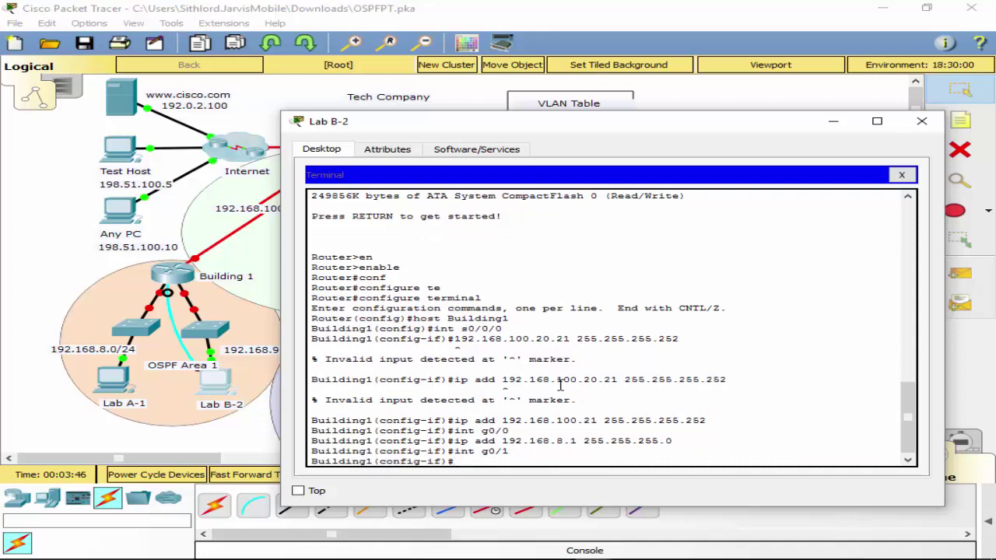
{"action": "key", "text": "Up"}
{"action": "key", "text": "Up"}
{"action": "key", "text": "Left"}
{"action": "key", "text": "Left"}
{"action": "key", "text": "Left"}
{"action": "key", "text": "Left"}
{"action": "key", "text": "Left"}
{"action": "key", "text": "Left"}
{"action": "key", "text": "Left"}
{"action": "key", "text": "Left"}
{"action": "key", "text": "Left"}
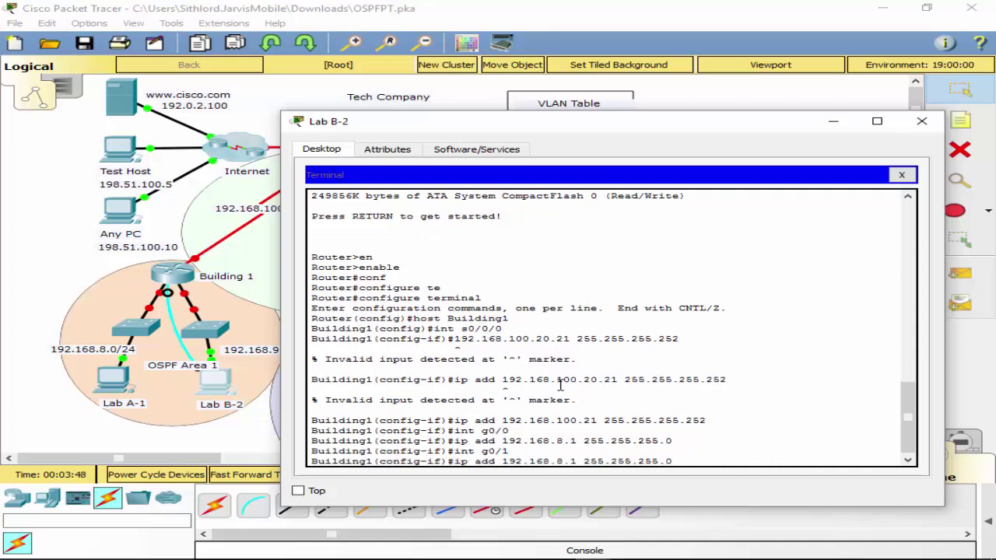
{"action": "key", "text": "Left"}
{"action": "key", "text": "Left"}
{"action": "key", "text": "Left"}
{"action": "key", "text": "Left"}
{"action": "key", "text": "Left"}
{"action": "key", "text": "BackSpace"}
{"action": "type", "text": "9"}
{"action": "key", "text": "Return"}
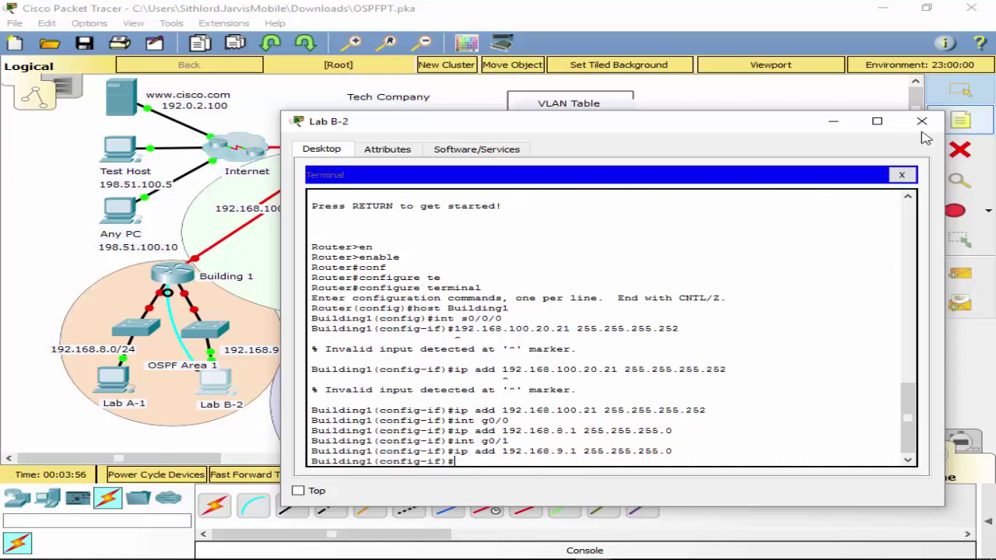
Close the terminal and move Lab B-2's console cable from Building 1 to Main's Console port.
{"action": "left_click", "coordinate": [902, 176]}
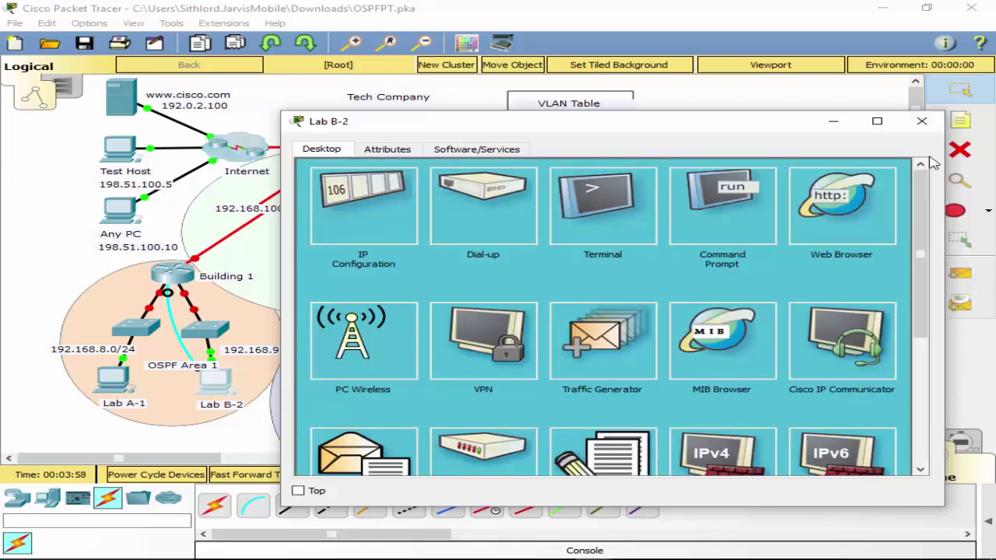
{"action": "left_click", "coordinate": [918, 121]}
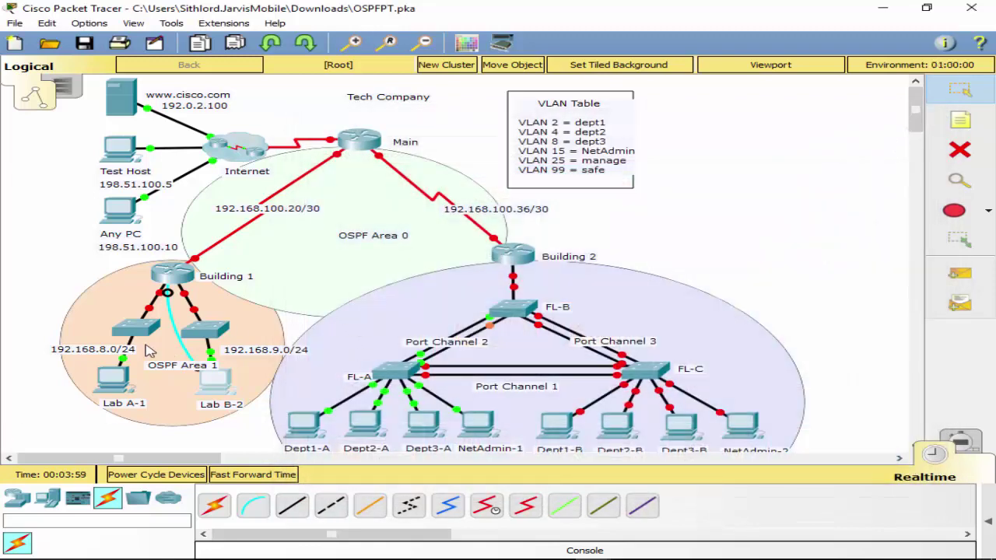
{"action": "left_click", "coordinate": [168, 293]}
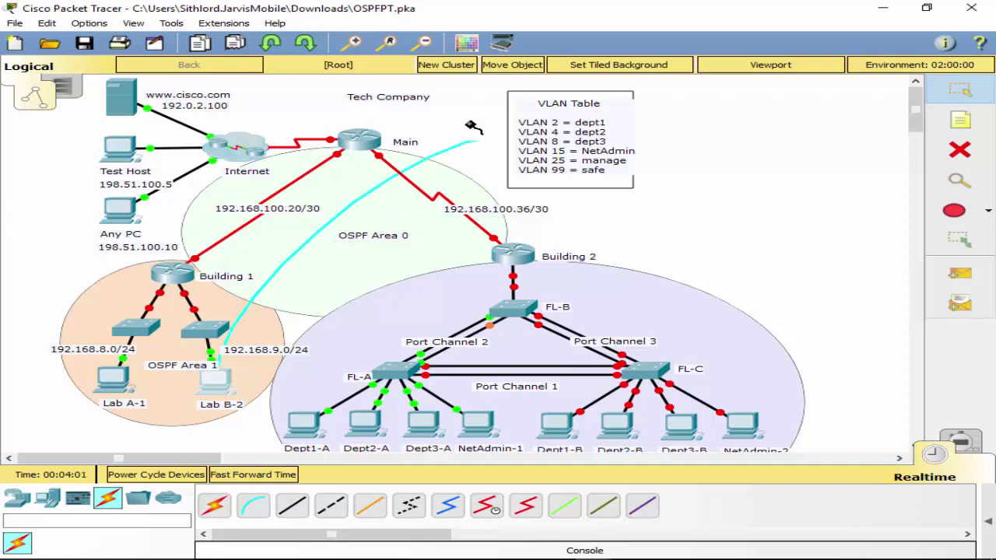
{"action": "mouse_move", "coordinate": [358, 142]}
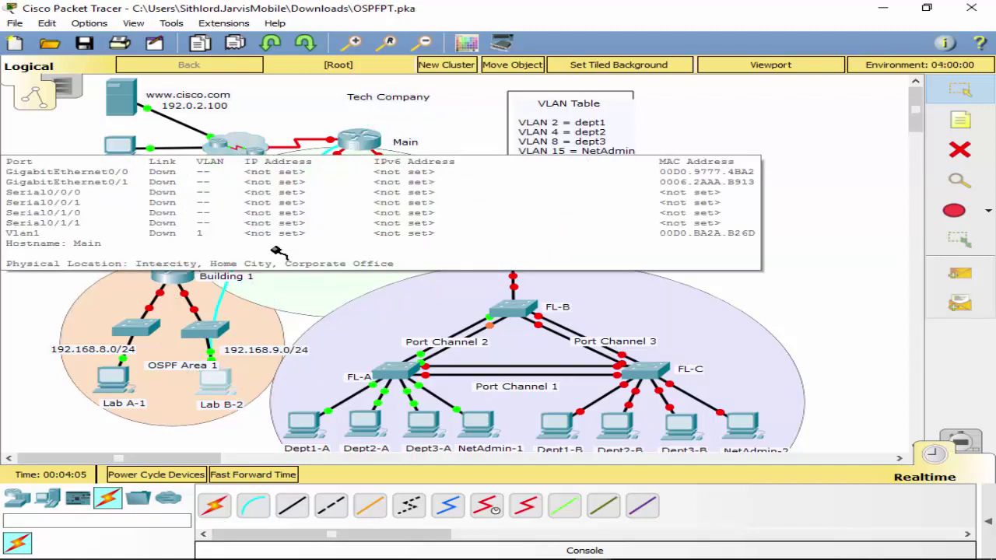
{"action": "left_click", "coordinate": [352, 140]}
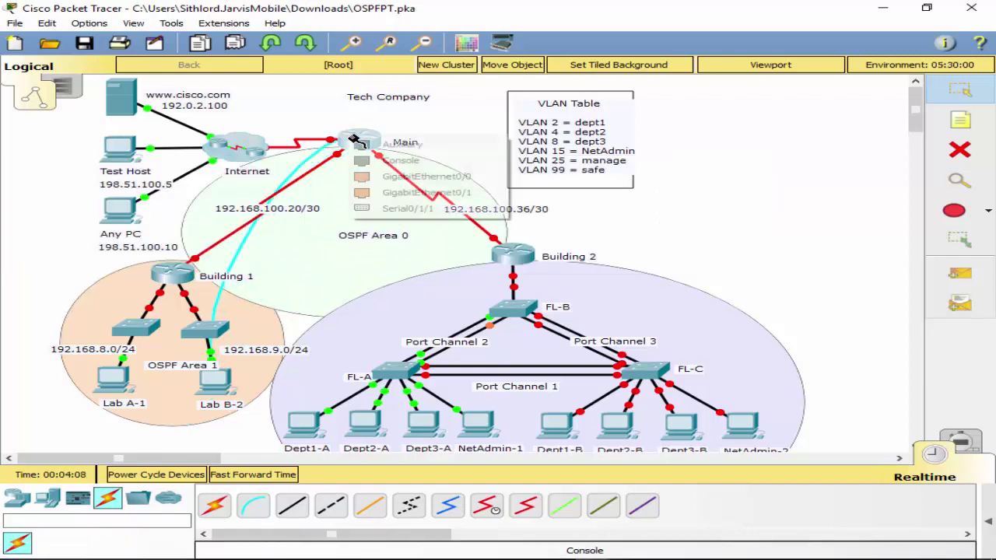
{"action": "left_click", "coordinate": [411, 161]}
Start Lab B-2's Terminal with default settings and bring up the Main> prompt.
{"action": "left_click", "coordinate": [223, 385]}
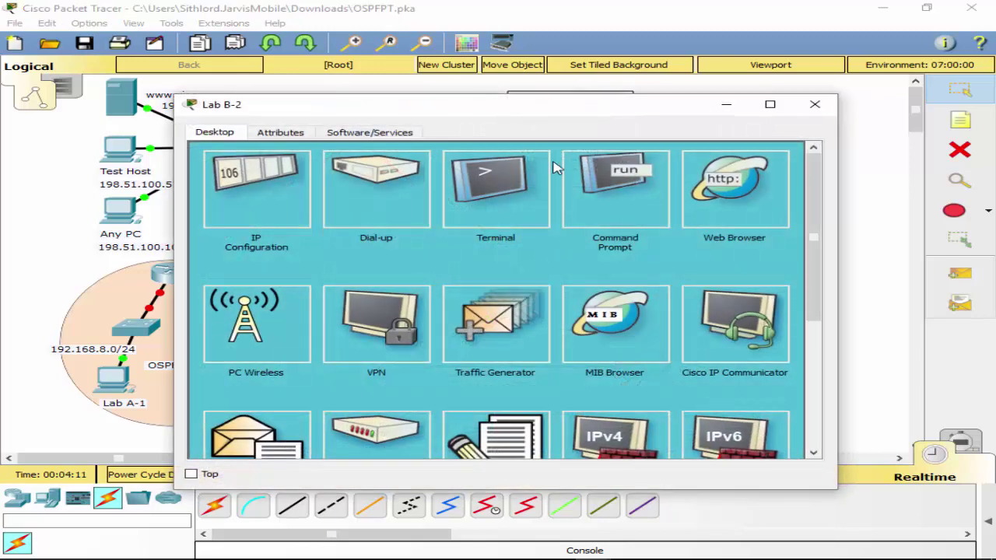
{"action": "left_click", "coordinate": [483, 182]}
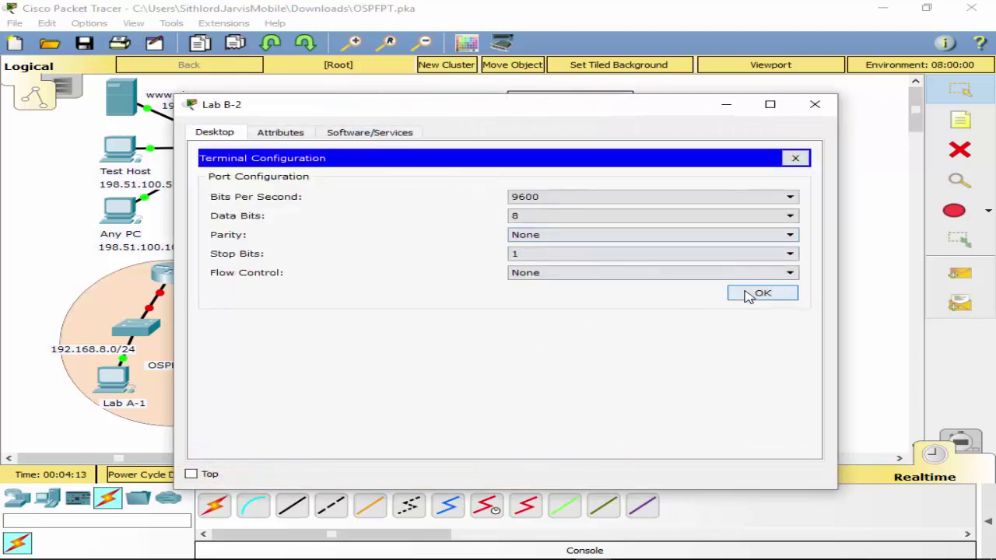
{"action": "left_click", "coordinate": [751, 292]}
{"action": "key", "text": "Return"}
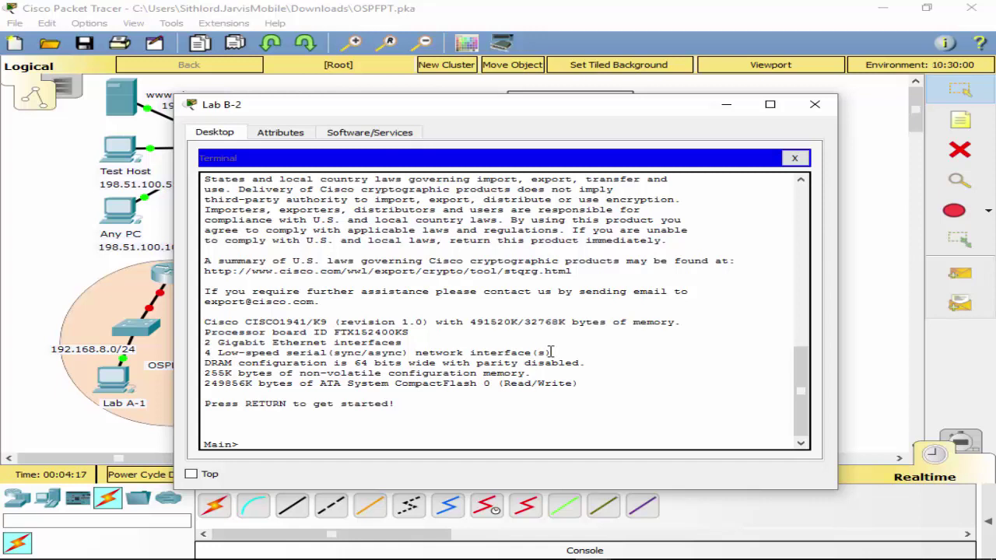
Enter privileged mode on Main and page through its running configuration.
{"action": "type", "text": "int s0/0"}
{"action": "key", "text": "Return"}
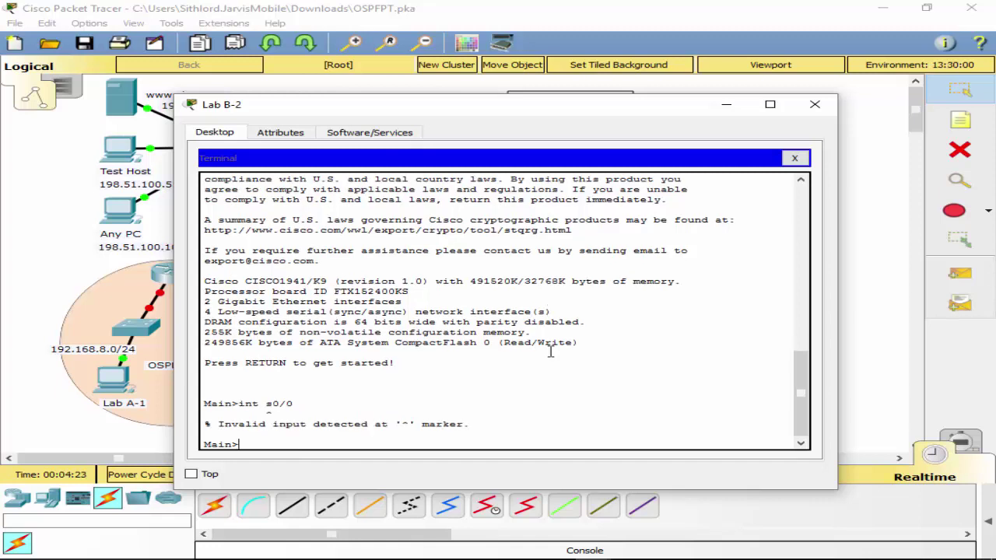
{"action": "type", "text": "ena"}
{"action": "key", "text": "Tab"}
{"action": "key", "text": "Return"}
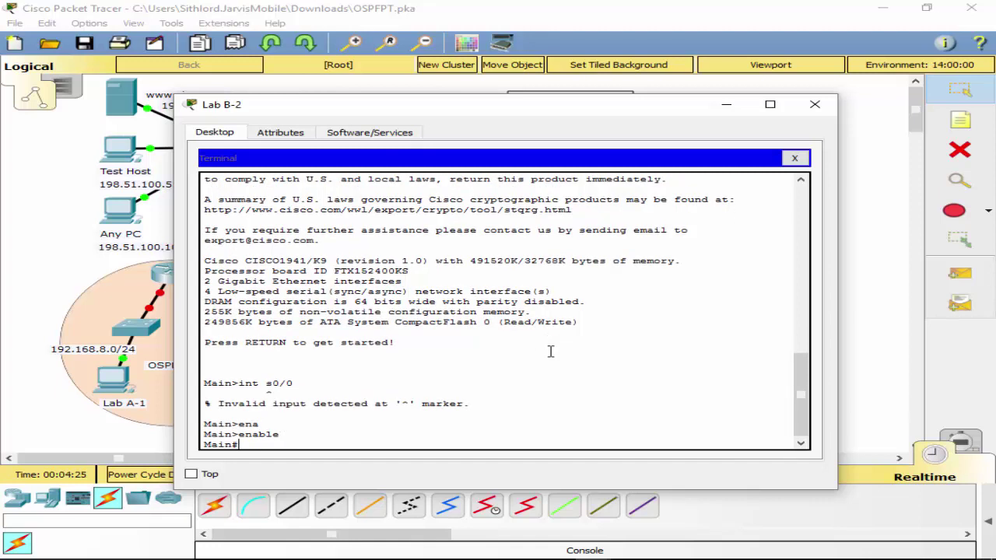
{"action": "type", "text": "sh run"}
{"action": "key", "text": "Return"}
{"action": "key", "text": "space"}
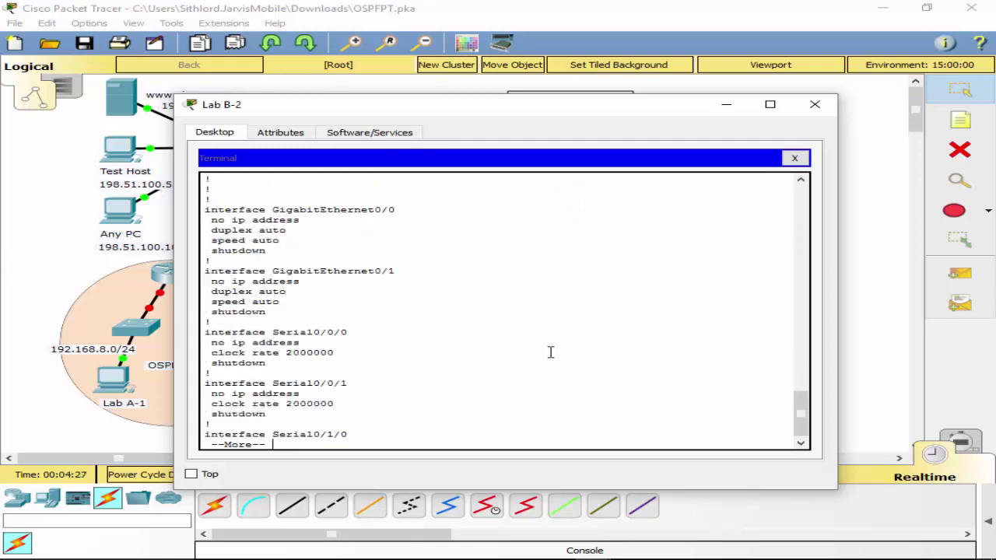
{"action": "key", "text": "q"}
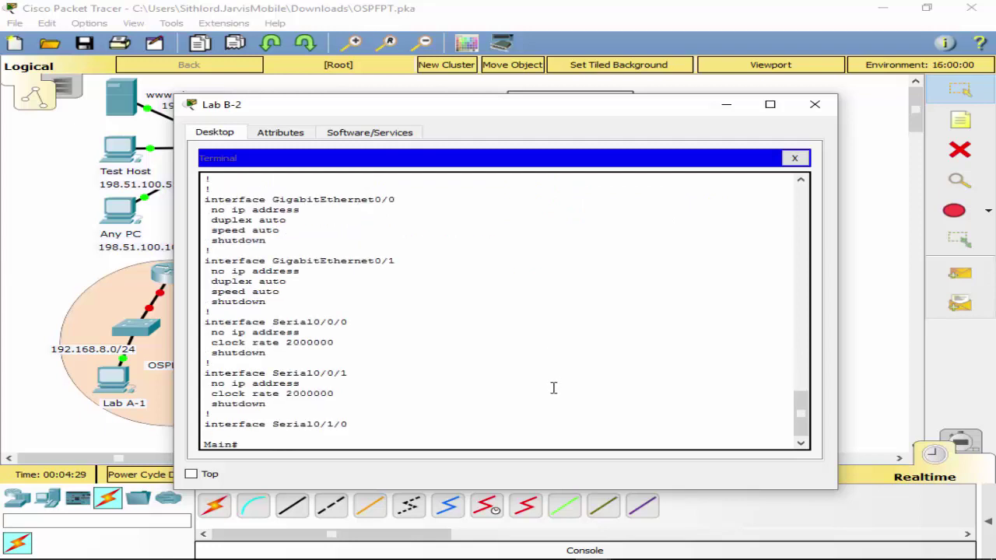
{"action": "key", "text": "Return"}
Enter global configuration and select interface Serial0/0/0.
{"action": "type", "text": "conf t"}
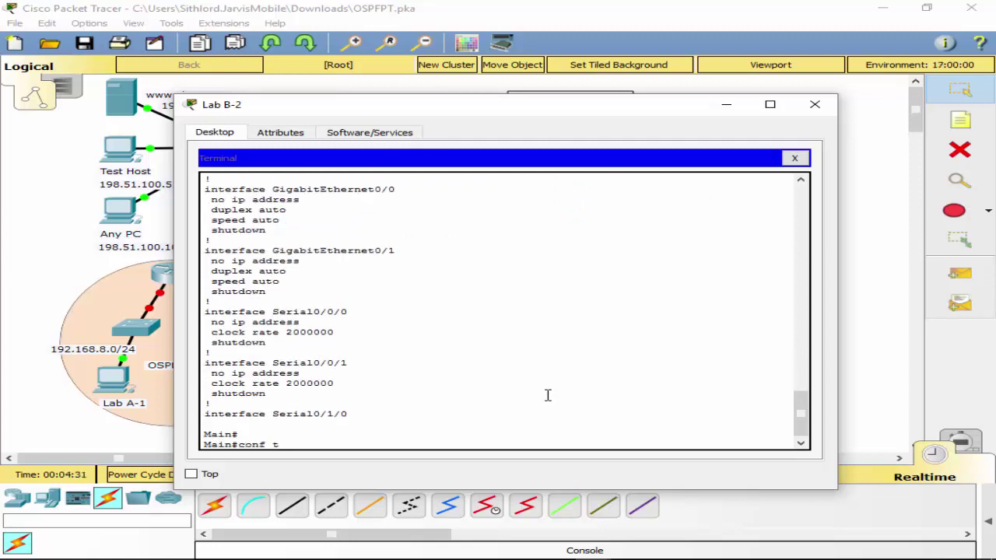
{"action": "key", "text": "Return"}
{"action": "type", "text": "int"}
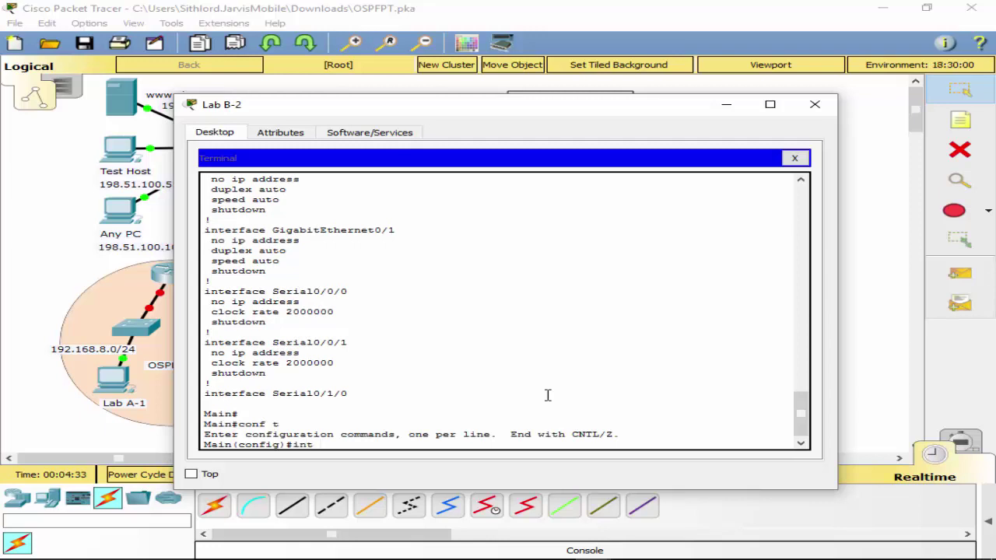
{"action": "type", "text": " s0/0/0 192.168.100."}
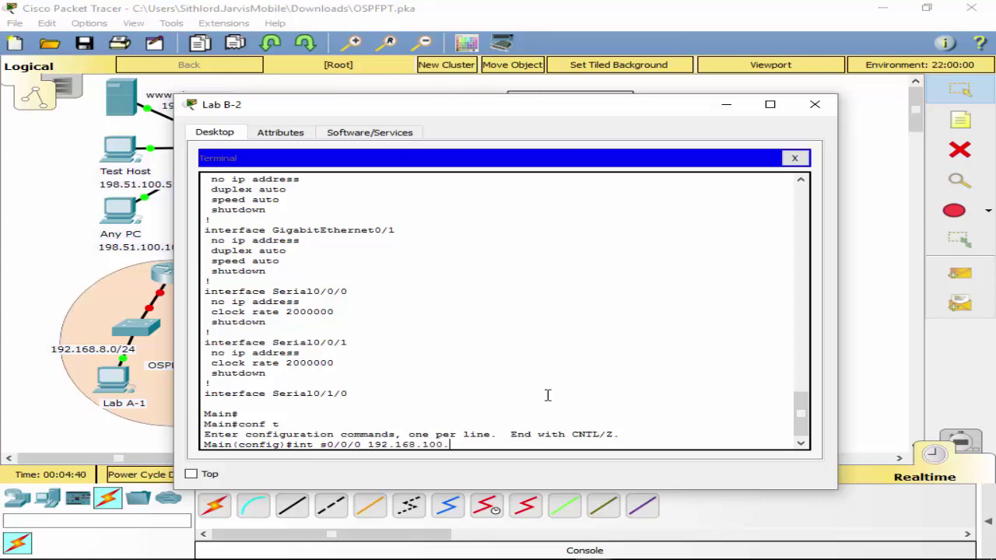
{"action": "type", "text": "20"}
{"action": "key", "text": "BackSpace"}
{"action": "type", "text": "22 25"}
{"action": "type", "text": "5.255.255.2525"}
{"action": "key", "text": "Return"}
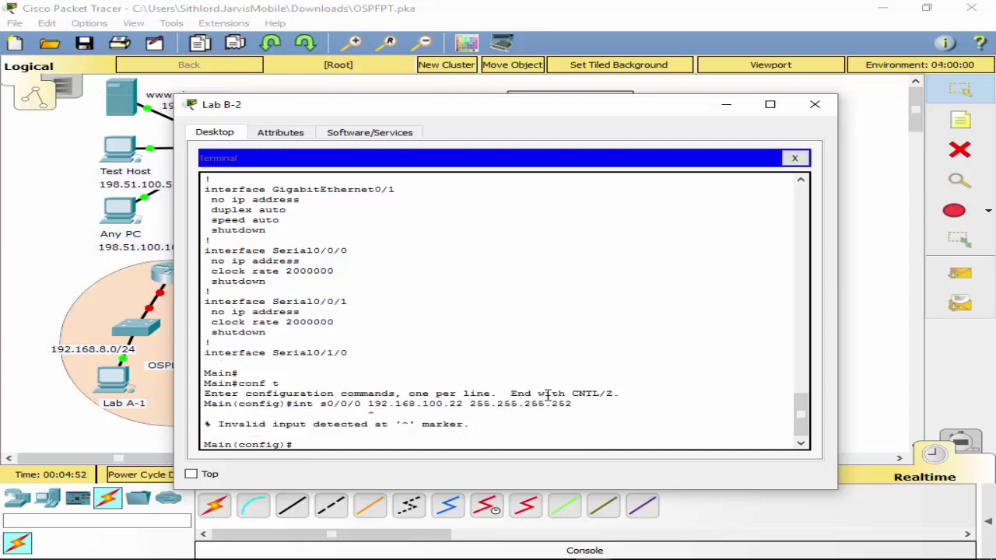
{"action": "key", "text": "Up"}
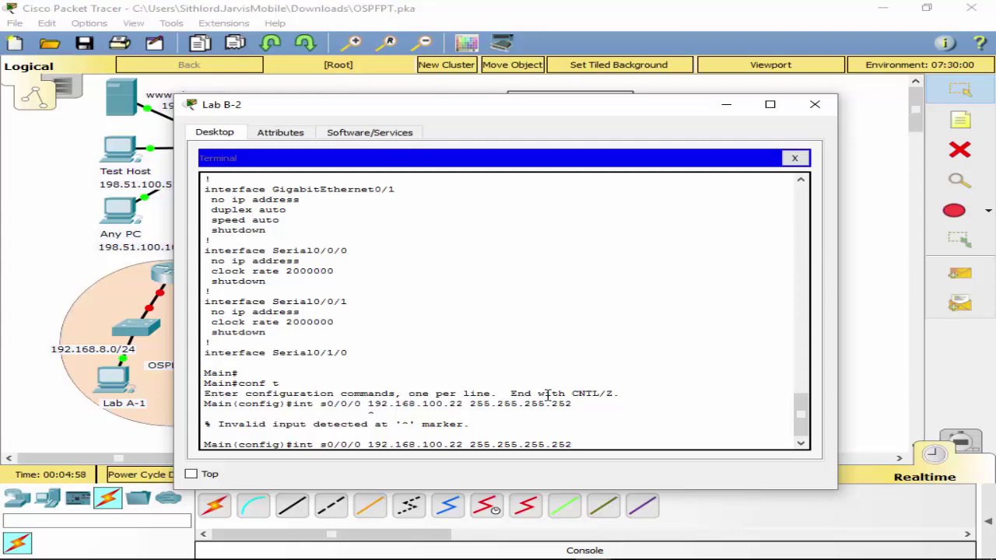
{"action": "key", "text": "BackSpace"}
{"action": "key", "text": "BackSpace"}
{"action": "key", "text": "BackSpace"}
{"action": "key", "text": "BackSpace"}
{"action": "key", "text": "BackSpace"}
{"action": "key", "text": "BackSpace"}
{"action": "key", "text": "BackSpace"}
{"action": "key", "text": "BackSpace"}
{"action": "key", "text": "BackSpace"}
{"action": "key", "text": "BackSpace"}
{"action": "key", "text": "BackSpace"}
{"action": "key", "text": "BackSpace"}
{"action": "key", "text": "BackSpace"}
{"action": "key", "text": "BackSpace"}
{"action": "key", "text": "BackSpace"}
{"action": "key", "text": "BackSpace"}
{"action": "key", "text": "BackSpace"}
{"action": "key", "text": "BackSpace"}
{"action": "key", "text": "BackSpace"}
{"action": "key", "text": "BackSpace"}
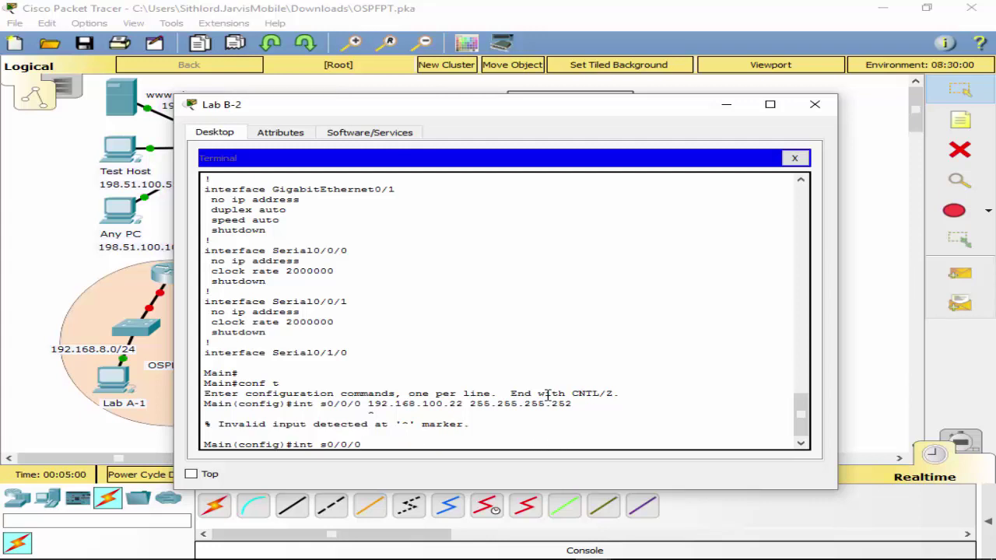
{"action": "key", "text": "Return"}
Assign 192.168.100.22 255.255.255.252 to Serial0/0/0 and enable it with no shutdown.
{"action": "key", "text": "Up"}
{"action": "key", "text": "Up"}
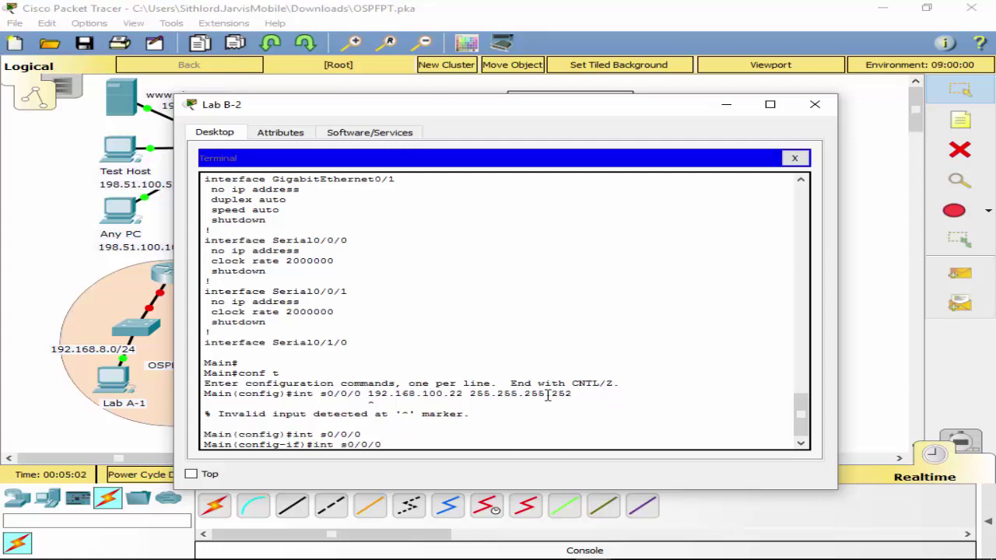
{"action": "key", "text": "Left"}
{"action": "key", "text": "Left"}
{"action": "key", "text": "Left"}
{"action": "key", "text": "Left"}
{"action": "key", "text": "Left"}
{"action": "key", "text": "Left"}
{"action": "key", "text": "Left"}
{"action": "key", "text": "Left"}
{"action": "key", "text": "Left"}
{"action": "key", "text": "Left"}
{"action": "key", "text": "Left"}
{"action": "key", "text": "Left"}
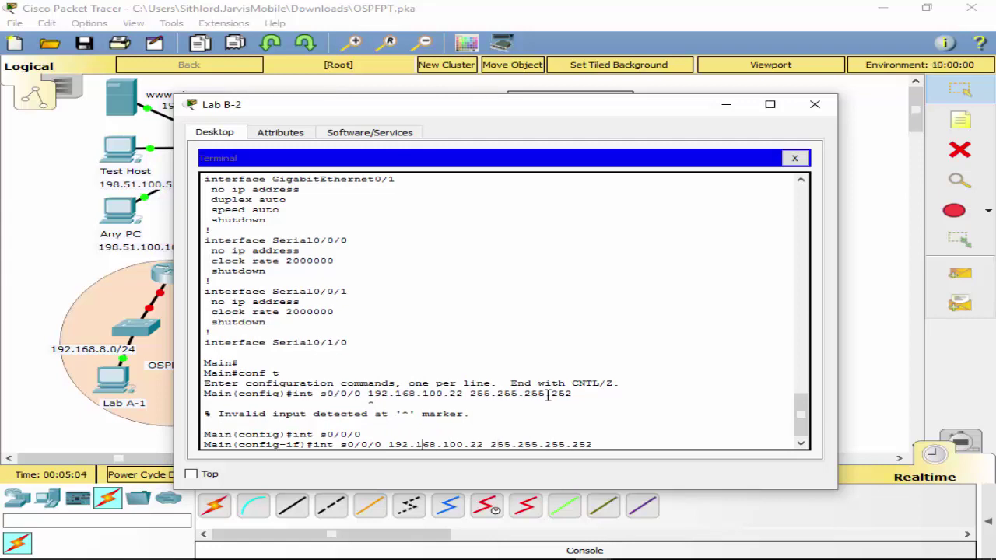
{"action": "key", "text": "BackSpace"}
{"action": "key", "text": "BackSpace"}
{"action": "key", "text": "BackSpace"}
{"action": "key", "text": "BackSpace"}
{"action": "key", "text": "BackSpace"}
{"action": "key", "text": "BackSpace"}
{"action": "key", "text": "BackSpace"}
{"action": "key", "text": "BackSpace"}
{"action": "key", "text": "BackSpace"}
{"action": "key", "text": "BackSpace"}
{"action": "key", "text": "BackSpace"}
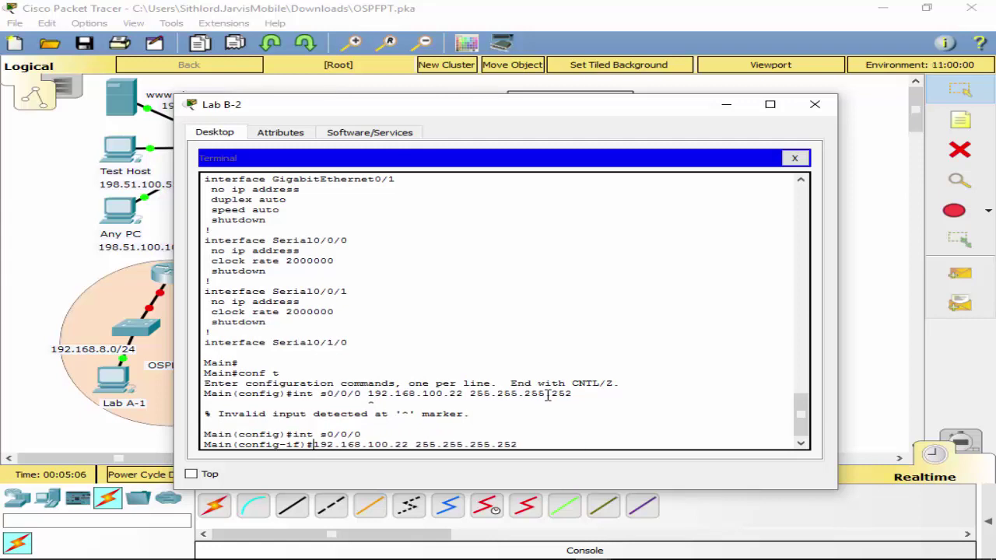
{"action": "type", "text": "ip add"}
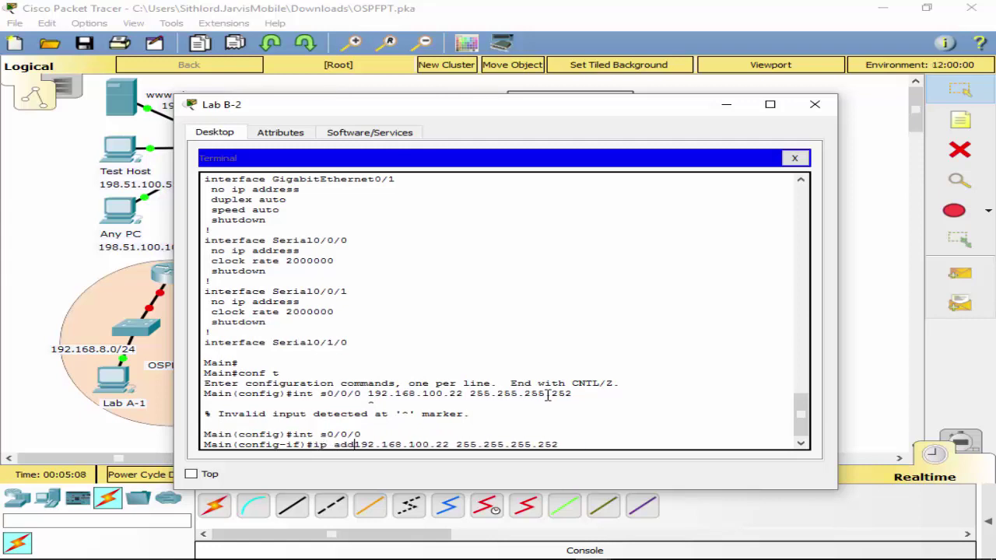
{"action": "key", "text": "Return"}
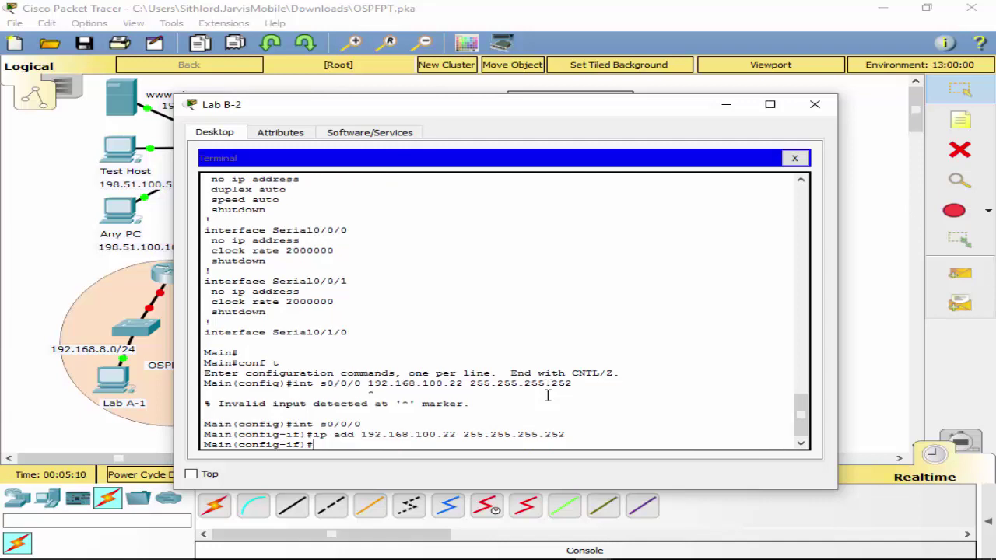
{"action": "type", "text": "no shut"}
{"action": "key", "text": "Return"}
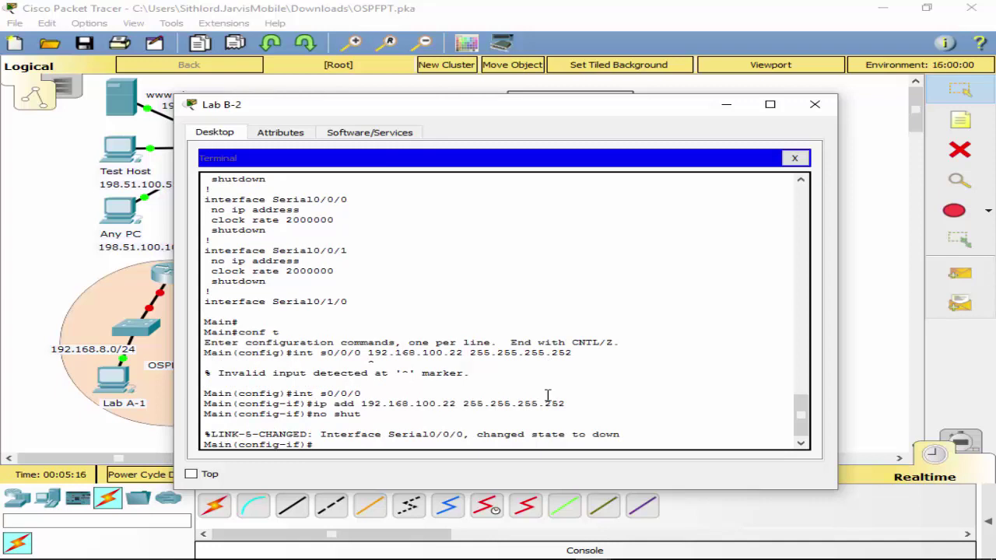
{"action": "type", "text": "int s0/0/1"}
{"action": "key", "text": "Return"}
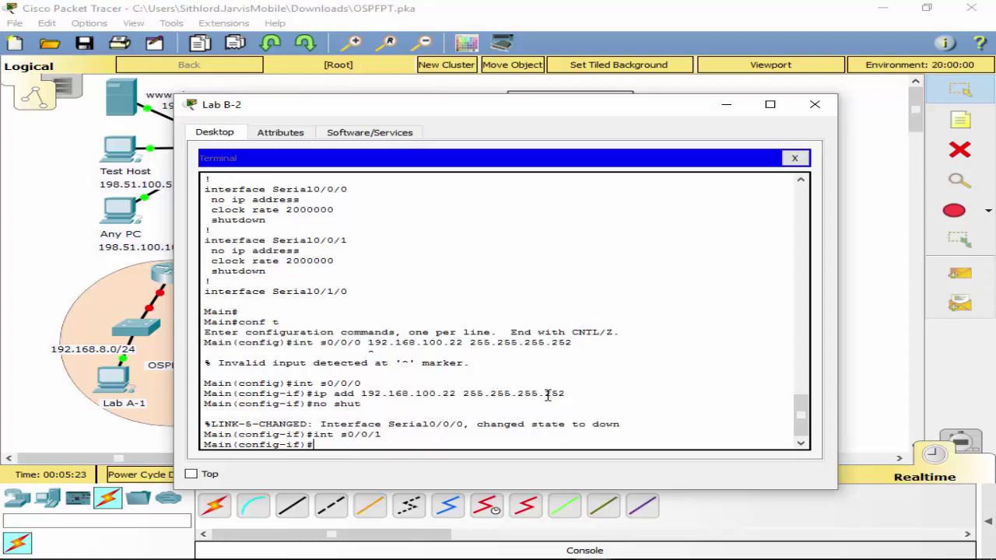
Assign 192.168.100.37 255.255.255.252 to Serial0/0/1 by editing the recalled address command.
{"action": "type", "text": "192.168.100.37 255/"}
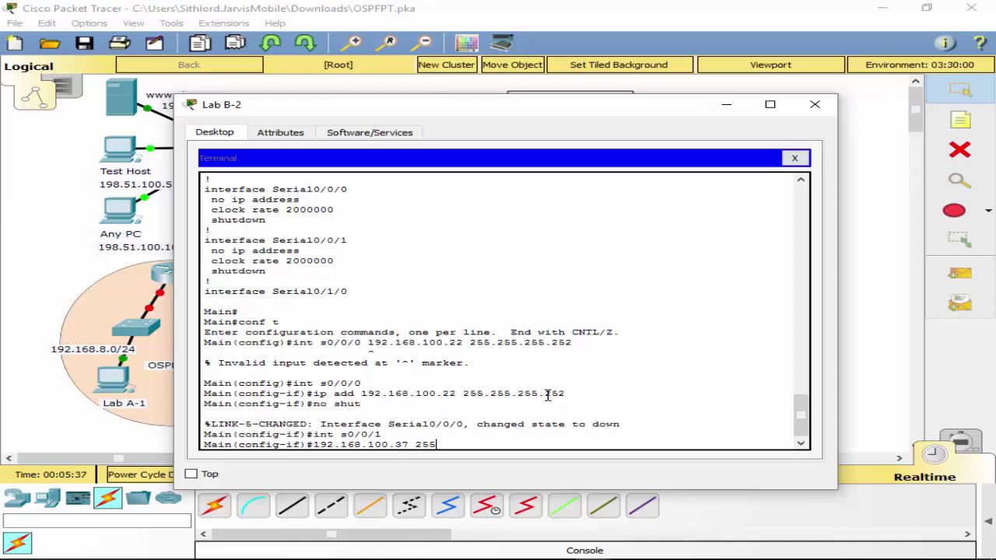
{"action": "key", "text": "BackSpace"}
{"action": "key", "text": "BackSpace"}
{"action": "key", "text": "BackSpace"}
{"action": "key", "text": "BackSpace"}
{"action": "key", "text": "BackSpace"}
{"action": "key", "text": "BackSpace"}
{"action": "key", "text": "BackSpace"}
{"action": "key", "text": "BackSpace"}
{"action": "key", "text": "BackSpace"}
{"action": "key", "text": "BackSpace"}
{"action": "key", "text": "BackSpace"}
{"action": "key", "text": "BackSpace"}
{"action": "key", "text": "BackSpace"}
{"action": "key", "text": "BackSpace"}
{"action": "key", "text": "BackSpace"}
{"action": "key", "text": "BackSpace"}
{"action": "key", "text": "BackSpace"}
{"action": "key", "text": "BackSpace"}
{"action": "key", "text": "Up"}
{"action": "key", "text": "Up"}
{"action": "key", "text": "Up"}
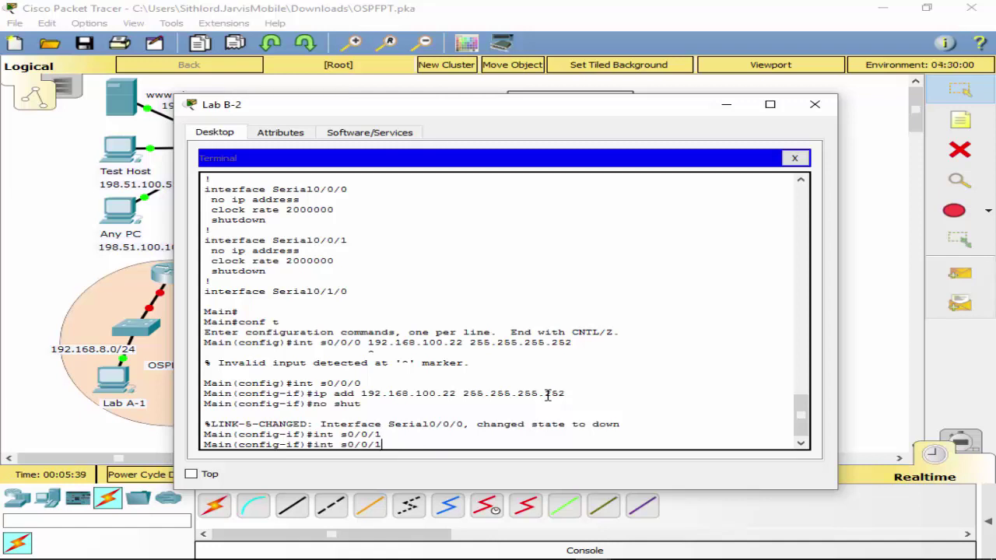
{"action": "key", "text": "Left"}
{"action": "key", "text": "Left"}
{"action": "key", "text": "Left"}
{"action": "key", "text": "Left"}
{"action": "key", "text": "Left"}
{"action": "key", "text": "Left"}
{"action": "key", "text": "Left"}
{"action": "key", "text": "Left"}
{"action": "key", "text": "Left"}
{"action": "key", "text": "Left"}
{"action": "key", "text": "Left"}
{"action": "key", "text": "Left"}
{"action": "key", "text": "Left"}
{"action": "key", "text": "Left"}
{"action": "key", "text": "Left"}
{"action": "key", "text": "Left"}
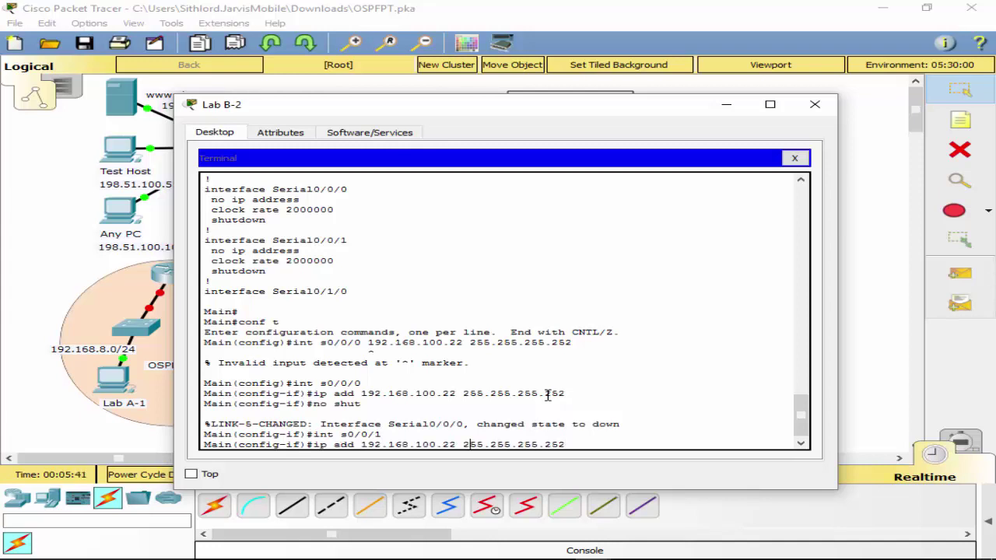
{"action": "key", "text": "BackSpace"}
{"action": "key", "text": "BackSpace"}
{"action": "type", "text": "37"}
{"action": "key", "text": "Return"}
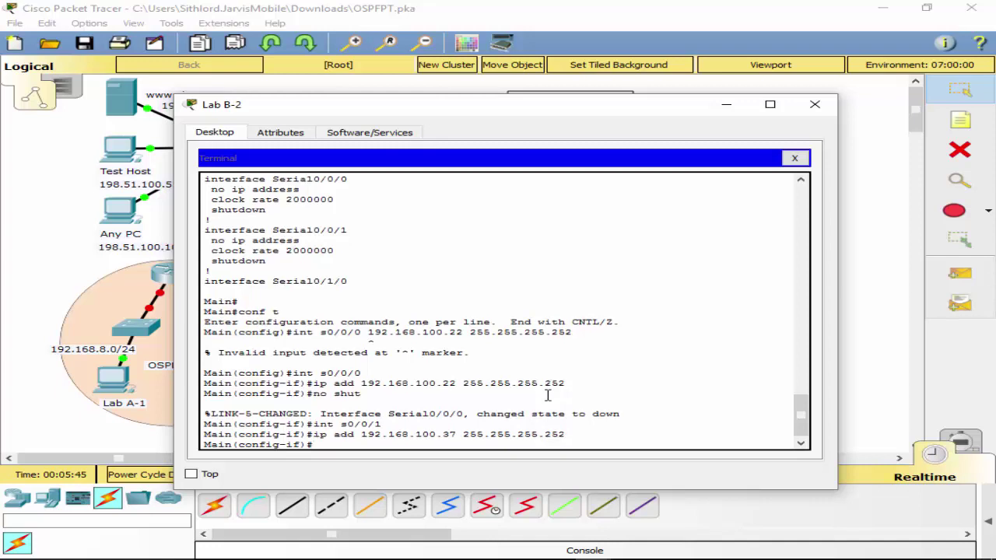
Bring Serial0/0/1 up with no shutdown, then select interface Serial0/1/0.
{"action": "type", "text": "i"}
{"action": "key", "text": "BackSpace"}
{"action": "type", "text": "no shut"}
{"action": "key", "text": "Return"}
{"action": "type", "text": "int "}
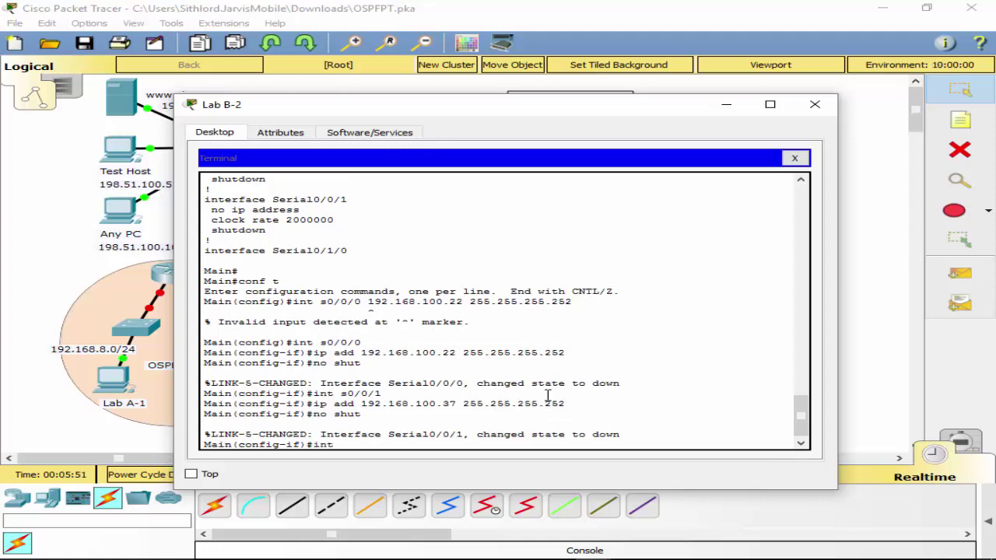
{"action": "type", "text": "s0/1/0"}
{"action": "key", "text": "Return"}
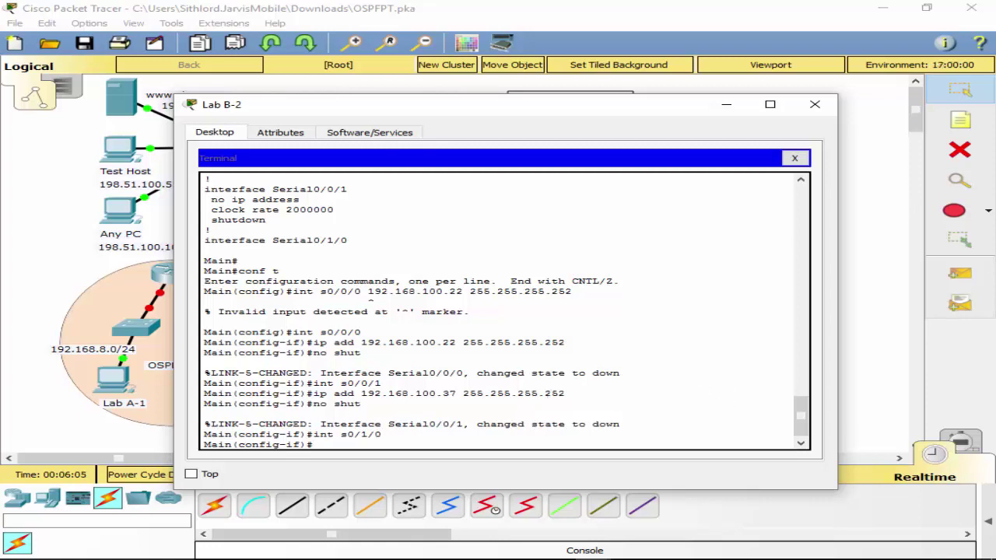
Enlarge the PT Activity instructions to read the addressing table, then move them aside.
{"action": "left_click_drag", "start_coordinate": [182, 3], "coordinate": [483, 228]}
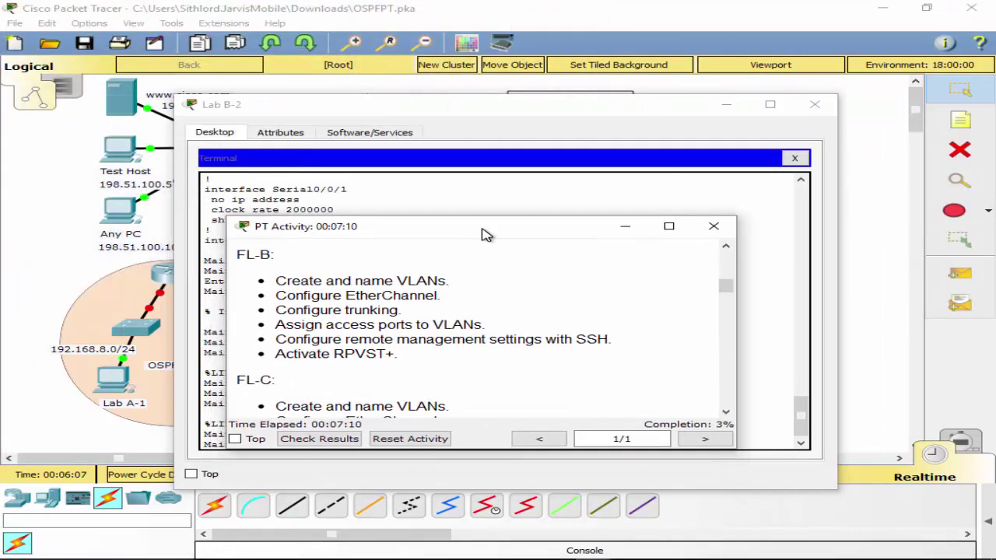
{"action": "left_click", "coordinate": [673, 226]}
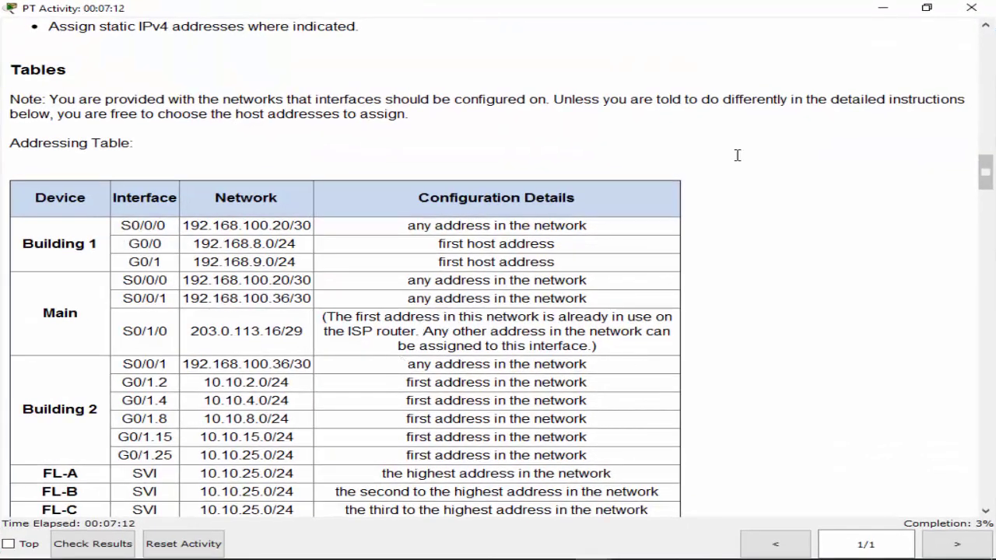
{"action": "left_click", "coordinate": [927, 8]}
{"action": "left_click_drag", "start_coordinate": [454, 233], "coordinate": [995, 248]}
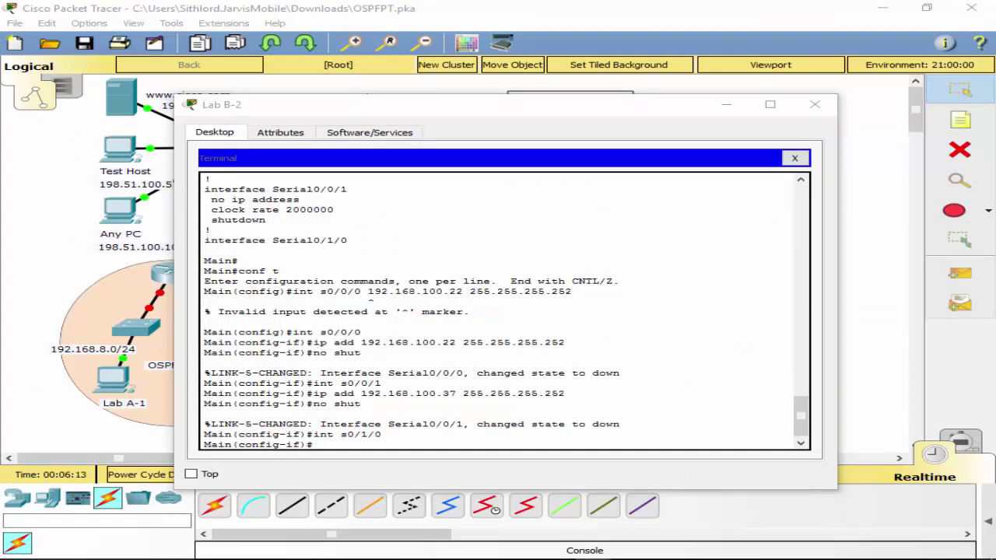
{"action": "left_click", "coordinate": [409, 447]}
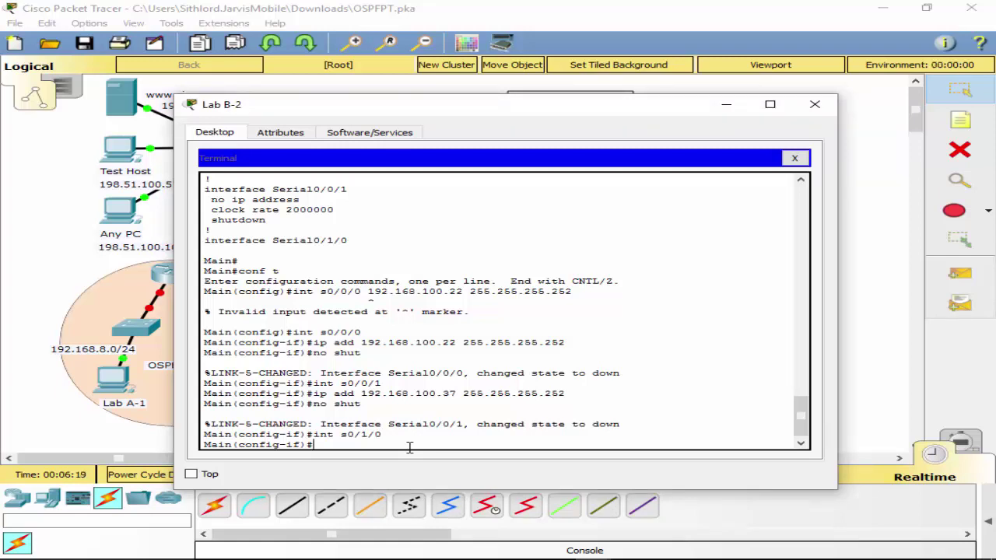
Edit the recalled command to assign 203.0.113.18 255.255.255.248 to Serial0/1/0.
{"action": "type", "text": "192"}
{"action": "key", "text": "BackSpace"}
{"action": "key", "text": "BackSpace"}
{"action": "key", "text": "BackSpace"}
{"action": "key", "text": "Up"}
{"action": "key", "text": "Up"}
{"action": "key", "text": "Up"}
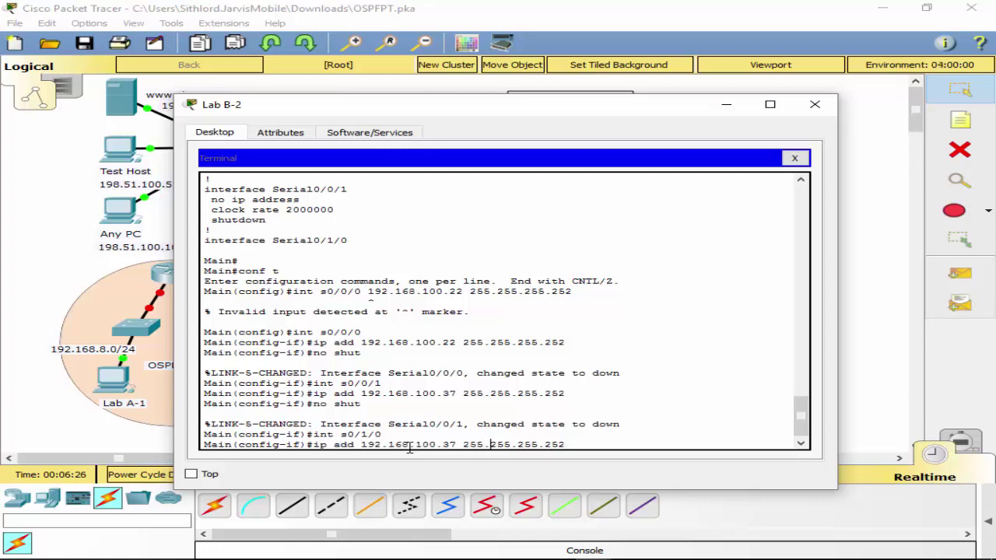
{"action": "key", "text": "End"}
{"action": "key", "text": "BackSpace"}
{"action": "key", "text": "BackSpace"}
{"action": "key", "text": "BackSpace"}
{"action": "type", "text": "2"}
{"action": "key", "text": "Left"}
{"action": "key", "text": "Left"}
{"action": "key", "text": "Left"}
{"action": "key", "text": "Left"}
{"action": "key", "text": "Left"}
{"action": "key", "text": "Delete"}
{"action": "key", "text": "BackSpace"}
{"action": "key", "text": "BackSpace"}
{"action": "key", "text": "BackSpace"}
{"action": "key", "text": "BackSpace"}
{"action": "key", "text": "BackSpace"}
{"action": "key", "text": "BackSpace"}
{"action": "key", "text": "BackSpace"}
{"action": "key", "text": "BackSpace"}
{"action": "key", "text": "BackSpace"}
{"action": "key", "text": "BackSpace"}
{"action": "key", "text": "BackSpace"}
{"action": "key", "text": "BackSpace"}
{"action": "key", "text": "BackSpace"}
{"action": "type", "text": "2"}
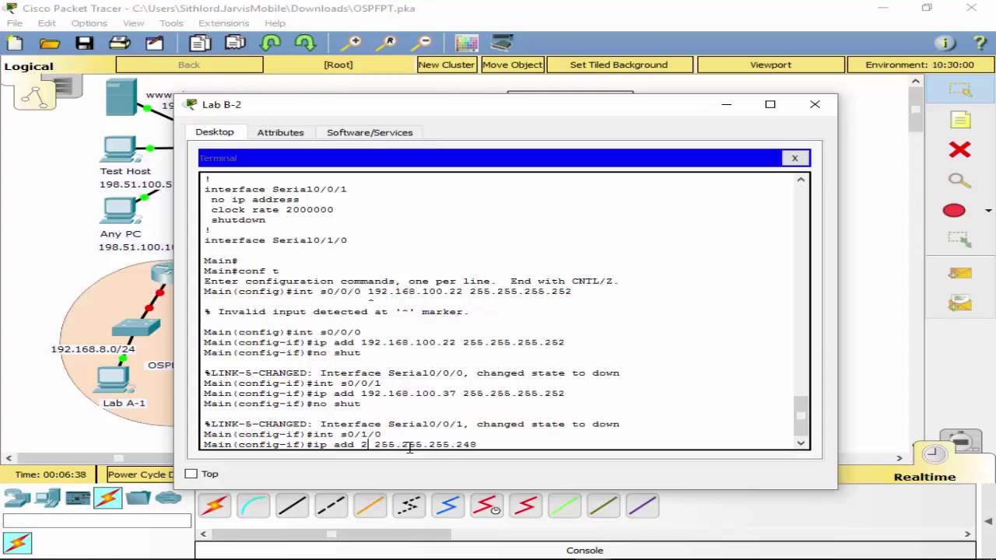
{"action": "type", "text": "09"}
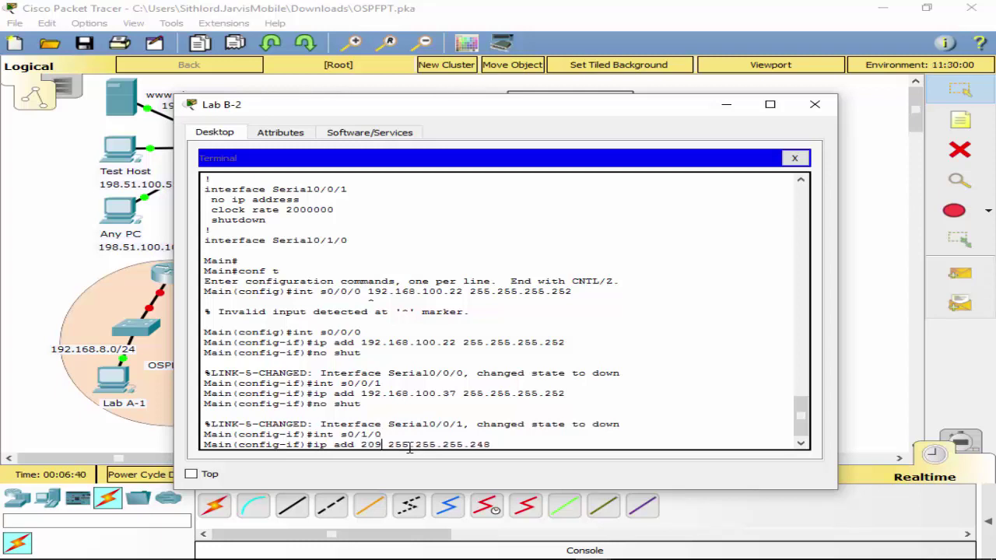
{"action": "type", "text": "."}
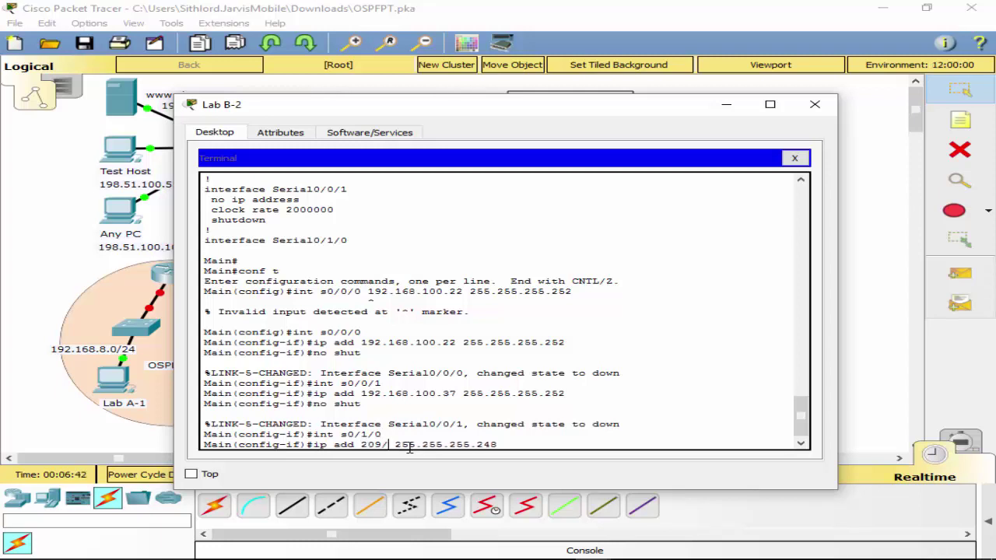
{"action": "type", "text": "0"}
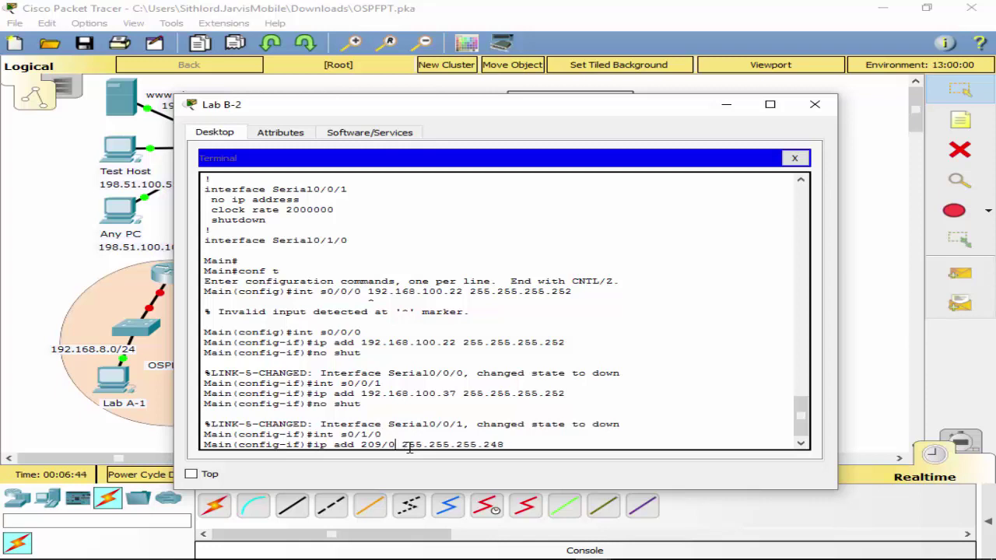
{"action": "key", "text": "BackSpace"}
{"action": "key", "text": "BackSpace"}
{"action": "key", "text": "BackSpace"}
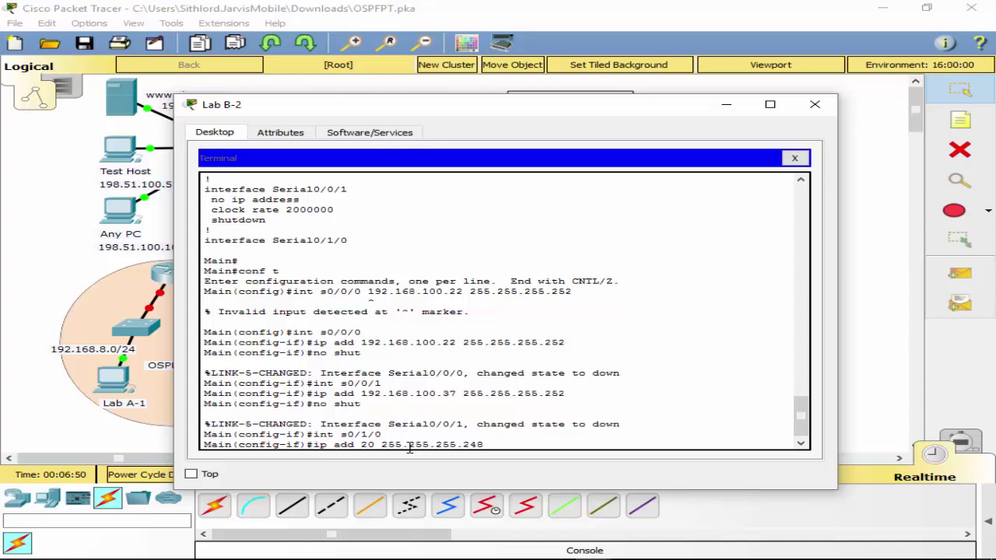
{"action": "type", "text": "3.0"}
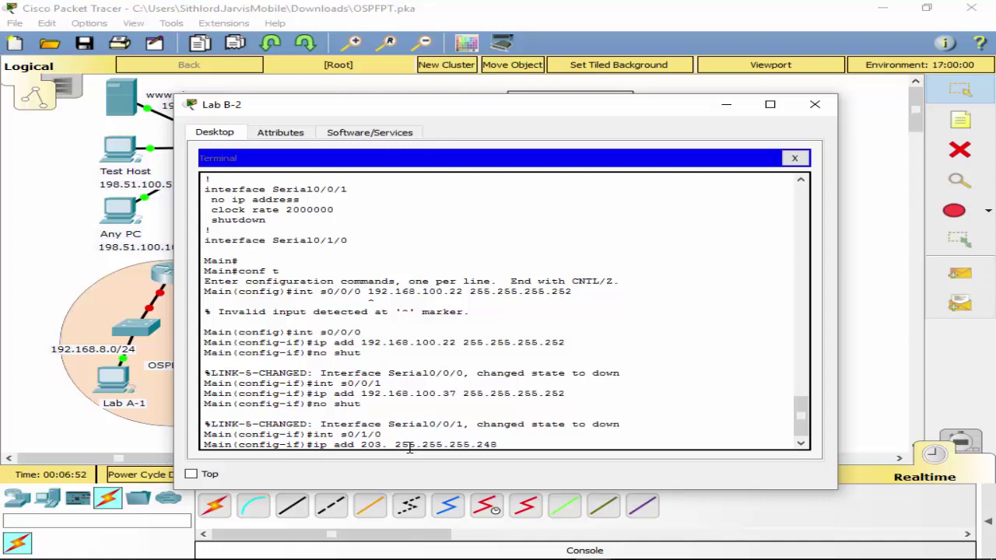
{"action": "type", "text": ".113"}
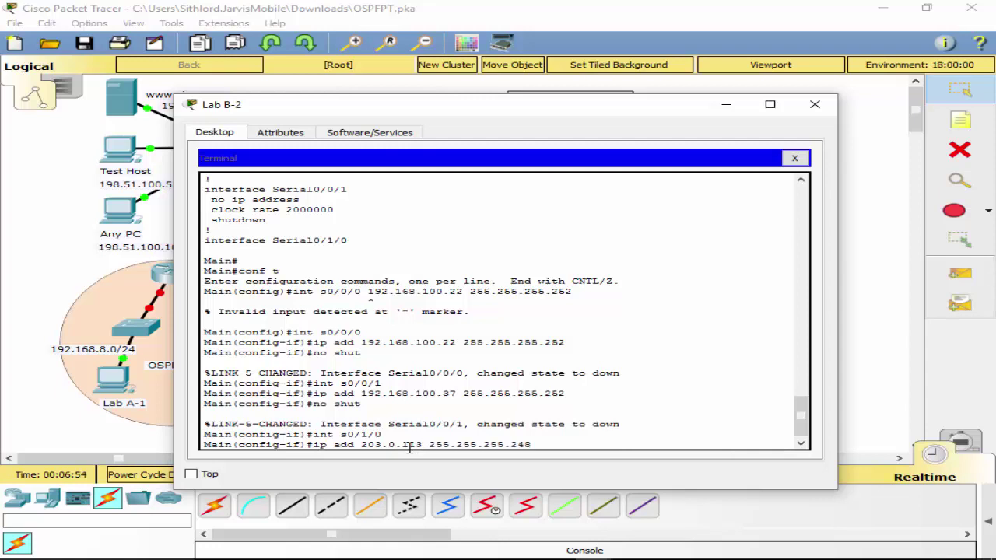
{"action": "type", "text": ".1"}
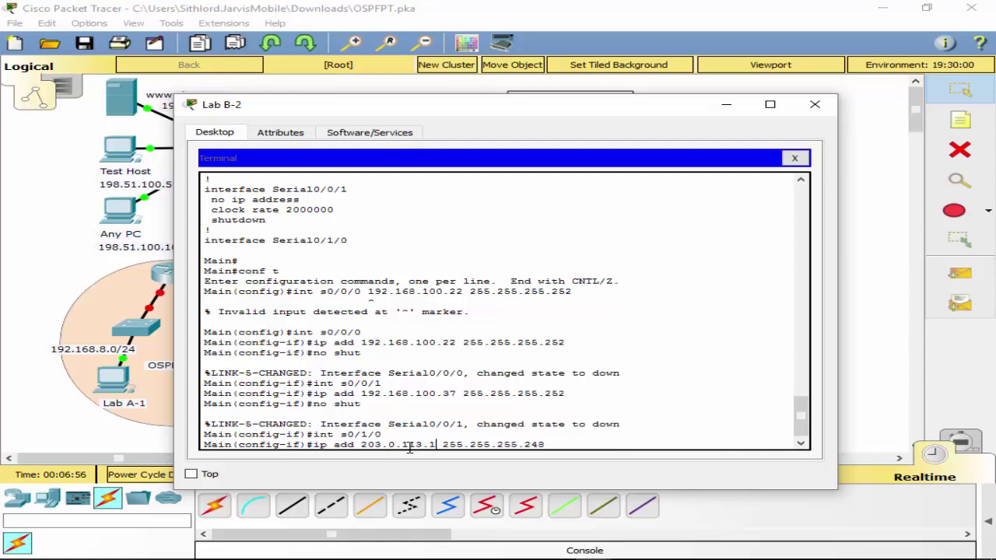
{"action": "type", "text": "8"}
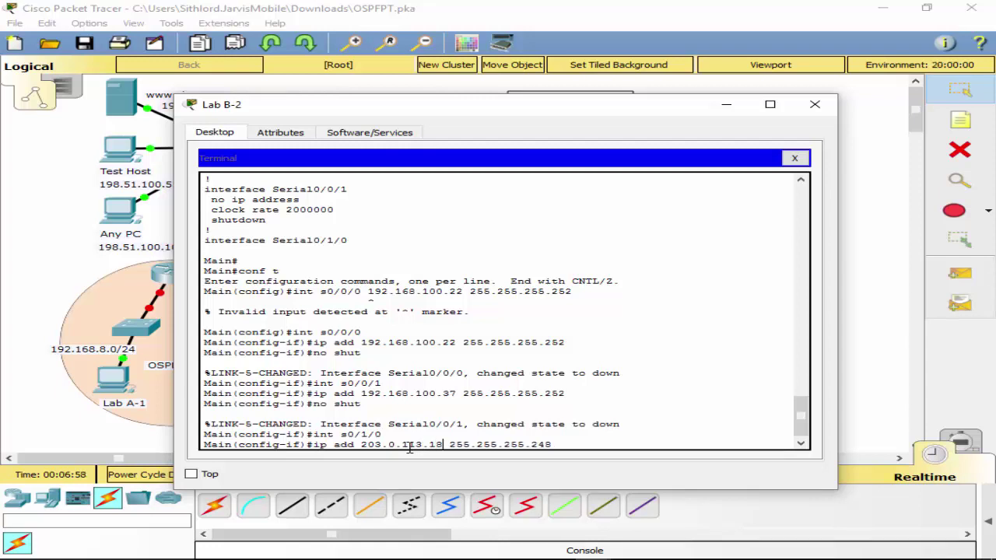
{"action": "key", "text": "Return"}
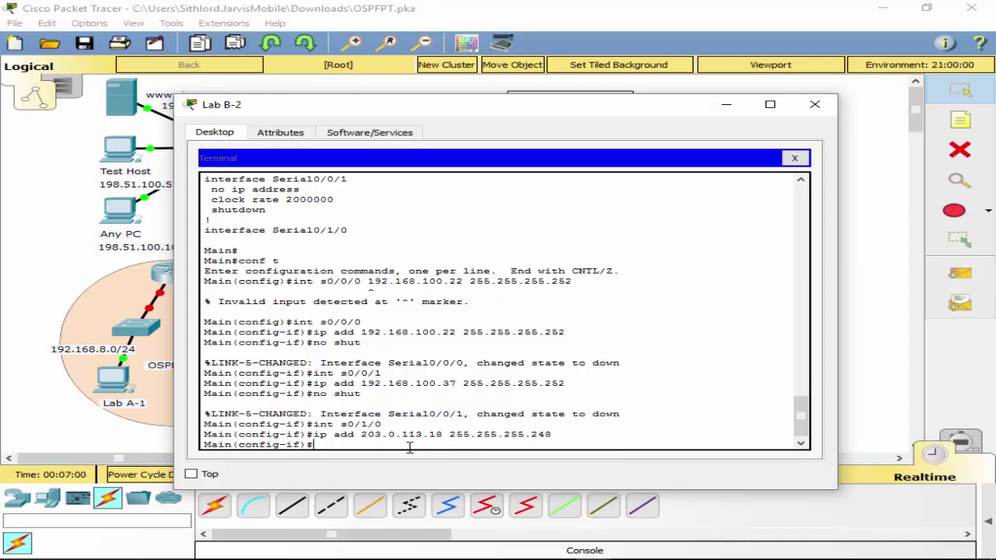
Bring Serial0/1/0 up with no shutdown.
{"action": "type", "text": "no shut"}
{"action": "key", "text": "Return"}
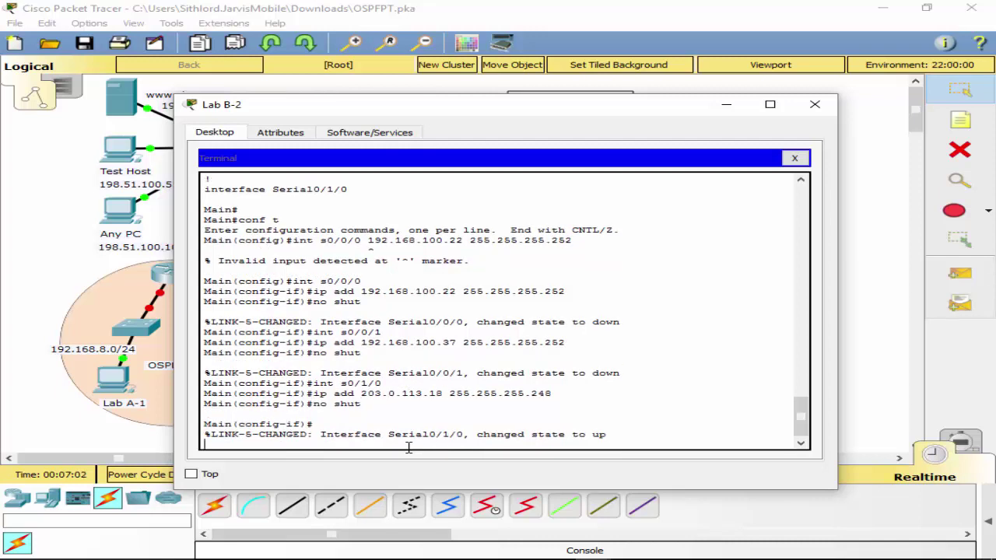
{"action": "key", "text": "Return"}
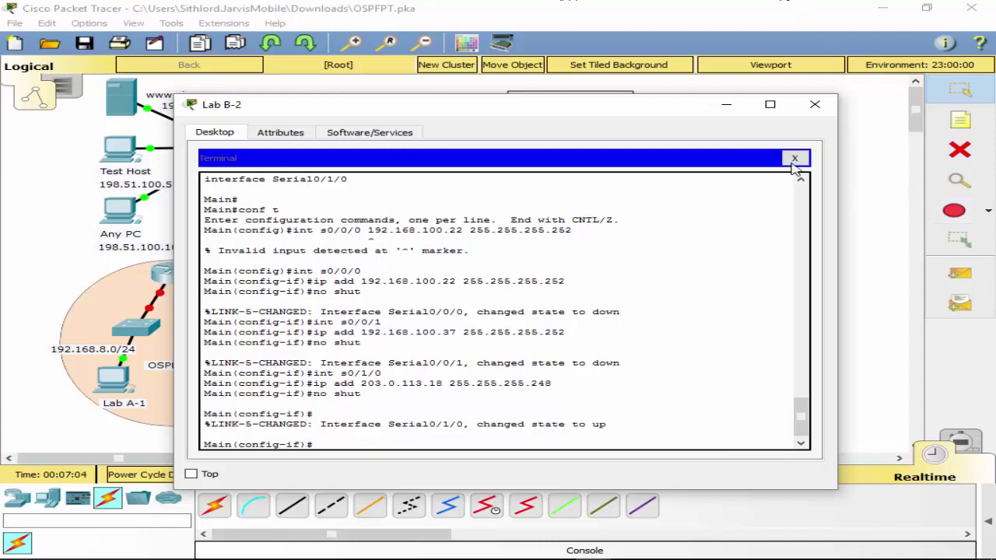
Move the console cable to Building 1's Console port and reconnect Lab B-2's Terminal.
{"action": "left_click", "coordinate": [794, 158]}
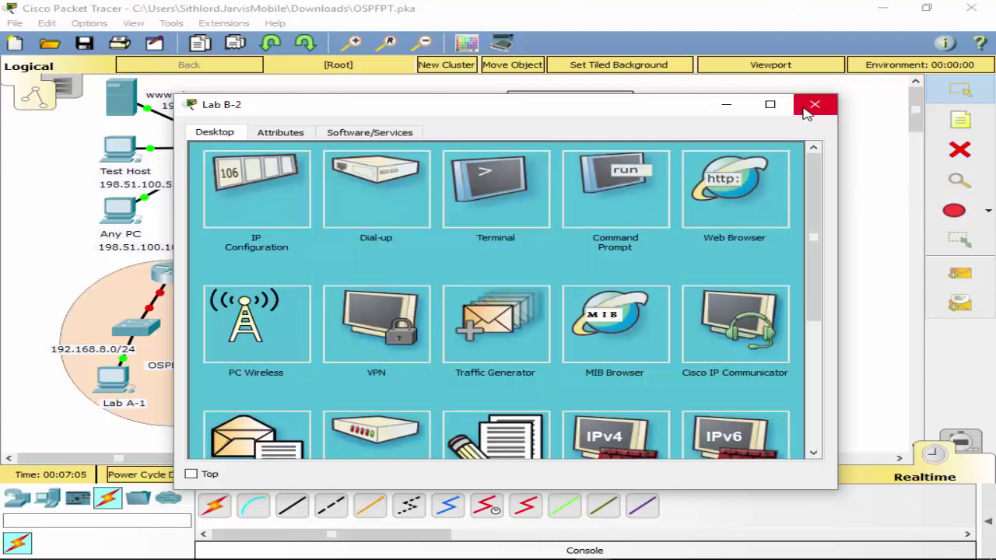
{"action": "left_click", "coordinate": [812, 105]}
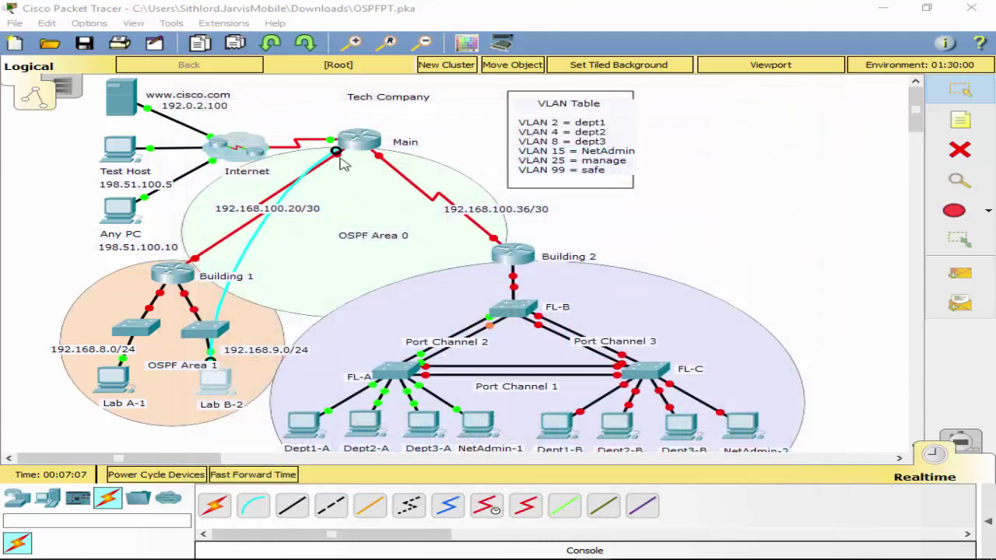
{"action": "left_click", "coordinate": [159, 273]}
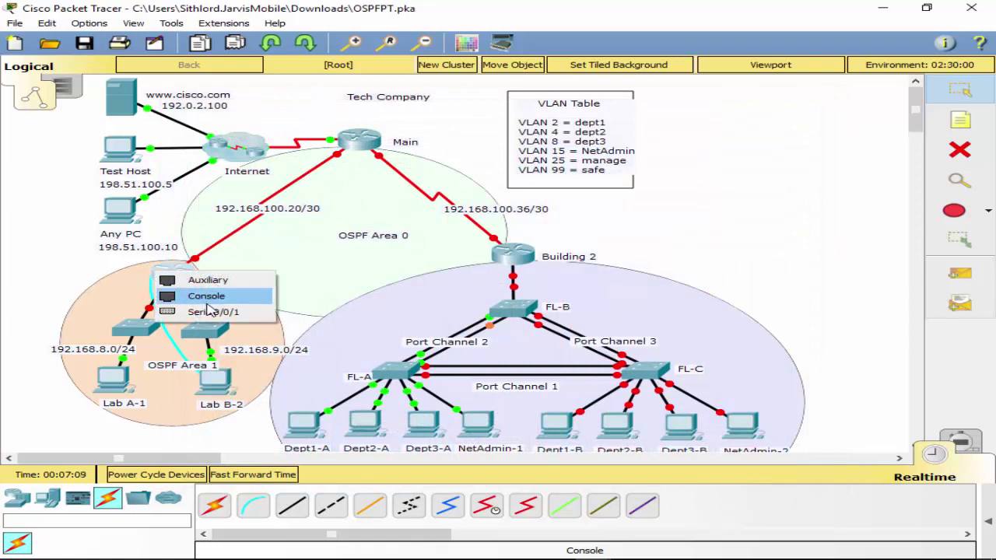
{"action": "left_click", "coordinate": [210, 311]}
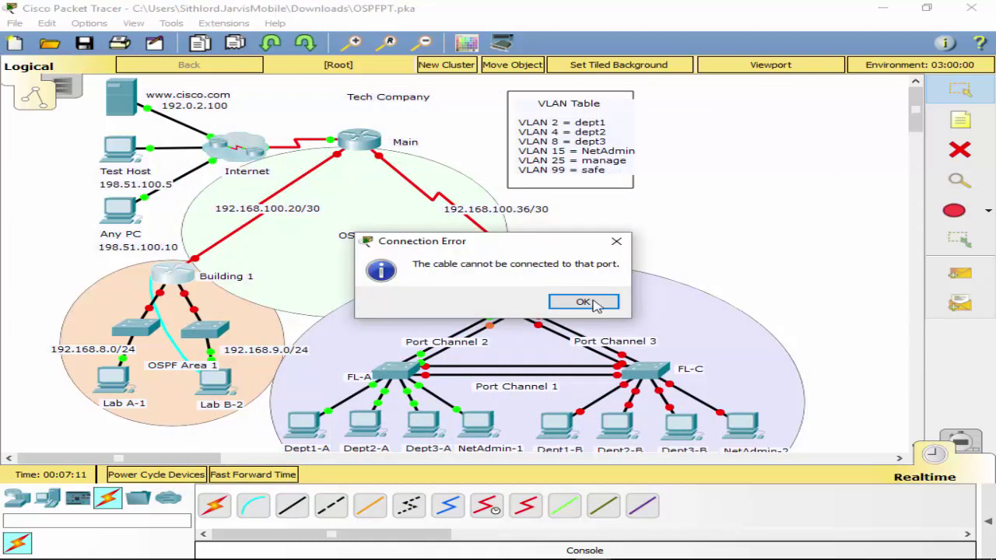
{"action": "left_click", "coordinate": [584, 302]}
{"action": "left_click", "coordinate": [171, 274]}
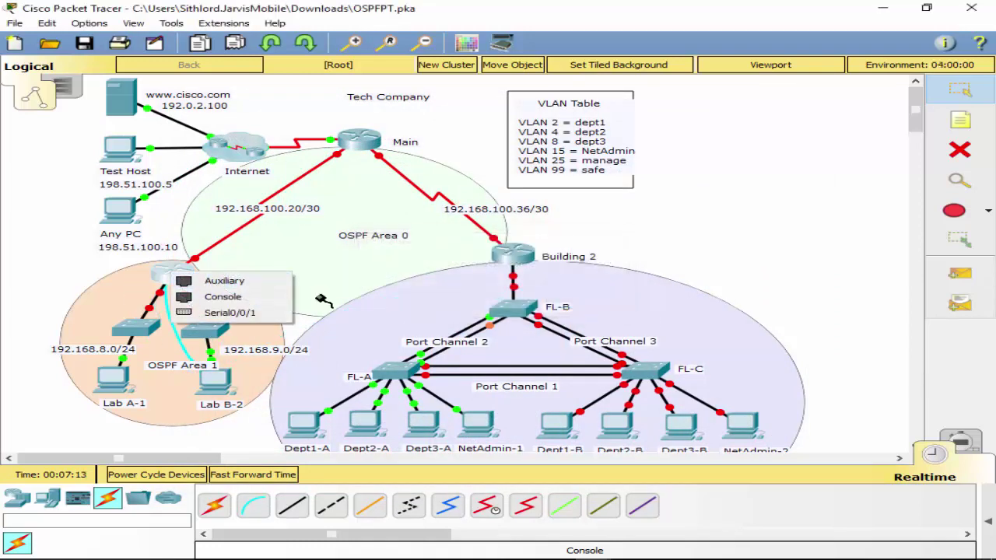
{"action": "left_click", "coordinate": [233, 299]}
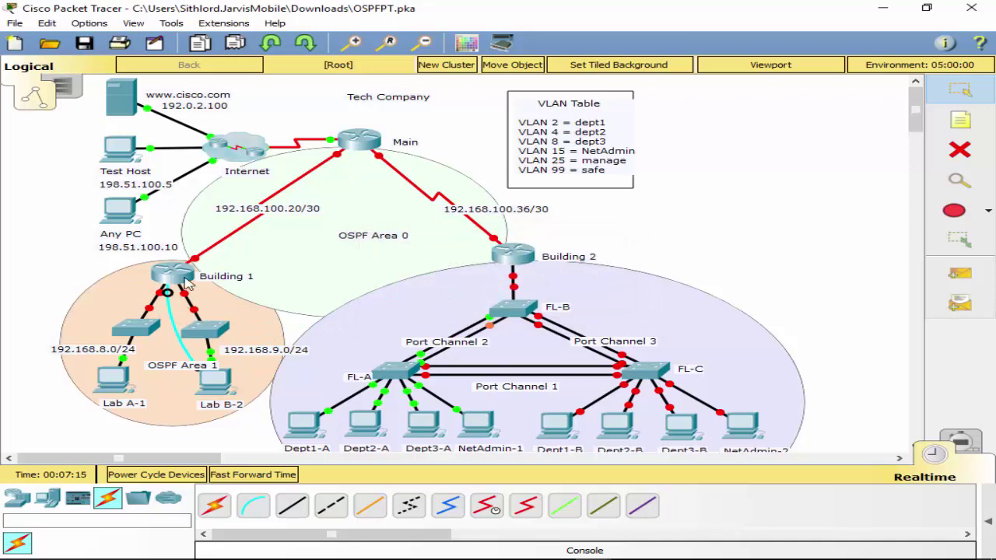
{"action": "left_click", "coordinate": [187, 284]}
{"action": "left_click", "coordinate": [547, 300]}
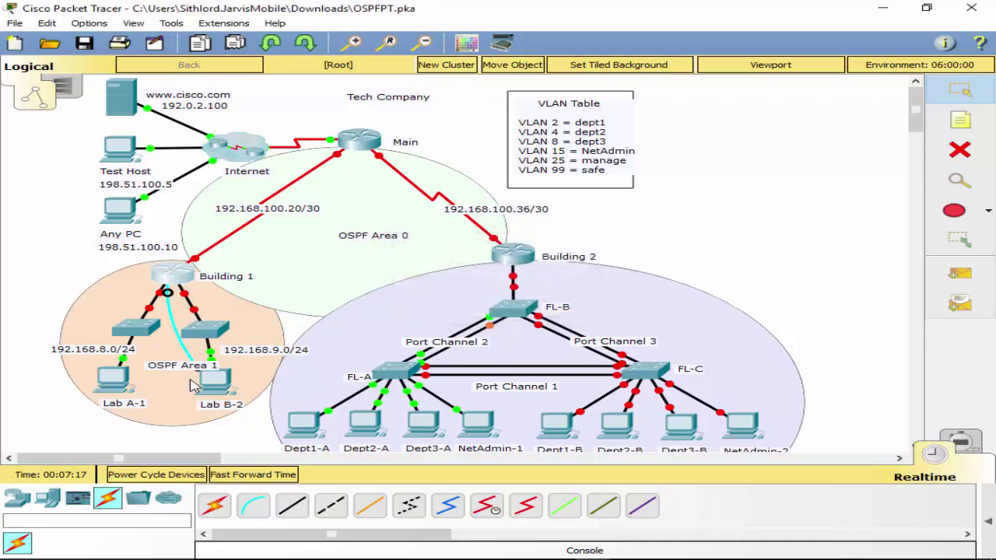
{"action": "left_click", "coordinate": [206, 381]}
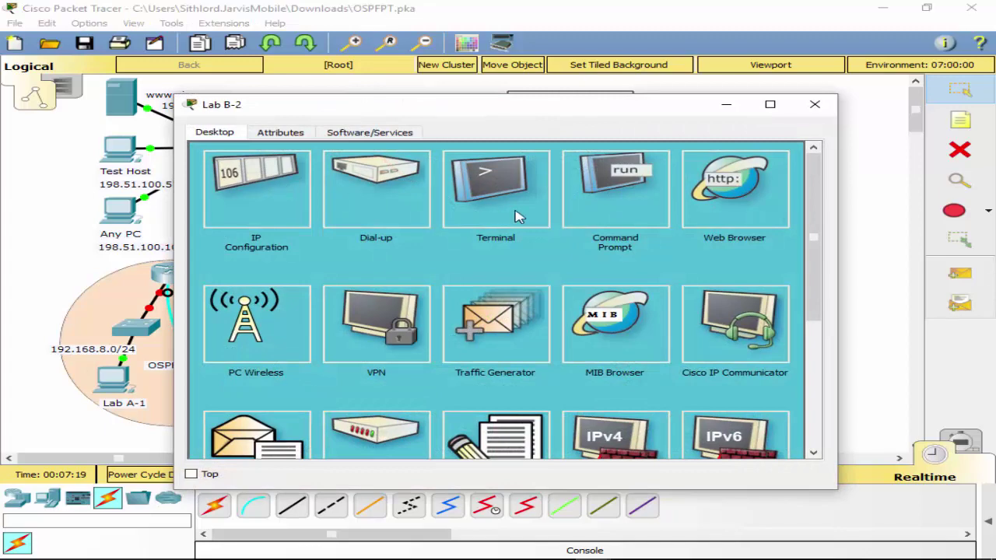
{"action": "left_click", "coordinate": [519, 216]}
{"action": "left_click", "coordinate": [790, 298]}
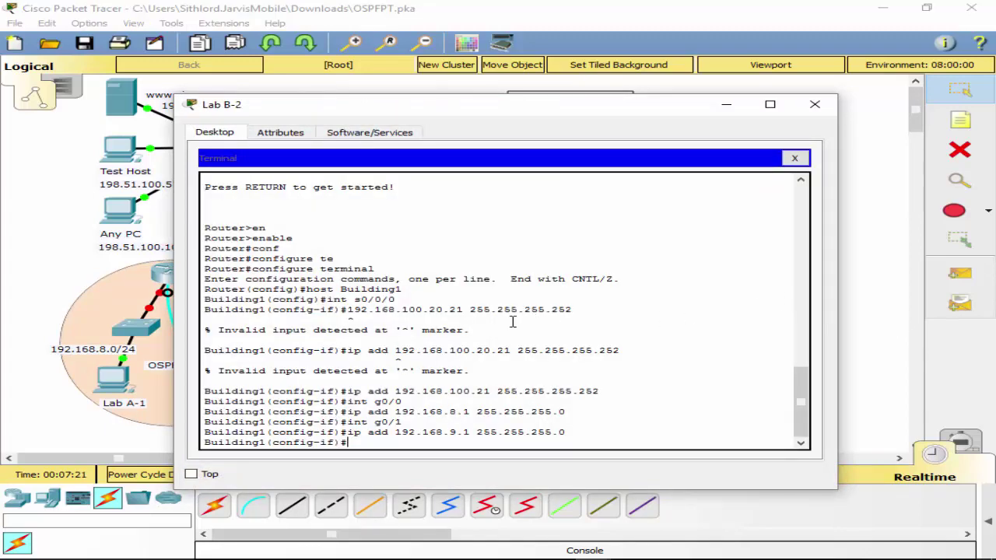
Bring Building1's GigabitEthernet0/1 and GigabitEthernet0/0 interfaces up with 'no shut'.
{"action": "key", "text": "Up"}
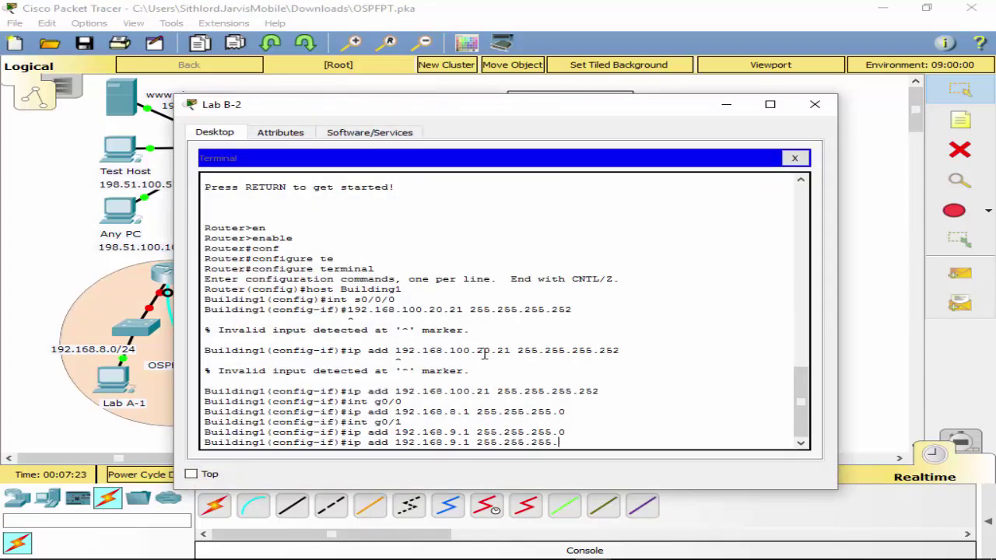
{"action": "key", "text": "BackSpace"}
{"action": "key", "text": "BackSpace"}
{"action": "key", "text": "BackSpace"}
{"action": "key", "text": "BackSpace"}
{"action": "key", "text": "BackSpace"}
{"action": "key", "text": "BackSpace"}
{"action": "key", "text": "BackSpace"}
{"action": "key", "text": "BackSpace"}
{"action": "key", "text": "BackSpace"}
{"action": "key", "text": "BackSpace"}
{"action": "key", "text": "BackSpace"}
{"action": "key", "text": "BackSpace"}
{"action": "key", "text": "BackSpace"}
{"action": "key", "text": "BackSpace"}
{"action": "key", "text": "BackSpace"}
{"action": "key", "text": "BackSpace"}
{"action": "key", "text": "BackSpace"}
{"action": "key", "text": "BackSpace"}
{"action": "key", "text": "BackSpace"}
{"action": "key", "text": "BackSpace"}
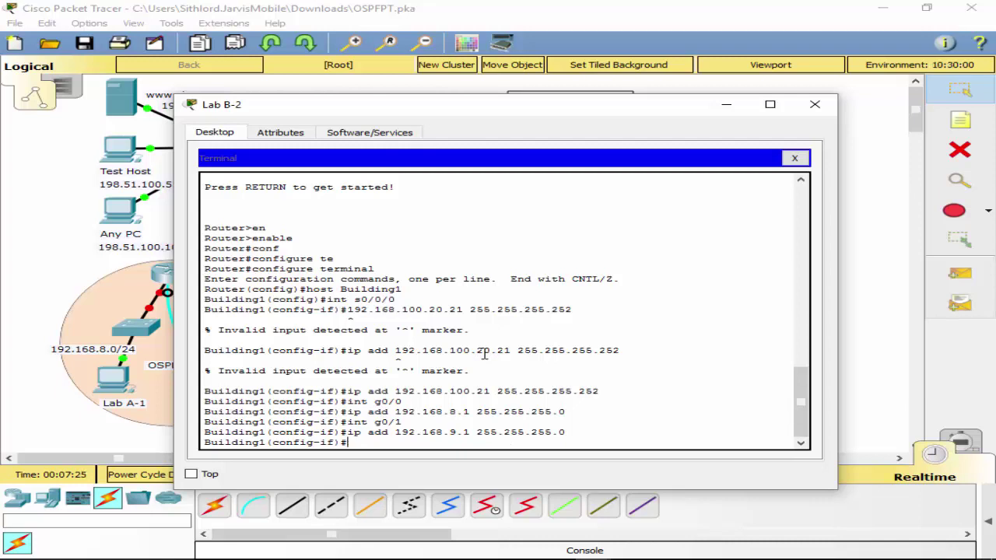
{"action": "type", "text": "no shut"}
{"action": "key", "text": "Return"}
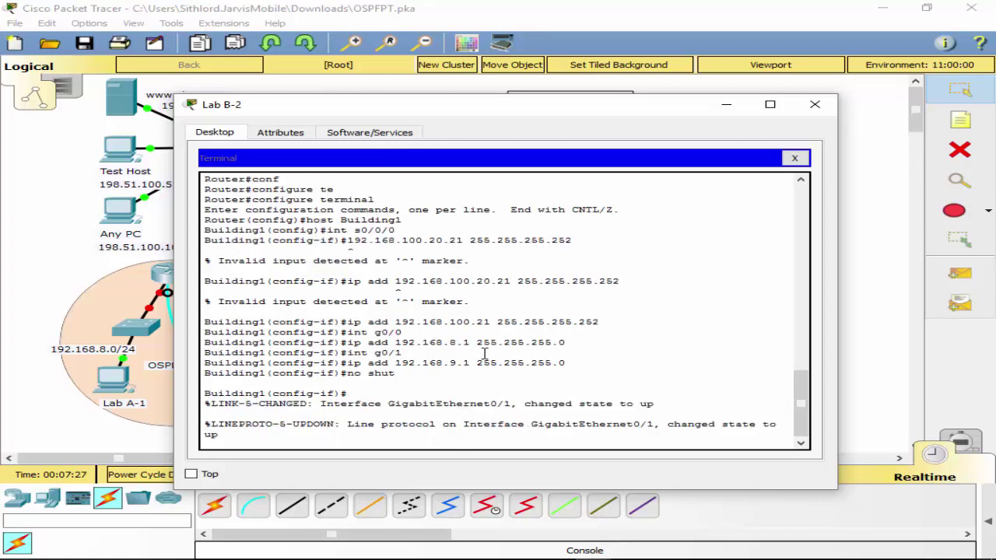
{"action": "key", "text": "Return"}
{"action": "key", "text": "Up"}
{"action": "key", "text": "Up"}
{"action": "key", "text": "Up"}
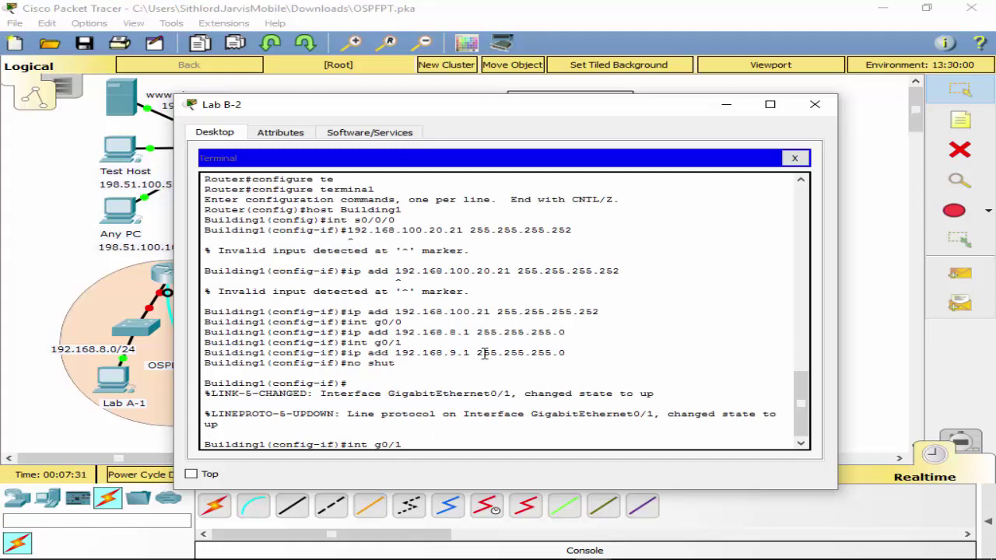
{"action": "key", "text": "Return"}
{"action": "type", "text": "no shut"}
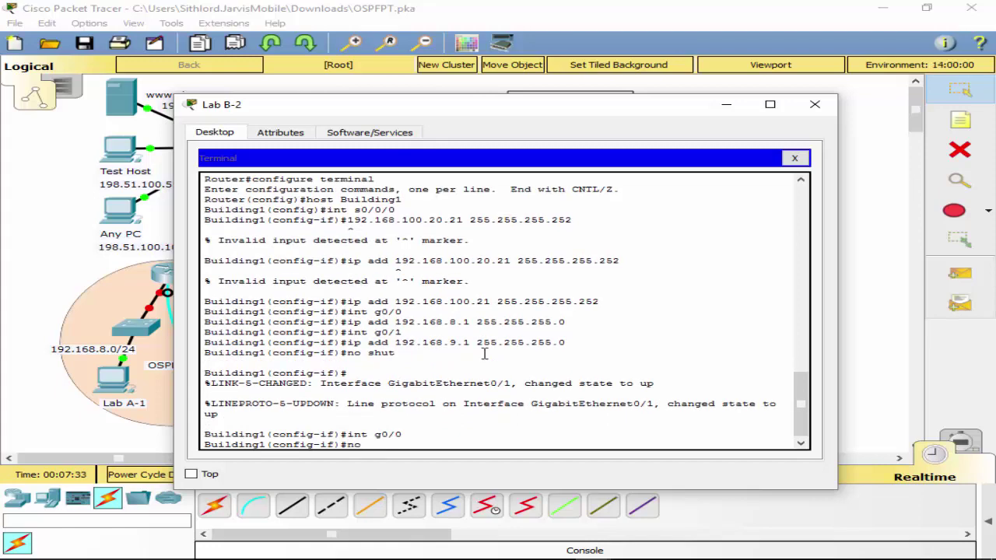
{"action": "key", "text": "Return"}
{"action": "key", "text": "Return"}
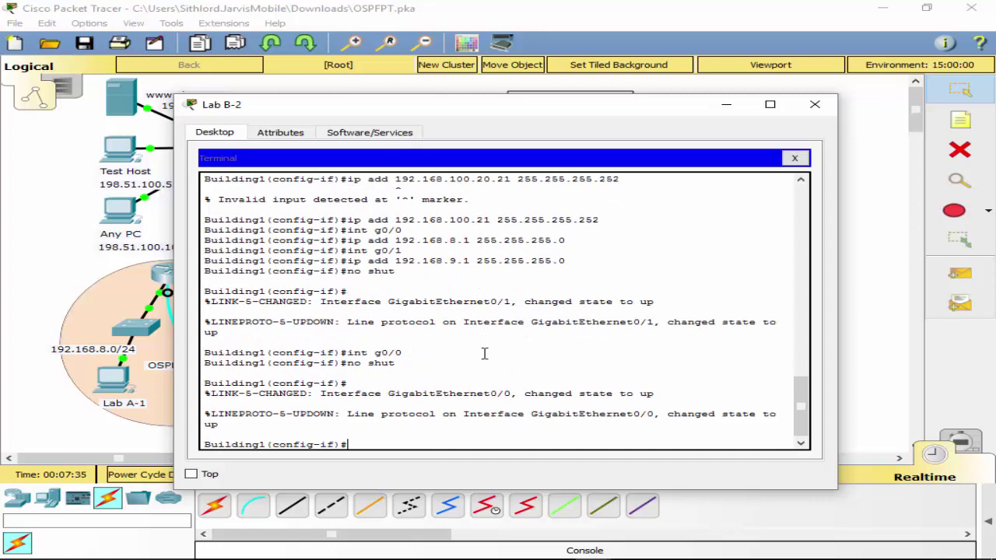
Bring Building1's Serial0/0/0 interface up with 'no shut'.
{"action": "key", "text": "Up"}
{"action": "key", "text": "Up"}
{"action": "key", "text": "BackSpace"}
{"action": "key", "text": "BackSpace"}
{"action": "key", "text": "BackSpace"}
{"action": "key", "text": "BackSpace"}
{"action": "key", "text": "BackSpace"}
{"action": "key", "text": "BackSpace"}
{"action": "key", "text": "BackSpace"}
{"action": "key", "text": "BackSpace"}
{"action": "type", "text": "int"}
{"action": "scroll", "coordinate": [568, 311], "scroll_direction": "up", "scroll_amount": 2}
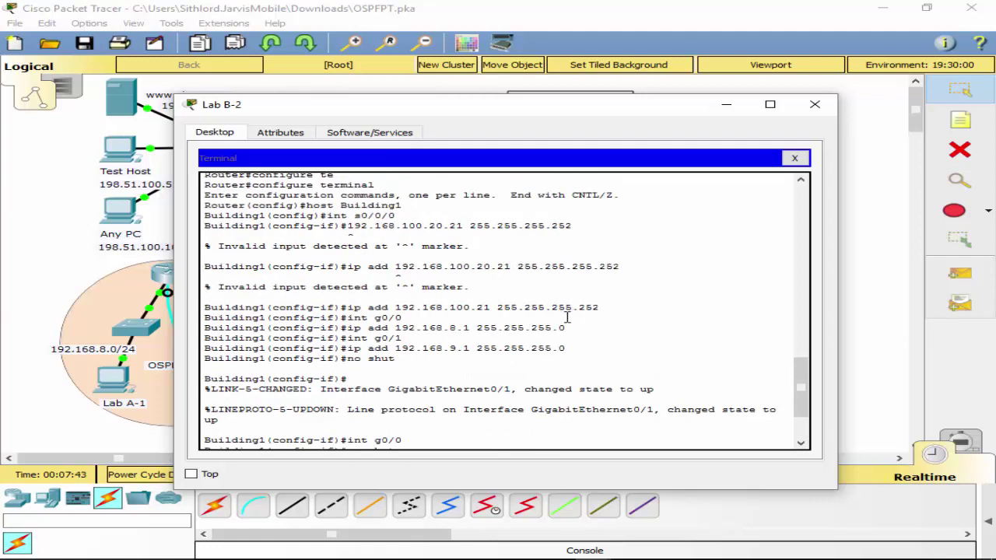
{"action": "scroll", "coordinate": [566, 317], "scroll_direction": "down", "scroll_amount": 2}
{"action": "type", "text": "s0/0/0"}
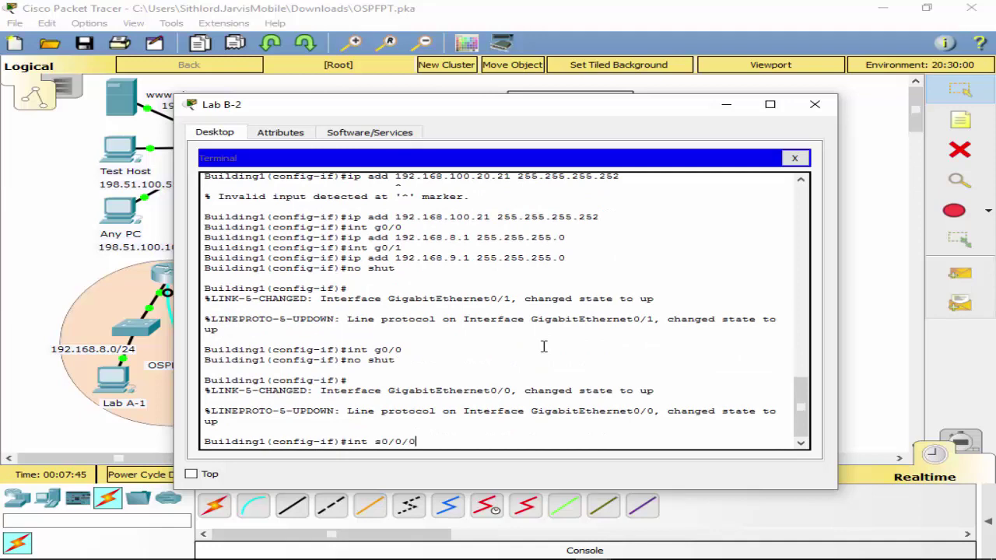
{"action": "key", "text": "Return"}
{"action": "type", "text": "no shut"}
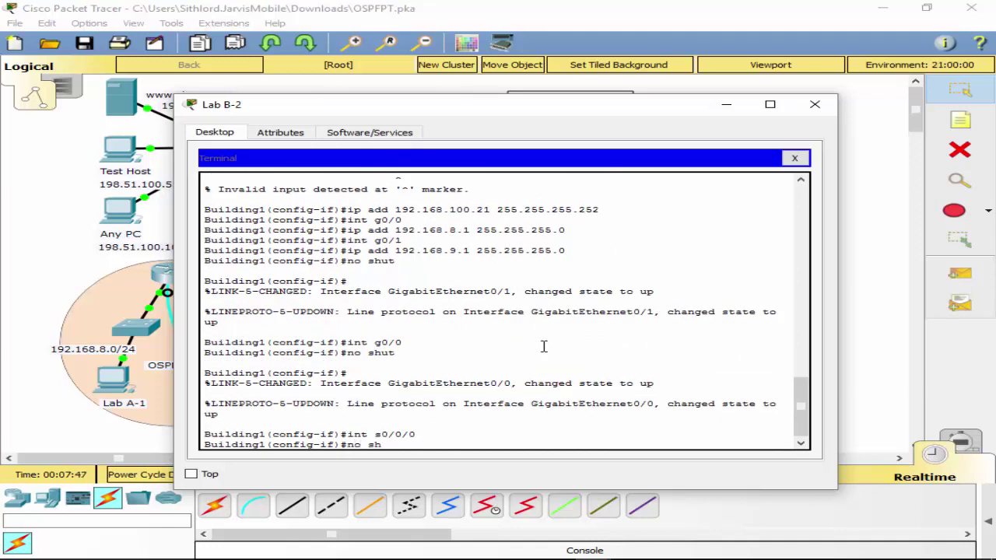
{"action": "key", "text": "Return"}
Exit to the privileged prompt, save the configuration with 'wr', and close Terminal.
{"action": "type", "text": "exit"}
{"action": "key", "text": "Return"}
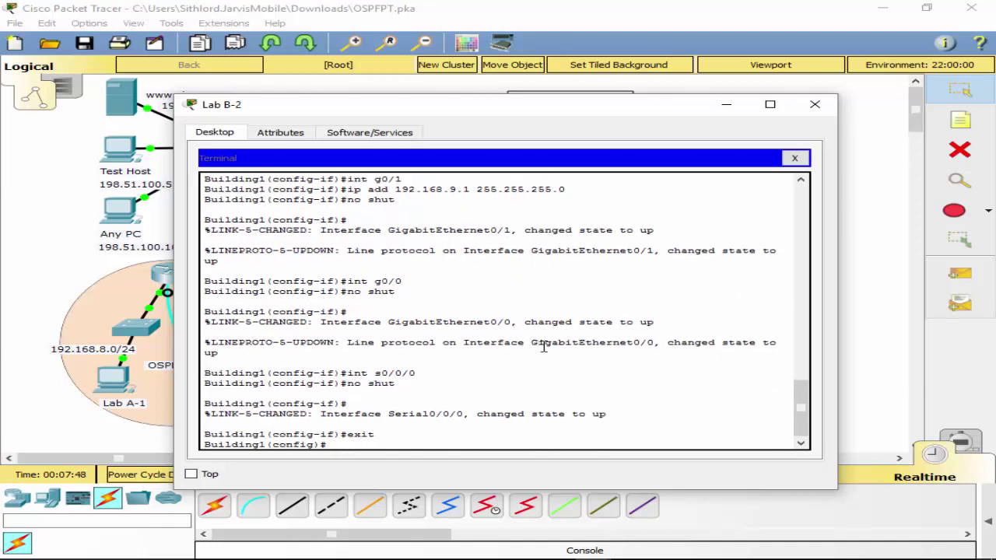
{"action": "type", "text": "exit"}
{"action": "key", "text": "Return"}
{"action": "type", "text": "wr"}
{"action": "key", "text": "Return"}
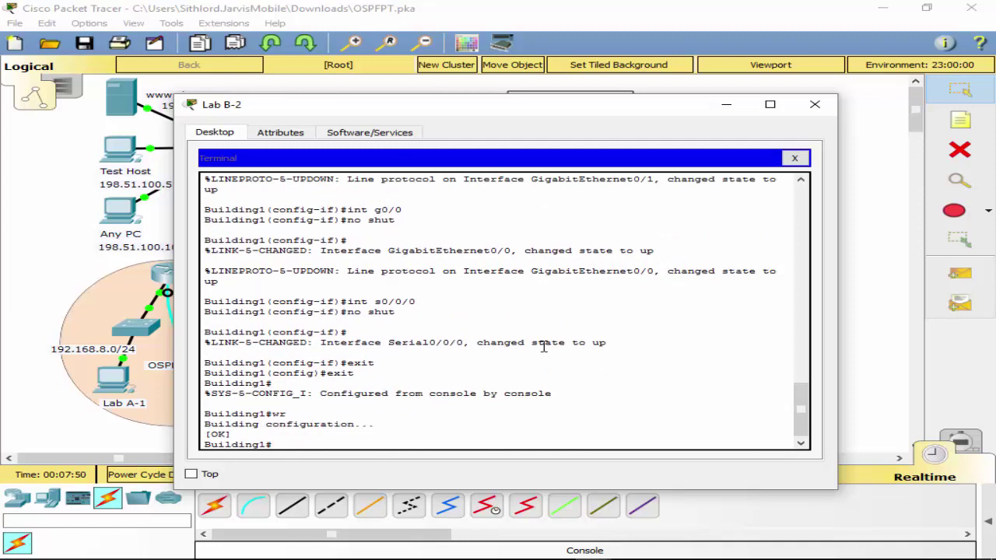
{"action": "left_click", "coordinate": [794, 158]}
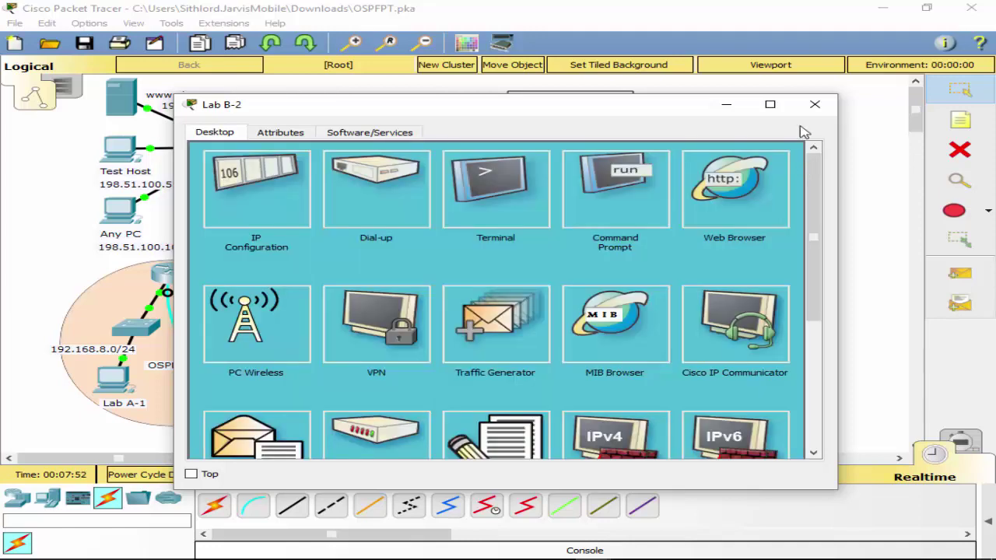
Move the console cable to Main's Console port and reconnect Lab B-2's Terminal.
{"action": "left_click", "coordinate": [815, 101]}
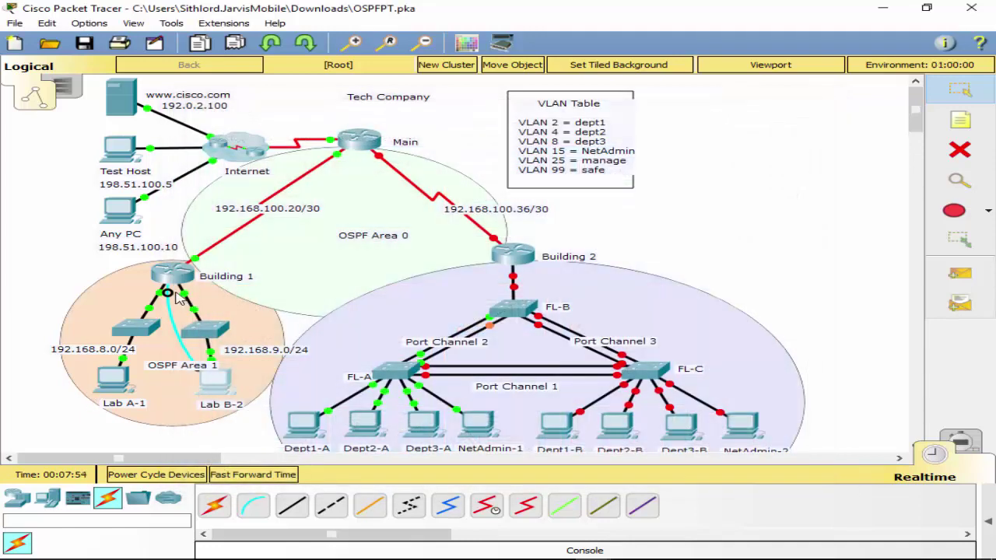
{"action": "left_click", "coordinate": [357, 140]}
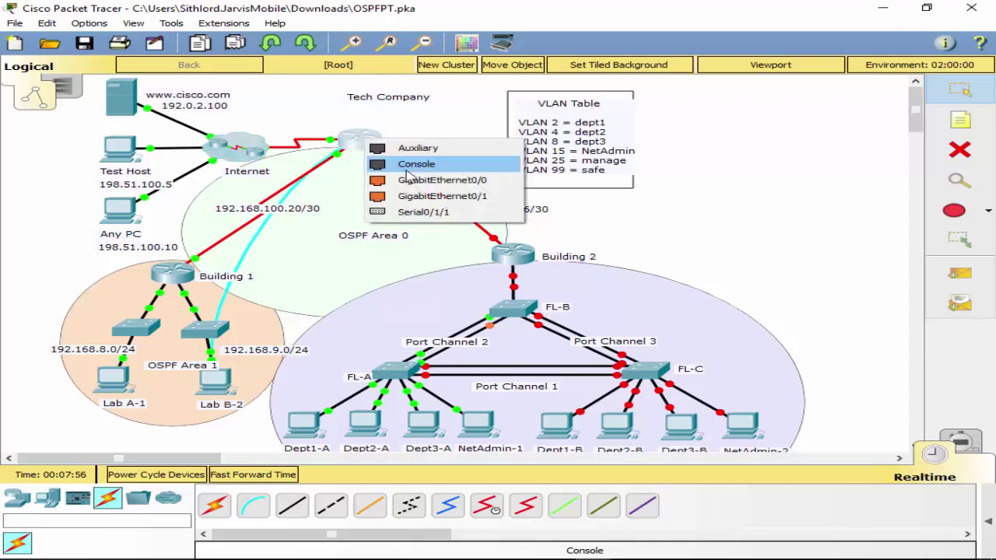
{"action": "left_click", "coordinate": [440, 165]}
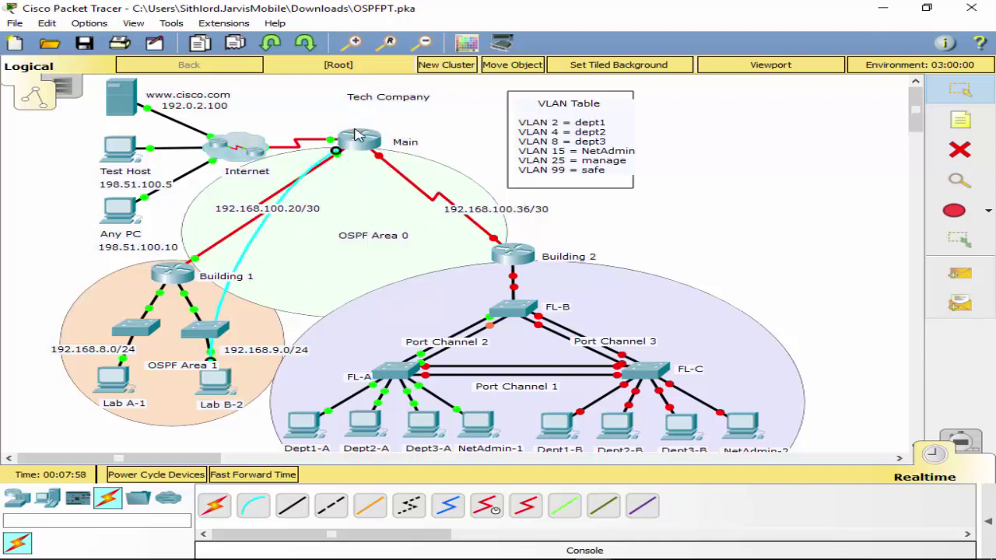
{"action": "left_click", "coordinate": [217, 382]}
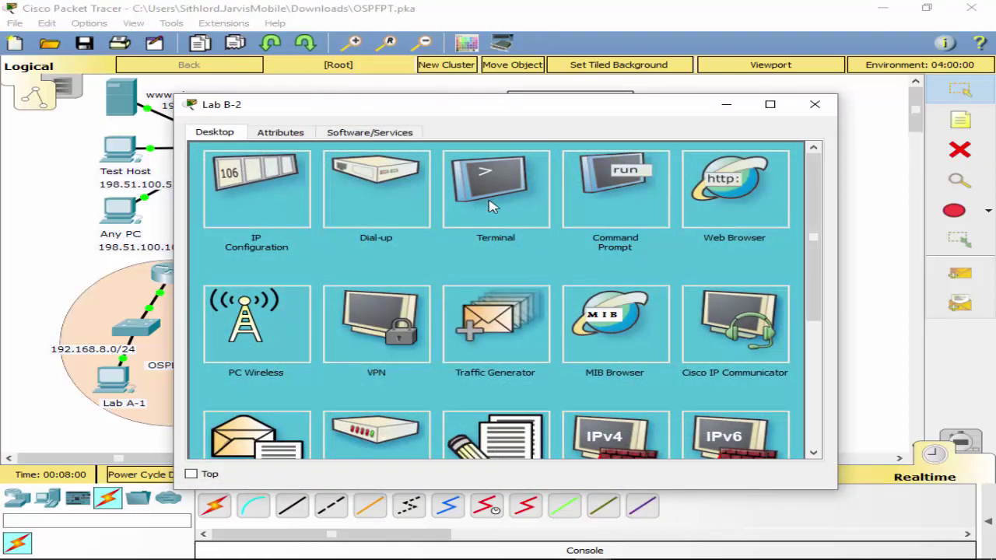
{"action": "left_click", "coordinate": [484, 196]}
{"action": "left_click", "coordinate": [769, 295]}
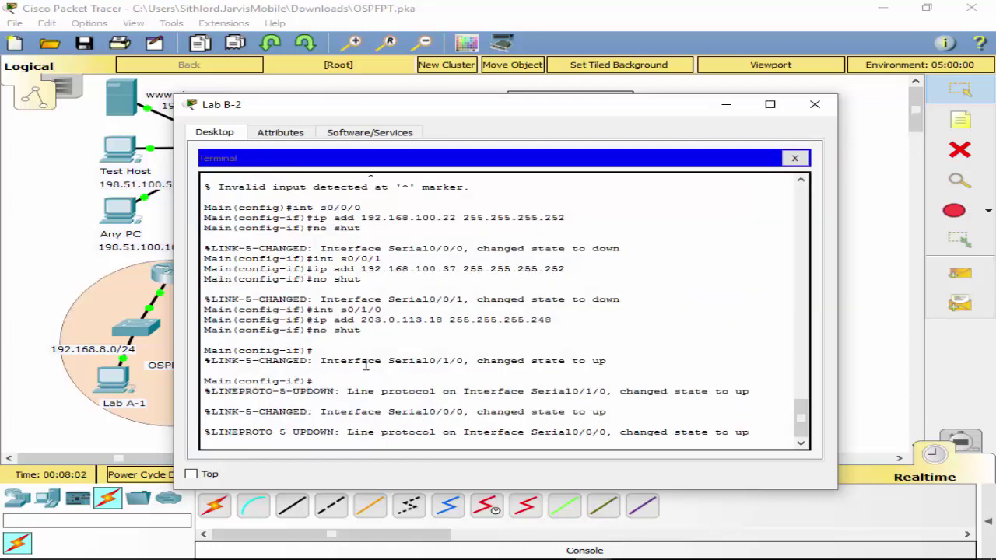
Save Main's running configuration to startup-config with 'copy run start', then close Terminal.
{"action": "key", "text": "ctrl+z"}
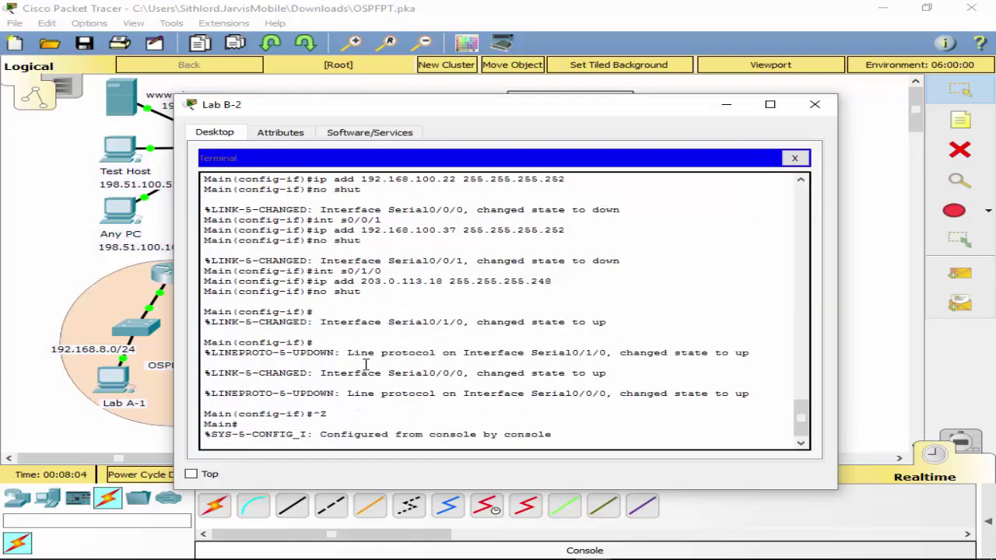
{"action": "key", "text": "Return"}
{"action": "type", "text": "opy"}
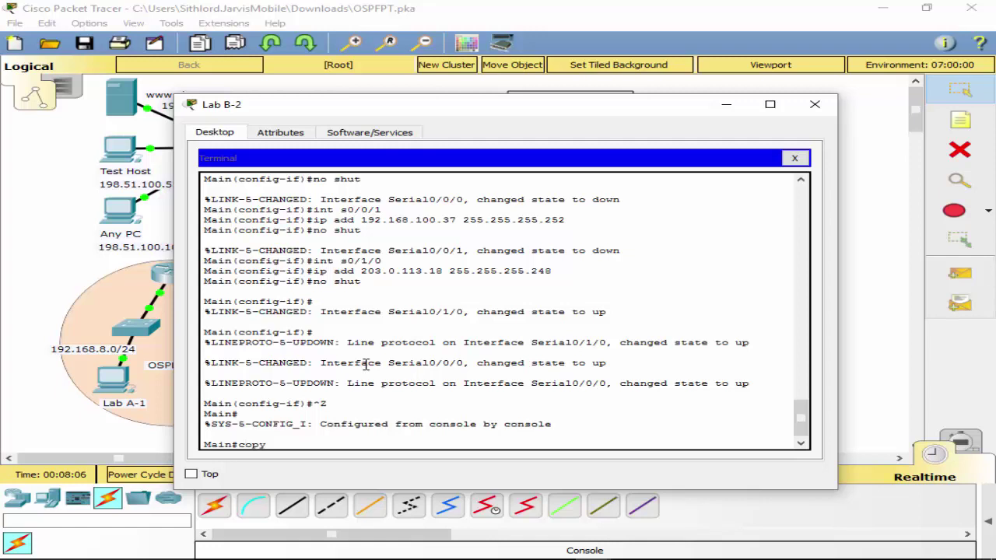
{"action": "type", "text": " run start"}
{"action": "key", "text": "Return"}
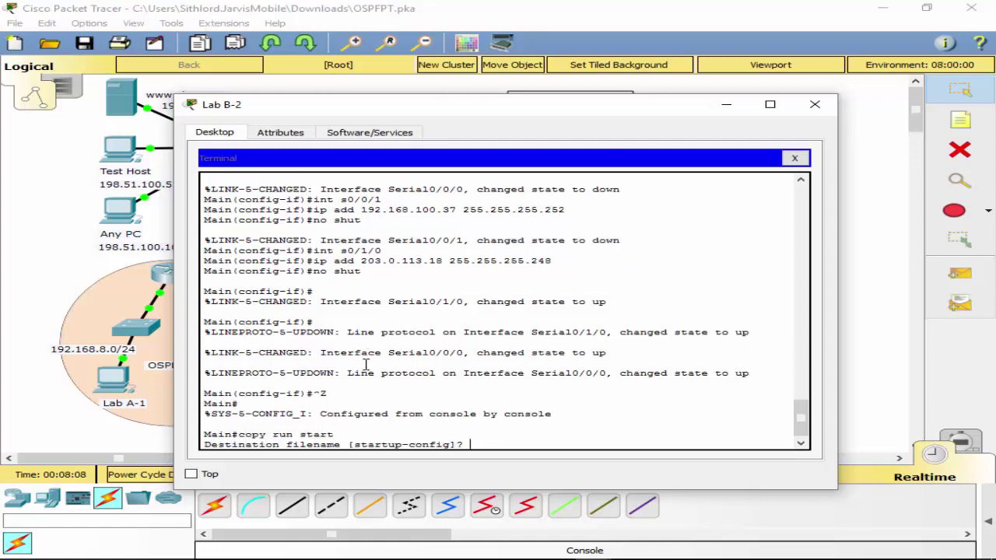
{"action": "key", "text": "Return"}
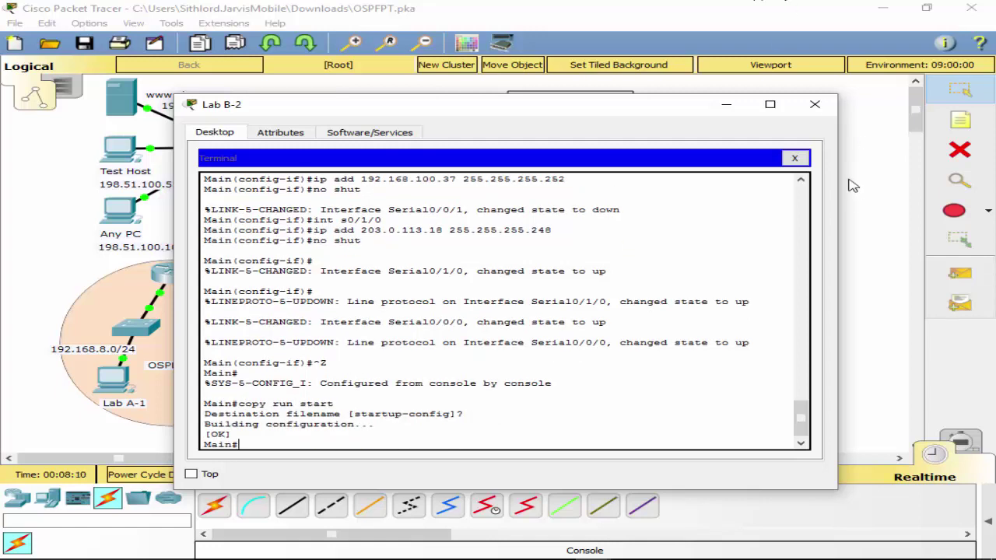
{"action": "left_click", "coordinate": [794, 158]}
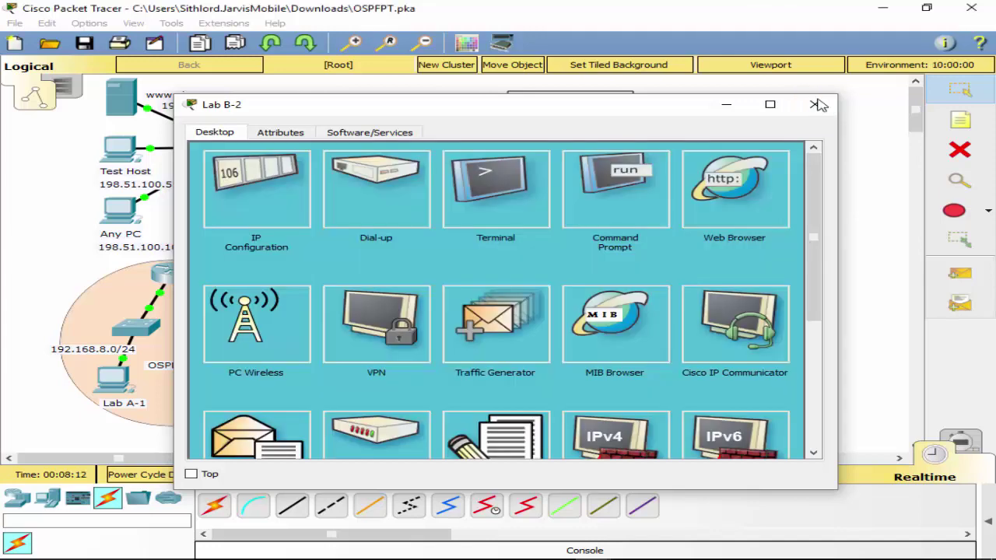
Plug the console cable into Building 2's Console port and reach its prompt from Lab B-2's Terminal.
{"action": "left_click", "coordinate": [816, 101]}
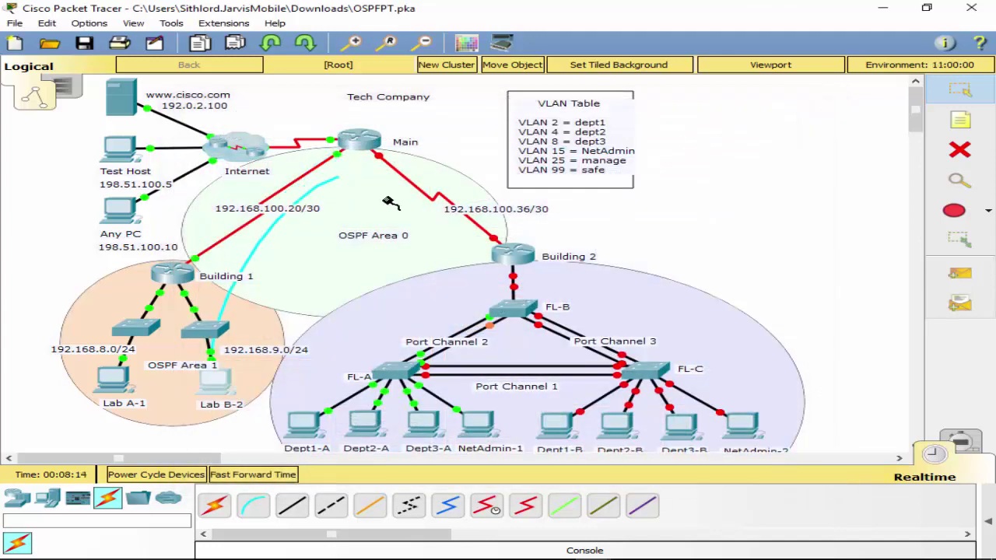
{"action": "left_click", "coordinate": [511, 254]}
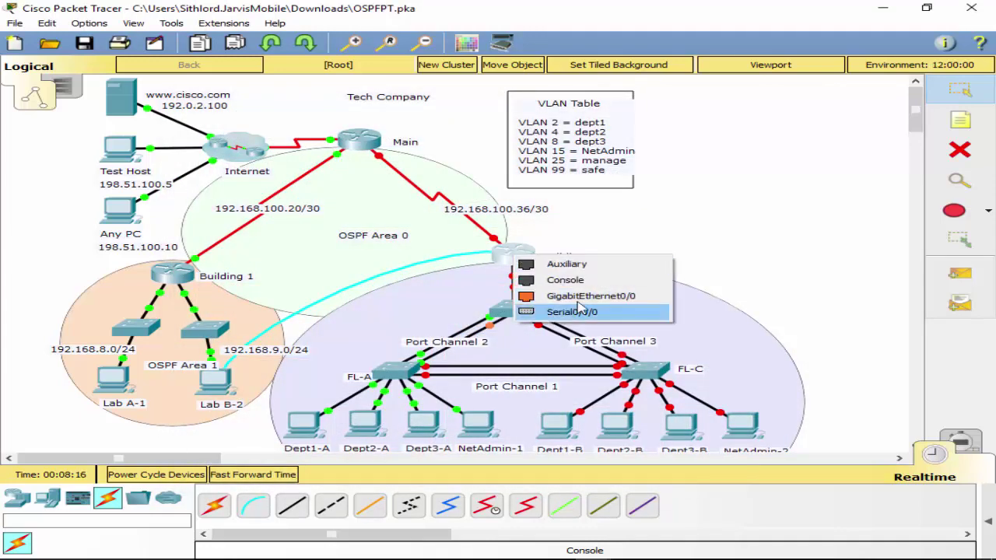
{"action": "left_click", "coordinate": [565, 280]}
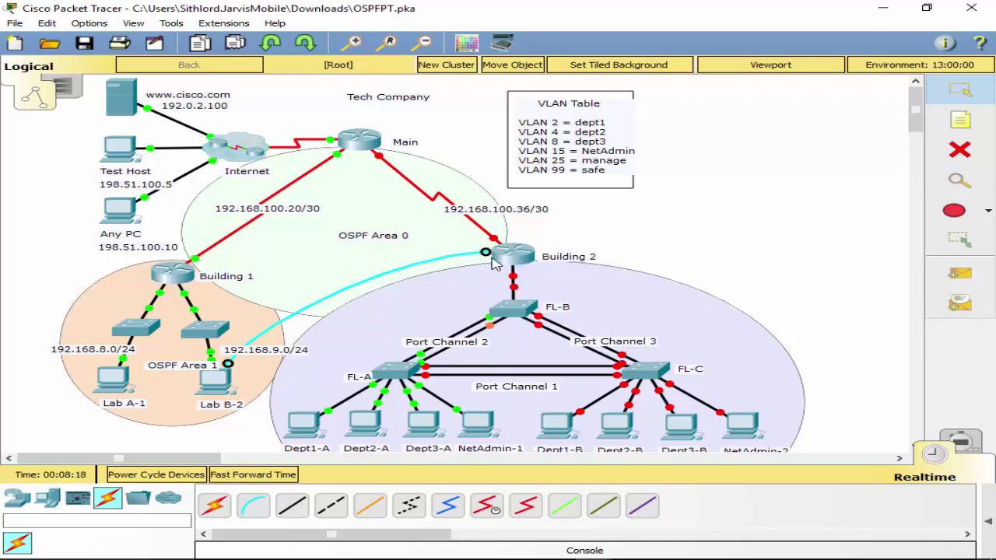
{"action": "mouse_move", "coordinate": [518, 266]}
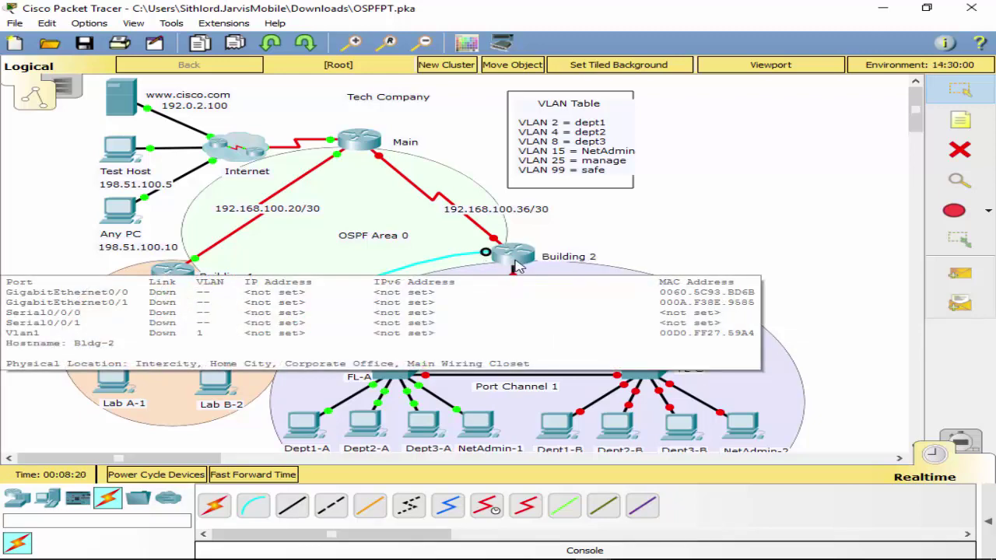
{"action": "left_click", "coordinate": [215, 381]}
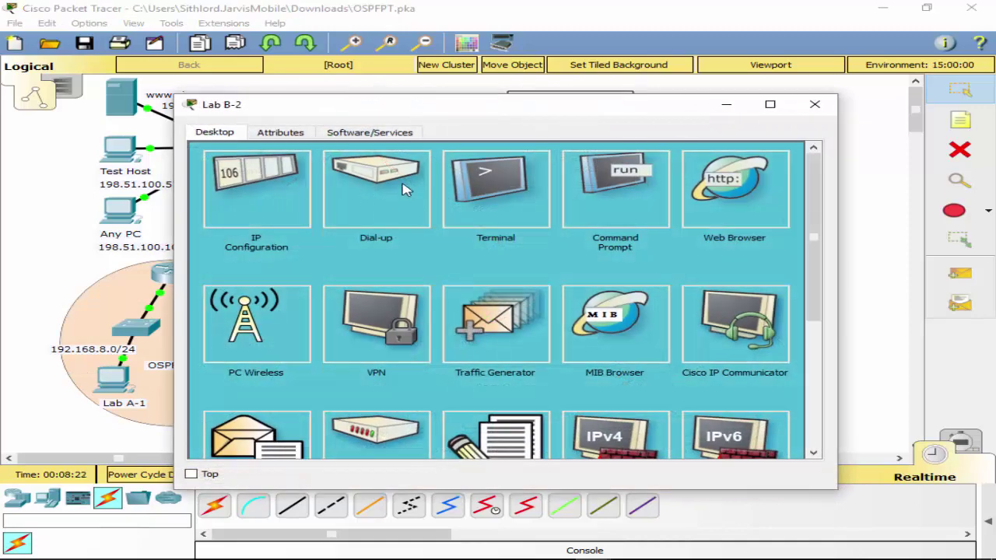
{"action": "left_click", "coordinate": [529, 198]}
{"action": "left_click", "coordinate": [763, 293]}
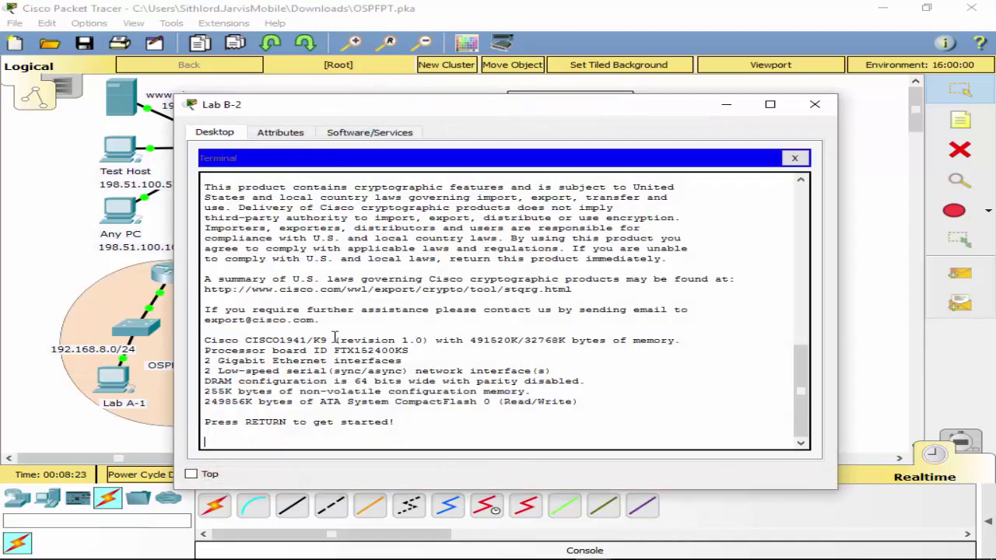
{"action": "key", "text": "Return"}
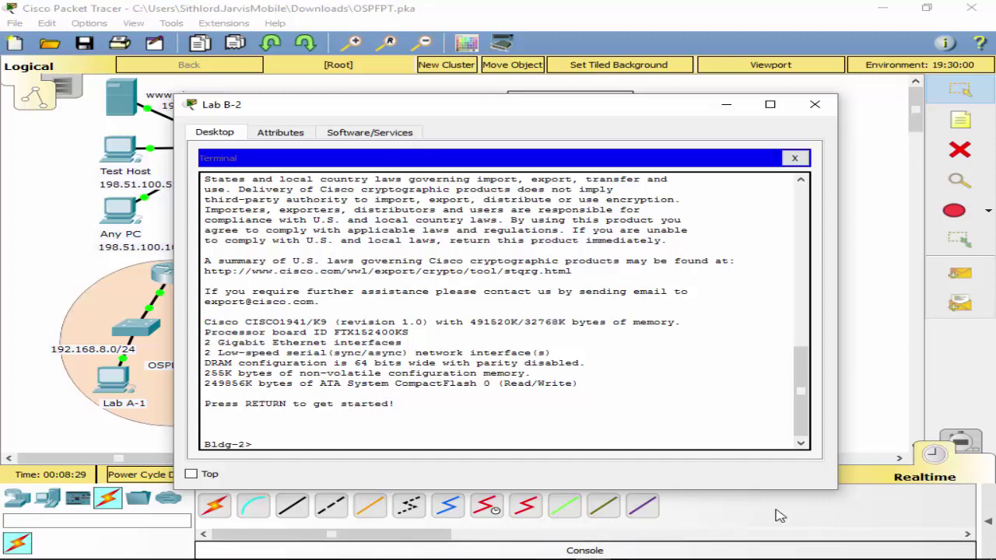
{"action": "type", "text": "int s0/0/"}
Enter privileged mode and global configuration mode on Bldg-2 with 'enable' and 'conf t'.
{"action": "key", "text": "BackSpace"}
{"action": "key", "text": "BackSpace"}
{"action": "key", "text": "BackSpace"}
{"action": "key", "text": "BackSpace"}
{"action": "key", "text": "BackSpace"}
{"action": "key", "text": "BackSpace"}
{"action": "key", "text": "BackSpace"}
{"action": "key", "text": "BackSpace"}
{"action": "key", "text": "BackSpace"}
{"action": "type", "text": "ea"}
{"action": "key", "text": "BackSpace"}
{"action": "type", "text": "nable"}
{"action": "key", "text": "Return"}
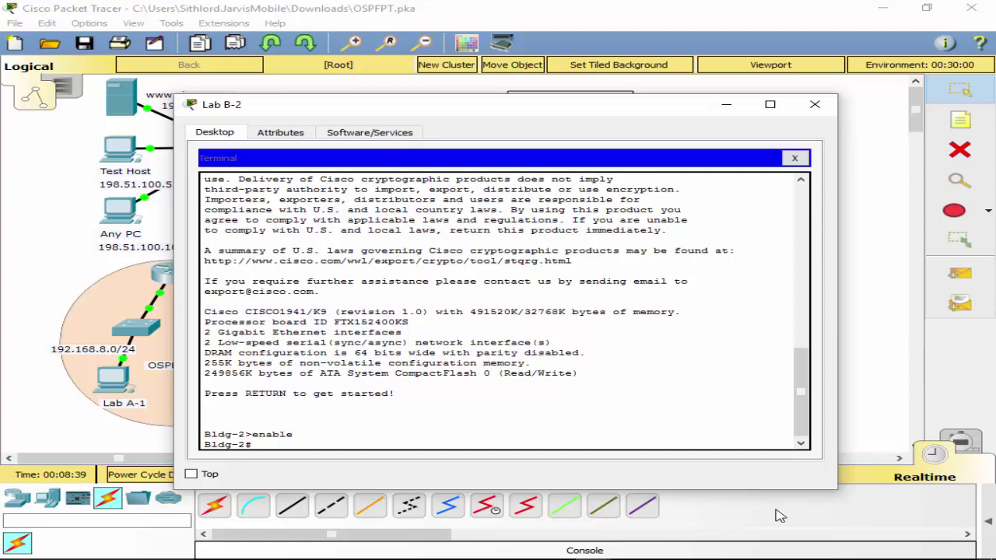
{"action": "type", "text": "conf t"}
{"action": "key", "text": "Return"}
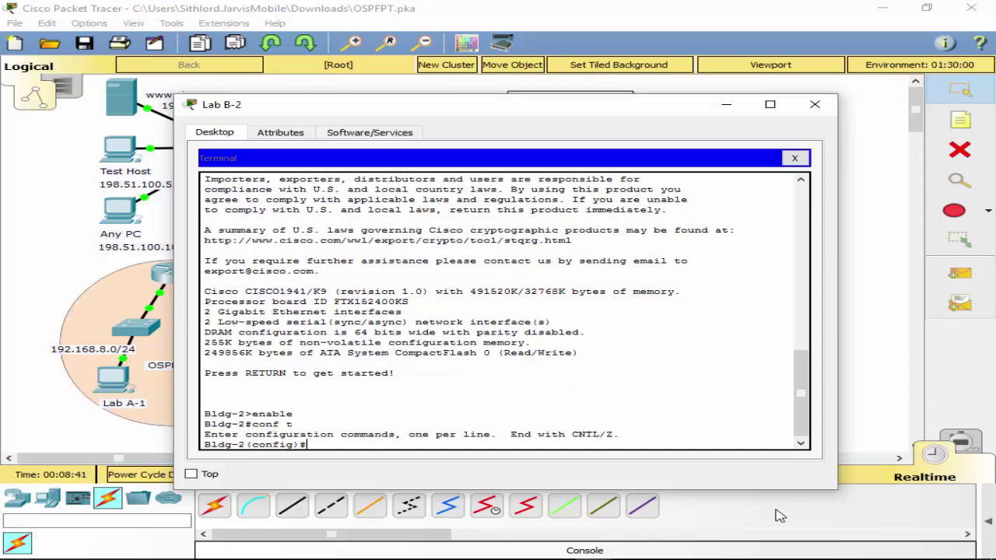
Give Serial0/0/1 address 192.168.100.38 255.255.255.252 and bring it up.
{"action": "type", "text": "int s0/"}
{"action": "type", "text": "/0/"}
{"action": "type", "text": "1"}
{"action": "key", "text": "Return"}
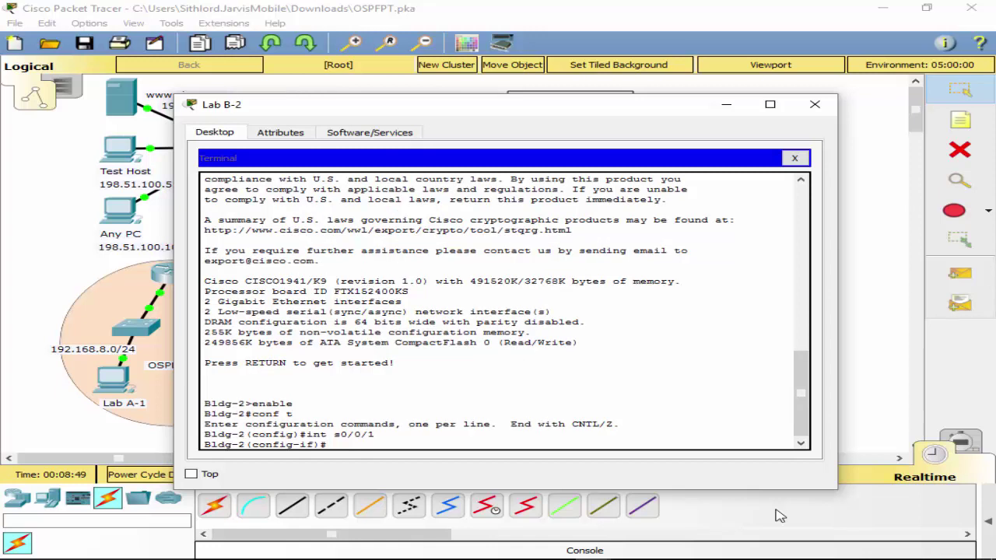
{"action": "type", "text": "ip add 192.168.100."}
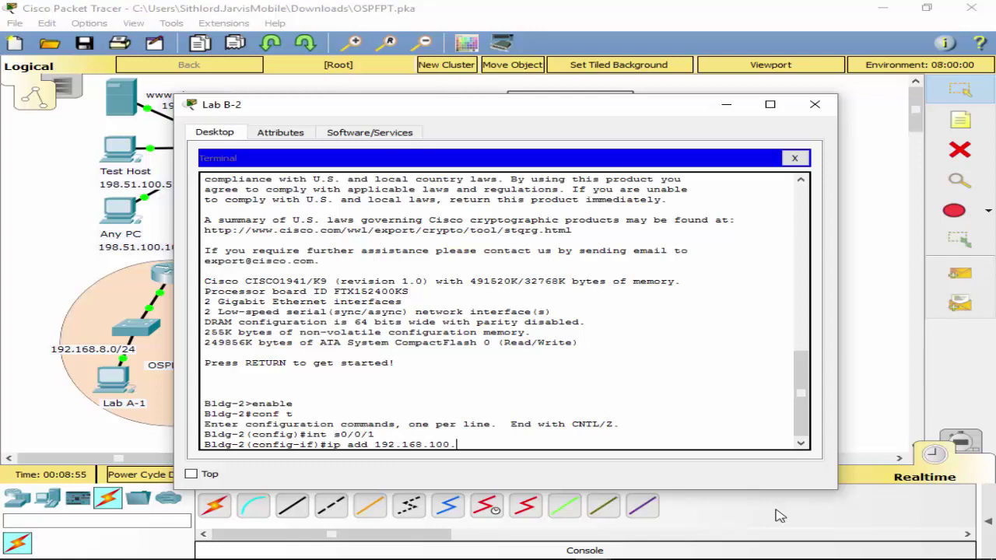
{"action": "type", "text": "38 255.255.255.252"}
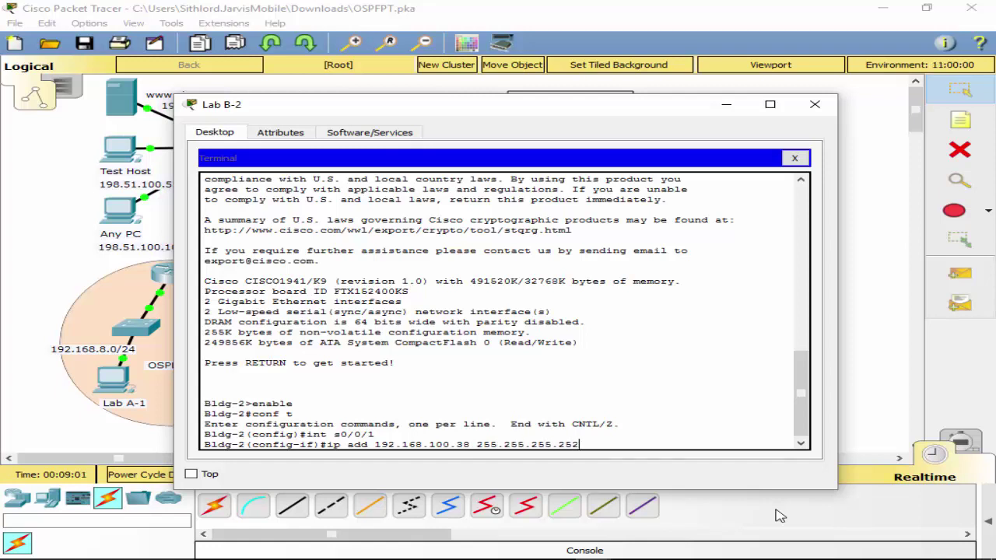
{"action": "key", "text": "Return"}
{"action": "type", "text": "no"}
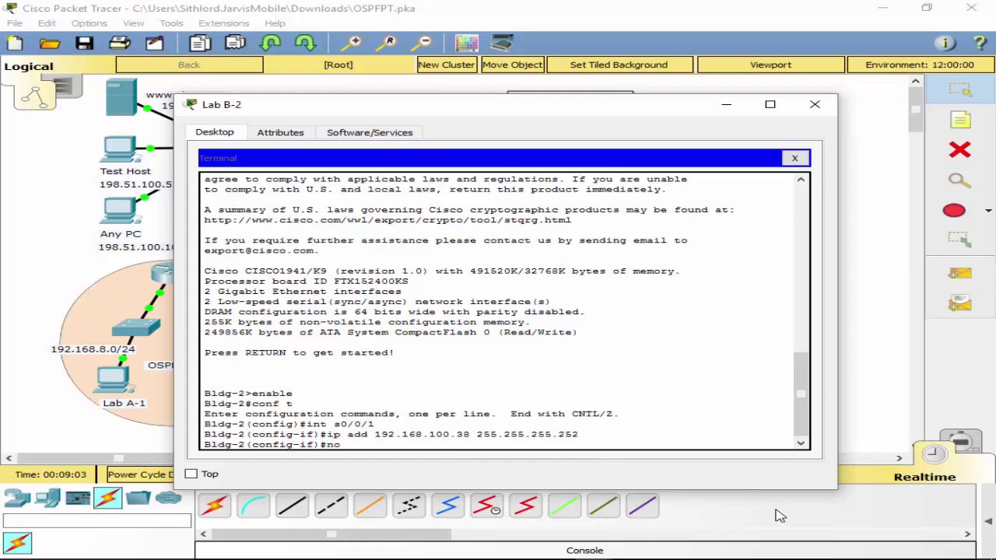
{"action": "type", "text": " shut"}
{"action": "key", "text": "Return"}
{"action": "key", "text": "Return"}
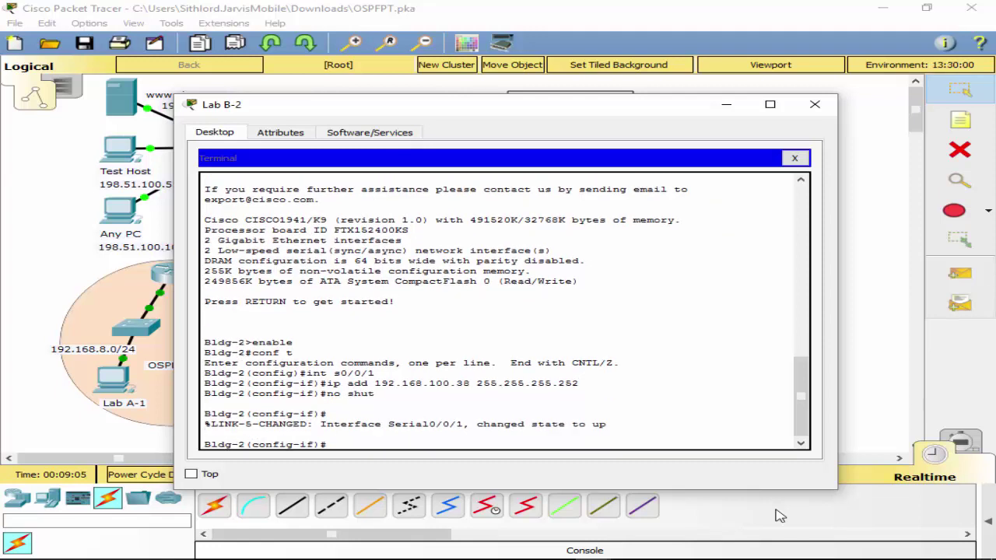
Leave GigabitEthernet0/0 administratively shut down.
{"action": "type", "text": "int g0/0"}
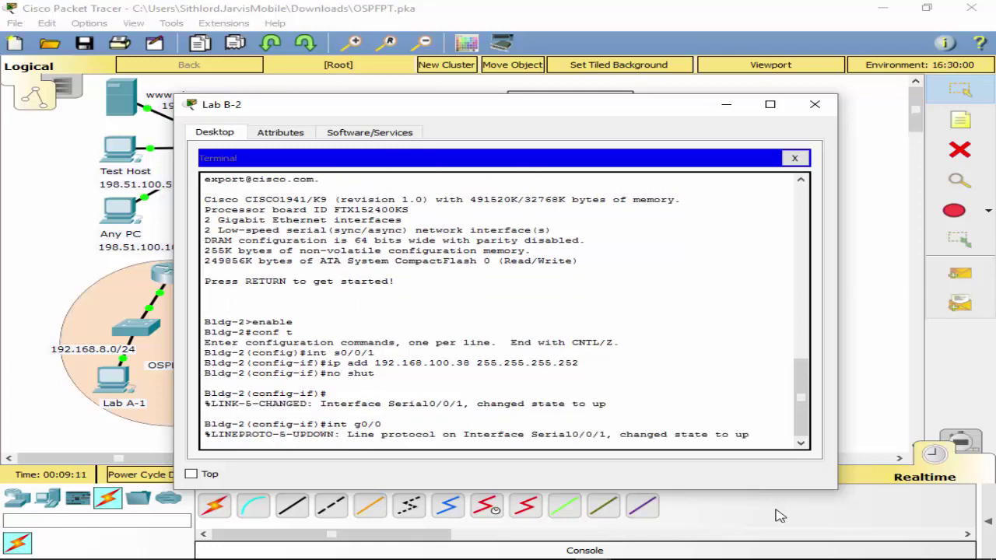
{"action": "key", "text": "Return"}
{"action": "type", "text": "no shut"}
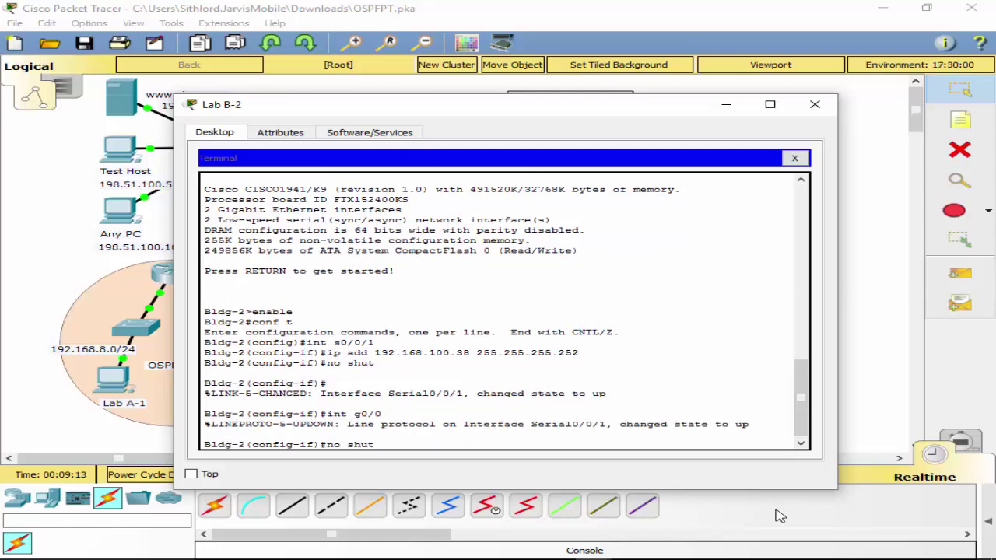
{"action": "key", "text": "Return"}
{"action": "key", "text": "Return"}
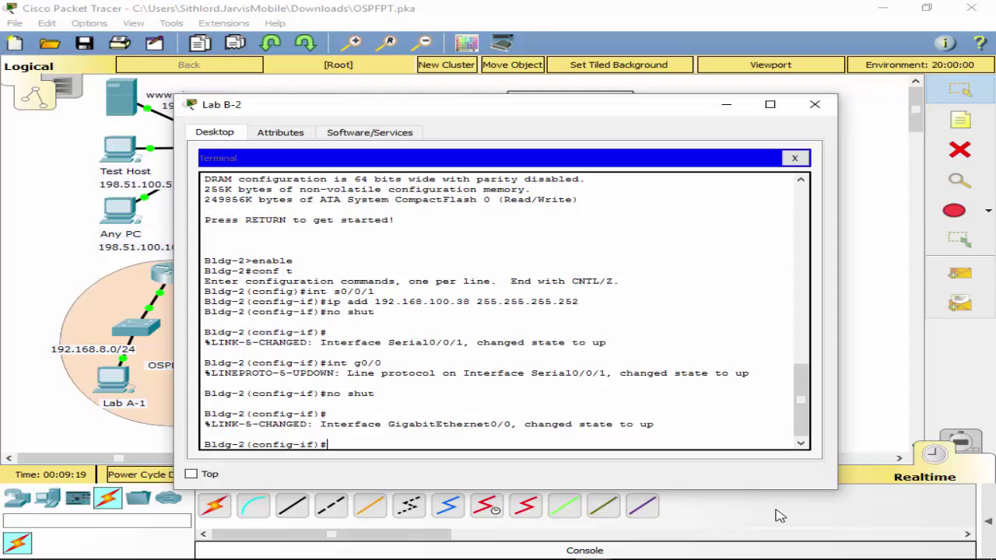
{"action": "type", "text": "s"}
{"action": "key", "text": "BackSpace"}
{"action": "type", "text": "shut"}
{"action": "key", "text": "Return"}
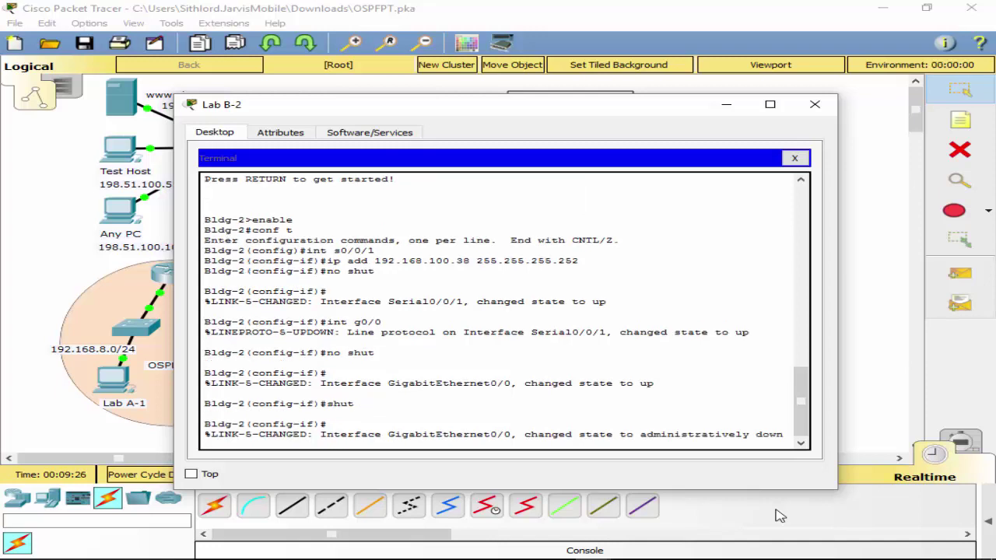
{"action": "key", "text": "Return"}
Bring GigabitEthernet0/1 up with 'no shut'.
{"action": "type", "text": "int"}
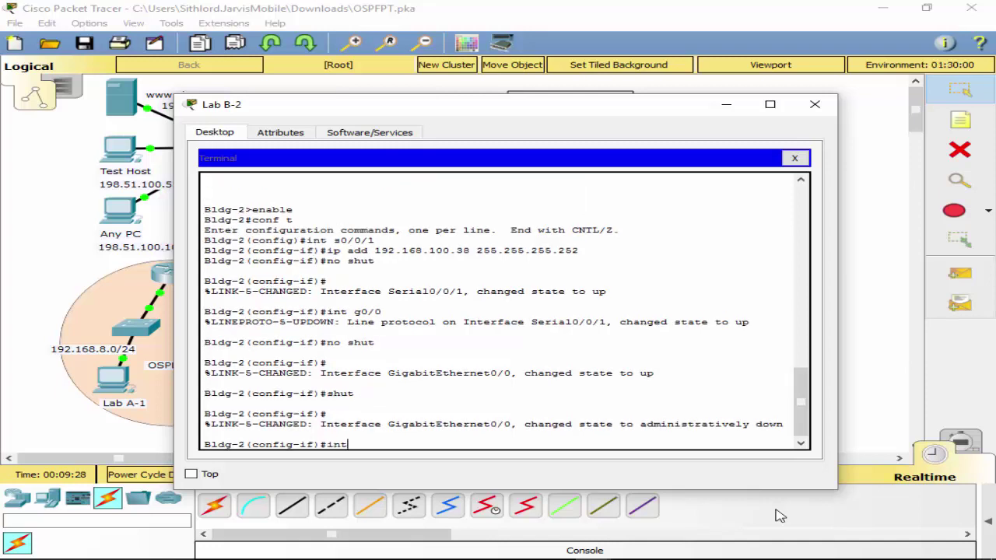
{"action": "type", "text": " g0/1"}
{"action": "key", "text": "Return"}
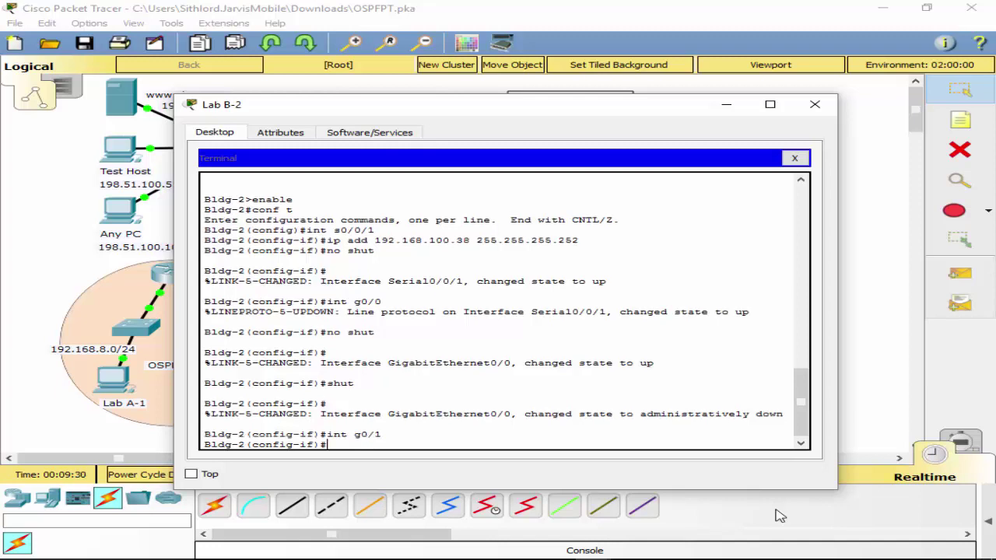
{"action": "type", "text": "no shut"}
{"action": "key", "text": "Return"}
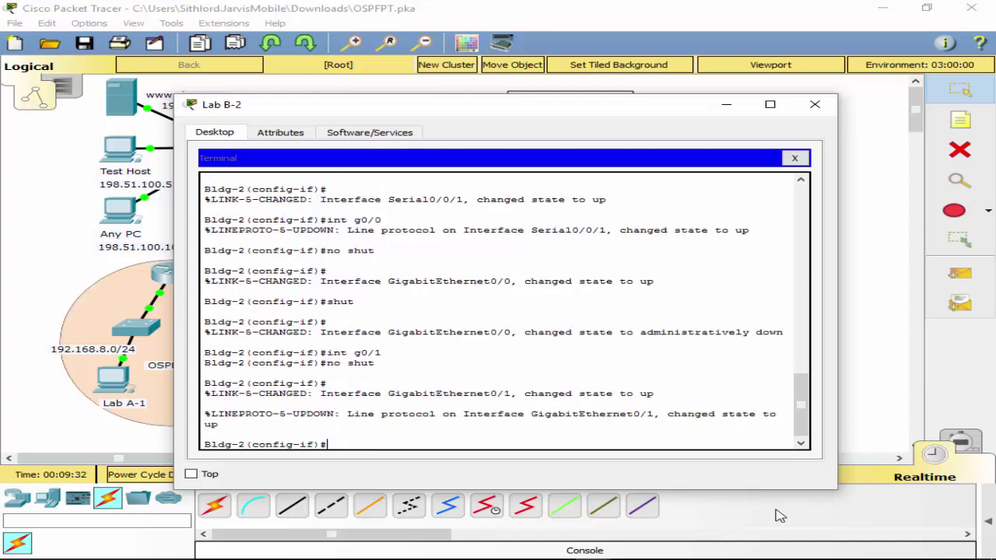
{"action": "key", "text": "Up"}
Create subinterface G0/1.2 and attempt address 10.10.2.1 255.255.255.0.
{"action": "key", "text": "BackSpace"}
{"action": "key", "text": "BackSpace"}
{"action": "key", "text": "BackSpace"}
{"action": "key", "text": "BackSpace"}
{"action": "key", "text": "BackSpace"}
{"action": "key", "text": "BackSpace"}
{"action": "key", "text": "BackSpace"}
{"action": "type", "text": "int g0/1.2"}
{"action": "key", "text": "Return"}
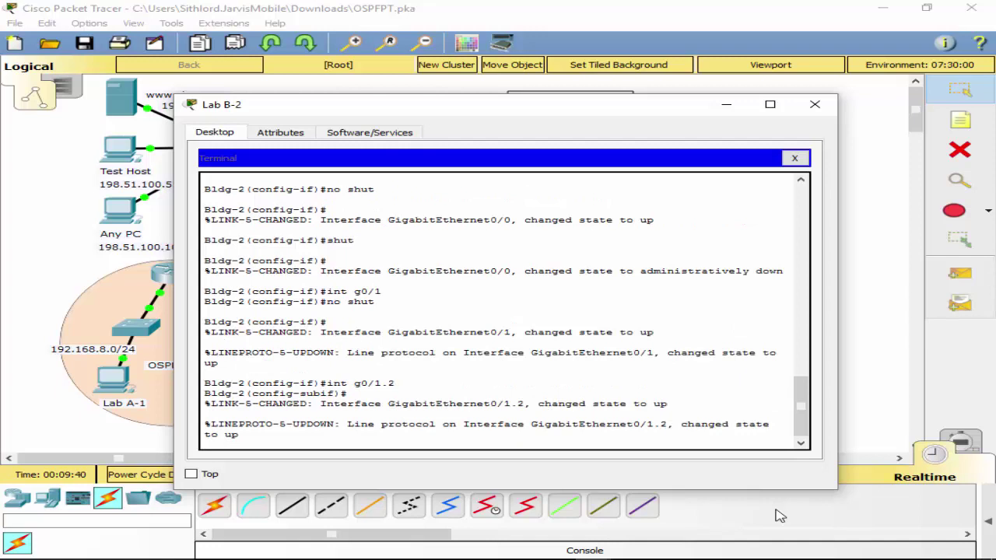
{"action": "type", "text": "ip add 192.168.10"}
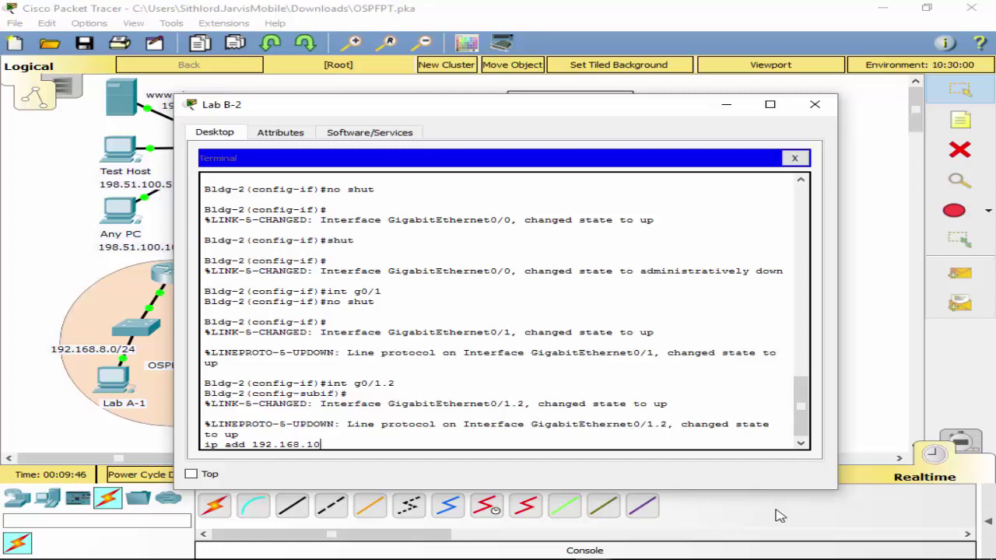
{"action": "key", "text": "BackSpace"}
{"action": "key", "text": "BackSpace"}
{"action": "key", "text": "BackSpace"}
{"action": "key", "text": "BackSpace"}
{"action": "key", "text": "BackSpace"}
{"action": "key", "text": "BackSpace"}
{"action": "key", "text": "BackSpace"}
{"action": "key", "text": "BackSpace"}
{"action": "key", "text": "BackSpace"}
{"action": "key", "text": "BackSpace"}
{"action": "type", "text": "10.10.2.1 255.255.255.2"}
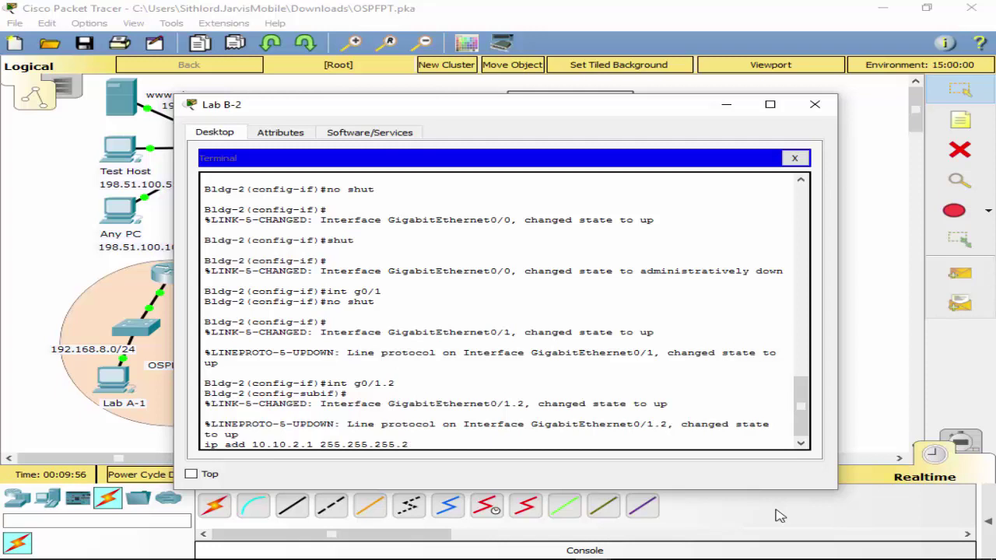
{"action": "key", "text": "BackSpace"}
{"action": "type", "text": "0"}
{"action": "key", "text": "Return"}
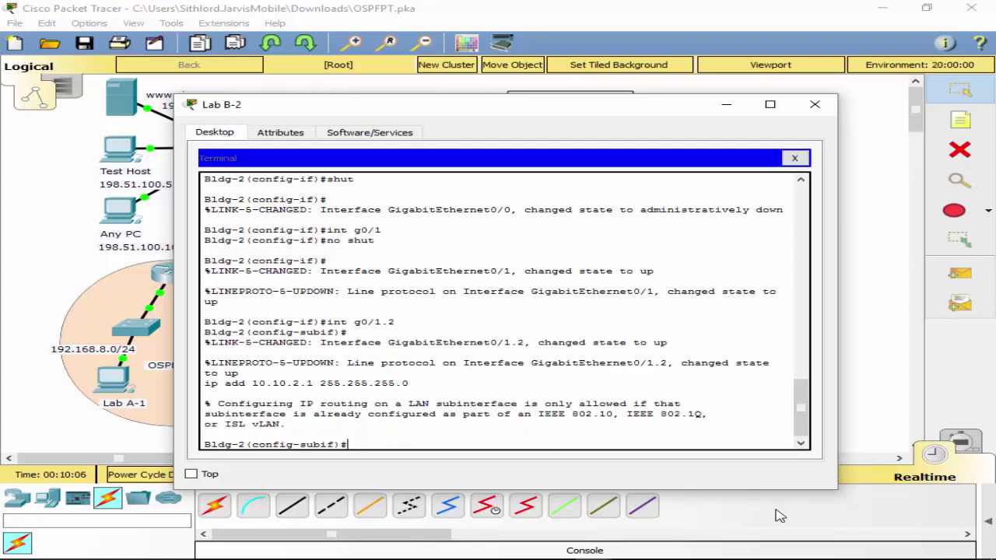
Set encapsulation dot1Q 2 on G0/1.2, then assign 10.10.2.1 255.255.255.0.
{"action": "key", "text": "Up"}
{"action": "key", "text": "BackSpace"}
{"action": "key", "text": "BackSpace"}
{"action": "key", "text": "BackSpace"}
{"action": "key", "text": "BackSpace"}
{"action": "key", "text": "BackSpace"}
{"action": "key", "text": "BackSpace"}
{"action": "key", "text": "BackSpace"}
{"action": "key", "text": "BackSpace"}
{"action": "key", "text": "BackSpace"}
{"action": "key", "text": "BackSpace"}
{"action": "key", "text": "BackSpace"}
{"action": "key", "text": "BackSpace"}
{"action": "key", "text": "BackSpace"}
{"action": "key", "text": "BackSpace"}
{"action": "key", "text": "BackSpace"}
{"action": "key", "text": "BackSpace"}
{"action": "key", "text": "BackSpace"}
{"action": "key", "text": "BackSpace"}
{"action": "key", "text": "BackSpace"}
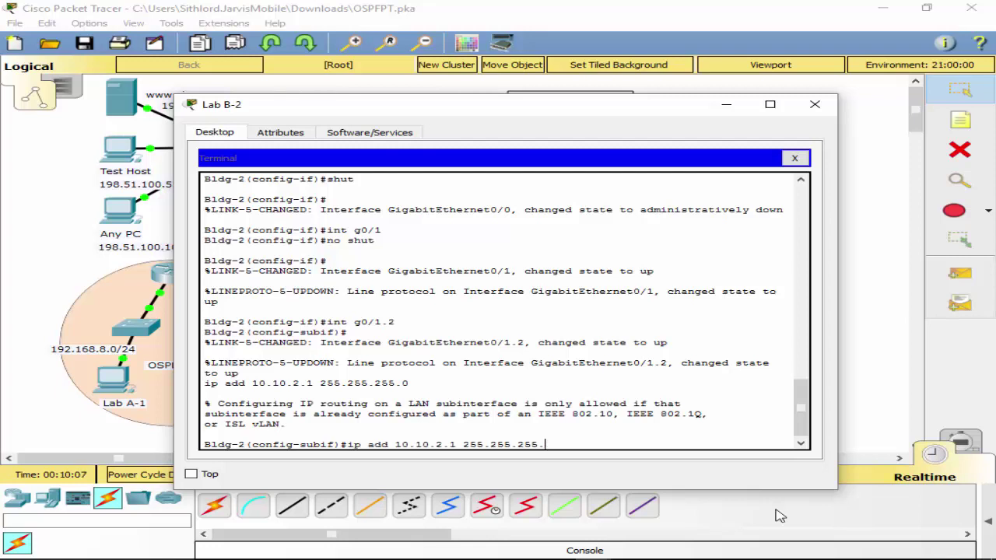
{"action": "key", "text": "BackSpace"}
{"action": "key", "text": "BackSpace"}
{"action": "key", "text": "BackSpace"}
{"action": "key", "text": "BackSpace"}
{"action": "key", "text": "BackSpace"}
{"action": "key", "text": "BackSpace"}
{"action": "key", "text": "BackSpace"}
{"action": "key", "text": "BackSpace"}
{"action": "key", "text": "BackSpace"}
{"action": "key", "text": "BackSpace"}
{"action": "key", "text": "BackSpace"}
{"action": "type", "text": "en"}
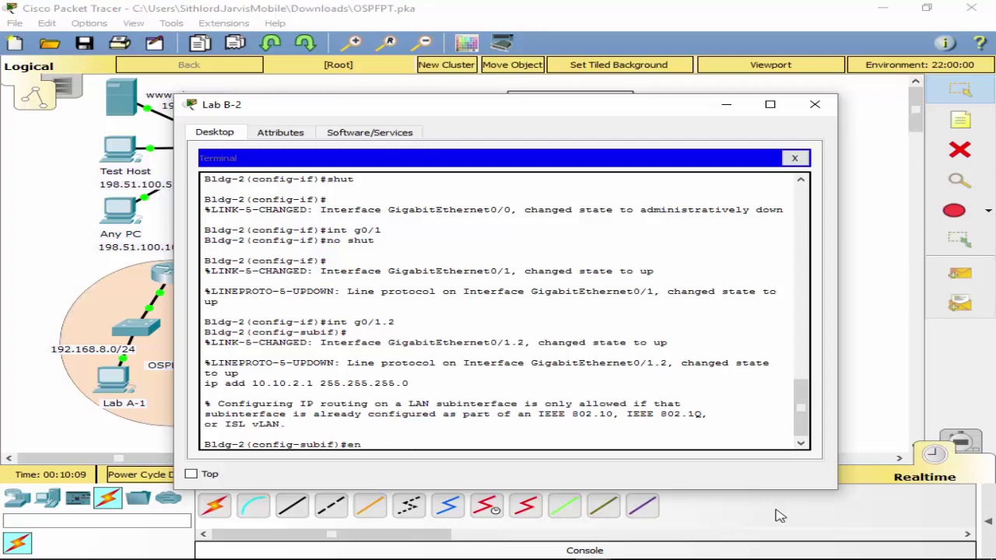
{"action": "key", "text": "Tab"}
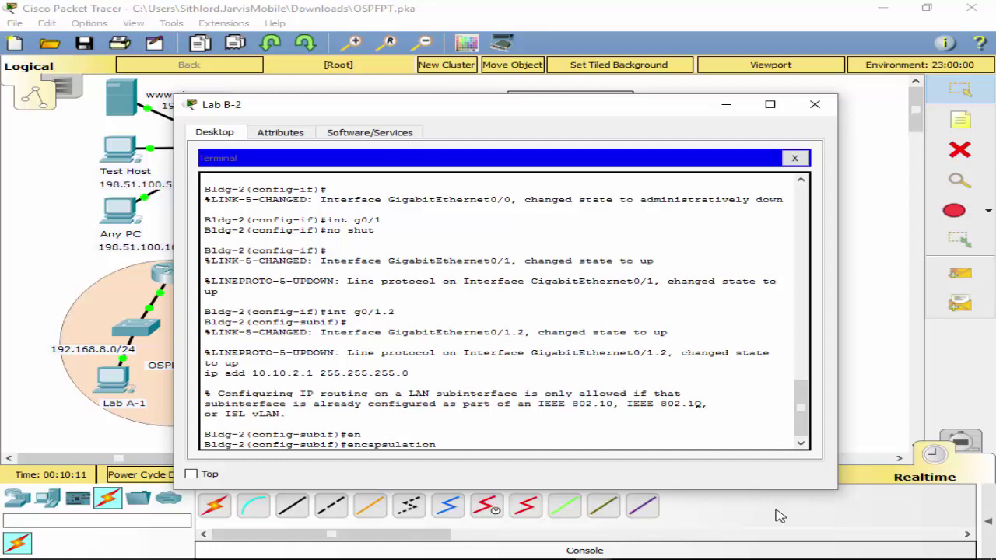
{"action": "type", "text": "d"}
{"action": "key", "text": "Tab"}
{"action": "type", "text": "?"}
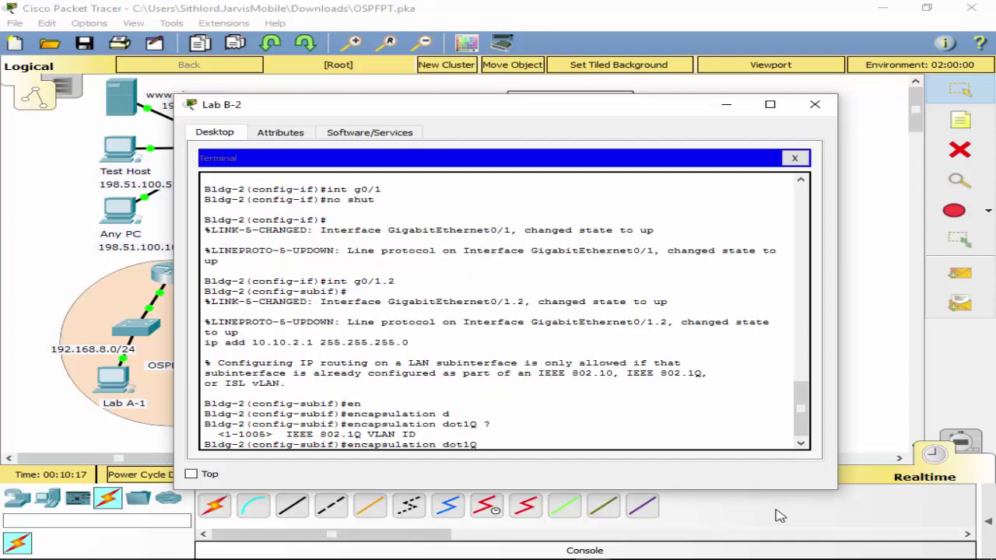
{"action": "type", "text": "2"}
{"action": "key", "text": "Return"}
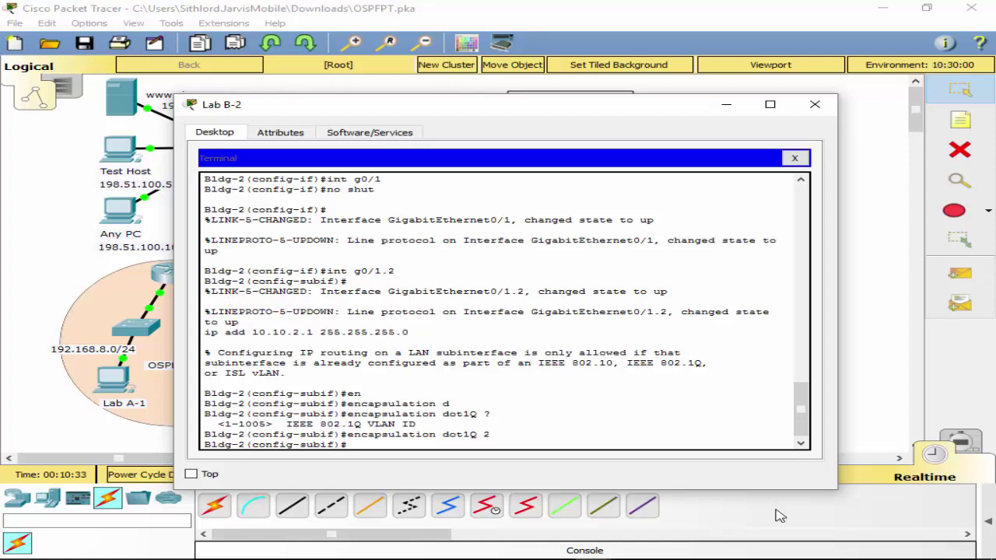
{"action": "key", "text": "Up"}
{"action": "key", "text": "Up"}
{"action": "key", "text": "Up"}
{"action": "key", "text": "Up"}
{"action": "key", "text": "Return"}
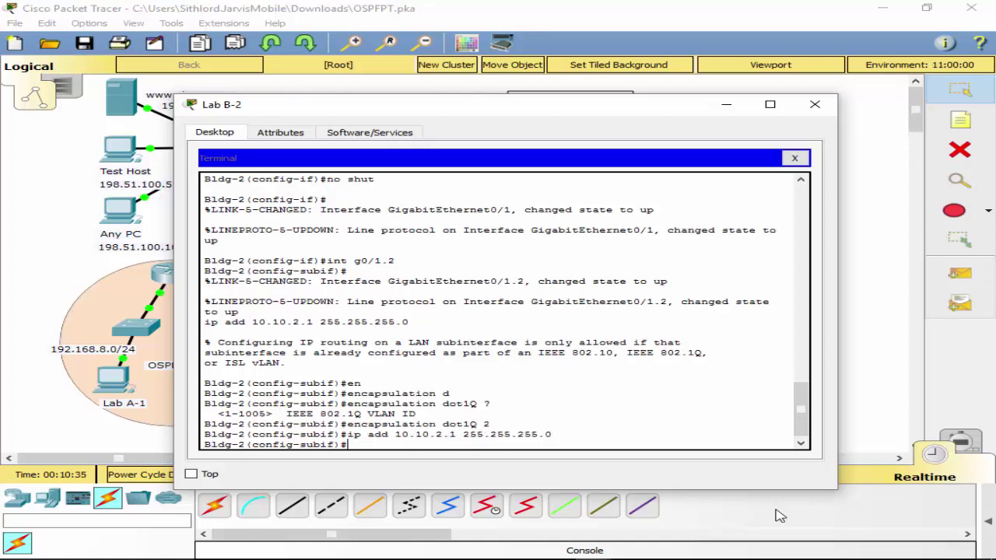
Create subinterface G0/1.4 with encapsulation dot1Q 4.
{"action": "type", "text": "int g0/1.2"}
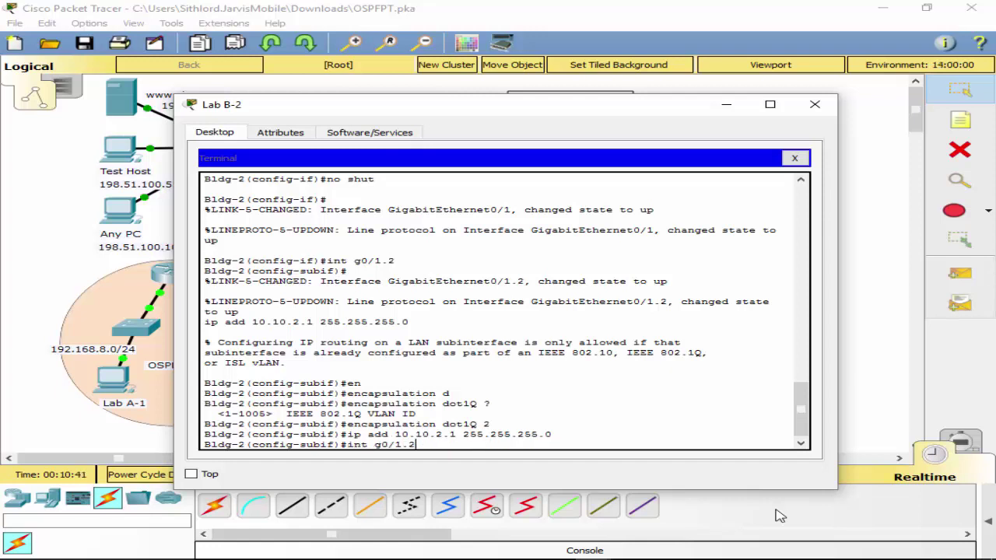
{"action": "key", "text": "BackSpace"}
{"action": "type", "text": "4"}
{"action": "key", "text": "Return"}
{"action": "key", "text": "Up"}
{"action": "key", "text": "Up"}
{"action": "key", "text": "Up"}
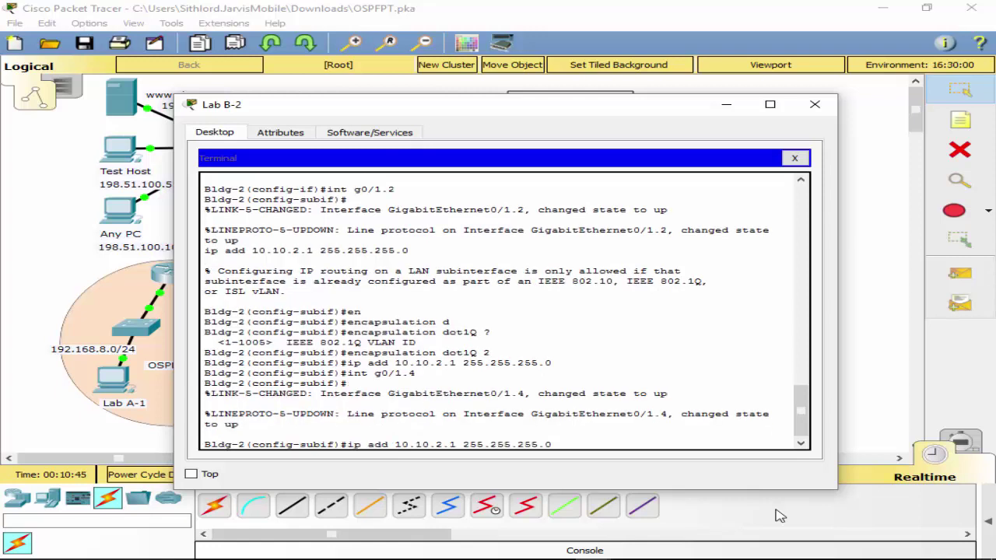
{"action": "key", "text": "BackSpace"}
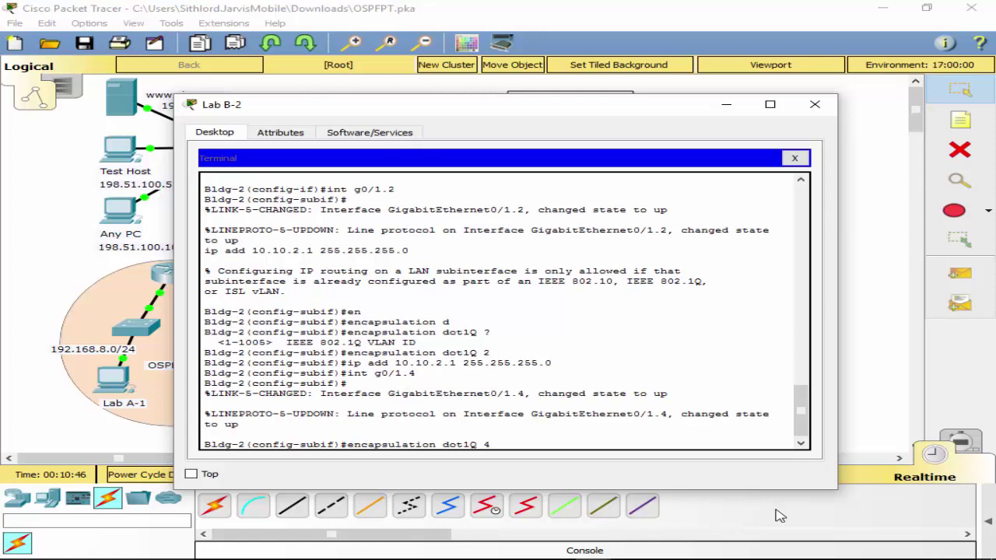
{"action": "type", "text": "4"}
{"action": "key", "text": "Return"}
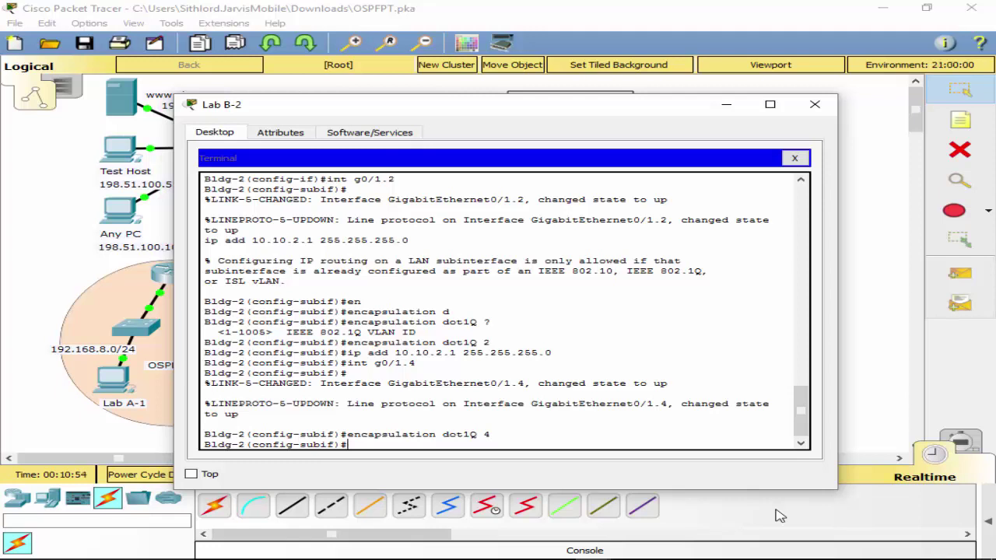
{"action": "key", "text": "Up"}
{"action": "key", "text": "Up"}
{"action": "key", "text": "Up"}
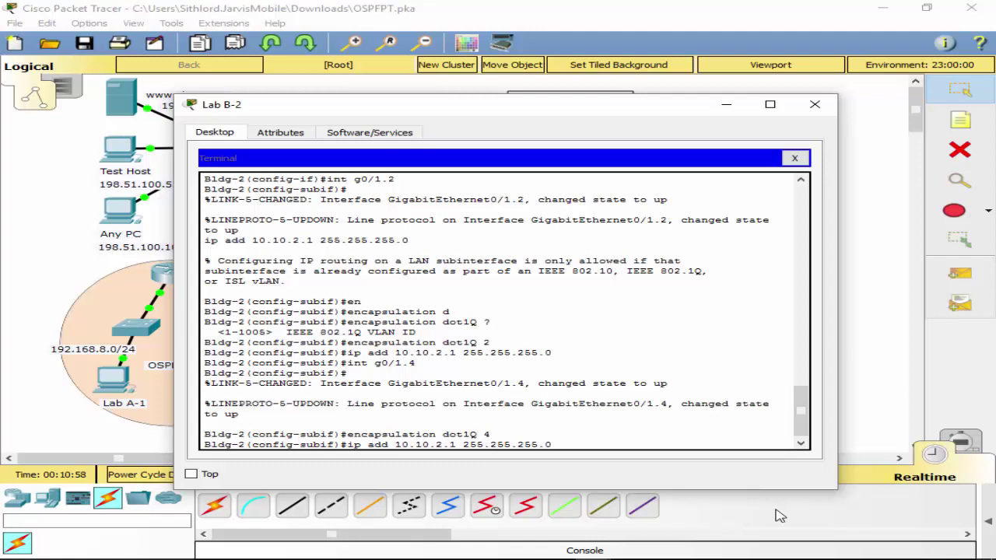
{"action": "key", "text": "Left"}
{"action": "key", "text": "Left"}
{"action": "key", "text": "Left"}
{"action": "key", "text": "Left"}
{"action": "key", "text": "Left"}
{"action": "key", "text": "Left"}
{"action": "key", "text": "Left"}
{"action": "key", "text": "Left"}
{"action": "key", "text": "Left"}
{"action": "key", "text": "Left"}
{"action": "key", "text": "Left"}
{"action": "key", "text": "Left"}
{"action": "key", "text": "Left"}
{"action": "key", "text": "Left"}
{"action": "key", "text": "Left"}
{"action": "key", "text": "Left"}
Give G0/1.4 the address 10.10.4.1 /24, then create subinterface G0/1.8.
{"action": "key", "text": "BackSpace"}
{"action": "type", "text": "4"}
{"action": "key", "text": "Return"}
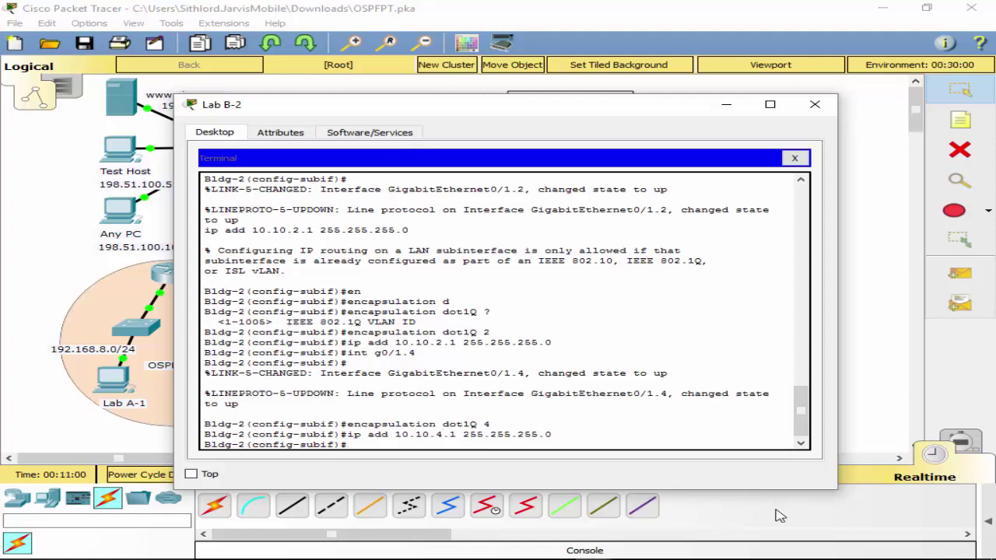
{"action": "key", "text": "Up"}
{"action": "key", "text": "Up"}
{"action": "key", "text": "Up"}
{"action": "key", "text": "BackSpace"}
{"action": "type", "text": "8"}
{"action": "key", "text": "Return"}
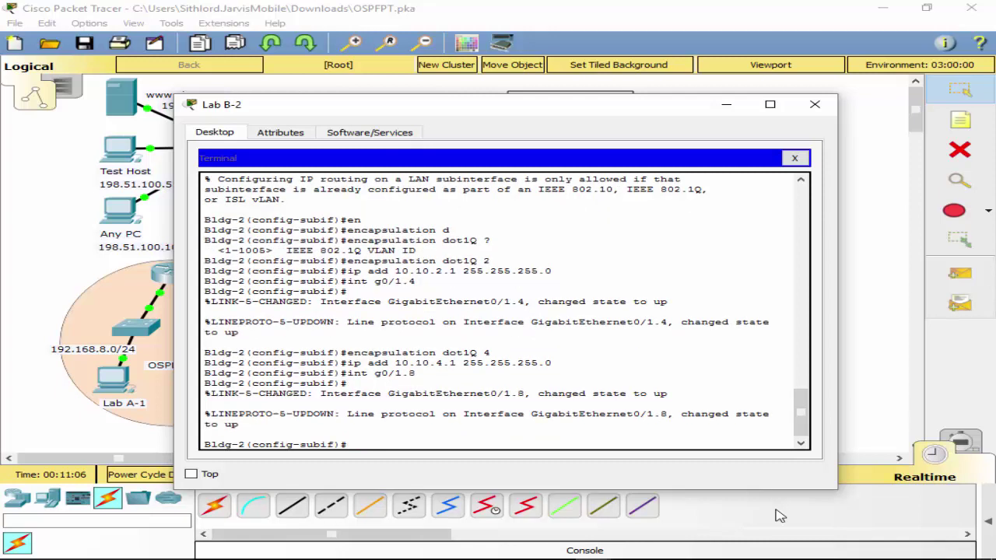
Tag G0/1.8 with dot1Q VLAN 8 and assign 10.10.8.1 /24.
{"action": "key", "text": "Up"}
{"action": "key", "text": "Up"}
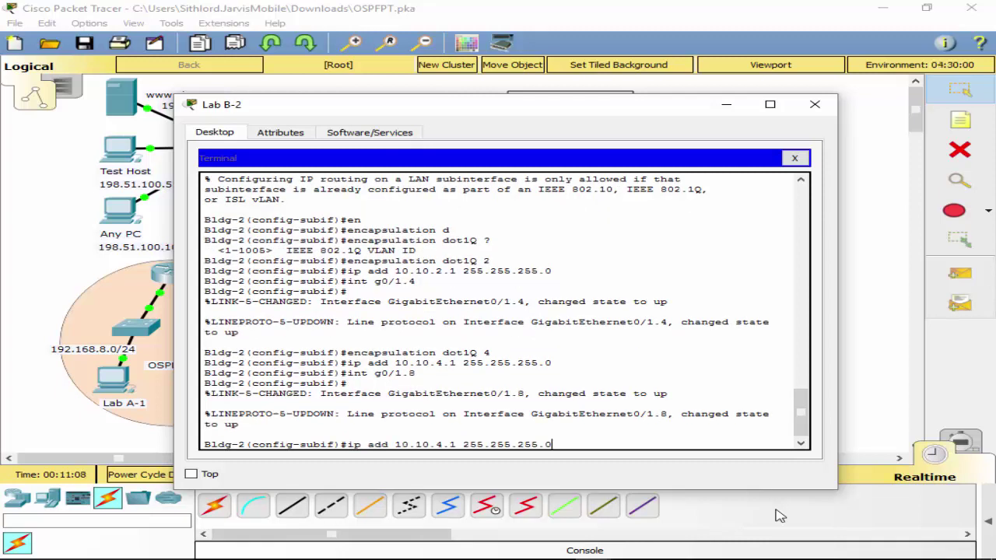
{"action": "key", "text": "Left"}
{"action": "key", "text": "Left"}
{"action": "key", "text": "Left"}
{"action": "key", "text": "Left"}
{"action": "key", "text": "Left"}
{"action": "key", "text": "Left"}
{"action": "key", "text": "Left"}
{"action": "key", "text": "Left"}
{"action": "key", "text": "Left"}
{"action": "key", "text": "Left"}
{"action": "key", "text": "Left"}
{"action": "key", "text": "BackSpace"}
{"action": "type", "text": "8"}
{"action": "key", "text": "Up"}
{"action": "key", "text": "Up"}
{"action": "key", "text": "Up"}
{"action": "key", "text": "BackSpace"}
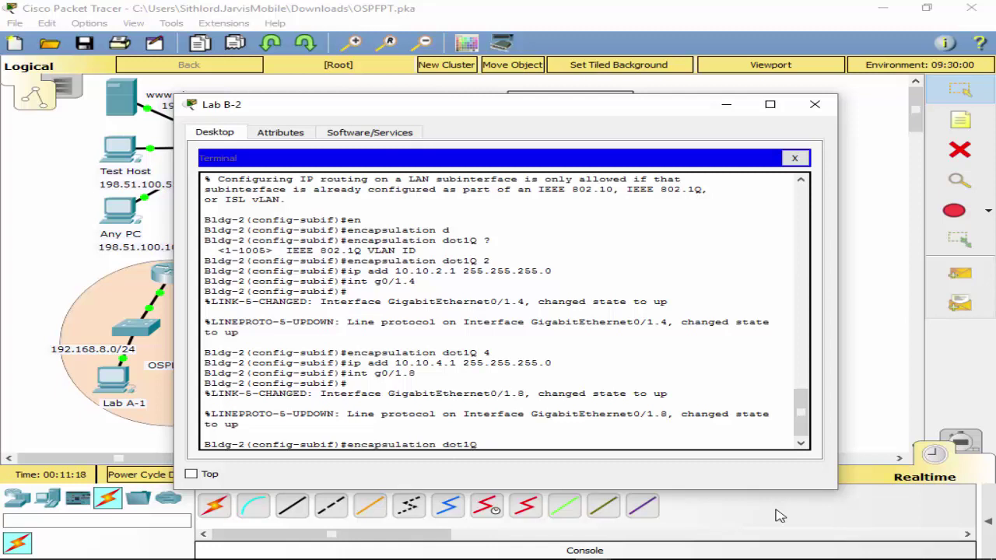
{"action": "type", "text": "8"}
{"action": "key", "text": "Return"}
{"action": "key", "text": "Up"}
{"action": "key", "text": "Up"}
{"action": "key", "text": "Up"}
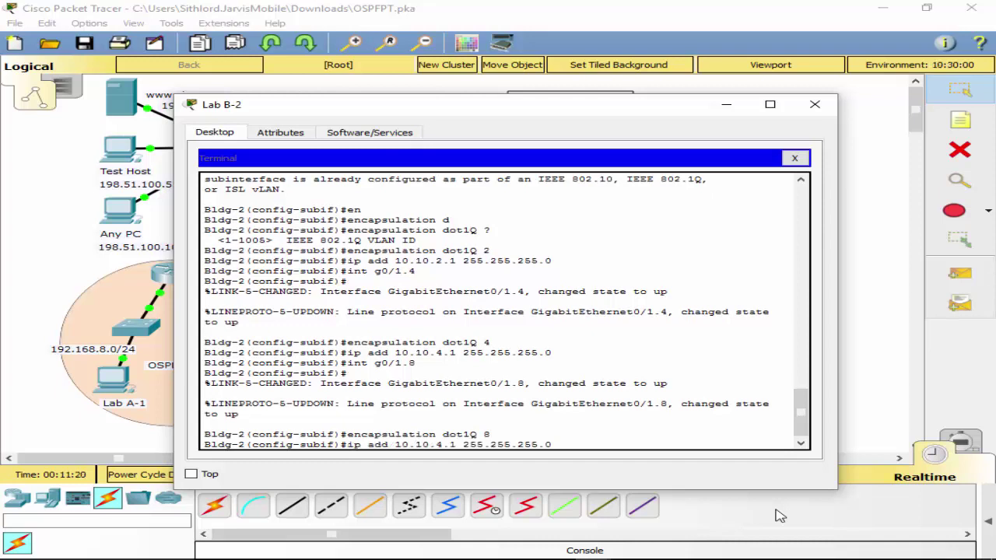
{"action": "key", "text": "Left"}
{"action": "key", "text": "Left"}
{"action": "key", "text": "Left"}
{"action": "key", "text": "Left"}
{"action": "key", "text": "Left"}
{"action": "key", "text": "Left"}
{"action": "key", "text": "Left"}
{"action": "key", "text": "Left"}
{"action": "key", "text": "Left"}
{"action": "key", "text": "Left"}
{"action": "key", "text": "Left"}
{"action": "key", "text": "Left"}
{"action": "key", "text": "Left"}
{"action": "key", "text": "Left"}
{"action": "key", "text": "Left"}
{"action": "key", "text": "Left"}
{"action": "key", "text": "Left"}
{"action": "key", "text": "Left"}
{"action": "key", "text": "Left"}
{"action": "key", "text": "Left"}
{"action": "key", "text": "BackSpace"}
{"action": "type", "text": "8"}
{"action": "key", "text": "Return"}
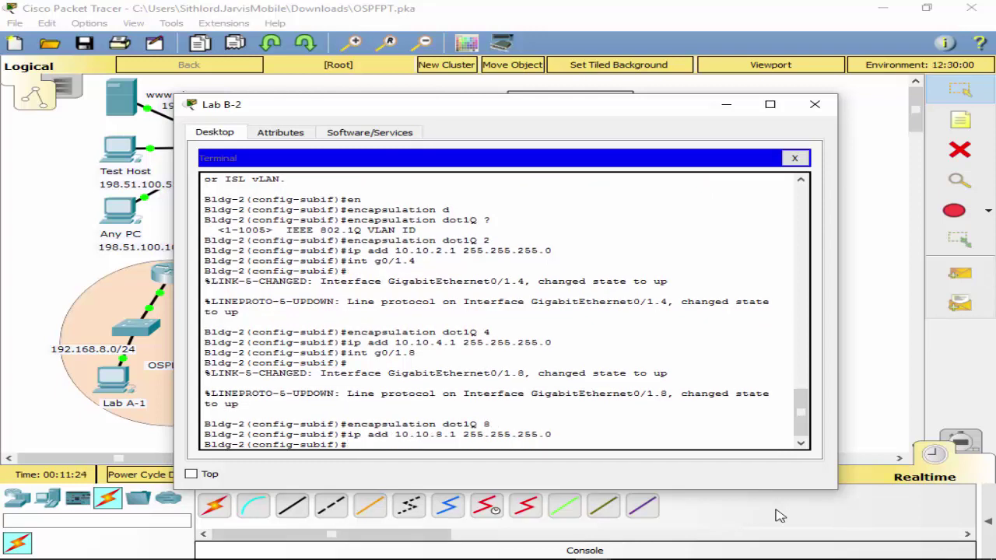
Configure g0/1.15 with encapsulation dot1Q 15 and address 10.10.15.1 /24.
{"action": "key", "text": "Up"}
{"action": "key", "text": "Up"}
{"action": "key", "text": "Up"}
{"action": "key", "text": "Up"}
{"action": "key", "text": "Down"}
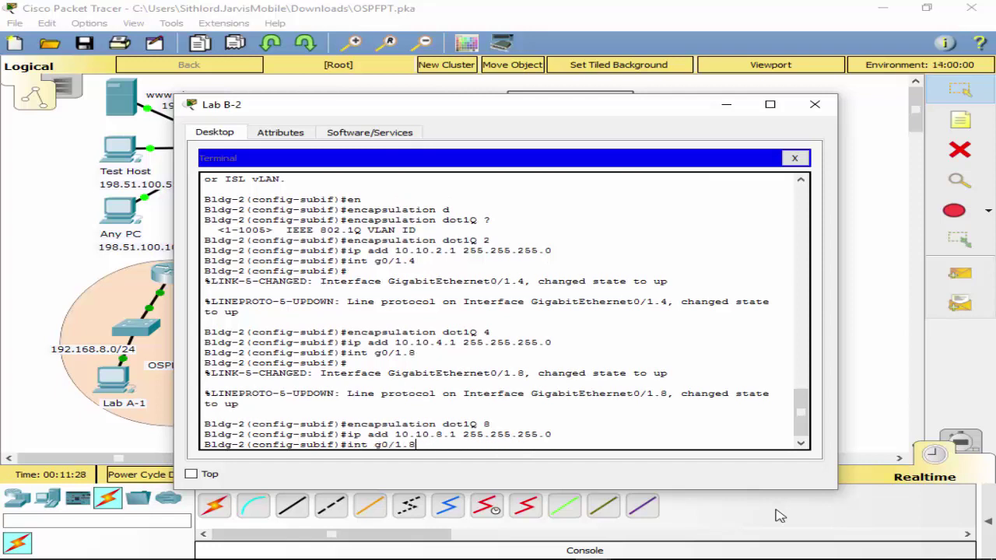
{"action": "key", "text": "BackSpace"}
{"action": "type", "text": "15"}
{"action": "key", "text": "Return"}
{"action": "key", "text": "Up"}
{"action": "key", "text": "Up"}
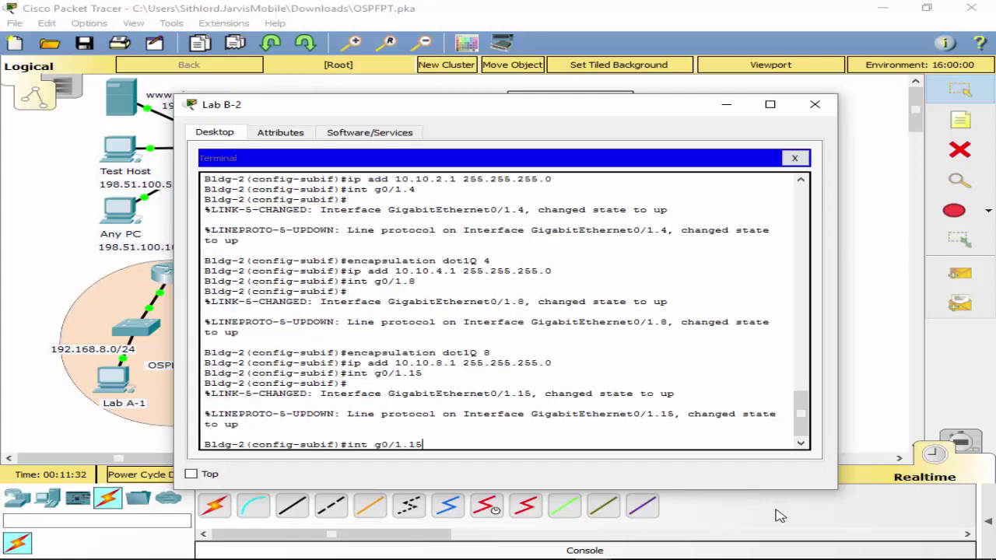
{"action": "key", "text": "Up"}
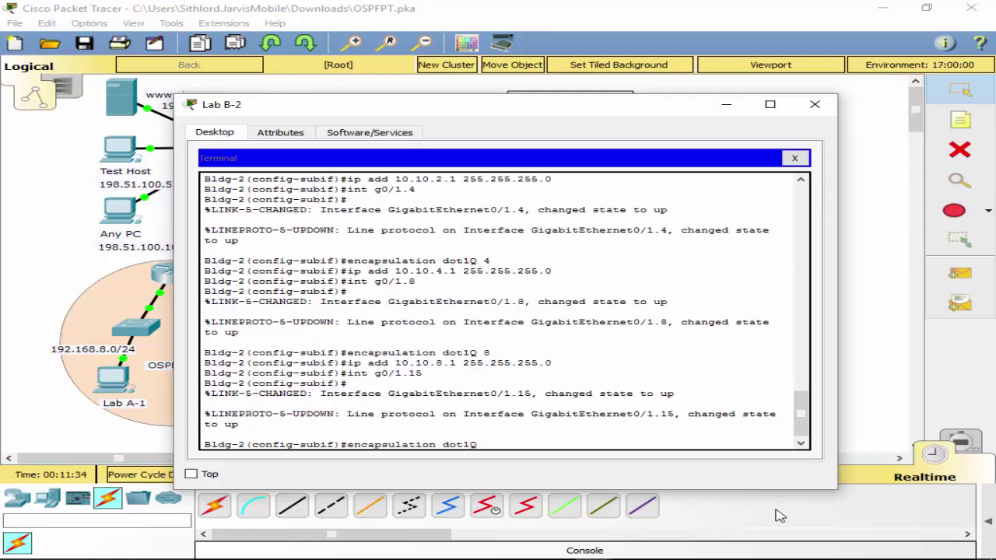
{"action": "type", "text": "15"}
{"action": "key", "text": "Return"}
{"action": "key", "text": "Up"}
{"action": "key", "text": "Up"}
{"action": "key", "text": "Up"}
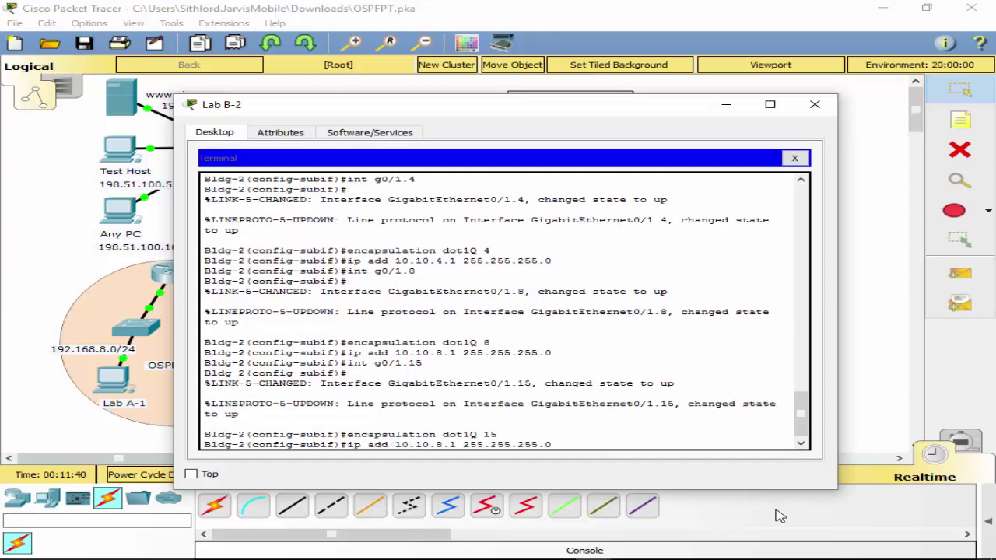
{"action": "key", "text": "Left"}
{"action": "key", "text": "Left"}
{"action": "key", "text": "Left"}
{"action": "key", "text": "Left"}
{"action": "key", "text": "Left"}
{"action": "key", "text": "Left"}
{"action": "key", "text": "Left"}
{"action": "key", "text": "Left"}
{"action": "key", "text": "Left"}
{"action": "key", "text": "Left"}
{"action": "key", "text": "Left"}
{"action": "key", "text": "Left"}
{"action": "key", "text": "Left"}
{"action": "key", "text": "Left"}
{"action": "key", "text": "Left"}
{"action": "key", "text": "Left"}
{"action": "key", "text": "BackSpace"}
{"action": "type", "text": "15"}
{"action": "key", "text": "Return"}
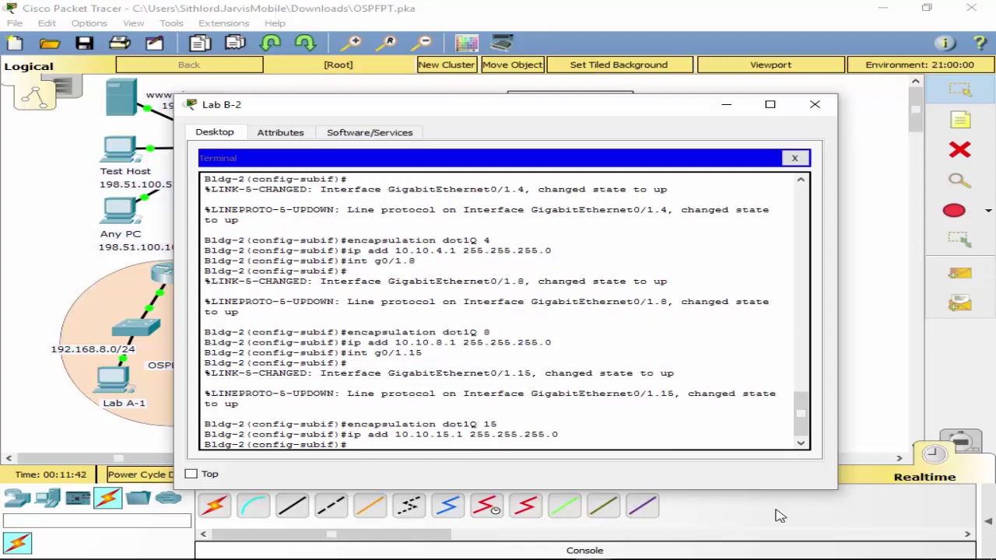
Configure g0/1.25 with encapsulation dot1Q 25 and address 10.10.25.1 /24.
{"action": "key", "text": "Up"}
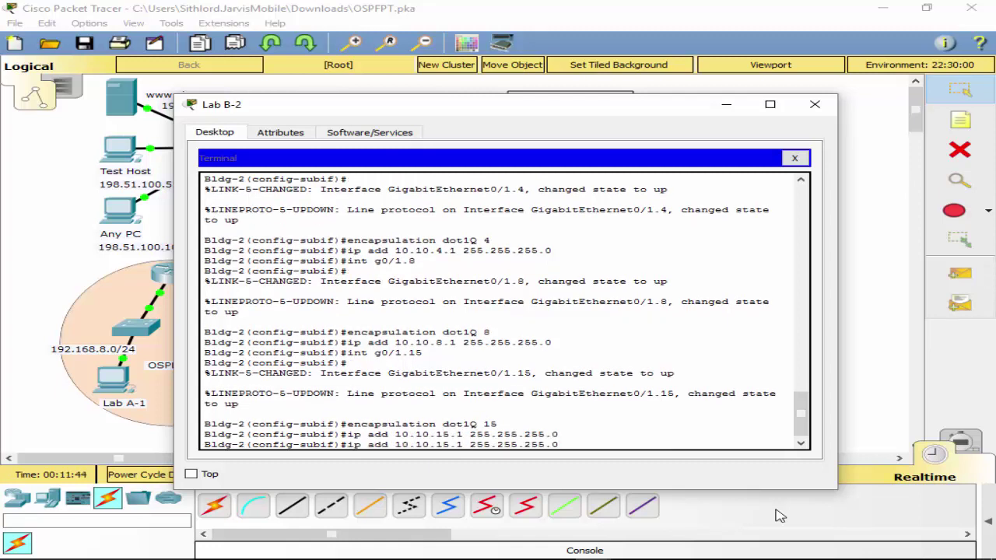
{"action": "key", "text": "Up"}
{"action": "key", "text": "Up"}
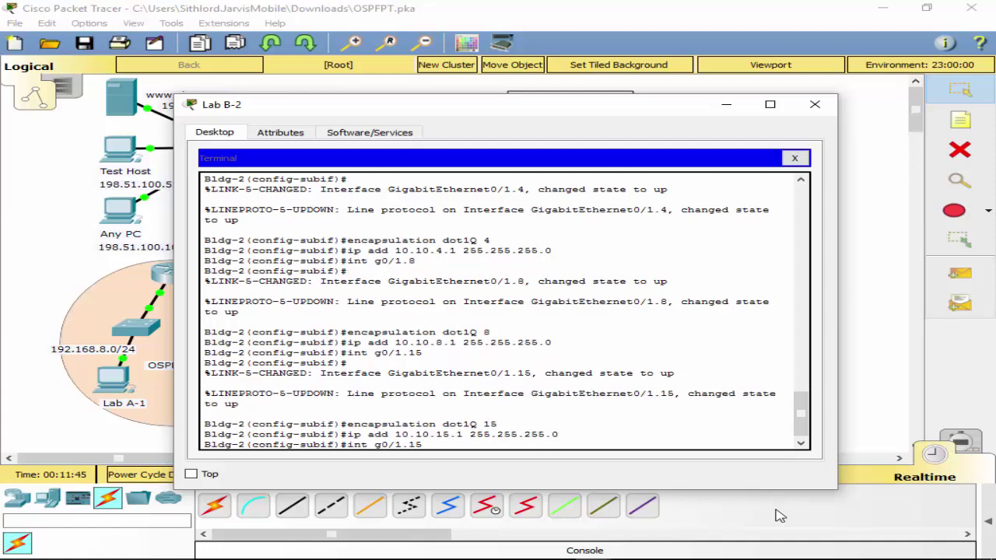
{"action": "type", "text": "25"}
{"action": "key", "text": "Return"}
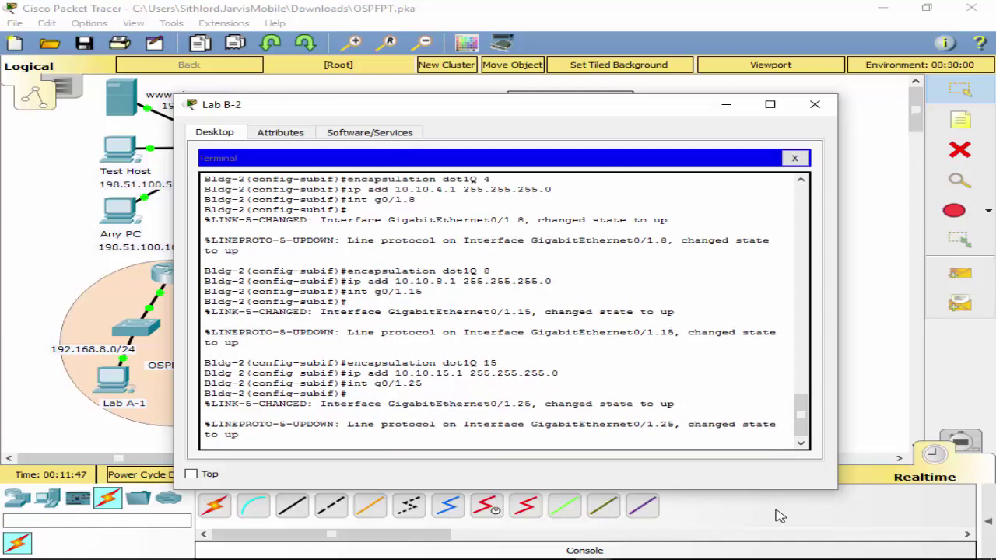
{"action": "key", "text": "Up"}
{"action": "key", "text": "Up"}
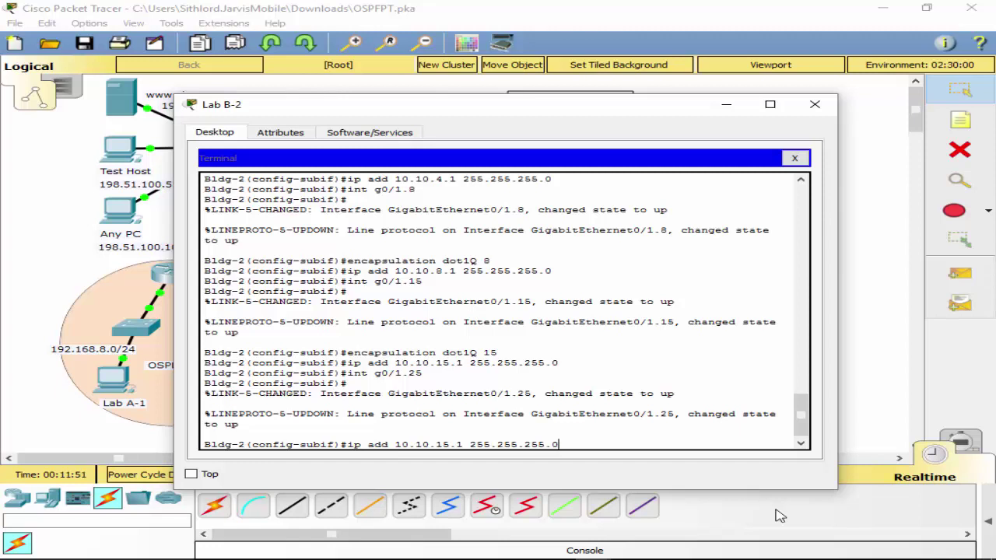
{"action": "key", "text": "Up"}
{"action": "type", "text": "25"}
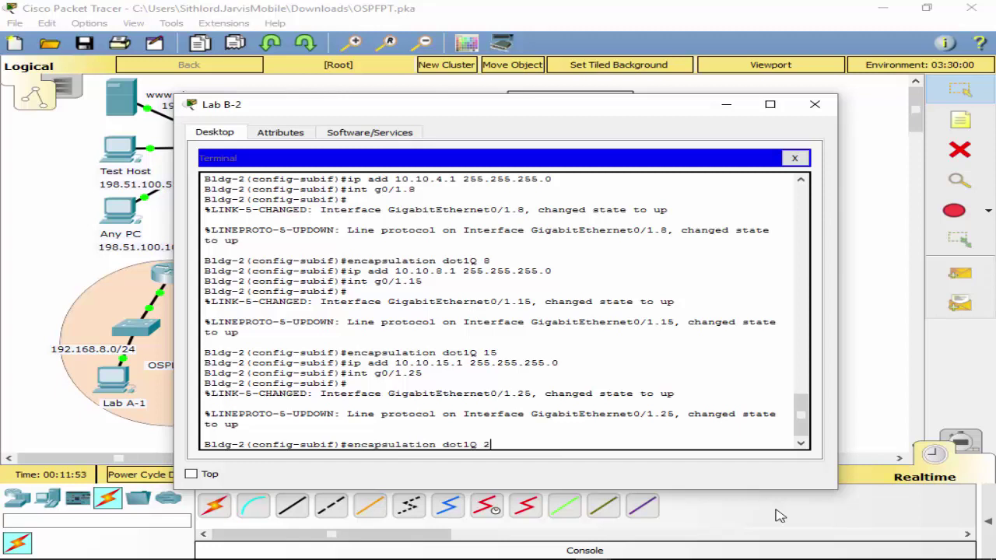
{"action": "key", "text": "Return"}
{"action": "key", "text": "Up"}
{"action": "key", "text": "Up"}
{"action": "key", "text": "Up"}
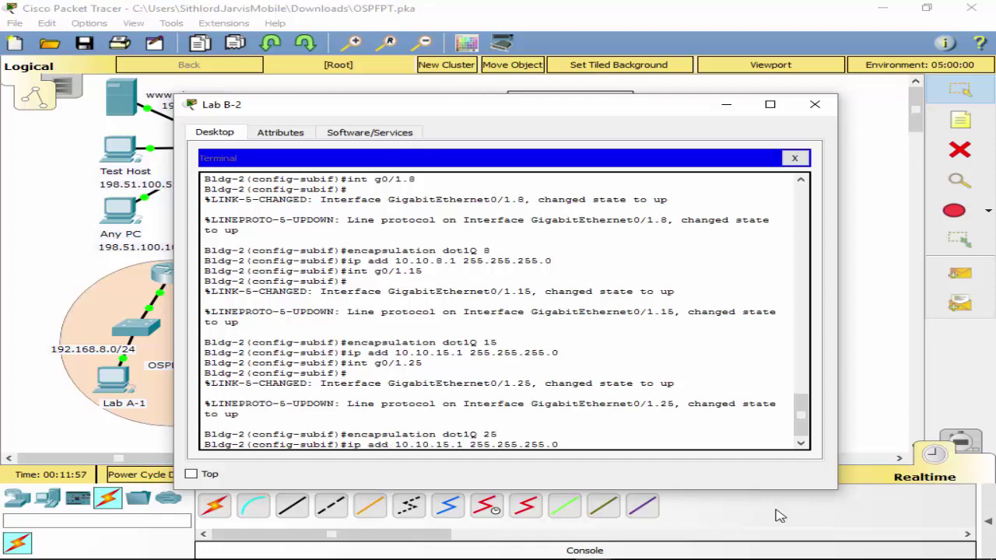
{"action": "key", "text": "Left"}
{"action": "key", "text": "Left"}
{"action": "key", "text": "Left"}
{"action": "key", "text": "Left"}
{"action": "key", "text": "Left"}
{"action": "key", "text": "BackSpace"}
{"action": "key", "text": "BackSpace"}
{"action": "type", "text": "25"}
{"action": "key", "text": "Return"}
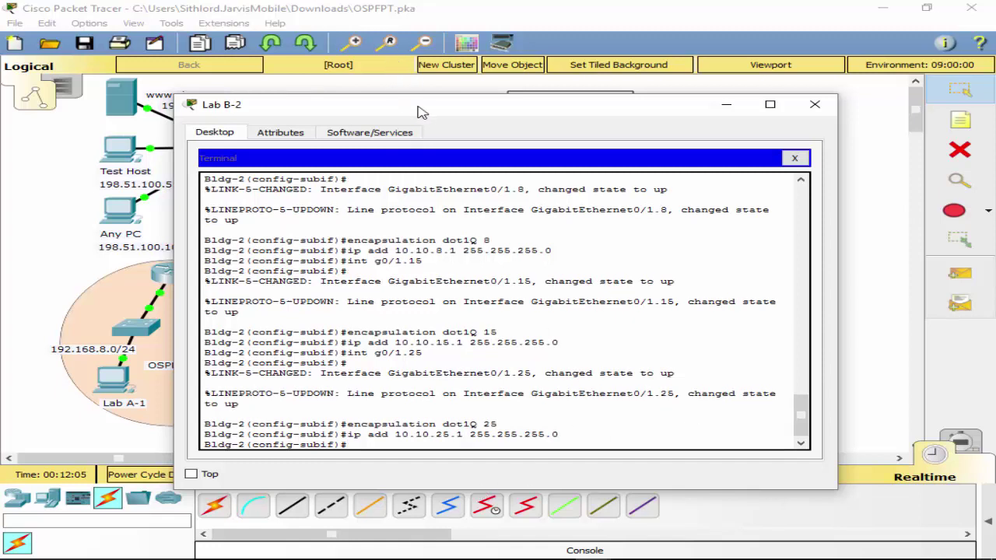
Exit twice to privileged mode and save the router configuration with wr.
{"action": "left_click_drag", "start_coordinate": [476, 124], "coordinate": [529, 130]}
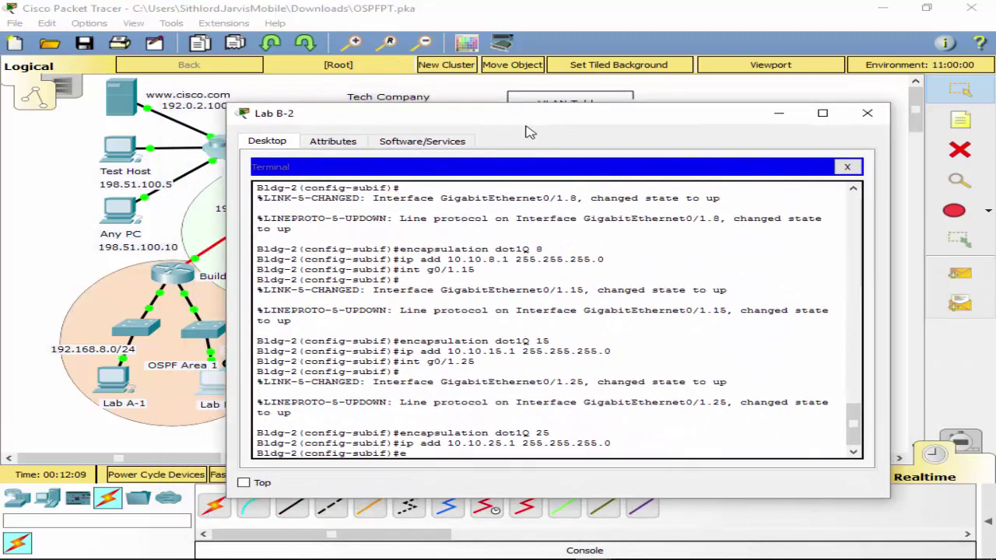
{"action": "type", "text": "xit"}
{"action": "key", "text": "Return"}
{"action": "type", "text": "exit"}
{"action": "key", "text": "Return"}
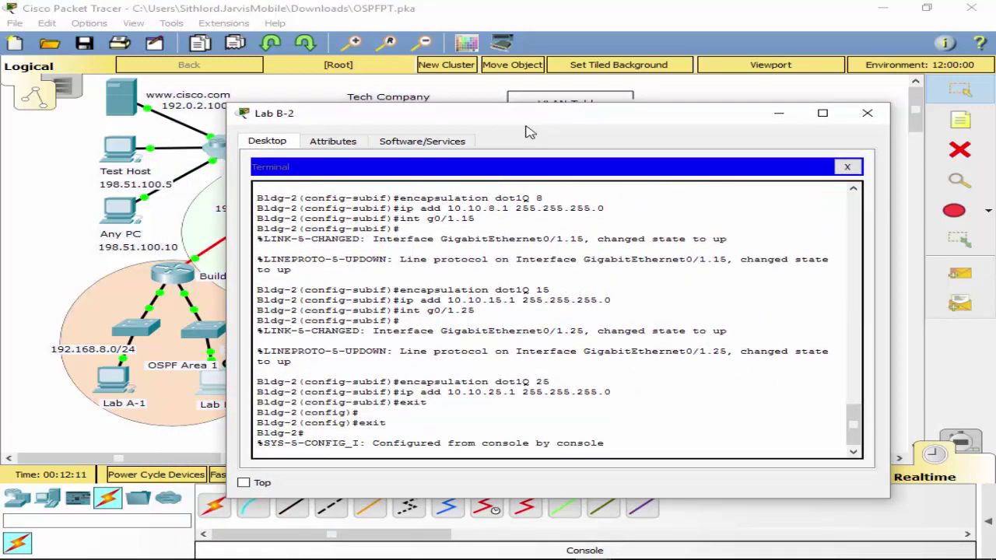
{"action": "key", "text": "Return"}
{"action": "type", "text": "wr"}
{"action": "key", "text": "Return"}
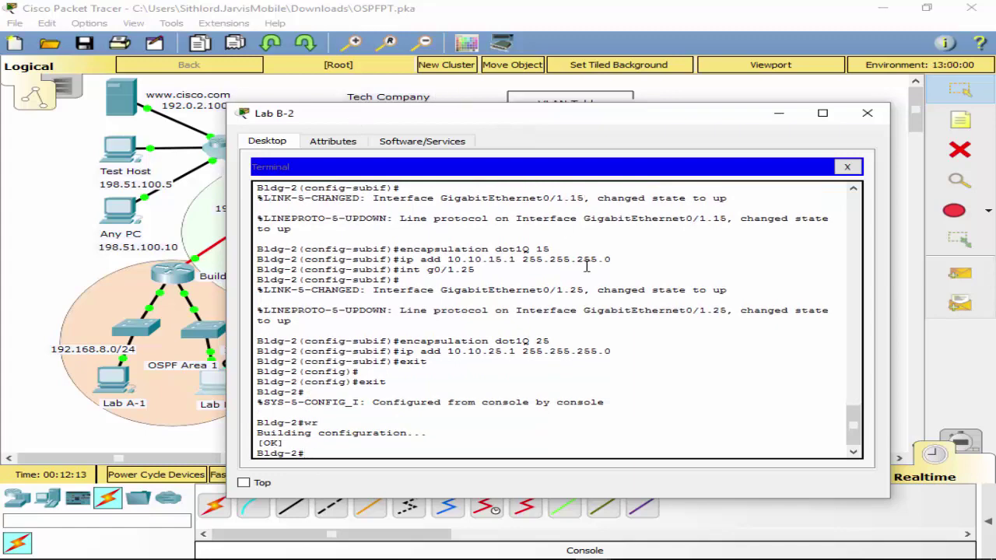
Close the router terminal and the Lab B-2 window to reveal the topology.
{"action": "mouse_move", "coordinate": [585, 123]}
{"action": "left_mouse_down"}
{"action": "mouse_move", "coordinate": [833, 556]}
{"action": "mouse_move", "coordinate": [776, 540]}
{"action": "mouse_move", "coordinate": [474, 396]}
{"action": "mouse_move", "coordinate": [513, 282]}
{"action": "mouse_move", "coordinate": [582, 260]}
{"action": "mouse_move", "coordinate": [589, 142]}
{"action": "left_mouse_up"}
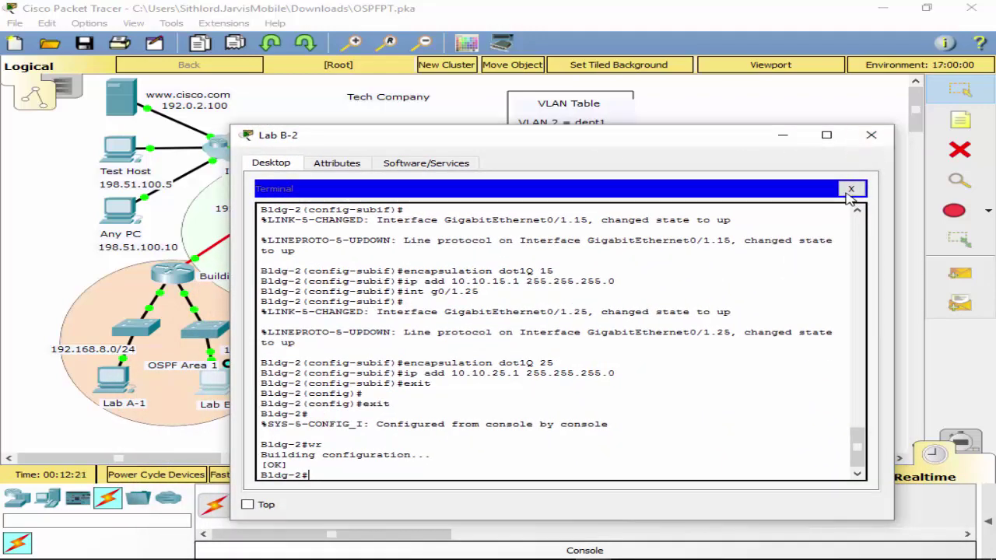
{"action": "left_click", "coordinate": [851, 189]}
{"action": "left_click", "coordinate": [871, 134]}
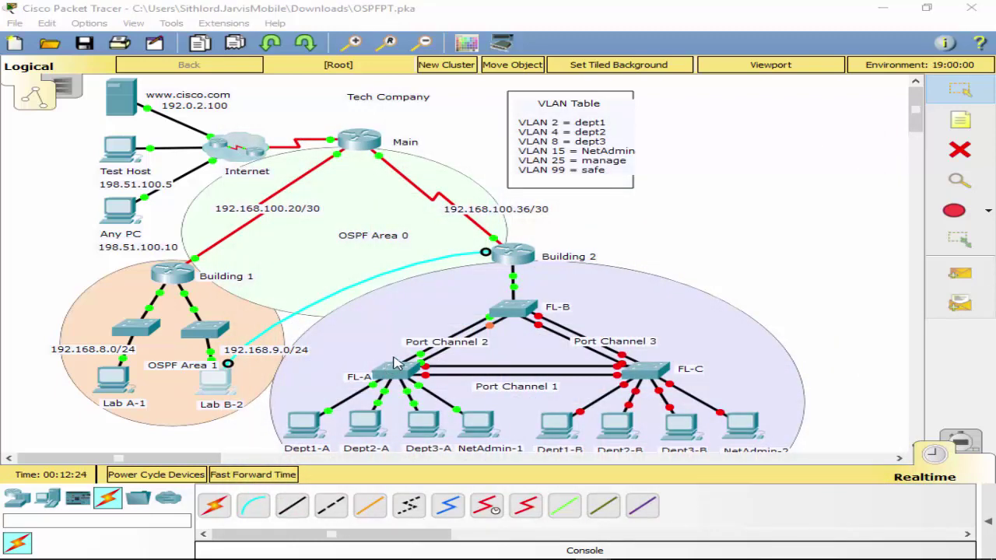
Move Lab B-2's console cable from Building 2 to FL-B's Console port and open Lab B-2's Command Prompt.
{"action": "left_click_drag", "start_coordinate": [487, 252], "coordinate": [510, 311]}
{"action": "left_click", "coordinate": [510, 311]}
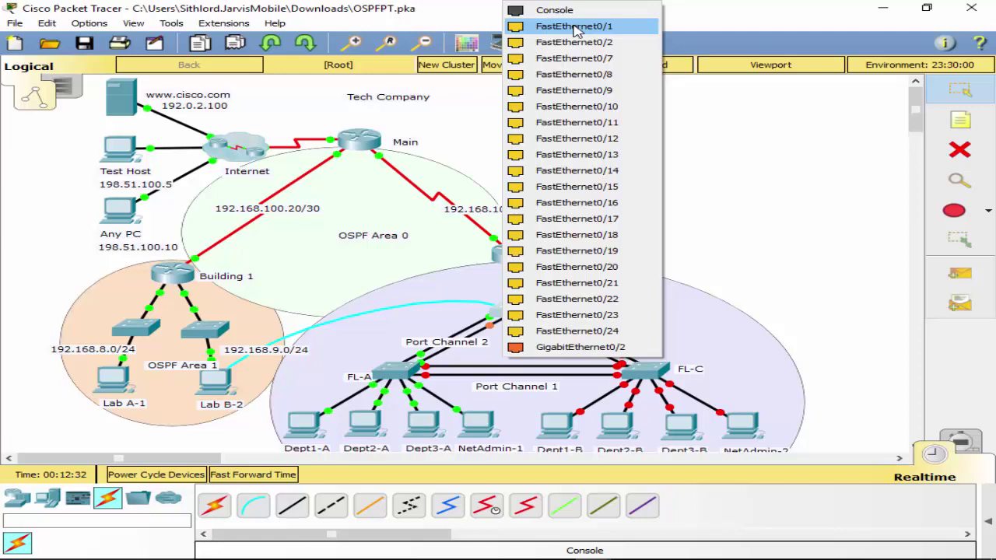
{"action": "left_click", "coordinate": [543, 10]}
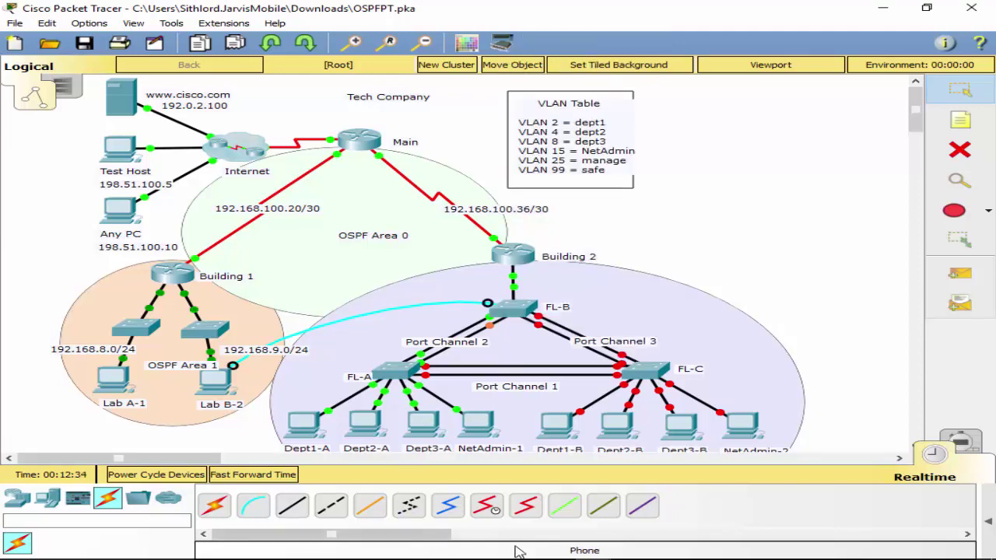
{"action": "left_click", "coordinate": [216, 389]}
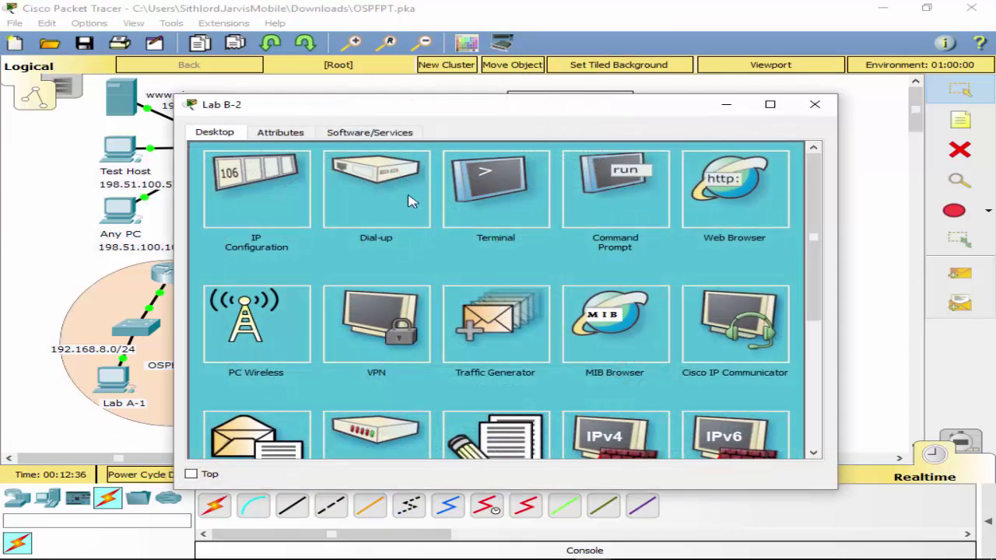
{"action": "left_click", "coordinate": [628, 221]}
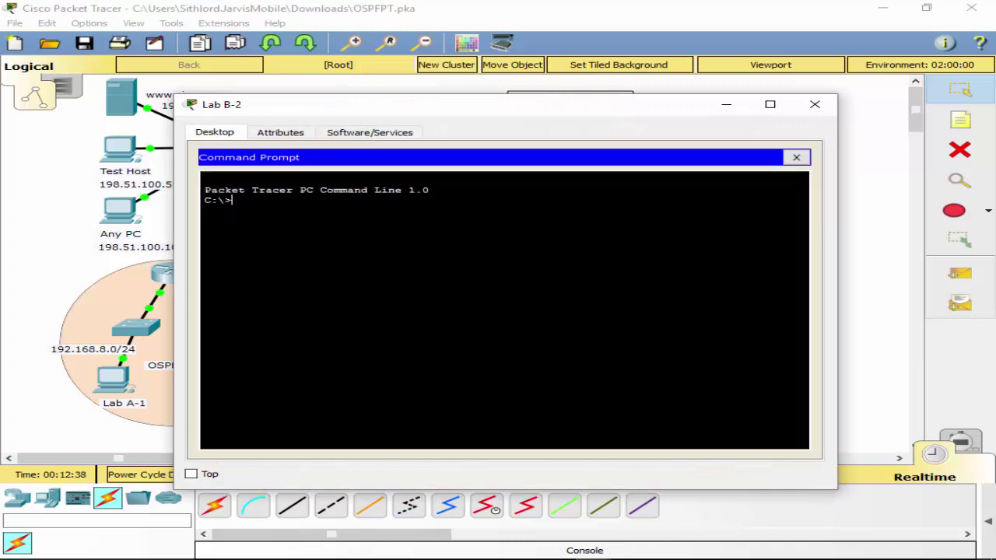
Swap Lab B-2's Command Prompt for a Terminal session with default serial settings.
{"action": "left_click", "coordinate": [796, 157]}
{"action": "left_click", "coordinate": [485, 204]}
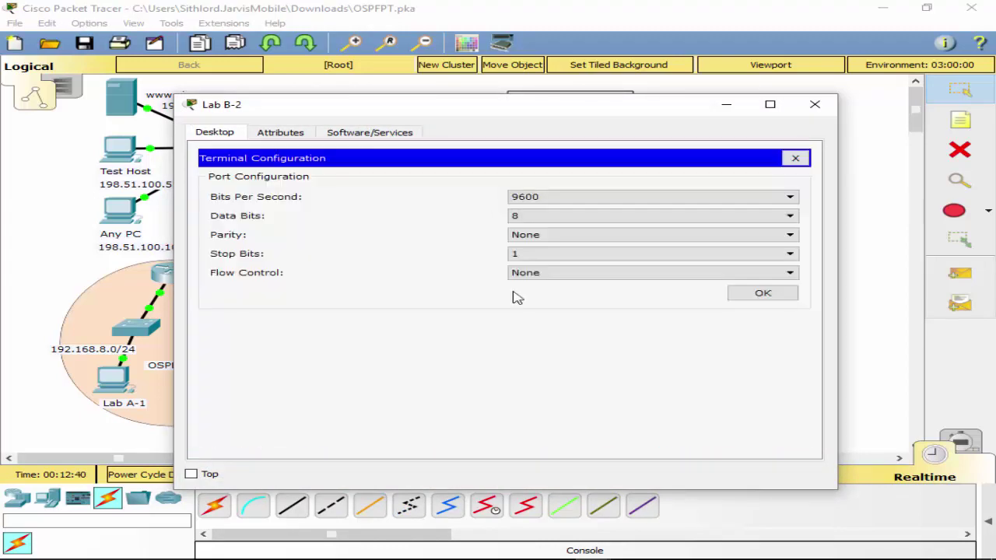
{"action": "left_click", "coordinate": [774, 300]}
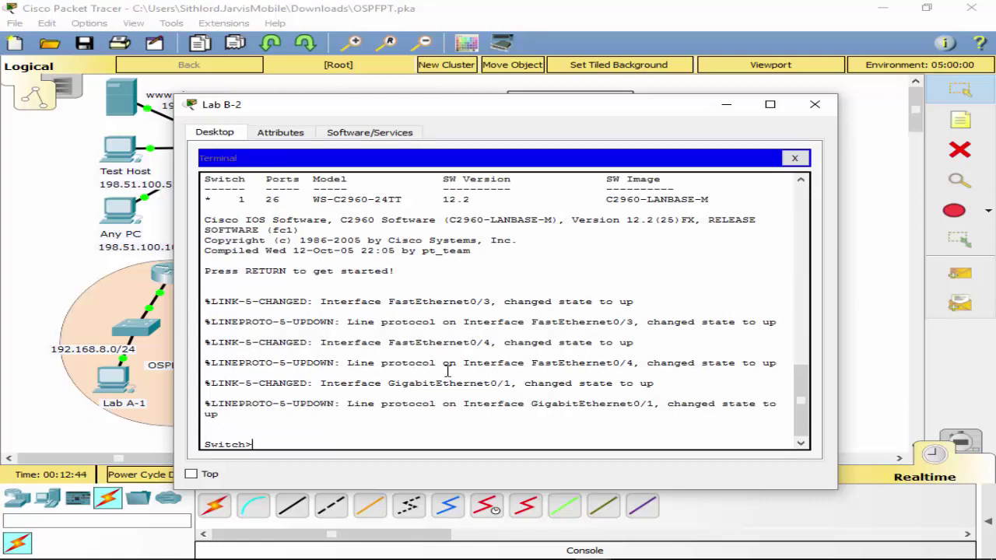
Enter enable and conf t, then set the switch hostname to FL-B.
{"action": "type", "text": "co"}
{"action": "type", "text": "na"}
{"action": "key", "text": "Tab"}
{"action": "key", "text": "Return"}
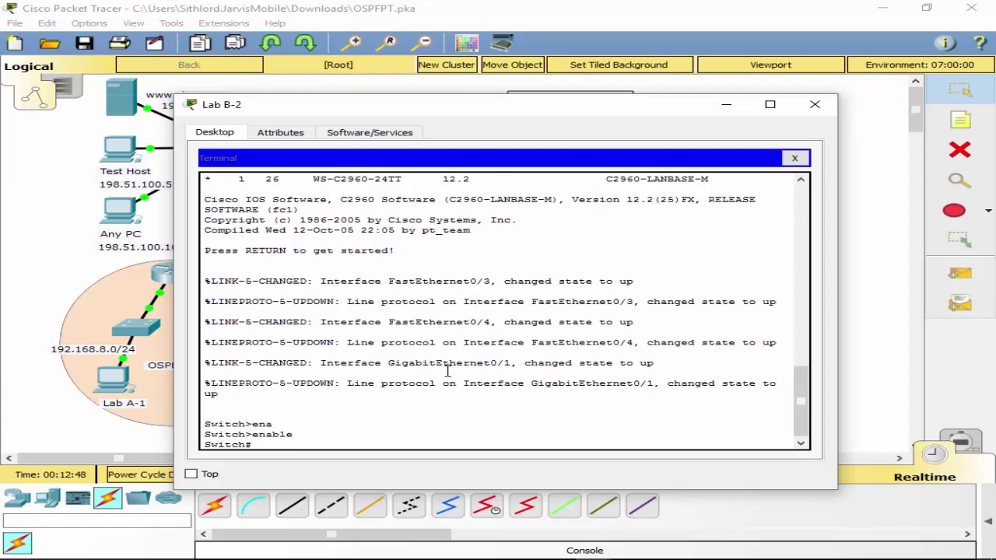
{"action": "type", "text": "conf t"}
{"action": "key", "text": "Return"}
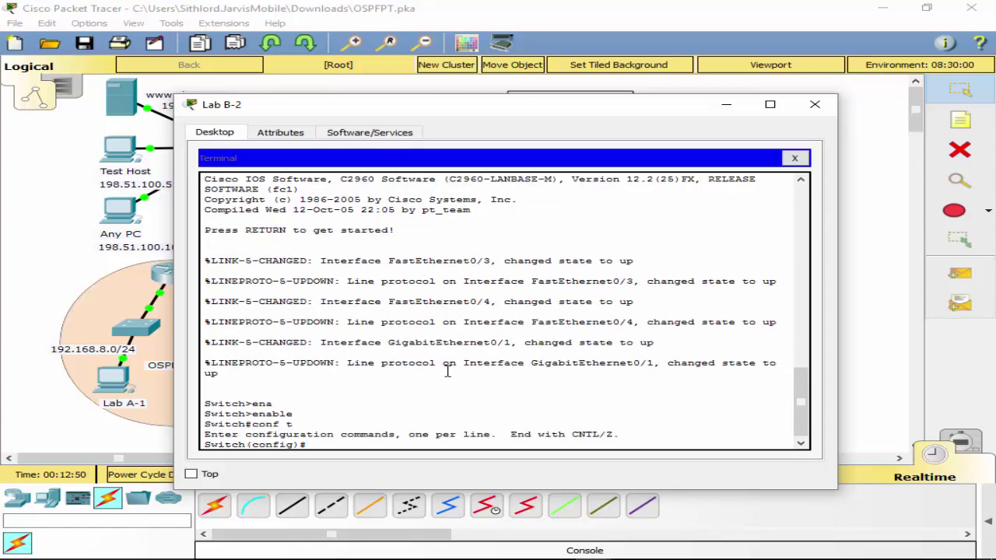
{"action": "type", "text": "host FL-A"}
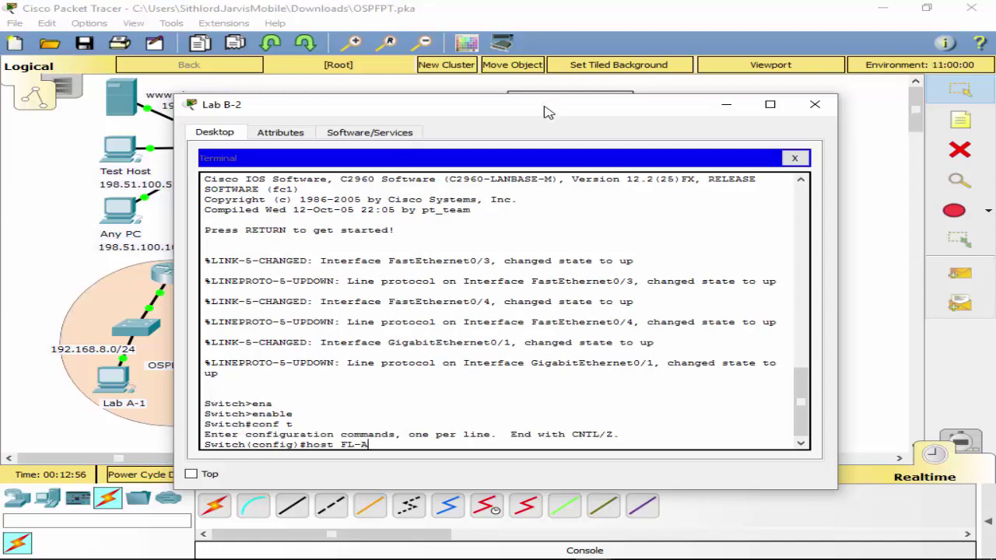
{"action": "left_click", "coordinate": [814, 104]}
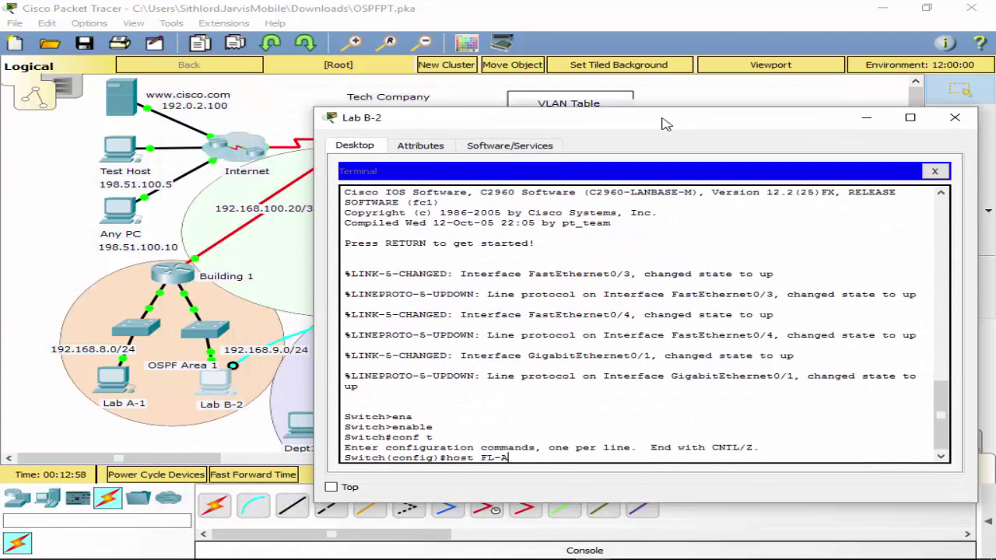
{"action": "key", "text": "Return"}
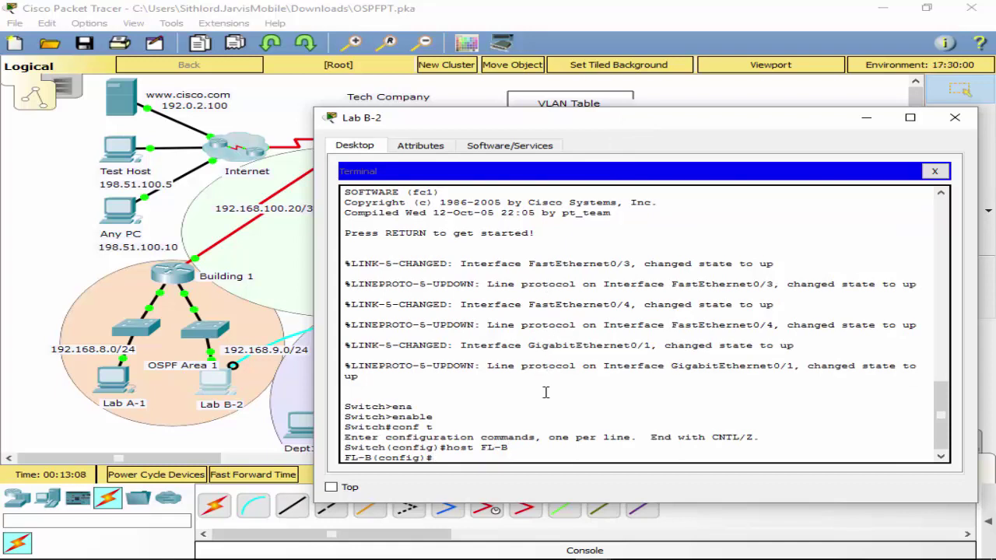
Enter interface VLAN 25 on FL-B and check its SVI address in the activity's Addressing Table.
{"action": "type", "text": "nt vlan 25"}
{"action": "key", "text": "Return"}
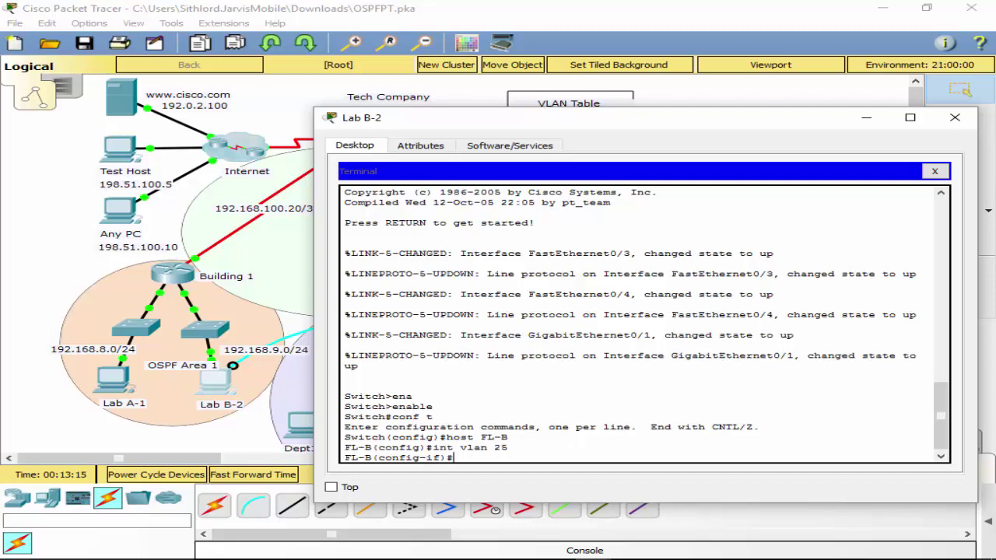
{"action": "left_click_drag", "start_coordinate": [994, 0], "coordinate": [382, 70]}
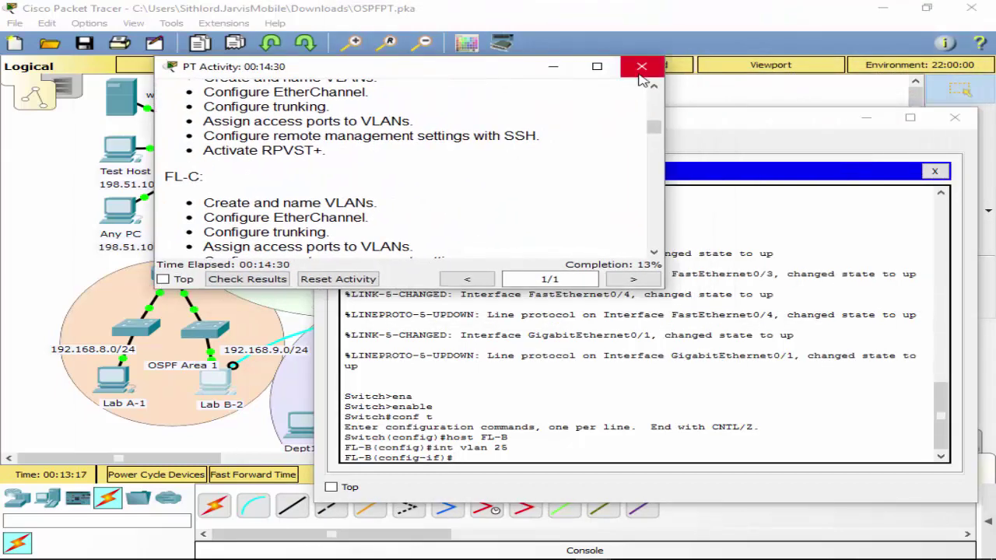
{"action": "left_click", "coordinate": [596, 66]}
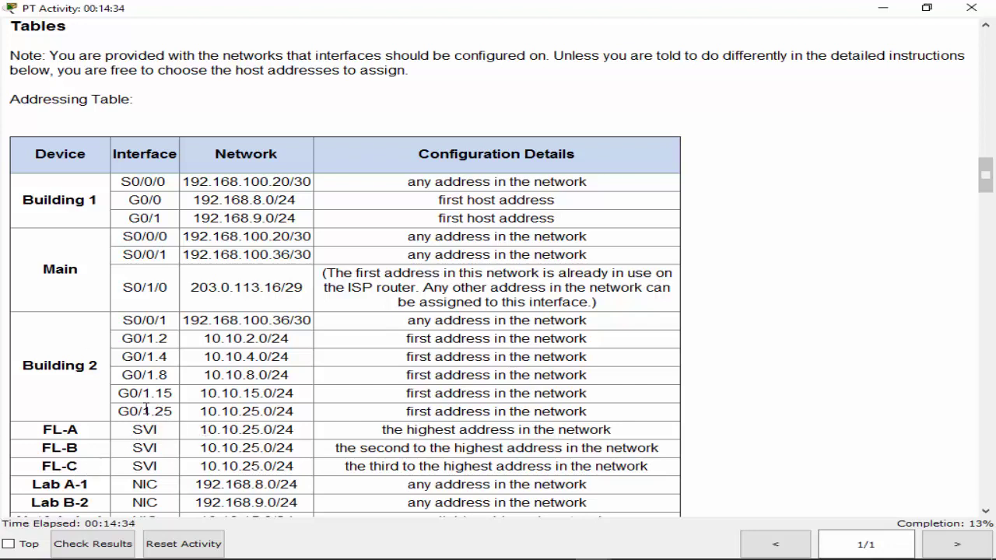
{"action": "left_click_drag", "start_coordinate": [116, 412], "coordinate": [259, 430]}
{"action": "left_click_drag", "start_coordinate": [200, 448], "coordinate": [253, 466]}
{"action": "left_click", "coordinate": [926, 9]}
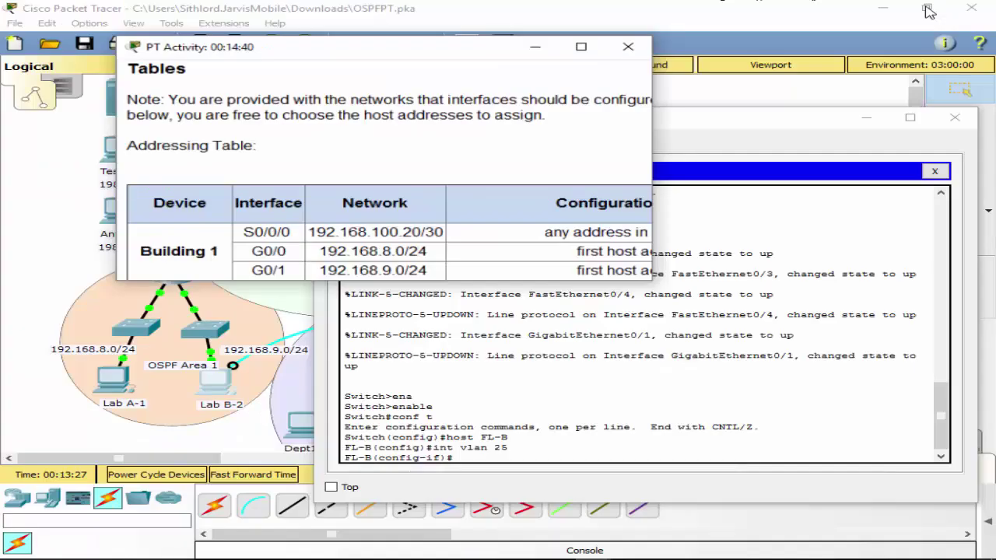
{"action": "left_click_drag", "start_coordinate": [323, 67], "coordinate": [995, 187]}
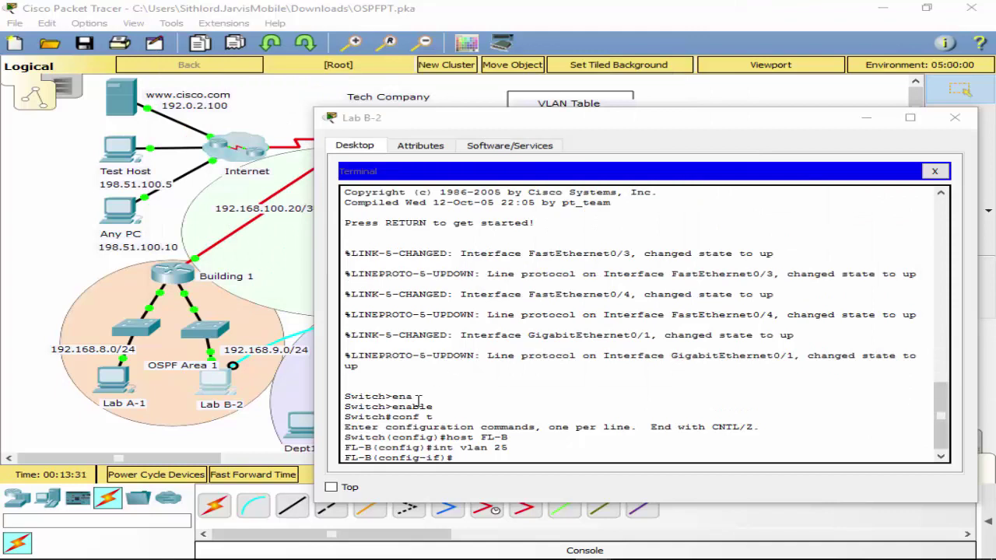
Assign address 10.10.25.254 with mask 255.255.255.0 to FL-B's VLAN 25 interface.
{"action": "left_click", "coordinate": [496, 456]}
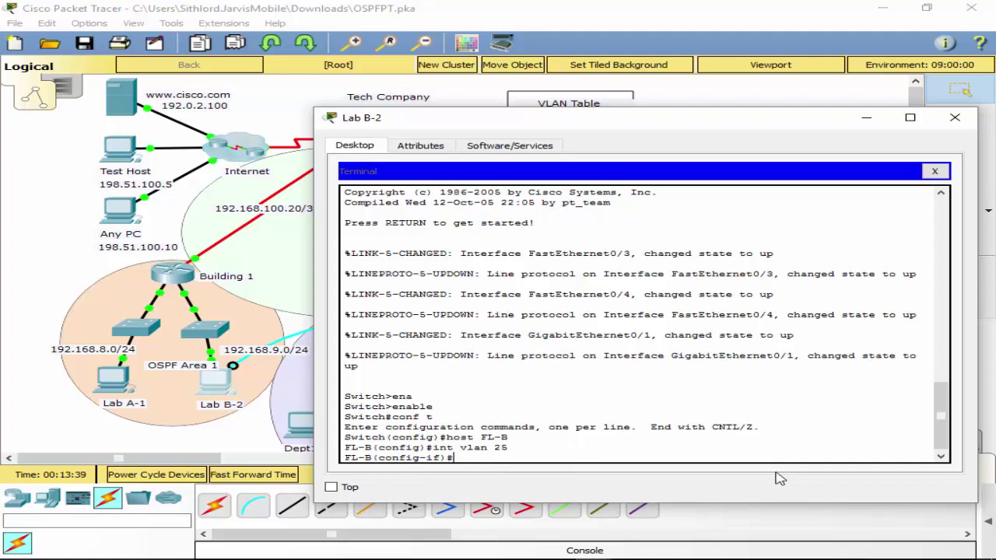
{"action": "type", "text": "ip add"}
{"action": "key", "text": "Tab"}
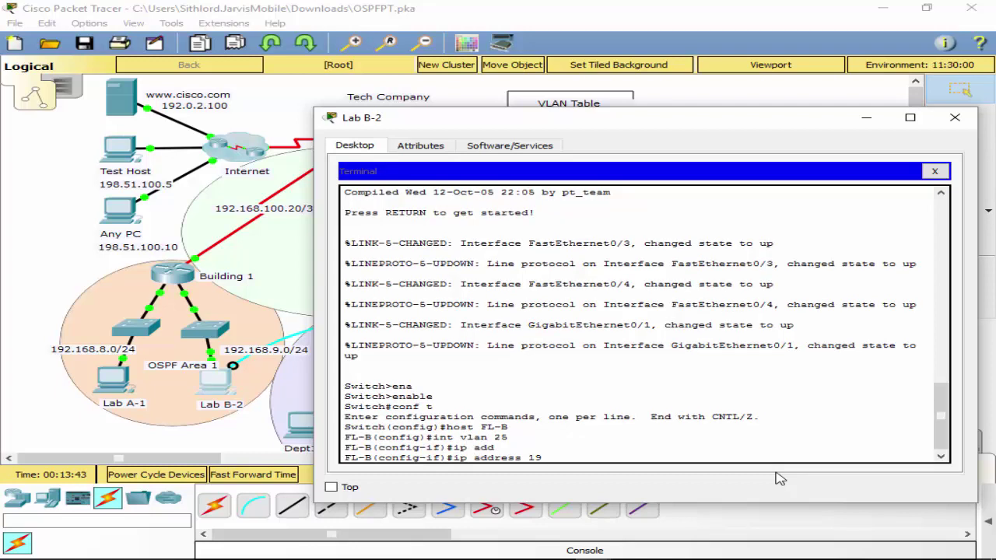
{"action": "type", "text": "19"}
{"action": "key", "text": "BackSpace"}
{"action": "type", "text": "0."}
{"action": "type", "text": "1"}
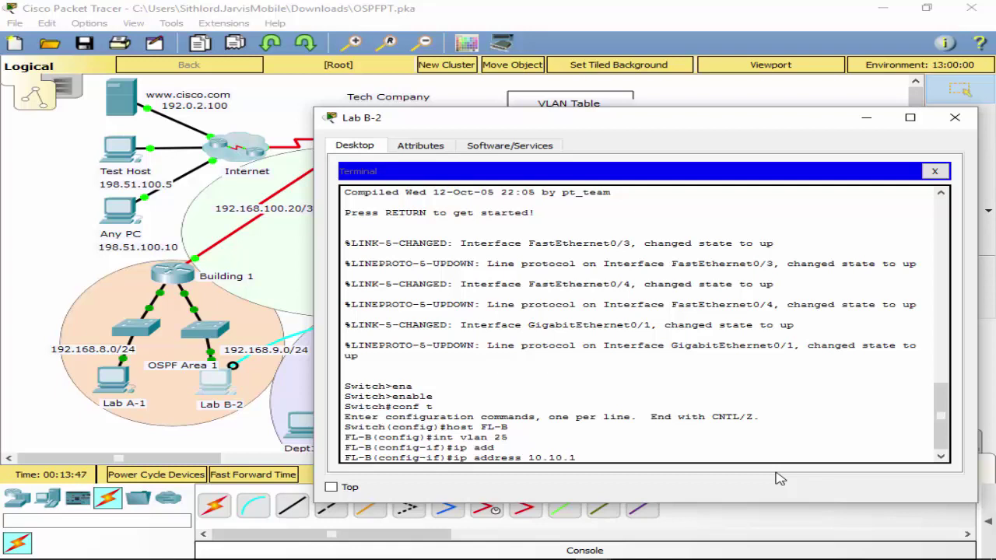
{"action": "key", "text": "BackSpace"}
{"action": "type", "text": "25."}
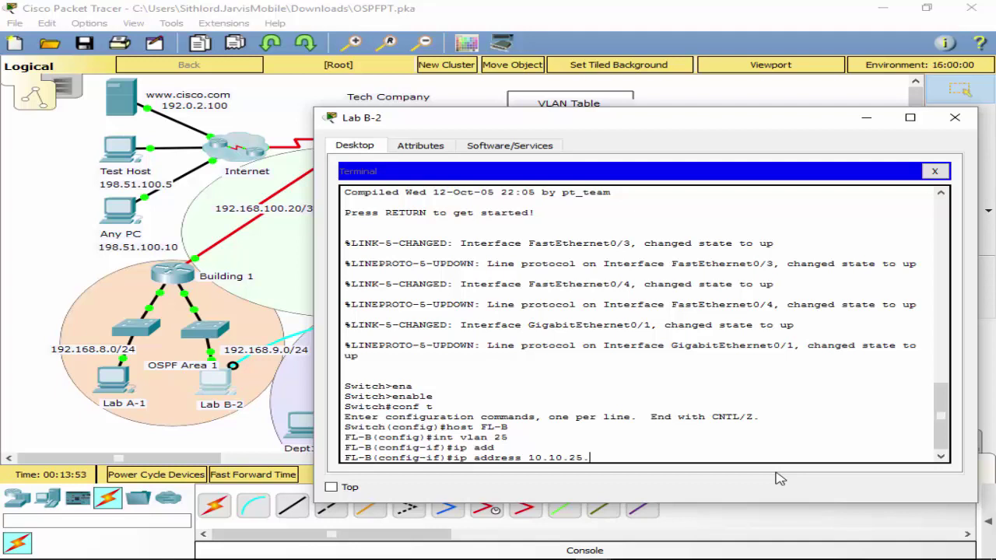
{"action": "type", "text": "254 "}
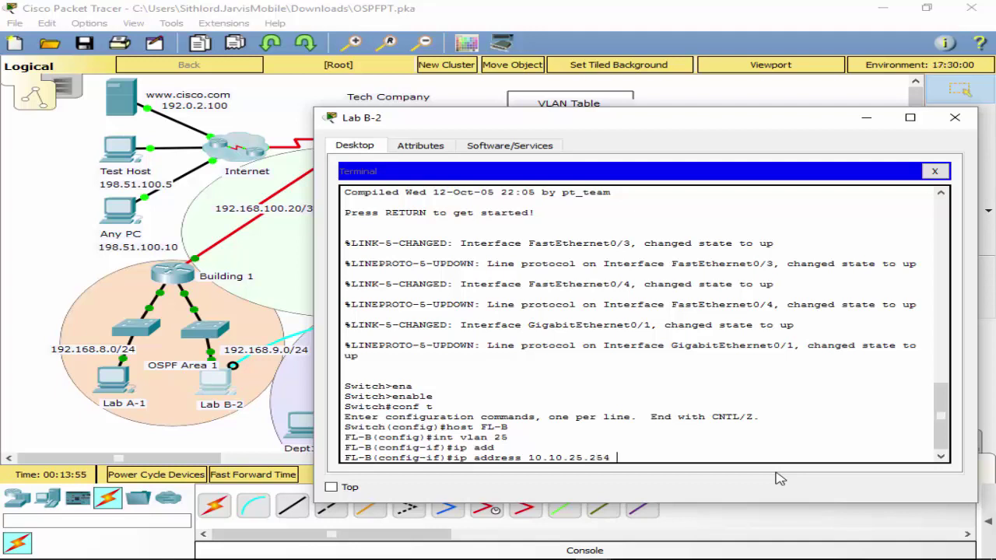
{"action": "type", "text": "255.255.2"}
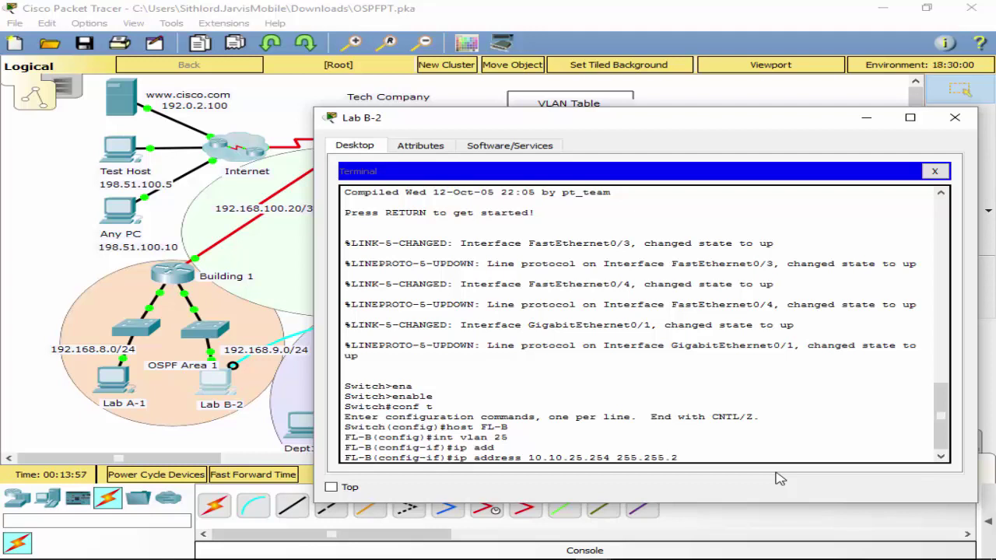
{"action": "type", "text": "5.0"}
{"action": "key", "text": "BackSpace"}
{"action": "key", "text": "BackSpace"}
{"action": "key", "text": "BackSpace"}
{"action": "type", "text": "5.0"}
{"action": "key", "text": "BackSpace"}
{"action": "key", "text": "BackSpace"}
{"action": "type", "text": "5."}
{"action": "key", "text": "BackSpace"}
{"action": "type", "text": "5.0"}
{"action": "key", "text": "Return"}
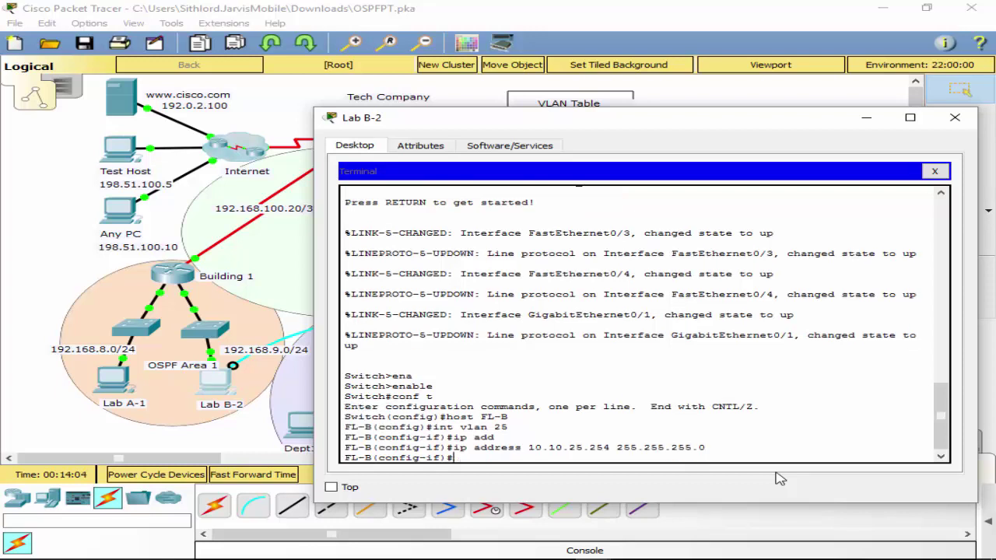
Enable the VLAN 25 interface with no shut and return to global configuration.
{"action": "type", "text": "no shut"}
{"action": "key", "text": "Return"}
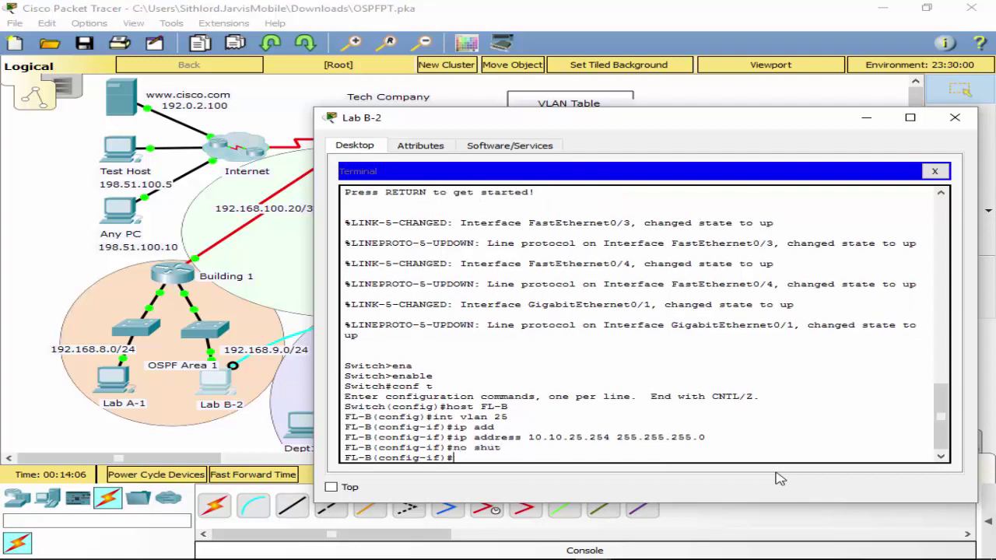
{"action": "type", "text": "exit"}
{"action": "key", "text": "Return"}
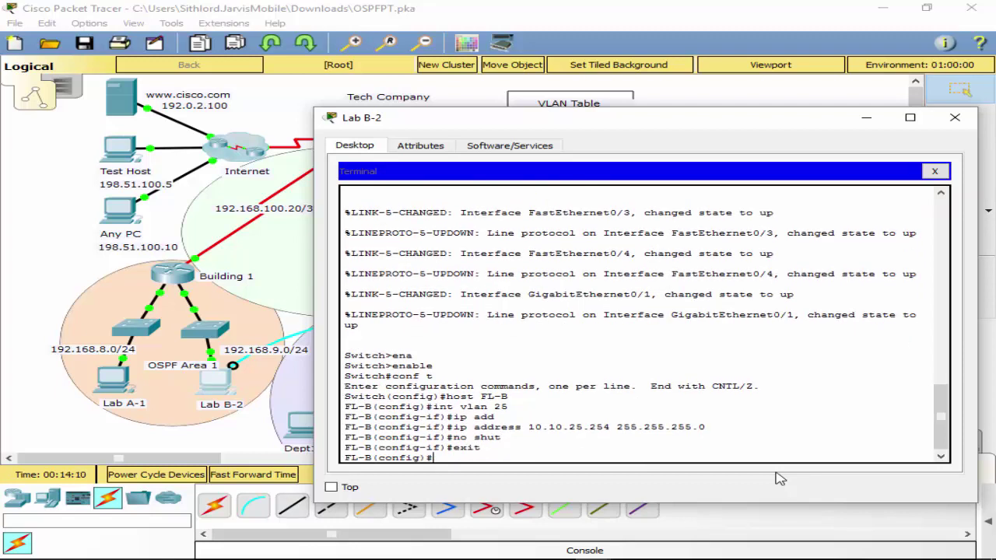
Set FL-B's default gateway to 10.10.25.1.
{"action": "type", "text": "ip de"}
{"action": "key", "text": "Tab"}
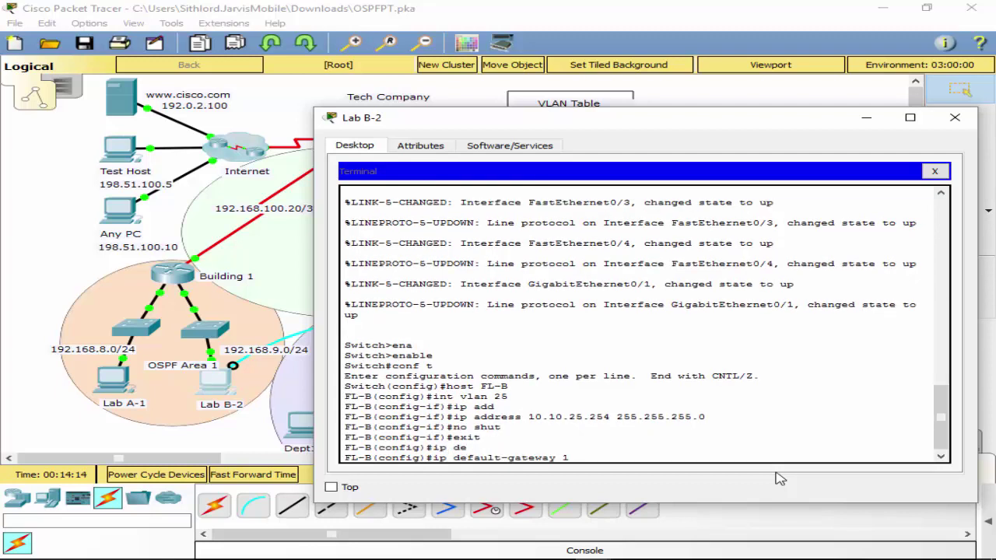
{"action": "type", "text": "10.10.255"}
{"action": "key", "text": "BackSpace"}
{"action": "key", "text": "BackSpace"}
{"action": "type", "text": "5.1"}
{"action": "key", "text": "Return"}
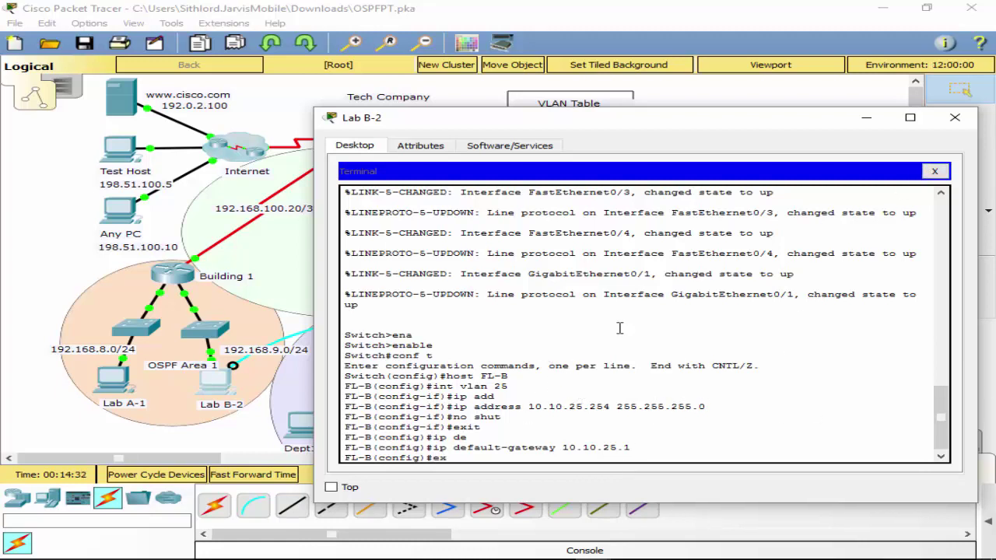
Exit configuration mode and save FL-B's configuration with wr.
{"action": "type", "text": "it"}
{"action": "key", "text": "Return"}
{"action": "type", "text": "wr"}
{"action": "key", "text": "Return"}
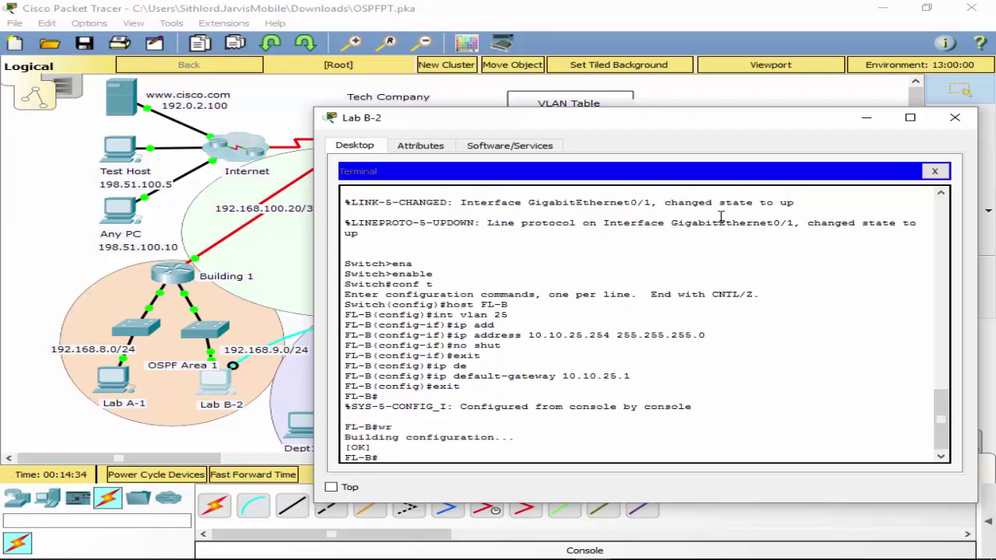
Move Lab B-2's console cable to switch FL-A and open a Terminal session with default settings.
{"action": "left_click", "coordinate": [934, 171]}
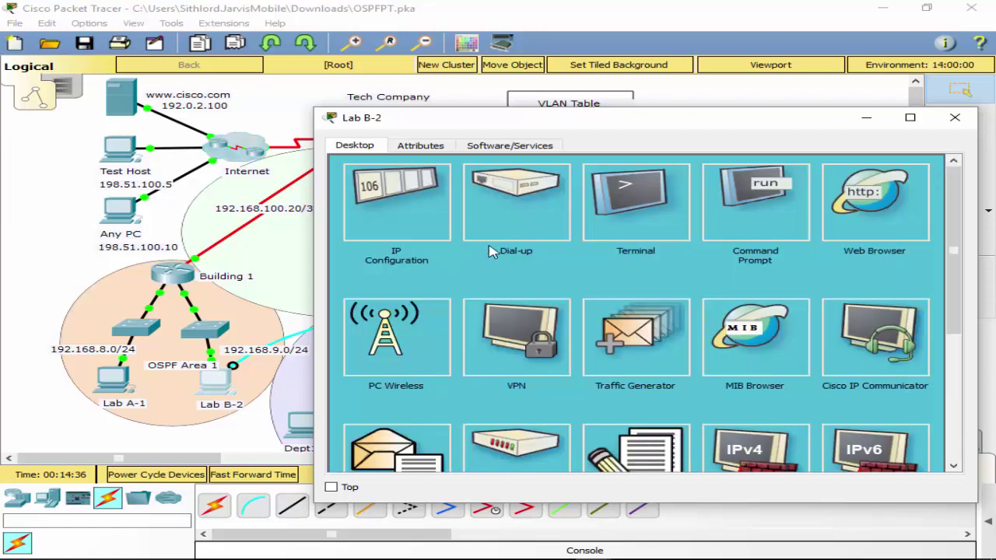
{"action": "left_click", "coordinate": [955, 117]}
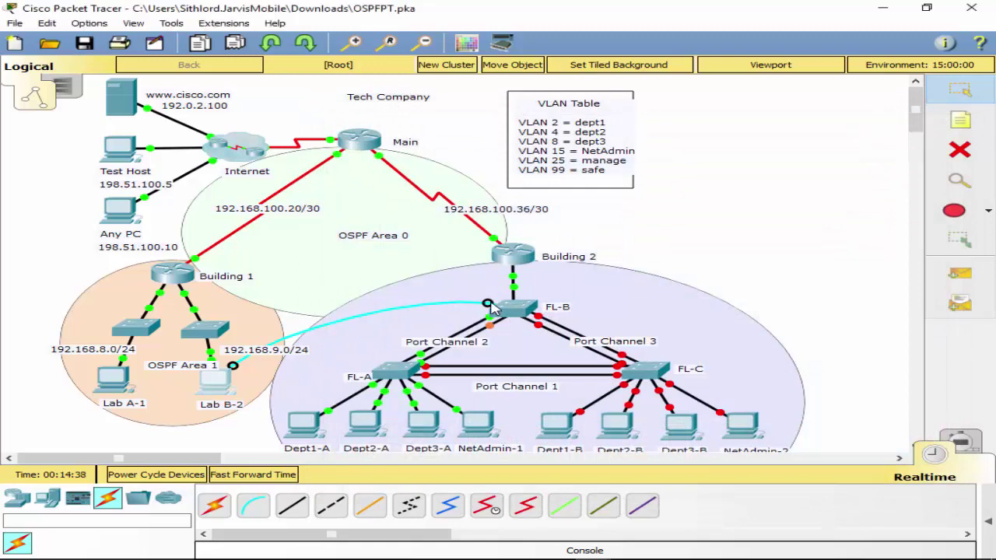
{"action": "left_click", "coordinate": [391, 369]}
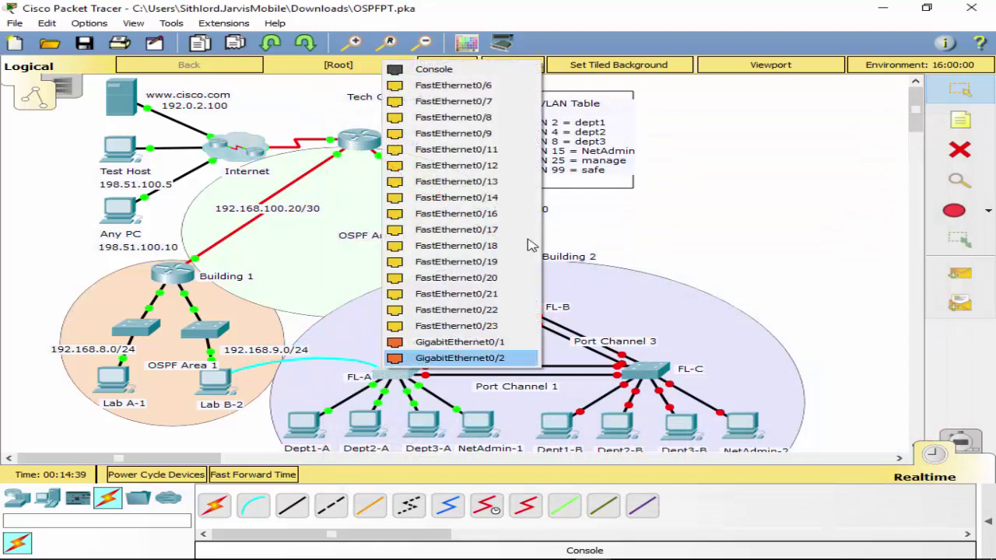
{"action": "left_click", "coordinate": [467, 85]}
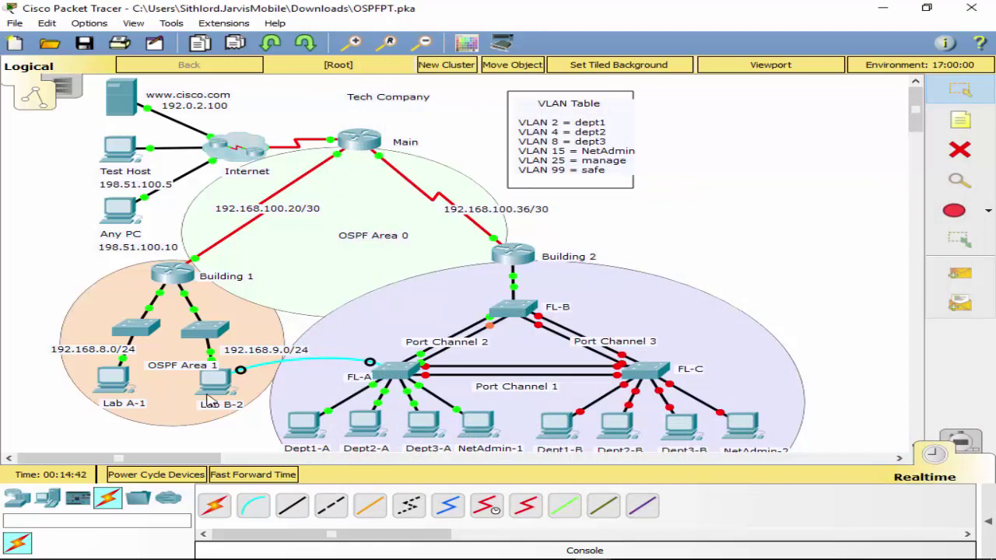
{"action": "left_click", "coordinate": [213, 388]}
{"action": "left_click", "coordinate": [485, 196]}
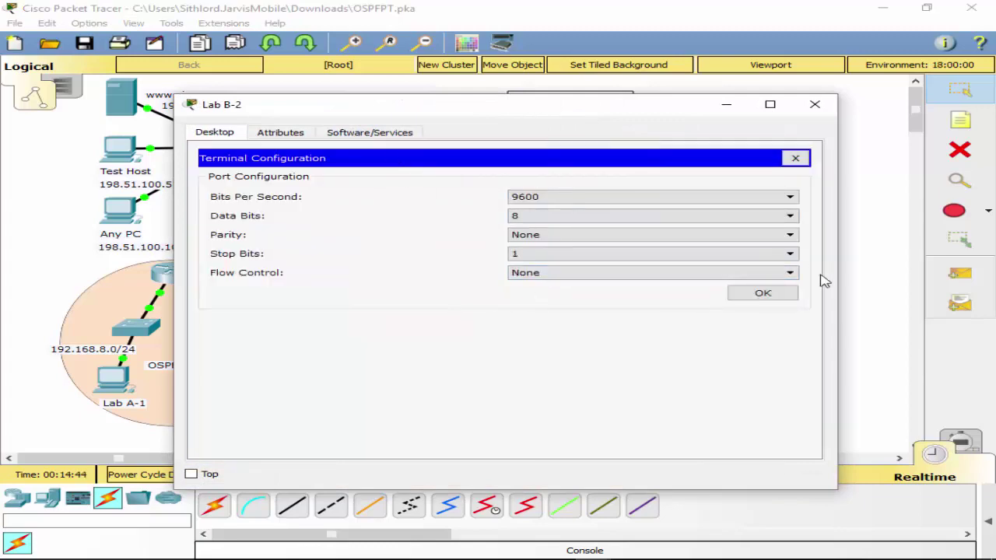
{"action": "left_click", "coordinate": [775, 296]}
Enter privileged mode with en and global configuration with conf t on FL-A.
{"action": "key", "text": "Return"}
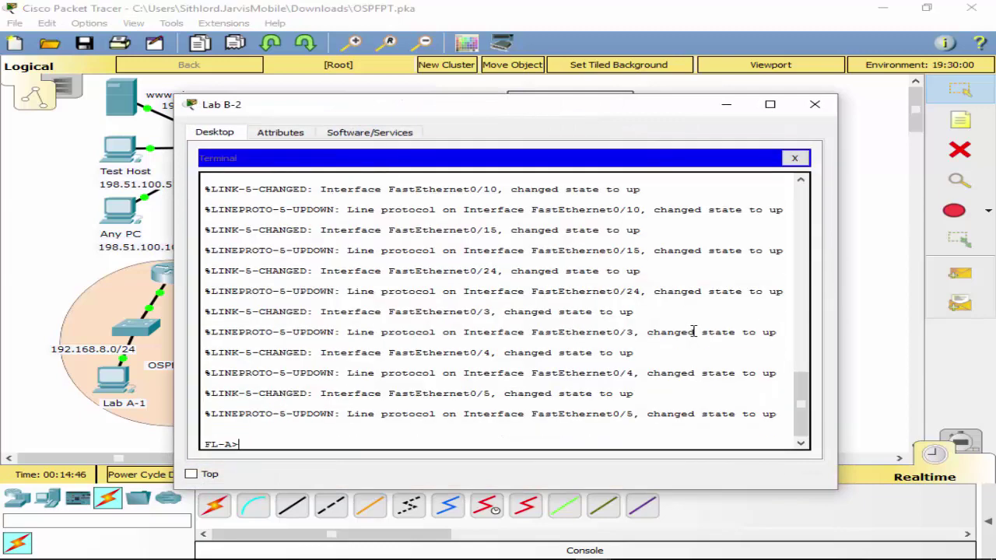
{"action": "type", "text": "eb'"}
{"action": "key", "text": "Return"}
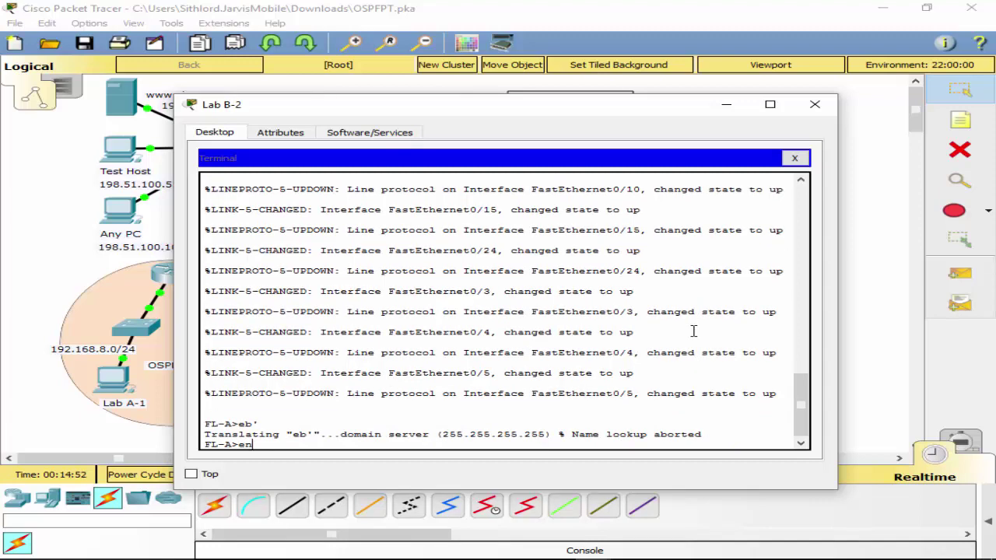
{"action": "type", "text": "en"}
{"action": "key", "text": "Return"}
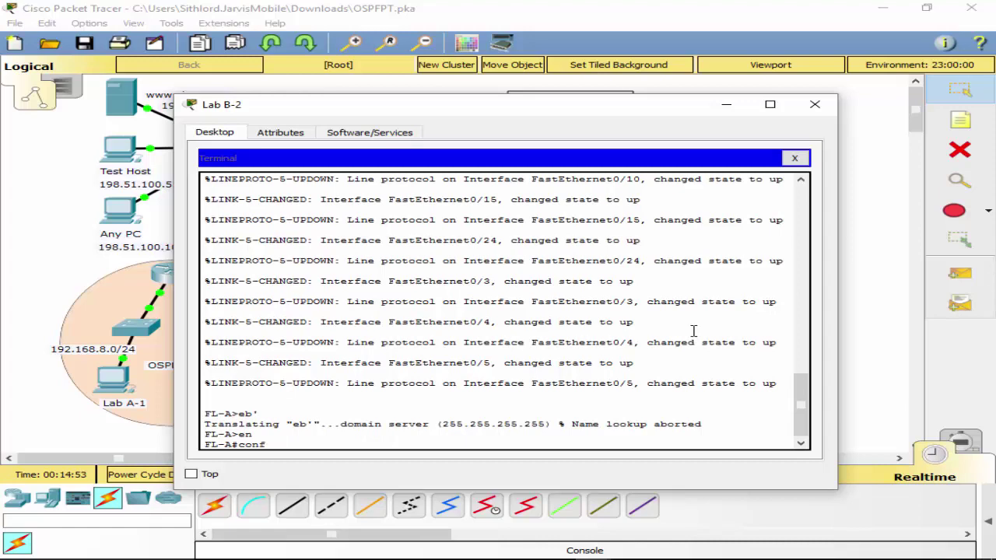
{"action": "type", "text": "conf"}
{"action": "key", "text": "Tab"}
{"action": "type", "text": "t"}
{"action": "key", "text": "Tab"}
{"action": "key", "text": "Return"}
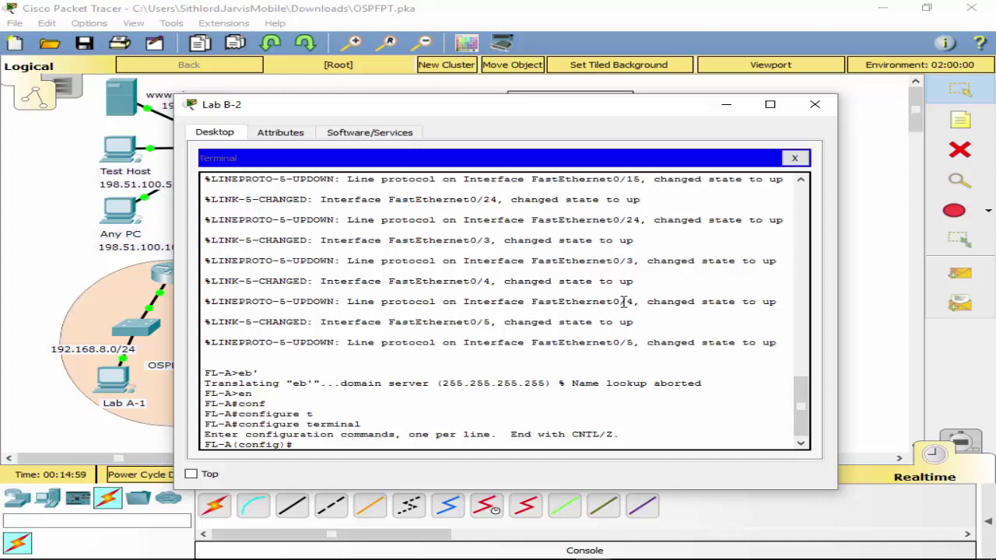
Set FL-A's default gateway to 10.10.25.1.
{"action": "type", "text": "int"}
{"action": "type", "text": "ip"}
{"action": "type", "text": " de"}
{"action": "key", "text": "Tab"}
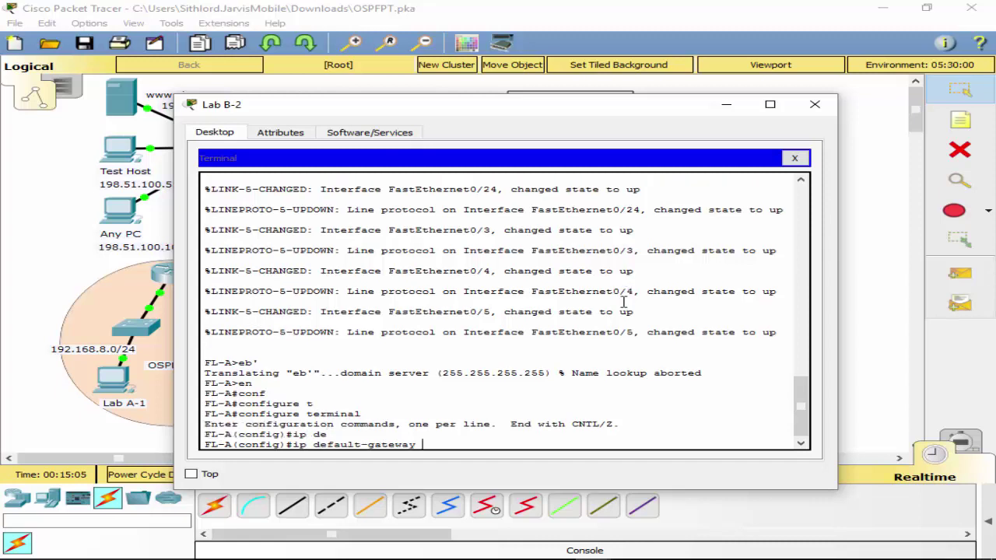
{"action": "type", "text": "10.10.25.1"}
{"action": "key", "text": "Return"}
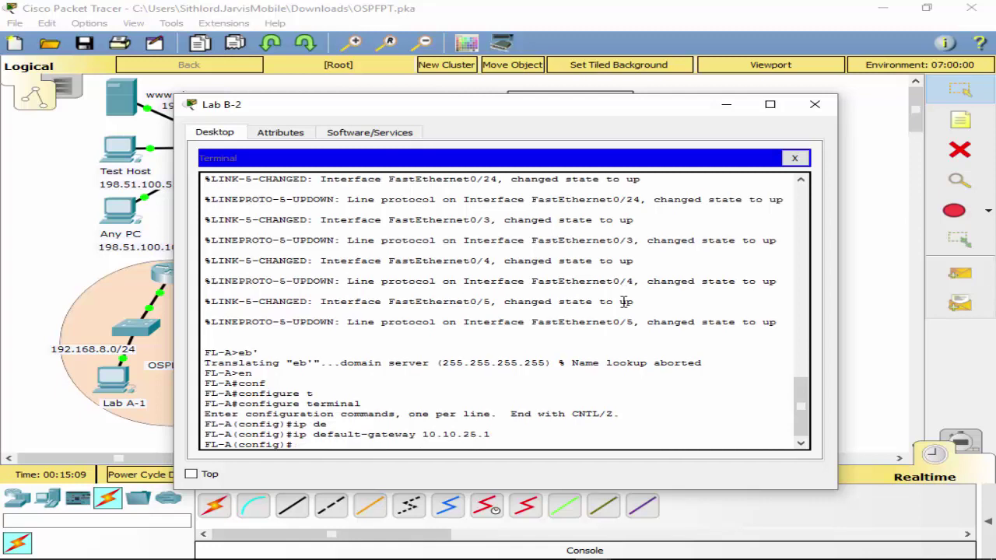
Enter interface VLAN 25 on FL-A and begin typing ip address 10.10.25.
{"action": "type", "text": "int vl"}
{"action": "key", "text": "Tab"}
{"action": "type", "text": "25"}
{"action": "key", "text": "Return"}
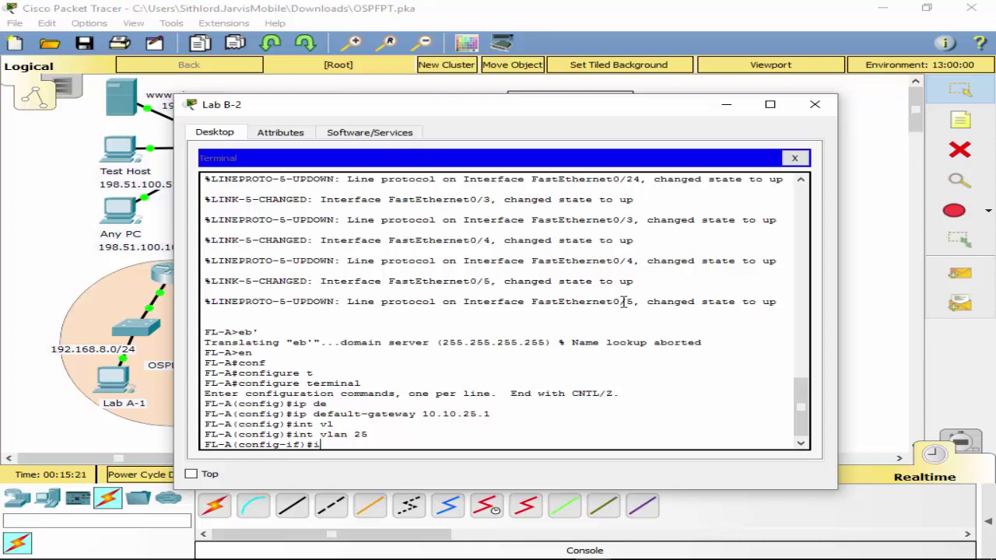
{"action": "type", "text": "ad"}
{"action": "key", "text": "Tab"}
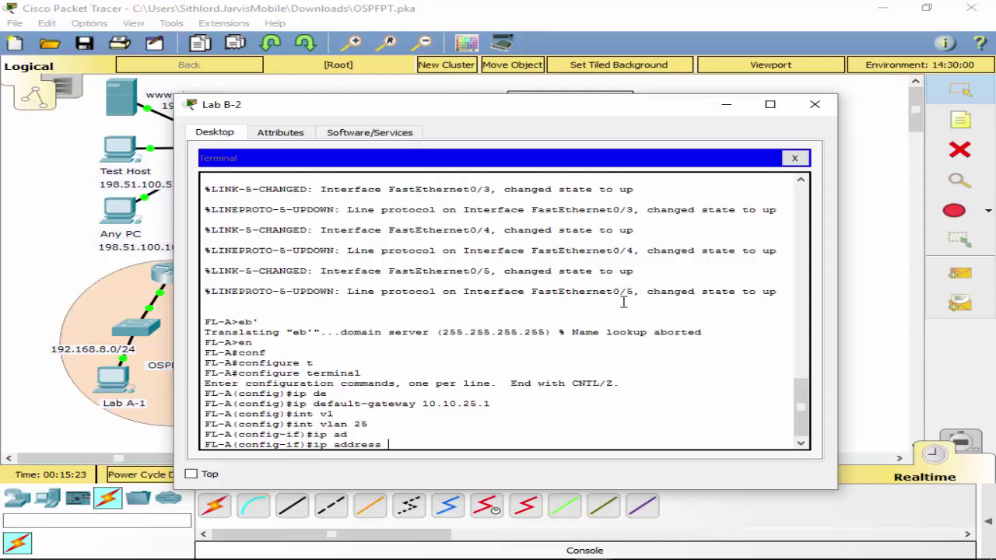
{"action": "type", "text": "10.10.25."}
Plug the console cable into FL-B's Console port and reconnect Lab B-2's Terminal.
{"action": "left_click", "coordinate": [726, 104]}
{"action": "left_click_drag", "start_coordinate": [365, 371], "coordinate": [518, 292]}
{"action": "left_click", "coordinate": [515, 292]}
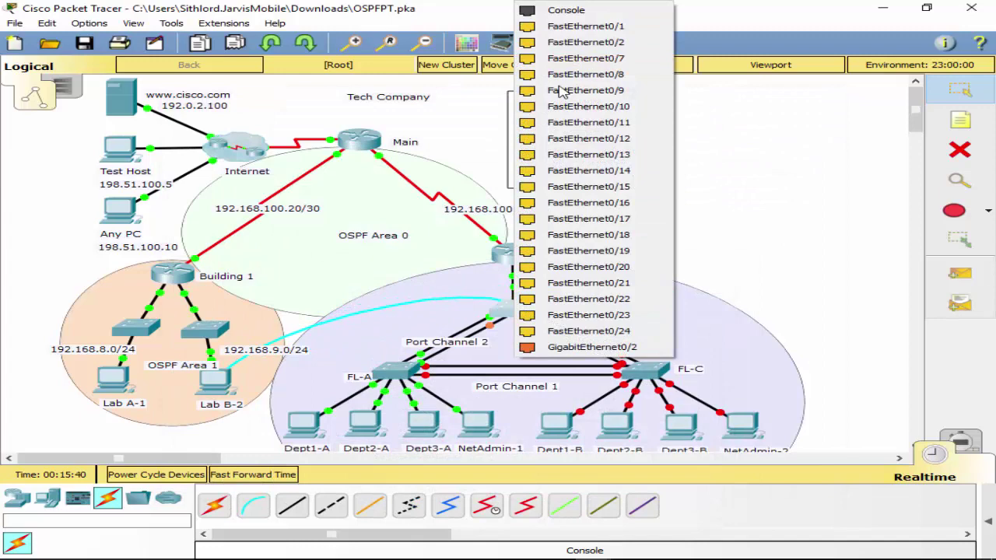
{"action": "left_click", "coordinate": [566, 10]}
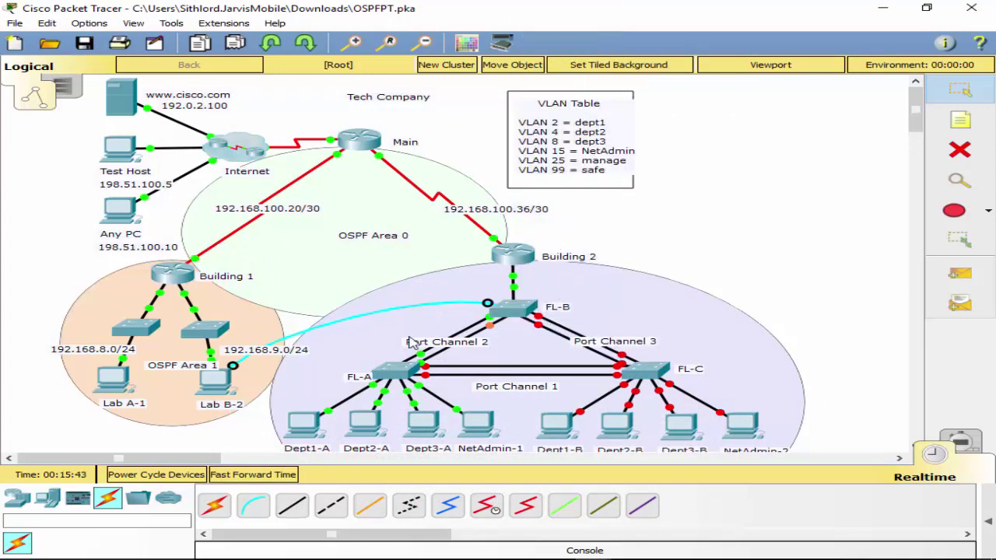
{"action": "left_click", "coordinate": [227, 386]}
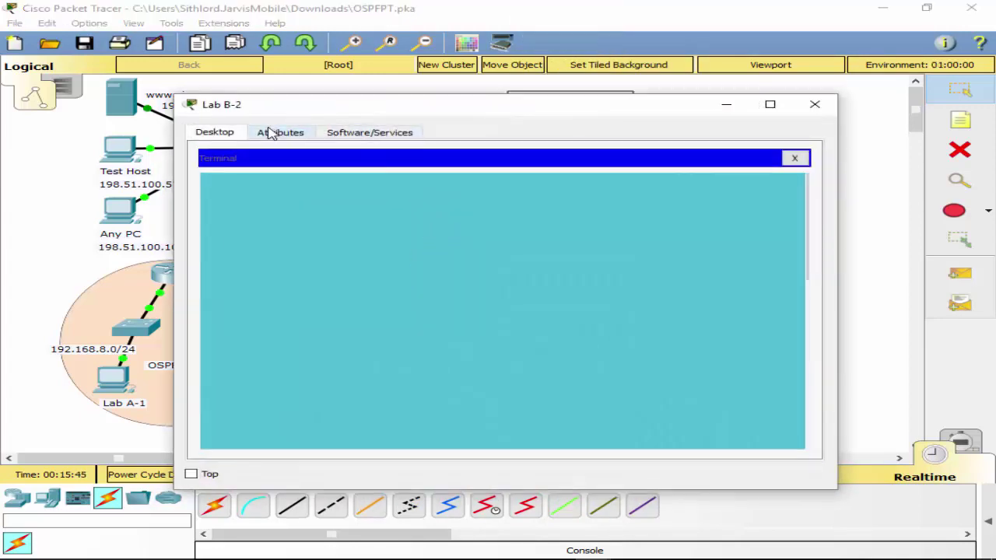
{"action": "left_click", "coordinate": [794, 157]}
{"action": "left_click", "coordinate": [476, 232]}
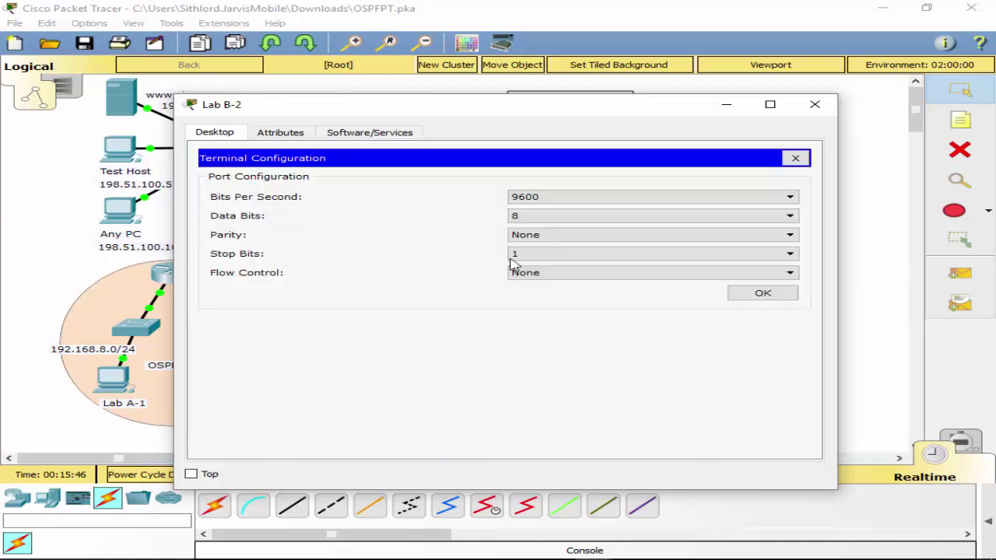
{"action": "left_click", "coordinate": [759, 294]}
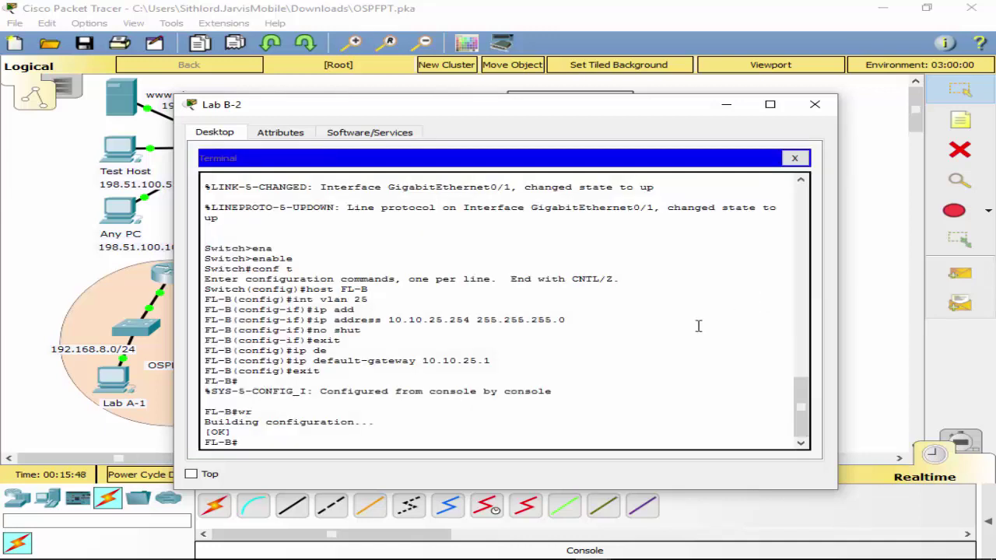
Change FL-B's VLAN 25 address to 10.10.25.253 255.255.255.0 by editing the recalled command.
{"action": "type", "text": "conf t"}
{"action": "key", "text": "Return"}
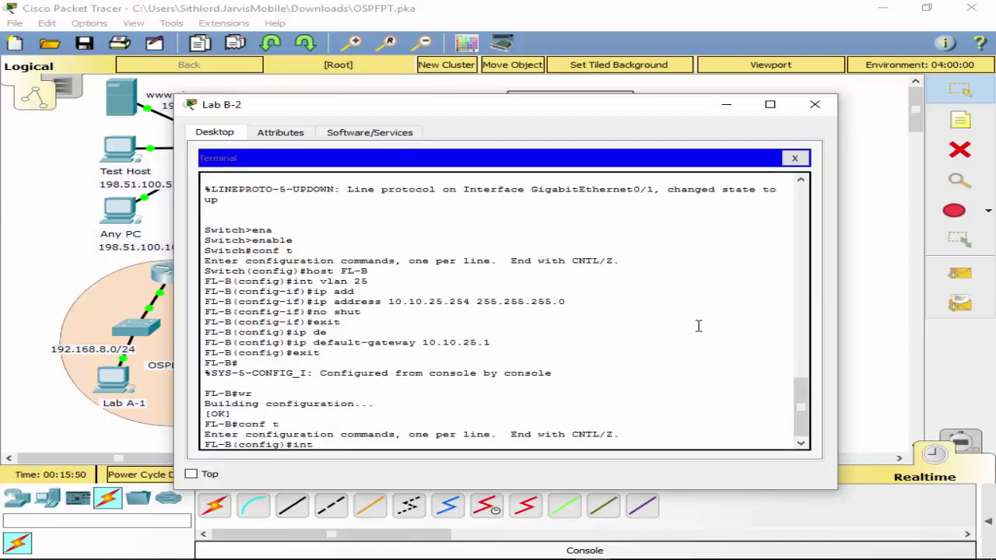
{"action": "type", "text": "int vlan 25"}
{"action": "key", "text": "Return"}
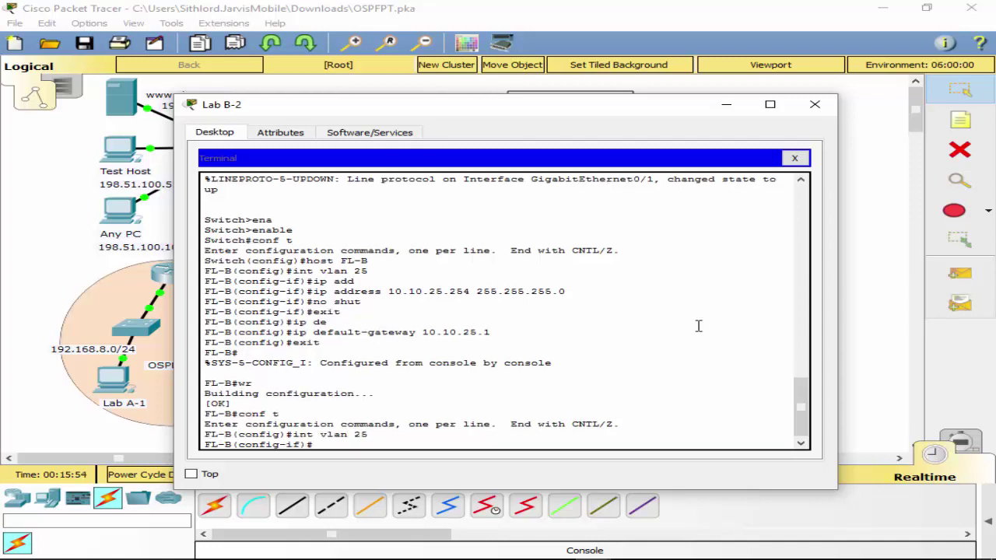
{"action": "key", "text": "Up"}
{"action": "key", "text": "Up"}
{"action": "key", "text": "Up"}
{"action": "key", "text": "Up"}
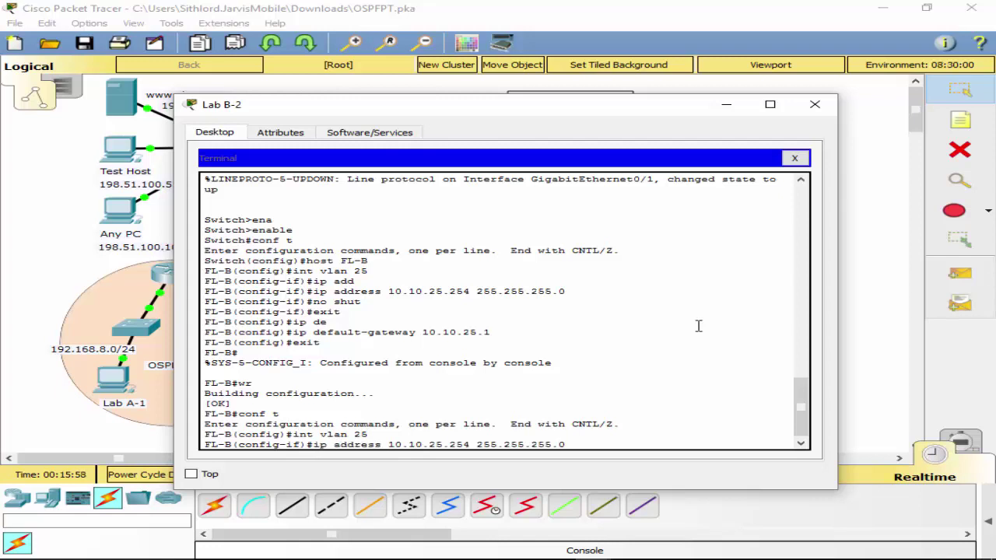
{"action": "key", "text": "Left"}
{"action": "key", "text": "Left"}
{"action": "key", "text": "Left"}
{"action": "key", "text": "Left"}
{"action": "key", "text": "Left"}
{"action": "key", "text": "Left"}
{"action": "key", "text": "Left"}
{"action": "key", "text": "Left"}
{"action": "key", "text": "Left"}
{"action": "key", "text": "Left"}
{"action": "key", "text": "Left"}
{"action": "key", "text": "Left"}
{"action": "key", "text": "BackSpace"}
{"action": "type", "text": "3"}
{"action": "key", "text": "Return"}
Exit to privileged mode, save FL-B's configuration with wr, and close the terminal.
{"action": "type", "text": "exit"}
{"action": "key", "text": "Return"}
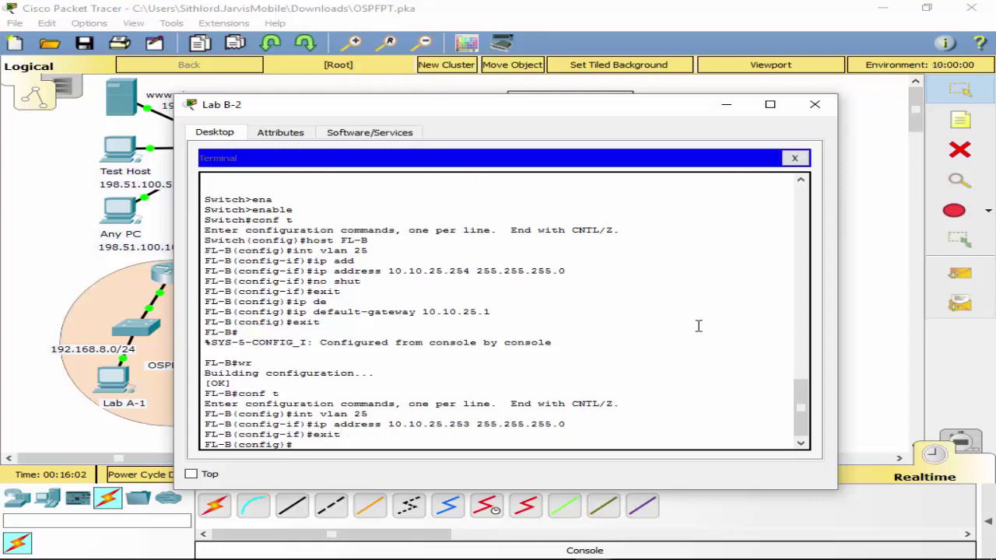
{"action": "type", "text": "exot"}
{"action": "key", "text": "BackSpace"}
{"action": "key", "text": "BackSpace"}
{"action": "type", "text": "it"}
{"action": "key", "text": "Return"}
{"action": "type", "text": "wr"}
{"action": "key", "text": "Return"}
{"action": "left_click", "coordinate": [794, 158]}
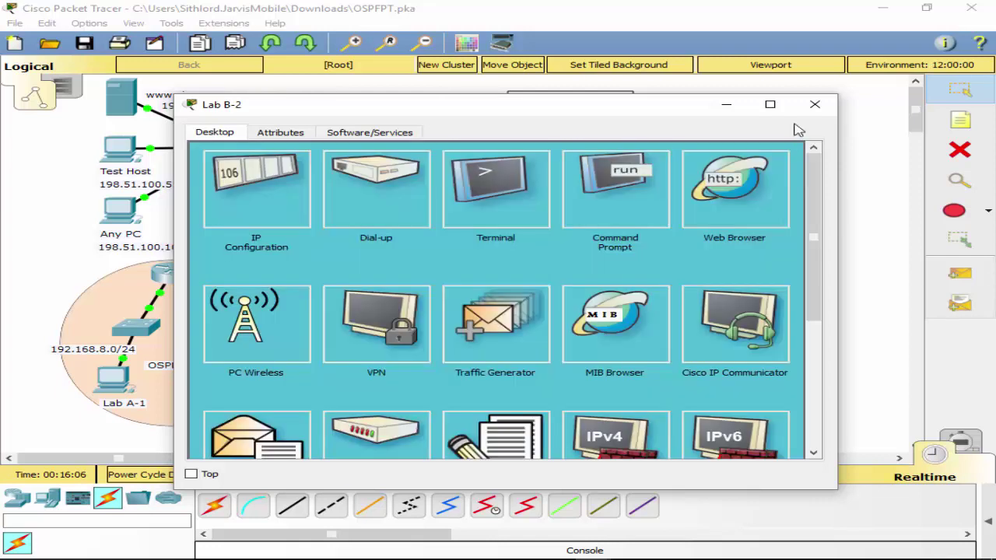
Plug the console cable into FL-A's Console port and reconnect Lab B-2's Terminal.
{"action": "left_click", "coordinate": [815, 104]}
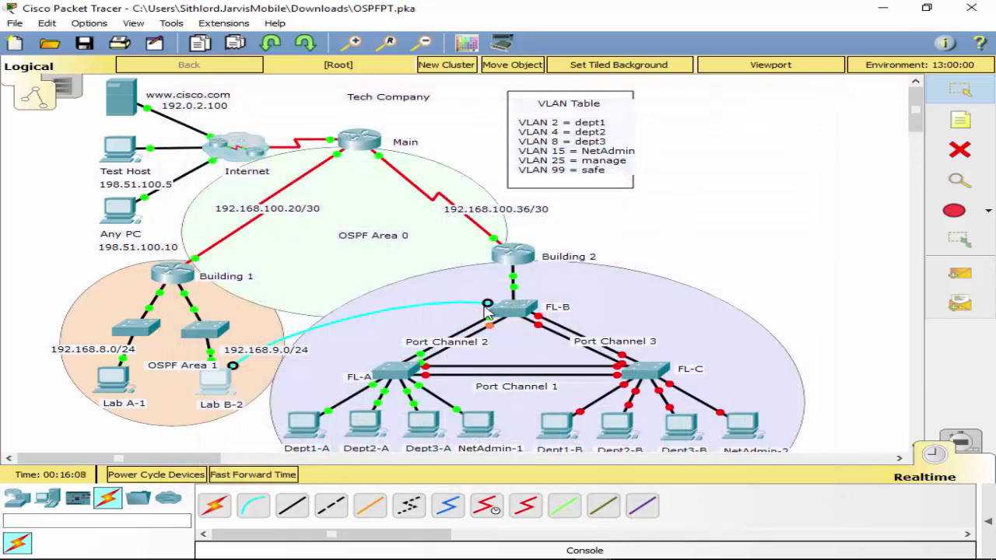
{"action": "left_click_drag", "start_coordinate": [488, 305], "coordinate": [391, 385]}
{"action": "left_click", "coordinate": [391, 385]}
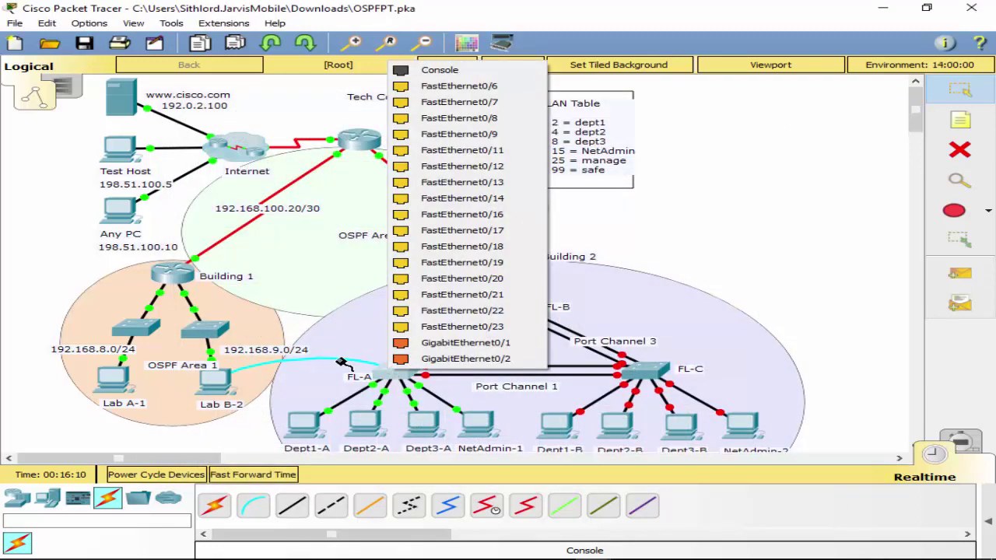
{"action": "left_click", "coordinate": [431, 71]}
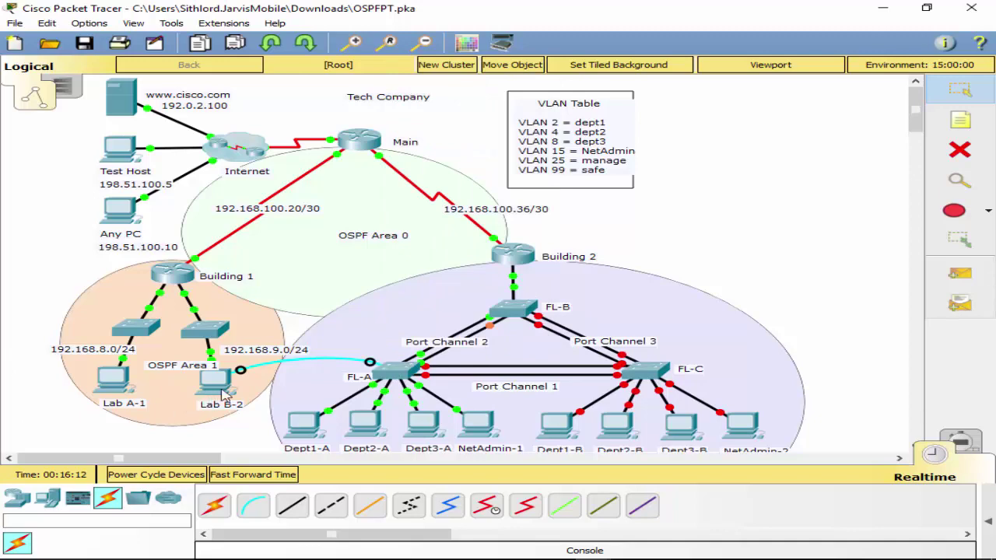
{"action": "left_click", "coordinate": [220, 389]}
{"action": "left_click", "coordinate": [500, 189]}
{"action": "left_click", "coordinate": [758, 295]}
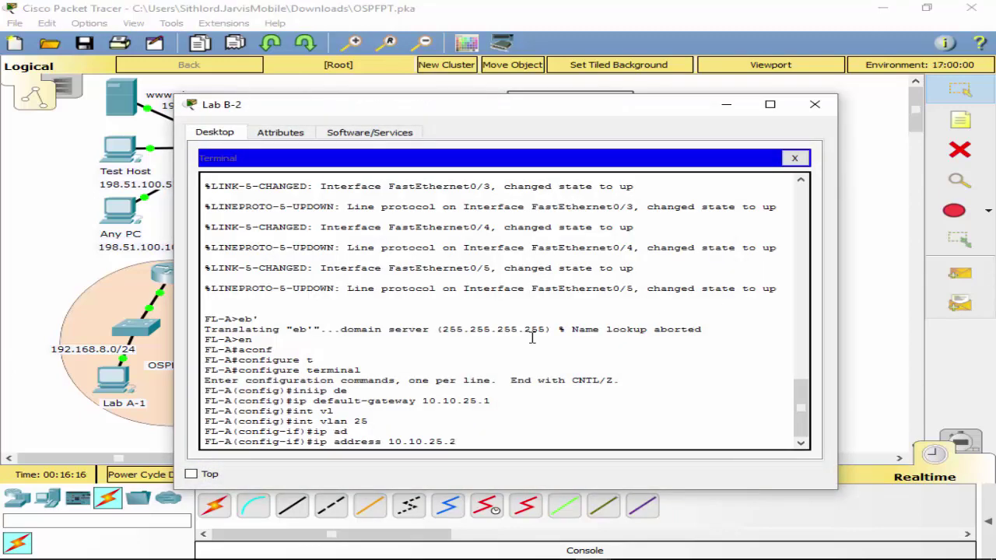
Finish FL-A's VLAN 25 address as 10.10.25.254 255.255.255.0, exit twice, and save with wr.
{"action": "type", "text": "54 255.255.255.0"}
{"action": "key", "text": "Return"}
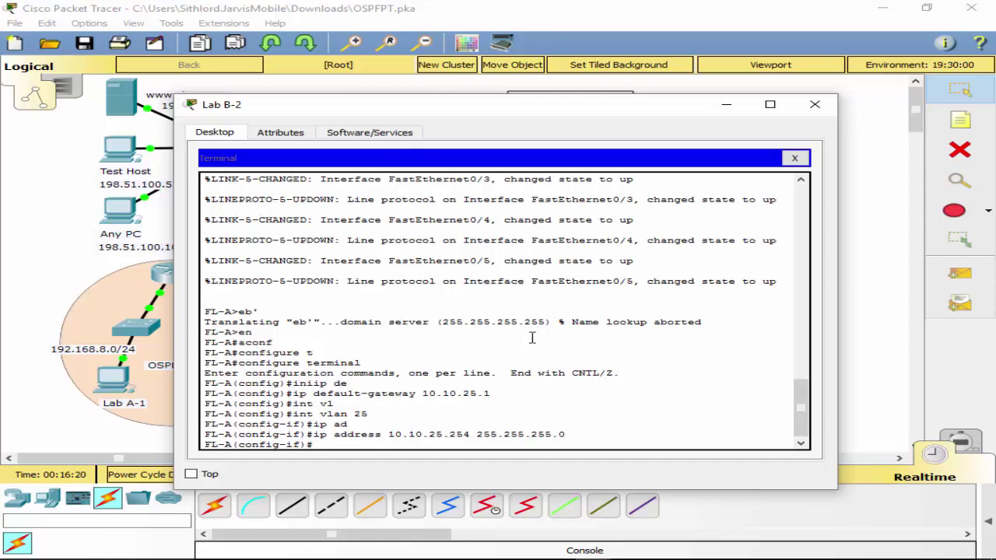
{"action": "type", "text": "exit"}
{"action": "key", "text": "Return"}
{"action": "type", "text": "exit"}
{"action": "key", "text": "Return"}
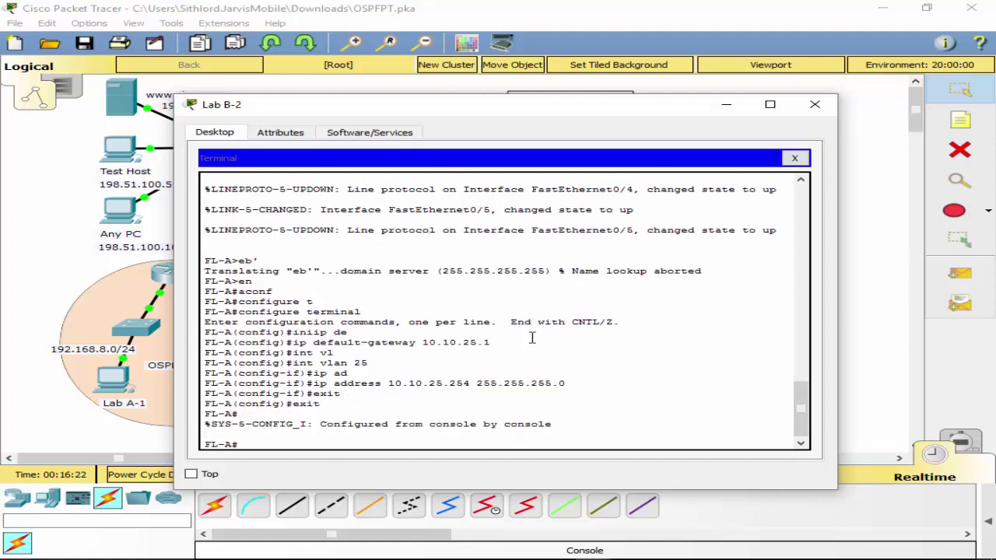
{"action": "type", "text": "wr"}
{"action": "key", "text": "Return"}
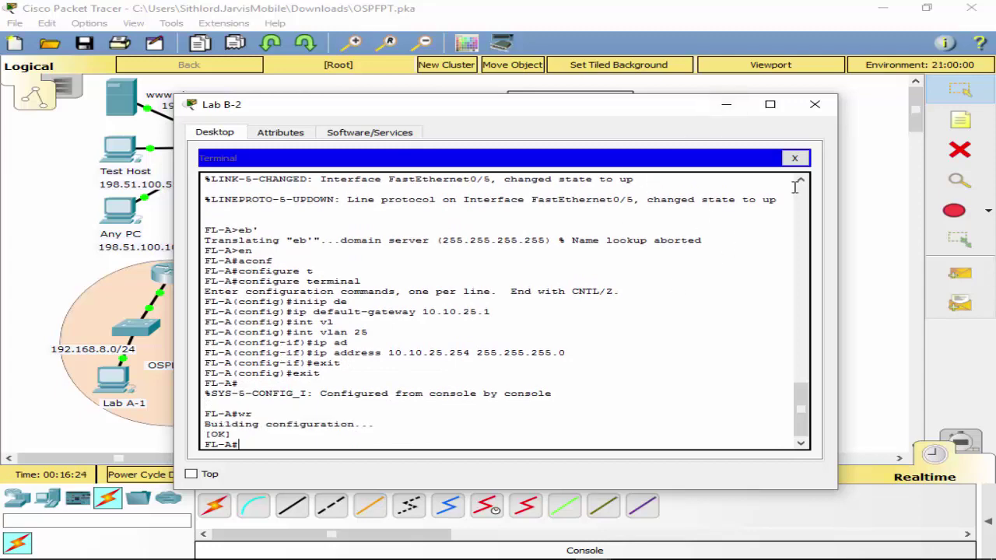
{"action": "left_click", "coordinate": [794, 158]}
{"action": "left_click", "coordinate": [814, 103]}
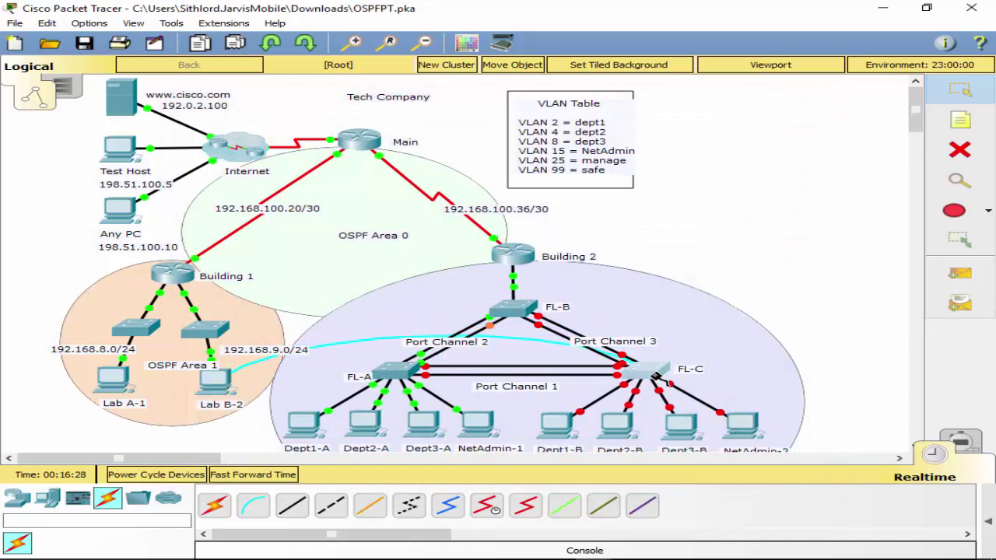
Connect Lab B-2's console cable to FL-C's Console port and open a terminal session to FL-C.
{"action": "left_click", "coordinate": [665, 373]}
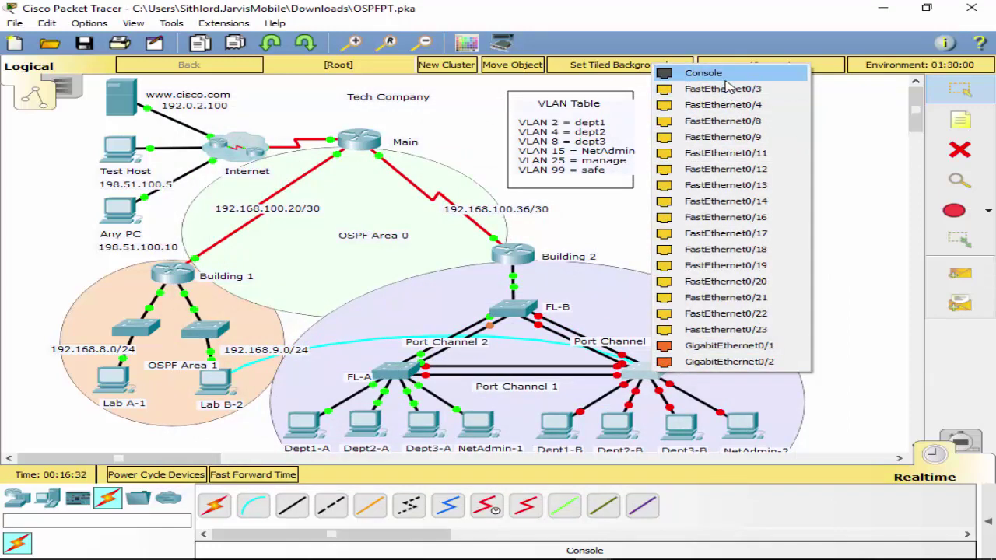
{"action": "left_click", "coordinate": [723, 75]}
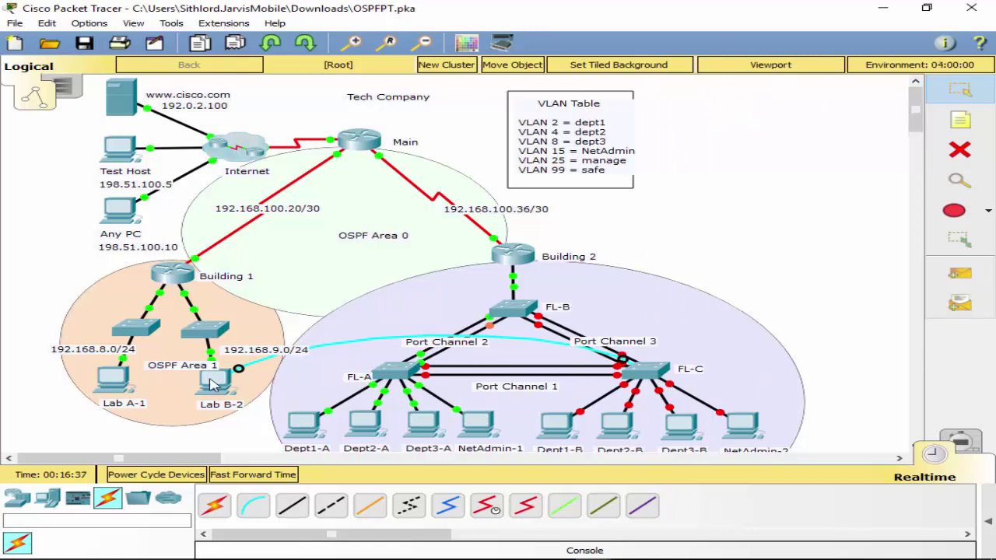
{"action": "left_click", "coordinate": [214, 381]}
{"action": "left_click", "coordinate": [498, 192]}
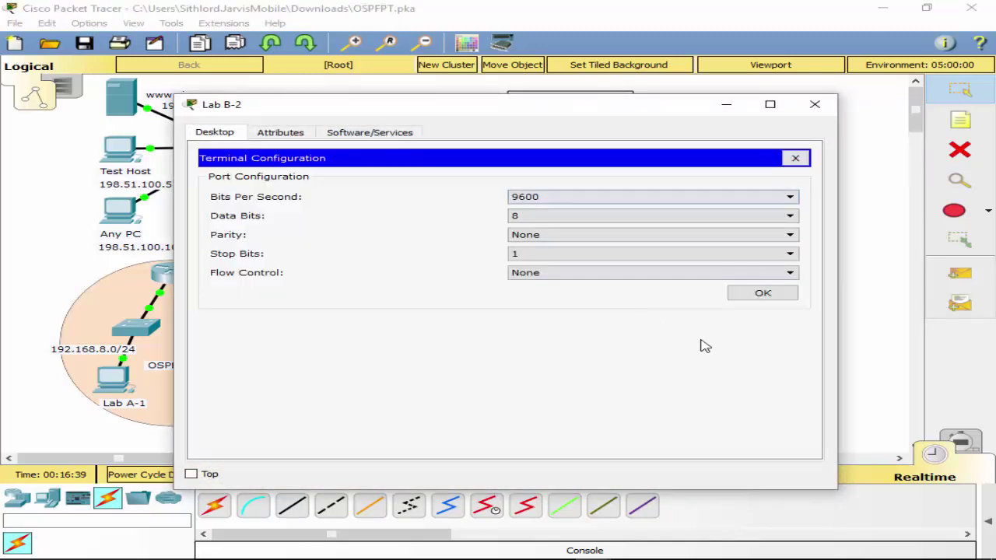
{"action": "left_click", "coordinate": [751, 297]}
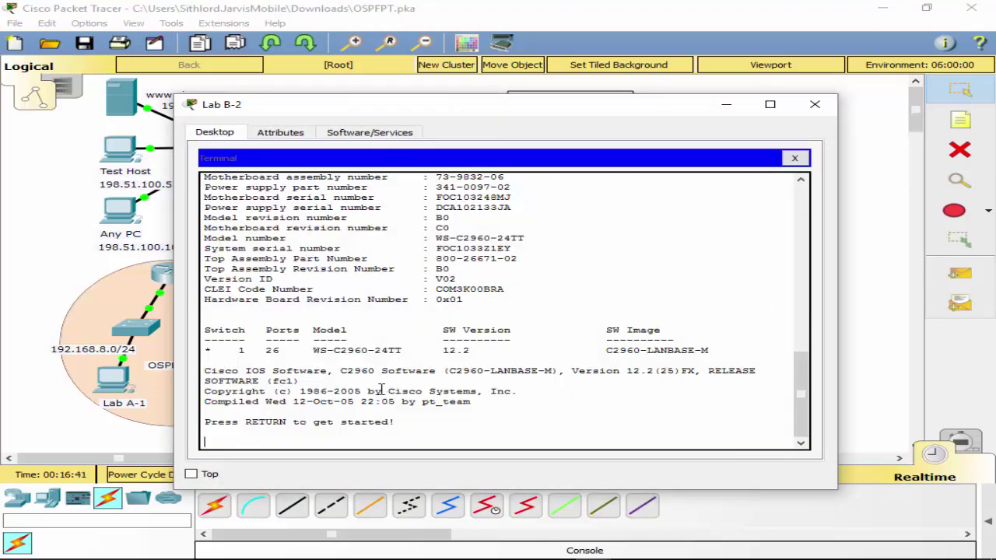
{"action": "key", "text": "Return"}
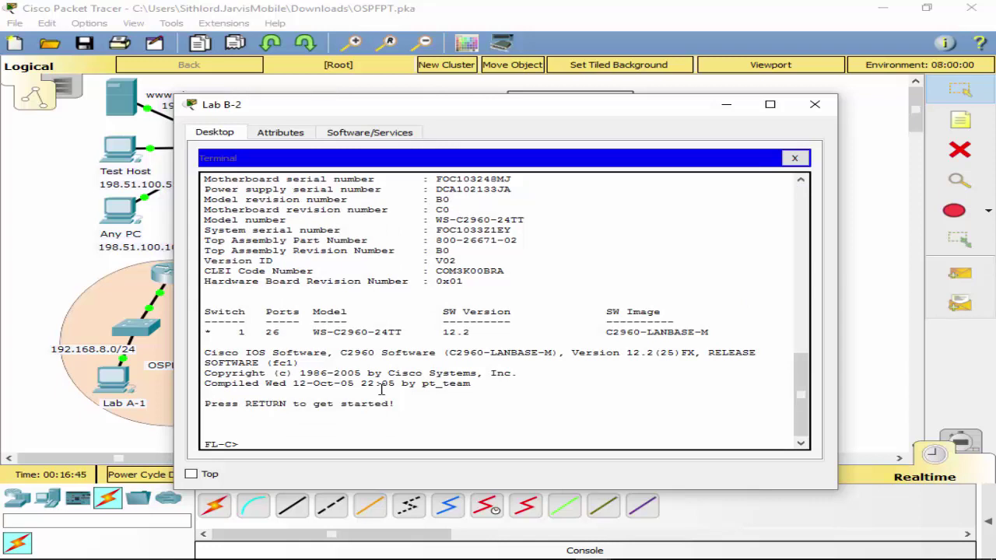
Enter privileged and global configuration mode on FL-C and select interface VLAN 25.
{"action": "type", "text": "ena"}
{"action": "key", "text": "Tab"}
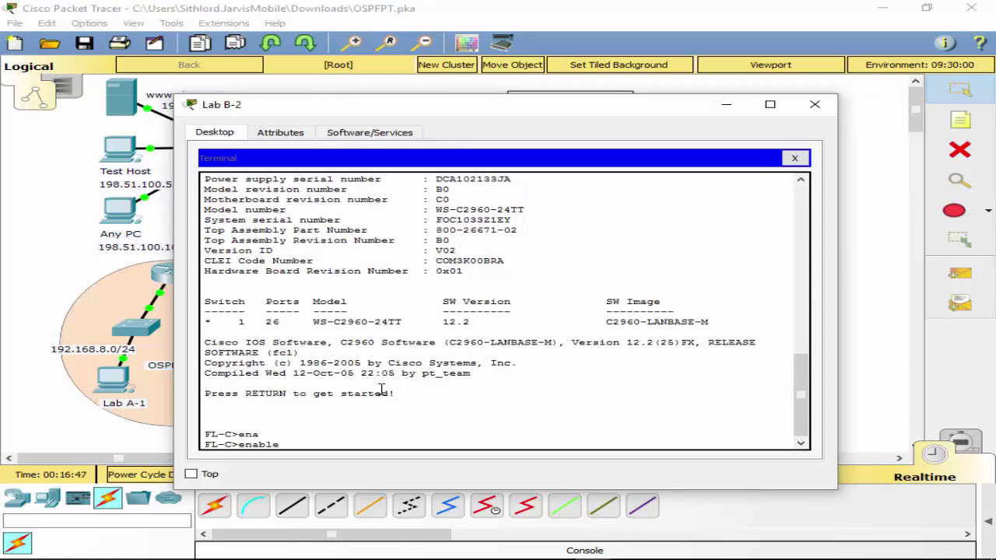
{"action": "key", "text": "Return"}
{"action": "type", "text": "conf t"}
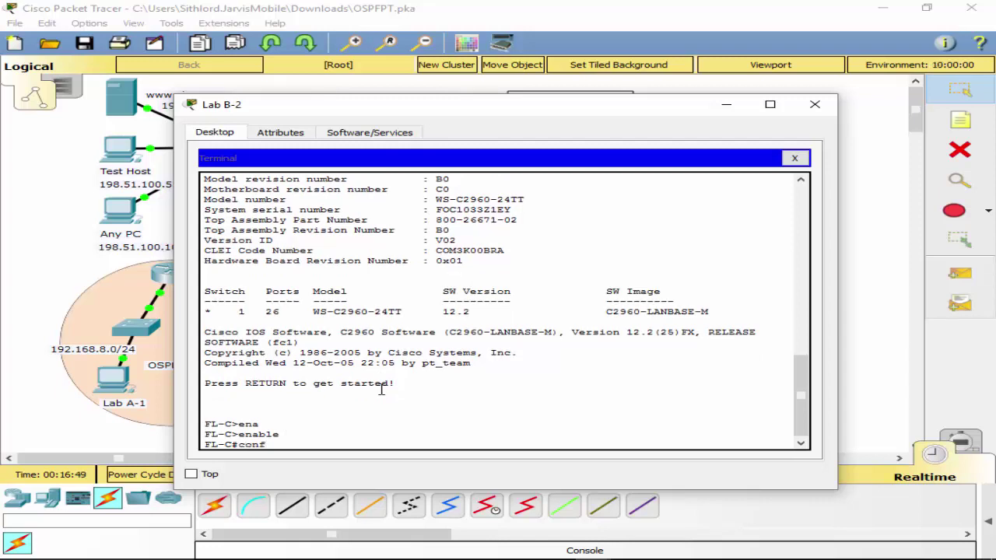
{"action": "key", "text": "Return"}
{"action": "type", "text": "int v"}
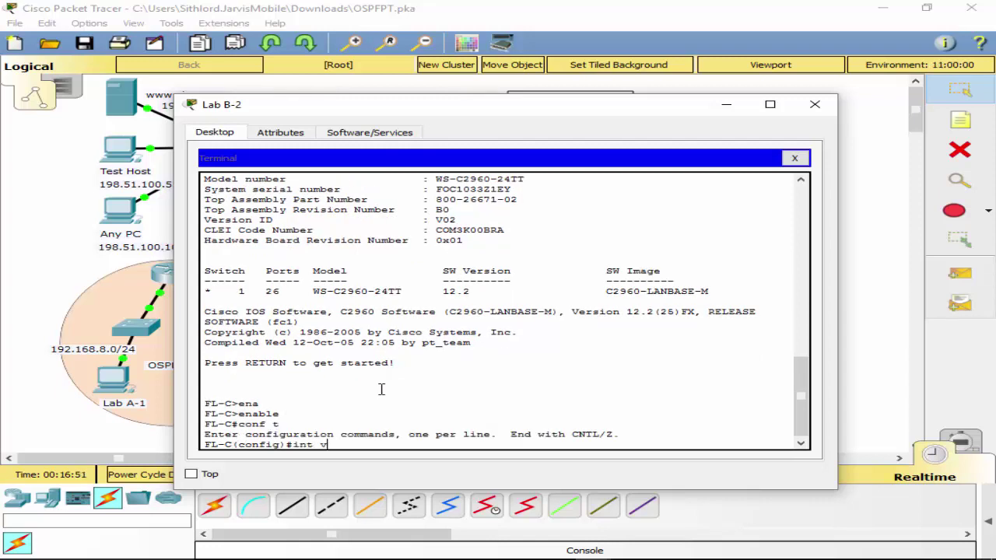
{"action": "type", "text": "lan 25"}
{"action": "key", "text": "Return"}
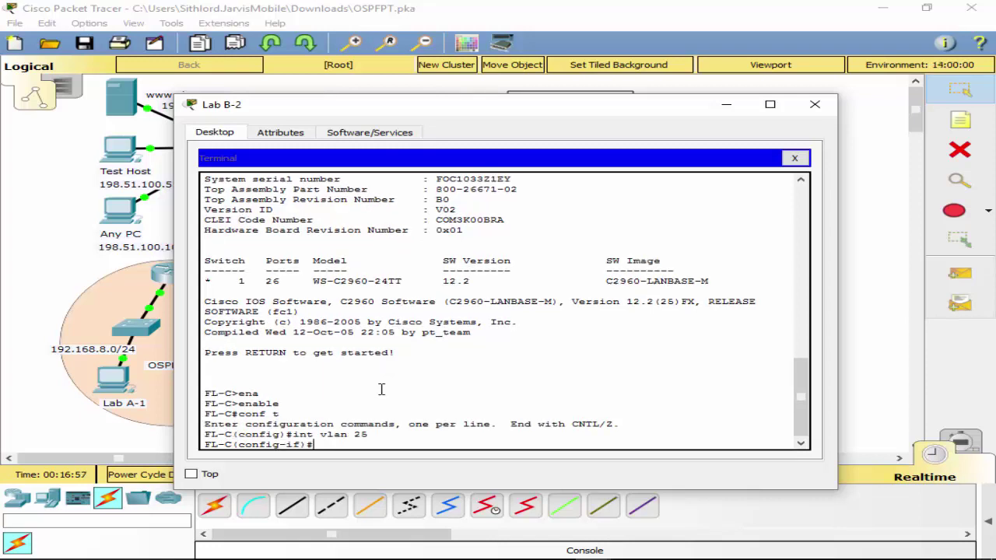
Assign interface VLAN 25 the address 10.10.25.252 255.255.255.0 and bring it up with no shut.
{"action": "type", "text": "if)#10.10.25.252 255.255.255.0"}
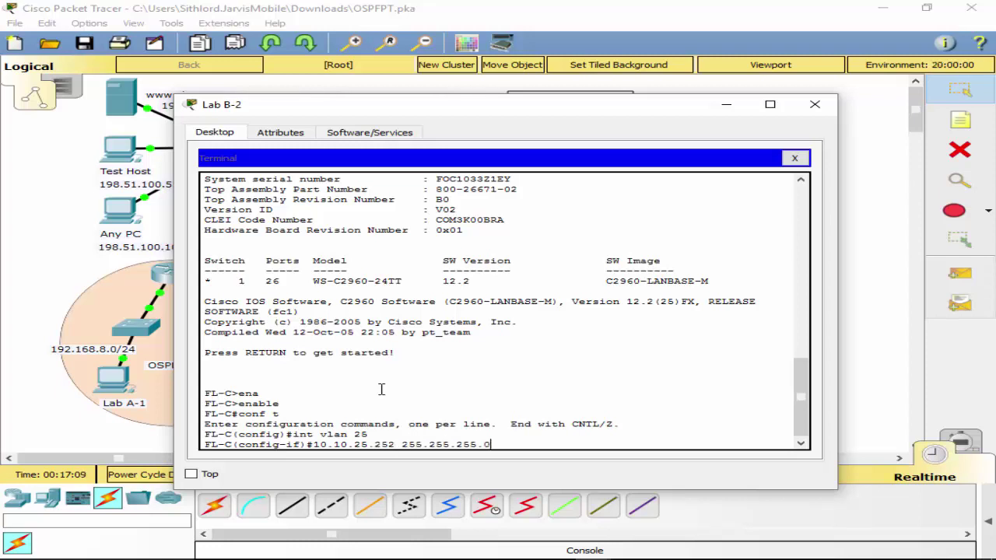
{"action": "key", "text": "Return"}
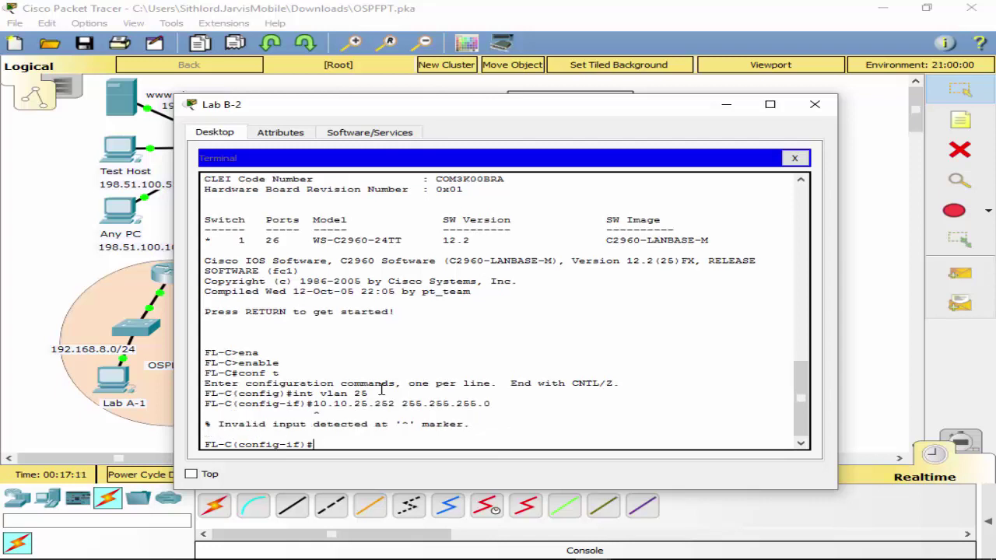
{"action": "key", "text": "Up"}
{"action": "key", "text": "Left"}
{"action": "key", "text": "Left"}
{"action": "key", "text": "Left"}
{"action": "key", "text": "Left"}
{"action": "key", "text": "Left"}
{"action": "key", "text": "Left"}
{"action": "key", "text": "Left"}
{"action": "key", "text": "Left"}
{"action": "key", "text": "Left"}
{"action": "key", "text": "Left"}
{"action": "key", "text": "Left"}
{"action": "key", "text": "Left"}
{"action": "key", "text": "Left"}
{"action": "key", "text": "Left"}
{"action": "key", "text": "Left"}
{"action": "key", "text": "Left"}
{"action": "key", "text": "Left"}
{"action": "key", "text": "Left"}
{"action": "key", "text": "Left"}
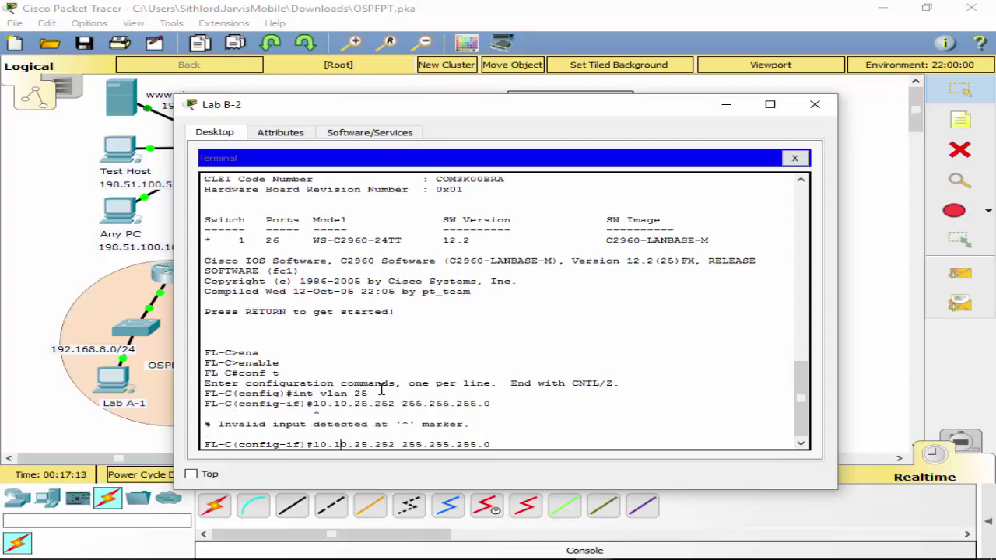
{"action": "type", "text": "ip a"}
{"action": "type", "text": "dd"}
{"action": "key", "text": "Return"}
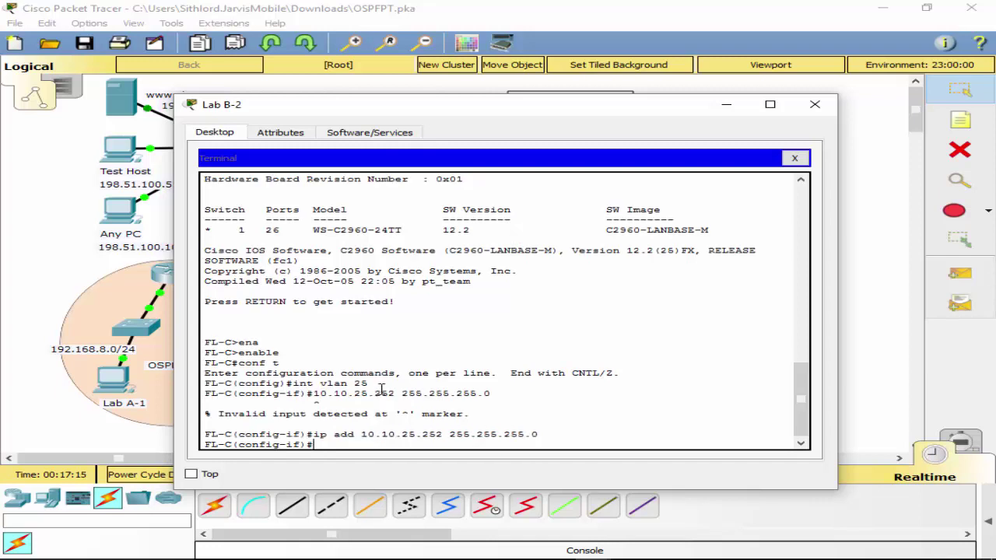
{"action": "type", "text": "no shut"}
{"action": "key", "text": "Return"}
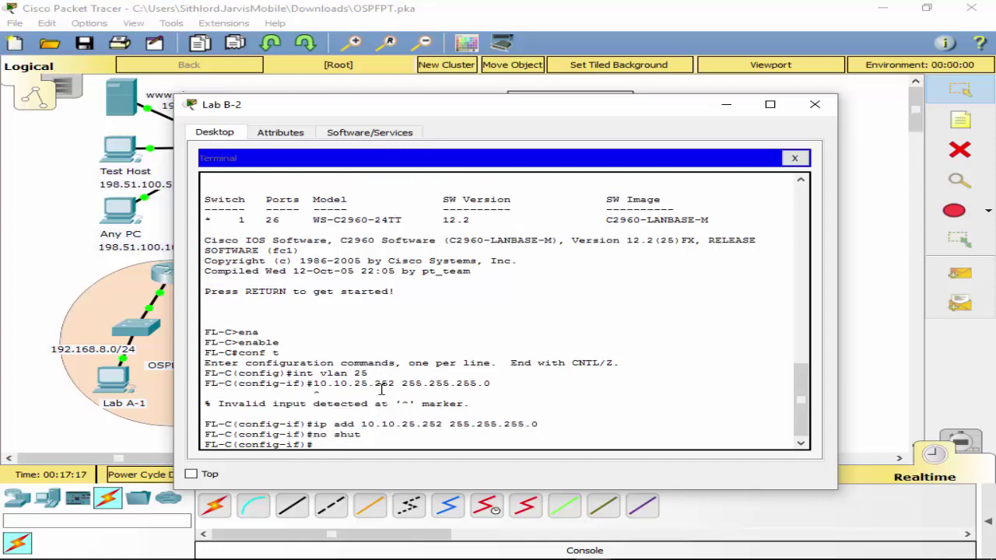
{"action": "type", "text": "exit"}
{"action": "key", "text": "Return"}
Set FL-C's default gateway to 10.10.25.1.
{"action": "type", "text": "de"}
{"action": "key", "text": "Tab"}
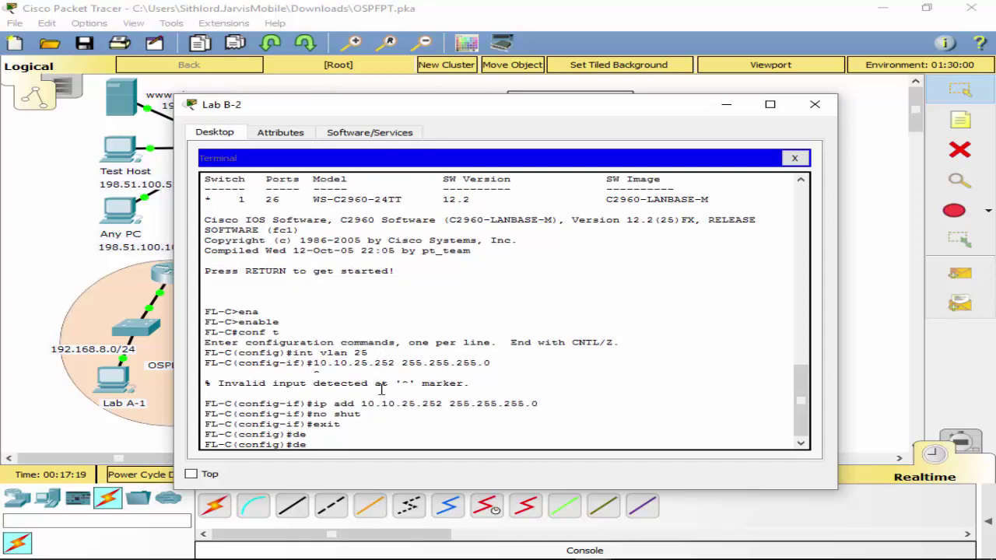
{"action": "type", "text": "f"}
{"action": "key", "text": "Tab"}
{"action": "type", "text": "au"}
{"action": "key", "text": "Tab"}
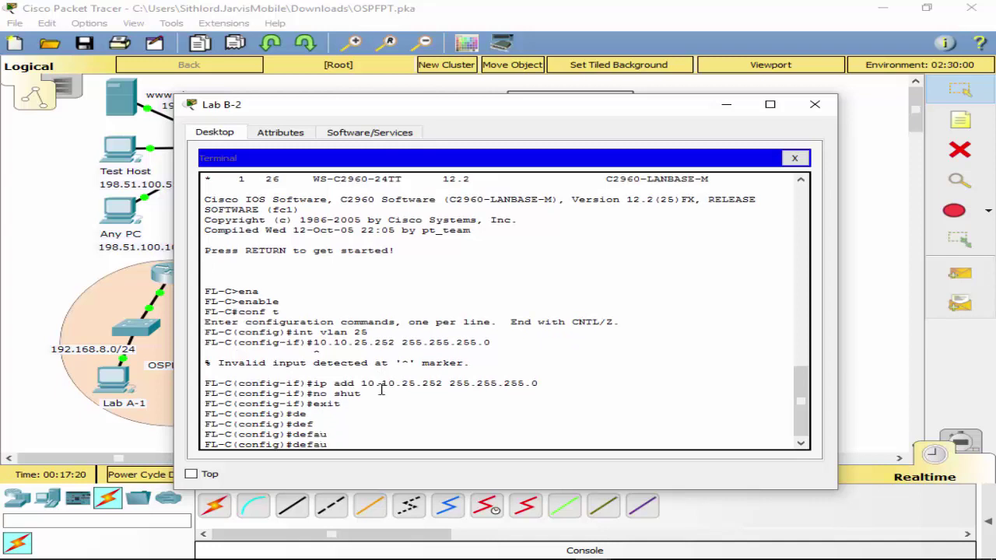
{"action": "type", "text": "lt"}
{"action": "key", "text": "BackSpace"}
{"action": "key", "text": "BackSpace"}
{"action": "key", "text": "BackSpace"}
{"action": "key", "text": "BackSpace"}
{"action": "key", "text": "BackSpace"}
{"action": "key", "text": "BackSpace"}
{"action": "type", "text": "ip d"}
{"action": "key", "text": "Tab"}
{"action": "type", "text": "e"}
{"action": "key", "text": "Tab"}
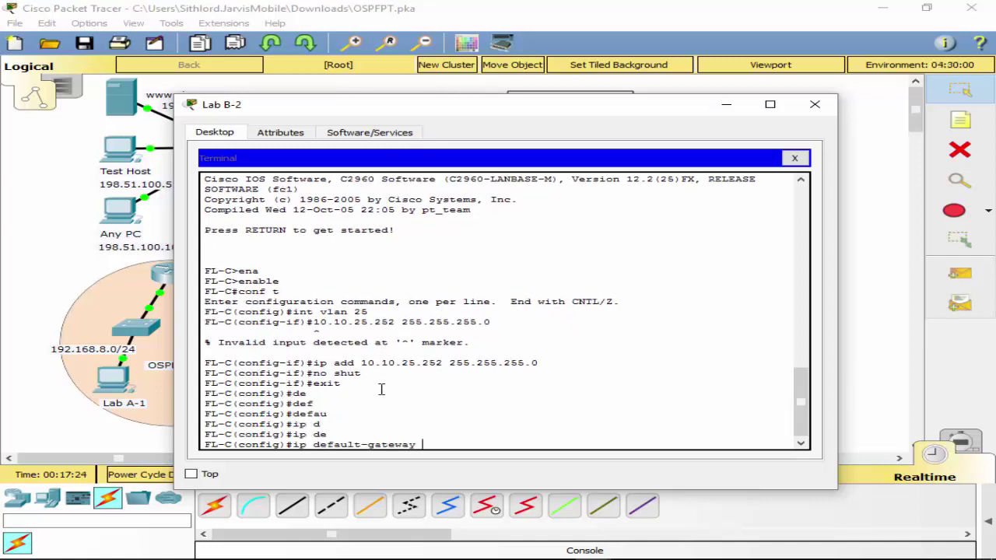
{"action": "type", "text": "10.10.25.1"}
{"action": "key", "text": "Return"}
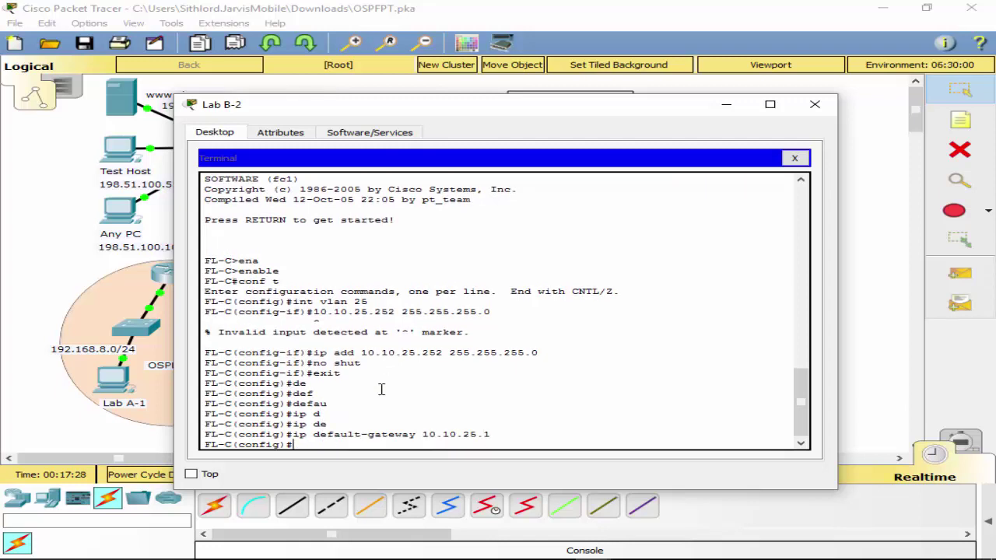
Save FL-C's running configuration with wr and close the terminal.
{"action": "type", "text": "exit"}
{"action": "key", "text": "Return"}
{"action": "type", "text": "wr"}
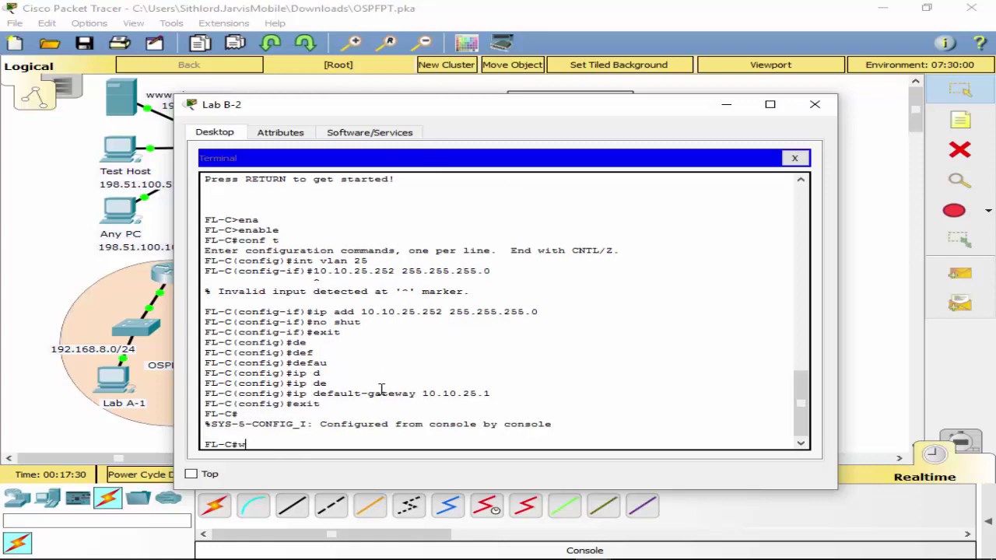
{"action": "key", "text": "Return"}
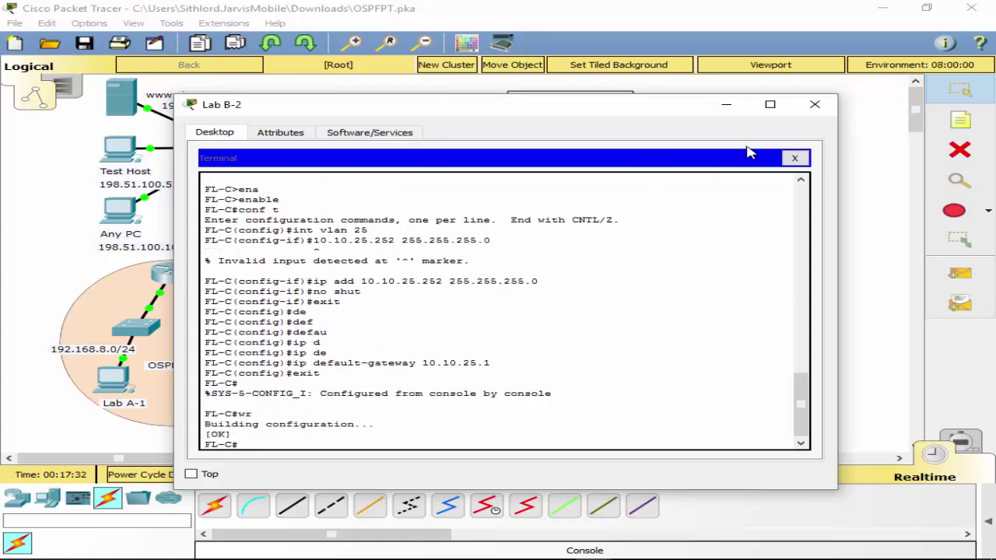
{"action": "left_click", "coordinate": [790, 161]}
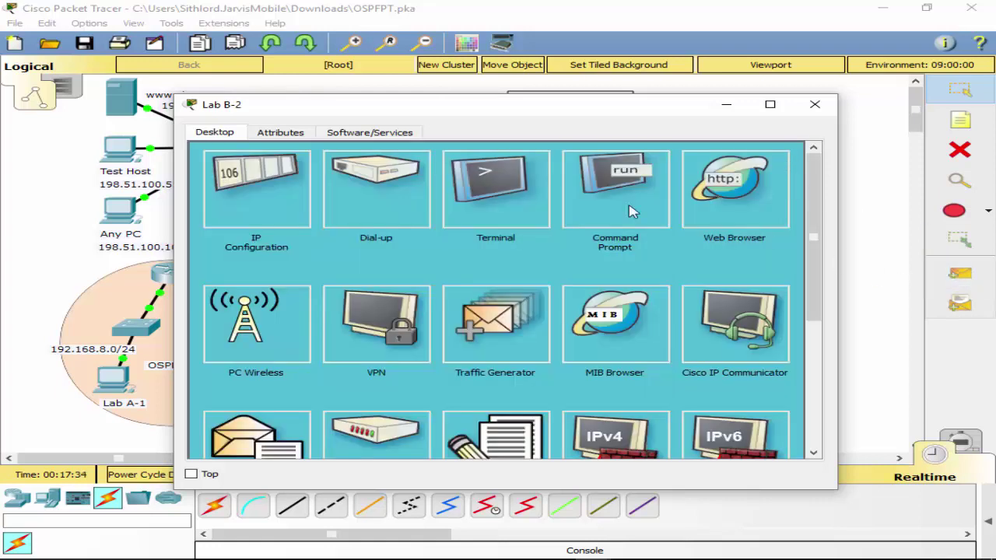
Close Lab B-2 and bring up Lab A-1's IP Configuration.
{"action": "left_click", "coordinate": [815, 105]}
{"action": "scroll", "coordinate": [140, 296], "scroll_direction": "down", "scroll_amount": 3}
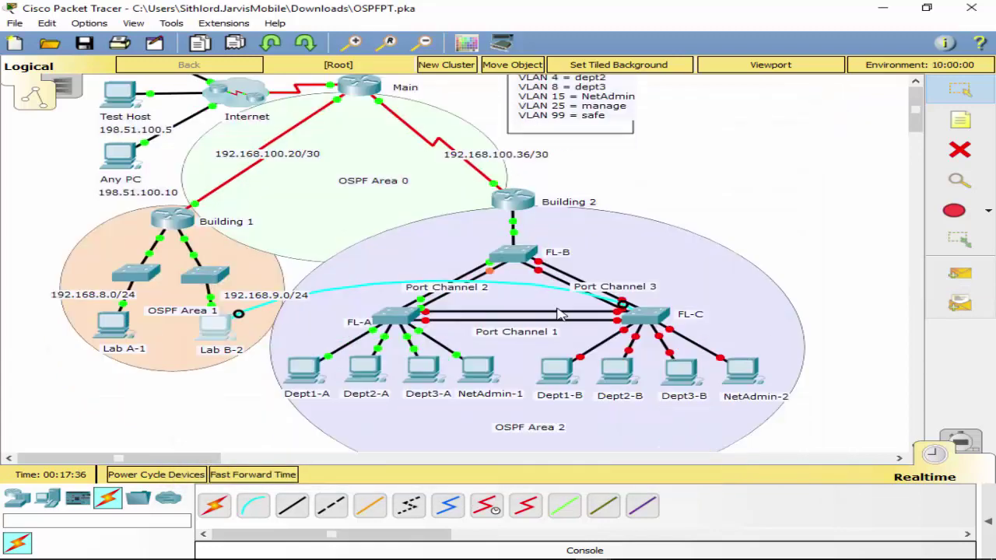
{"action": "mouse_move", "coordinate": [107, 283]}
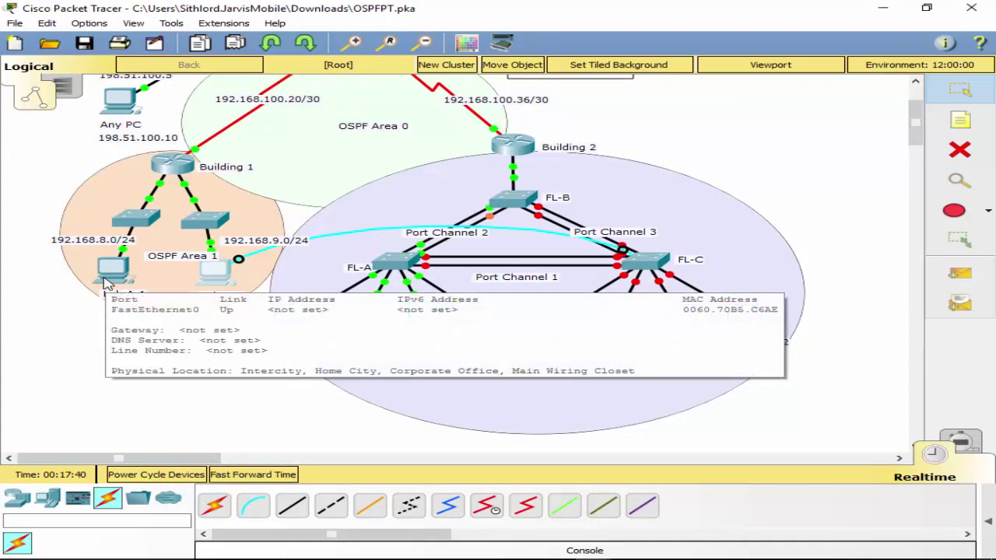
{"action": "left_click", "coordinate": [105, 280]}
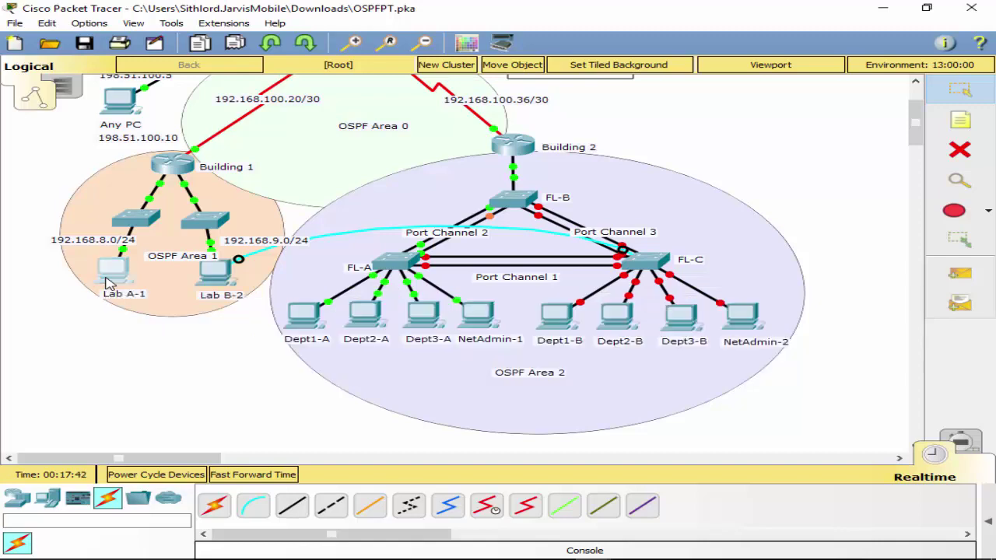
{"action": "left_click", "coordinate": [282, 215]}
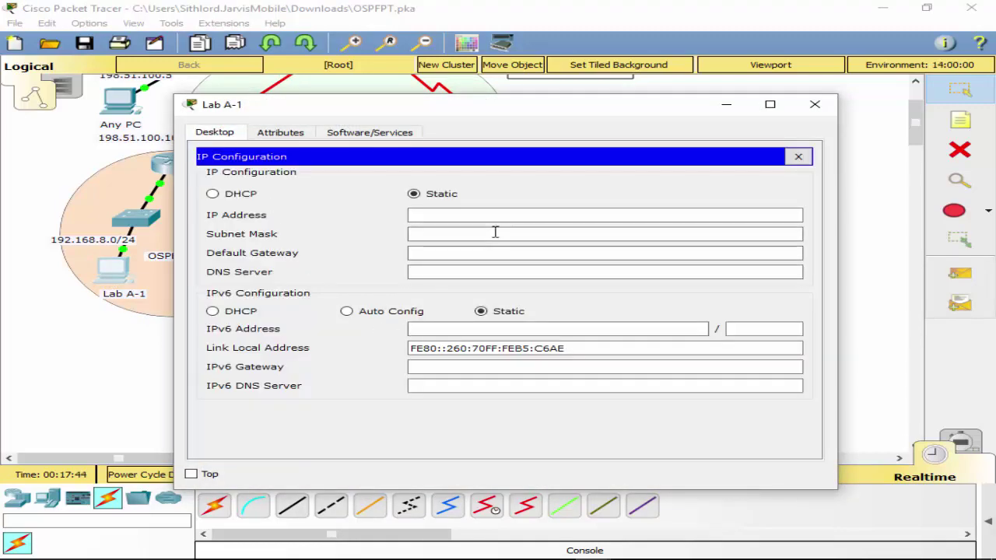
Enter IP 192.168.8.2, mask 255.255.255.0 and gateway 192.168.8.1 on Lab A-1, then close its windows.
{"action": "left_click", "coordinate": [469, 221]}
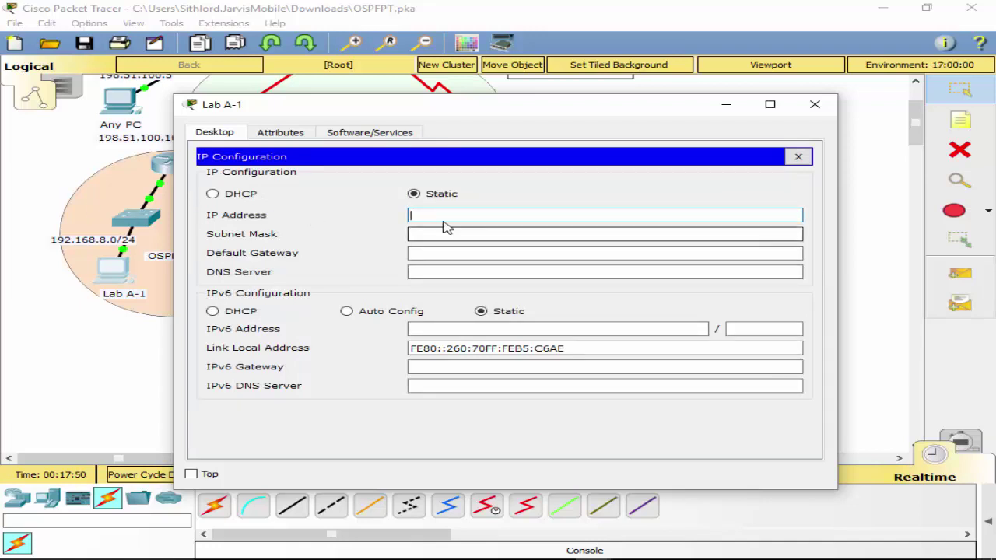
{"action": "type", "text": "19"}
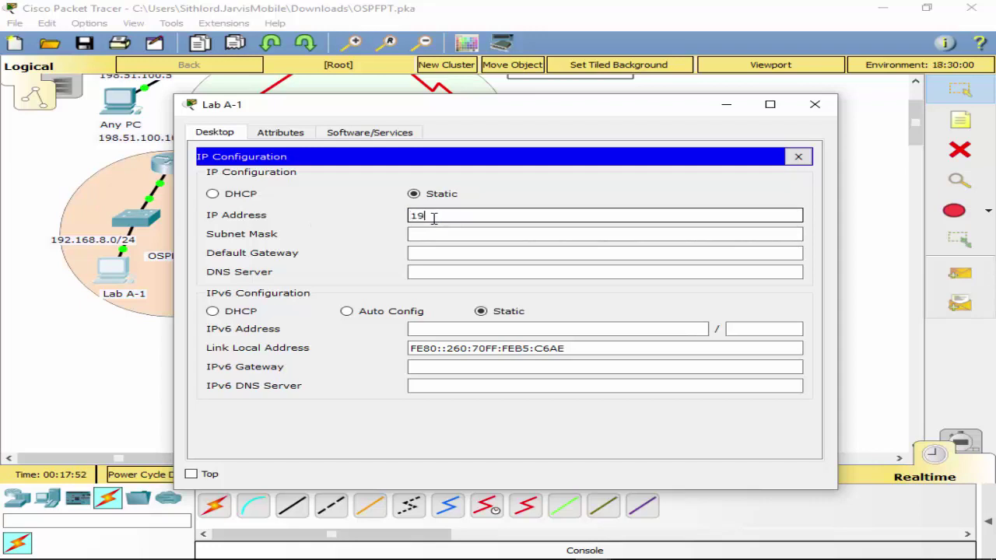
{"action": "type", "text": "2.1"}
{"action": "type", "text": "68.8.2"}
{"action": "left_click", "coordinate": [428, 234]}
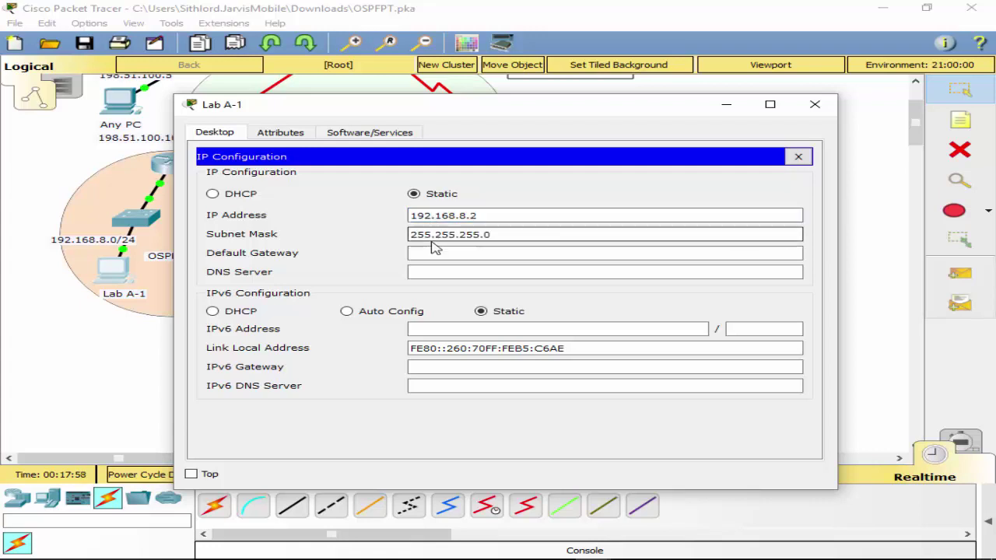
{"action": "left_click", "coordinate": [435, 254]}
{"action": "type", "text": "192."}
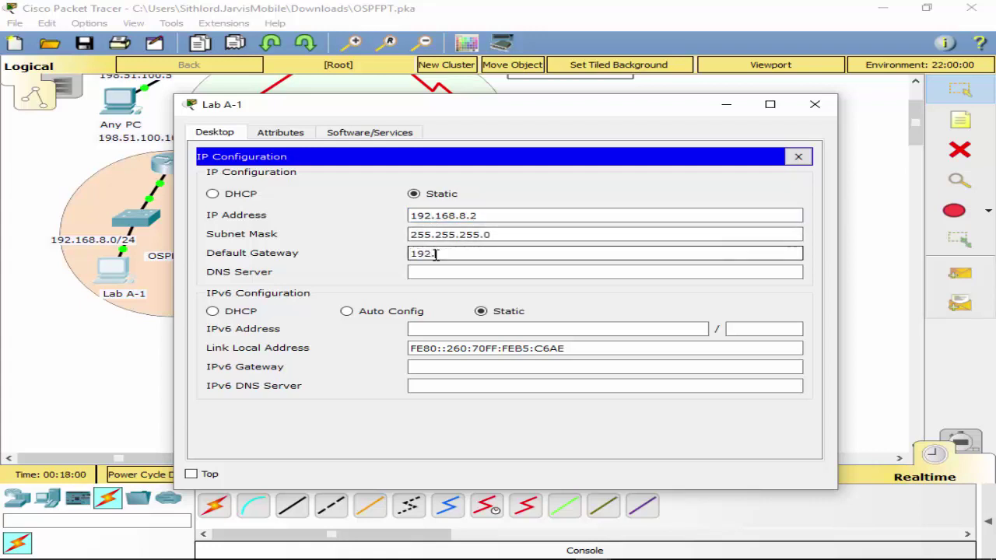
{"action": "type", "text": "168.8."}
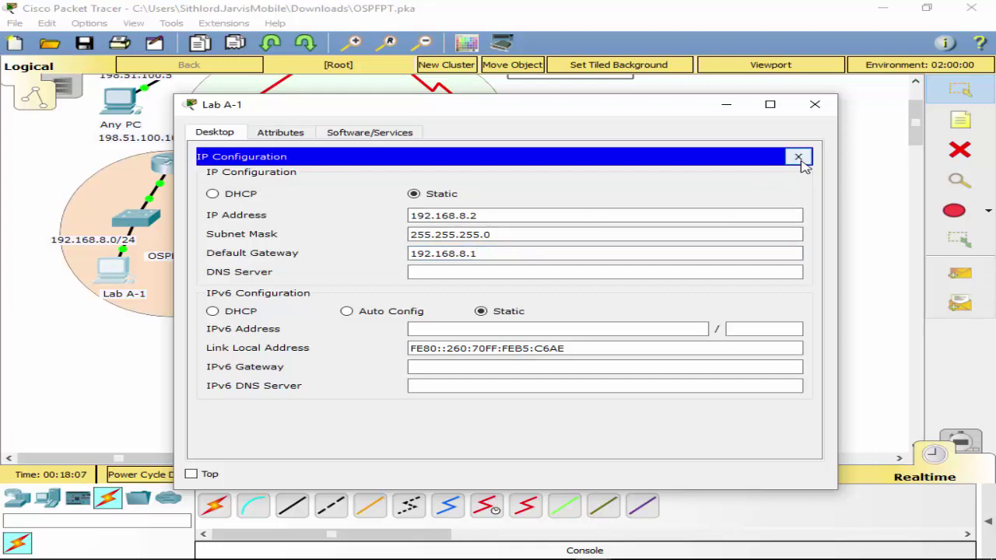
{"action": "left_click", "coordinate": [798, 157]}
{"action": "left_click", "coordinate": [817, 113]}
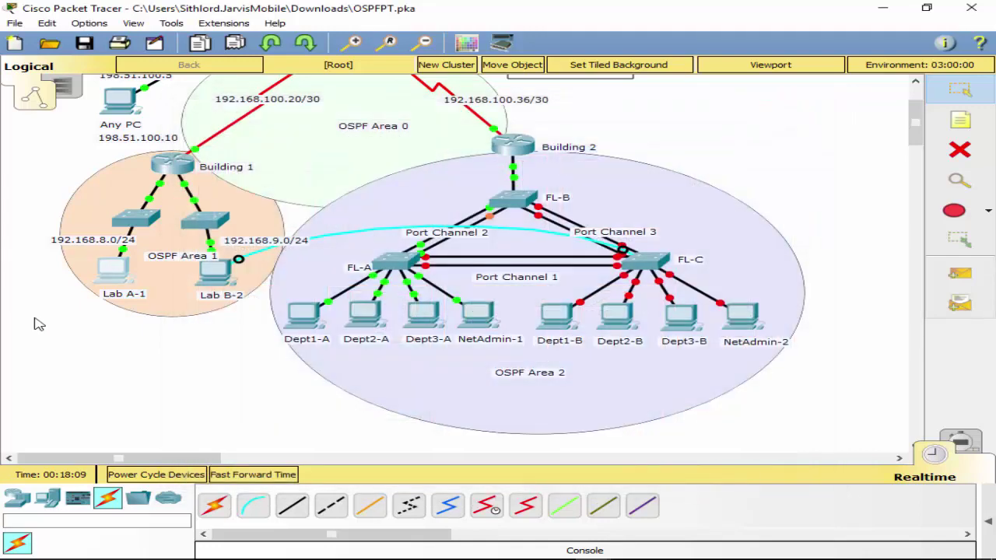
Enter IP 192.168.9.2, mask 255.255.255.0 and gateway 192.168.9.1 in Lab B-2's IP Configuration, then close it.
{"action": "left_click", "coordinate": [225, 280]}
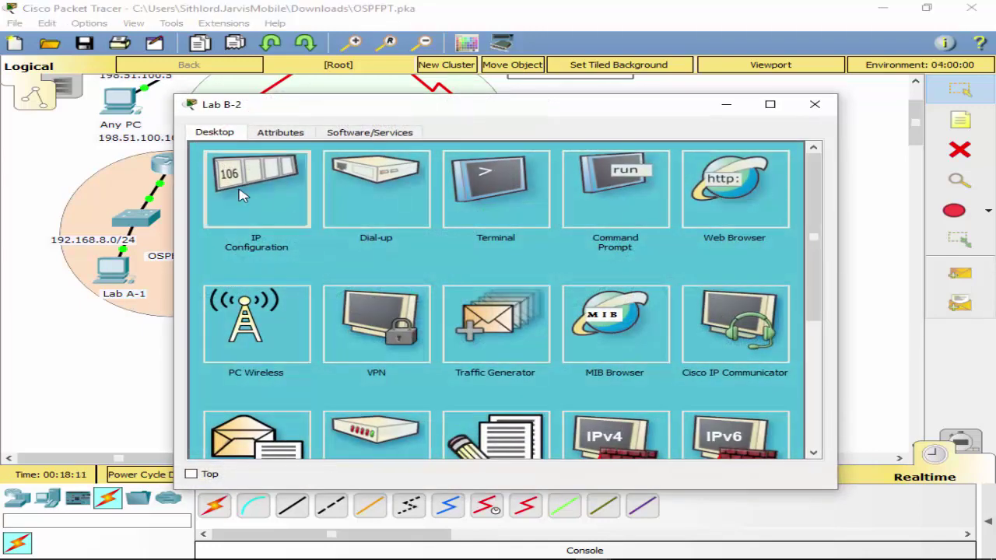
{"action": "left_click", "coordinate": [251, 196]}
{"action": "left_click", "coordinate": [476, 218]}
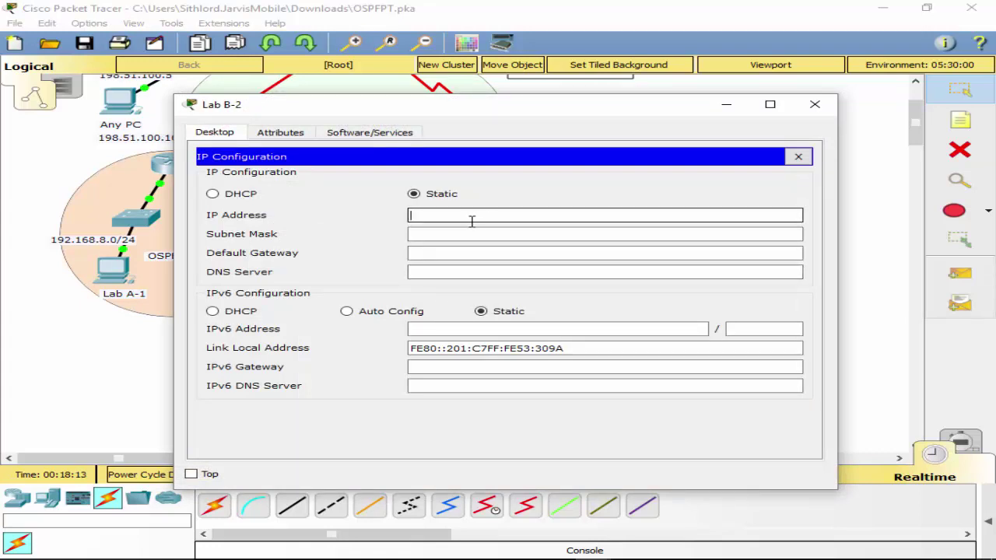
{"action": "type", "text": "192.168.9.2"}
{"action": "left_click", "coordinate": [470, 233]}
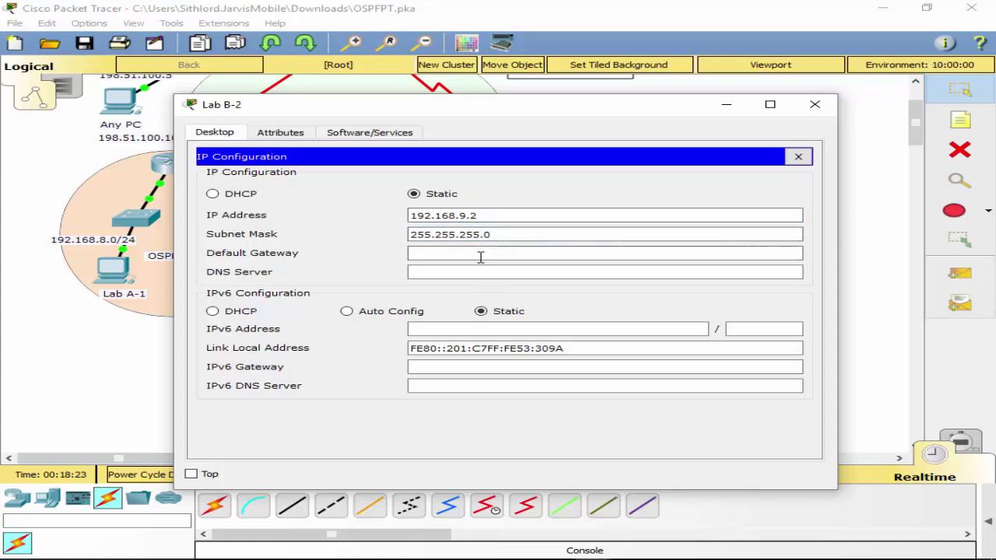
{"action": "left_click", "coordinate": [504, 258]}
{"action": "type", "text": "192."}
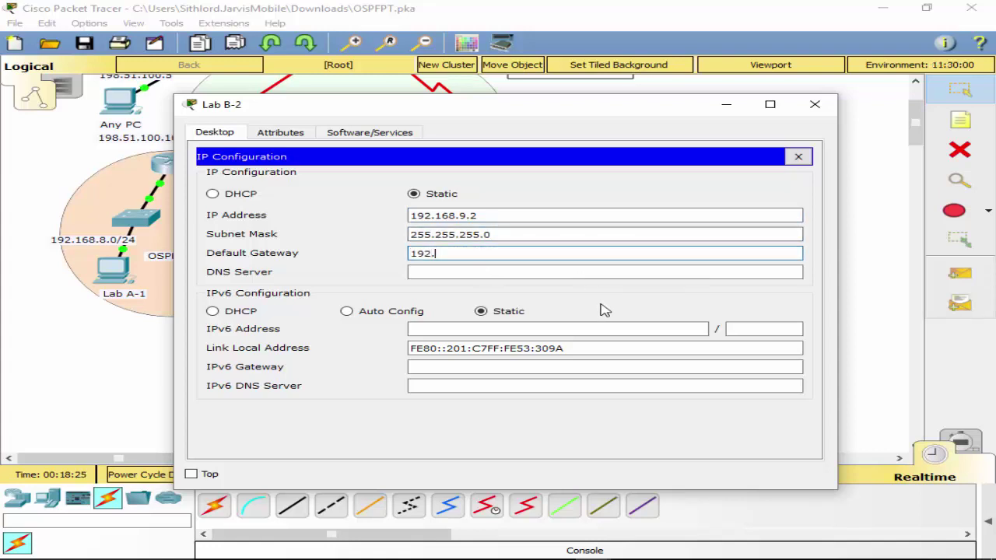
{"action": "type", "text": "168.9.1"}
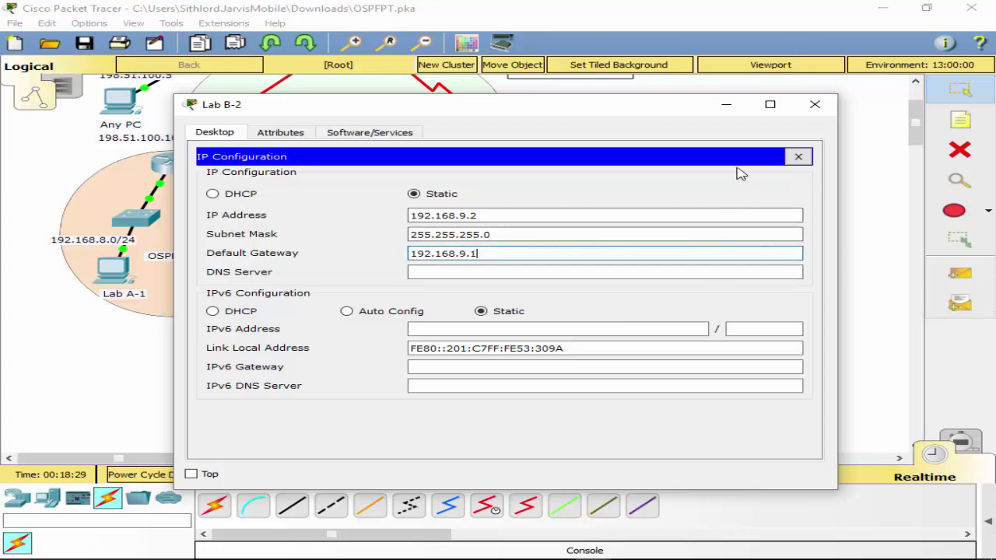
{"action": "left_click", "coordinate": [798, 156]}
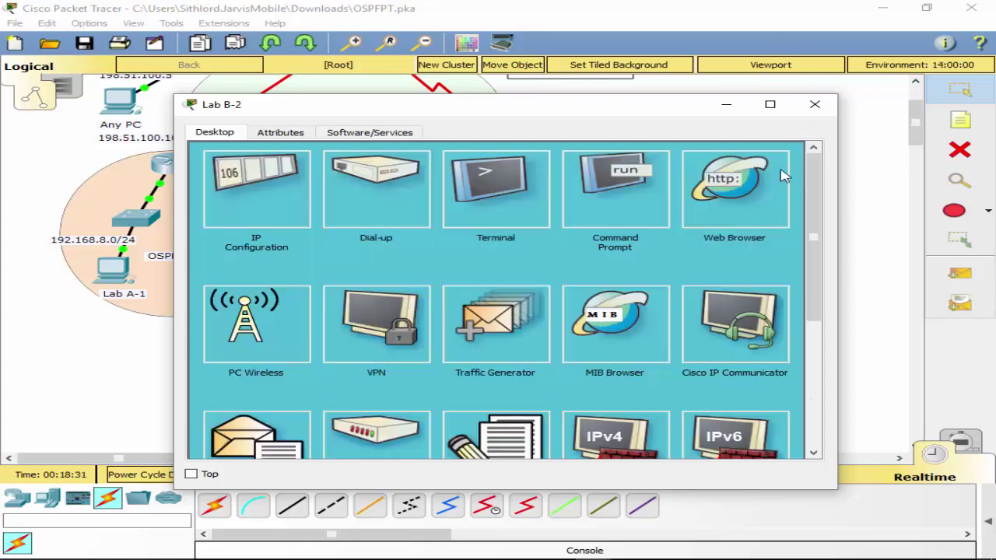
{"action": "left_click", "coordinate": [814, 104]}
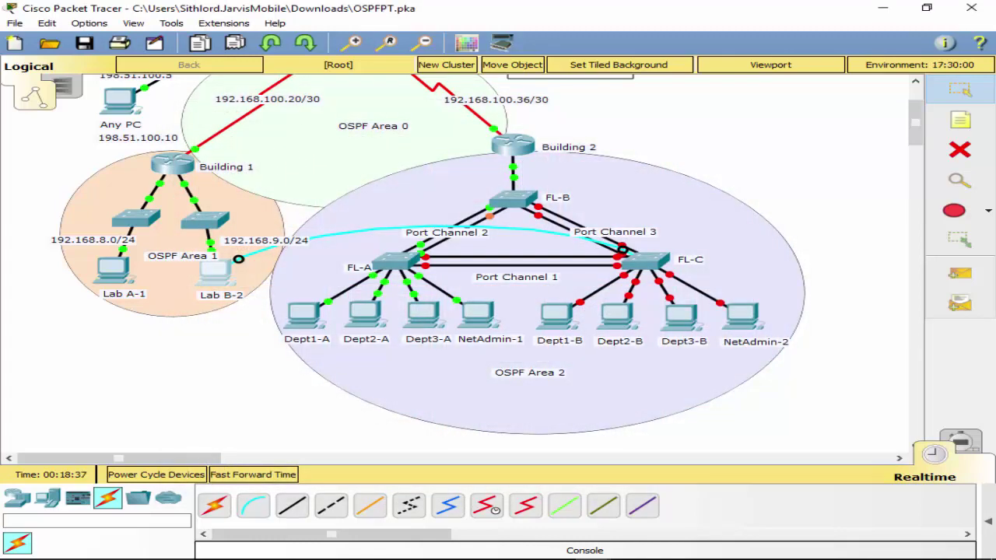
Bring up NetAdmin-1's IP Configuration and enter the IP address 10.10.15.2.
{"action": "left_click", "coordinate": [476, 329]}
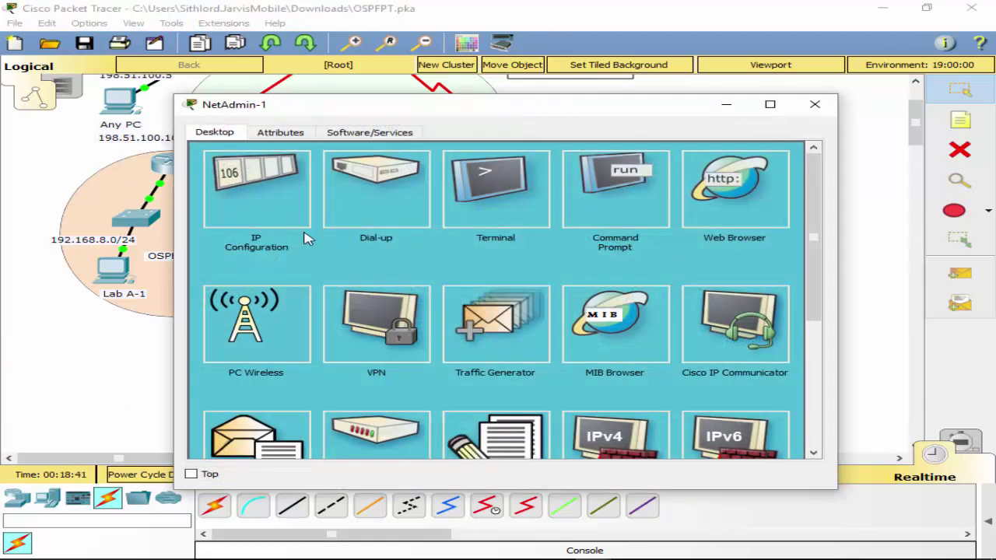
{"action": "left_click", "coordinate": [269, 217]}
{"action": "left_click", "coordinate": [489, 218]}
{"action": "type", "text": "1"}
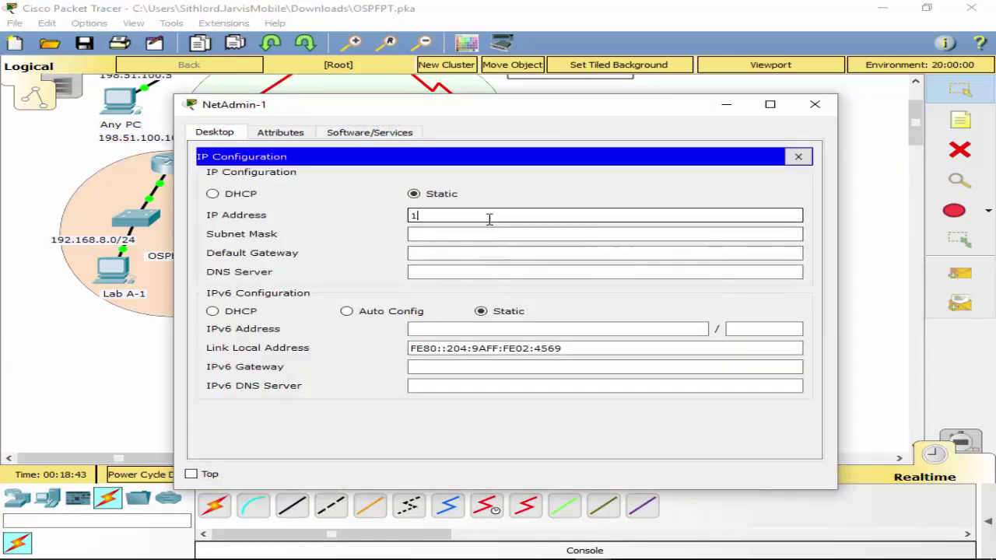
{"action": "type", "text": "0.10.15.2"}
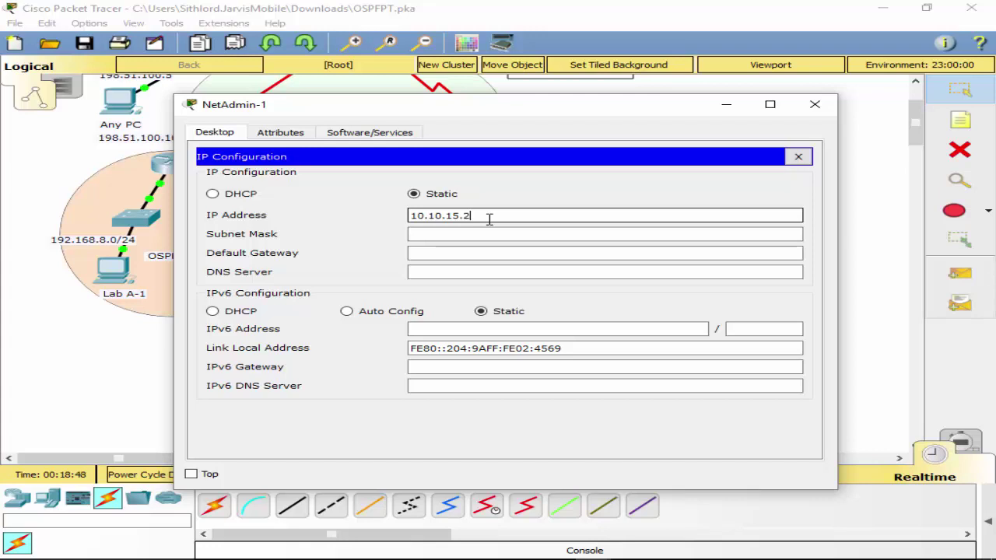
Correct NetAdmin-1's mask to 255.255.255.0, enter gateway 10.10.15.1, and close the panel.
{"action": "left_click", "coordinate": [485, 235]}
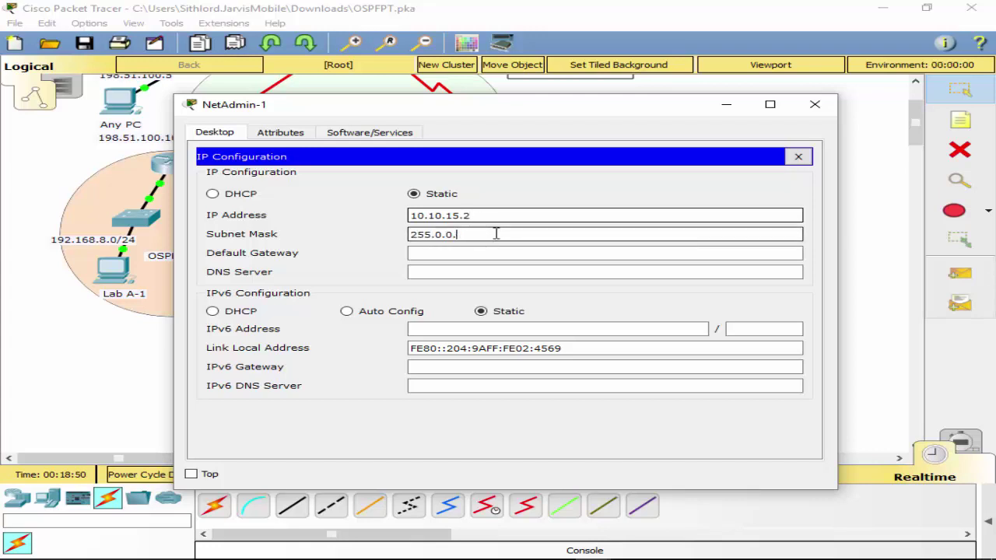
{"action": "key", "text": "BackSpace"}
{"action": "key", "text": "BackSpace"}
{"action": "key", "text": "BackSpace"}
{"action": "key", "text": "BackSpace"}
{"action": "type", "text": "255.255"}
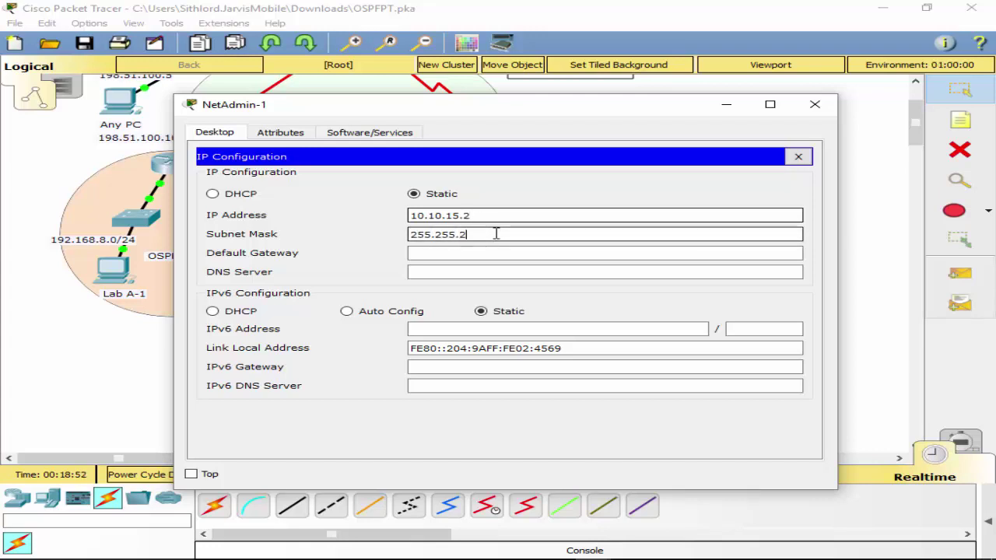
{"action": "type", "text": ".0"}
{"action": "left_click", "coordinate": [687, 252]}
{"action": "left_click", "coordinate": [670, 270]}
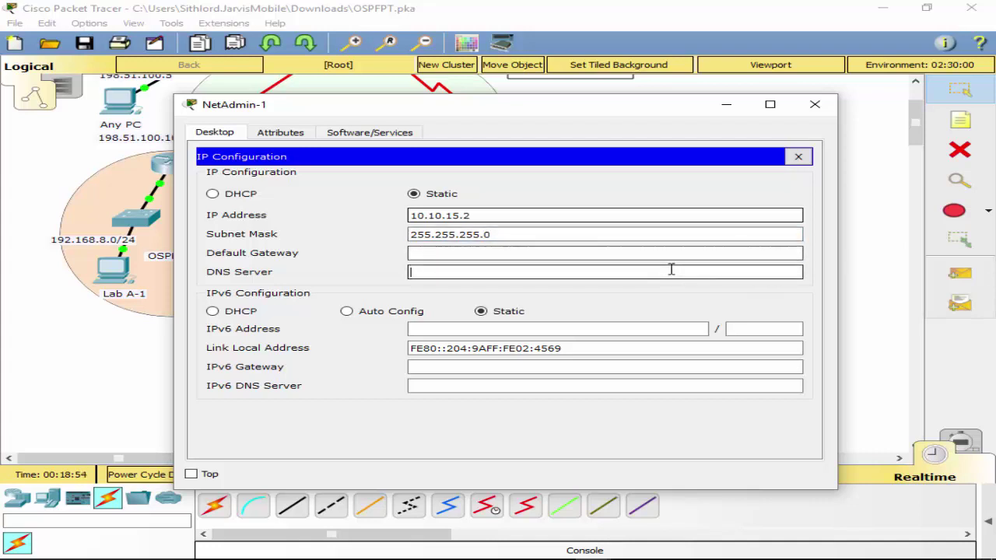
{"action": "left_click", "coordinate": [671, 252]}
{"action": "type", "text": "10"}
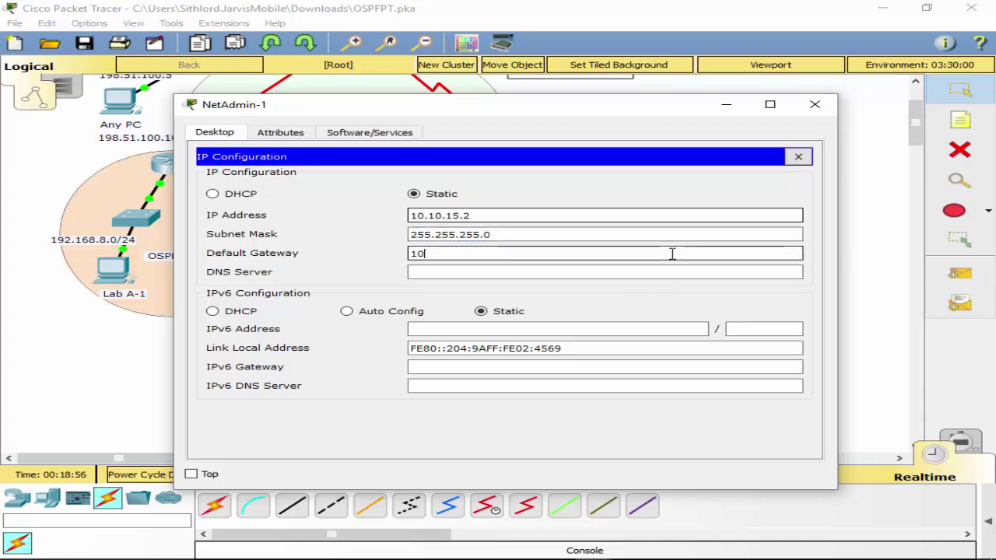
{"action": "type", "text": ".10.15.1"}
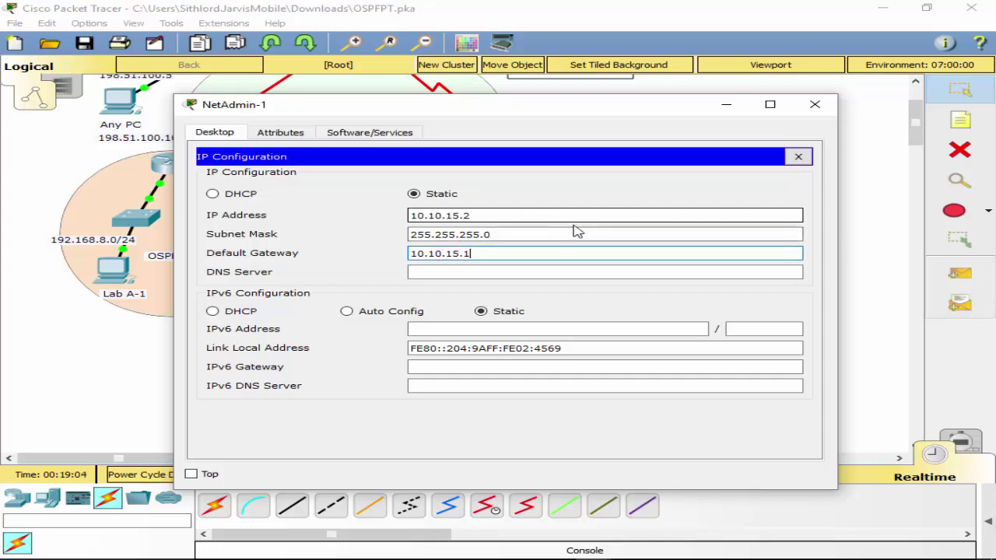
{"action": "left_click", "coordinate": [798, 157]}
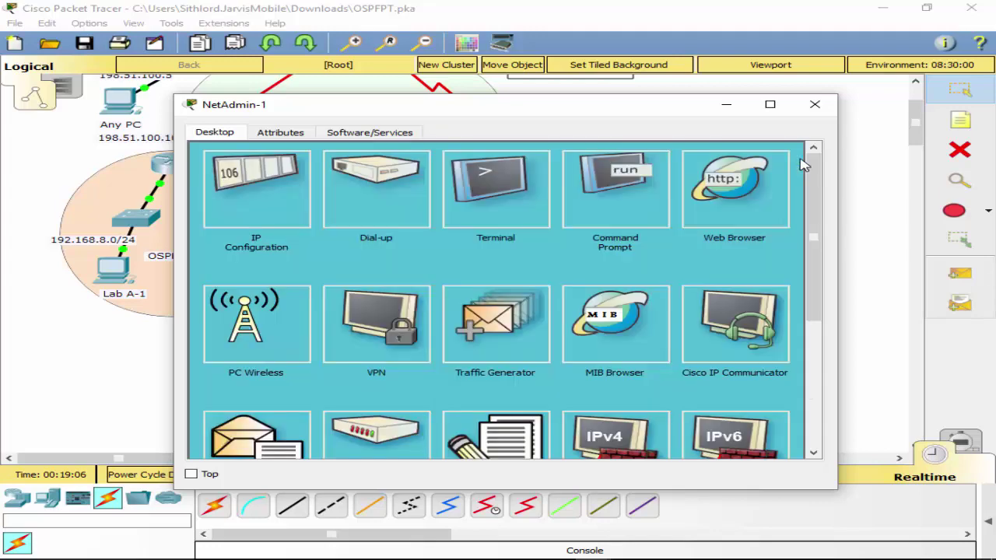
Switch to NetAdmin-2 and enter IP 10.10.15.3, mask 255.255.255.0, gateway 10.10.15.1, then close it.
{"action": "left_click", "coordinate": [815, 105]}
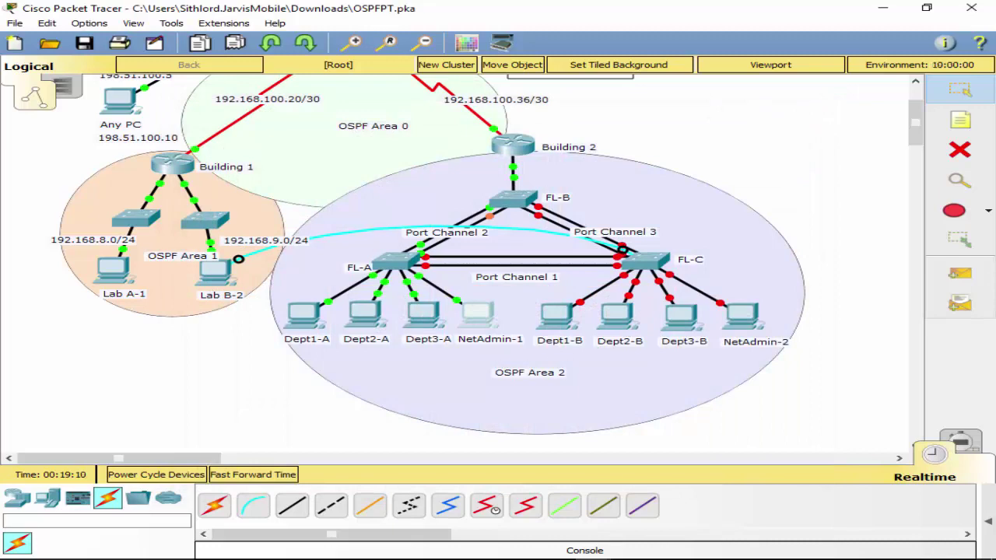
{"action": "left_click", "coordinate": [746, 330]}
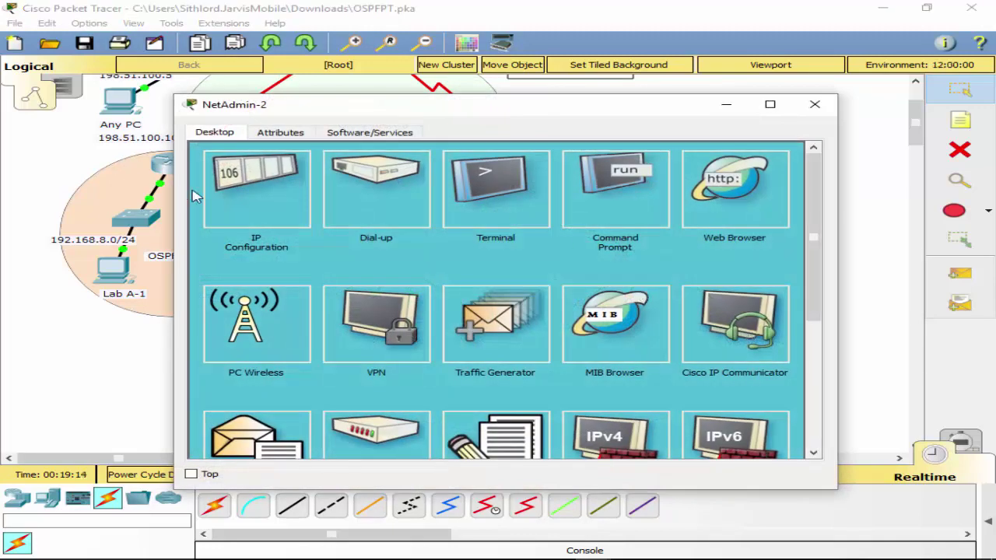
{"action": "left_click", "coordinate": [255, 193]}
{"action": "left_click", "coordinate": [525, 218]}
{"action": "type", "text": "1"}
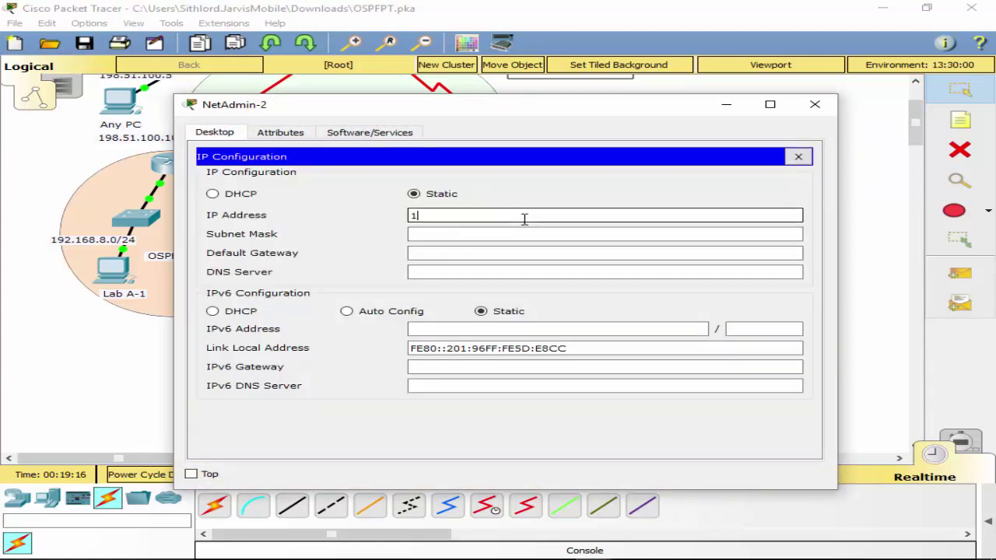
{"action": "type", "text": "0.10.15.3"}
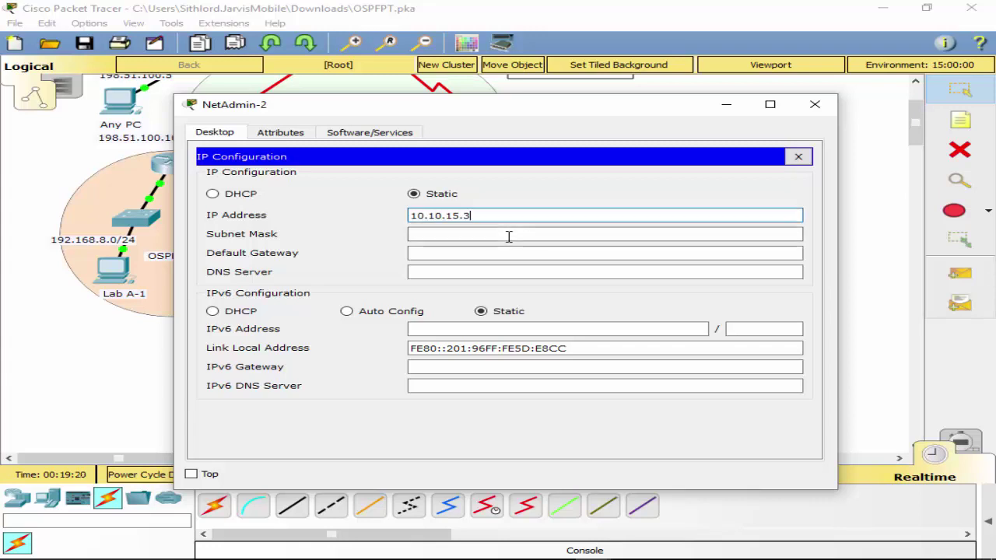
{"action": "left_click", "coordinate": [509, 236]}
{"action": "key", "text": "BackSpace"}
{"action": "key", "text": "BackSpace"}
{"action": "key", "text": "BackSpace"}
{"action": "key", "text": "BackSpace"}
{"action": "key", "text": "BackSpace"}
{"action": "type", "text": "255.255.255.0"}
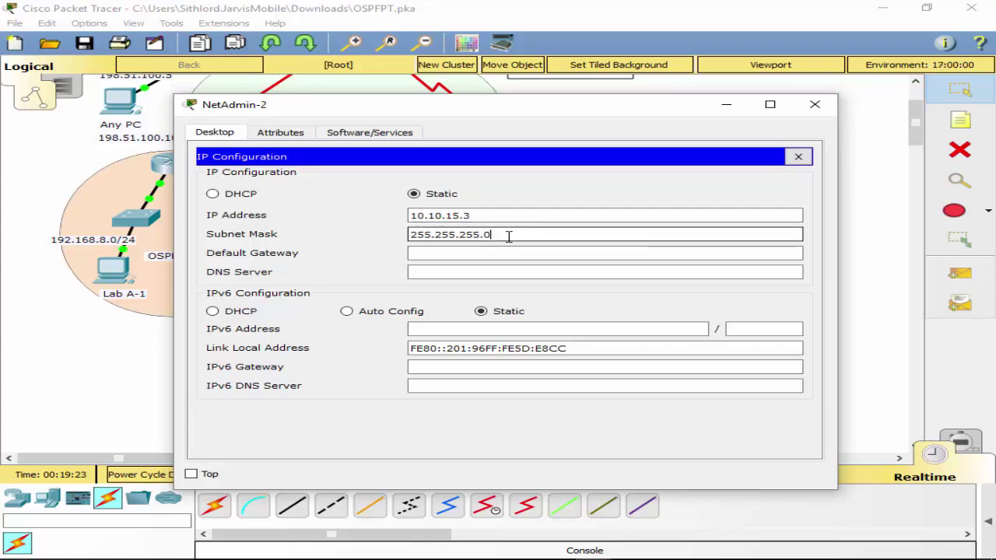
{"action": "key", "text": "Tab"}
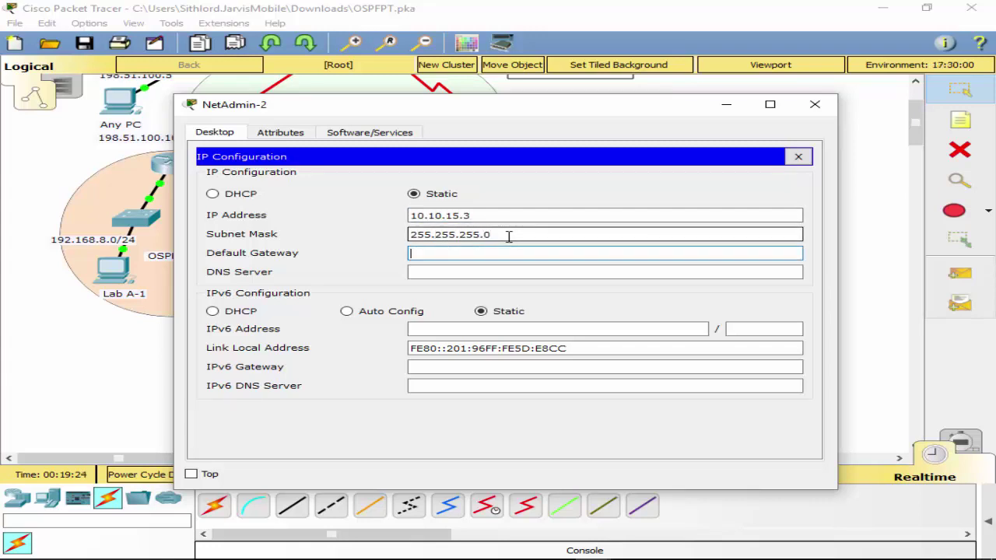
{"action": "type", "text": "10.10.1"}
{"action": "type", "text": "5.1"}
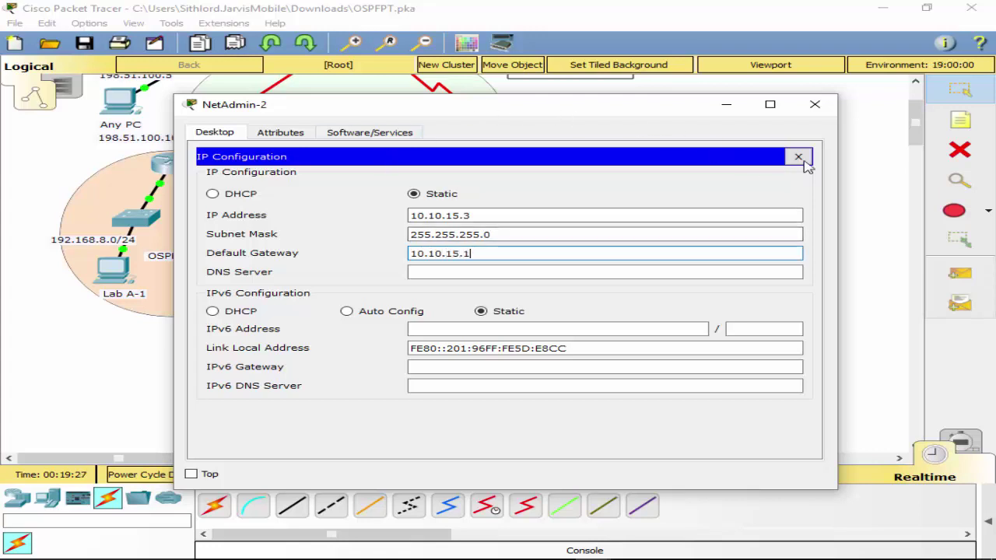
{"action": "left_click", "coordinate": [798, 157]}
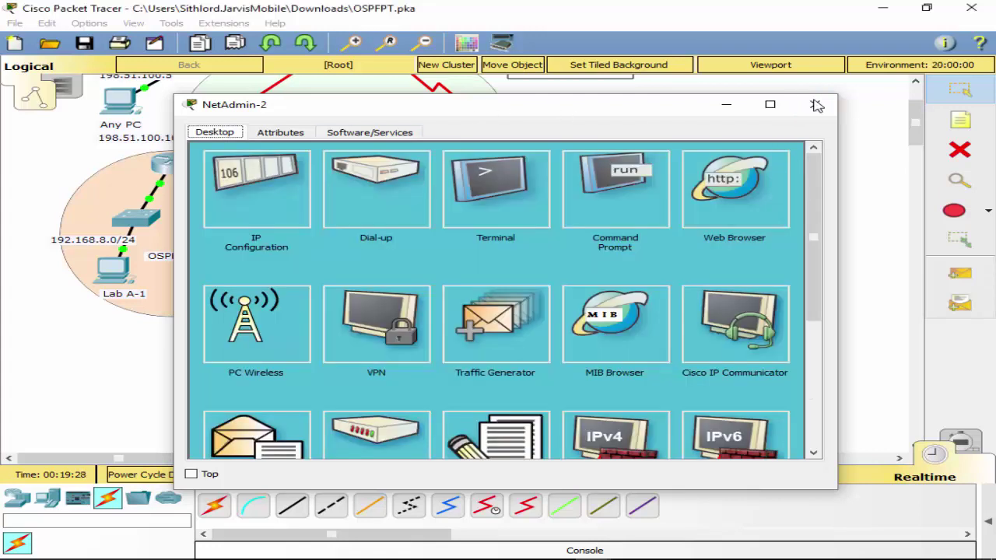
{"action": "left_click", "coordinate": [814, 105]}
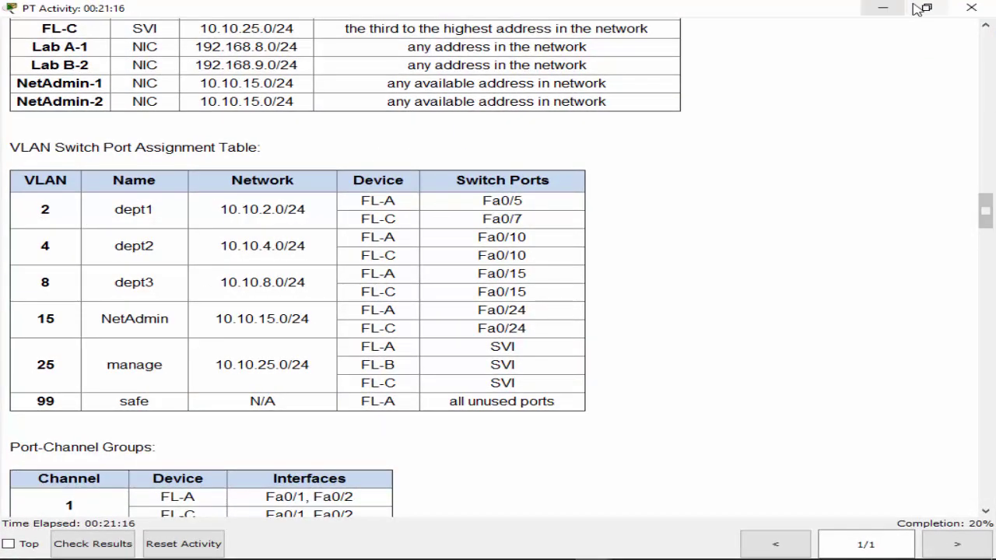
{"action": "left_click", "coordinate": [920, 9]}
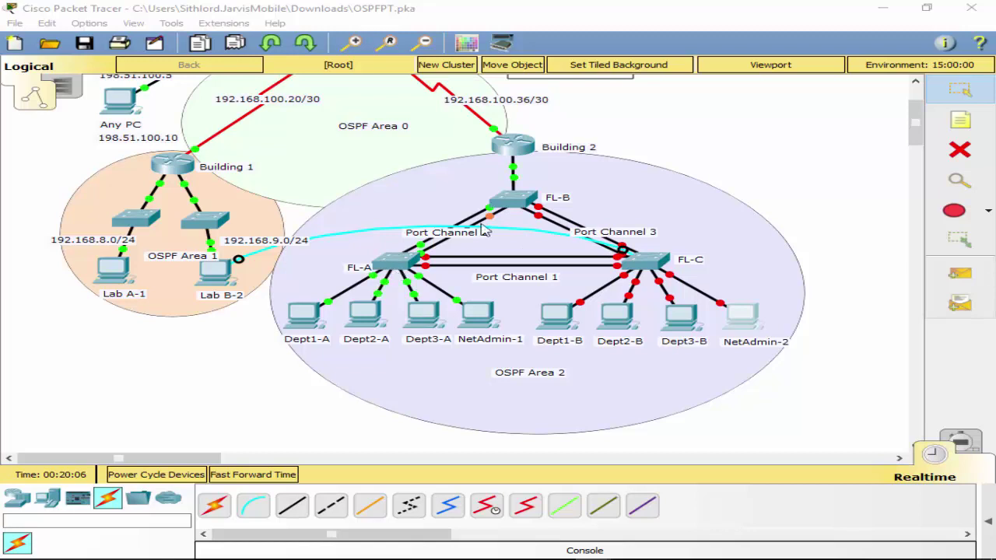
Move the console cable to FL-A's Console port and open Lab B-2's terminal to FL-A.
{"action": "left_click", "coordinate": [391, 263]}
{"action": "left_click", "coordinate": [436, 11]}
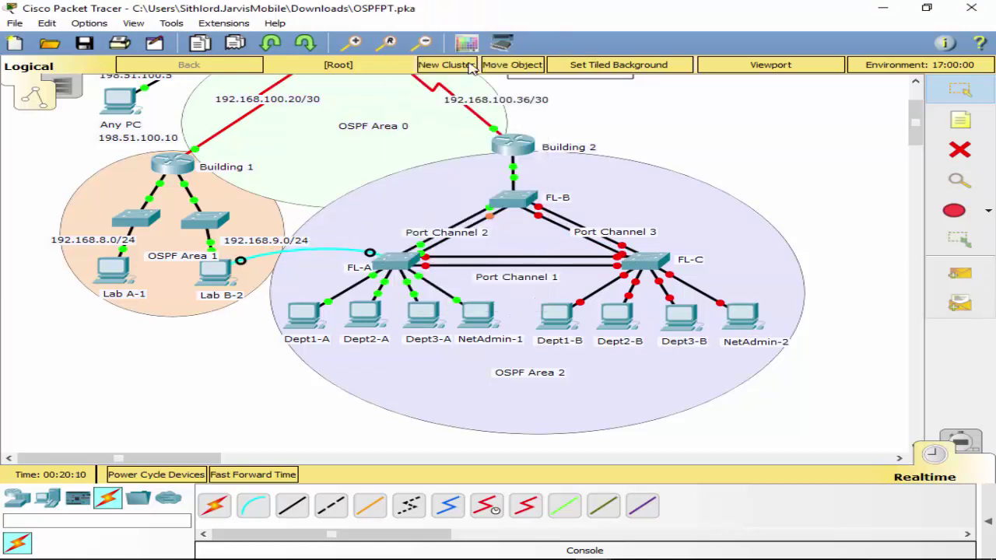
{"action": "left_click", "coordinate": [389, 262]}
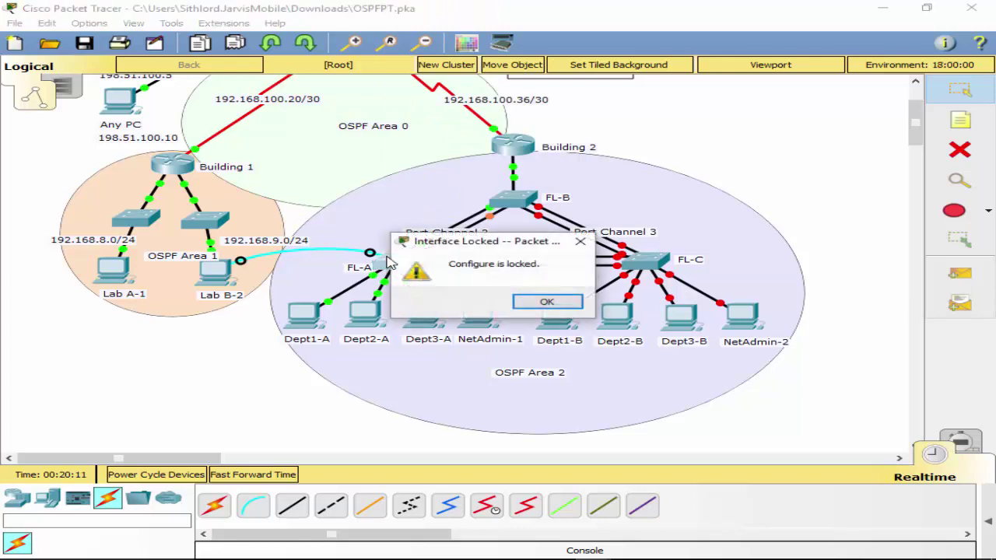
{"action": "left_click", "coordinate": [547, 301]}
{"action": "left_click", "coordinate": [212, 273]}
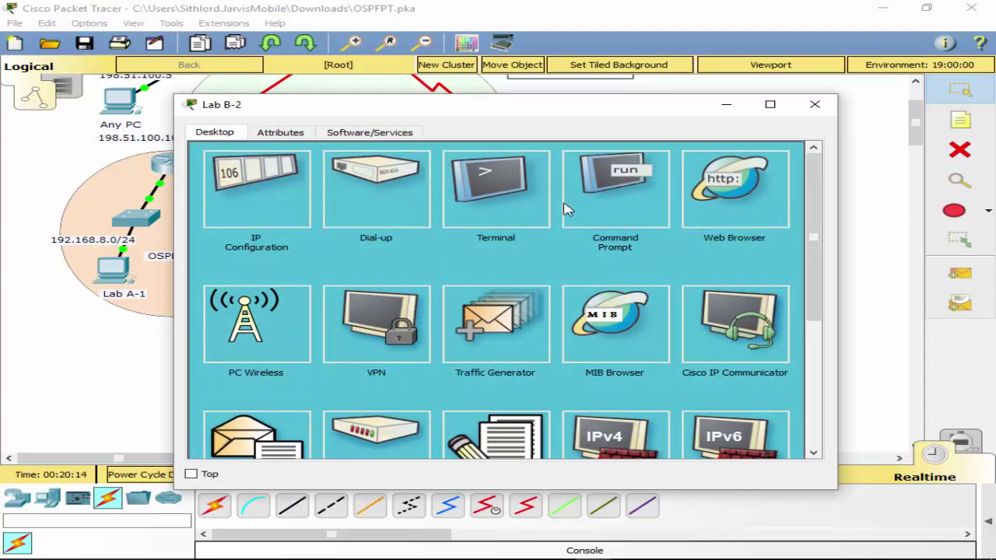
{"action": "left_click", "coordinate": [496, 187]}
{"action": "left_click", "coordinate": [749, 294]}
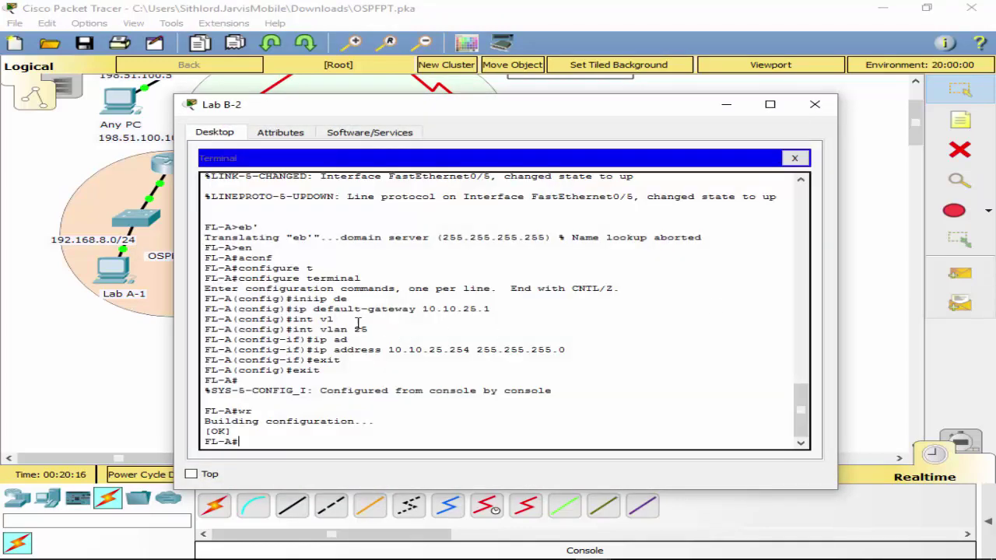
Enter global configuration on FL-A, enter and leave interface f0/5, and begin 'vlan 2'.
{"action": "type", "text": "conf t"}
{"action": "key", "text": "Return"}
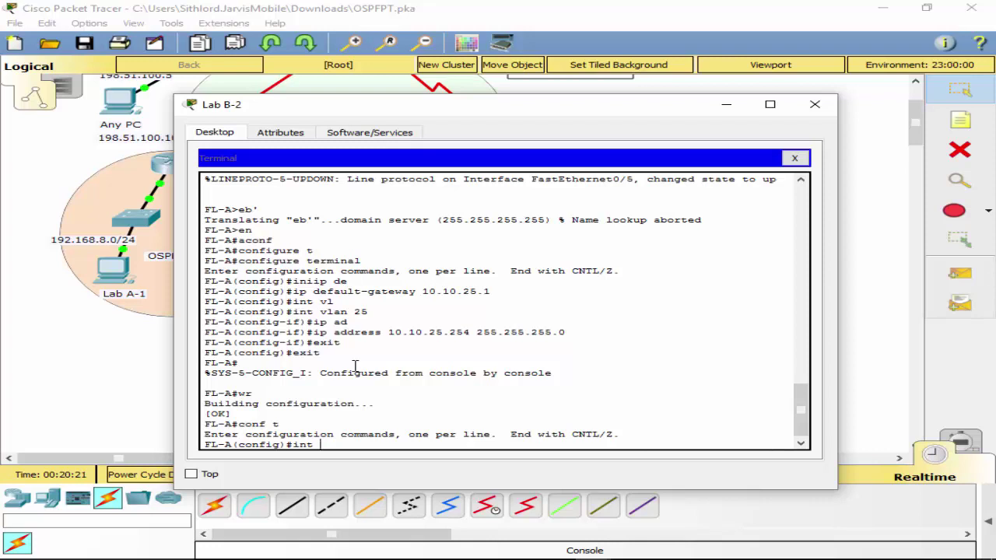
{"action": "type", "text": "int f0/5"}
{"action": "key", "text": "Return"}
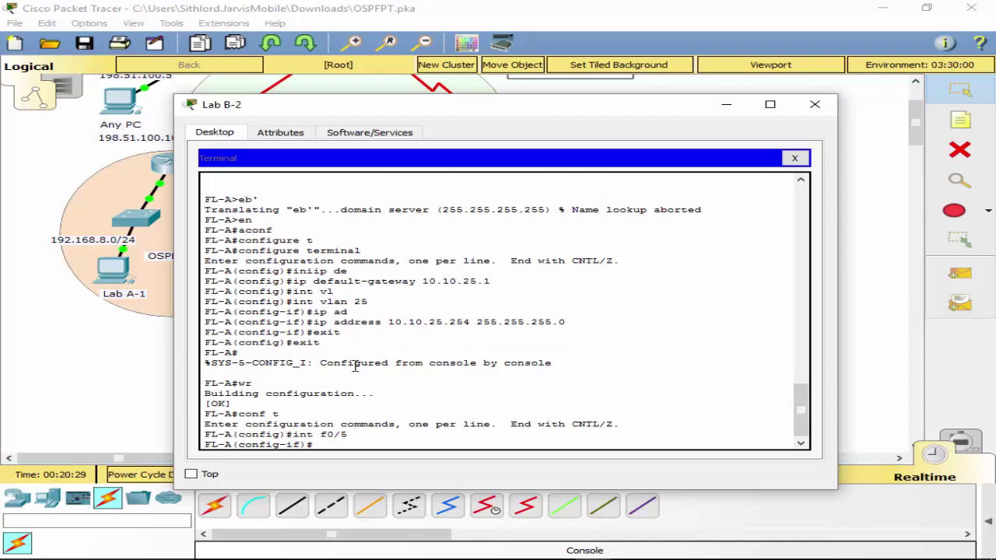
{"action": "type", "text": "exit"}
{"action": "key", "text": "Return"}
{"action": "type", "text": "v"}
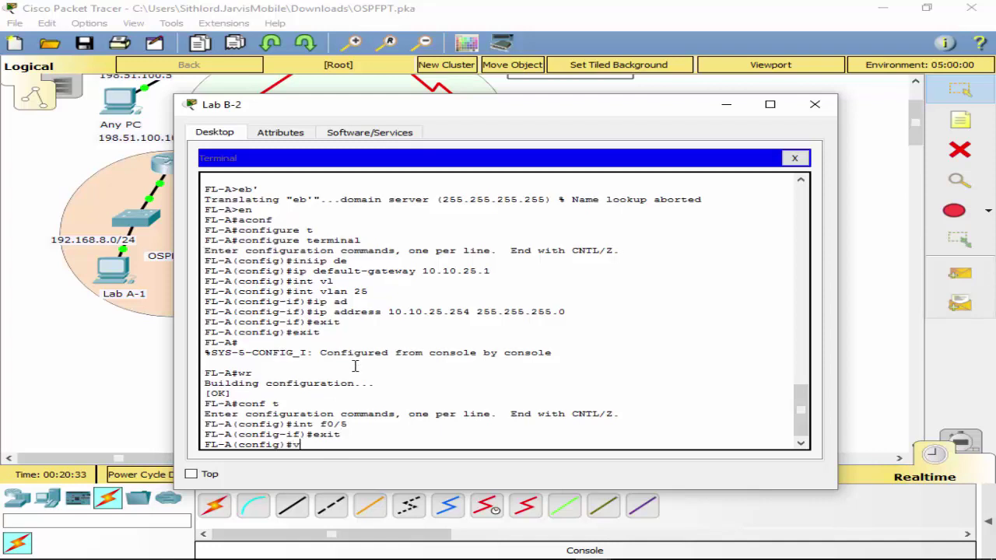
{"action": "type", "text": "lan 2"}
On FL-A, create VLAN 2 named dept1, VLAN 4 named dept2 and VLAN 8 named dept3.
{"action": "key", "text": "Return"}
{"action": "type", "text": "name d"}
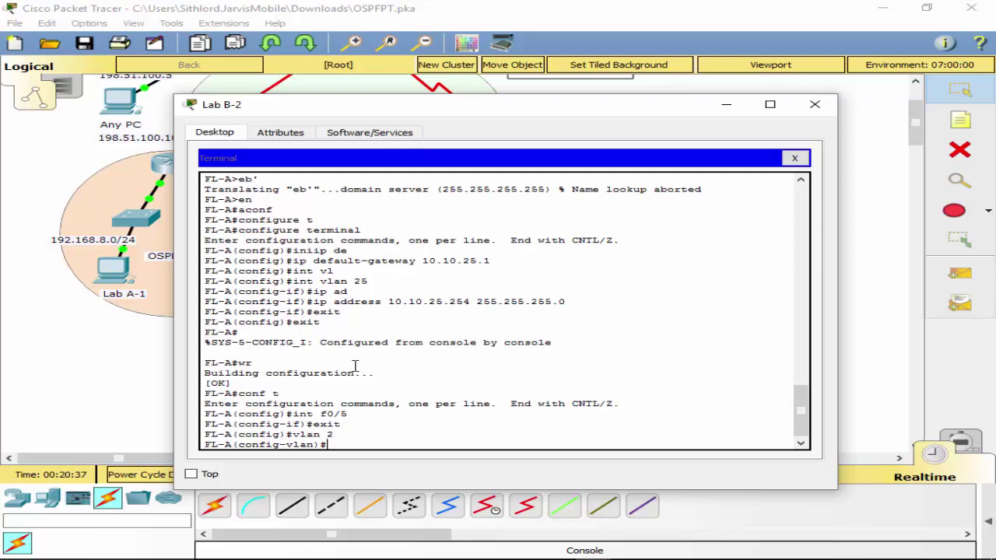
{"action": "type", "text": "ept1"}
{"action": "key", "text": "Return"}
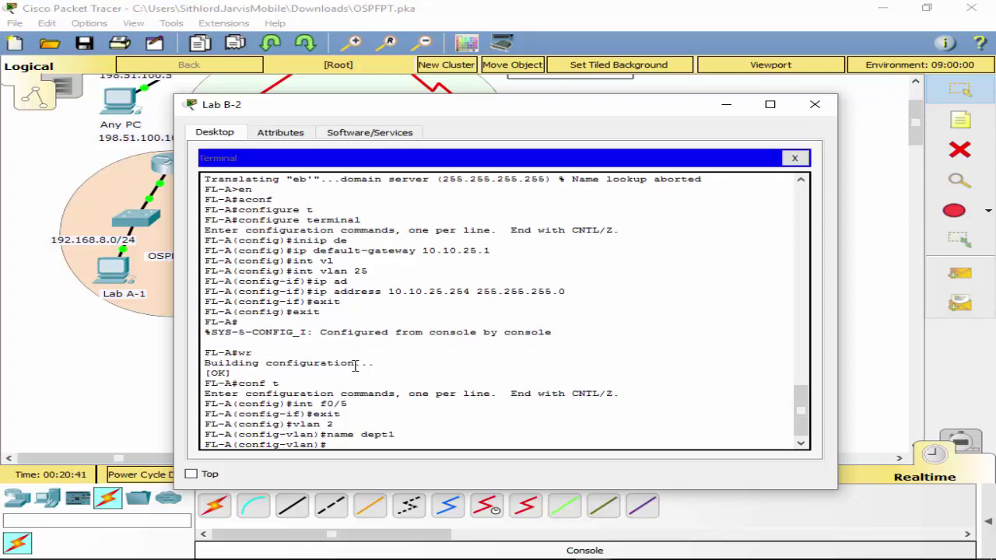
{"action": "type", "text": "vlan 4"}
{"action": "key", "text": "Return"}
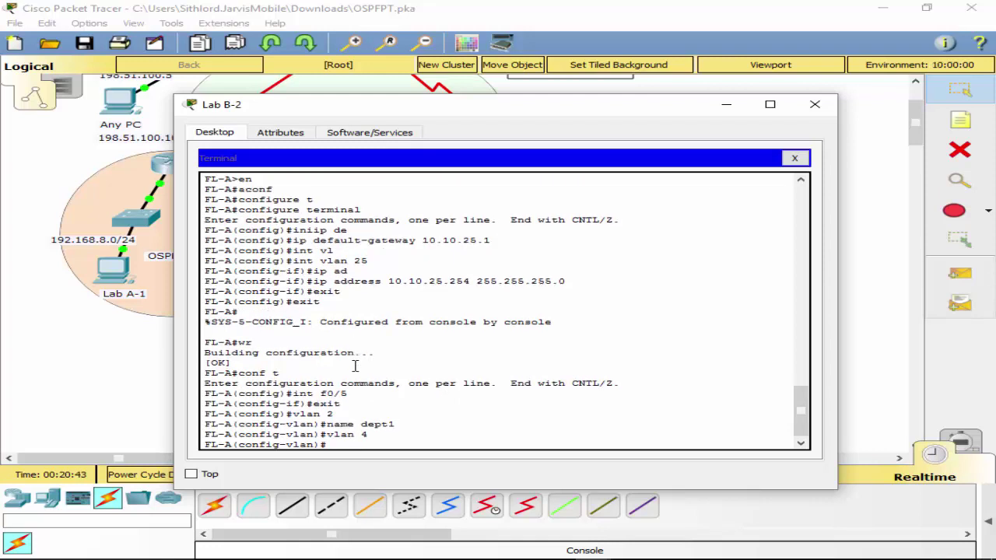
{"action": "key", "text": "Up"}
{"action": "key", "text": "Up"}
{"action": "key", "text": "BackSpace"}
{"action": "type", "text": "2"}
{"action": "key", "text": "Return"}
{"action": "key", "text": "Up"}
{"action": "key", "text": "Up"}
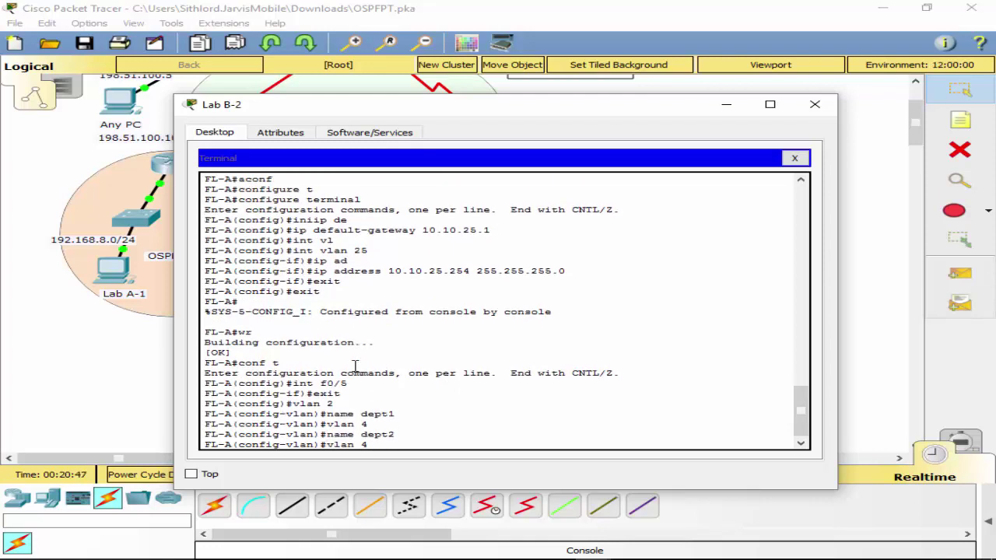
{"action": "key", "text": "BackSpace"}
{"action": "type", "text": "8"}
{"action": "key", "text": "Return"}
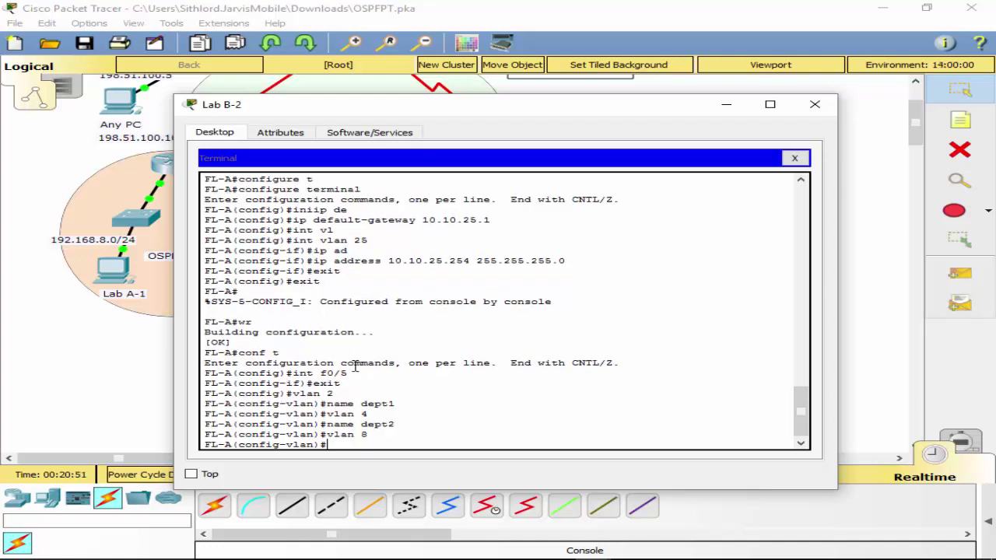
{"action": "key", "text": "Up"}
{"action": "key", "text": "Up"}
{"action": "key", "text": "Return"}
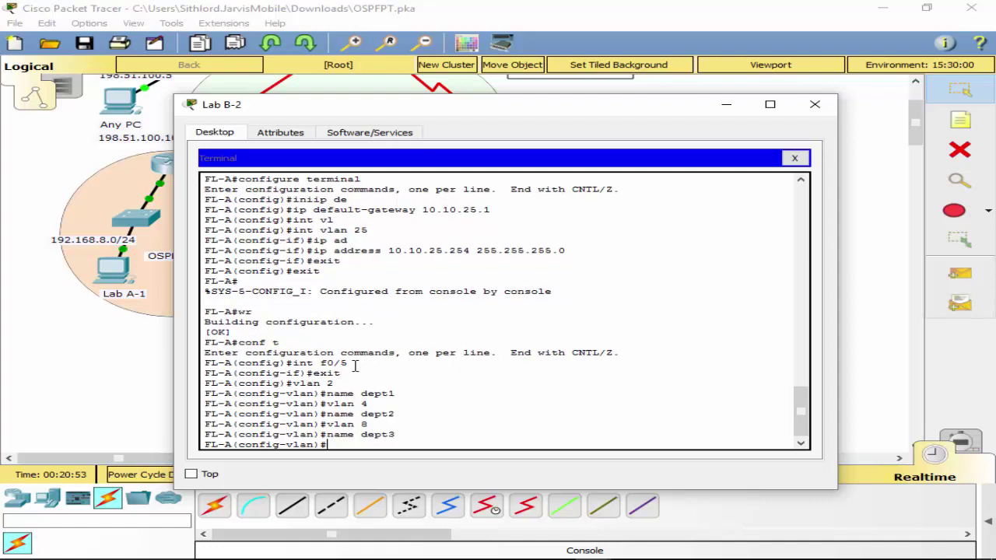
Create VLAN 15 named NetAdmin and VLAN 25 named manage.
{"action": "key", "text": "Up"}
{"action": "key", "text": "Up"}
{"action": "key", "text": "BackSpace"}
{"action": "type", "text": "15"}
{"action": "key", "text": "Return"}
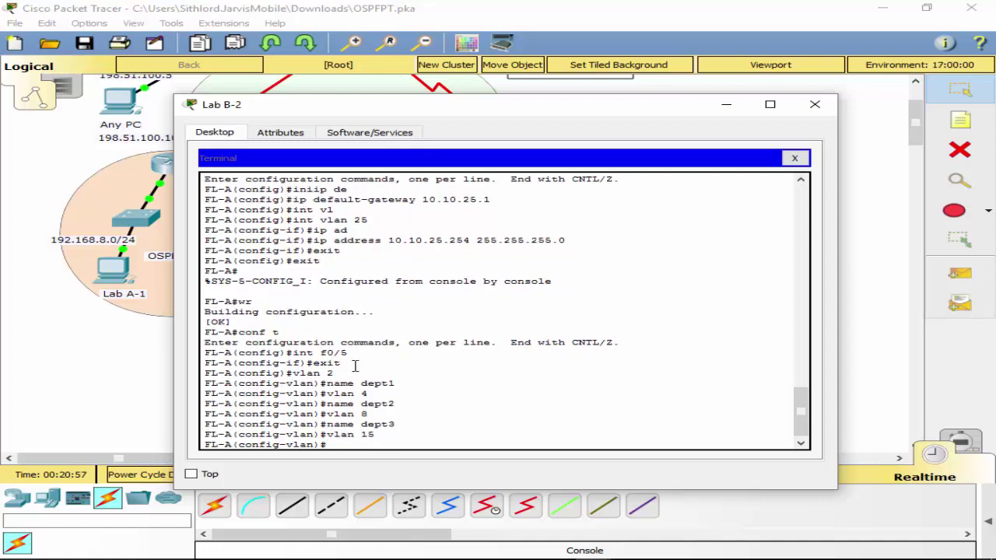
{"action": "key", "text": "Up"}
{"action": "key", "text": "Up"}
{"action": "key", "text": "BackSpace"}
{"action": "key", "text": "BackSpace"}
{"action": "key", "text": "BackSpace"}
{"action": "key", "text": "BackSpace"}
{"action": "type", "text": "NetAdmin"}
{"action": "key", "text": "Return"}
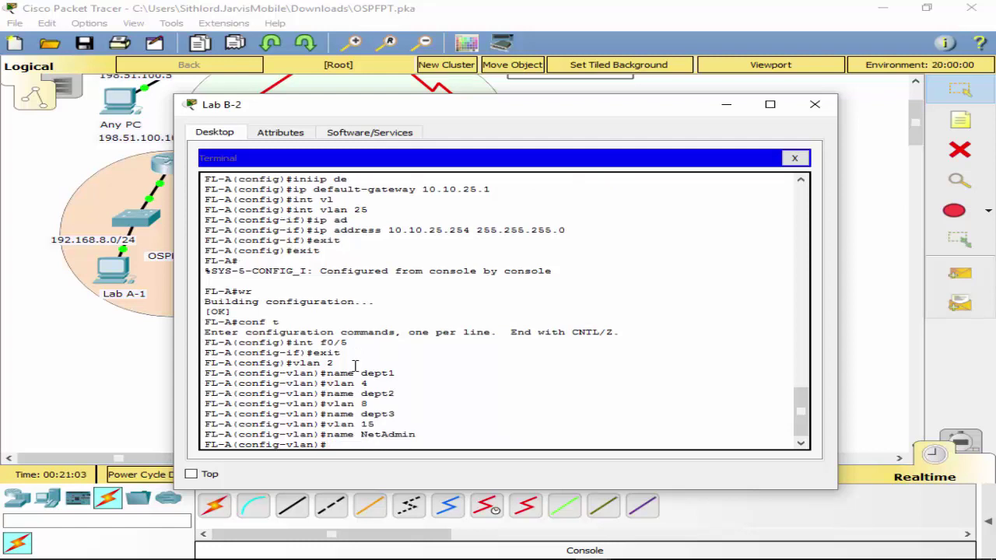
{"action": "key", "text": "Up"}
{"action": "key", "text": "Up"}
{"action": "key", "text": "BackSpace"}
{"action": "type", "text": "2"}
{"action": "key", "text": "Return"}
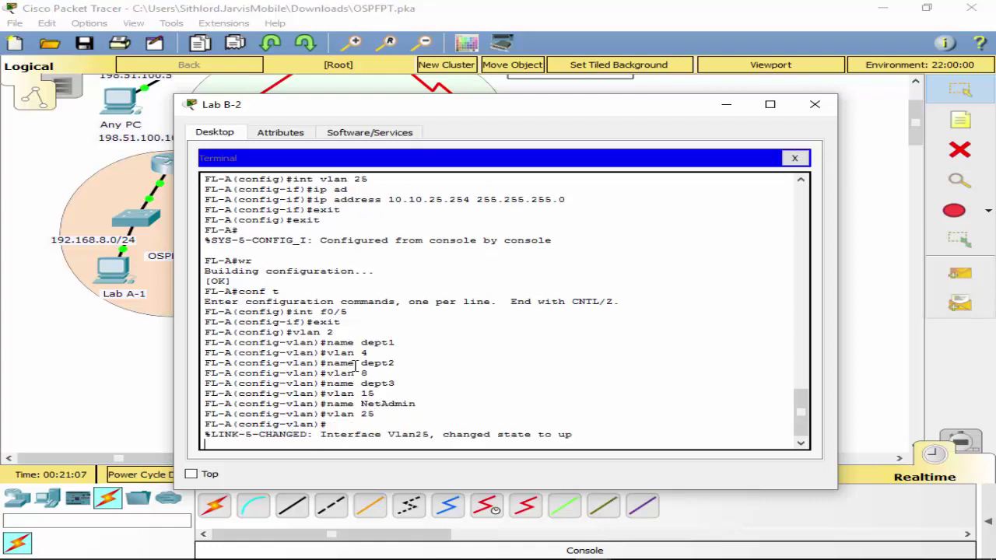
{"action": "key", "text": "Up"}
{"action": "key", "text": "Up"}
{"action": "key", "text": "Up"}
{"action": "key", "text": "BackSpace"}
{"action": "key", "text": "BackSpace"}
{"action": "key", "text": "BackSpace"}
{"action": "key", "text": "BackSpace"}
{"action": "key", "text": "BackSpace"}
{"action": "type", "text": "manage"}
{"action": "key", "text": "Return"}
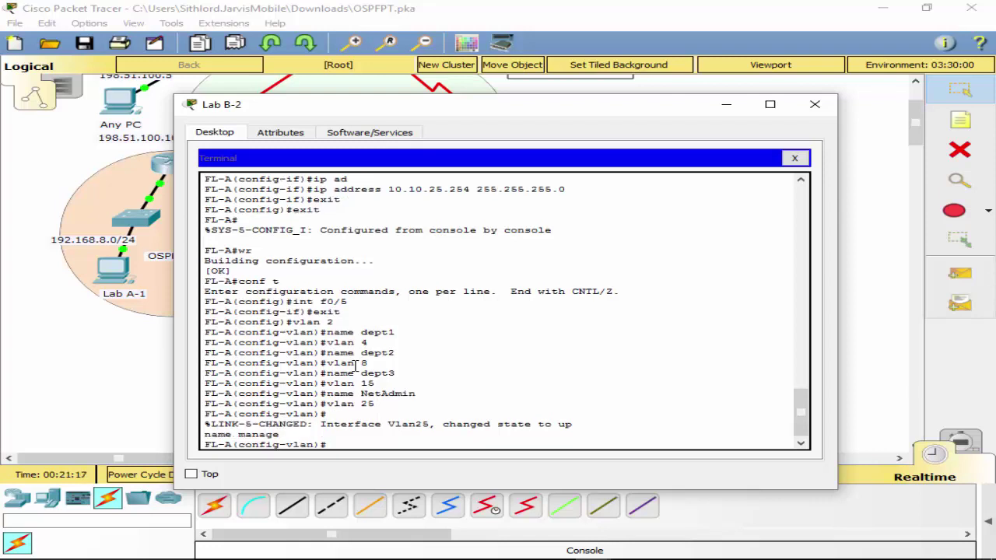
Create VLAN 99 named safe, correcting the 'sage' typo, then exit VLAN configuration.
{"action": "key", "text": "Up"}
{"action": "key", "text": "Up"}
{"action": "key", "text": "BackSpace"}
{"action": "key", "text": "BackSpace"}
{"action": "type", "text": "99"}
{"action": "key", "text": "Return"}
{"action": "key", "text": "Up"}
{"action": "key", "text": "Up"}
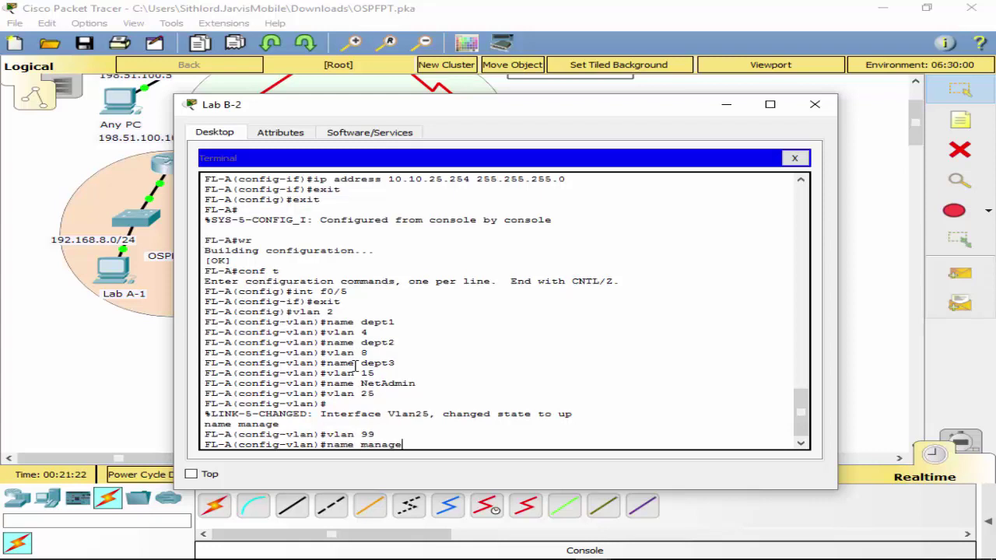
{"action": "key", "text": "BackSpace"}
{"action": "key", "text": "BackSpace"}
{"action": "key", "text": "BackSpace"}
{"action": "key", "text": "BackSpace"}
{"action": "type", "text": "sage"}
{"action": "key", "text": "Return"}
{"action": "key", "text": "Up"}
{"action": "key", "text": "BackSpace"}
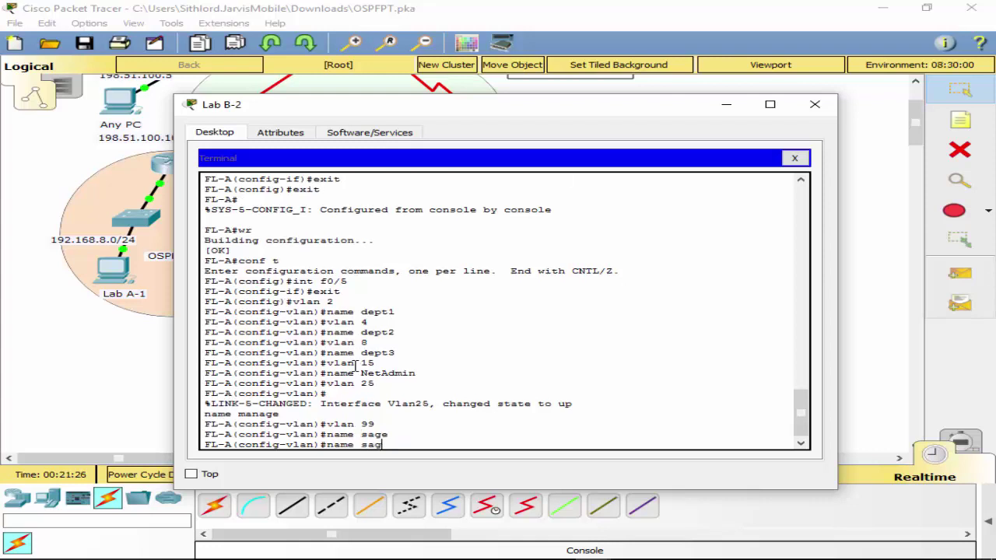
{"action": "key", "text": "BackSpace"}
{"action": "key", "text": "BackSpace"}
{"action": "type", "text": "afe"}
{"action": "key", "text": "Return"}
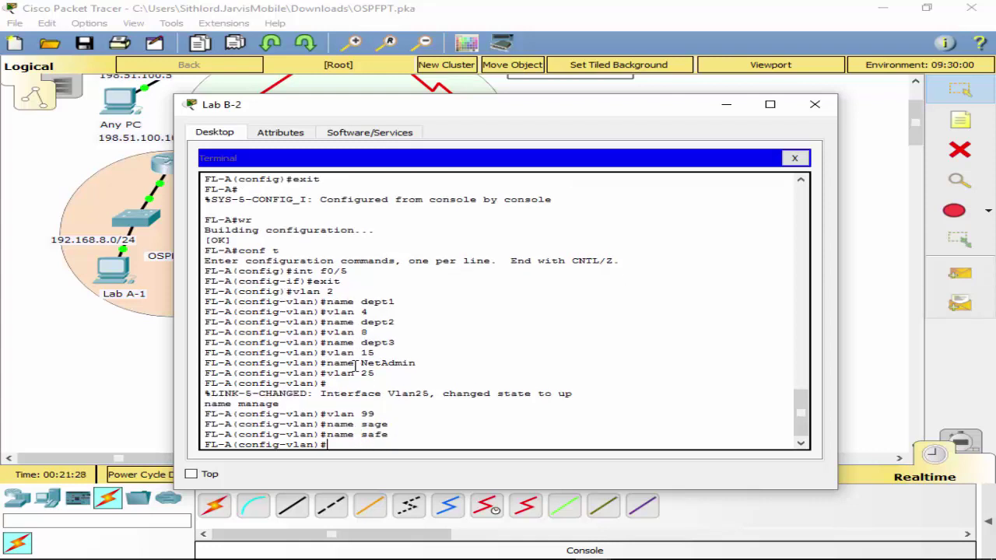
{"action": "type", "text": "exit"}
{"action": "key", "text": "Return"}
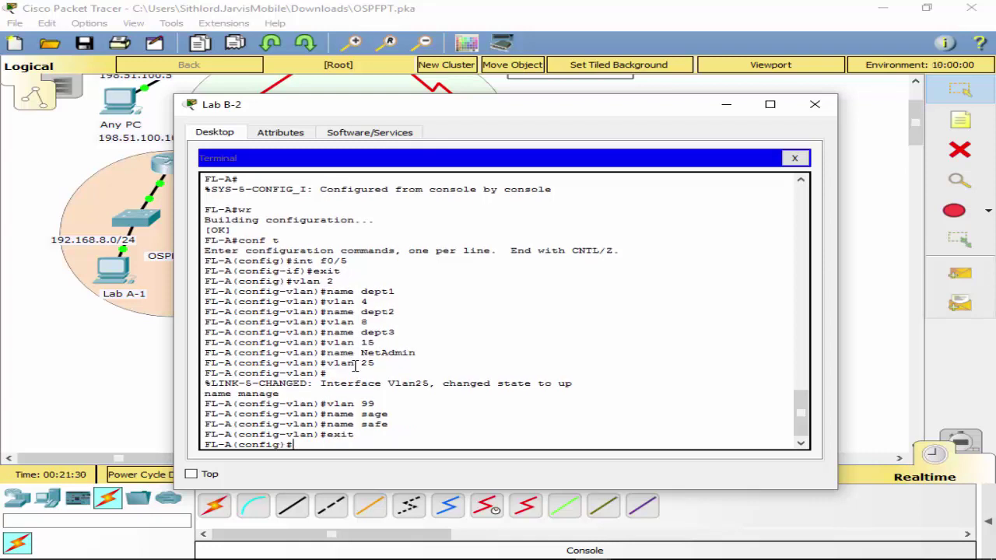
{"action": "type", "text": "do sh vlan"}
Show FL-A's VLAN table with 'do sh vlan', paging through to see all six VLANs.
{"action": "key", "text": "Return"}
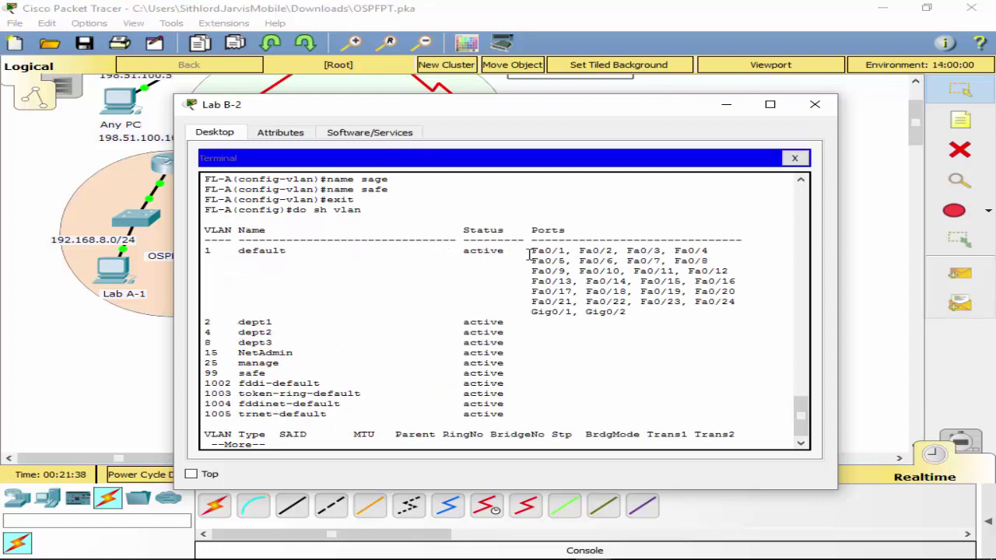
{"action": "left_click_drag", "start_coordinate": [529, 254], "coordinate": [640, 342]}
{"action": "left_click", "coordinate": [627, 352]}
{"action": "key", "text": "space"}
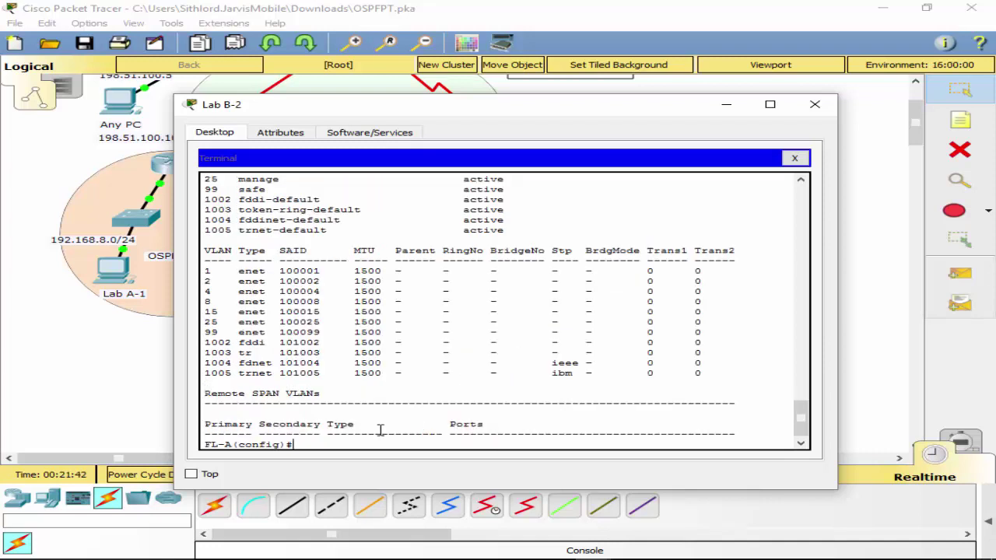
{"action": "type", "text": "int f0"}
{"action": "type", "text": "/1"}
{"action": "type", "text": "5"}
Move the Lab B-2 terminal window down off the topology.
{"action": "left_click_drag", "start_coordinate": [579, 107], "coordinate": [778, 352]}
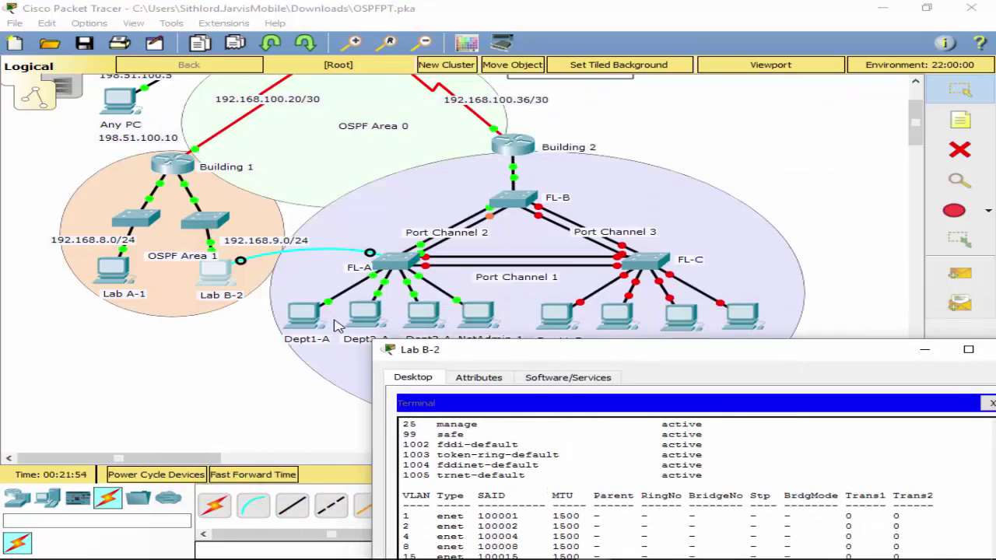
{"action": "left_click_drag", "start_coordinate": [593, 360], "coordinate": [515, 449]}
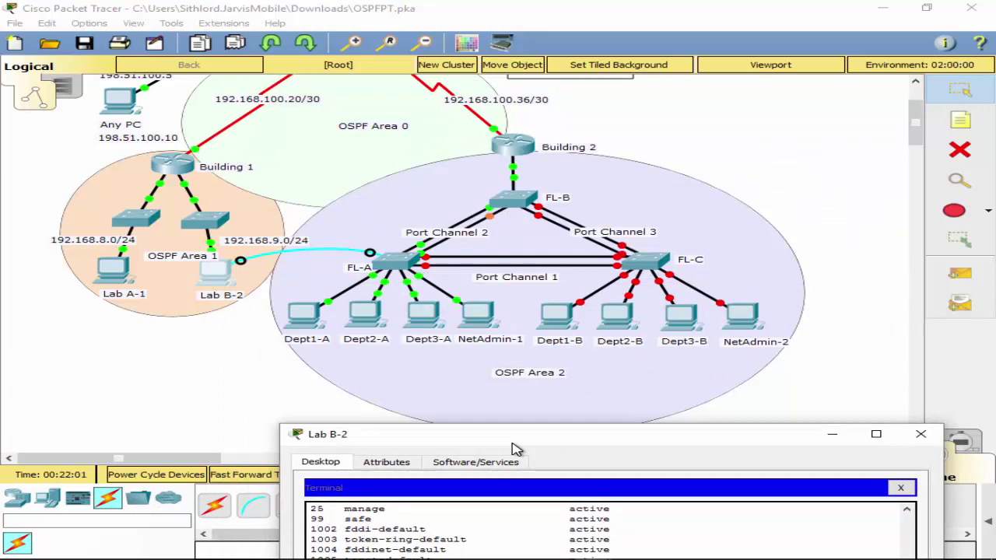
{"action": "left_click_drag", "start_coordinate": [514, 448], "coordinate": [445, 349]}
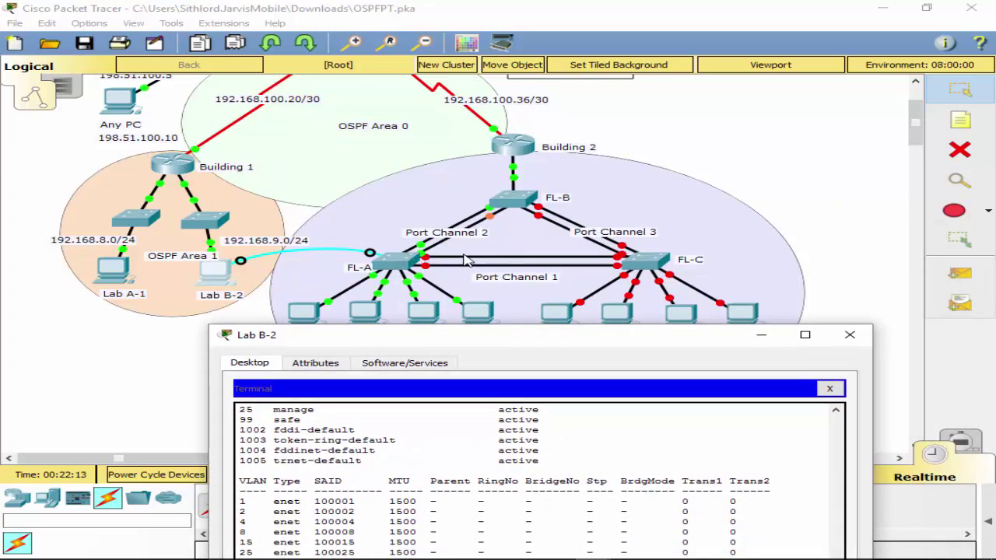
Inspect FL-A in the OSPF Area 2 topology, then bring the Lab B-2 terminal back up.
{"action": "left_click", "coordinate": [493, 237]}
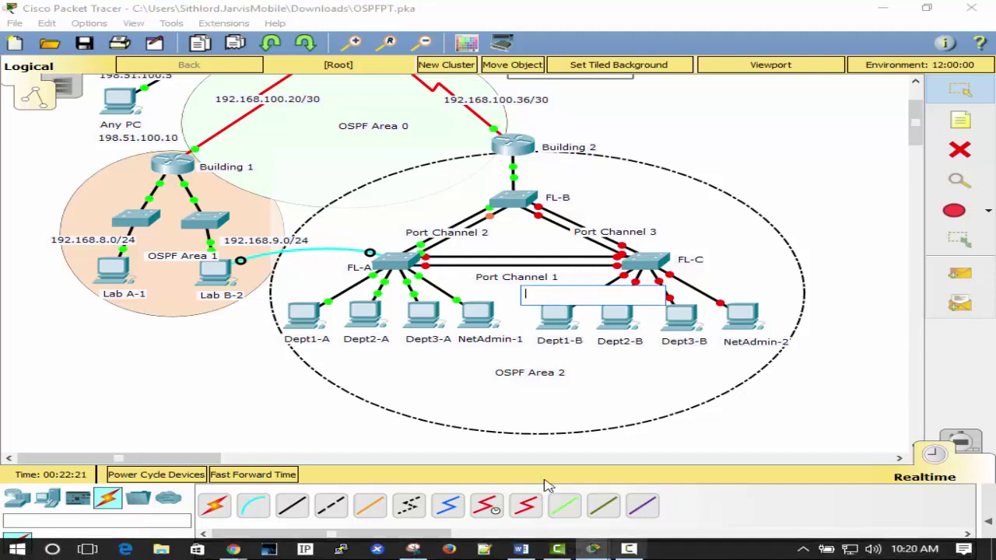
{"action": "left_click", "coordinate": [380, 265]}
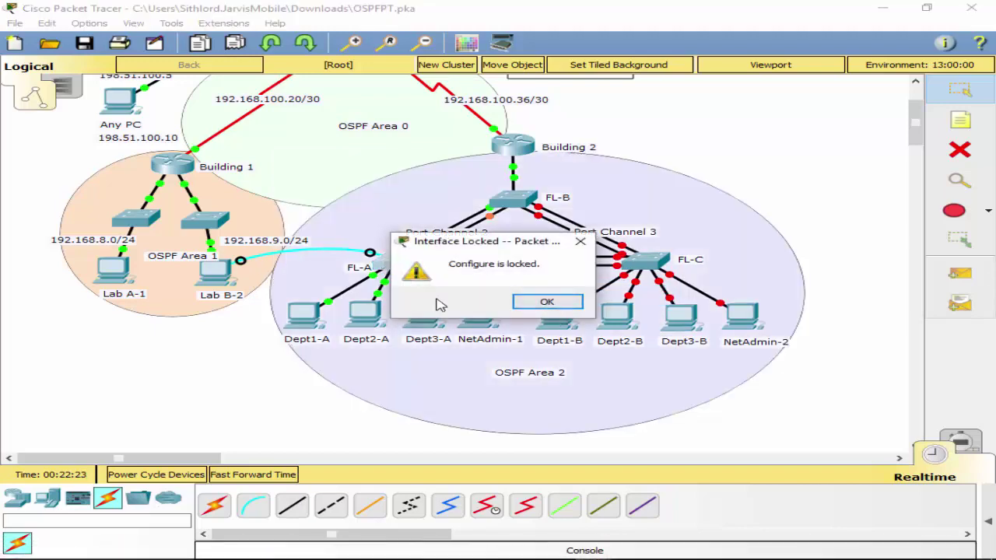
{"action": "key", "text": "Return"}
{"action": "left_click", "coordinate": [228, 272]}
{"action": "left_click", "coordinate": [215, 280]}
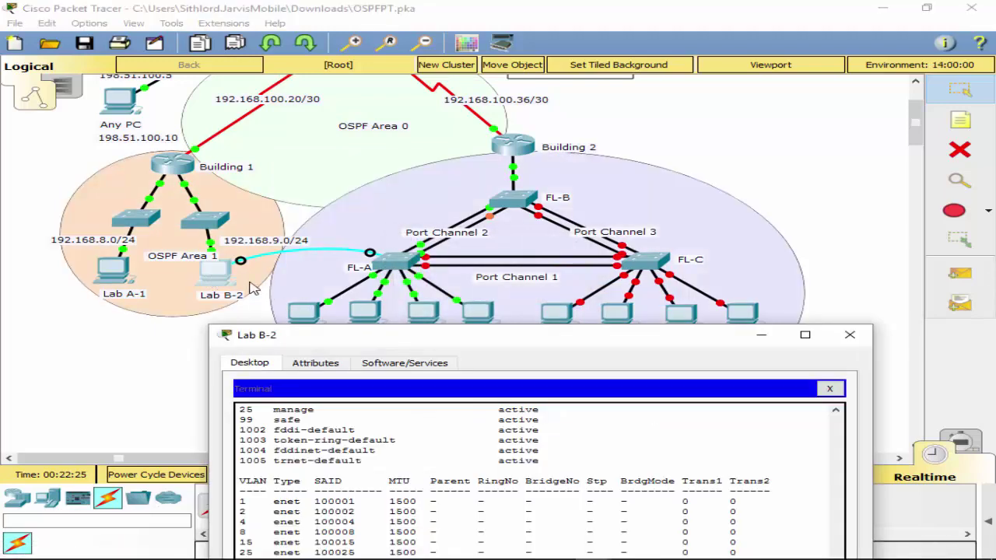
{"action": "left_click_drag", "start_coordinate": [497, 340], "coordinate": [472, 25]}
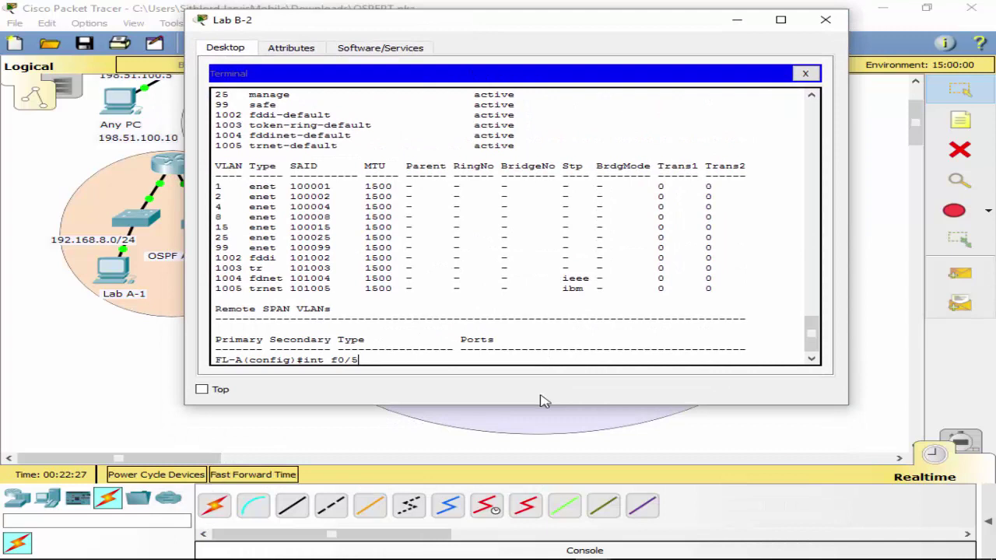
Run 'do sh cdp ne' on FL-A, showing FL-B on Fas 0/3 and Fas 0/4.
{"action": "key", "text": "BackSpace"}
{"action": "key", "text": "BackSpace"}
{"action": "key", "text": "BackSpace"}
{"action": "key", "text": "BackSpace"}
{"action": "key", "text": "BackSpace"}
{"action": "key", "text": "BackSpace"}
{"action": "key", "text": "BackSpace"}
{"action": "type", "text": "do sh cdp ne"}
{"action": "key", "text": "Return"}
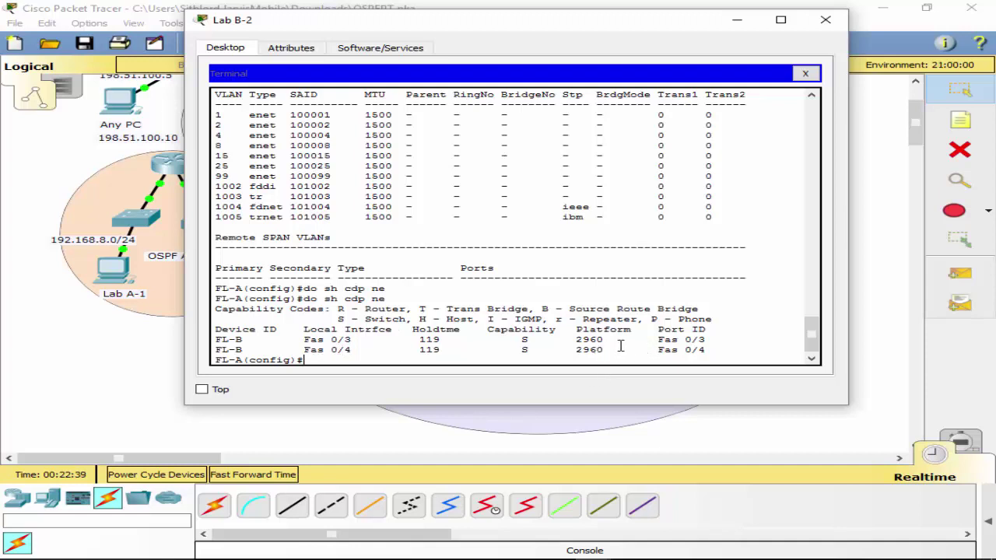
{"action": "left_click_drag", "start_coordinate": [215, 340], "coordinate": [246, 342]}
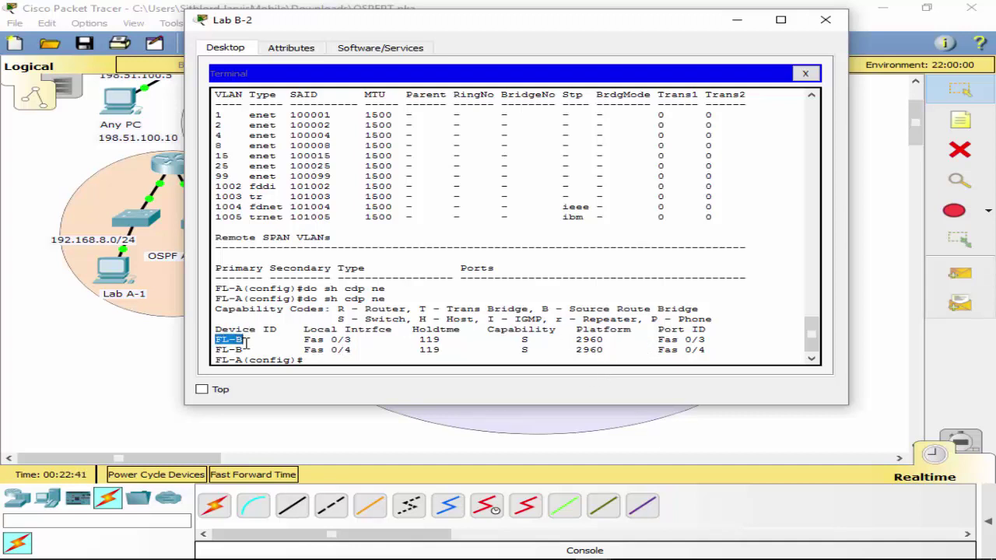
{"action": "left_click", "coordinate": [321, 362]}
Make FL-A's port f0/5 an access port in VLAN 2.
{"action": "type", "text": "int f0"}
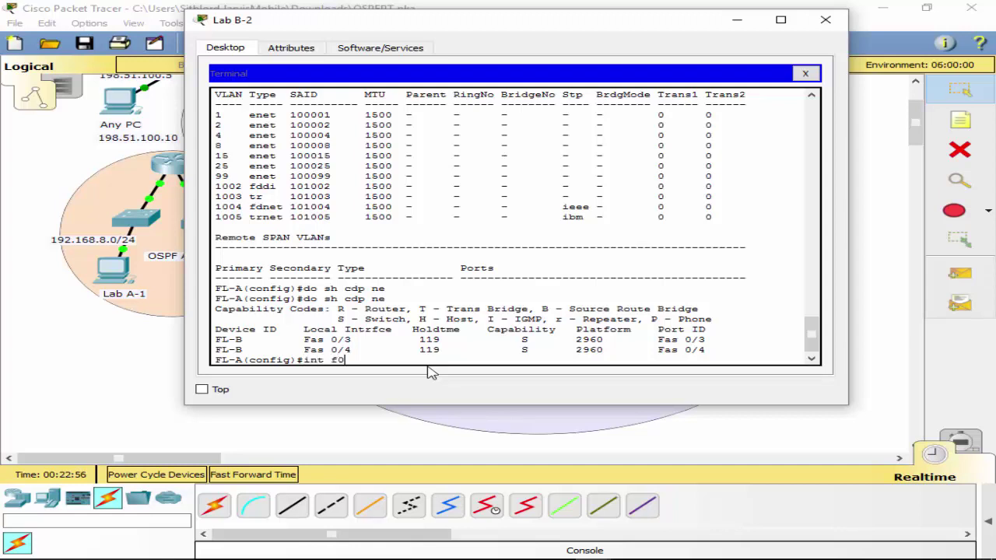
{"action": "type", "text": "/5"}
{"action": "key", "text": "Return"}
{"action": "type", "text": "sw"}
{"action": "key", "text": "Tab"}
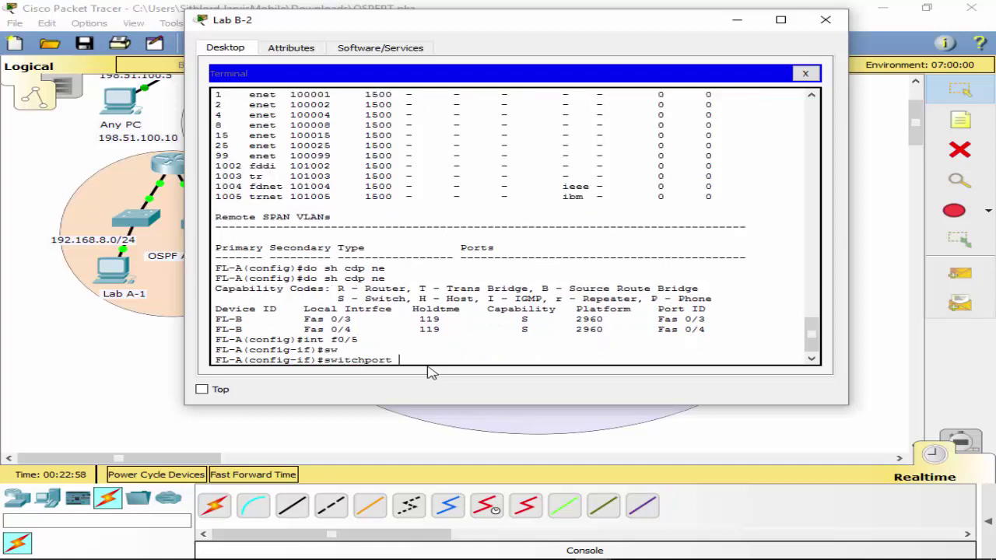
{"action": "type", "text": "ac"}
{"action": "key", "text": "Tab"}
{"action": "type", "text": "vla"}
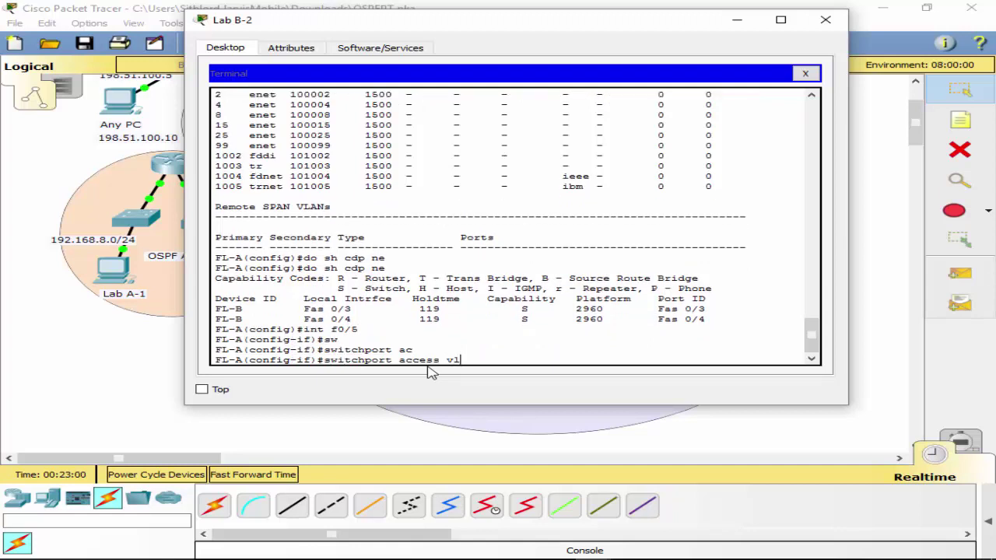
{"action": "key", "text": "Tab"}
{"action": "type", "text": "2"}
{"action": "key", "text": "Return"}
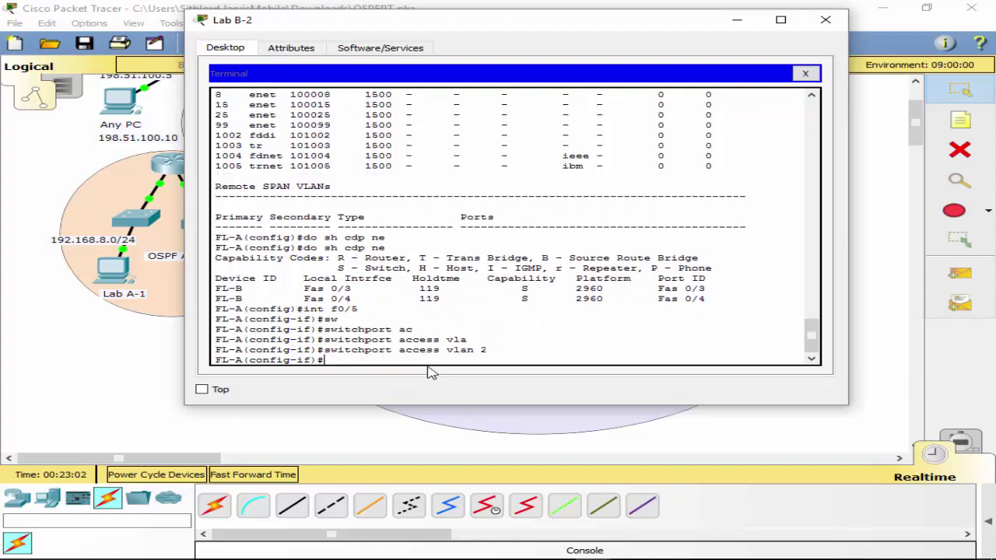
{"action": "type", "text": "sw"}
{"action": "key", "text": "Tab"}
{"action": "type", "text": "mod"}
{"action": "key", "text": "Tab"}
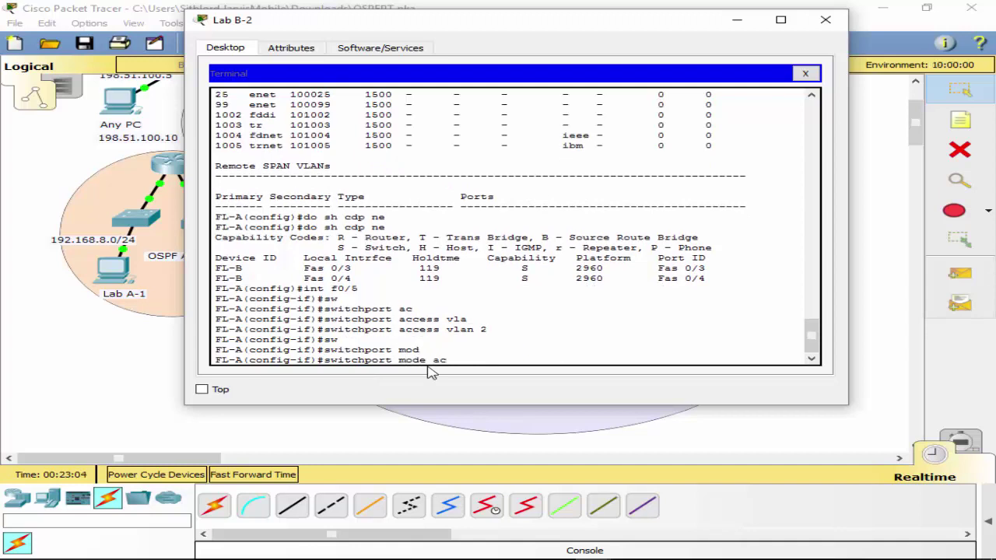
{"action": "type", "text": "ac"}
{"action": "key", "text": "Tab"}
{"action": "key", "text": "Return"}
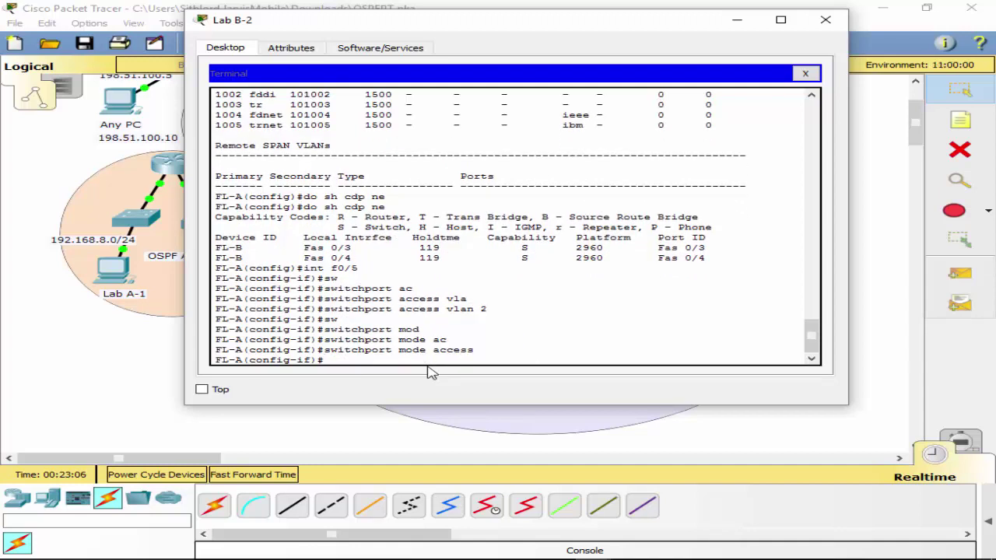
Make port f0/1 an access port in VLAN 4.
{"action": "type", "text": "int f0/1"}
{"action": "key", "text": "Return"}
{"action": "key", "text": "Up"}
{"action": "key", "text": "Up"}
{"action": "key", "text": "Up"}
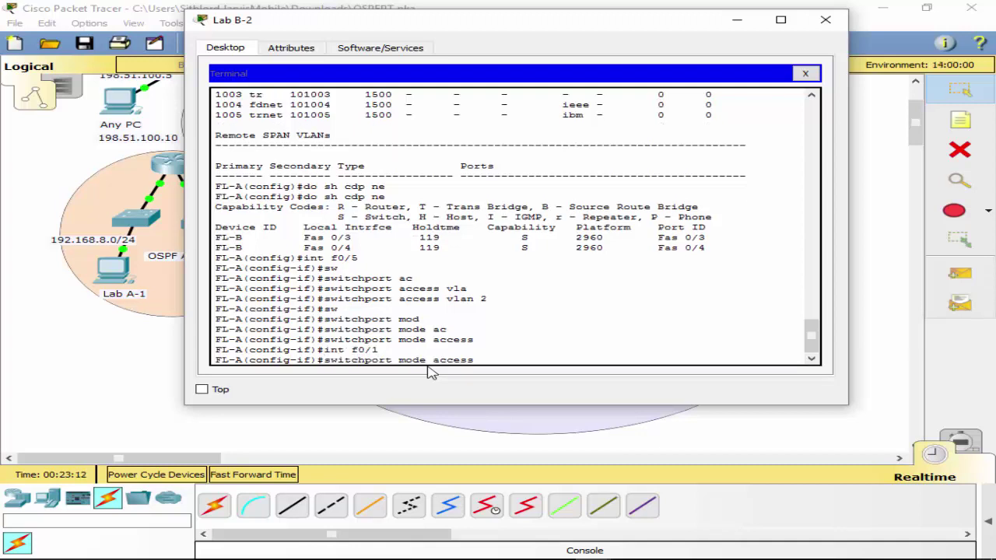
{"action": "key", "text": "BackSpace"}
{"action": "type", "text": "4"}
{"action": "key", "text": "Return"}
{"action": "key", "text": "Up"}
{"action": "key", "text": "Up"}
{"action": "key", "text": "Up"}
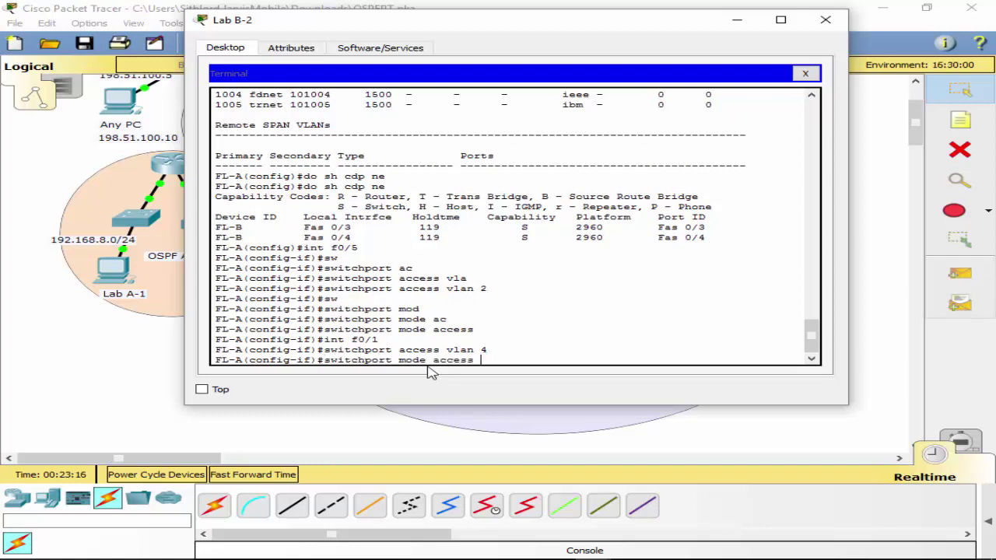
{"action": "key", "text": "Return"}
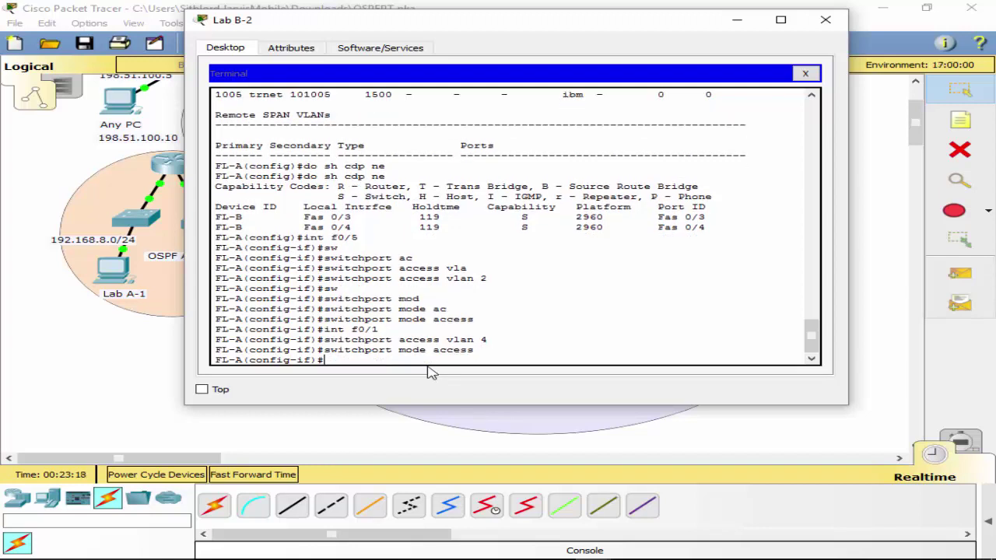
Make port f0/15 an access port in VLAN 8.
{"action": "type", "text": "int f0/15"}
{"action": "key", "text": "Return"}
{"action": "key", "text": "Up"}
{"action": "key", "text": "Up"}
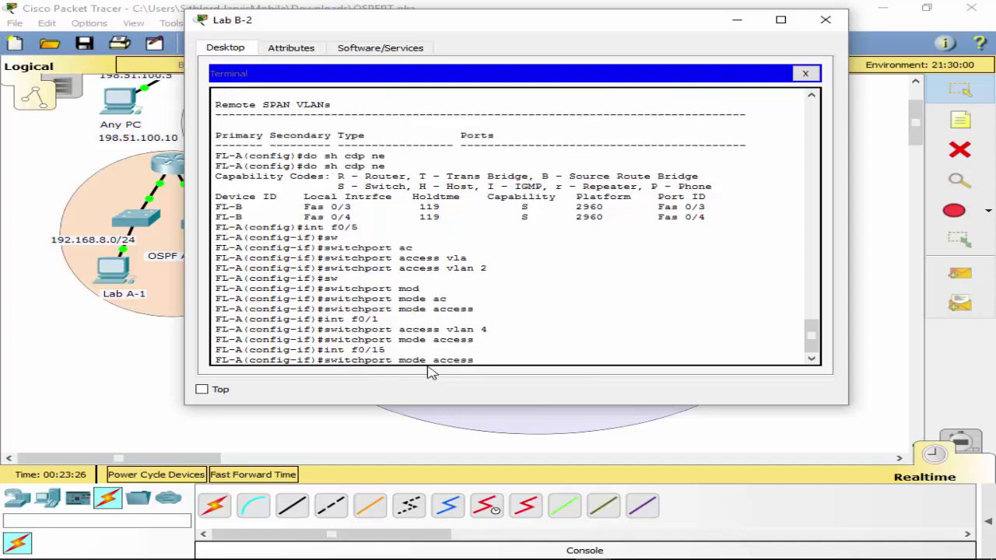
{"action": "key", "text": "Return"}
{"action": "key", "text": "Up"}
{"action": "key", "text": "Up"}
{"action": "key", "text": "Up"}
{"action": "key", "text": "Up"}
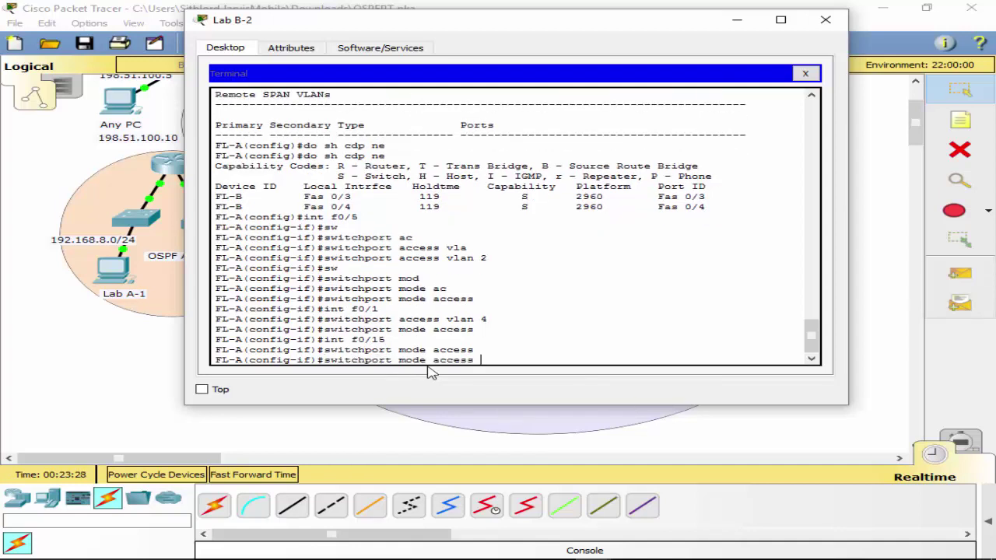
{"action": "key", "text": "BackSpace"}
{"action": "type", "text": "8"}
{"action": "key", "text": "Return"}
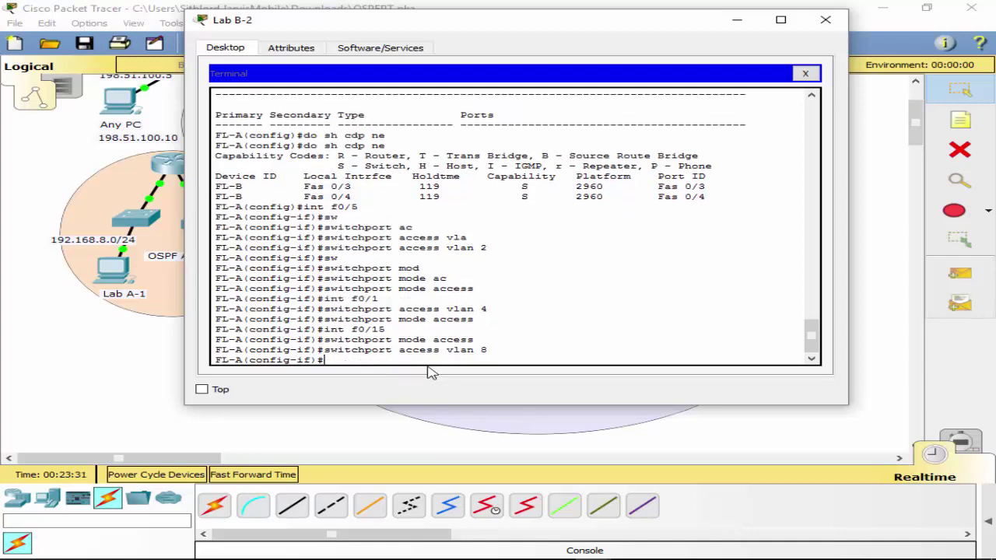
Try selecting interface f0/25, which the switch rejects as invalid.
{"action": "key", "text": "Up"}
{"action": "key", "text": "Up"}
{"action": "key", "text": "Up"}
{"action": "key", "text": "BackSpace"}
{"action": "key", "text": "BackSpace"}
{"action": "type", "text": "25"}
{"action": "key", "text": "Return"}
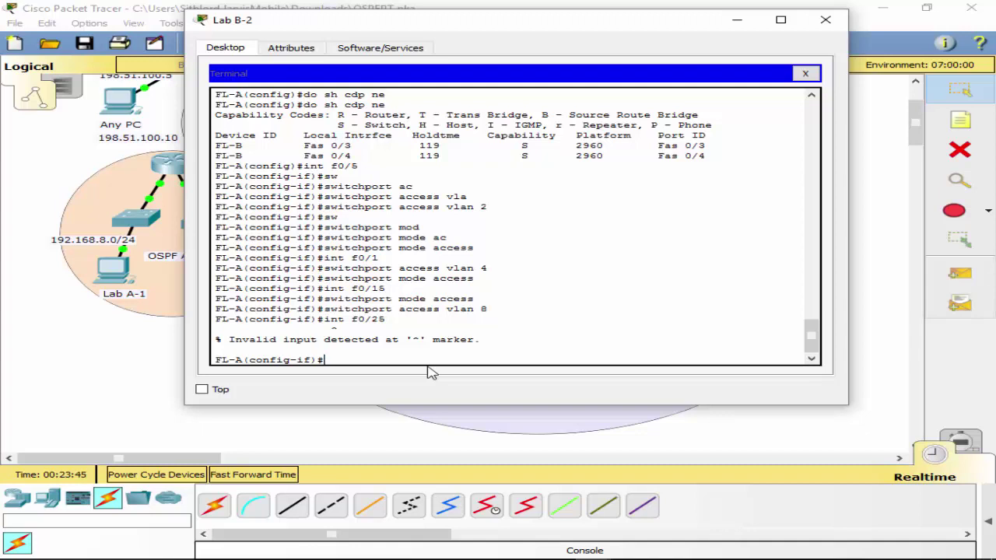
{"action": "key", "text": "Up"}
{"action": "key", "text": "BackSpace"}
Make port f0/24 an access port assigned to VLAN 25.
{"action": "type", "text": "4"}
{"action": "key", "text": "Return"}
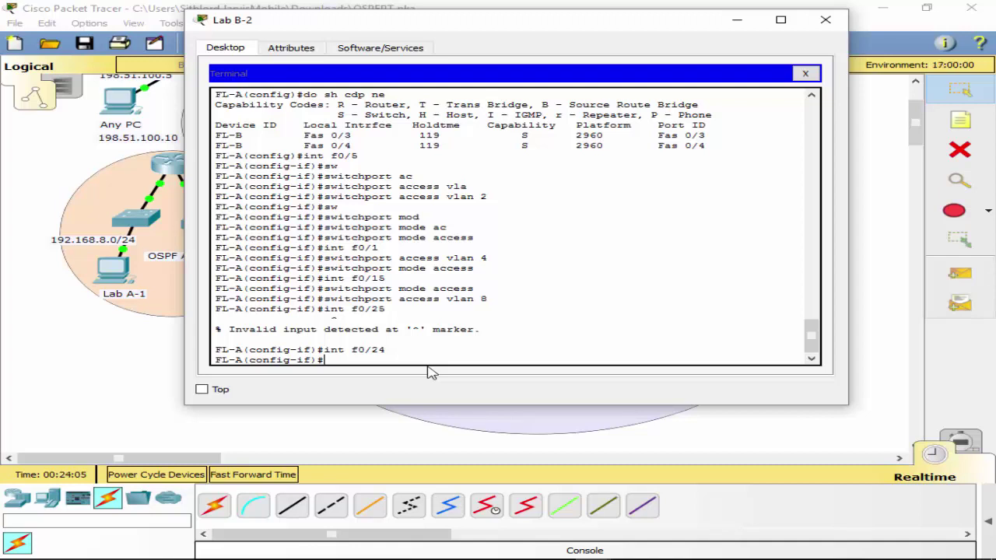
{"action": "key", "text": "Up"}
{"action": "key", "text": "Up"}
{"action": "key", "text": "Up"}
{"action": "key", "text": "Up"}
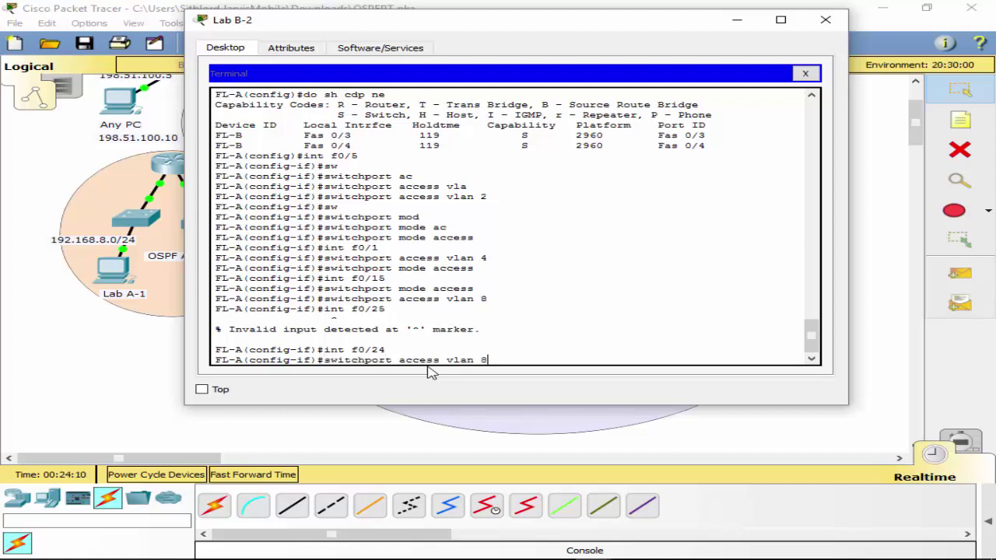
{"action": "key", "text": "BackSpace"}
{"action": "type", "text": "25"}
{"action": "key", "text": "Return"}
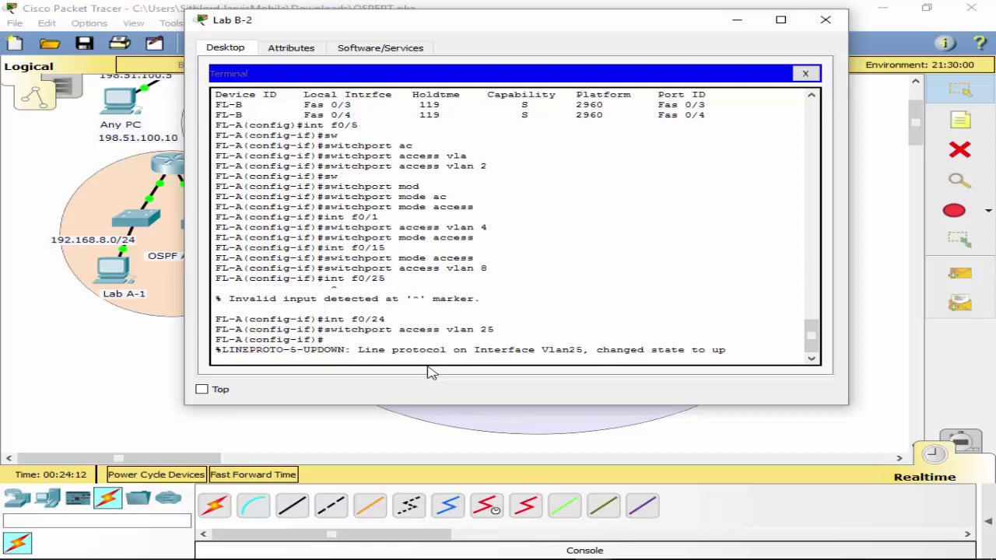
{"action": "key", "text": "Up"}
{"action": "key", "text": "Up"}
{"action": "key", "text": "Up"}
{"action": "key", "text": "Up"}
{"action": "key", "text": "Up"}
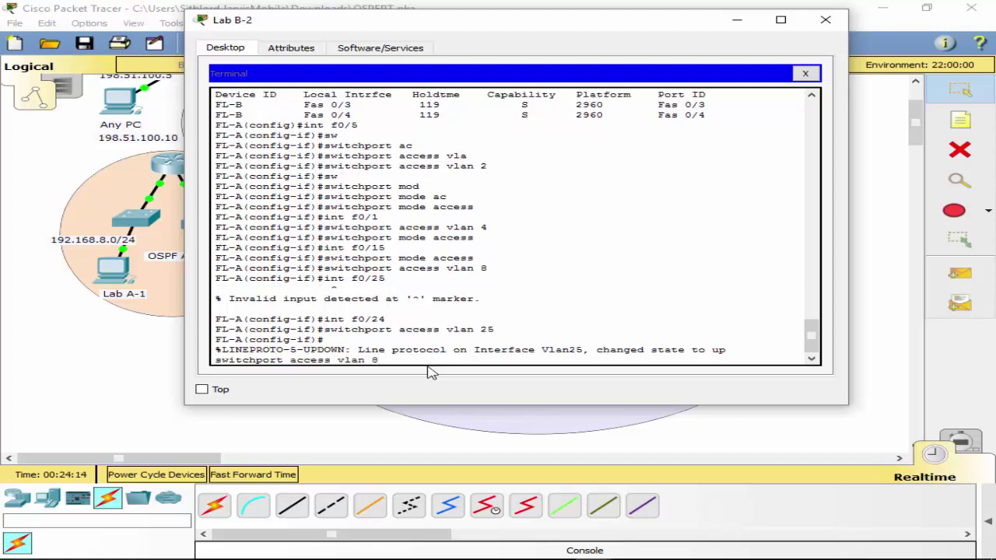
{"action": "key", "text": "Return"}
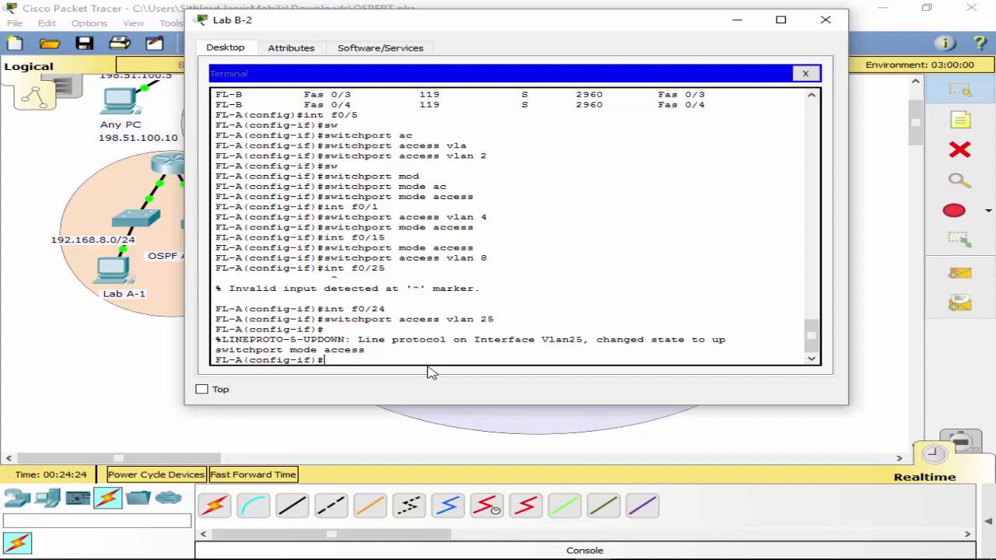
Move port f0/24 from VLAN 25 into VLAN 15.
{"action": "key", "text": "Up"}
{"action": "key", "text": "Up"}
{"action": "key", "text": "BackSpace"}
{"action": "key", "text": "BackSpace"}
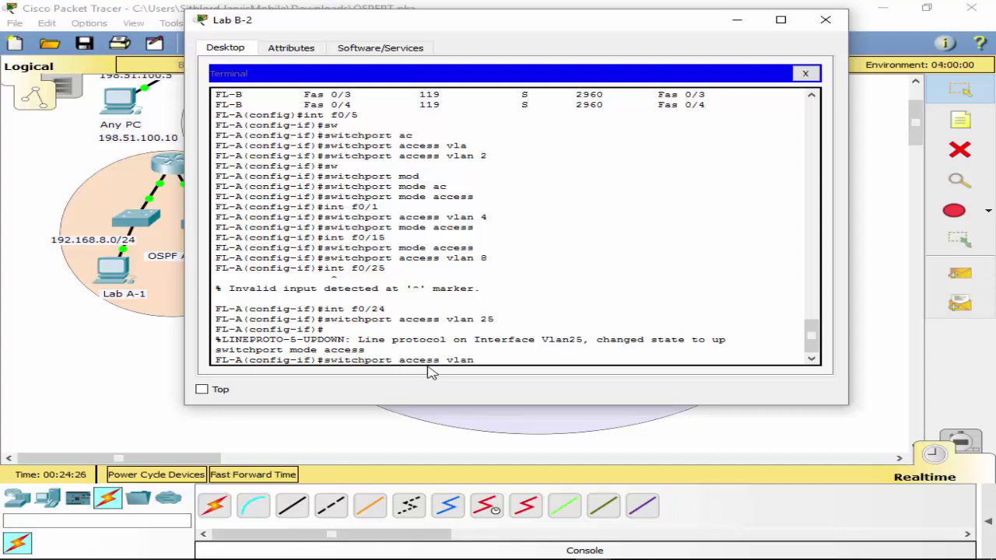
{"action": "type", "text": "15"}
{"action": "key", "text": "Return"}
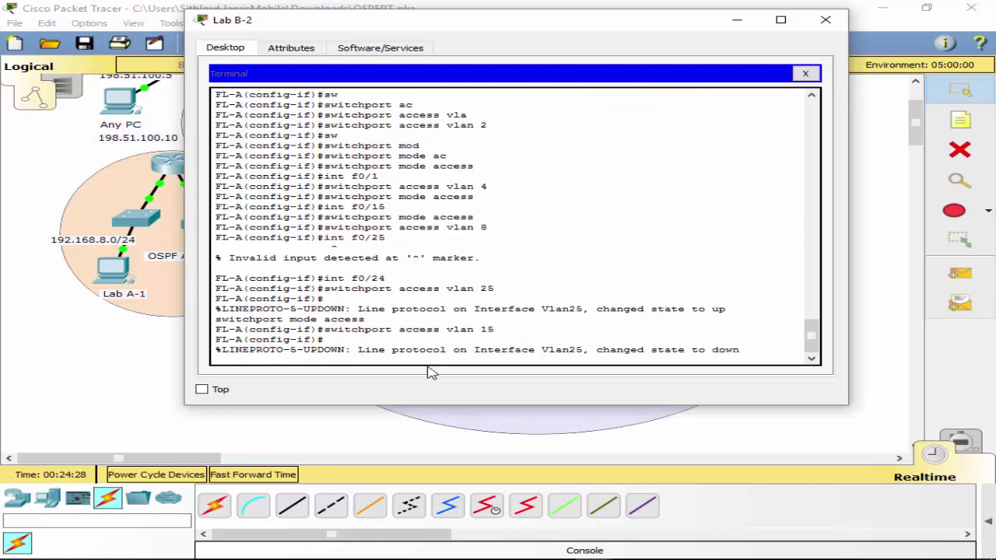
{"action": "key", "text": "Return"}
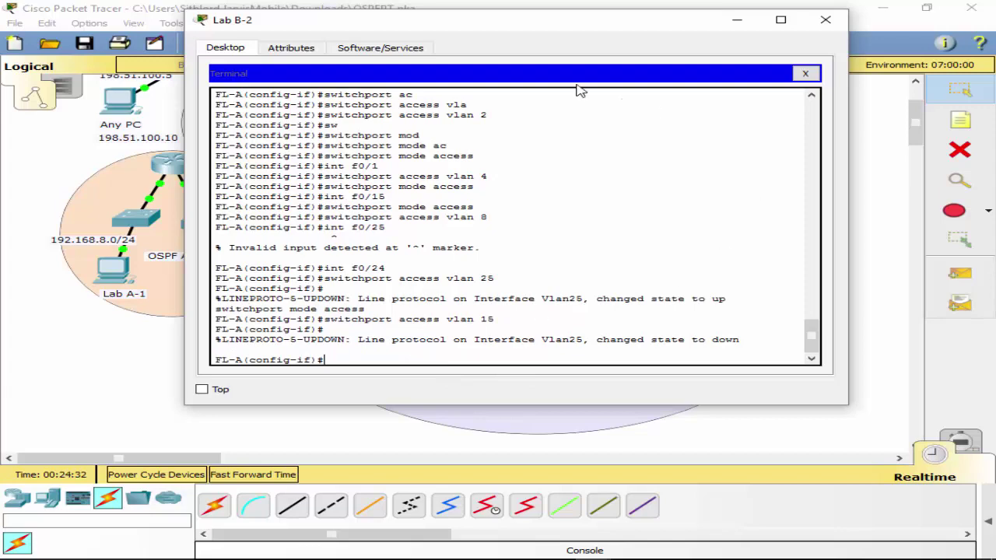
{"action": "left_click_drag", "start_coordinate": [551, 16], "coordinate": [994, 274]}
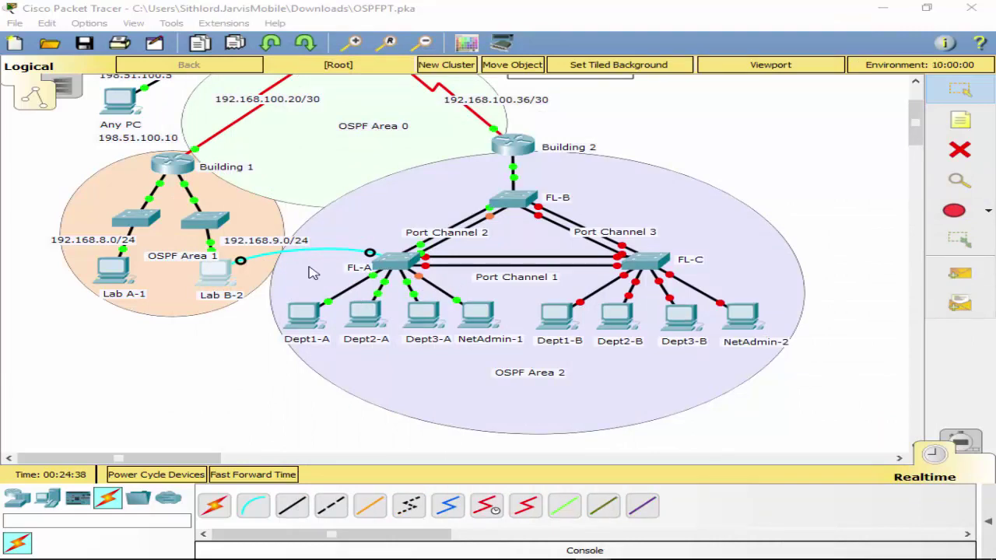
{"action": "left_click_drag", "start_coordinate": [994, 156], "coordinate": [497, 109]}
{"action": "key", "text": "Return"}
{"action": "key", "text": "Return"}
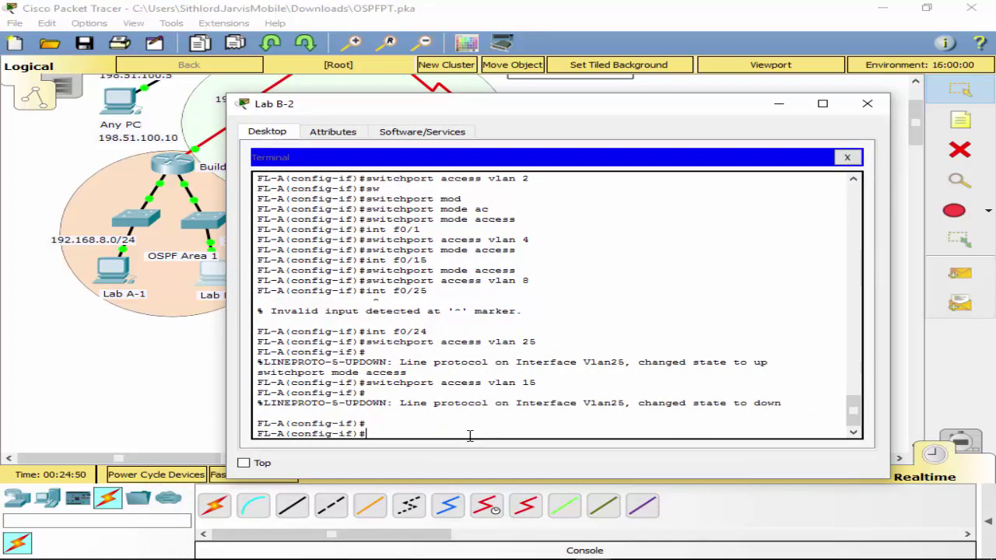
Exit interface configuration and run 'do sh interfaces' on FL-A.
{"action": "type", "text": "exit"}
{"action": "key", "text": "Return"}
{"action": "type", "text": "s"}
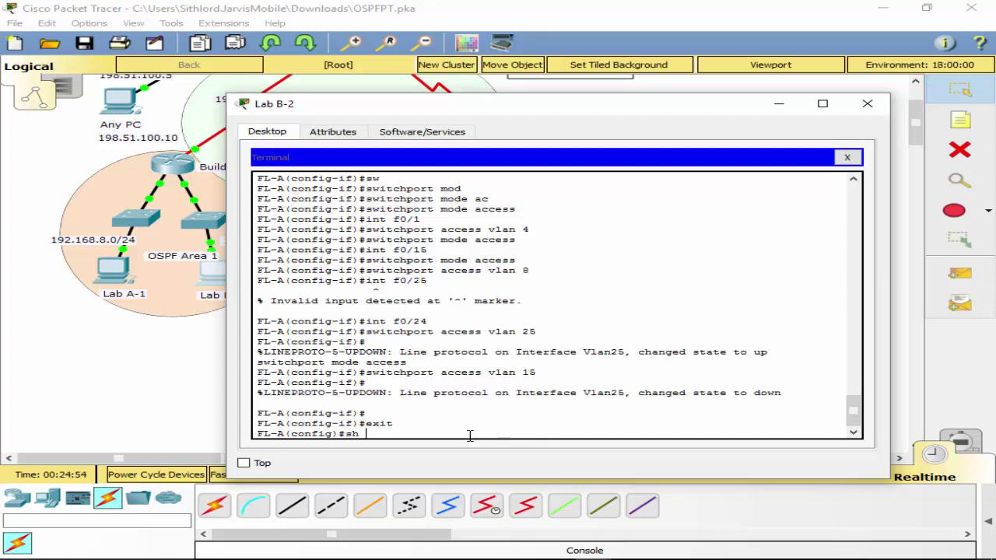
{"action": "type", "text": "h int"}
{"action": "key", "text": "Tab"}
{"action": "type", "text": "er"}
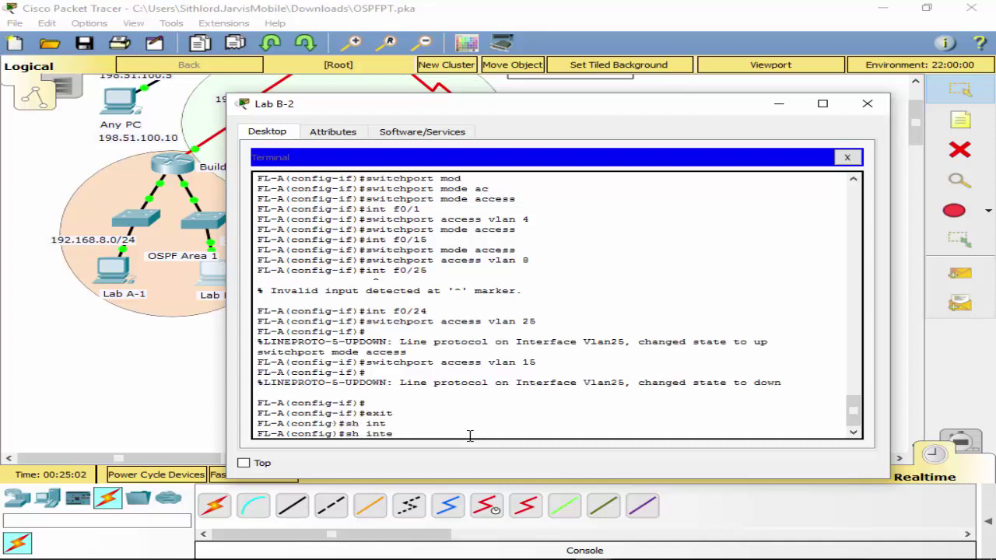
{"action": "key", "text": "Tab"}
{"action": "key", "text": "Return"}
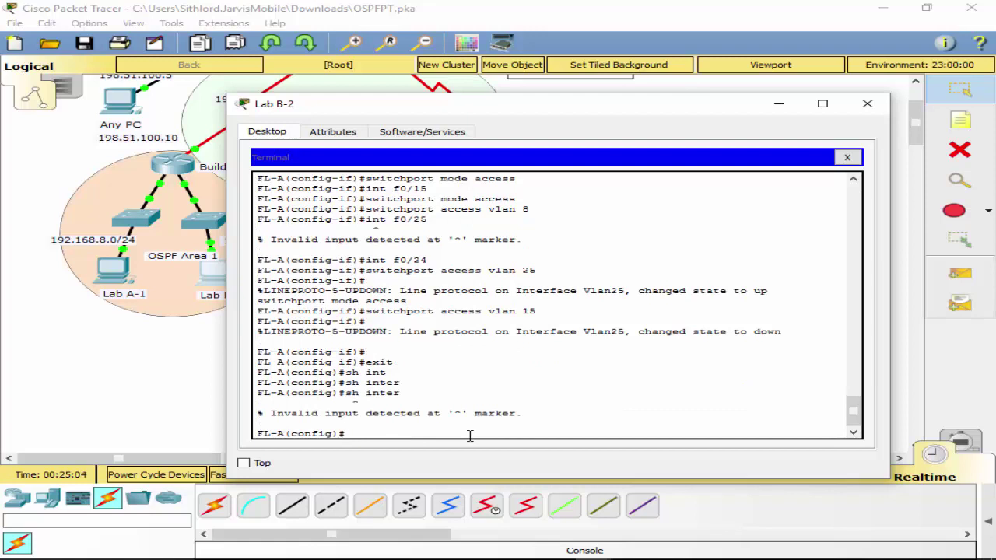
{"action": "type", "text": "do sh interfaces"}
{"action": "key", "text": "Return"}
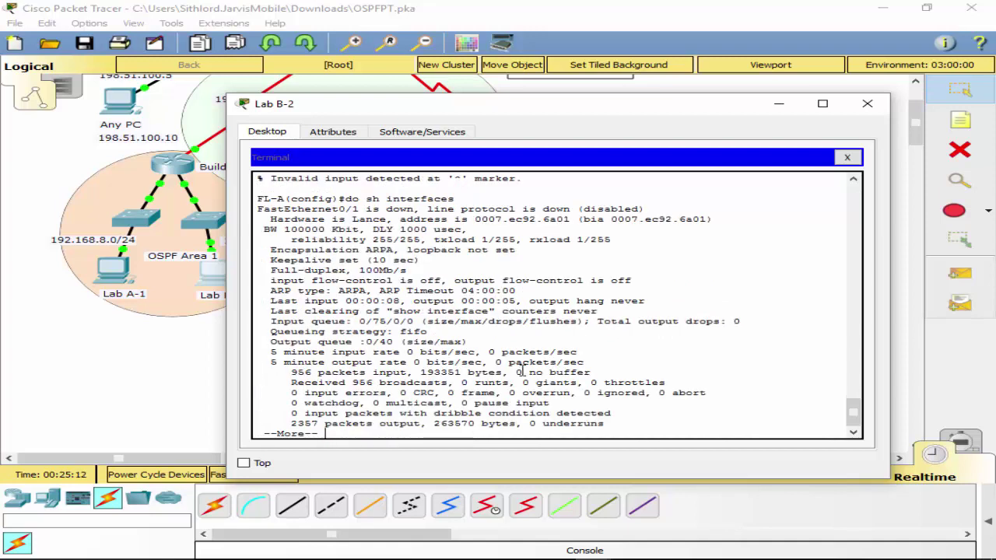
{"action": "key", "text": "q"}
Run 'do sh ip interface brief' to list FL-A's interface up/down status.
{"action": "key", "text": "Up"}
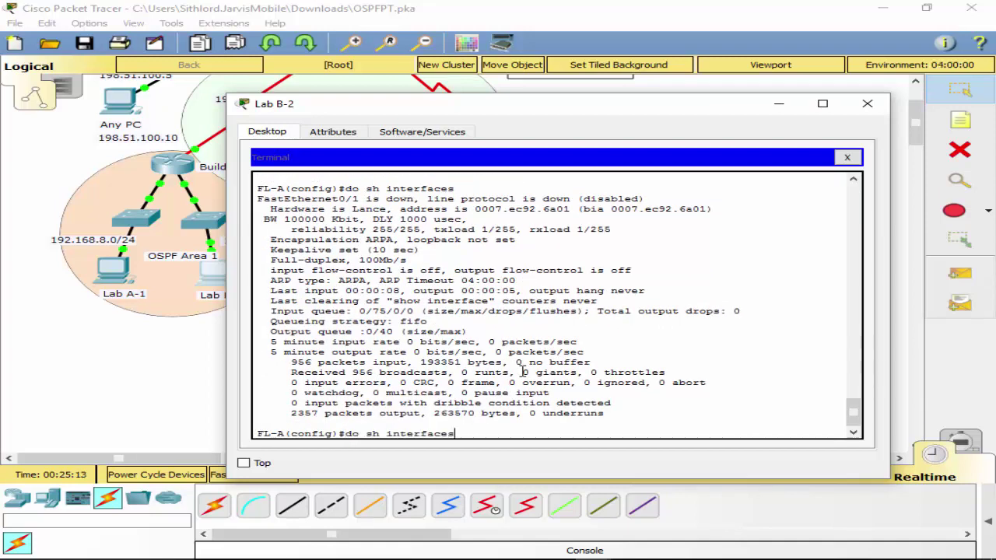
{"action": "key", "text": "BackSpace"}
{"action": "key", "text": "BackSpace"}
{"action": "key", "text": "BackSpace"}
{"action": "key", "text": "BackSpace"}
{"action": "key", "text": "BackSpace"}
{"action": "key", "text": "BackSpace"}
{"action": "key", "text": "BackSpace"}
{"action": "key", "text": "BackSpace"}
{"action": "key", "text": "BackSpace"}
{"action": "key", "text": "BackSpace"}
{"action": "type", "text": "ip interface brief"}
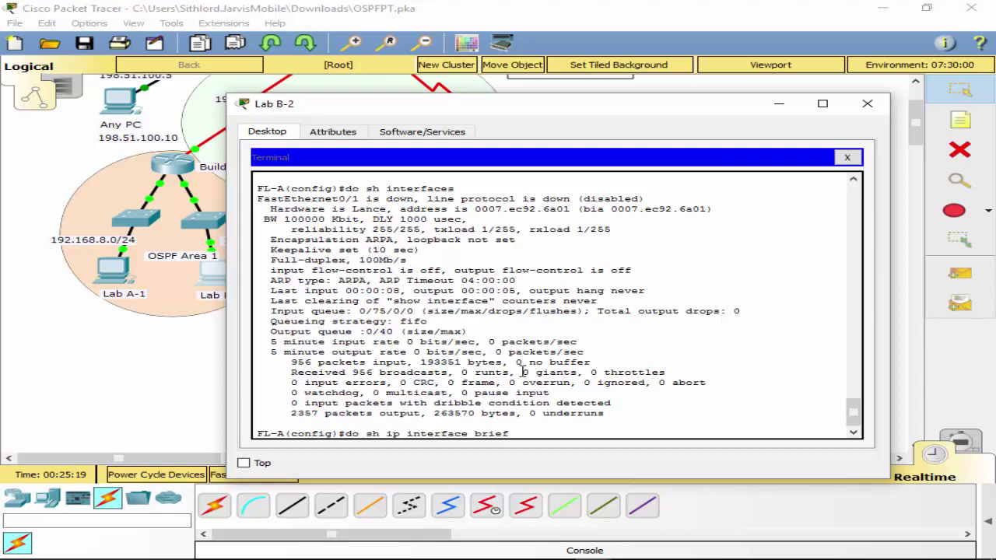
{"action": "key", "text": "Return"}
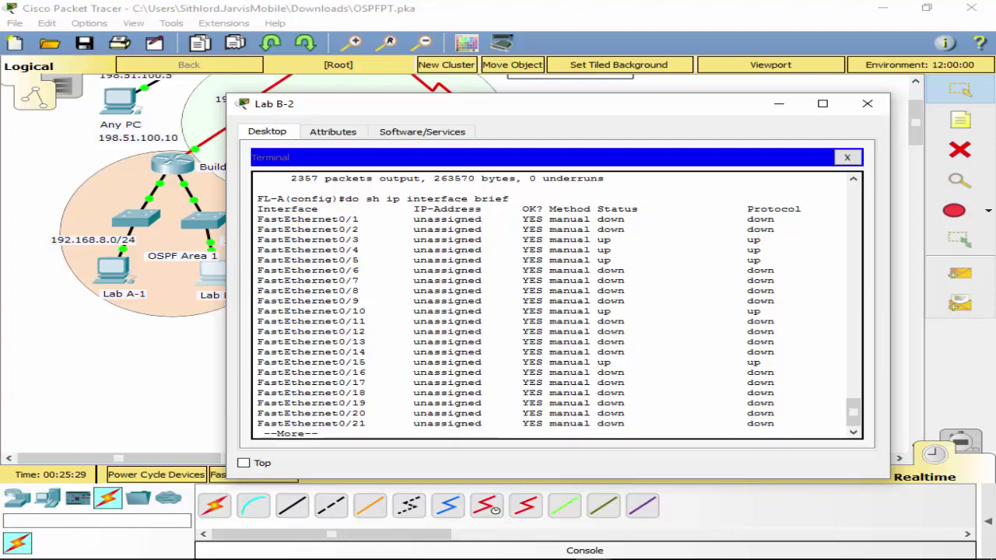
Lower the Packet Tracer window to uncover the NetAcad browser page.
{"action": "mouse_move", "coordinate": [364, 549]}
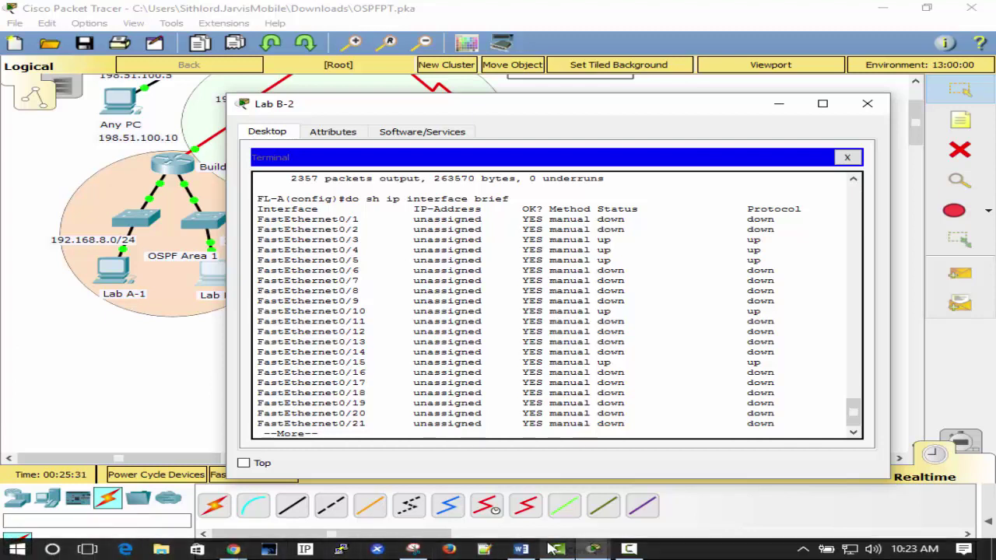
{"action": "mouse_move", "coordinate": [544, 550]}
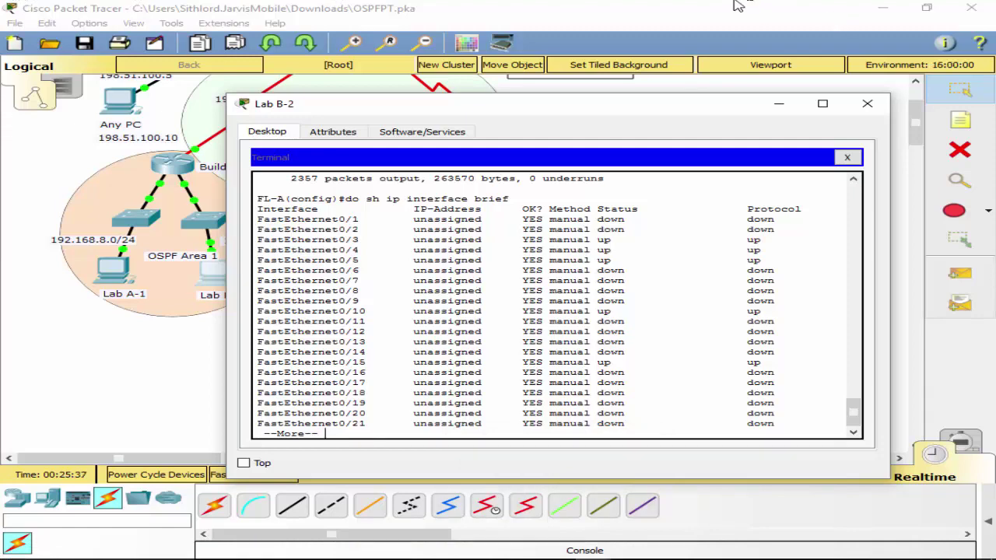
{"action": "left_click_drag", "start_coordinate": [487, 8], "coordinate": [768, 504]}
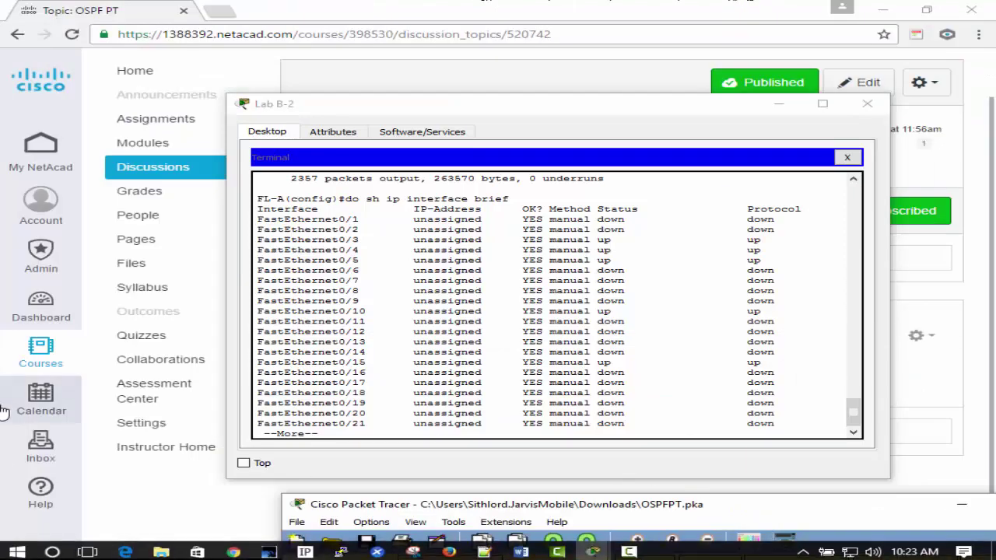
Launch Sticky Notes from Start, dismiss Enable insights, and drag the new note away.
{"action": "left_click", "coordinate": [17, 549]}
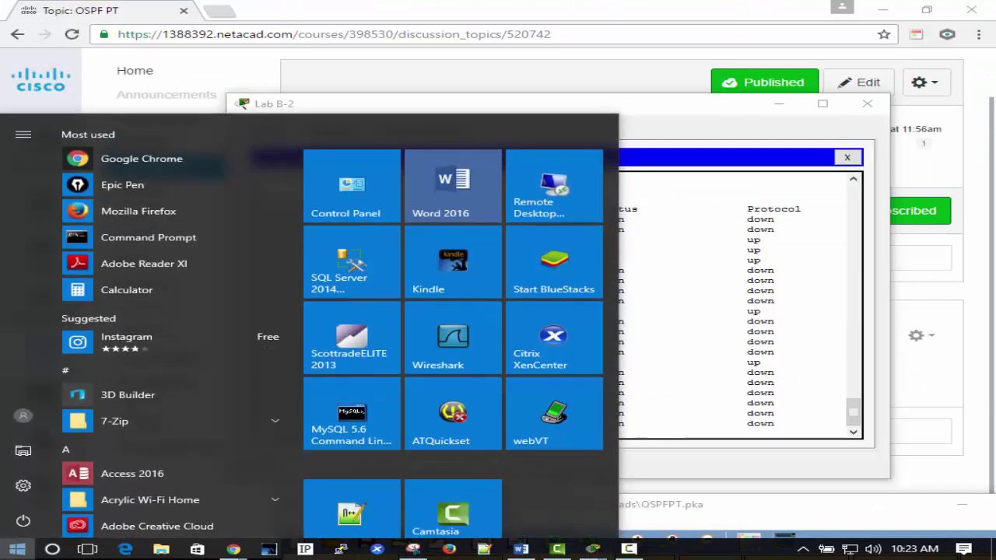
{"action": "type", "text": "note"}
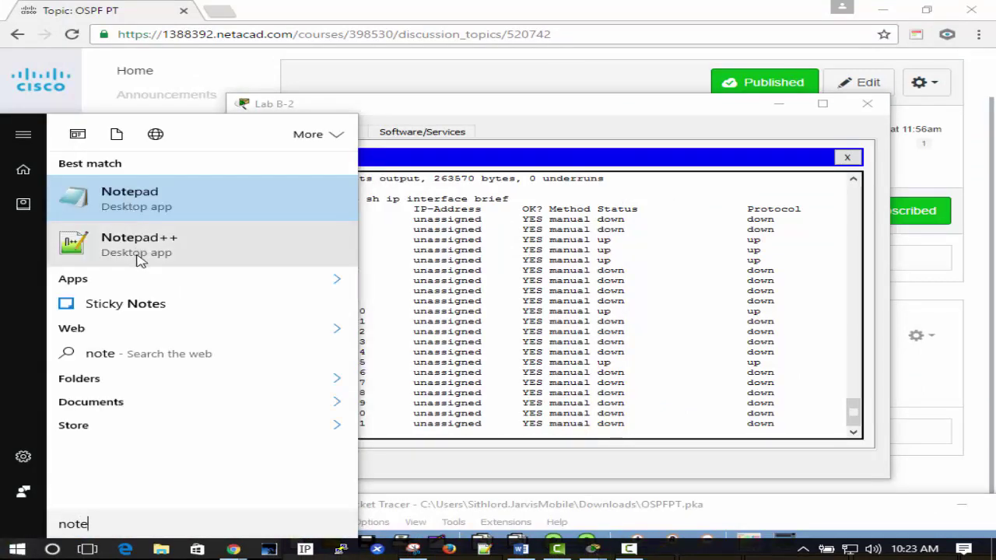
{"action": "type", "text": "s"}
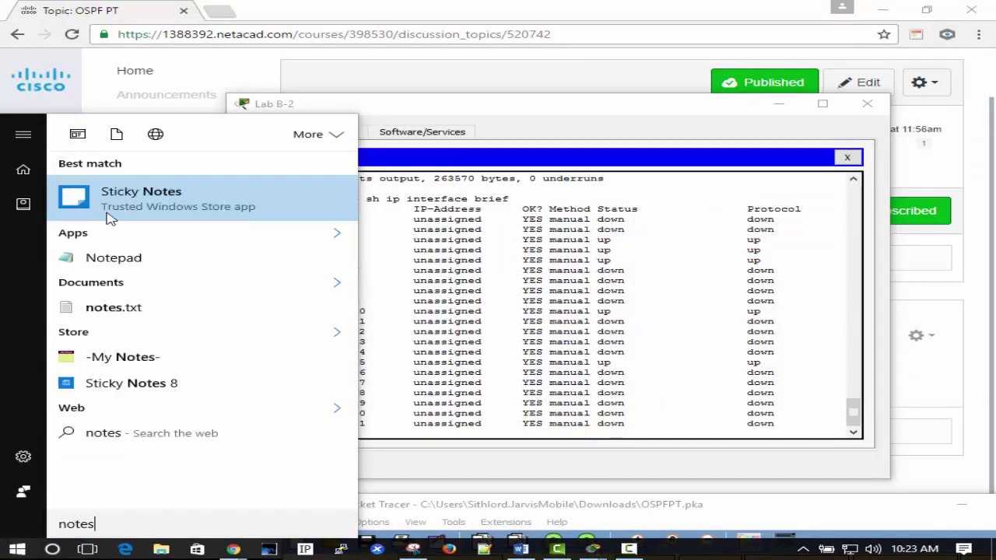
{"action": "left_click", "coordinate": [134, 203]}
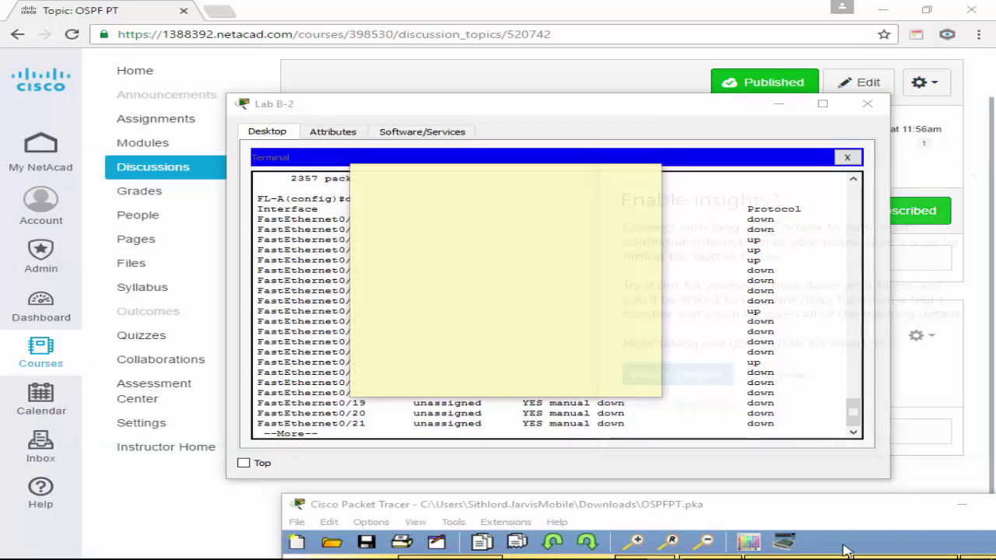
{"action": "left_click", "coordinate": [972, 176]}
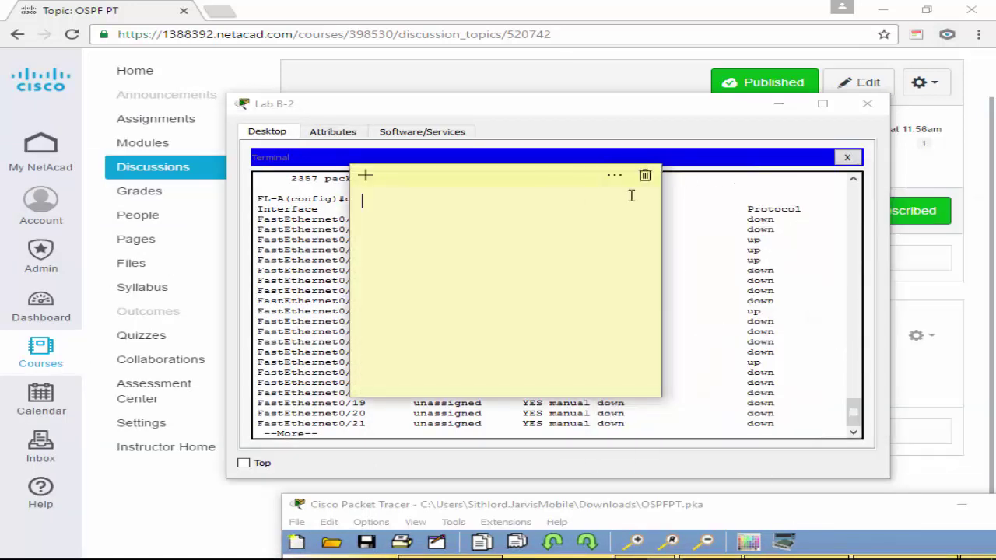
{"action": "left_click_drag", "start_coordinate": [539, 184], "coordinate": [995, 467]}
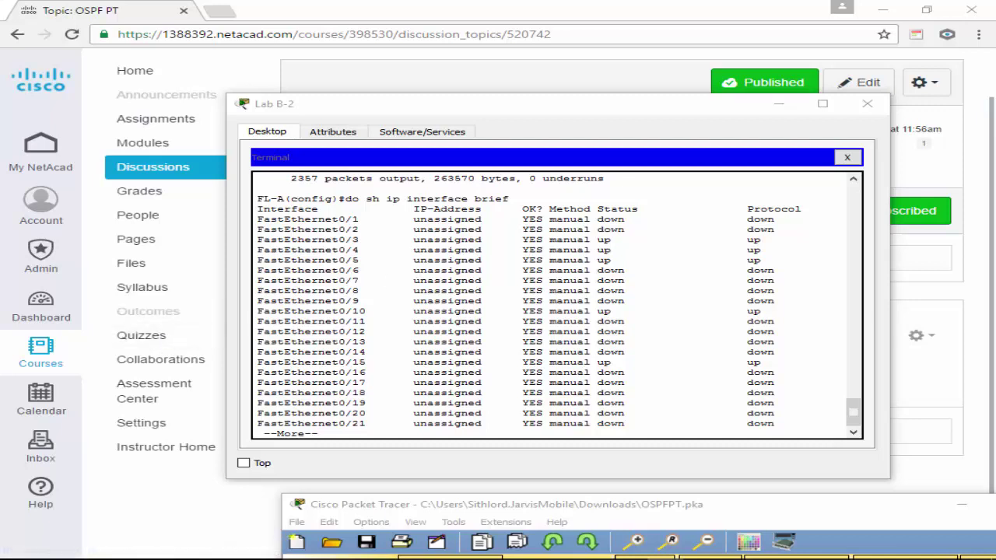
Page through the rest of FL-A's 'sh ip interface brief' output, down to Vlan25 at 10.10.25.254.
{"action": "left_click", "coordinate": [573, 302]}
{"action": "key", "text": "space"}
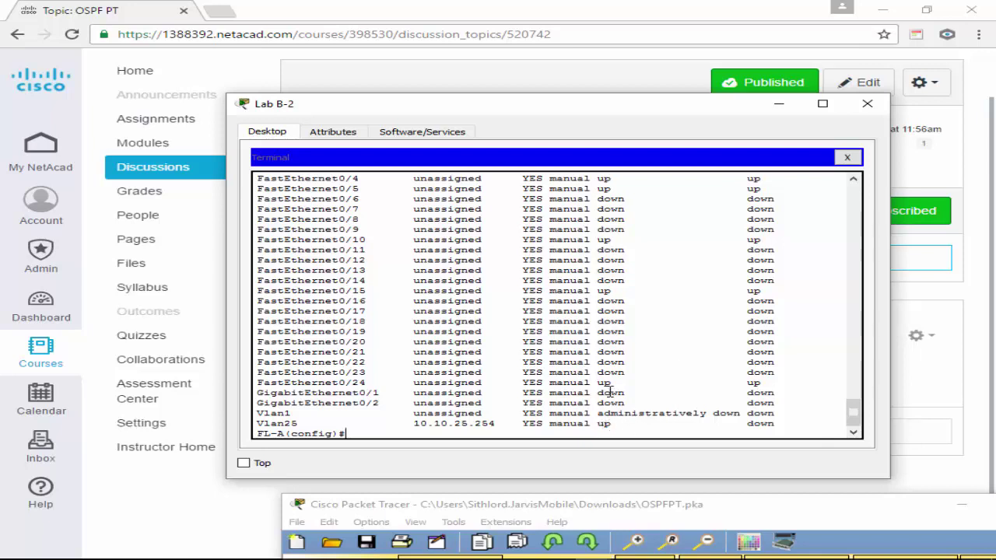
{"action": "left_click", "coordinate": [899, 395]}
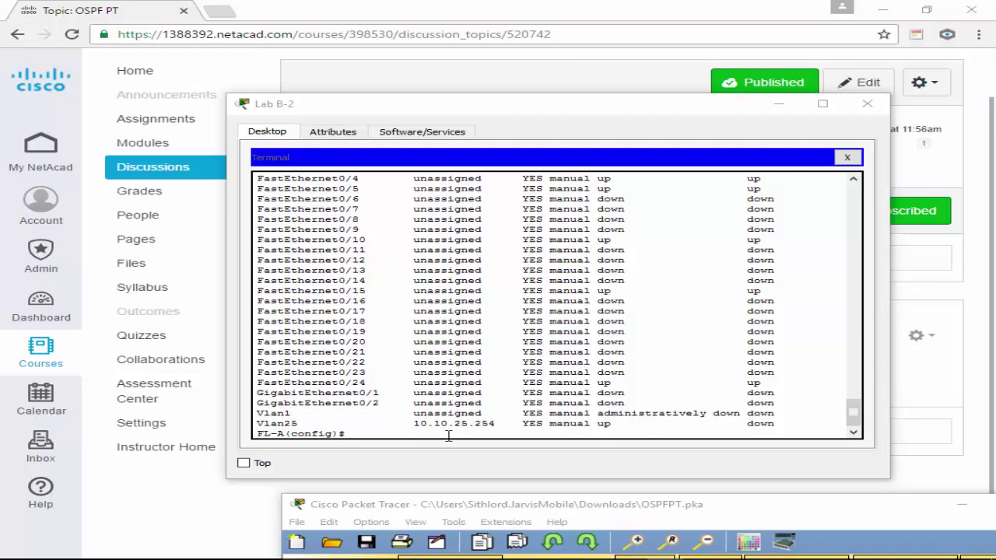
{"action": "left_click", "coordinate": [448, 437]}
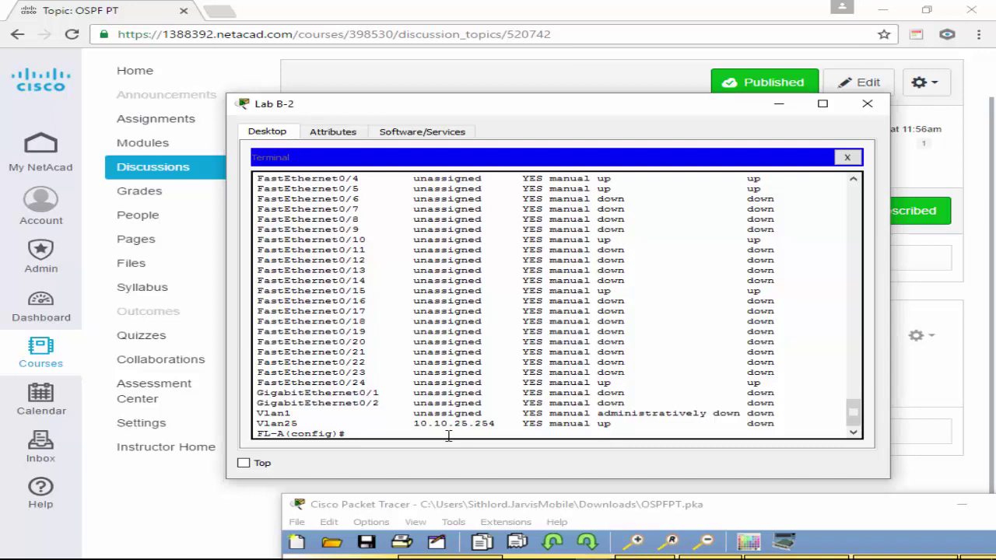
Select interface range f0/1 - 2 and set them to switchport mode access.
{"action": "type", "text": "int ran"}
{"action": "key", "text": "Tab"}
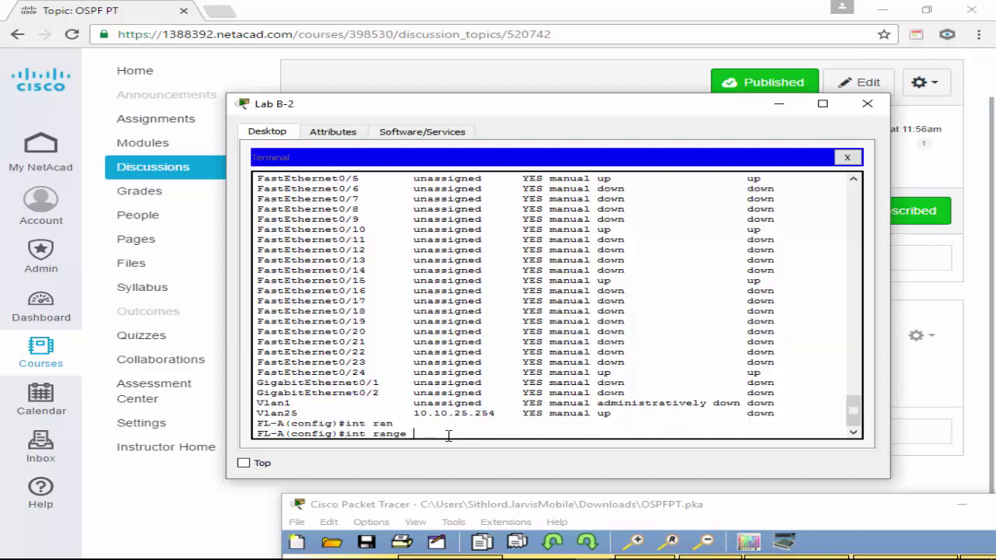
{"action": "type", "text": "f0/1 - 2"}
{"action": "key", "text": "Return"}
{"action": "type", "text": "sw"}
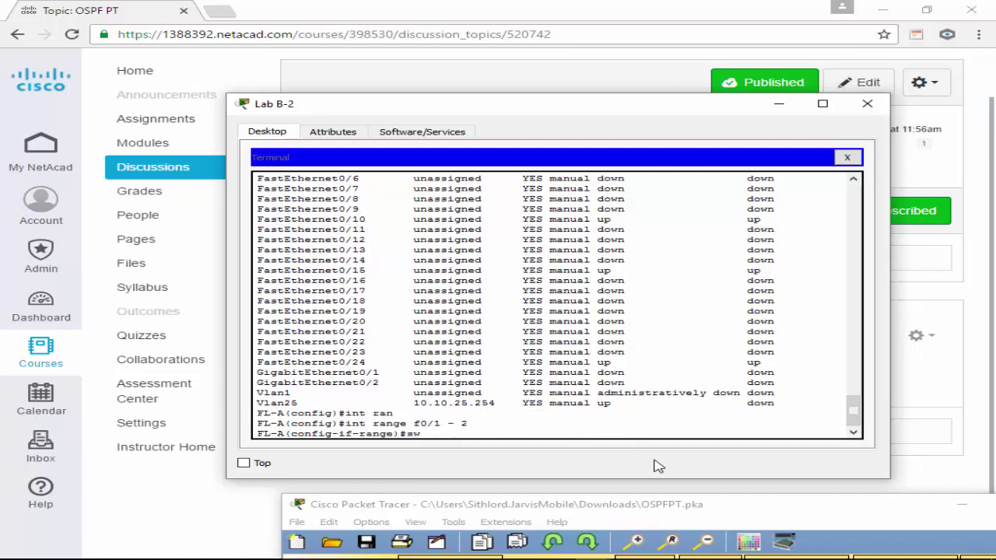
{"action": "key", "text": "Tab"}
{"action": "type", "text": "mod"}
{"action": "key", "text": "Tab"}
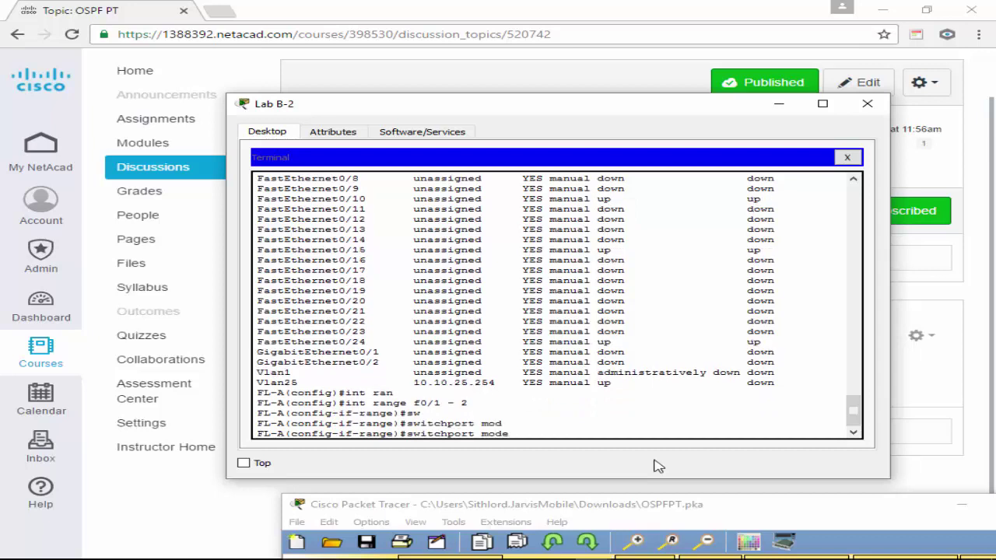
{"action": "type", "text": "ac"}
{"action": "key", "text": "Tab"}
{"action": "key", "text": "Return"}
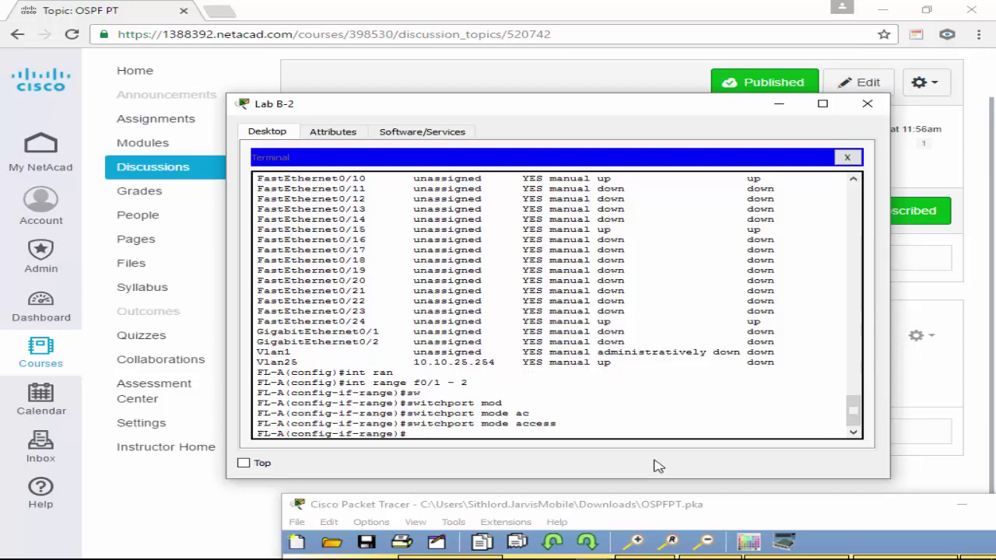
Assign ports f0/1–2 to access VLAN 99.
{"action": "type", "text": "sw"}
{"action": "key", "text": "Tab"}
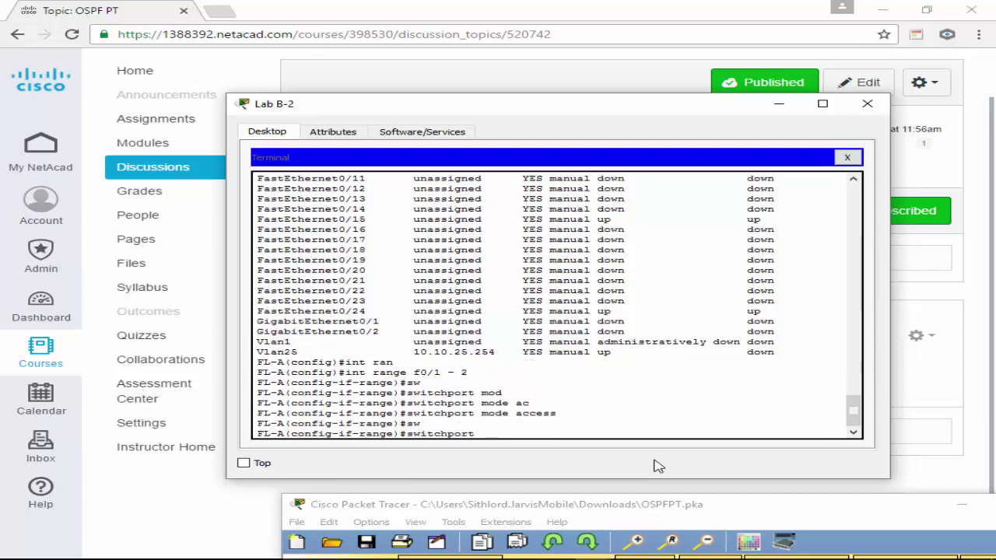
{"action": "type", "text": "m"}
{"action": "key", "text": "BackSpace"}
{"action": "type", "text": "ac"}
{"action": "key", "text": "Tab"}
{"action": "type", "text": "vlan 99"}
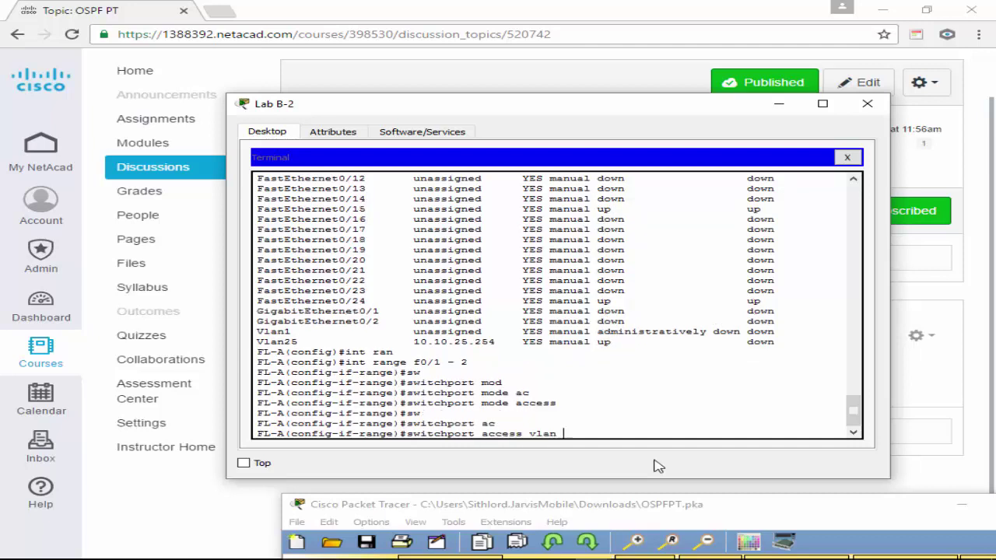
{"action": "key", "text": "Return"}
Make ports f0/6–9 access ports in VLAN 99 by reusing command history.
{"action": "key", "text": "Up"}
{"action": "key", "text": "Up"}
{"action": "key", "text": "Up"}
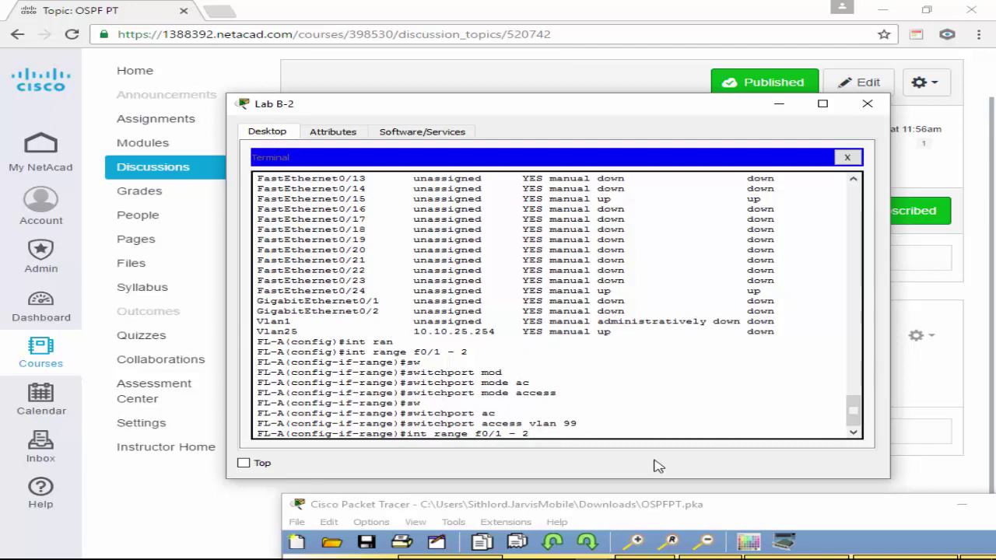
{"action": "key", "text": "BackSpace"}
{"action": "type", "text": "6"}
{"action": "key", "text": "Right"}
{"action": "key", "text": "Right"}
{"action": "key", "text": "BackSpace"}
{"action": "type", "text": "9"}
{"action": "key", "text": "Return"}
{"action": "key", "text": "Up"}
{"action": "key", "text": "Up"}
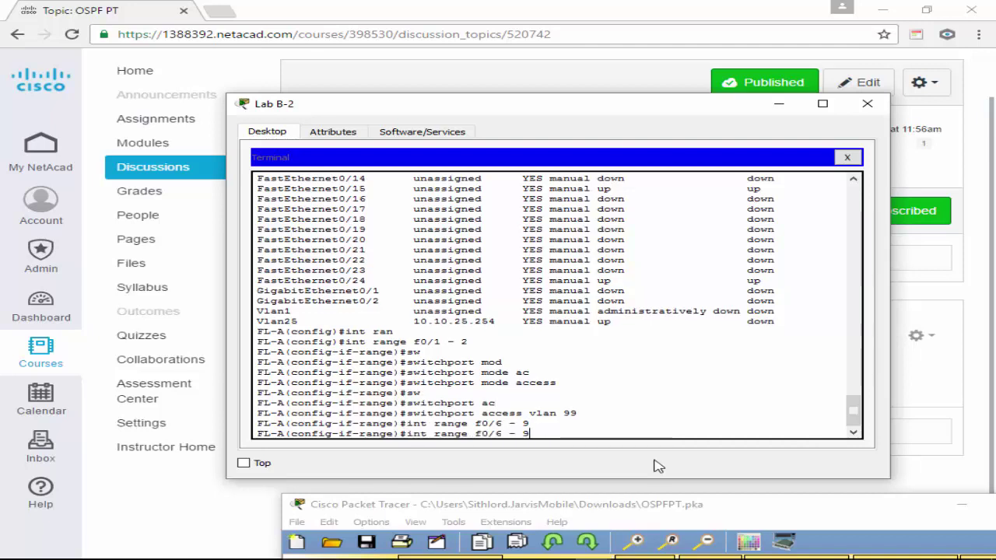
{"action": "key", "text": "Return"}
{"action": "key", "text": "Up"}
{"action": "key", "text": "Up"}
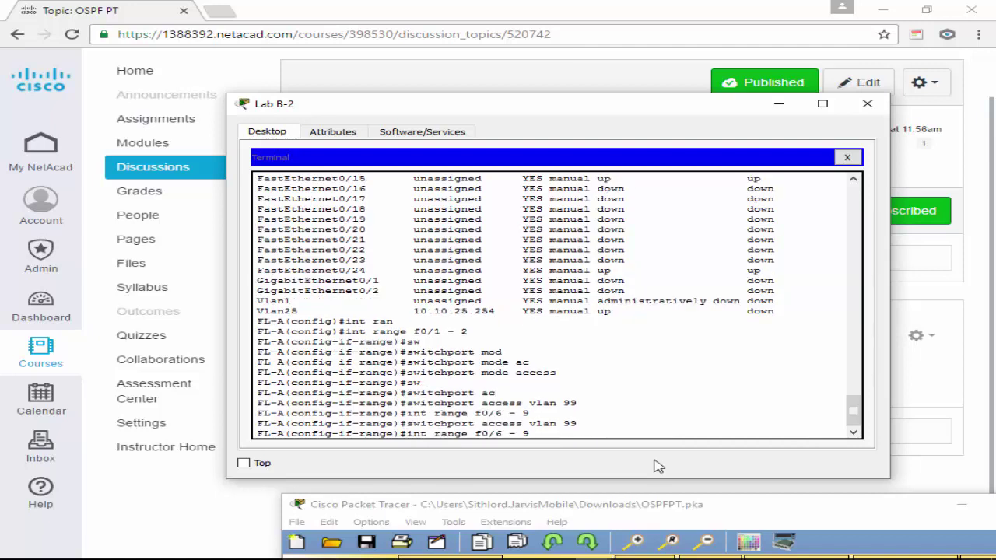
{"action": "key", "text": "Up"}
{"action": "key", "text": "Up"}
{"action": "key", "text": "Up"}
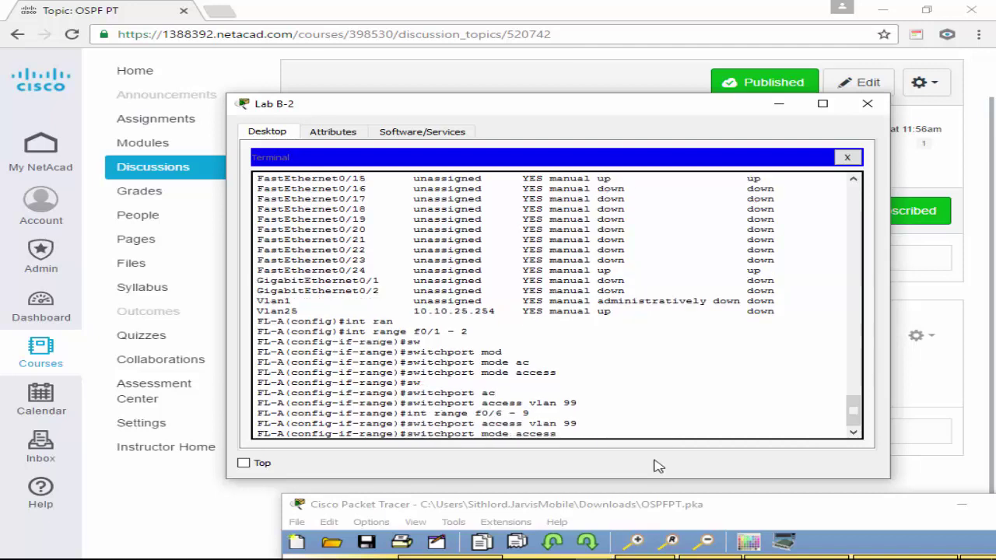
{"action": "key", "text": "Return"}
{"action": "key", "text": "Up"}
{"action": "key", "text": "Up"}
{"action": "key", "text": "Up"}
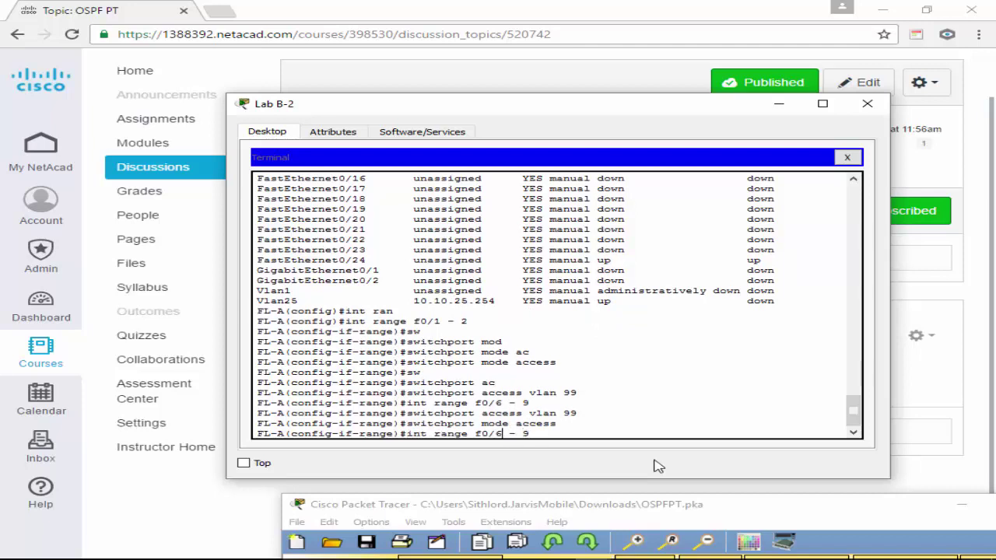
{"action": "key", "text": "BackSpace"}
{"action": "key", "text": "BackSpace"}
{"action": "key", "text": "BackSpace"}
{"action": "key", "text": "BackSpace"}
{"action": "key", "text": "BackSpace"}
Make ports f0/11–14 access ports in VLAN 99.
{"action": "type", "text": "11 - 9"}
{"action": "key", "text": "BackSpace"}
{"action": "type", "text": "14"}
{"action": "key", "text": "Return"}
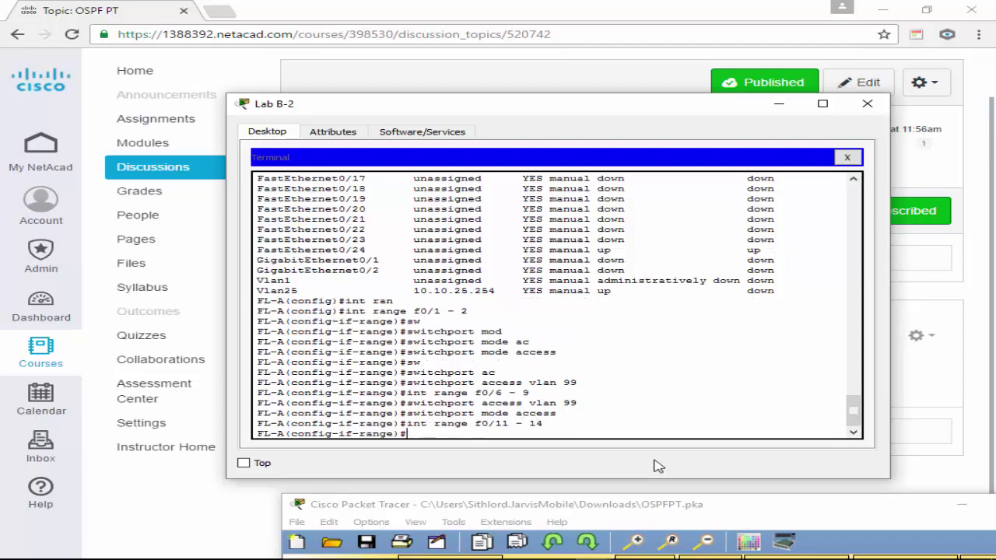
{"action": "key", "text": "Up"}
{"action": "key", "text": "Up"}
{"action": "key", "text": "Return"}
{"action": "key", "text": "Up"}
{"action": "key", "text": "Up"}
{"action": "key", "text": "Down"}
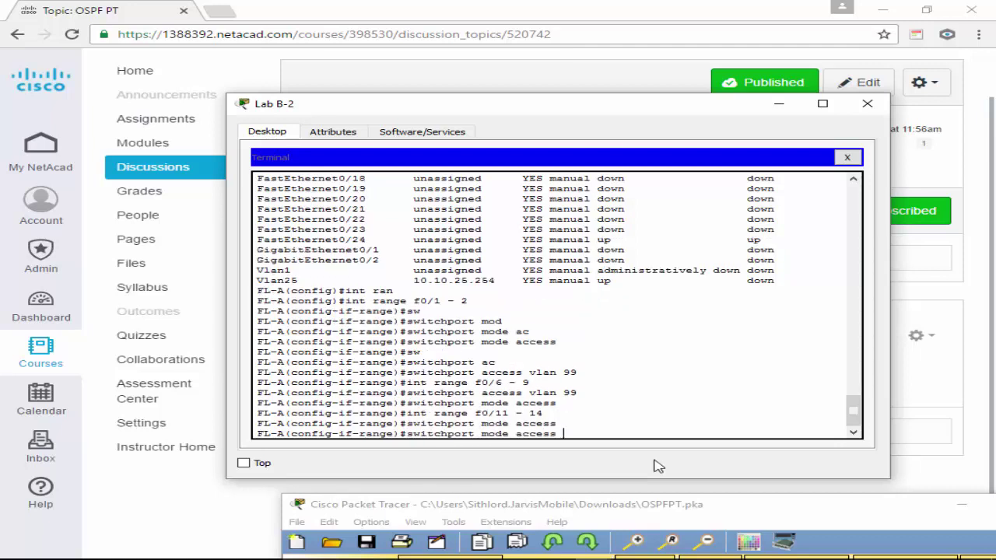
{"action": "key", "text": "Up"}
{"action": "key", "text": "Return"}
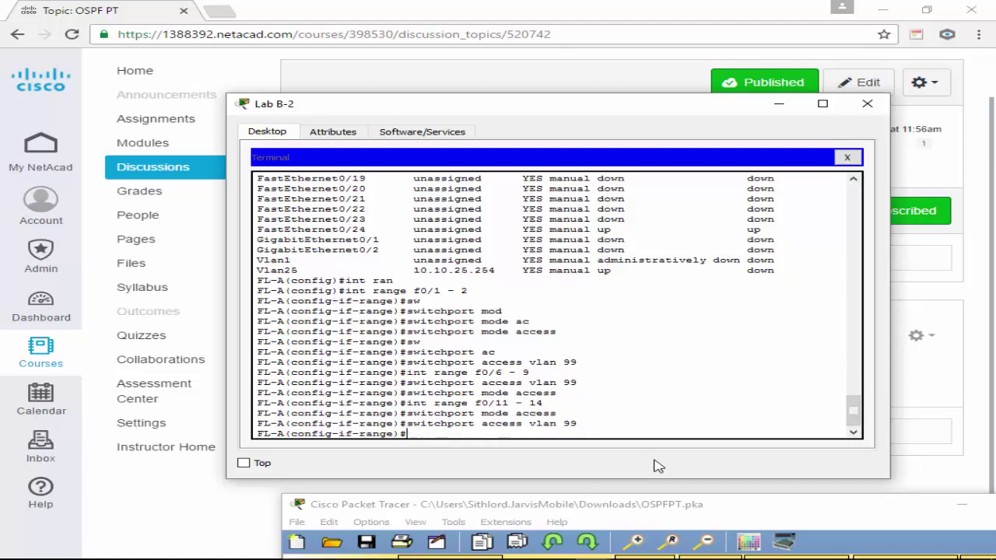
Make ports f0/16–23 access ports in VLAN 99.
{"action": "key", "text": "Up"}
{"action": "key", "text": "Up"}
{"action": "key", "text": "Up"}
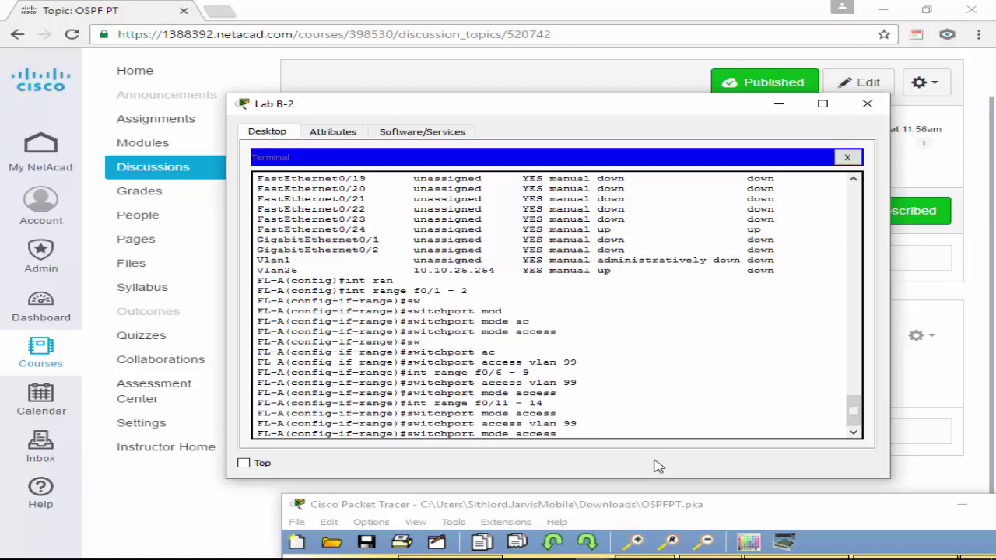
{"action": "key", "text": "Left"}
{"action": "key", "text": "Left"}
{"action": "key", "text": "BackSpace"}
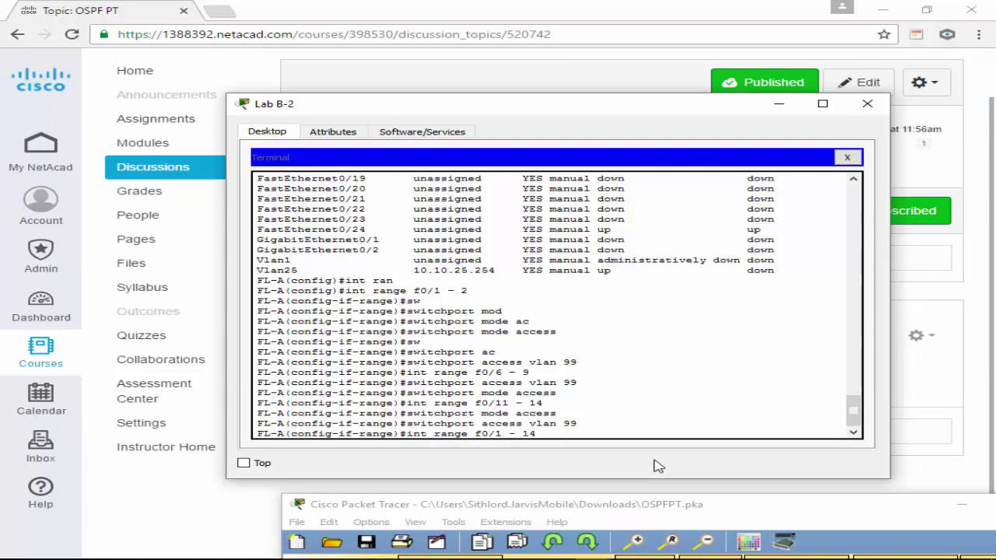
{"action": "type", "text": "6"}
{"action": "key", "text": "Right"}
{"action": "key", "text": "Right"}
{"action": "key", "text": "Right"}
{"action": "key", "text": "BackSpace"}
{"action": "type", "text": "4"}
{"action": "key", "text": "Return"}
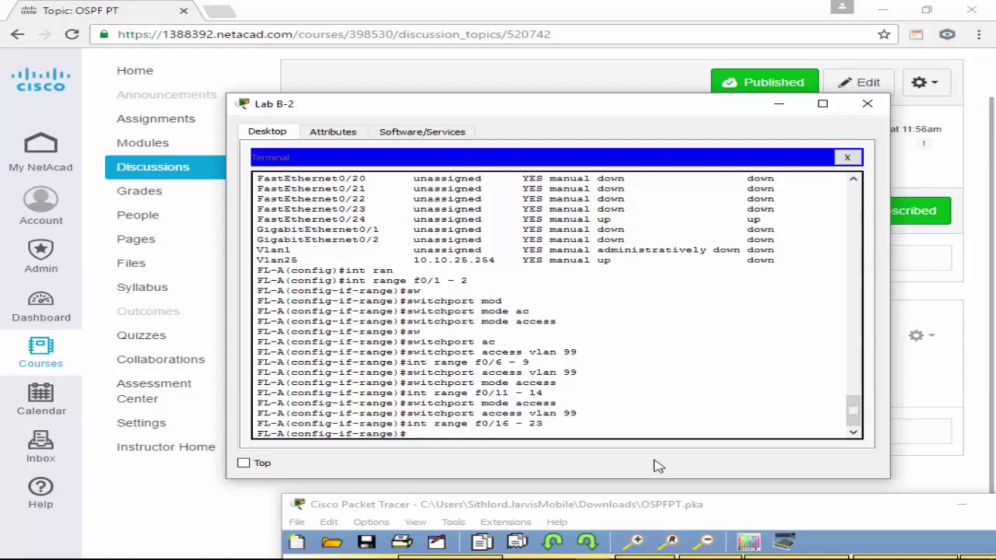
{"action": "type", "text": "switchport access vlan 99"}
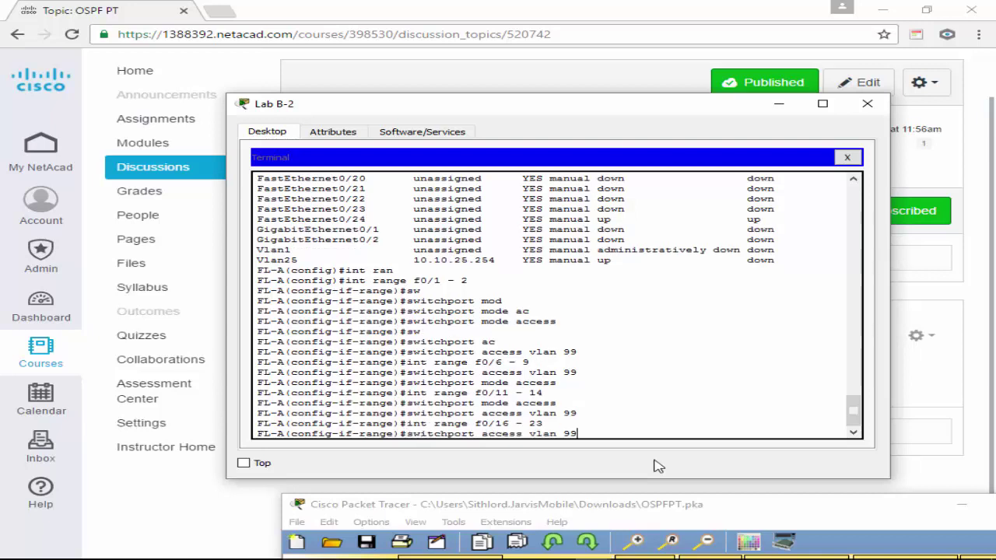
{"action": "key", "text": "Up"}
{"action": "key", "text": "Up"}
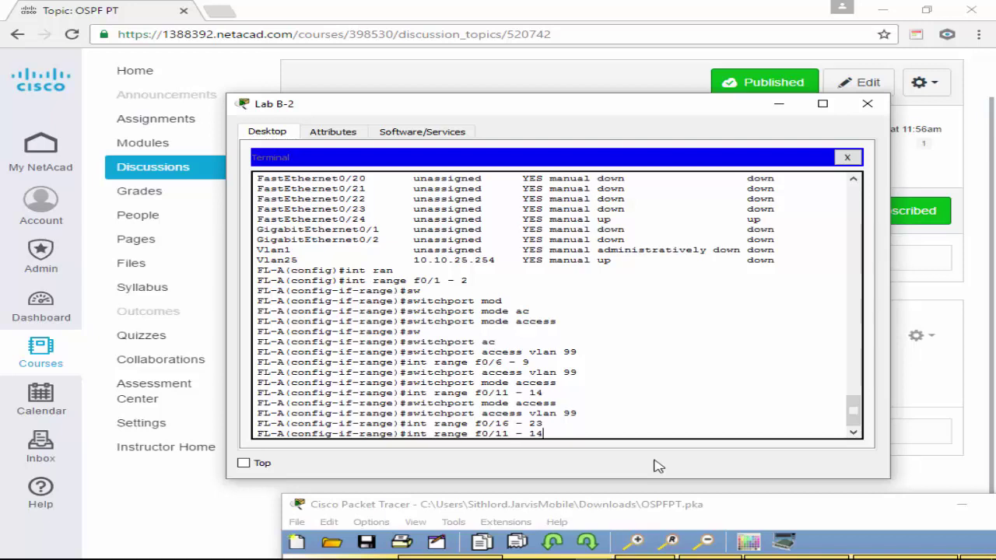
{"action": "key", "text": "Down"}
{"action": "key", "text": "Return"}
{"action": "key", "text": "Up"}
{"action": "key", "text": "Up"}
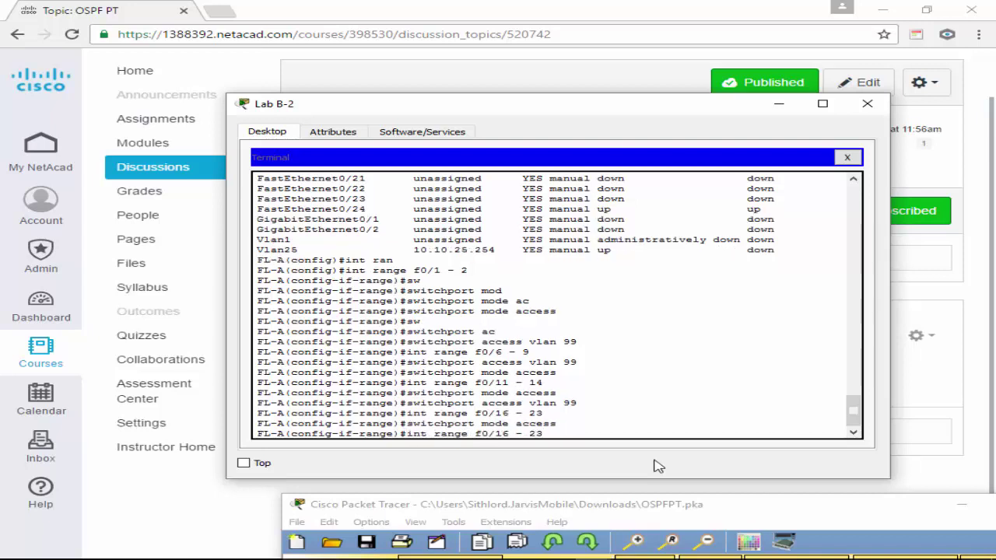
{"action": "key", "text": "Down"}
{"action": "key", "text": "Up"}
{"action": "key", "text": "Up"}
{"action": "key", "text": "Return"}
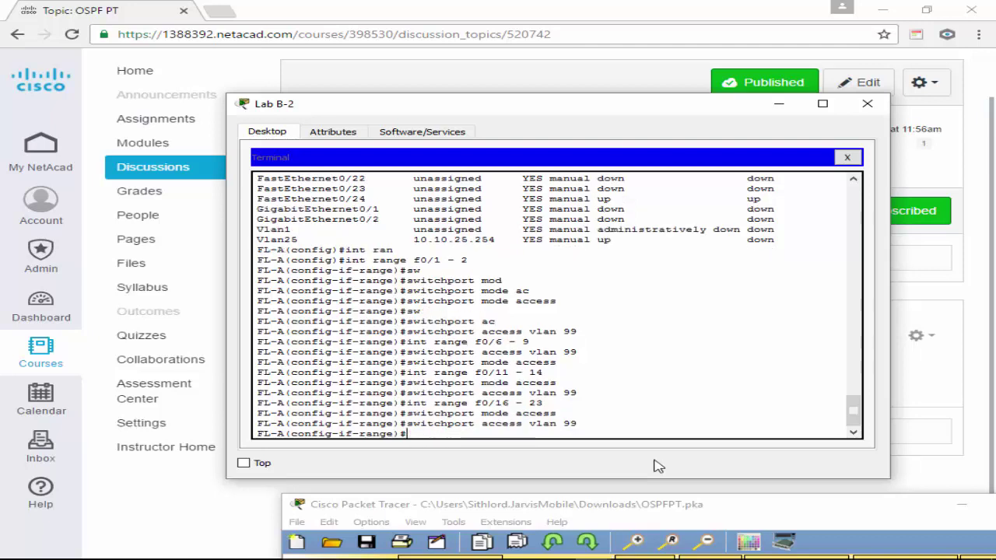
Exit configuration mode twice and save FL-A's configuration with 'wr'.
{"action": "type", "text": "exit"}
{"action": "key", "text": "Return"}
{"action": "type", "text": "exit"}
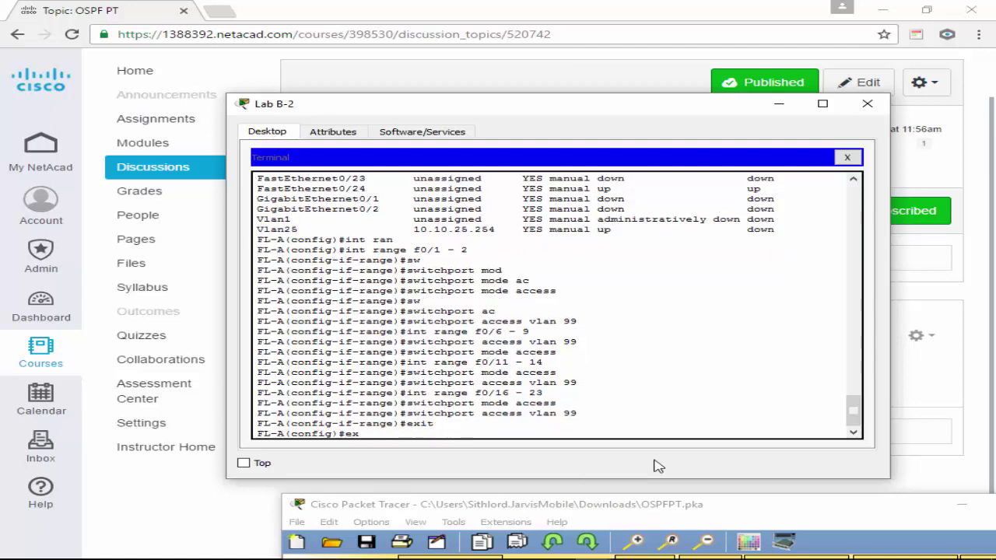
{"action": "key", "text": "Return"}
{"action": "key", "text": "Return"}
{"action": "type", "text": "wr"}
{"action": "key", "text": "Return"}
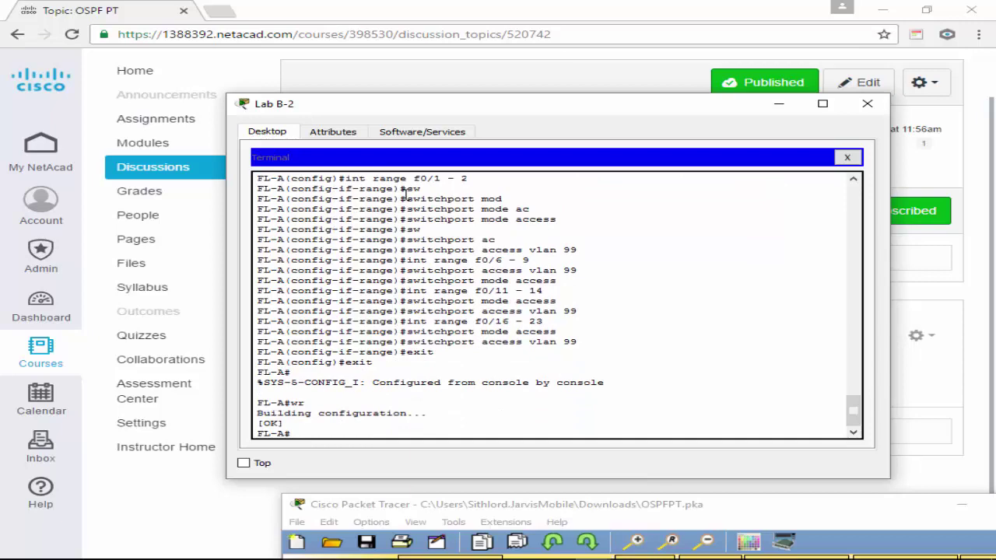
{"action": "left_click_drag", "start_coordinate": [654, 110], "coordinate": [701, 119]}
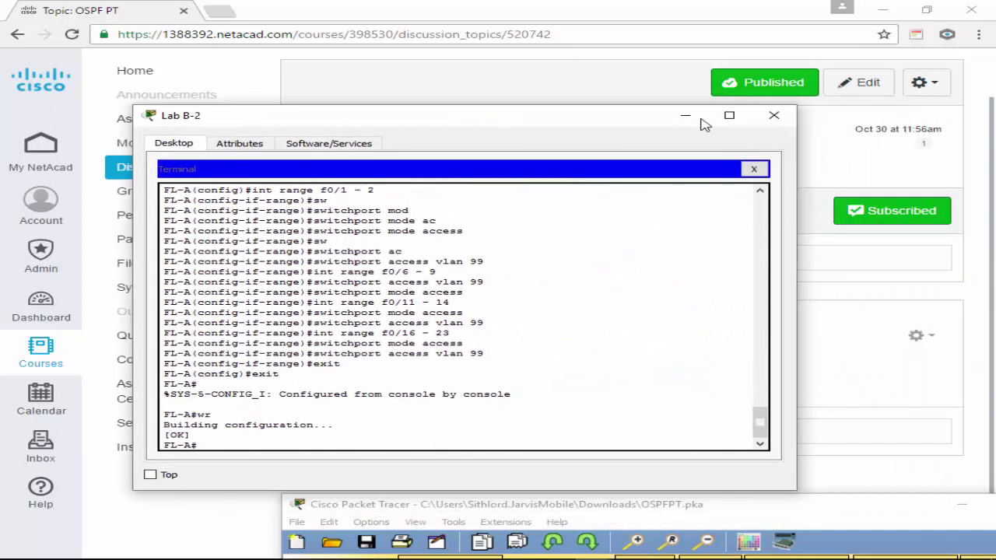
Close the Lab B-2 window and restore the OSPFPT Packet Tracer window over the discussion page.
{"action": "left_click", "coordinate": [776, 115]}
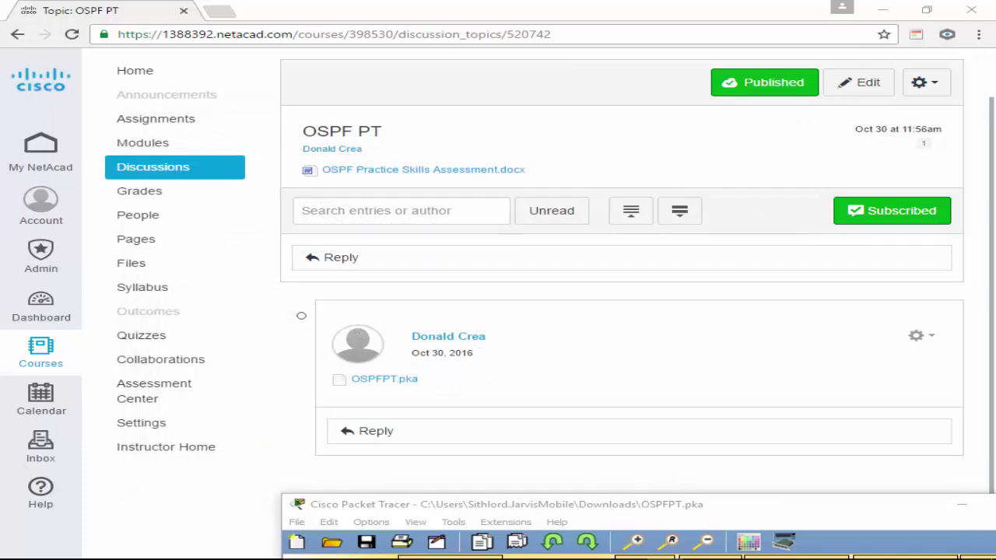
{"action": "left_click", "coordinate": [662, 269]}
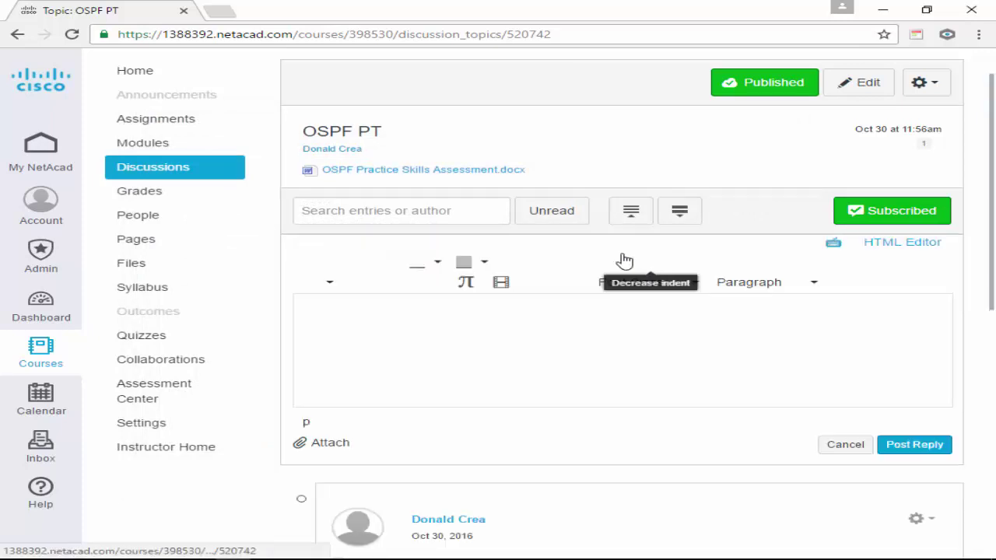
{"action": "mouse_move", "coordinate": [391, 552]}
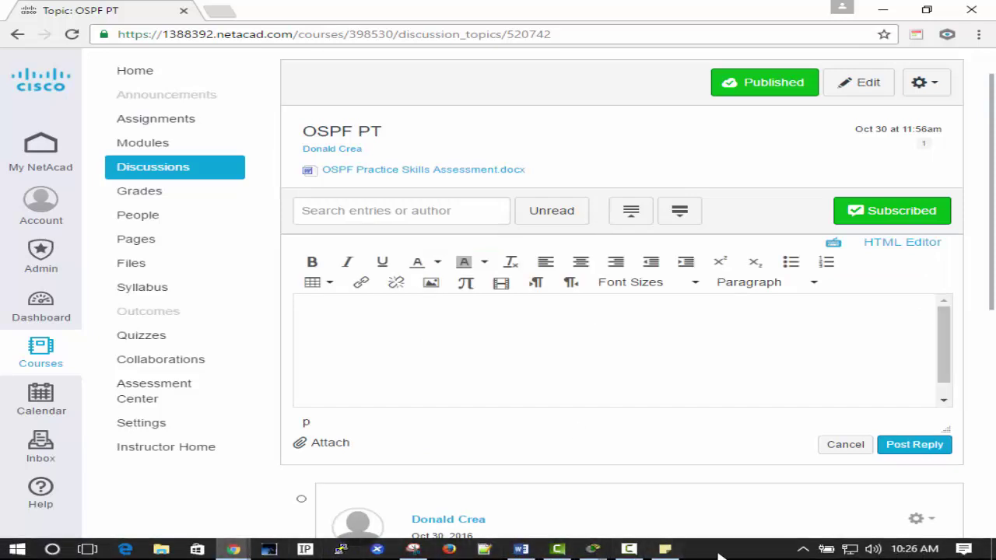
{"action": "mouse_move", "coordinate": [593, 549]}
{"action": "left_click", "coordinate": [679, 490]}
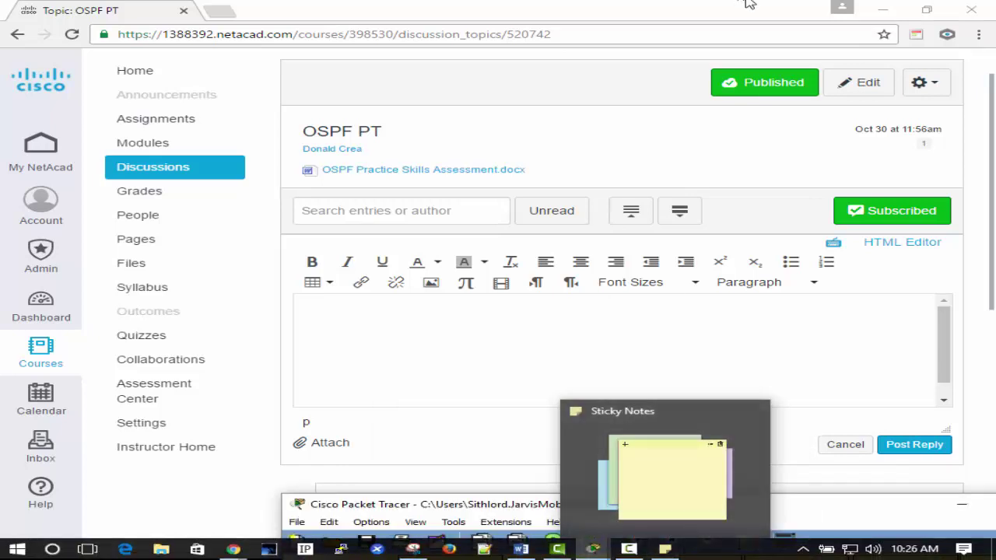
{"action": "left_click", "coordinate": [593, 549]}
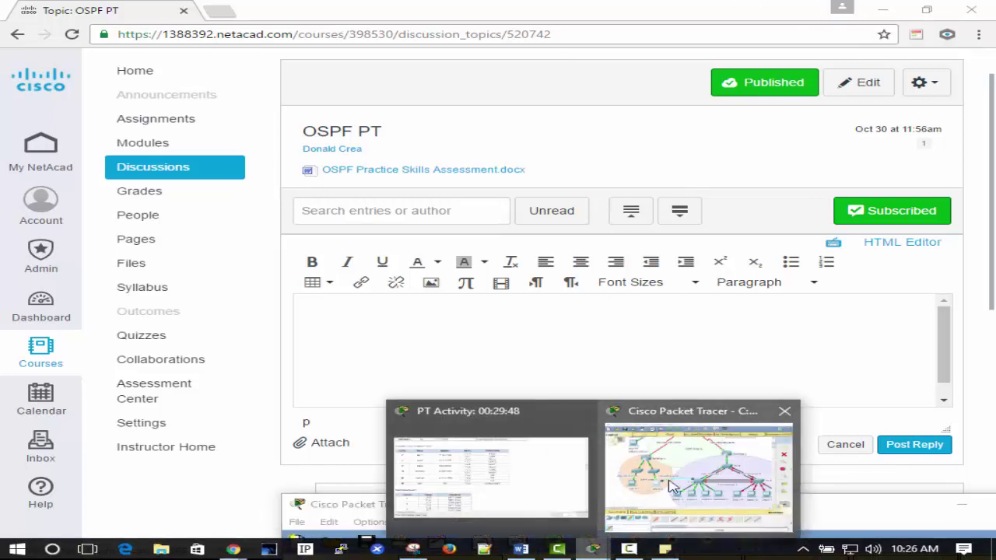
{"action": "left_click", "coordinate": [691, 466]}
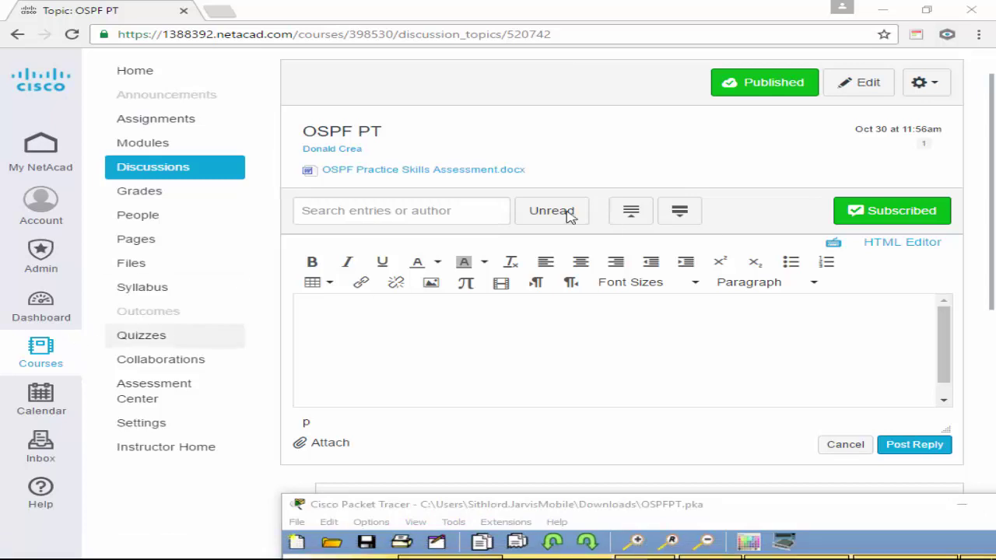
{"action": "left_click", "coordinate": [837, 536]}
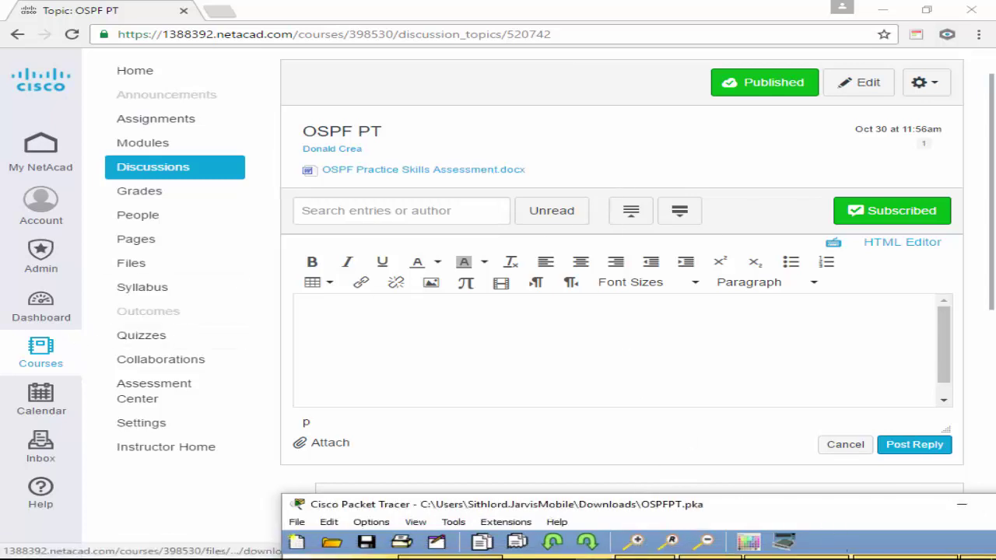
{"action": "left_click_drag", "start_coordinate": [863, 506], "coordinate": [469, 225]}
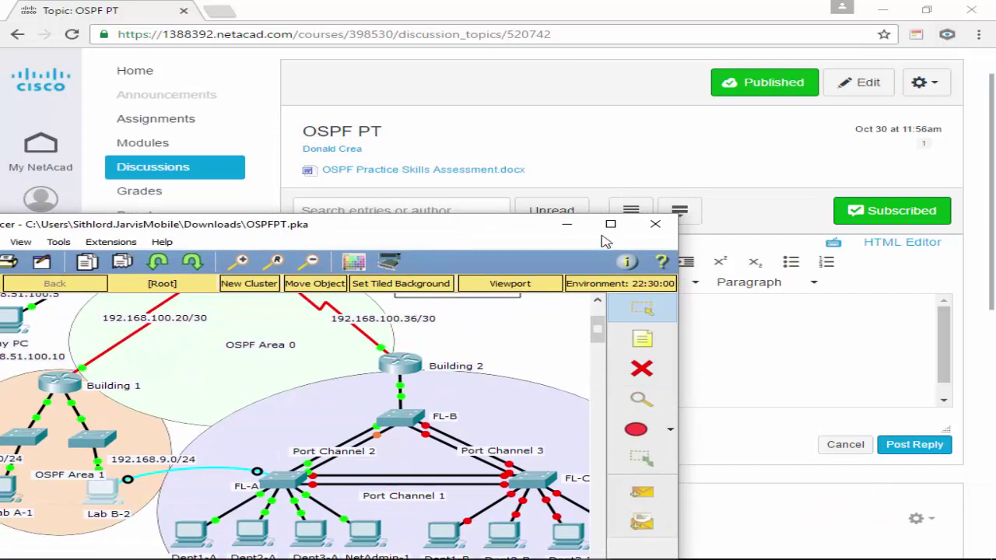
Attach Lab B-2's console cable to FL-C's Console port and open the PC's Terminal.
{"action": "left_click", "coordinate": [610, 224]}
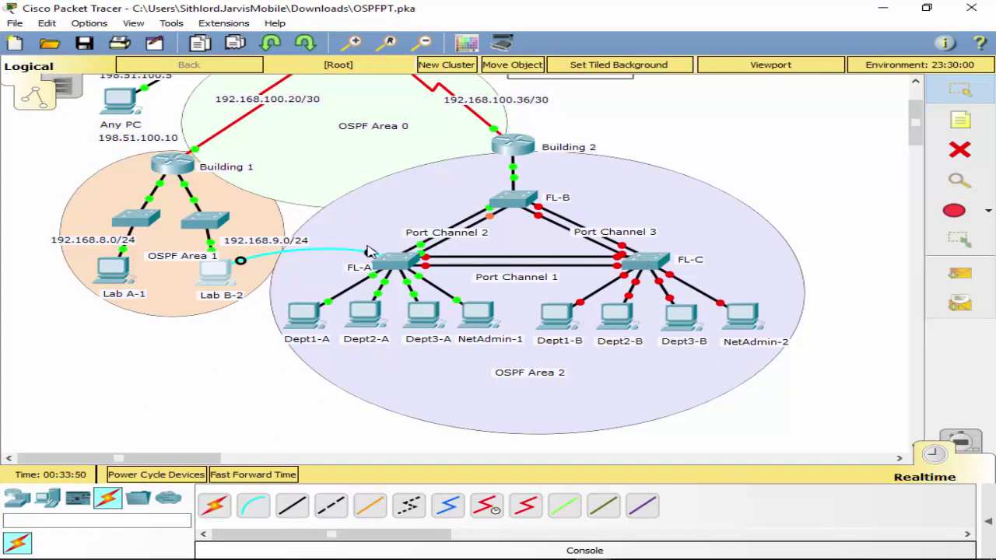
{"action": "left_click", "coordinate": [654, 259]}
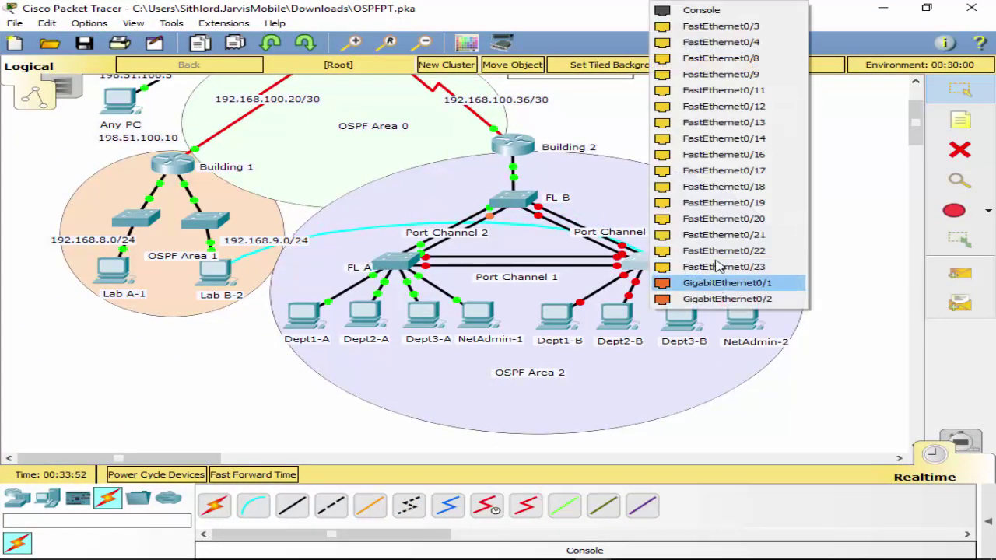
{"action": "left_click", "coordinate": [723, 24]}
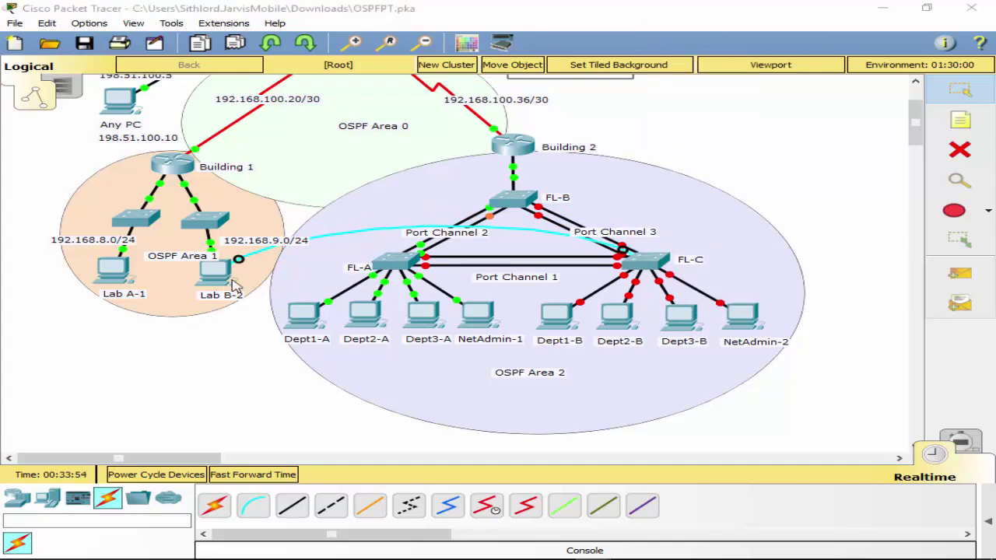
{"action": "left_click", "coordinate": [217, 274]}
{"action": "left_click", "coordinate": [501, 201]}
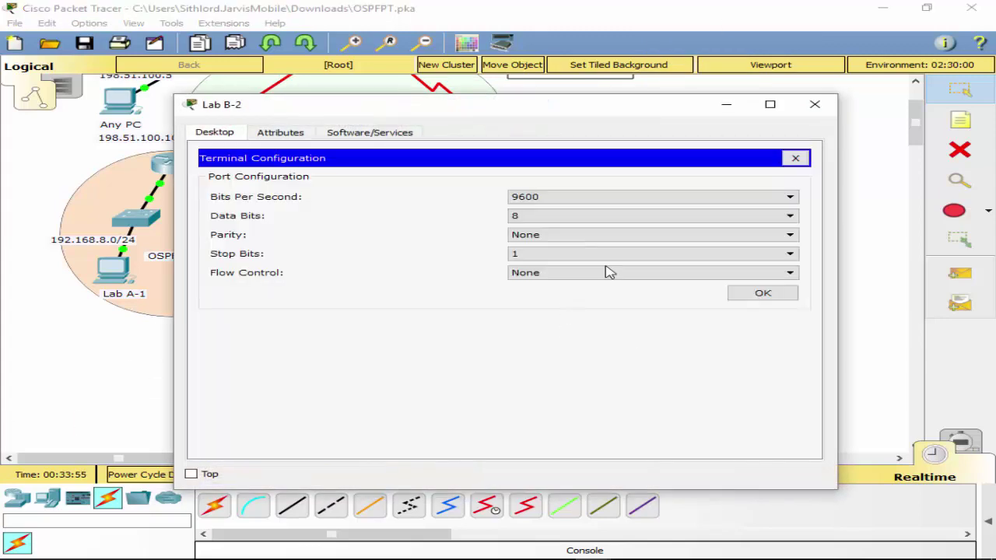
{"action": "left_click", "coordinate": [745, 293]}
Enter FL-C's global configuration mode with en and conf t, then list VLANs with 'do sh vlan'.
{"action": "key", "text": "Return"}
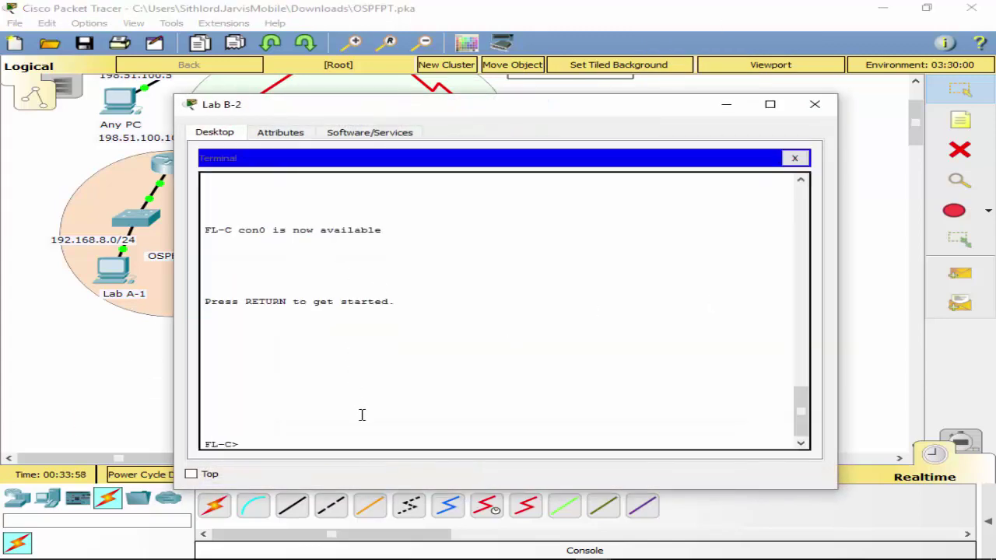
{"action": "type", "text": "en"}
{"action": "key", "text": "Return"}
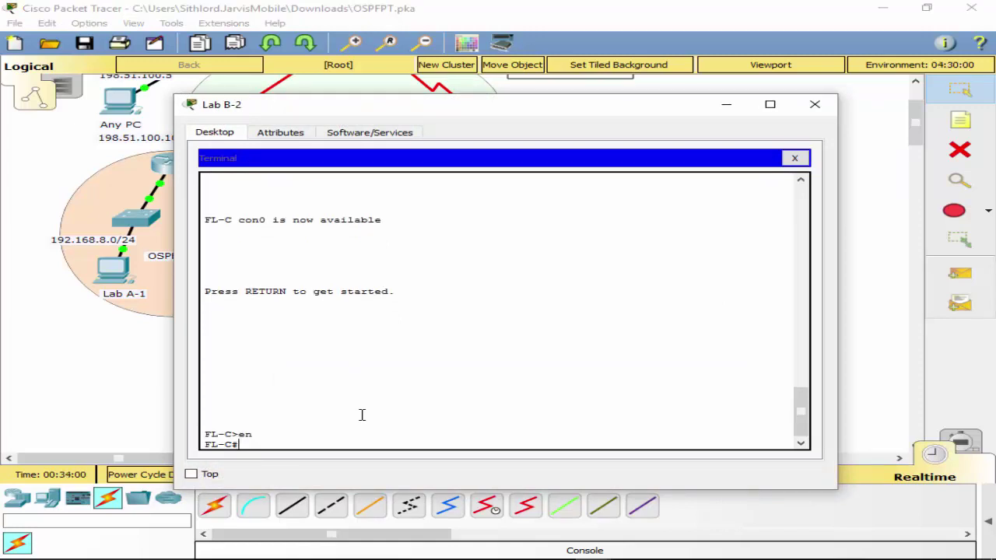
{"action": "type", "text": "conf t"}
{"action": "key", "text": "Return"}
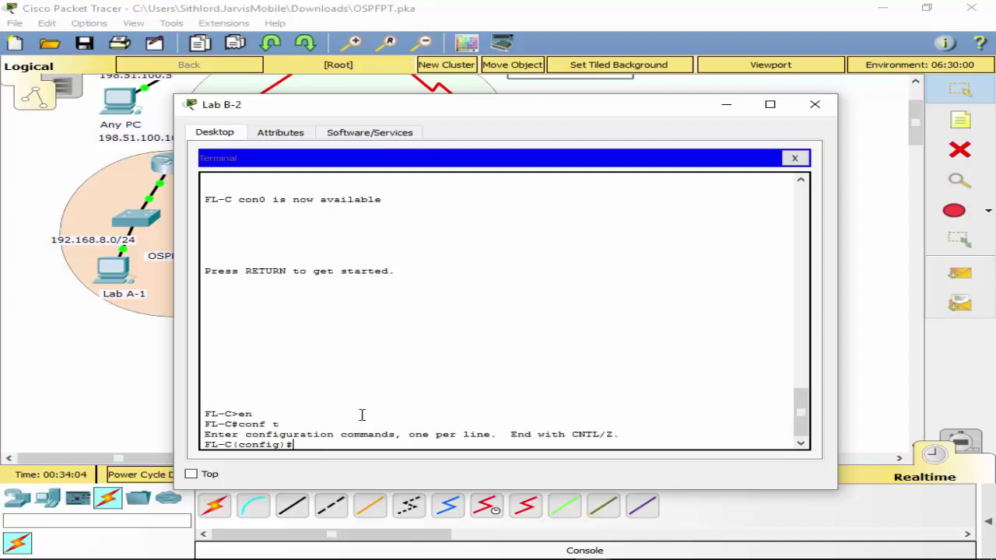
{"action": "type", "text": "int"}
{"action": "key", "text": "BackSpace"}
{"action": "key", "text": "BackSpace"}
{"action": "key", "text": "BackSpace"}
{"action": "key", "text": "BackSpace"}
{"action": "type", "text": "vlan"}
{"action": "key", "text": "BackSpace"}
{"action": "key", "text": "BackSpace"}
{"action": "key", "text": "BackSpace"}
{"action": "key", "text": "BackSpace"}
{"action": "type", "text": "do sh vlans"}
{"action": "key", "text": "Return"}
{"action": "key", "text": "Up"}
{"action": "key", "text": "BackSpace"}
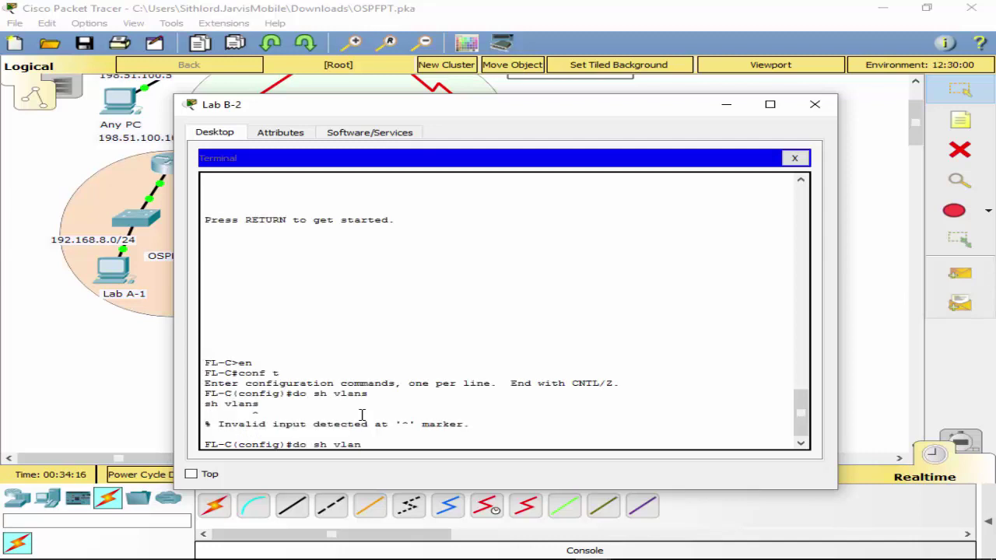
{"action": "key", "text": "Return"}
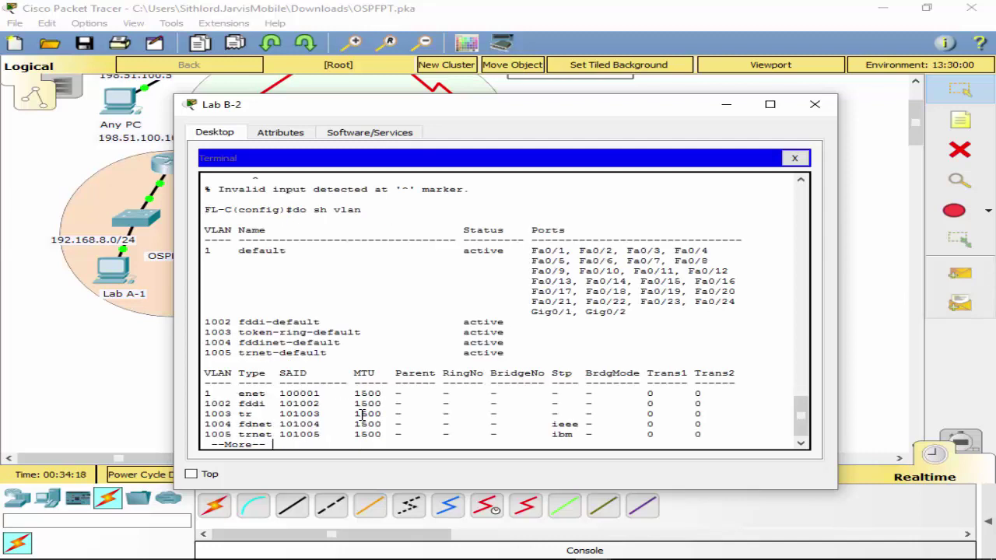
{"action": "key", "text": "q"}
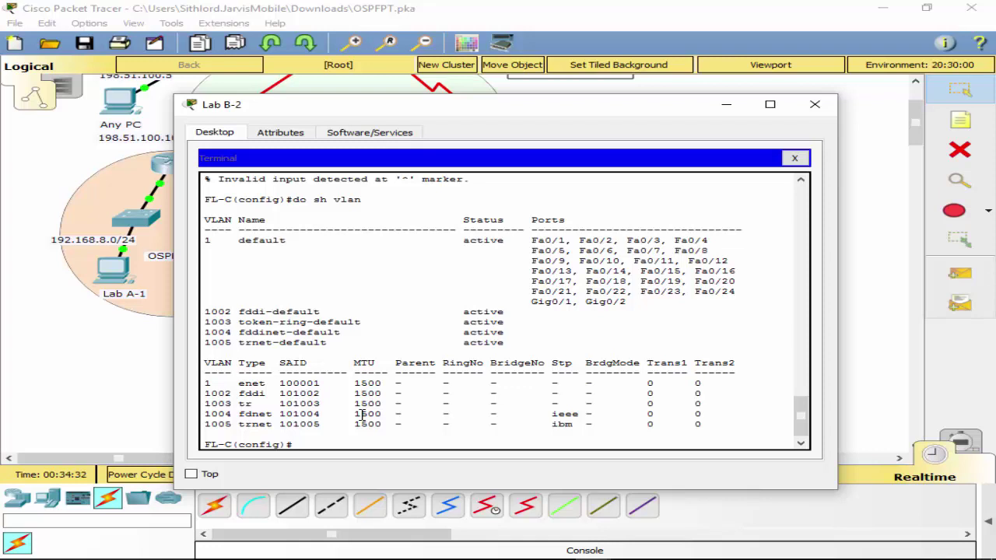
{"action": "type", "text": "int f0/7"}
Create VLAN 2 named dept1 and VLAN 4 named dept4.
{"action": "key", "text": "Return"}
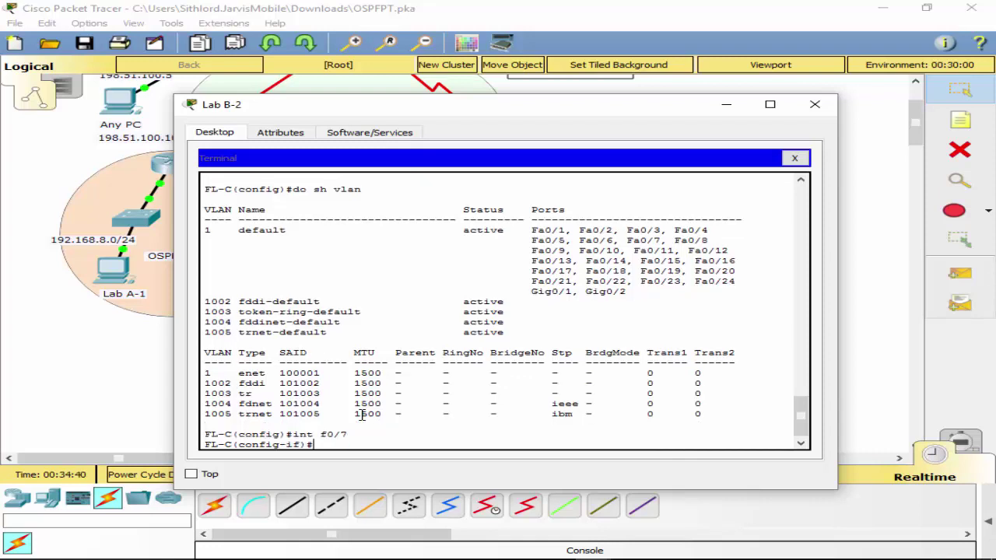
{"action": "type", "text": "exit"}
{"action": "key", "text": "Return"}
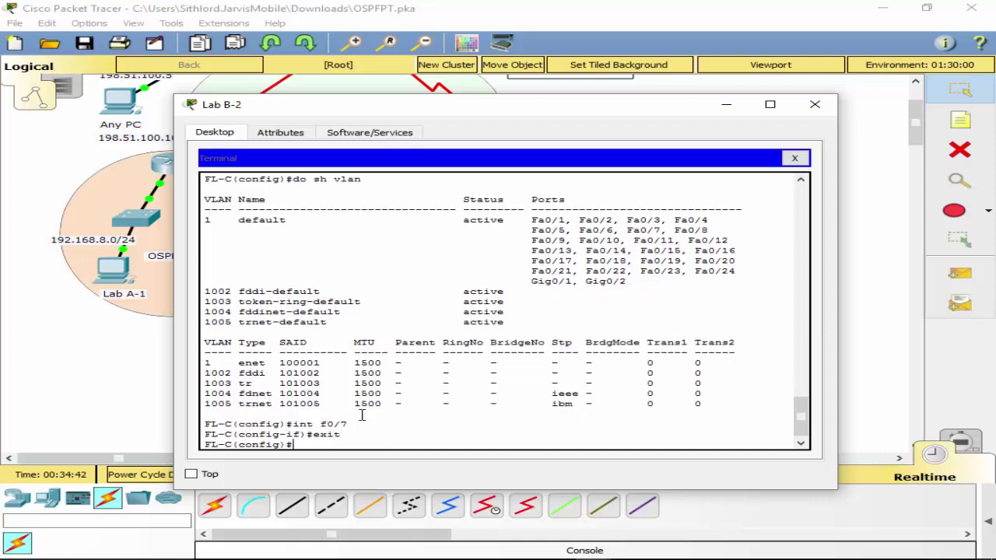
{"action": "type", "text": "vlan 2"}
{"action": "key", "text": "Return"}
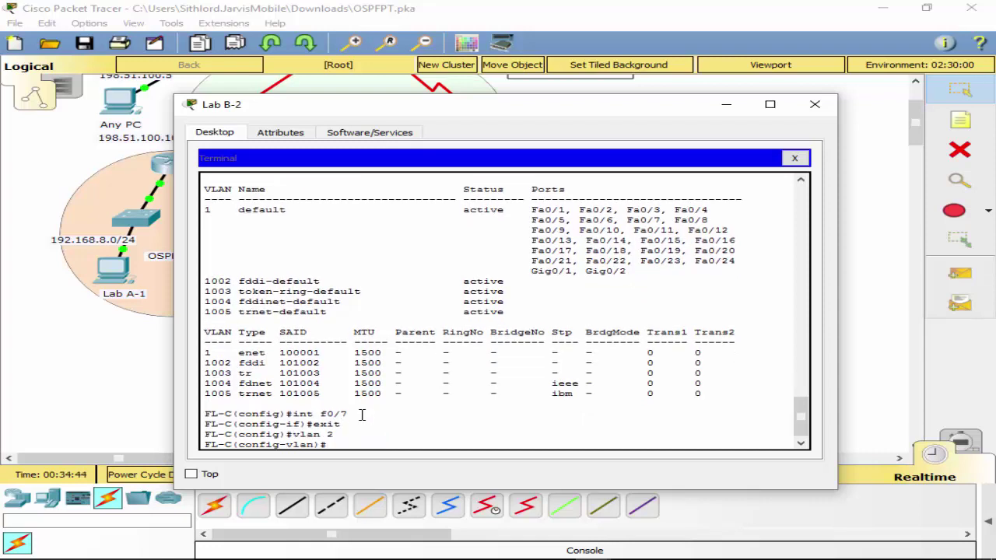
{"action": "type", "text": "name dept1"}
{"action": "key", "text": "Return"}
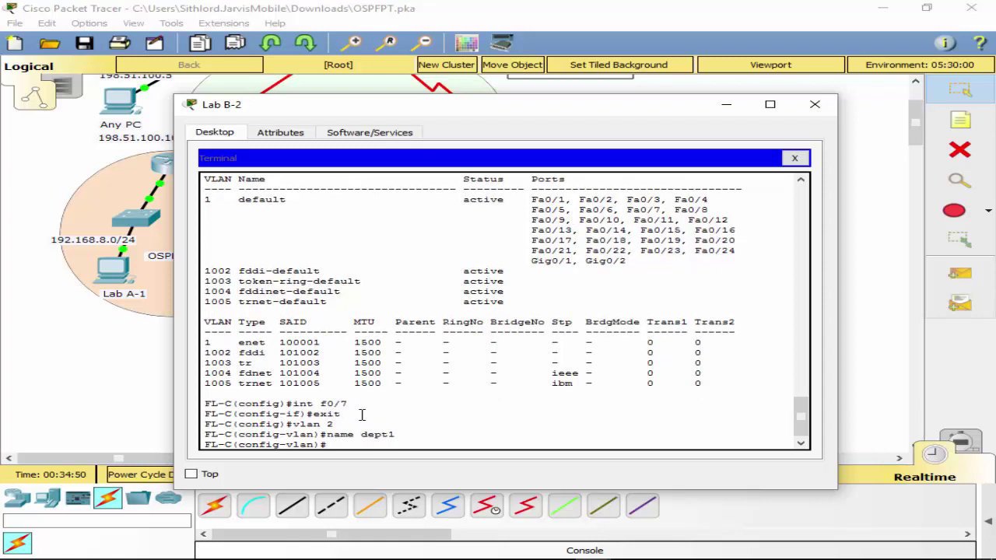
{"action": "key", "text": "Up"}
{"action": "key", "text": "Up"}
{"action": "key", "text": "BackSpace"}
{"action": "type", "text": "4"}
{"action": "key", "text": "Return"}
{"action": "key", "text": "Up"}
Create VLAN 8 named dept8 and VLAN 15 named NetAdmin.
{"action": "key", "text": "Up"}
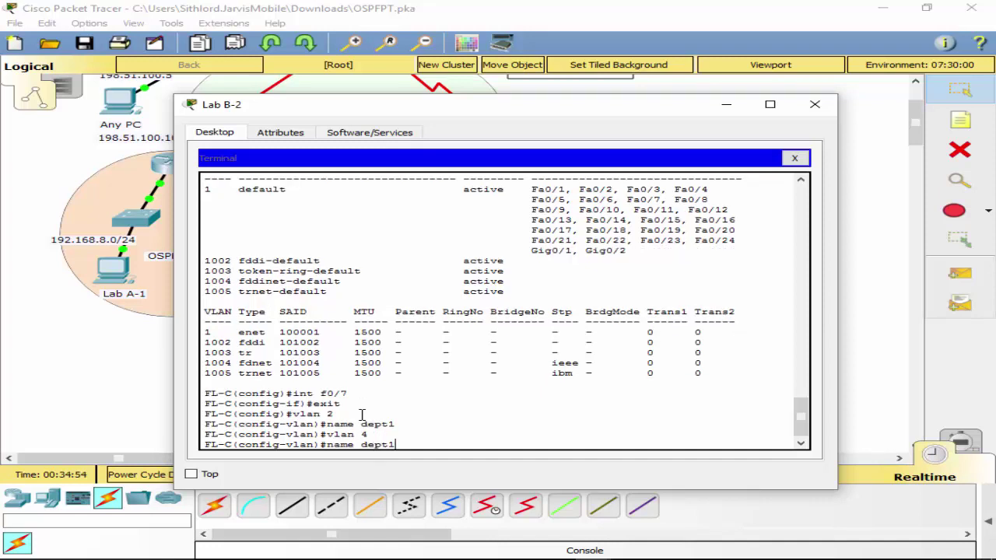
{"action": "type", "text": "4"}
{"action": "key", "text": "Return"}
{"action": "key", "text": "Up"}
{"action": "key", "text": "Up"}
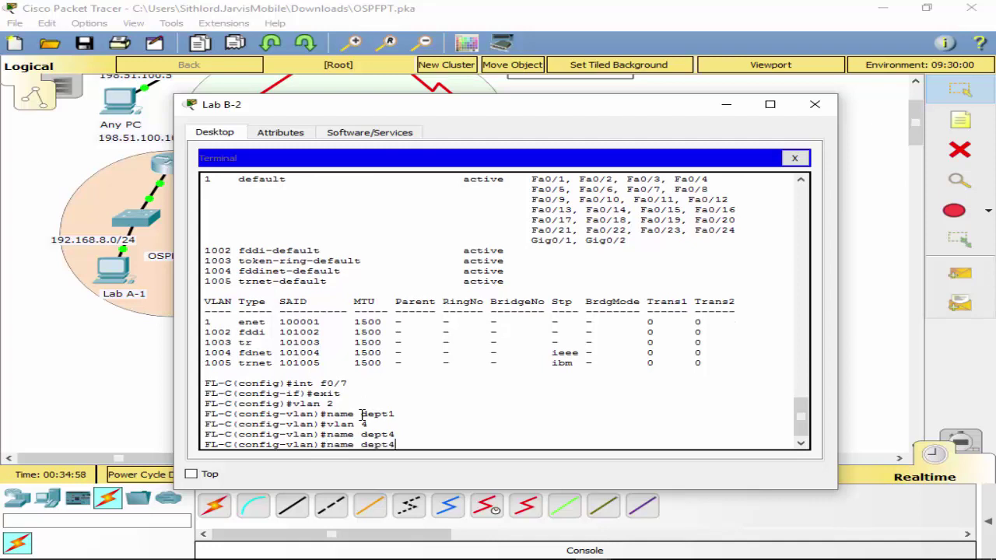
{"action": "key", "text": "BackSpace"}
{"action": "type", "text": "8"}
{"action": "key", "text": "Return"}
{"action": "key", "text": "Up"}
{"action": "key", "text": "Up"}
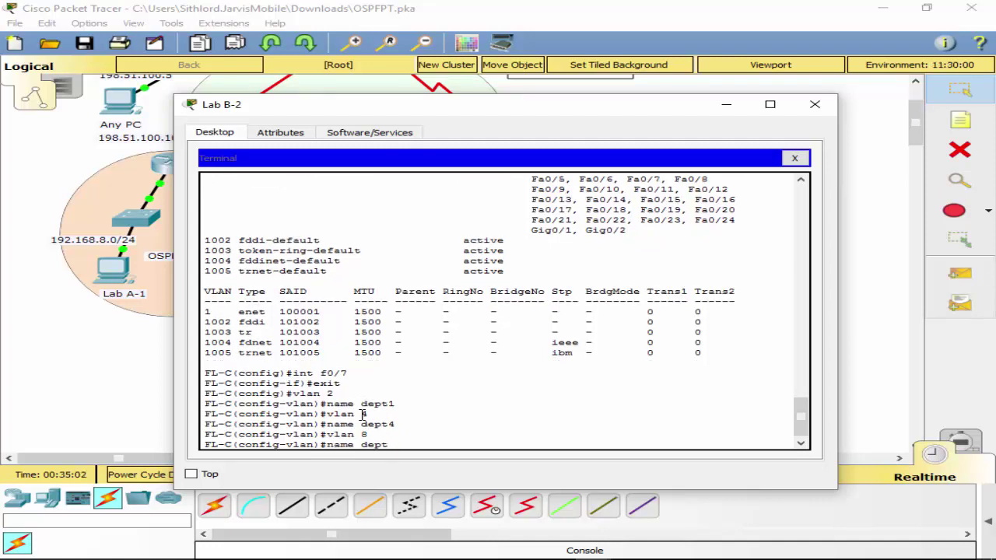
{"action": "type", "text": "8"}
{"action": "key", "text": "Return"}
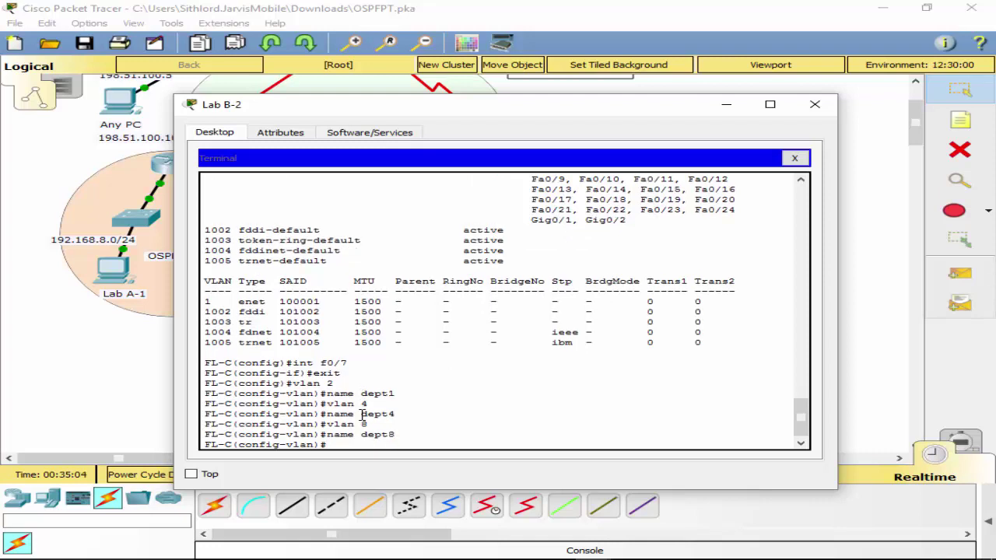
{"action": "key", "text": "Up"}
{"action": "key", "text": "Up"}
{"action": "key", "text": "BackSpace"}
{"action": "type", "text": "15"}
{"action": "key", "text": "Return"}
{"action": "key", "text": "Up"}
{"action": "key", "text": "Up"}
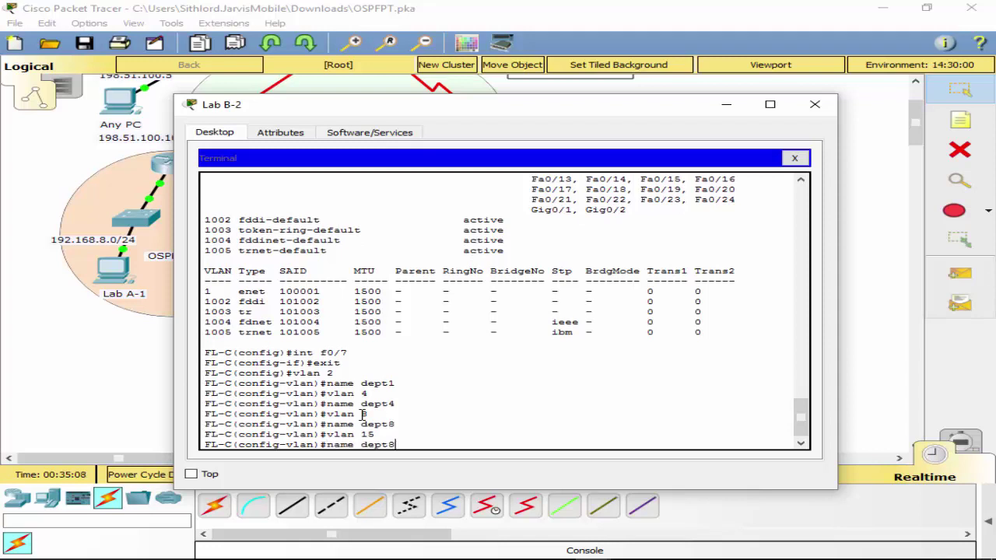
{"action": "key", "text": "BackSpace"}
{"action": "key", "text": "BackSpace"}
{"action": "key", "text": "BackSpace"}
{"action": "key", "text": "BackSpace"}
{"action": "key", "text": "BackSpace"}
{"action": "type", "text": "NetAdmin"}
{"action": "key", "text": "Return"}
Create VLAN 25 named manage and VLAN 99 named safe, then return to global configuration.
{"action": "key", "text": "Up"}
{"action": "key", "text": "Up"}
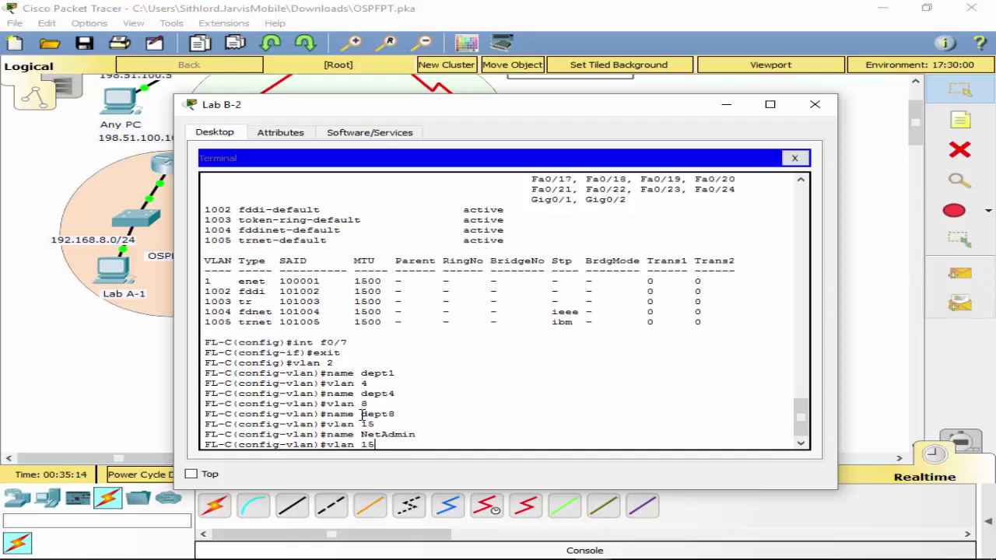
{"action": "key", "text": "BackSpace"}
{"action": "key", "text": "BackSpace"}
{"action": "type", "text": "25"}
{"action": "key", "text": "Return"}
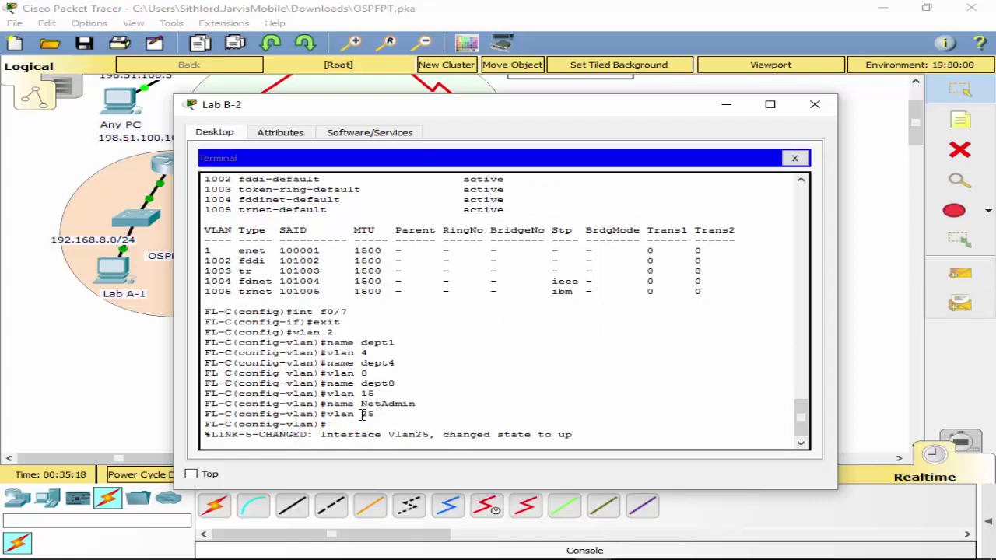
{"action": "key", "text": "Return"}
{"action": "key", "text": "Up"}
{"action": "key", "text": "Up"}
{"action": "key", "text": "BackSpace"}
{"action": "key", "text": "BackSpace"}
{"action": "key", "text": "BackSpace"}
{"action": "key", "text": "BackSpace"}
{"action": "key", "text": "BackSpace"}
{"action": "key", "text": "BackSpace"}
{"action": "key", "text": "BackSpace"}
{"action": "key", "text": "BackSpace"}
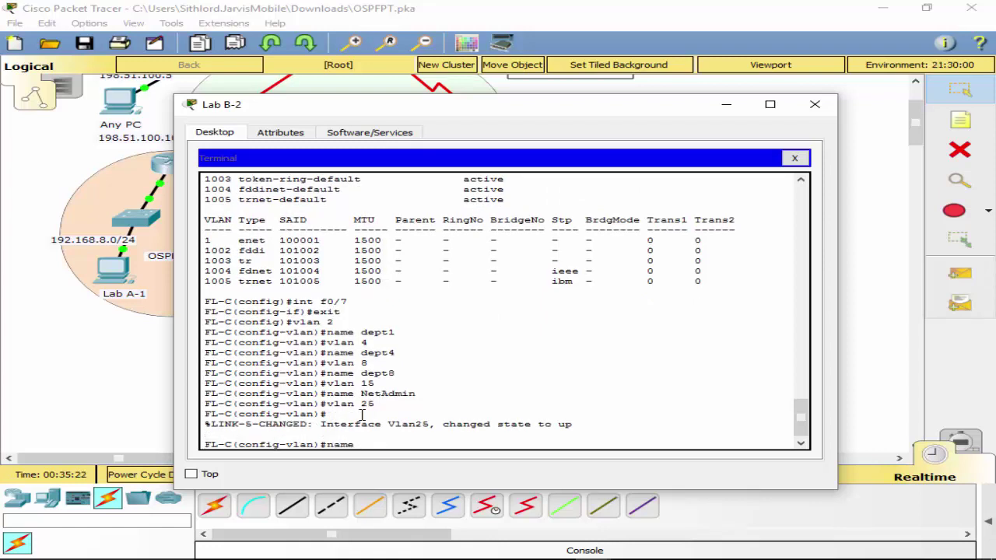
{"action": "type", "text": "manage"}
{"action": "key", "text": "Return"}
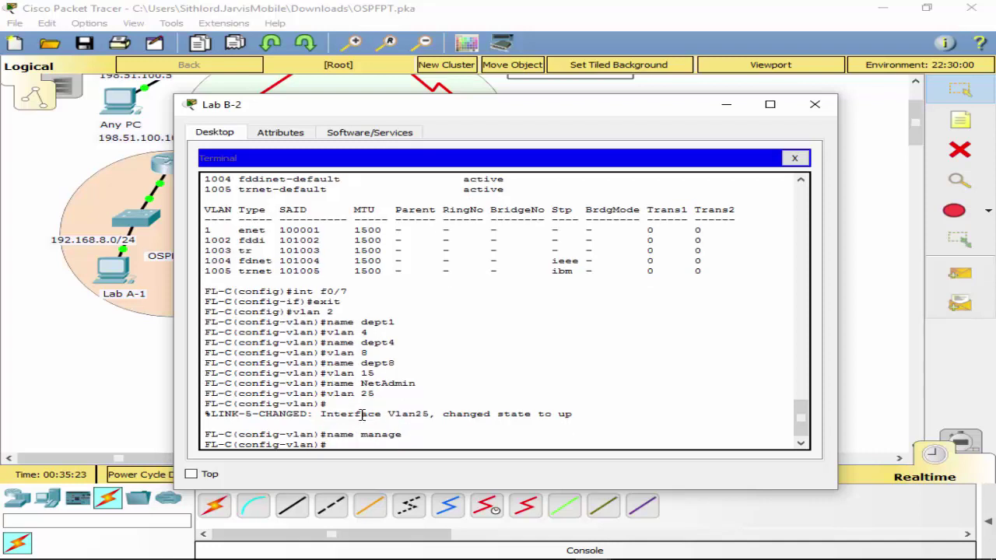
{"action": "key", "text": "Up"}
{"action": "key", "text": "Up"}
{"action": "key", "text": "BackSpace"}
{"action": "key", "text": "BackSpace"}
{"action": "type", "text": "99"}
{"action": "key", "text": "Return"}
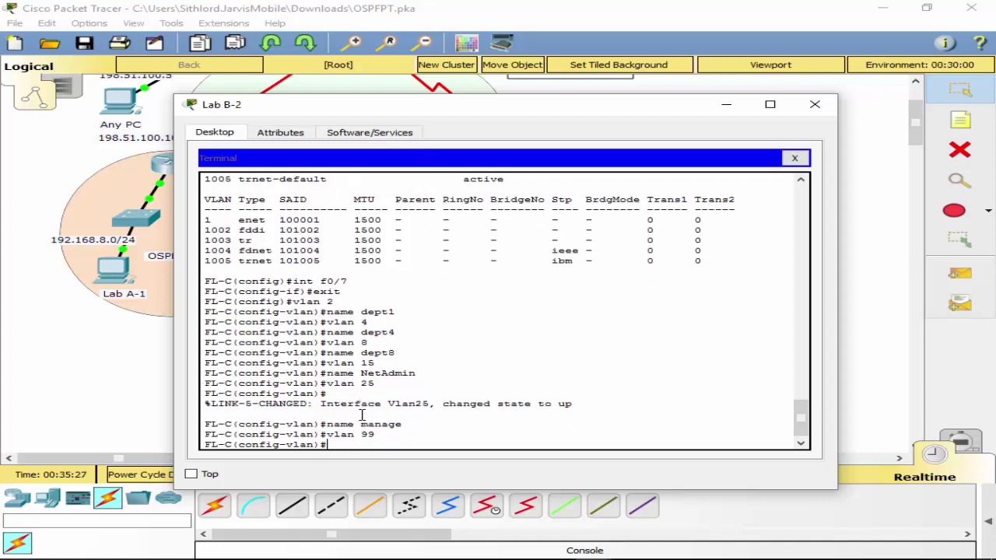
{"action": "key", "text": "Up"}
{"action": "key", "text": "Up"}
{"action": "key", "text": "BackSpace"}
{"action": "key", "text": "BackSpace"}
{"action": "key", "text": "BackSpace"}
{"action": "key", "text": "BackSpace"}
{"action": "key", "text": "BackSpace"}
{"action": "key", "text": "BackSpace"}
{"action": "type", "text": "safe"}
{"action": "key", "text": "Return"}
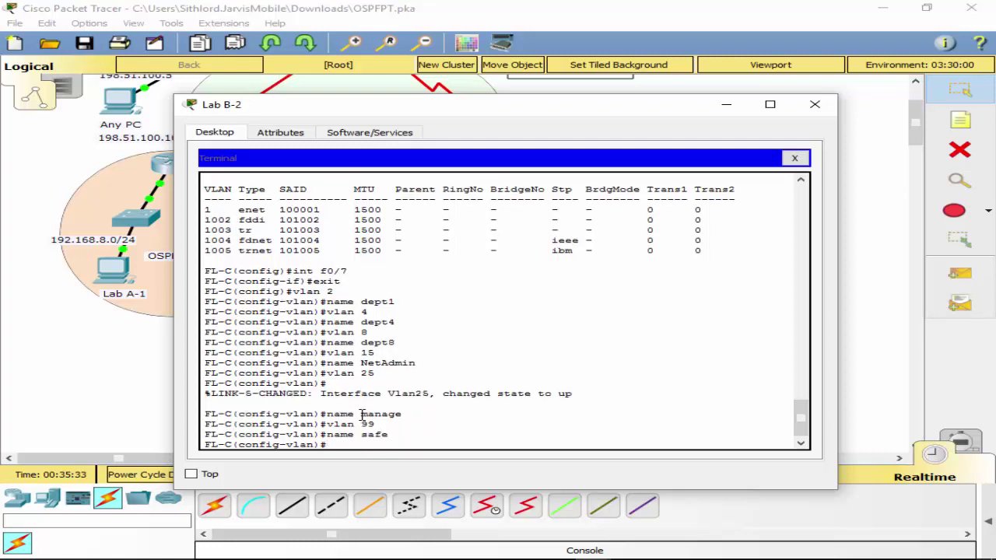
{"action": "type", "text": "exit"}
{"action": "key", "text": "Return"}
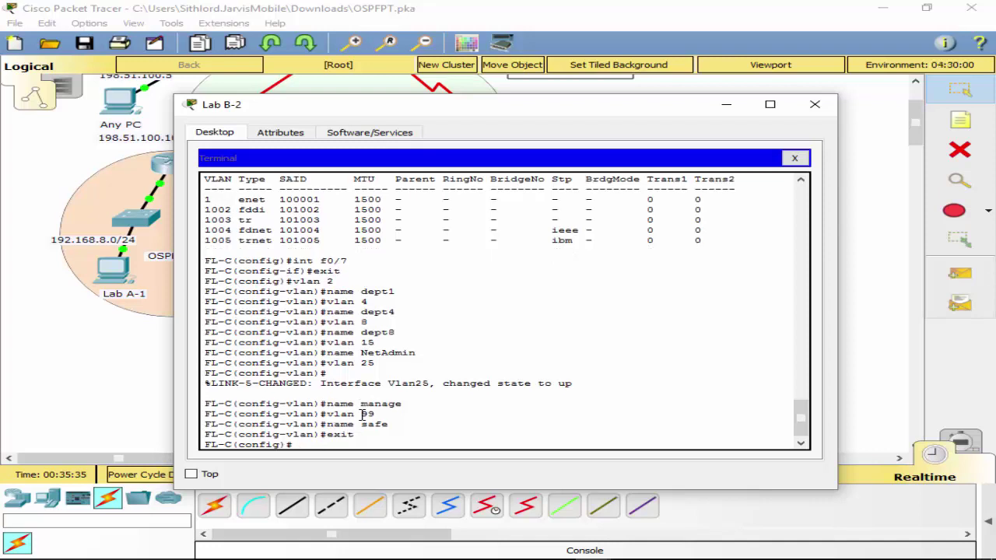
{"action": "type", "text": "int f0/7"}
Assign FL-C port f0/7 to access VLAN 2.
{"action": "key", "text": "Return"}
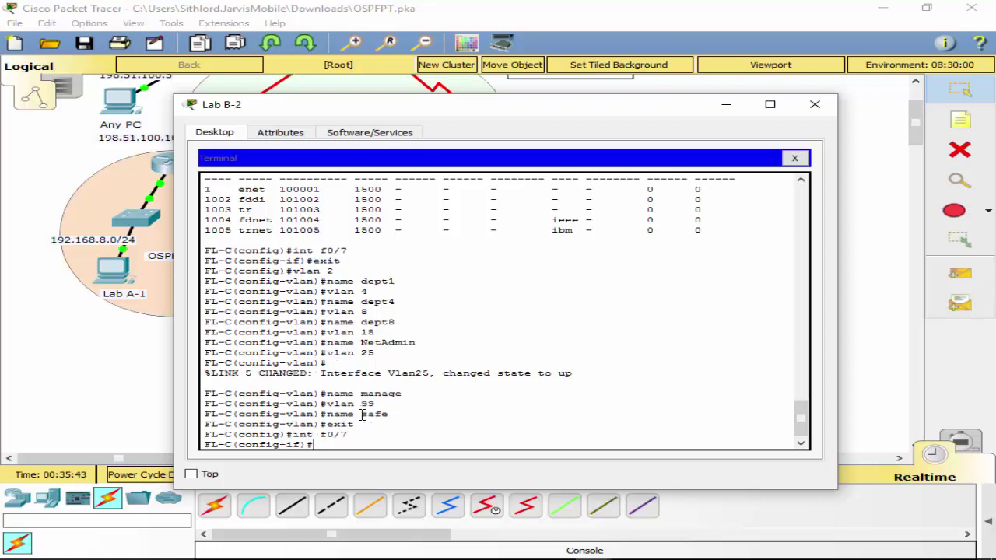
{"action": "key", "text": "Up"}
{"action": "key", "text": "Up"}
{"action": "key", "text": "Up"}
{"action": "key", "text": "Up"}
{"action": "key", "text": "BackSpace"}
{"action": "key", "text": "BackSpace"}
{"action": "key", "text": "BackSpace"}
{"action": "key", "text": "BackSpace"}
{"action": "key", "text": "BackSpace"}
{"action": "key", "text": "BackSpace"}
{"action": "key", "text": "BackSpace"}
{"action": "type", "text": "sw"}
{"action": "key", "text": "Tab"}
{"action": "type", "text": "ac"}
{"action": "key", "text": "Tab"}
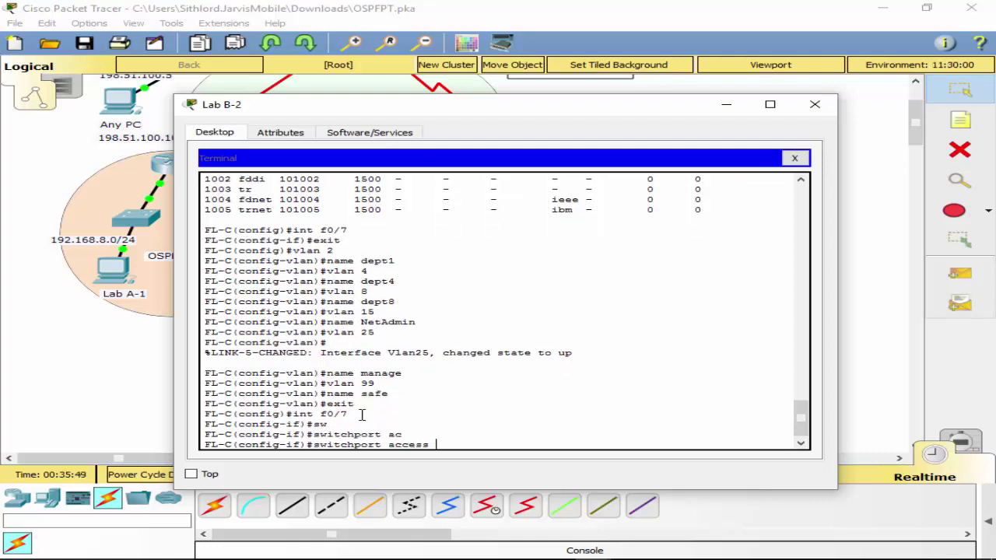
{"action": "type", "text": "vl"}
{"action": "key", "text": "Tab"}
{"action": "type", "text": "2"}
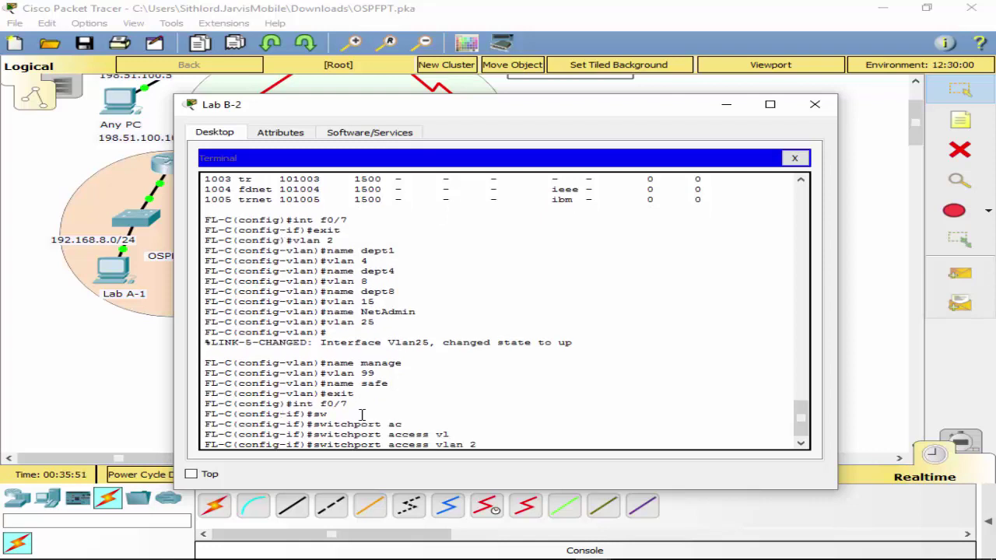
{"action": "key", "text": "Return"}
Set port f0/7 to switchport mode access.
{"action": "key", "text": "Up"}
{"action": "key", "text": "Up"}
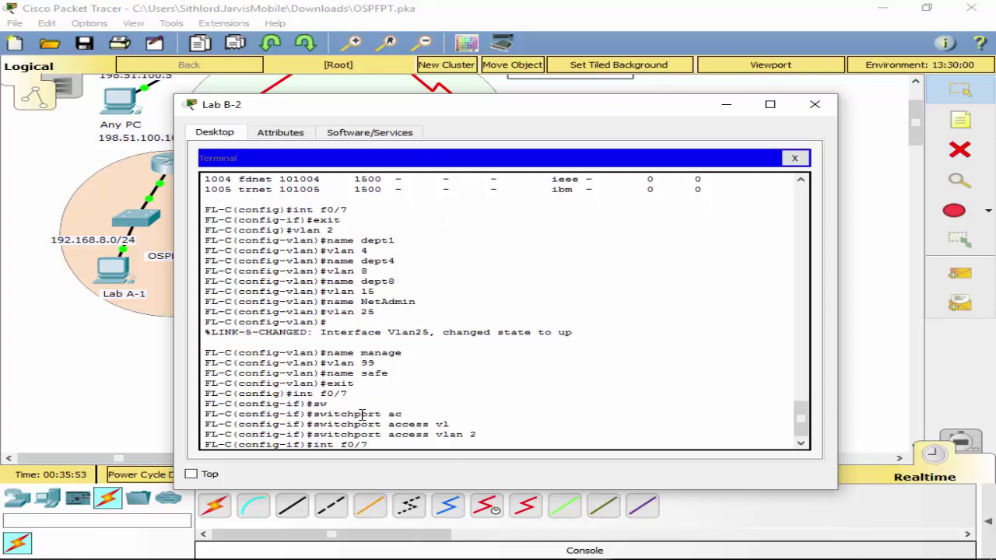
{"action": "key", "text": "Up"}
{"action": "key", "text": "Up"}
{"action": "key", "text": "Up"}
{"action": "key", "text": "BackSpace"}
{"action": "key", "text": "BackSpace"}
{"action": "key", "text": "BackSpace"}
{"action": "key", "text": "BackSpace"}
{"action": "key", "text": "BackSpace"}
{"action": "key", "text": "BackSpace"}
{"action": "key", "text": "BackSpace"}
{"action": "type", "text": "sw"}
{"action": "key", "text": "Tab"}
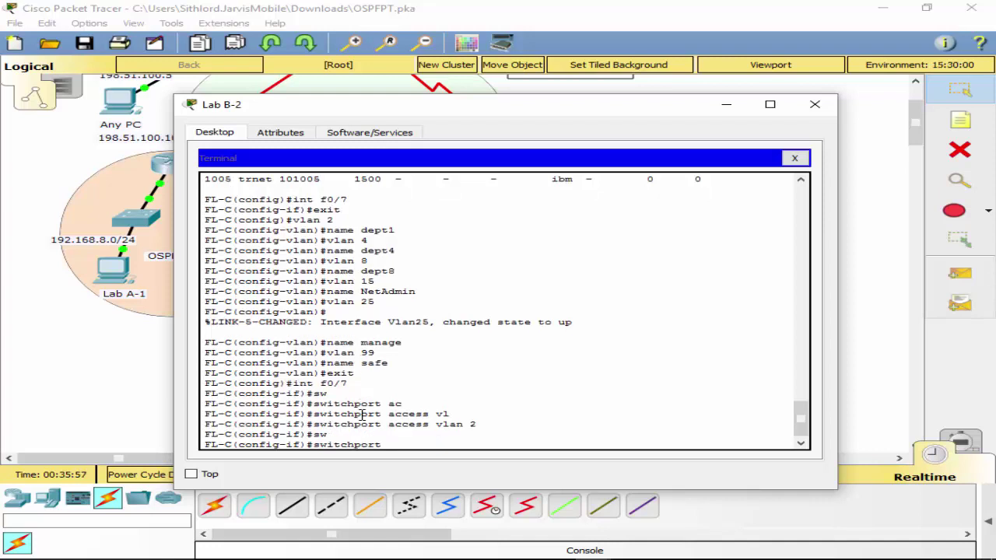
{"action": "type", "text": "mod"}
{"action": "key", "text": "Tab"}
{"action": "type", "text": "ac"}
{"action": "key", "text": "Tab"}
{"action": "key", "text": "Return"}
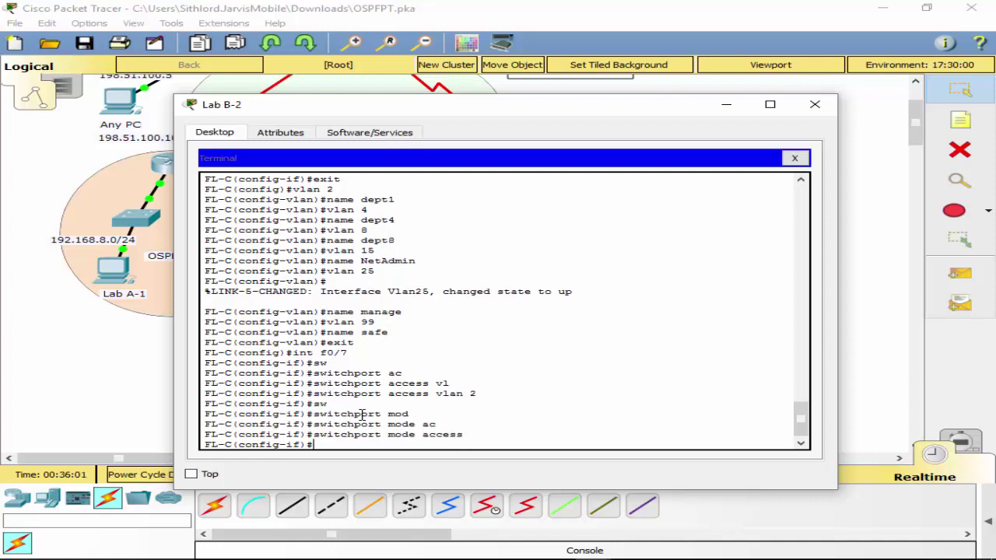
Make port f0/10 an access port in VLAN 4.
{"action": "type", "text": "int f0/10"}
{"action": "key", "text": "Return"}
{"action": "key", "text": "Up"}
{"action": "key", "text": "Up"}
{"action": "key", "text": "Up"}
{"action": "key", "text": "Up"}
{"action": "key", "text": "Up"}
{"action": "key", "text": "Up"}
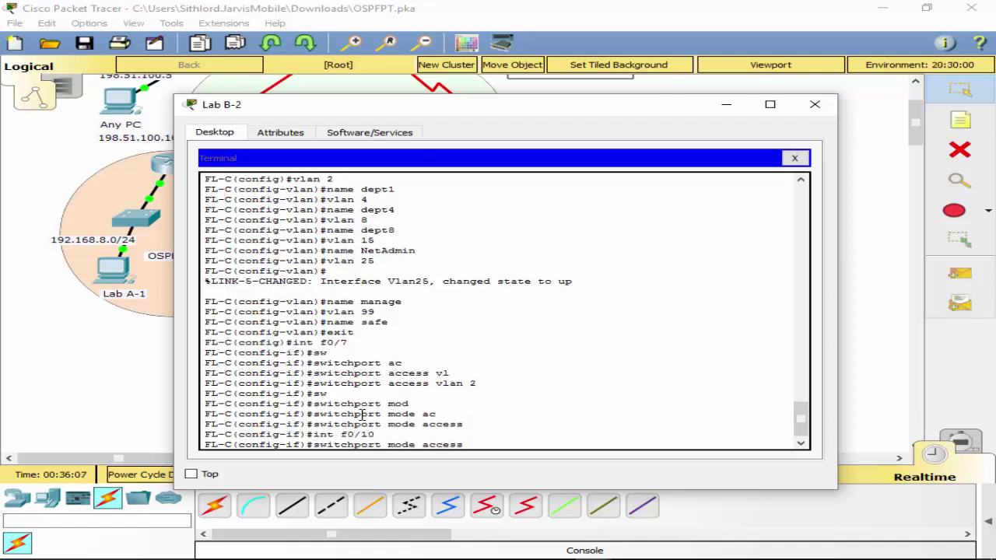
{"action": "key", "text": "BackSpace"}
{"action": "key", "text": "Return"}
{"action": "key", "text": "Up"}
{"action": "key", "text": "Up"}
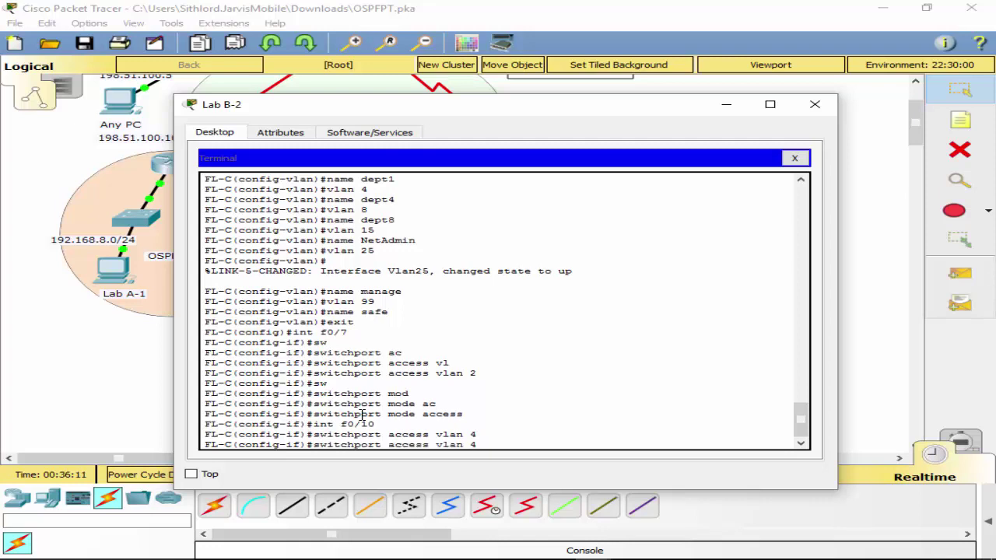
{"action": "key", "text": "Return"}
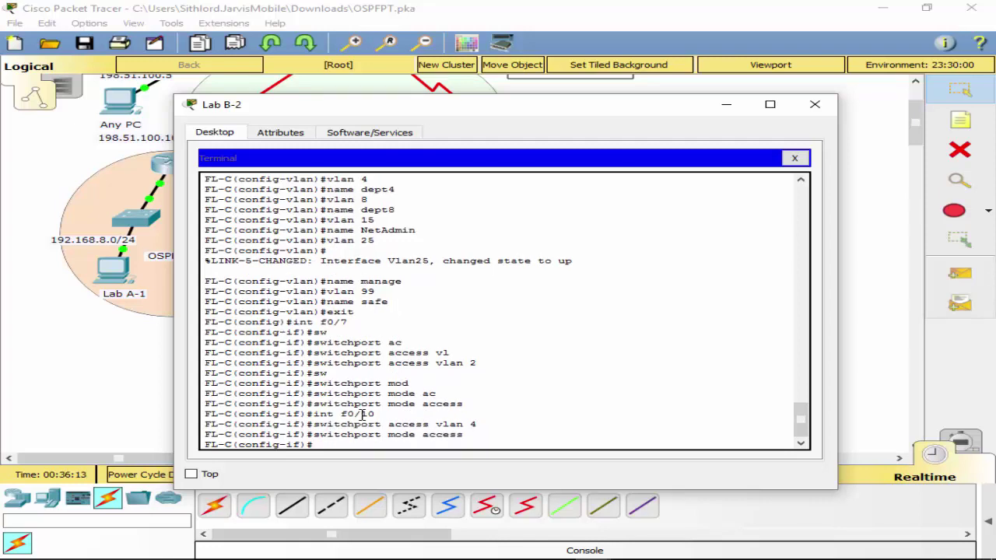
Make port f0/15 an access port in VLAN 8.
{"action": "key", "text": "Up"}
{"action": "key", "text": "Up"}
{"action": "key", "text": "Up"}
{"action": "key", "text": "BackSpace"}
{"action": "type", "text": "1"}
{"action": "key", "text": "BackSpace"}
{"action": "type", "text": "5"}
{"action": "key", "text": "Return"}
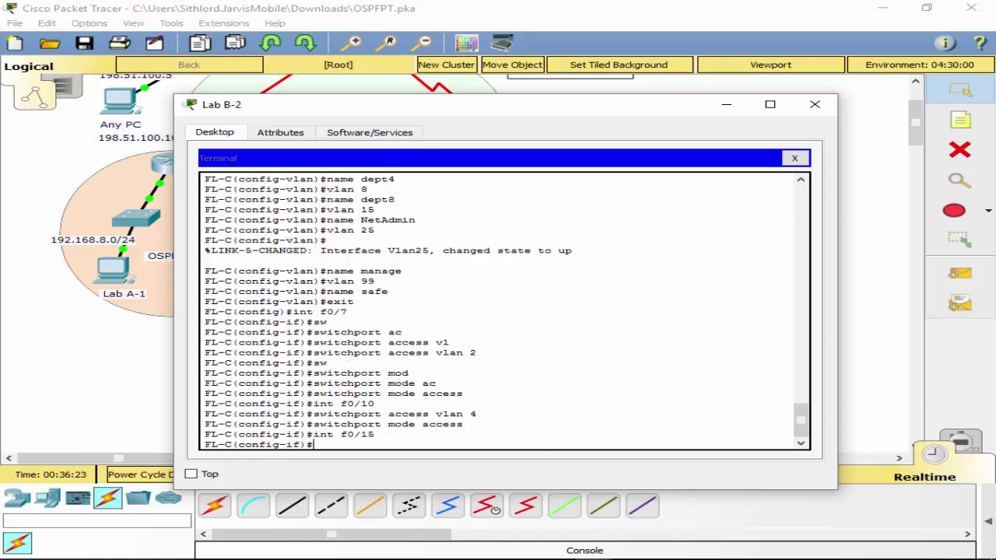
{"action": "key", "text": "Up"}
{"action": "key", "text": "Up"}
{"action": "key", "text": "Up"}
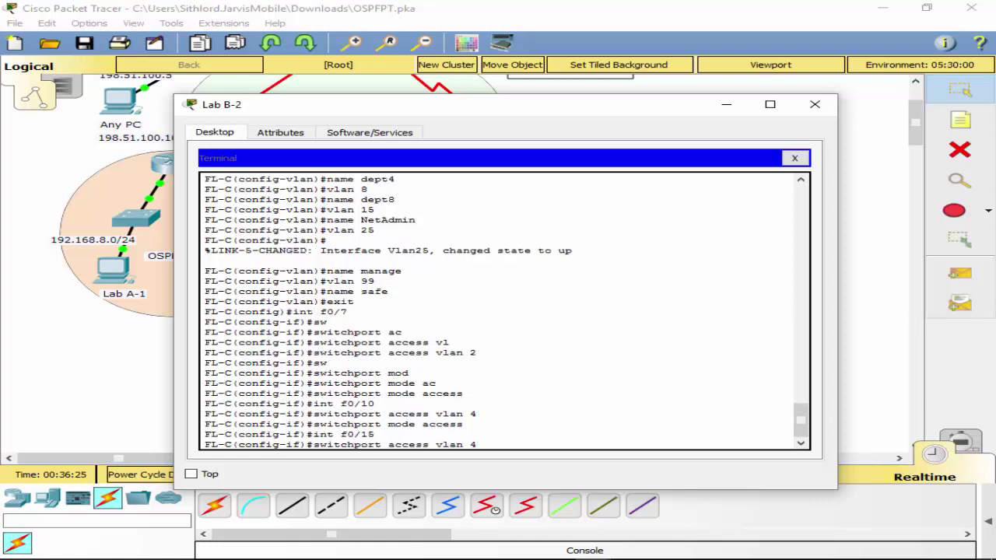
{"action": "key", "text": "BackSpace"}
{"action": "type", "text": "8"}
{"action": "key", "text": "Return"}
{"action": "key", "text": "Up"}
{"action": "key", "text": "Up"}
{"action": "key", "text": "Up"}
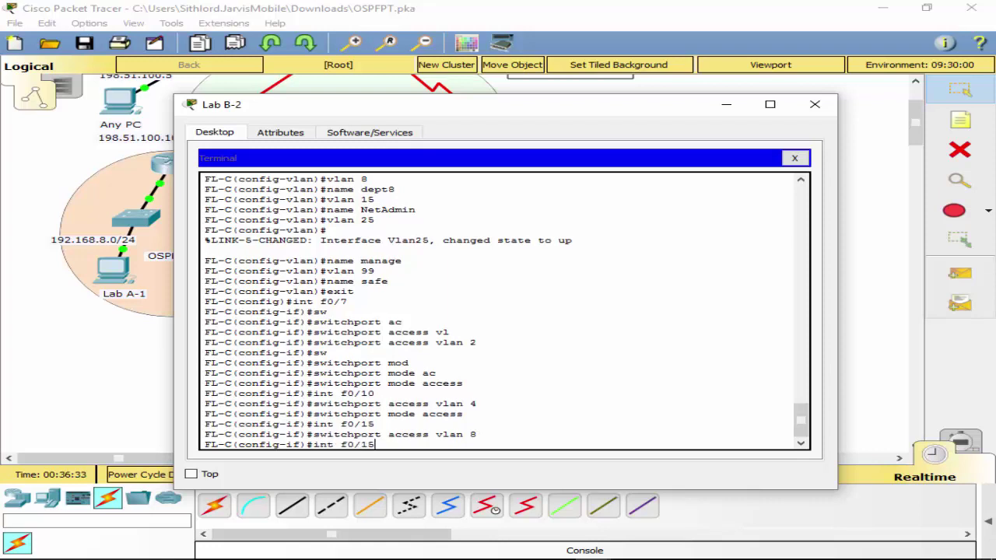
{"action": "key", "text": "Return"}
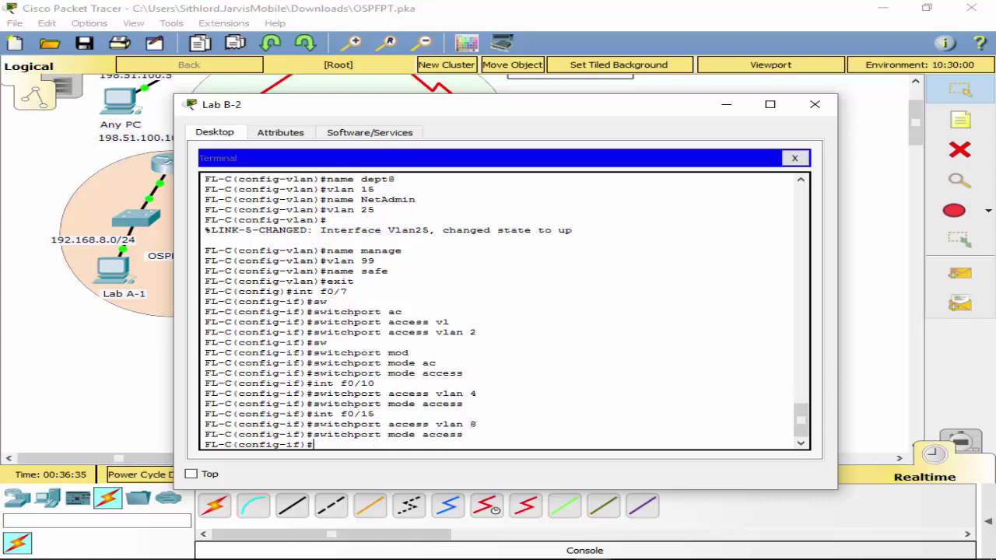
Try to configure port f0/25, which the switch rejects.
{"action": "key", "text": "Up"}
{"action": "key", "text": "Up"}
{"action": "key", "text": "Up"}
{"action": "key", "text": "BackSpace"}
{"action": "key", "text": "BackSpace"}
{"action": "key", "text": "Return"}
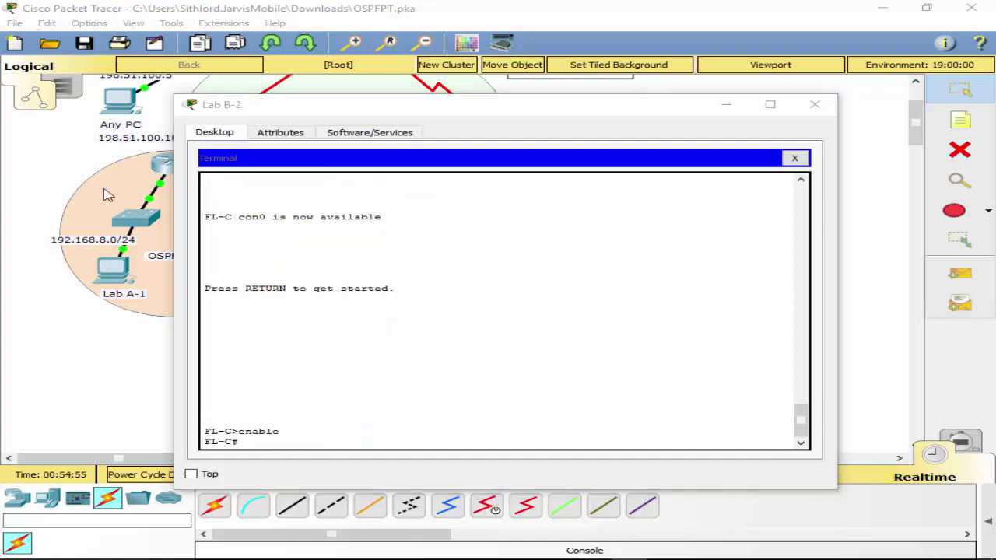
Re-enter global configuration with conf t and try port f0/25, which is rejected.
{"action": "scroll", "coordinate": [509, 305], "scroll_direction": "up", "scroll_amount": 5}
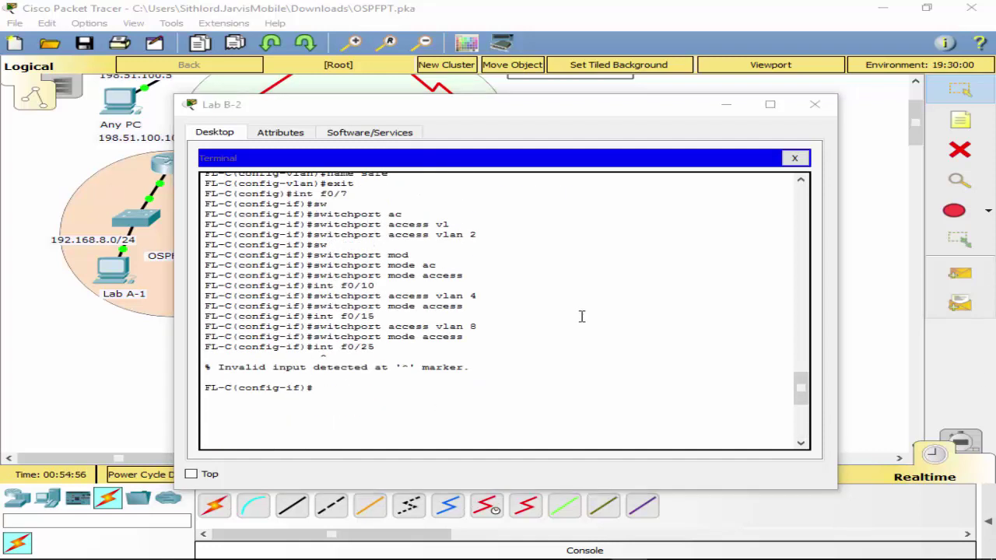
{"action": "scroll", "coordinate": [544, 342], "scroll_direction": "down", "scroll_amount": 5}
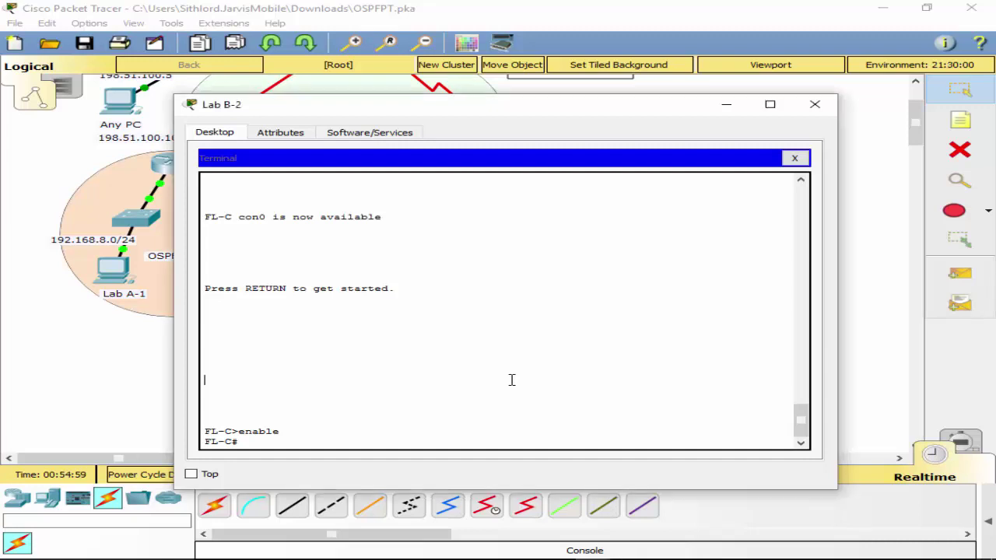
{"action": "type", "text": "conf"}
{"action": "key", "text": "BackSpace"}
{"action": "key", "text": "BackSpace"}
{"action": "key", "text": "BackSpace"}
{"action": "type", "text": "onf t"}
{"action": "key", "text": "Return"}
{"action": "type", "text": "int f0/25"}
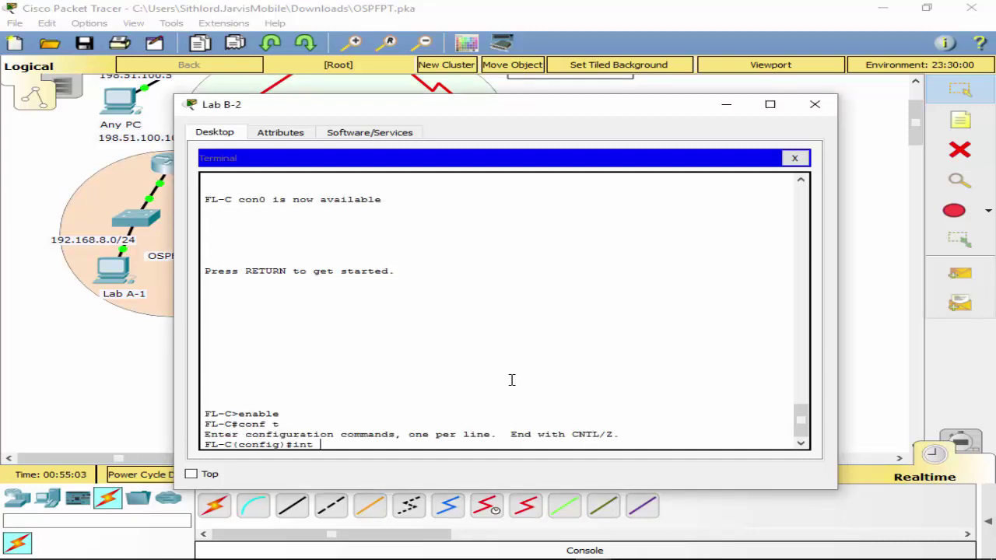
{"action": "key", "text": "Return"}
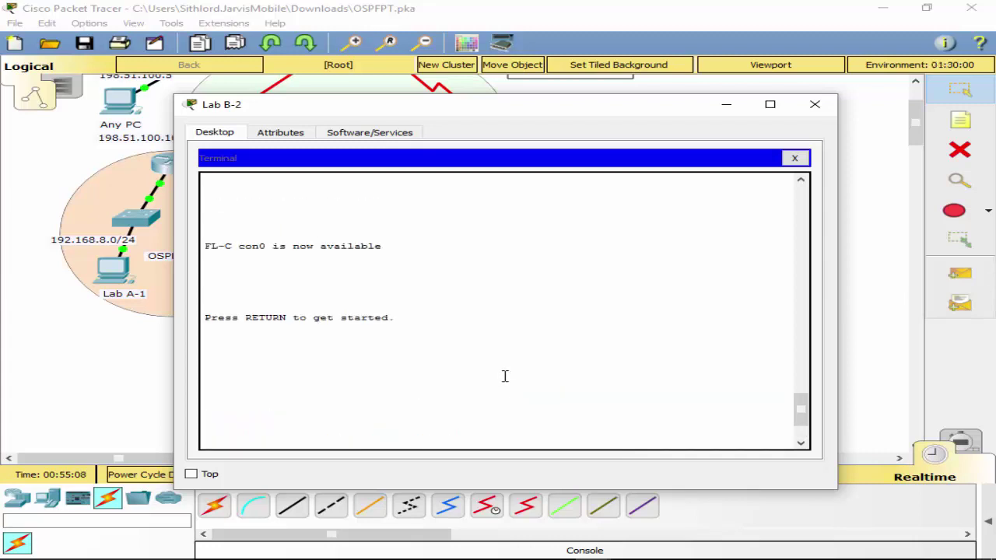
Assign port f0/24 to access VLAN 25.
{"action": "scroll", "coordinate": [505, 377], "scroll_direction": "up", "scroll_amount": 5}
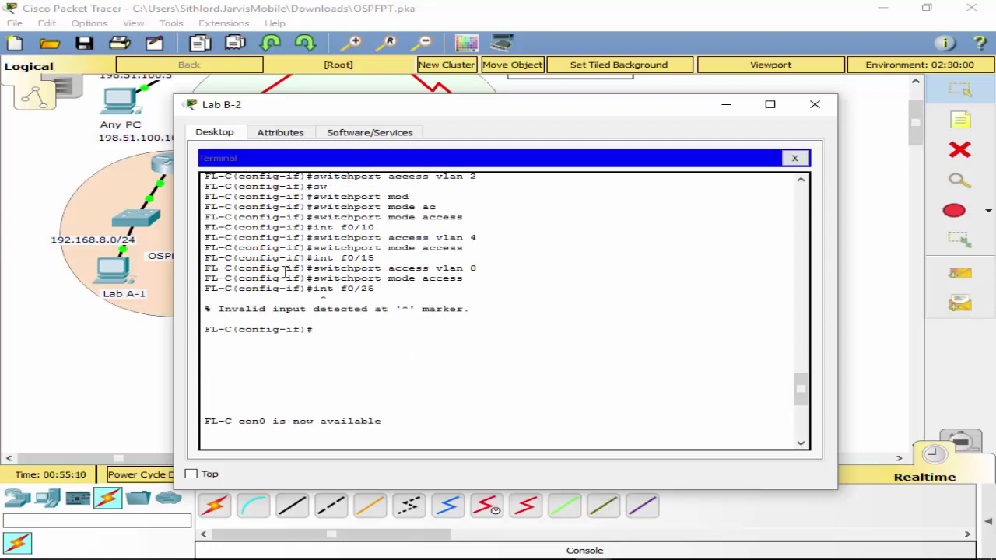
{"action": "scroll", "coordinate": [462, 345], "scroll_direction": "down", "scroll_amount": 5}
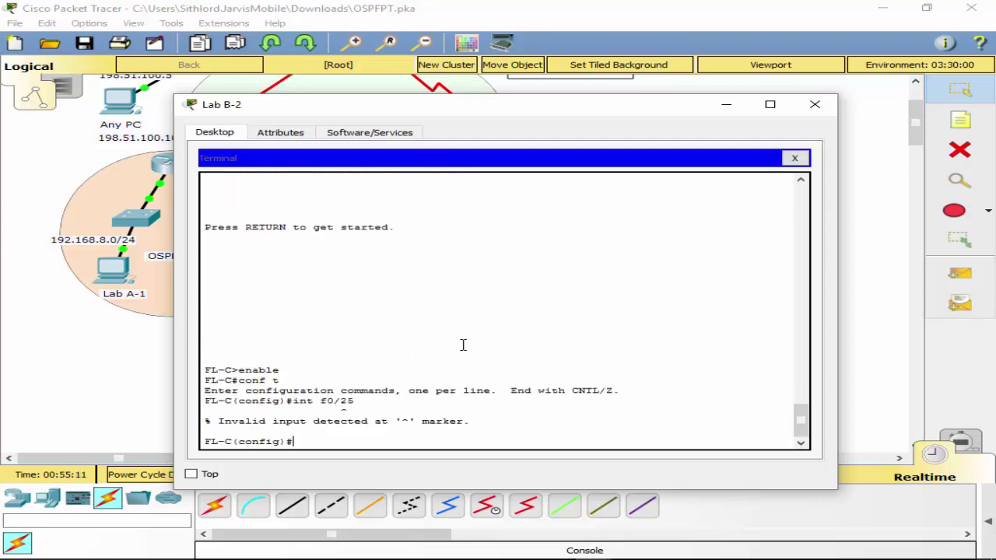
{"action": "type", "text": "int f0/24"}
{"action": "key", "text": "Return"}
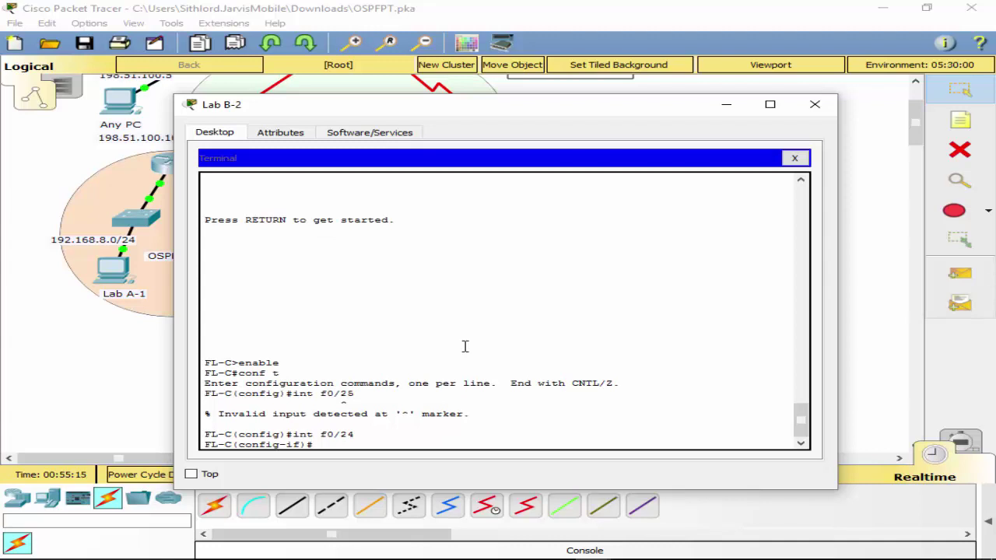
{"action": "type", "text": "sw"}
{"action": "key", "text": "Tab"}
{"action": "type", "text": "ac"}
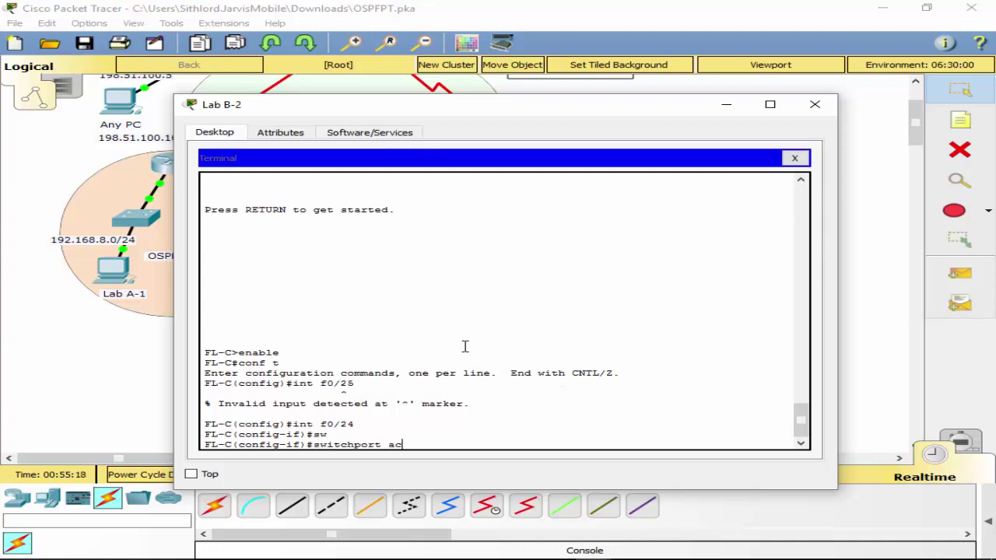
{"action": "key", "text": "Tab"}
{"action": "type", "text": "vl"}
{"action": "key", "text": "Tab"}
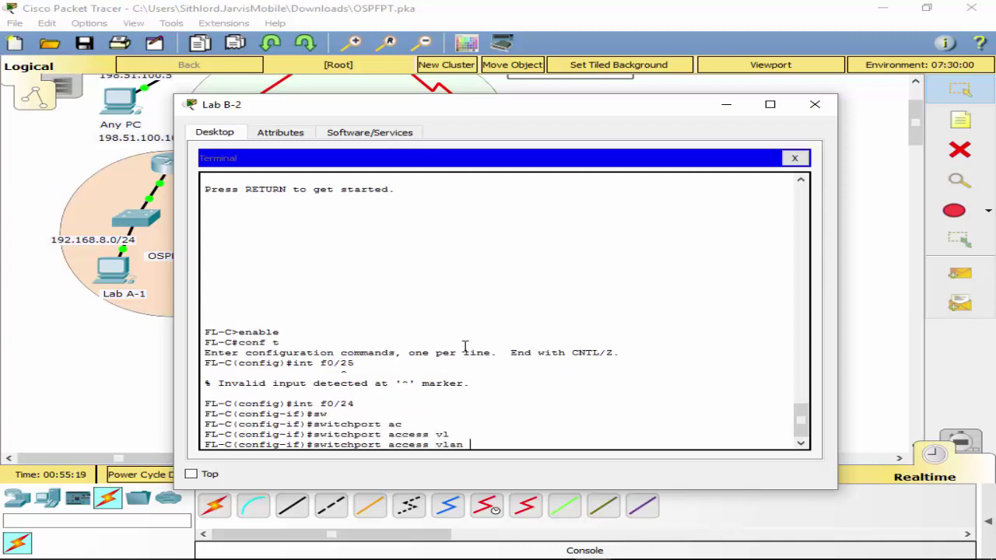
{"action": "type", "text": "25"}
{"action": "key", "text": "Return"}
Set port f0/24 to switchport mode access.
{"action": "type", "text": "a"}
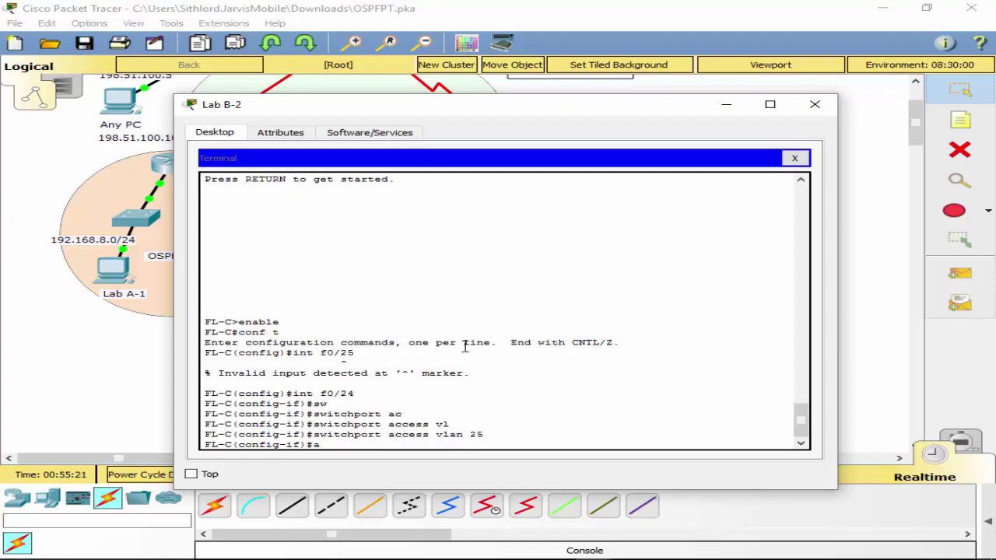
{"action": "type", "text": "w"}
{"action": "key", "text": "Tab"}
{"action": "type", "text": "ac"}
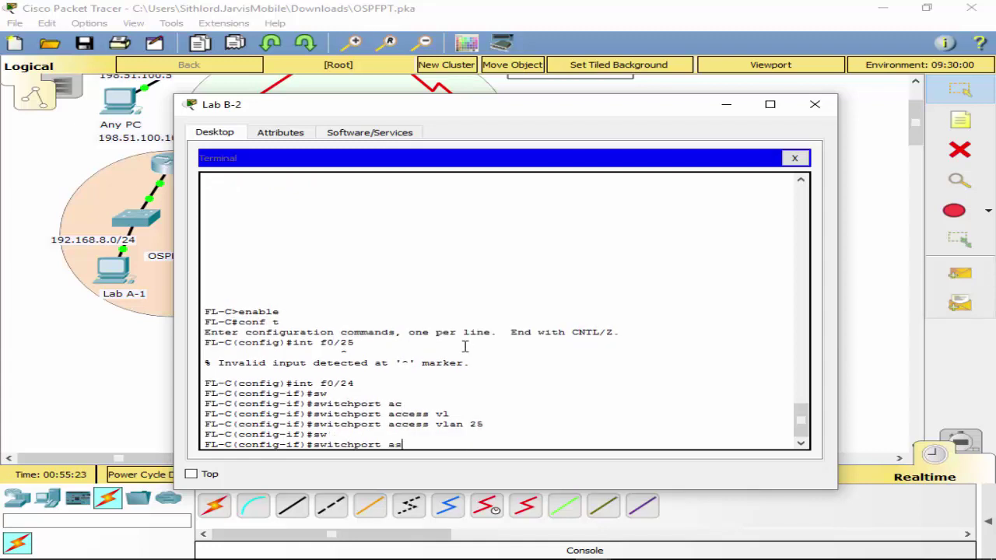
{"action": "key", "text": "Tab"}
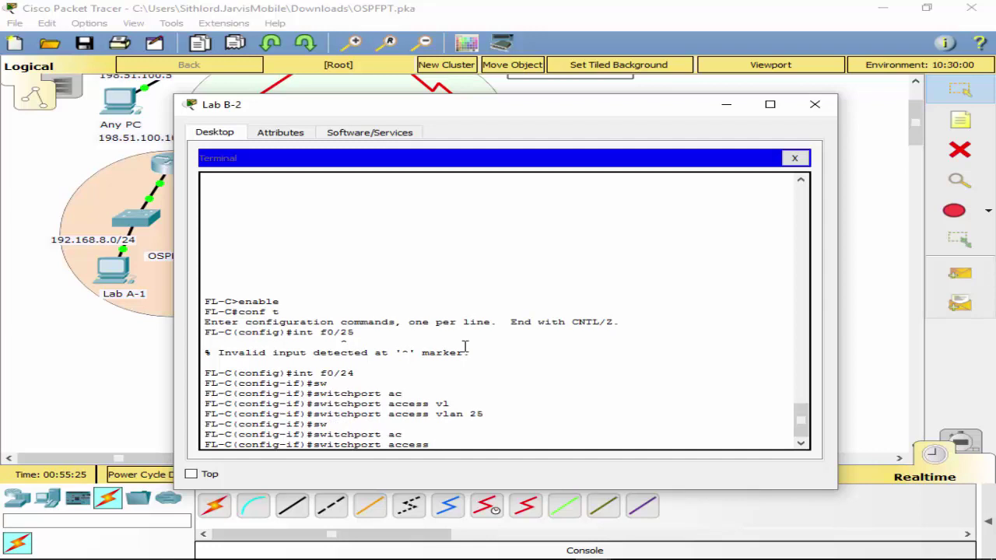
{"action": "key", "text": "BackSpace"}
{"action": "key", "text": "BackSpace"}
{"action": "key", "text": "BackSpace"}
{"action": "key", "text": "BackSpace"}
{"action": "key", "text": "BackSpace"}
{"action": "key", "text": "BackSpace"}
{"action": "type", "text": "mod"}
{"action": "key", "text": "Tab"}
{"action": "type", "text": "ac"}
{"action": "key", "text": "Tab"}
{"action": "key", "text": "Return"}
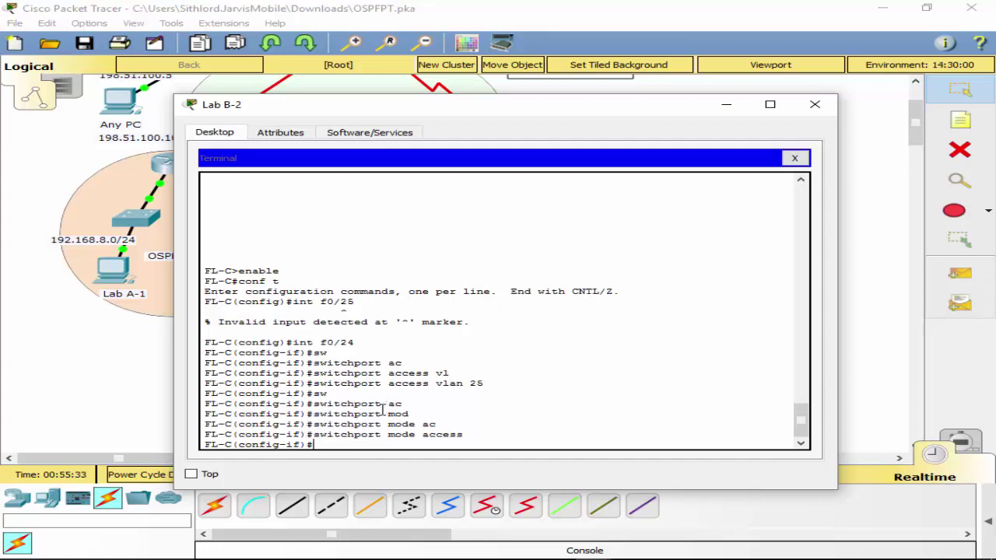
Exit twice back to privileged EXEC mode.
{"action": "type", "text": "exit"}
{"action": "key", "text": "Return"}
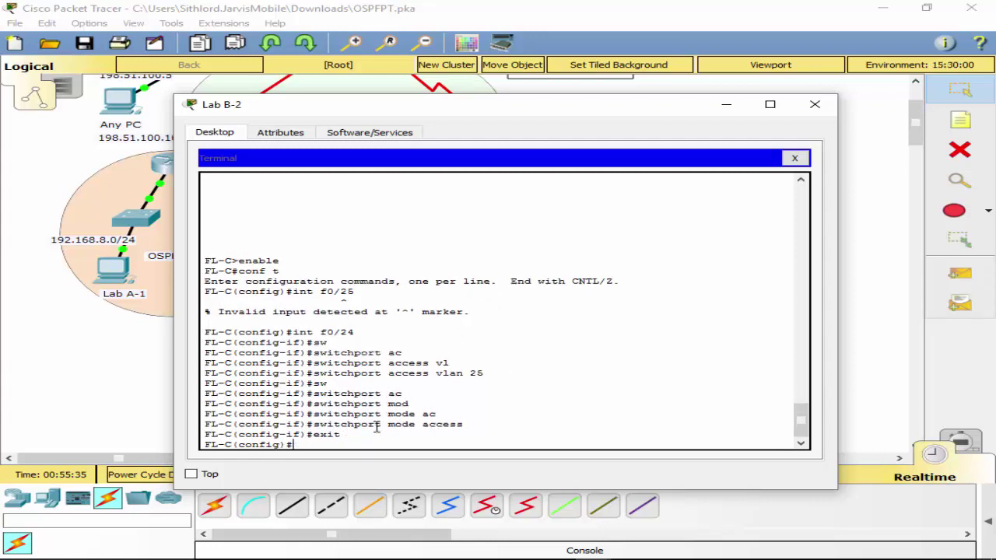
{"action": "type", "text": "exit"}
{"action": "key", "text": "Return"}
{"action": "type", "text": "sh"}
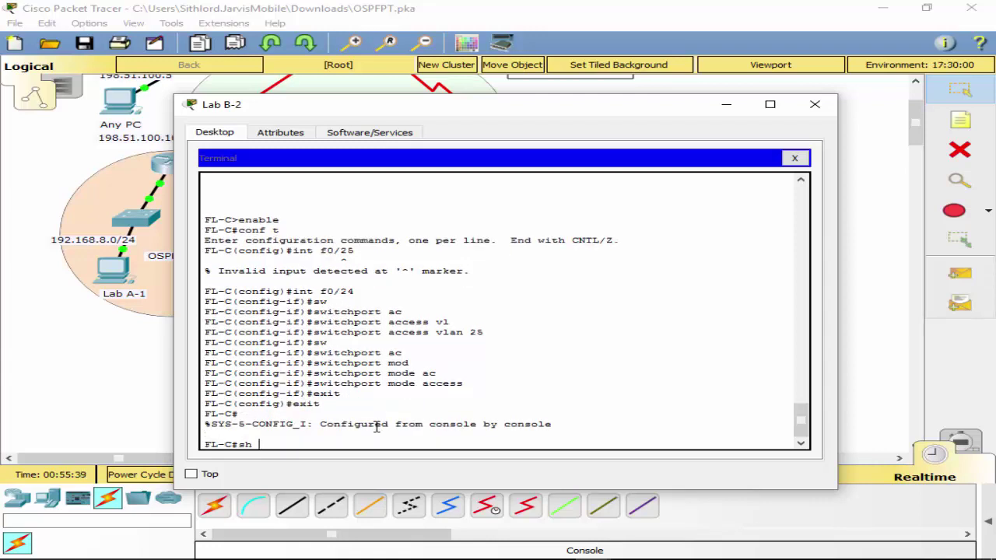
Display FL-C's running configuration with the topology visible beside the terminal.
{"action": "left_click_drag", "start_coordinate": [521, 104], "coordinate": [560, 110]}
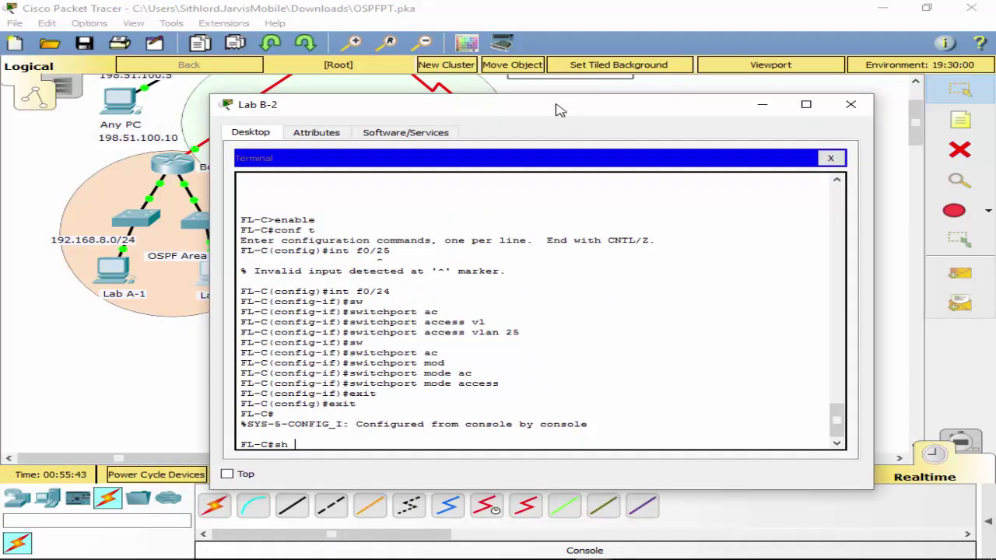
{"action": "type", "text": "run"}
{"action": "key", "text": "Return"}
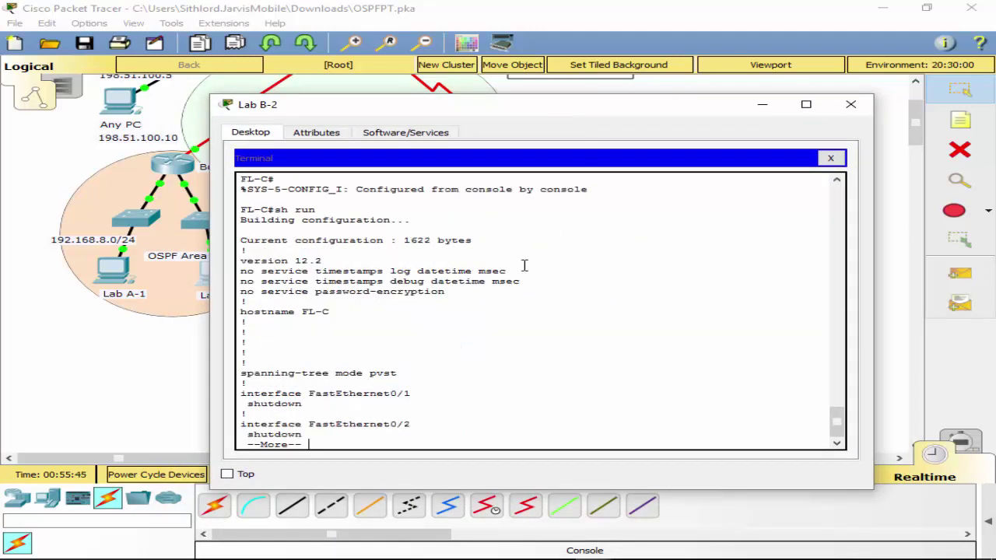
{"action": "key", "text": "space"}
{"action": "key", "text": "space"}
{"action": "key", "text": "space"}
Enable FastEthernet ports f0/1 through f0/24 with no shut, then exit to the FL-C# prompt.
{"action": "type", "text": "q"}
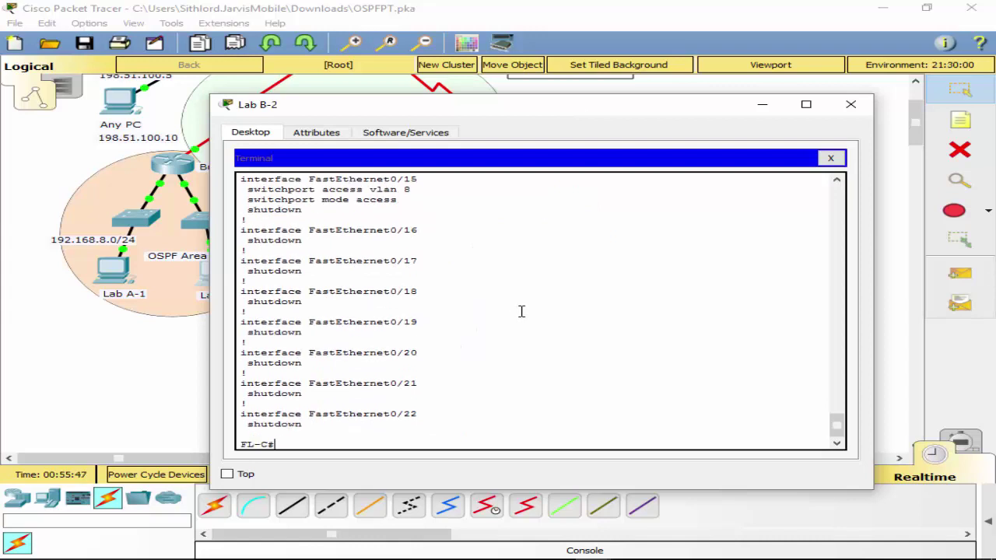
{"action": "type", "text": "conf t"}
{"action": "key", "text": "Return"}
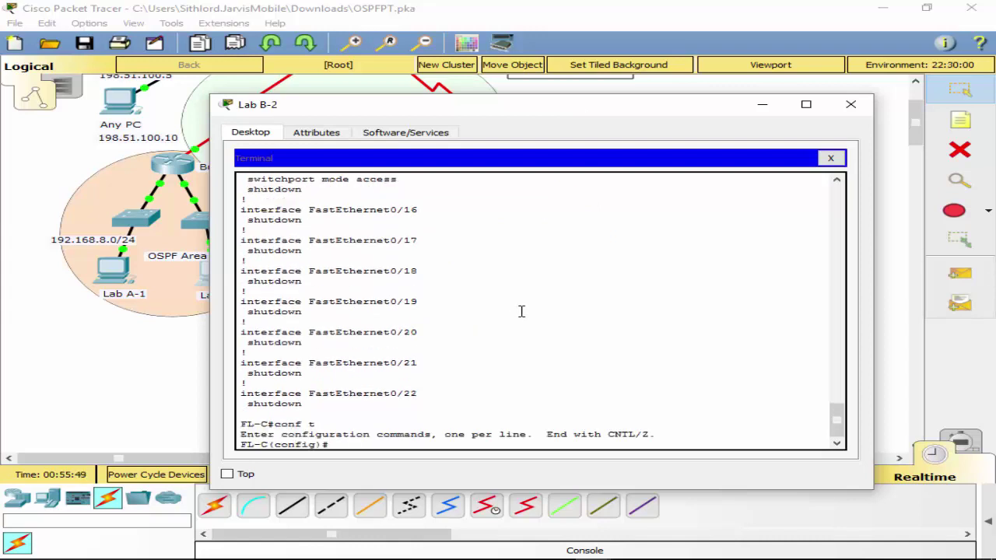
{"action": "type", "text": "int ran"}
{"action": "key", "text": "Tab"}
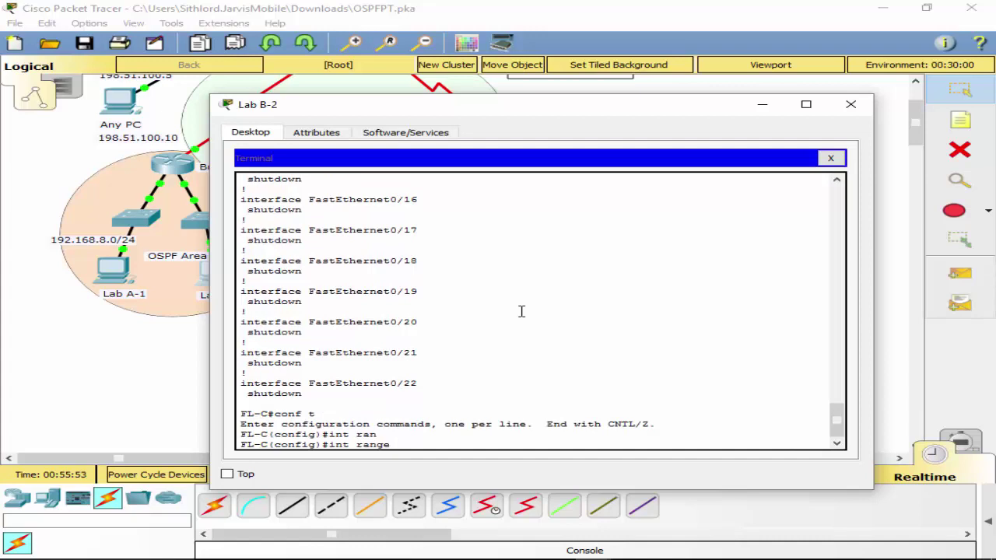
{"action": "type", "text": "f0/1 - 24"}
{"action": "key", "text": "Return"}
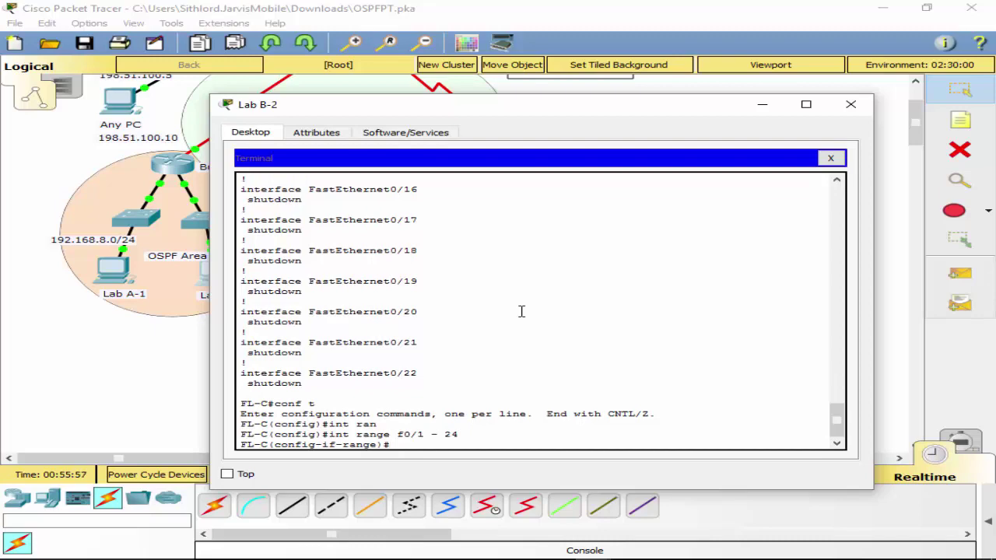
{"action": "type", "text": "no shut"}
{"action": "key", "text": "Return"}
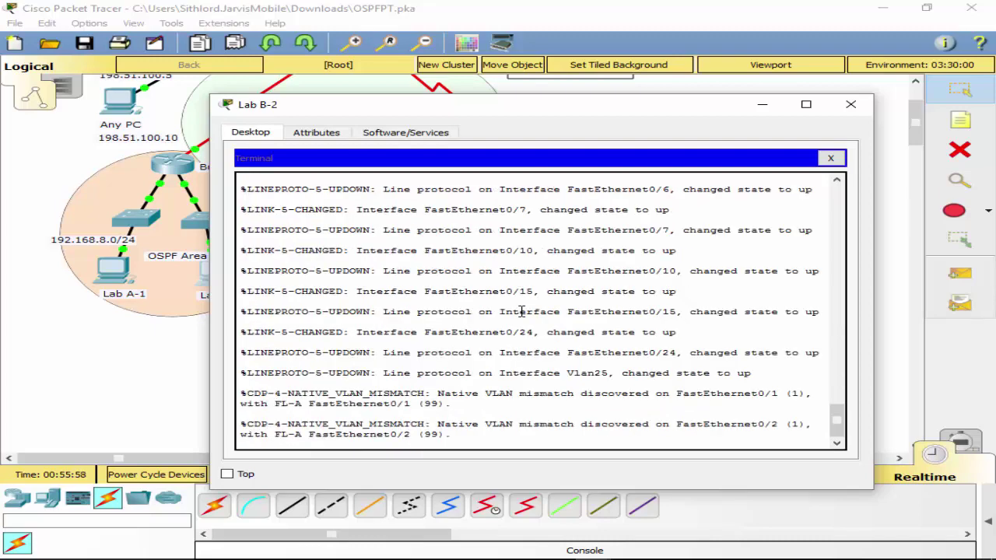
{"action": "key", "text": "Return"}
{"action": "type", "text": "exit"}
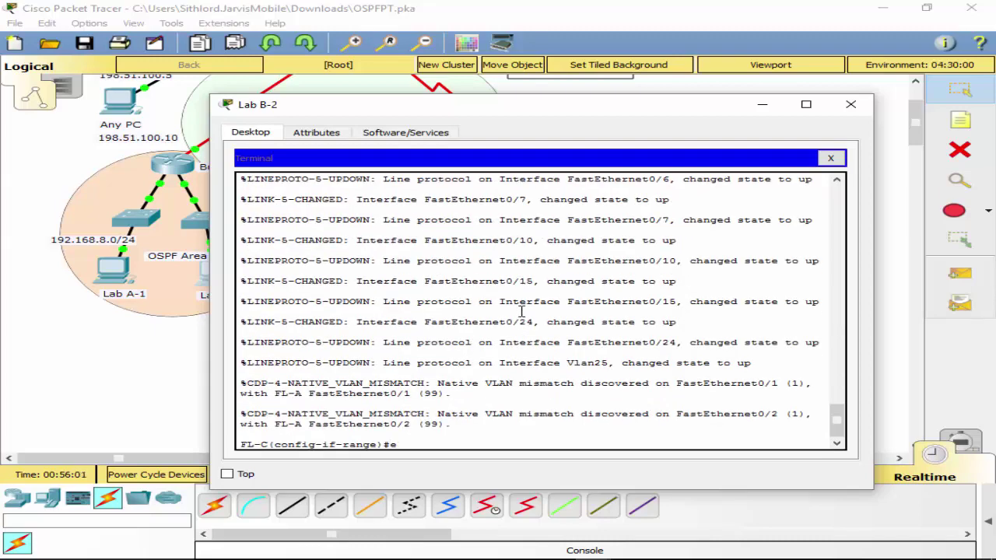
{"action": "key", "text": "Return"}
{"action": "type", "text": "exit"}
{"action": "key", "text": "Return"}
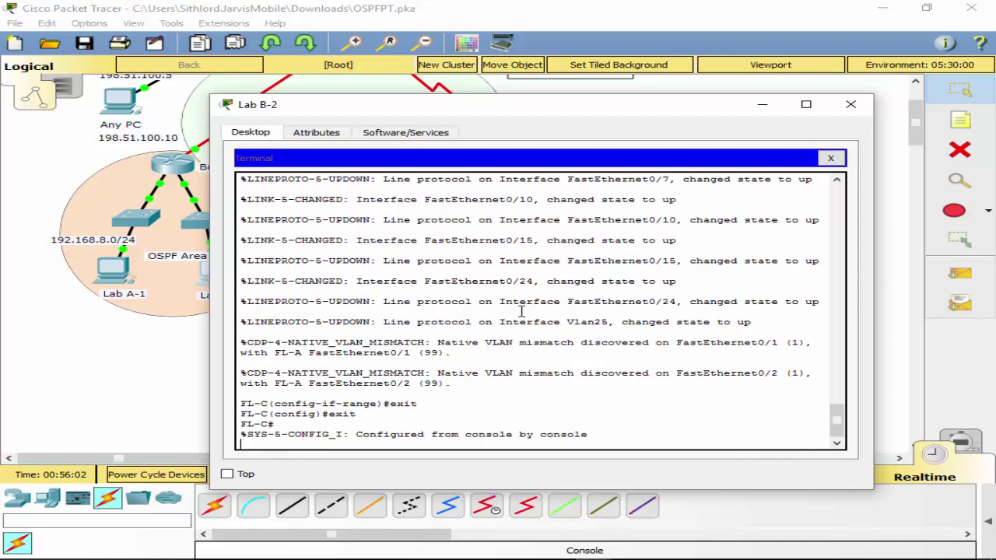
{"action": "key", "text": "Return"}
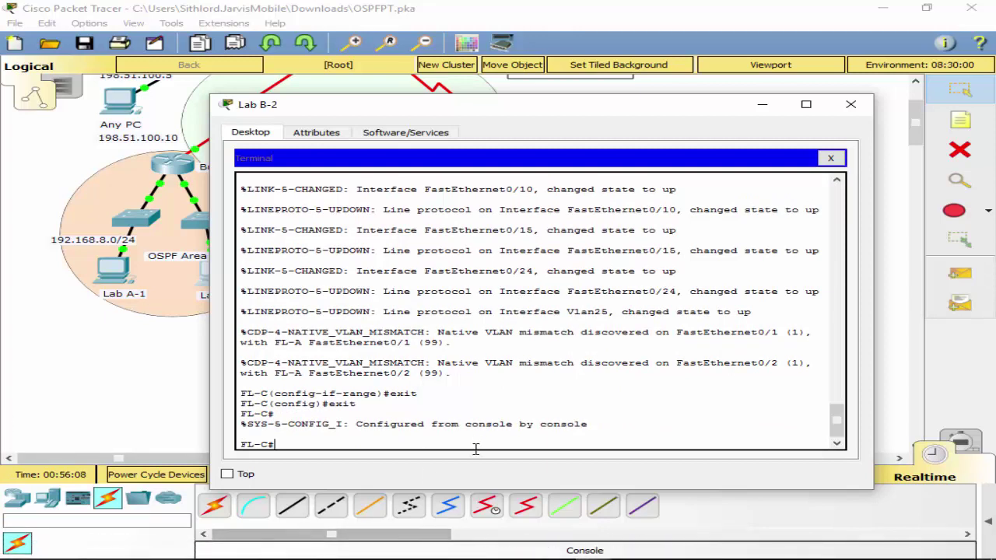
Run 'show ip interface brief' on FL-C and page through the entire interface table.
{"action": "type", "text": "sh ip"}
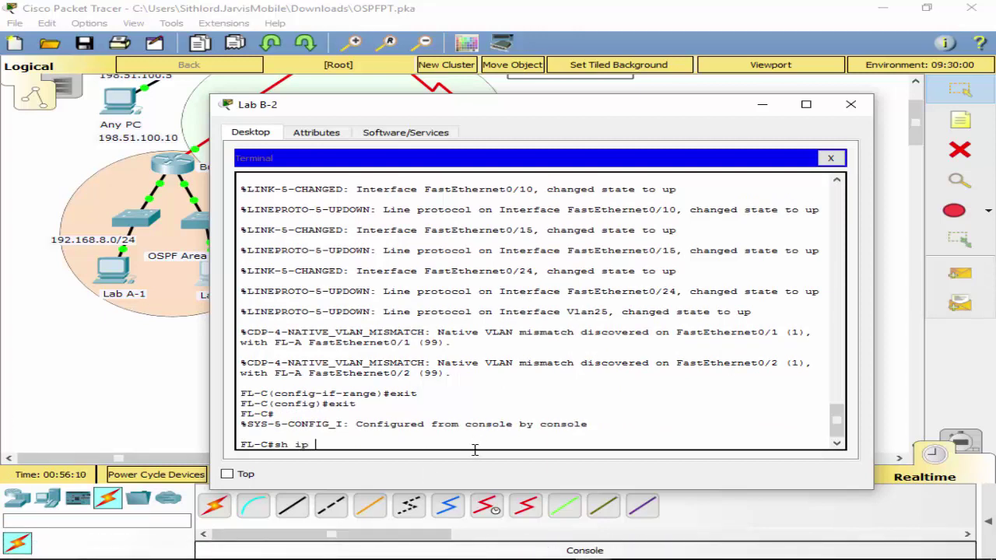
{"action": "type", "text": " in"}
{"action": "key", "text": "Tab"}
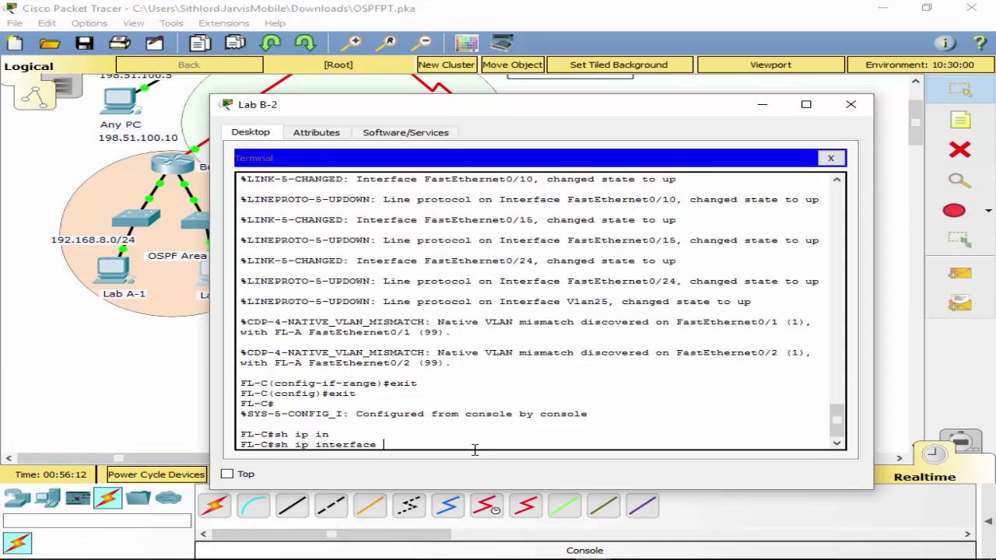
{"action": "type", "text": "br"}
{"action": "key", "text": "Tab"}
{"action": "key", "text": "Return"}
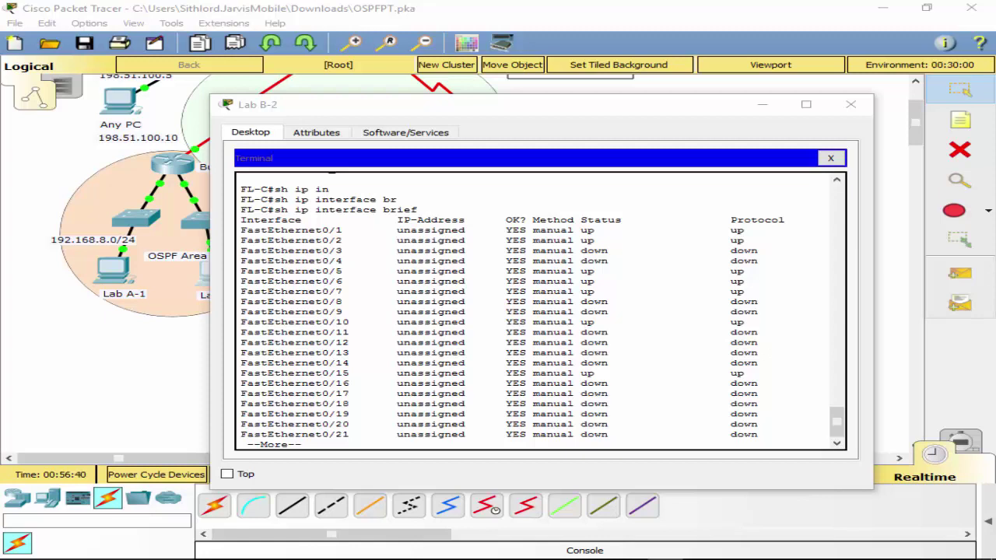
{"action": "key", "text": "space"}
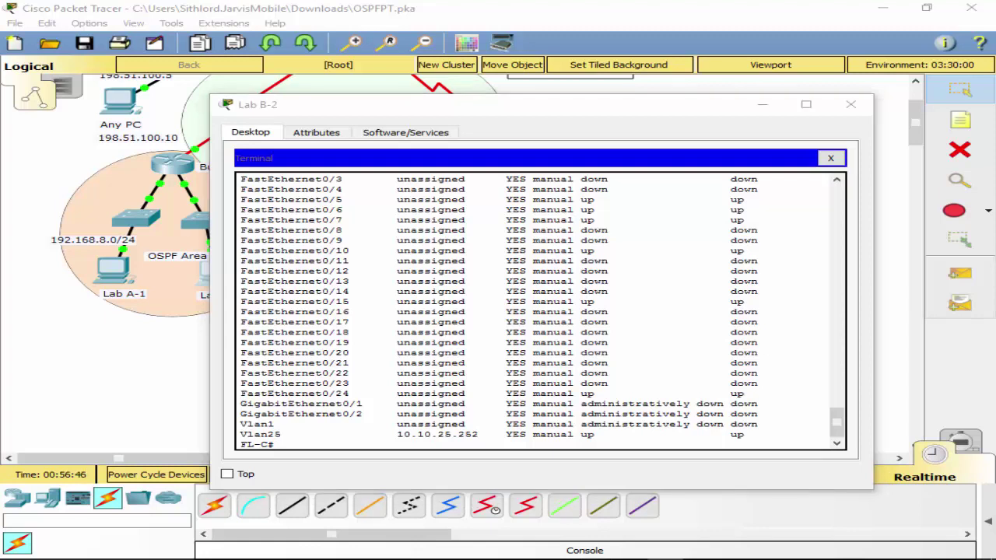
{"action": "left_click", "coordinate": [351, 429]}
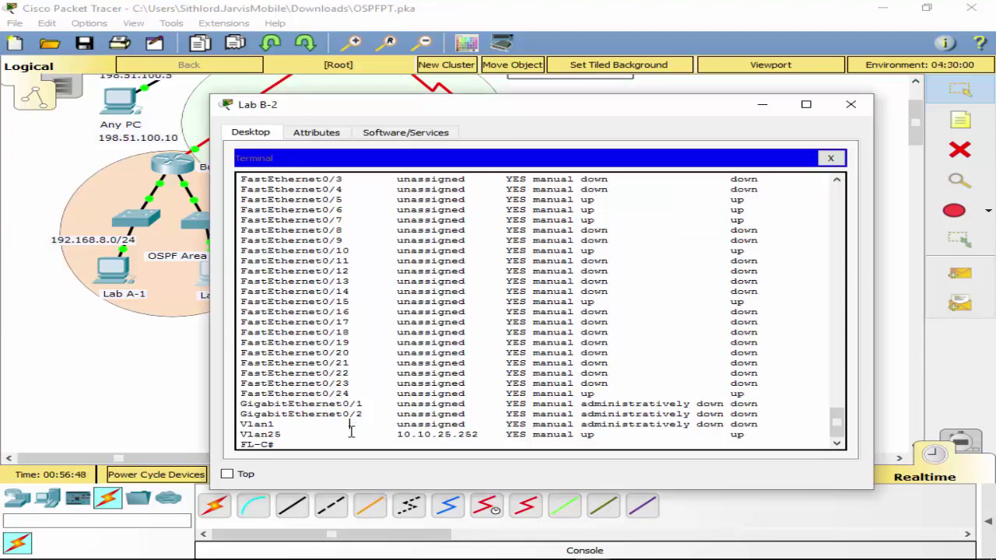
{"action": "double_click", "coordinate": [347, 440]}
{"action": "left_click", "coordinate": [346, 441]}
{"action": "key", "text": "Return"}
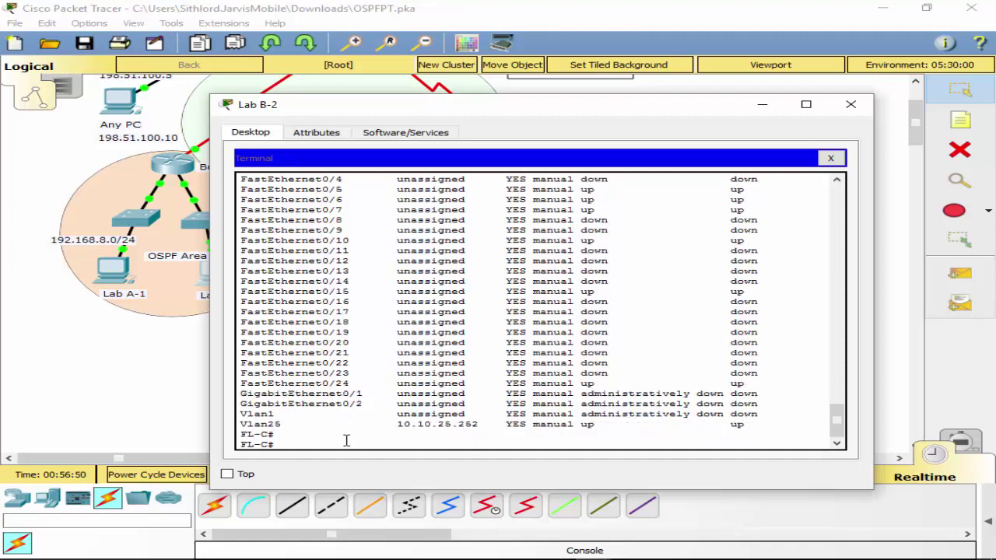
Select interface range f0/3 - 4 and assign those ports to access VLAN 99.
{"action": "type", "text": "conf t"}
{"action": "key", "text": "Return"}
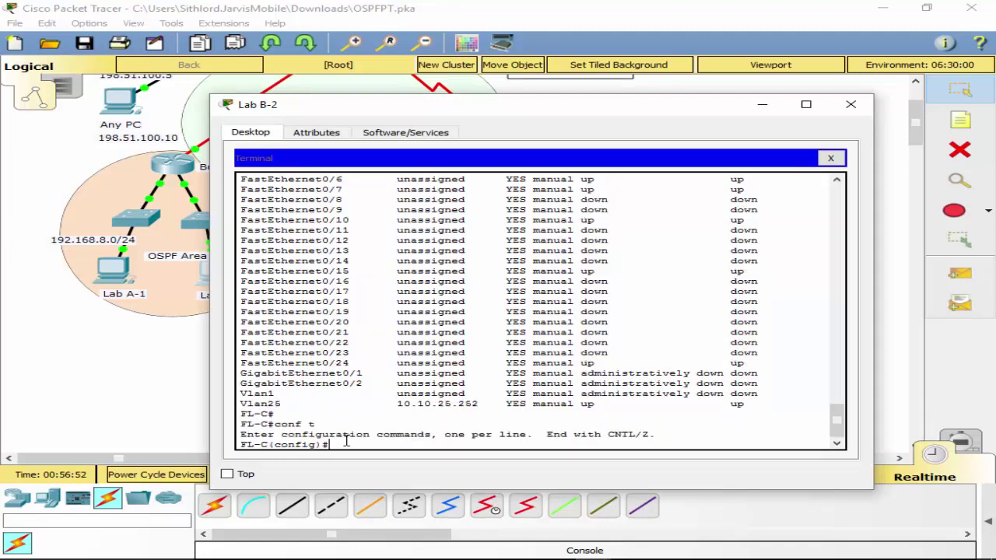
{"action": "type", "text": "int"}
{"action": "key", "text": "Tab"}
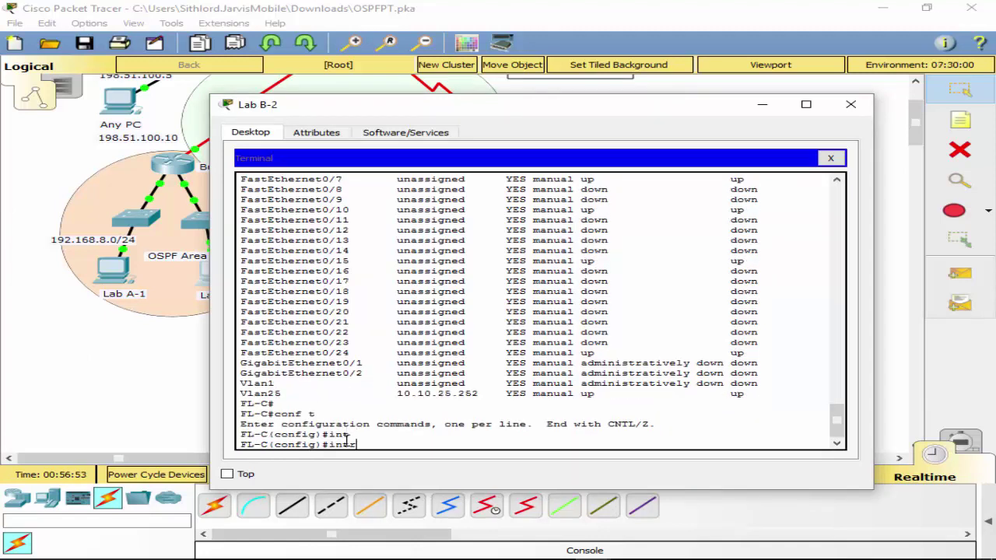
{"action": "key", "text": "BackSpace"}
{"action": "type", "text": "r"}
{"action": "key", "text": "Tab"}
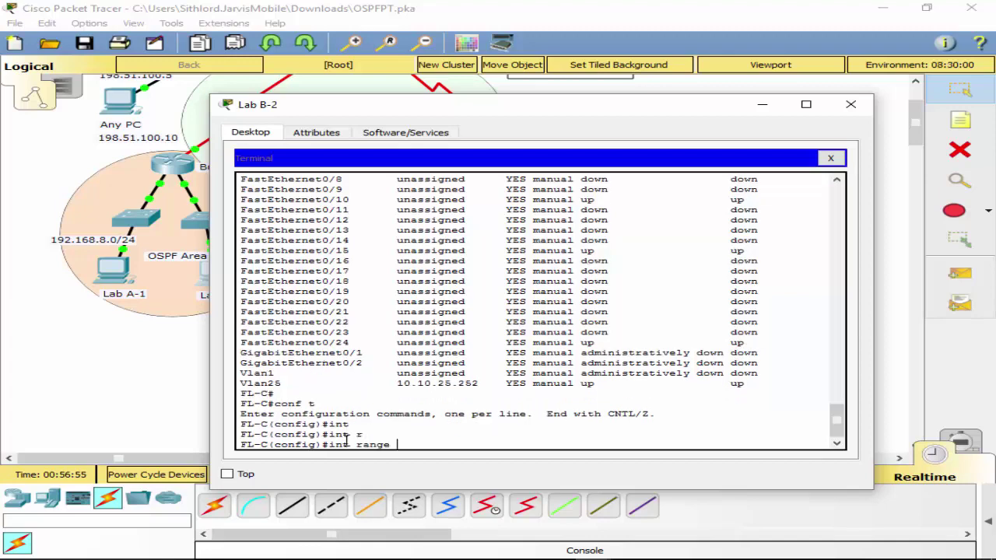
{"action": "type", "text": "f0/3"}
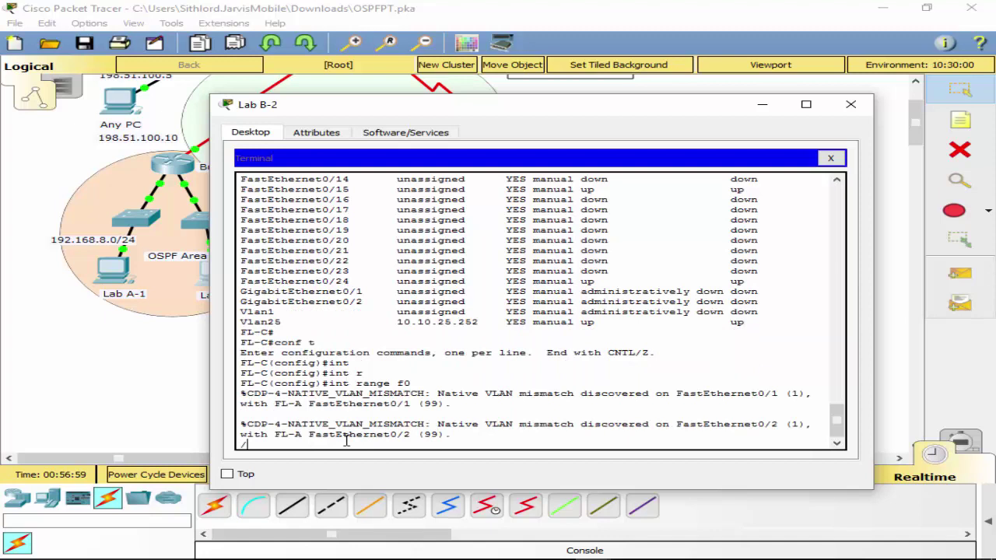
{"action": "type", "text": " -"}
{"action": "type", "text": "4"}
{"action": "key", "text": "Return"}
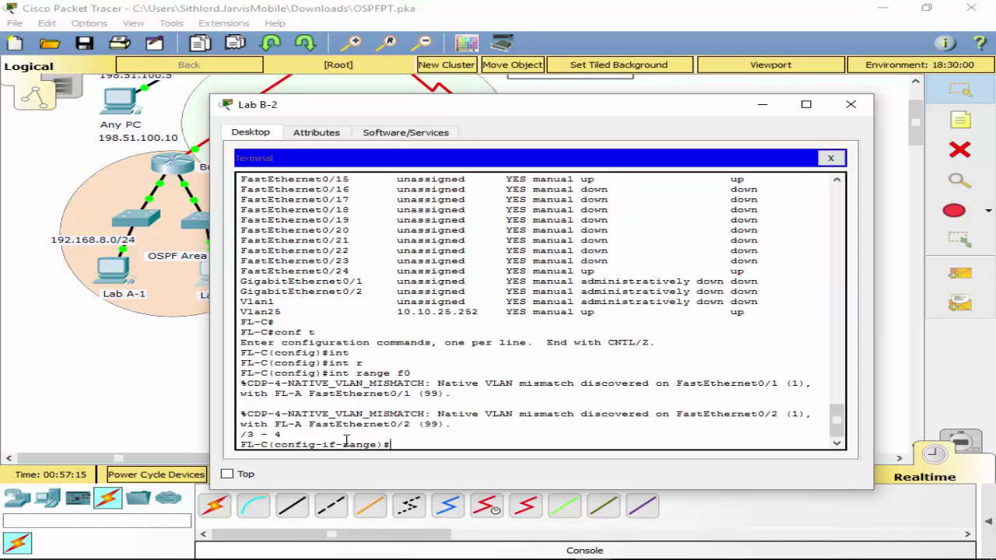
{"action": "type", "text": "sw"}
{"action": "key", "text": "Tab"}
{"action": "type", "text": "ac"}
{"action": "key", "text": "Tab"}
{"action": "type", "text": "vl"}
{"action": "key", "text": "Tab"}
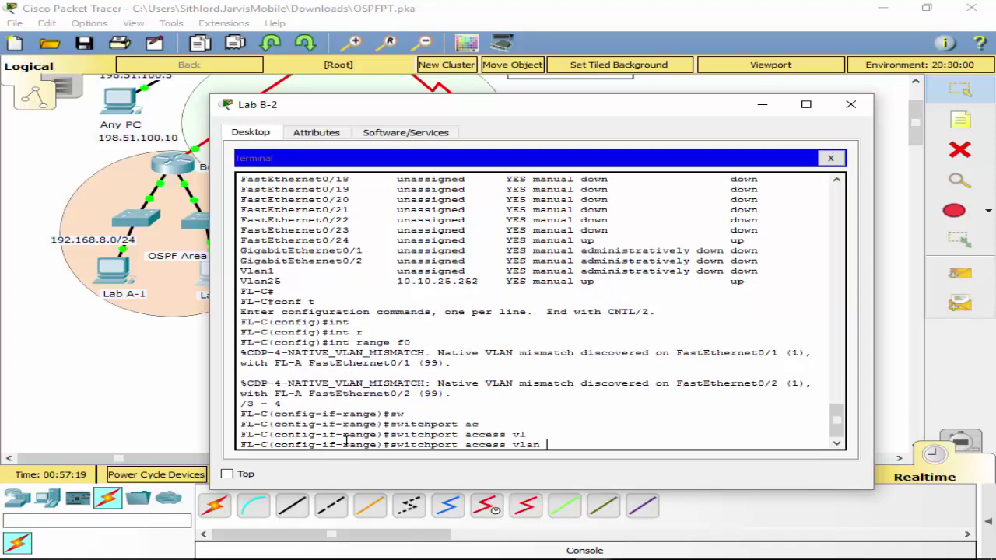
{"action": "type", "text": "99"}
{"action": "key", "text": "Return"}
Set ports f0/3–4 to switchport mode access.
{"action": "type", "text": "sw"}
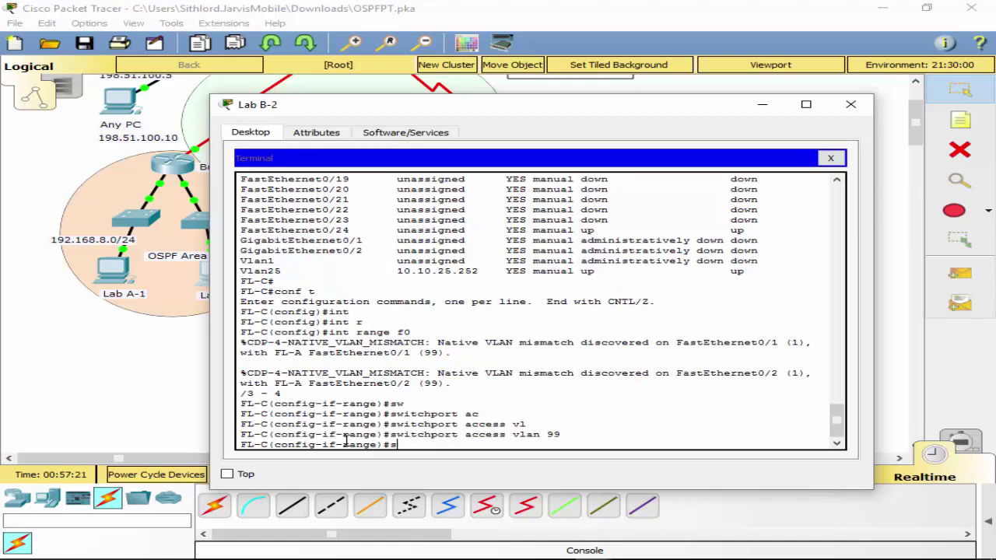
{"action": "key", "text": "Tab"}
{"action": "type", "text": "ac"}
{"action": "key", "text": "BackSpace"}
{"action": "key", "text": "BackSpace"}
{"action": "type", "text": "m"}
{"action": "key", "text": "Tab"}
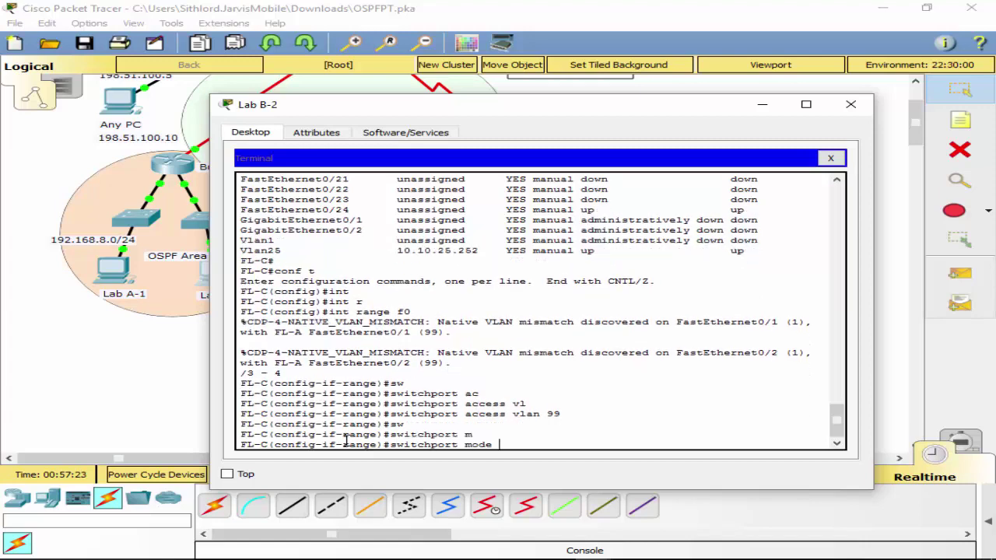
{"action": "type", "text": "ac"}
{"action": "key", "text": "Tab"}
{"action": "key", "text": "Return"}
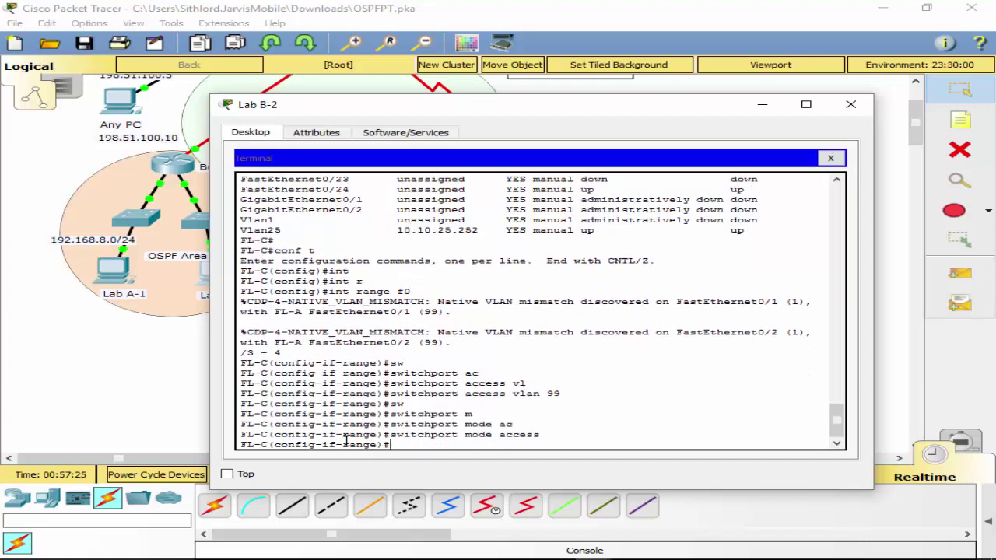
Make ports f0/7–9 access ports on VLAN 99.
{"action": "key", "text": "Up"}
{"action": "key", "text": "Up"}
{"action": "key", "text": "Up"}
{"action": "key", "text": "Left"}
{"action": "key", "text": "Left"}
{"action": "key", "text": "Left"}
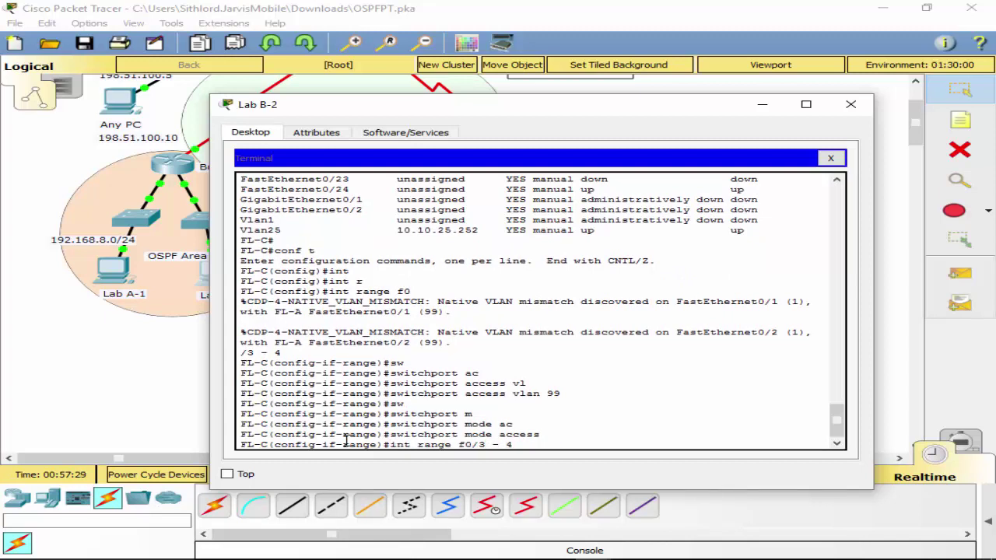
{"action": "key", "text": "BackSpace"}
{"action": "type", "text": "7"}
{"action": "key", "text": "Right"}
{"action": "key", "text": "Right"}
{"action": "key", "text": "Right"}
{"action": "key", "text": "BackSpace"}
{"action": "type", "text": "9"}
{"action": "key", "text": "Return"}
{"action": "type", "text": "switchport mode access"}
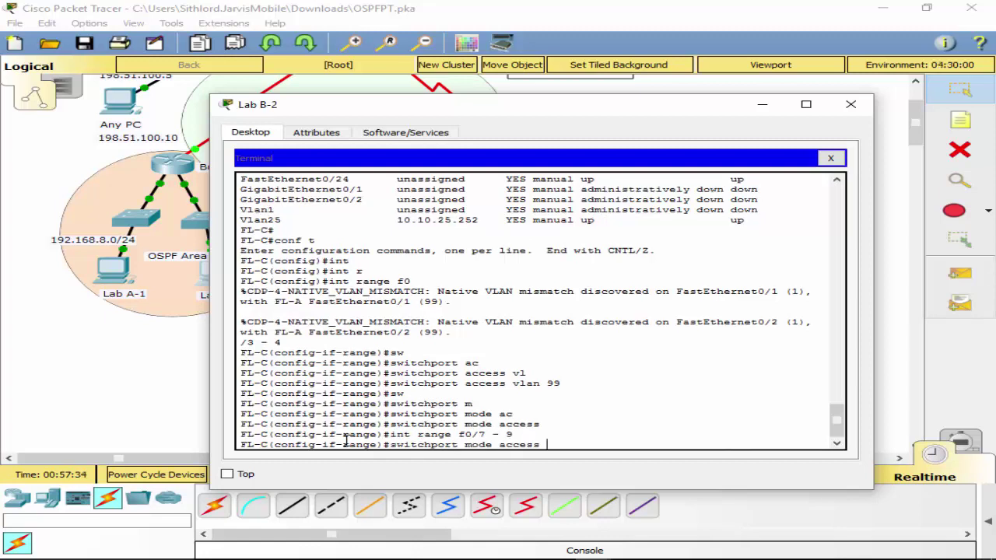
{"action": "key", "text": "Return"}
{"action": "key", "text": "Up"}
{"action": "key", "text": "Up"}
{"action": "key", "text": "Up"}
{"action": "key", "text": "Up"}
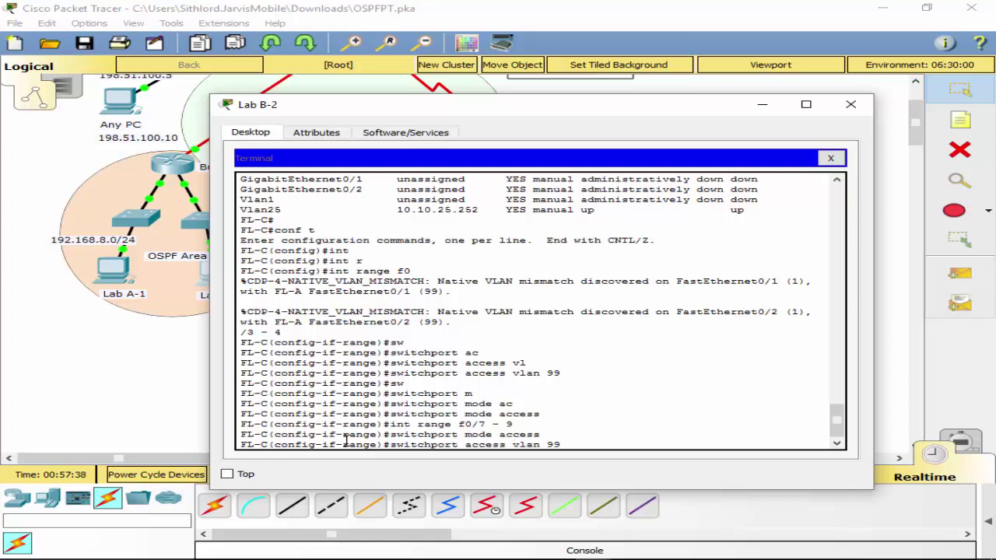
{"action": "key", "text": "Return"}
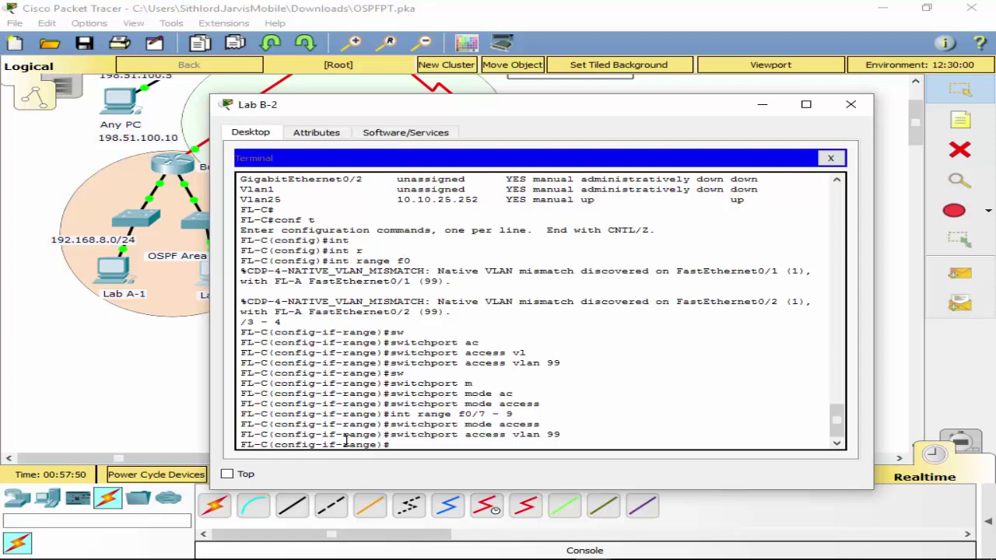
Make ports f0/11–14 access ports on VLAN 99.
{"action": "key", "text": "Up"}
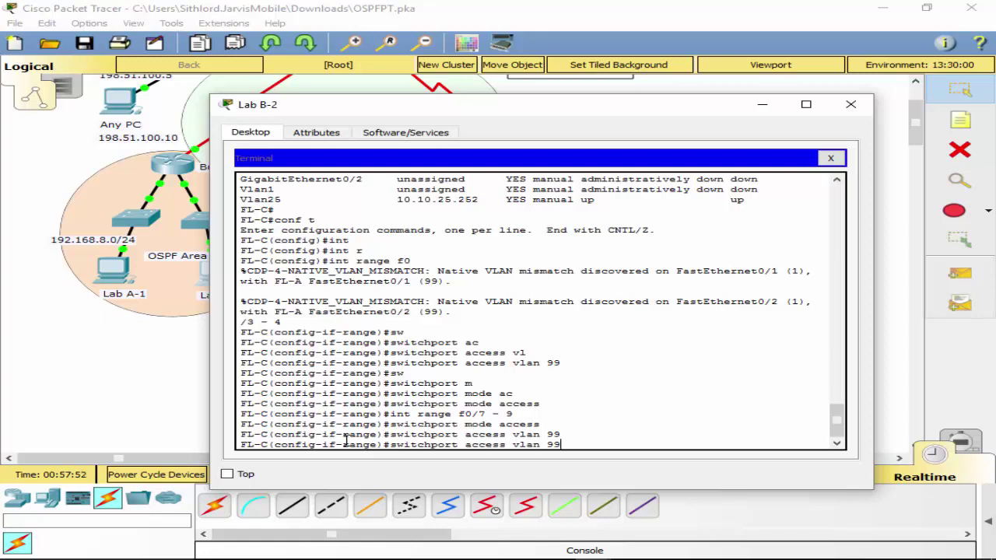
{"action": "key", "text": "Up"}
{"action": "key", "text": "Up"}
{"action": "key", "text": "BackSpace"}
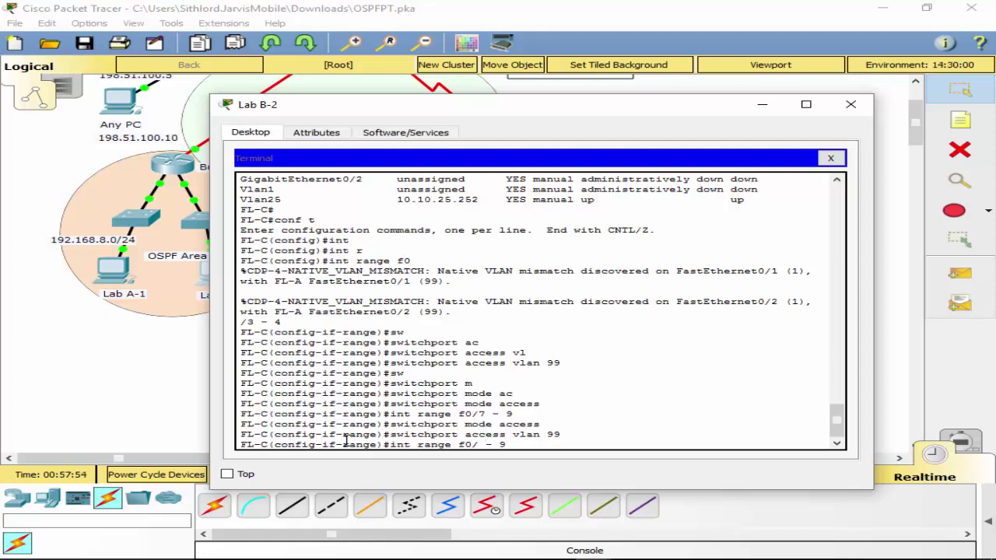
{"action": "type", "text": "11"}
{"action": "key", "text": "BackSpace"}
{"action": "type", "text": "4"}
{"action": "key", "text": "Return"}
{"action": "key", "text": "Up"}
{"action": "key", "text": "Up"}
{"action": "key", "text": "Down"}
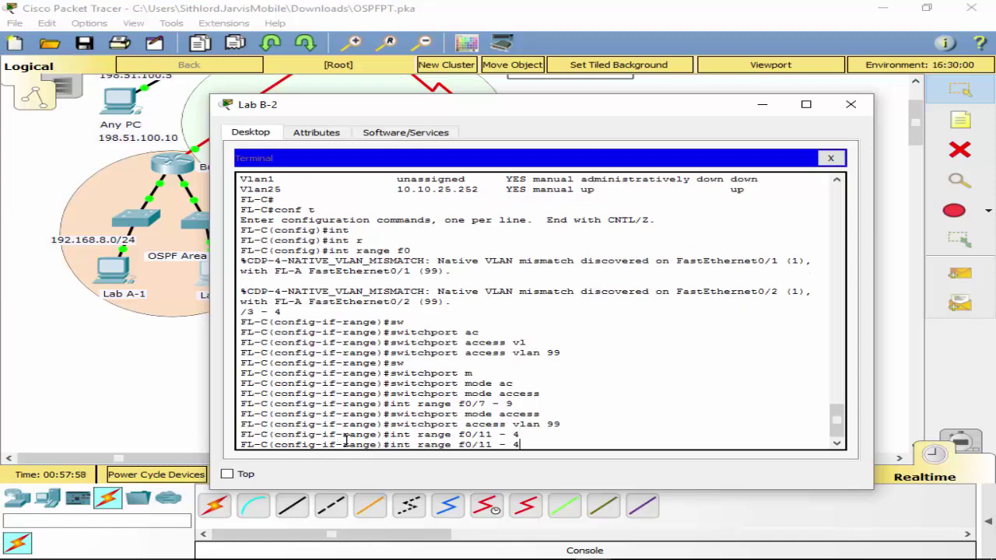
{"action": "key", "text": "Return"}
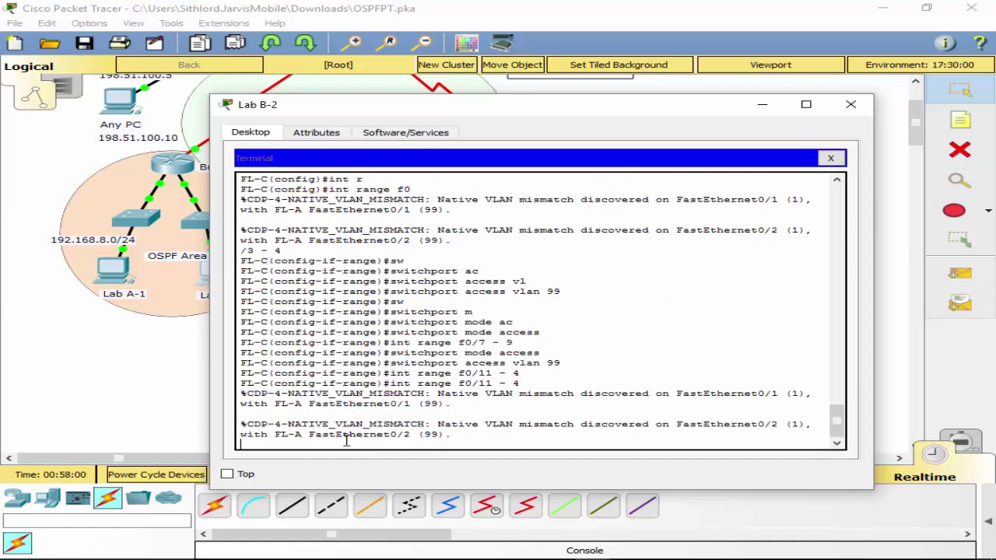
{"action": "key", "text": "Return"}
{"action": "key", "text": "Up"}
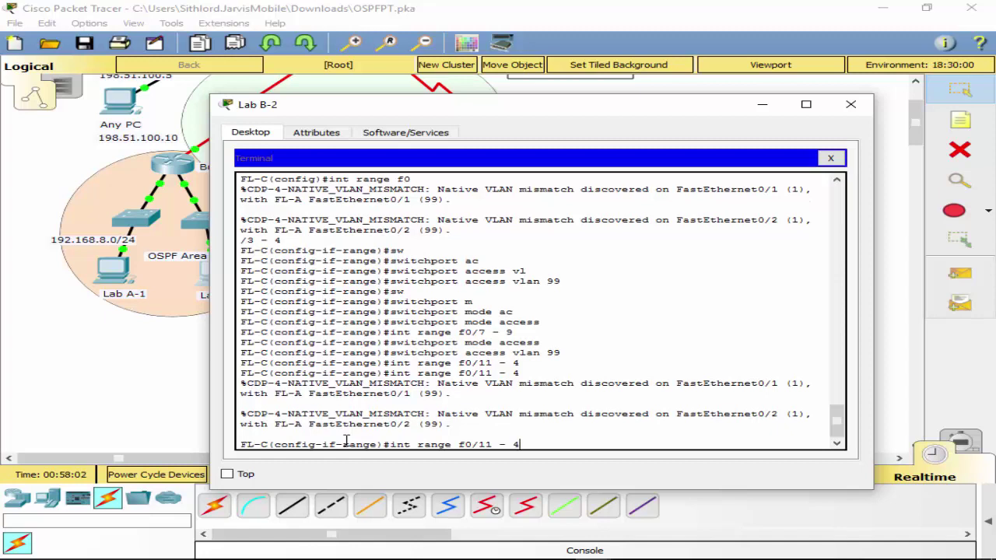
{"action": "key", "text": "BackSpace"}
{"action": "type", "text": "14"}
{"action": "key", "text": "Return"}
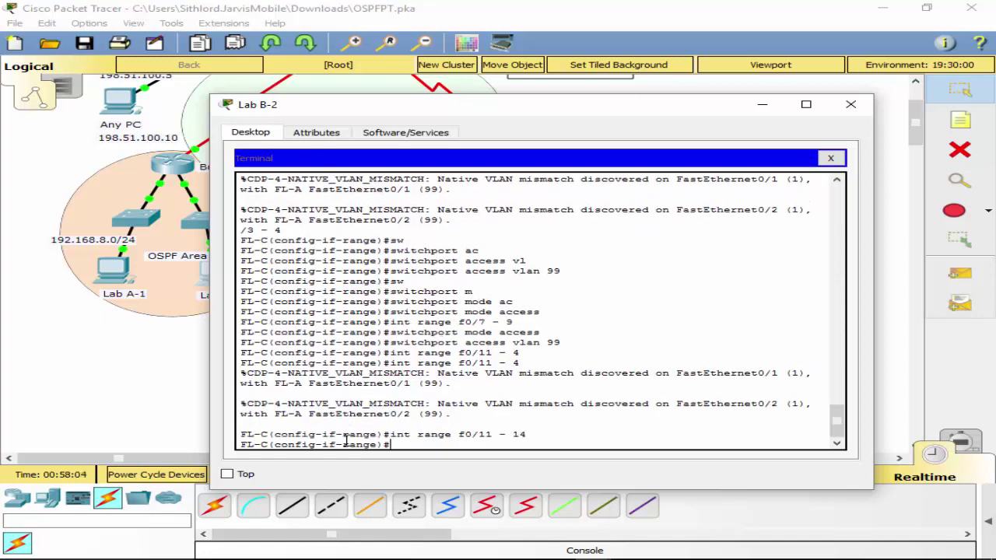
{"action": "key", "text": "Up"}
{"action": "key", "text": "Up"}
{"action": "key", "text": "Up"}
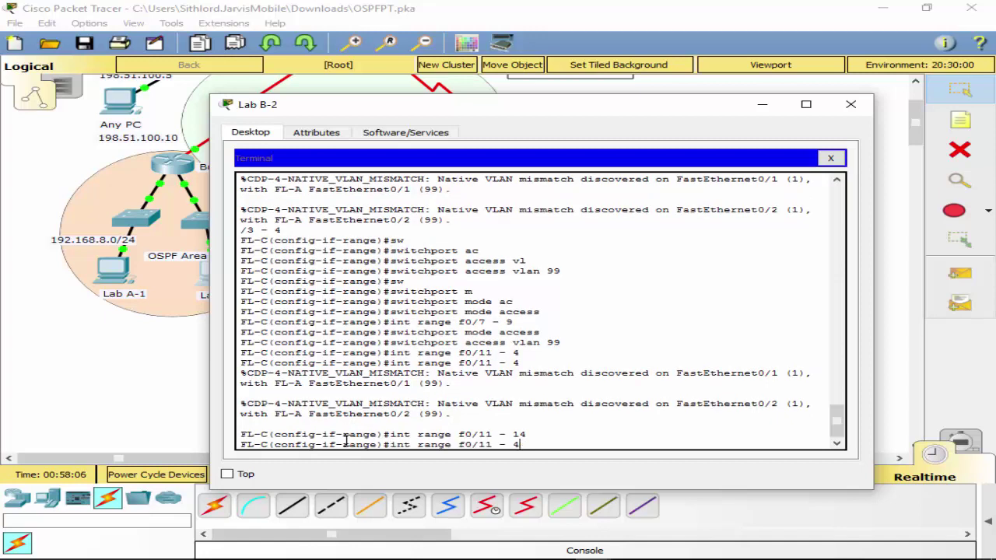
{"action": "key", "text": "Return"}
{"action": "key", "text": "Up"}
{"action": "key", "text": "Up"}
{"action": "key", "text": "Up"}
{"action": "key", "text": "Up"}
{"action": "key", "text": "Up"}
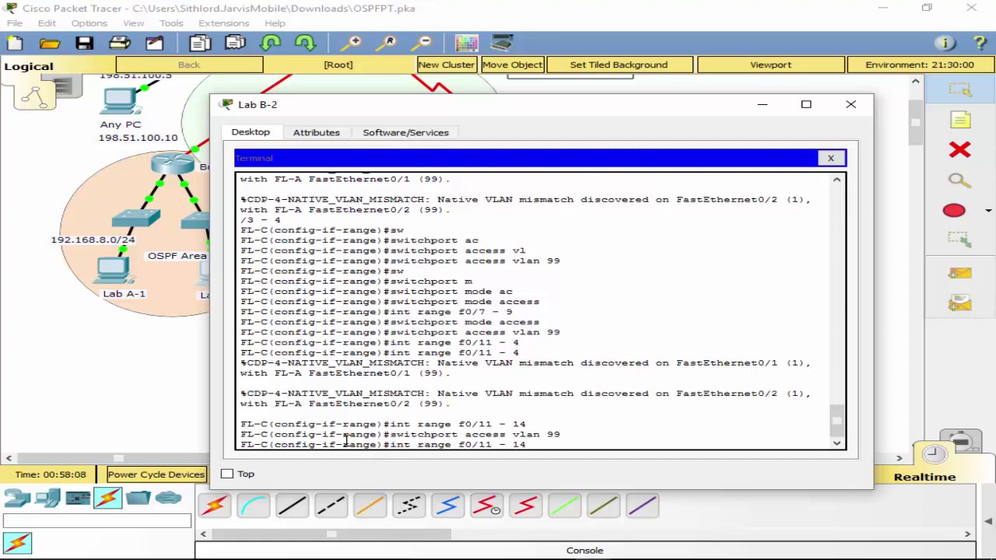
{"action": "key", "text": "Return"}
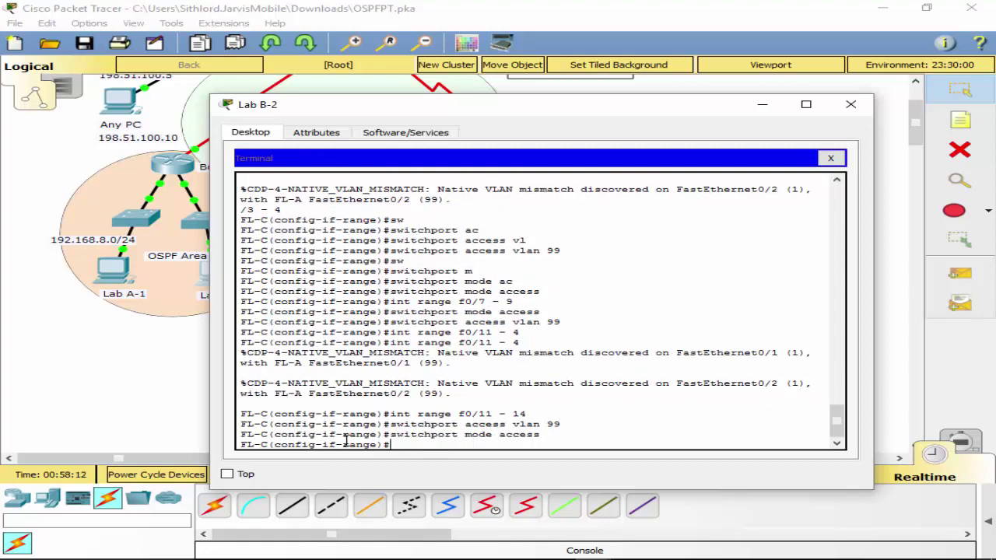
Make ports f0/16–23 access ports on VLAN 99.
{"action": "key", "text": "Up"}
{"action": "key", "text": "Up"}
{"action": "key", "text": "Up"}
{"action": "key", "text": "Left"}
{"action": "key", "text": "Left"}
{"action": "key", "text": "Left"}
{"action": "key", "text": "Left"}
{"action": "key", "text": "Left"}
{"action": "key", "text": "BackSpace"}
{"action": "type", "text": "6"}
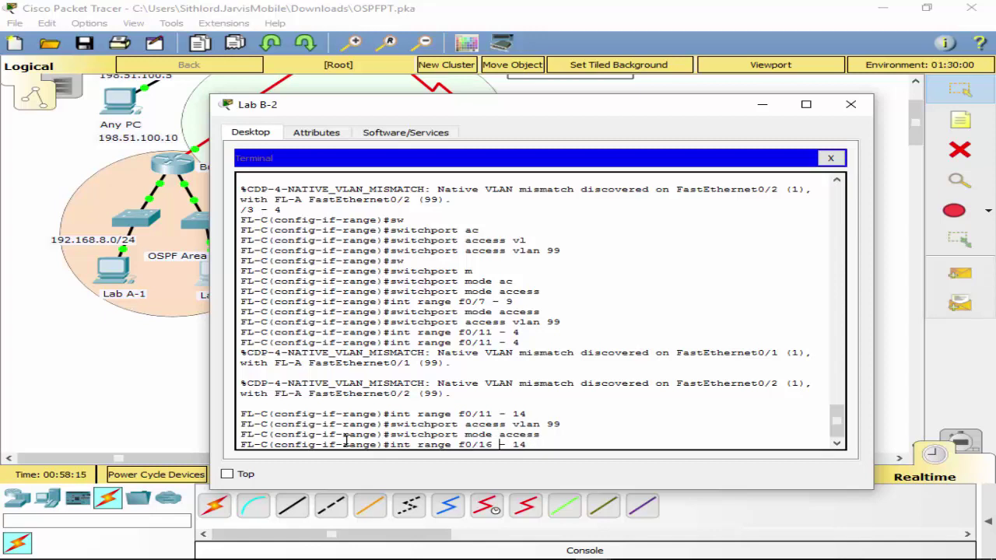
{"action": "key", "text": "Right"}
{"action": "key", "text": "Right"}
{"action": "key", "text": "Right"}
{"action": "key", "text": "Right"}
{"action": "key", "text": "BackSpace"}
{"action": "key", "text": "BackSpace"}
{"action": "type", "text": "23"}
{"action": "key", "text": "Return"}
{"action": "key", "text": "Up"}
{"action": "key", "text": "Up"}
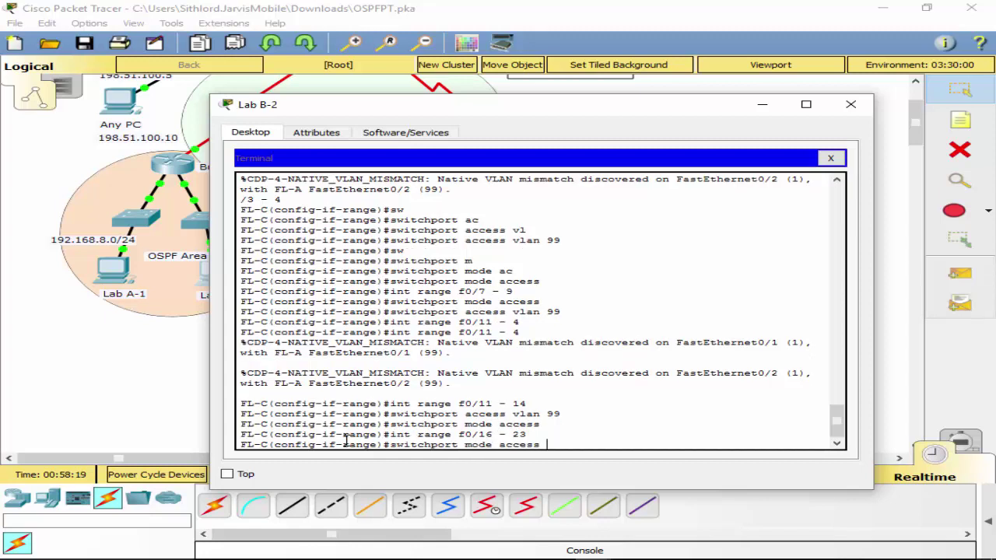
{"action": "key", "text": "Return"}
{"action": "key", "text": "Up"}
{"action": "key", "text": "Up"}
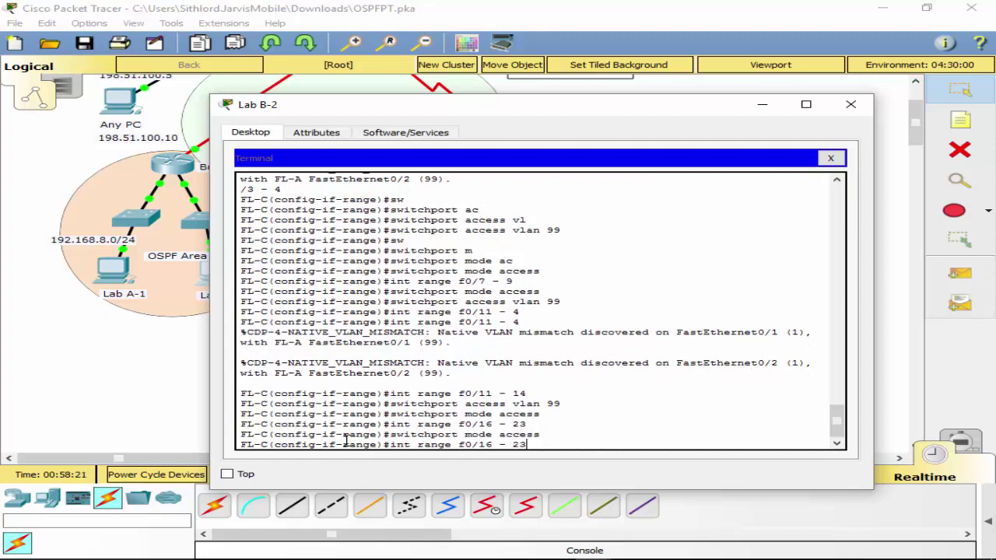
{"action": "key", "text": "Up"}
{"action": "key", "text": "Up"}
{"action": "key", "text": "Return"}
Leave configuration mode and save FL-C's configuration with wr.
{"action": "type", "text": "ex"}
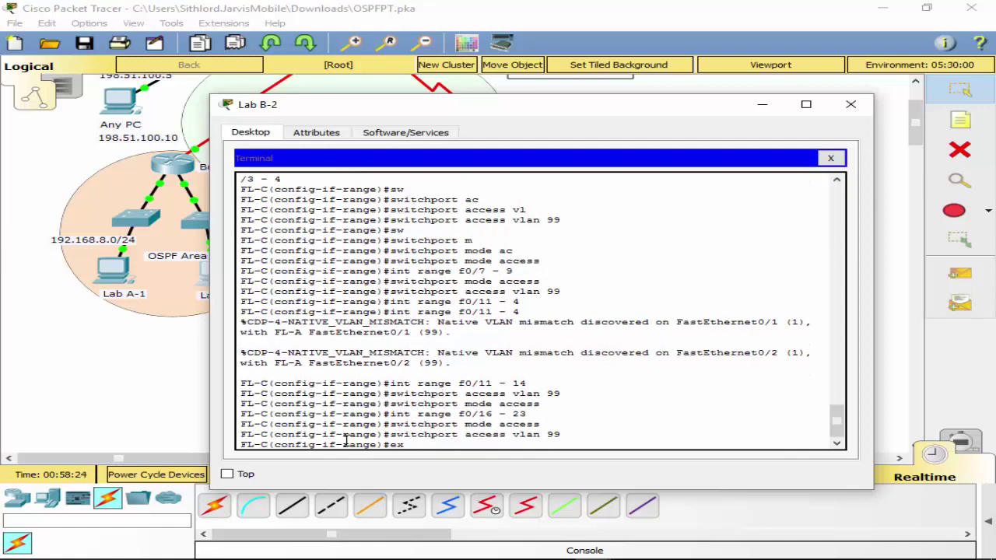
{"action": "type", "text": "it"}
{"action": "key", "text": "Return"}
{"action": "type", "text": "exit"}
{"action": "key", "text": "Return"}
{"action": "type", "text": "wr"}
{"action": "key", "text": "Return"}
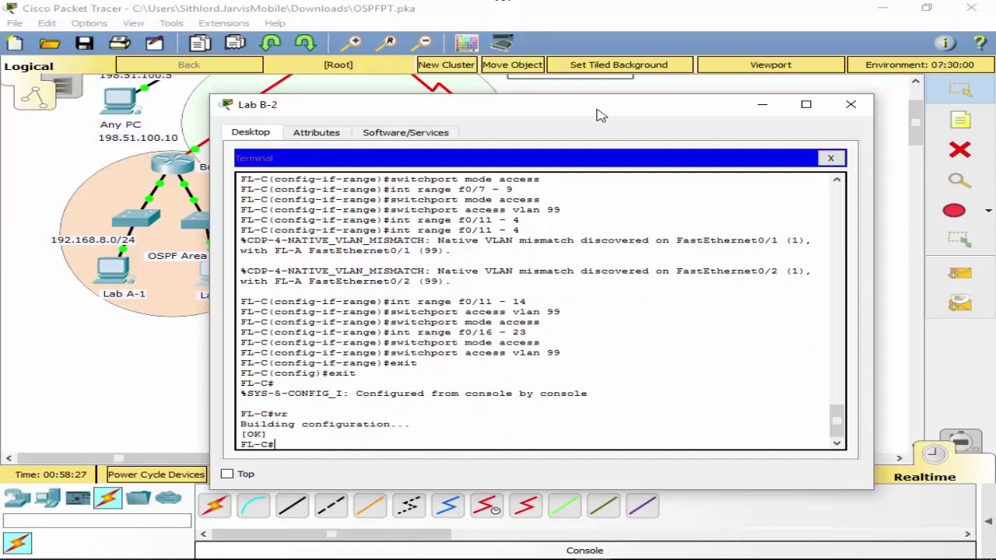
{"action": "left_click_drag", "start_coordinate": [599, 115], "coordinate": [535, 117]}
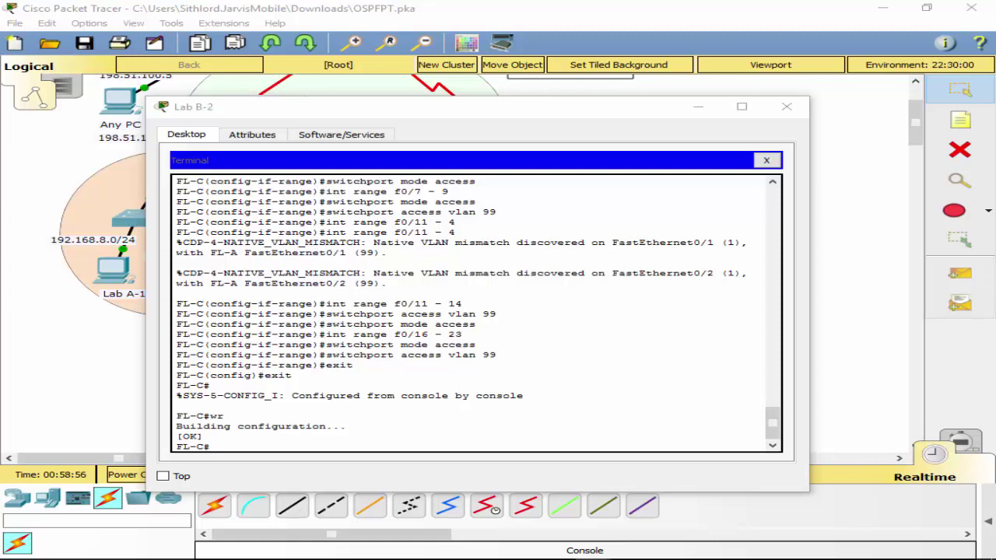
{"action": "left_click_drag", "start_coordinate": [995, 34], "coordinate": [240, 105]}
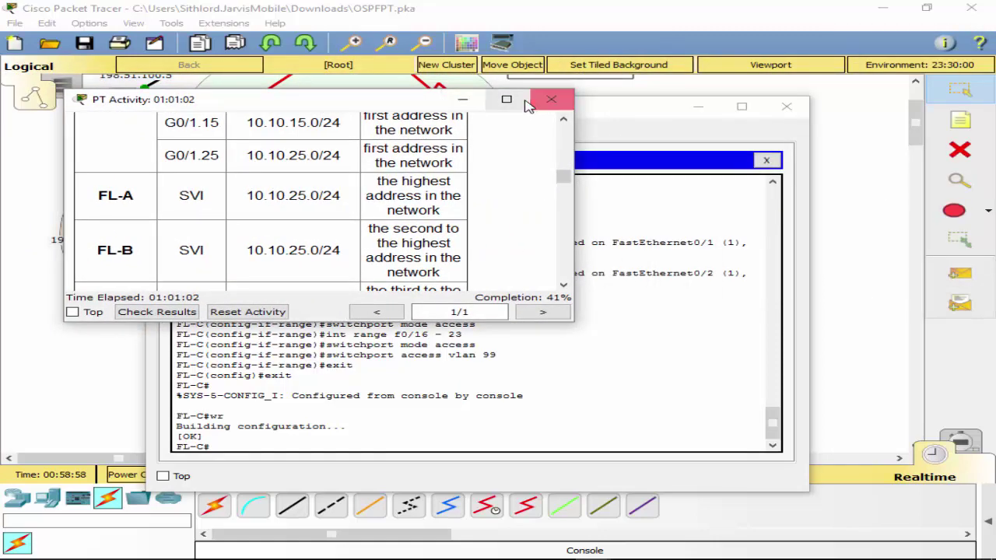
{"action": "left_click", "coordinate": [507, 100]}
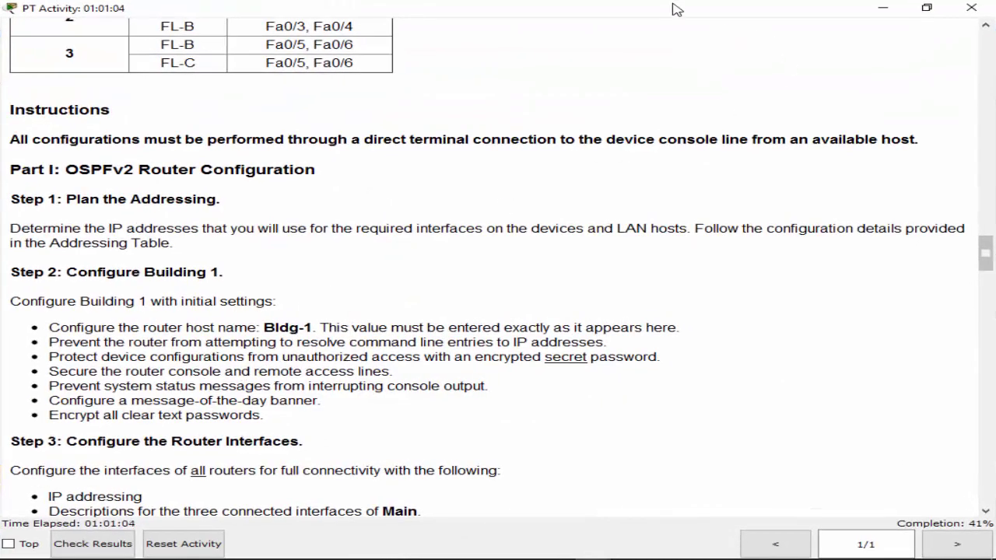
{"action": "left_click_drag", "start_coordinate": [675, 9], "coordinate": [995, 60]}
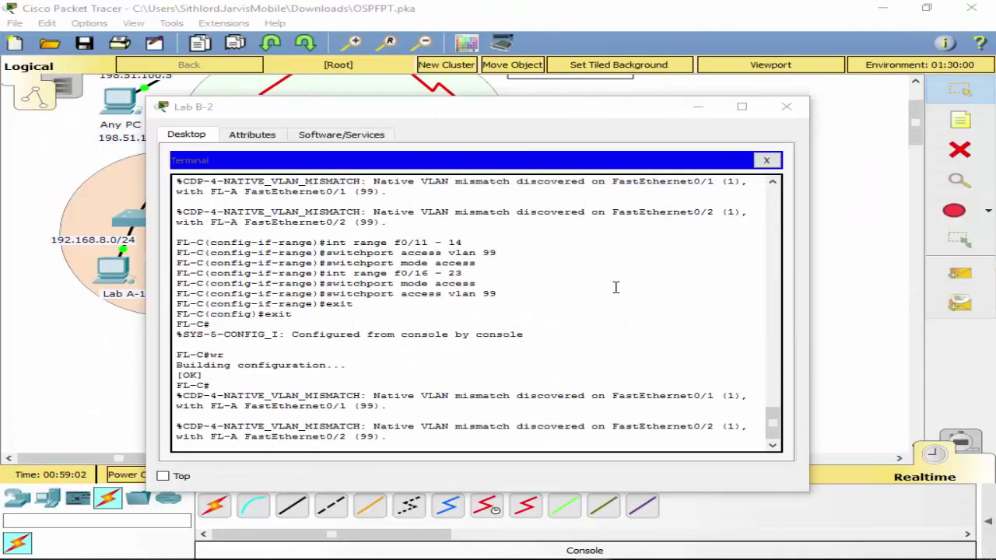
Reconnect Lab B-2's console cable to the Building 1 router's Console port.
{"action": "left_click", "coordinate": [99, 432]}
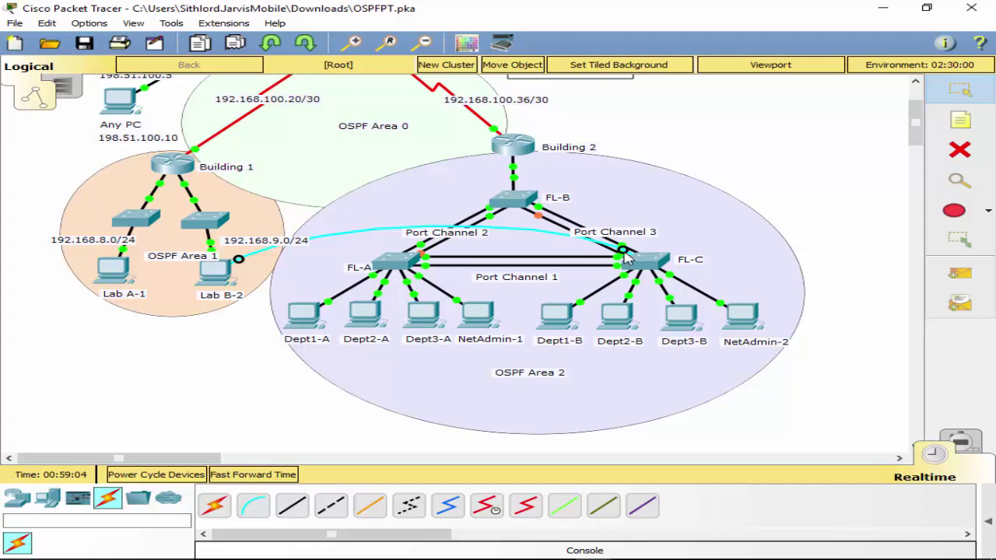
{"action": "left_click", "coordinate": [171, 163]}
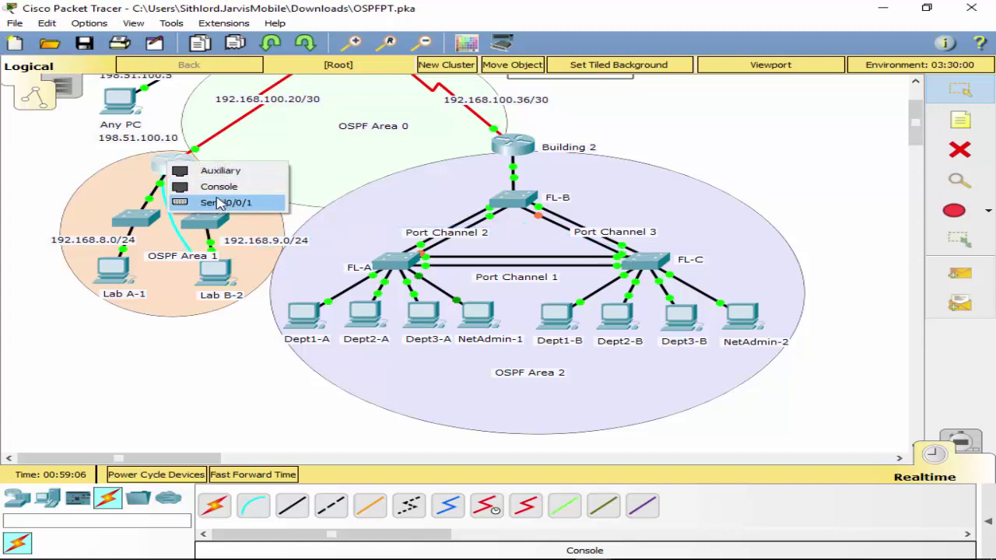
{"action": "left_click", "coordinate": [222, 185]}
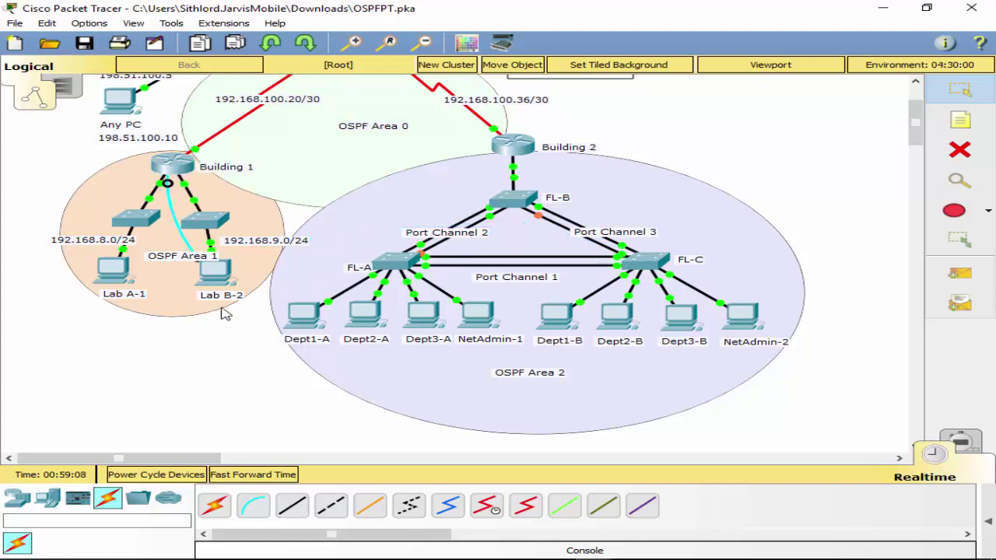
Start a fresh Lab B-2 terminal session with default settings to reach the Building1> prompt.
{"action": "left_click", "coordinate": [216, 271]}
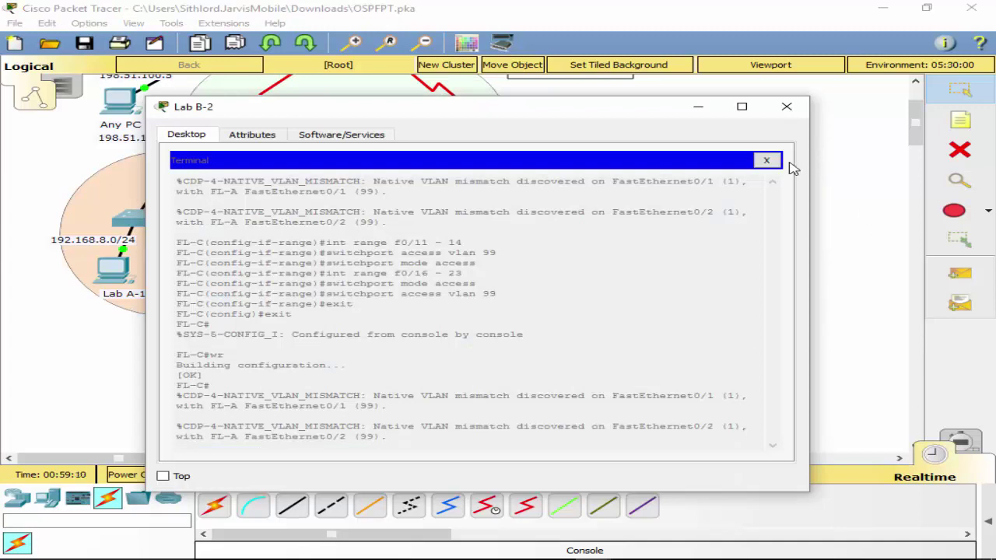
{"action": "left_click", "coordinate": [770, 161]}
{"action": "left_click", "coordinate": [451, 205]}
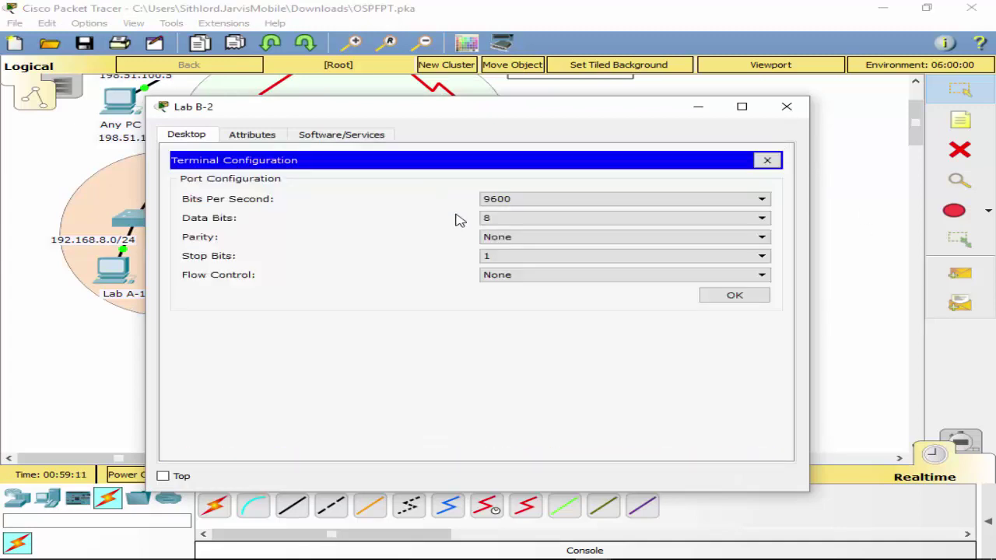
{"action": "left_click", "coordinate": [753, 298]}
{"action": "key", "text": "Return"}
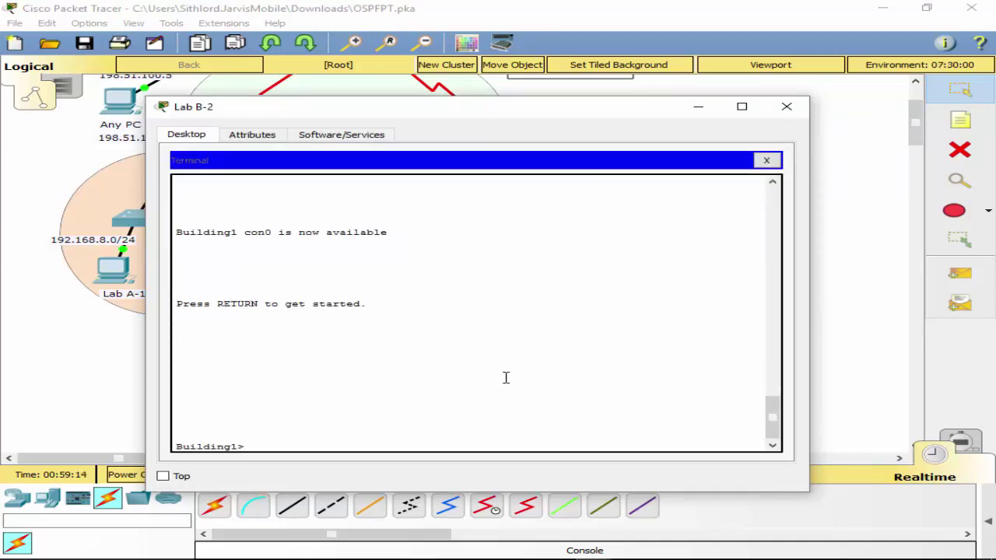
Enter global configuration mode and set the router's hostname to Bldg-1.
{"action": "type", "text": "en"}
{"action": "key", "text": "Tab"}
{"action": "key", "text": "Return"}
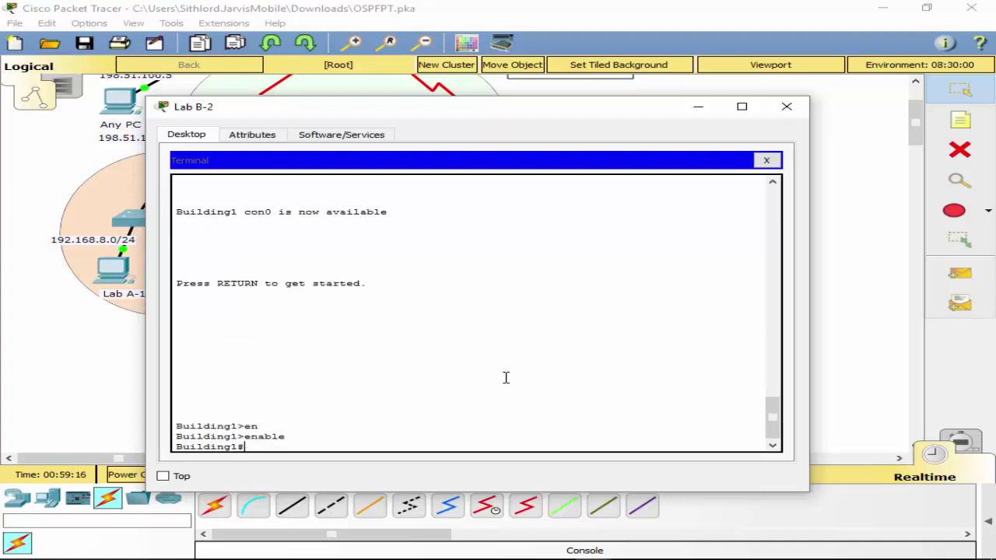
{"action": "type", "text": "con"}
{"action": "key", "text": "Tab"}
{"action": "key", "text": "Return"}
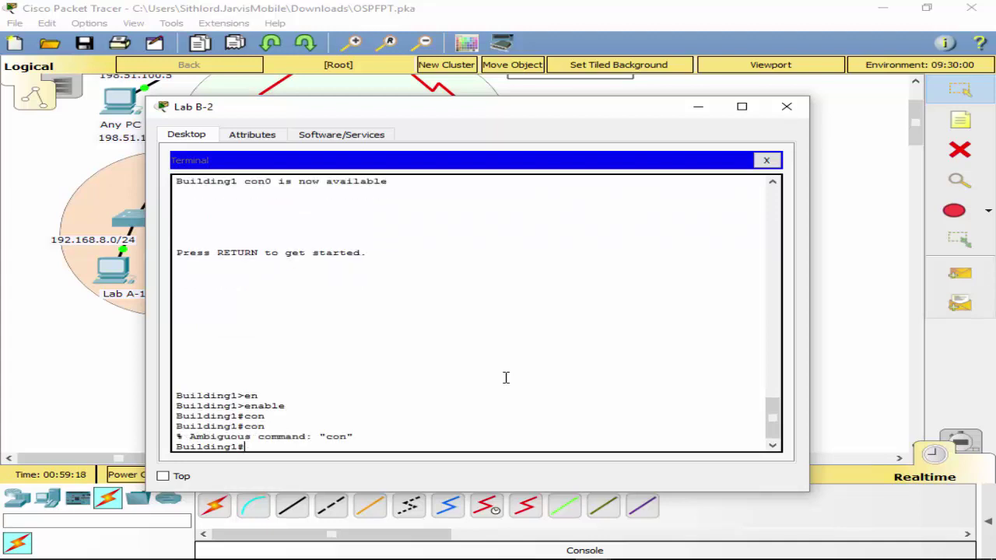
{"action": "type", "text": "conf t"}
{"action": "key", "text": "Return"}
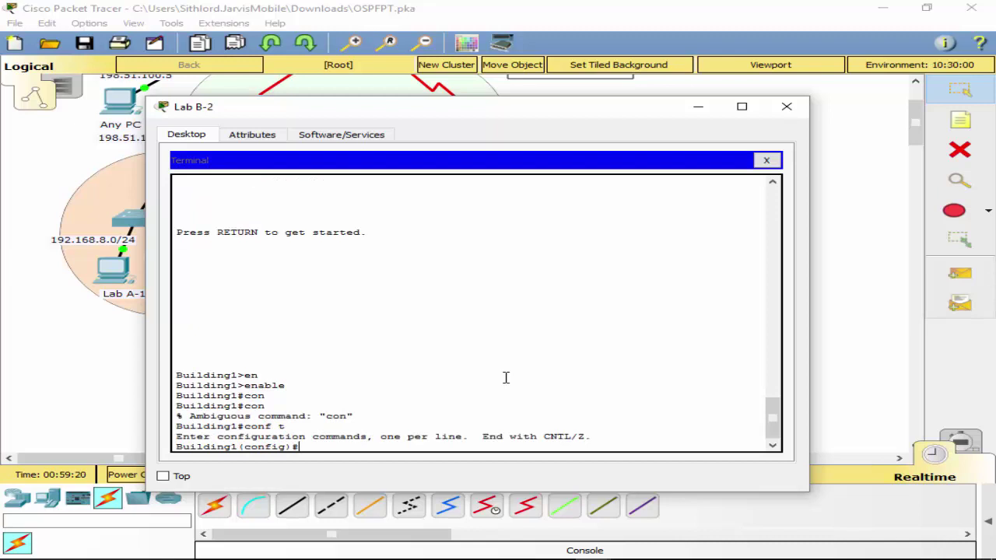
{"action": "type", "text": "host"}
{"action": "type", "text": " B1"}
{"action": "type", "text": "dg-1"}
{"action": "key", "text": "Return"}
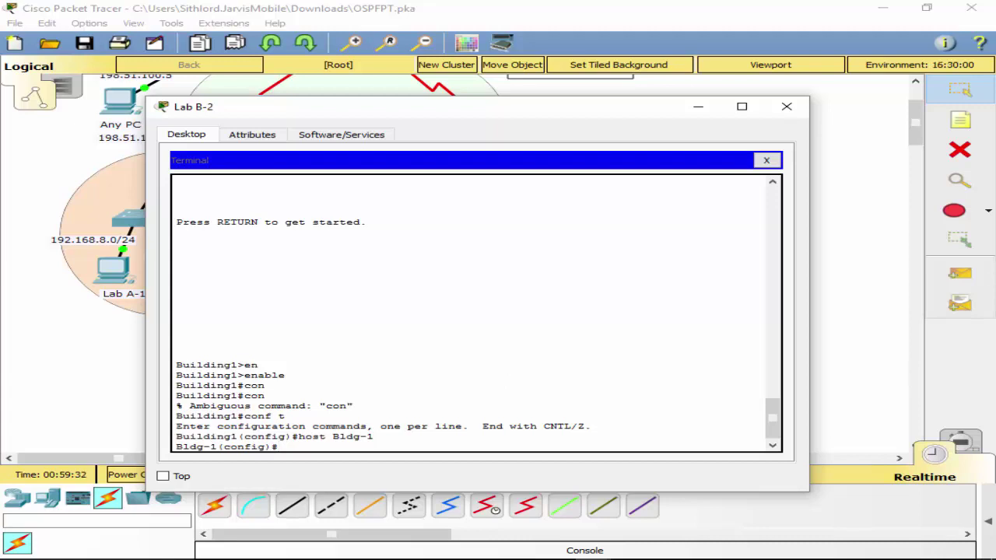
Disable ip domain-lookup, exit configuration mode, and test a mistyped command.
{"action": "type", "text": "ip ?"}
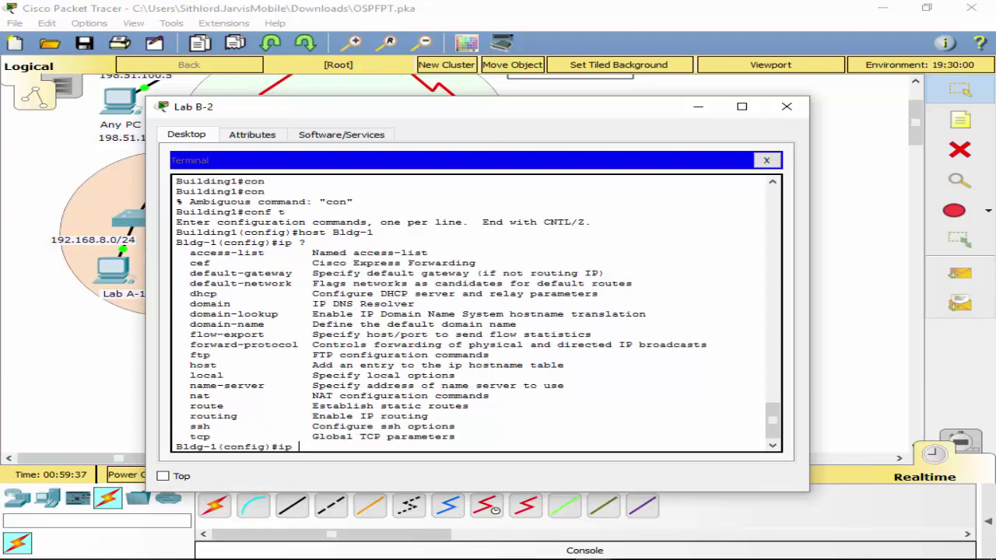
{"action": "type", "text": "di"}
{"action": "key", "text": "BackSpace"}
{"action": "key", "text": "BackSpace"}
{"action": "key", "text": "BackSpace"}
{"action": "key", "text": "BackSpace"}
{"action": "key", "text": "BackSpace"}
{"action": "type", "text": "no ip dom"}
{"action": "key", "text": "Tab"}
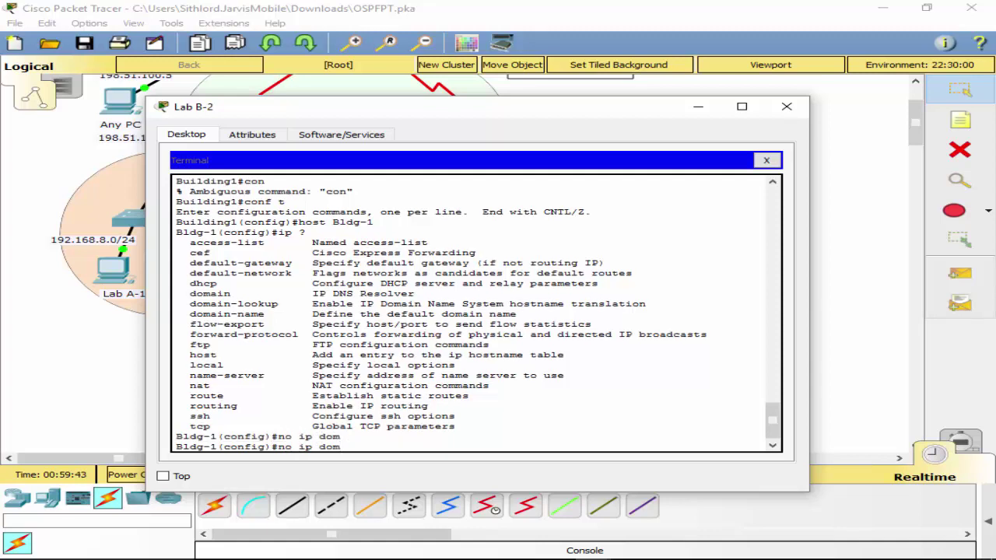
{"action": "type", "text": "ain"}
{"action": "key", "text": "Tab"}
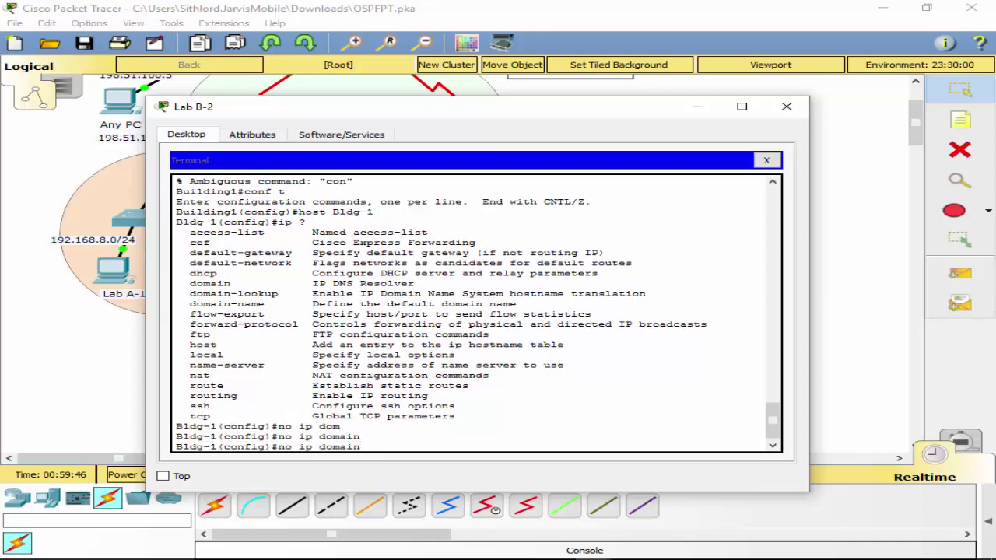
{"action": "type", "text": "-l"}
{"action": "key", "text": "Tab"}
{"action": "type", "text": "ookup"}
{"action": "key", "text": "Return"}
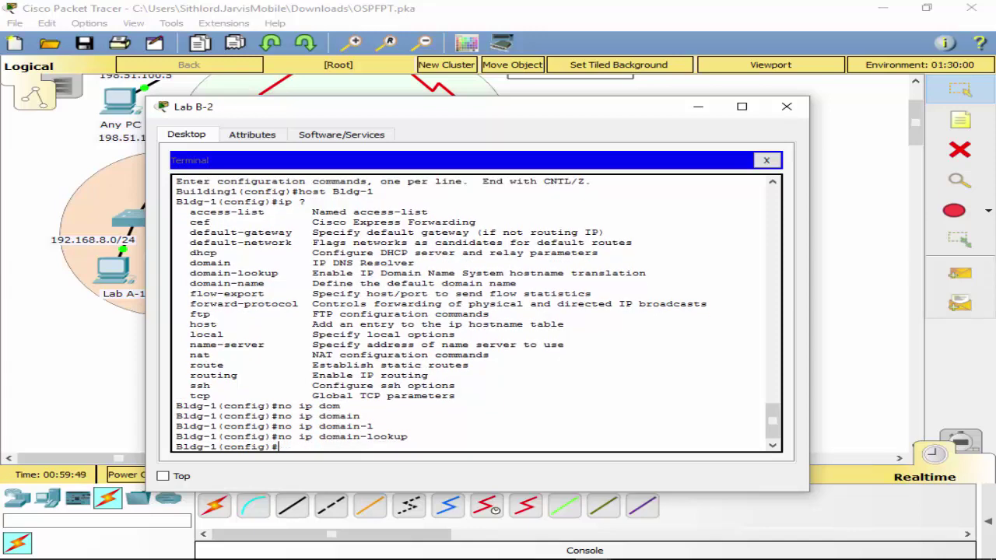
{"action": "type", "text": "exit"}
{"action": "key", "text": "Return"}
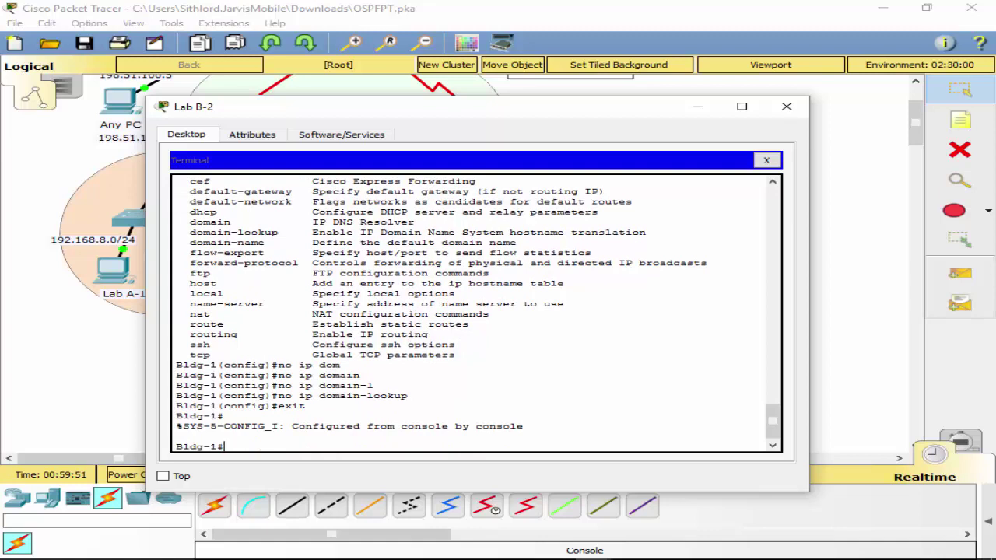
{"action": "type", "text": "host"}
{"action": "key", "text": "Return"}
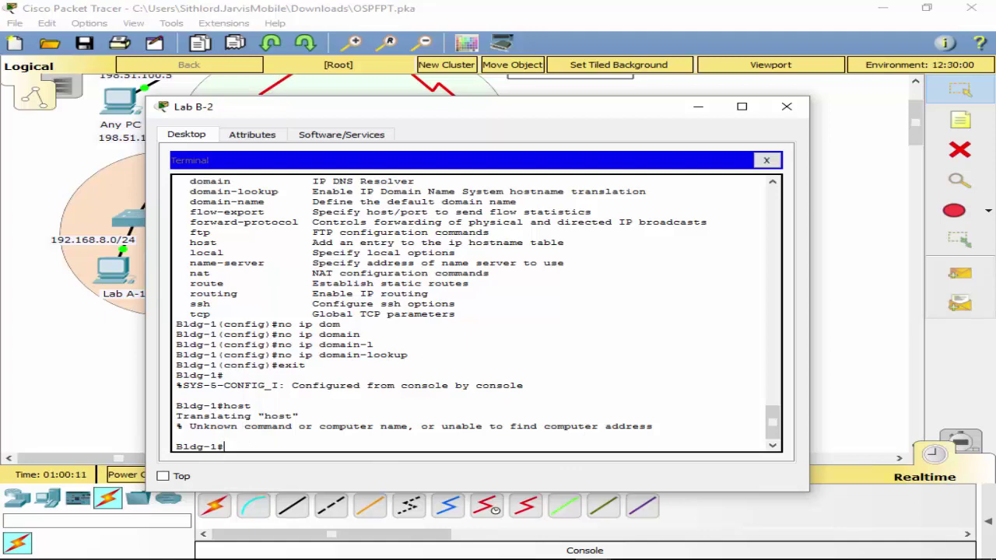
In global config mode, set Bldg-1's enable secret password, then begin the line vty 0 command.
{"action": "type", "text": "conf t"}
{"action": "key", "text": "Return"}
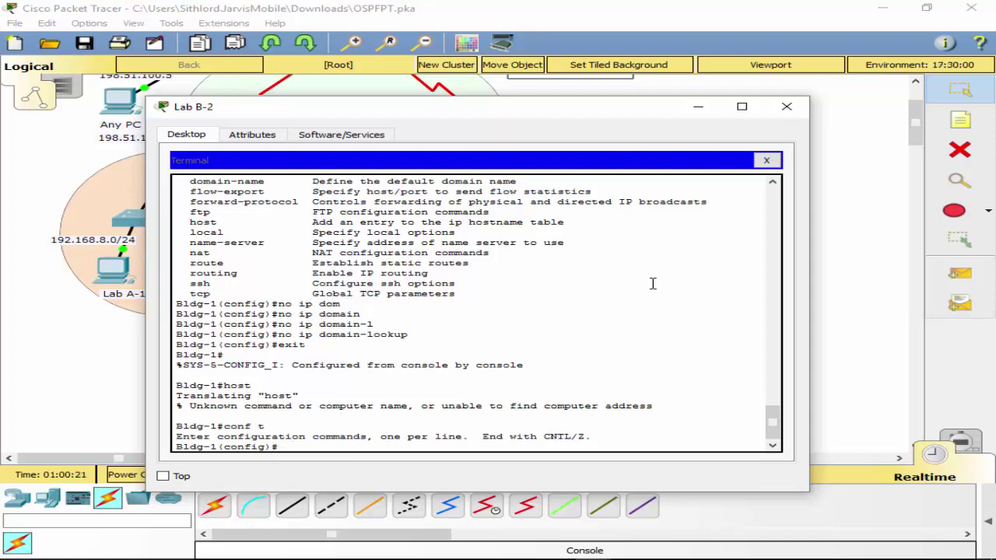
{"action": "key", "text": "Tab"}
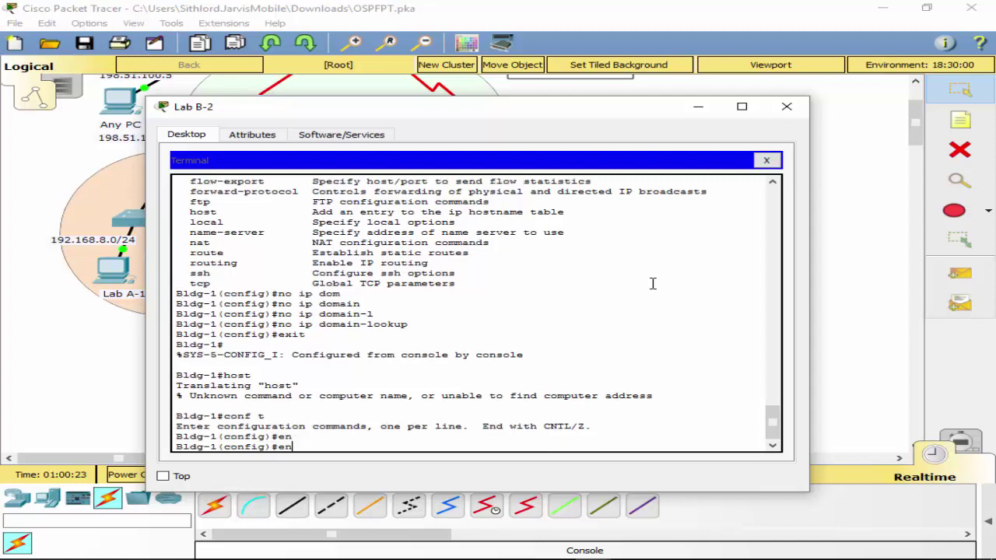
{"action": "type", "text": "a"}
{"action": "key", "text": "Tab"}
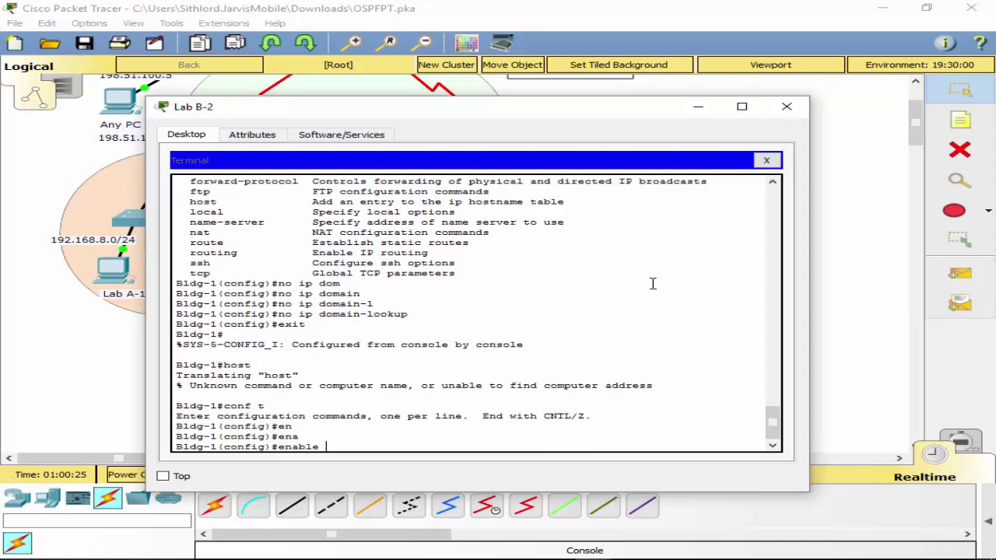
{"action": "type", "text": "se"}
{"action": "key", "text": "Tab"}
{"action": "key", "text": "Return"}
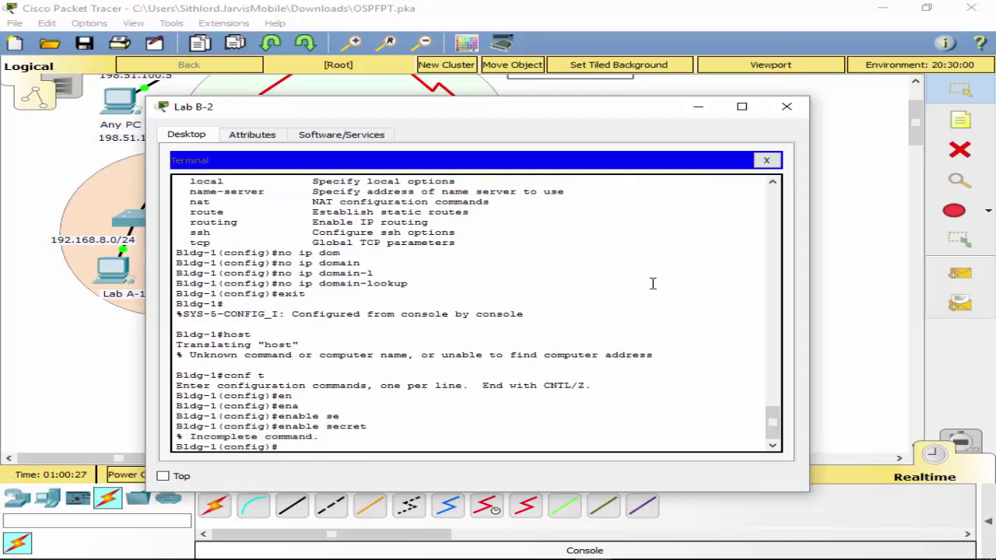
{"action": "key", "text": "Up"}
{"action": "type", "text": "Password01"}
{"action": "key", "text": "Return"}
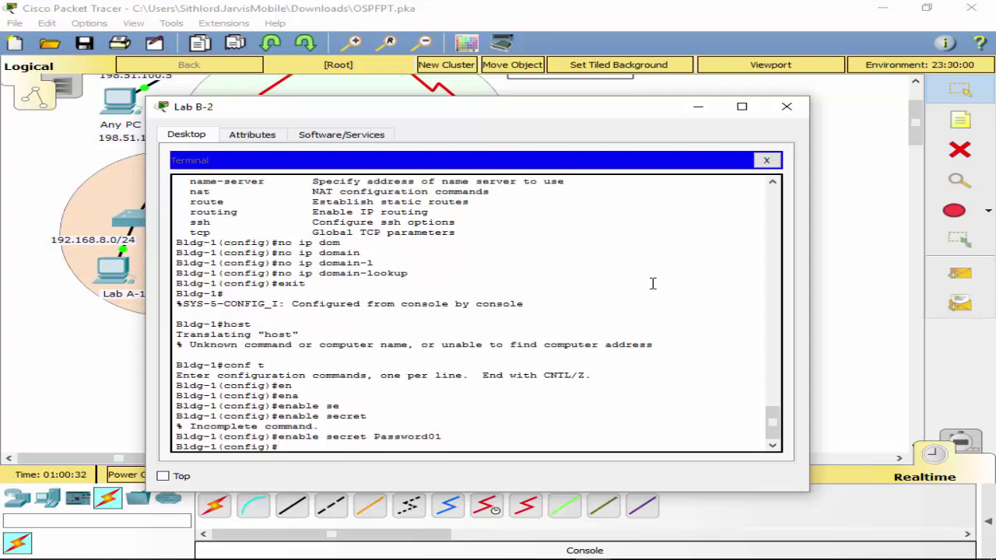
{"action": "type", "text": "line vty 0"}
Review Bldg-1's running configuration with do sh run.
{"action": "left_click_drag", "start_coordinate": [291, 115], "coordinate": [331, 70]}
{"action": "type", "text": "4"}
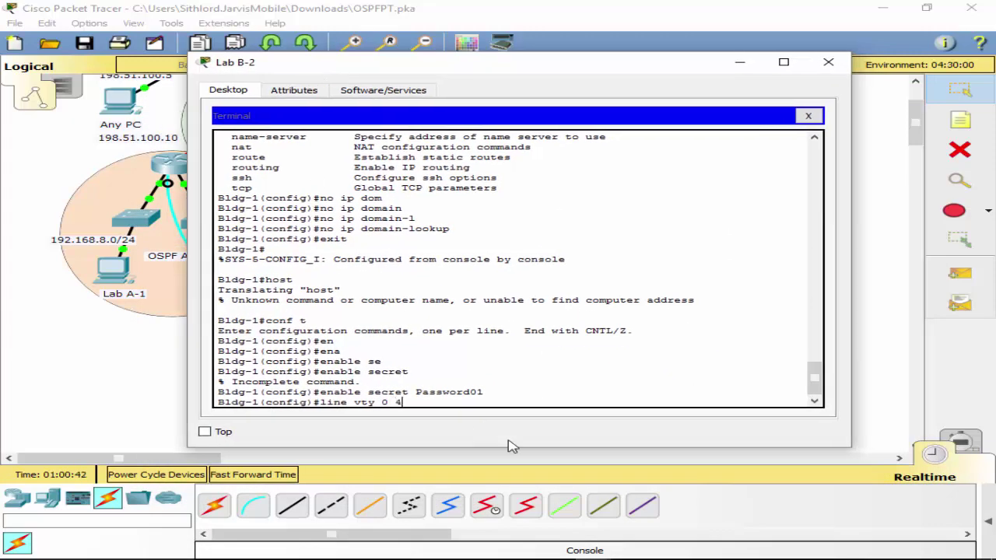
{"action": "key", "text": "BackSpace"}
{"action": "key", "text": "BackSpace"}
{"action": "key", "text": "BackSpace"}
{"action": "key", "text": "BackSpace"}
{"action": "key", "text": "BackSpace"}
{"action": "key", "text": "BackSpace"}
{"action": "key", "text": "BackSpace"}
{"action": "key", "text": "BackSpace"}
{"action": "key", "text": "BackSpace"}
{"action": "key", "text": "BackSpace"}
{"action": "key", "text": "BackSpace"}
{"action": "key", "text": "BackSpace"}
{"action": "type", "text": "do sh run"}
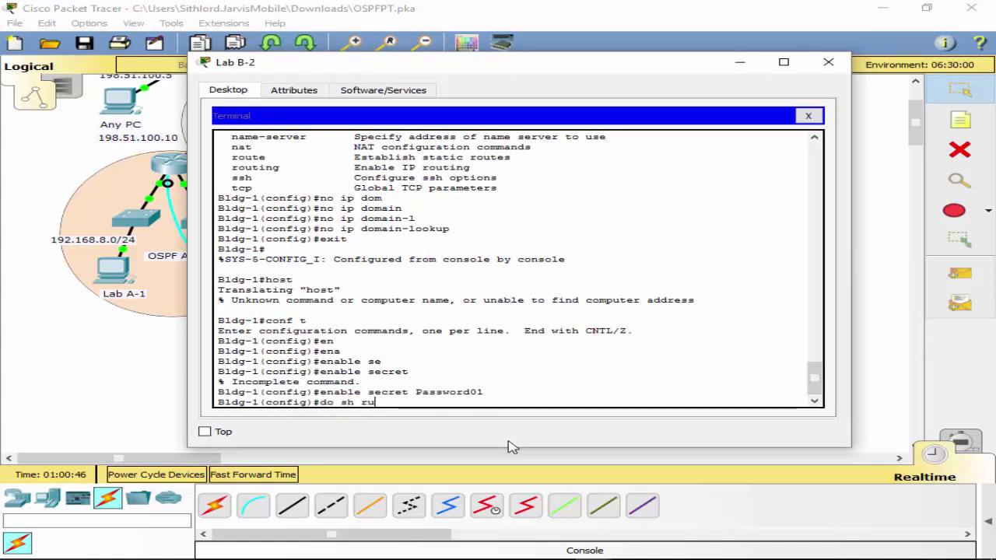
{"action": "key", "text": "Return"}
{"action": "key", "text": "space"}
{"action": "key", "text": "space"}
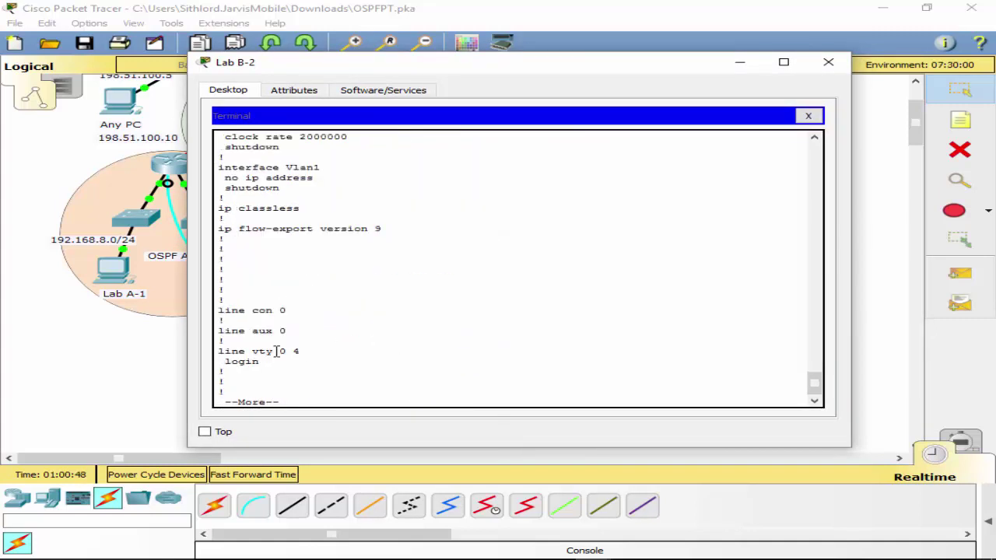
{"action": "key", "text": "space"}
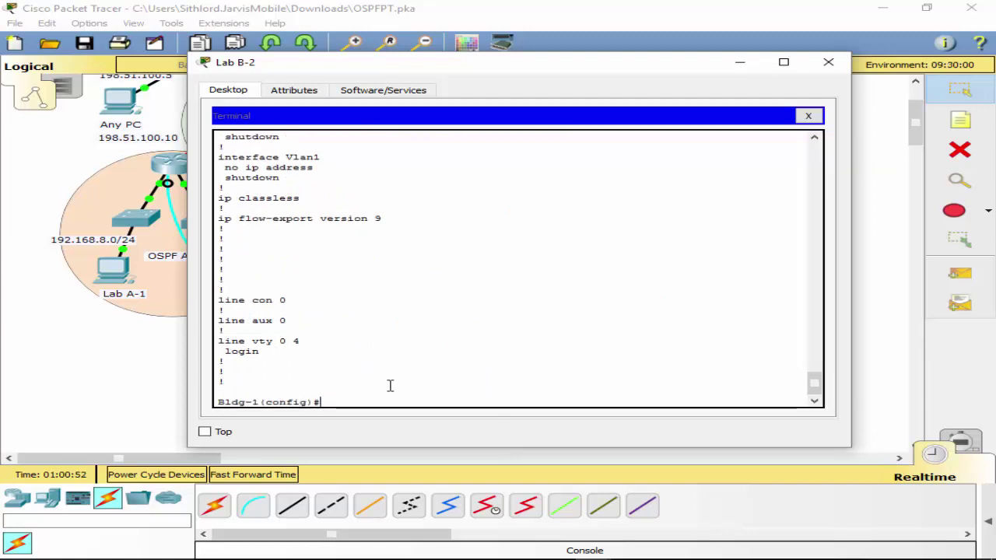
Set a password on VTY lines 0 4.
{"action": "type", "text": "line vty 0 4"}
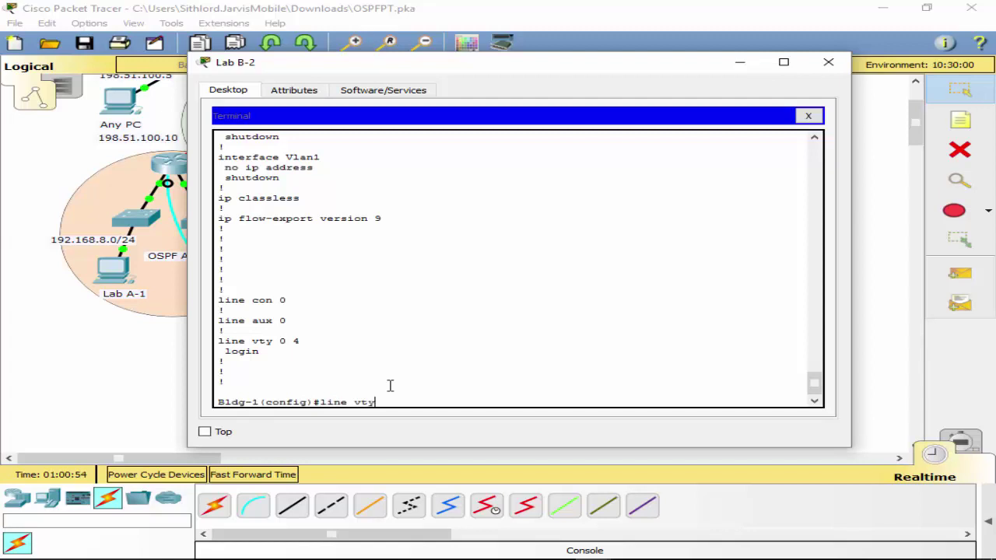
{"action": "key", "text": "Return"}
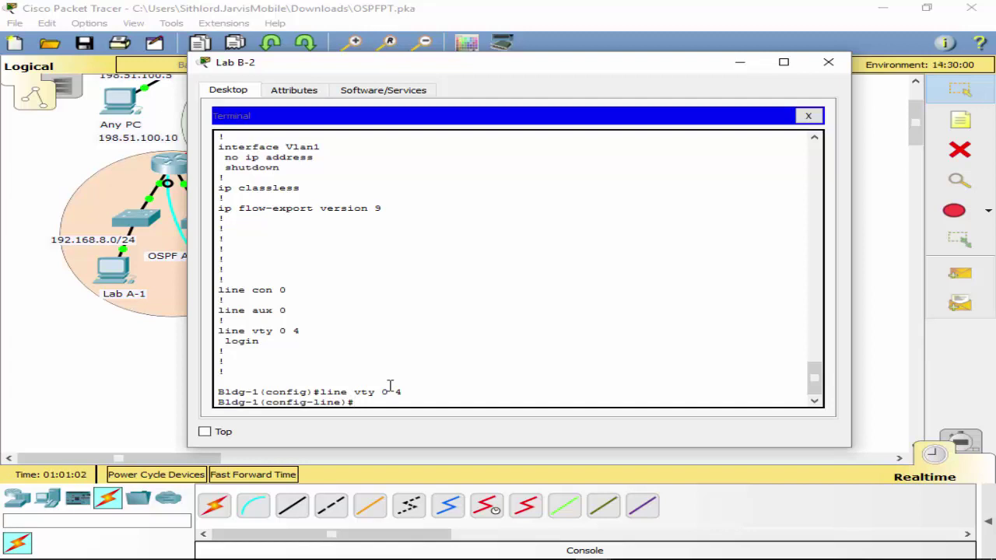
{"action": "type", "text": "pas"}
{"action": "key", "text": "Tab"}
{"action": "type", "text": "Te"}
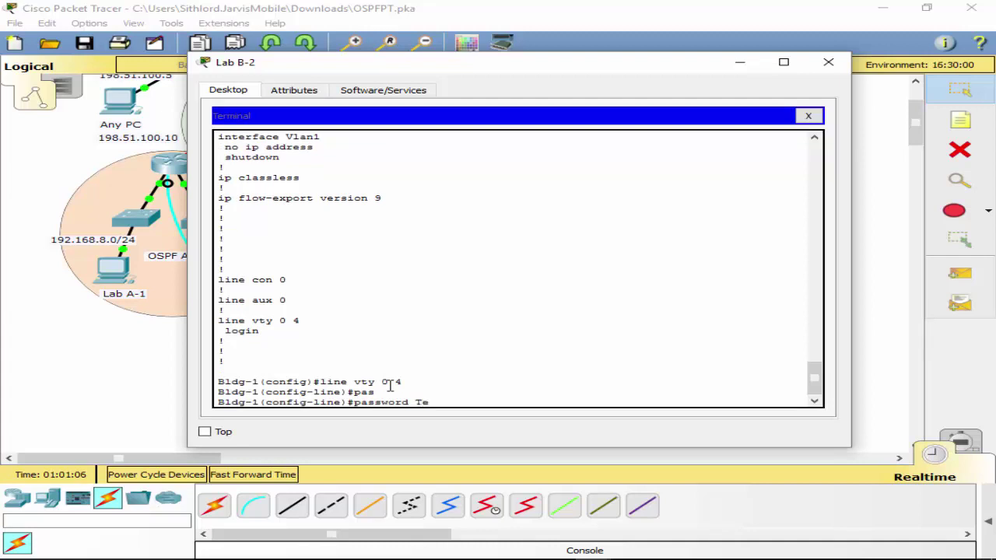
{"action": "type", "text": "lnet1"}
{"action": "key", "text": "Return"}
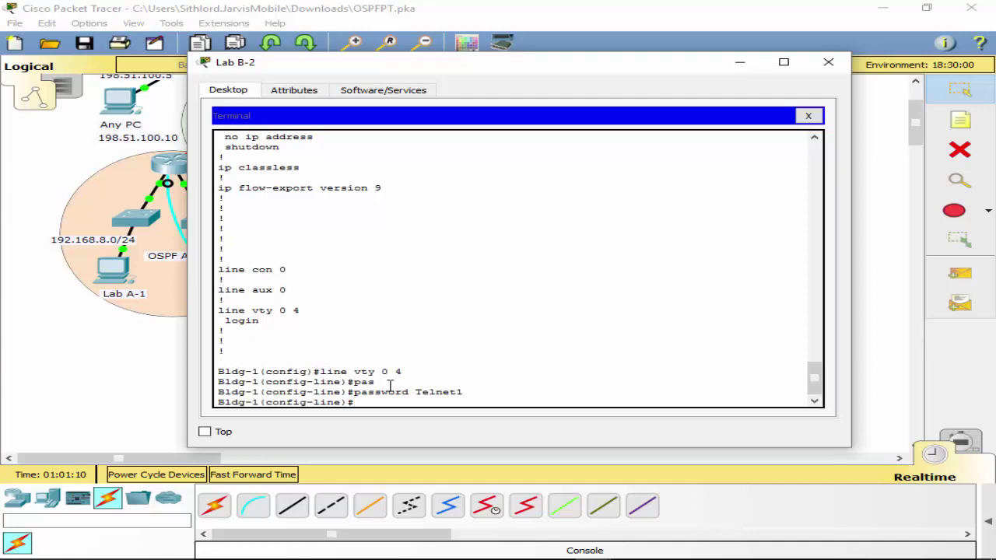
Give console line 0 its own password and require login on it.
{"action": "type", "text": "line con 0"}
{"action": "key", "text": "Return"}
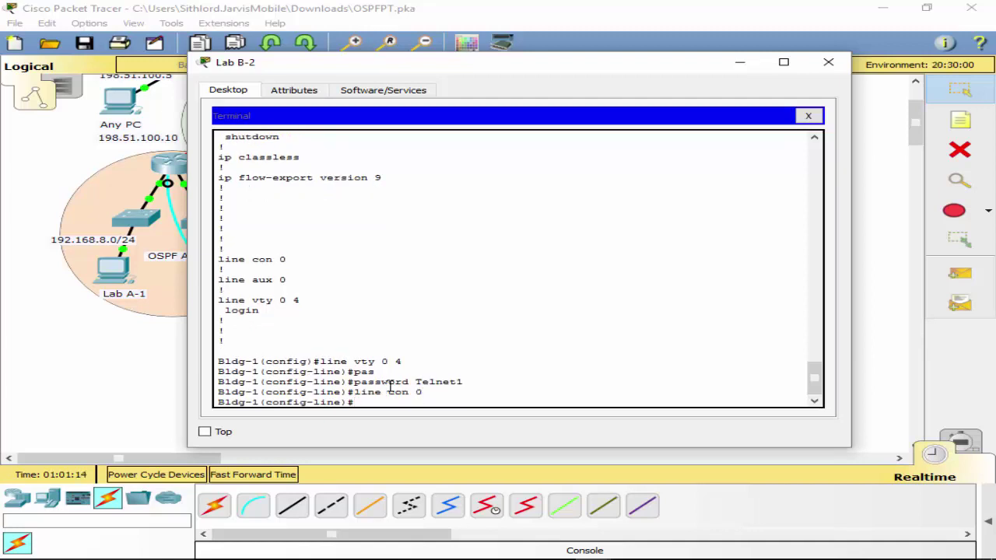
{"action": "key", "text": "Up"}
{"action": "key", "text": "Up"}
{"action": "key", "text": "BackSpace"}
{"action": "key", "text": "BackSpace"}
{"action": "key", "text": "BackSpace"}
{"action": "key", "text": "BackSpace"}
{"action": "key", "text": "BackSpace"}
{"action": "key", "text": "BackSpace"}
{"action": "key", "text": "BackSpace"}
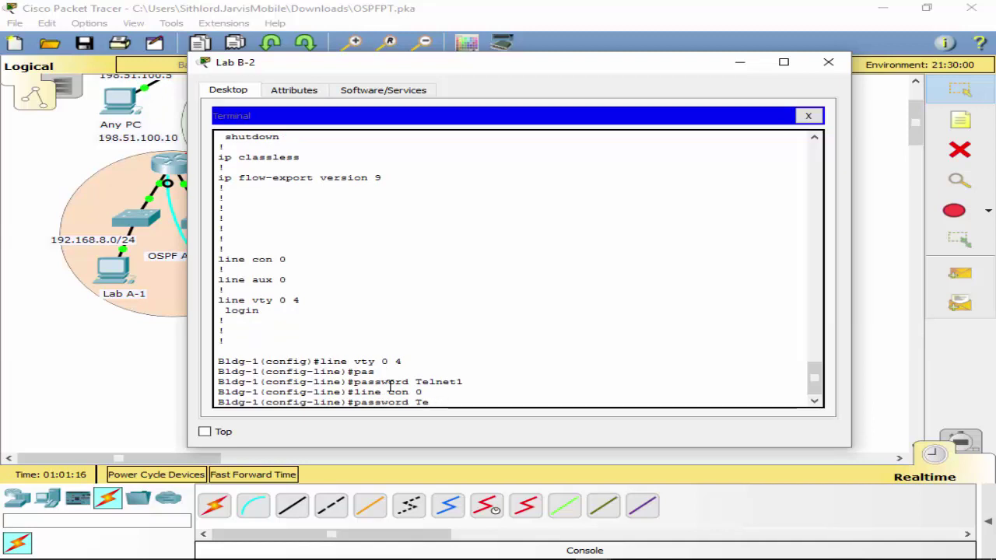
{"action": "type", "text": "Console"}
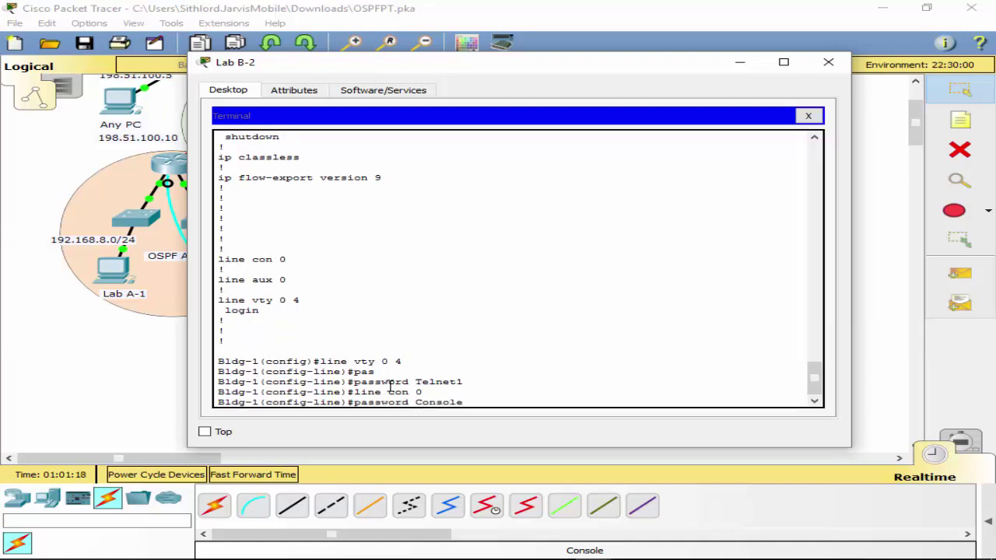
{"action": "type", "text": "1"}
{"action": "key", "text": "Return"}
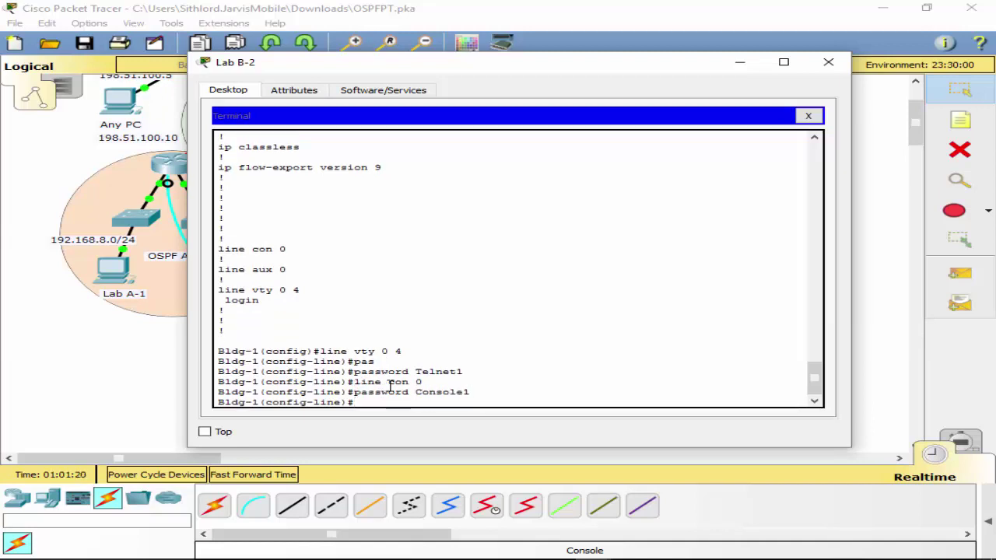
{"action": "type", "text": "login"}
{"action": "key", "text": "Return"}
{"action": "type", "text": "exit"}
{"action": "key", "text": "Return"}
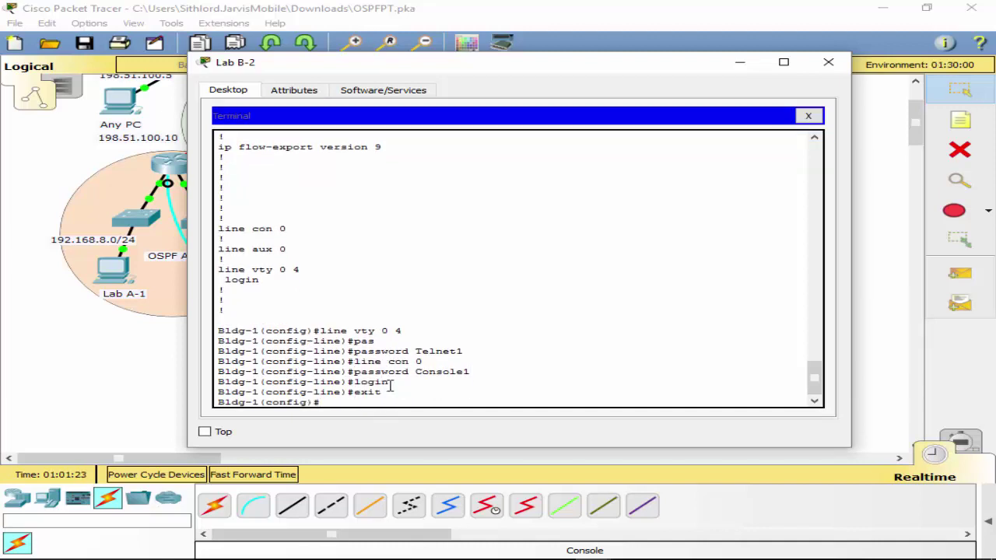
{"action": "type", "text": "exit"}
{"action": "left_click_drag", "start_coordinate": [225, 280], "coordinate": [265, 281]}
{"action": "left_click", "coordinate": [265, 281]}
{"action": "key", "text": "BackSpace"}
{"action": "key", "text": "BackSpace"}
{"action": "key", "text": "BackSpace"}
{"action": "key", "text": "BackSpace"}
Enable logging synchronous on console line 0 and exit the line.
{"action": "type", "text": "int con 0"}
{"action": "key", "text": "Return"}
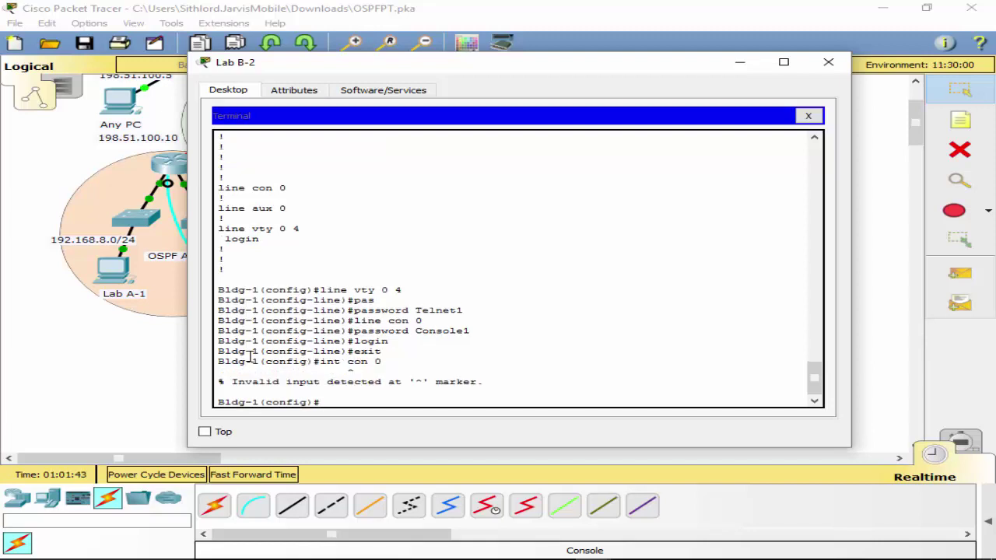
{"action": "type", "text": "line con 0"}
{"action": "key", "text": "Return"}
{"action": "type", "text": "lo"}
{"action": "key", "text": "Tab"}
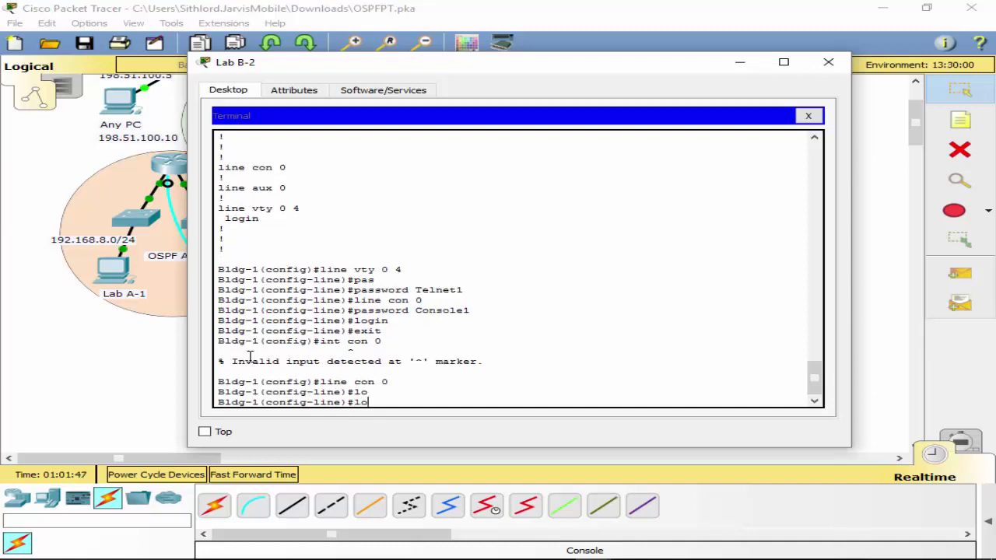
{"action": "type", "text": "g"}
{"action": "key", "text": "Tab"}
{"action": "type", "text": "g"}
{"action": "key", "text": "Tab"}
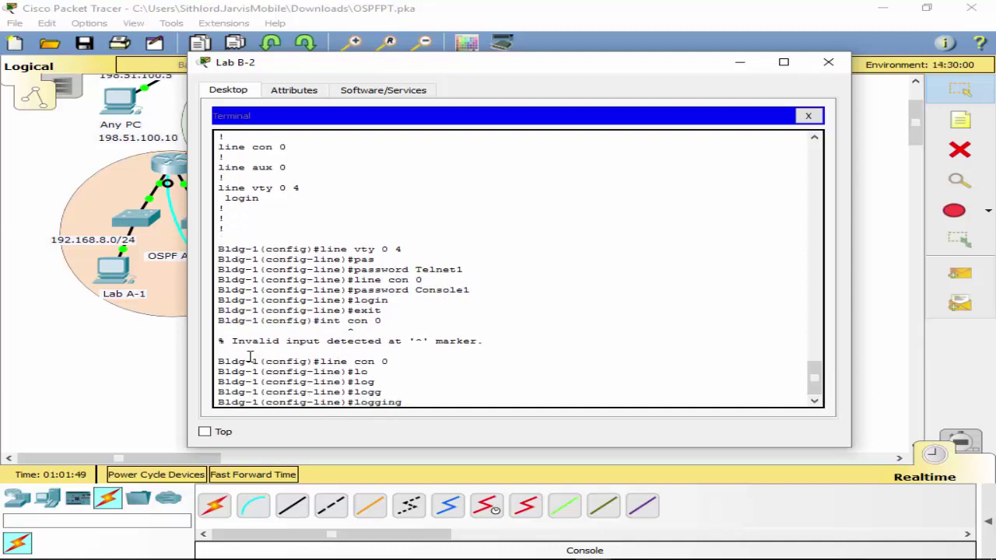
{"action": "type", "text": "s"}
{"action": "key", "text": "Tab"}
{"action": "key", "text": "Return"}
{"action": "type", "text": "exit"}
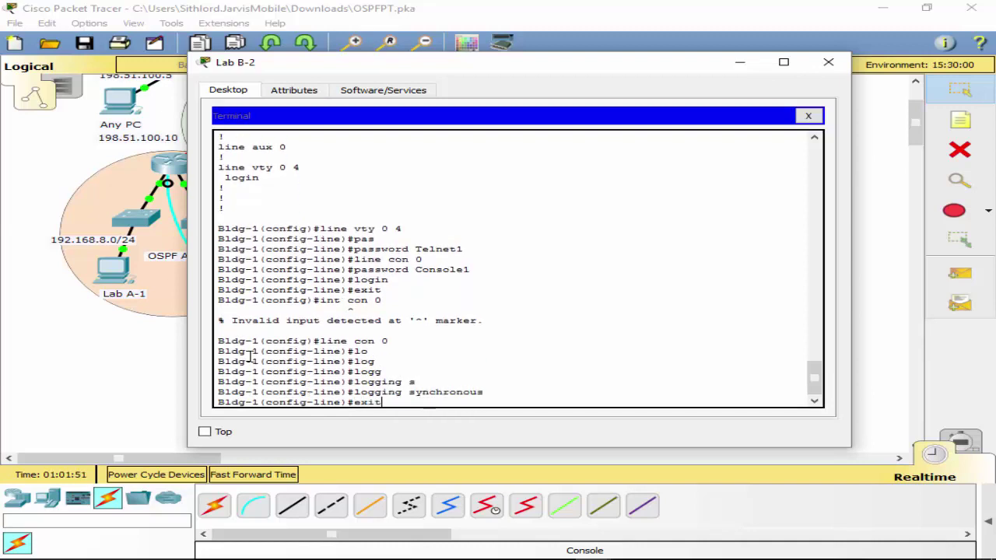
{"action": "key", "text": "Return"}
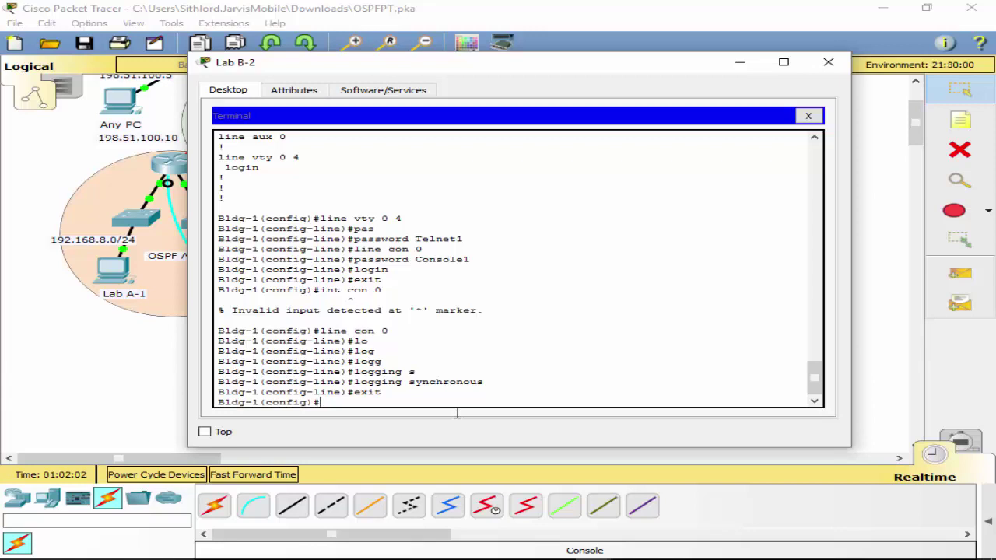
Set the message-of-the-day banner to 'Do not Hack' with banner motd #Do not Hack#.
{"action": "type", "text": "ban"}
{"action": "key", "text": "Tab"}
{"action": "type", "text": "mot"}
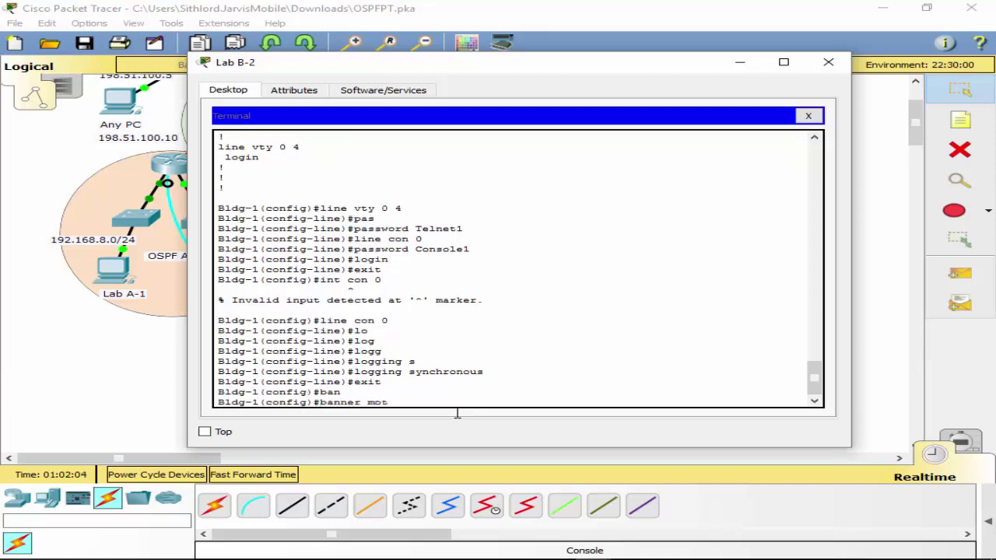
{"action": "type", "text": "d #Do not Hack"}
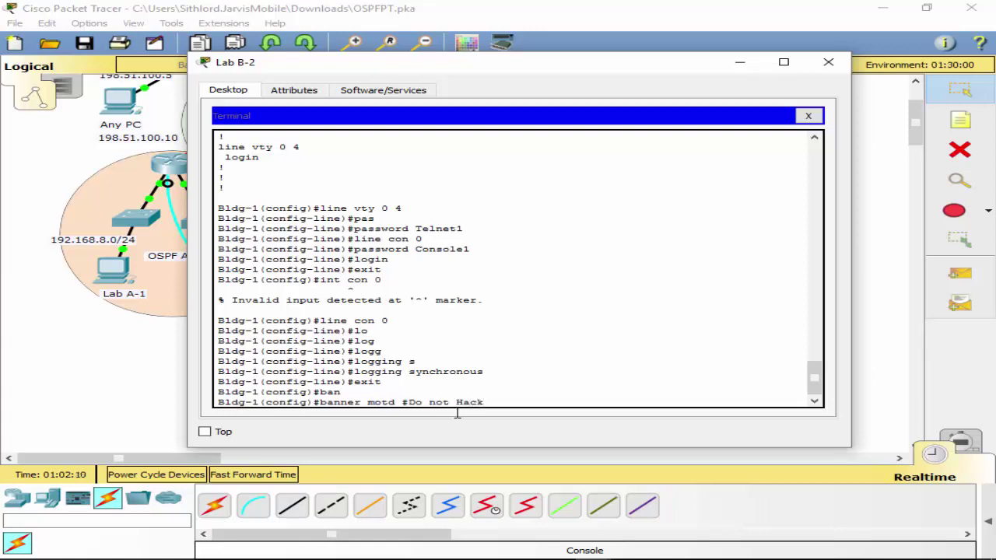
{"action": "type", "text": "#"}
{"action": "key", "text": "Return"}
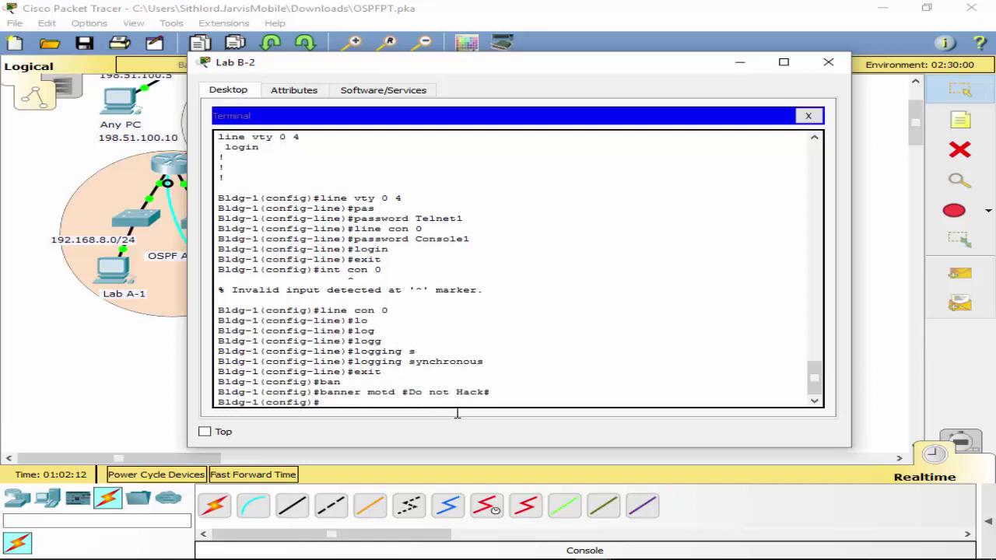
{"action": "type", "text": "exit"}
{"action": "key", "text": "BackSpace"}
{"action": "key", "text": "BackSpace"}
{"action": "key", "text": "BackSpace"}
{"action": "key", "text": "BackSpace"}
Turn on service password-encryption and leave global configuration mode.
{"action": "type", "text": "sw"}
{"action": "key", "text": "Tab"}
{"action": "type", "text": "er"}
{"action": "key", "text": "Tab"}
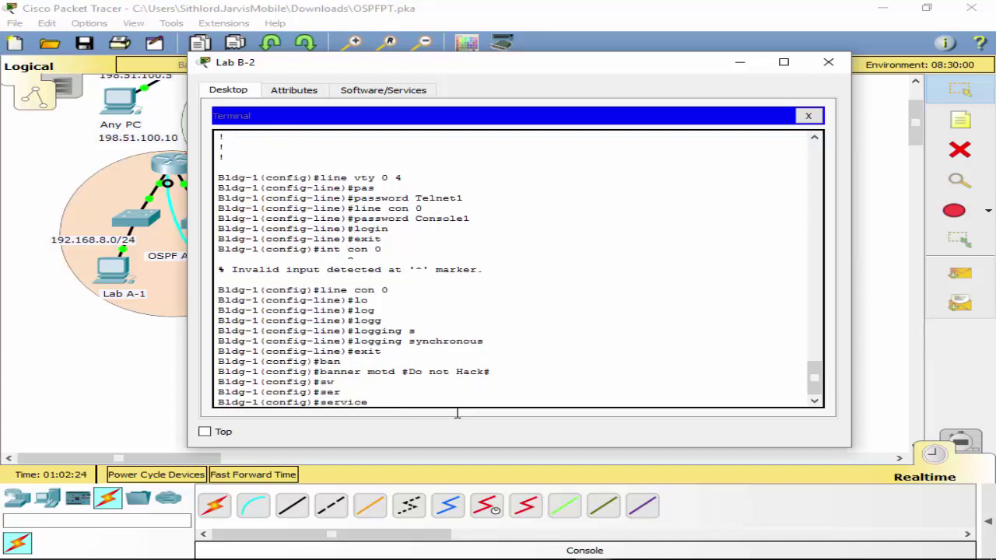
{"action": "type", "text": "pas"}
{"action": "key", "text": "Tab"}
{"action": "key", "text": "Return"}
{"action": "type", "text": "exit"}
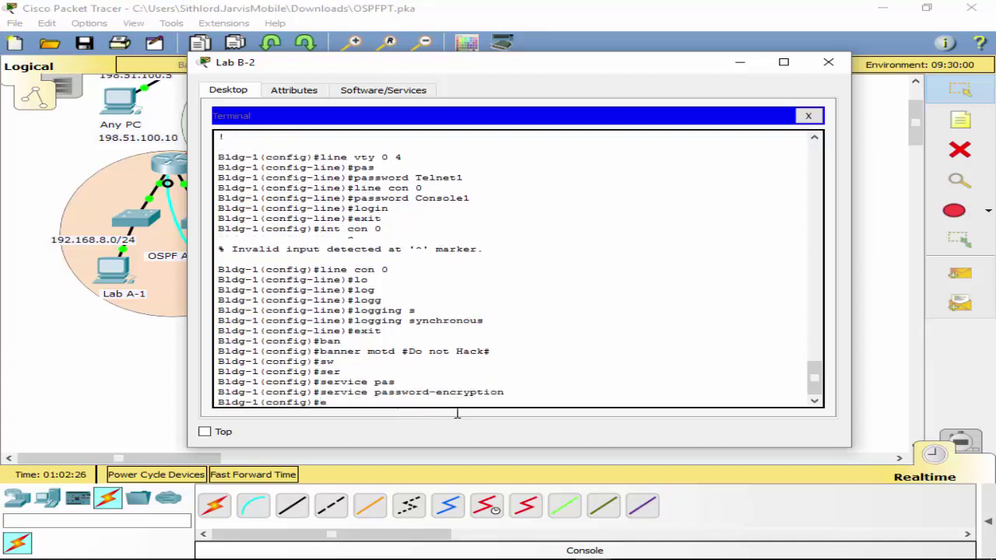
{"action": "key", "text": "Return"}
{"action": "key", "text": "Return"}
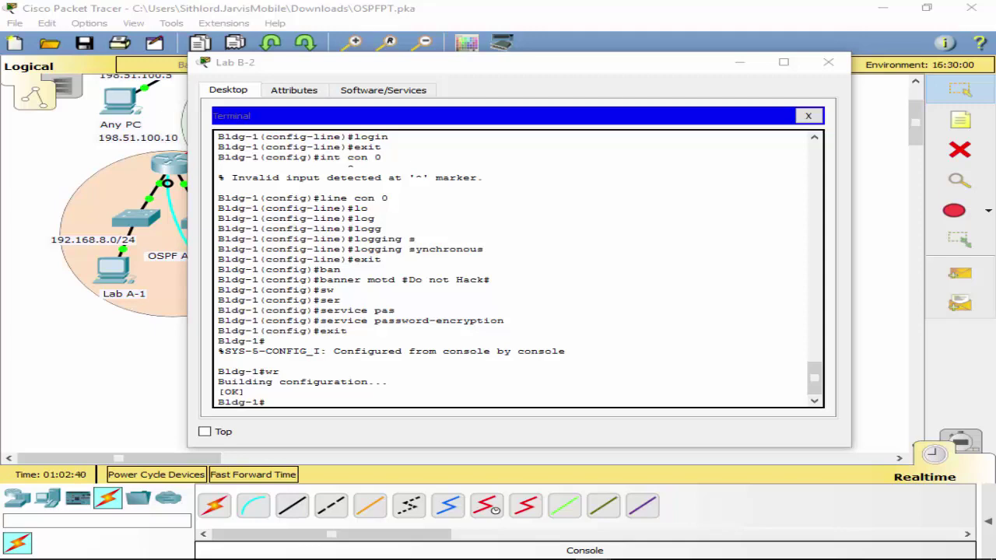
Add an 'OSPF Area 0' label to the topology.
{"action": "left_click_drag", "start_coordinate": [505, 76], "coordinate": [517, 303]}
{"action": "left_click", "coordinate": [433, 141]}
{"action": "scroll", "coordinate": [428, 153], "scroll_direction": "up", "scroll_amount": 3}
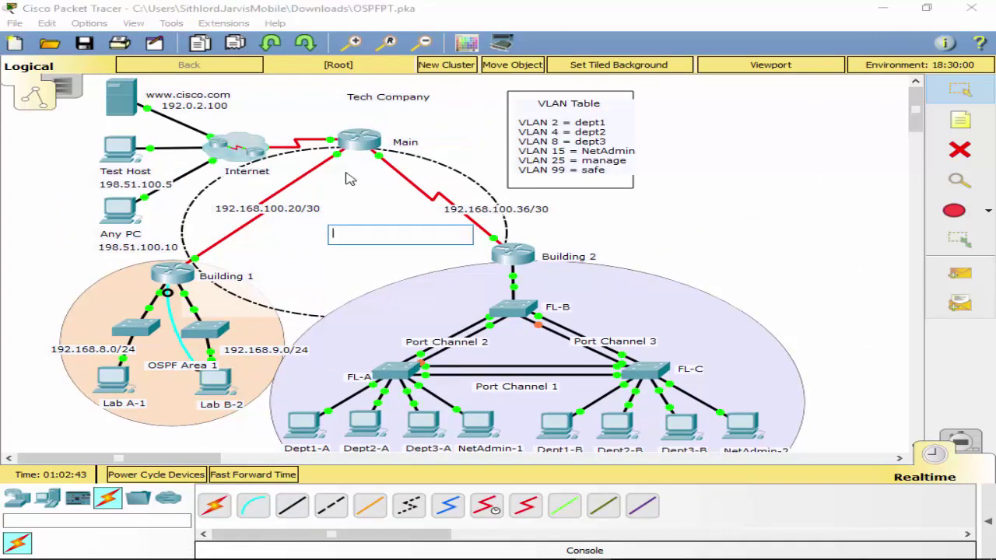
{"action": "type", "text": "OSPF Area 0"}
{"action": "key", "text": "Return"}
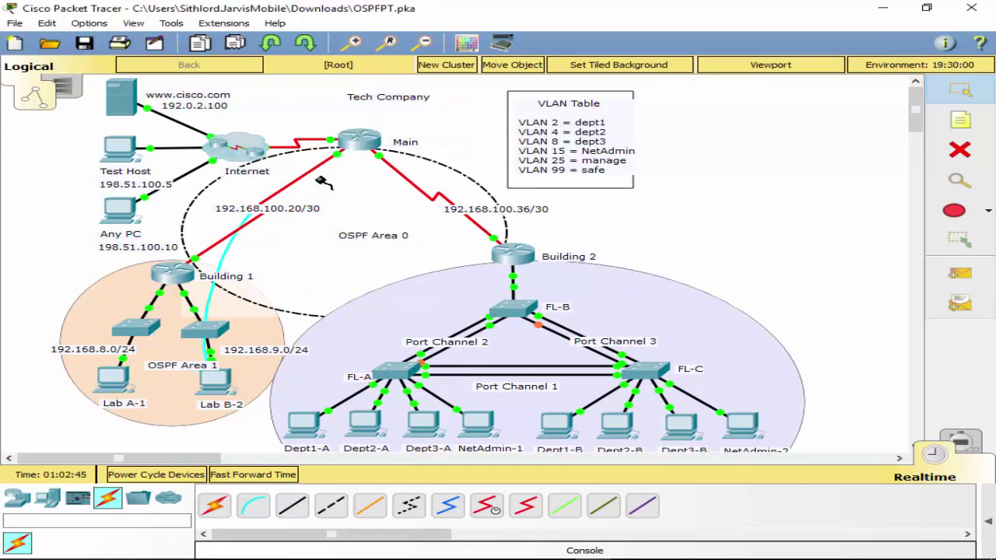
Connect a console cable from Main's Console port to the Lab B-2 PC.
{"action": "left_click", "coordinate": [358, 148]}
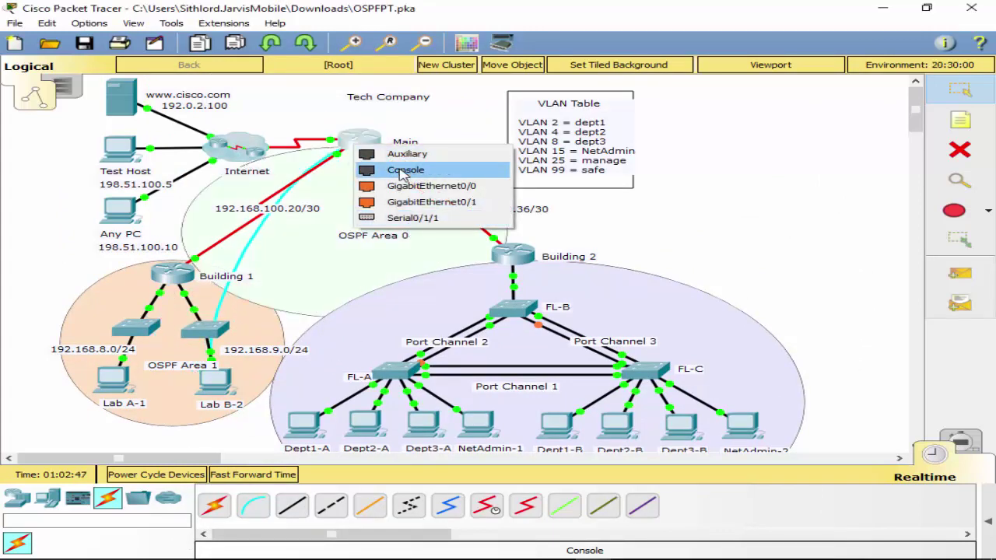
{"action": "left_click", "coordinate": [403, 171]}
{"action": "left_click", "coordinate": [217, 383]}
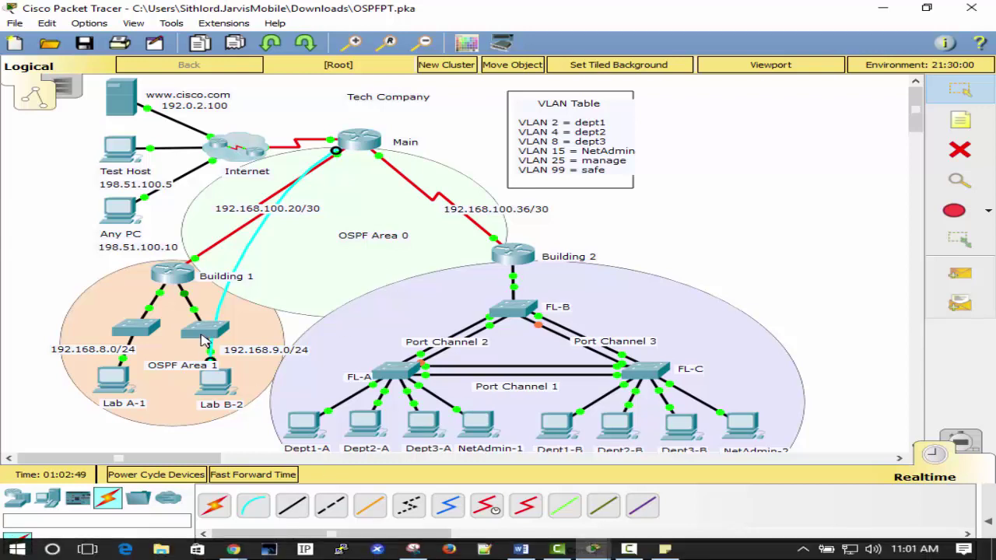
Open a Terminal session on Lab B-2 with default settings to reach Main.
{"action": "left_click", "coordinate": [222, 388]}
{"action": "left_click_drag", "start_coordinate": [373, 294], "coordinate": [396, 135]}
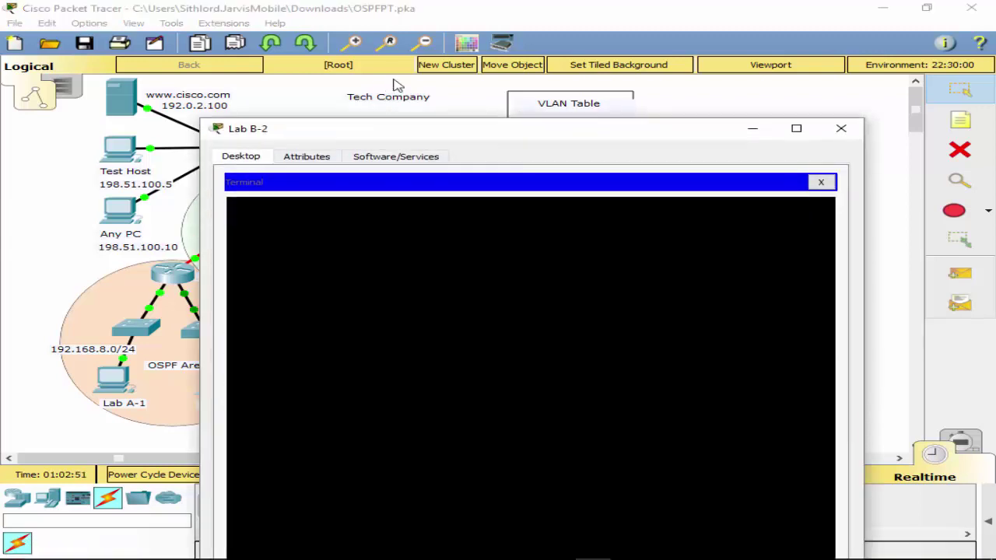
{"action": "left_click", "coordinate": [820, 182]}
{"action": "left_click_drag", "start_coordinate": [583, 137], "coordinate": [572, 104]}
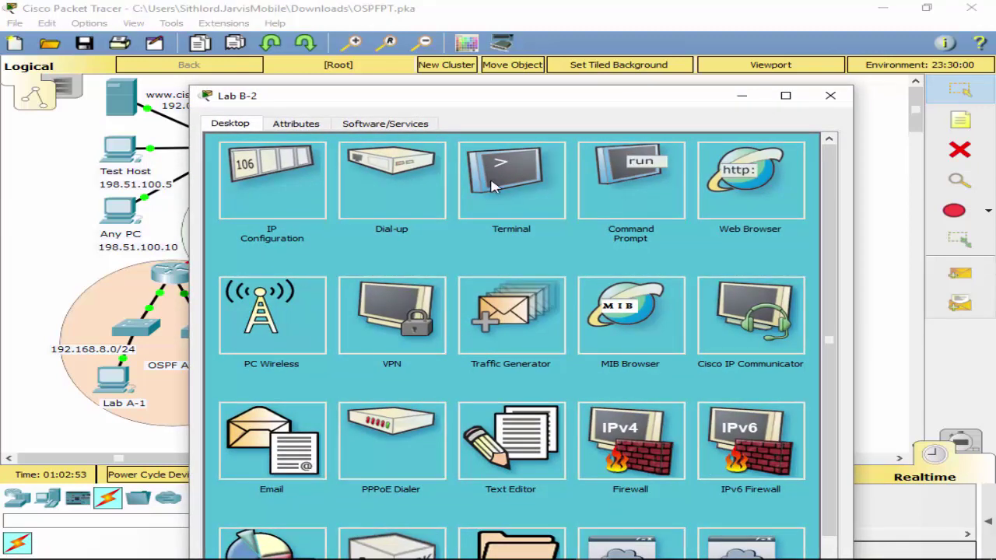
{"action": "left_click", "coordinate": [491, 185]}
{"action": "left_click", "coordinate": [778, 284]}
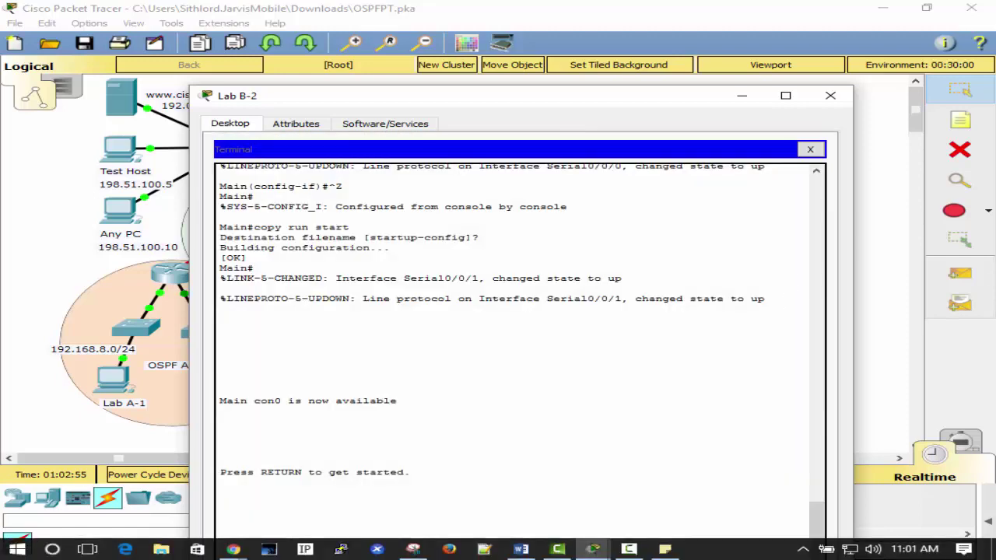
{"action": "left_click", "coordinate": [462, 484]}
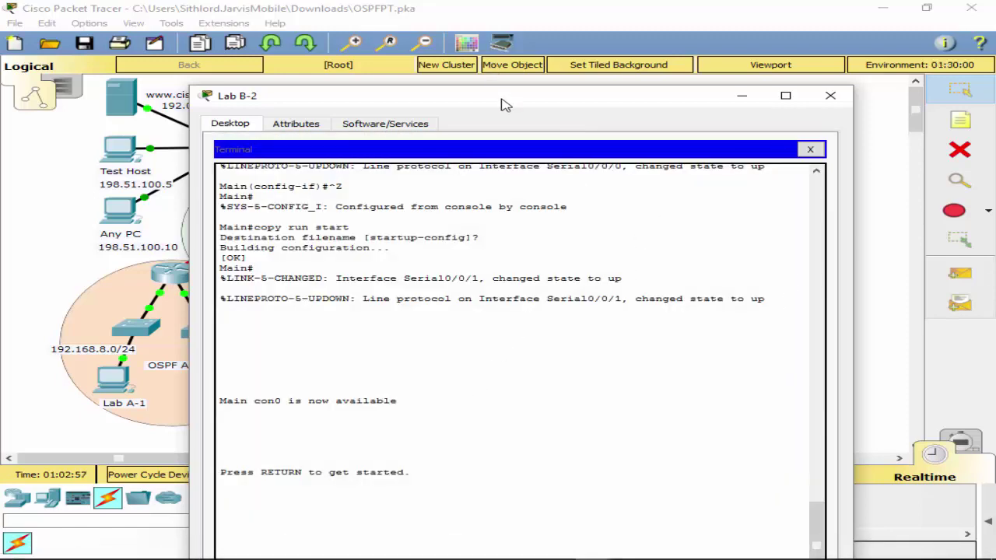
{"action": "left_click_drag", "start_coordinate": [506, 96], "coordinate": [493, 12]}
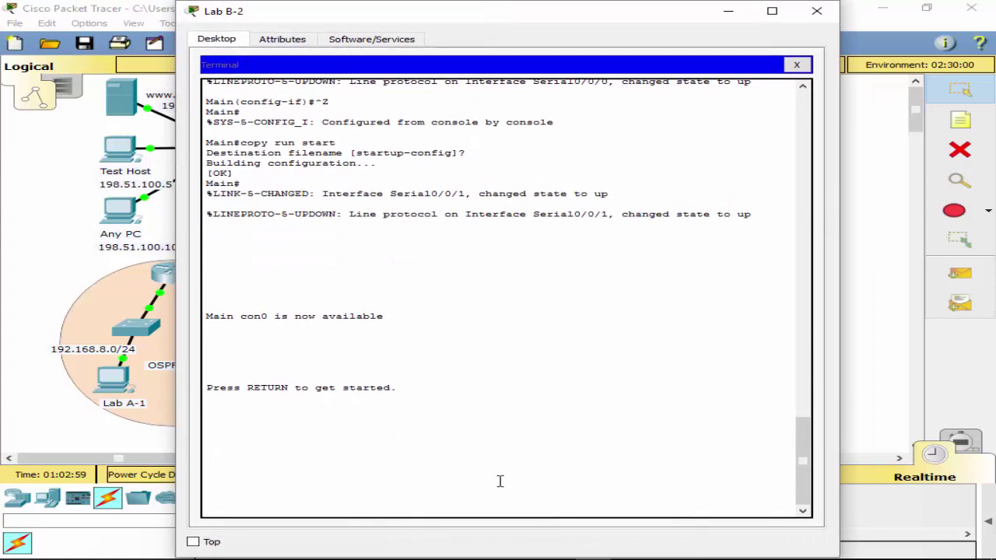
Enter privileged mode and then global configuration mode on Main.
{"action": "key", "text": "Return"}
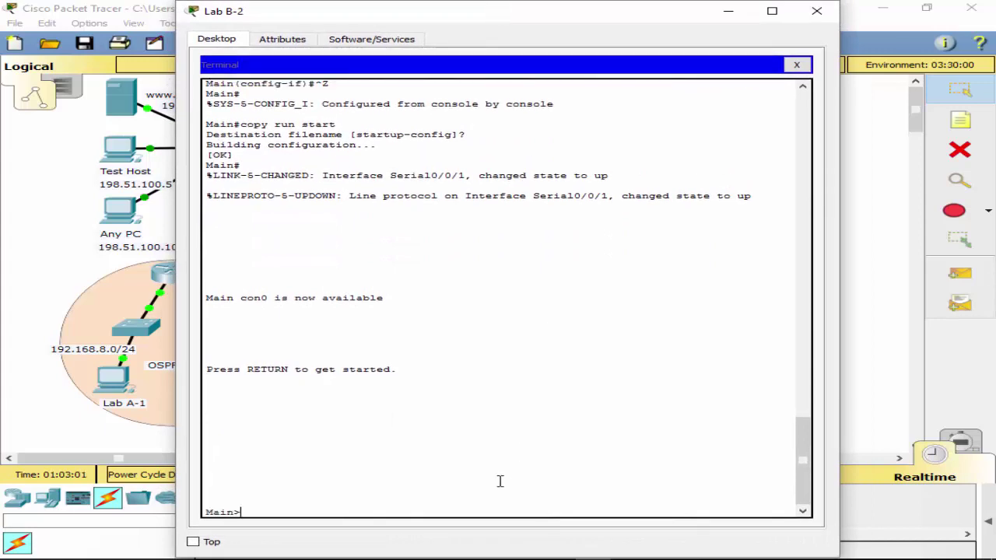
{"action": "type", "text": "enb"}
{"action": "key", "text": "BackSpace"}
{"action": "key", "text": "Return"}
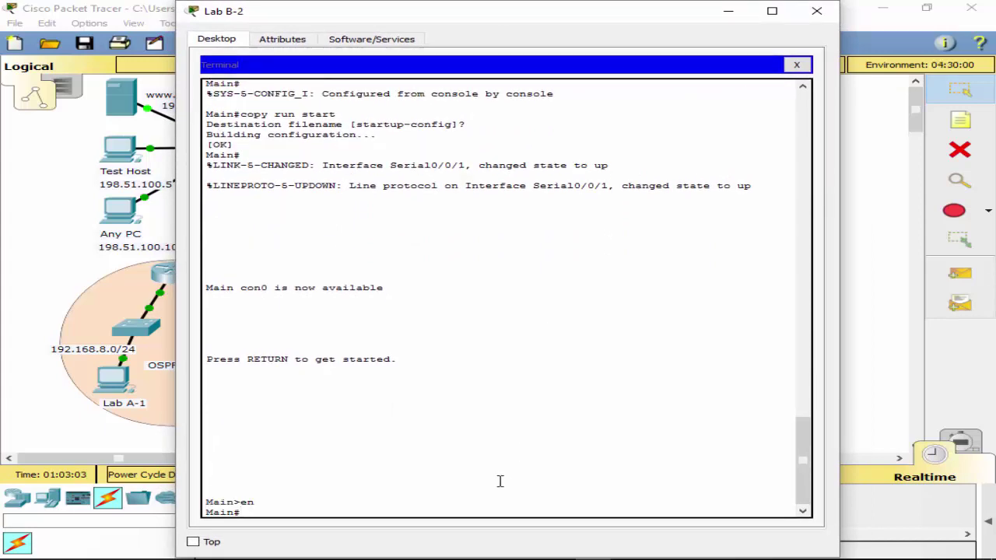
{"action": "type", "text": "conf t"}
{"action": "key", "text": "Return"}
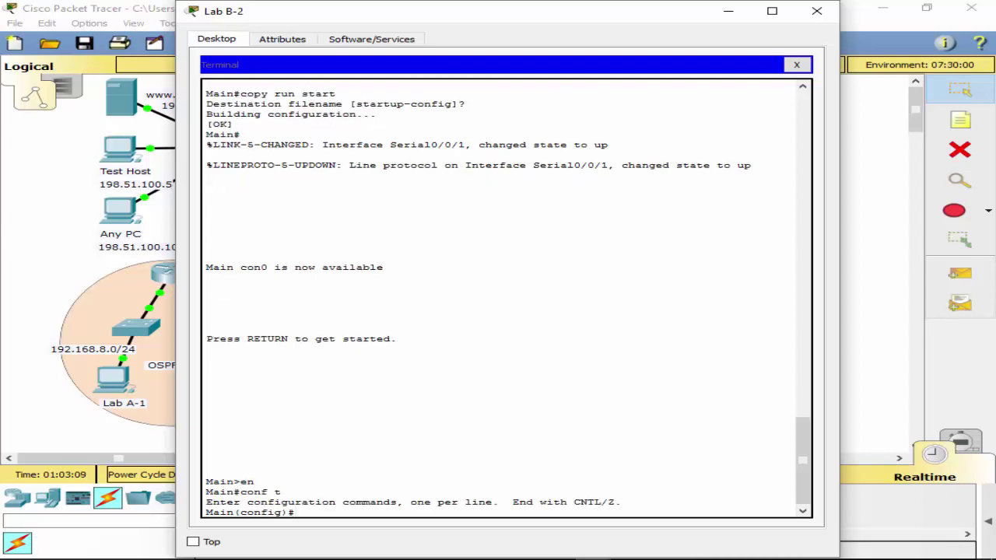
List Main's CDP neighbours with do show cdp neighbors.
{"action": "left_click_drag", "start_coordinate": [416, 22], "coordinate": [415, 85]}
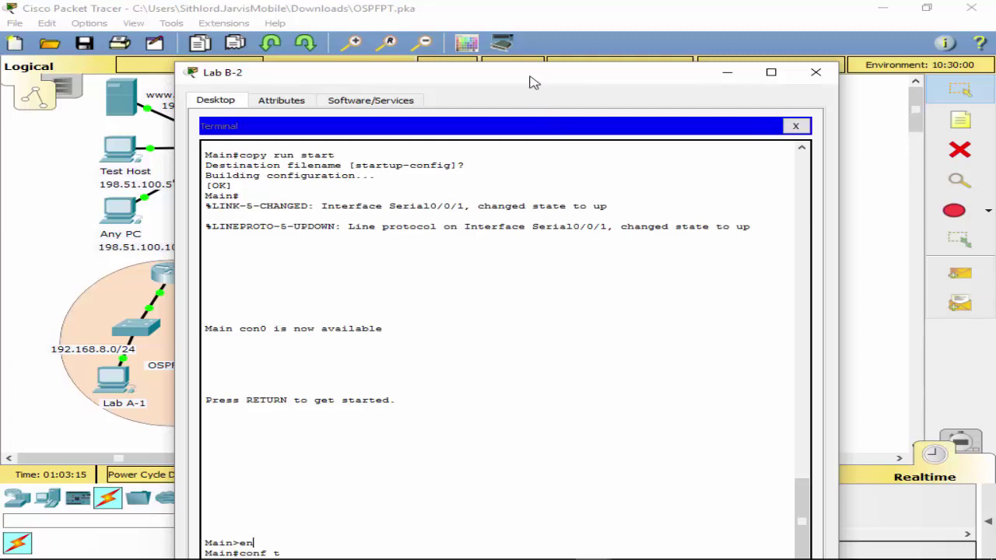
{"action": "left_click_drag", "start_coordinate": [534, 81], "coordinate": [640, 34]}
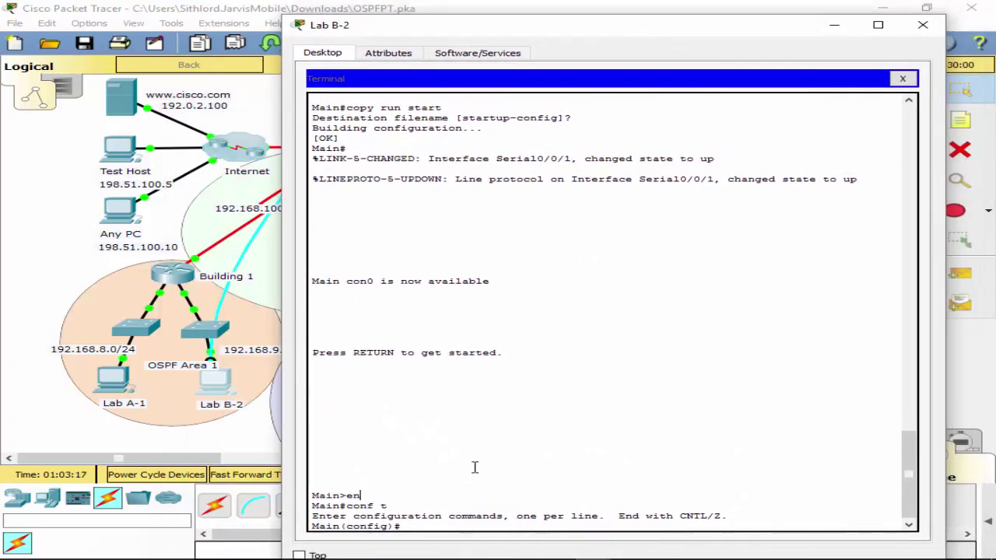
{"action": "type", "text": "do "}
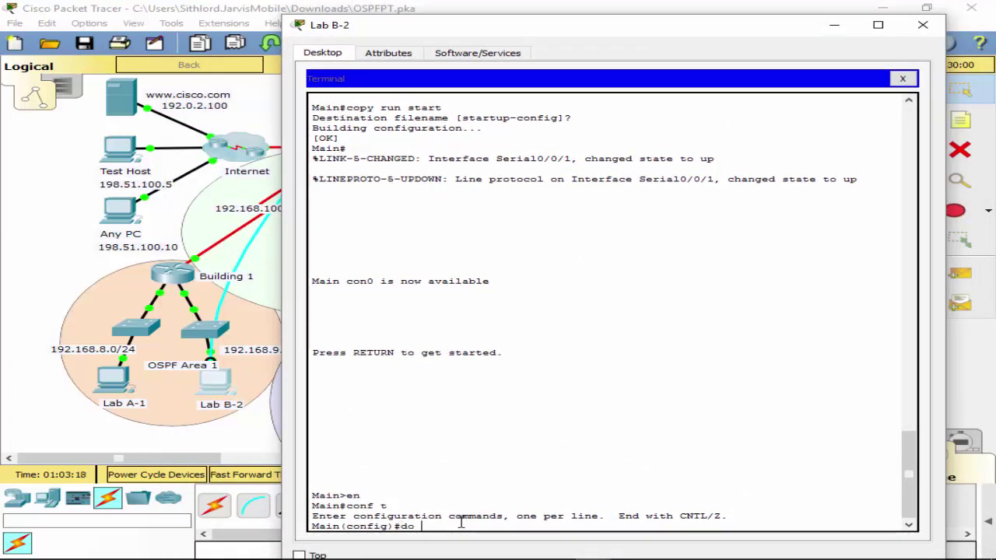
{"action": "type", "text": "sh cdp ne"}
{"action": "key", "text": "Tab"}
{"action": "key", "text": "Return"}
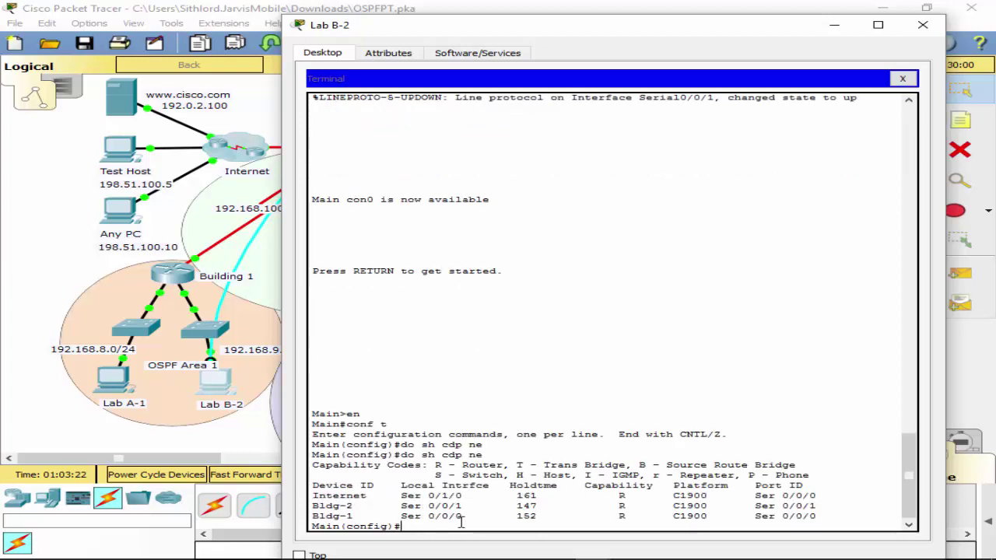
Describe interface s0/1/0 as 'Interface to Internet'.
{"action": "type", "text": "int s0/"}
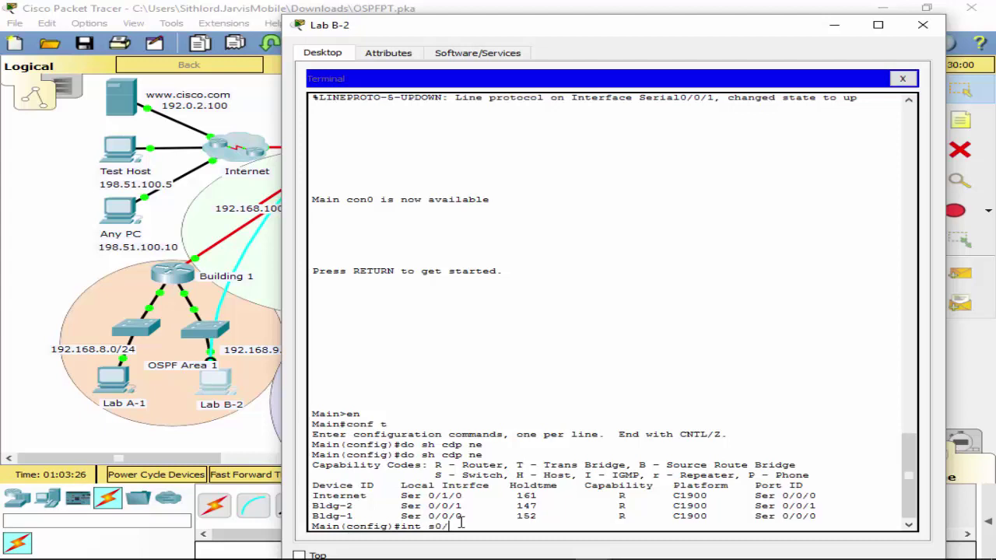
{"action": "type", "text": "1/0"}
{"action": "key", "text": "Return"}
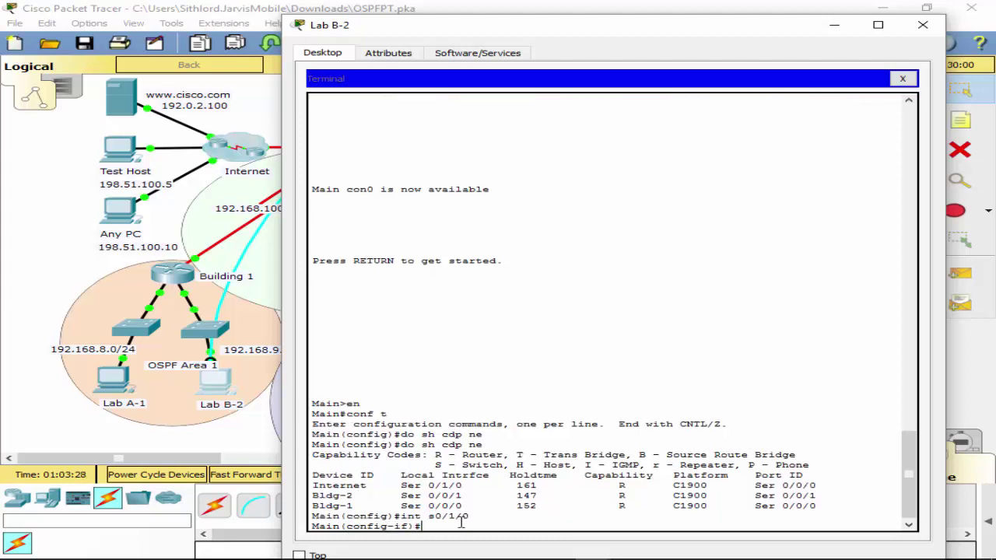
{"action": "type", "text": "de"}
{"action": "key", "text": "Tab"}
{"action": "type", "text": "s"}
{"action": "key", "text": "Tab"}
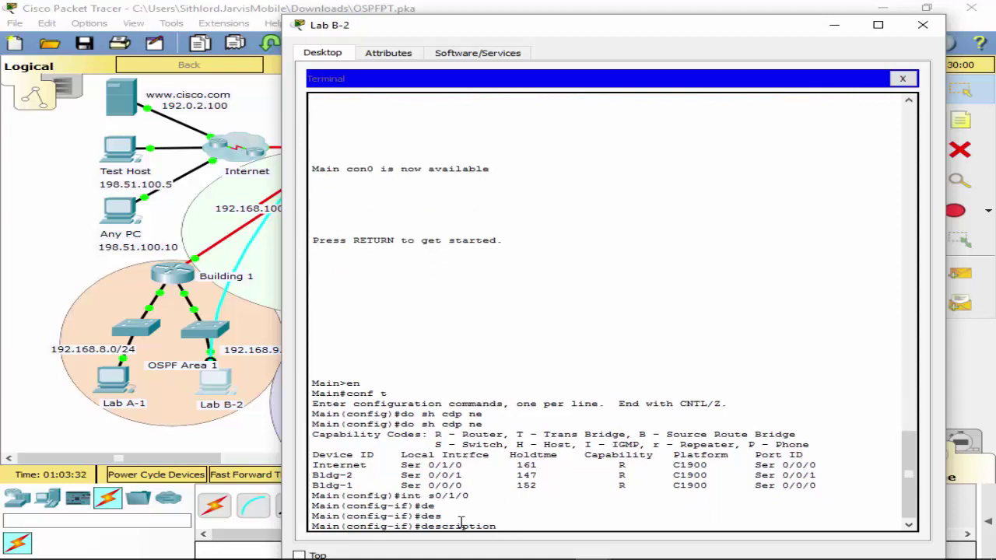
{"action": "type", "text": "Interface to Internet"}
{"action": "key", "text": "Return"}
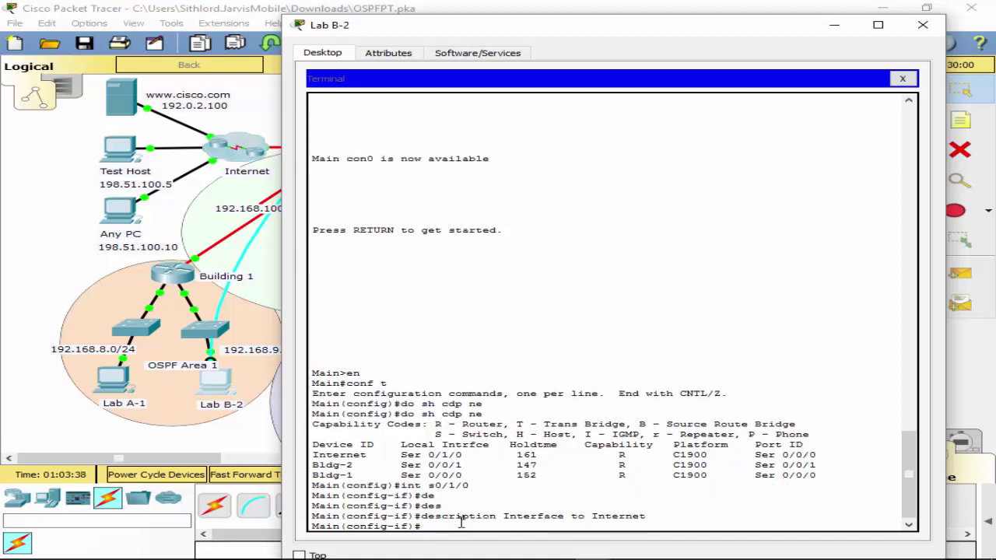
Describe interface s0/0/1 as 'Interface to Building 2'.
{"action": "key", "text": "Up"}
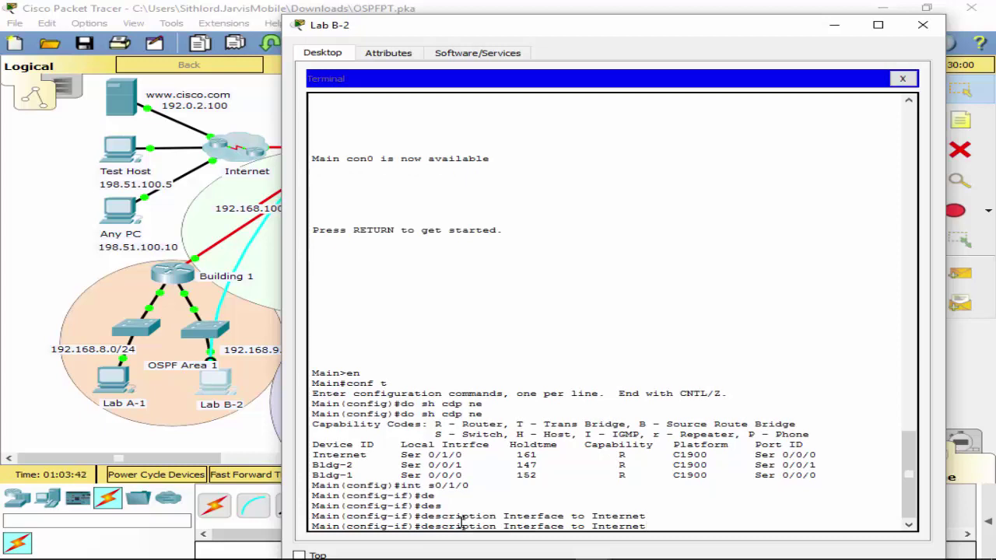
{"action": "key", "text": "Up"}
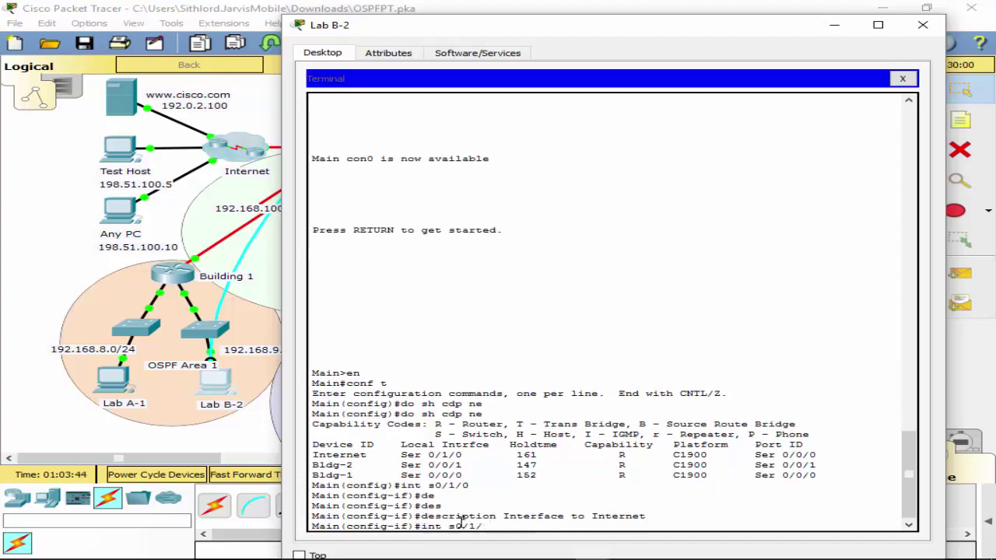
{"action": "key", "text": "BackSpace"}
{"action": "key", "text": "BackSpace"}
{"action": "key", "text": "BackSpace"}
{"action": "type", "text": "s0/09"}
{"action": "type", "text": "/"}
{"action": "type", "text": "1"}
{"action": "key", "text": "Return"}
{"action": "key", "text": "Up"}
{"action": "key", "text": "Up"}
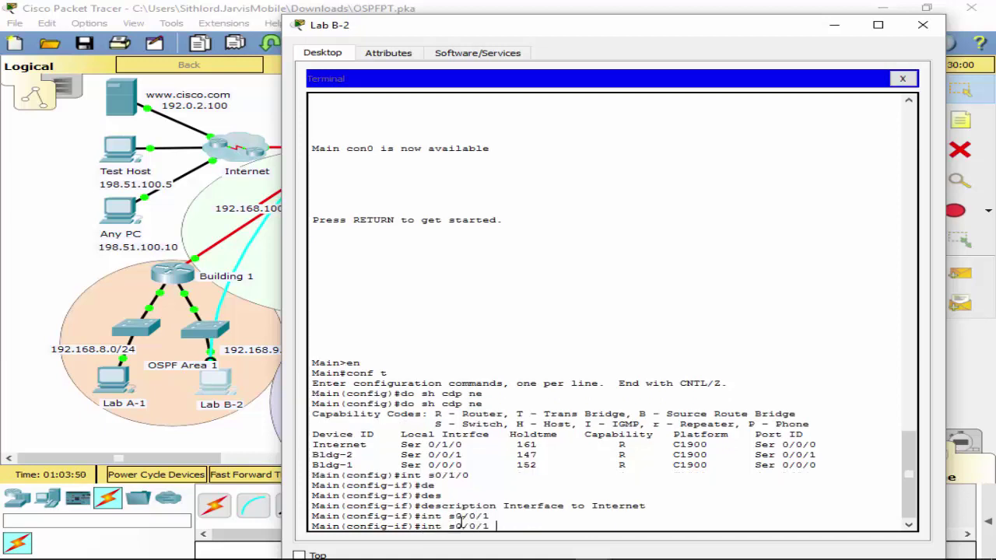
{"action": "key", "text": "BackSpace"}
{"action": "key", "text": "BackSpace"}
{"action": "key", "text": "BackSpace"}
{"action": "key", "text": "BackSpace"}
{"action": "key", "text": "BackSpace"}
{"action": "key", "text": "BackSpace"}
{"action": "key", "text": "BackSpace"}
{"action": "key", "text": "BackSpace"}
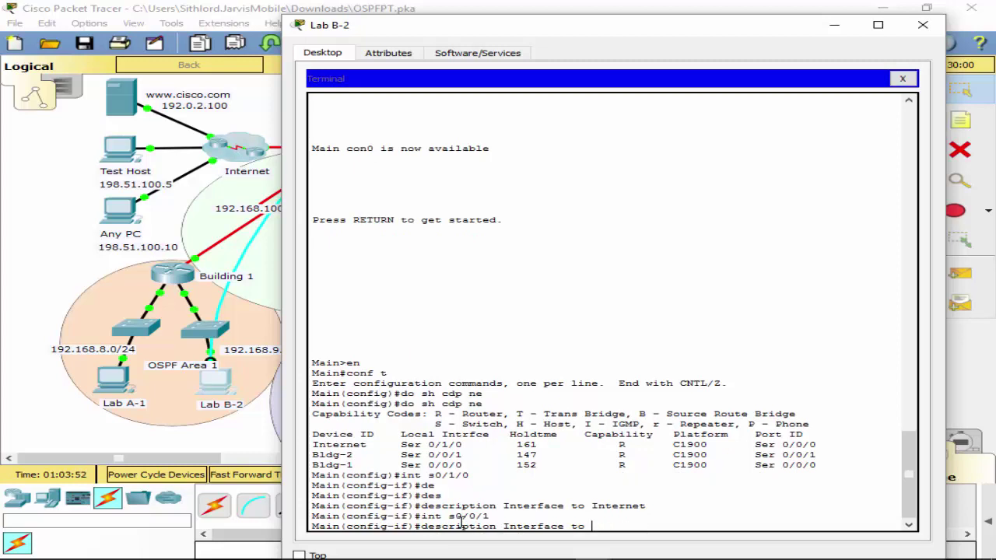
{"action": "type", "text": "Building 2"}
{"action": "key", "text": "Return"}
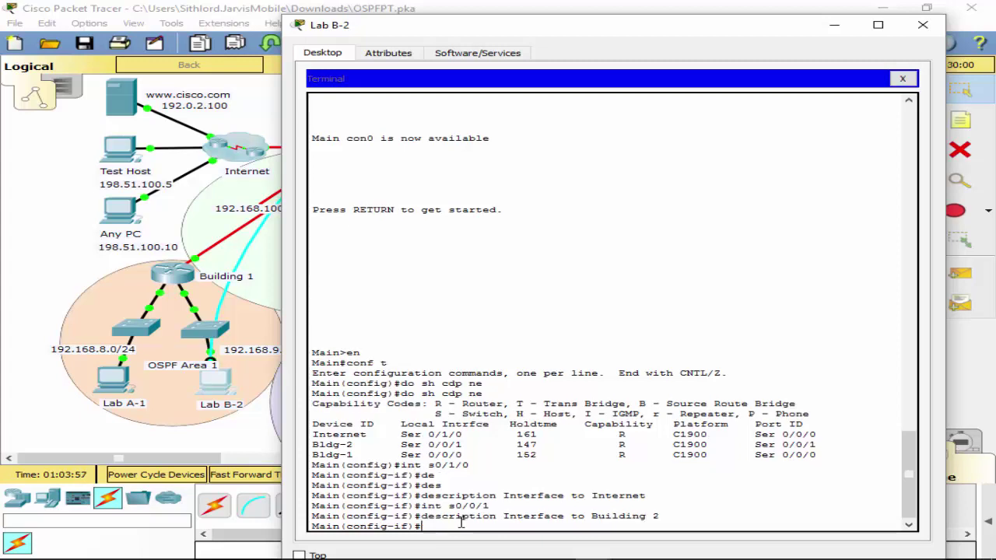
Describe interface s0/0/0 as 'Interface to Building 1'.
{"action": "key", "text": "Up"}
{"action": "key", "text": "Up"}
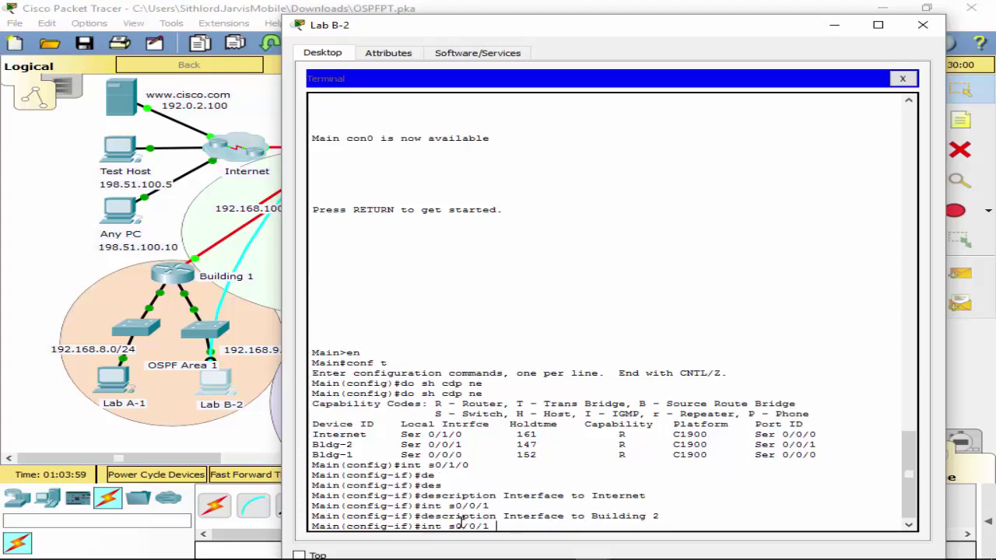
{"action": "key", "text": "BackSpace"}
{"action": "type", "text": "90"}
{"action": "key", "text": "Left"}
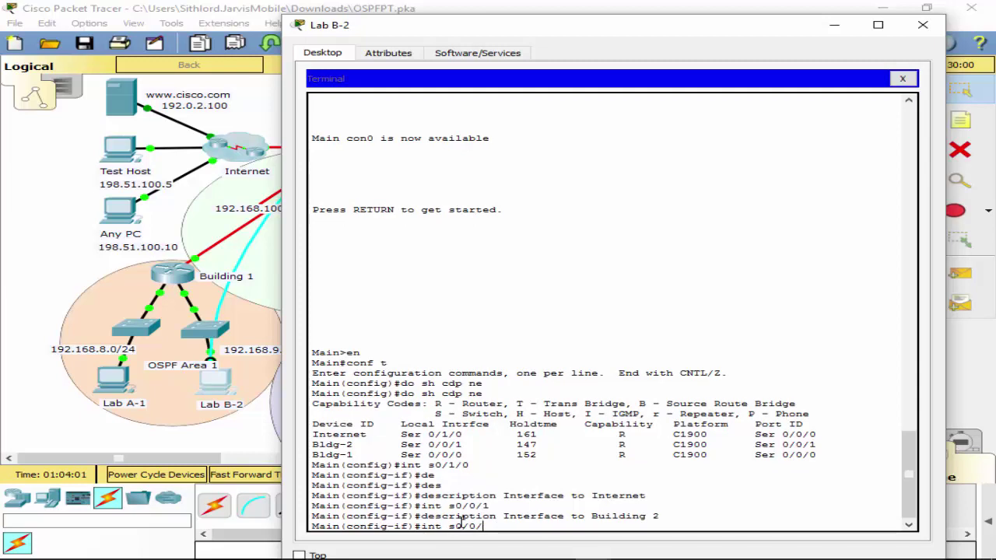
{"action": "key", "text": "BackSpace"}
{"action": "key", "text": "Return"}
{"action": "key", "text": "Up"}
{"action": "key", "text": "Up"}
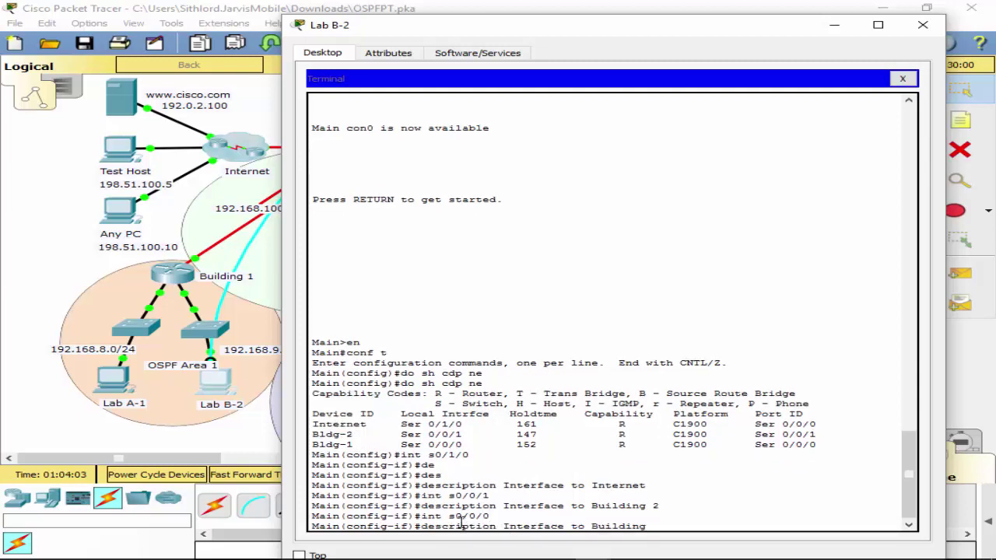
{"action": "type", "text": "1"}
{"action": "key", "text": "Return"}
Exit configuration mode and save Main's configuration with wr.
{"action": "type", "text": "exit"}
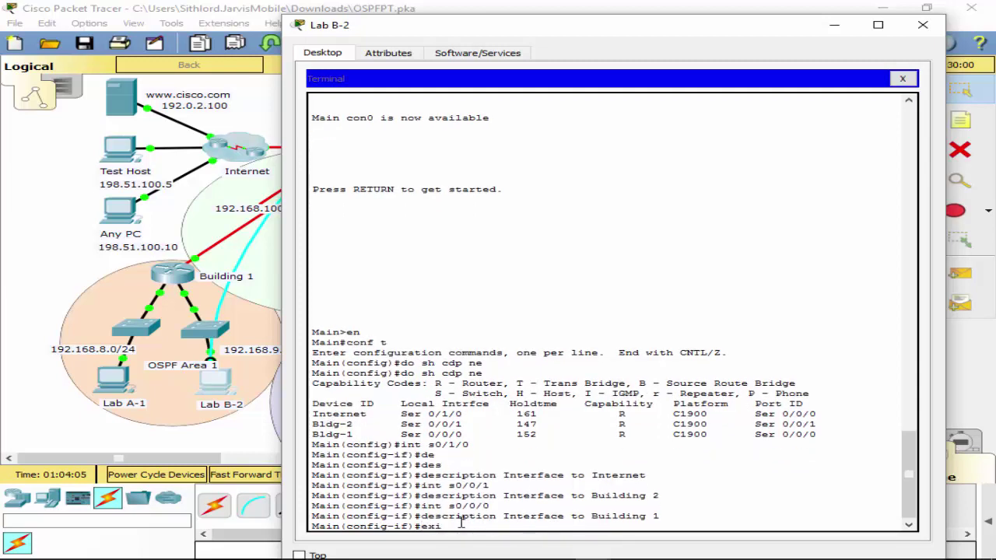
{"action": "key", "text": "Return"}
{"action": "type", "text": "exit"}
{"action": "key", "text": "Return"}
{"action": "type", "text": "wr"}
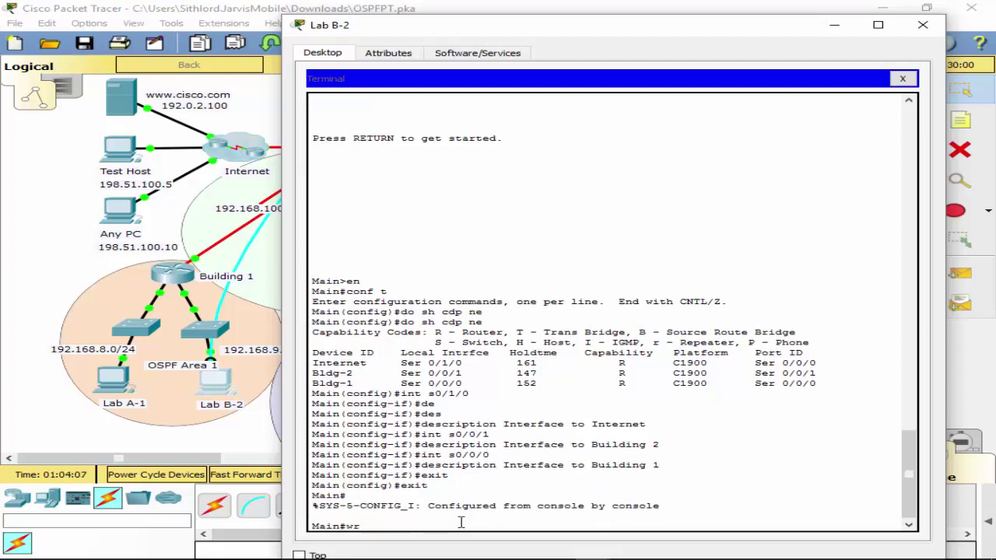
{"action": "key", "text": "Return"}
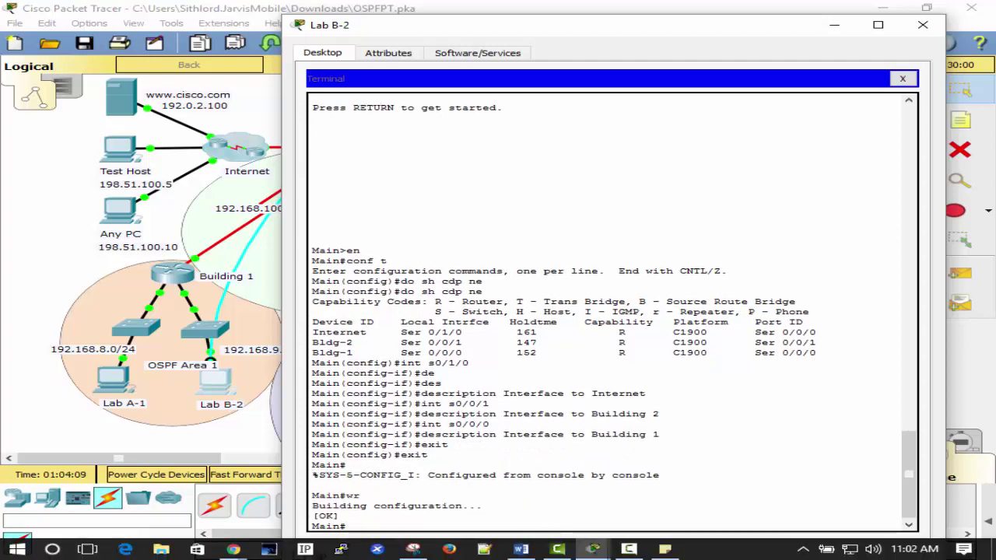
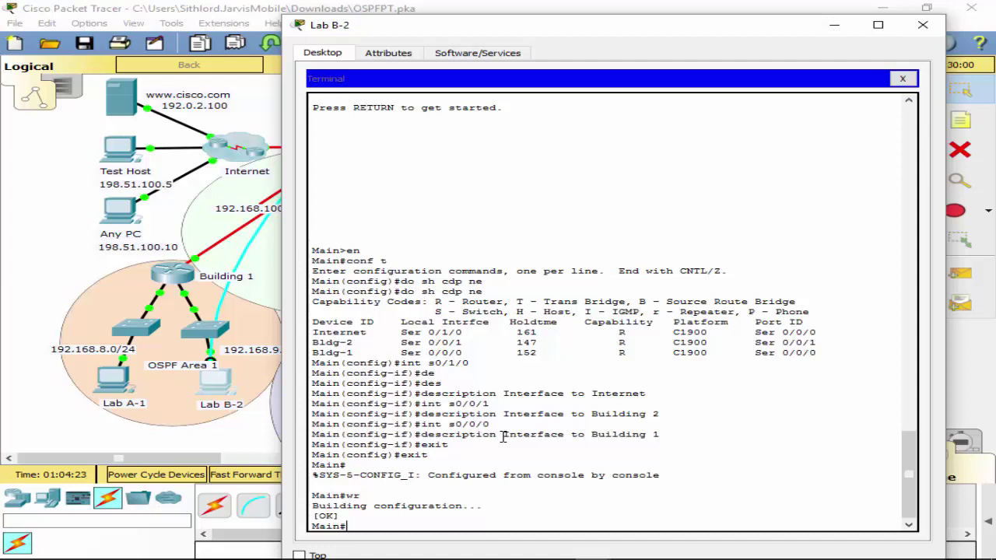
Page through Main's running config with sh ru, reviewing Serial0/0/0 settings and the 2000000 clock rate on Serial0/0/1.
{"action": "key", "text": "Return"}
{"action": "key", "text": "space"}
{"action": "key", "text": "space"}
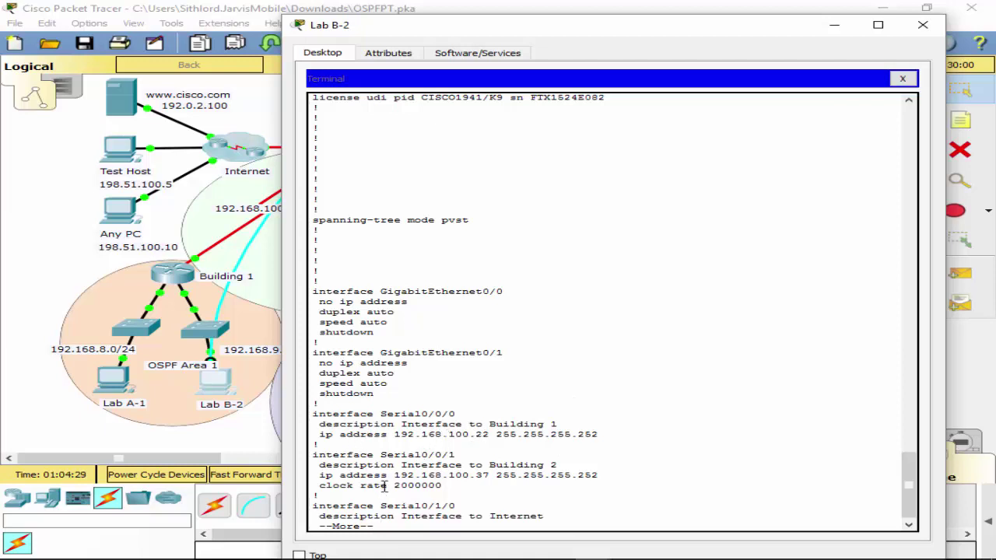
{"action": "left_click_drag", "start_coordinate": [311, 419], "coordinate": [616, 435]}
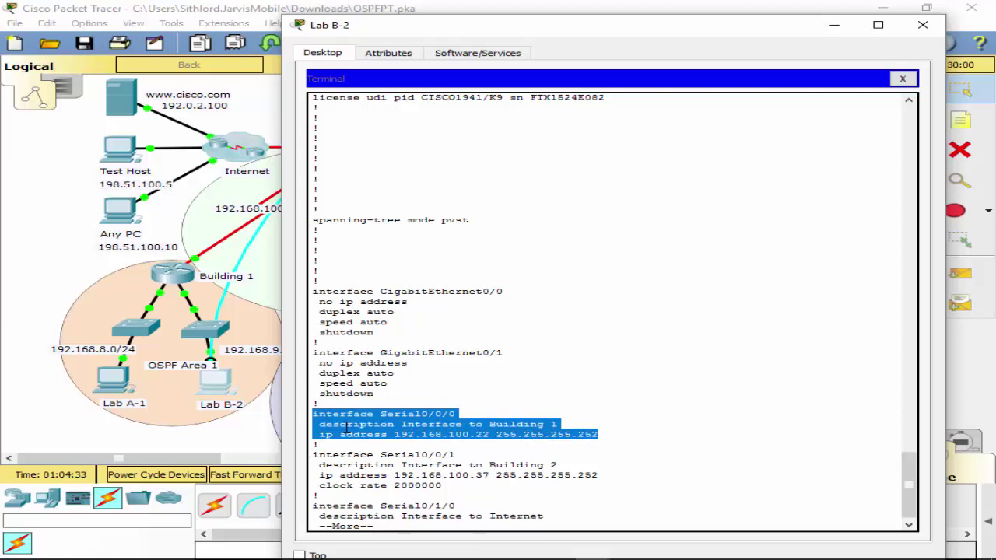
{"action": "left_click", "coordinate": [400, 470]}
{"action": "key", "text": "space"}
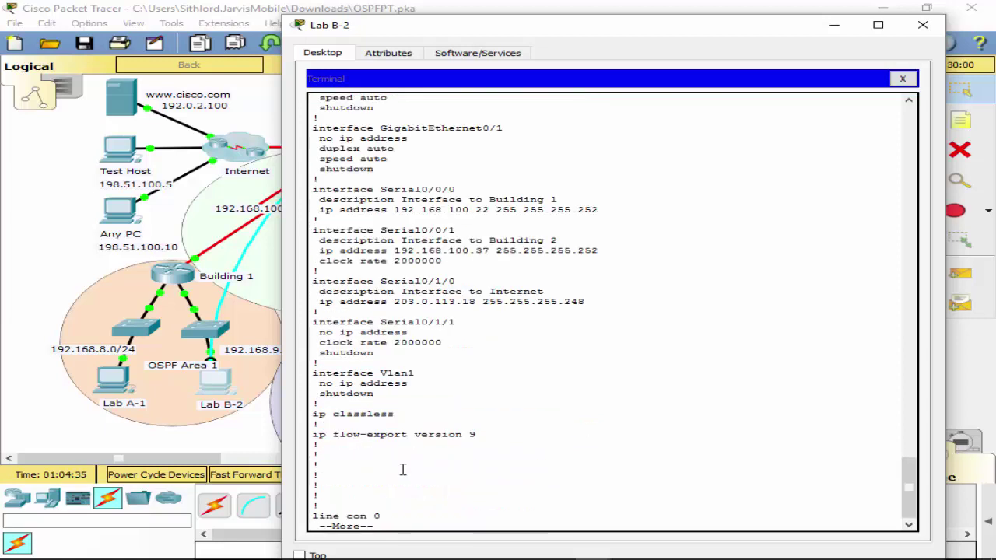
{"action": "scroll", "coordinate": [467, 399], "scroll_direction": "up", "scroll_amount": 1}
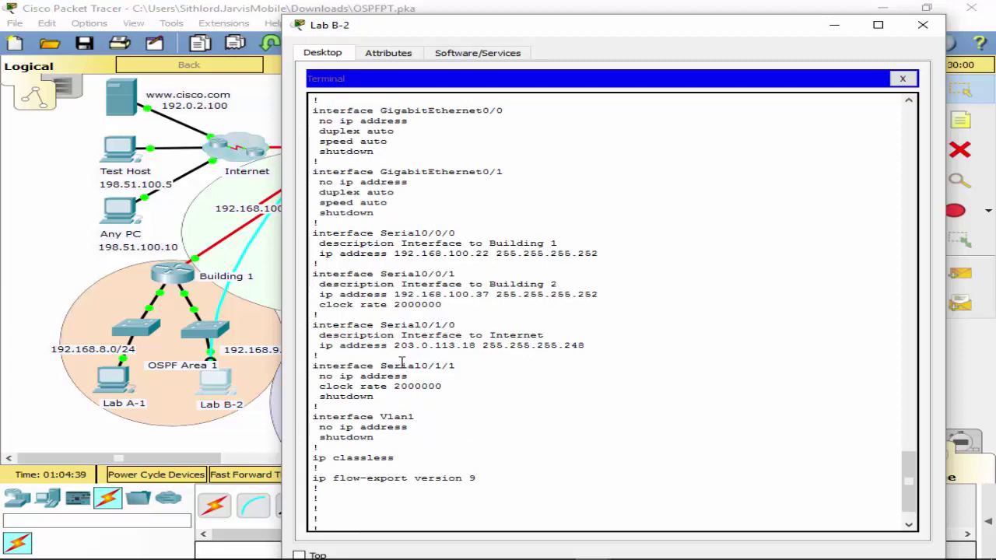
{"action": "left_click_drag", "start_coordinate": [311, 304], "coordinate": [451, 305]}
{"action": "left_click", "coordinate": [451, 305]}
{"action": "scroll", "coordinate": [489, 363], "scroll_direction": "down", "scroll_amount": 2}
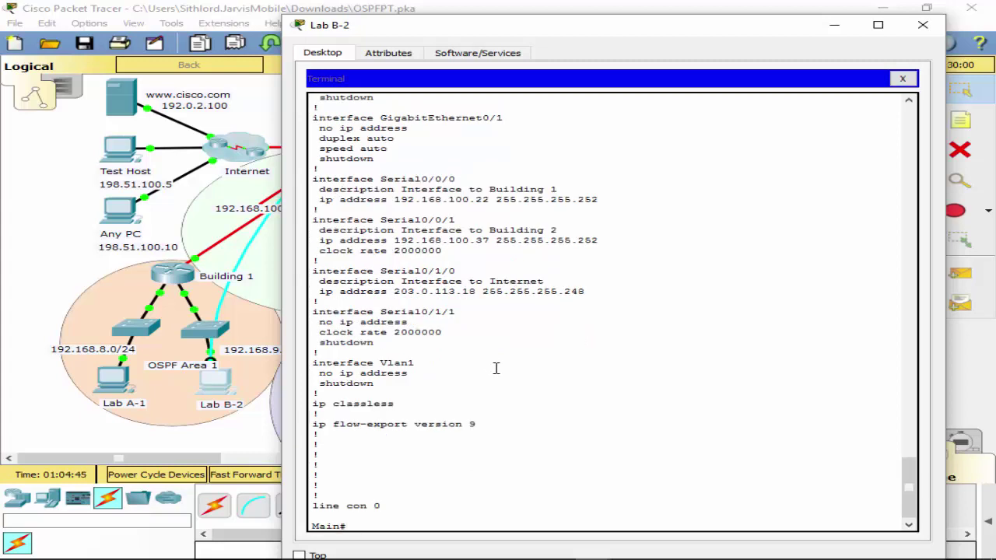
Run show controllers serial 0/0/0 on the Main router.
{"action": "type", "text": "sh con"}
{"action": "key", "text": "Tab"}
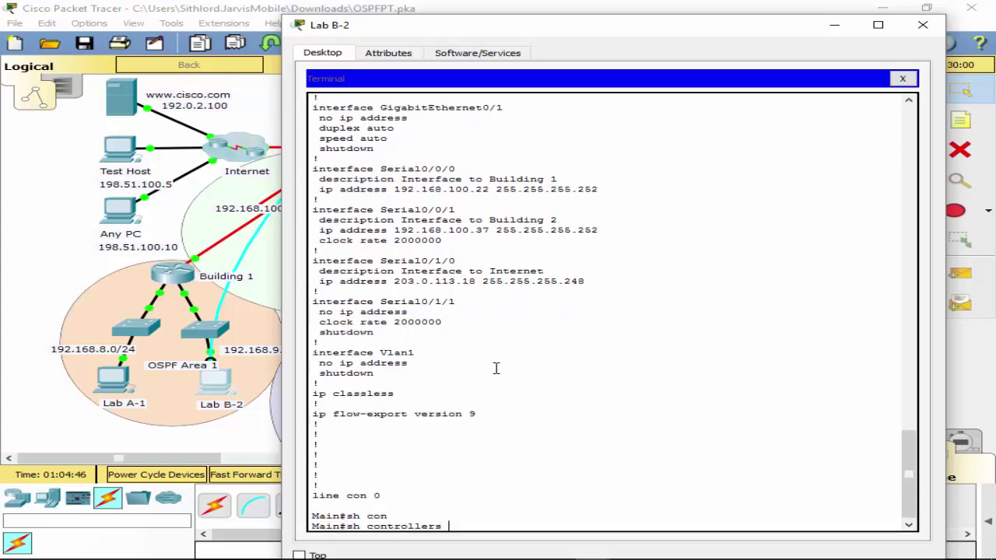
{"action": "type", "text": "s"}
{"action": "key", "text": "Tab"}
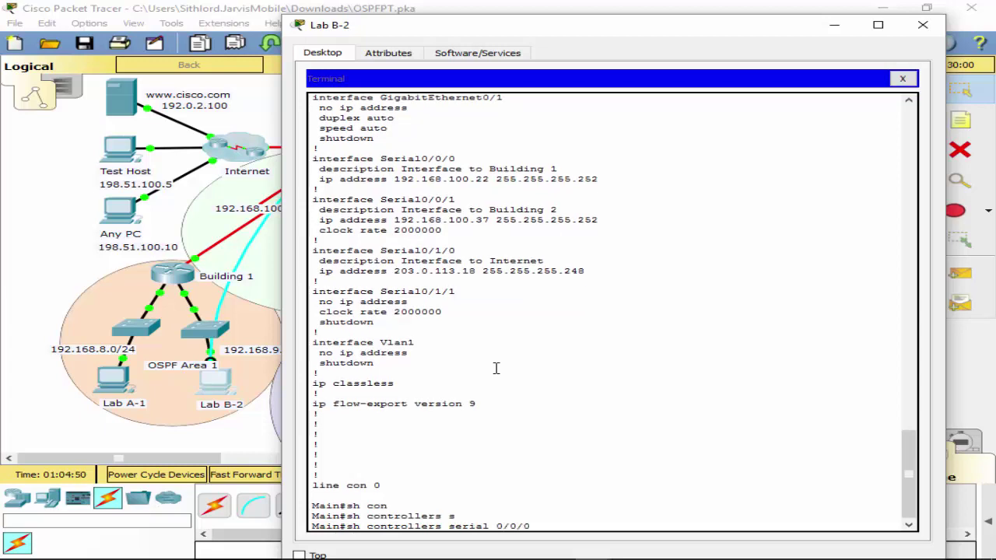
{"action": "type", "text": "0/0/0"}
{"action": "key", "text": "Return"}
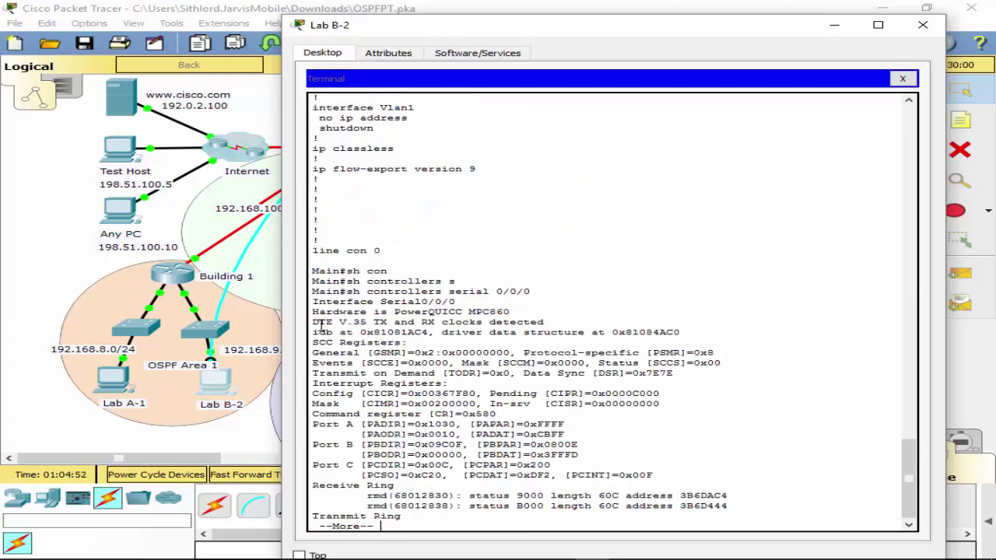
Review the controller output, confirming Serial0/0/0 has a DTE V.35 cable.
{"action": "left_click_drag", "start_coordinate": [315, 325], "coordinate": [382, 325]}
{"action": "key", "text": "space"}
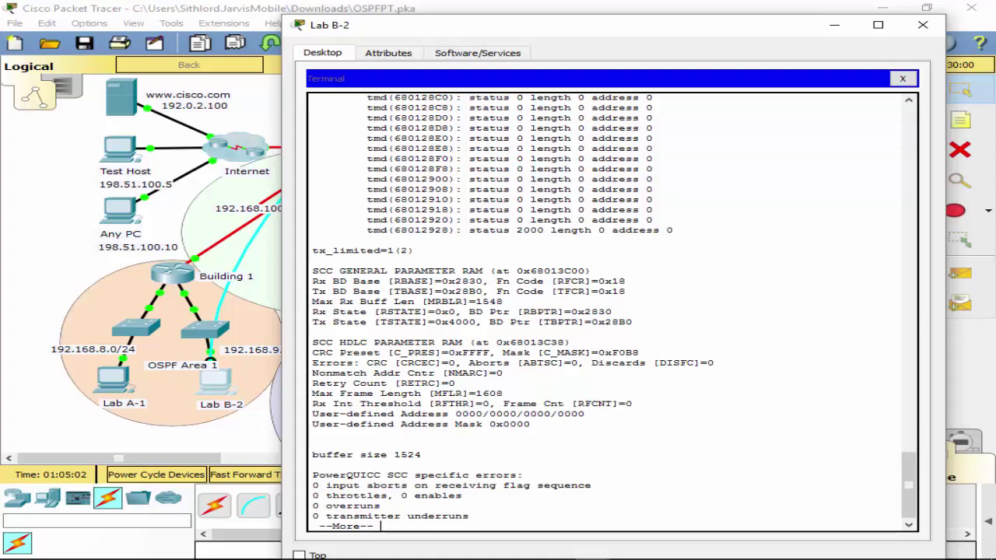
{"action": "key", "text": "space"}
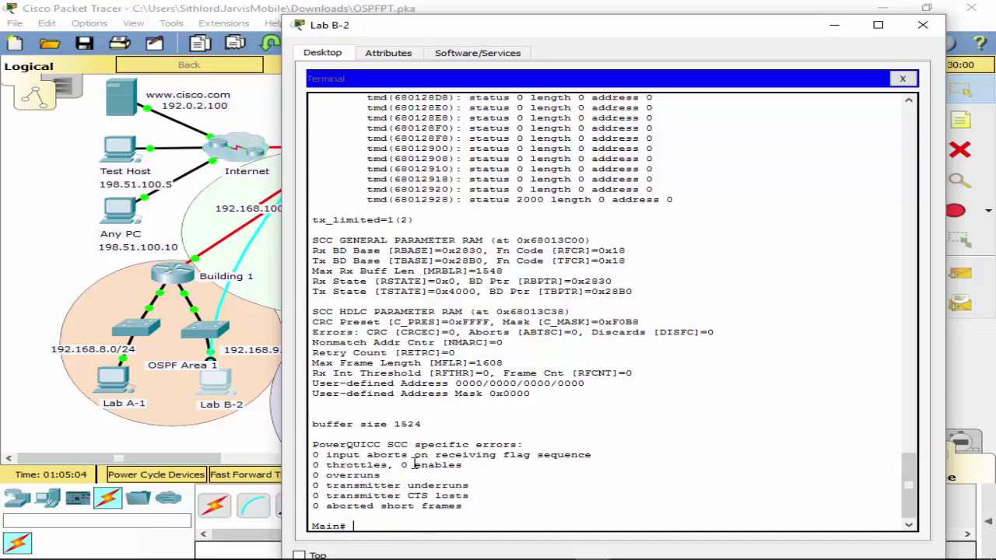
{"action": "scroll", "coordinate": [435, 384], "scroll_direction": "down", "scroll_amount": 1}
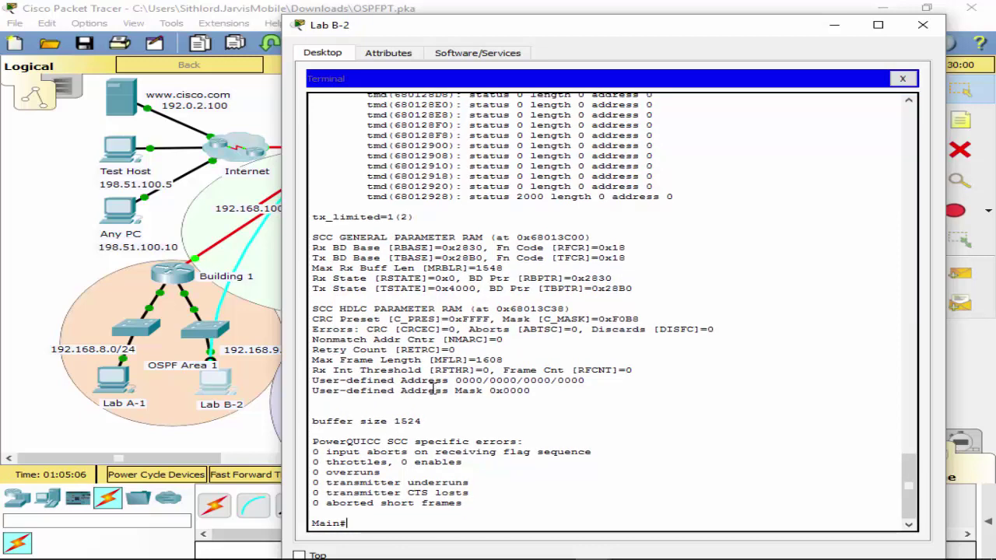
{"action": "scroll", "coordinate": [542, 424], "scroll_direction": "up", "scroll_amount": 14}
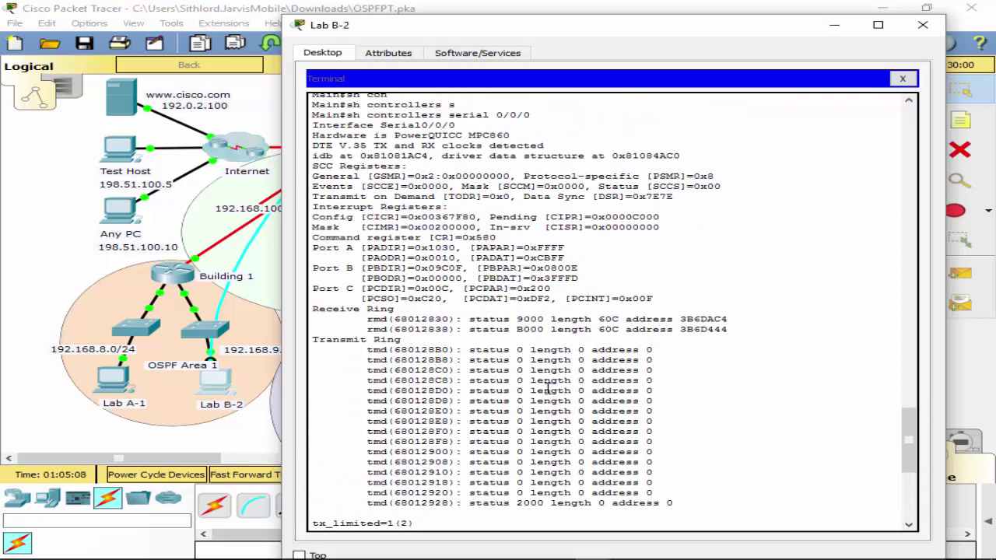
{"action": "scroll", "coordinate": [387, 280], "scroll_direction": "down", "scroll_amount": 7}
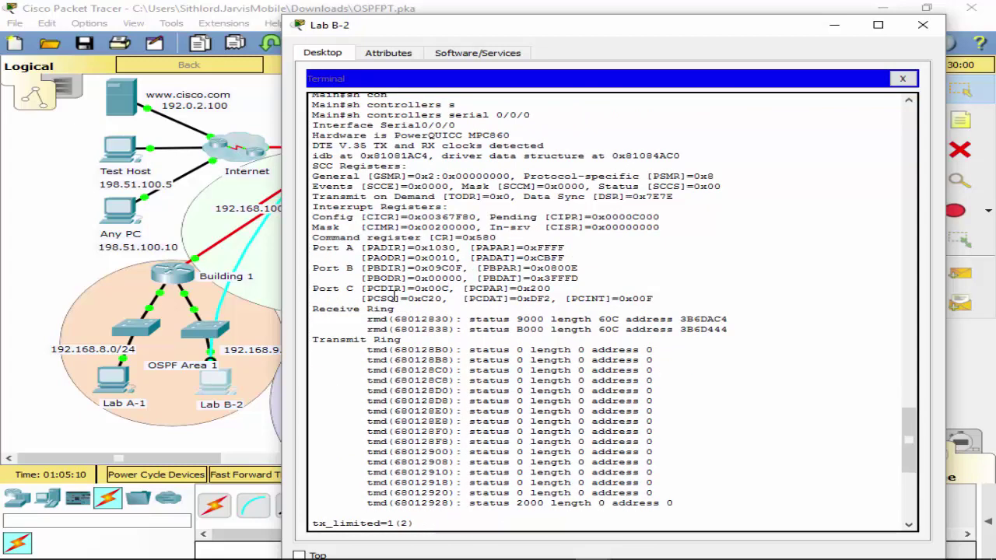
{"action": "scroll", "coordinate": [412, 281], "scroll_direction": "up", "scroll_amount": 4}
{"action": "scroll", "coordinate": [412, 281], "scroll_direction": "up", "scroll_amount": 13}
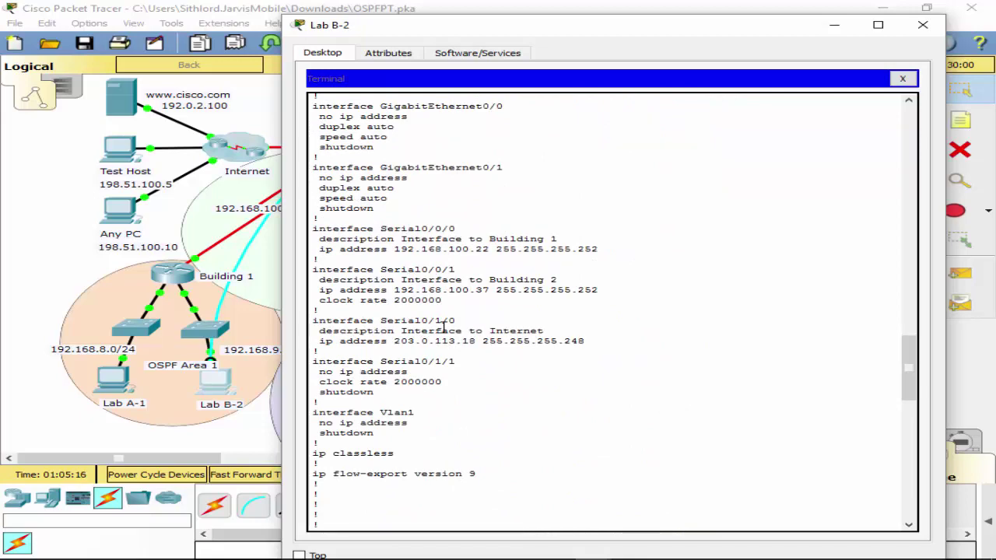
{"action": "scroll", "coordinate": [381, 319], "scroll_direction": "down", "scroll_amount": 7}
{"action": "scroll", "coordinate": [386, 310], "scroll_direction": "up", "scroll_amount": 3}
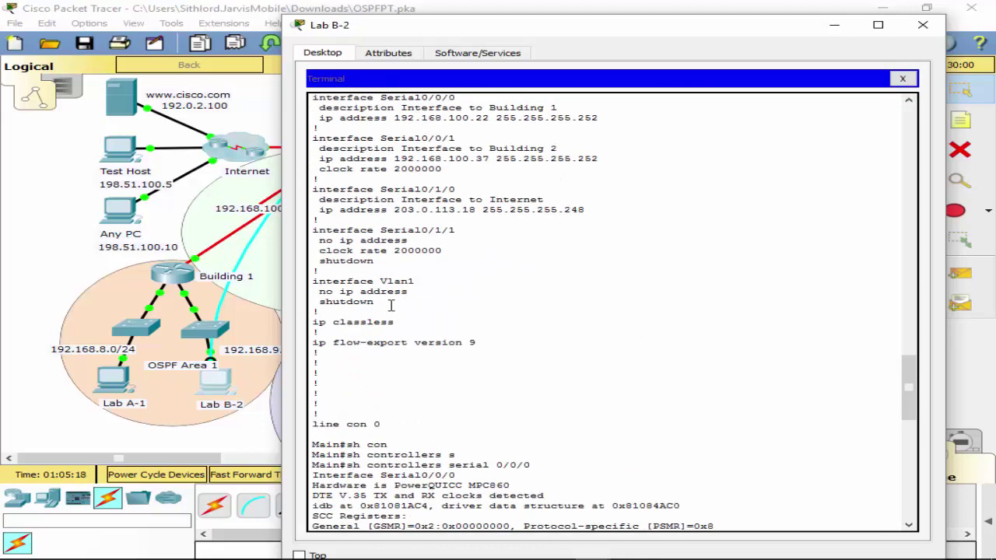
{"action": "scroll", "coordinate": [387, 305], "scroll_direction": "up", "scroll_amount": 1}
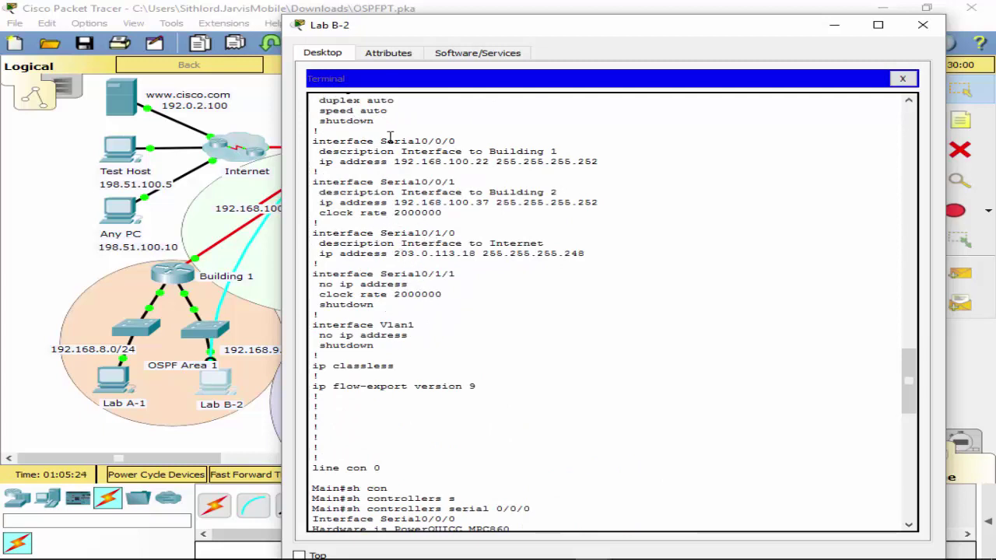
{"action": "scroll", "coordinate": [396, 191], "scroll_direction": "down", "scroll_amount": 20}
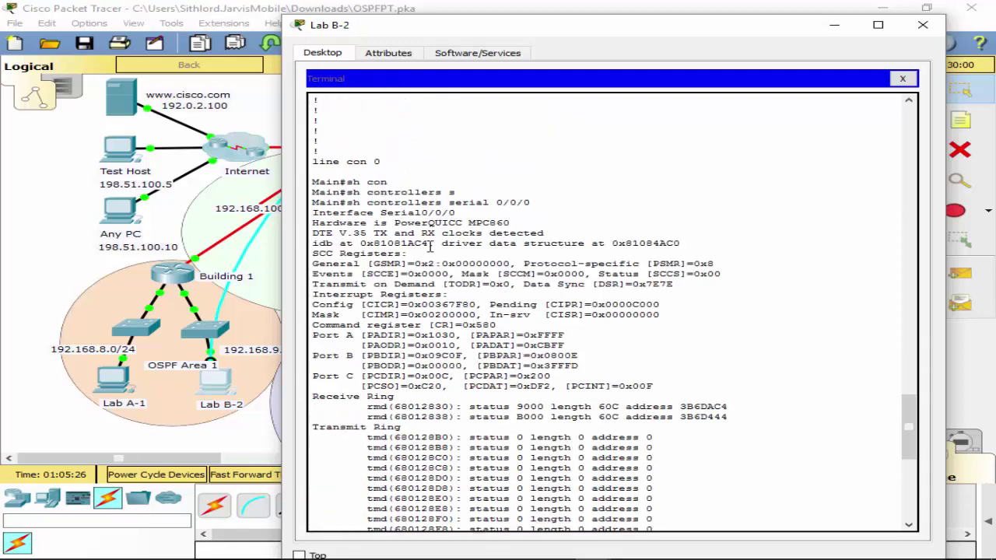
{"action": "scroll", "coordinate": [449, 323], "scroll_direction": "up", "scroll_amount": 15}
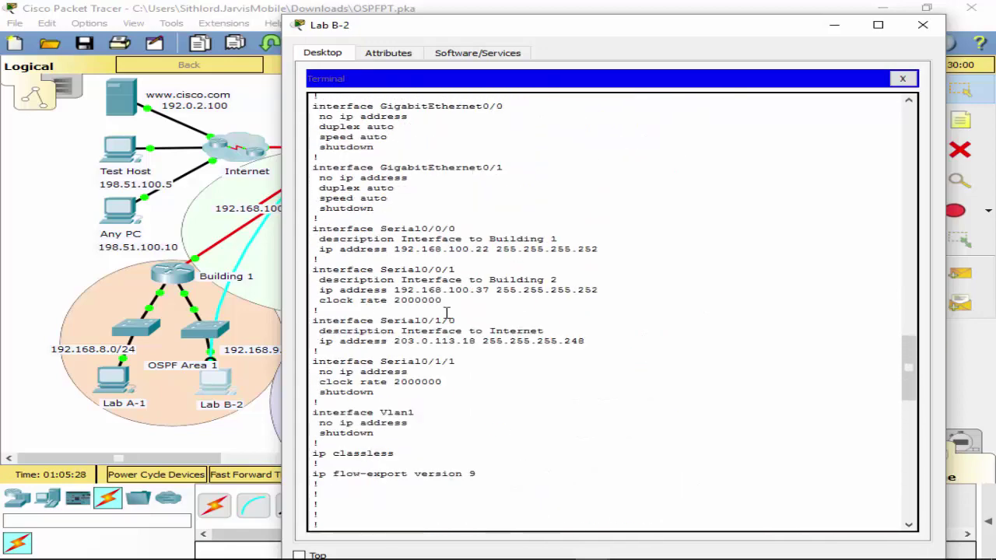
{"action": "scroll", "coordinate": [483, 377], "scroll_direction": "down", "scroll_amount": 15}
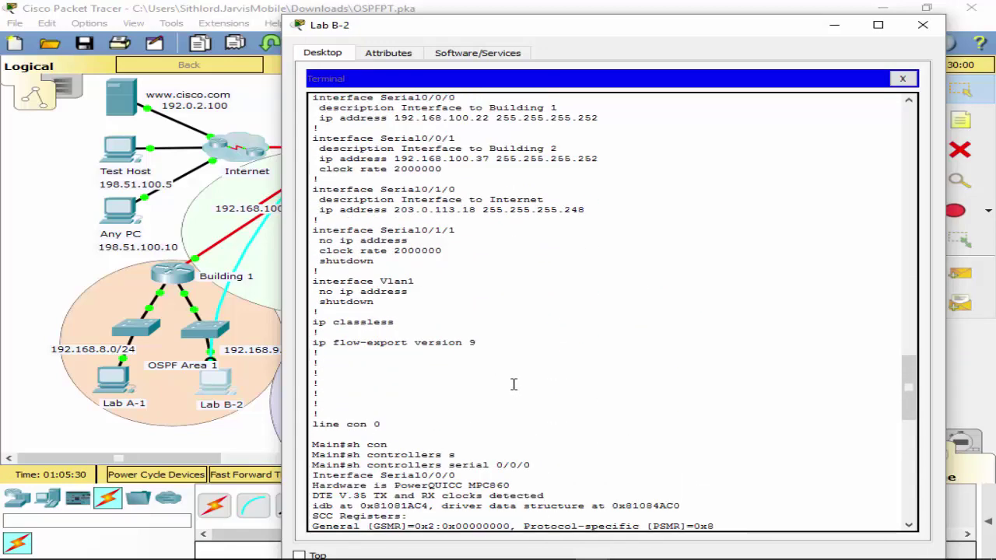
Set the clock rate on Main's Serial0/0/1 to 128000.
{"action": "type", "text": "conf t"}
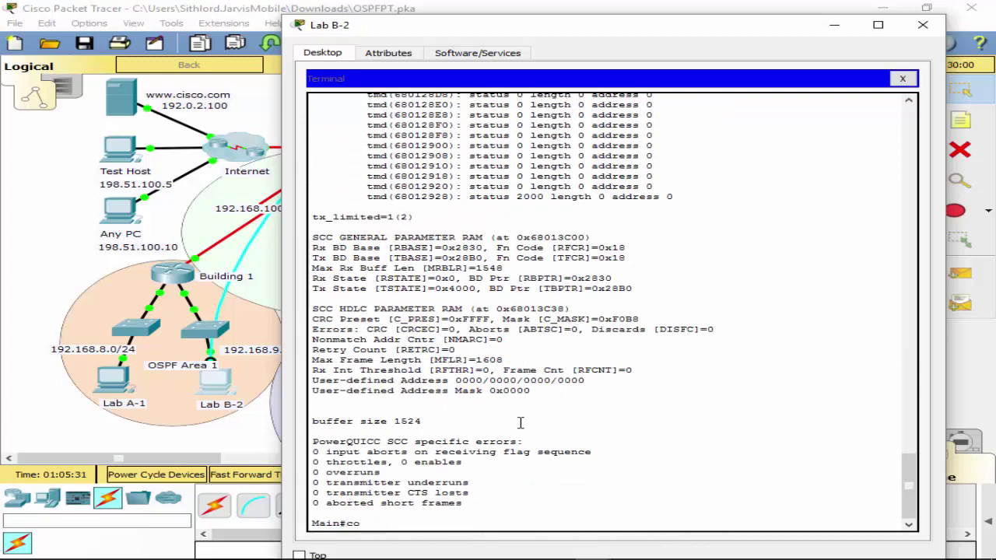
{"action": "key", "text": "Return"}
{"action": "type", "text": "in(config)#int s"}
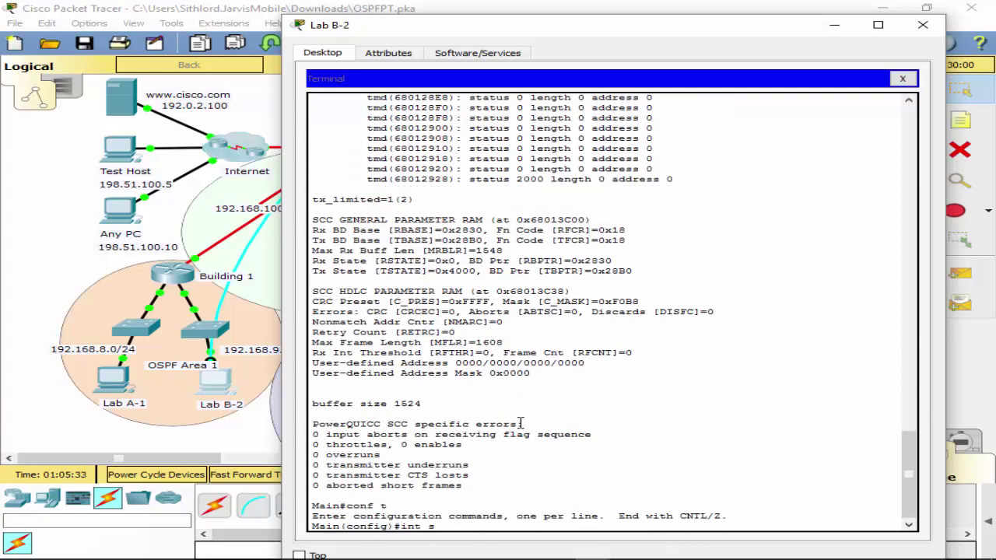
{"action": "type", "text": "0/0/1"}
{"action": "scroll", "coordinate": [545, 249], "scroll_direction": "up", "scroll_amount": 15}
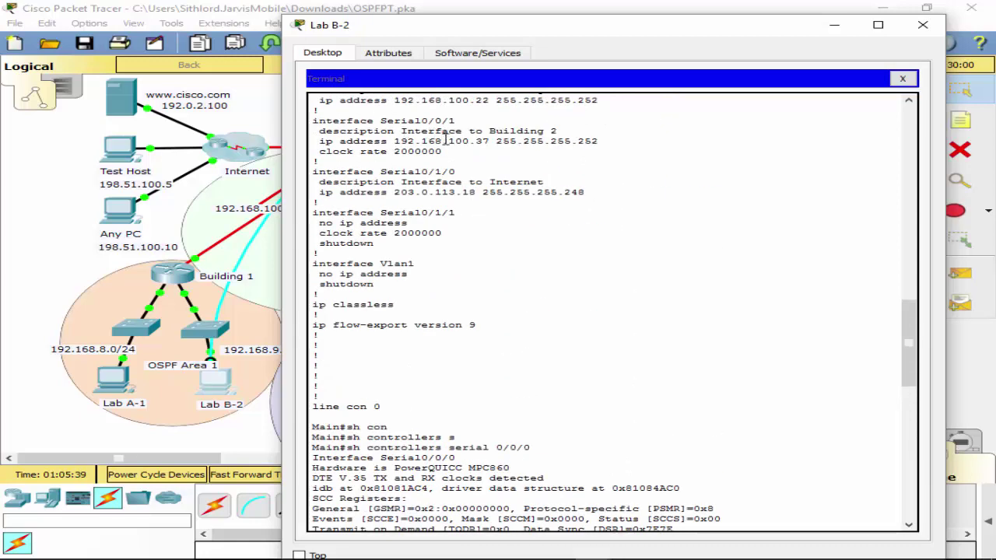
{"action": "scroll", "coordinate": [507, 179], "scroll_direction": "down", "scroll_amount": 15}
{"action": "key", "text": "Return"}
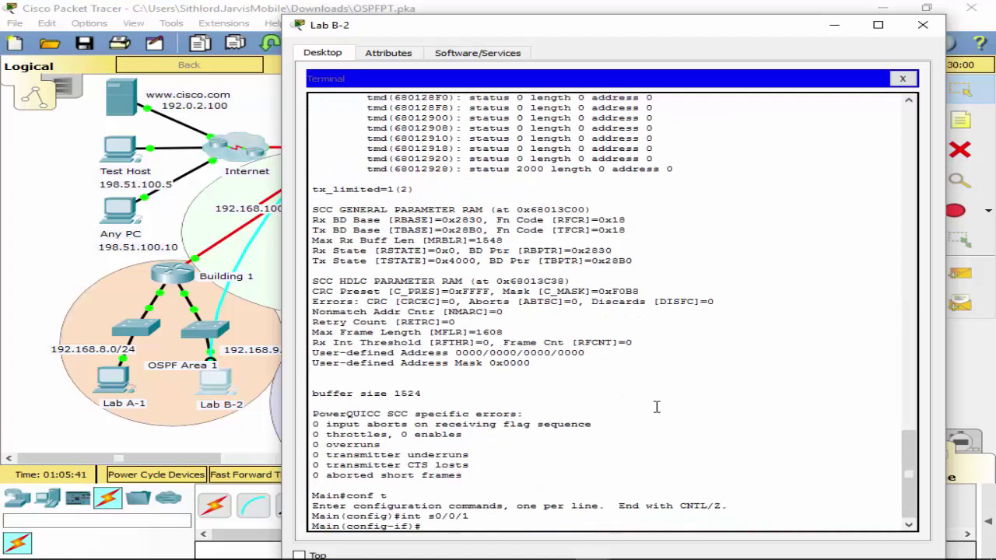
{"action": "type", "text": "clko"}
{"action": "key", "text": "BackSpace"}
{"action": "type", "text": "ock ra"}
{"action": "type", "text": "t"}
{"action": "key", "text": "BackSpace"}
{"action": "type", "text": "rat"}
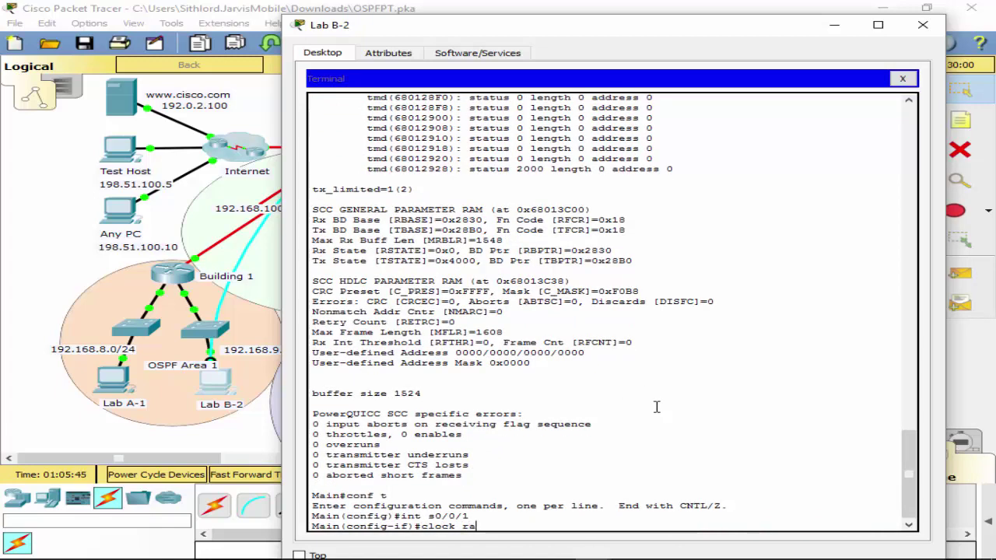
{"action": "key", "text": "Tab"}
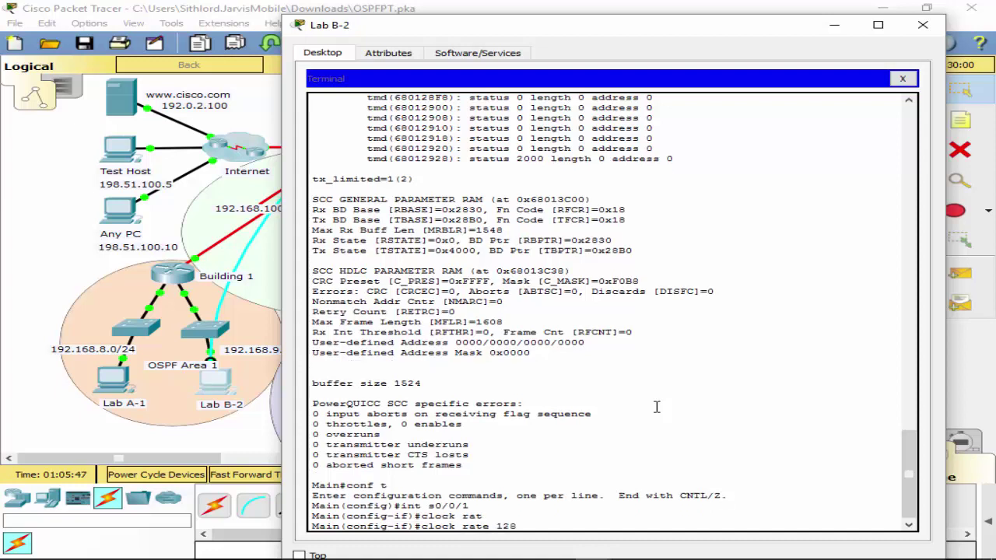
{"action": "type", "text": "128000"}
{"action": "key", "text": "Return"}
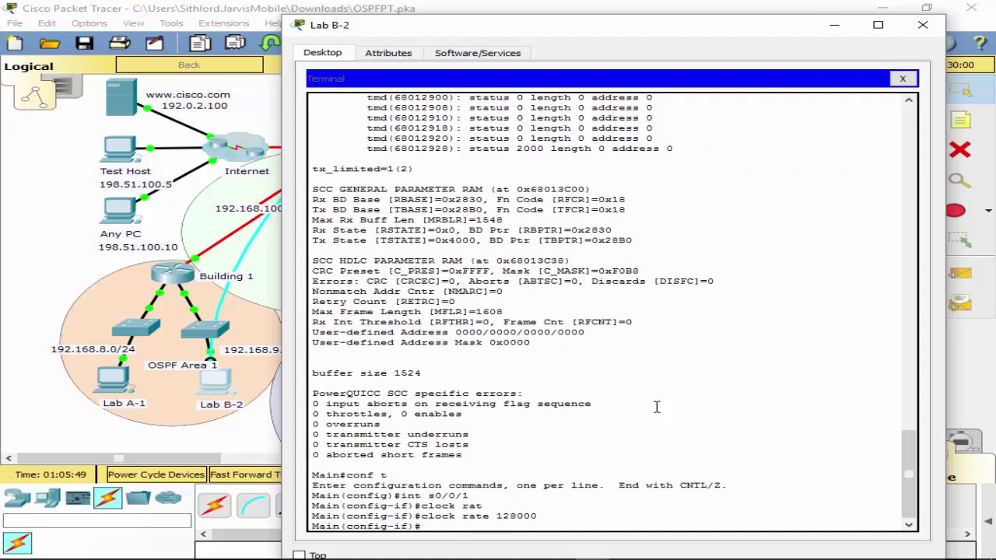
Exit configuration mode and save Main's configuration with wr.
{"action": "type", "text": "exit"}
{"action": "key", "text": "Return"}
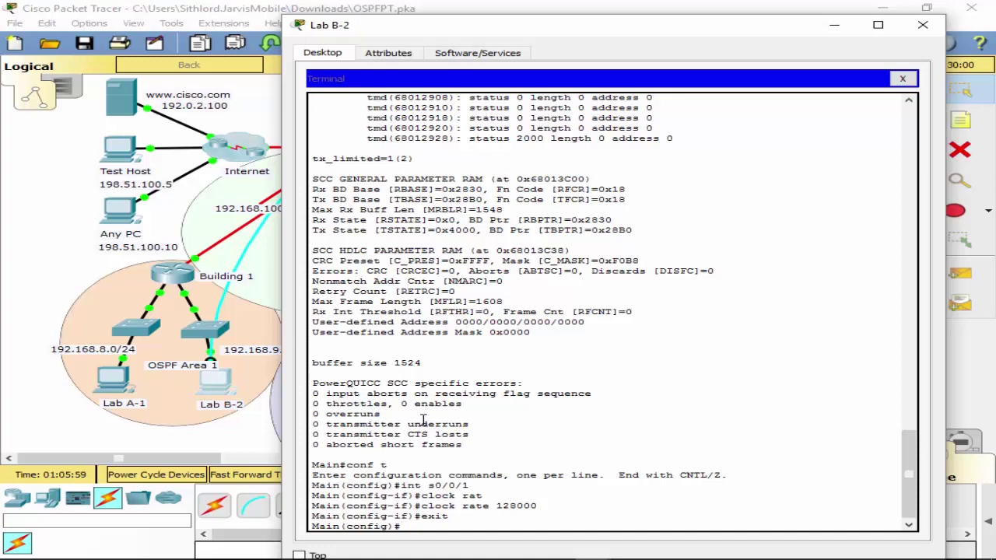
{"action": "type", "text": "exit"}
{"action": "key", "text": "Return"}
{"action": "type", "text": "wr"}
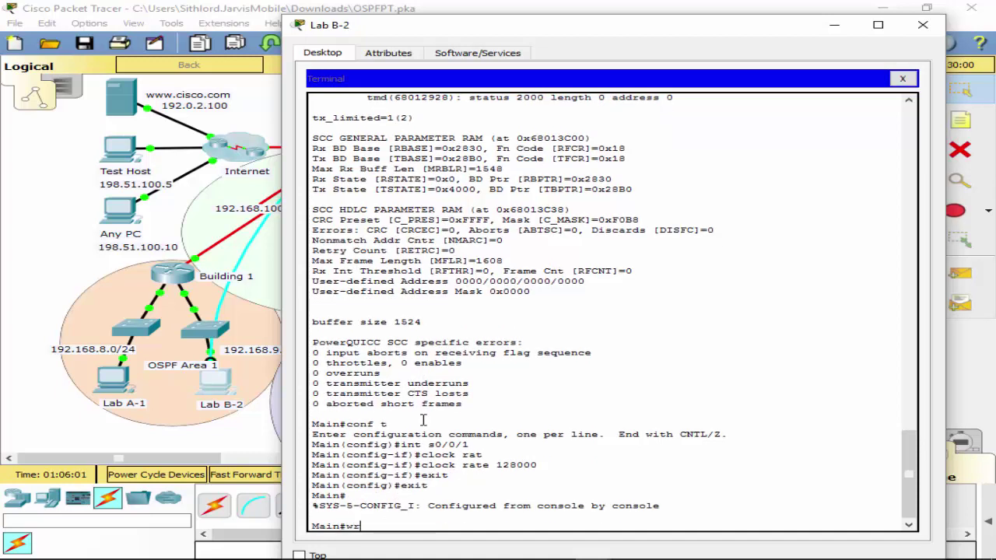
{"action": "key", "text": "Return"}
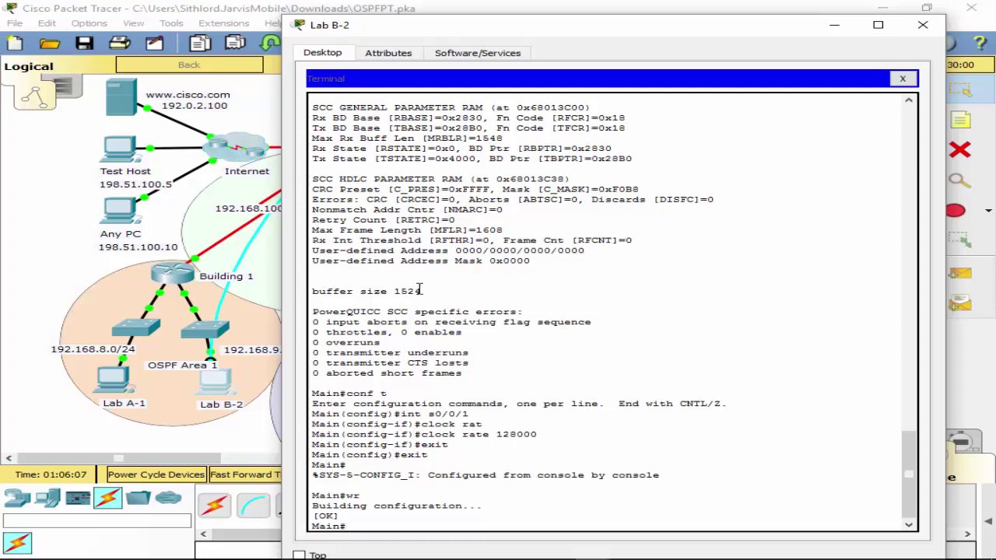
{"action": "scroll", "coordinate": [565, 234], "scroll_direction": "up", "scroll_amount": 15}
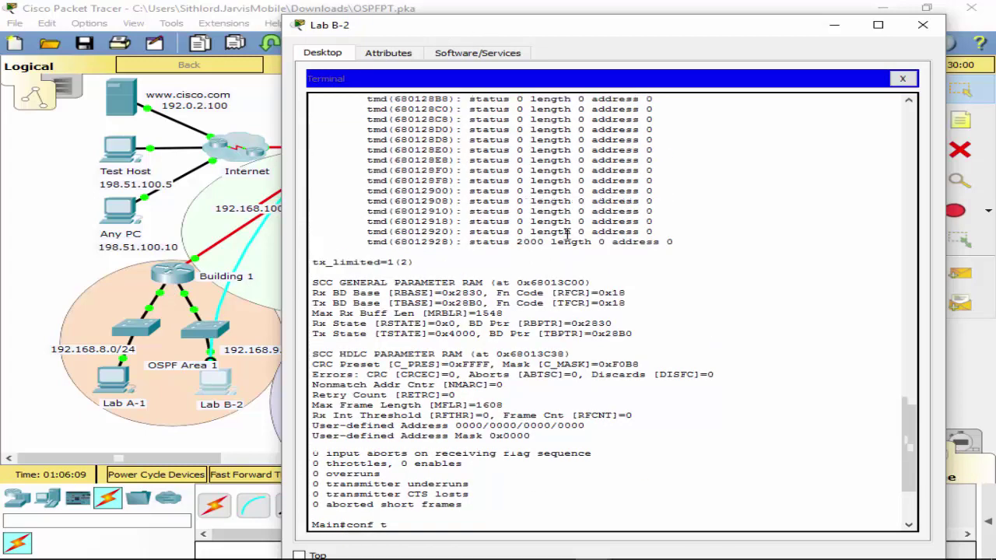
Move Lab B-2's console cable to Building 1's Console port.
{"action": "scroll", "coordinate": [564, 233], "scroll_direction": "up", "scroll_amount": 9}
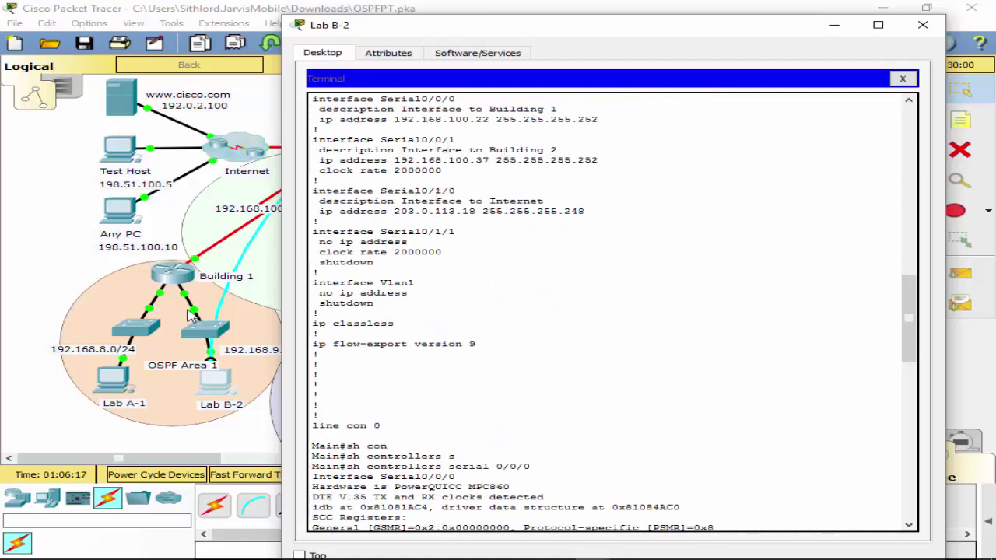
{"action": "left_click", "coordinate": [315, 229]}
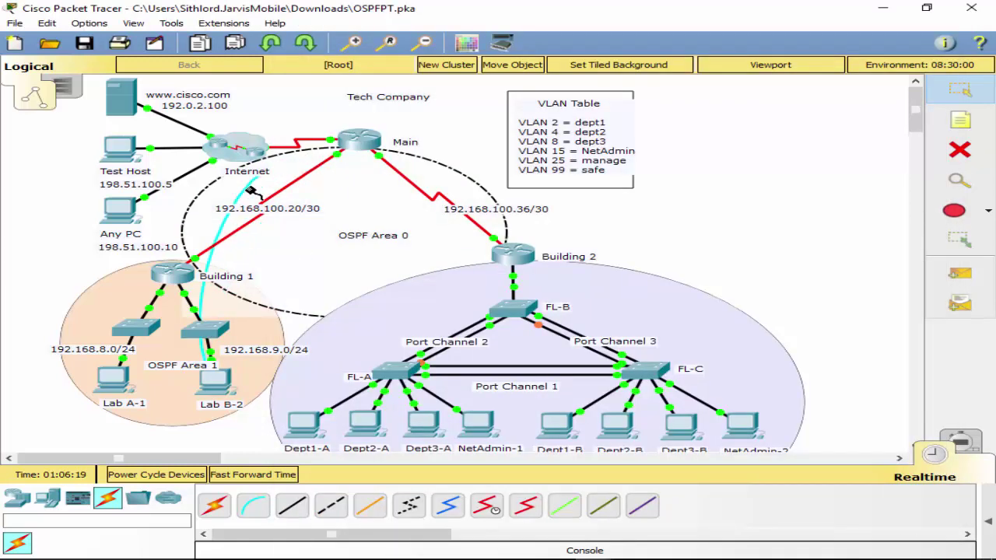
{"action": "left_click", "coordinate": [181, 282]}
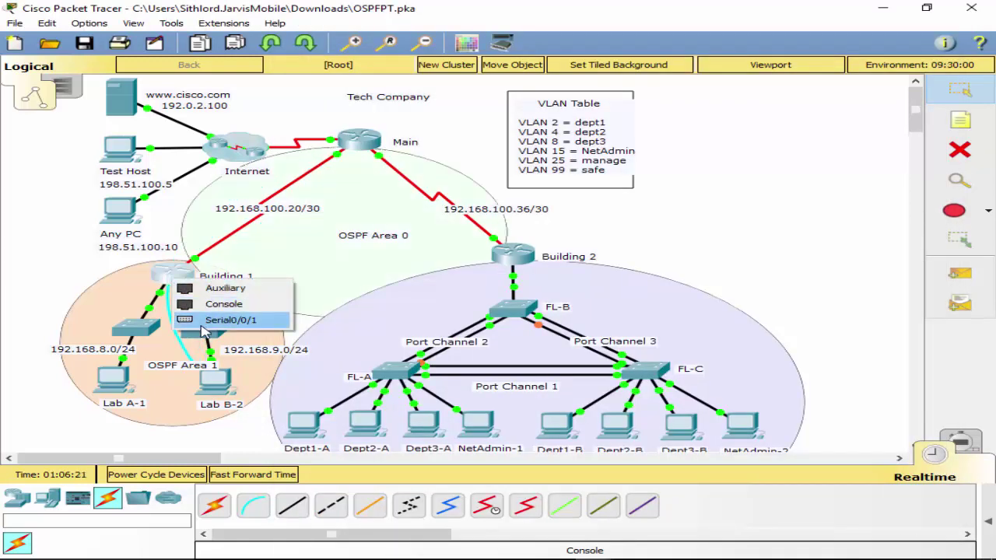
{"action": "left_click", "coordinate": [225, 303]}
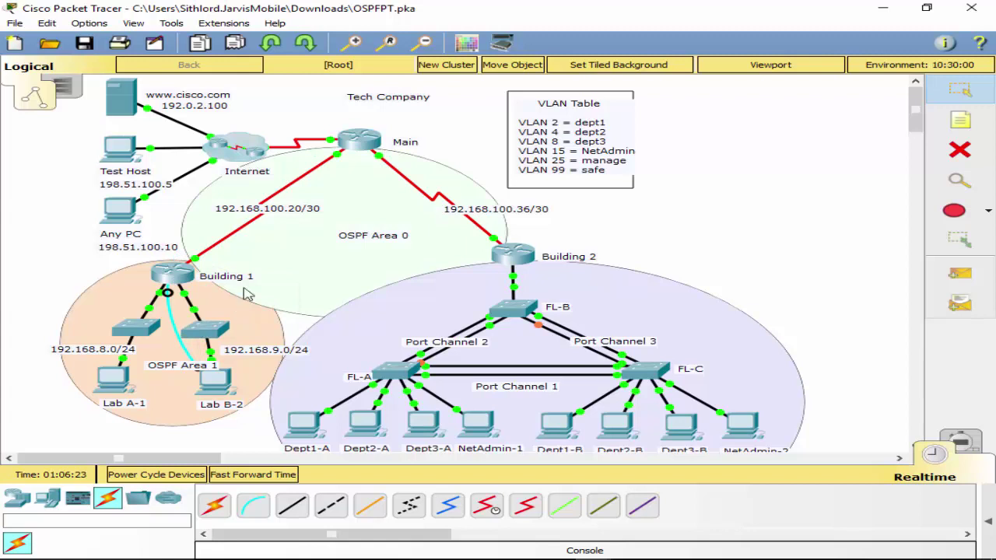
Open Lab B-2's Terminal with default settings to reach the Bldg-1 router.
{"action": "left_click", "coordinate": [206, 392]}
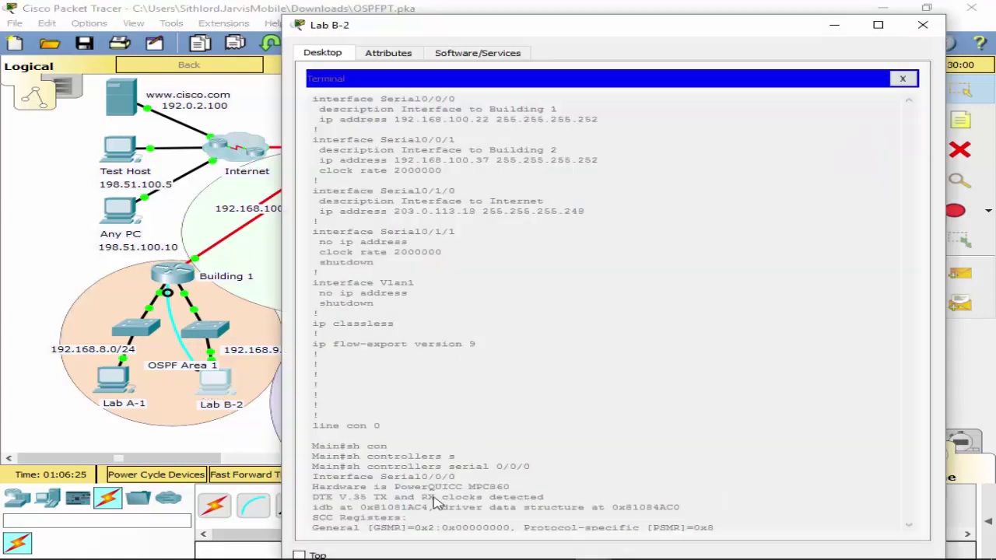
{"action": "left_click", "coordinate": [904, 81]}
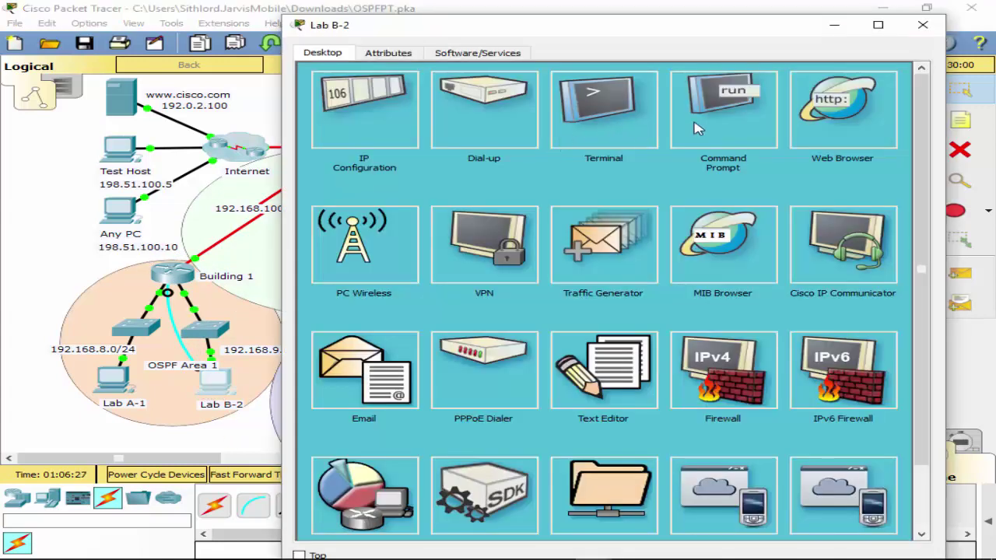
{"action": "left_click", "coordinate": [710, 124]}
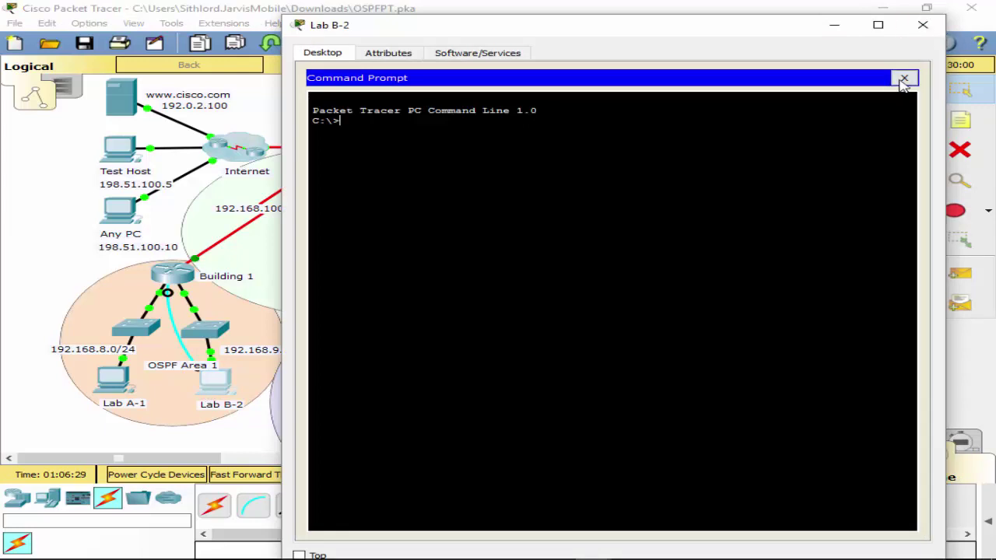
{"action": "left_click", "coordinate": [904, 78]}
{"action": "left_click", "coordinate": [598, 138]}
{"action": "left_click", "coordinate": [842, 215]}
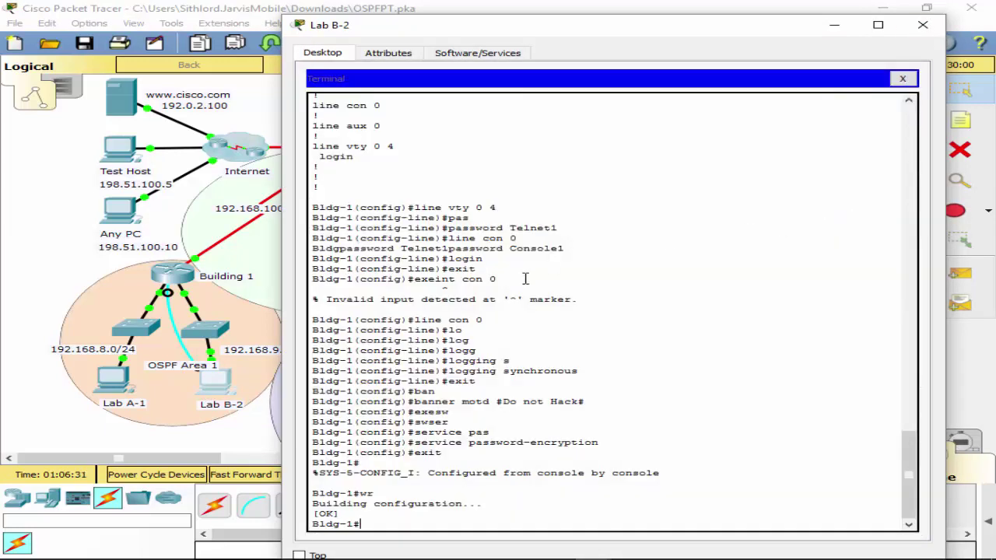
List Building 1's CDP neighbors.
{"action": "type", "text": "sh"}
{"action": "key", "text": "BackSpace"}
{"action": "key", "text": "BackSpace"}
{"action": "type", "text": "ne"}
{"action": "key", "text": "Tab"}
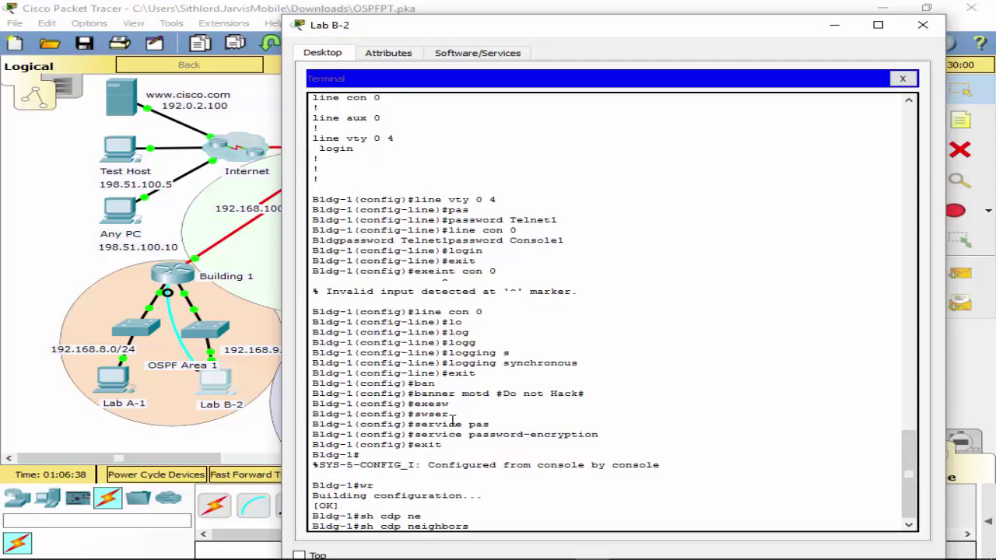
{"action": "key", "text": "Return"}
Set the clock rate on Bldg-1's Serial0/0/0 to 128000.
{"action": "type", "text": "conf t"}
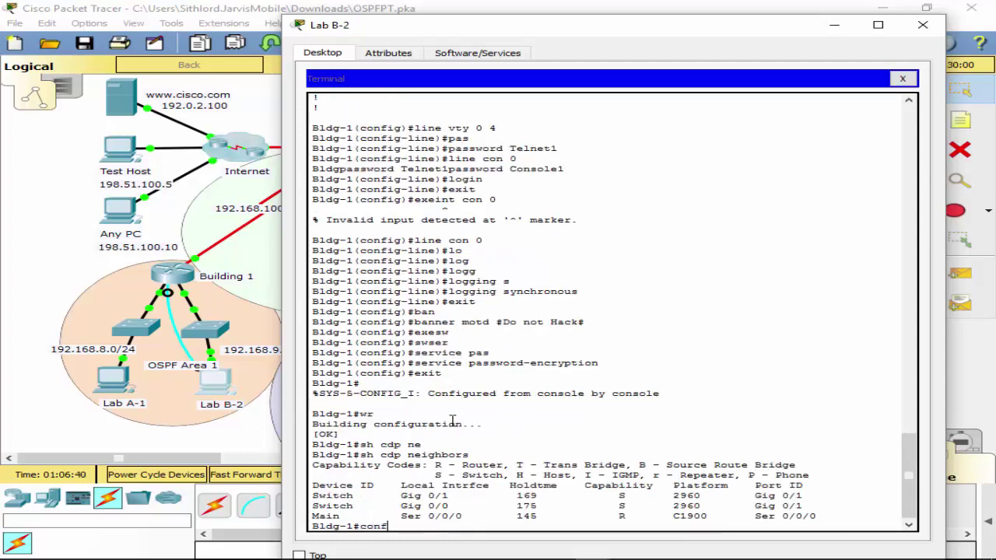
{"action": "key", "text": "Return"}
{"action": "type", "text": "int s0"}
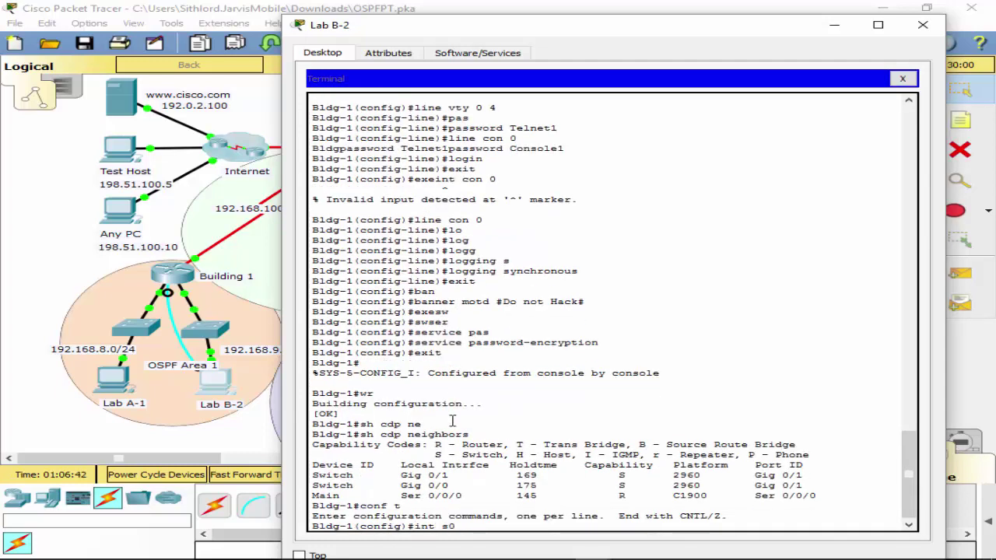
{"action": "type", "text": "/0/0/"}
{"action": "key", "text": "Return"}
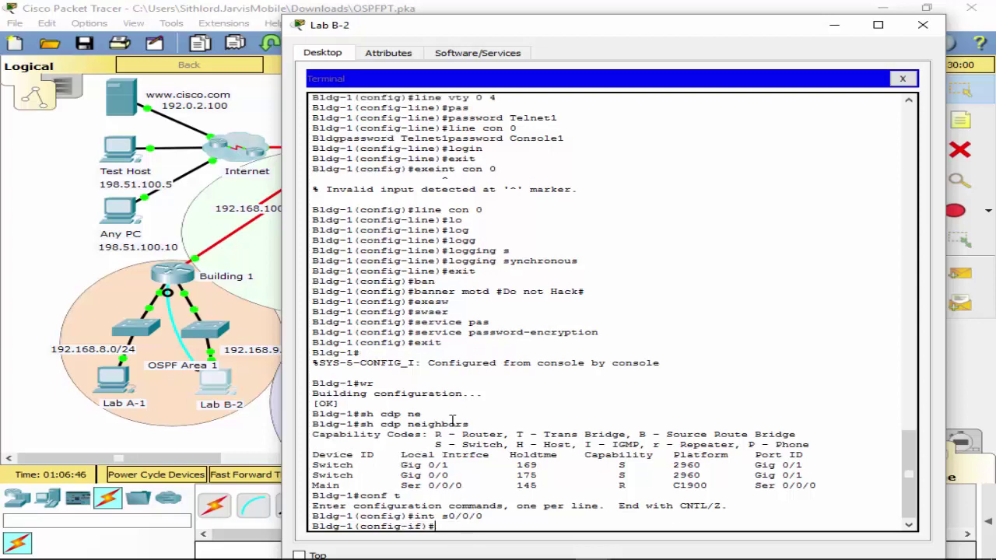
{"action": "type", "text": "clo"}
{"action": "key", "text": "Tab"}
{"action": "type", "text": "r"}
{"action": "key", "text": "Tab"}
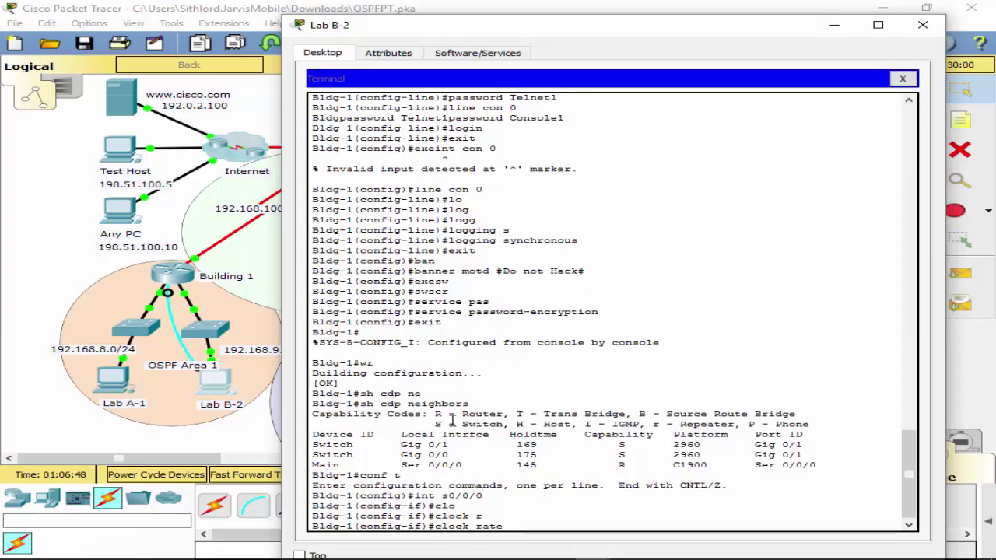
{"action": "type", "text": "128000"}
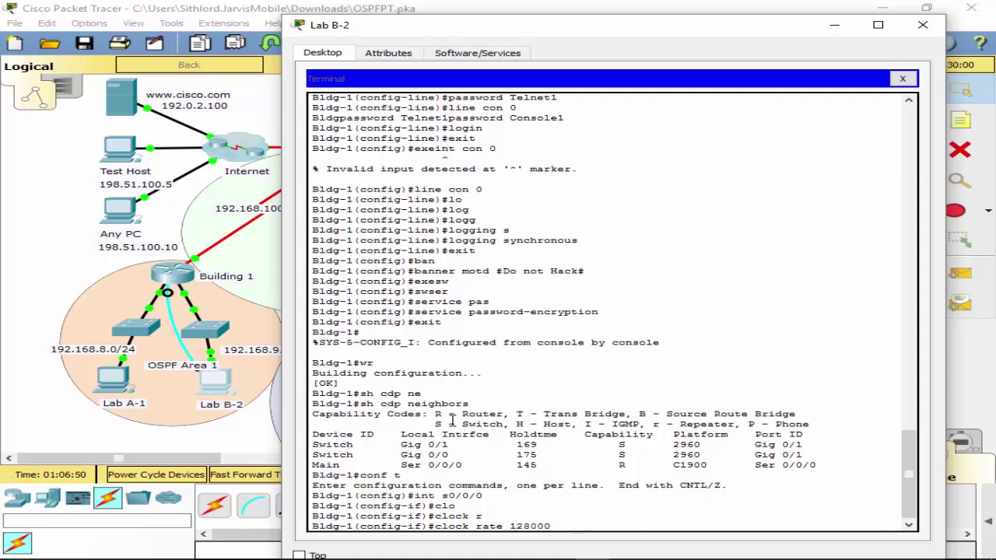
{"action": "key", "text": "Return"}
Exit configuration mode and save Building 1's configuration with wr.
{"action": "type", "text": "ex"}
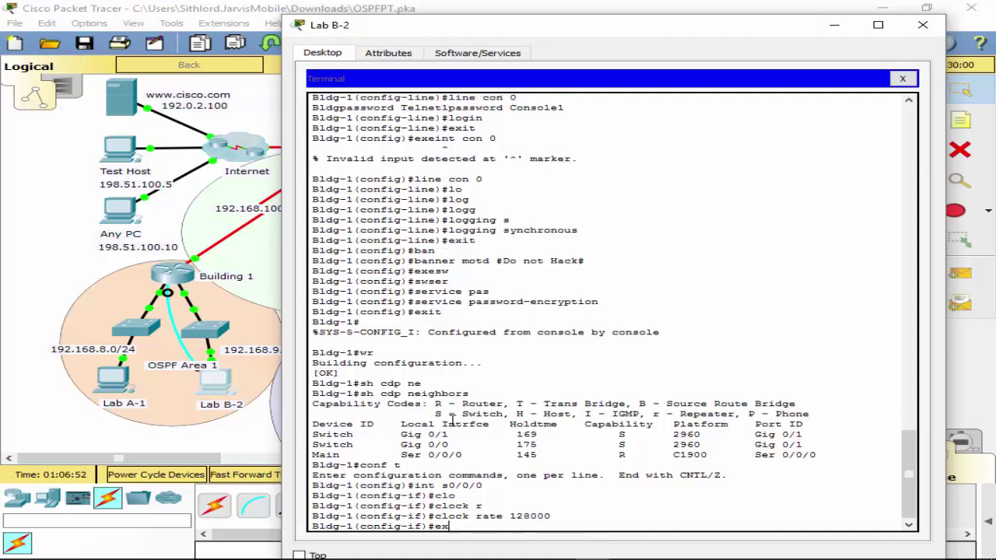
{"action": "type", "text": "oiit"}
{"action": "key", "text": "Return"}
{"action": "type", "text": "exit"}
{"action": "key", "text": "Return"}
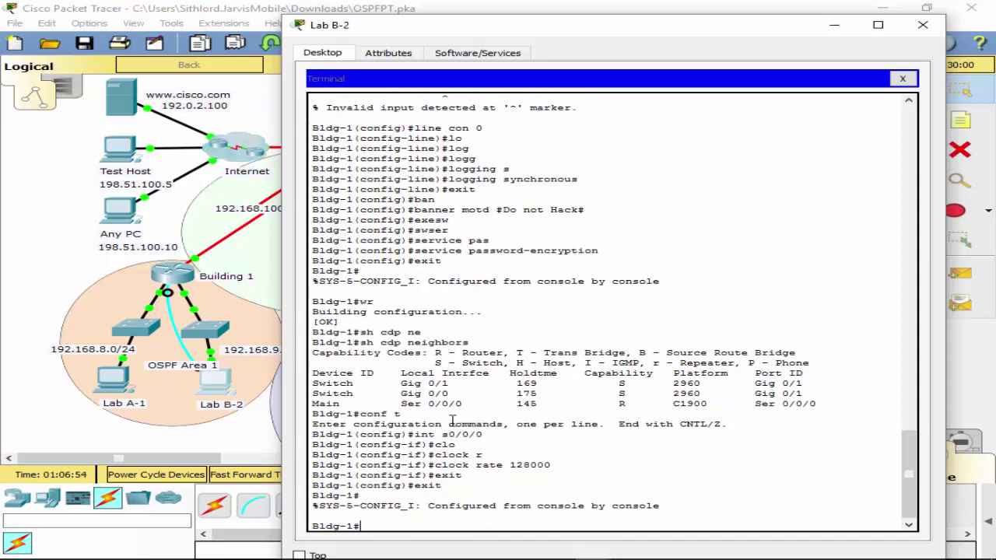
{"action": "key", "text": "Return"}
{"action": "type", "text": "wr"}
{"action": "key", "text": "Return"}
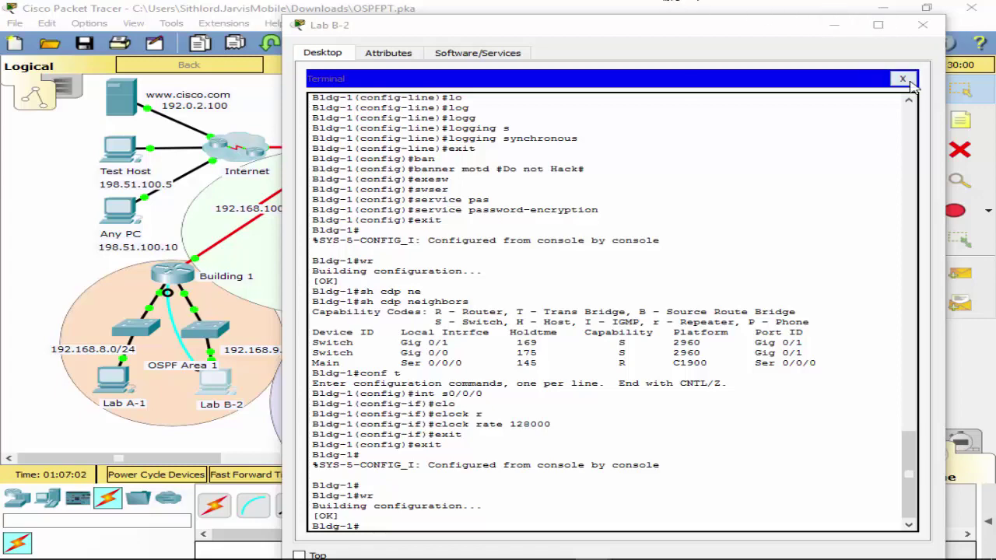
Close Lab B-2 and plug its console cable into Building 2's Console port.
{"action": "left_click", "coordinate": [903, 78]}
{"action": "left_click", "coordinate": [922, 25]}
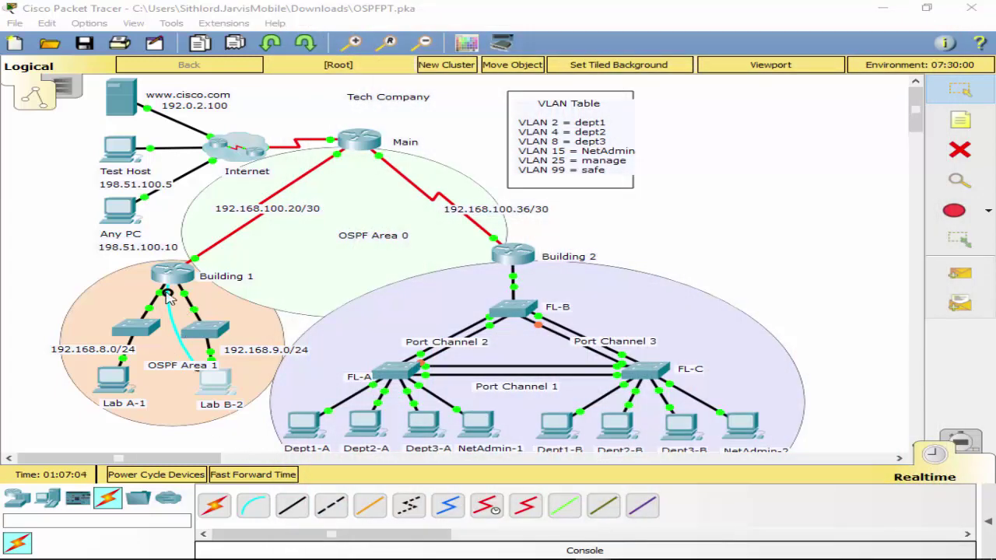
{"action": "left_click", "coordinate": [514, 253]}
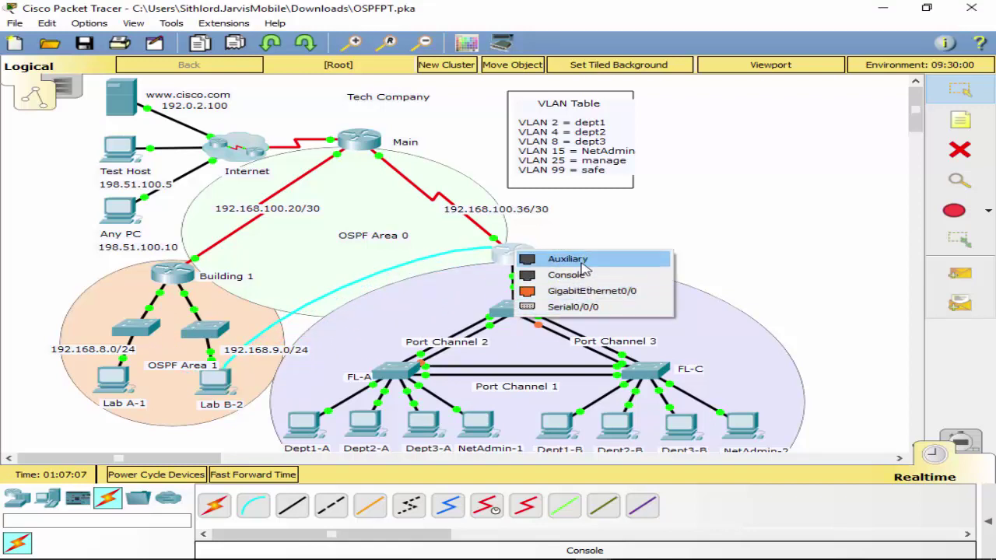
{"action": "left_click", "coordinate": [573, 276]}
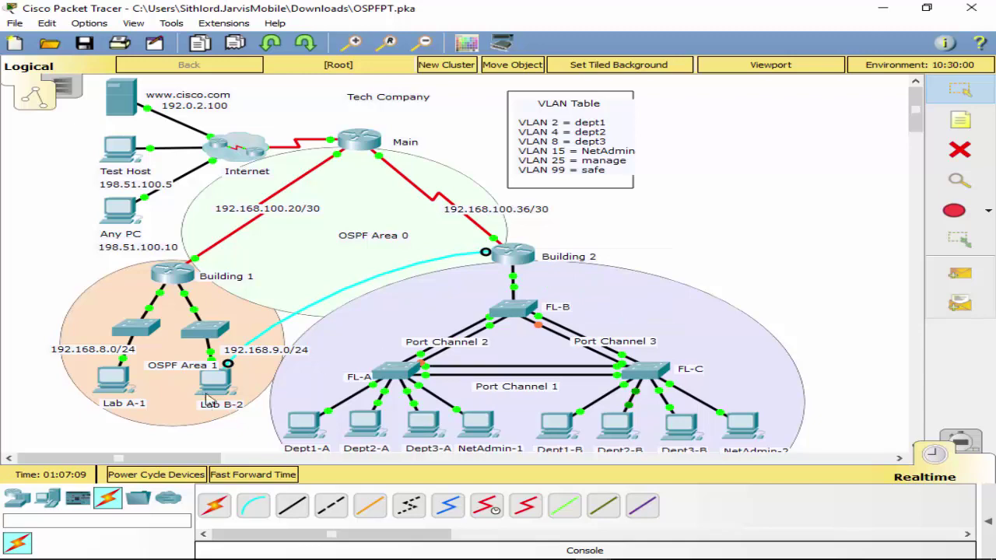
Open Lab B-2's Terminal with default settings and bring up the Bldg-2 prompt.
{"action": "left_click", "coordinate": [211, 393]}
{"action": "left_click", "coordinate": [509, 218]}
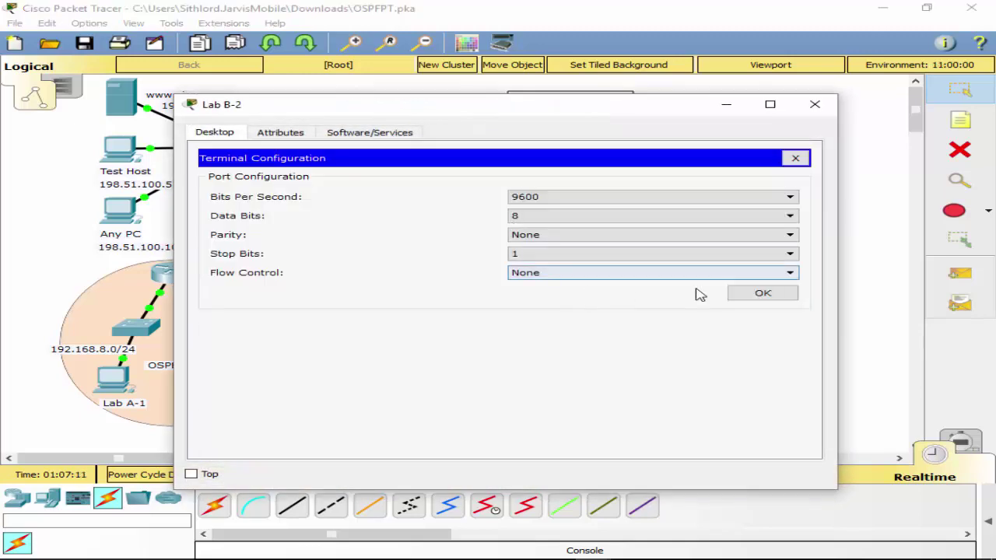
{"action": "left_click", "coordinate": [762, 293]}
{"action": "key", "text": "Return"}
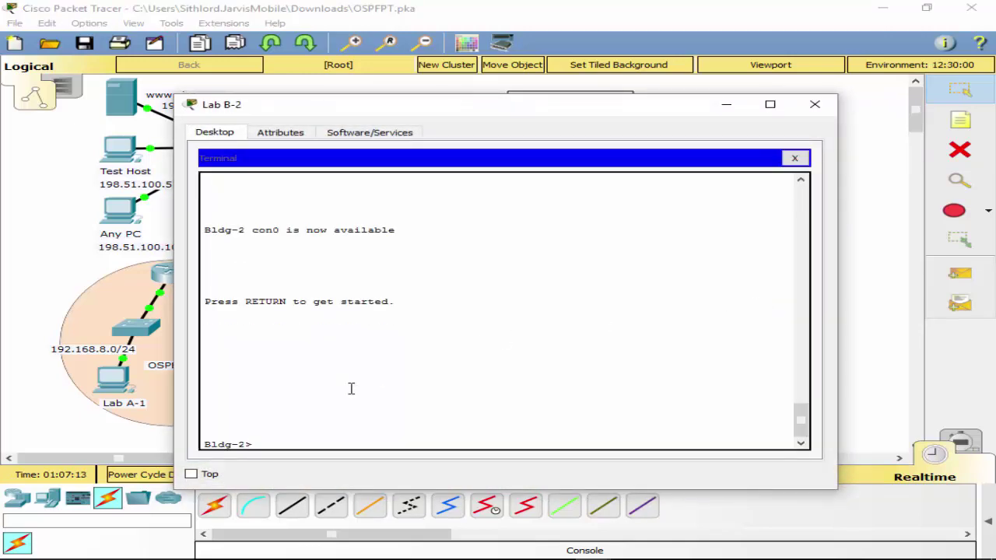
Enter privileged mode on Bldg-2 and list its running configuration with sh run.
{"action": "type", "text": "en"}
{"action": "key", "text": "Return"}
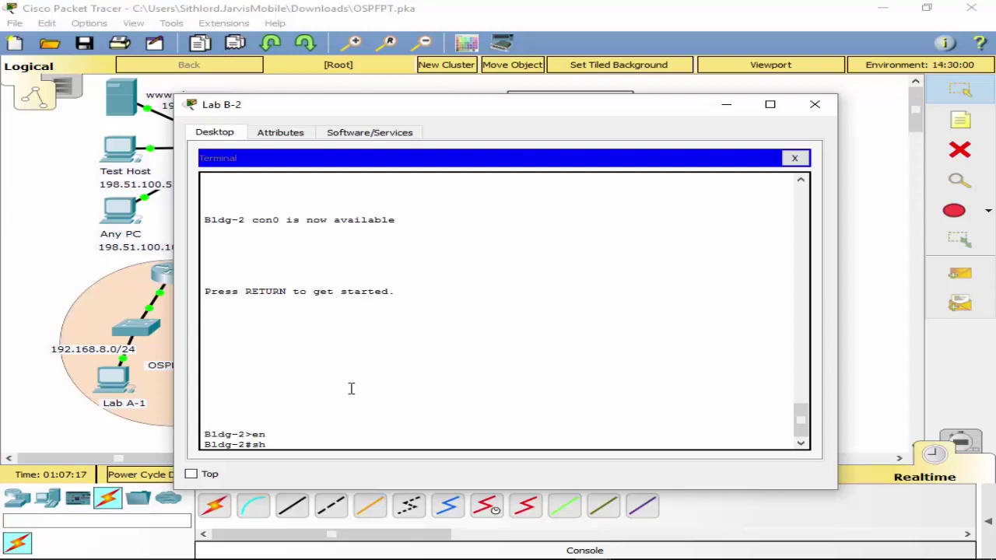
{"action": "type", "text": "sh run"}
{"action": "key", "text": "Return"}
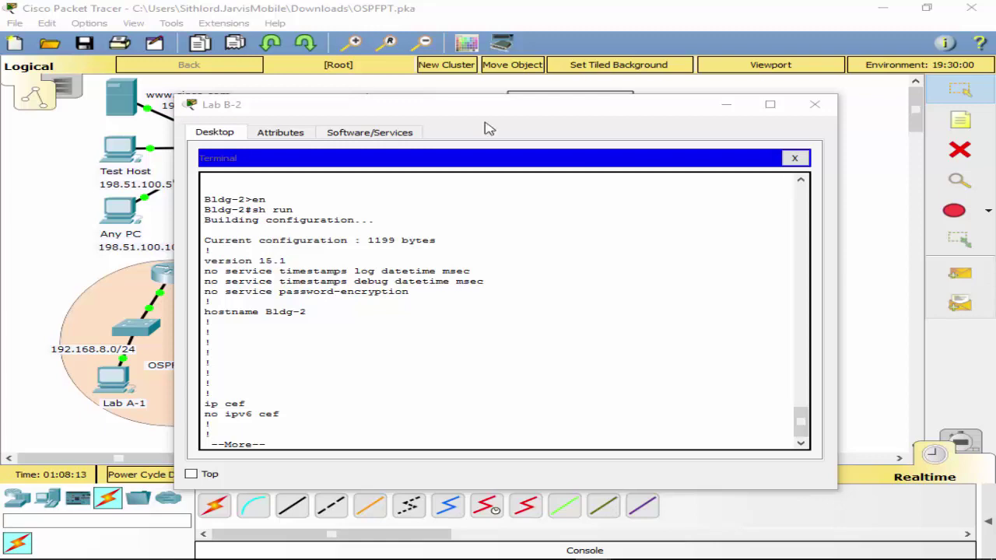
Close the Terminal panel and the Lab B-2 window.
{"action": "left_click", "coordinate": [799, 158]}
{"action": "left_click", "coordinate": [800, 158]}
{"action": "left_click", "coordinate": [814, 103]}
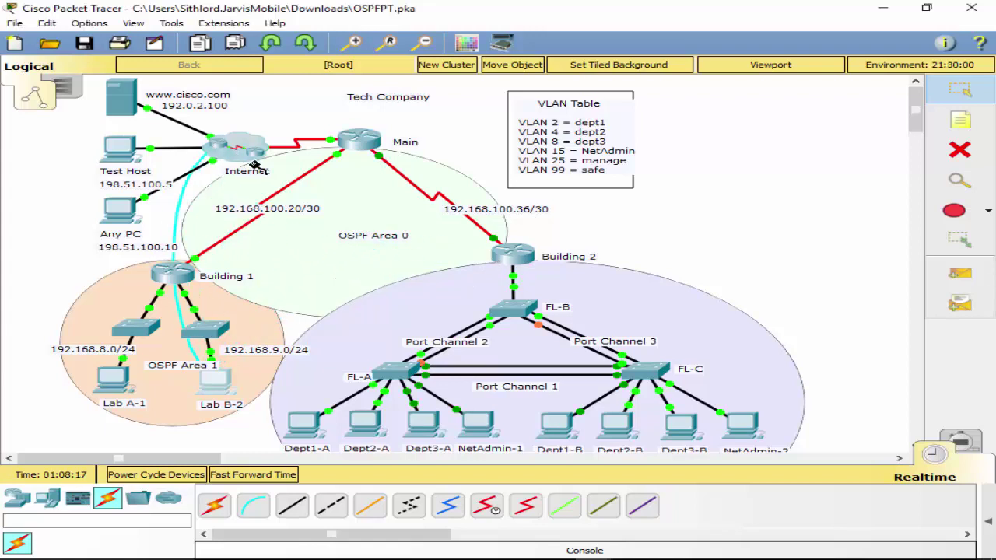
Connect Lab B-2's console cable to Main's Console port and open its Terminal with default settings.
{"action": "left_click", "coordinate": [357, 138]}
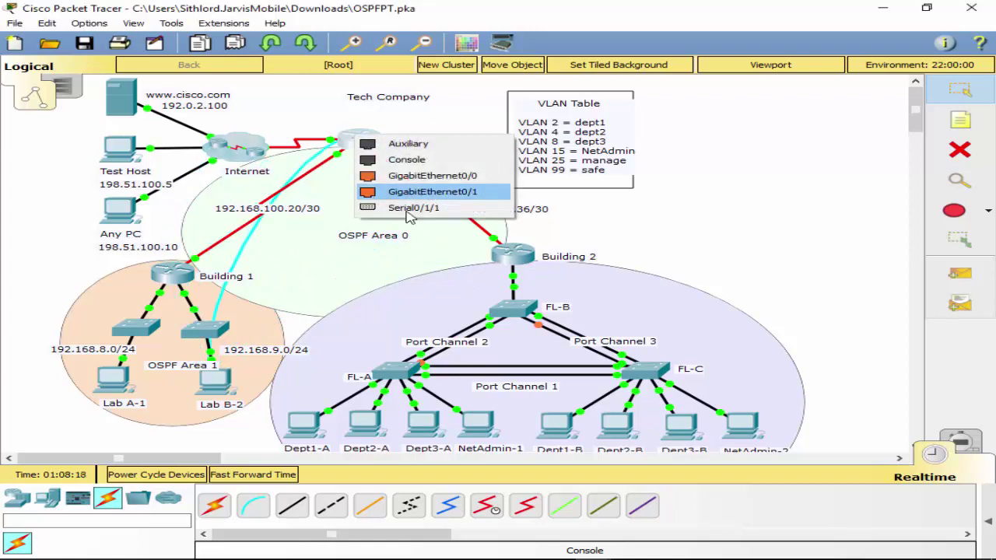
{"action": "left_click", "coordinate": [422, 165]}
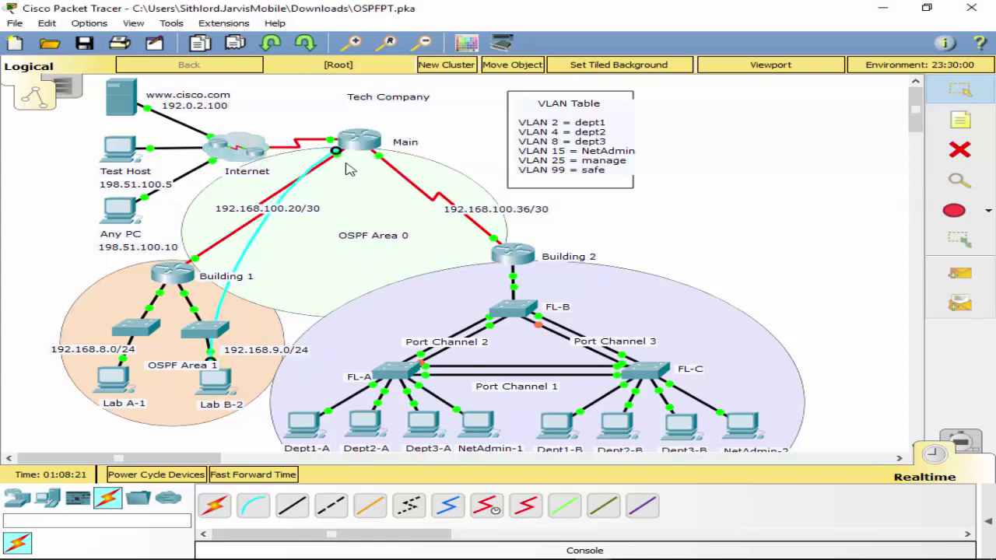
{"action": "left_click", "coordinate": [211, 380]}
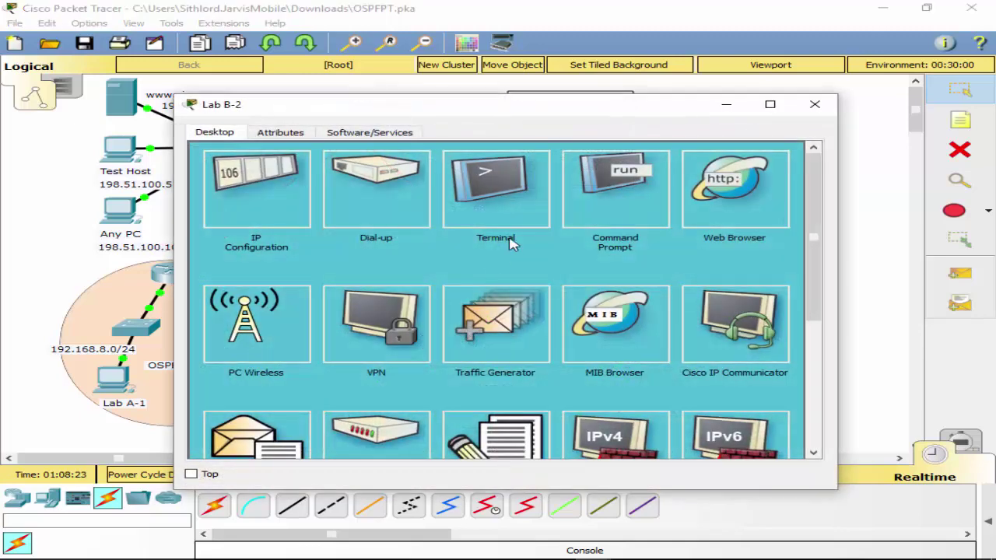
{"action": "left_click", "coordinate": [513, 209]}
{"action": "left_click_drag", "start_coordinate": [519, 109], "coordinate": [538, 218]}
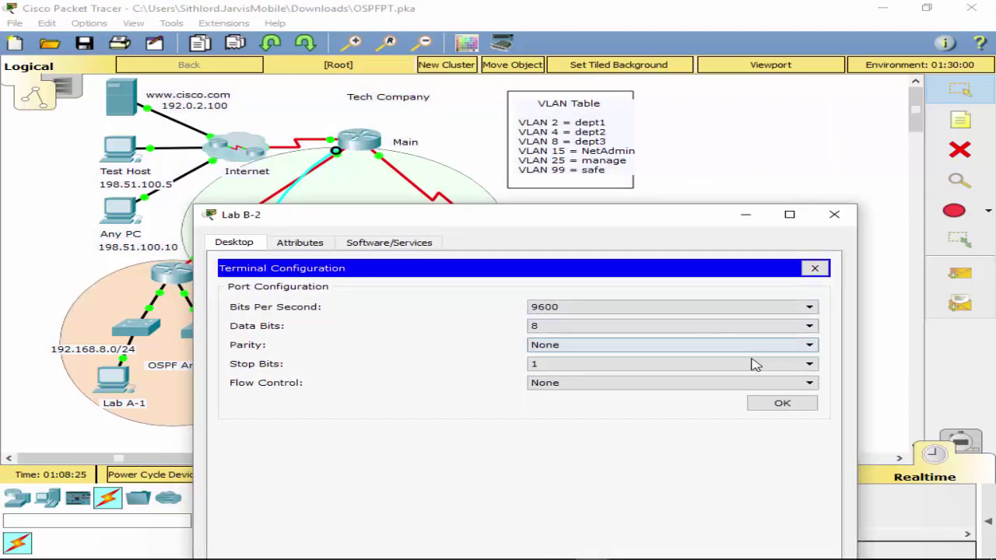
{"action": "left_click", "coordinate": [772, 398]}
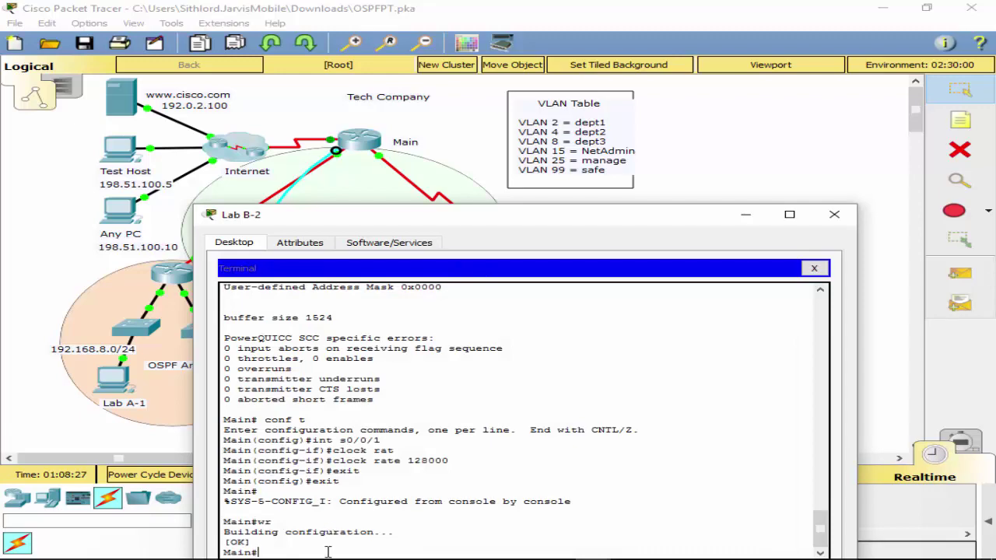
{"action": "left_click_drag", "start_coordinate": [443, 210], "coordinate": [464, 111]}
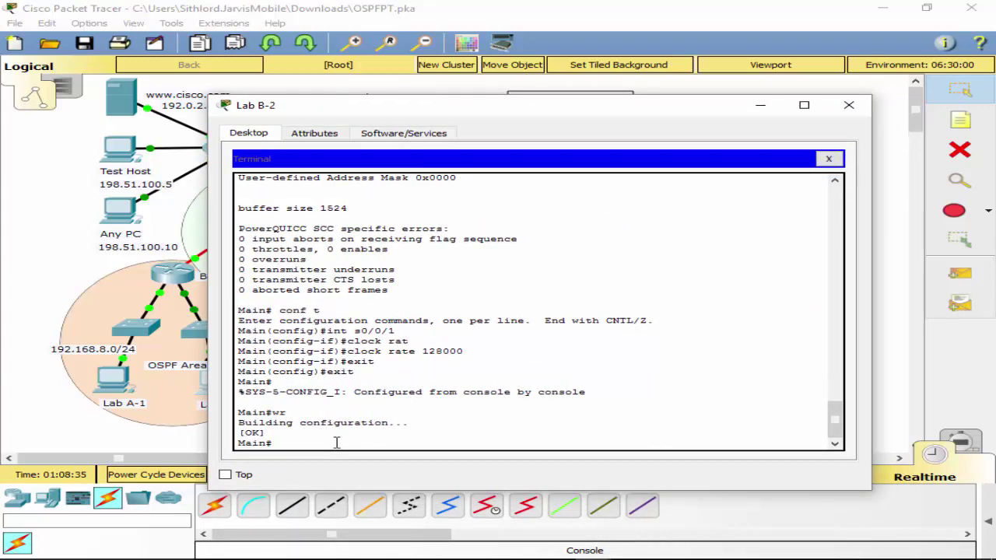
Enter configuration mode and review Main's running config with do sh ru.
{"action": "type", "text": "conf t"}
{"action": "key", "text": "Return"}
{"action": "type", "text": "do sh ru"}
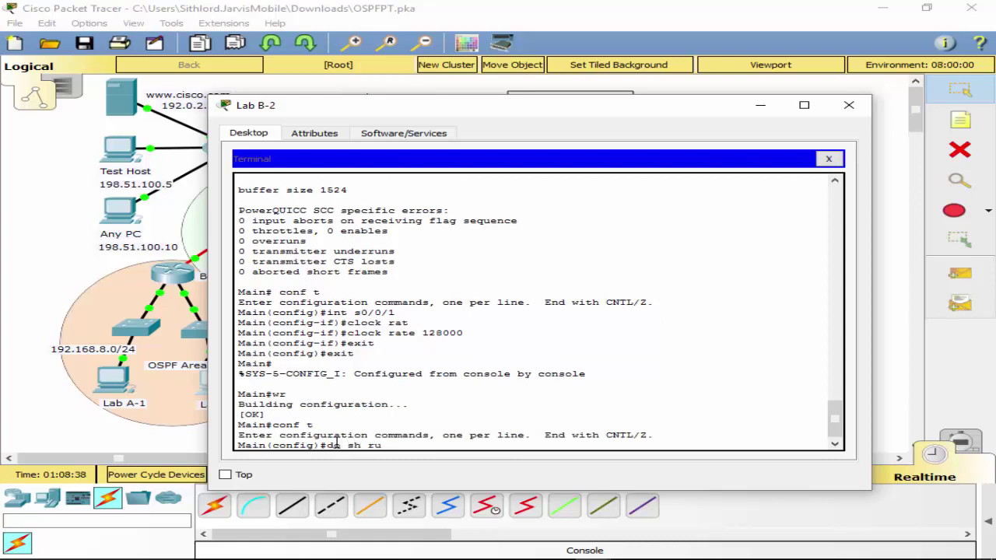
{"action": "key", "text": "Return"}
{"action": "key", "text": "space"}
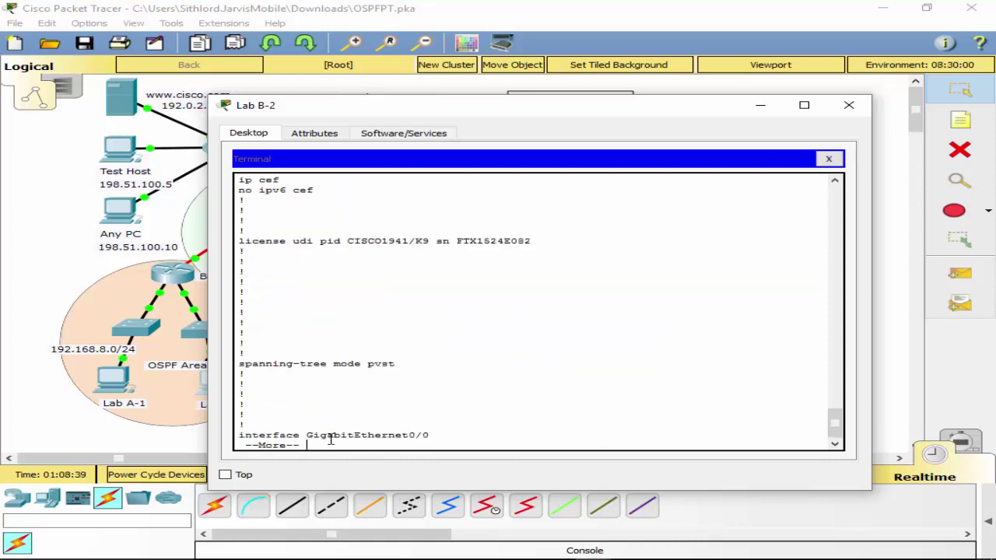
{"action": "key", "text": "space"}
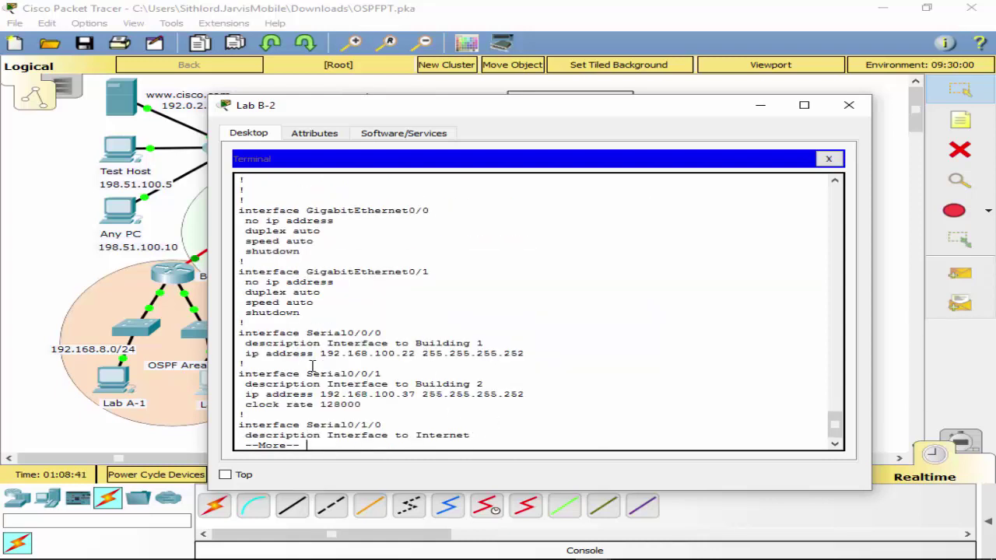
{"action": "key", "text": "space"}
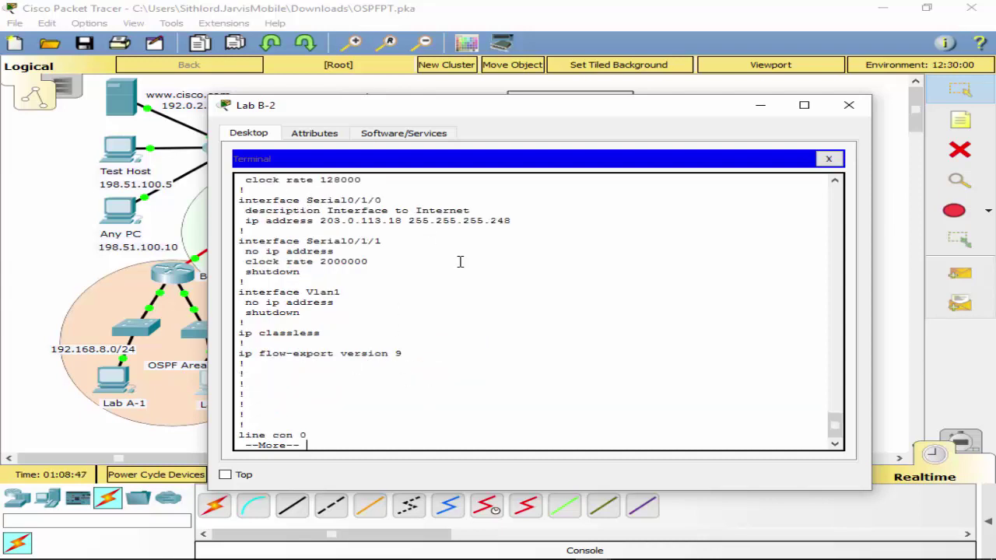
{"action": "key", "text": "q"}
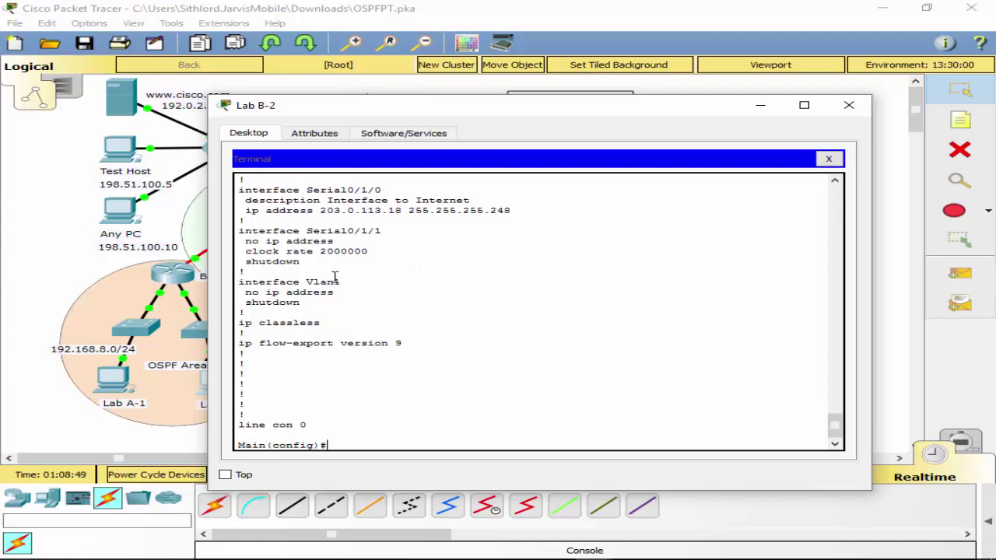
Add a default route 0.0.0.0 0.0.0.0 out serial 0/1/0.
{"action": "type", "text": "ip route 0.0.0.0 0.0.0.0 "}
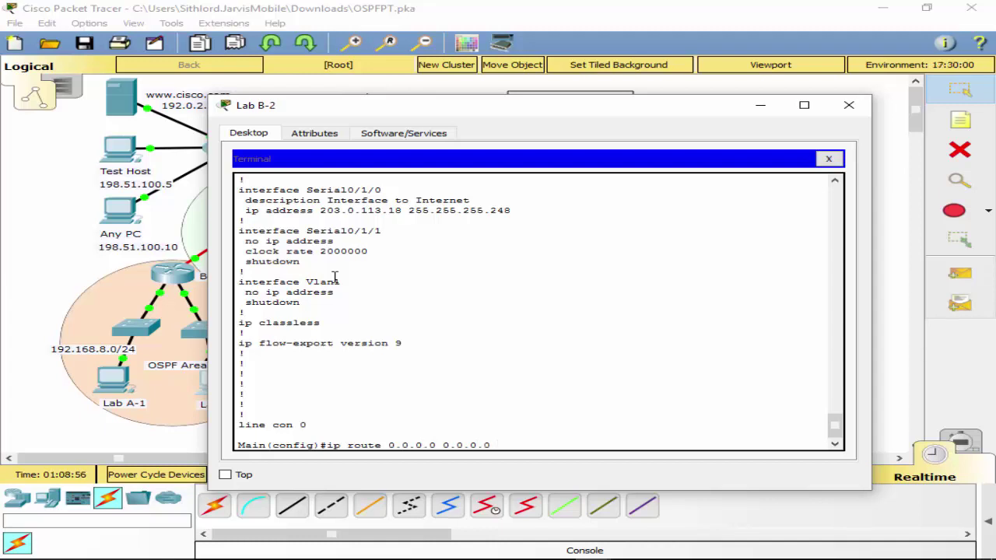
{"action": "type", "text": "s"}
{"action": "key", "text": "Tab"}
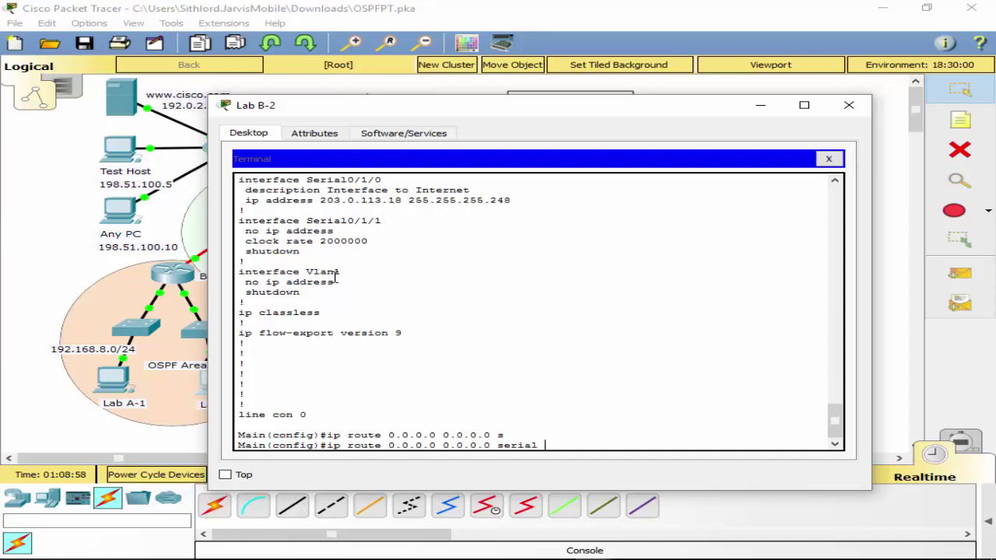
{"action": "type", "text": "0/1/0"}
{"action": "key", "text": "Return"}
Exit configuration mode and save Main's configuration with wr.
{"action": "type", "text": "e"}
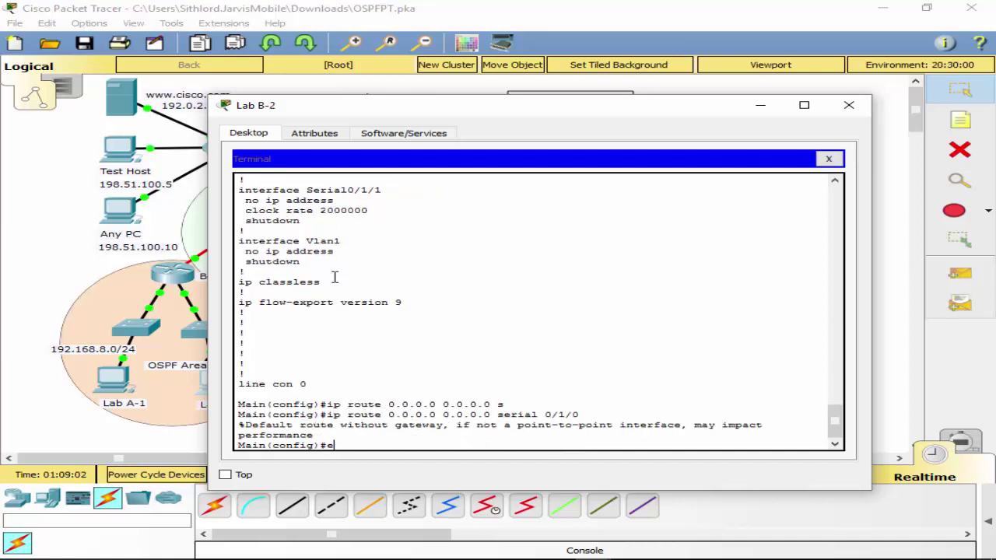
{"action": "type", "text": "xit"}
{"action": "key", "text": "Return"}
{"action": "key", "text": "Return"}
{"action": "type", "text": "wr"}
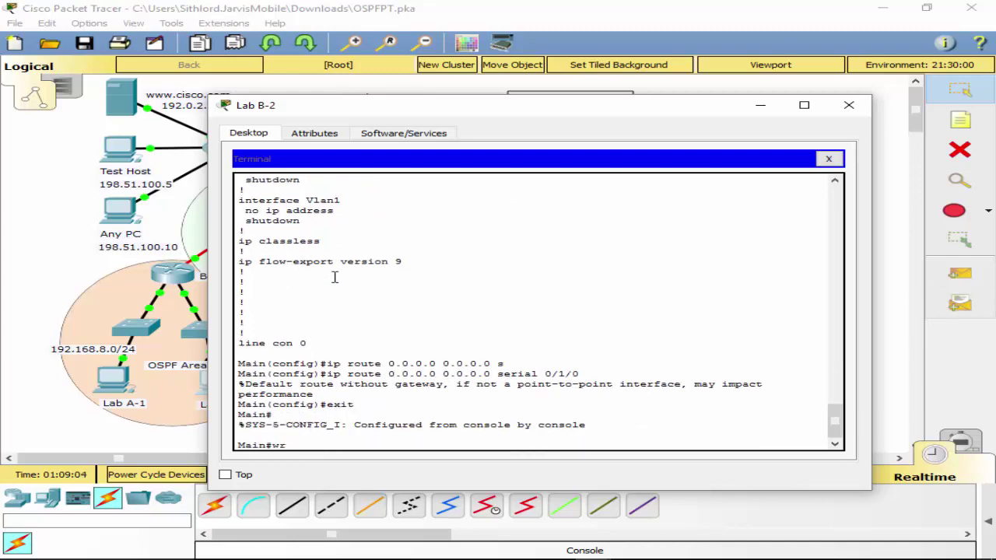
{"action": "key", "text": "Return"}
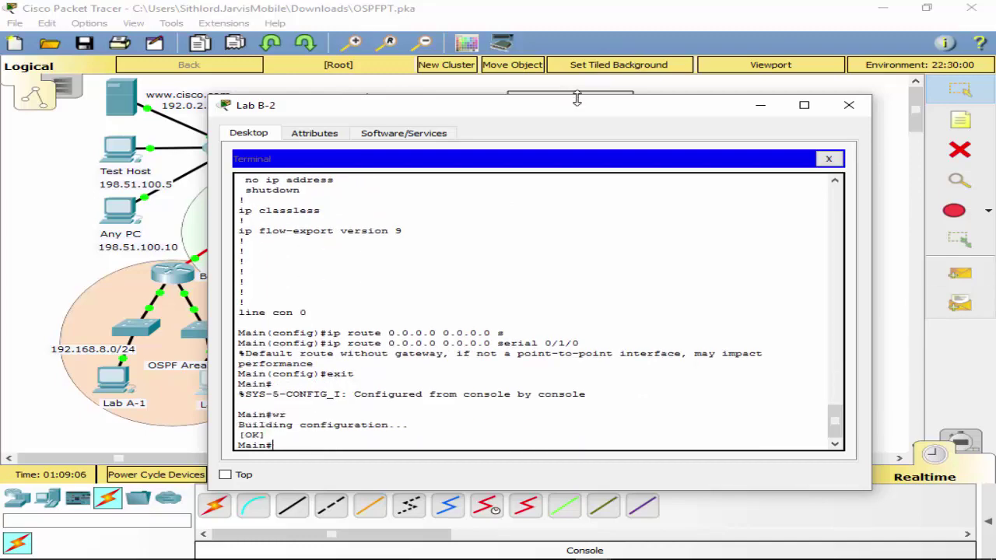
{"action": "left_click_drag", "start_coordinate": [580, 108], "coordinate": [580, 74]}
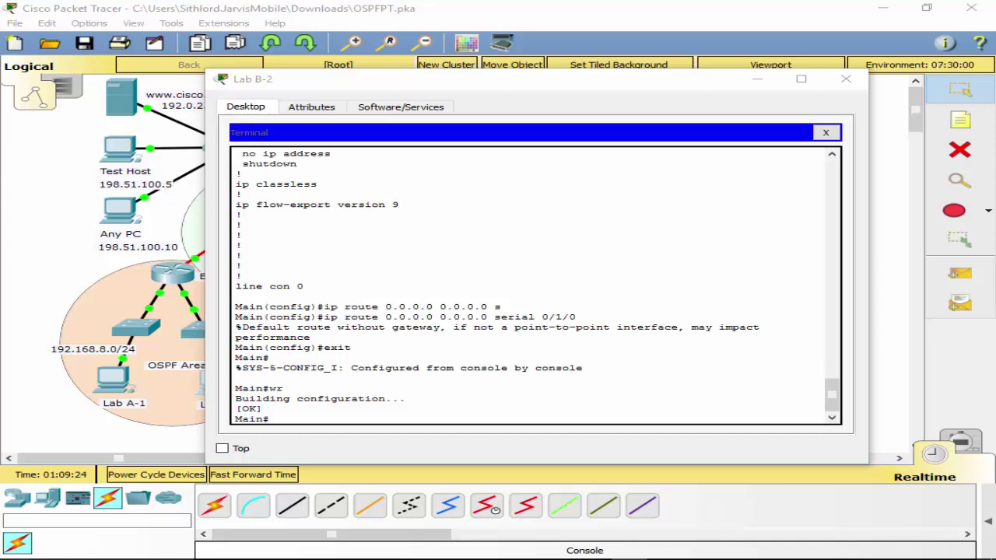
On Main, enter global configuration and start OSPF process 1 with router ospf 1.
{"action": "left_click", "coordinate": [306, 417]}
{"action": "type", "text": "conf t"}
{"action": "key", "text": "Return"}
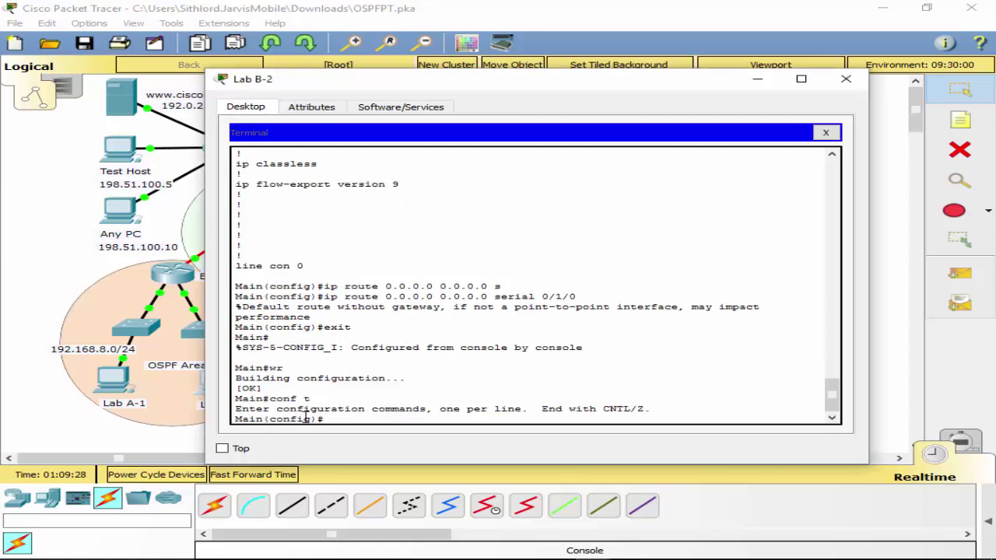
{"action": "type", "text": "router 0p"}
{"action": "key", "text": "Tab"}
{"action": "key", "text": "BackSpace"}
{"action": "key", "text": "BackSpace"}
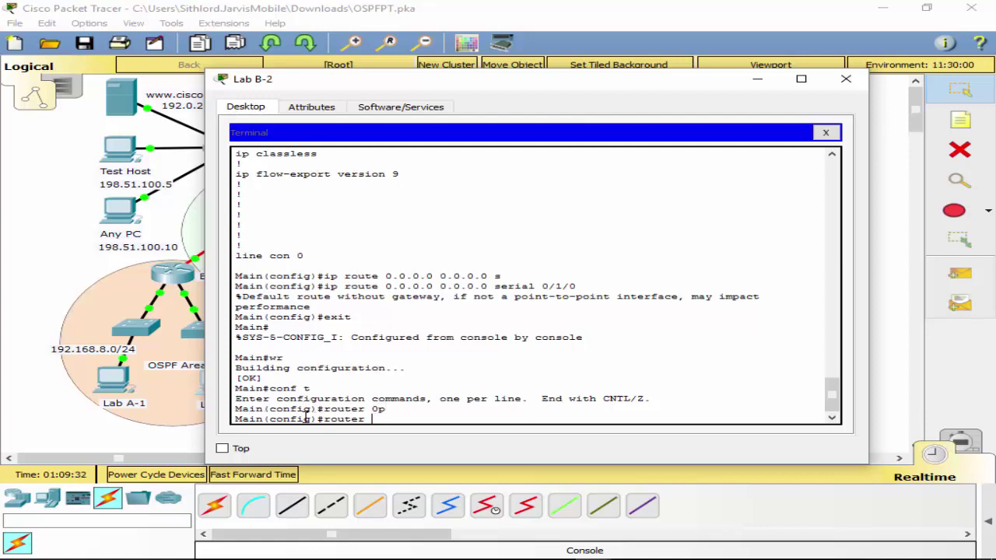
{"action": "type", "text": "op"}
{"action": "key", "text": "Tab"}
{"action": "type", "text": "s"}
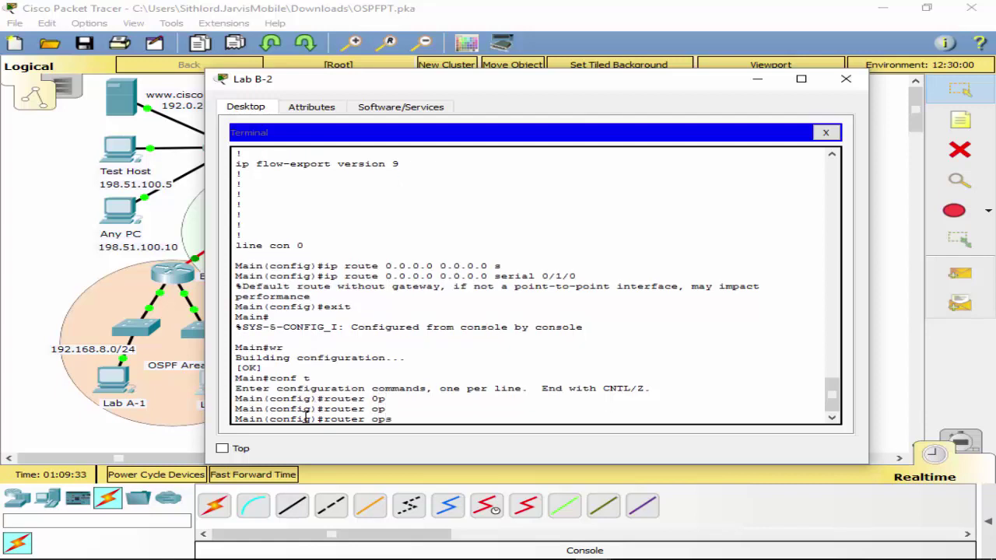
{"action": "key", "text": "BackSpace"}
{"action": "key", "text": "BackSpace"}
{"action": "type", "text": "s"}
{"action": "key", "text": "Tab"}
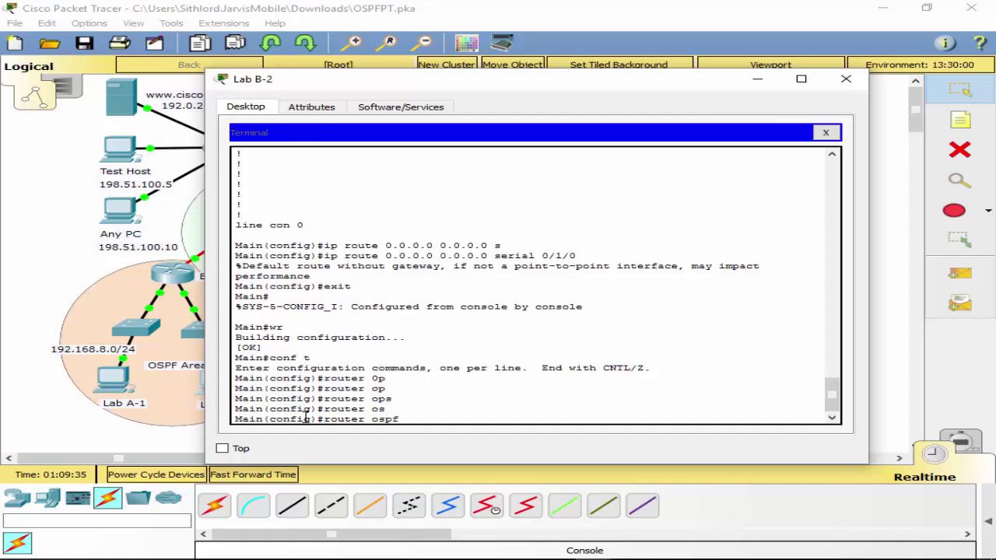
{"action": "type", "text": "1"}
{"action": "key", "text": "Return"}
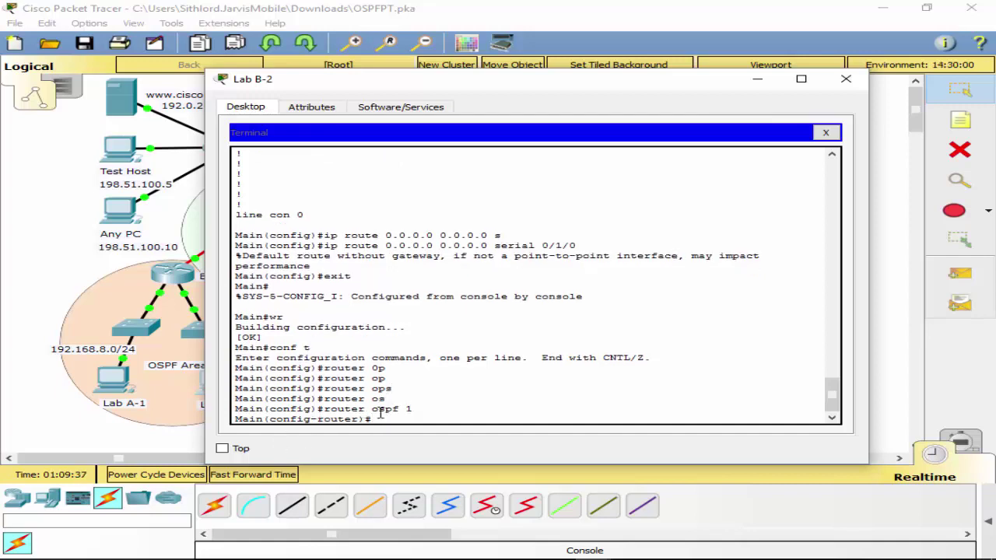
{"action": "triple_click", "coordinate": [408, 407]}
{"action": "left_click", "coordinate": [408, 407]}
{"action": "double_click", "coordinate": [407, 408]}
{"action": "left_click", "coordinate": [392, 424]}
{"action": "left_click_drag", "start_coordinate": [510, 85], "coordinate": [546, 123]}
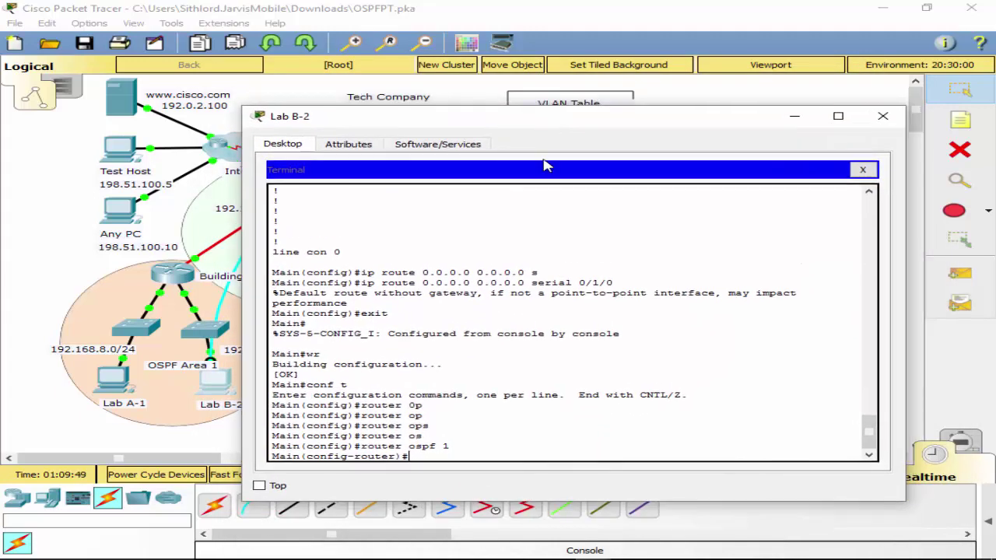
List Main's directly connected networks with do show ip route connected.
{"action": "type", "text": "do ip route con"}
{"action": "key", "text": "Tab"}
{"action": "type", "text": "n"}
{"action": "key", "text": "Return"}
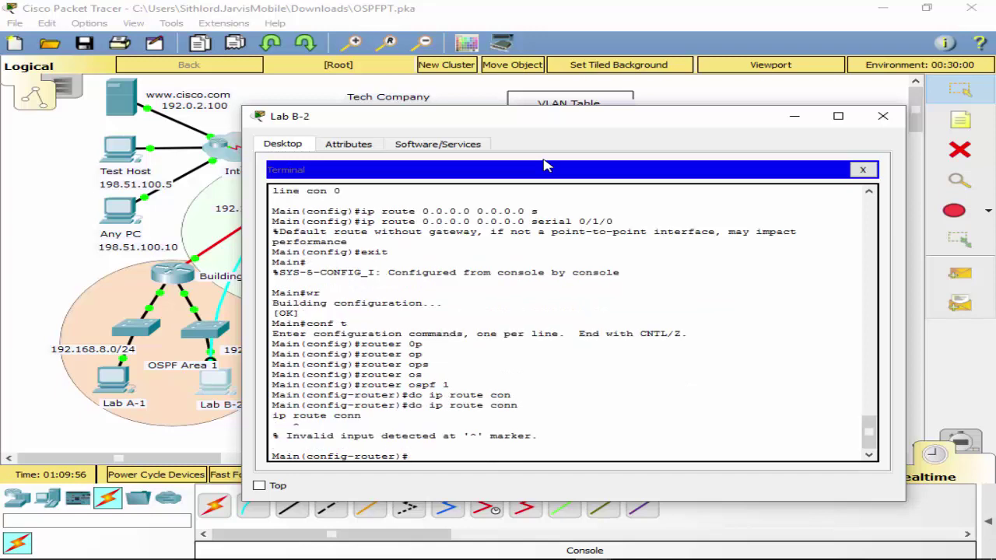
{"action": "key", "text": "Up"}
{"action": "key", "text": "Left"}
{"action": "key", "text": "Left"}
{"action": "key", "text": "Left"}
{"action": "key", "text": "Left"}
{"action": "key", "text": "Left"}
{"action": "key", "text": "Left"}
{"action": "key", "text": "Left"}
{"action": "key", "text": "Left"}
{"action": "key", "text": "Left"}
{"action": "type", "text": "sh"}
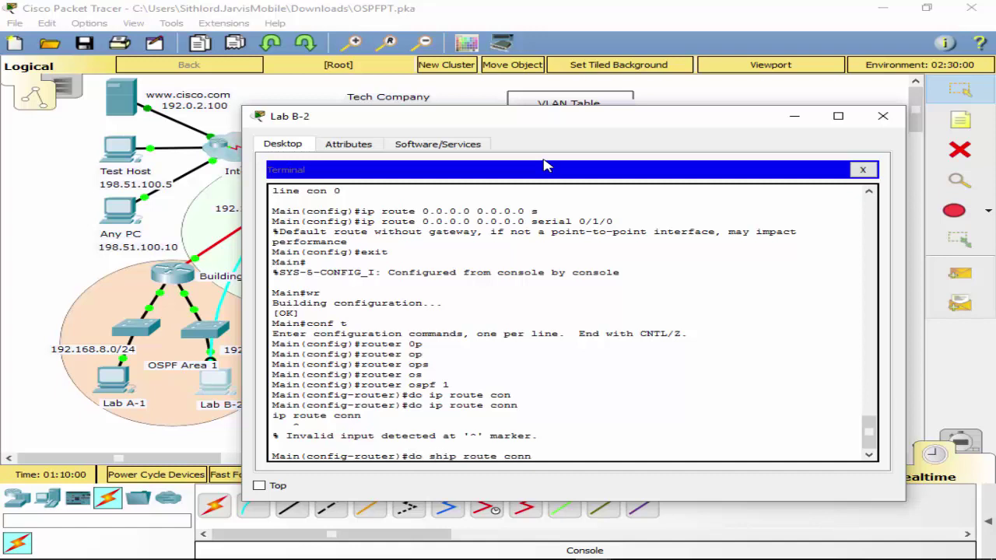
{"action": "key", "text": "Return"}
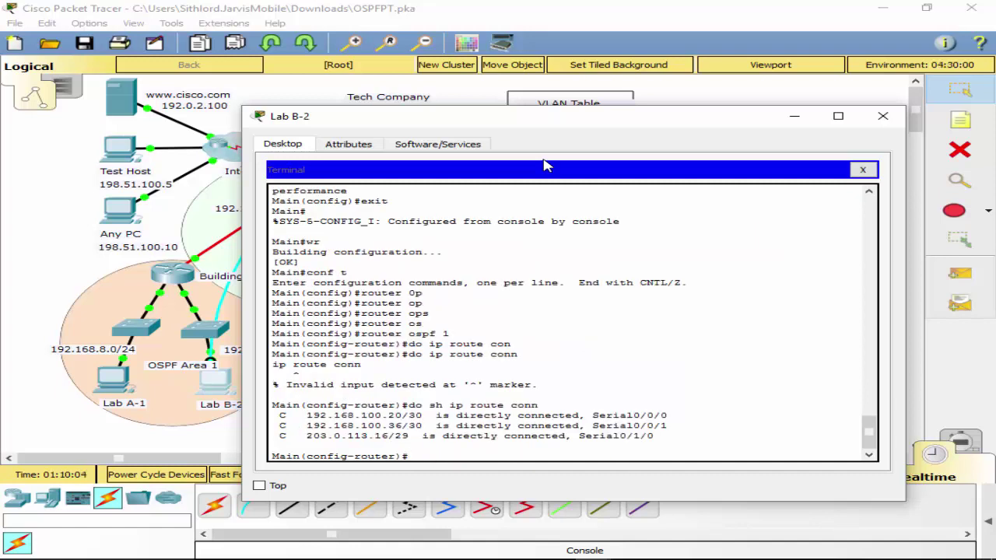
Add network statements 192.168.100.20 and 192.168.100.36, wildcard 0.0.0.3, in area 0.
{"action": "type", "text": "net"}
{"action": "key", "text": "Tab"}
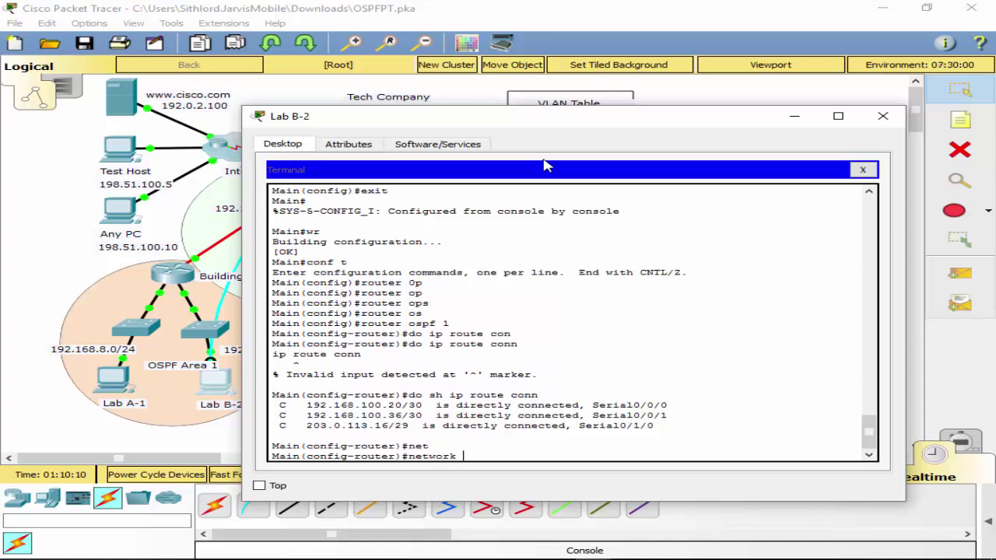
{"action": "type", "text": "192.168.100.20 0.0.0."}
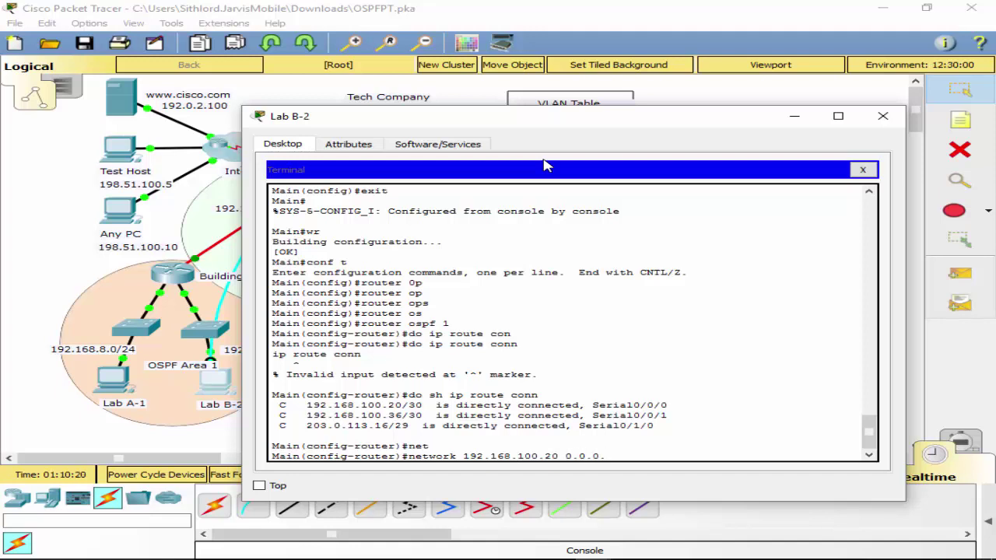
{"action": "type", "text": "3 area 0"}
{"action": "key", "text": "Return"}
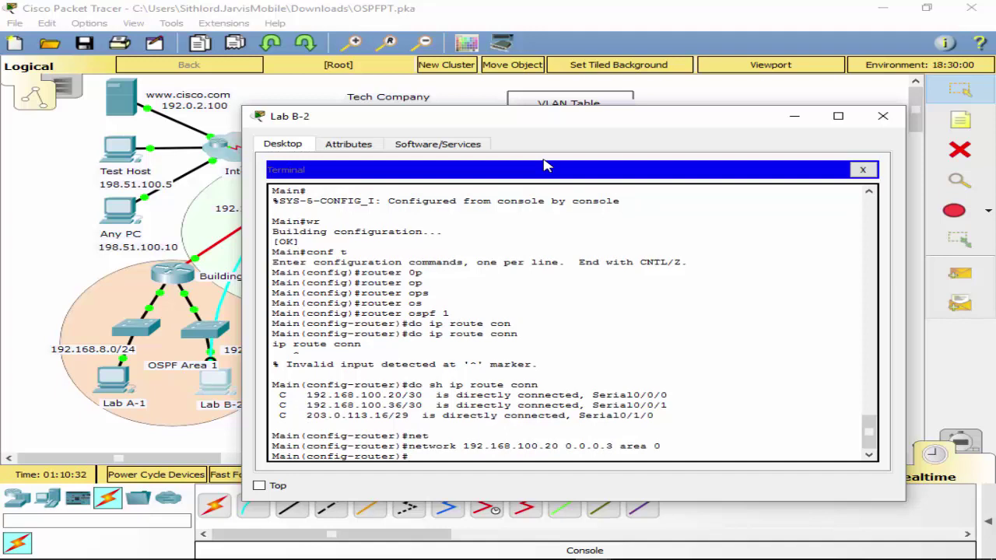
{"action": "key", "text": "Up"}
{"action": "key", "text": "Left"}
{"action": "key", "text": "Left"}
{"action": "key", "text": "Left"}
{"action": "key", "text": "Left"}
{"action": "key", "text": "Left"}
{"action": "key", "text": "Left"}
{"action": "key", "text": "Left"}
{"action": "key", "text": "Left"}
{"action": "key", "text": "Left"}
{"action": "key", "text": "Left"}
{"action": "key", "text": "Left"}
{"action": "key", "text": "Left"}
{"action": "key", "text": "Left"}
{"action": "key", "text": "Left"}
{"action": "key", "text": "Left"}
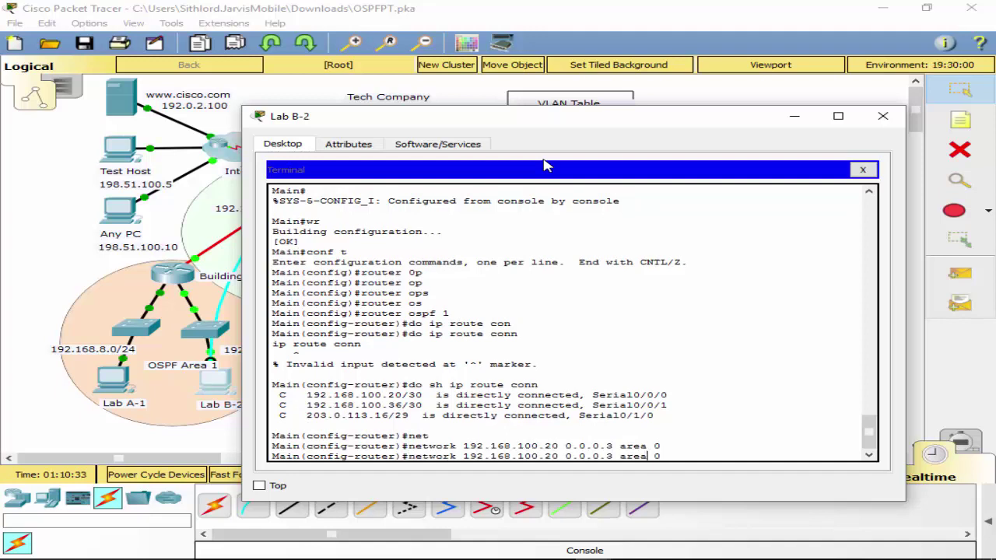
{"action": "key", "text": "BackSpace"}
{"action": "key", "text": "BackSpace"}
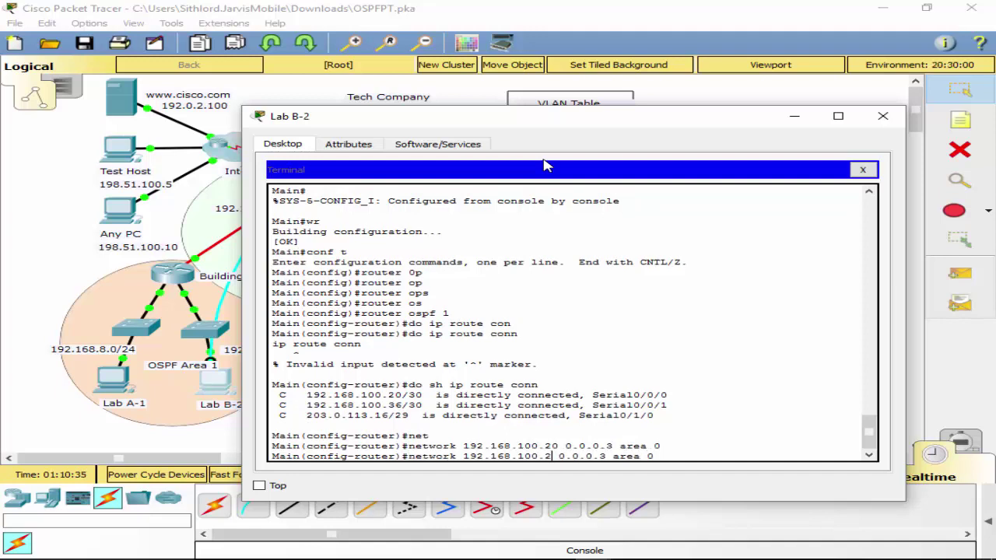
{"action": "type", "text": "36"}
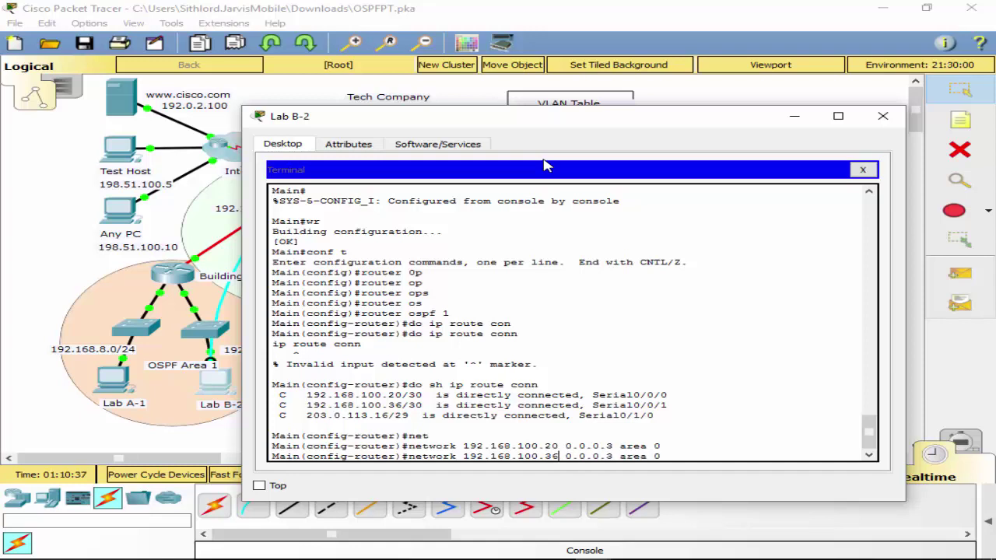
{"action": "key", "text": "Return"}
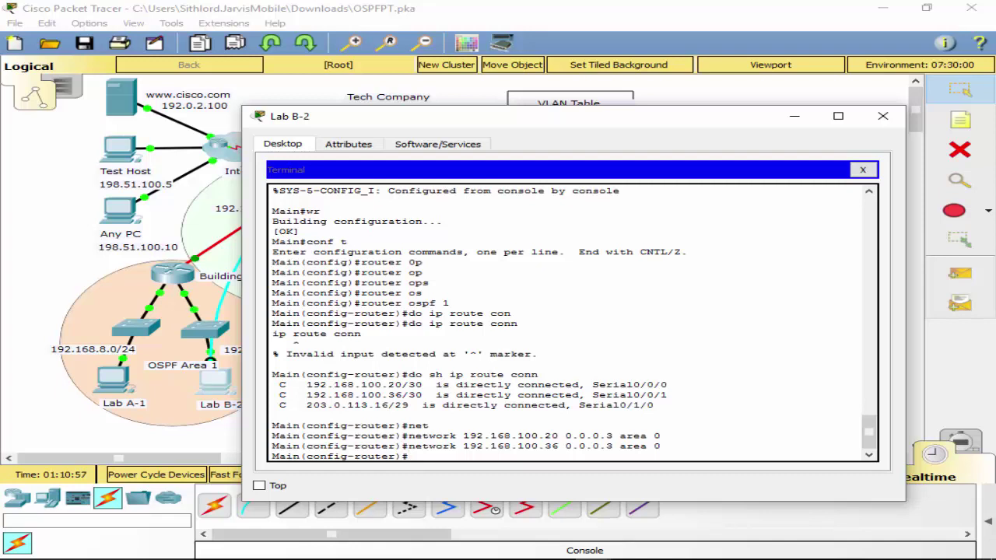
{"action": "key", "text": "alt+Tab"}
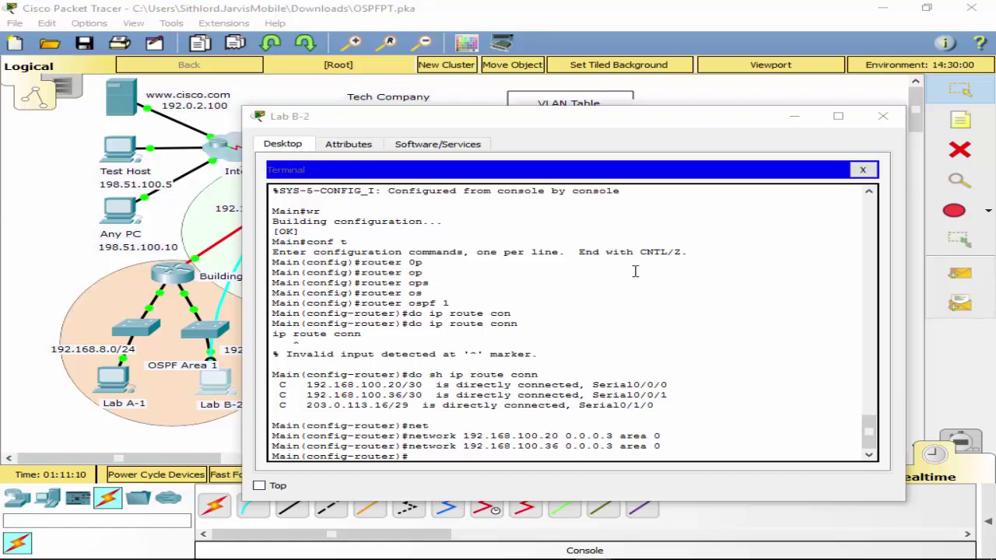
{"action": "left_click_drag", "start_coordinate": [479, 125], "coordinate": [394, 122]}
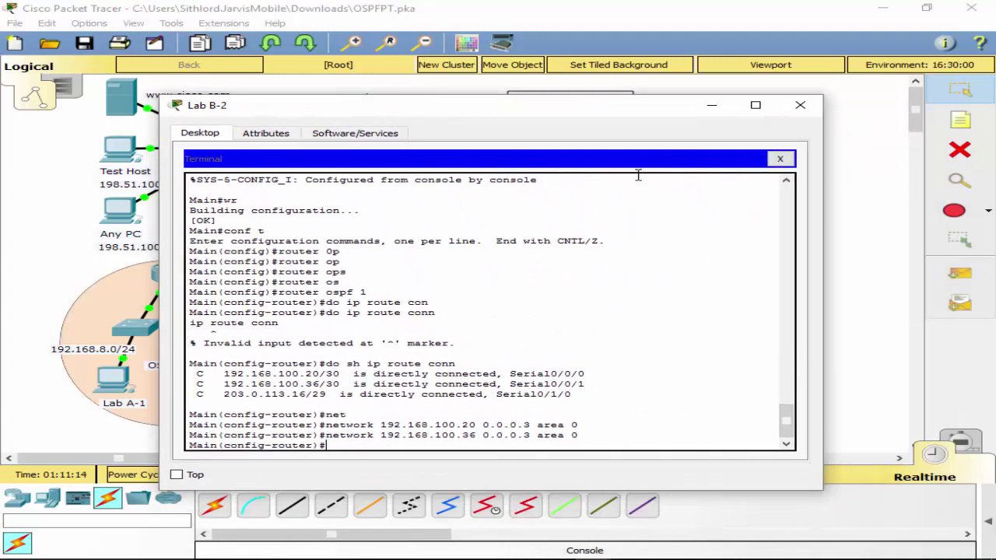
Move Lab B-2's console cable to Building 1's console port and open a terminal session.
{"action": "left_click", "coordinate": [780, 159]}
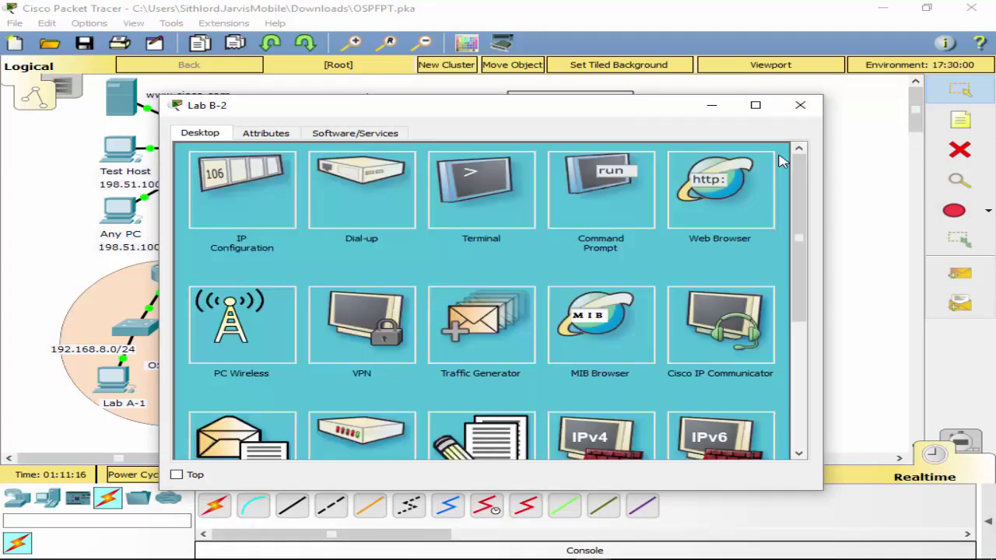
{"action": "left_click", "coordinate": [799, 104]}
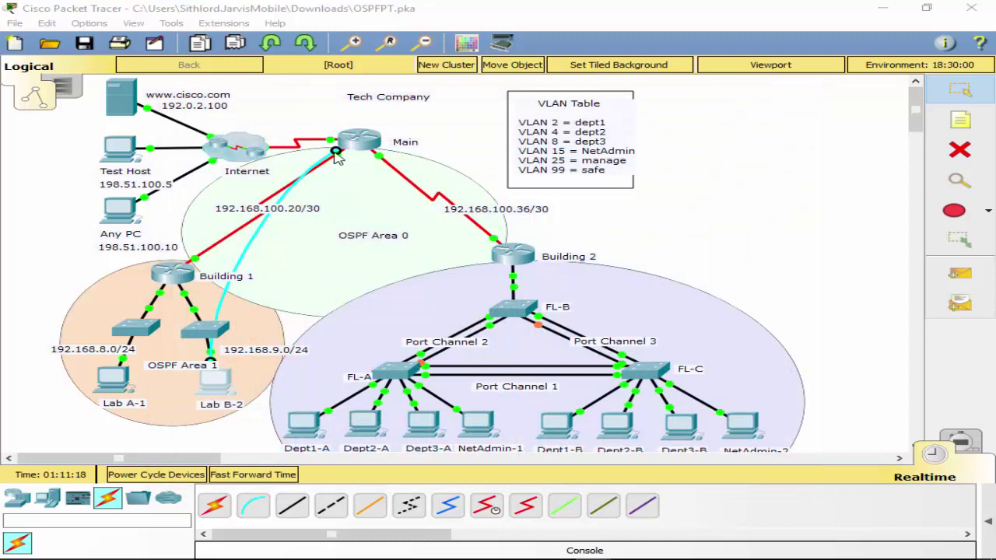
{"action": "left_click", "coordinate": [169, 277]}
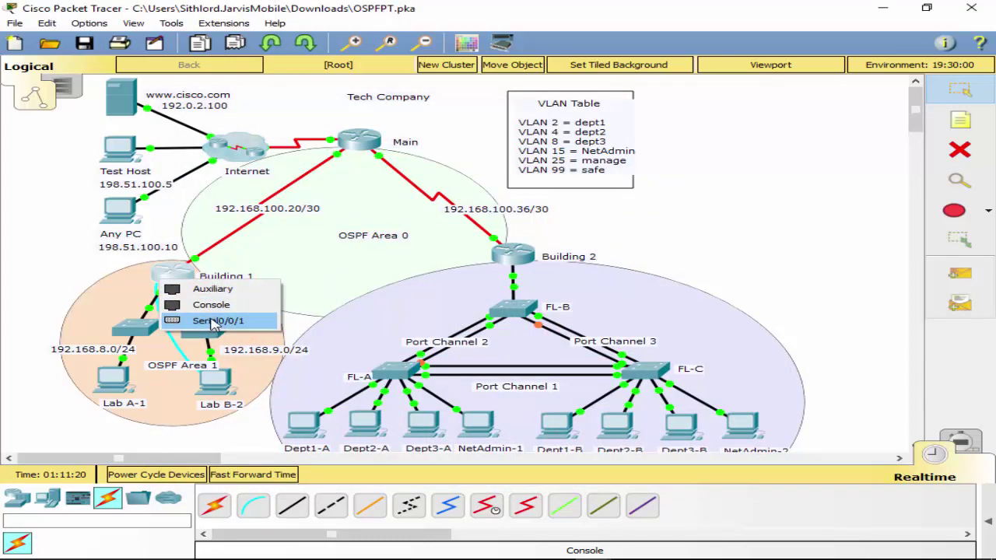
{"action": "left_click", "coordinate": [211, 304]}
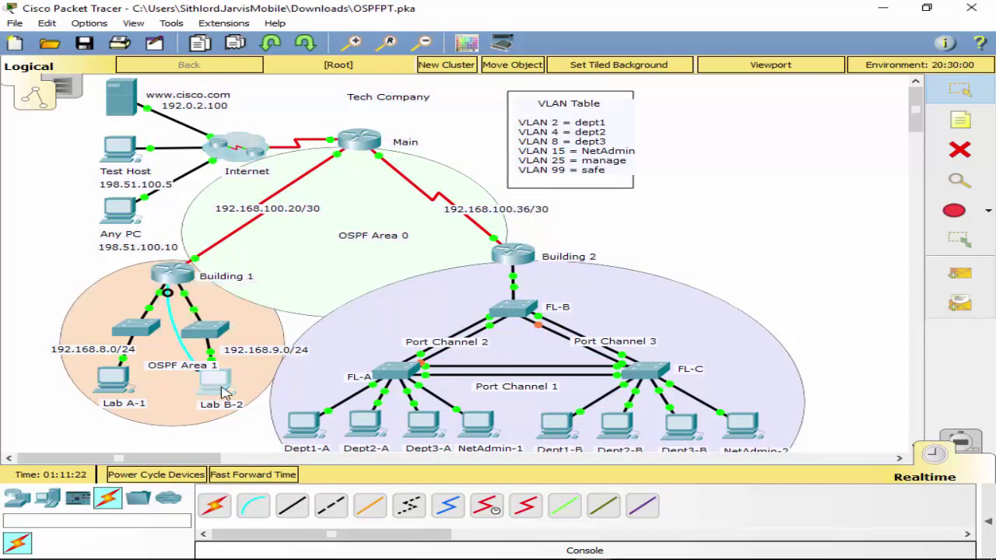
{"action": "left_click", "coordinate": [221, 393]}
{"action": "left_click", "coordinate": [490, 183]}
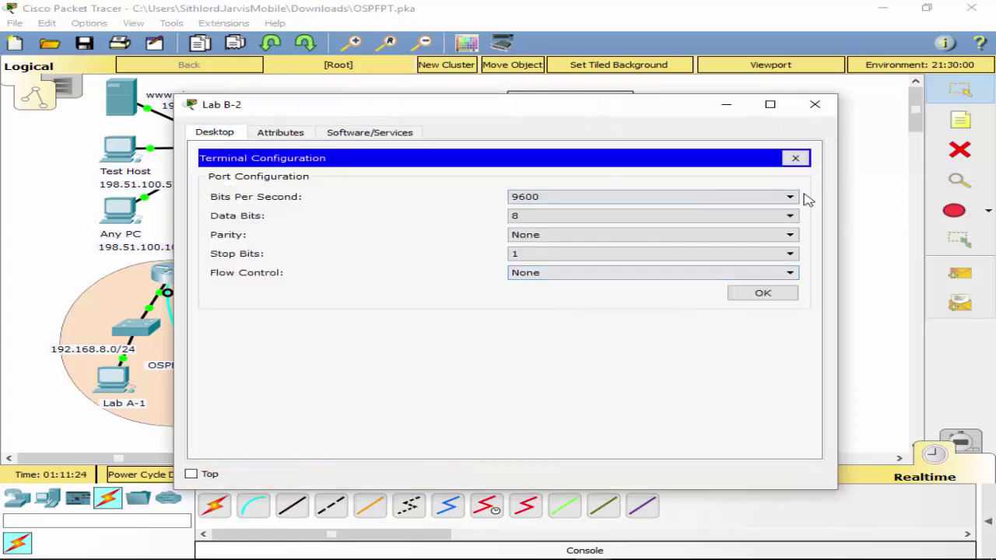
{"action": "left_click", "coordinate": [795, 158]}
{"action": "left_click", "coordinate": [495, 193]}
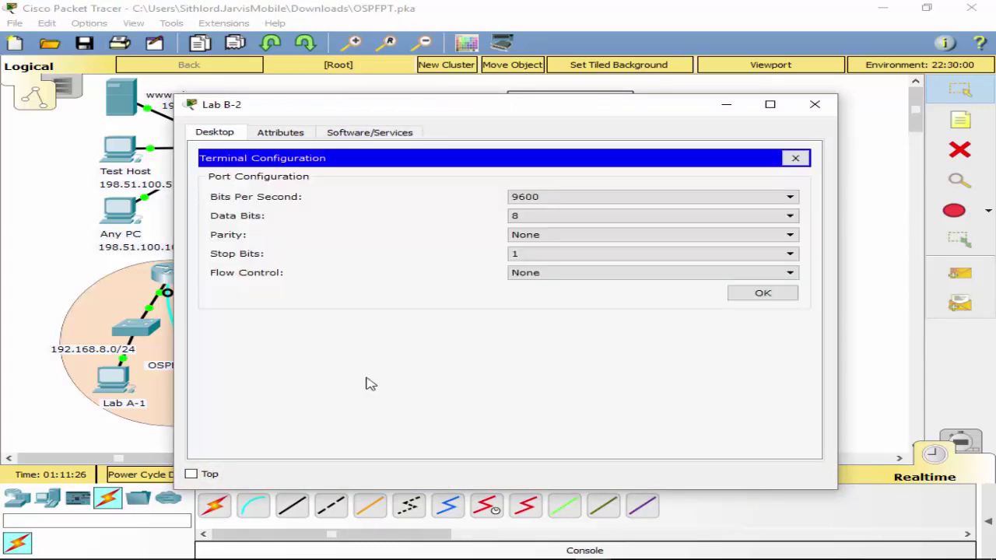
{"action": "left_click", "coordinate": [795, 158]}
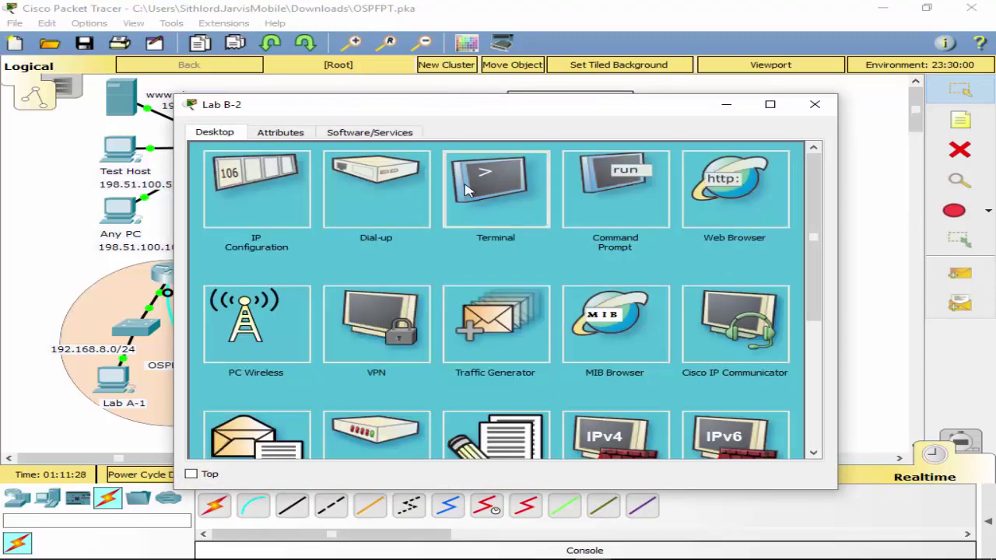
{"action": "left_click", "coordinate": [466, 190]}
{"action": "left_click", "coordinate": [759, 292]}
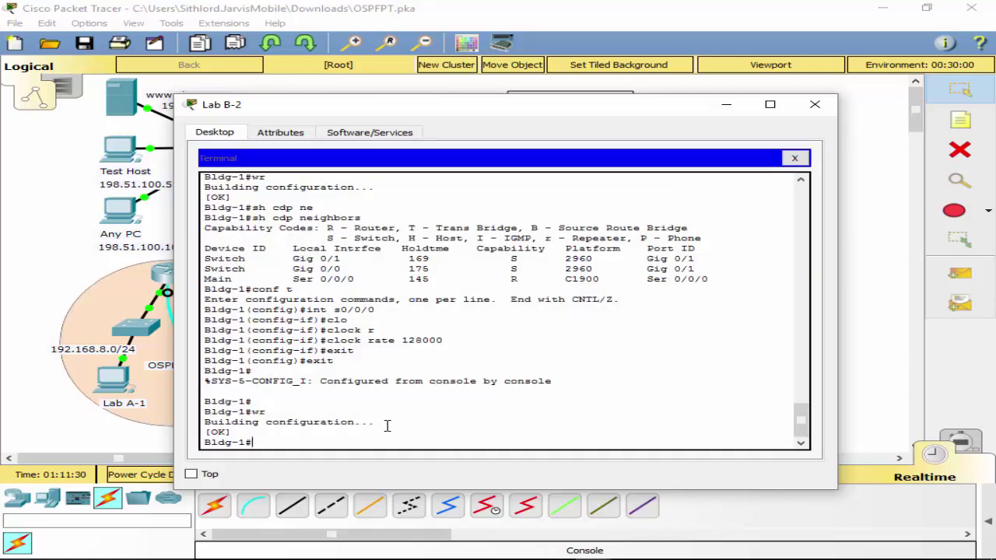
Start OSPF process 1 on Building 1 and list its connected routes.
{"action": "type", "text": "conf t"}
{"action": "key", "text": "Return"}
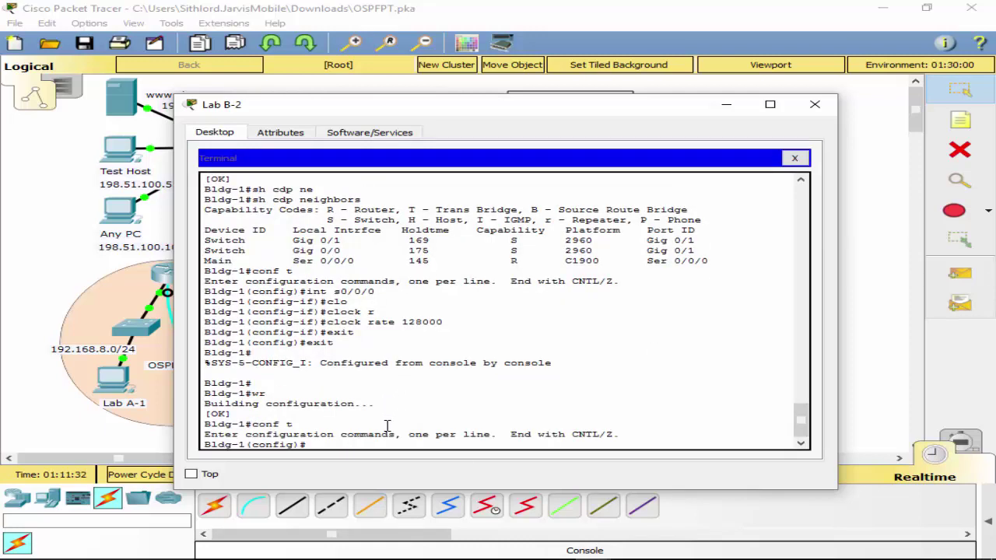
{"action": "type", "text": "rou"}
{"action": "key", "text": "Tab"}
{"action": "type", "text": "os"}
{"action": "key", "text": "Tab"}
{"action": "type", "text": "1"}
{"action": "key", "text": "Return"}
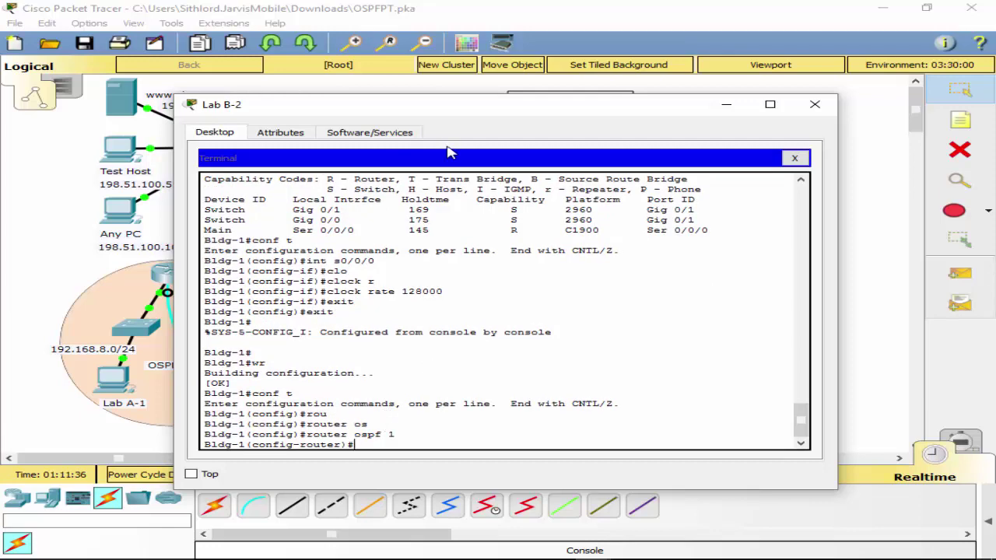
{"action": "left_click_drag", "start_coordinate": [447, 115], "coordinate": [796, 202]}
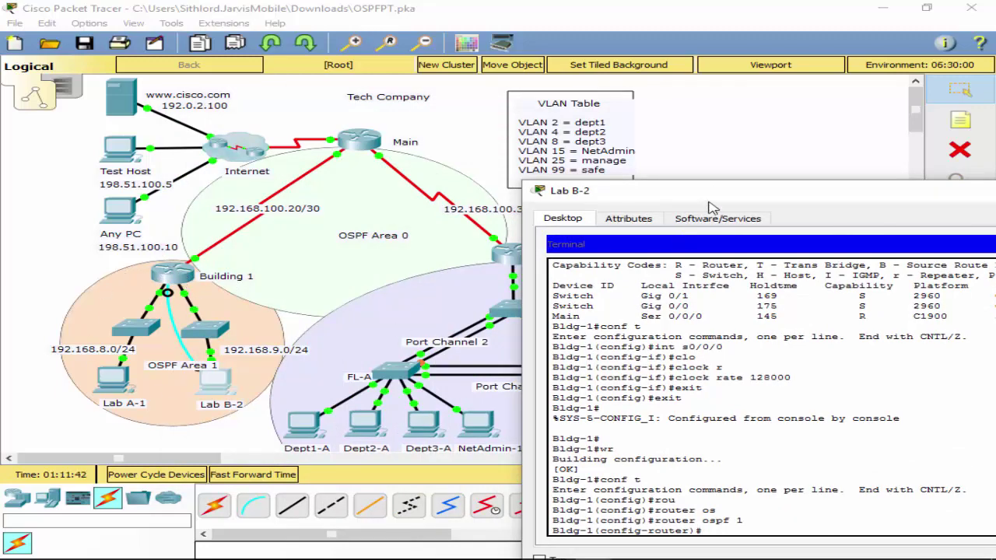
{"action": "left_click_drag", "start_coordinate": [718, 193], "coordinate": [420, 105]}
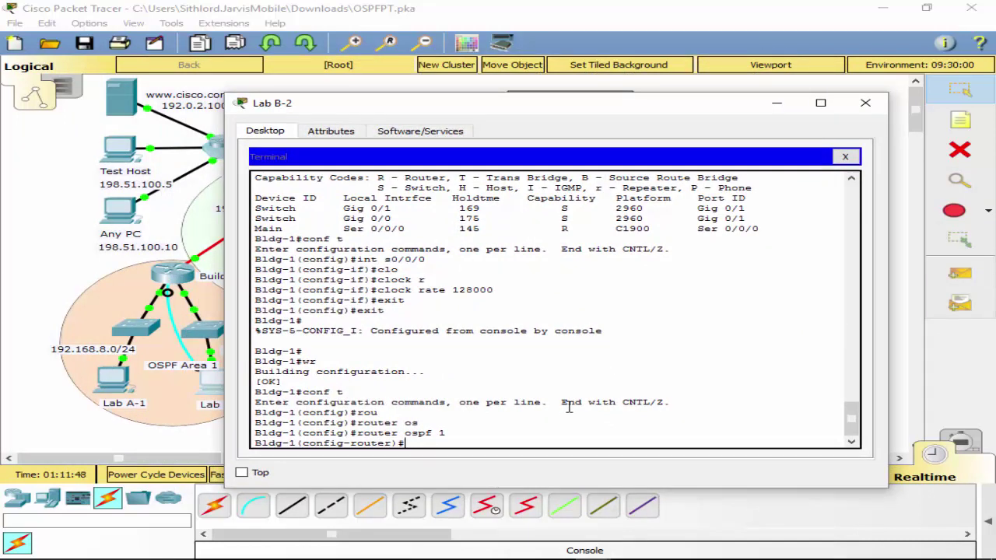
{"action": "type", "text": "sh"}
{"action": "type", "text": " ip rout"}
{"action": "type", "text": "e "}
{"action": "type", "text": "con"}
{"action": "key", "text": "Tab"}
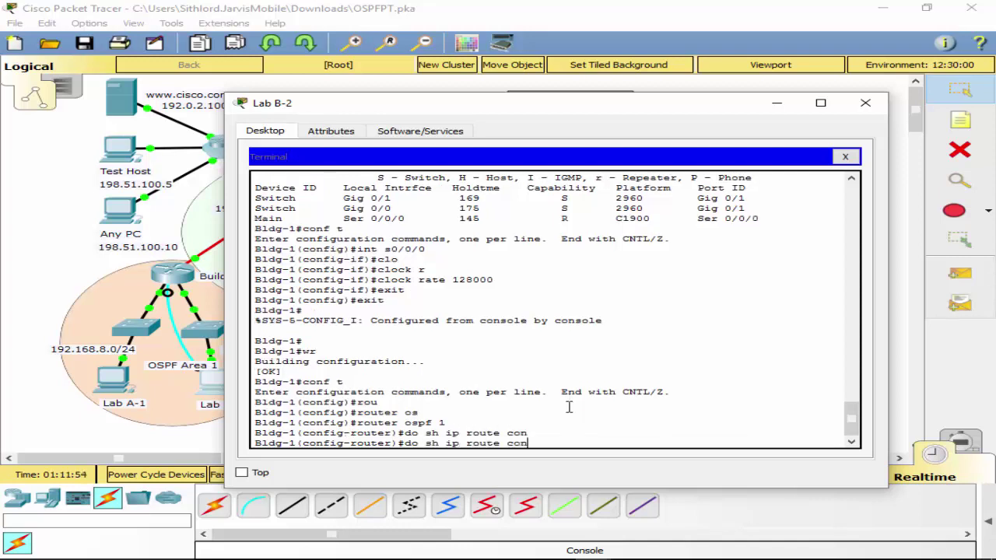
{"action": "key", "text": "Return"}
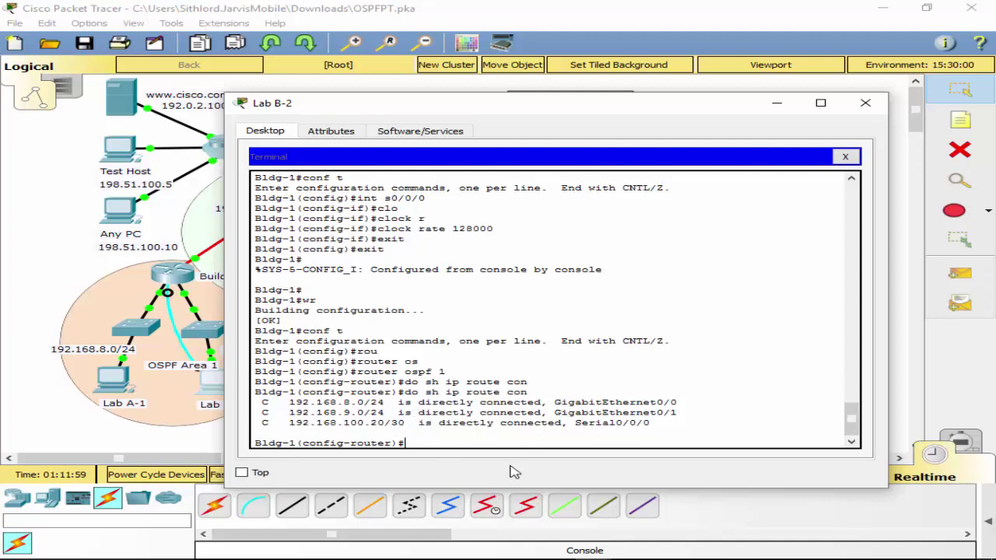
Advertise 192.168.100.20 0.0.0.3 in OSPF area 0 on Building 1.
{"action": "type", "text": "net"}
{"action": "key", "text": "Tab"}
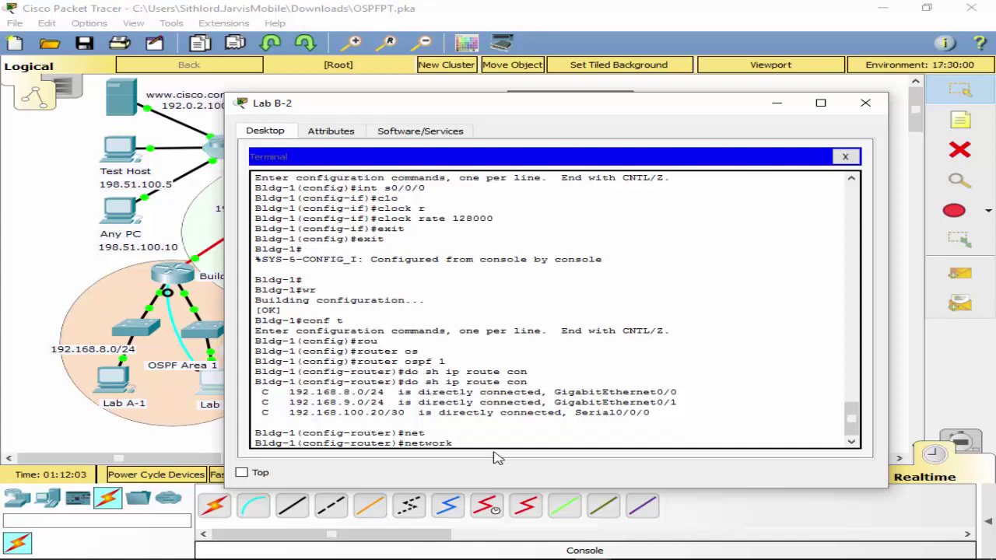
{"action": "type", "text": "192.168.100.20 0.0.0.3 are"}
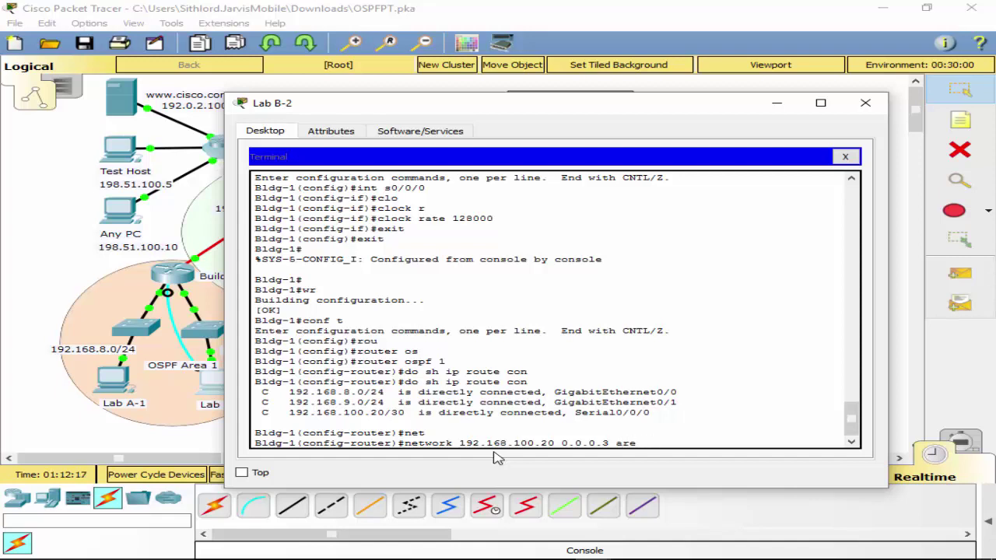
{"action": "type", "text": "a 0"}
{"action": "key", "text": "Return"}
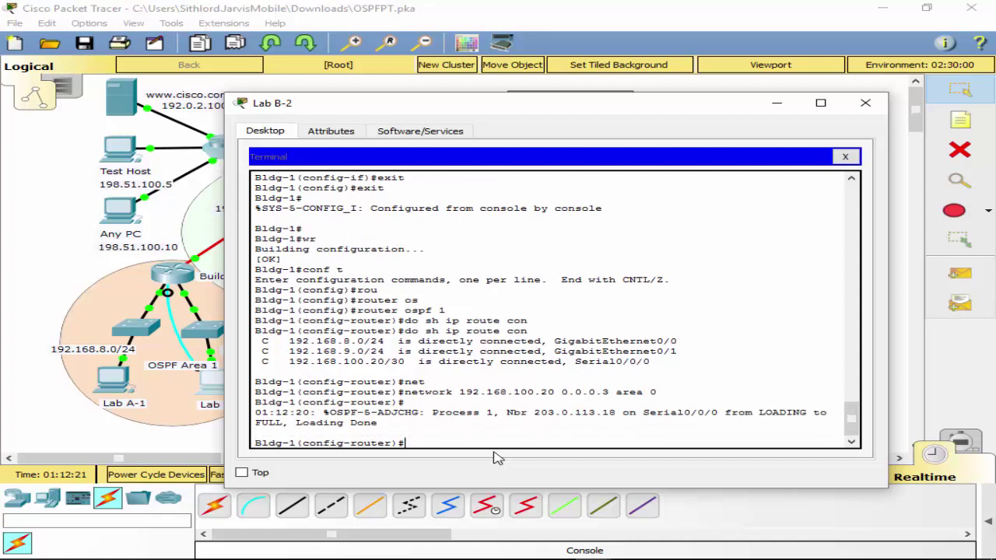
{"action": "key", "text": "Return"}
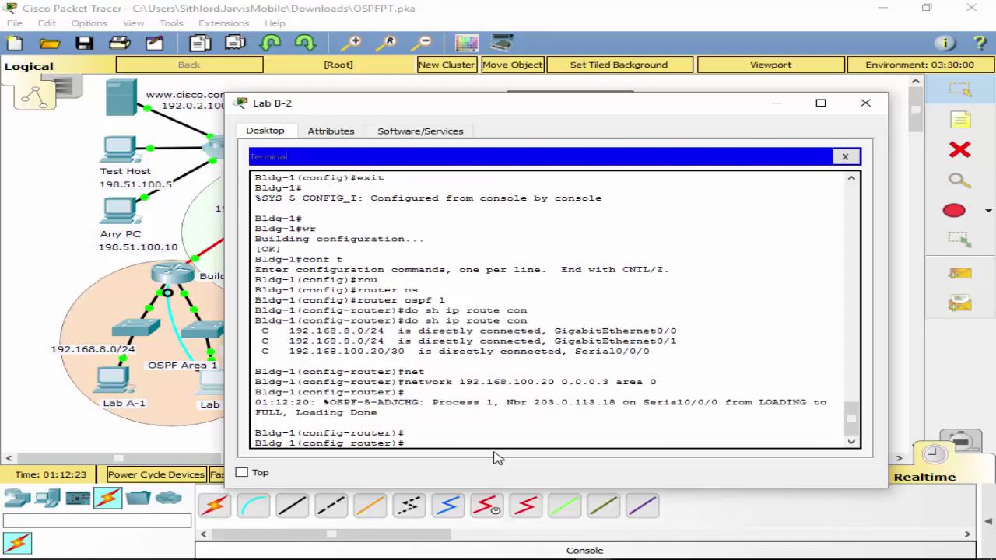
Advertise the LANs 192.168.9.0 and 192.168.8.0 with wildcard 0.0.0.255 in area 1.
{"action": "type", "text": "network 192.168.9.0 0"}
{"action": "type", "text": ".0.0.2"}
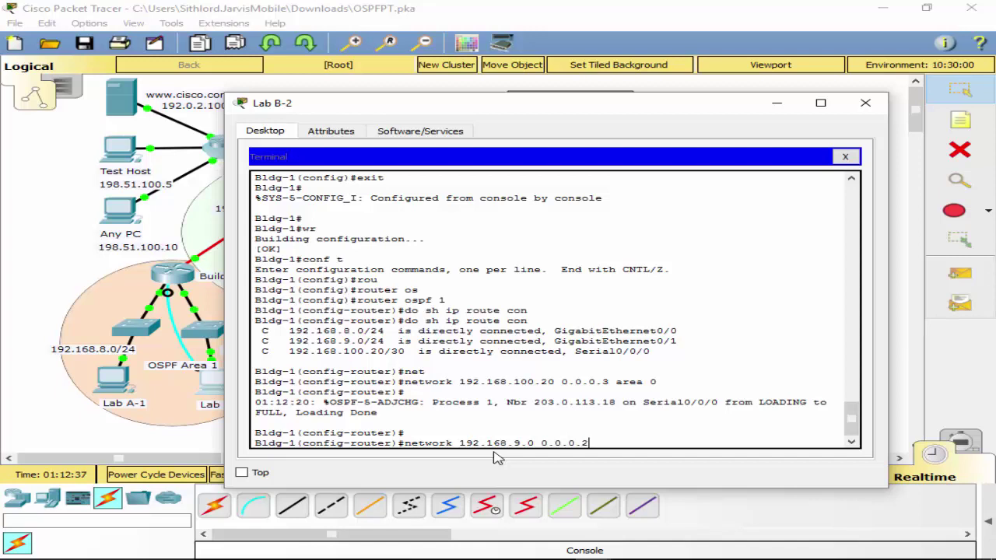
{"action": "type", "text": "55 area 1"}
{"action": "key", "text": "Return"}
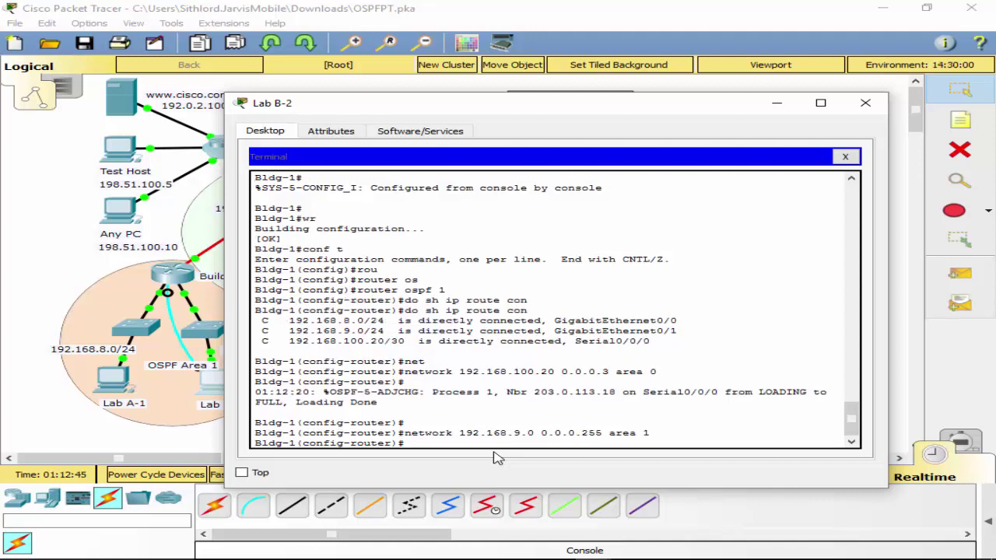
{"action": "key", "text": "Up"}
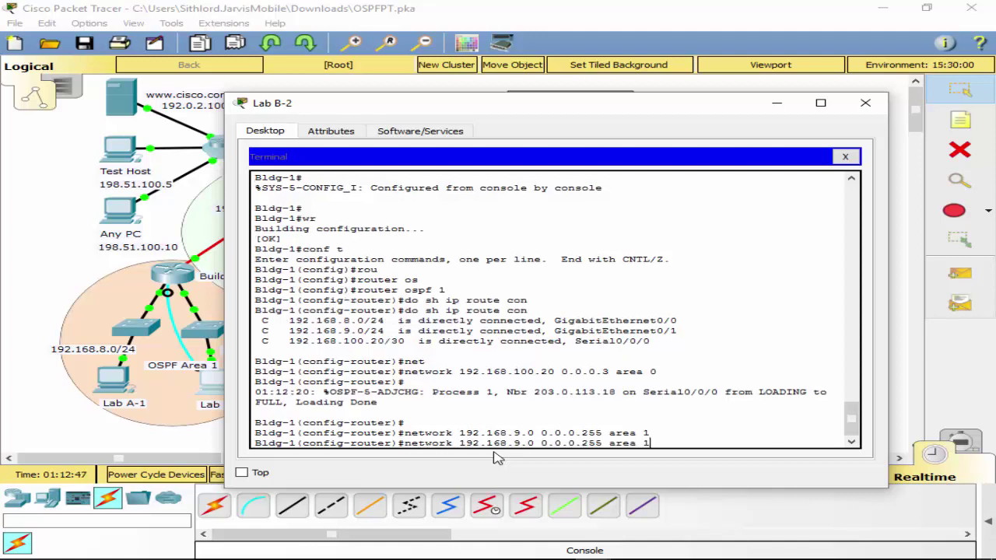
{"action": "key", "text": "Left"}
{"action": "key", "text": "Left"}
{"action": "key", "text": "Left"}
{"action": "key", "text": "Left"}
{"action": "key", "text": "Left"}
{"action": "key", "text": "Left"}
{"action": "key", "text": "Left"}
{"action": "key", "text": "Left"}
{"action": "key", "text": "Left"}
{"action": "key", "text": "Left"}
{"action": "key", "text": "Left"}
{"action": "key", "text": "Left"}
{"action": "key", "text": "Left"}
{"action": "key", "text": "BackSpace"}
{"action": "type", "text": "8"}
{"action": "key", "text": "Return"}
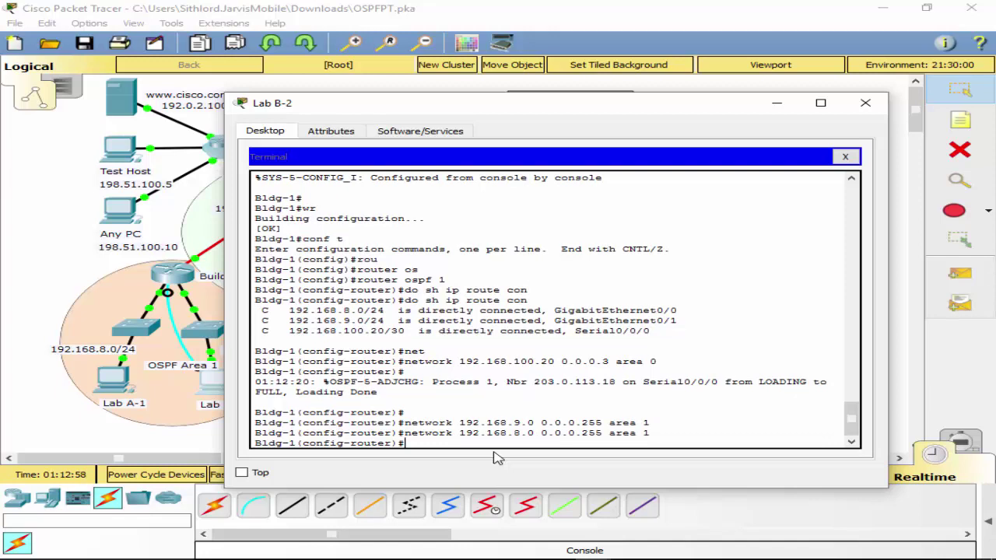
Make interfaces g0/0 and g0/1 passive in OSPF.
{"action": "type", "text": "ps"}
{"action": "key", "text": "Tab"}
{"action": "type", "text": "as"}
{"action": "key", "text": "Tab"}
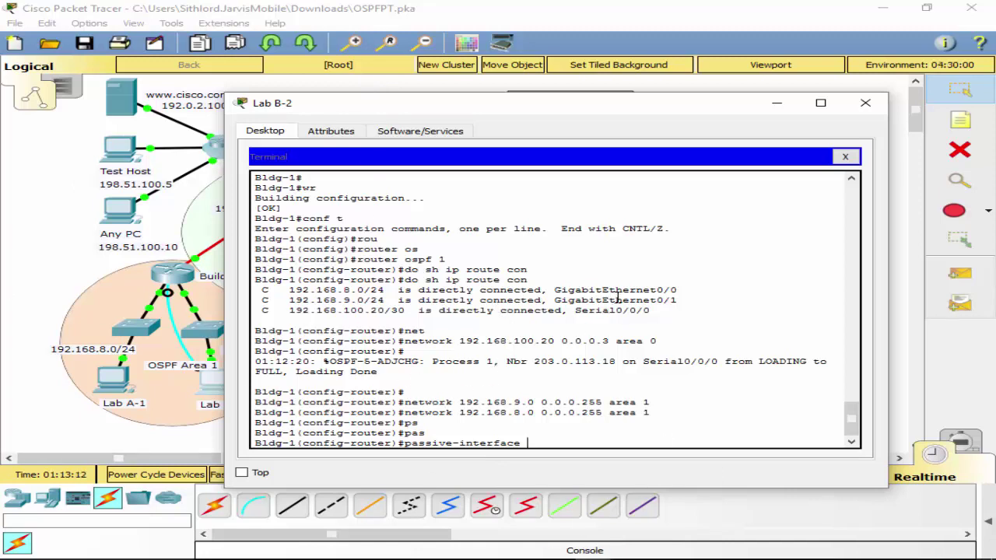
{"action": "type", "text": "0/0"}
{"action": "key", "text": "Return"}
{"action": "key", "text": "Up"}
{"action": "key", "text": "BackSpace"}
{"action": "type", "text": "1"}
{"action": "key", "text": "Return"}
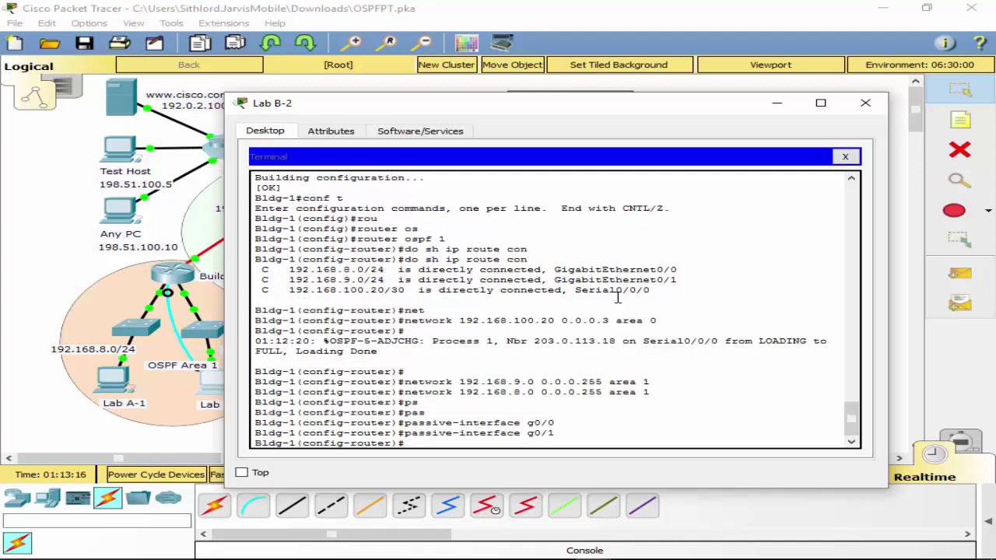
Exit configuration mode and save the running configuration with wr.
{"action": "type", "text": "exit"}
{"action": "key", "text": "Return"}
{"action": "type", "text": "exit"}
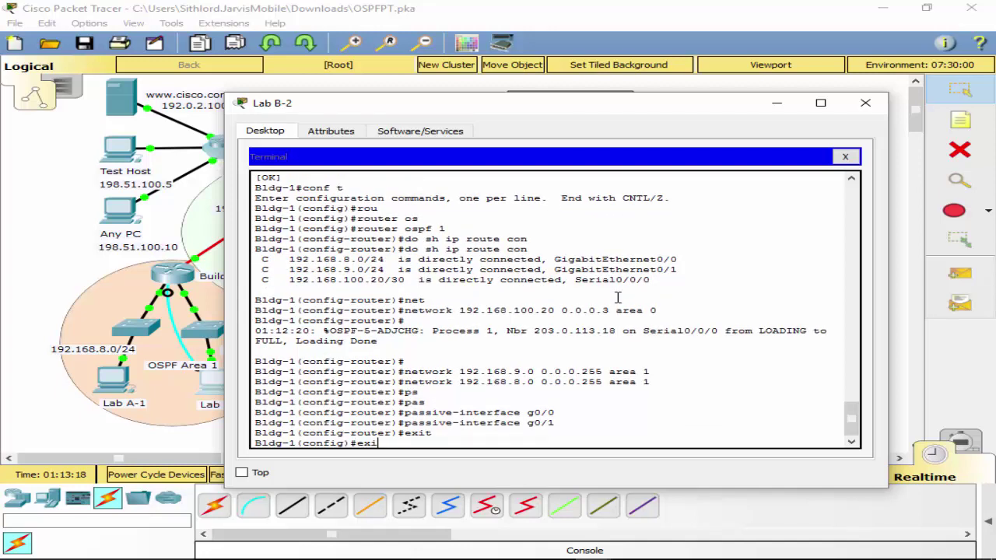
{"action": "key", "text": "Return"}
{"action": "key", "text": "Return"}
{"action": "type", "text": "wr"}
{"action": "key", "text": "Return"}
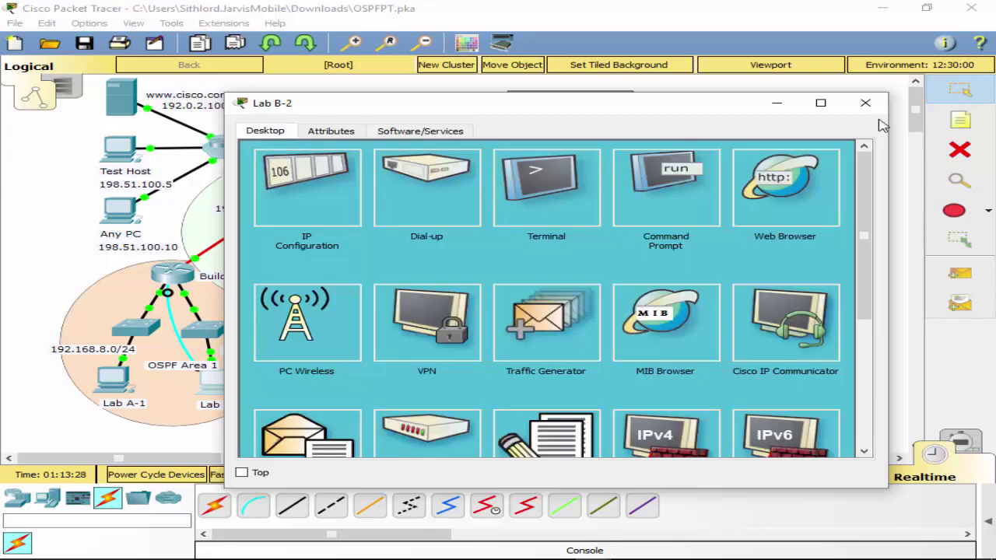
Move the console cable to Building 2's console port and open a terminal session.
{"action": "left_click", "coordinate": [853, 156]}
{"action": "left_click", "coordinate": [864, 103]}
{"action": "left_click_drag", "start_coordinate": [168, 294], "coordinate": [522, 253]}
{"action": "left_click", "coordinate": [520, 253]}
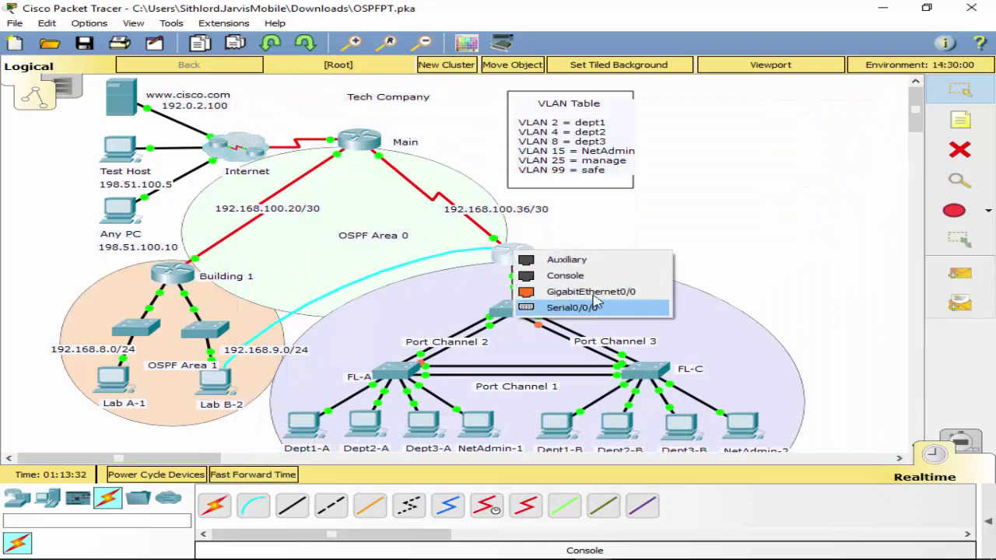
{"action": "left_click", "coordinate": [591, 276]}
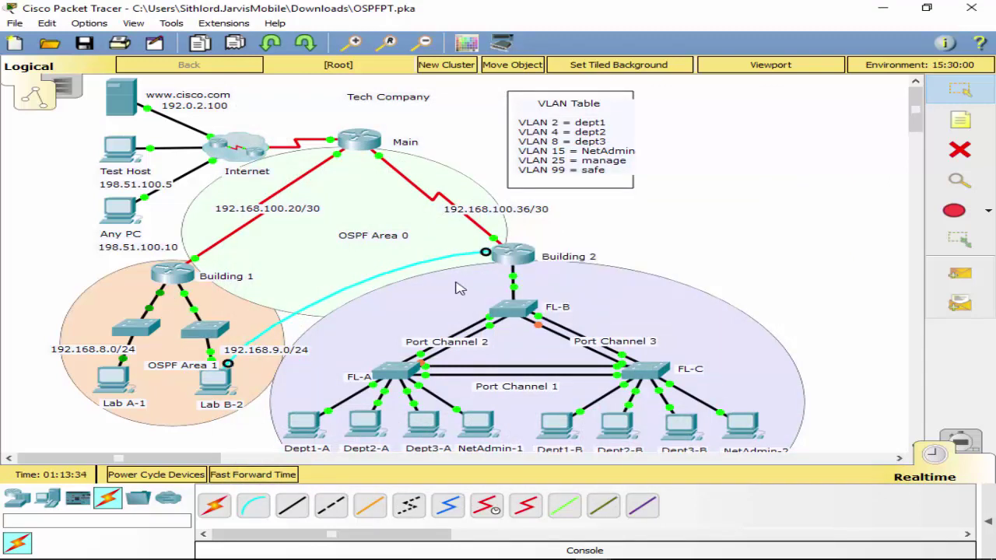
{"action": "left_click", "coordinate": [225, 402]}
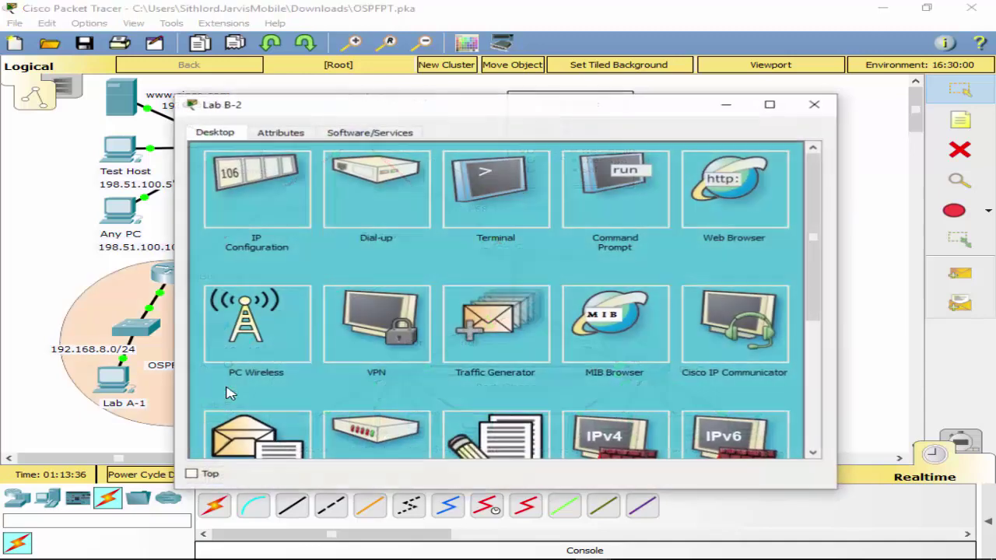
{"action": "left_click", "coordinate": [286, 198]}
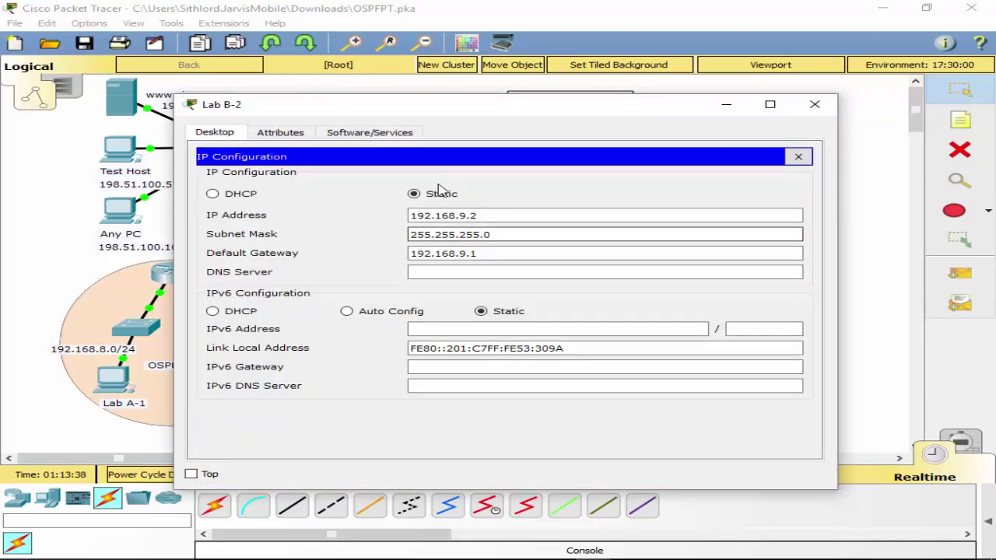
{"action": "left_click", "coordinate": [797, 157]}
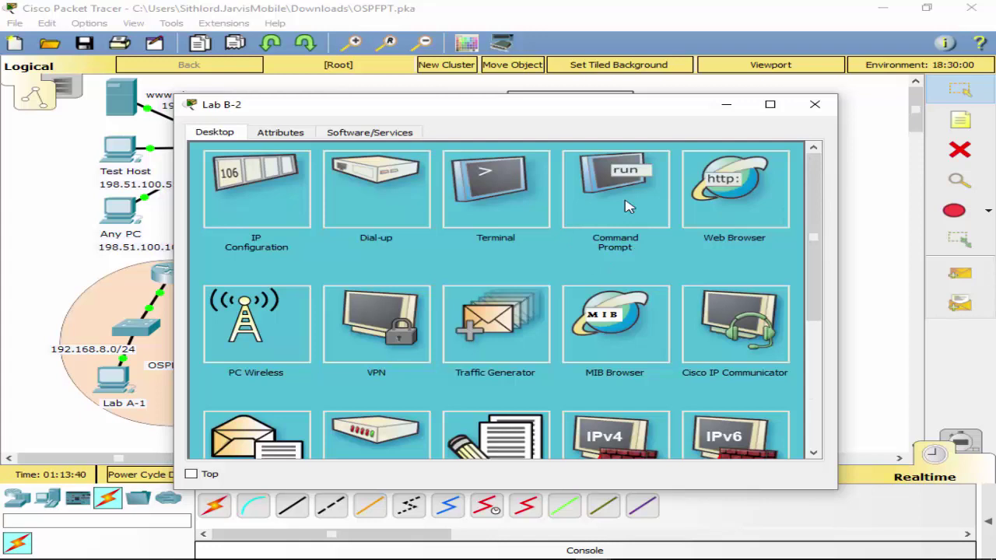
{"action": "left_click", "coordinate": [507, 199]}
{"action": "left_click", "coordinate": [745, 294]}
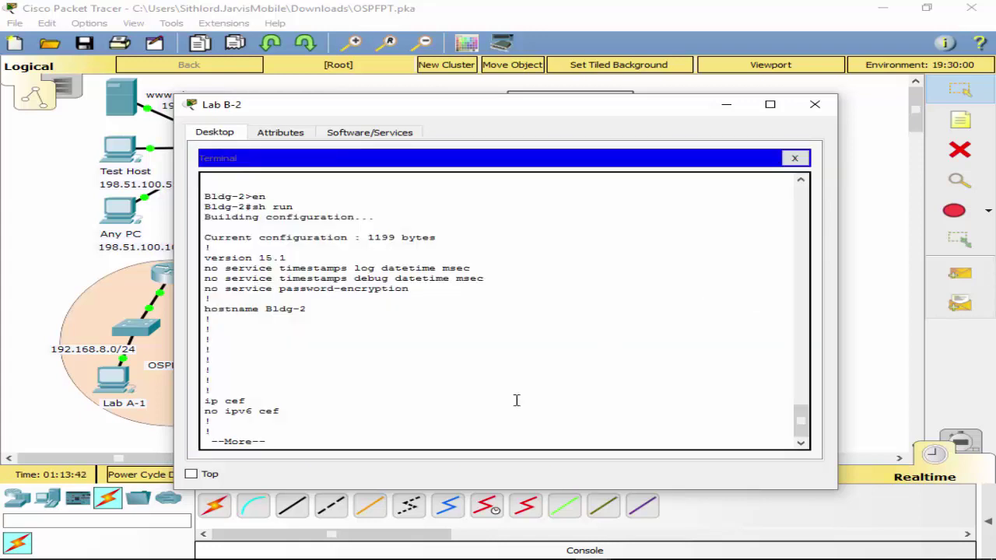
Start OSPF process 1 on Building 2 and list its connected routes.
{"action": "key", "text": "space"}
{"action": "type", "text": "q"}
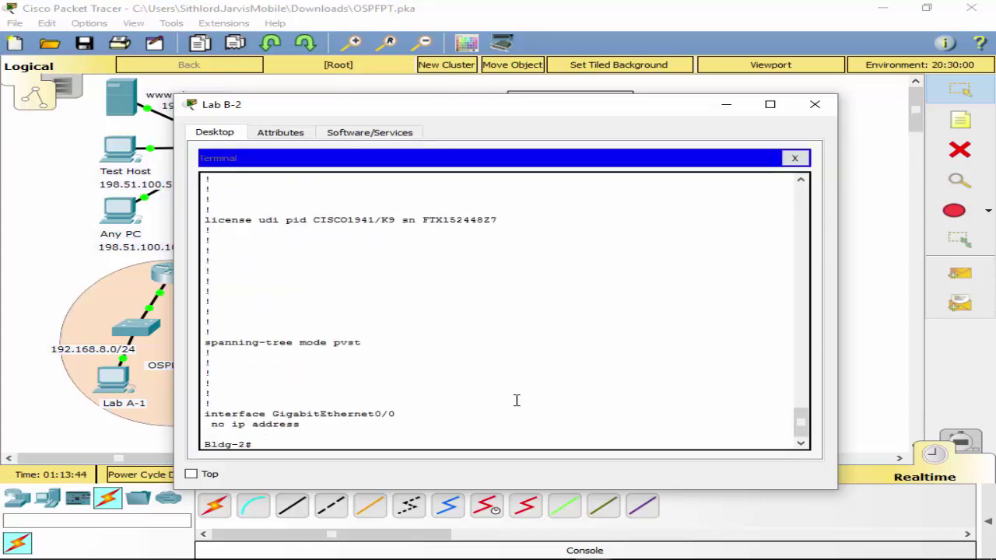
{"action": "type", "text": "conf t"}
{"action": "key", "text": "Return"}
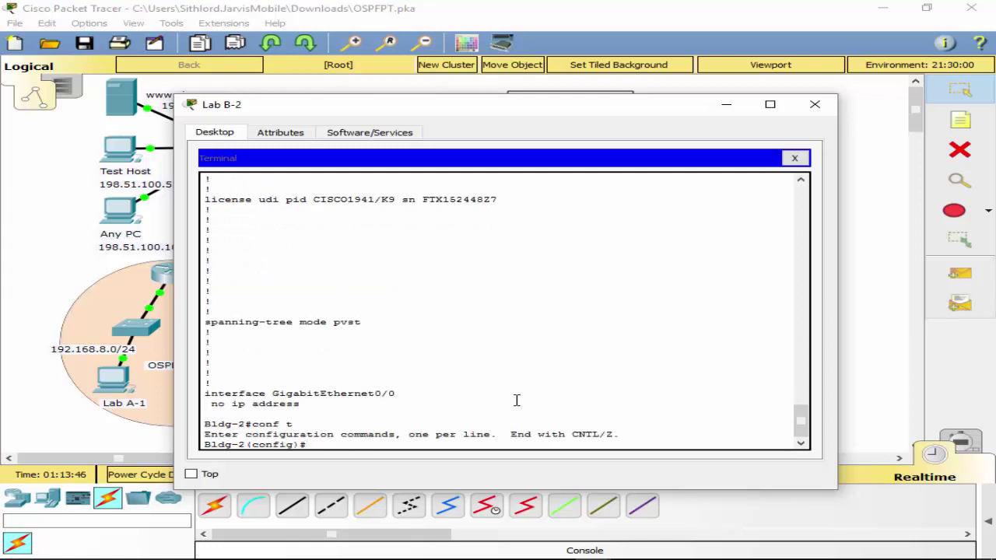
{"action": "type", "text": "router os"}
{"action": "key", "text": "Tab"}
{"action": "type", "text": "1"}
{"action": "key", "text": "Return"}
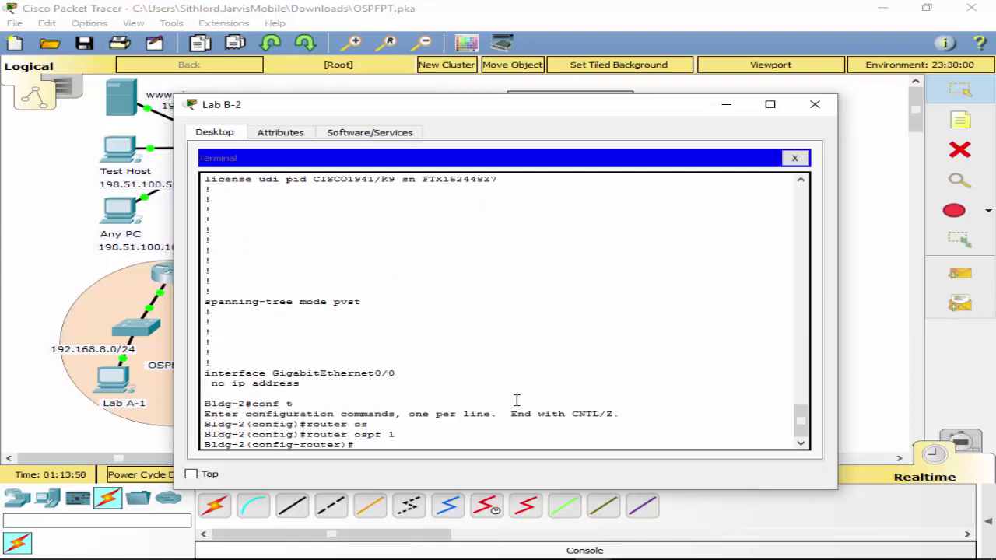
{"action": "type", "text": "do sh ip route con"}
{"action": "key", "text": "Tab"}
{"action": "key", "text": "Return"}
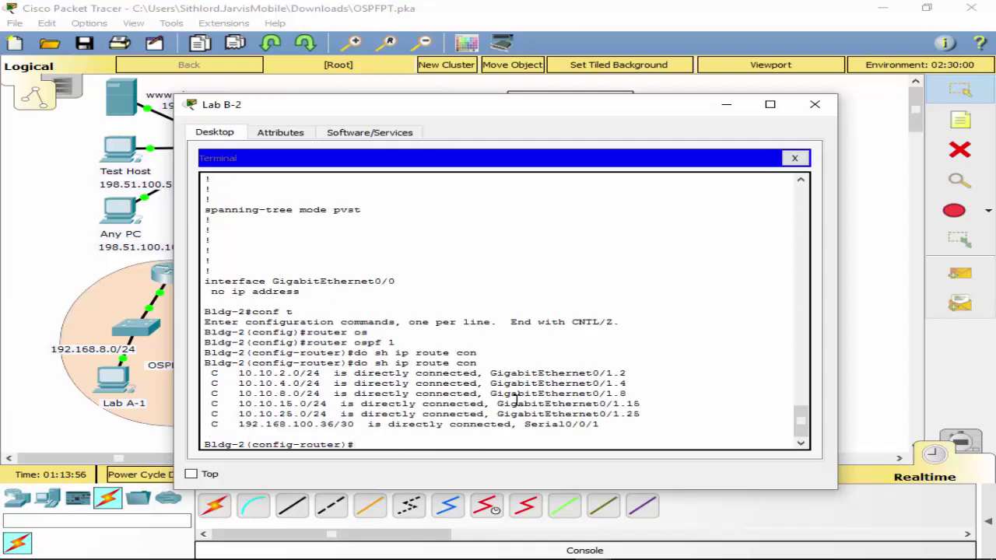
Advertise 192.168.100.36 0.0.0.3 in area 0 on Building 2.
{"action": "type", "text": "network 1"}
{"action": "type", "text": "92.168.10"}
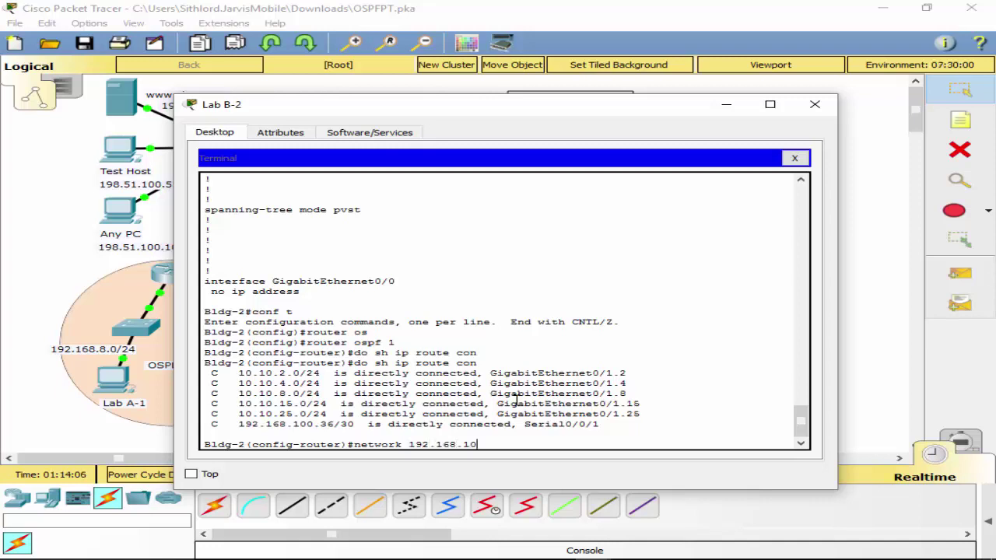
{"action": "type", "text": "0.36 0.0.0.3 area 0"}
{"action": "key", "text": "Return"}
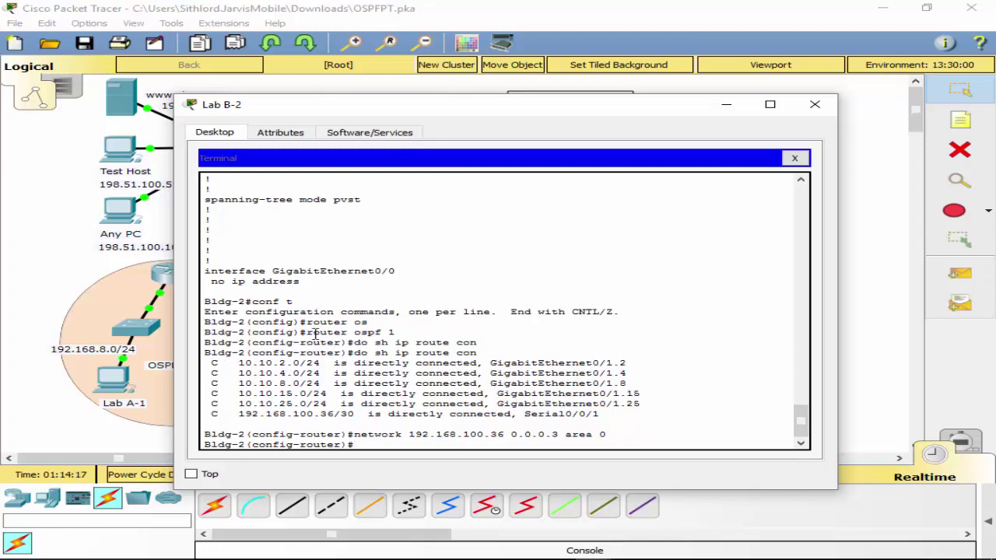
{"action": "left_click", "coordinate": [726, 104]}
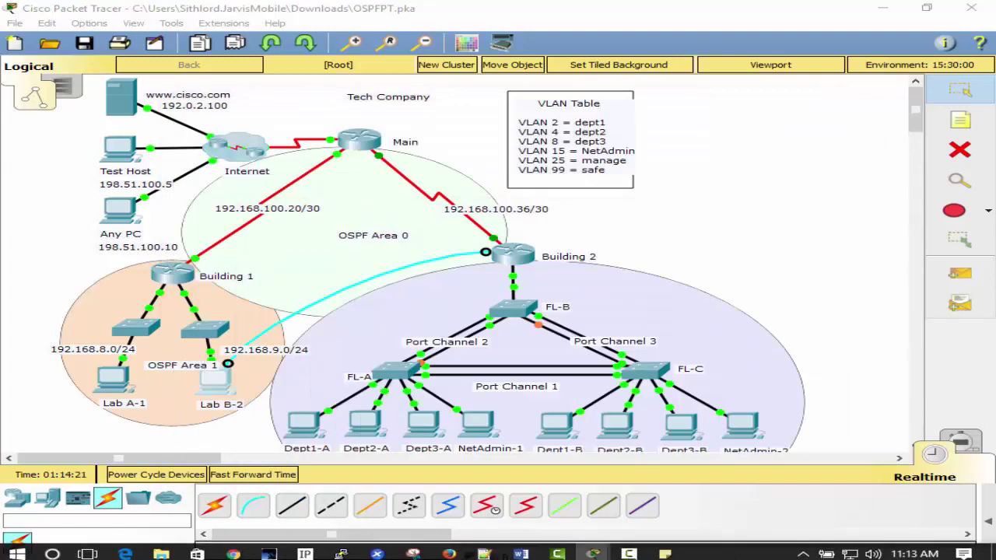
Show Building 2's OSPF routes with do sh ip route ospf, then begin a network statement for area 2.
{"action": "scroll", "coordinate": [807, 285], "scroll_direction": "down", "scroll_amount": 3}
{"action": "scroll", "coordinate": [807, 285], "scroll_direction": "up", "scroll_amount": 3}
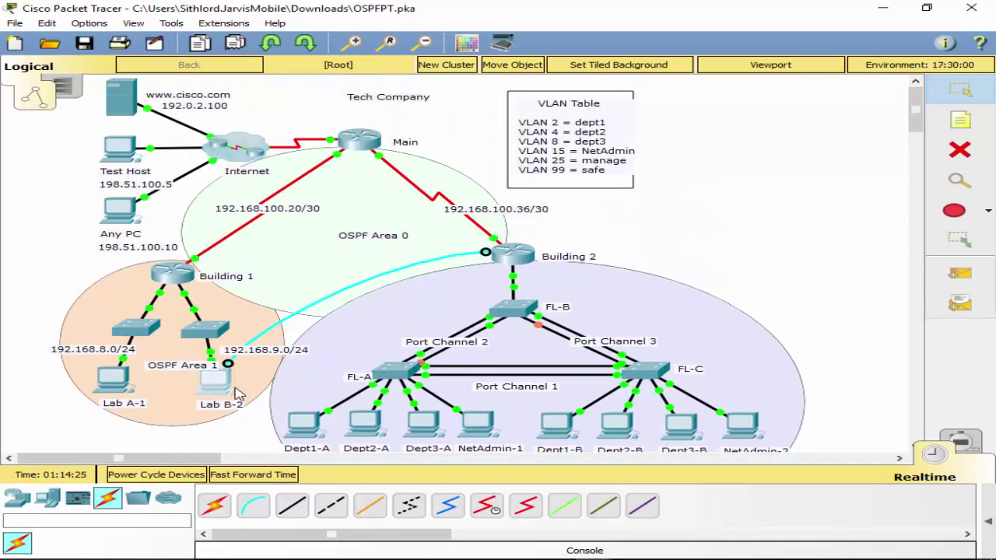
{"action": "left_click", "coordinate": [704, 556]}
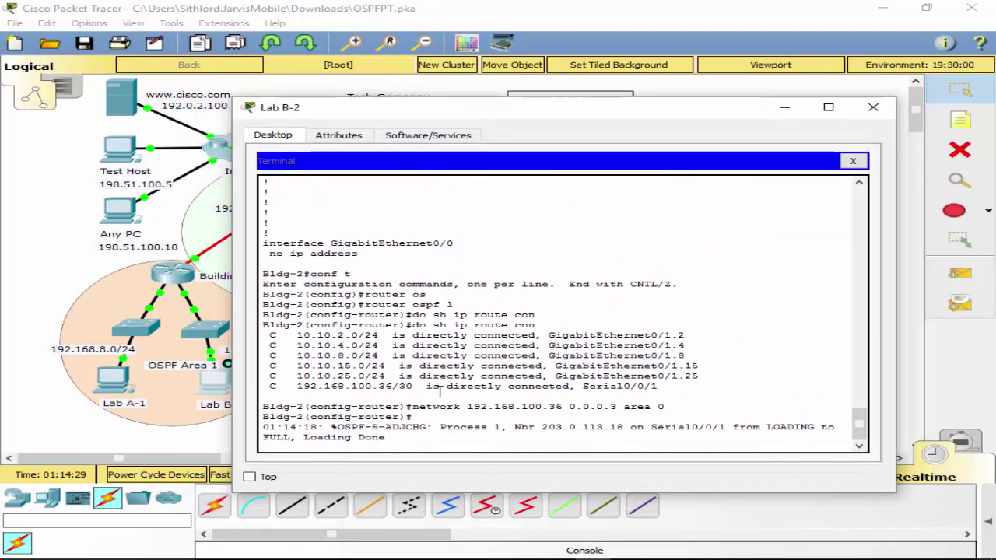
{"action": "key", "text": "Return"}
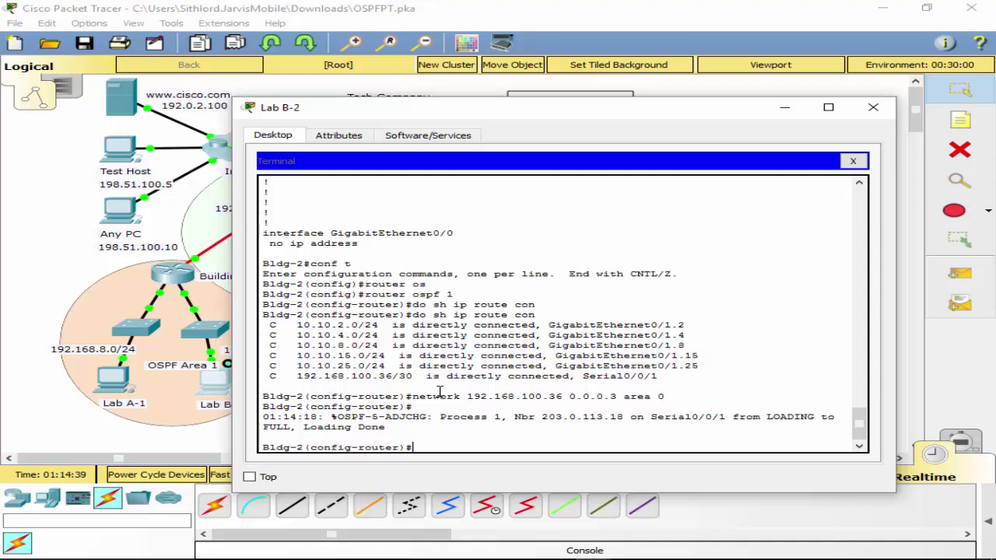
{"action": "type", "text": "do sh ip route os"}
{"action": "key", "text": "Tab"}
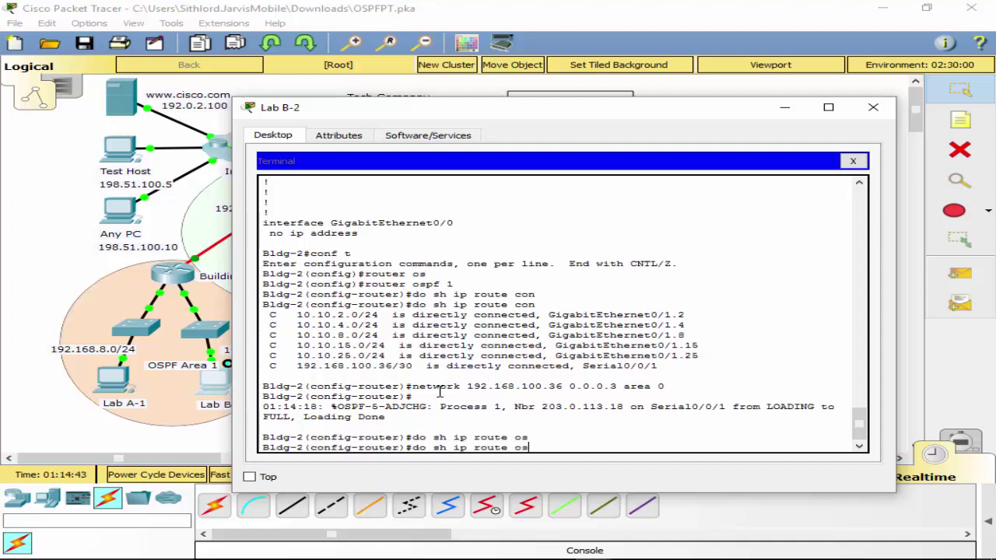
{"action": "type", "text": "pf"}
{"action": "key", "text": "Return"}
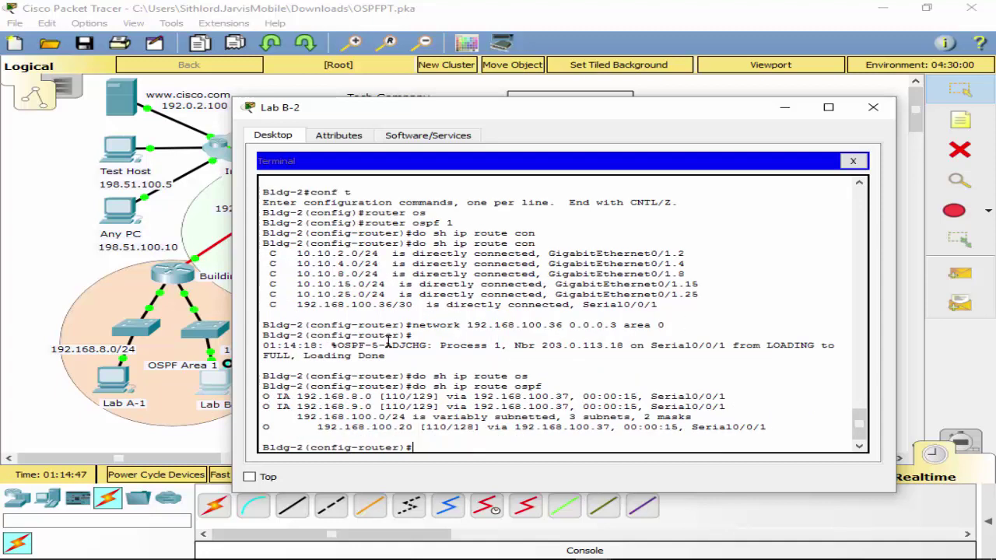
{"action": "type", "text": "network"}
{"action": "type", "text": " 10"}
{"action": "type", "text": ".0 "}
{"action": "type", "text": "0."}
{"action": "type", "text": "2.0 0.0."}
{"action": "type", "text": "0.255"}
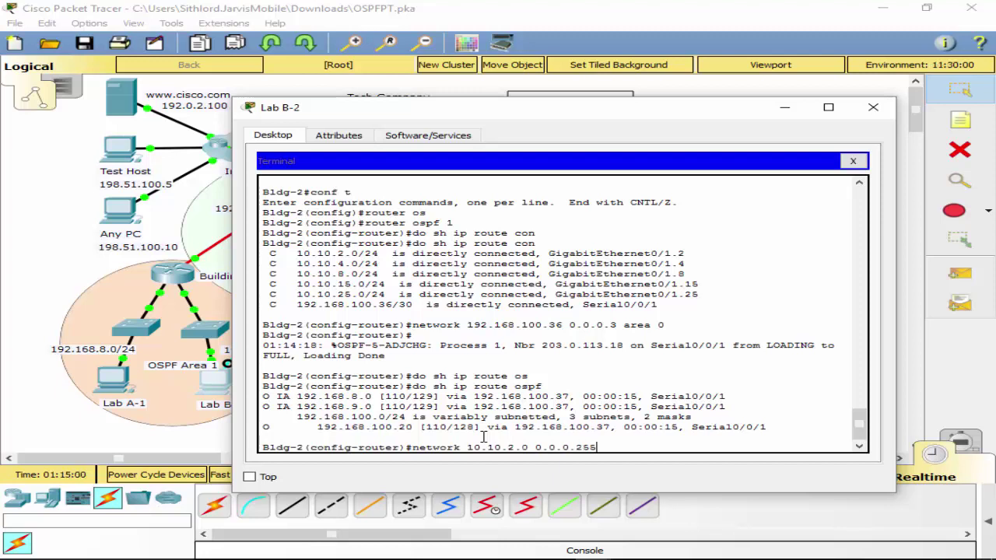
{"action": "type", "text": " area 2"}
Advertise networks 10.10.2.0 and 10.10.4.0 0.0.0.255 in OSPF area 2.
{"action": "key", "text": "Return"}
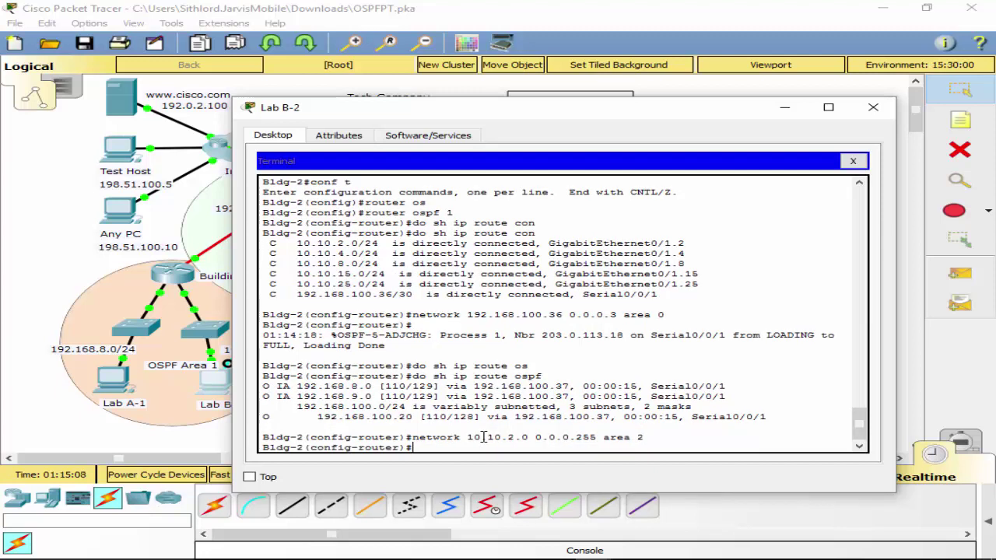
{"action": "key", "text": "Up"}
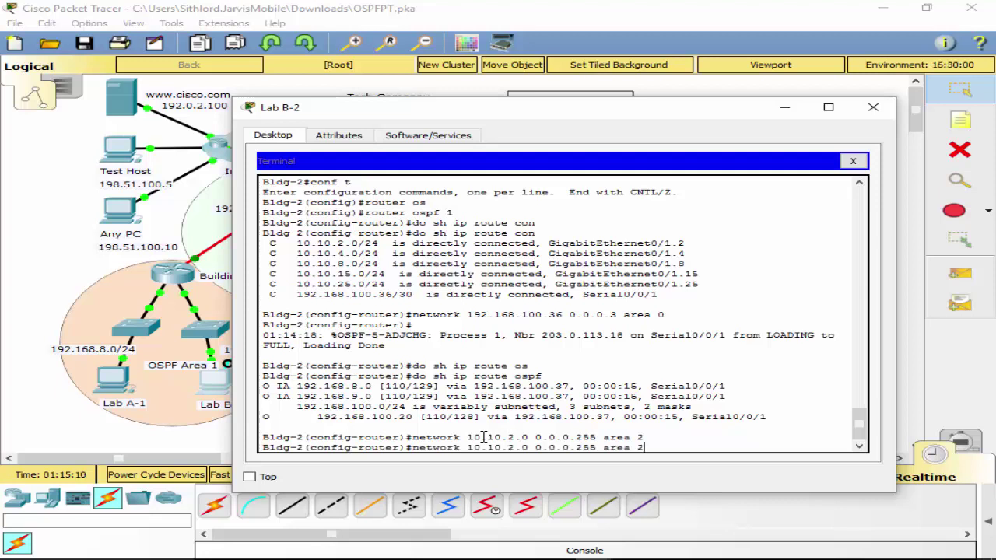
{"action": "key", "text": "Left"}
{"action": "key", "text": "Left"}
{"action": "key", "text": "Left"}
{"action": "key", "text": "Left"}
{"action": "key", "text": "Left"}
{"action": "key", "text": "Left"}
{"action": "key", "text": "Left"}
{"action": "key", "text": "Left"}
{"action": "key", "text": "Left"}
{"action": "key", "text": "Left"}
{"action": "key", "text": "Left"}
{"action": "key", "text": "Left"}
{"action": "key", "text": "Left"}
{"action": "key", "text": "Left"}
{"action": "key", "text": "Left"}
{"action": "key", "text": "Left"}
{"action": "key", "text": "Left"}
{"action": "key", "text": "Left"}
{"action": "key", "text": "BackSpace"}
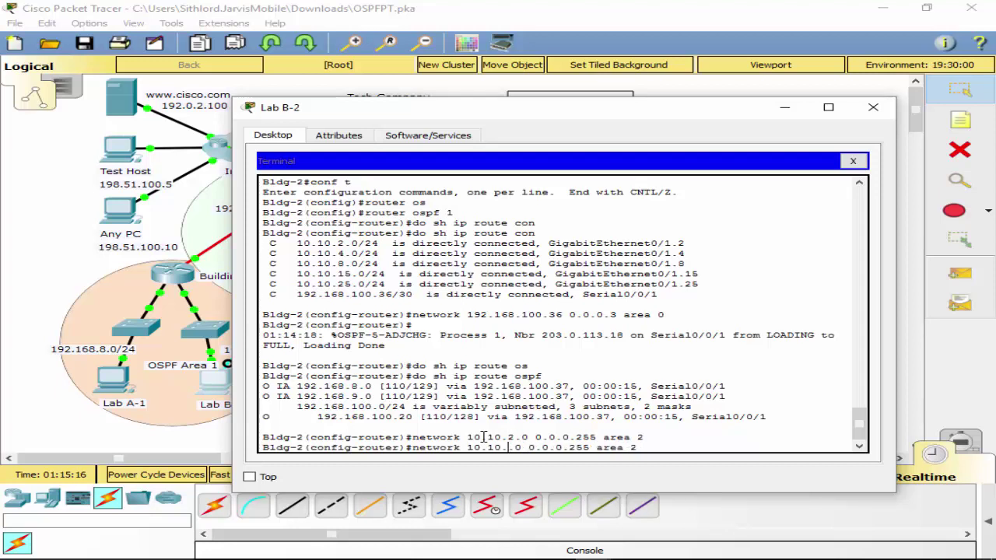
{"action": "type", "text": "4"}
{"action": "key", "text": "Return"}
Add network statements for 10.10.8.0 and 10.10.15.0 0.0.0.255 in area 2.
{"action": "key", "text": "Up"}
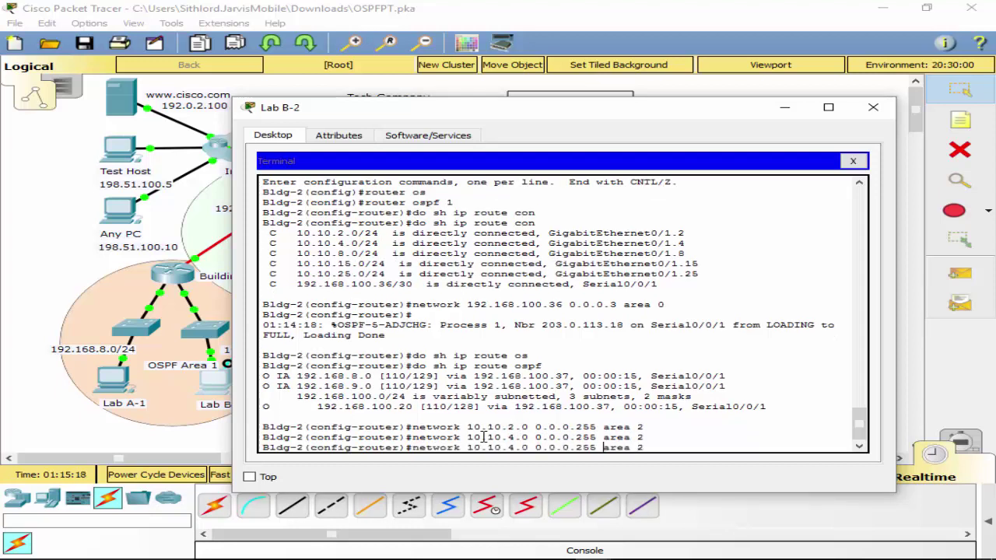
{"action": "key", "text": "Left"}
{"action": "key", "text": "Left"}
{"action": "key", "text": "Left"}
{"action": "key", "text": "Left"}
{"action": "key", "text": "Left"}
{"action": "key", "text": "Left"}
{"action": "key", "text": "Left"}
{"action": "key", "text": "Left"}
{"action": "key", "text": "Left"}
{"action": "key", "text": "Left"}
{"action": "key", "text": "BackSpace"}
{"action": "type", "text": "8"}
{"action": "key", "text": "Return"}
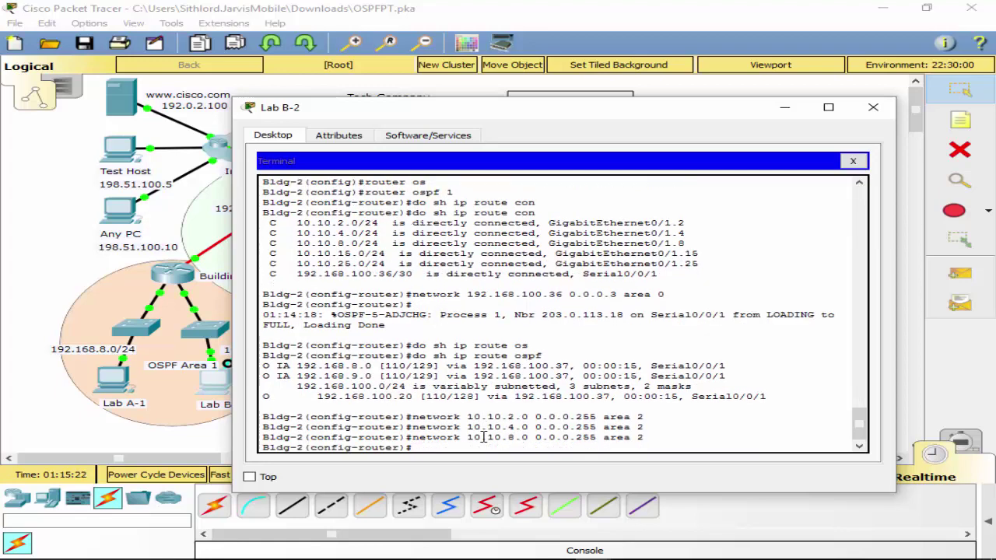
{"action": "key", "text": "Up"}
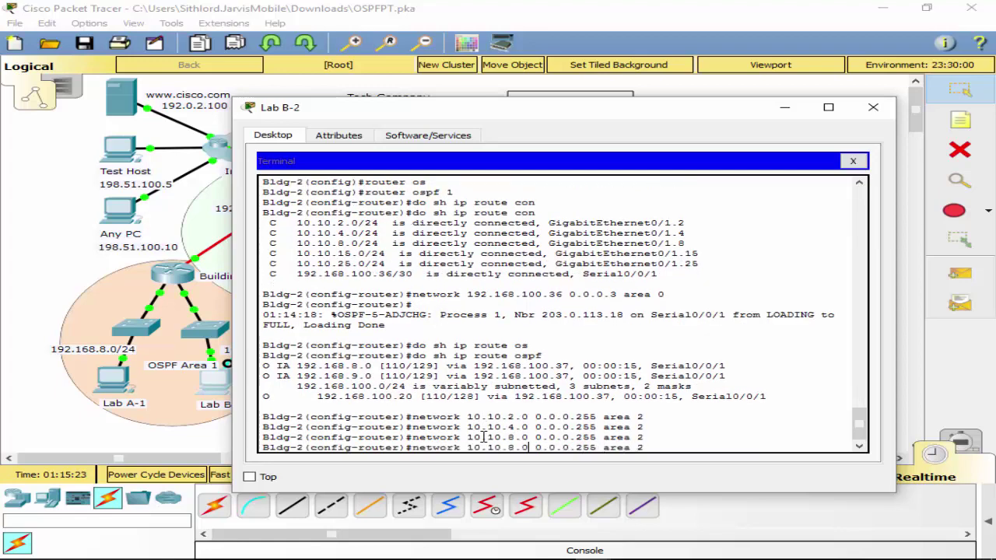
{"action": "key", "text": "BackSpace"}
{"action": "type", "text": "15"}
{"action": "key", "text": "Return"}
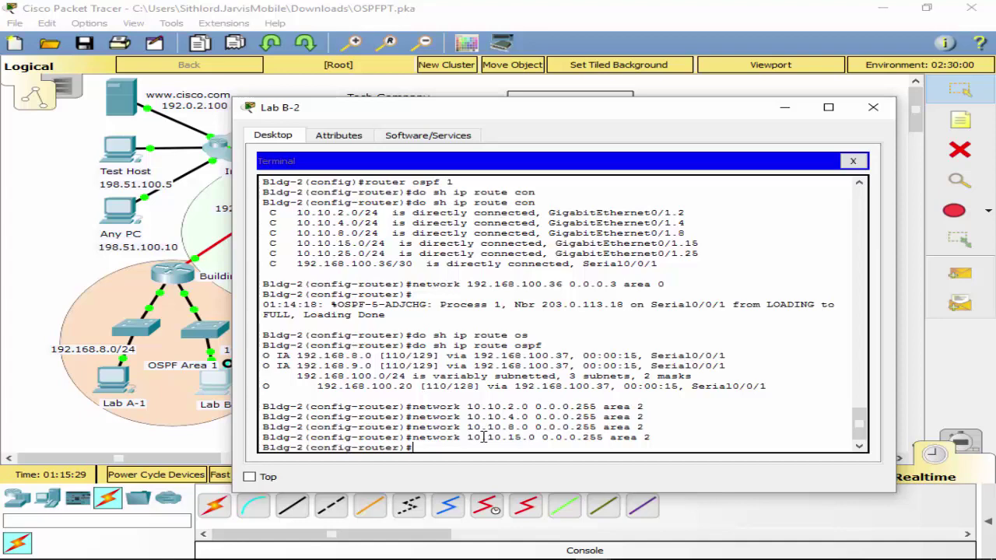
Leave configuration mode and save Bldg-2's running configuration with wr.
{"action": "key", "text": "ctrl+z"}
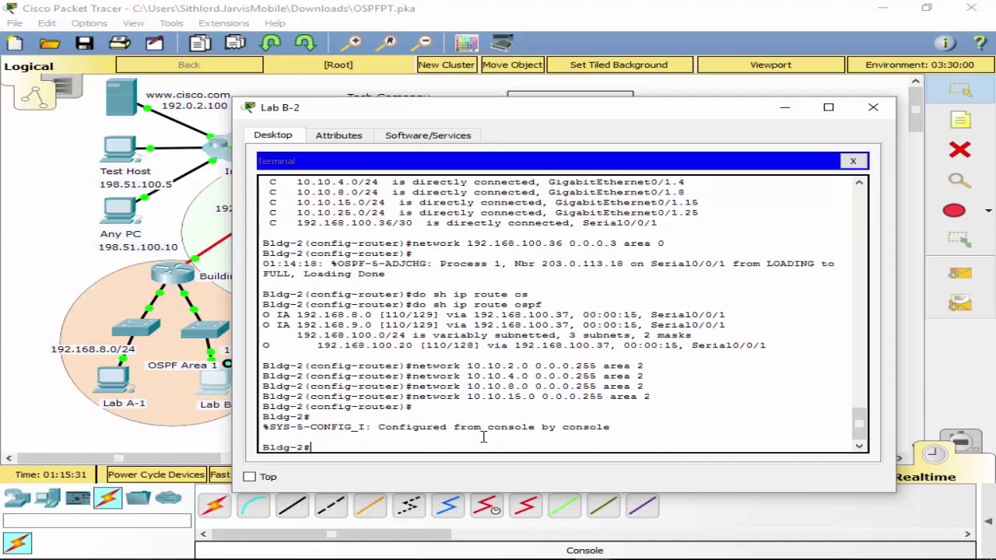
{"action": "type", "text": "wr"}
{"action": "key", "text": "Return"}
{"action": "type", "text": "coi"}
{"action": "key", "text": "BackSpace"}
Enter global configuration and OSPF process 1 (router ospf 1) on Bldg-2.
{"action": "type", "text": "nf t"}
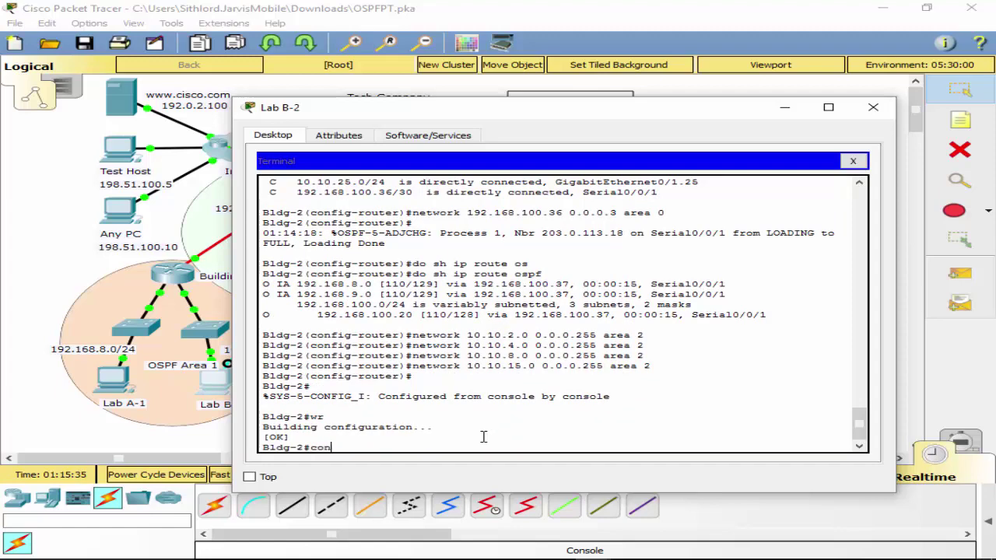
{"action": "key", "text": "Return"}
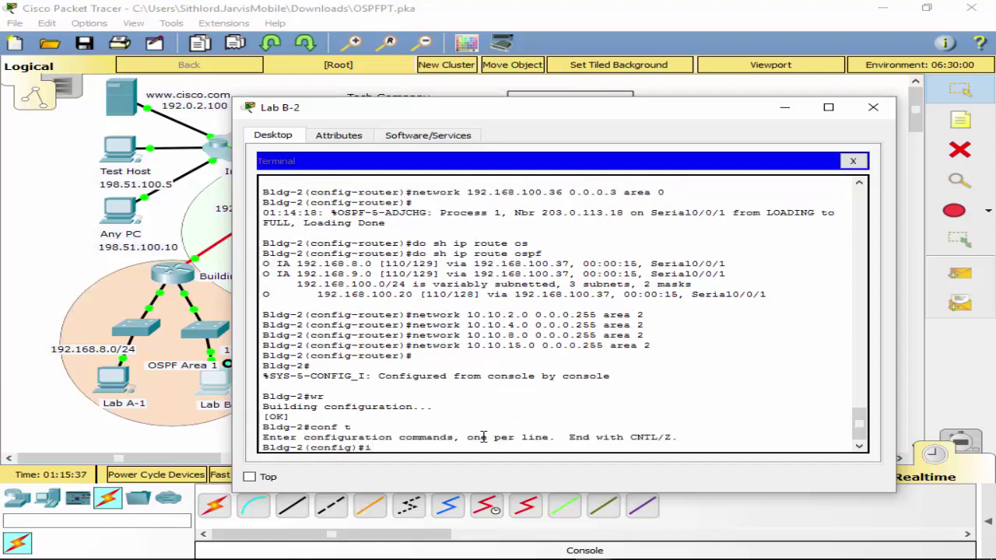
{"action": "type", "text": "router ei"}
{"action": "key", "text": "Tab"}
{"action": "key", "text": "BackSpace"}
{"action": "key", "text": "BackSpace"}
{"action": "key", "text": "BackSpace"}
{"action": "key", "text": "BackSpace"}
{"action": "key", "text": "BackSpace"}
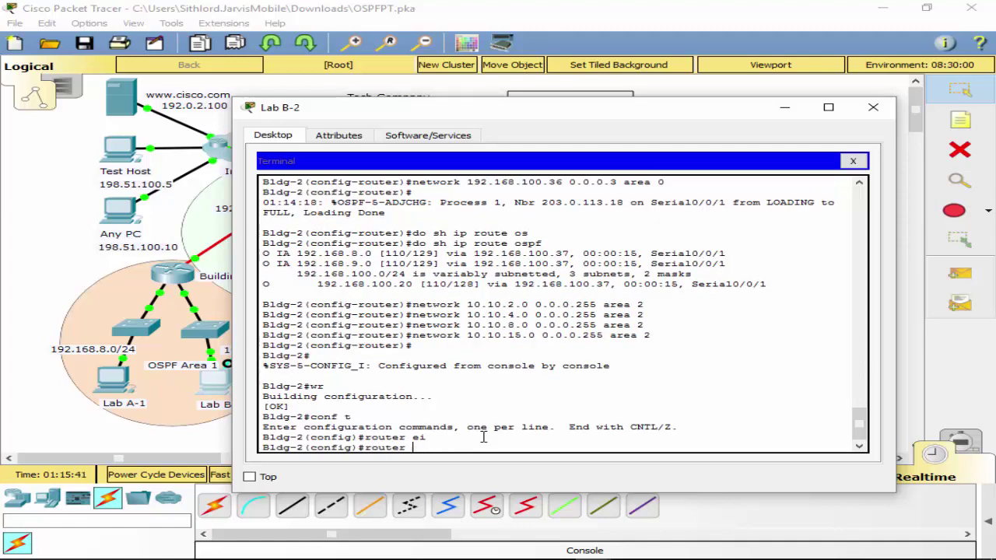
{"action": "type", "text": "os"}
{"action": "key", "text": "Tab"}
{"action": "type", "text": "1"}
{"action": "key", "text": "Return"}
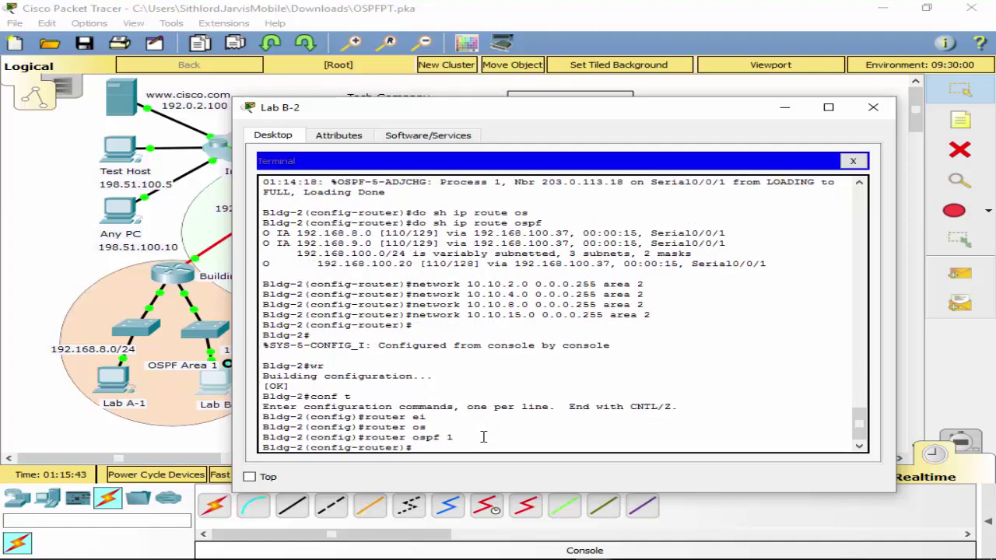
Make subinterface gigabitEthernet 0/1.2 OSPF-passive with passive-interface.
{"action": "type", "text": "pas"}
{"action": "key", "text": "Tab"}
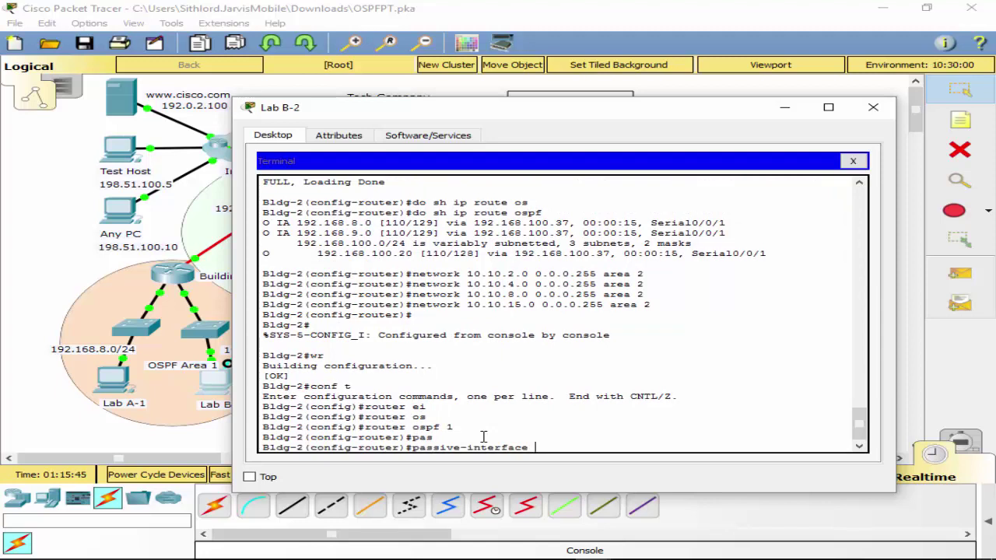
{"action": "type", "text": "int"}
{"action": "key", "text": "BackSpace"}
{"action": "key", "text": "BackSpace"}
{"action": "key", "text": "BackSpace"}
{"action": "type", "text": "int"}
{"action": "key", "text": "Tab"}
{"action": "key", "text": "BackSpace"}
{"action": "key", "text": "BackSpace"}
{"action": "key", "text": "BackSpace"}
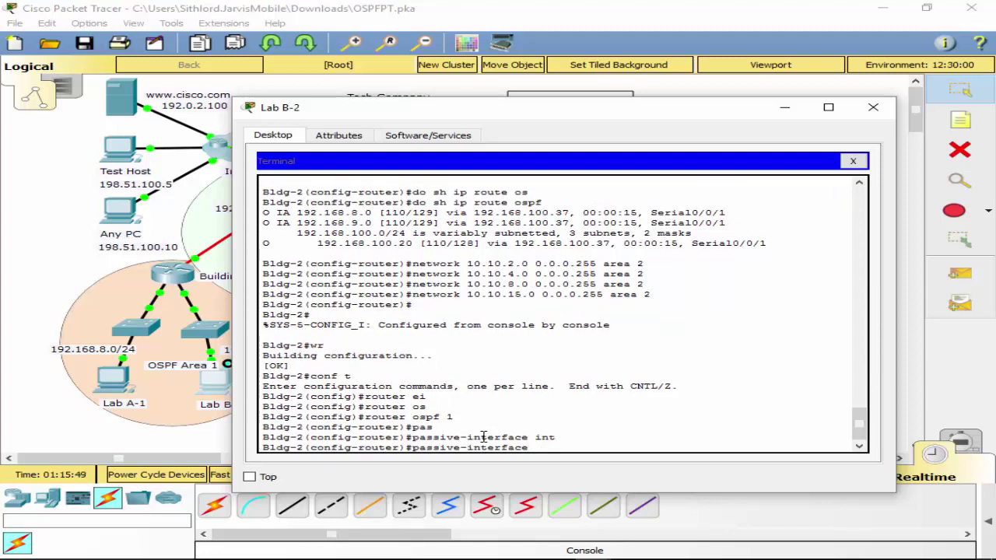
{"action": "type", "text": "g"}
{"action": "key", "text": "Tab"}
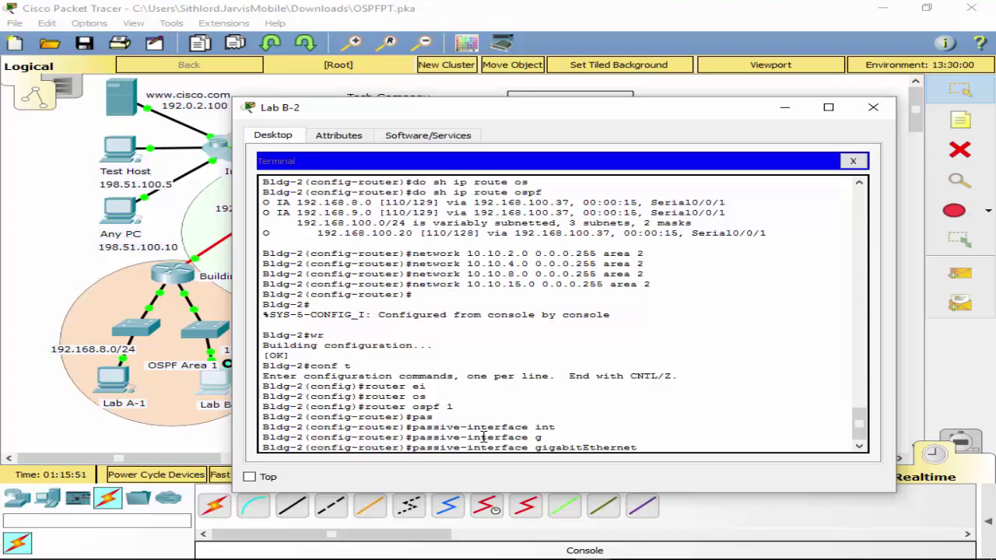
{"action": "type", "text": "0"}
{"action": "scroll", "coordinate": [391, 316], "scroll_direction": "up", "scroll_amount": 3}
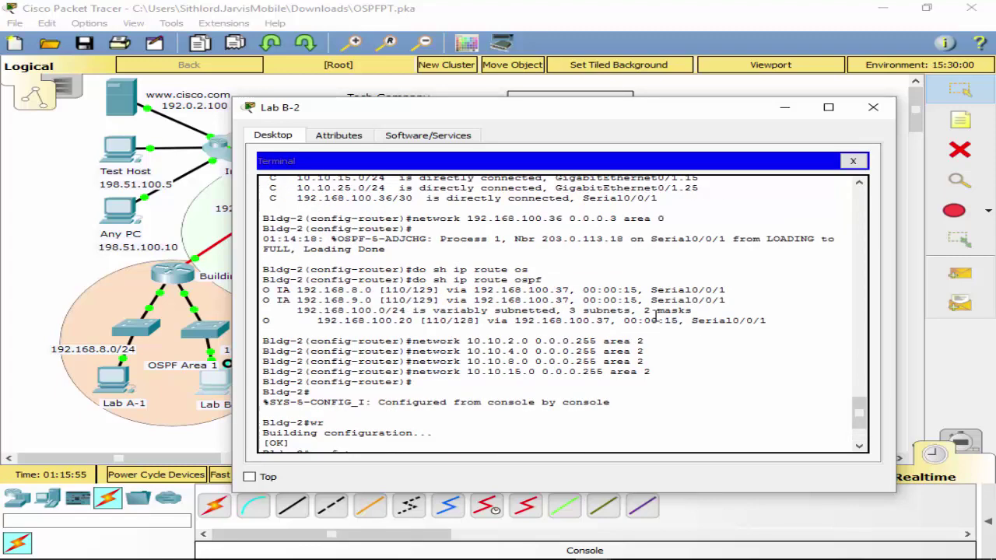
{"action": "scroll", "coordinate": [652, 311], "scroll_direction": "up", "scroll_amount": 1}
{"action": "scroll", "coordinate": [645, 249], "scroll_direction": "down", "scroll_amount": 1}
{"action": "scroll", "coordinate": [649, 269], "scroll_direction": "down", "scroll_amount": 3}
{"action": "type", "text": "/1"}
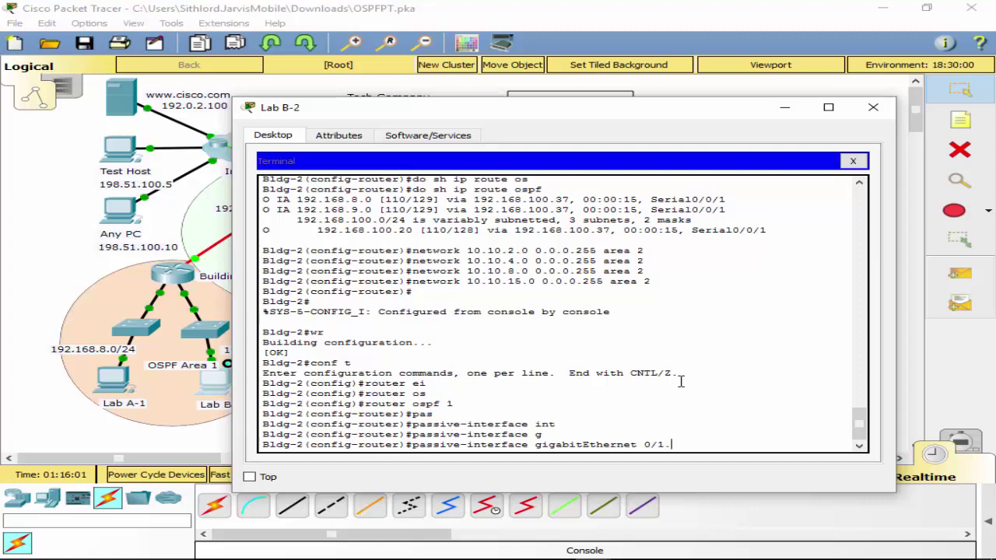
{"action": "type", "text": "."}
{"action": "scroll", "coordinate": [701, 298], "scroll_direction": "up", "scroll_amount": 6}
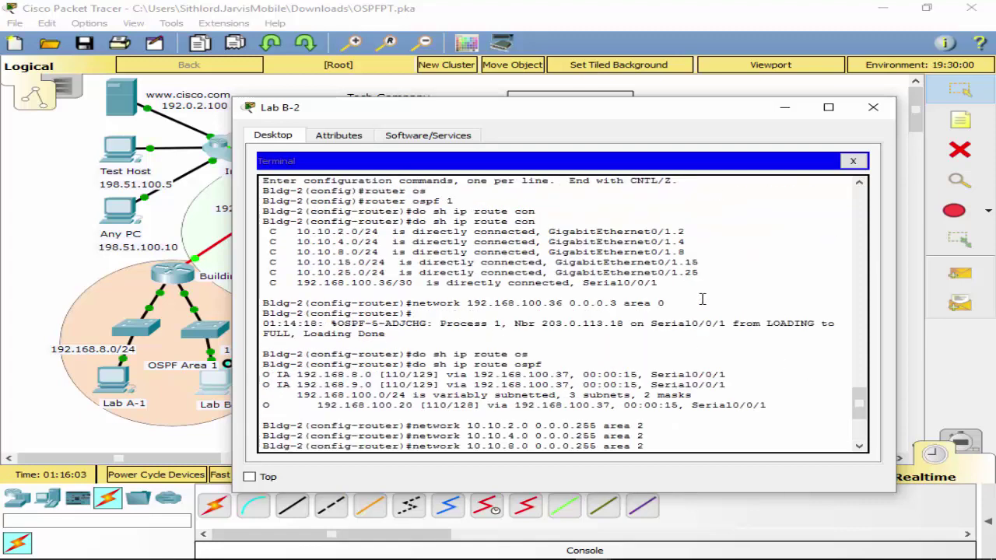
{"action": "scroll", "coordinate": [686, 279], "scroll_direction": "down", "scroll_amount": 6}
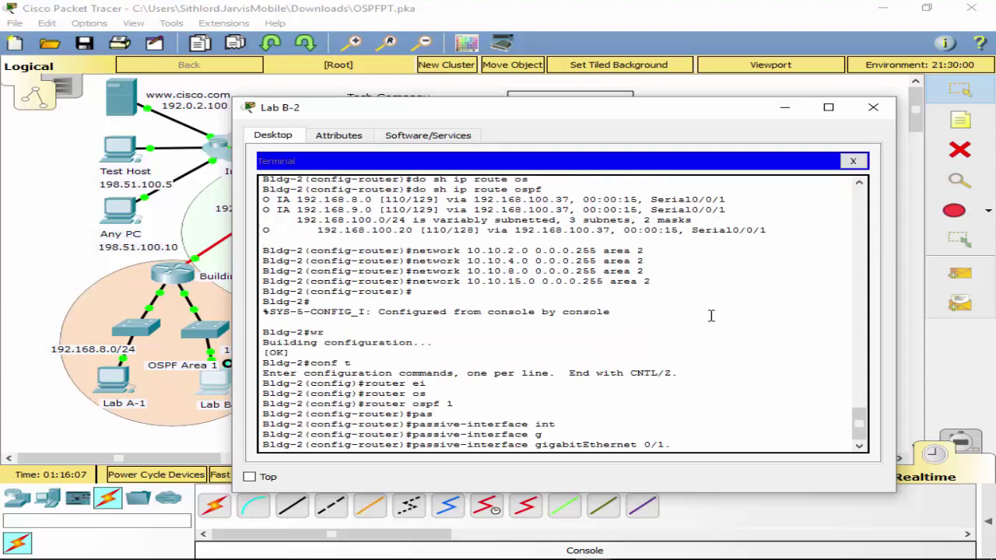
{"action": "scroll", "coordinate": [710, 315], "scroll_direction": "up", "scroll_amount": 7}
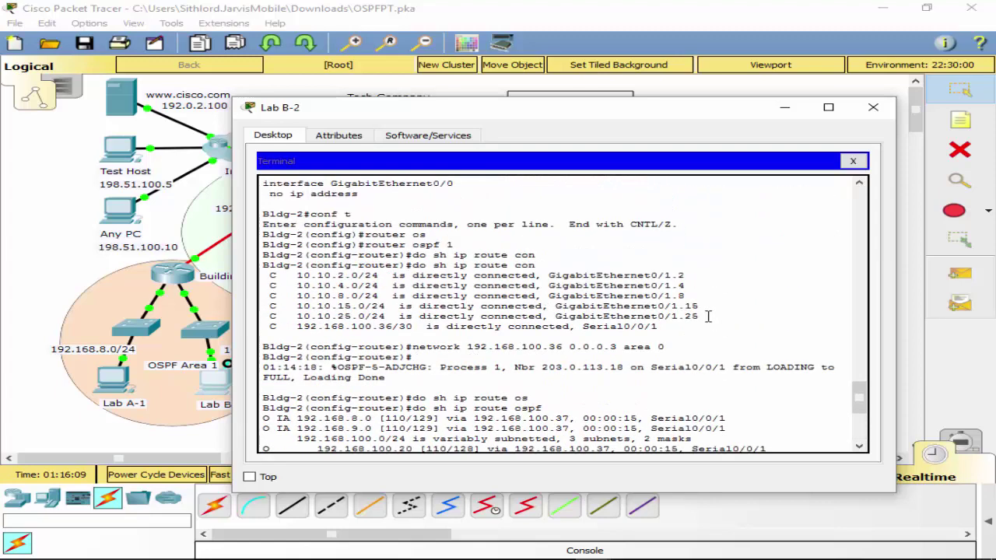
{"action": "scroll", "coordinate": [708, 317], "scroll_direction": "down", "scroll_amount": 4}
{"action": "scroll", "coordinate": [708, 317], "scroll_direction": "down", "scroll_amount": 2}
{"action": "type", "text": "2"}
{"action": "key", "text": "Return"}
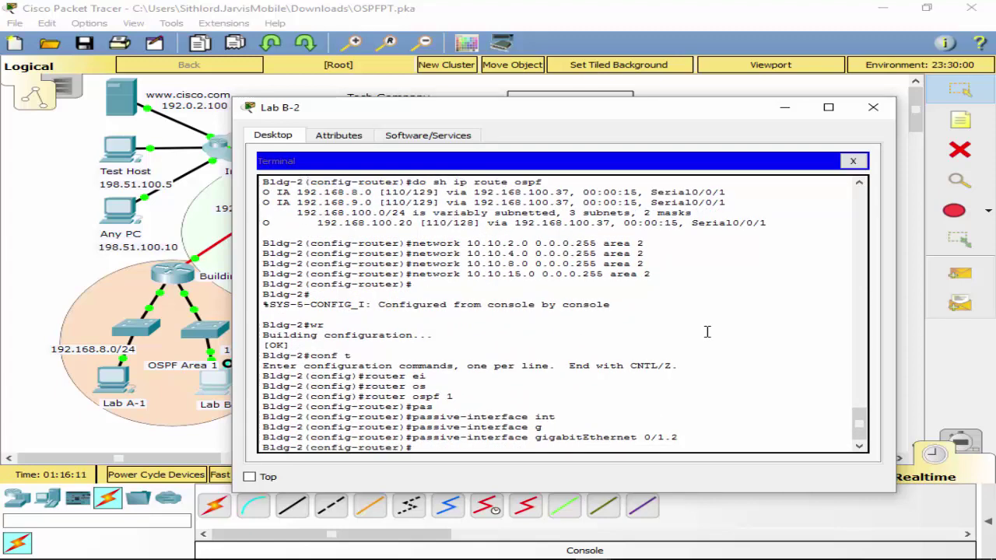
Make subinterfaces gigabitEthernet 0/1.4 and 0/1.8 passive.
{"action": "key", "text": "Up"}
{"action": "key", "text": "BackSpace"}
{"action": "type", "text": "3"}
{"action": "key", "text": "Return"}
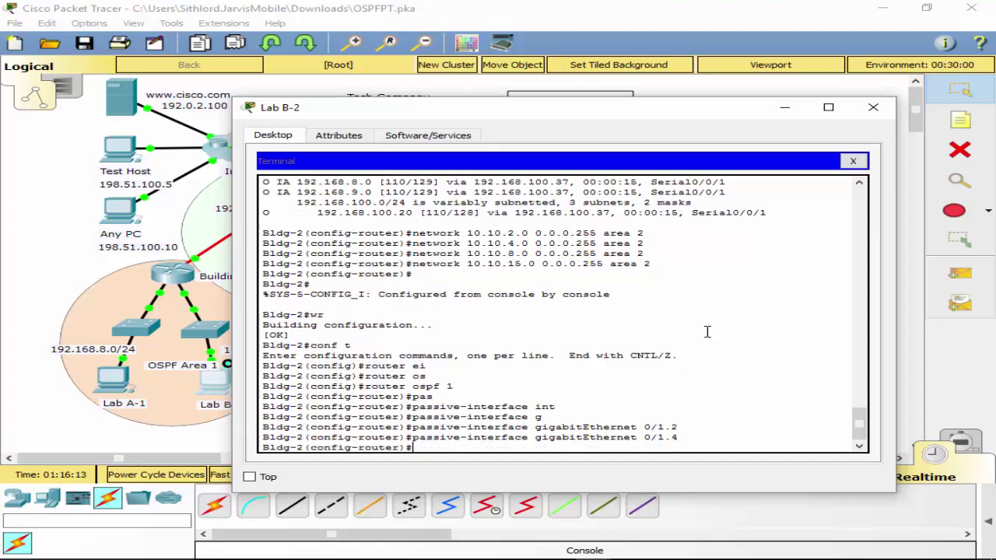
{"action": "key", "text": "Up"}
{"action": "key", "text": "BackSpace"}
{"action": "type", "text": "8"}
{"action": "key", "text": "Return"}
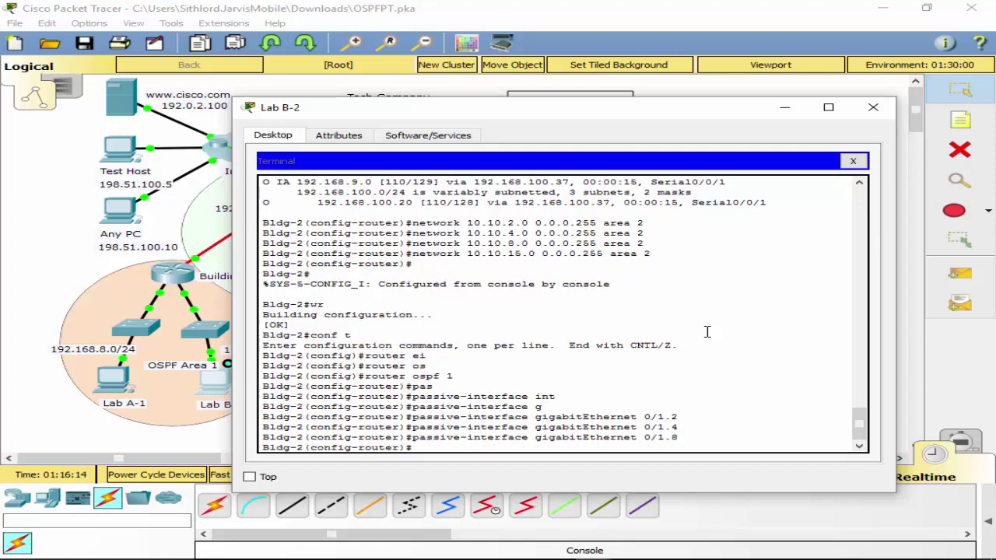
{"action": "scroll", "coordinate": [573, 298], "scroll_direction": "up", "scroll_amount": 8}
{"action": "scroll", "coordinate": [568, 298], "scroll_direction": "down", "scroll_amount": 5}
{"action": "scroll", "coordinate": [569, 298], "scroll_direction": "down", "scroll_amount": 3}
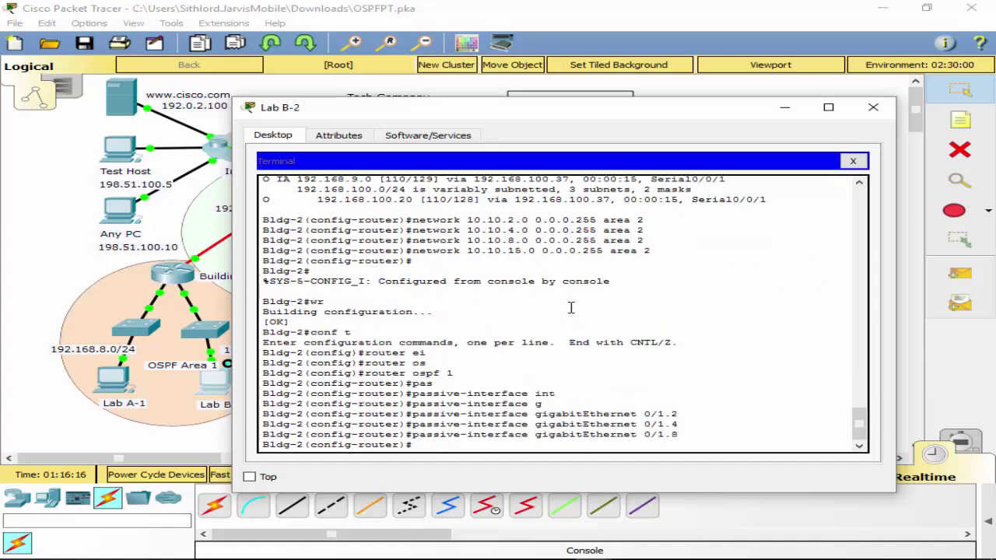
Make subinterfaces 0/1.15 and 0/1.25 and interface gigabitEthernet 0/1 passive.
{"action": "key", "text": "Up"}
{"action": "type", "text": "15"}
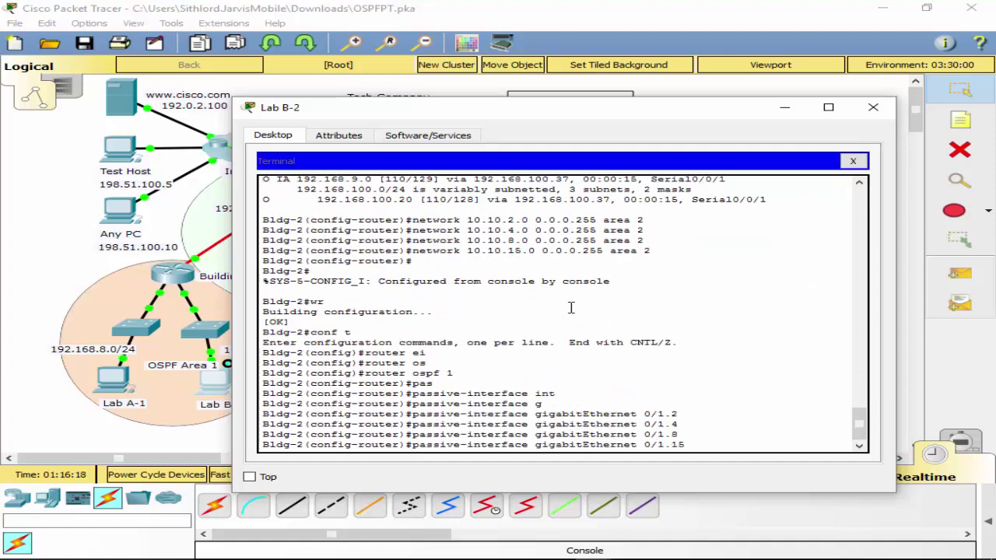
{"action": "key", "text": "Return"}
{"action": "key", "text": "Up"}
{"action": "key", "text": "BackSpace"}
{"action": "key", "text": "BackSpace"}
{"action": "type", "text": "25"}
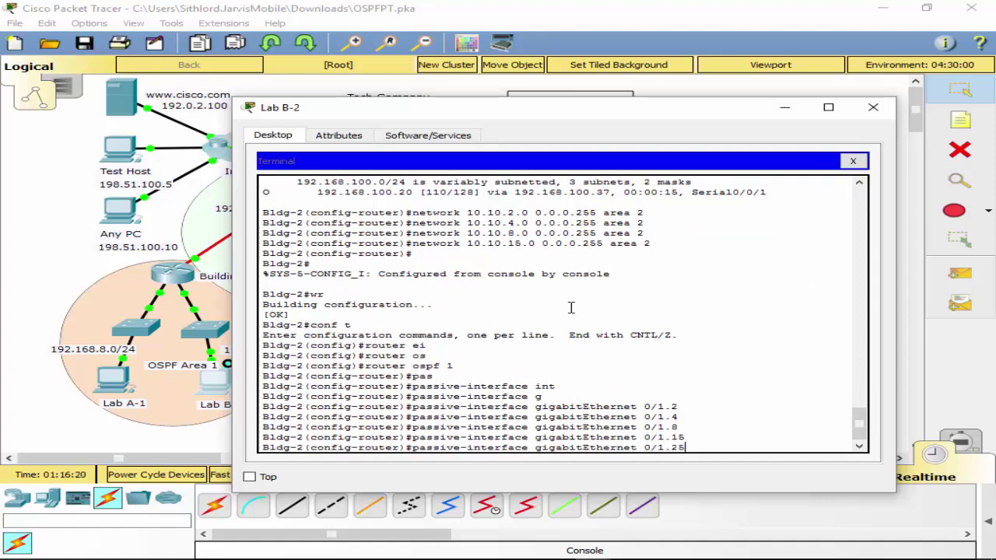
{"action": "key", "text": "Return"}
{"action": "key", "text": "Up"}
{"action": "key", "text": "BackSpace"}
{"action": "key", "text": "BackSpace"}
{"action": "key", "text": "BackSpace"}
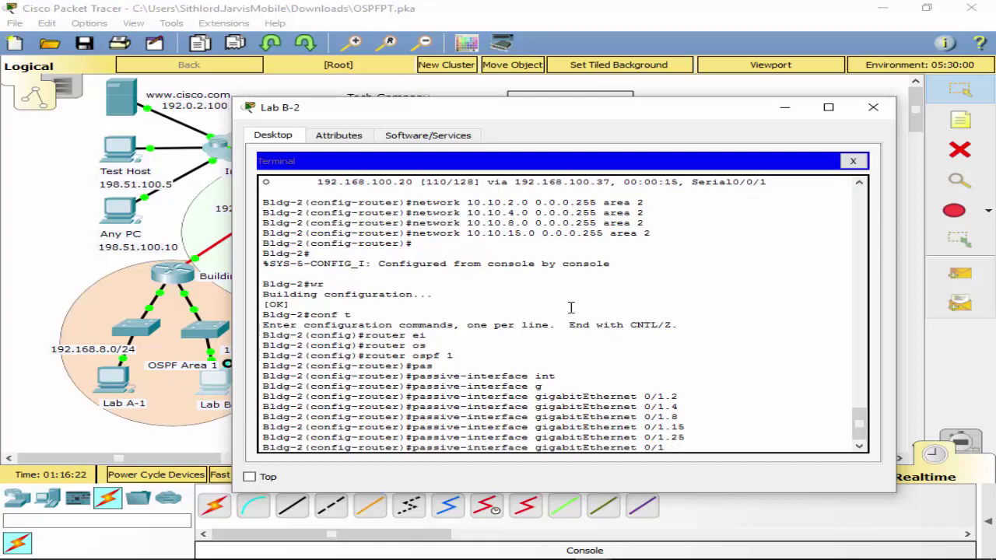
{"action": "key", "text": "Return"}
Exit to privileged mode, save with wr, and close the Lab B-2 terminal window.
{"action": "type", "text": "exit"}
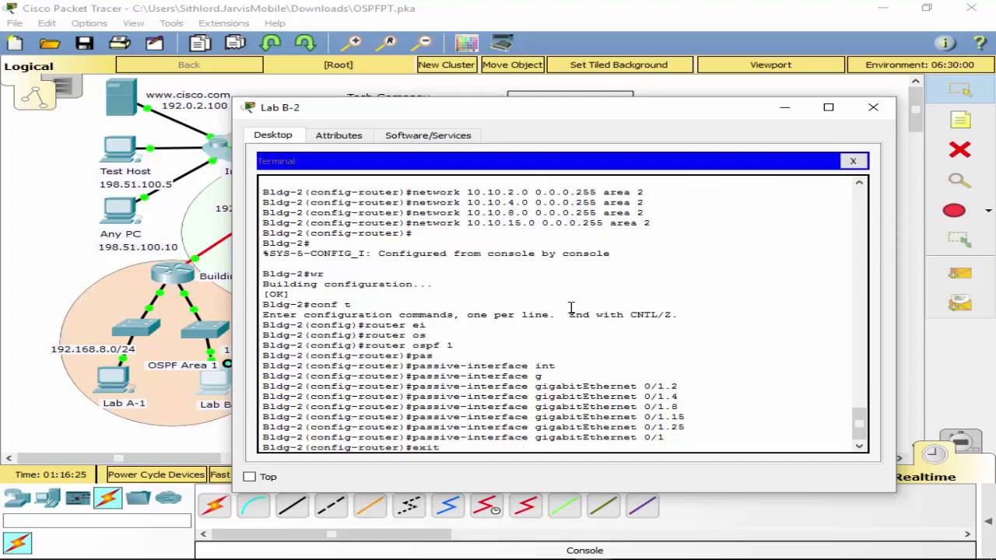
{"action": "key", "text": "Return"}
{"action": "type", "text": "exit"}
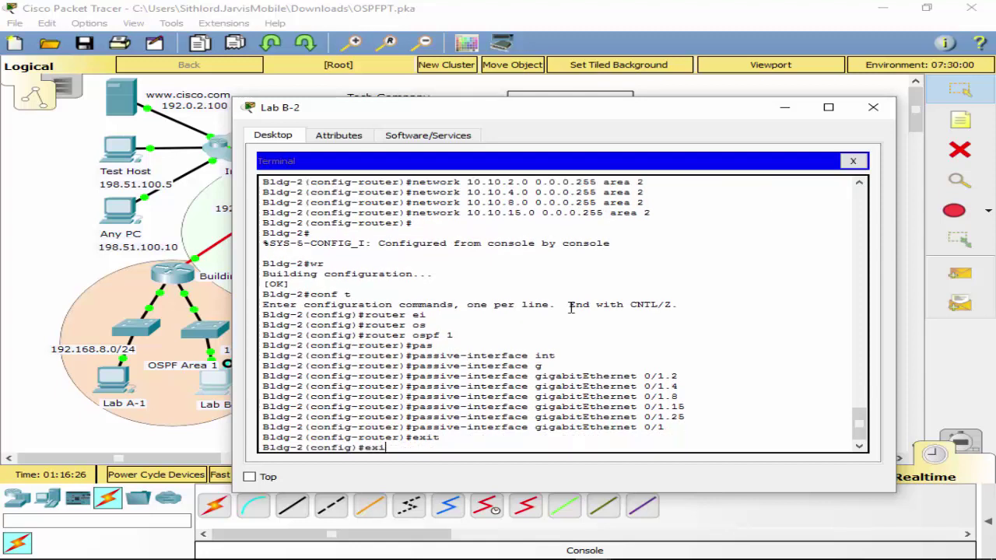
{"action": "key", "text": "Return"}
{"action": "type", "text": "wr"}
{"action": "key", "text": "Return"}
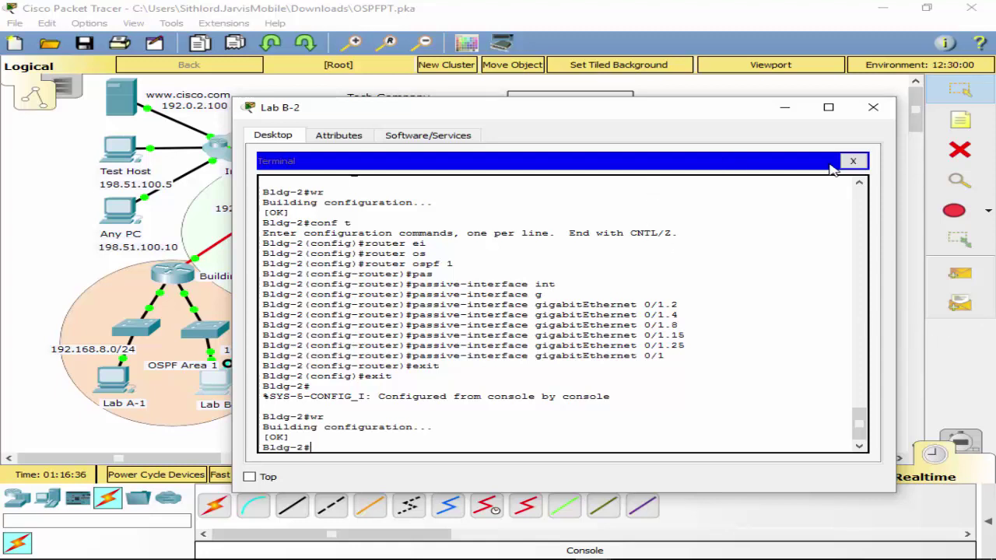
{"action": "left_click", "coordinate": [851, 163]}
{"action": "left_click", "coordinate": [871, 109]}
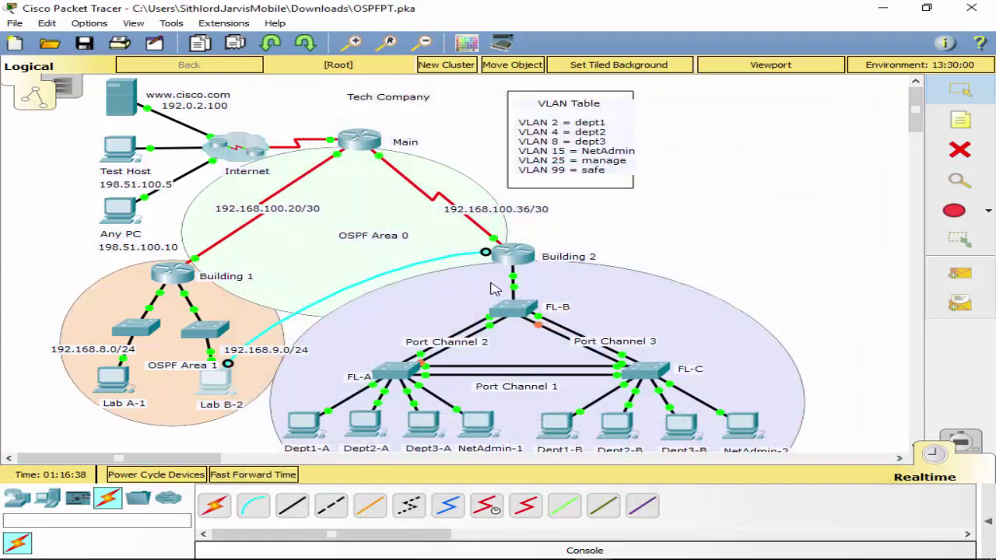
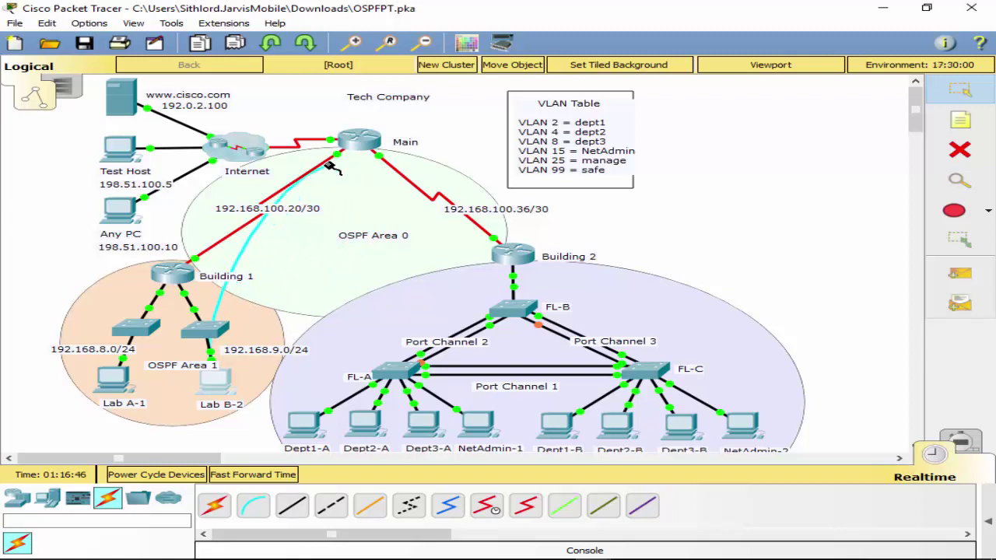
Connect Lab B-2's console cable to Main's Console port and open its terminal.
{"action": "left_click", "coordinate": [356, 141]}
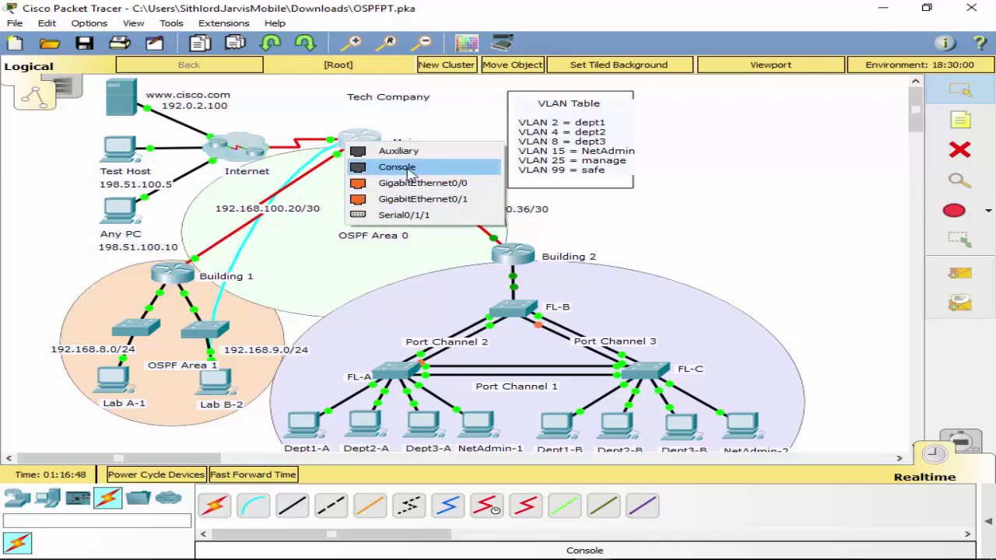
{"action": "left_click", "coordinate": [397, 167]}
{"action": "left_click", "coordinate": [214, 381]}
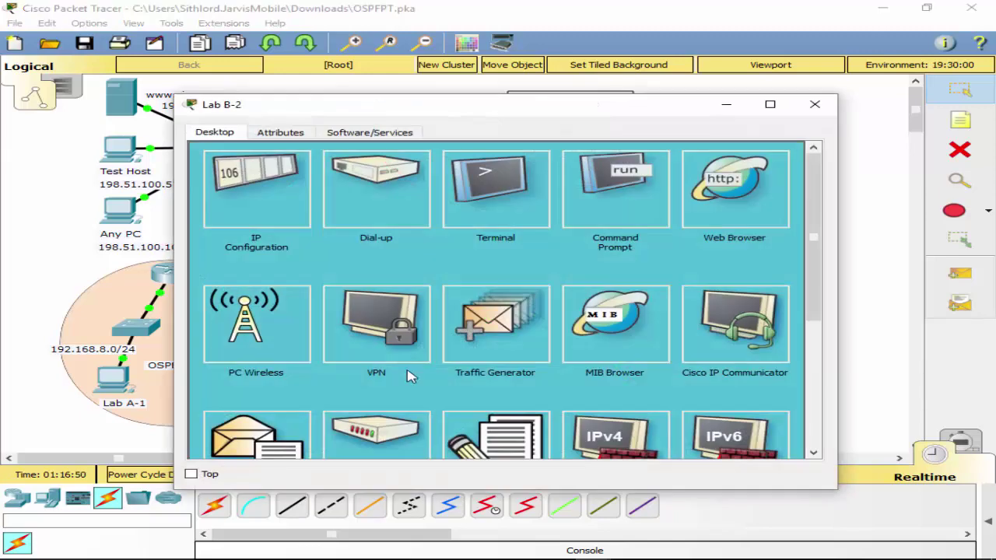
{"action": "left_click", "coordinate": [506, 202]}
{"action": "left_click", "coordinate": [742, 300]}
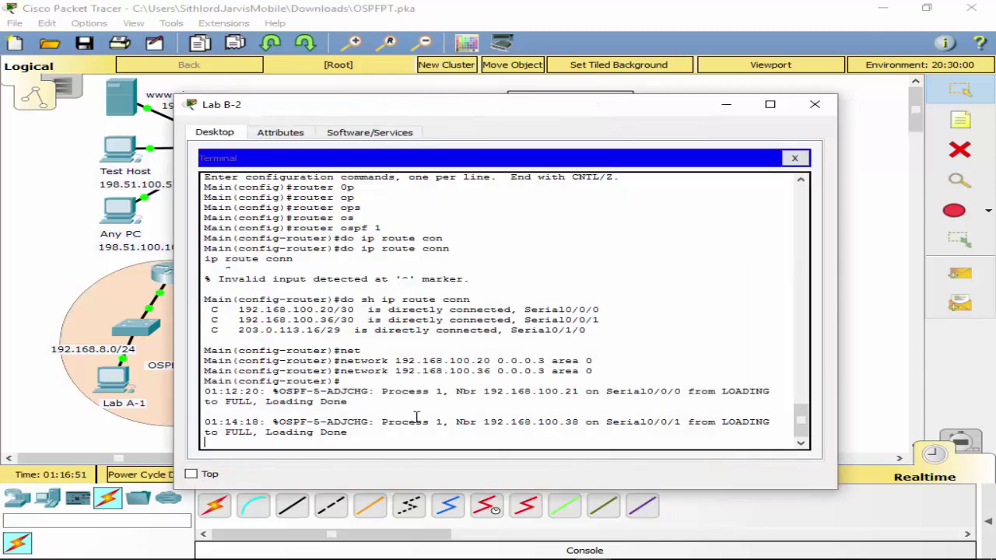
Under Main's OSPF process 1, add default-information originate.
{"action": "key", "text": "Return"}
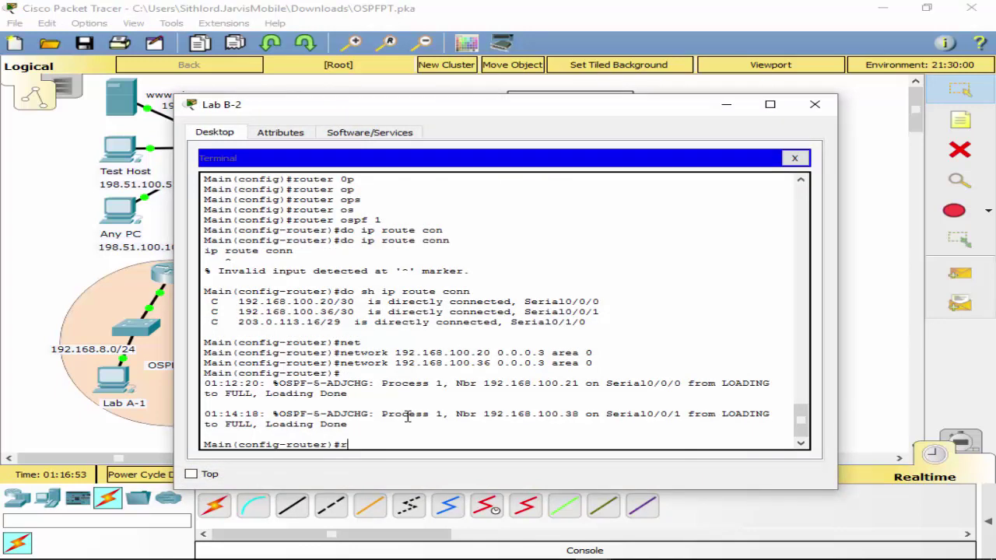
{"action": "type", "text": "exit"}
{"action": "key", "text": "Return"}
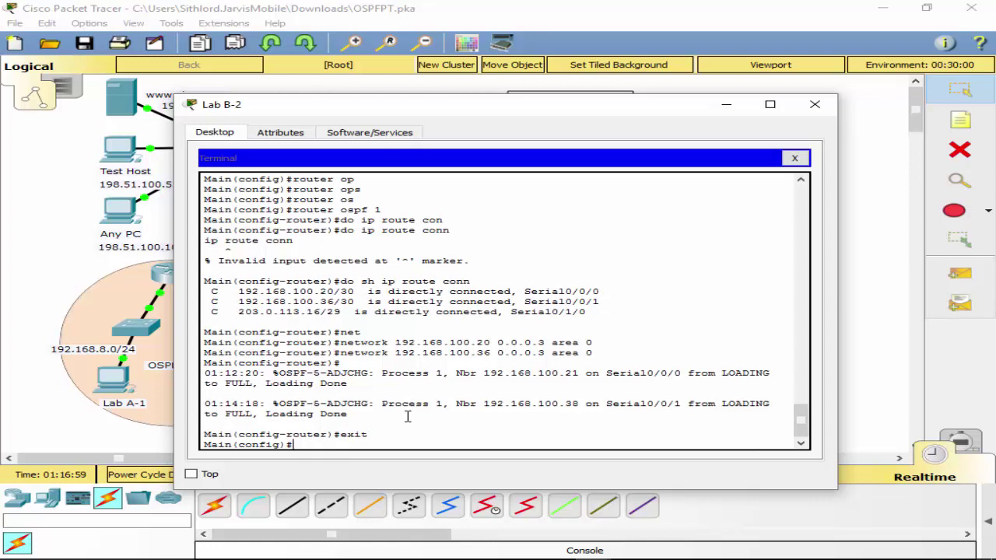
{"action": "type", "text": "router os"}
{"action": "key", "text": "Tab"}
{"action": "type", "text": "1"}
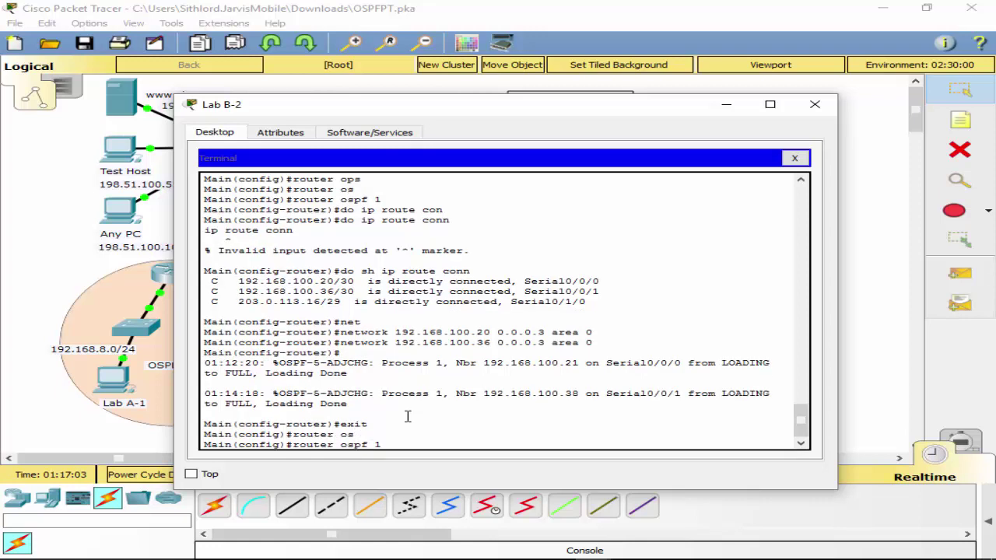
{"action": "key", "text": "Return"}
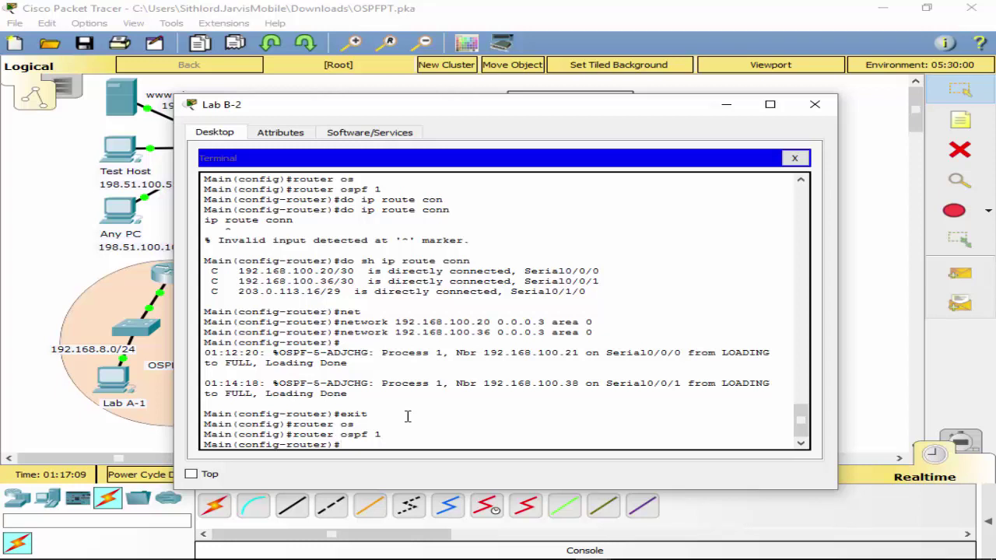
{"action": "type", "text": "de"}
{"action": "key", "text": "Tab"}
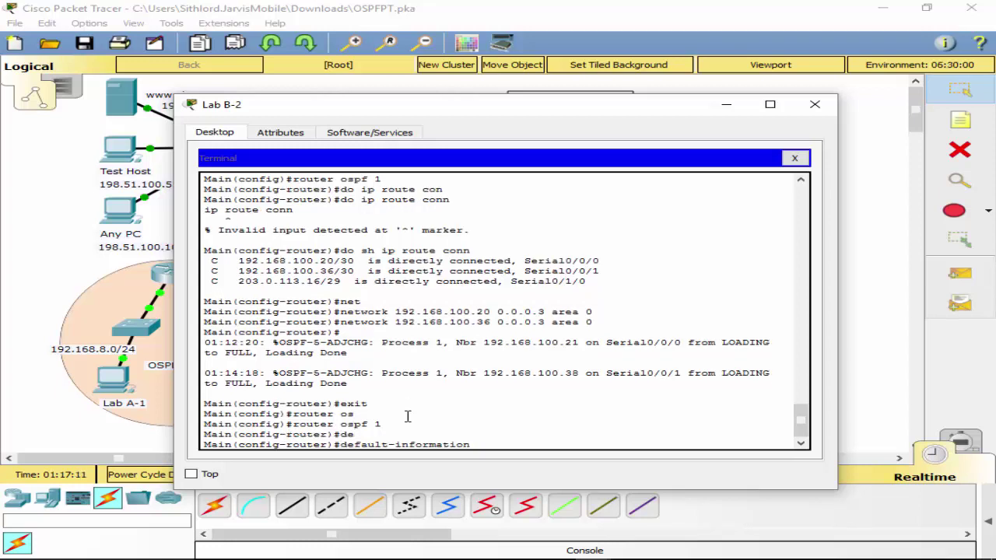
{"action": "type", "text": "o"}
{"action": "key", "text": "Tab"}
{"action": "key", "text": "Return"}
Return to privileged mode and save Main's configuration with wr.
{"action": "type", "text": "exit"}
{"action": "key", "text": "Return"}
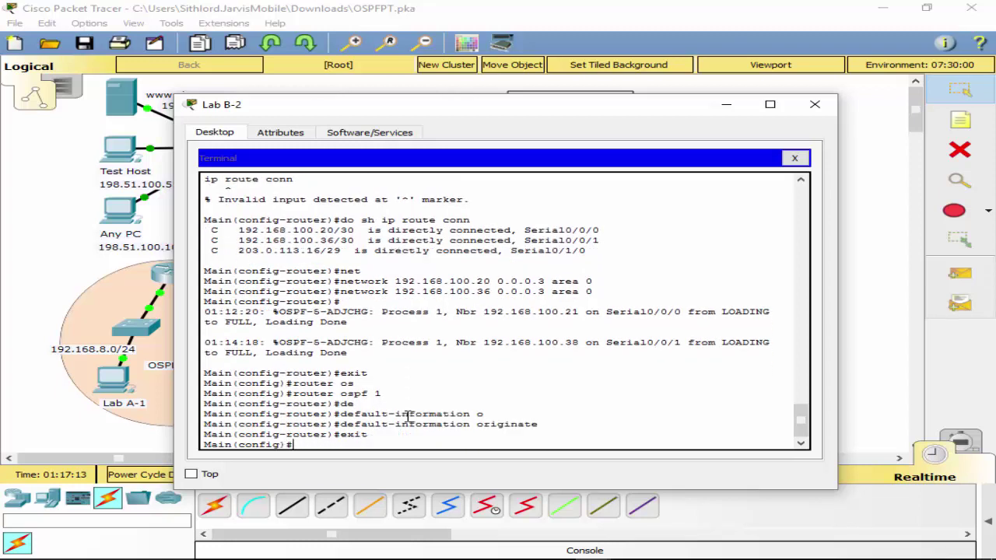
{"action": "key", "text": "Return"}
{"action": "type", "text": "exit"}
{"action": "key", "text": "Return"}
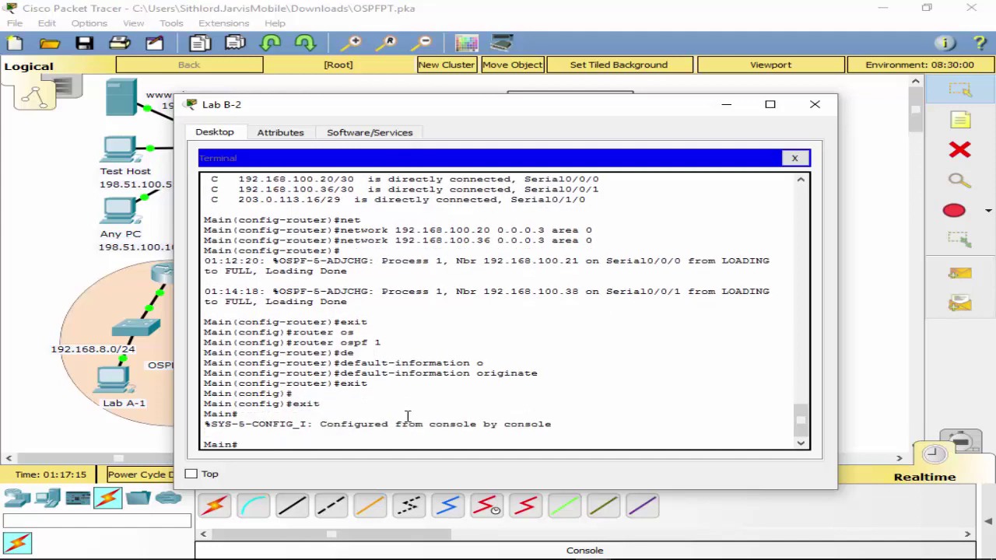
{"action": "type", "text": "wr"}
{"action": "key", "text": "Return"}
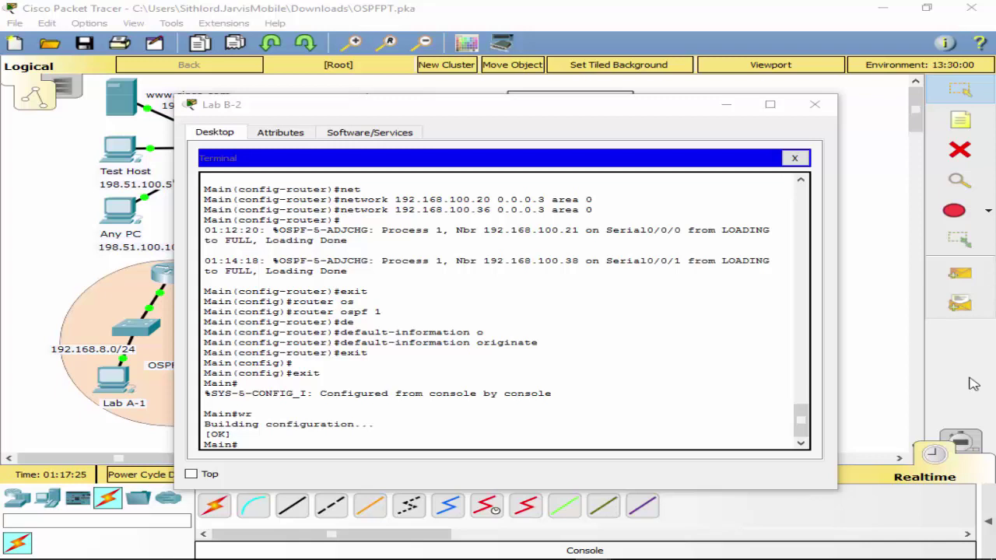
{"action": "left_click", "coordinate": [325, 447]}
Enter global configuration and display Main's full routing table with do sh ip route.
{"action": "type", "text": "conf t"}
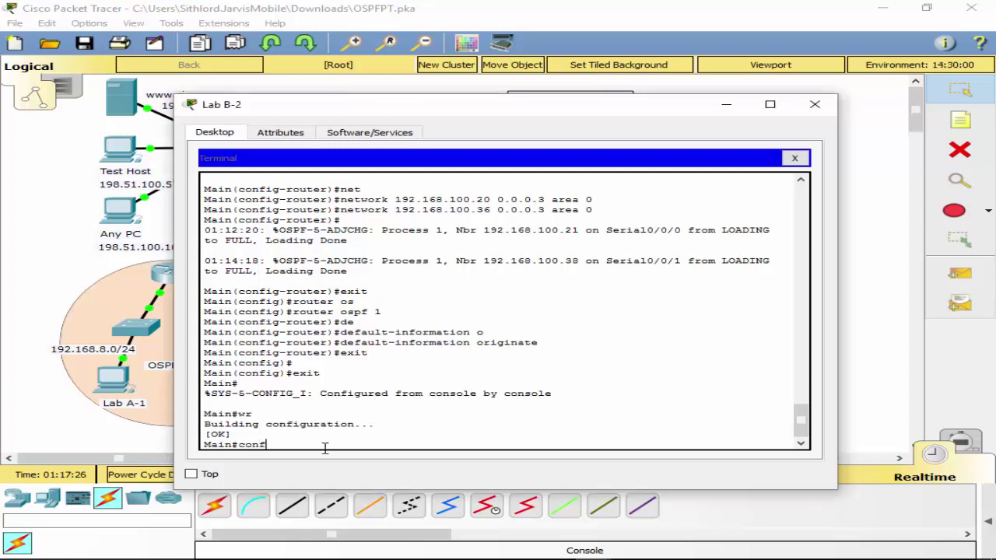
{"action": "key", "text": "Return"}
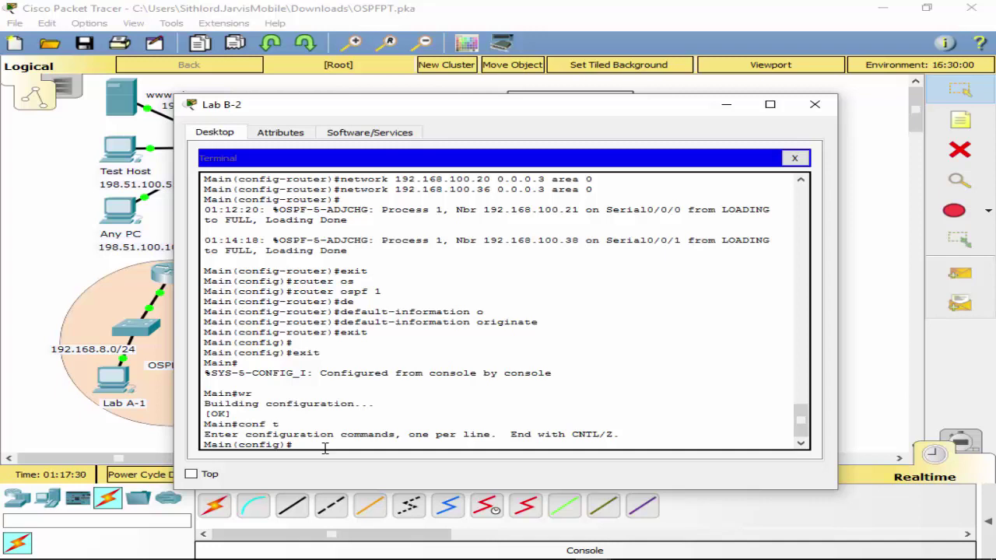
{"action": "type", "text": "int"}
{"action": "key", "text": "BackSpace"}
{"action": "key", "text": "BackSpace"}
{"action": "key", "text": "BackSpace"}
{"action": "key", "text": "BackSpace"}
{"action": "type", "text": "do sh ip route"}
{"action": "key", "text": "Return"}
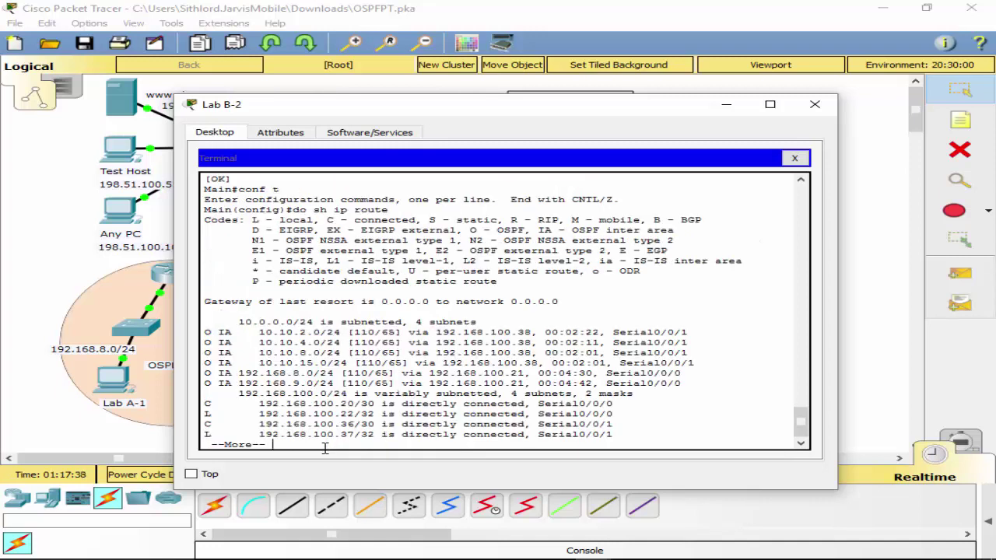
{"action": "key", "text": "space"}
Show only Main's directly connected routes with do sh ip route con.
{"action": "key", "text": "Up"}
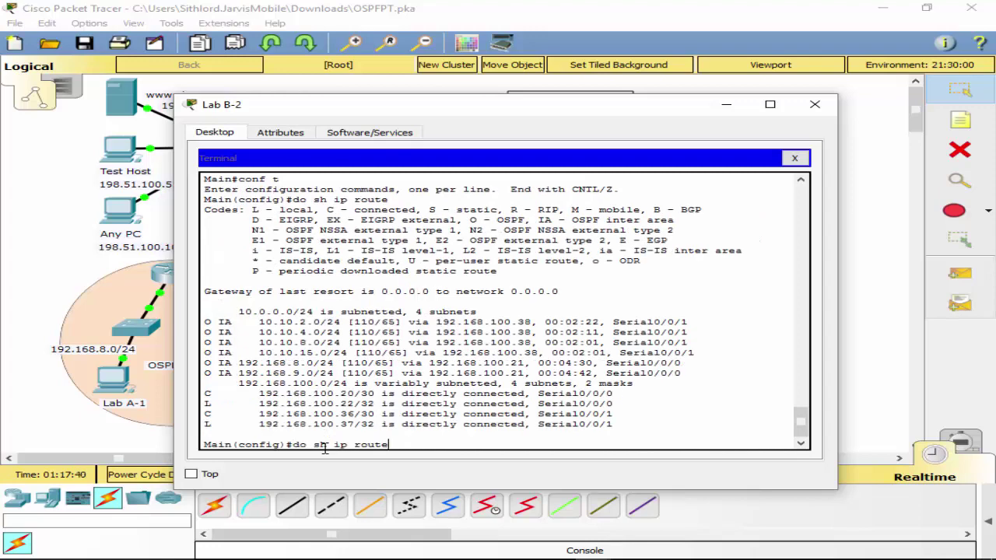
{"action": "type", "text": "con"}
{"action": "key", "text": "Return"}
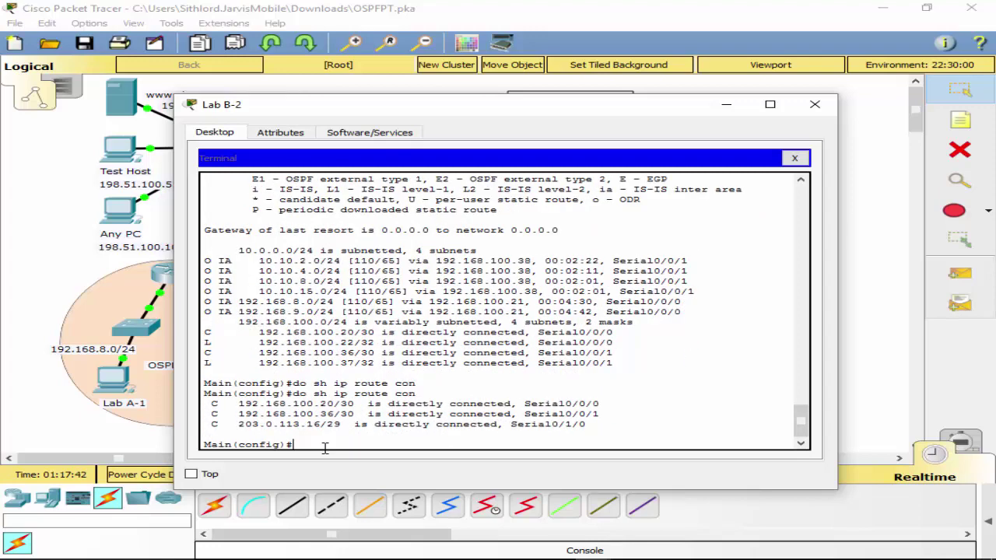
{"action": "type", "text": "int s0/0/0"}
Set Serial0/0/0's bandwidth to 128 kilobits, correcting an initial 128000 entry.
{"action": "key", "text": "Return"}
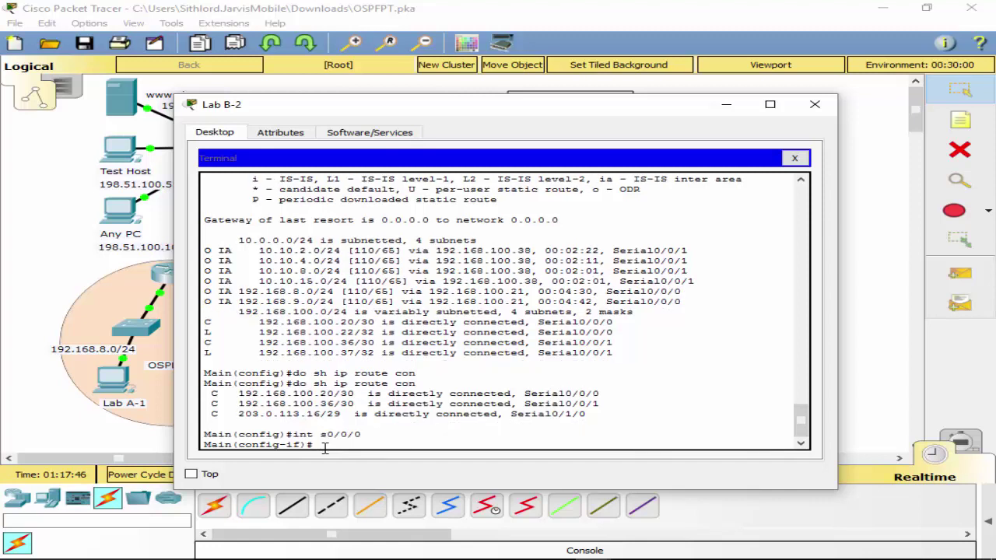
{"action": "type", "text": "ban"}
{"action": "key", "text": "Tab"}
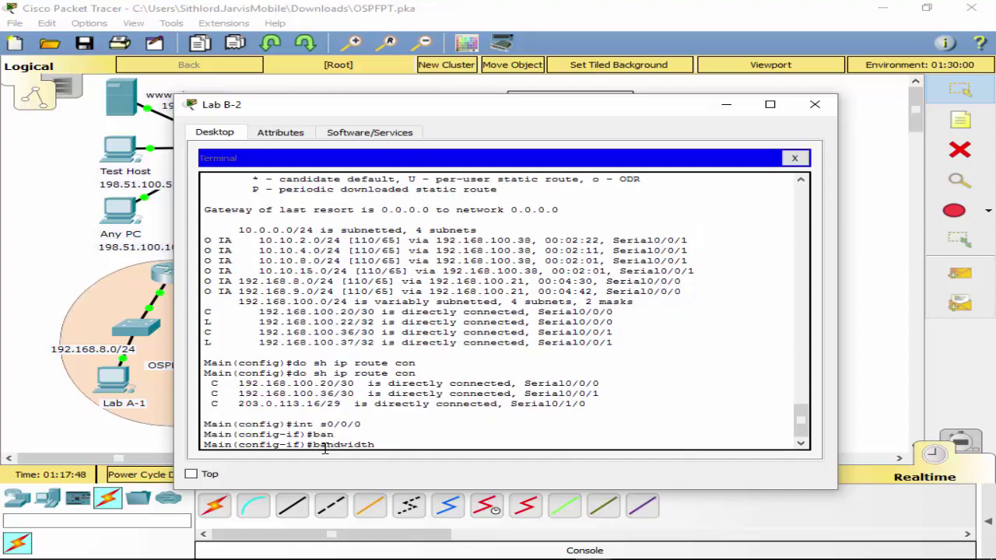
{"action": "type", "text": "?"}
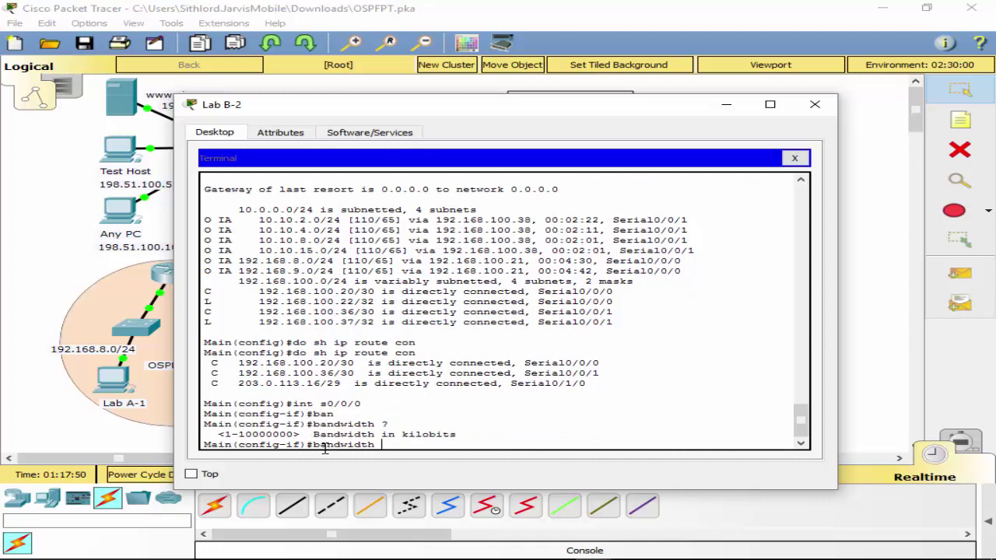
{"action": "type", "text": "128000"}
{"action": "key", "text": "BackSpace"}
{"action": "key", "text": "BackSpace"}
{"action": "key", "text": "BackSpace"}
{"action": "type", "text": "000"}
{"action": "key", "text": "Return"}
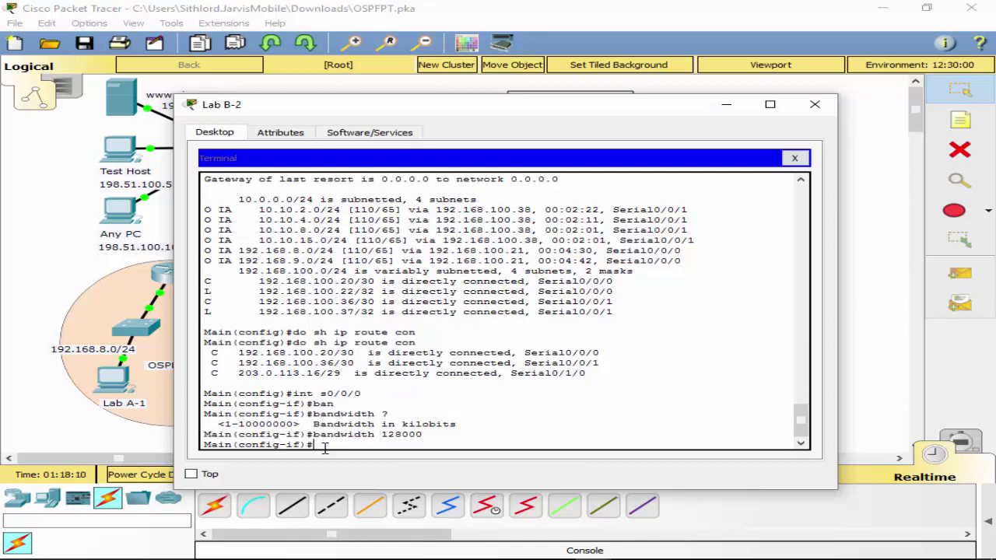
{"action": "key", "text": "Up"}
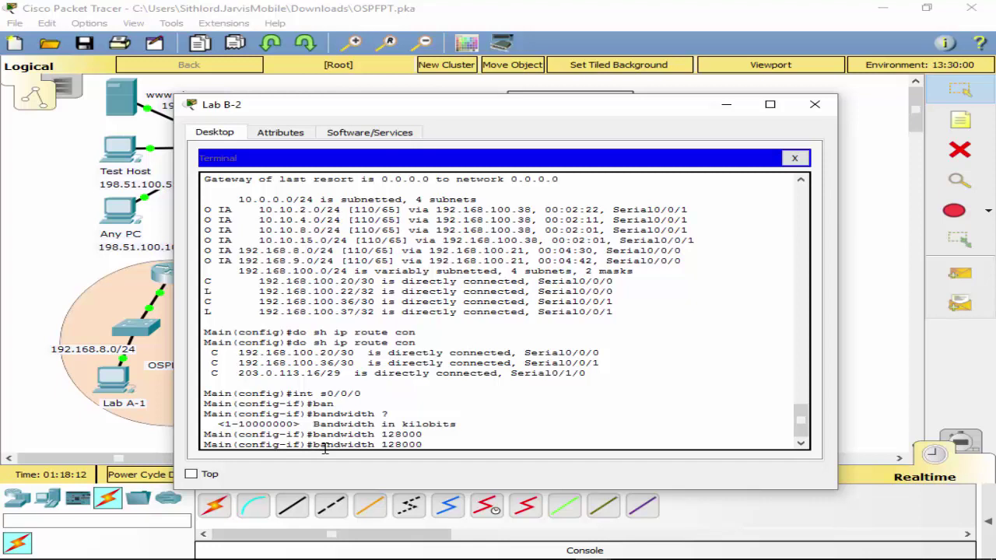
{"action": "key", "text": "BackSpace"}
{"action": "key", "text": "BackSpace"}
{"action": "key", "text": "BackSpace"}
{"action": "key", "text": "Return"}
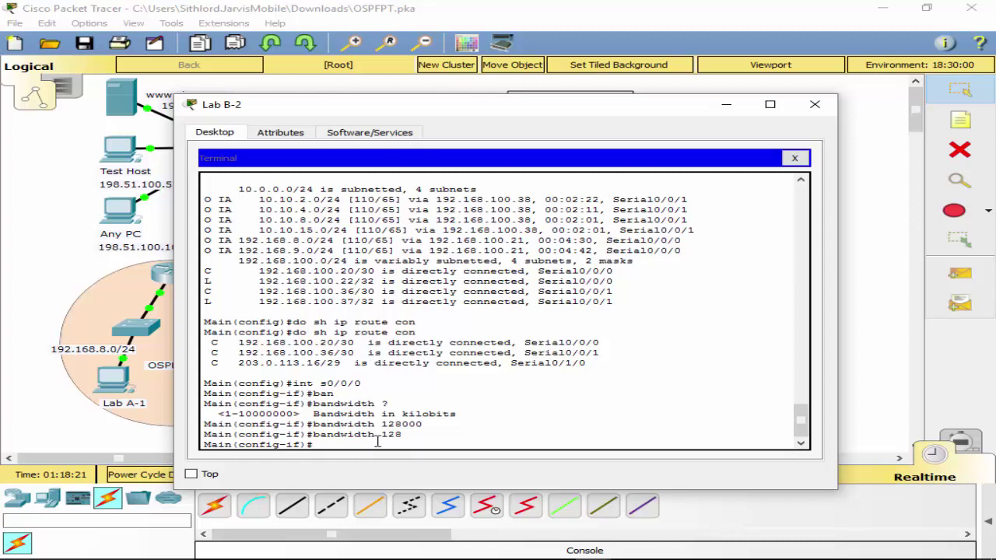
Set Serial0/0/1's bandwidth to 128 kilobits.
{"action": "key", "text": "Up"}
{"action": "key", "text": "Up"}
{"action": "key", "text": "Up"}
{"action": "key", "text": "Up"}
{"action": "key", "text": "BackSpace"}
{"action": "type", "text": "1"}
{"action": "key", "text": "Return"}
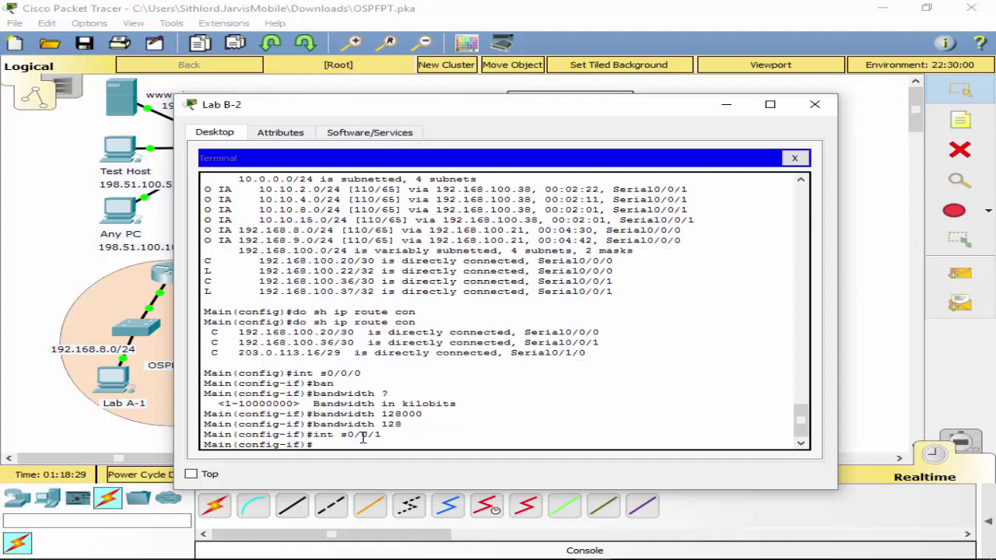
{"action": "key", "text": "Up"}
{"action": "key", "text": "Up"}
{"action": "key", "text": "Return"}
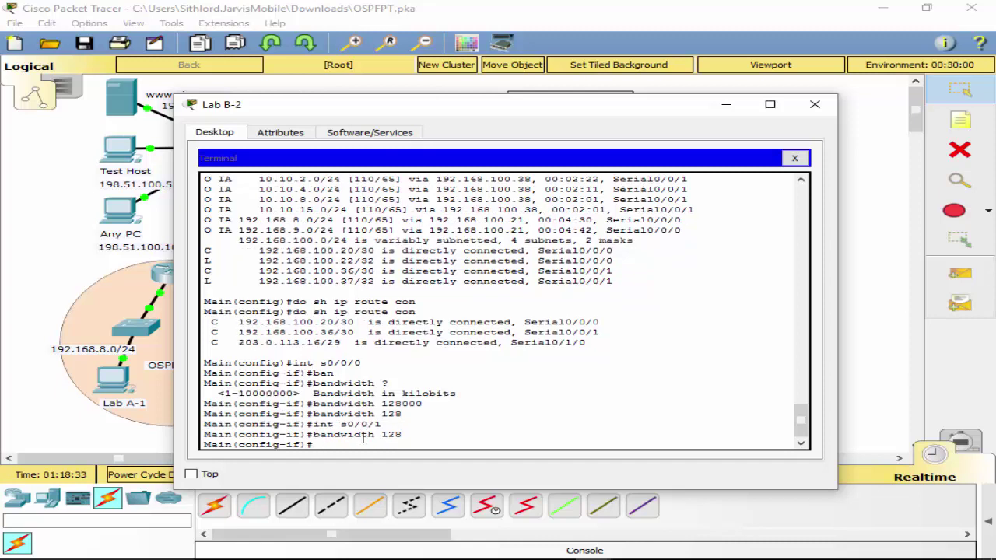
Set Serial0/1/0's bandwidth to 128 kilobits and leave interface configuration.
{"action": "key", "text": "Up"}
{"action": "key", "text": "Up"}
{"action": "key", "text": "BackSpace"}
{"action": "key", "text": "BackSpace"}
{"action": "key", "text": "BackSpace"}
{"action": "type", "text": "1/0"}
{"action": "key", "text": "Return"}
{"action": "key", "text": "Up"}
{"action": "key", "text": "Up"}
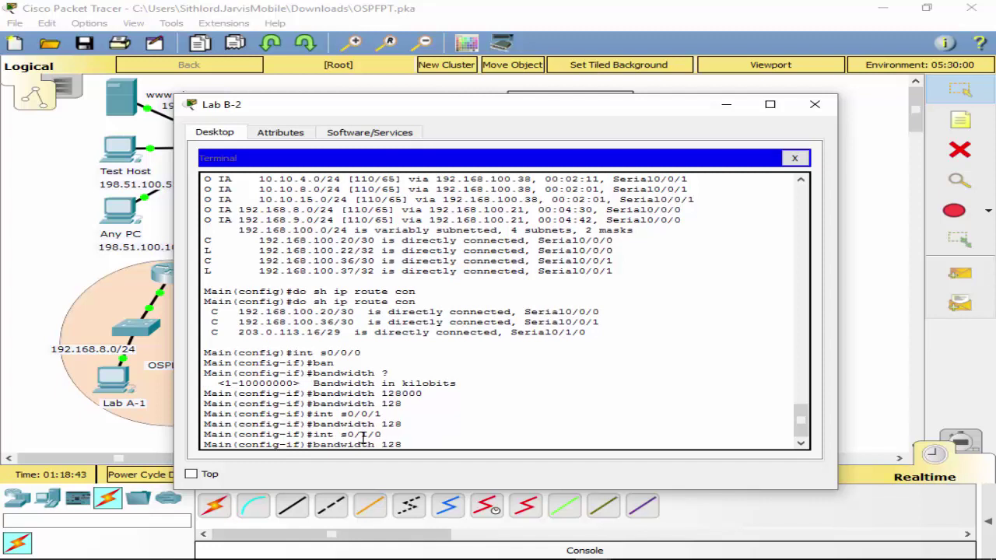
{"action": "key", "text": "Return"}
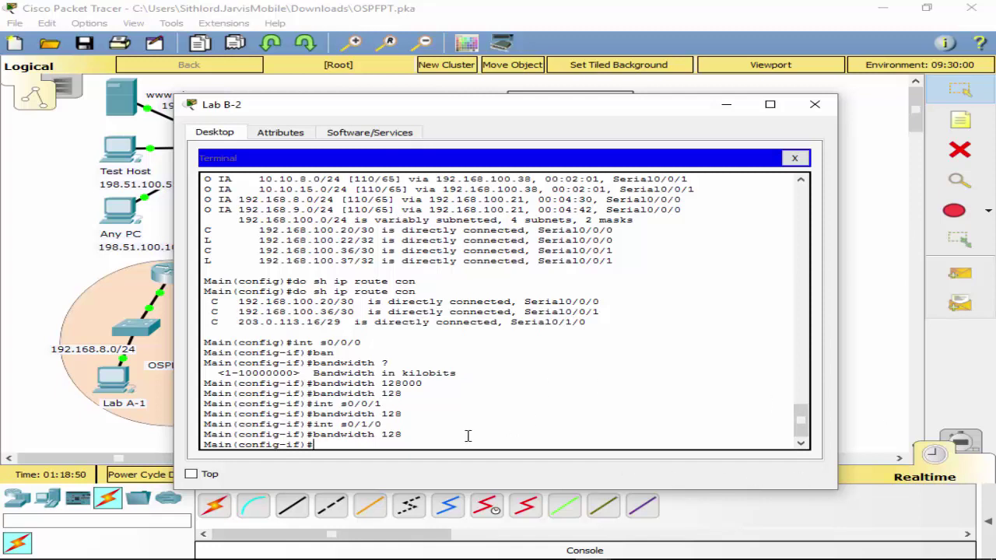
{"action": "type", "text": "exit"}
{"action": "key", "text": "Return"}
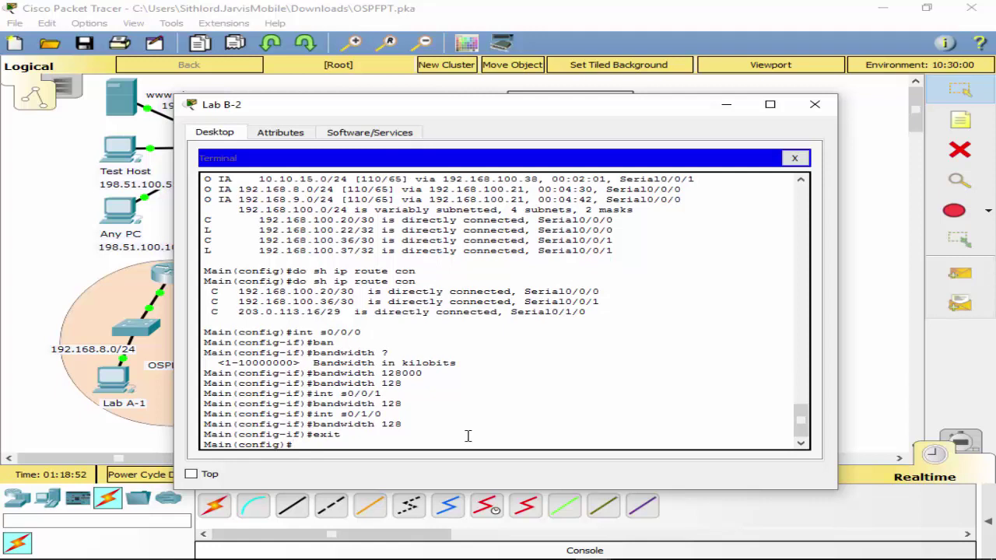
{"action": "type", "text": "route ospf 1"}
Set Main's OSPF 1 router ID to 2.2.2.2 and return to privileged mode.
{"action": "key", "text": "Return"}
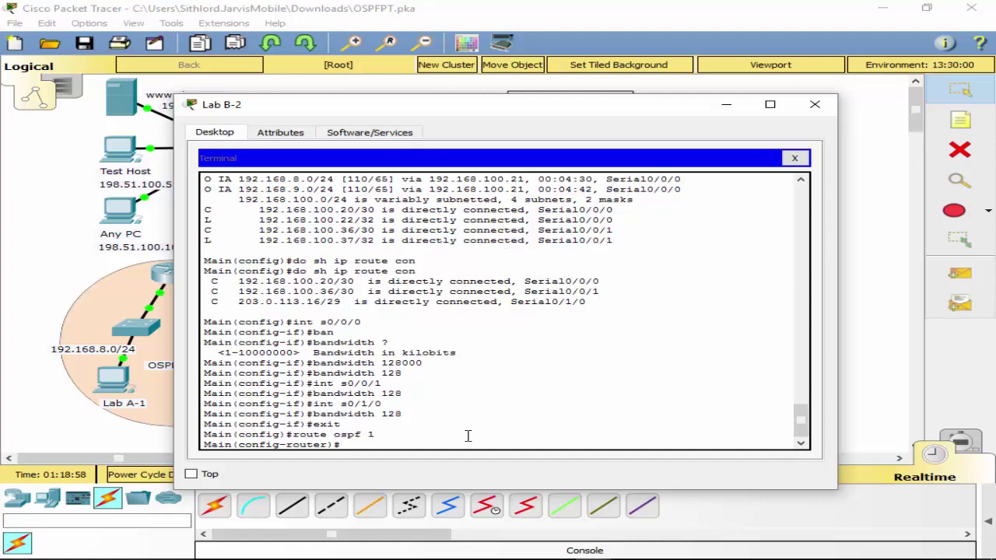
{"action": "type", "text": "ro"}
{"action": "key", "text": "Return"}
{"action": "type", "text": "router-id 2"}
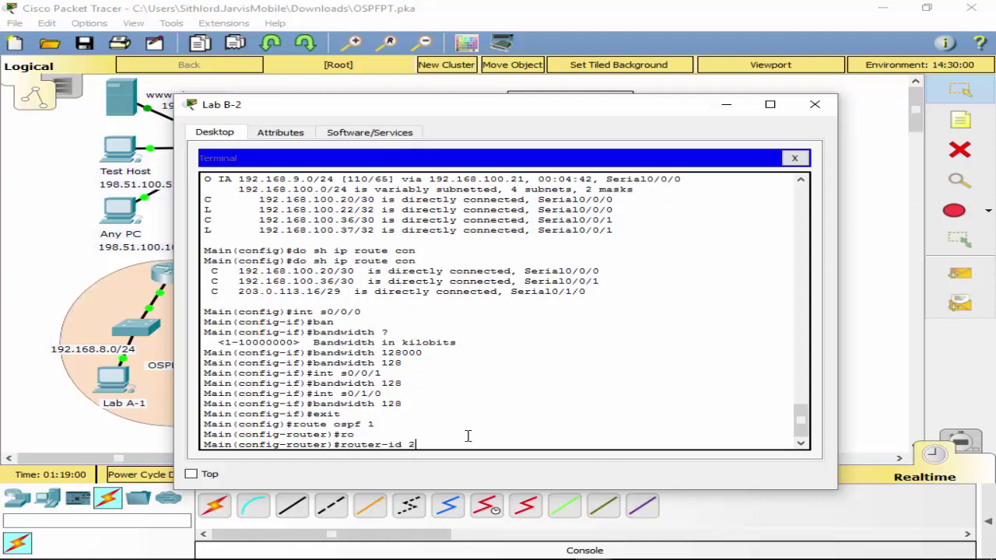
{"action": "type", "text": ".2.2.2"}
{"action": "key", "text": "Return"}
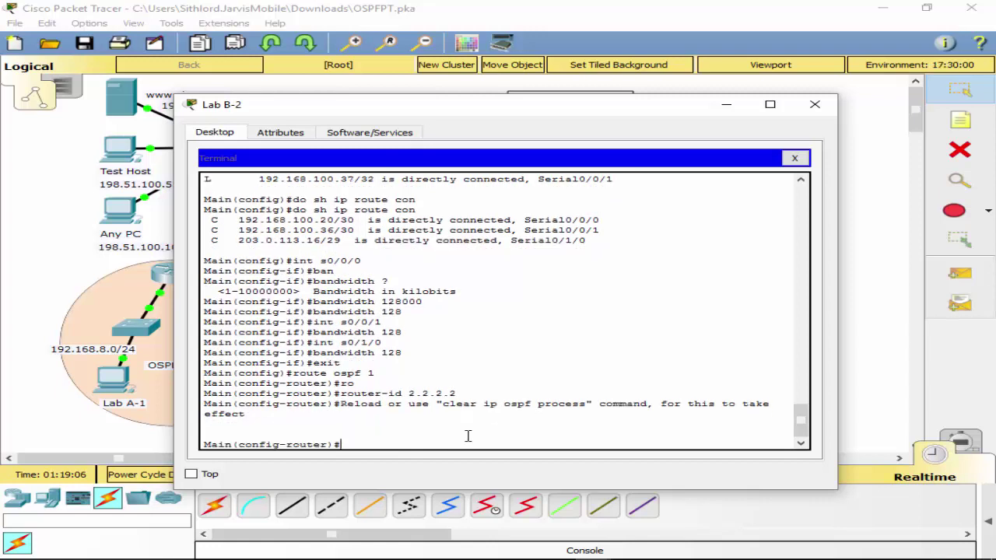
{"action": "type", "text": "exit"}
{"action": "key", "text": "Return"}
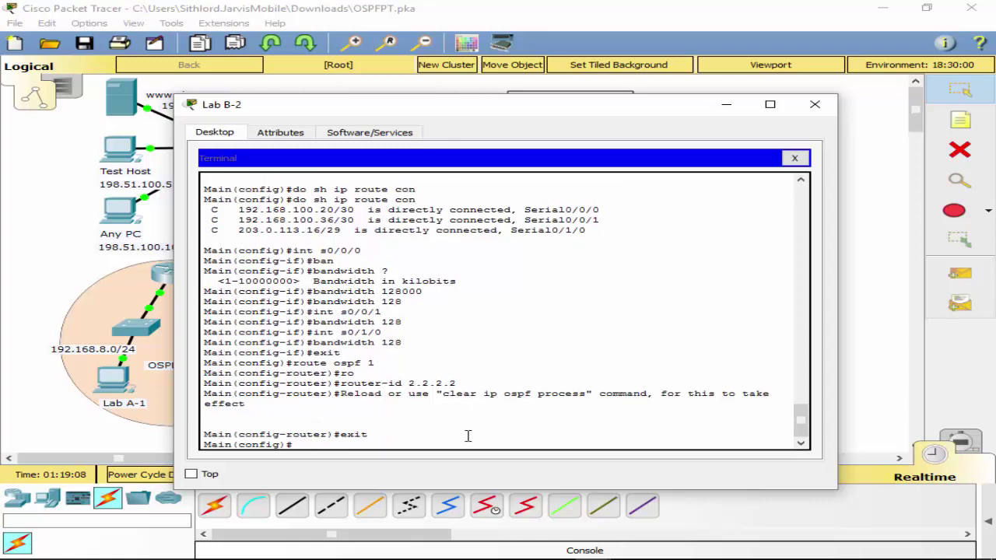
{"action": "type", "text": "exit"}
{"action": "key", "text": "Return"}
Reset OSPF with clear ip ospf process, confirm yes, and end the session.
{"action": "type", "text": "clerear"}
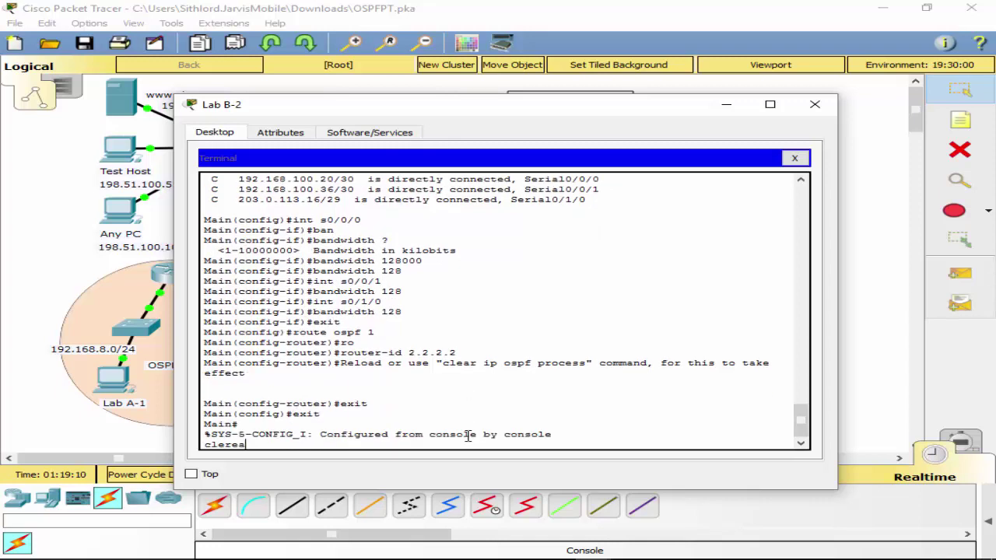
{"action": "key", "text": "BackSpace"}
{"action": "key", "text": "BackSpace"}
{"action": "key", "text": "BackSpace"}
{"action": "key", "text": "BackSpace"}
{"action": "key", "text": "BackSpace"}
{"action": "type", "text": "ear ip os"}
{"action": "key", "text": "Tab"}
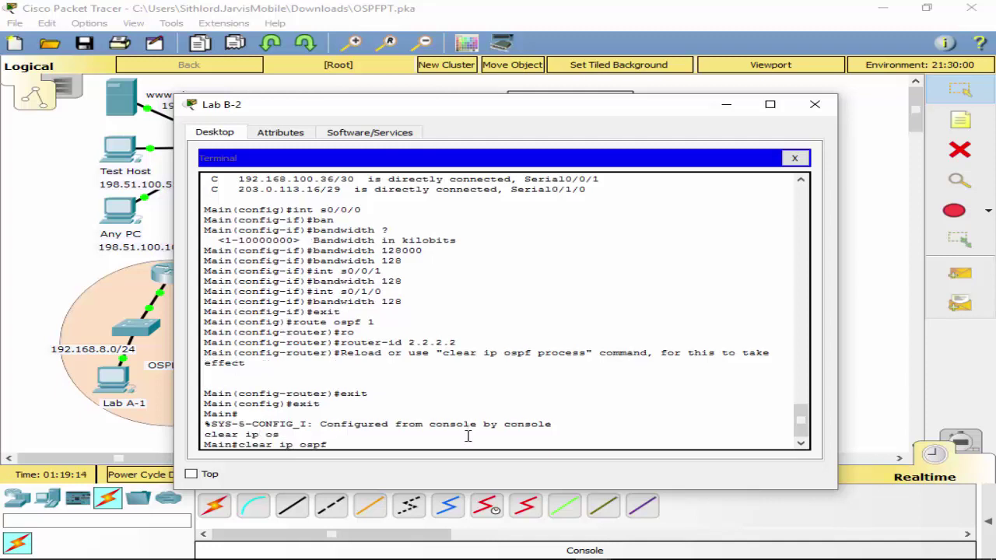
{"action": "type", "text": "pr"}
{"action": "key", "text": "Tab"}
{"action": "key", "text": "Return"}
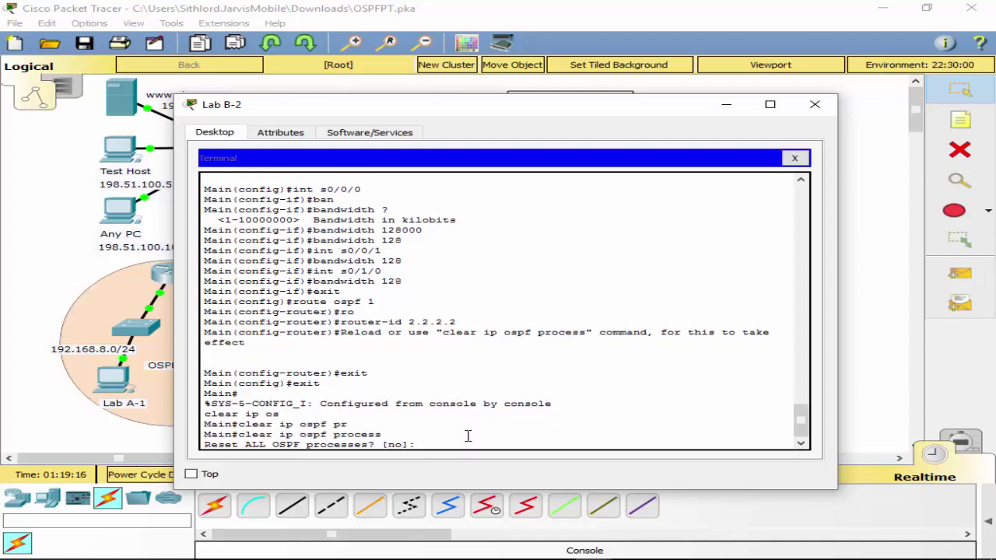
{"action": "type", "text": "y"}
{"action": "key", "text": "Return"}
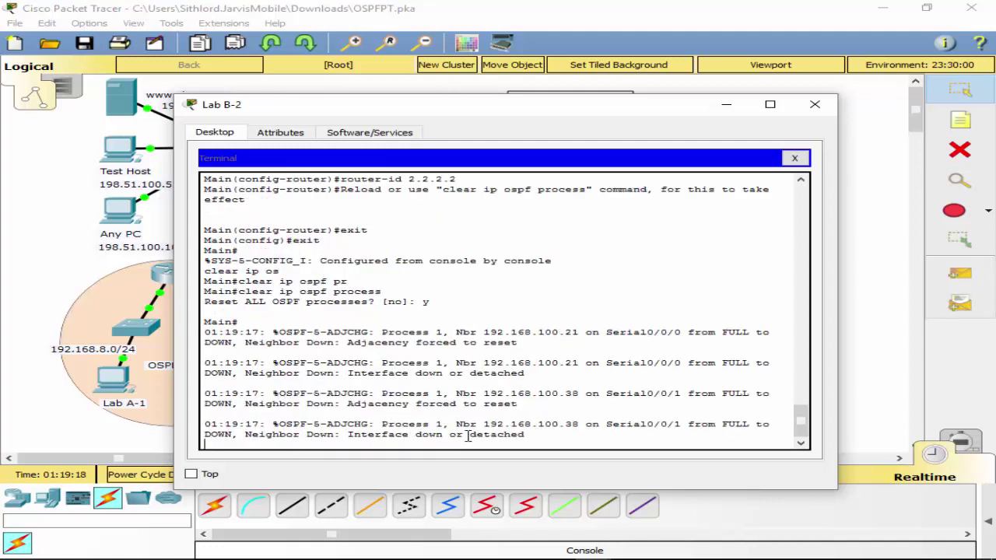
{"action": "key", "text": "Return"}
{"action": "type", "text": "exit"}
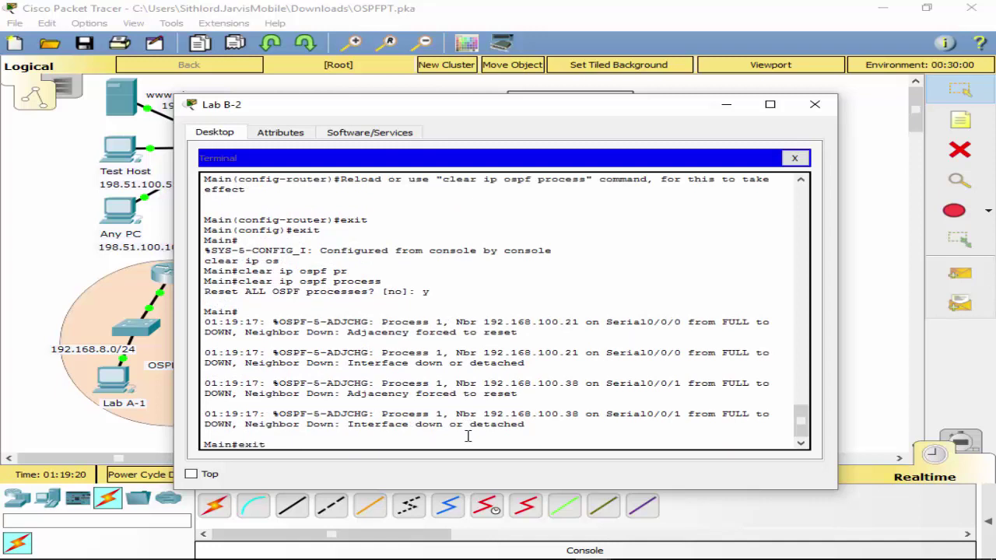
{"action": "key", "text": "Return"}
{"action": "key", "text": "Return"}
{"action": "type", "text": "wr"}
{"action": "key", "text": "Return"}
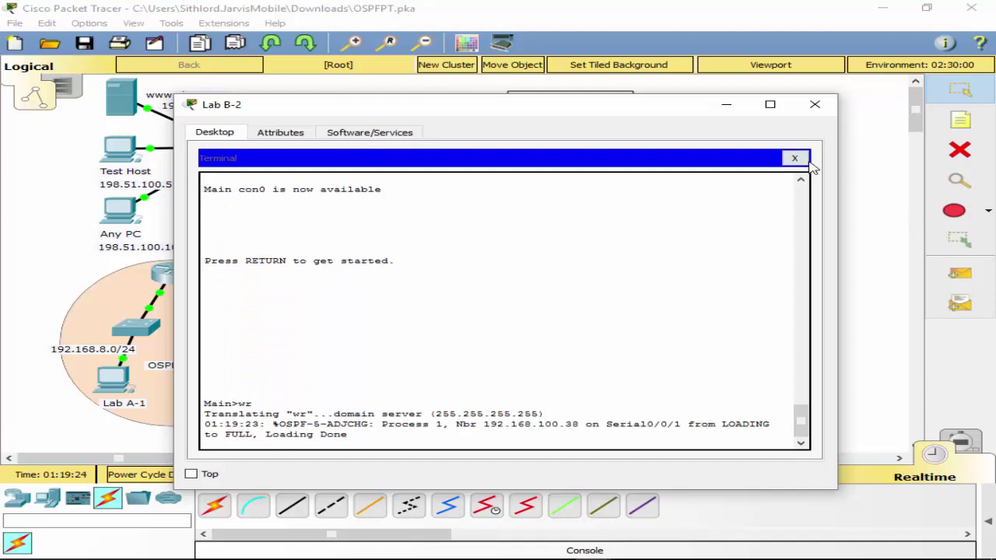
Move Lab B-2's console cable to Building 1's Console port and open the terminal.
{"action": "left_click", "coordinate": [794, 158]}
{"action": "left_click", "coordinate": [812, 104]}
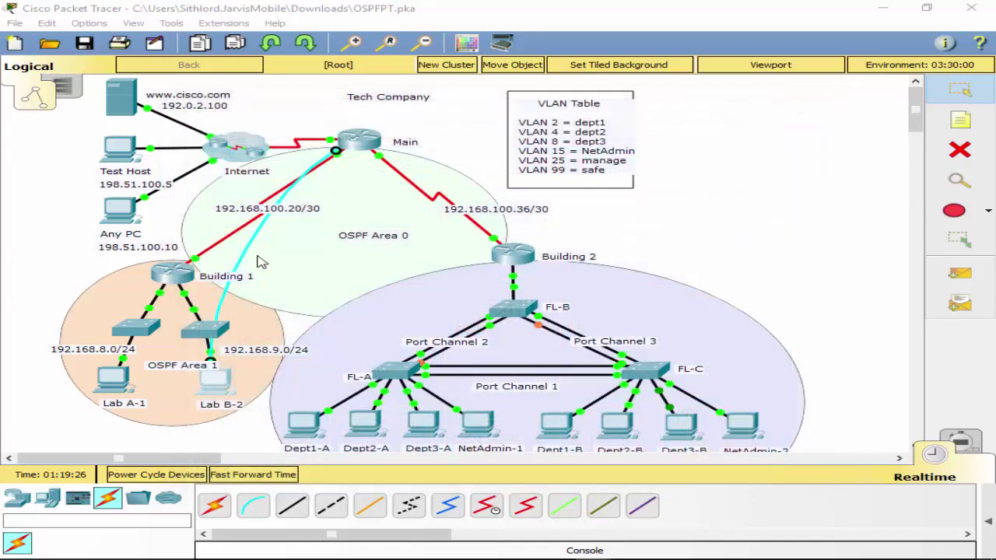
{"action": "left_click", "coordinate": [171, 271]}
{"action": "left_click", "coordinate": [238, 292]}
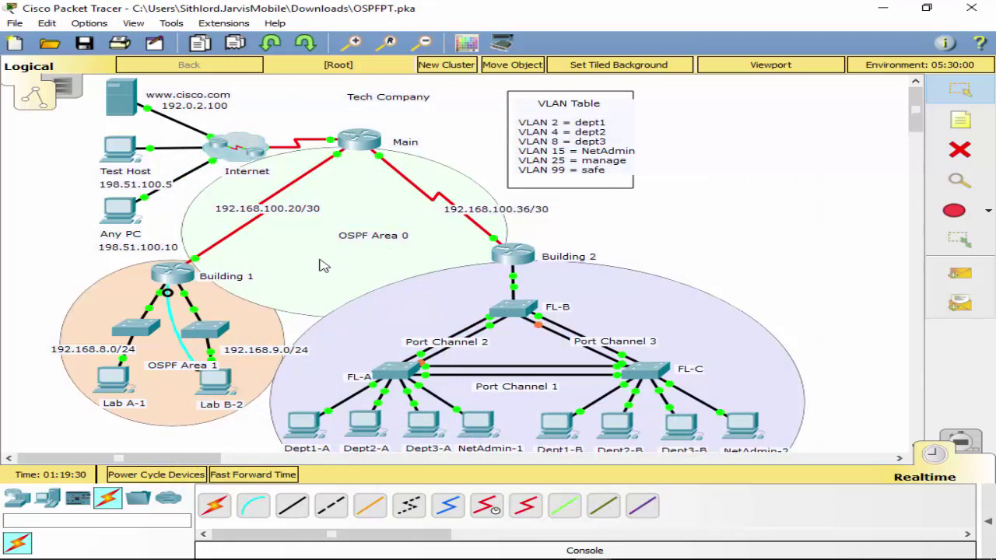
{"action": "left_click", "coordinate": [219, 389]}
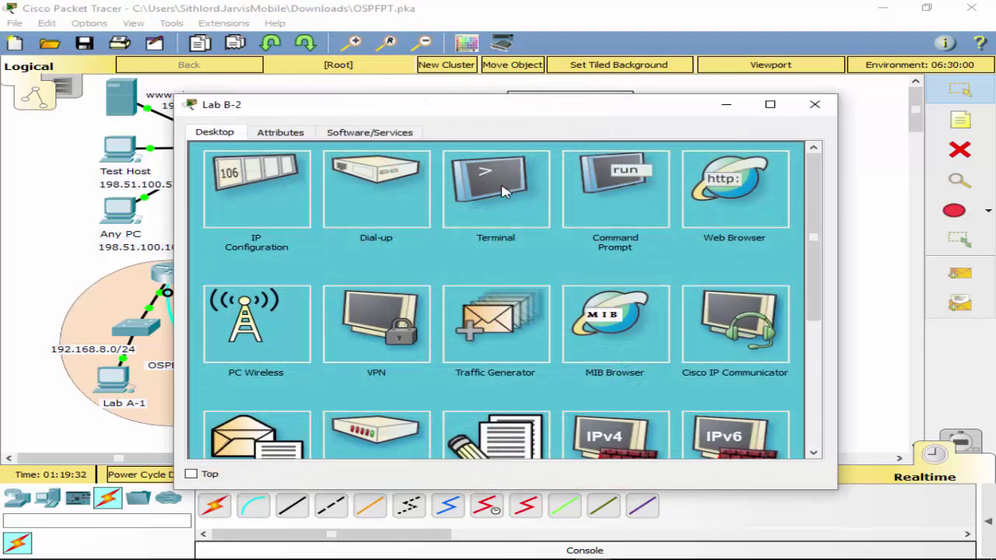
{"action": "left_click", "coordinate": [504, 192]}
{"action": "left_click", "coordinate": [759, 294]}
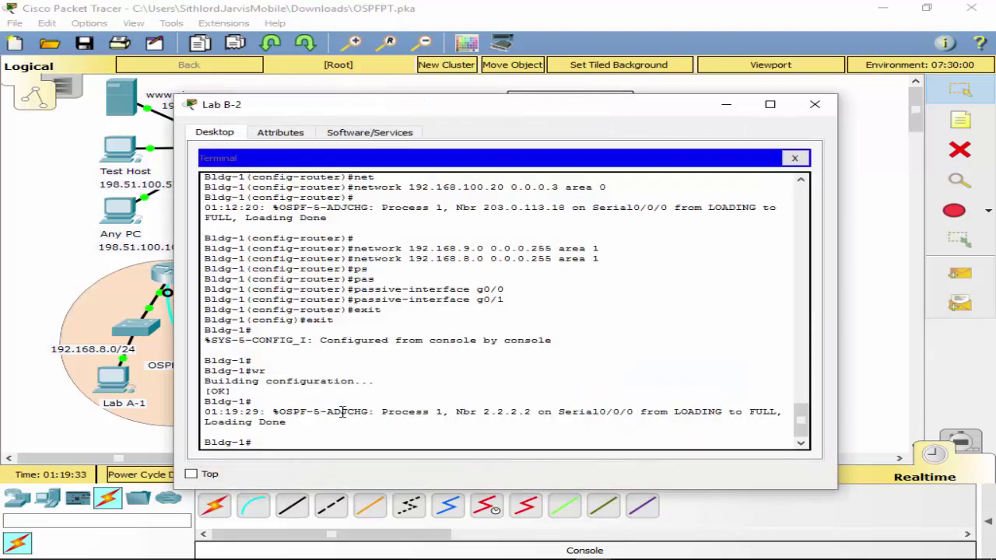
Set Building 1's OSPF 1 router ID to 1.1.1.1.
{"action": "type", "text": "conf t"}
{"action": "key", "text": "Return"}
{"action": "type", "text": "rou"}
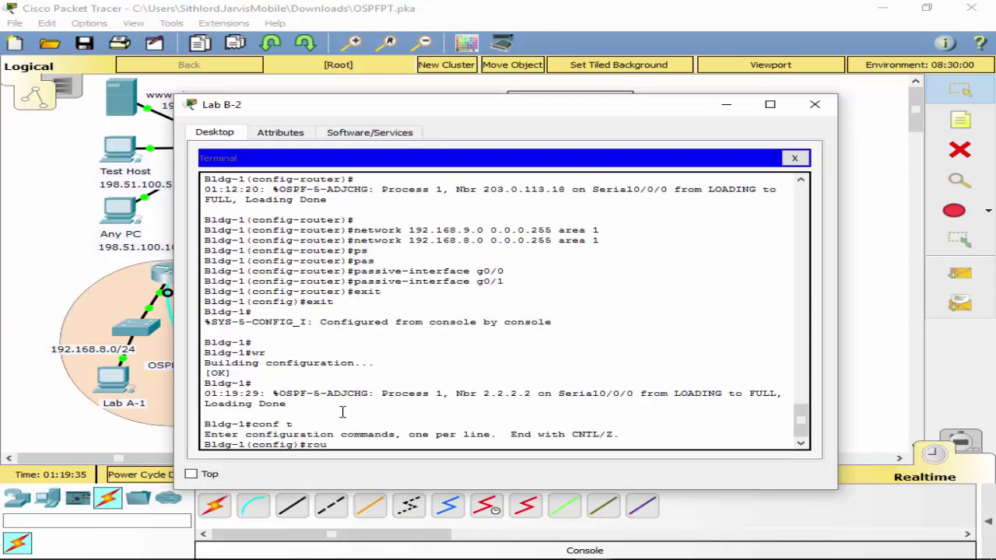
{"action": "type", "text": "ter os"}
{"action": "key", "text": "Tab"}
{"action": "type", "text": "1"}
{"action": "key", "text": "Return"}
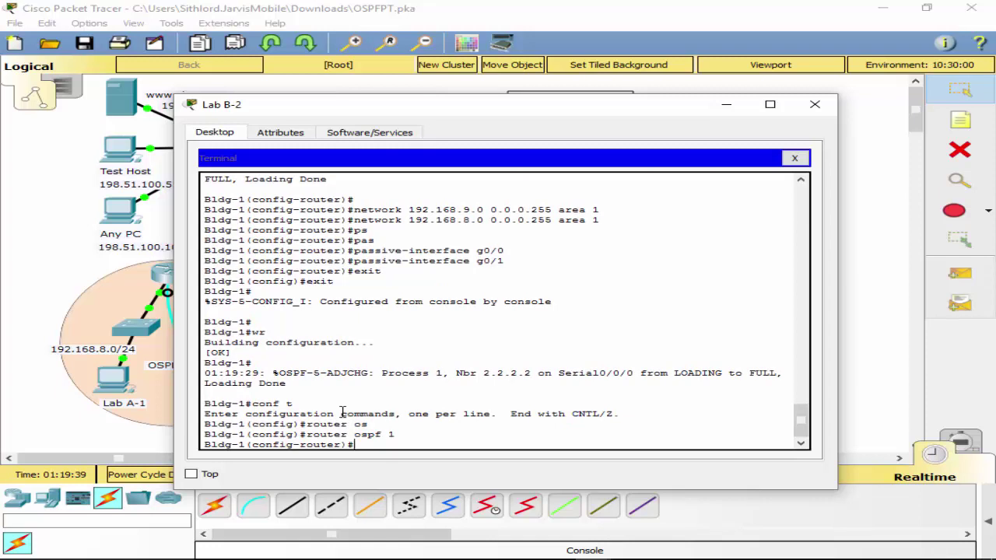
{"action": "type", "text": "ro"}
{"action": "key", "text": "Tab"}
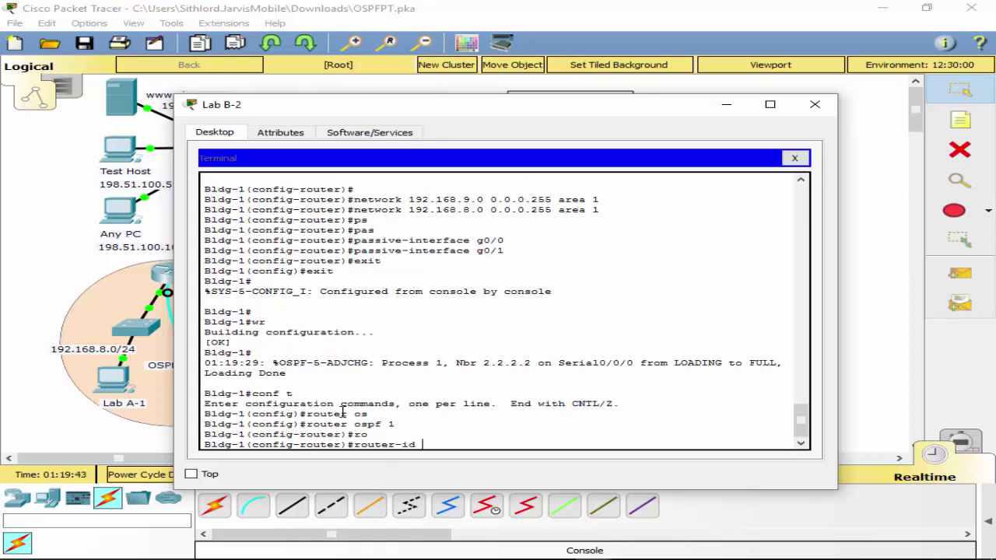
{"action": "type", "text": "1.1.1.1"}
{"action": "key", "text": "Return"}
Save Building 1's configuration with wr and close the Lab B-2 window.
{"action": "type", "text": "er)#exit"}
{"action": "key", "text": "Return"}
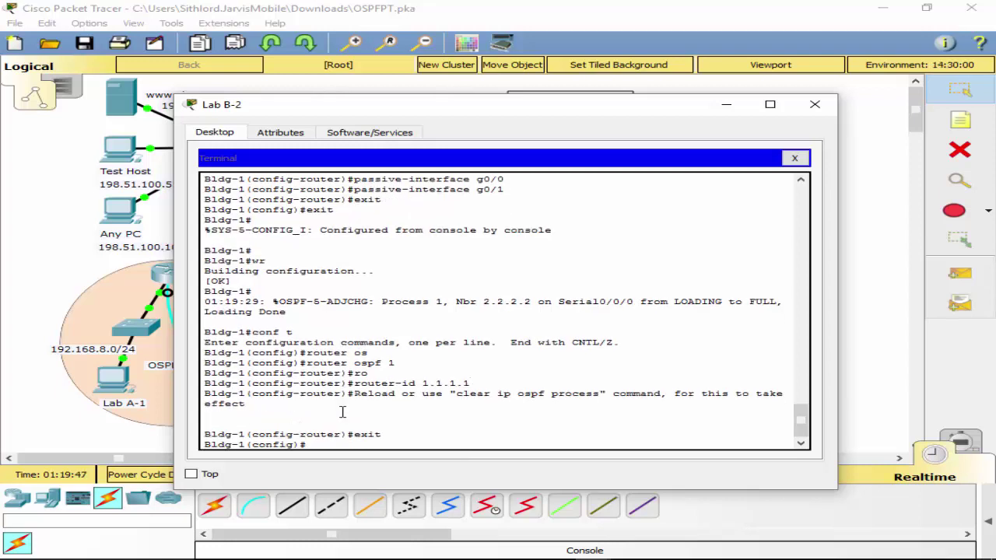
{"action": "type", "text": "exit"}
{"action": "key", "text": "Return"}
{"action": "key", "text": "Return"}
{"action": "type", "text": "wr"}
{"action": "key", "text": "Return"}
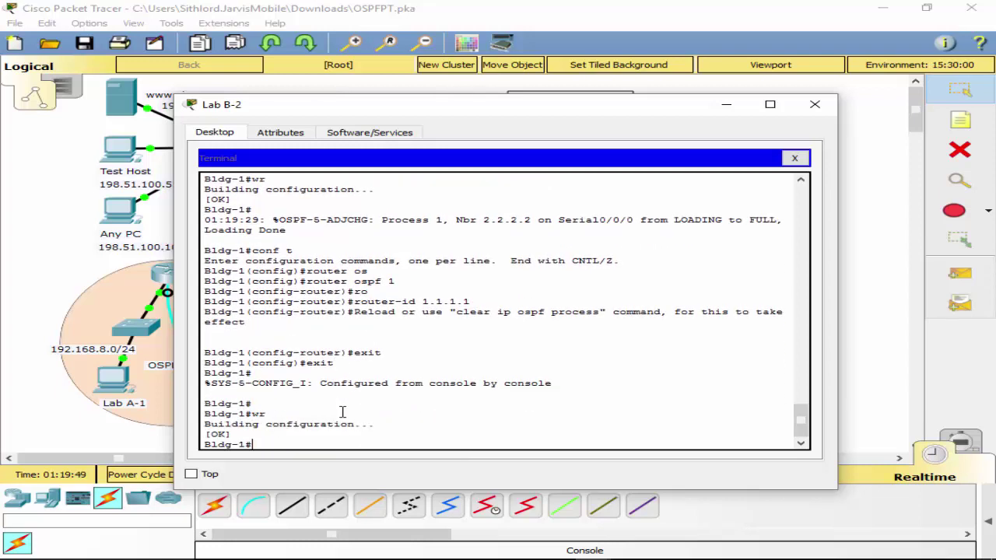
{"action": "key", "text": "alt+F4"}
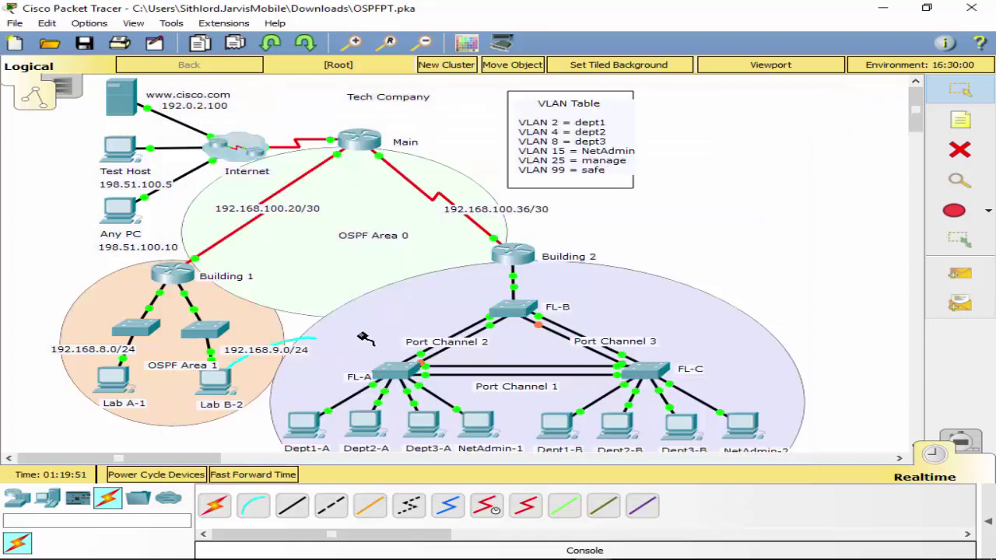
Attach Lab B-2's console cable to Building 2 and start a fresh terminal session to Bldg-2.
{"action": "left_click", "coordinate": [513, 255]}
{"action": "left_click", "coordinate": [596, 281]}
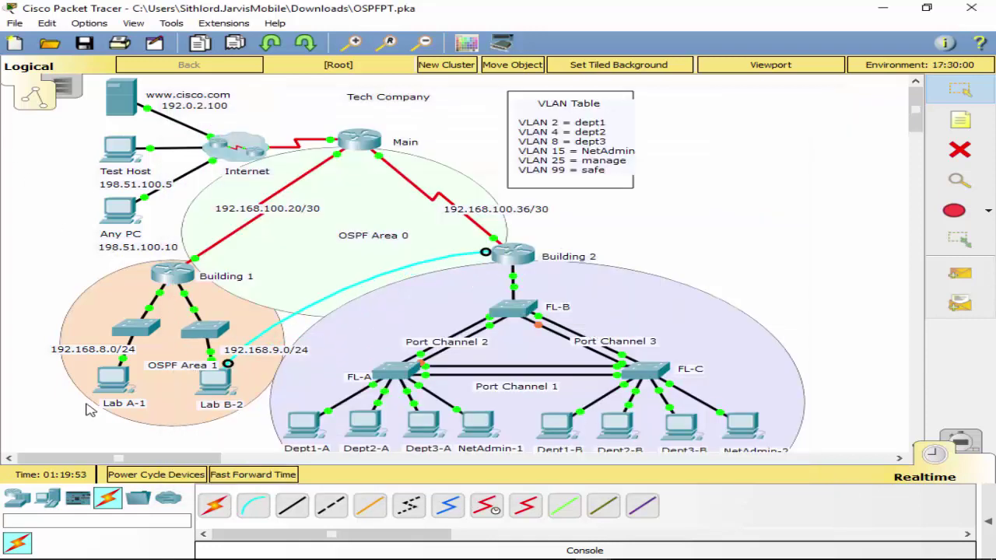
{"action": "left_click", "coordinate": [206, 395]}
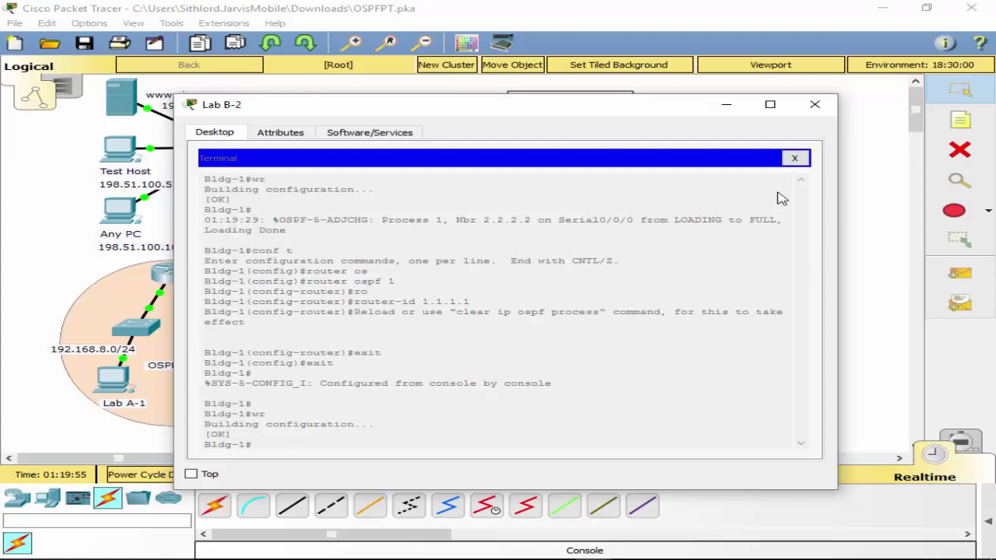
{"action": "left_click", "coordinate": [794, 158]}
{"action": "left_click", "coordinate": [457, 209]}
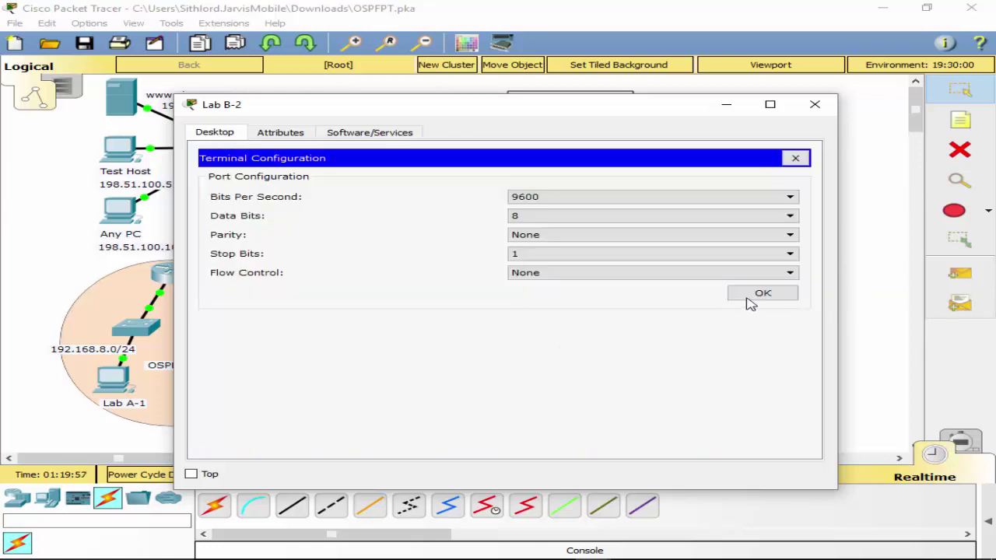
{"action": "left_click", "coordinate": [750, 297]}
{"action": "key", "text": "Return"}
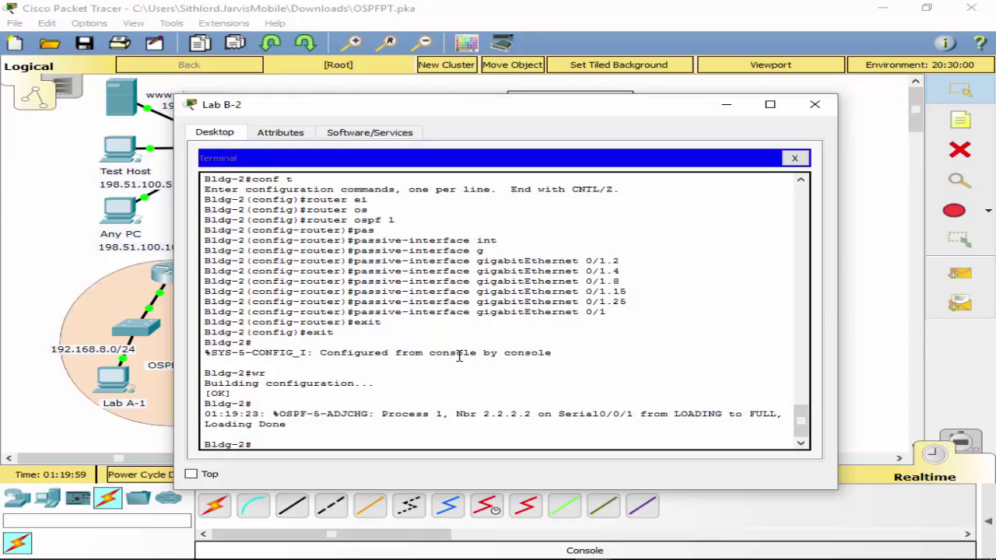
Set the OSPF 1 router ID on Bldg-2 to 3.3.3.3 and return to privileged mode.
{"action": "type", "text": "conf t"}
{"action": "key", "text": "Return"}
{"action": "type", "text": "router os"}
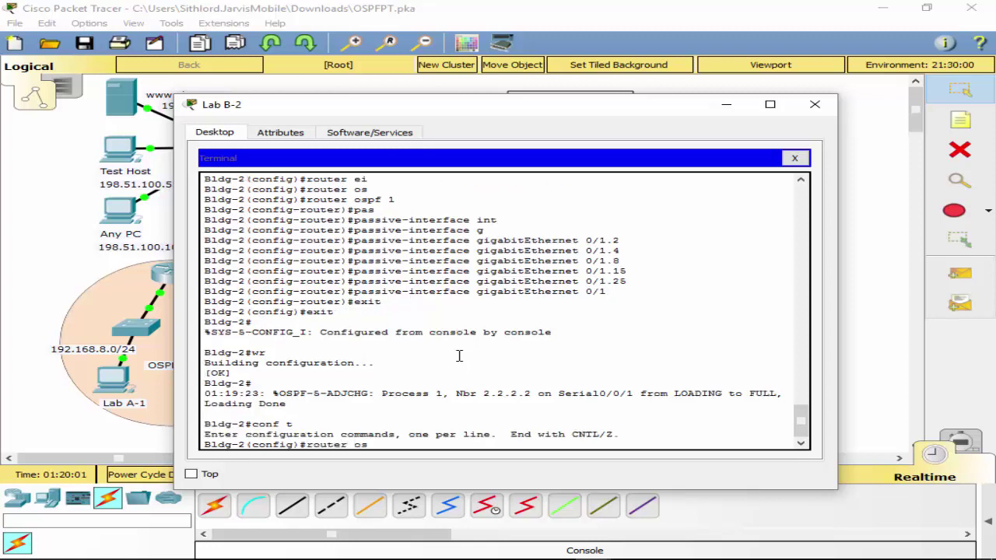
{"action": "key", "text": "Tab"}
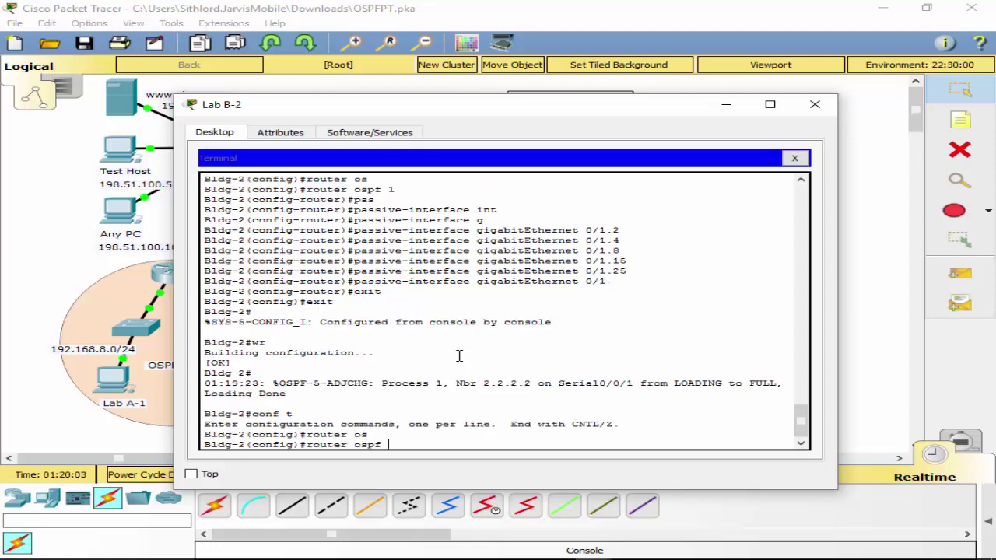
{"action": "type", "text": "1"}
{"action": "key", "text": "Return"}
{"action": "type", "text": "router)#rou"}
{"action": "key", "text": "Tab"}
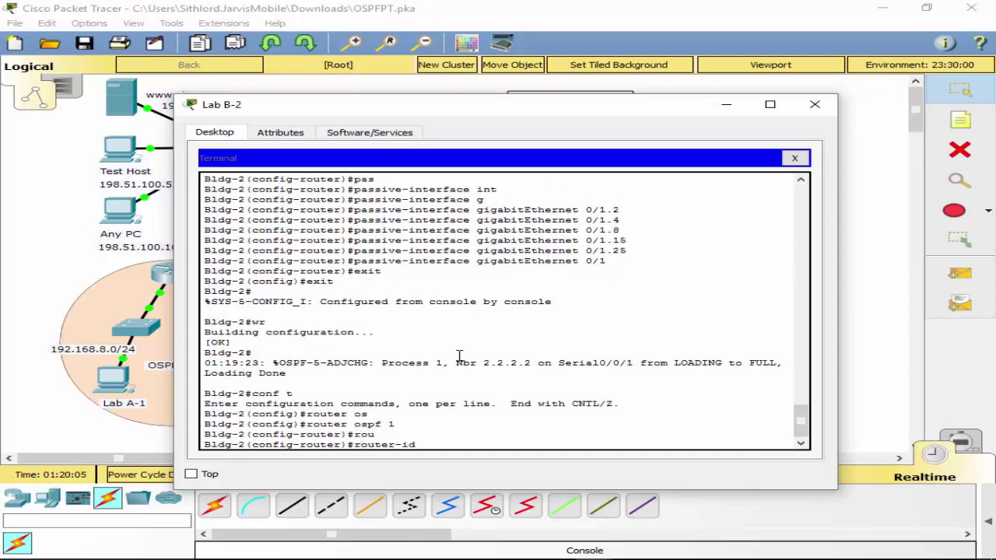
{"action": "type", "text": "3.3.3.3"}
{"action": "key", "text": "Return"}
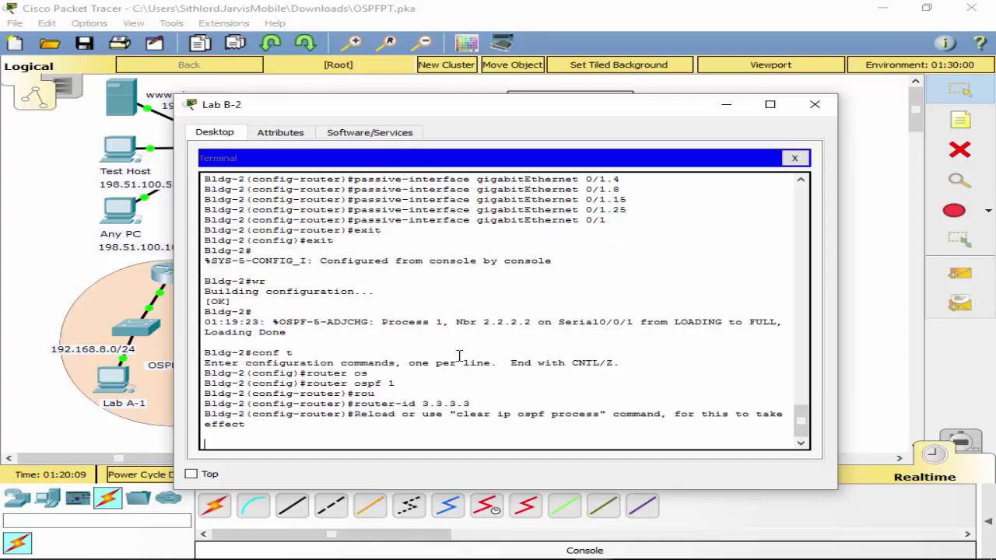
{"action": "type", "text": "exit"}
{"action": "key", "text": "Return"}
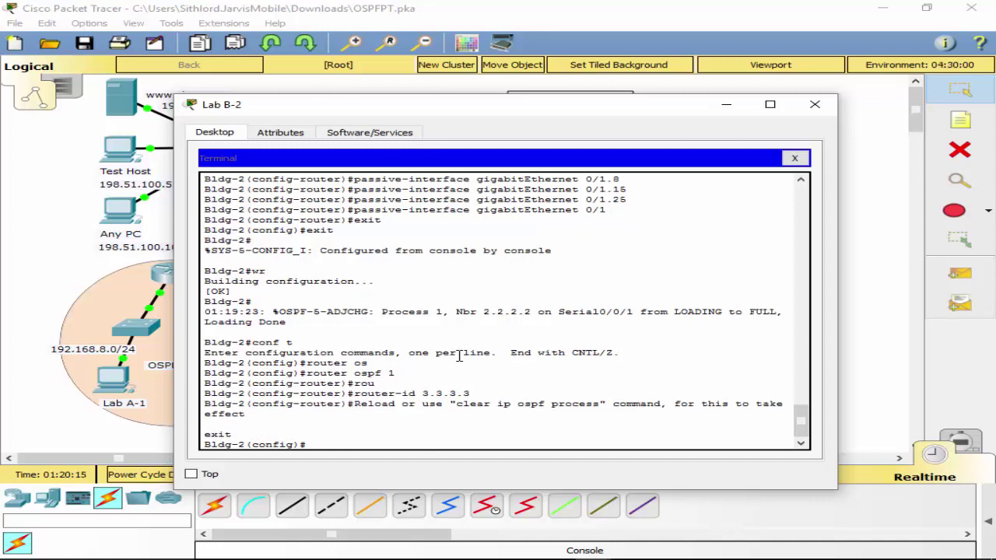
{"action": "type", "text": "exit"}
{"action": "key", "text": "Return"}
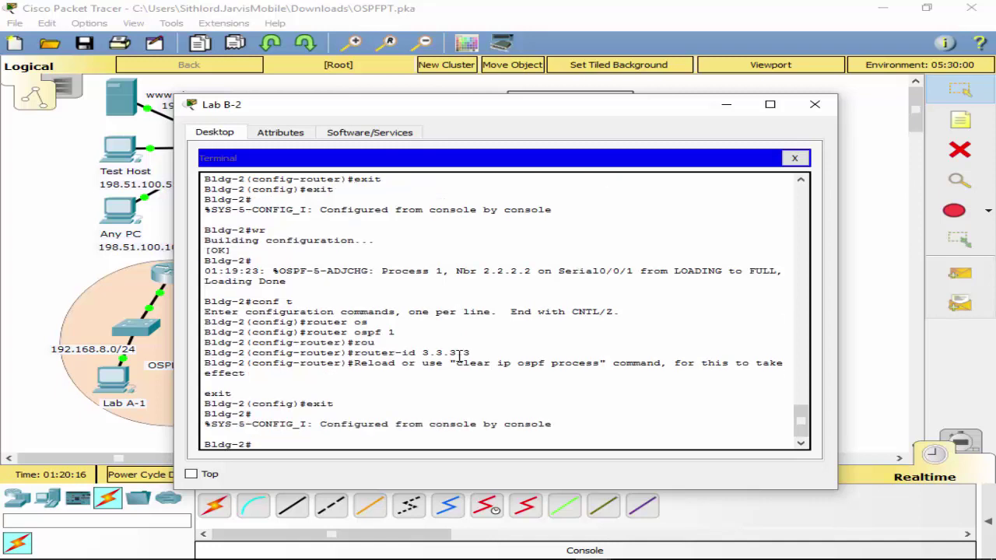
Enter the 'clear ip ospf process' command at the Bldg-2 prompt.
{"action": "type", "text": "cl"}
{"action": "key", "text": "Tab"}
{"action": "type", "text": "ea"}
{"action": "key", "text": "Tab"}
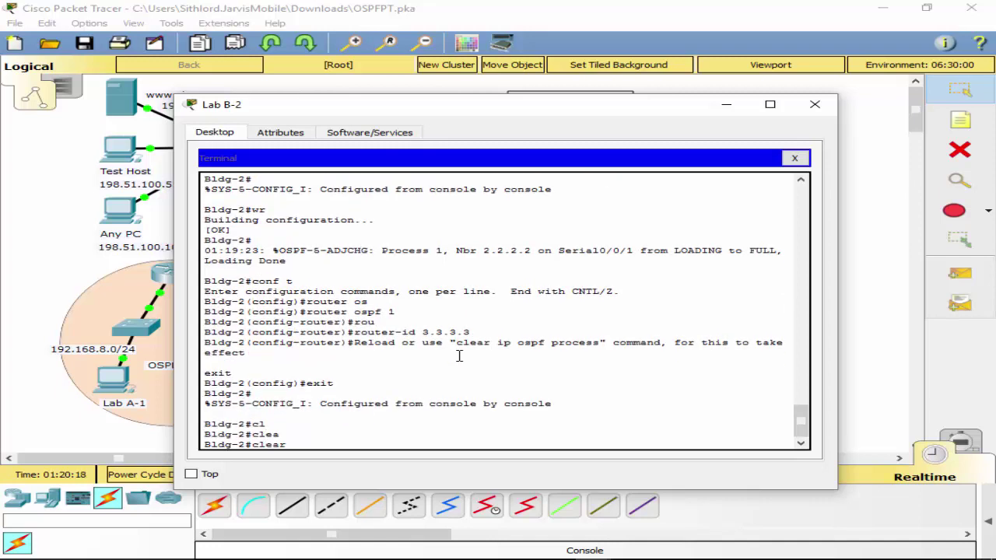
{"action": "type", "text": "i"}
{"action": "key", "text": "Tab"}
{"action": "type", "text": "p"}
{"action": "key", "text": "Tab"}
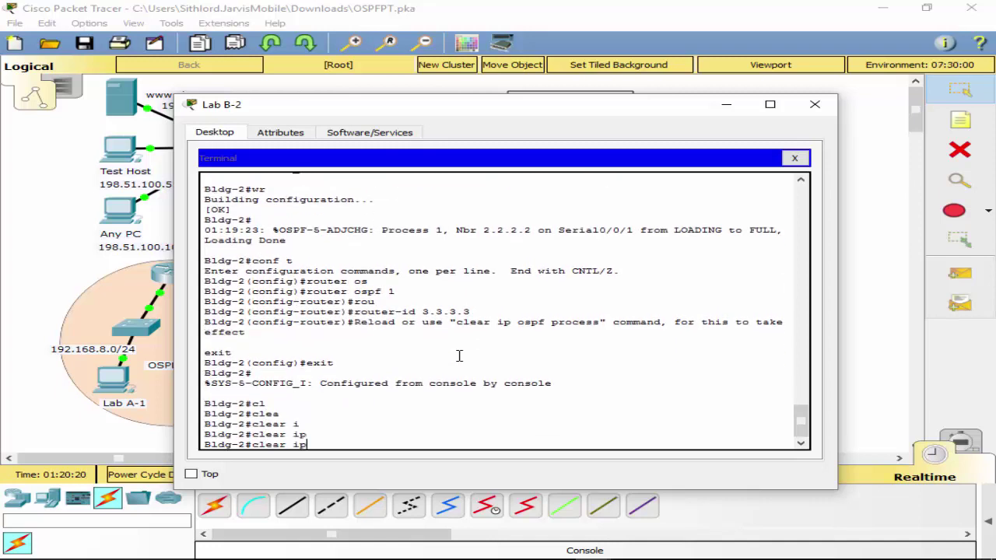
{"action": "type", "text": "os"}
{"action": "key", "text": "Tab"}
{"action": "type", "text": "pr"}
{"action": "key", "text": "Tab"}
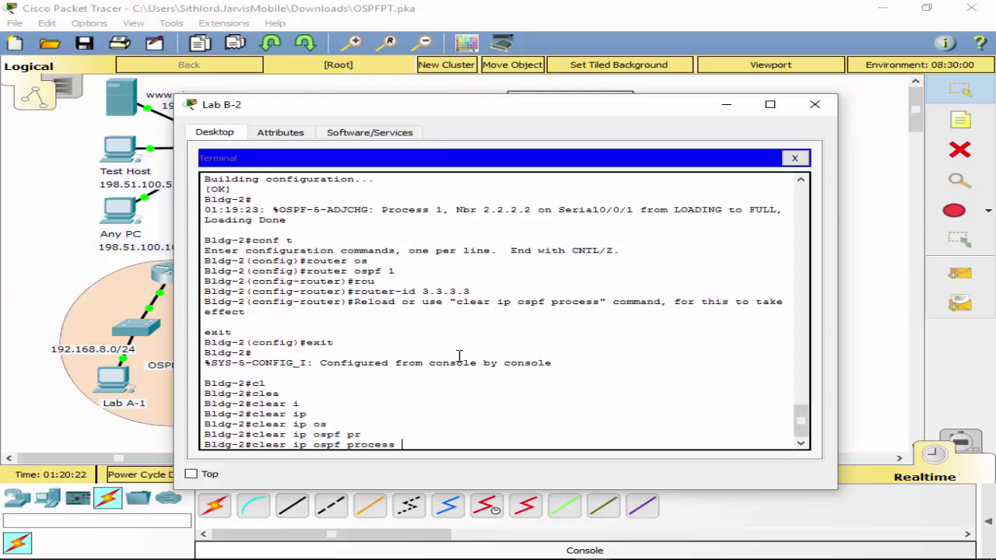
Run the OSPF process reset, confirm with 'y', and close the terminal.
{"action": "left_click_drag", "start_coordinate": [457, 303], "coordinate": [594, 312]}
{"action": "left_click", "coordinate": [484, 425]}
{"action": "key", "text": "Return"}
{"action": "type", "text": "y"}
{"action": "key", "text": "Return"}
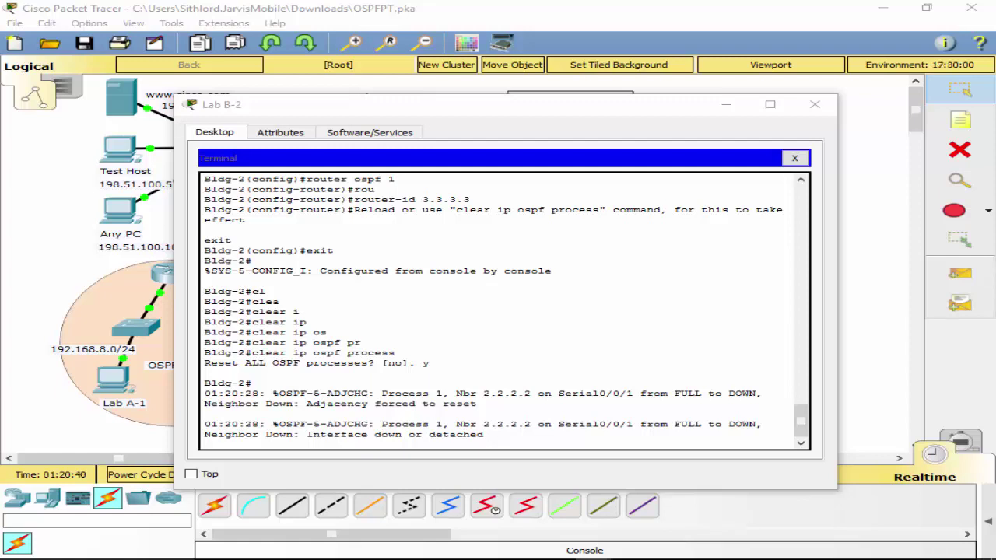
{"action": "left_click", "coordinate": [797, 159]}
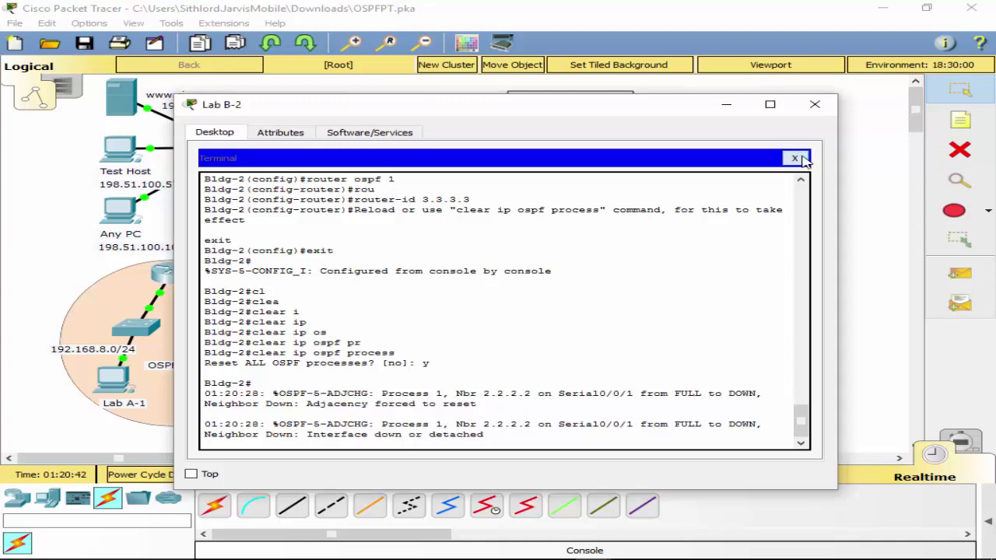
Move Lab B-2's console cable from Building 2 to Building 1's console port.
{"action": "left_click", "coordinate": [816, 106]}
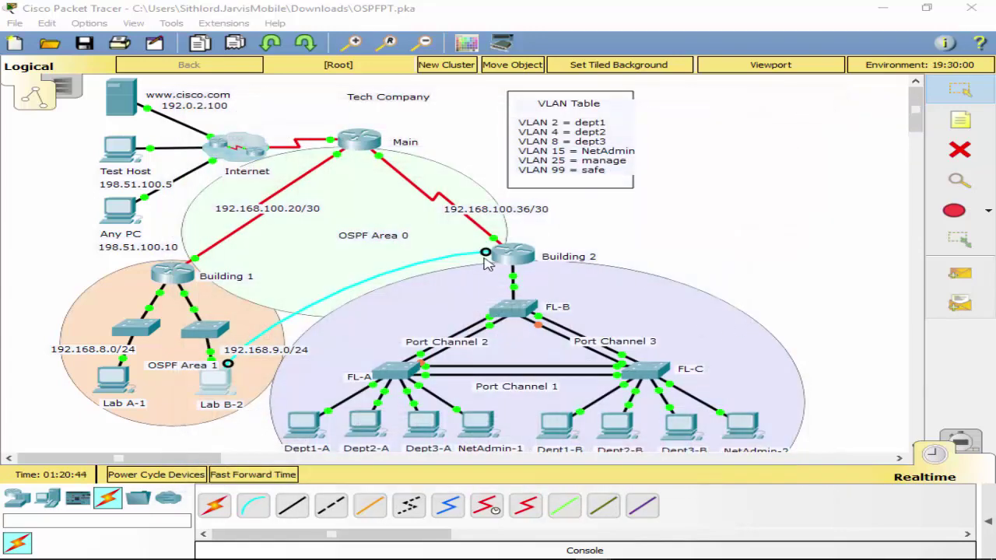
{"action": "left_click", "coordinate": [486, 252]}
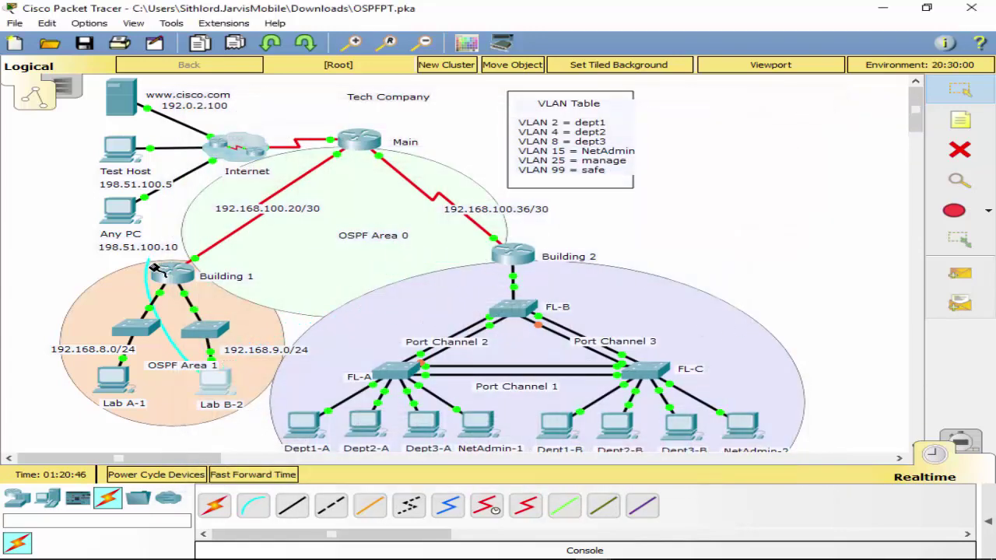
{"action": "left_click", "coordinate": [166, 281]}
{"action": "left_click", "coordinate": [224, 304]}
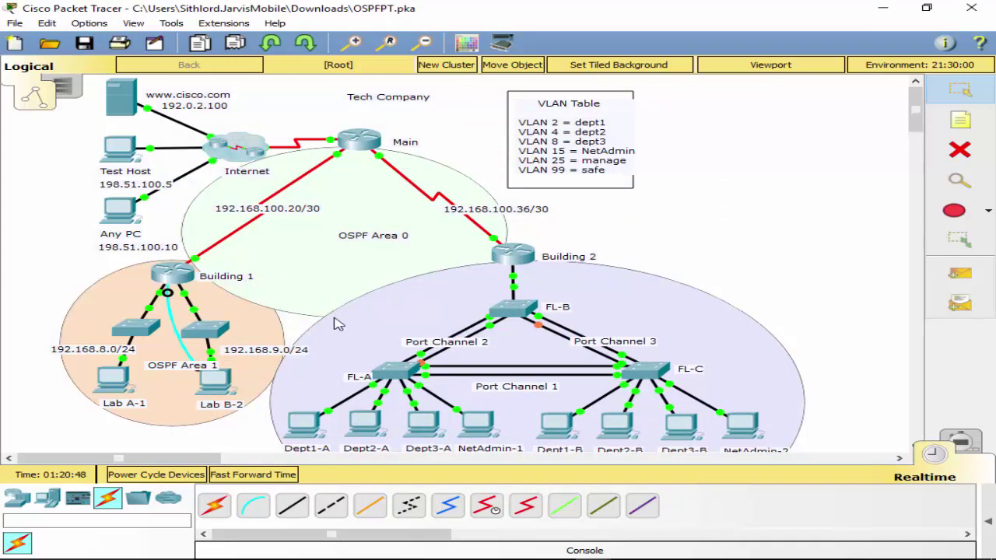
Check Lab B-2's IP settings, then start a terminal session to Building 1.
{"action": "left_click", "coordinate": [212, 385]}
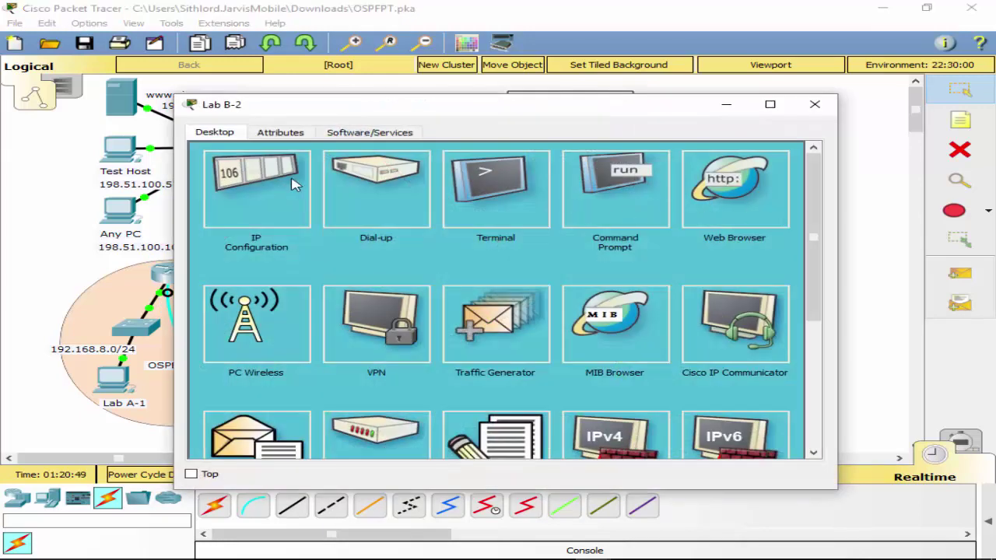
{"action": "left_click", "coordinate": [278, 192]}
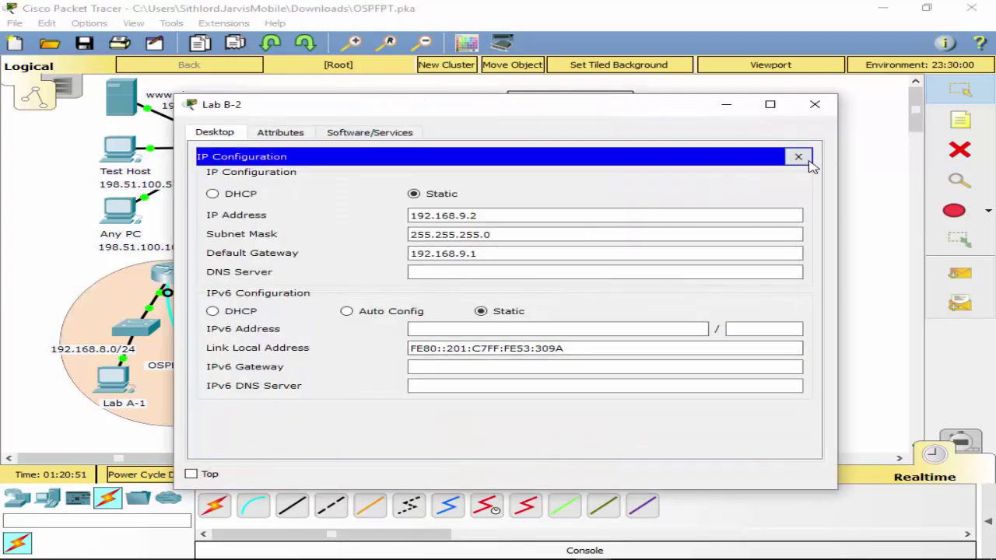
{"action": "left_click", "coordinate": [798, 156]}
{"action": "left_click", "coordinate": [496, 193]}
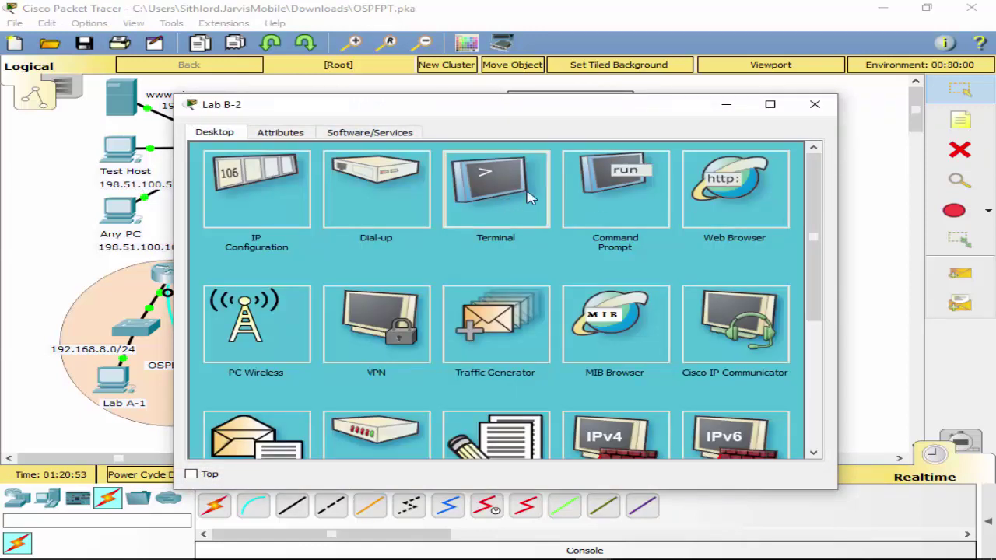
{"action": "left_click", "coordinate": [762, 293]}
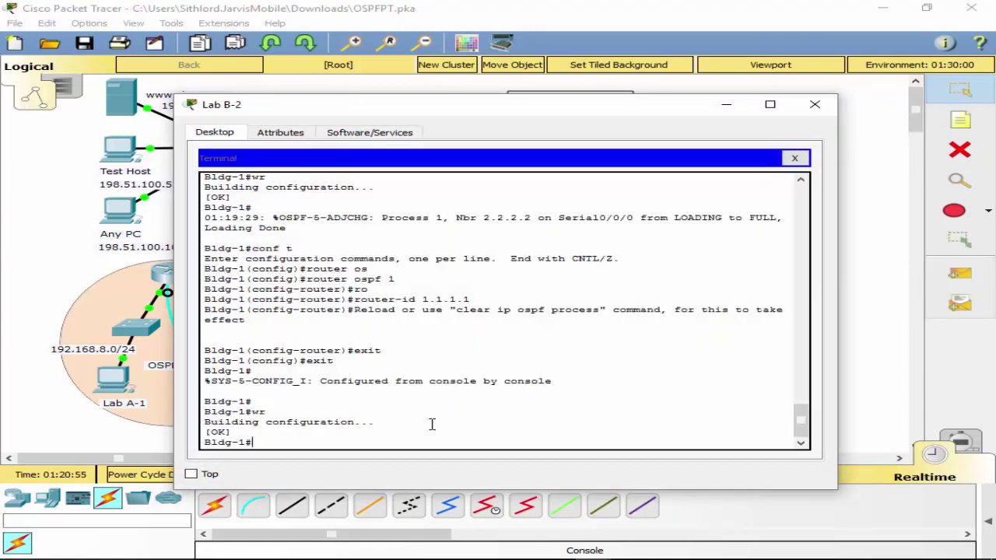
From global config, list Bldg-1's connected routes with 'do sh ip route con', then begin 'int s0/0/1'.
{"action": "type", "text": "conf t"}
{"action": "key", "text": "Return"}
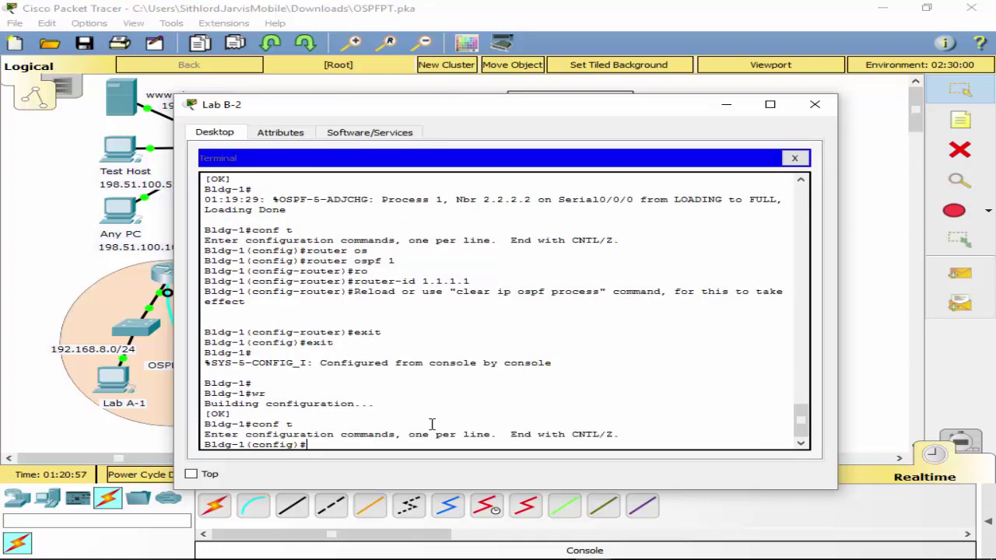
{"action": "type", "text": "do sh ip route co"}
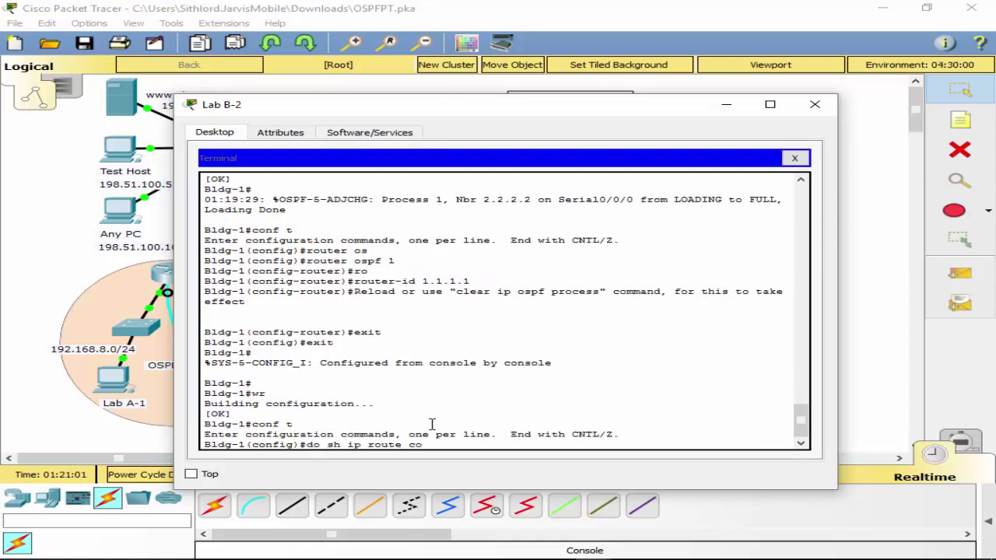
{"action": "type", "text": "n"}
{"action": "key", "text": "Tab"}
{"action": "key", "text": "Return"}
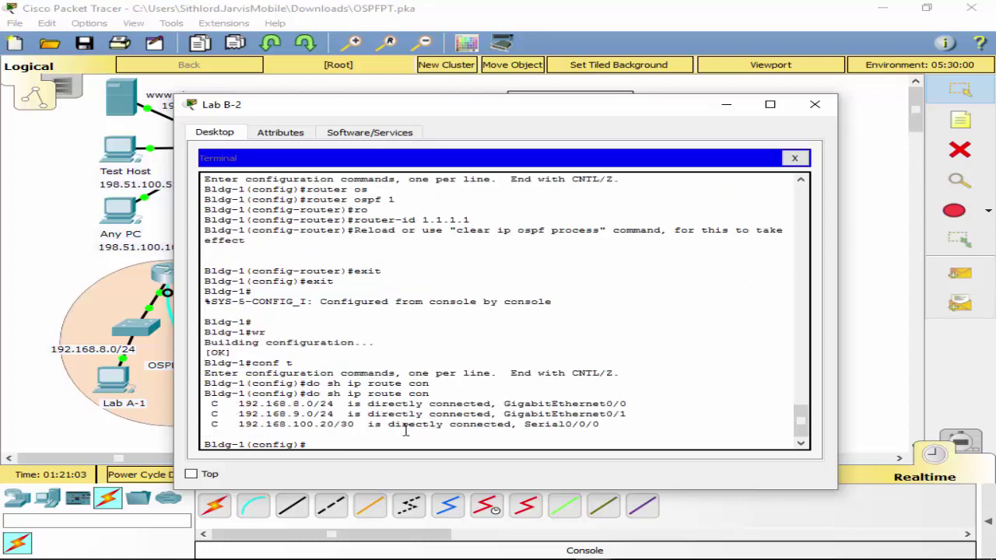
{"action": "type", "text": "int s0/0/1"}
Set an OSPF cost of 7500 on Bldg-1's Serial0/0/0.
{"action": "key", "text": "BackSpace"}
{"action": "type", "text": "0"}
{"action": "key", "text": "Return"}
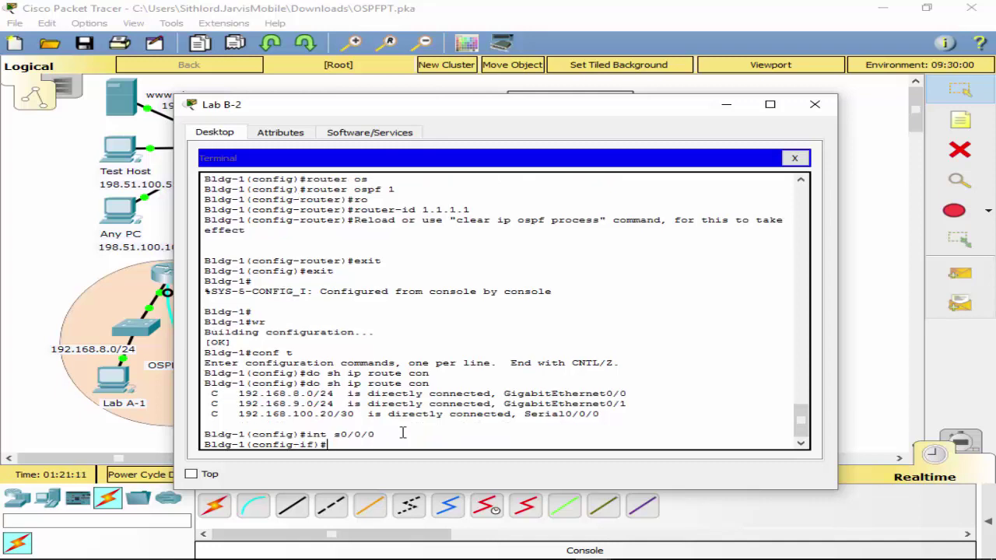
{"action": "type", "text": "ip os"}
{"action": "key", "text": "Tab"}
{"action": "type", "text": "?"}
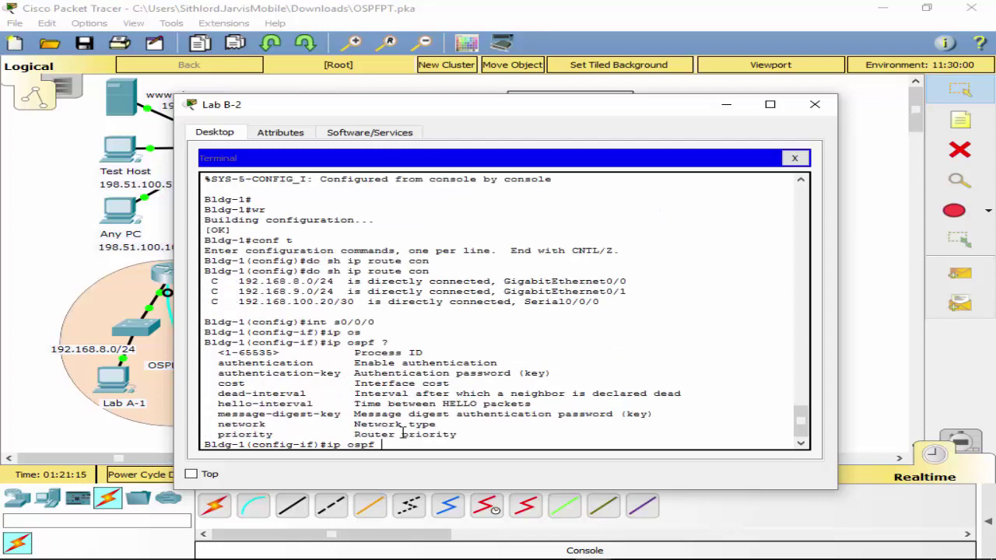
{"action": "type", "text": "c"}
{"action": "key", "text": "Tab"}
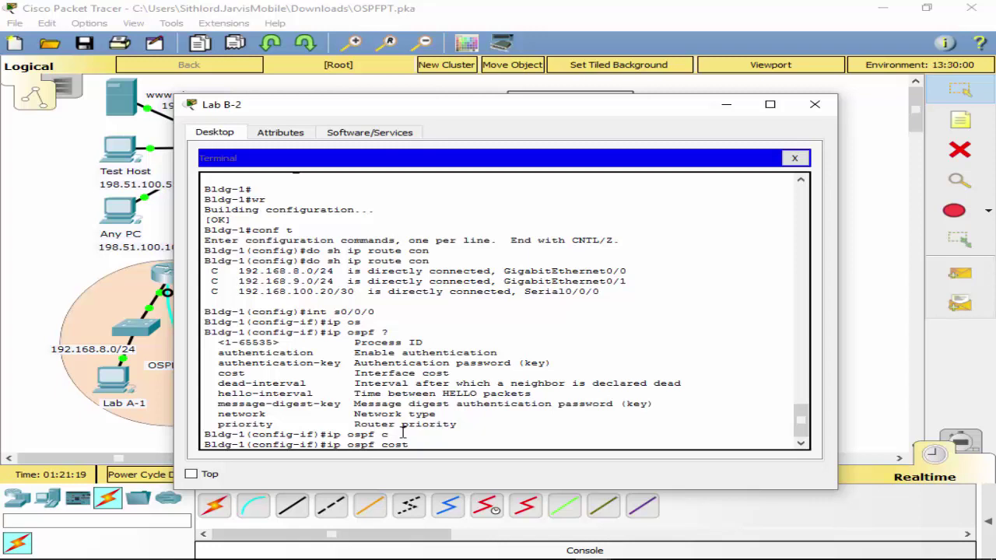
{"action": "type", "text": "7500"}
{"action": "key", "text": "Return"}
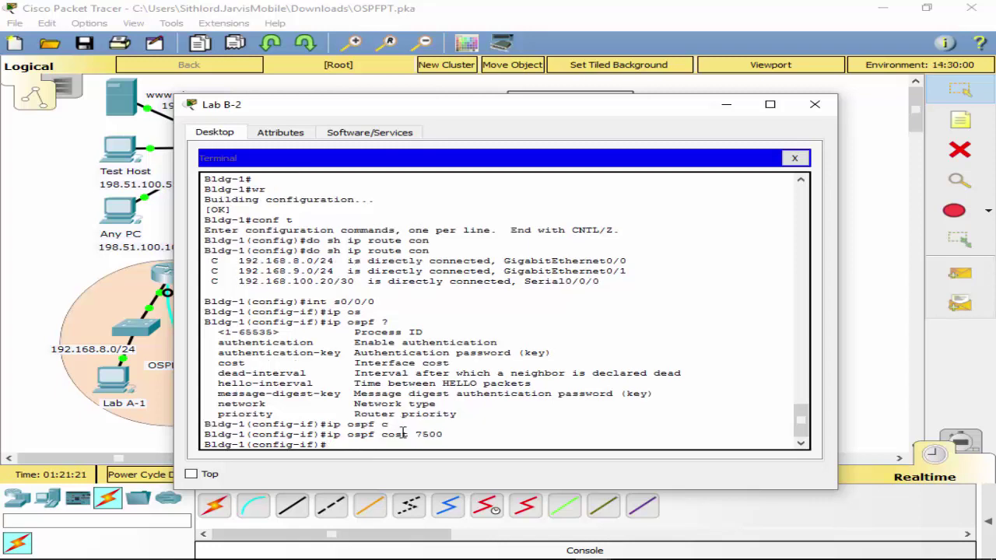
Exit configuration mode and save Bldg-1's running configuration with 'wr'.
{"action": "type", "text": "exit"}
{"action": "key", "text": "Return"}
{"action": "type", "text": "exit"}
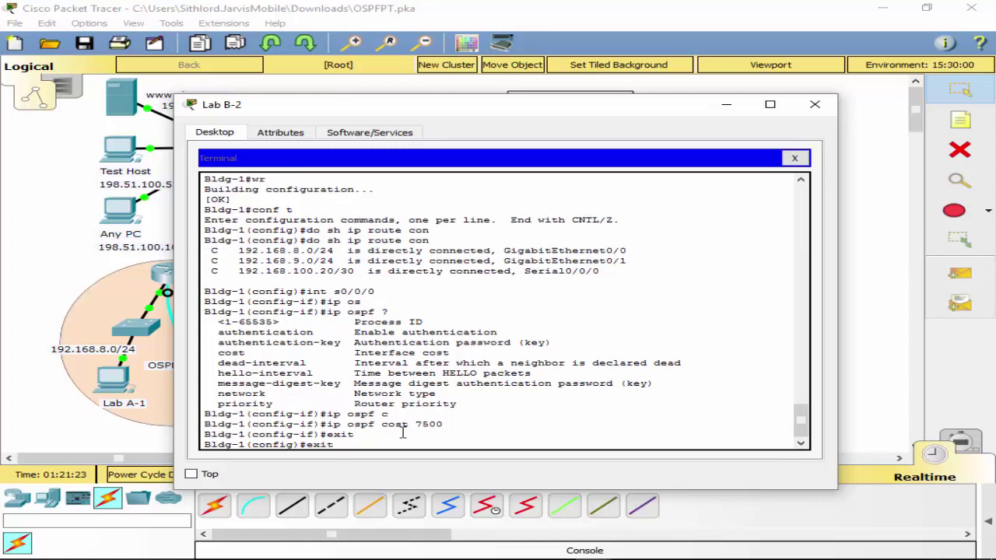
{"action": "key", "text": "Return"}
{"action": "key", "text": "Return"}
{"action": "key", "text": "Return"}
{"action": "type", "text": "wr"}
{"action": "key", "text": "Return"}
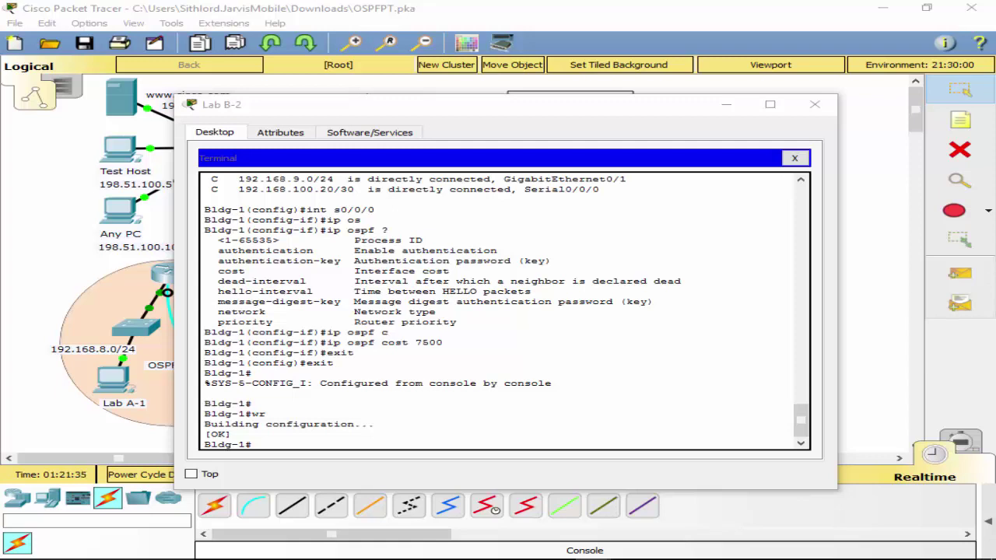
Re-enter global configuration on Bldg-1 and page through the '?' command help.
{"action": "left_click", "coordinate": [278, 440]}
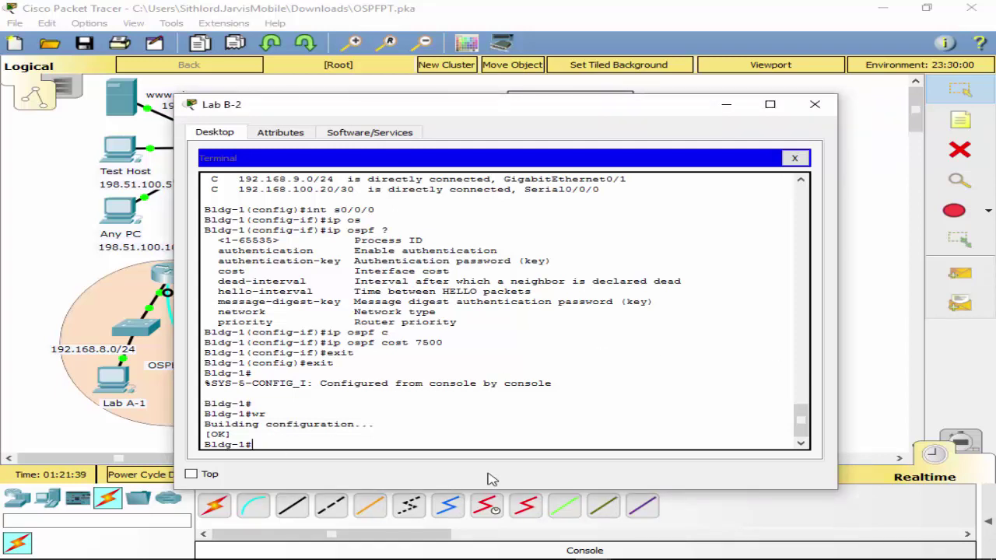
{"action": "type", "text": "conf t"}
{"action": "key", "text": "Return"}
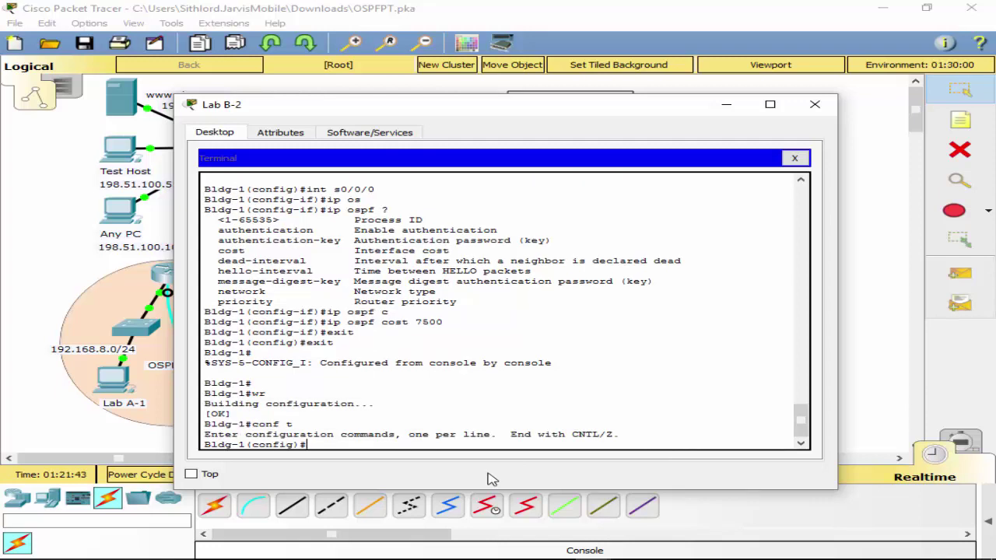
{"action": "type", "text": "?"}
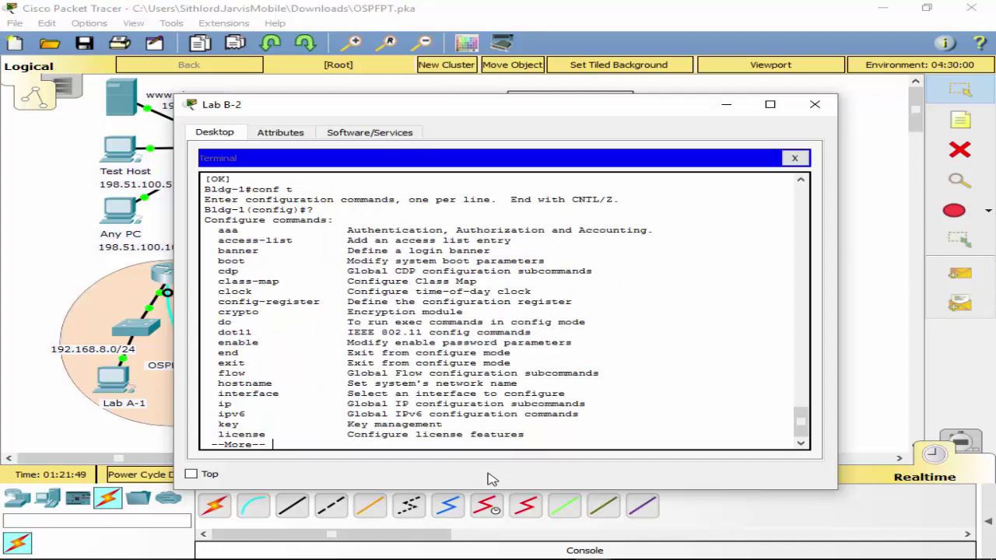
{"action": "key", "text": "space"}
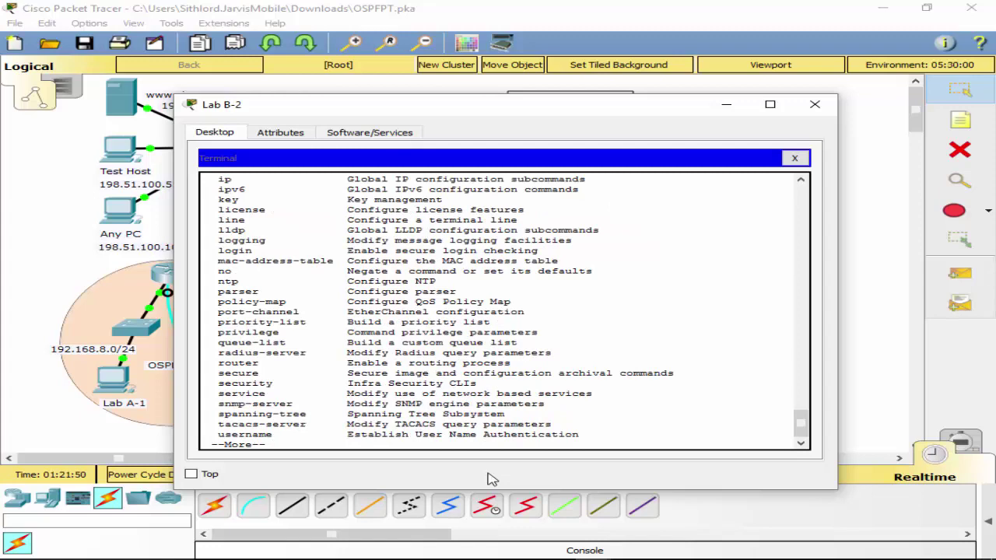
{"action": "key", "text": "space"}
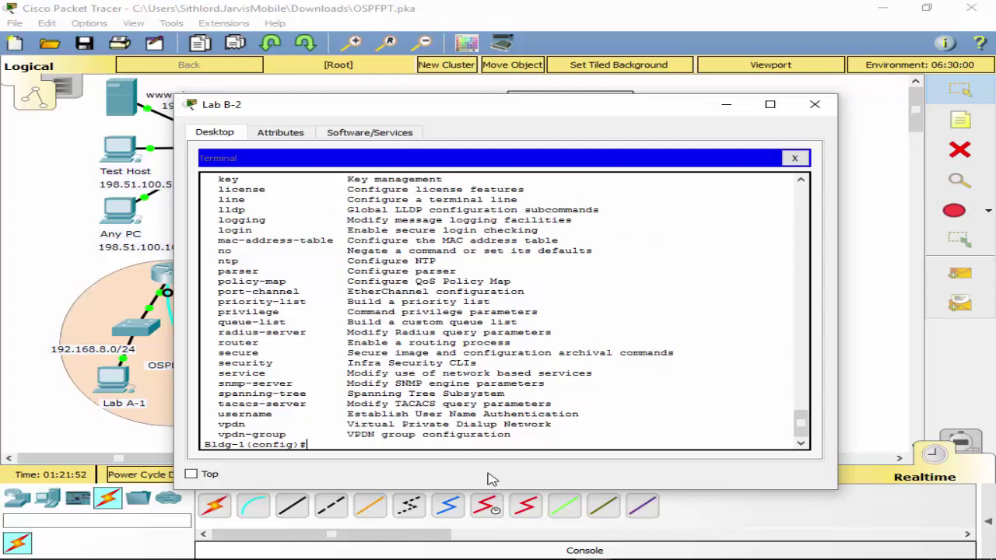
Try an 'auth' command, erase it, and page through the command help again.
{"action": "type", "text": "aui"}
{"action": "key", "text": "Tab"}
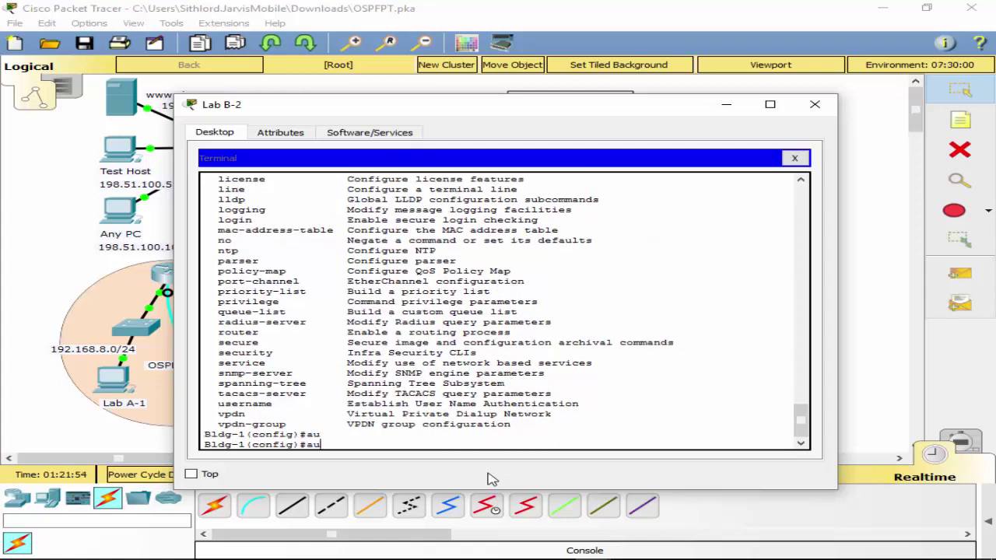
{"action": "type", "text": "th"}
{"action": "key", "text": "Tab"}
{"action": "key", "text": "BackSpace"}
{"action": "key", "text": "BackSpace"}
{"action": "key", "text": "BackSpace"}
{"action": "key", "text": "BackSpace"}
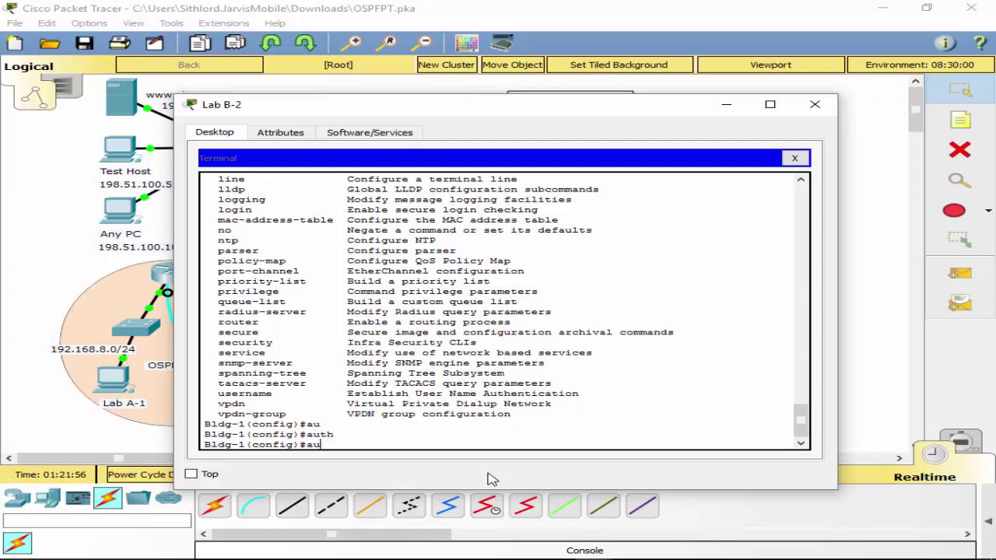
{"action": "type", "text": "?"}
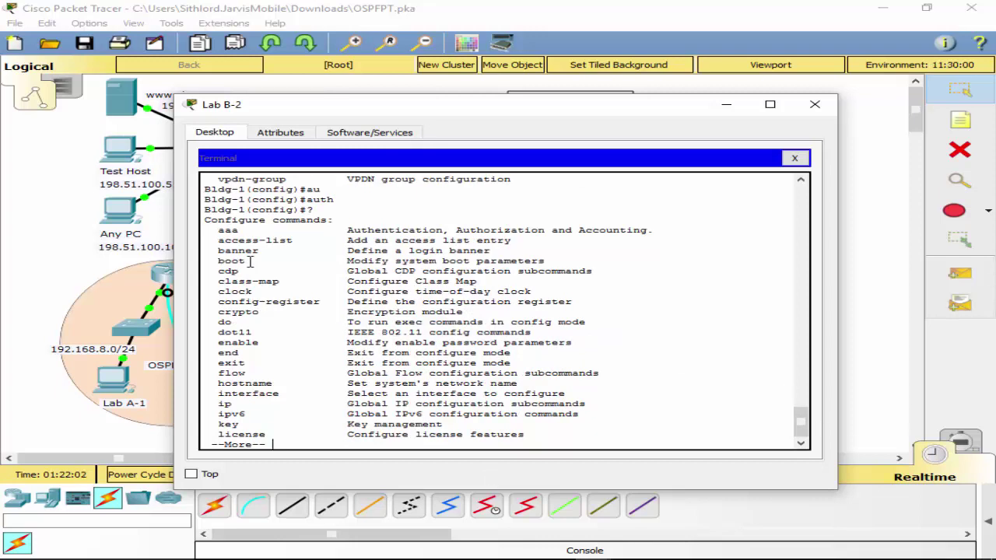
{"action": "key", "text": "space"}
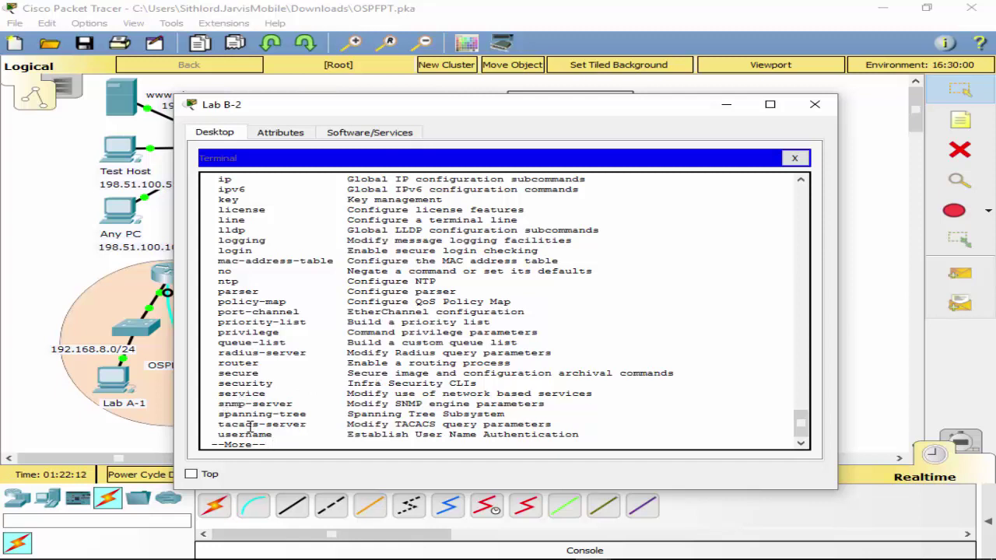
{"action": "key", "text": "space"}
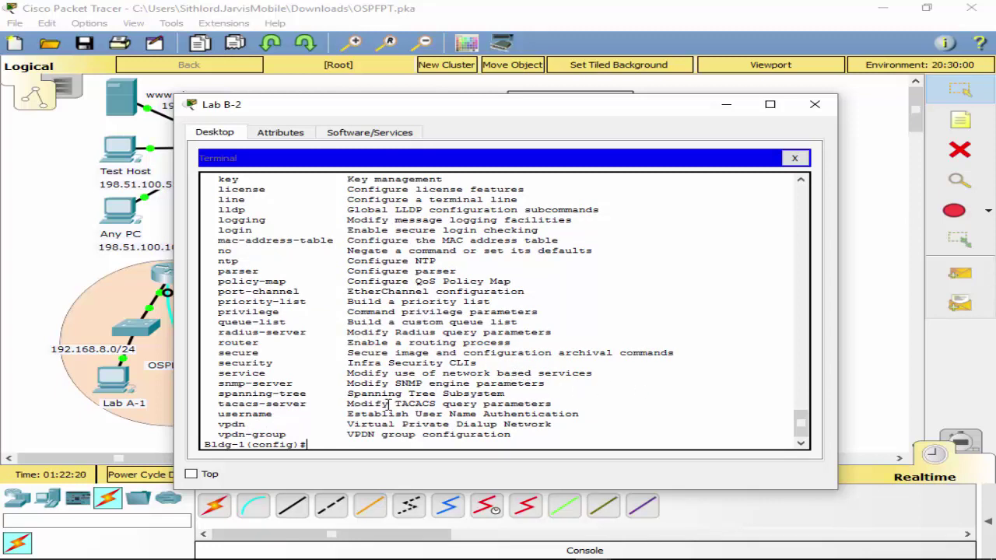
Try completing a 'sec' command, erase it, and enter 'ip ?' to list ip subcommands.
{"action": "type", "text": "se"}
{"action": "key", "text": "Tab"}
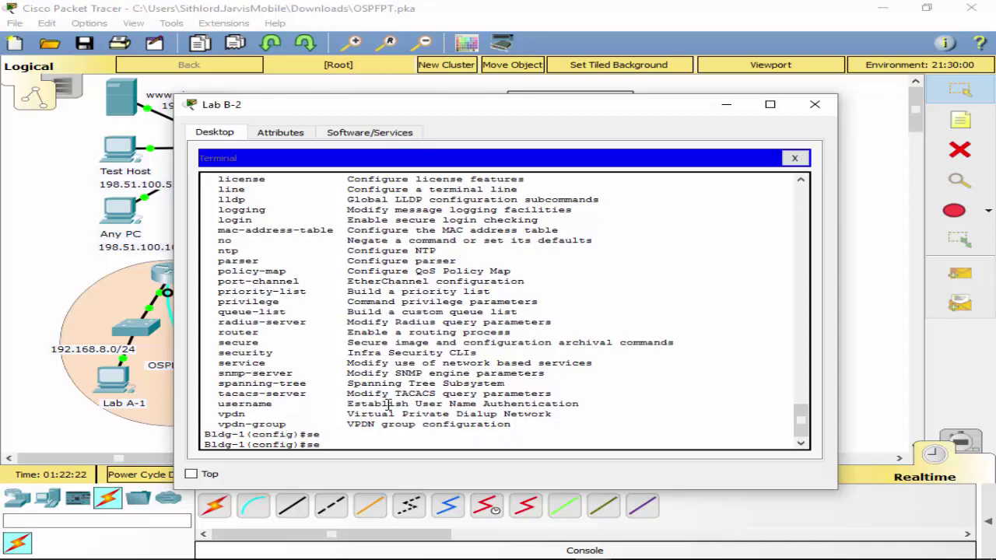
{"action": "type", "text": "c"}
{"action": "key", "text": "Tab"}
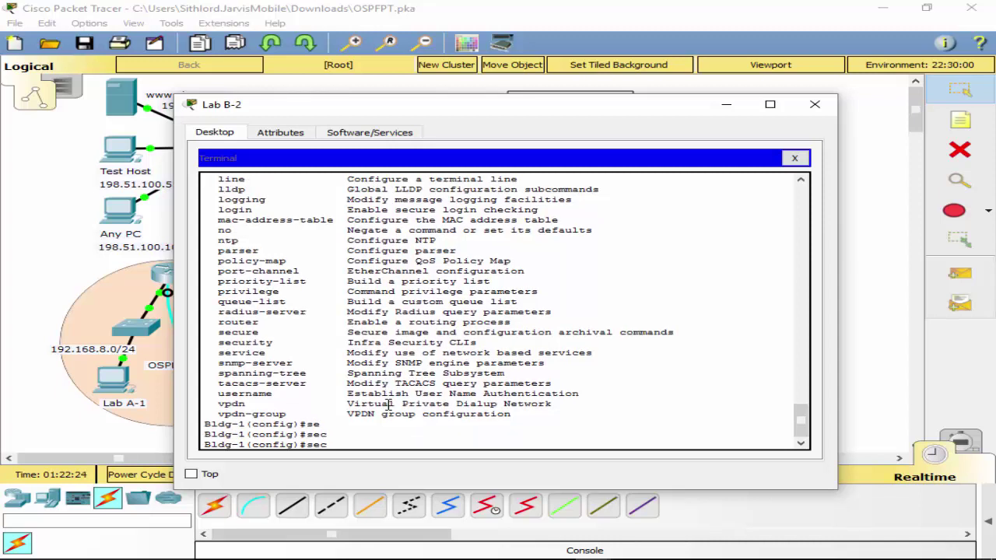
{"action": "key", "text": "BackSpace"}
{"action": "key", "text": "BackSpace"}
{"action": "key", "text": "BackSpace"}
{"action": "type", "text": "ip ?"}
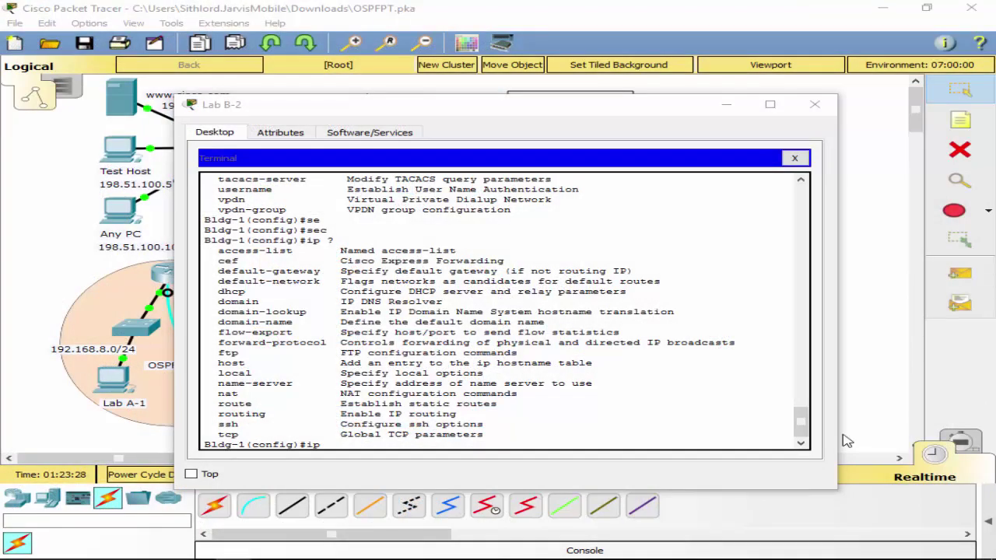
Enter configuration of interface Serial0/0/0 on Bldg-1.
{"action": "left_click", "coordinate": [570, 380]}
{"action": "left_click", "coordinate": [458, 446]}
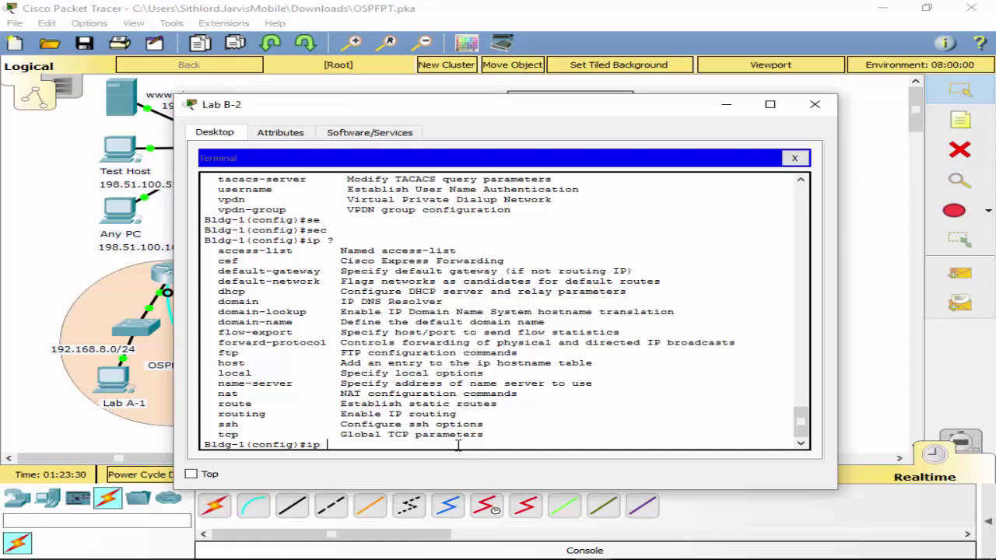
{"action": "key", "text": "BackSpace"}
{"action": "key", "text": "BackSpace"}
{"action": "key", "text": "BackSpace"}
{"action": "type", "text": "int s0/0/0"}
{"action": "key", "text": "Return"}
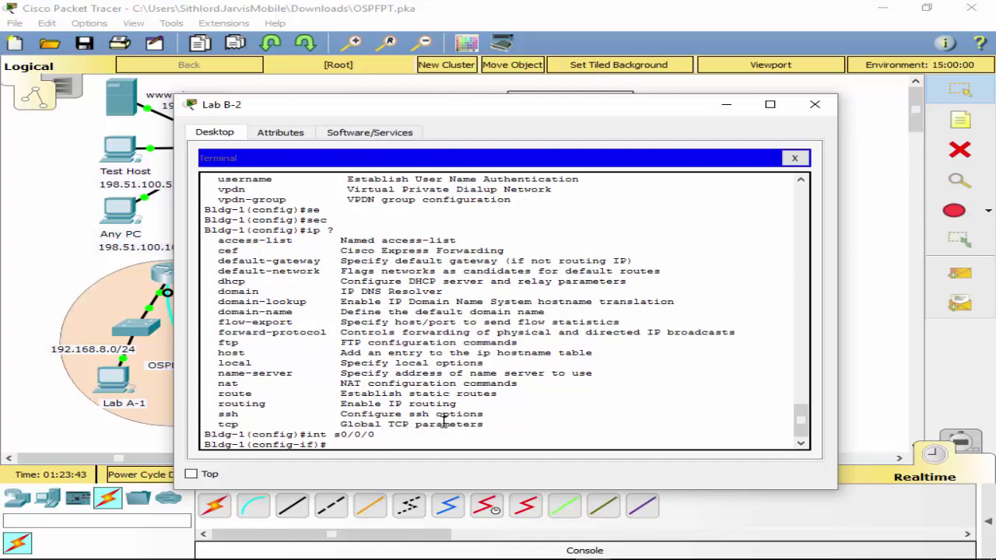
Add OSPF message-digest-key 1 using the MD5 authentication key on Serial0/0/0.
{"action": "type", "text": "ip os"}
{"action": "key", "text": "Tab"}
{"action": "type", "text": "?"}
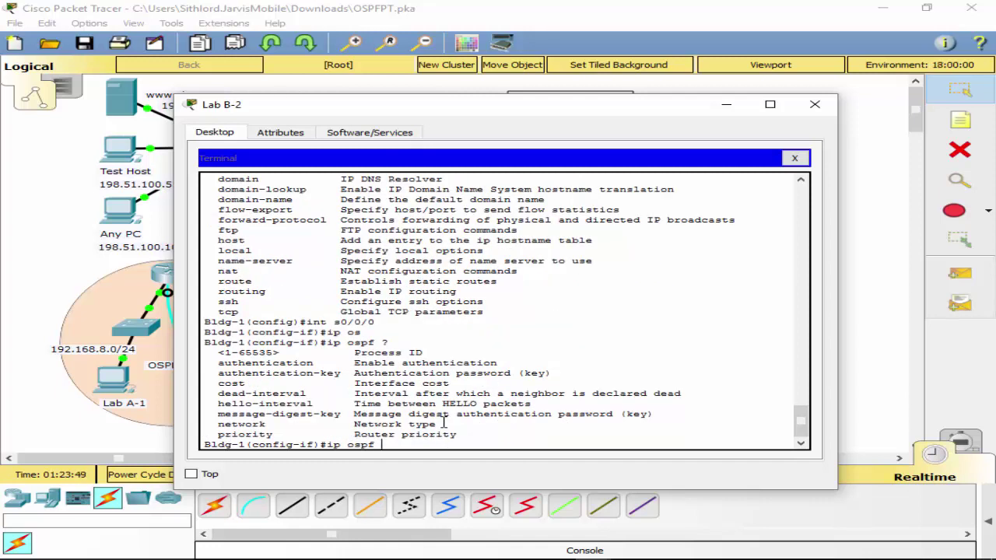
{"action": "type", "text": "me"}
{"action": "key", "text": "Tab"}
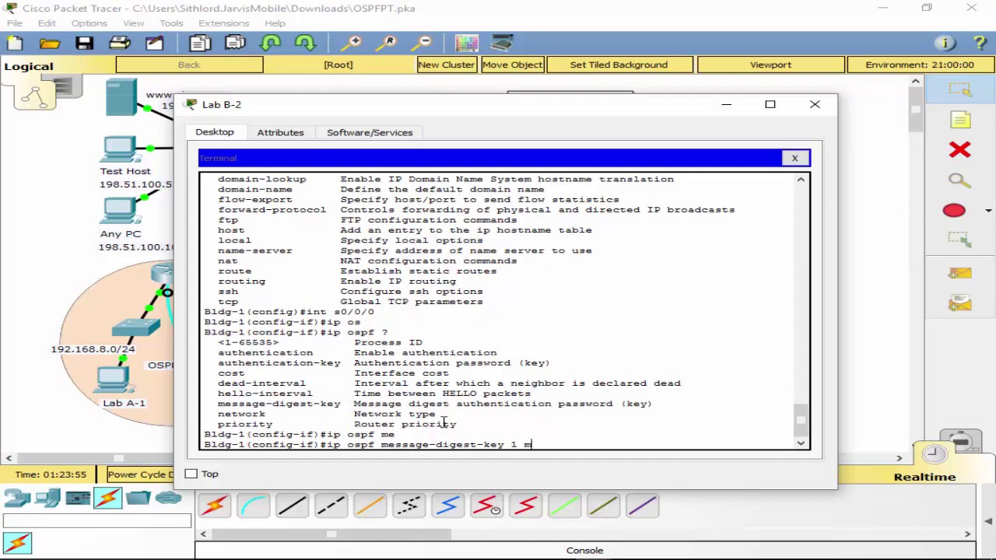
{"action": "type", "text": "1 md5 xyz_OSPF"}
{"action": "key", "text": "Return"}
Enable 'ip ospf authentication message-digest' on Serial0/0/0.
{"action": "key", "text": "Up"}
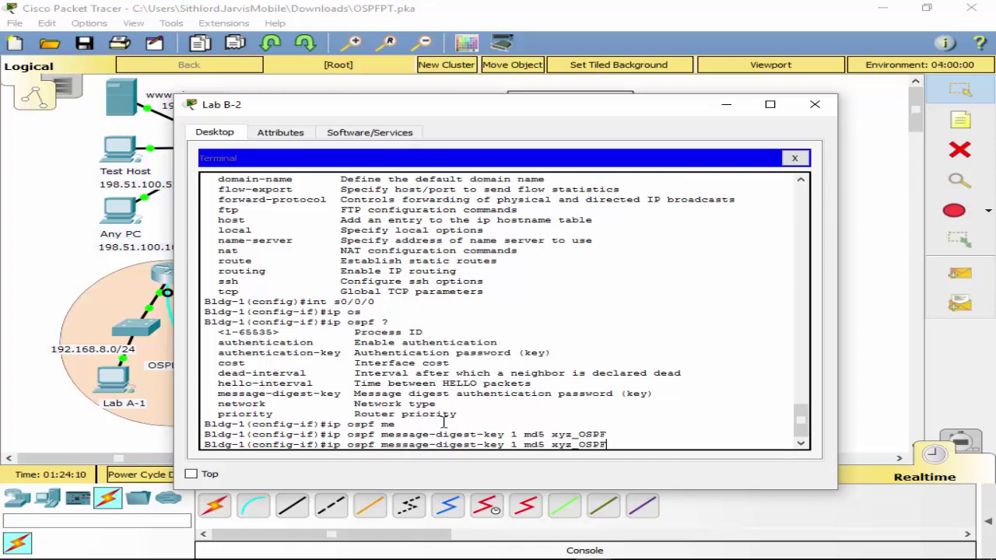
{"action": "key", "text": "BackSpace"}
{"action": "key", "text": "BackSpace"}
{"action": "key", "text": "BackSpace"}
{"action": "key", "text": "BackSpace"}
{"action": "key", "text": "BackSpace"}
{"action": "key", "text": "BackSpace"}
{"action": "key", "text": "BackSpace"}
{"action": "key", "text": "BackSpace"}
{"action": "key", "text": "BackSpace"}
{"action": "key", "text": "BackSpace"}
{"action": "key", "text": "BackSpace"}
{"action": "key", "text": "BackSpace"}
{"action": "key", "text": "BackSpace"}
{"action": "key", "text": "BackSpace"}
{"action": "key", "text": "BackSpace"}
{"action": "key", "text": "BackSpace"}
{"action": "key", "text": "BackSpace"}
{"action": "key", "text": "BackSpace"}
{"action": "key", "text": "BackSpace"}
{"action": "key", "text": "BackSpace"}
{"action": "key", "text": "BackSpace"}
{"action": "key", "text": "BackSpace"}
{"action": "key", "text": "BackSpace"}
{"action": "key", "text": "BackSpace"}
{"action": "key", "text": "BackSpace"}
{"action": "key", "text": "BackSpace"}
{"action": "key", "text": "BackSpace"}
{"action": "key", "text": "BackSpace"}
{"action": "key", "text": "BackSpace"}
{"action": "key", "text": "BackSpace"}
{"action": "key", "text": "BackSpace"}
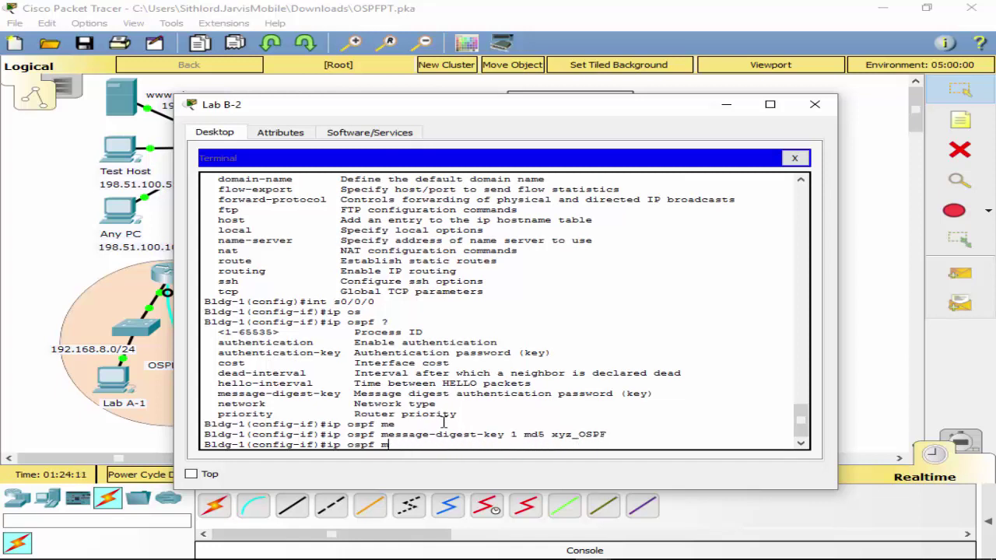
{"action": "type", "text": "au"}
{"action": "key", "text": "Tab"}
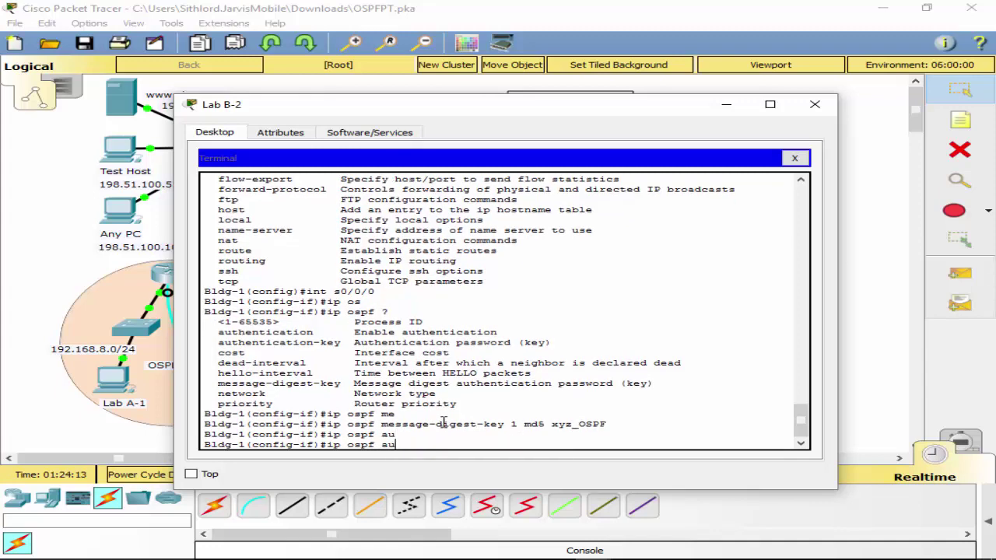
{"action": "type", "text": "th"}
{"action": "key", "text": "Tab"}
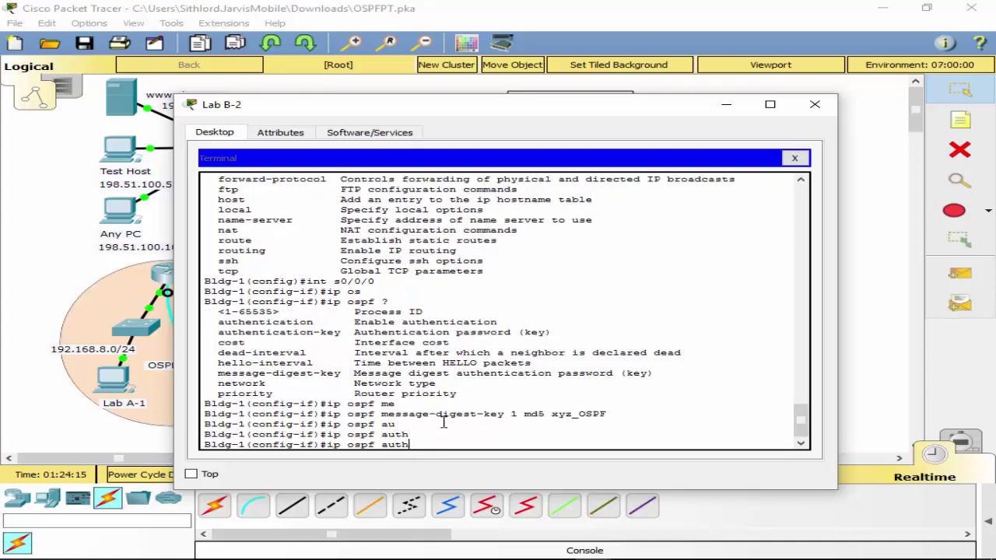
{"action": "key", "text": "BackSpace"}
{"action": "key", "text": "BackSpace"}
{"action": "key", "text": "BackSpace"}
{"action": "key", "text": "BackSpace"}
{"action": "type", "text": "?"}
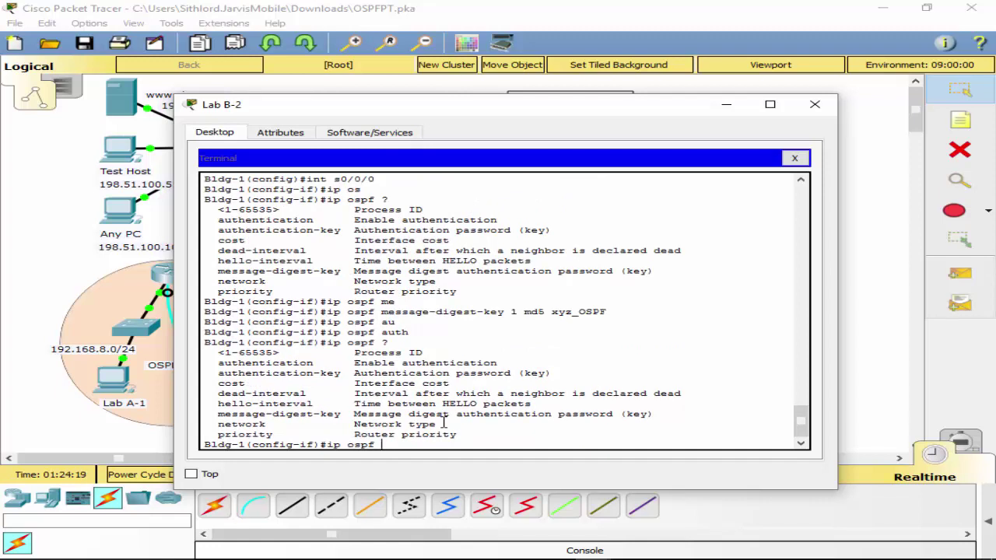
{"action": "type", "text": "autentication"}
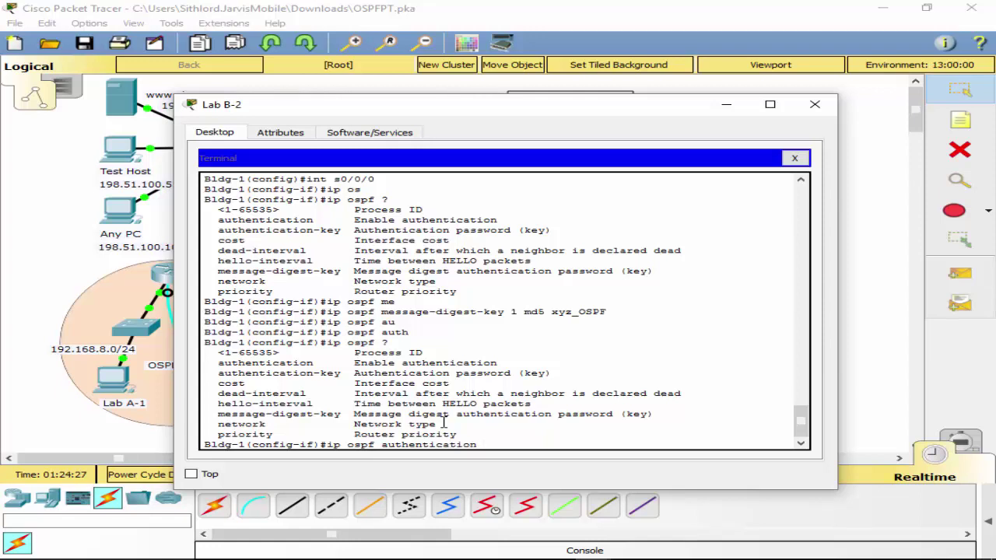
{"action": "type", "text": "?"}
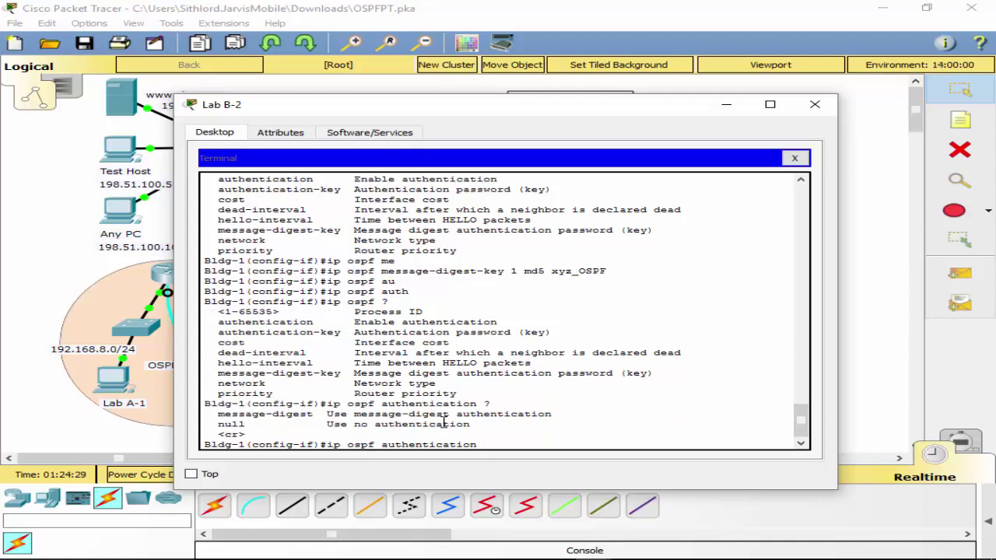
{"action": "type", "text": "me"}
{"action": "key", "text": "Tab"}
{"action": "key", "text": "Return"}
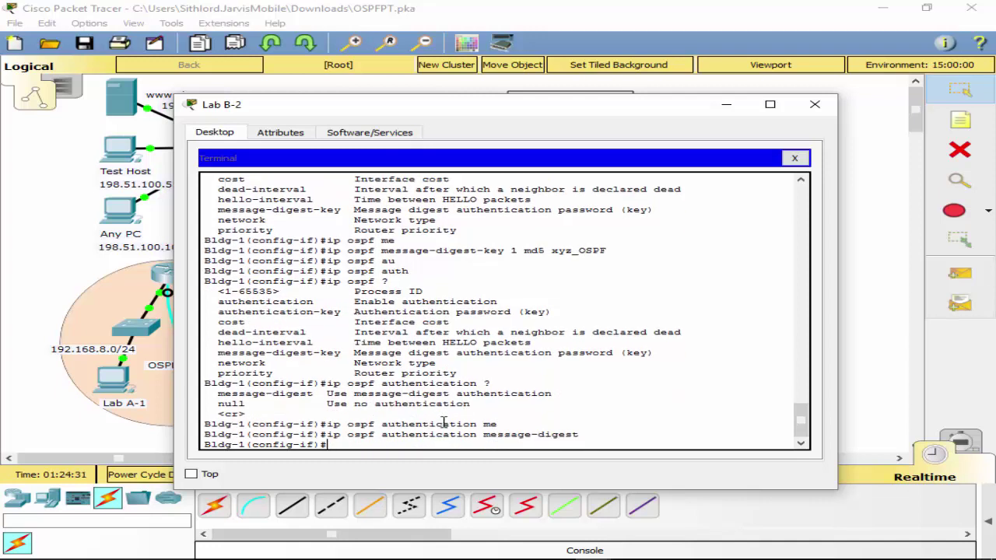
Exit to the privileged prompt and save Building 1's configuration with 'wr'.
{"action": "type", "text": "it"}
{"action": "key", "text": "Return"}
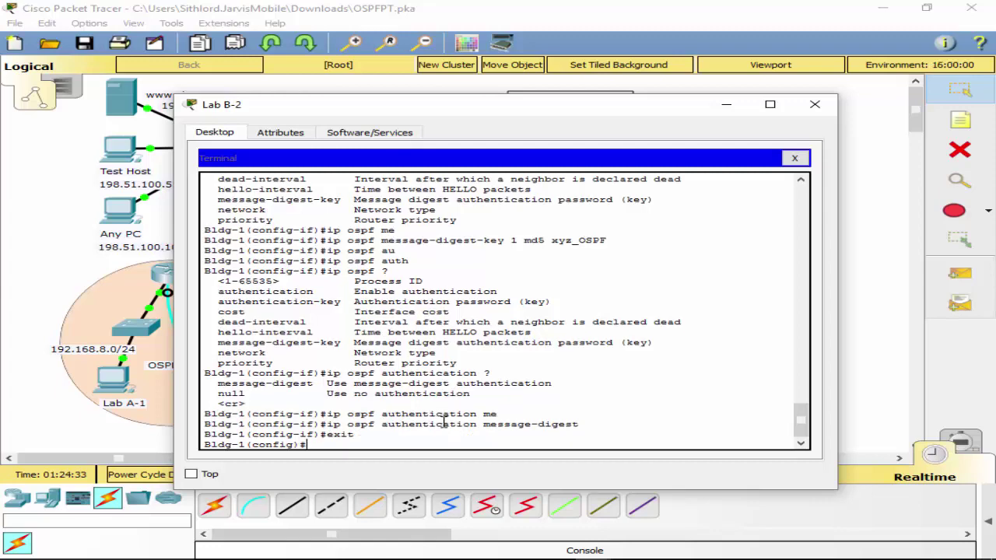
{"action": "type", "text": "exit"}
{"action": "key", "text": "Return"}
{"action": "type", "text": "wr"}
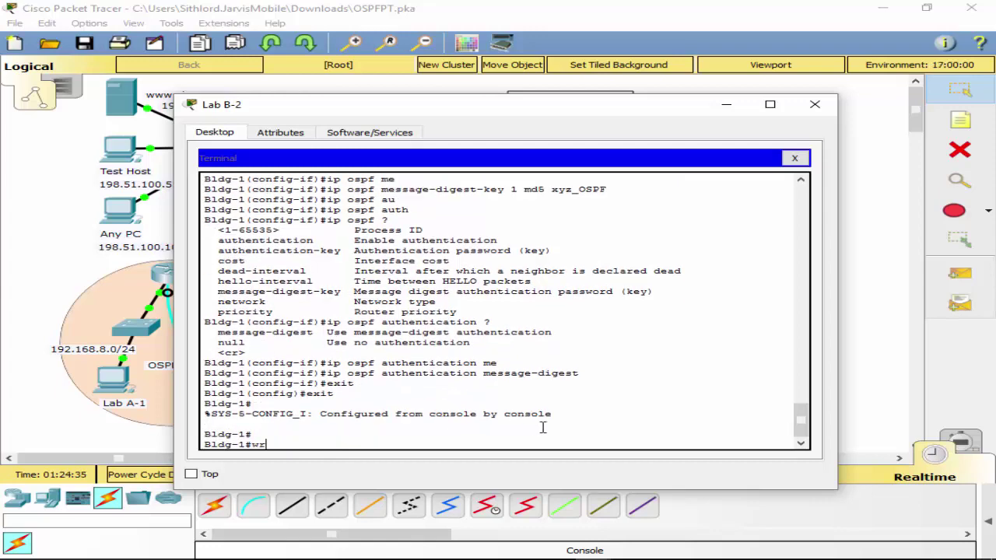
{"action": "key", "text": "Return"}
Move Lab B-2's console cable from Building 1 onto the Main router's Console port.
{"action": "left_click", "coordinate": [737, 108]}
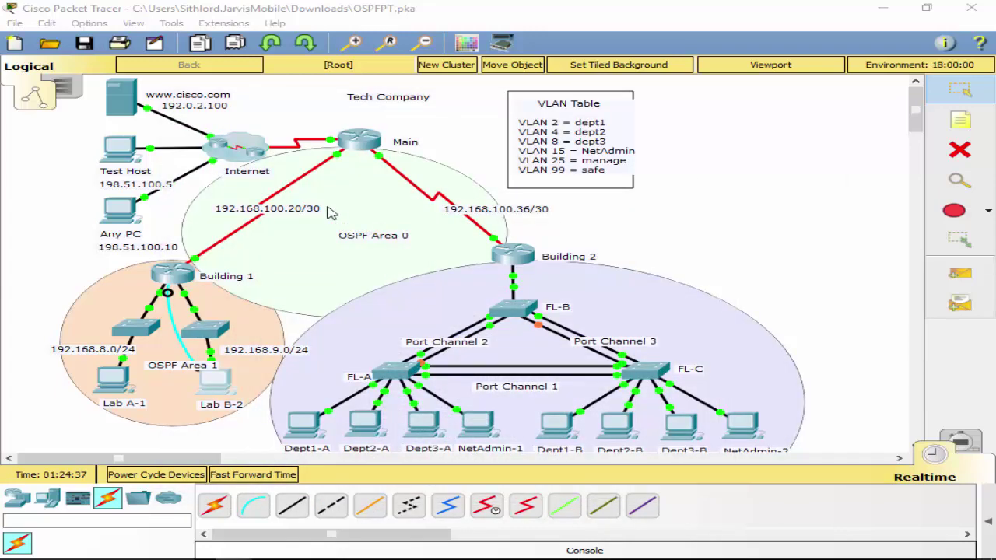
{"action": "left_click", "coordinate": [361, 137]}
{"action": "left_click", "coordinate": [546, 302]}
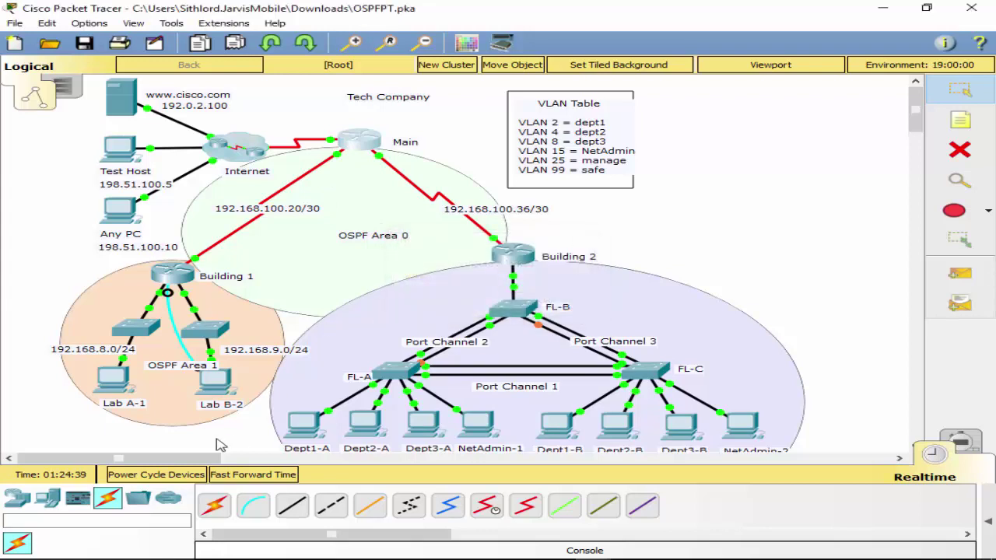
{"action": "left_click_drag", "start_coordinate": [167, 293], "coordinate": [381, 144]}
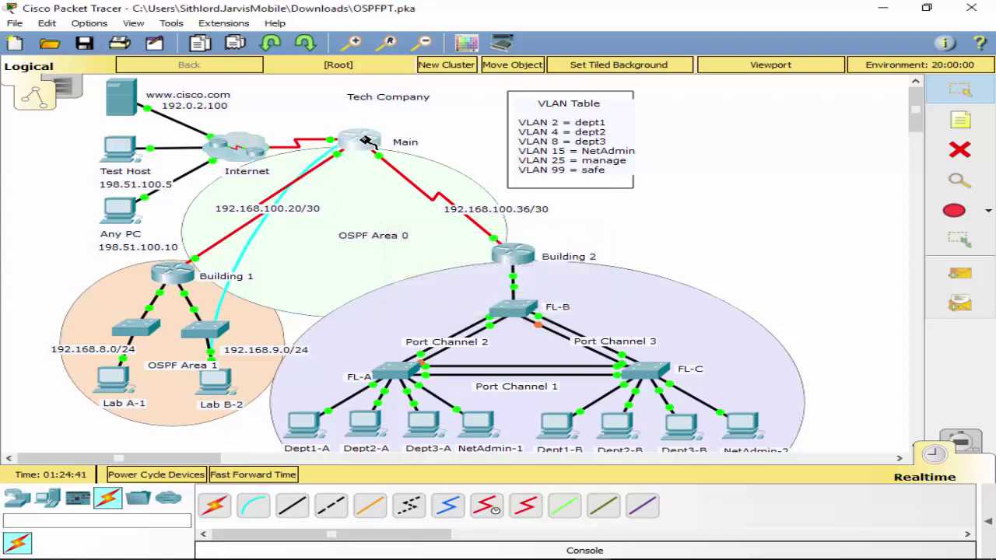
{"action": "left_click", "coordinate": [363, 140]}
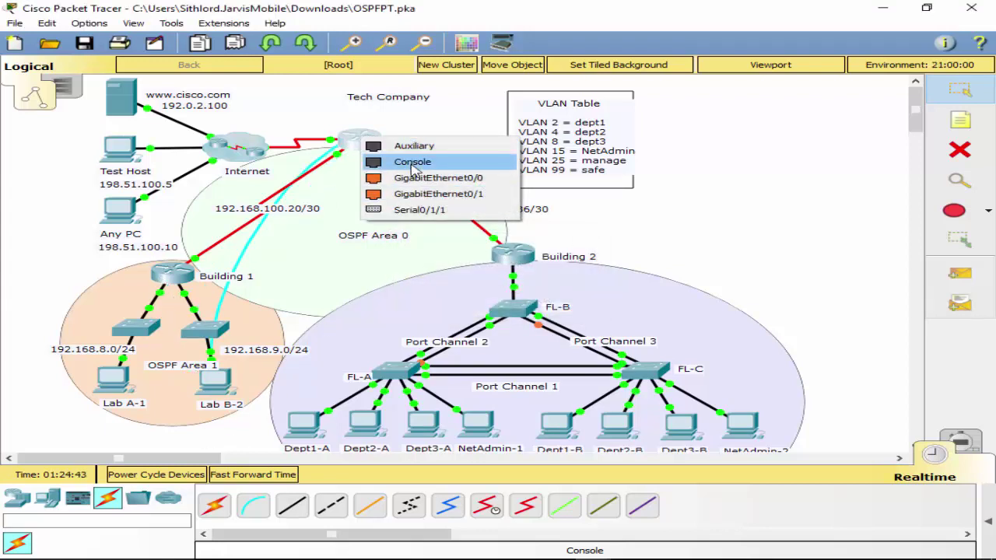
{"action": "left_click", "coordinate": [412, 163]}
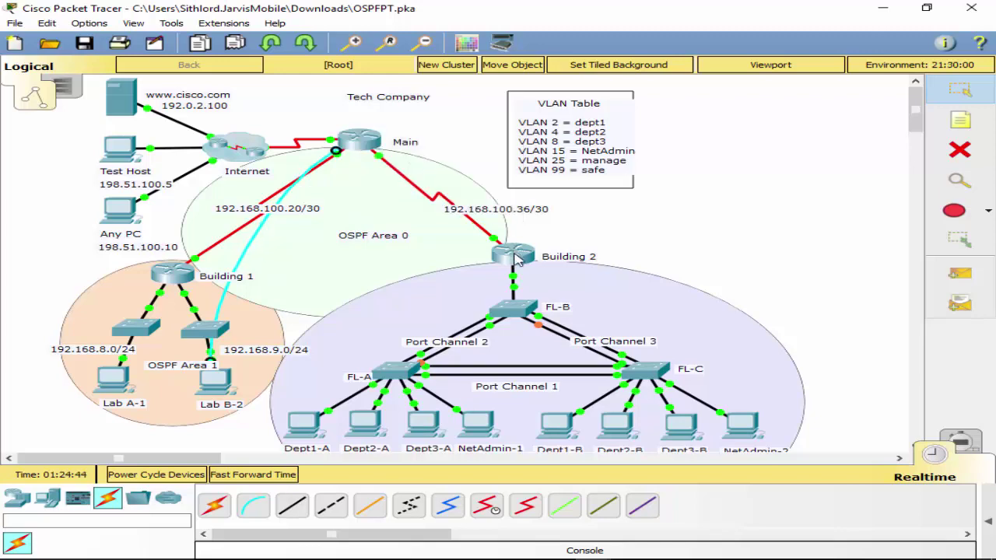
Reopen Lab B-2 and start a new terminal session to Main.
{"action": "left_click", "coordinate": [221, 385]}
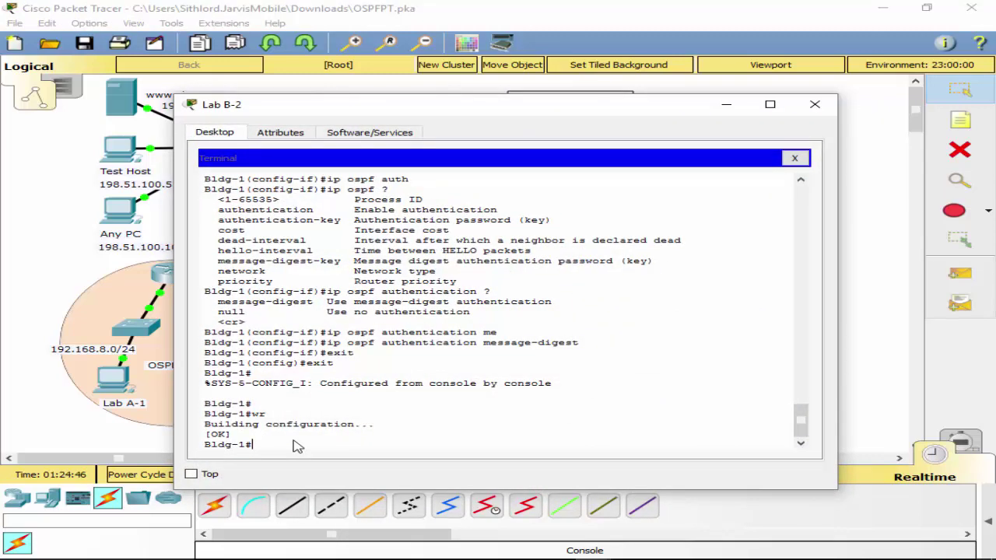
{"action": "left_click", "coordinate": [795, 158]}
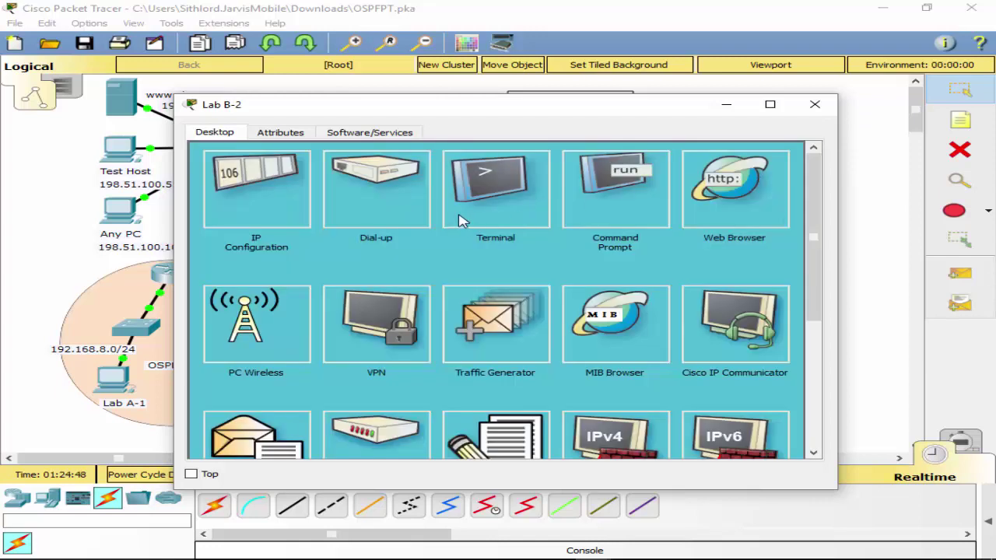
{"action": "left_click", "coordinate": [479, 199]}
Connect to Main's console and enter privileged, then global configuration mode.
{"action": "left_click", "coordinate": [759, 291]}
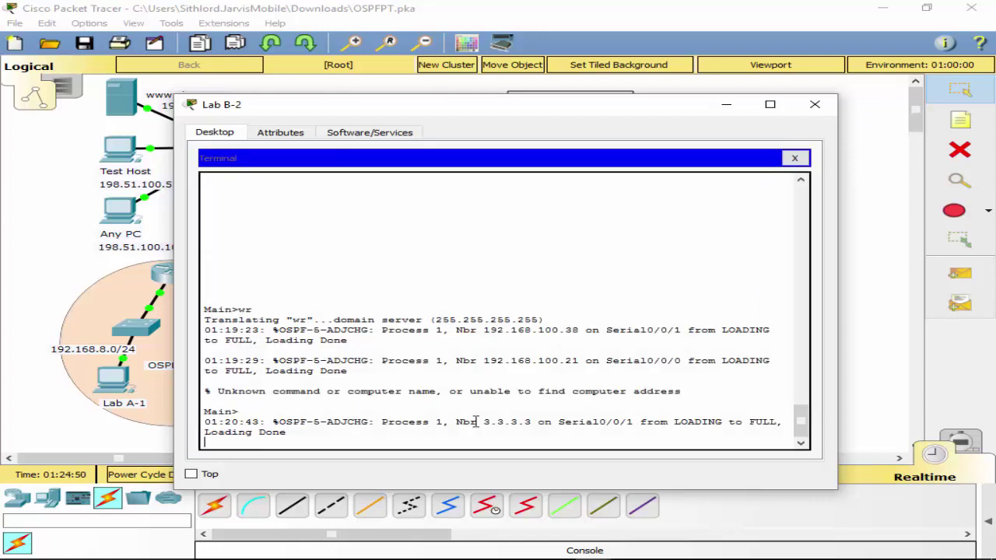
{"action": "key", "text": "Return"}
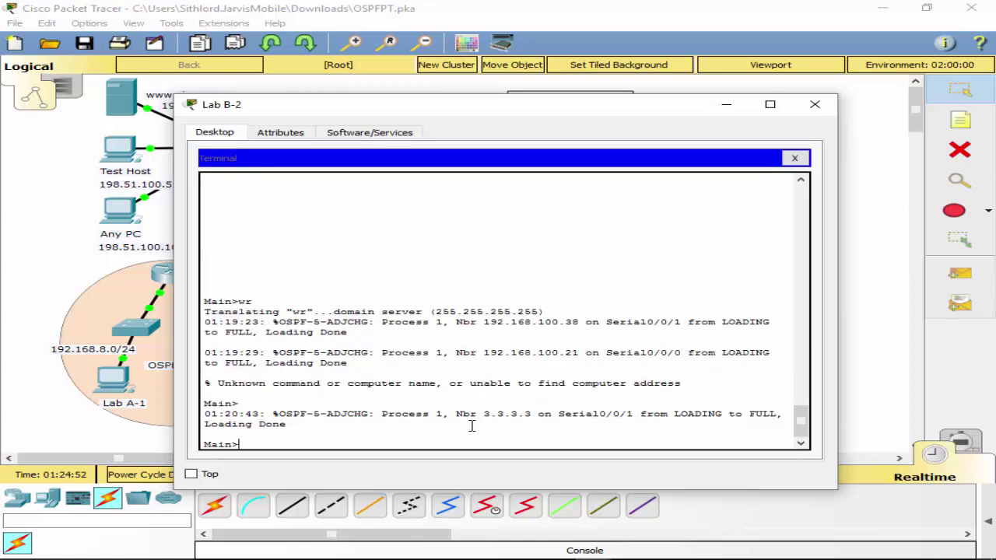
{"action": "type", "text": "ena"}
{"action": "key", "text": "Tab"}
{"action": "key", "text": "Return"}
{"action": "type", "text": "sh ru"}
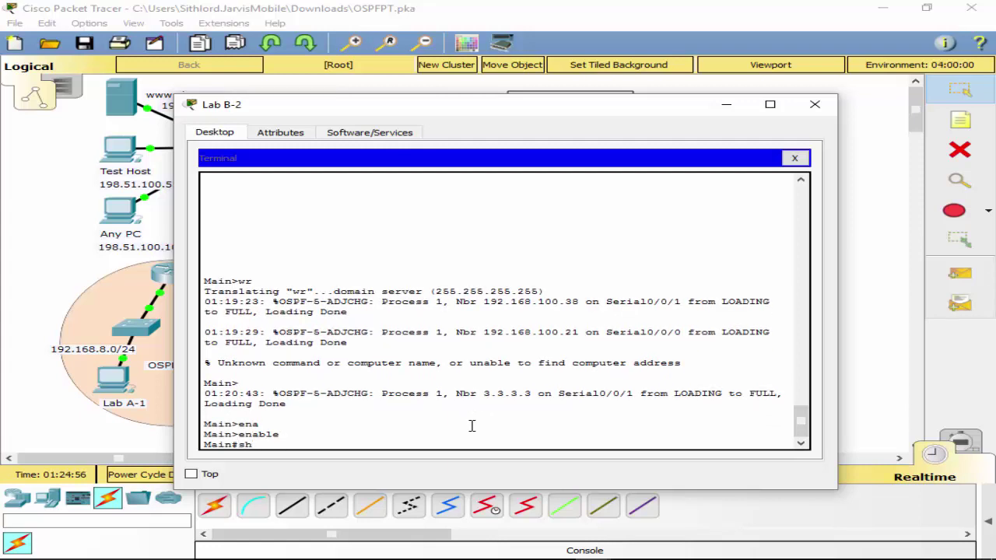
{"action": "key", "text": "BackSpace"}
{"action": "key", "text": "BackSpace"}
{"action": "key", "text": "BackSpace"}
{"action": "key", "text": "BackSpace"}
{"action": "key", "text": "BackSpace"}
{"action": "type", "text": "conf t"}
{"action": "key", "text": "Return"}
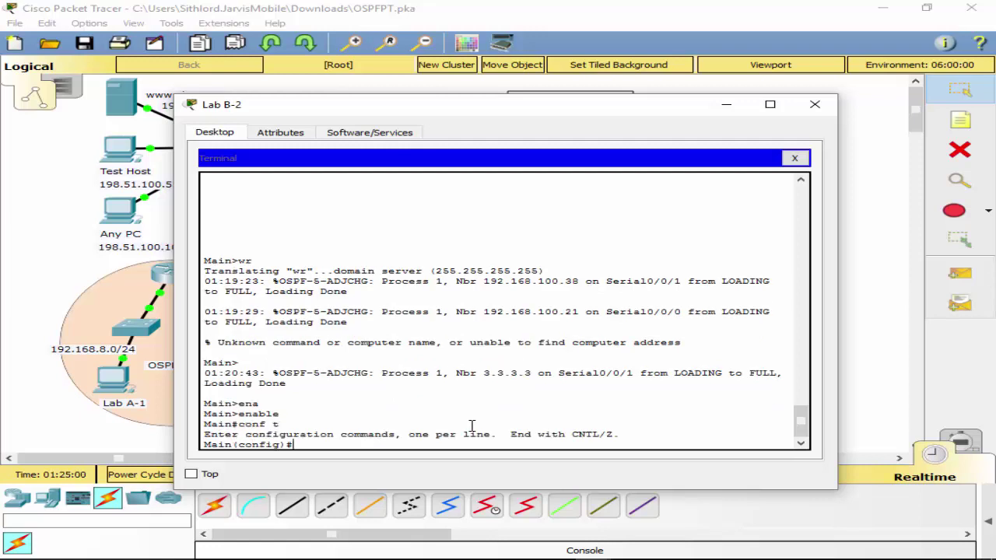
Review Main's running configuration with do sh ru, then start the int s0/0/0 command.
{"action": "type", "text": "do sh run"}
{"action": "key", "text": "Return"}
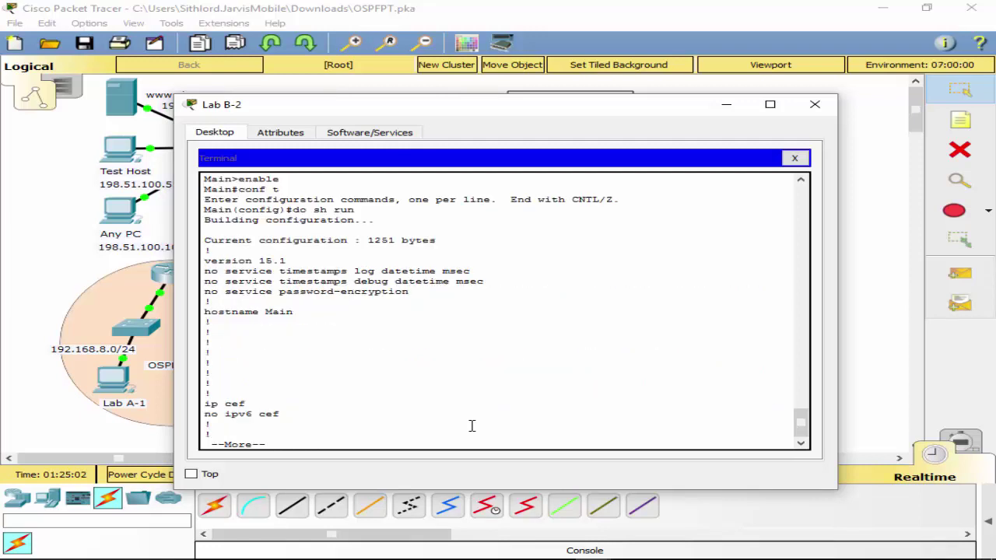
{"action": "key", "text": "space"}
{"action": "key", "text": "space"}
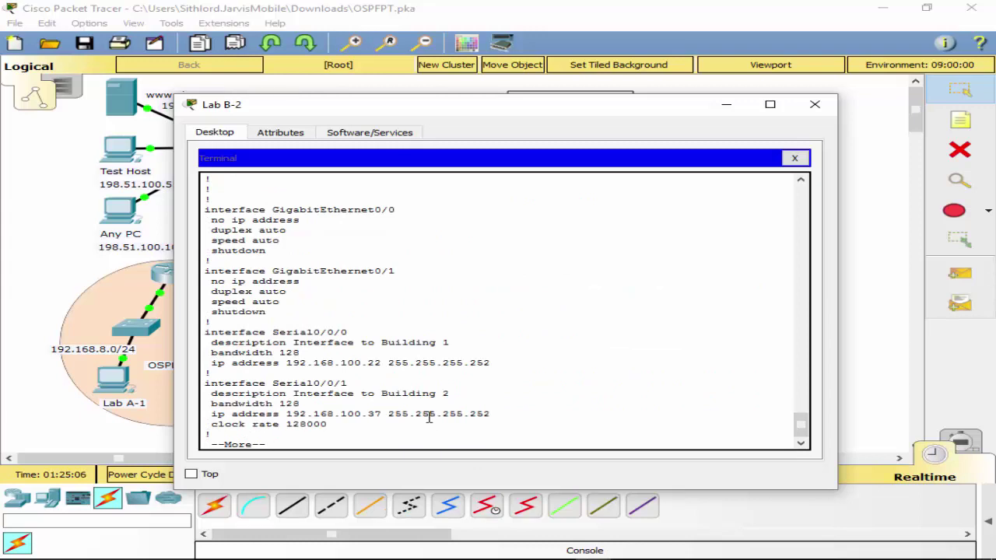
{"action": "key", "text": "Return"}
{"action": "key", "text": "Return"}
{"action": "key", "text": "Return"}
{"action": "key", "text": "Return"}
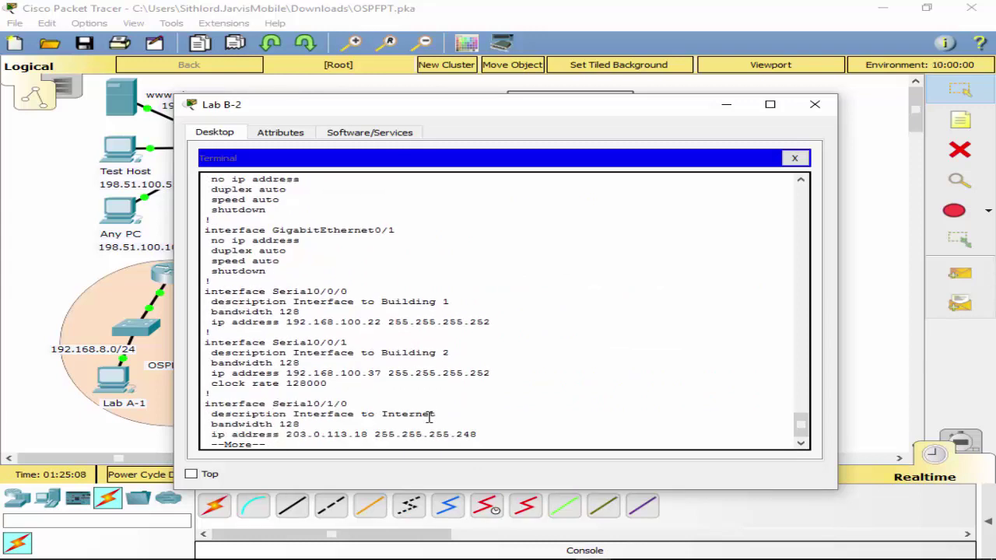
{"action": "key", "text": "Return"}
{"action": "key", "text": "q"}
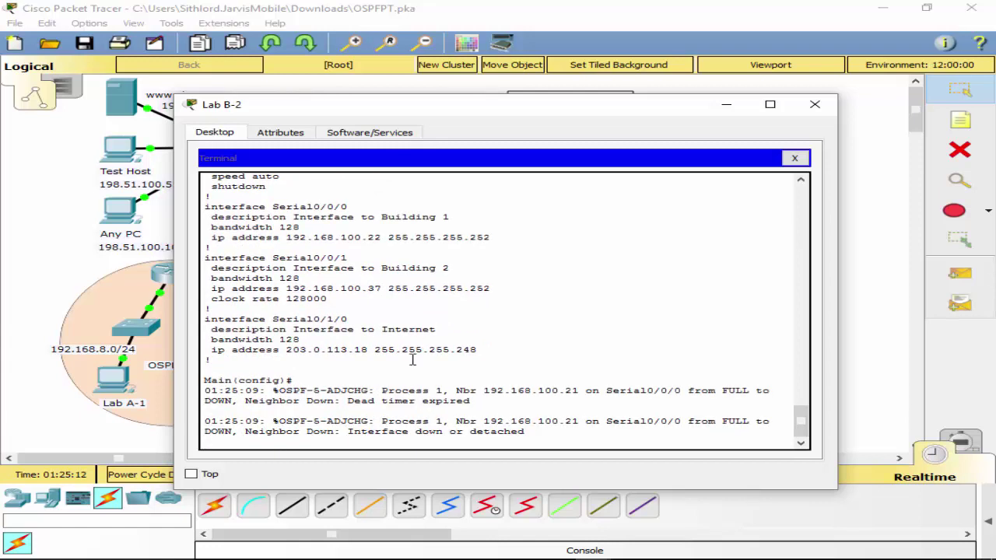
{"action": "key", "text": "Return"}
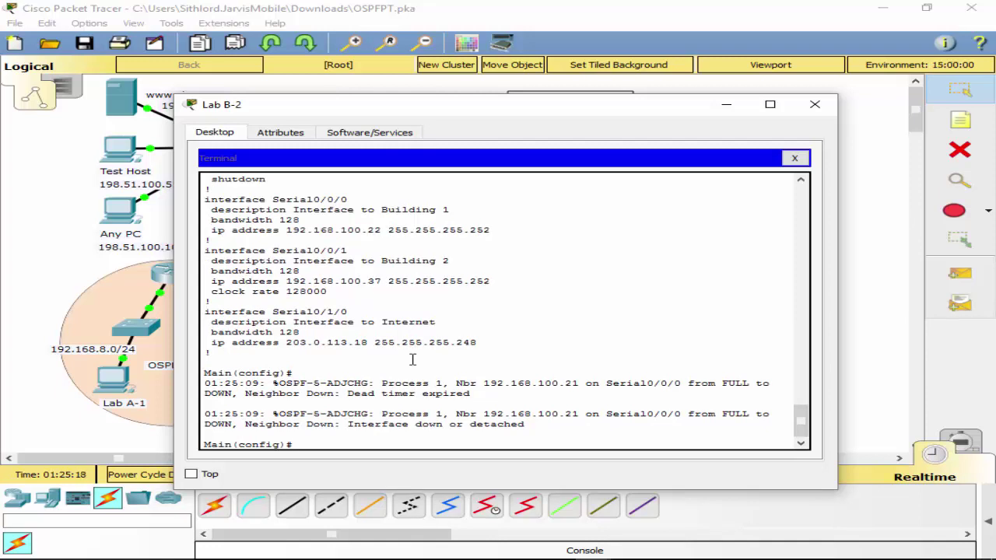
{"action": "type", "text": "int s0/0-/0"}
On Serial0/0/0, add OSPF message-digest key 1 with MD5 and the shared OSPF key.
{"action": "key", "text": "Return"}
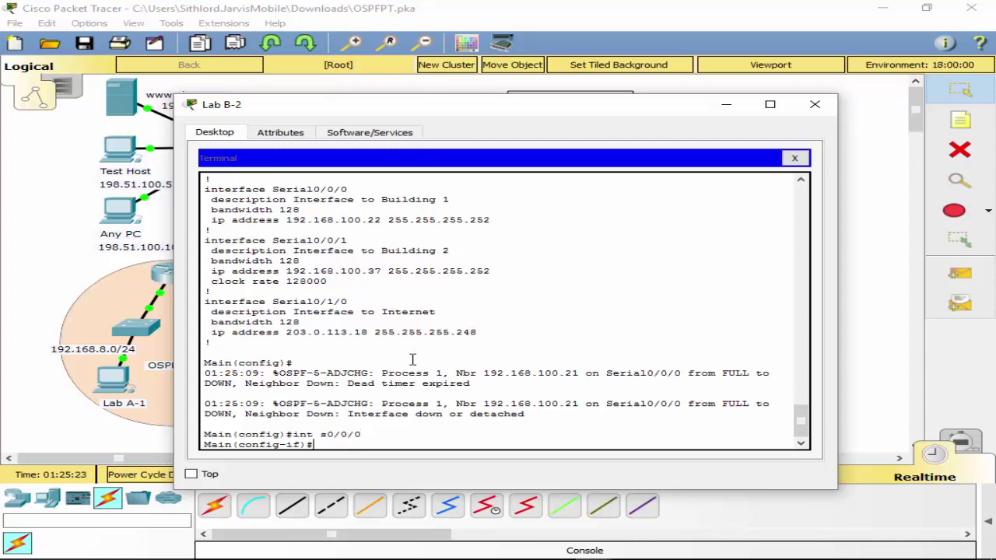
{"action": "type", "text": "ip os"}
{"action": "key", "text": "Tab"}
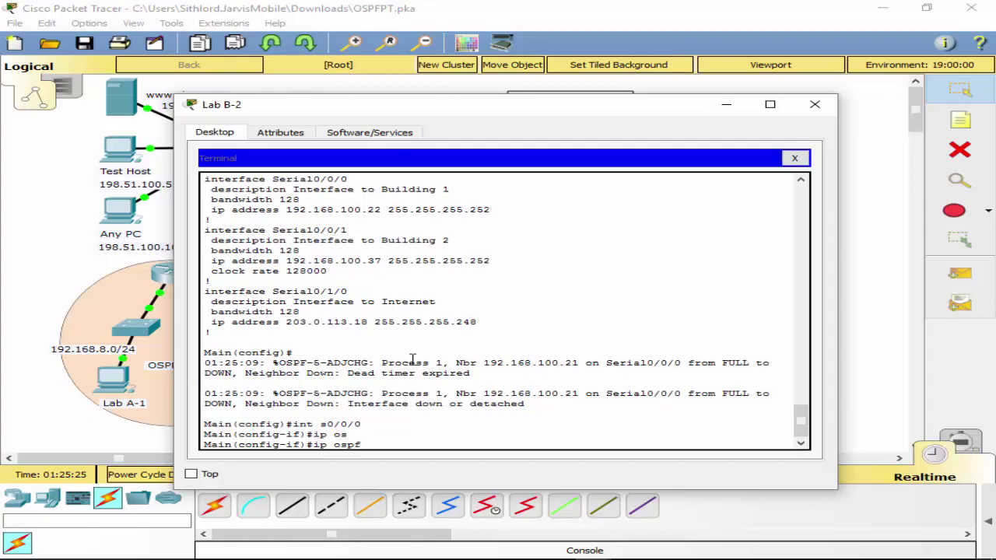
{"action": "type", "text": "?"}
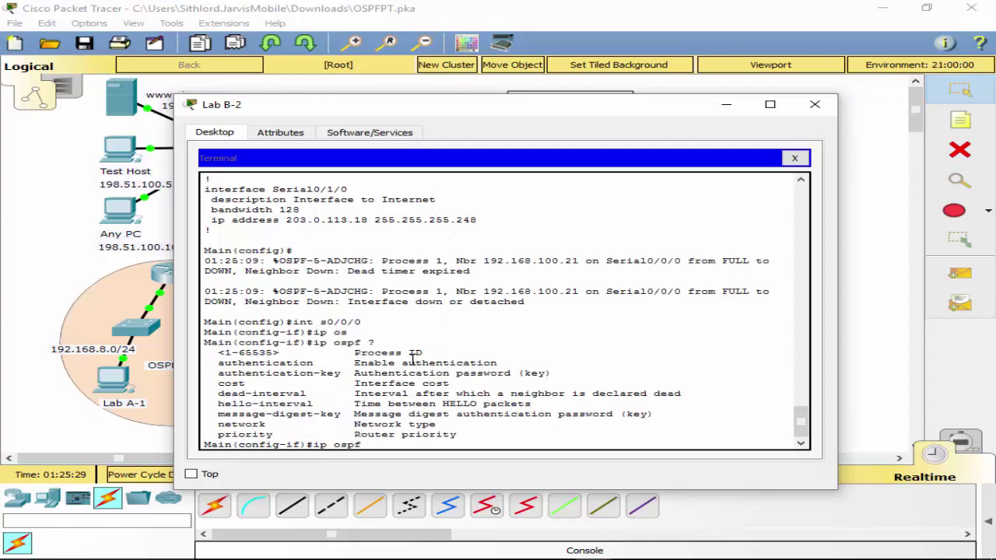
{"action": "type", "text": "m"}
{"action": "key", "text": "Tab"}
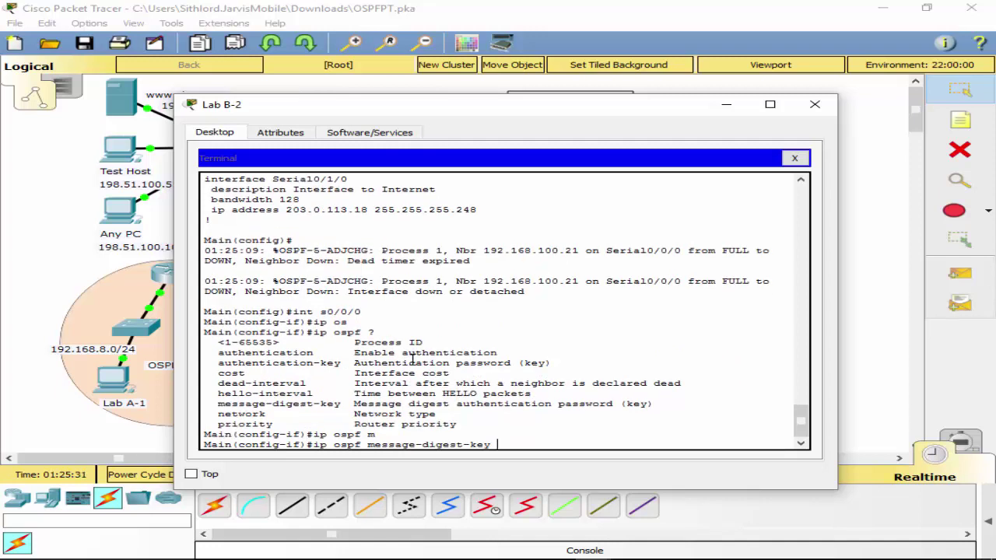
{"action": "type", "text": "1 md"}
{"action": "key", "text": "Tab"}
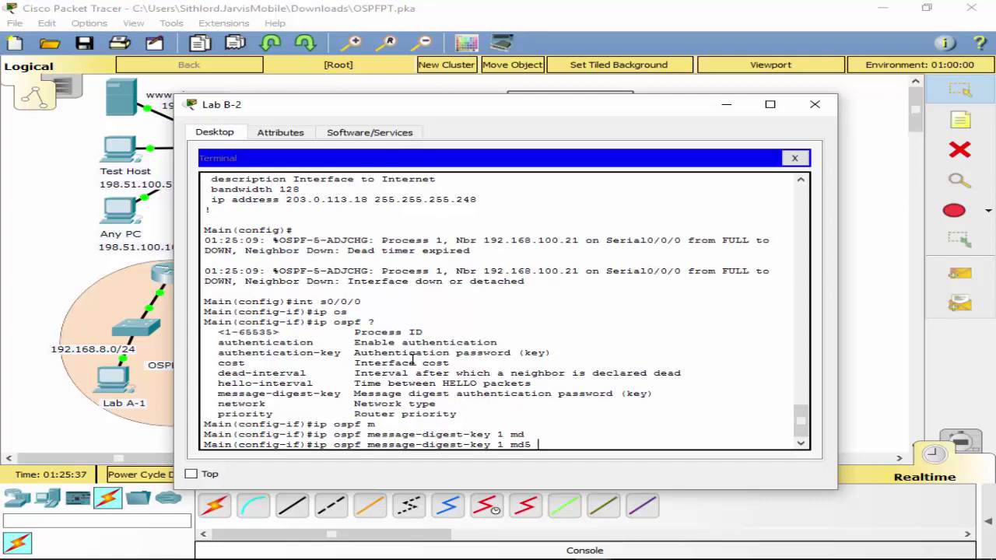
{"action": "type", "text": "xyz_OSPF"}
{"action": "key", "text": "Return"}
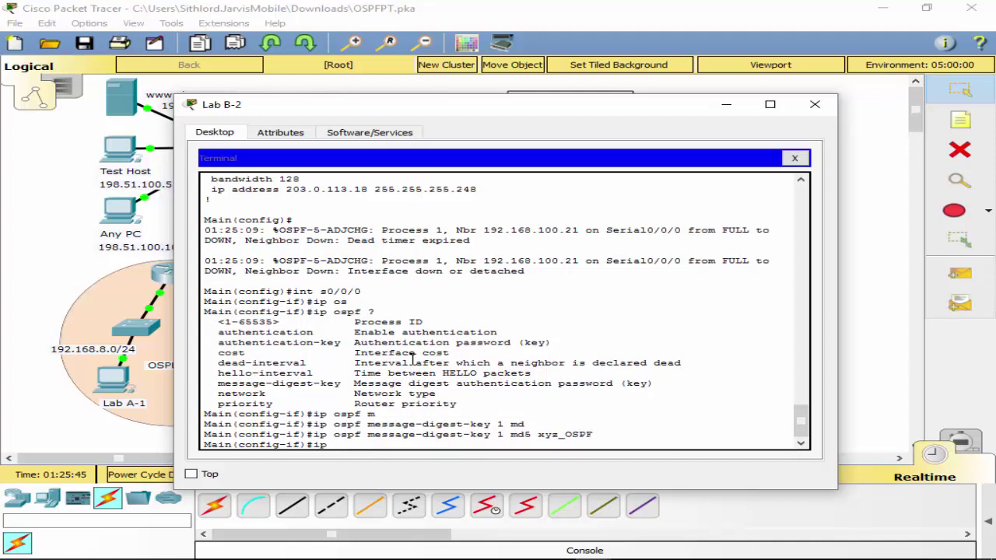
Enable OSPF message-digest authentication on Serial0/0/0 and exit to global configuration.
{"action": "type", "text": "ip os"}
{"action": "key", "text": "Tab"}
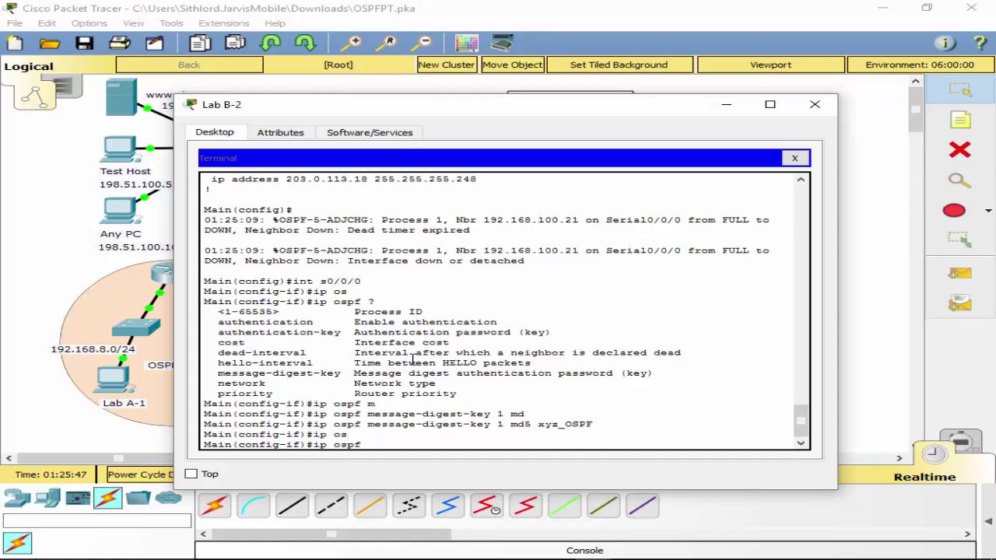
{"action": "type", "text": "au"}
{"action": "key", "text": "Tab"}
{"action": "type", "text": "th"}
{"action": "key", "text": "Tab"}
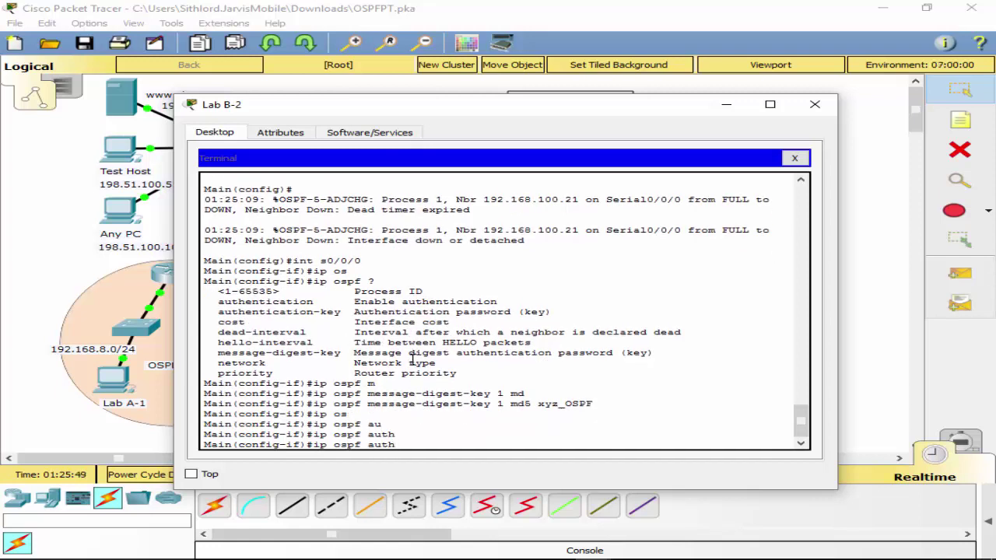
{"action": "type", "text": "entication ?"}
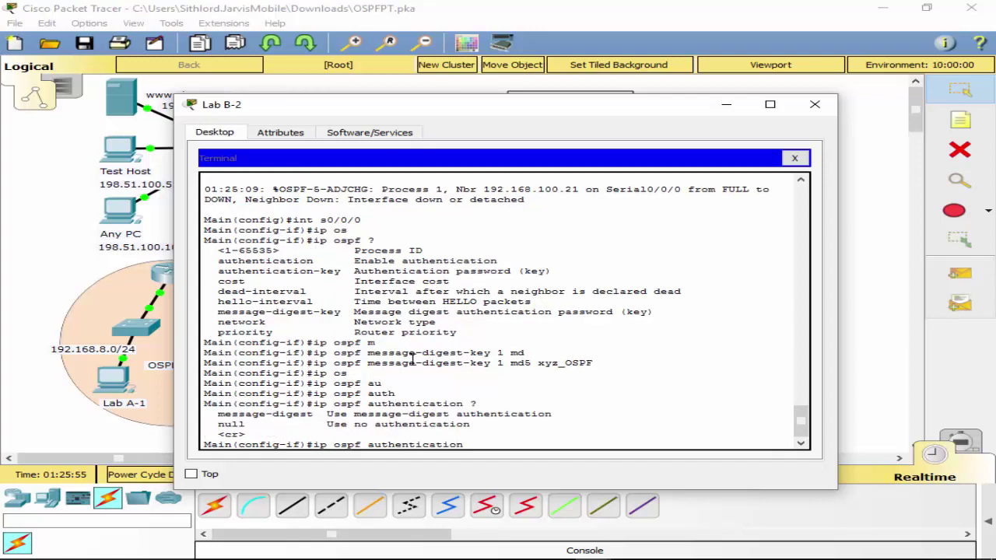
{"action": "type", "text": "me"}
{"action": "key", "text": "Tab"}
{"action": "key", "text": "Return"}
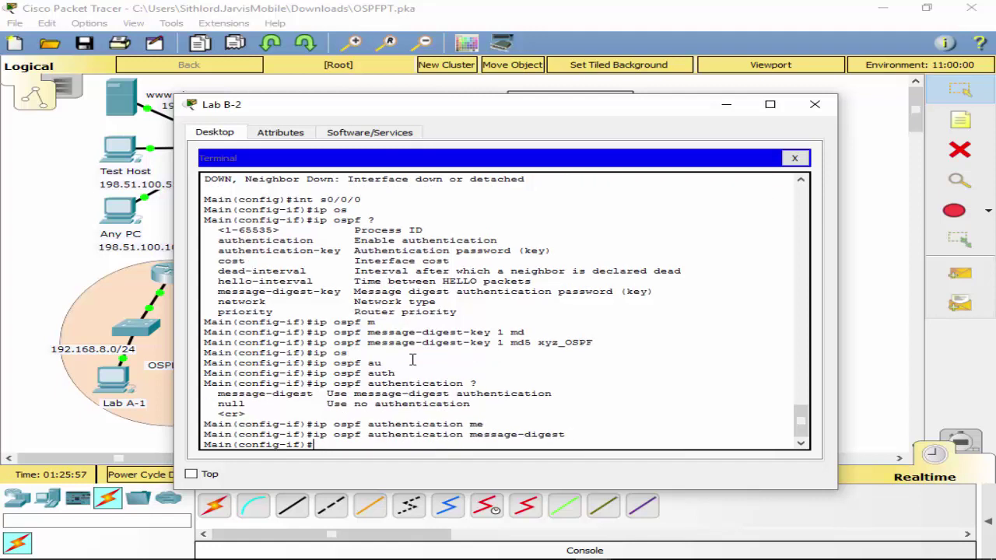
{"action": "type", "text": "exit"}
{"action": "key", "text": "Return"}
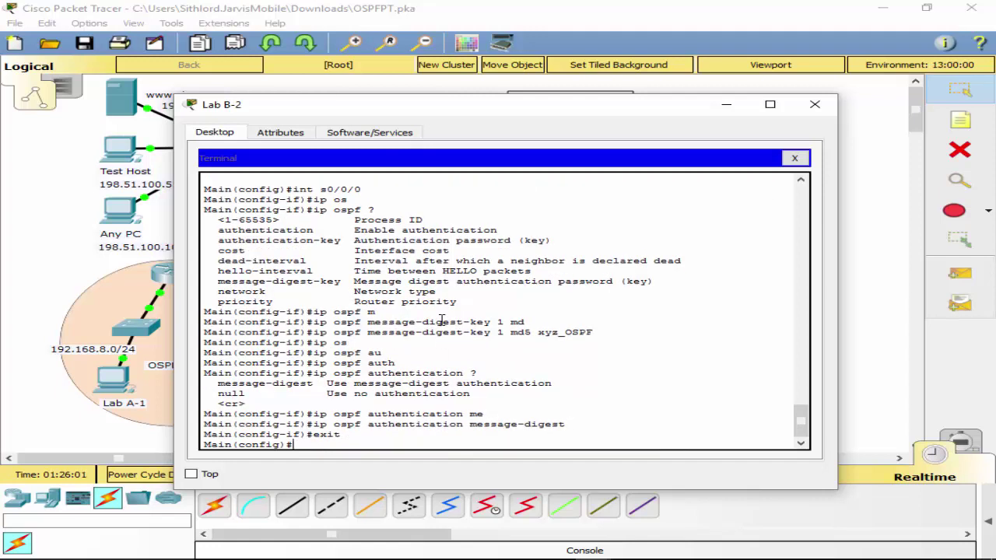
Check the recent console log, then select interface Serial0/0/1 by editing the recalled interface command.
{"action": "scroll", "coordinate": [438, 319], "scroll_direction": "up", "scroll_amount": 3}
{"action": "scroll", "coordinate": [437, 320], "scroll_direction": "up", "scroll_amount": 3}
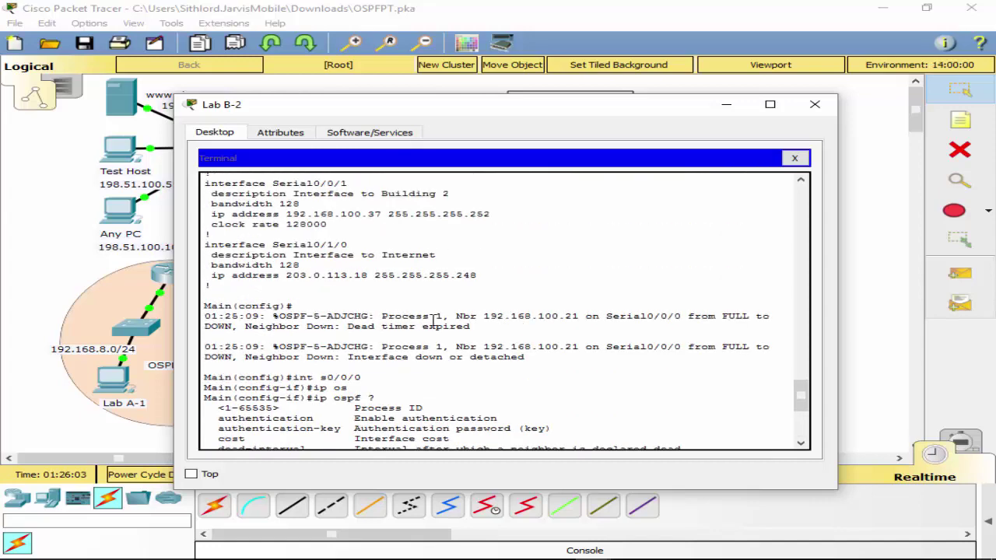
{"action": "scroll", "coordinate": [433, 320], "scroll_direction": "up", "scroll_amount": 1}
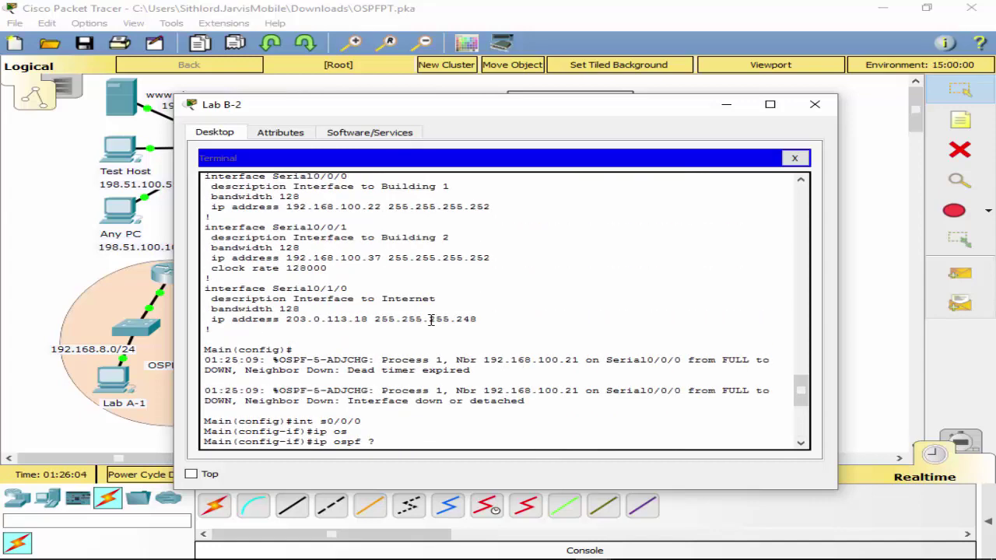
{"action": "scroll", "coordinate": [430, 320], "scroll_direction": "down", "scroll_amount": 8}
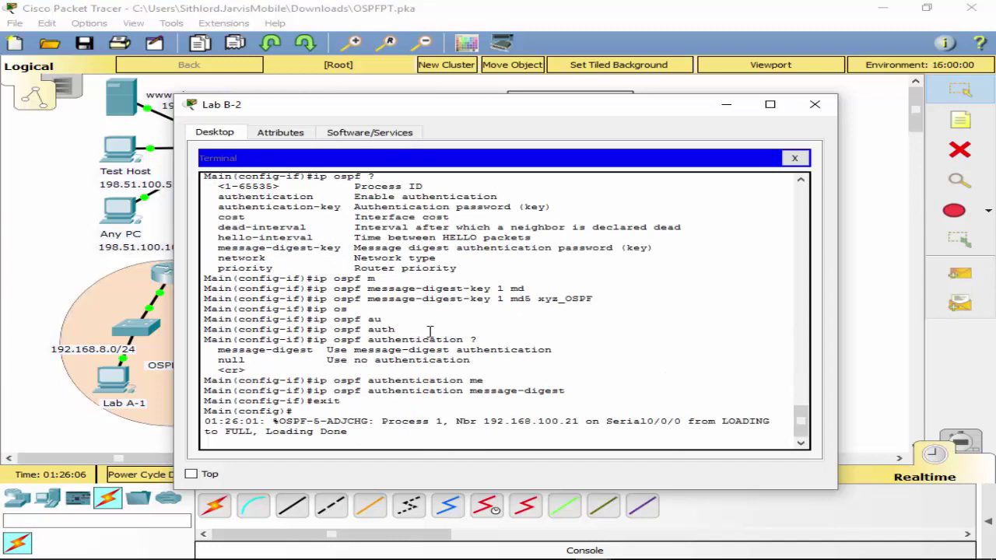
{"action": "key", "text": "Return"}
{"action": "type", "text": "ip ospf authentication message-digest"}
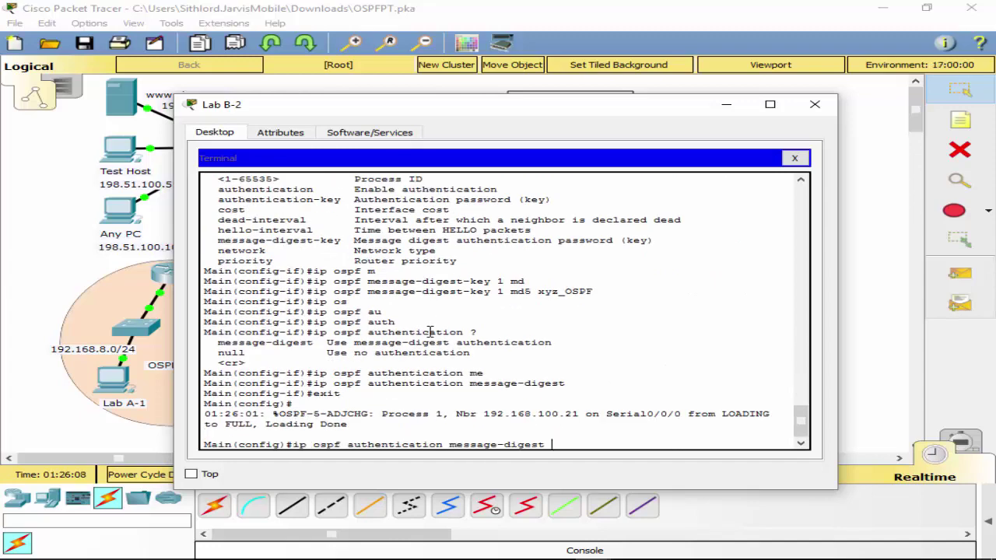
{"action": "key", "text": "Up"}
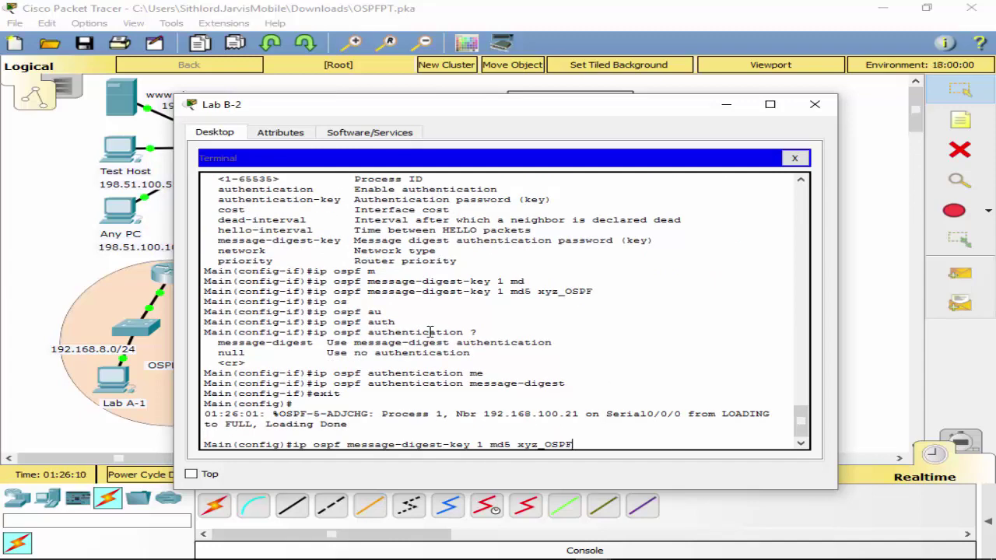
{"action": "key", "text": "Up"}
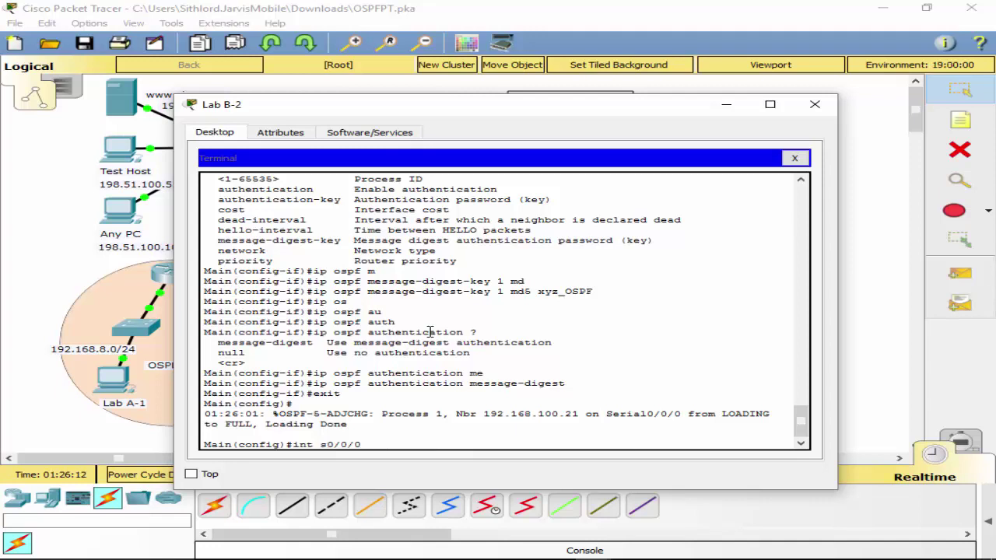
{"action": "key", "text": "BackSpace"}
{"action": "type", "text": "1"}
{"action": "key", "text": "Return"}
Apply message-digest authentication and MD5 key 1 to Serial0/0/1 from command history.
{"action": "key", "text": "Up"}
{"action": "key", "text": "Up"}
{"action": "key", "text": "Up"}
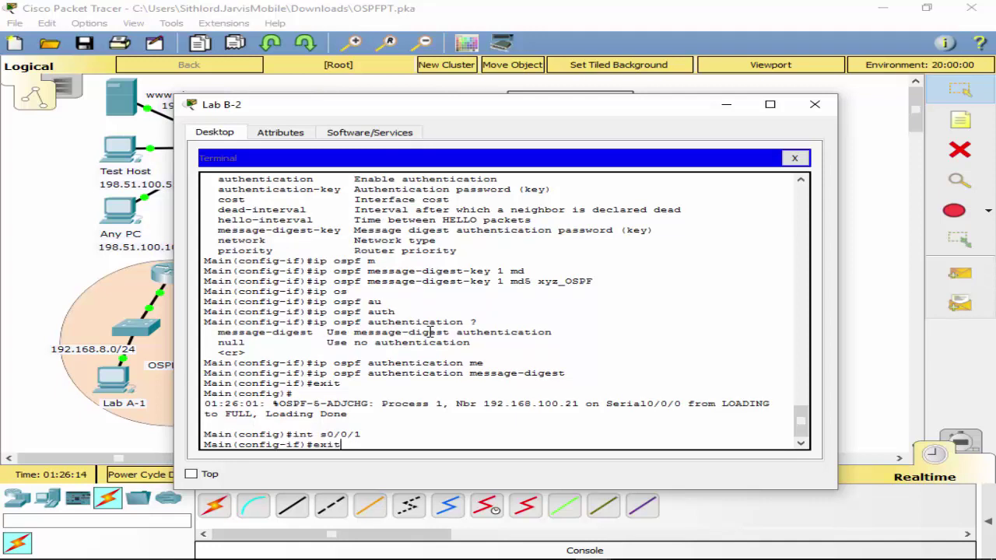
{"action": "key", "text": "Return"}
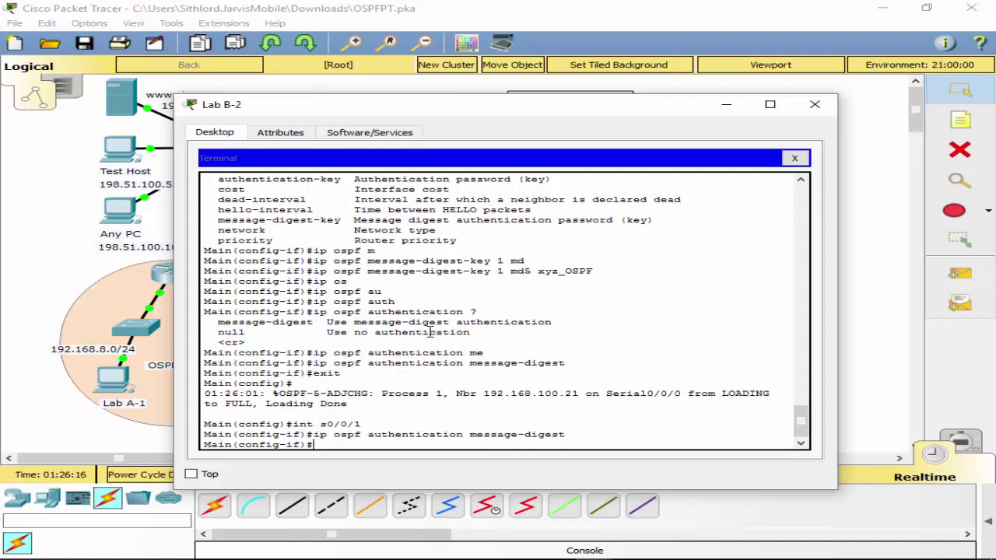
{"action": "key", "text": "Up"}
{"action": "key", "text": "Up"}
{"action": "key", "text": "Up"}
{"action": "key", "text": "Up"}
{"action": "key", "text": "Up"}
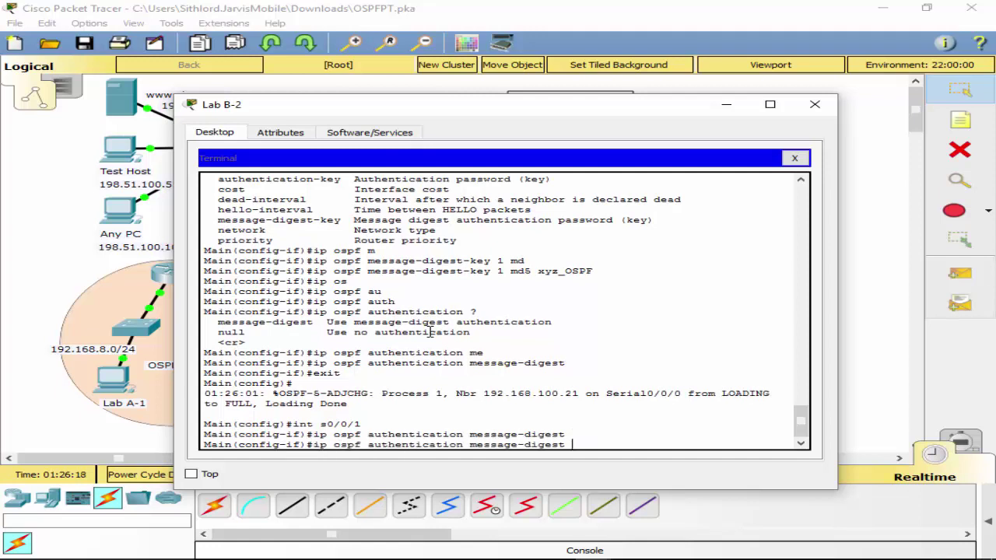
{"action": "key", "text": "Return"}
{"action": "type", "text": "exitr"}
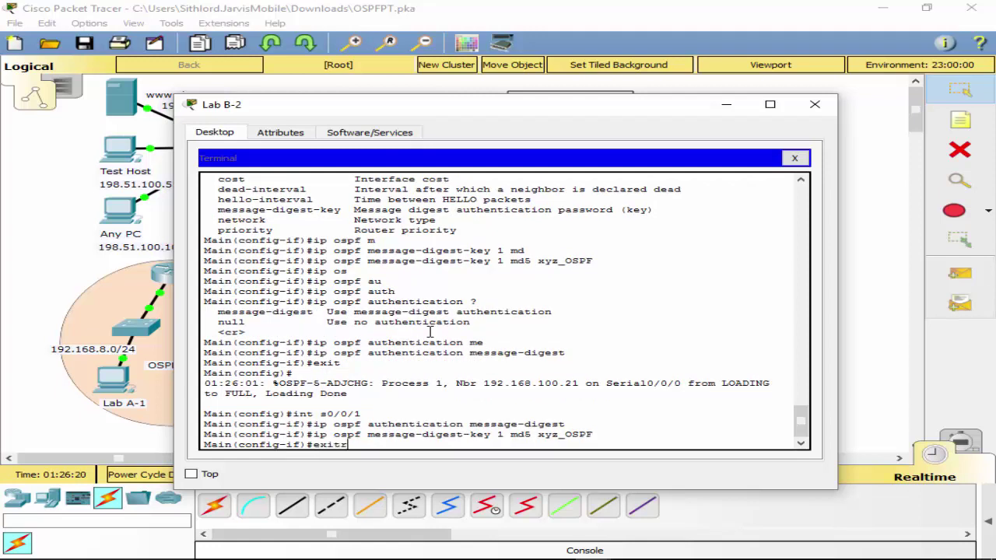
{"action": "key", "text": "Return"}
Save Main's configuration with wr and close the terminal.
{"action": "type", "text": "exit"}
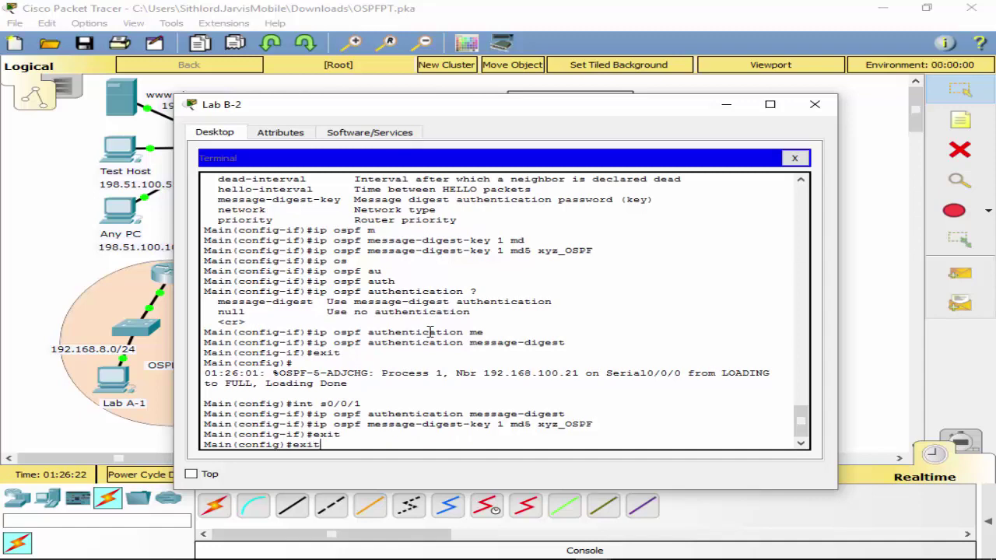
{"action": "key", "text": "Return"}
{"action": "type", "text": "wr"}
{"action": "key", "text": "Return"}
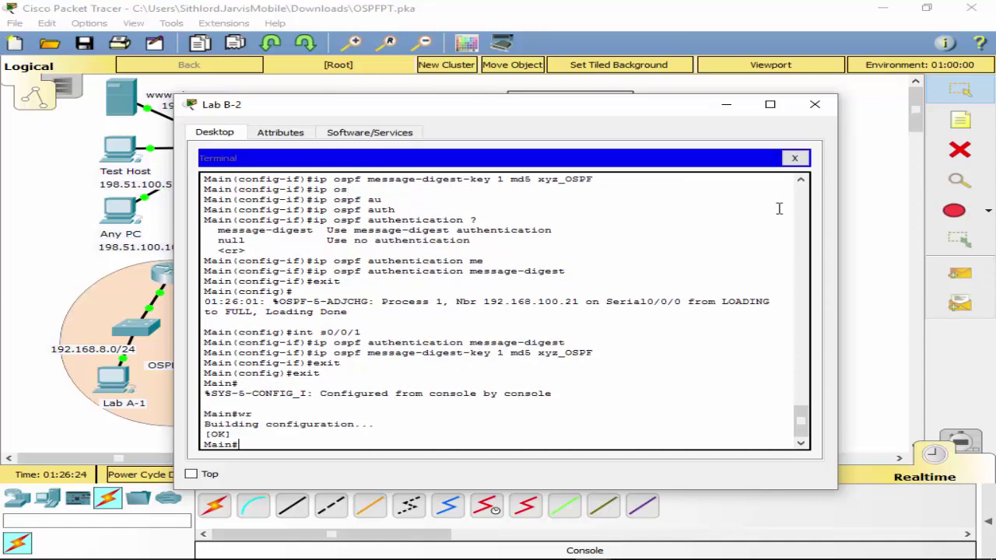
{"action": "left_click", "coordinate": [794, 158]}
Move Lab B-2's console cable to the Building 2 router and open its terminal.
{"action": "left_click", "coordinate": [814, 105]}
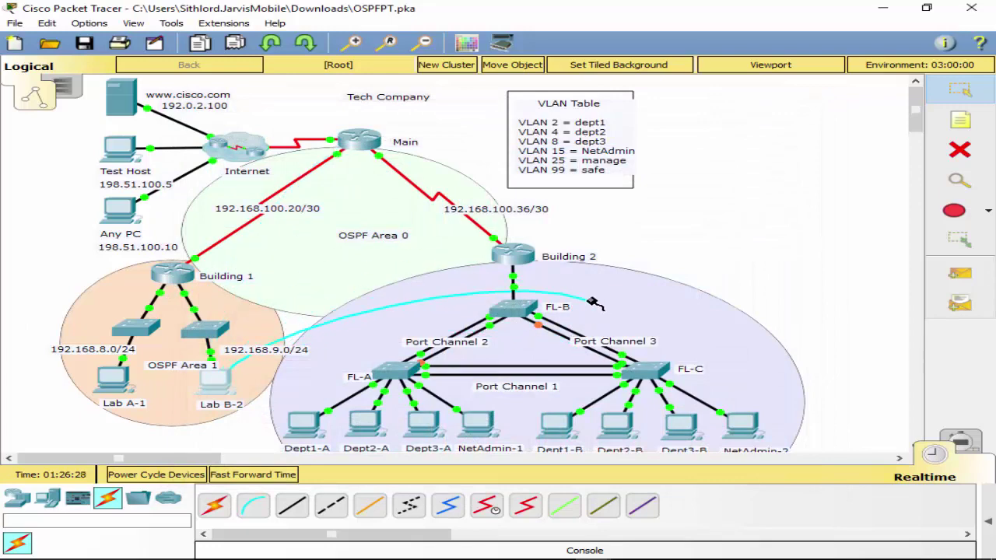
{"action": "left_click", "coordinate": [512, 253]}
{"action": "left_click", "coordinate": [544, 311]}
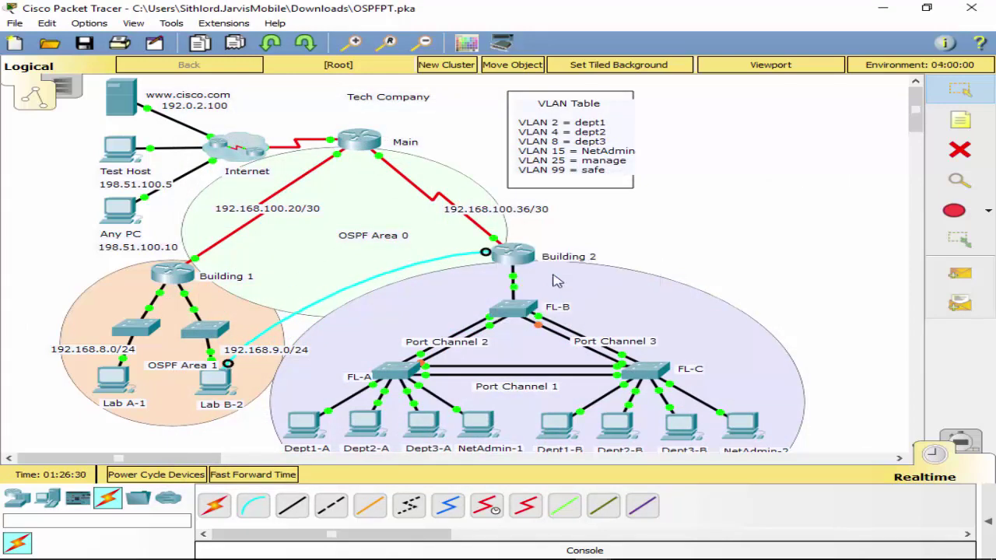
{"action": "left_click", "coordinate": [230, 394]}
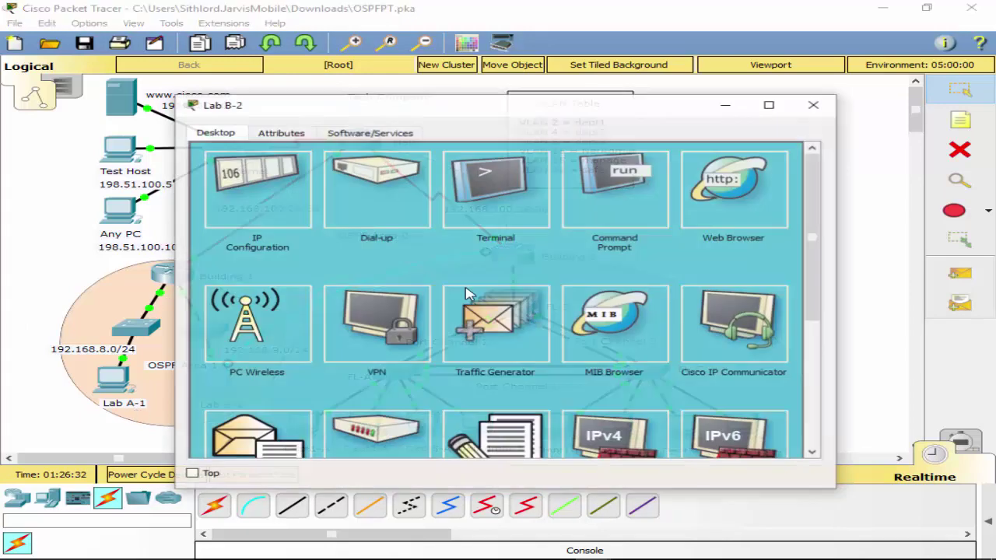
{"action": "left_click", "coordinate": [510, 220]}
{"action": "left_click", "coordinate": [759, 292]}
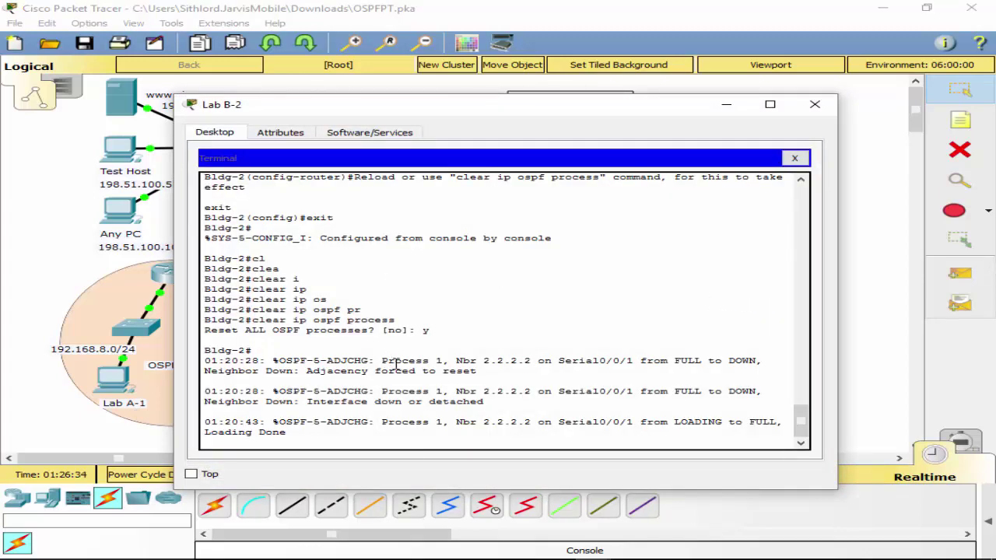
Enter configuration mode on Bldg-2 and list connected routes, including 192.168.100.36/30.
{"action": "key", "text": "Return"}
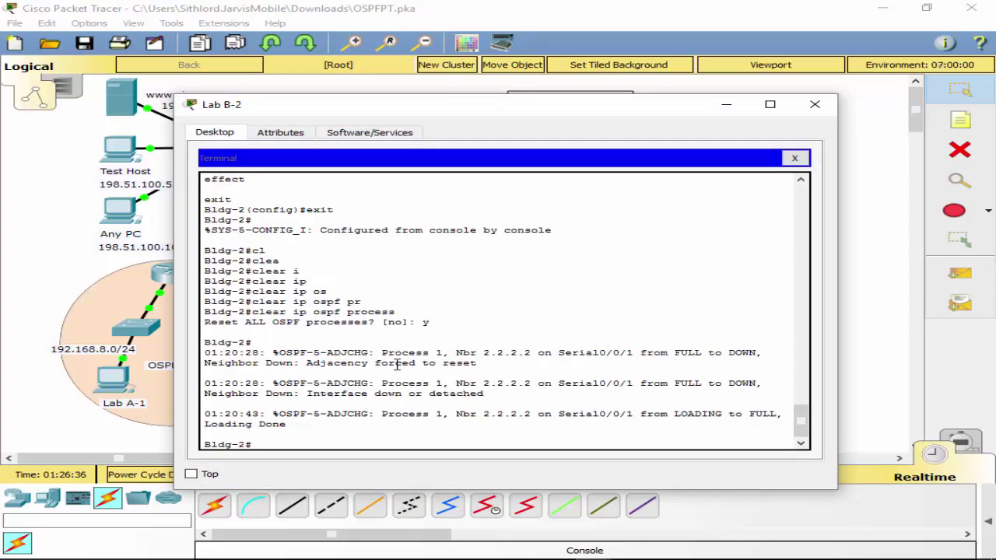
{"action": "type", "text": "conf t"}
{"action": "key", "text": "Return"}
{"action": "type", "text": "do sh ip route c"}
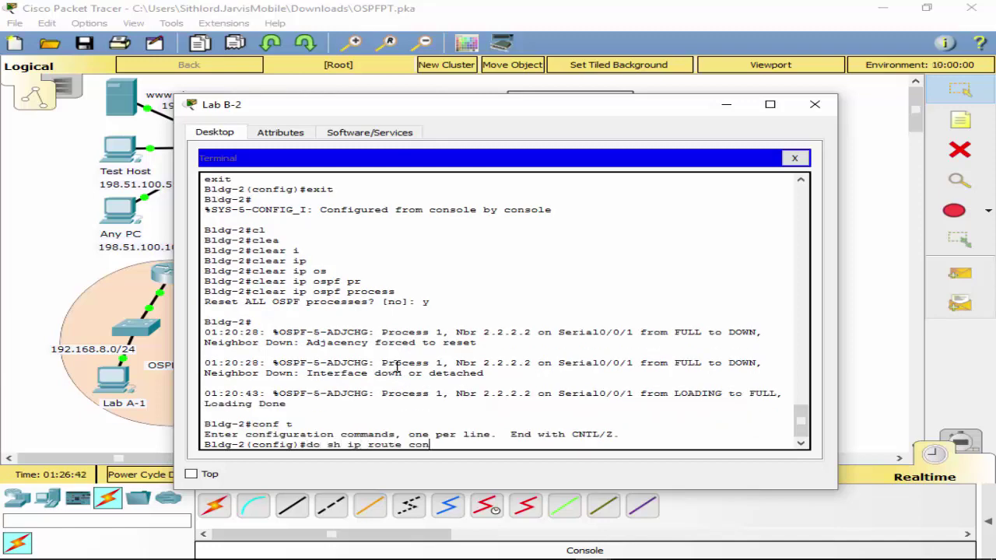
{"action": "type", "text": "on"}
{"action": "key", "text": "Return"}
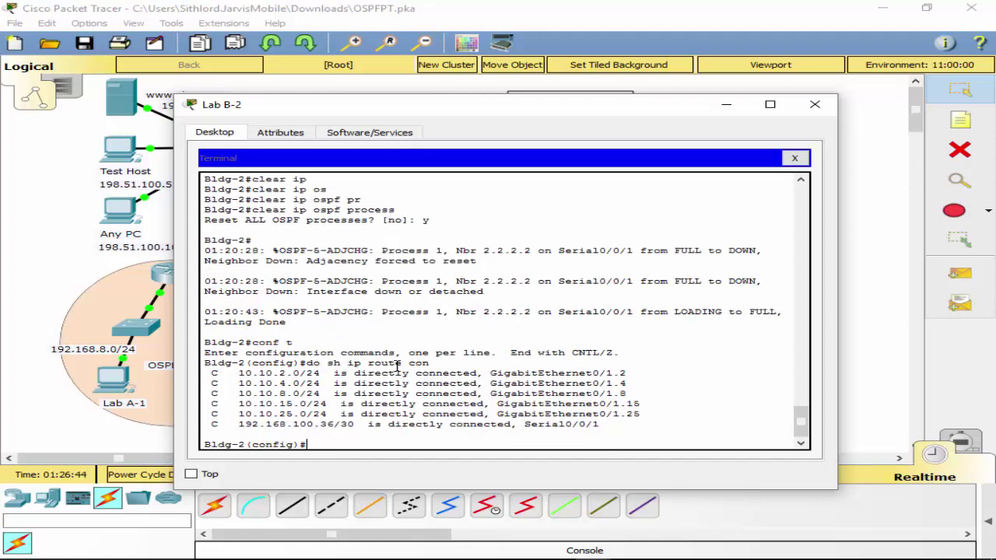
Enter interface Serial0/0/1 on Bldg-2.
{"action": "type", "text": "int s0"}
{"action": "key", "text": "BackSpace"}
{"action": "type", "text": "/0/1"}
{"action": "key", "text": "Return"}
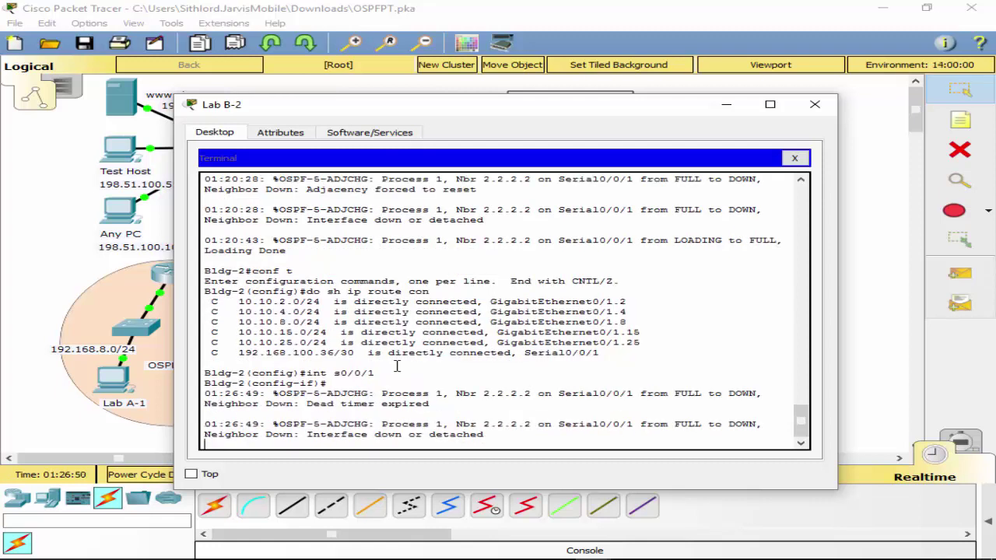
{"action": "key", "text": "Return"}
Add OSPF message-digest key 1 with MD5 and the shared OSPF key on Serial0/0/1.
{"action": "type", "text": "ip"}
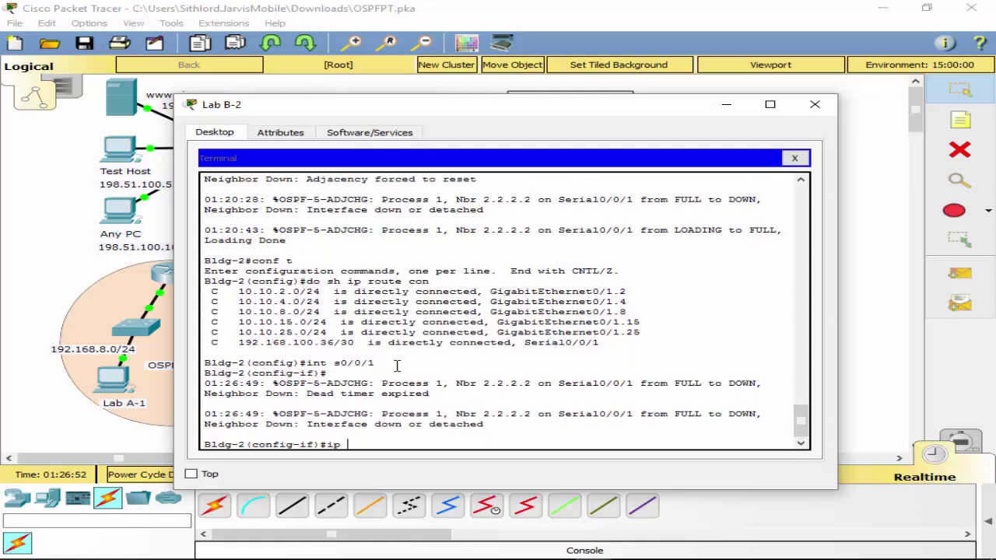
{"action": "type", "text": " os"}
{"action": "key", "text": "Tab"}
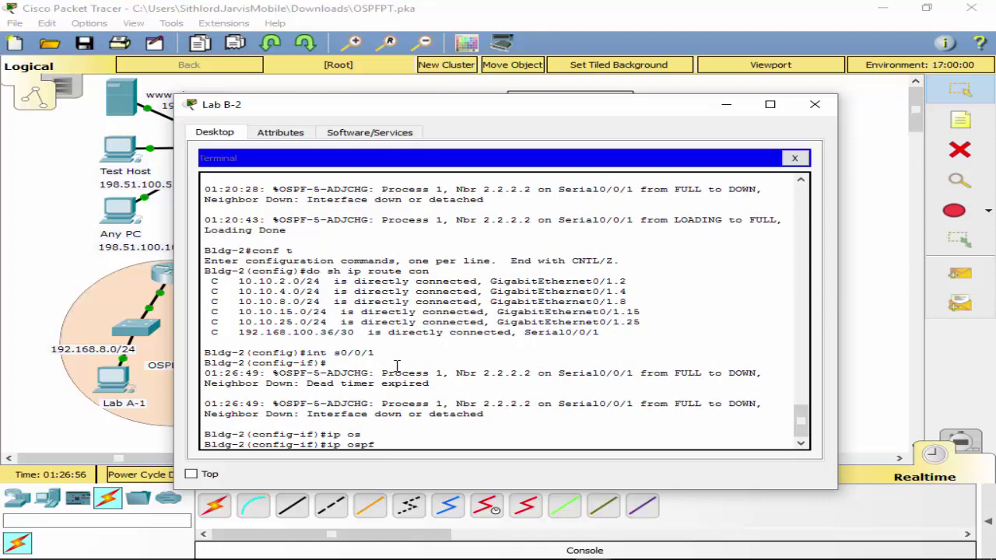
{"action": "type", "text": "me"}
{"action": "key", "text": "Tab"}
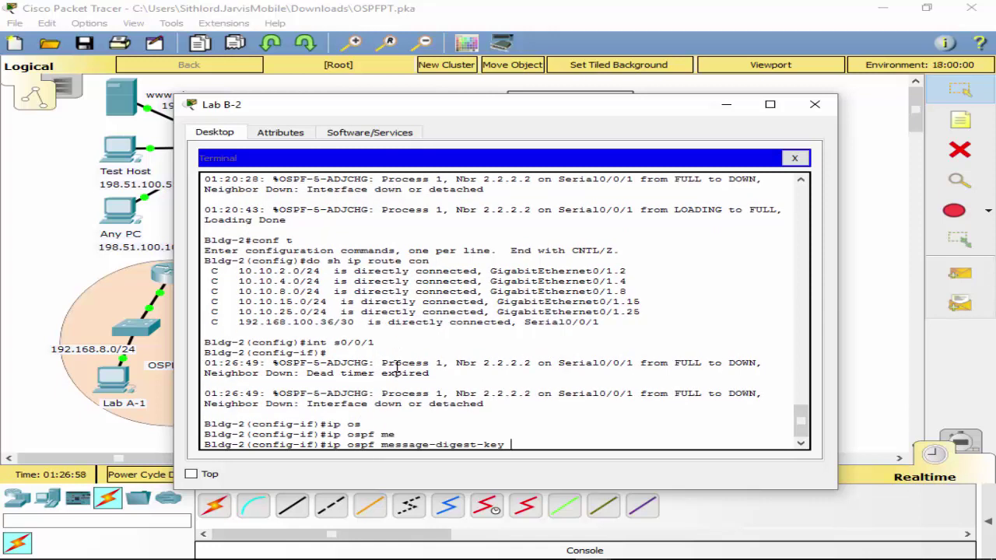
{"action": "type", "text": "1 m"}
{"action": "key", "text": "Tab"}
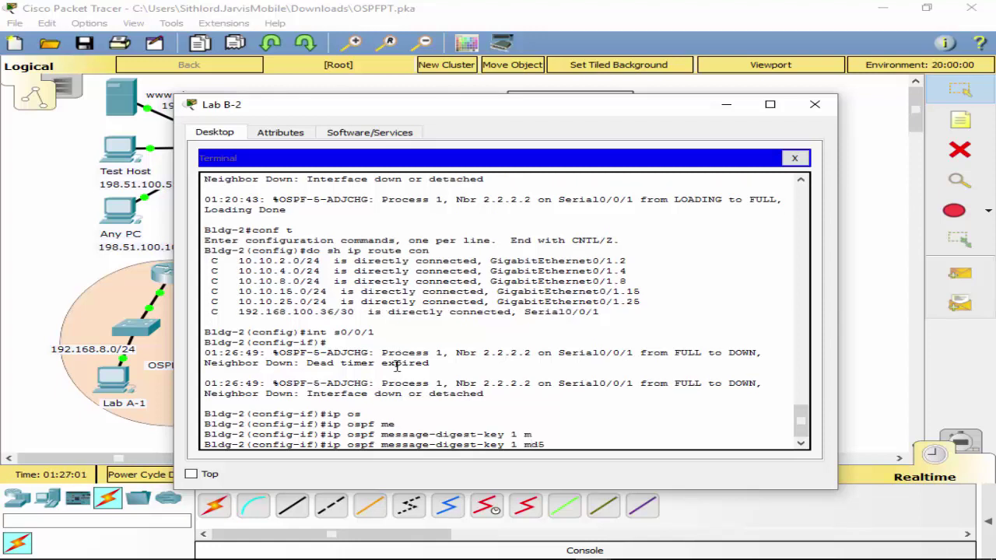
{"action": "type", "text": "xyz_OSPF"}
{"action": "key", "text": "Return"}
Turn on OSPF message-digest authentication on Serial0/0/1.
{"action": "type", "text": "ip"}
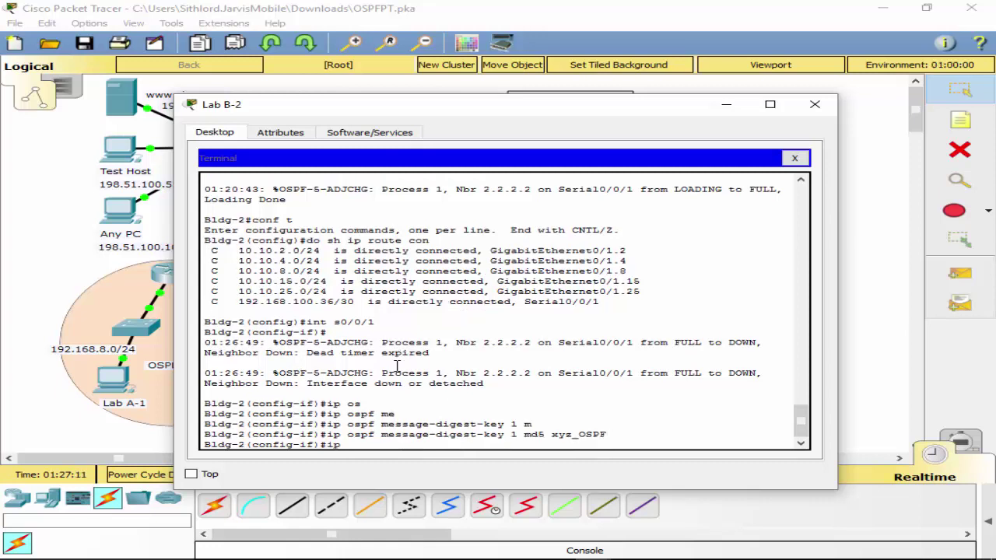
{"action": "type", "text": " os"}
{"action": "key", "text": "Tab"}
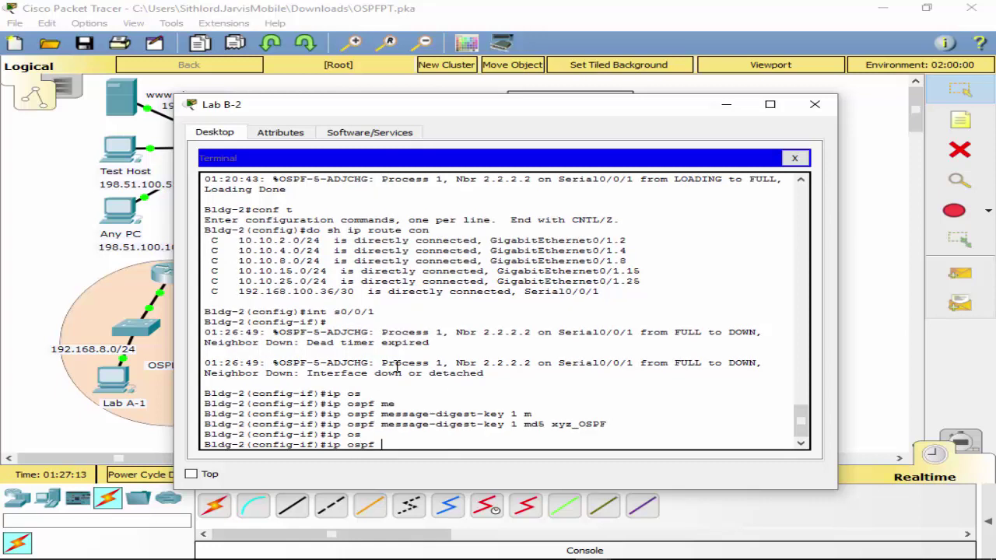
{"action": "type", "text": "auth"}
{"action": "type", "text": "nntication"}
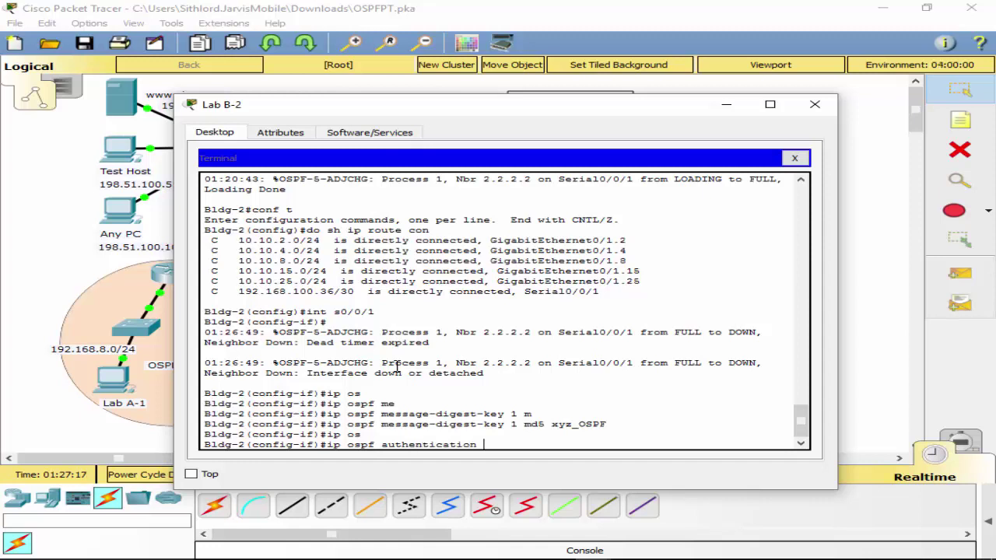
{"action": "type", "text": " me"}
{"action": "key", "text": "Tab"}
{"action": "type", "text": "?"}
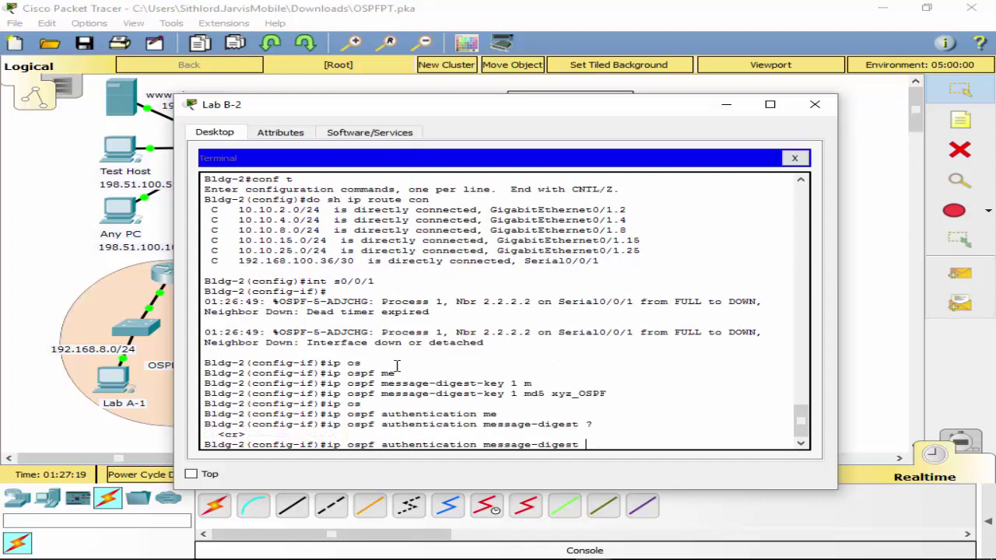
{"action": "key", "text": "Return"}
Exit to privileged mode and save Bldg-2's configuration with wr.
{"action": "type", "text": "exit"}
{"action": "key", "text": "Return"}
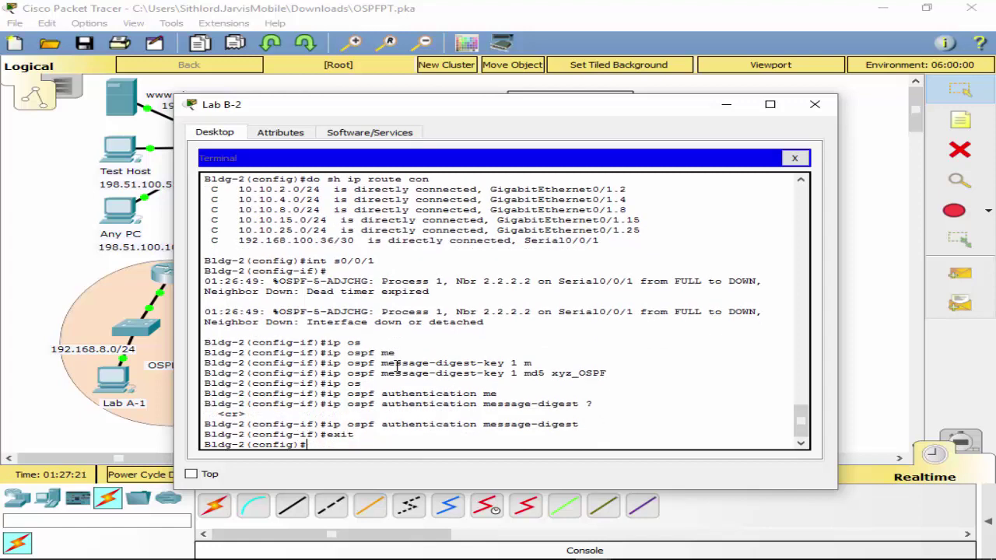
{"action": "type", "text": "exit"}
{"action": "key", "text": "Return"}
{"action": "type", "text": "wr"}
{"action": "key", "text": "Return"}
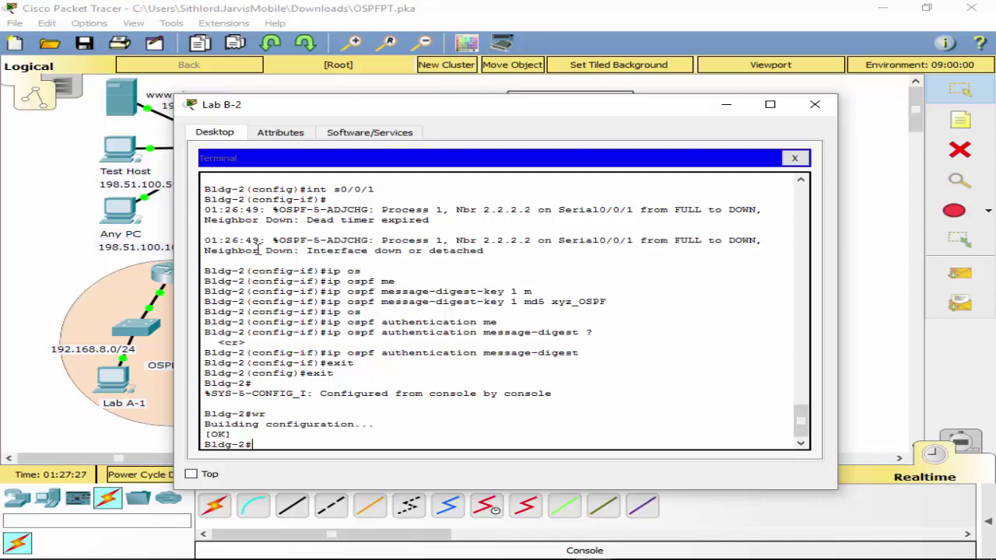
{"action": "left_click_drag", "start_coordinate": [237, 245], "coordinate": [420, 241]}
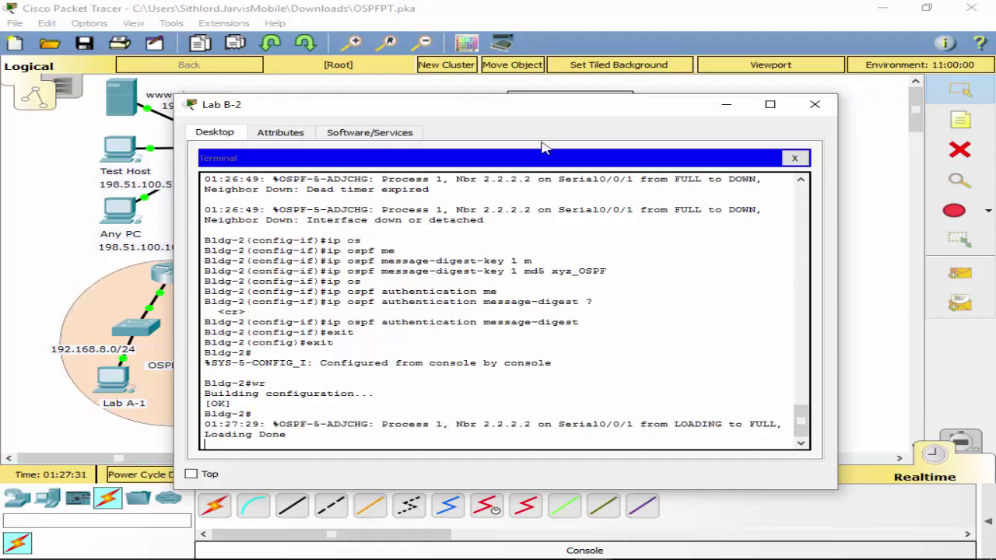
{"action": "mouse_move", "coordinate": [558, 117]}
{"action": "left_mouse_down"}
{"action": "mouse_move", "coordinate": [620, 254]}
{"action": "mouse_move", "coordinate": [608, 430]}
{"action": "mouse_move", "coordinate": [669, 557]}
{"action": "mouse_move", "coordinate": [544, 156]}
{"action": "mouse_move", "coordinate": [557, 110]}
{"action": "left_mouse_up"}
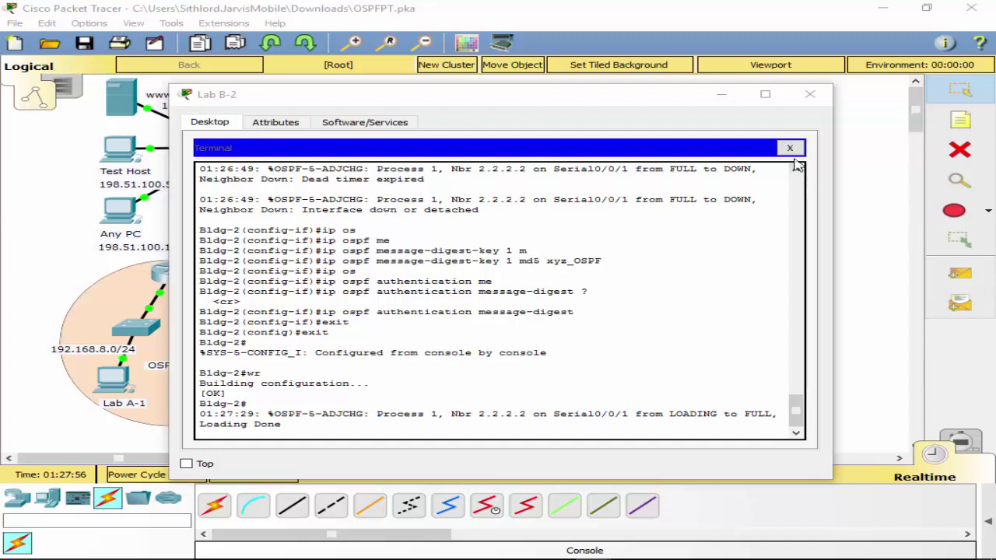
Move Lab B-2's console cable back to Main's Console port.
{"action": "left_click", "coordinate": [789, 147]}
{"action": "left_click", "coordinate": [809, 94]}
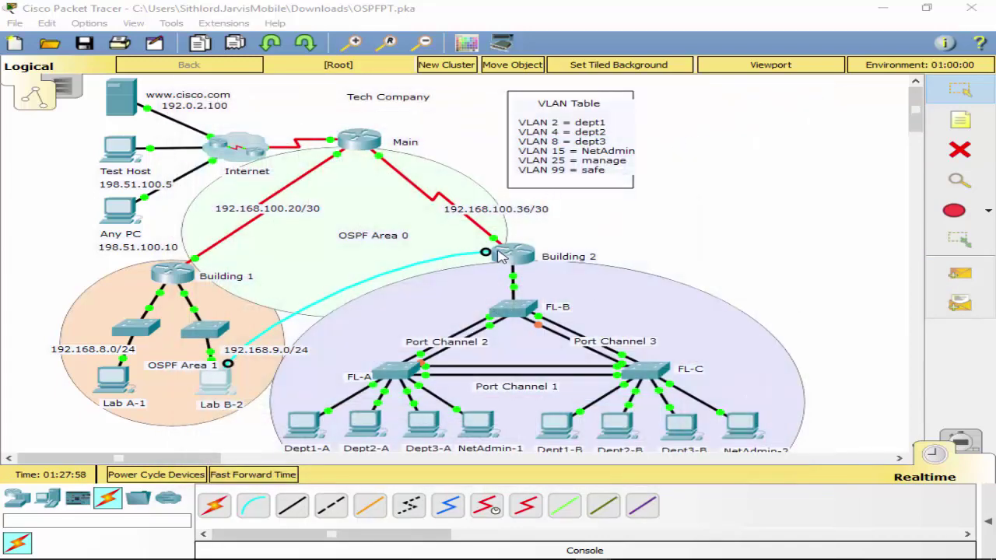
{"action": "left_click", "coordinate": [364, 143]}
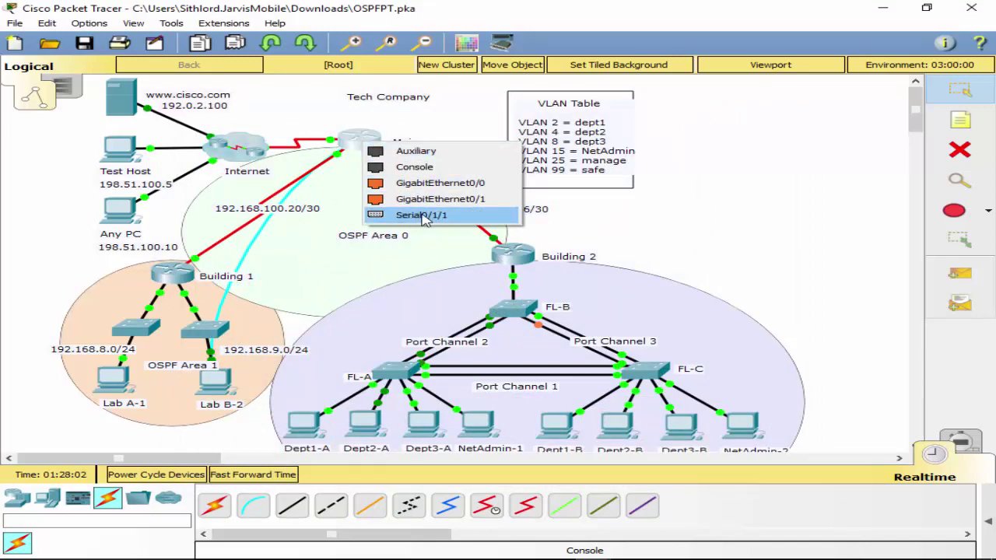
{"action": "left_click", "coordinate": [434, 168]}
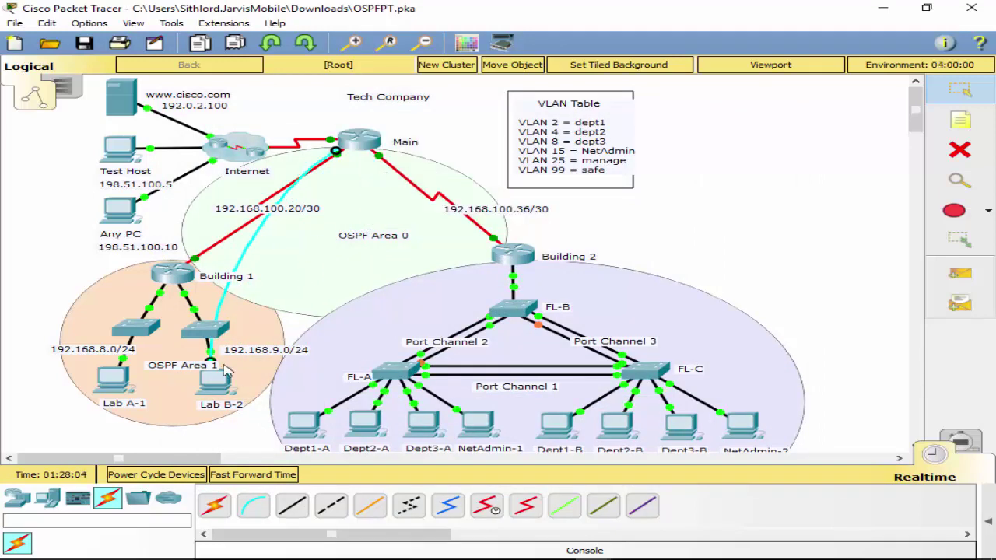
Open Lab B-2's terminal to Main and enter global configuration mode.
{"action": "left_click", "coordinate": [216, 379]}
{"action": "left_click", "coordinate": [493, 199]}
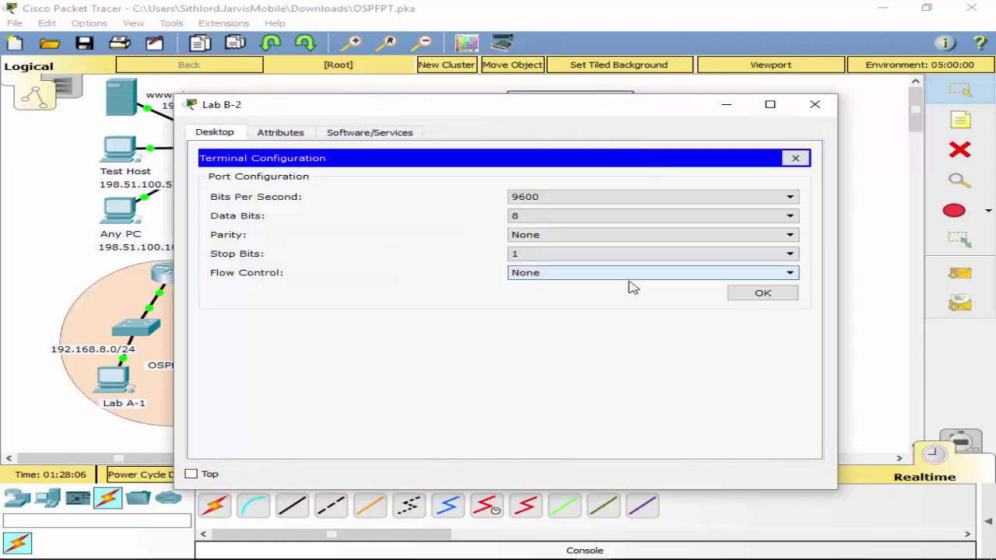
{"action": "left_click", "coordinate": [764, 292]}
{"action": "key", "text": "Return"}
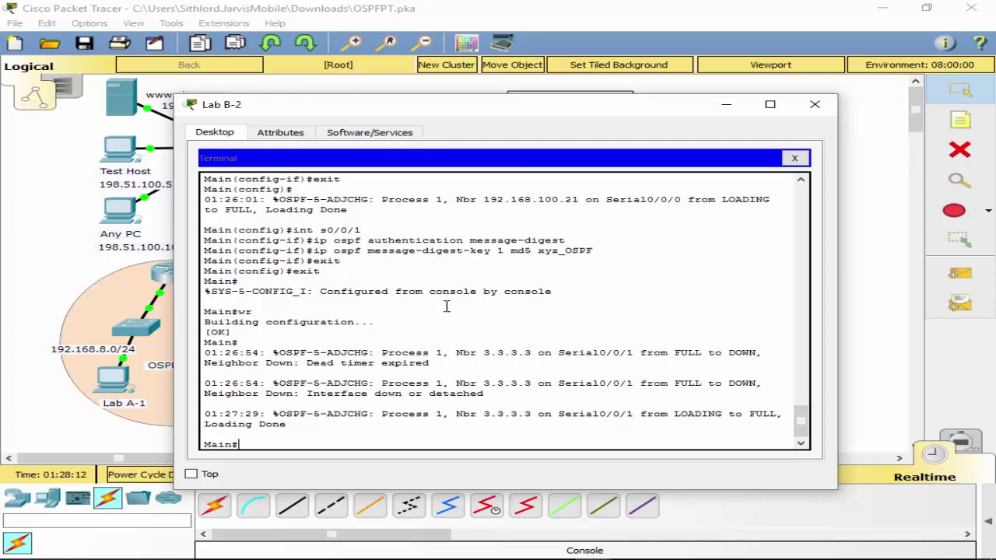
{"action": "type", "text": "conf t"}
{"action": "key", "text": "Return"}
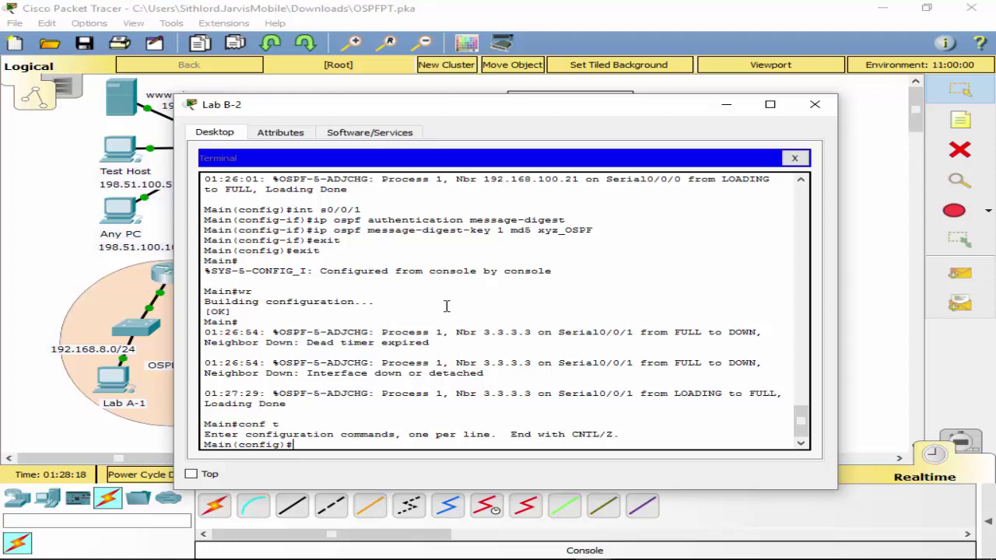
Create the standard named ACL with ip access-list standard telnetBlock.
{"action": "type", "text": "ip"}
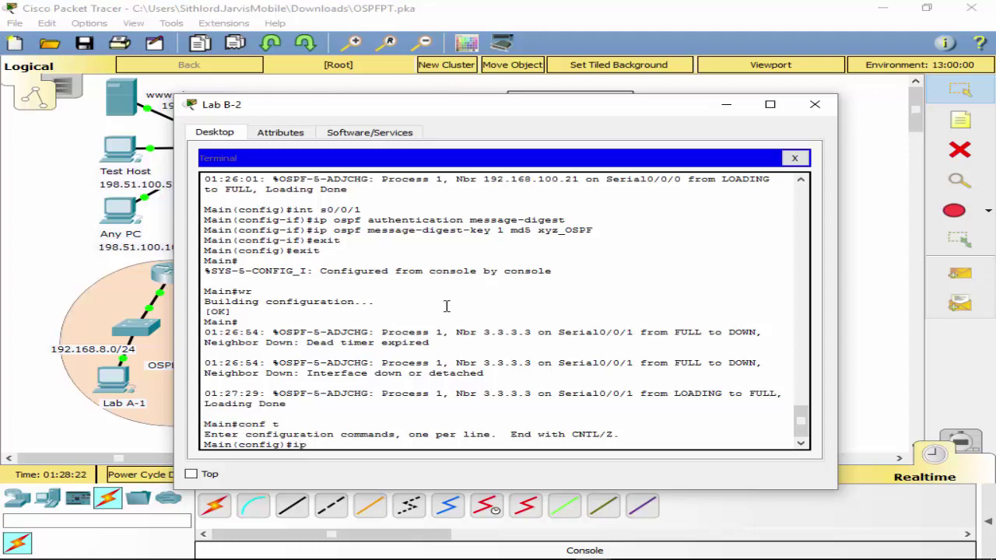
{"action": "type", "text": " a"}
{"action": "key", "text": "Tab"}
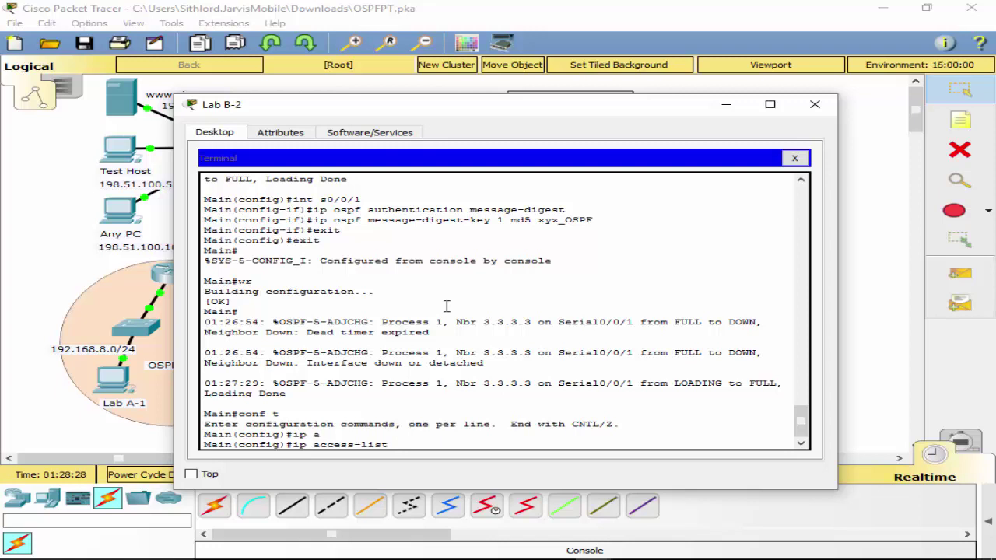
{"action": "type", "text": "s"}
{"action": "key", "text": "Tab"}
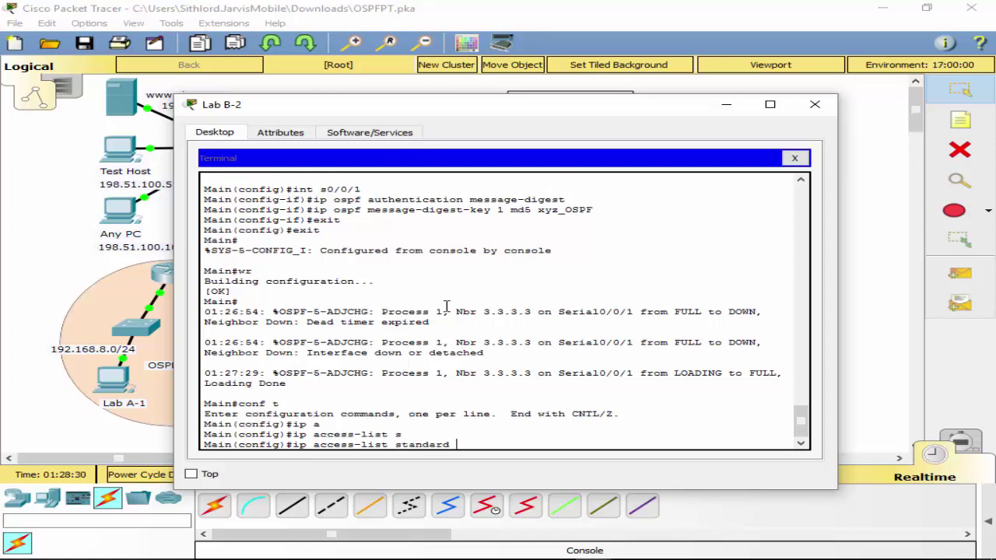
{"action": "type", "text": "?"}
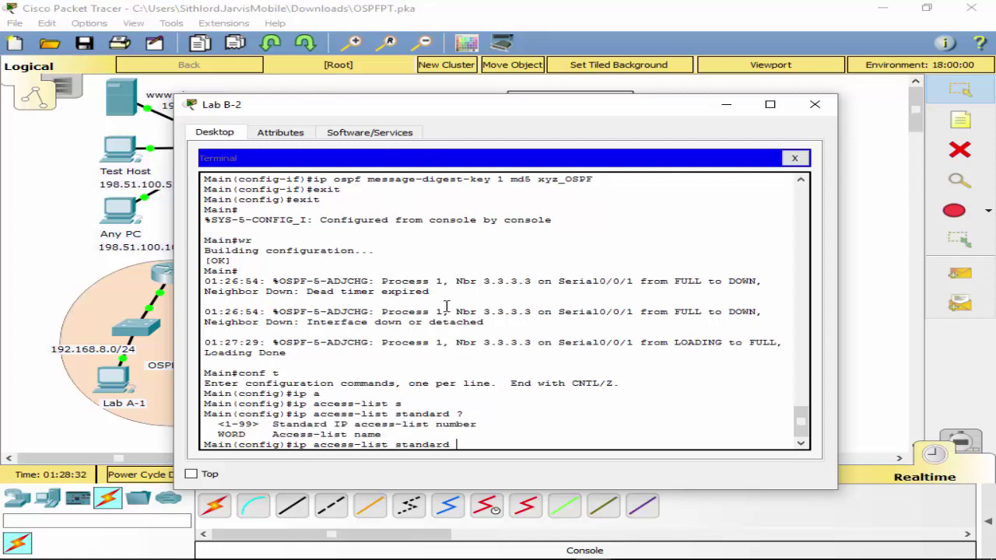
{"action": "type", "text": "telnetBlock"}
{"action": "key", "text": "Return"}
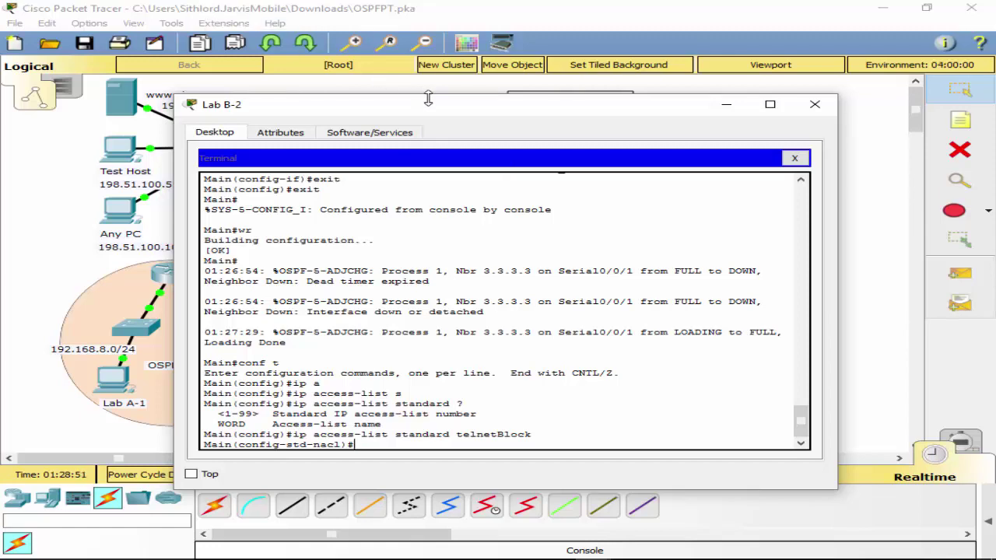
{"action": "left_click_drag", "start_coordinate": [428, 107], "coordinate": [768, 519]}
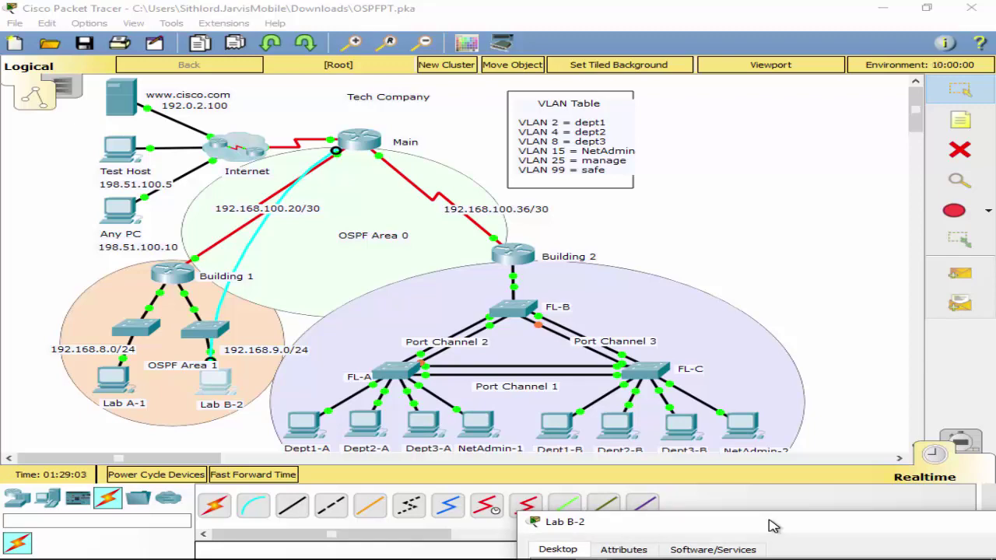
{"action": "left_click_drag", "start_coordinate": [769, 526], "coordinate": [693, 553]}
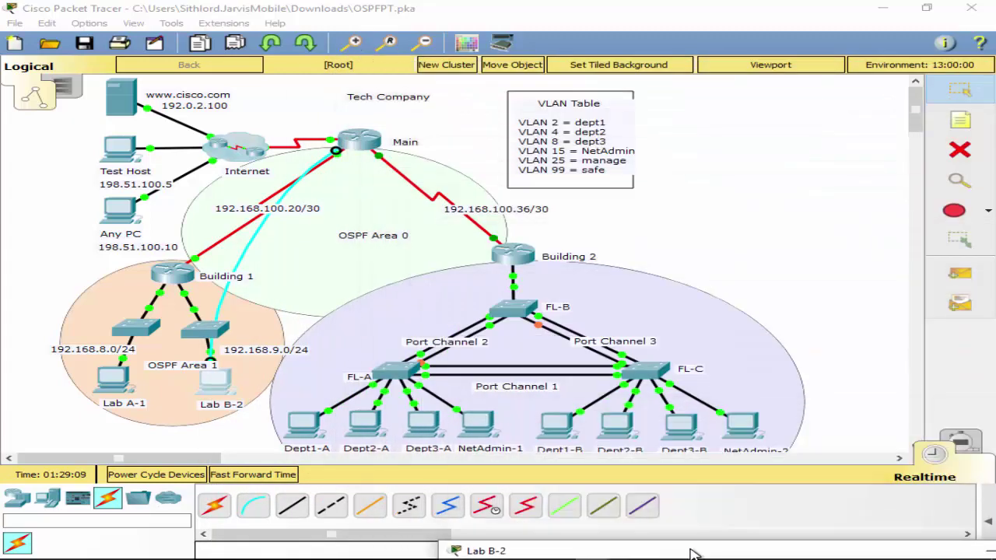
{"action": "left_click_drag", "start_coordinate": [692, 554], "coordinate": [688, 554]}
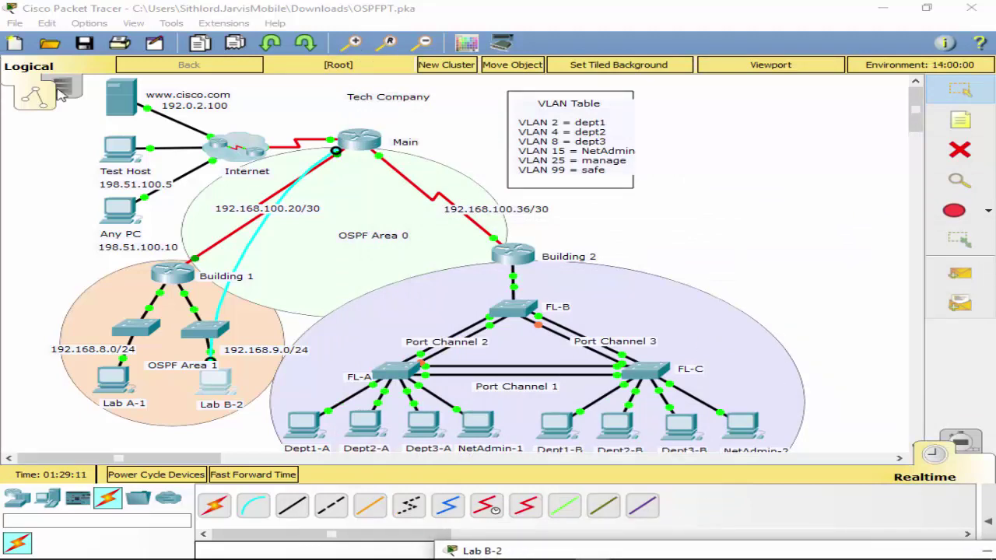
{"action": "left_click", "coordinate": [482, 551]}
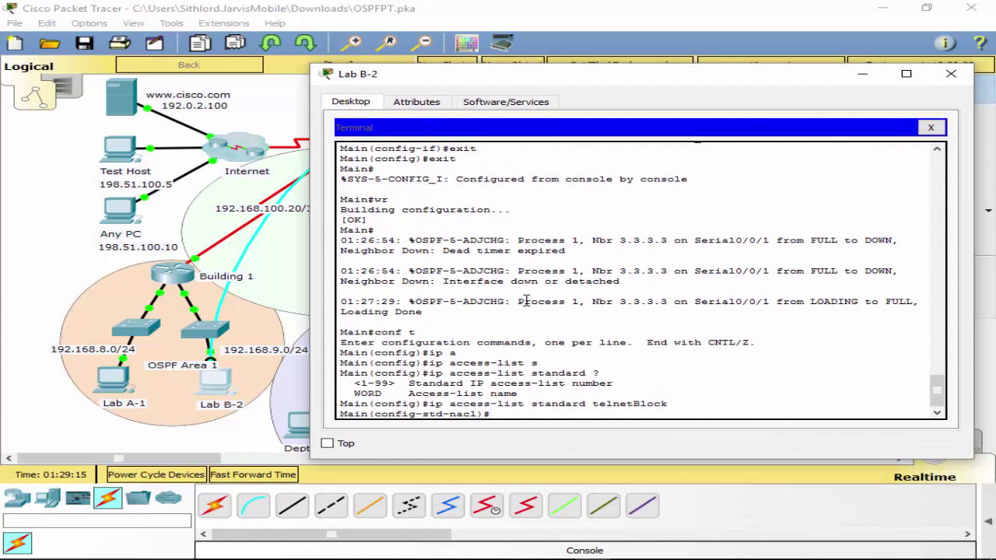
Add a permit rule for host 198.51.100.5 to telnetBlock and leave the list.
{"action": "type", "text": "p"}
{"action": "key", "text": "Tab"}
{"action": "type", "text": "h"}
{"action": "key", "text": "Tab"}
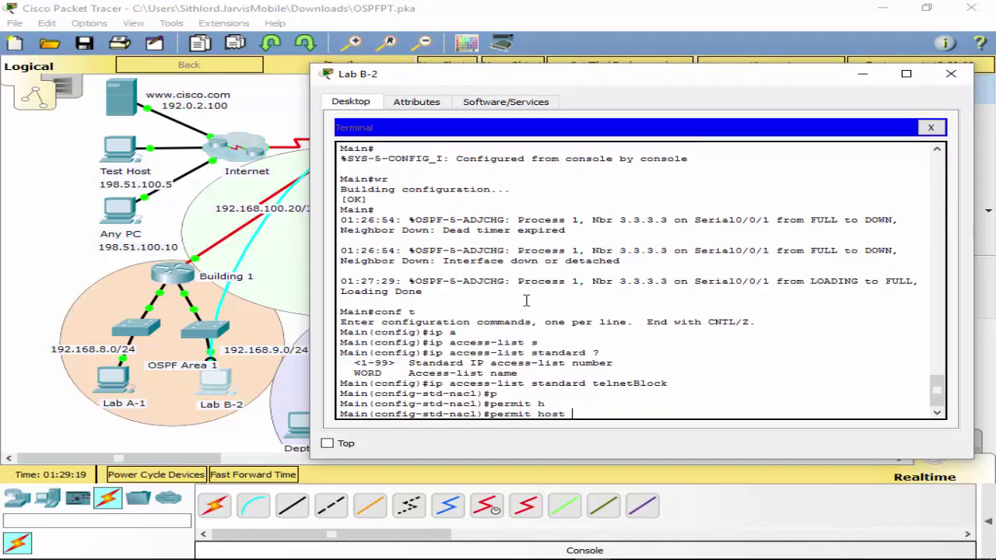
{"action": "type", "text": "198.51.100.5"}
{"action": "key", "text": "Return"}
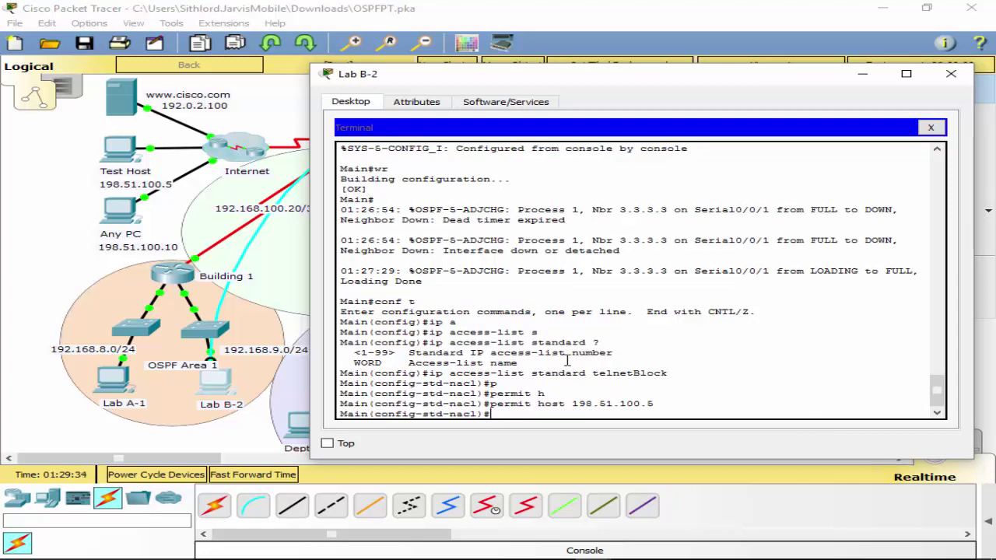
{"action": "type", "text": "exit"}
{"action": "key", "text": "Return"}
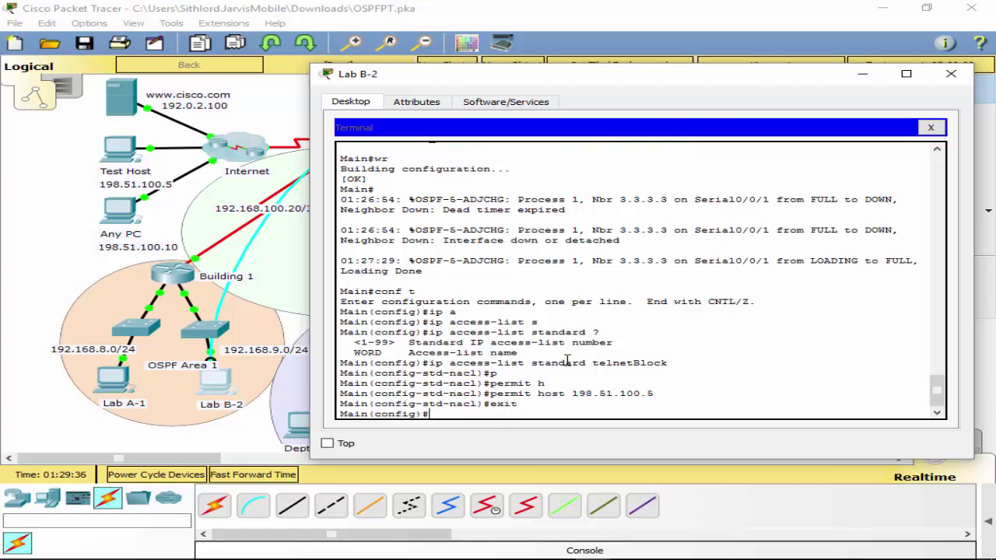
Apply telnetBlock inbound as the access-class on vty lines 0 4.
{"action": "type", "text": "line ct"}
{"action": "key", "text": "Tab"}
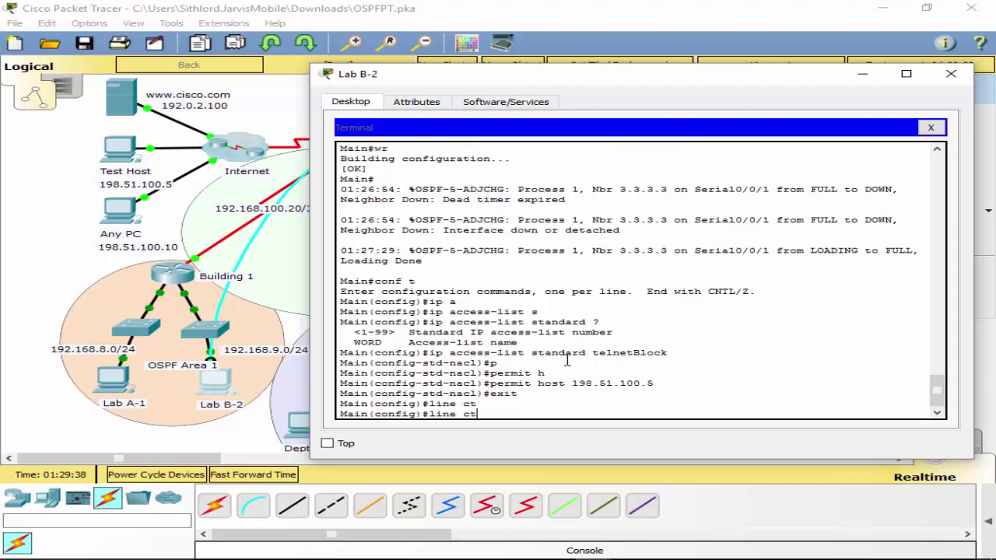
{"action": "key", "text": "BackSpace"}
{"action": "key", "text": "BackSpace"}
{"action": "type", "text": "vt"}
{"action": "key", "text": "Tab"}
{"action": "type", "text": "0"}
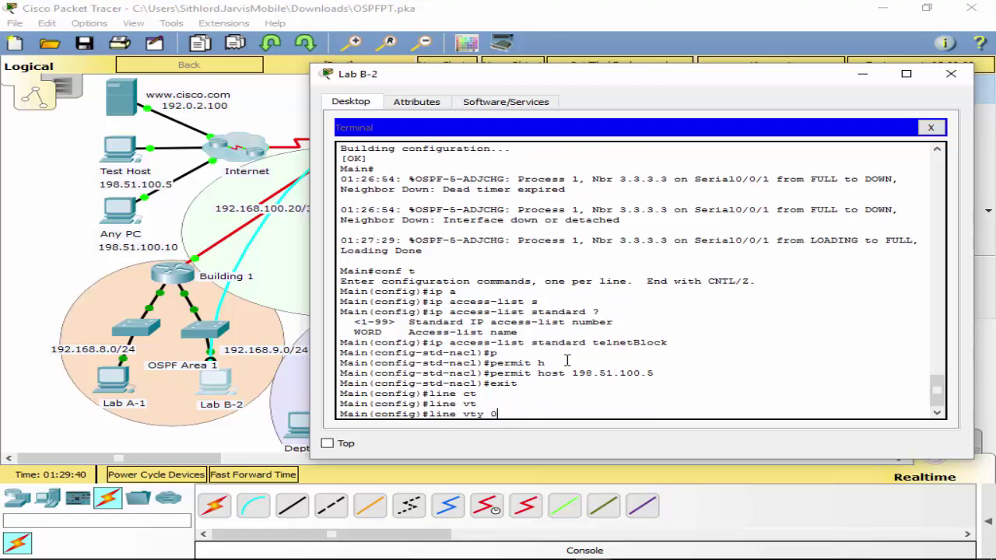
{"action": "type", "text": " 4"}
{"action": "key", "text": "Return"}
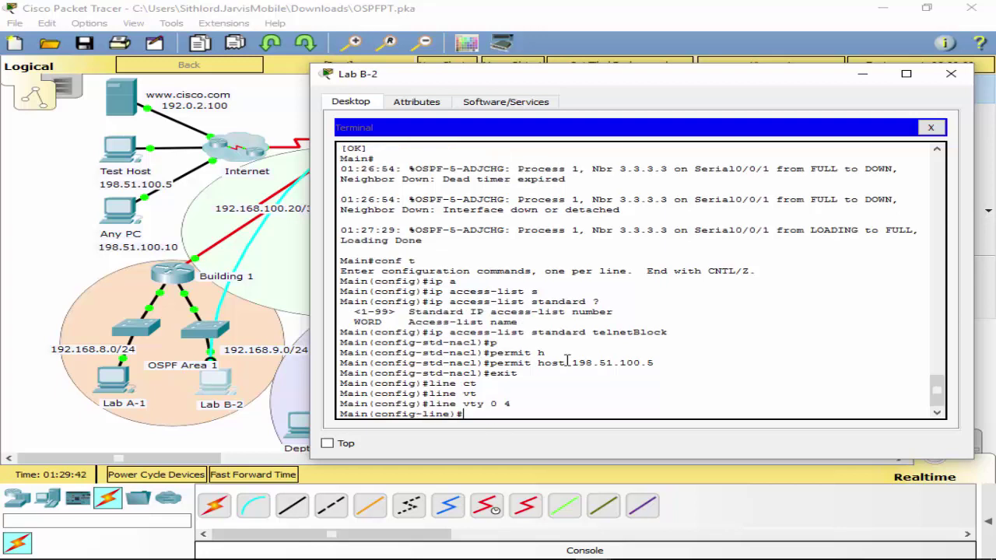
{"action": "type", "text": "ac"}
{"action": "key", "text": "Tab"}
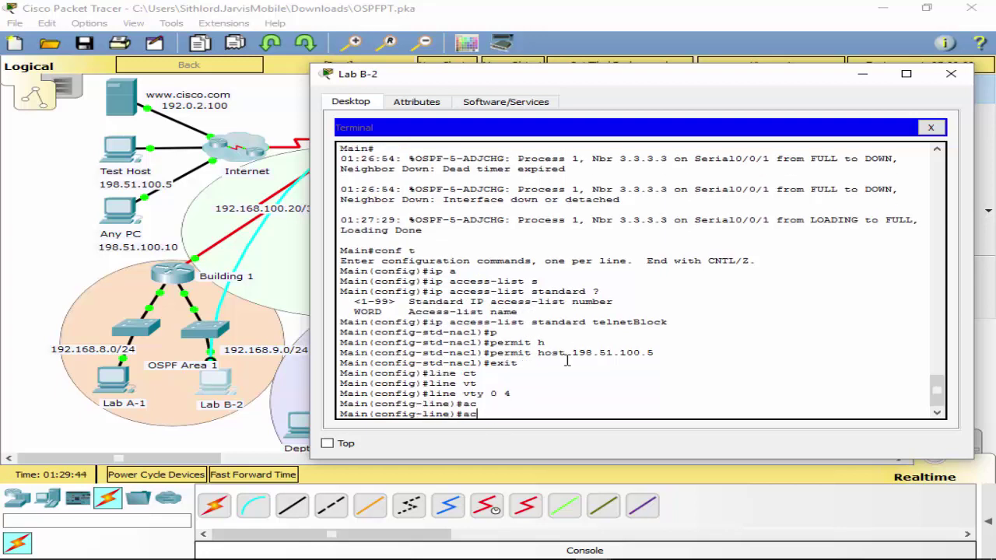
{"action": "type", "text": "ce"}
{"action": "key", "text": "Tab"}
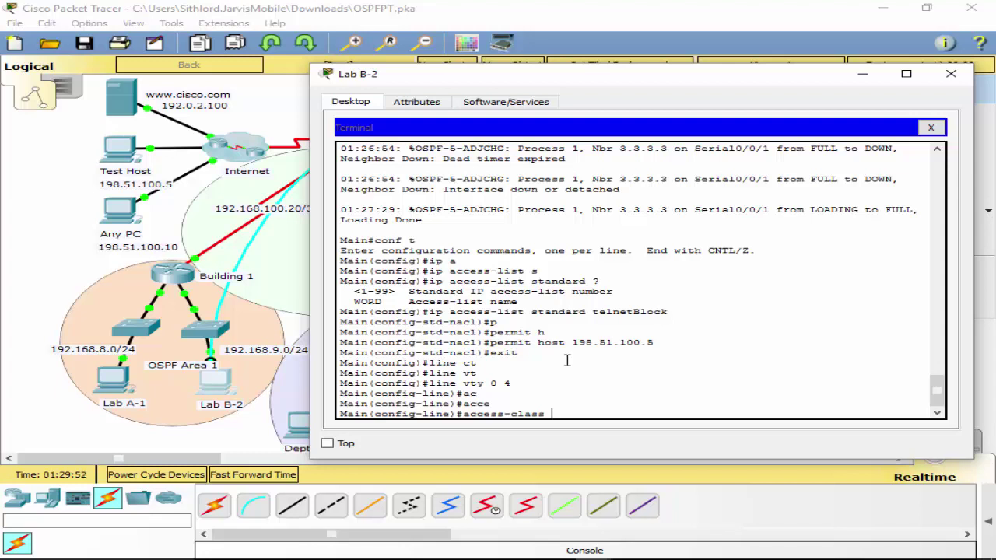
{"action": "type", "text": "elnetBlock in"}
{"action": "key", "text": "Return"}
Exit to privileged mode and save Main's configuration with wr.
{"action": "type", "text": "exit"}
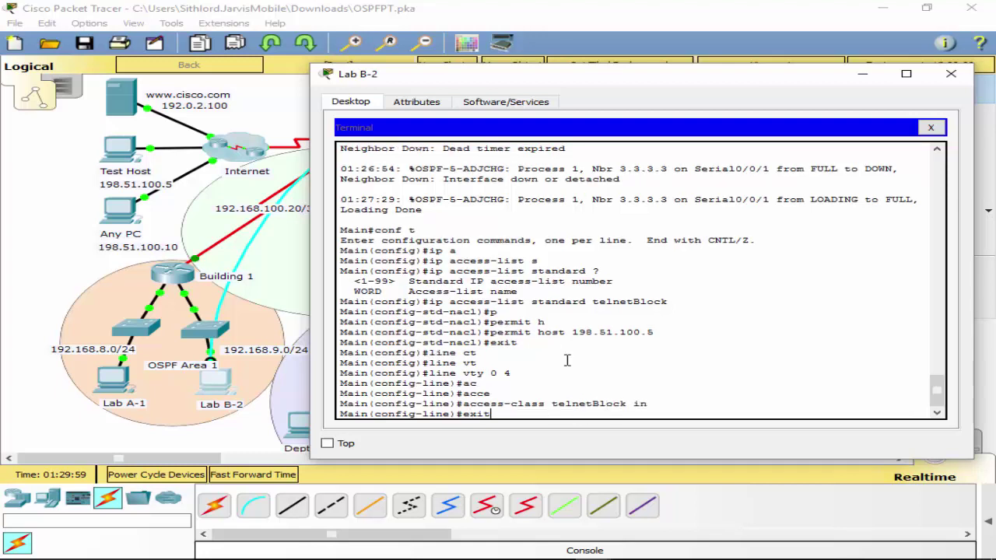
{"action": "key", "text": "Return"}
{"action": "type", "text": "exit"}
{"action": "key", "text": "Return"}
{"action": "type", "text": "wr"}
{"action": "key", "text": "Return"}
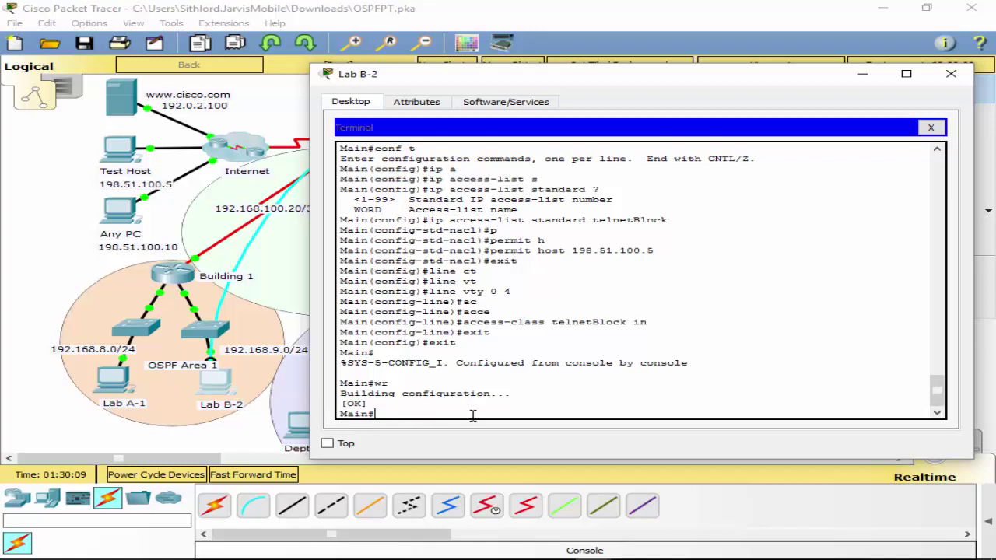
From global configuration mode, begin the command 'access-list 101 permit'.
{"action": "type", "text": "conf t"}
{"action": "key", "text": "Return"}
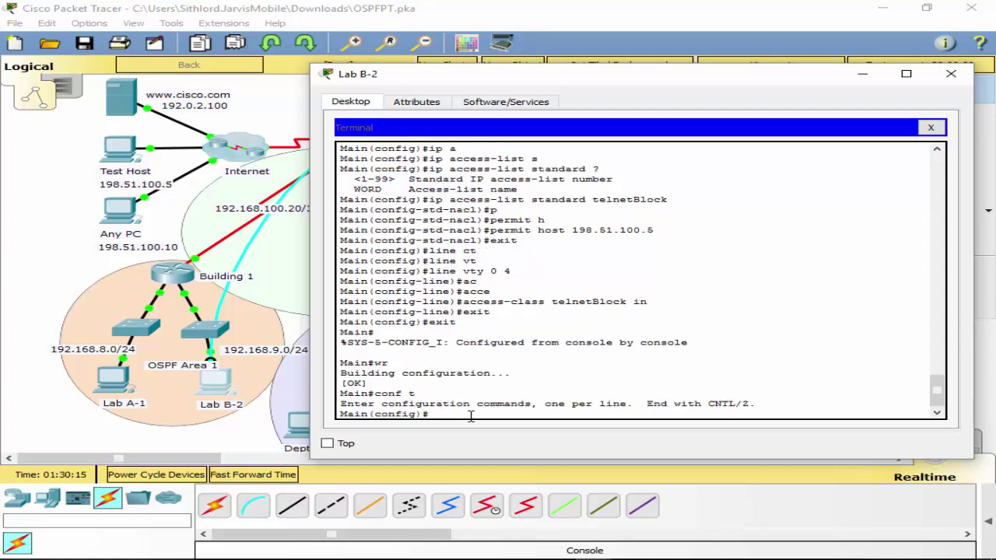
{"action": "type", "text": "ac"}
{"action": "key", "text": "Tab"}
{"action": "type", "text": "101"}
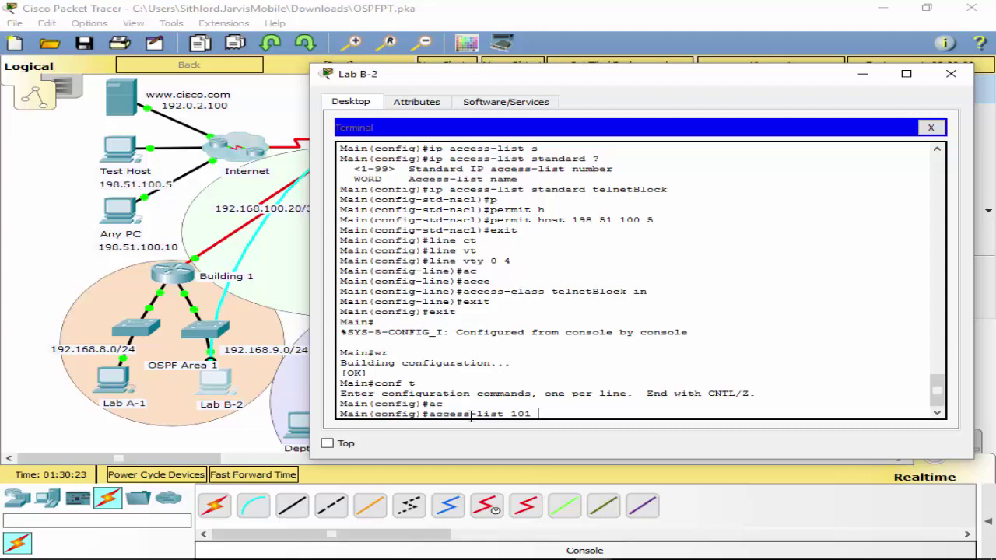
{"action": "type", "text": "per"}
{"action": "key", "text": "Tab"}
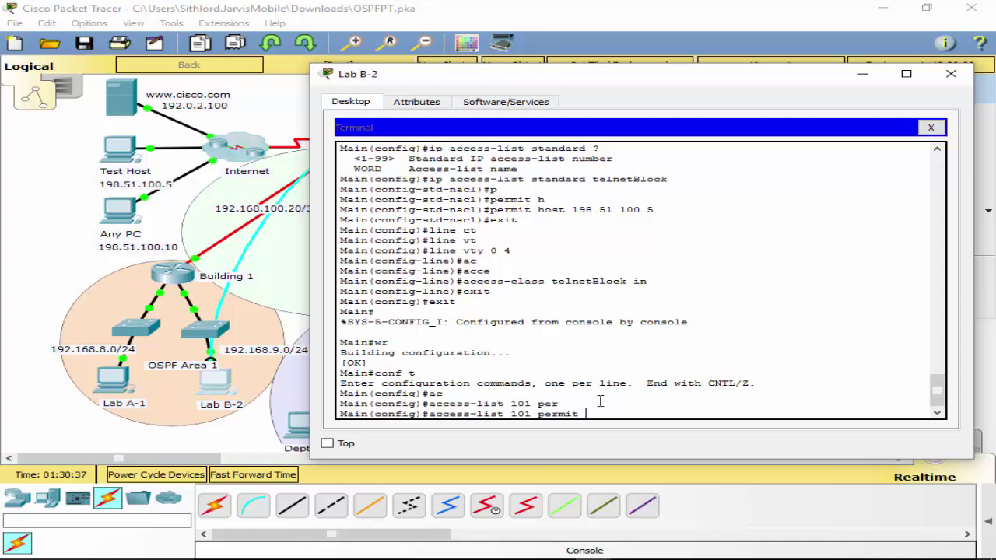
Extend the rule with protocol icmp and source host 198.51.100.5.
{"action": "type", "text": "?"}
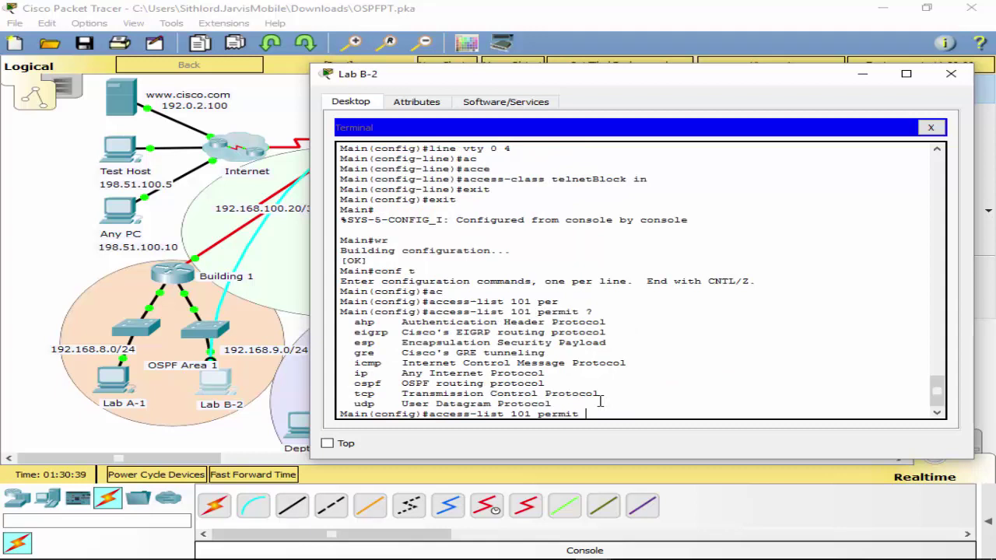
{"action": "type", "text": "im"}
{"action": "key", "text": "Tab"}
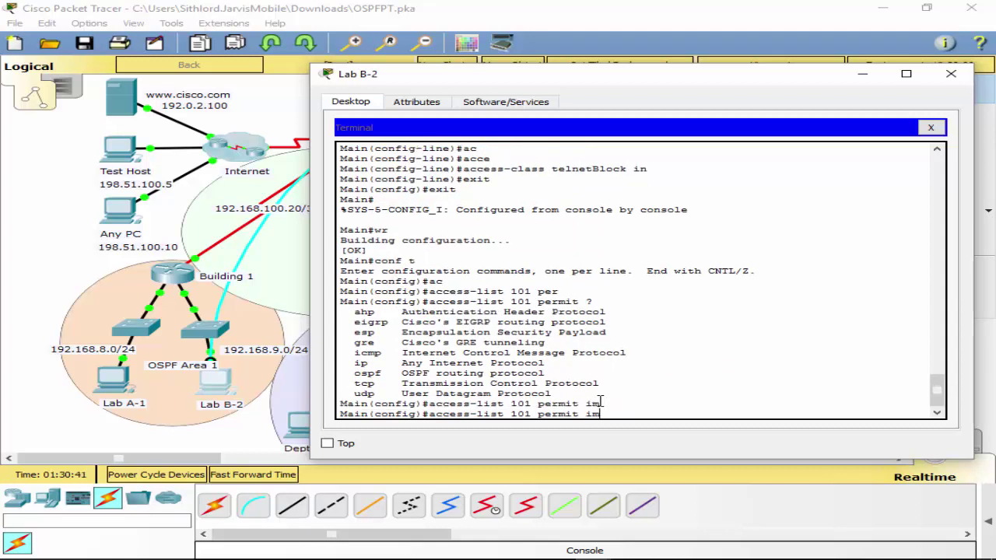
{"action": "key", "text": "BackSpace"}
{"action": "type", "text": "c"}
{"action": "key", "text": "Tab"}
{"action": "type", "text": "?"}
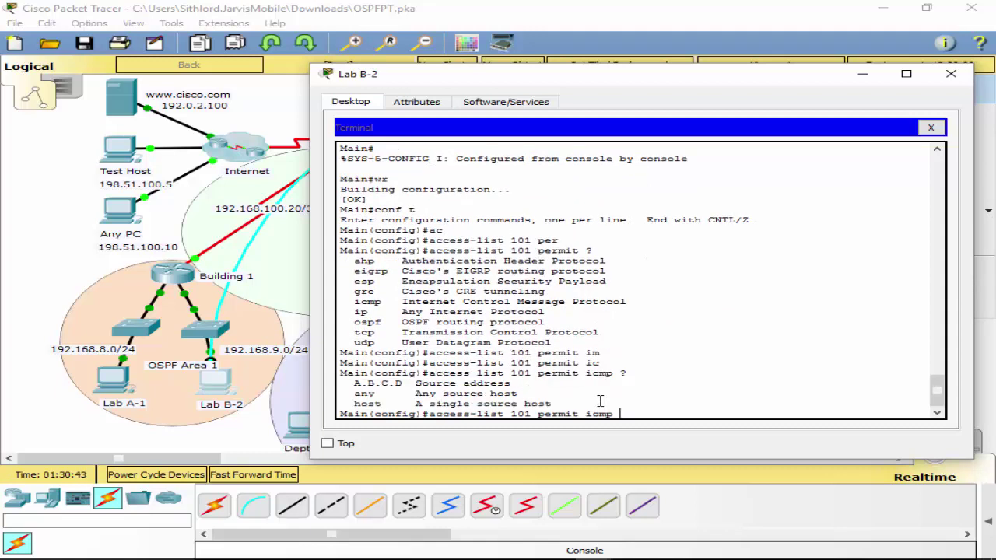
{"action": "type", "text": "hos"}
{"action": "key", "text": "Tab"}
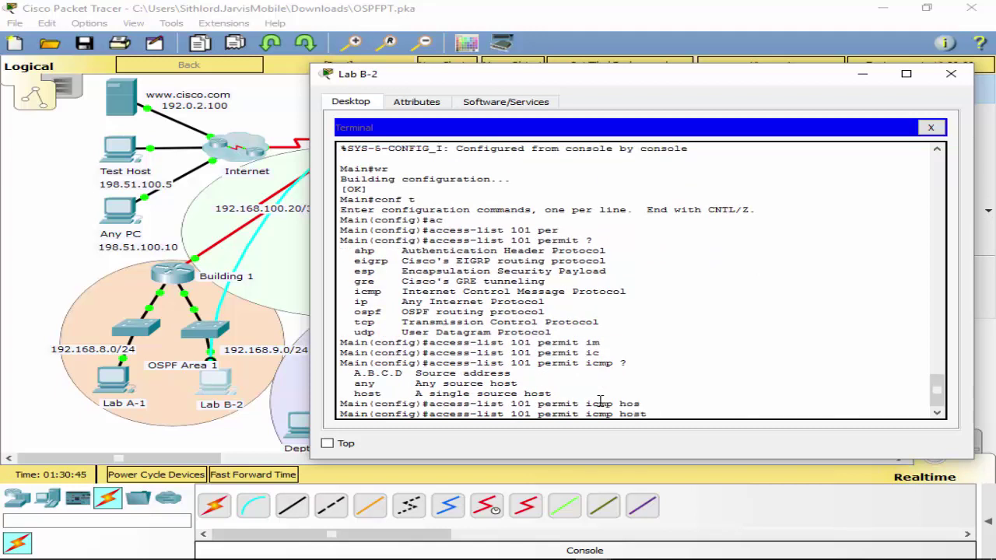
{"action": "type", "text": "198.51.100.5"}
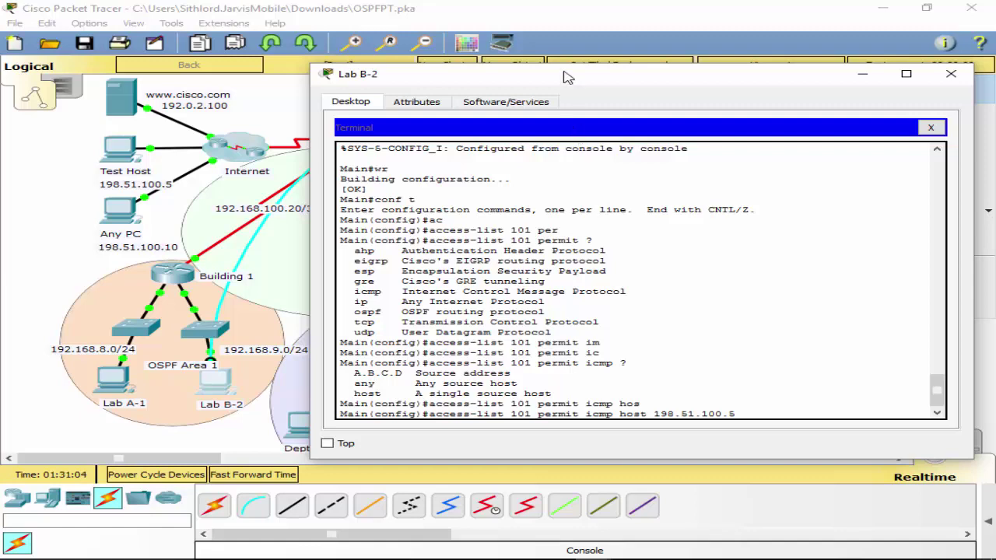
Check the network topology and append 'any' as the rule's destination.
{"action": "left_click_drag", "start_coordinate": [562, 75], "coordinate": [703, 479]}
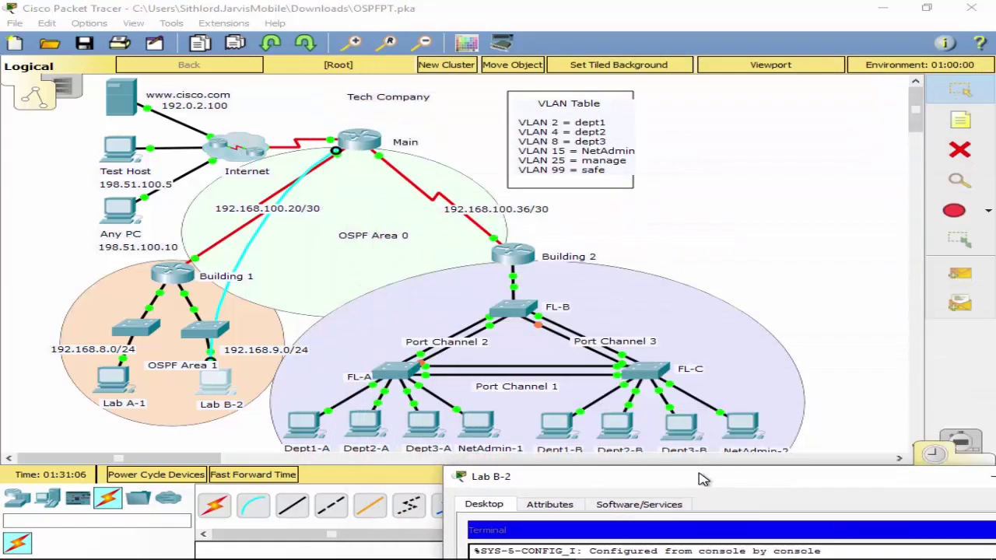
{"action": "left_click_drag", "start_coordinate": [702, 479], "coordinate": [543, 74]}
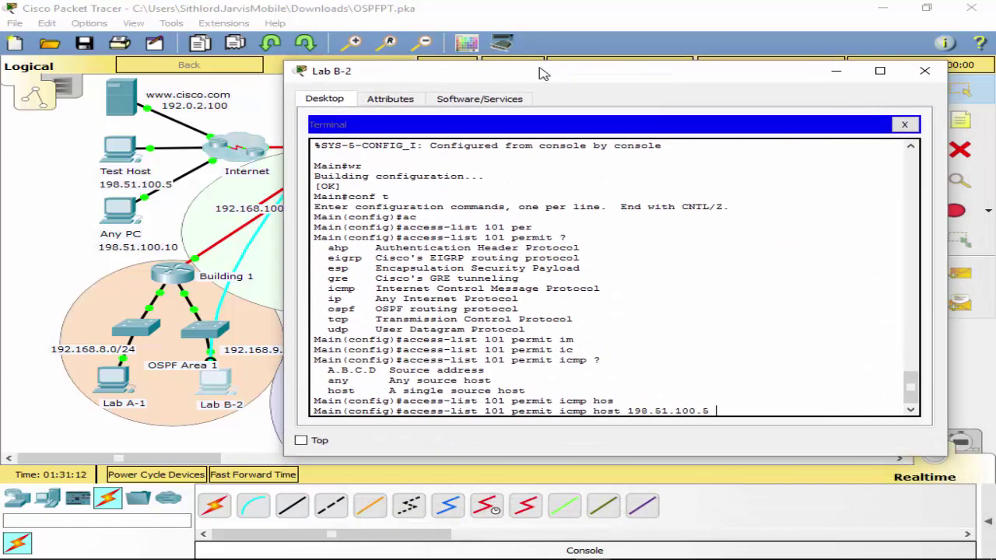
{"action": "type", "text": "any"}
{"action": "left_click_drag", "start_coordinate": [556, 81], "coordinate": [482, 73]}
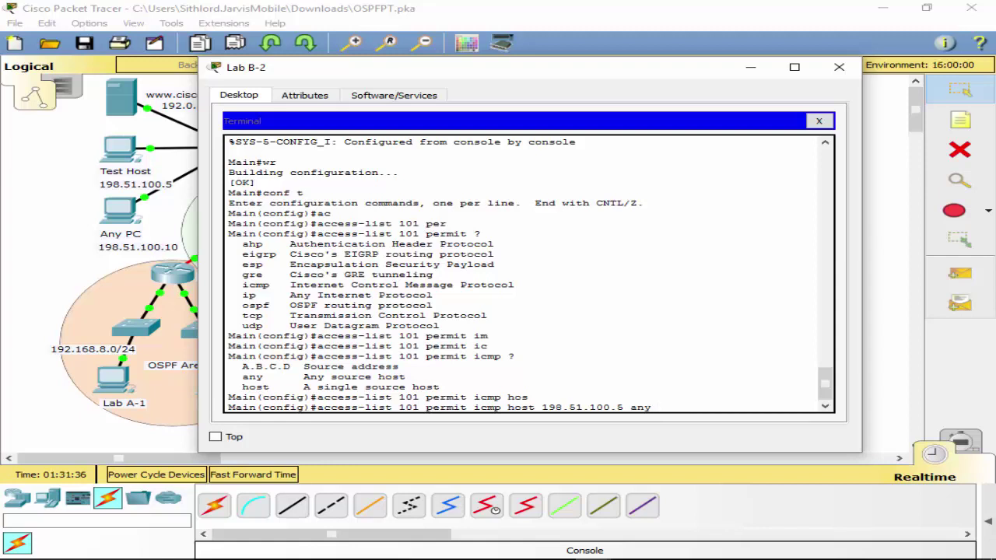
Add the echo message type, submit the rule, then recall it for editing.
{"action": "type", "text": "?"}
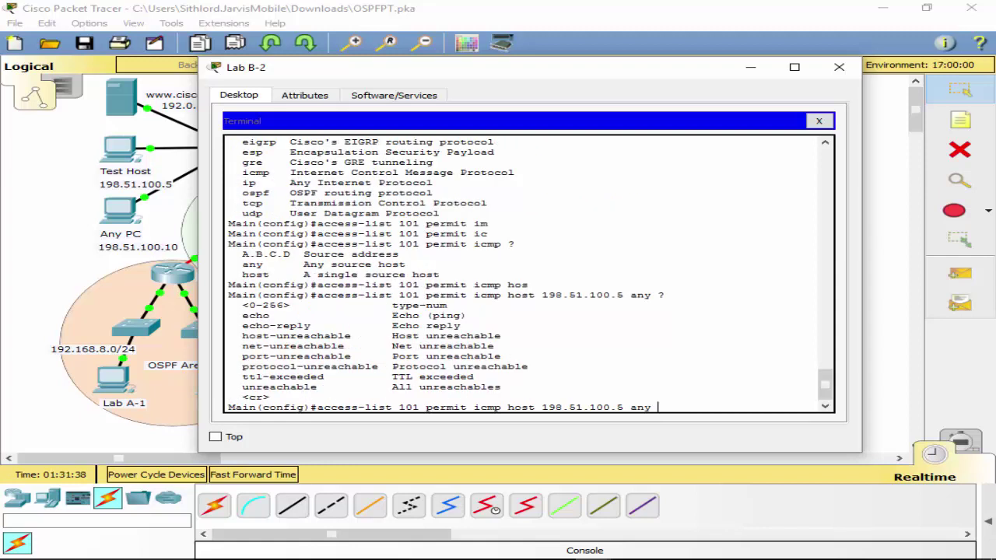
{"action": "type", "text": "eh"}
{"action": "key", "text": "Tab"}
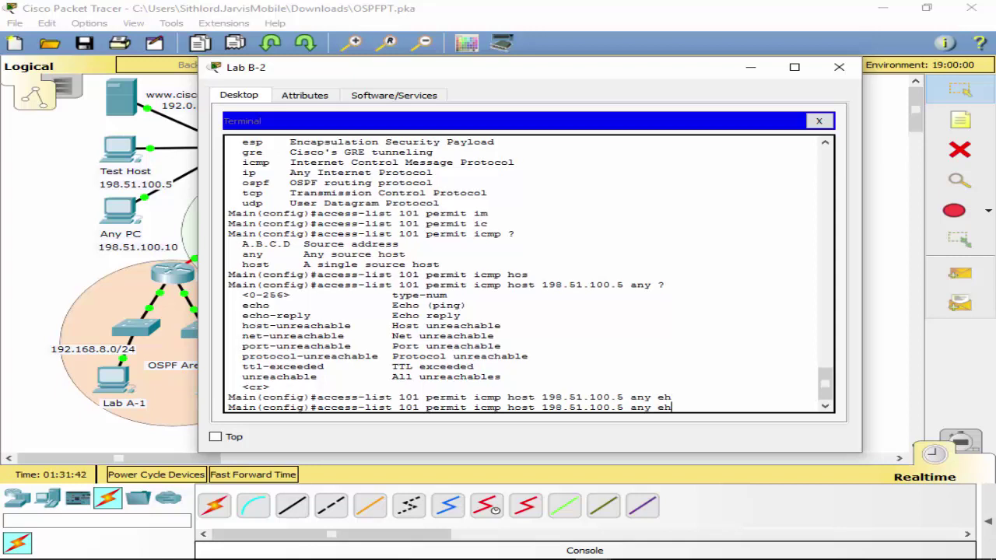
{"action": "key", "text": "Tab"}
{"action": "type", "text": "h"}
{"action": "key", "text": "Tab"}
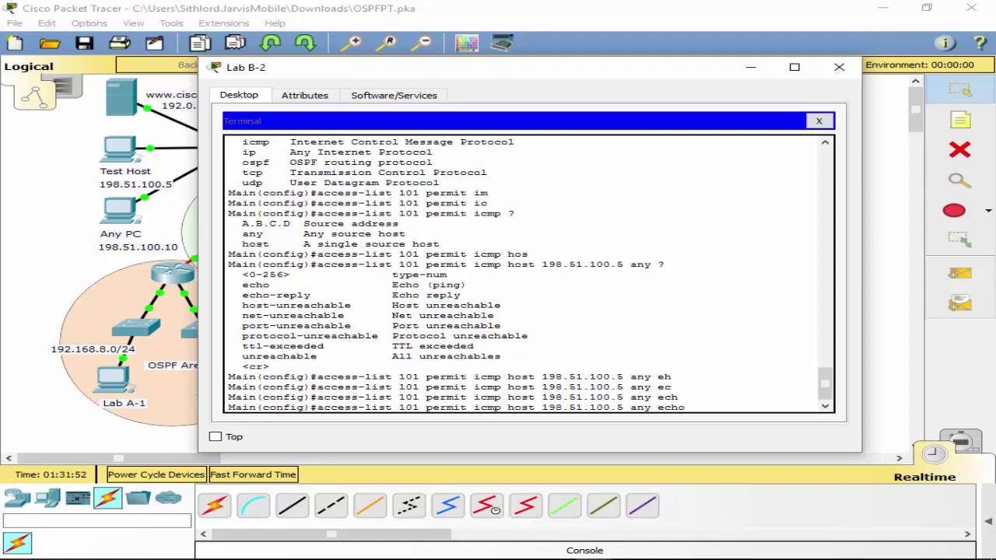
{"action": "key", "text": "Return"}
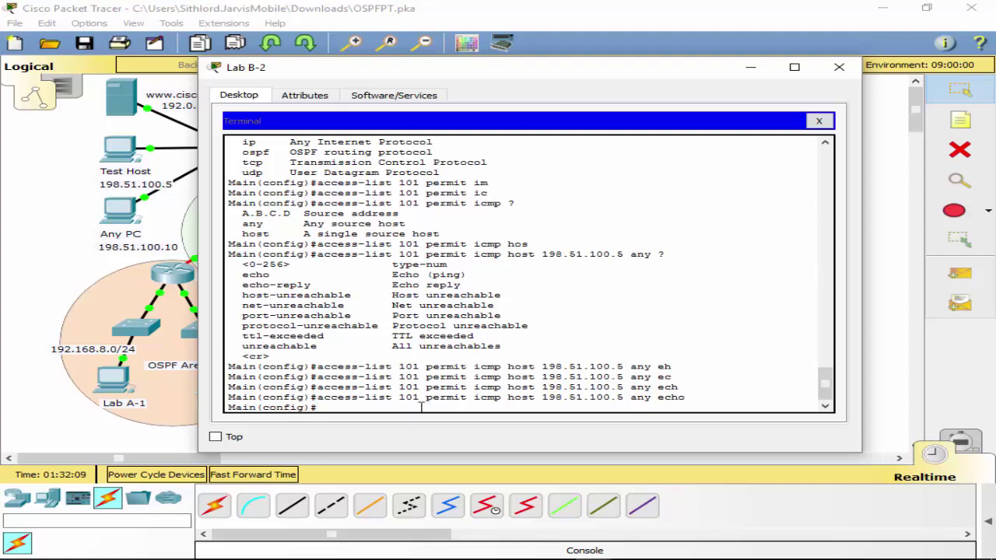
{"action": "key", "text": "Up"}
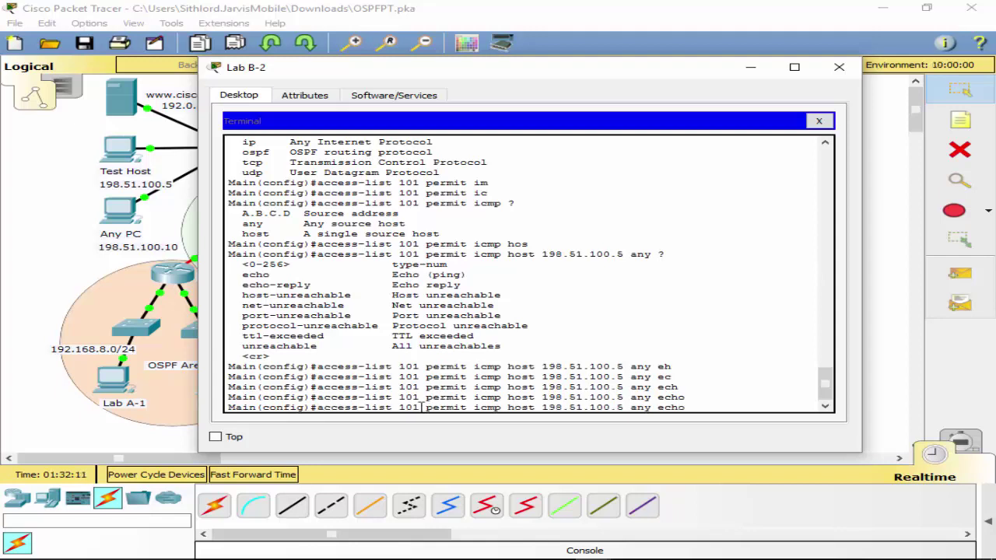
{"action": "key", "text": "Left"}
{"action": "key", "text": "Left"}
{"action": "key", "text": "Left"}
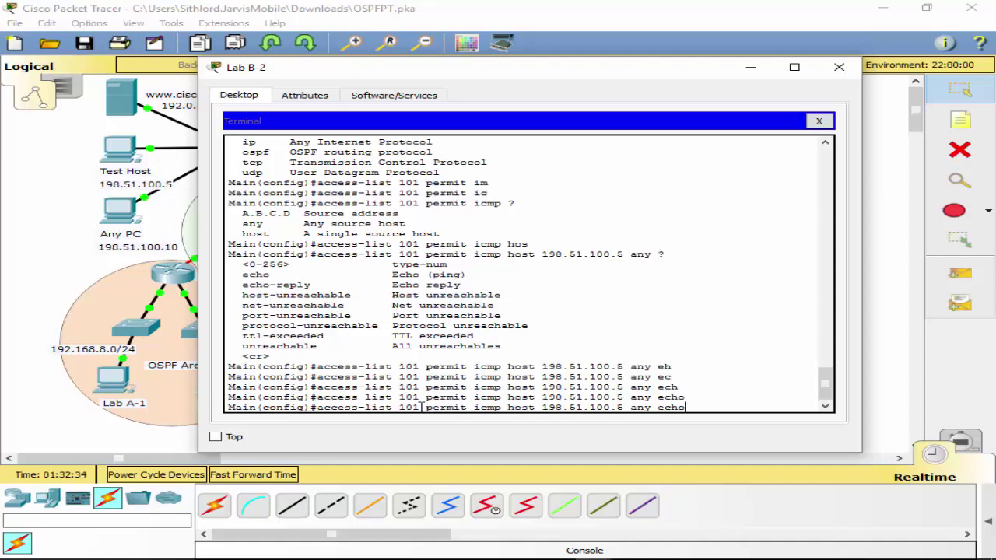
Submit the permit echo entry, then add 'access-list 101 deny icmp any any echo'.
{"action": "key", "text": "Return"}
{"action": "key", "text": "Up"}
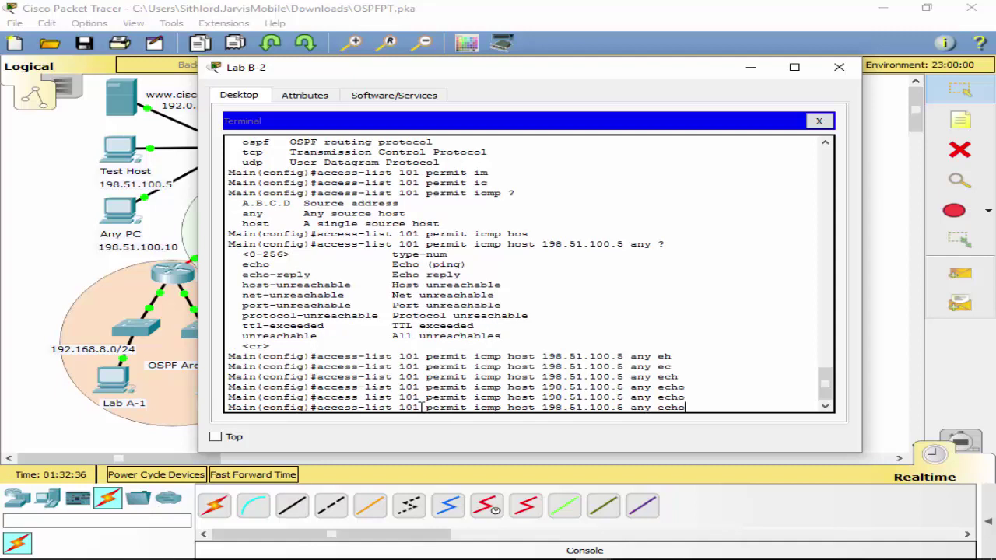
{"action": "key", "text": "Left"}
{"action": "key", "text": "Left"}
{"action": "key", "text": "Left"}
{"action": "key", "text": "Left"}
{"action": "key", "text": "Left"}
{"action": "key", "text": "Left"}
{"action": "key", "text": "Left"}
{"action": "key", "text": "Left"}
{"action": "key", "text": "Left"}
{"action": "key", "text": "Left"}
{"action": "key", "text": "Left"}
{"action": "key", "text": "Left"}
{"action": "key", "text": "Left"}
{"action": "key", "text": "Left"}
{"action": "key", "text": "Left"}
{"action": "key", "text": "Left"}
{"action": "key", "text": "Left"}
{"action": "key", "text": "Left"}
{"action": "key", "text": "Left"}
{"action": "key", "text": "Left"}
{"action": "key", "text": "Left"}
{"action": "key", "text": "Left"}
{"action": "key", "text": "Left"}
{"action": "key", "text": "Left"}
{"action": "key", "text": "BackSpace"}
{"action": "key", "text": "BackSpace"}
{"action": "key", "text": "BackSpace"}
{"action": "key", "text": "BackSpace"}
{"action": "key", "text": "BackSpace"}
{"action": "key", "text": "BackSpace"}
{"action": "type", "text": "deny"}
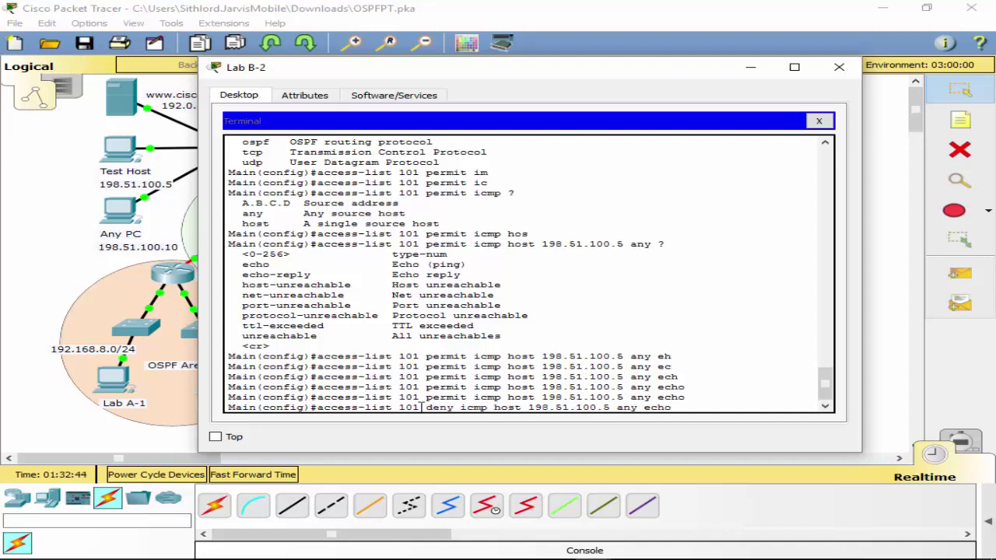
{"action": "key", "text": "Right"}
{"action": "key", "text": "Right"}
{"action": "key", "text": "Right"}
{"action": "key", "text": "Right"}
{"action": "key", "text": "Right"}
{"action": "key", "text": "BackSpace"}
{"action": "key", "text": "BackSpace"}
{"action": "key", "text": "BackSpace"}
{"action": "key", "text": "BackSpace"}
{"action": "key", "text": "BackSpace"}
{"action": "key", "text": "BackSpace"}
{"action": "key", "text": "BackSpace"}
{"action": "key", "text": "BackSpace"}
{"action": "key", "text": "BackSpace"}
{"action": "key", "text": "BackSpace"}
{"action": "key", "text": "BackSpace"}
{"action": "key", "text": "BackSpace"}
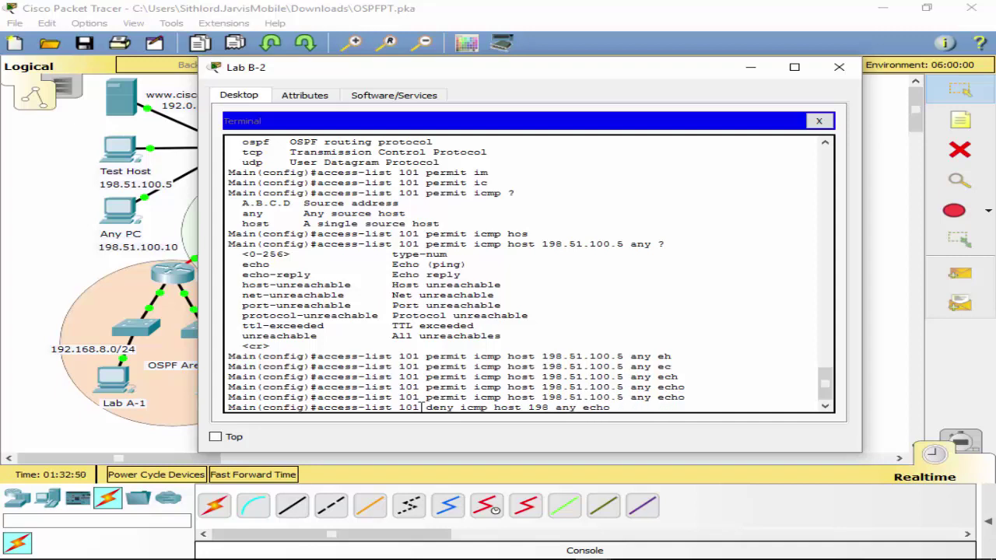
{"action": "type", "text": "any"}
{"action": "key", "text": "Return"}
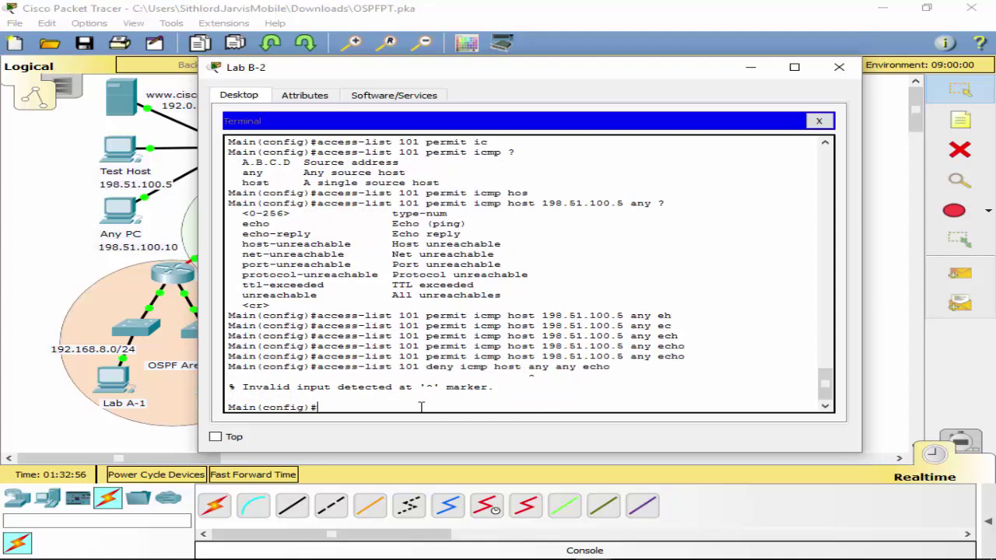
{"action": "key", "text": "Up"}
{"action": "key", "text": "Left"}
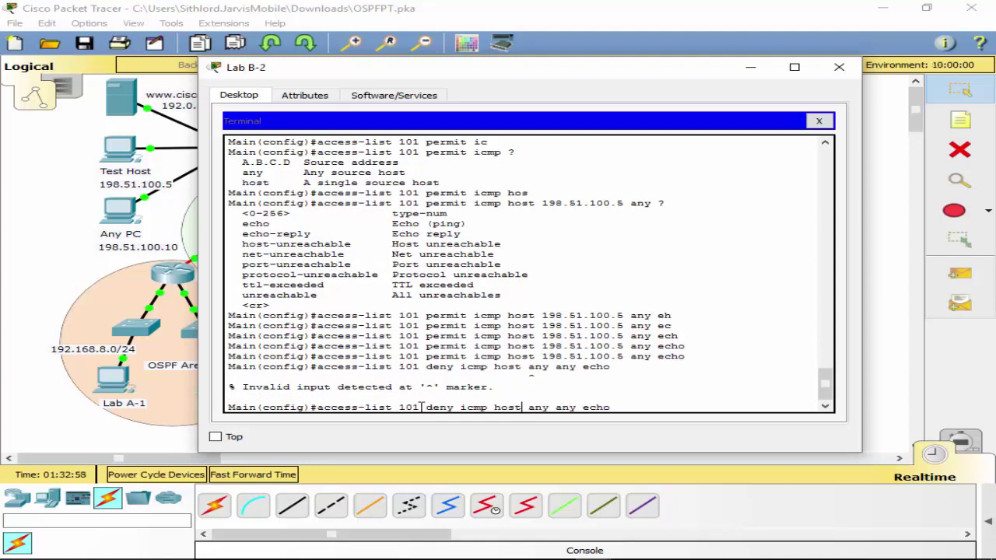
{"action": "key", "text": "BackSpace"}
{"action": "key", "text": "BackSpace"}
{"action": "key", "text": "BackSpace"}
{"action": "key", "text": "BackSpace"}
{"action": "key", "text": "BackSpace"}
{"action": "key", "text": "Return"}
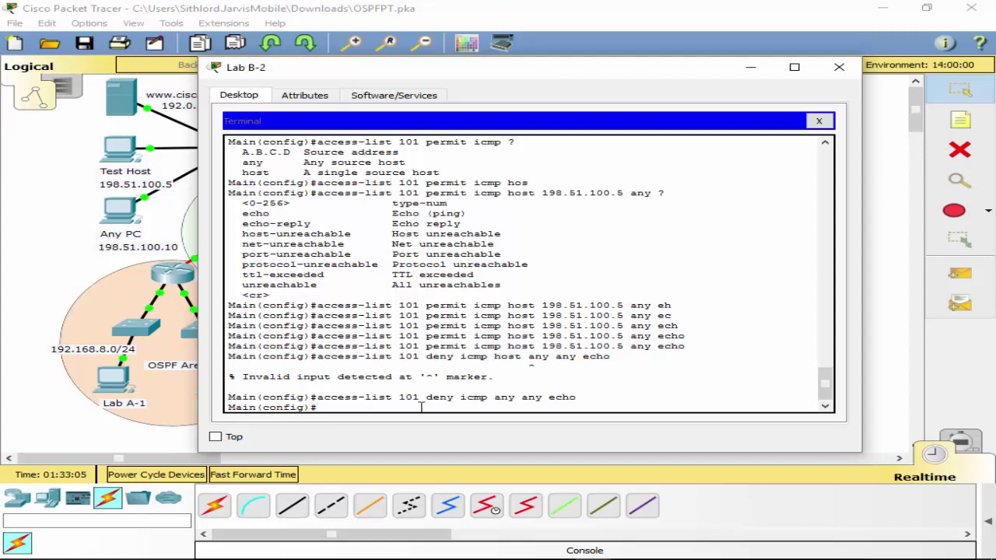
Add 'access-list 101 permit ip any any' to allow all other IP traffic.
{"action": "key", "text": "Tab"}
{"action": "type", "text": "m"}
{"action": "key", "text": "Tab"}
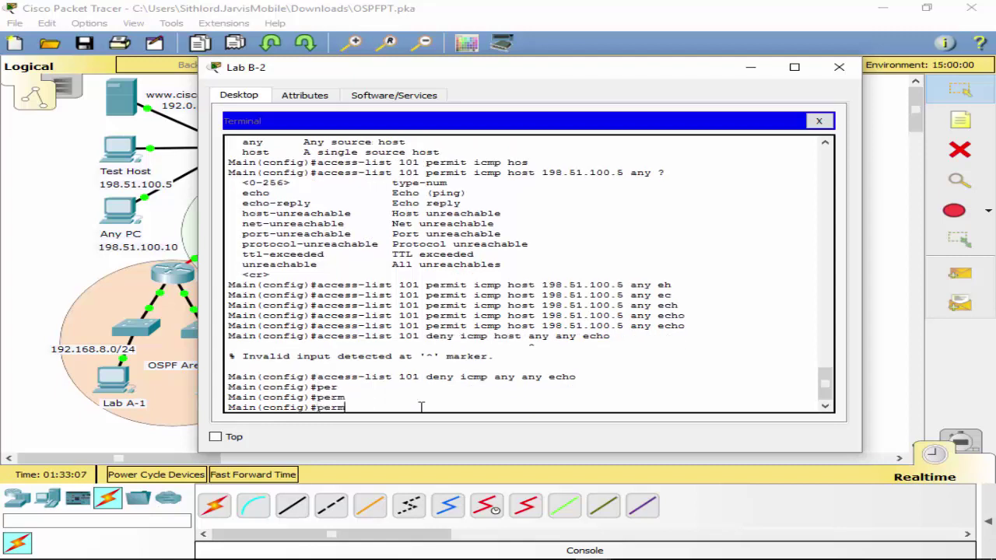
{"action": "key", "text": "Up"}
{"action": "key", "text": "Up"}
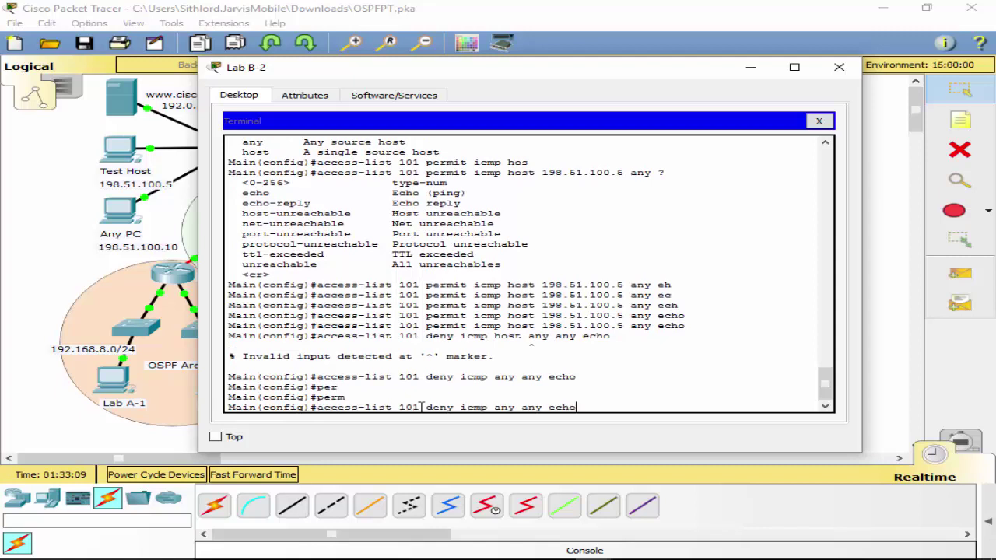
{"action": "key", "text": "Left"}
{"action": "key", "text": "Left"}
{"action": "key", "text": "Left"}
{"action": "key", "text": "Left"}
{"action": "key", "text": "Left"}
{"action": "key", "text": "Left"}
{"action": "key", "text": "Left"}
{"action": "key", "text": "Left"}
{"action": "key", "text": "Left"}
{"action": "key", "text": "Left"}
{"action": "key", "text": "Left"}
{"action": "key", "text": "Left"}
{"action": "key", "text": "Left"}
{"action": "key", "text": "Left"}
{"action": "key", "text": "Left"}
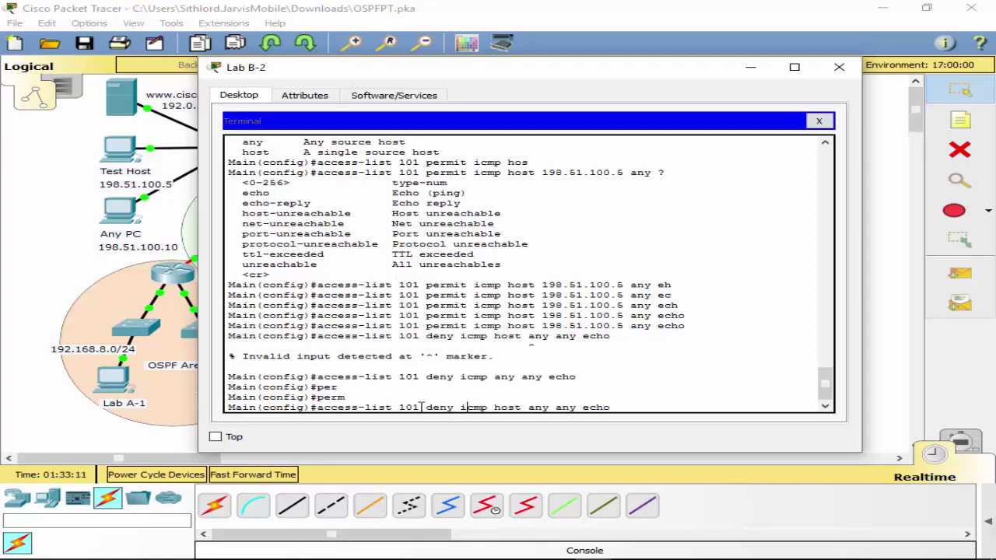
{"action": "key", "text": "BackSpace"}
{"action": "key", "text": "BackSpace"}
{"action": "key", "text": "BackSpace"}
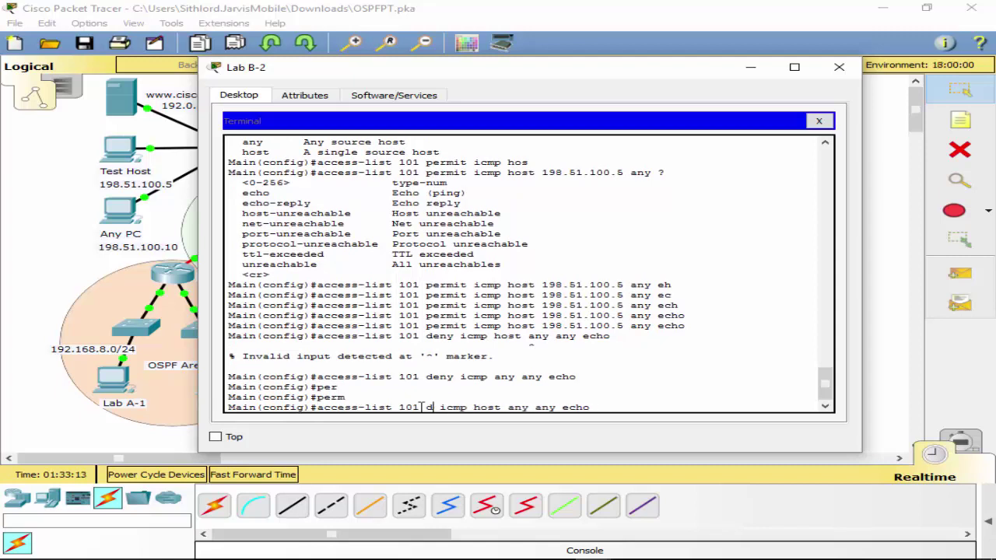
{"action": "key", "text": "BackSpace"}
{"action": "type", "text": "per"}
{"action": "key", "text": "Tab"}
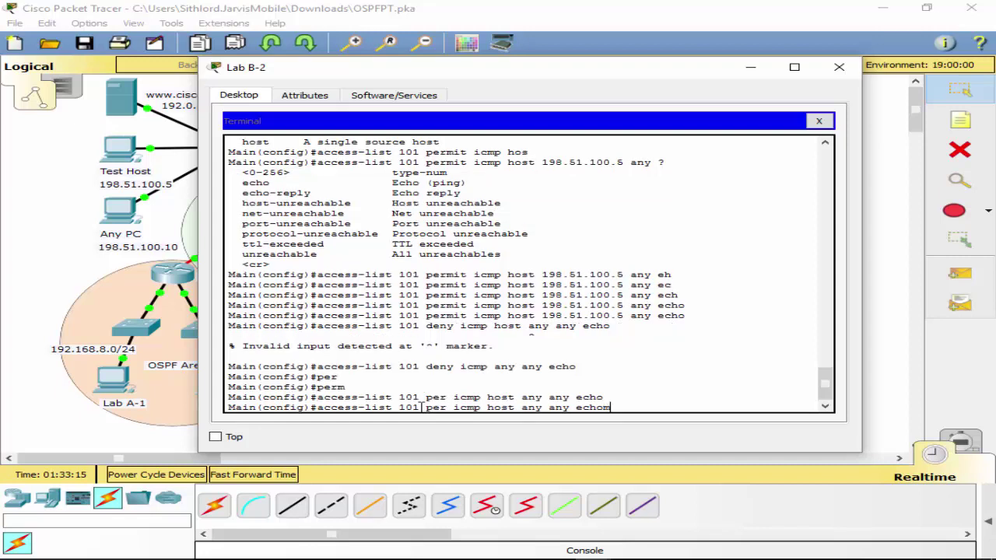
{"action": "key", "text": "BackSpace"}
{"action": "key", "text": "BackSpace"}
{"action": "key", "text": "BackSpace"}
{"action": "key", "text": "BackSpace"}
{"action": "key", "text": "BackSpace"}
{"action": "key", "text": "BackSpace"}
{"action": "key", "text": "BackSpace"}
{"action": "key", "text": "BackSpace"}
{"action": "key", "text": "BackSpace"}
{"action": "key", "text": "BackSpace"}
{"action": "key", "text": "BackSpace"}
{"action": "key", "text": "BackSpace"}
{"action": "key", "text": "BackSpace"}
{"action": "key", "text": "BackSpace"}
{"action": "key", "text": "BackSpace"}
{"action": "key", "text": "BackSpace"}
{"action": "key", "text": "BackSpace"}
{"action": "key", "text": "BackSpace"}
{"action": "key", "text": "BackSpace"}
{"action": "key", "text": "BackSpace"}
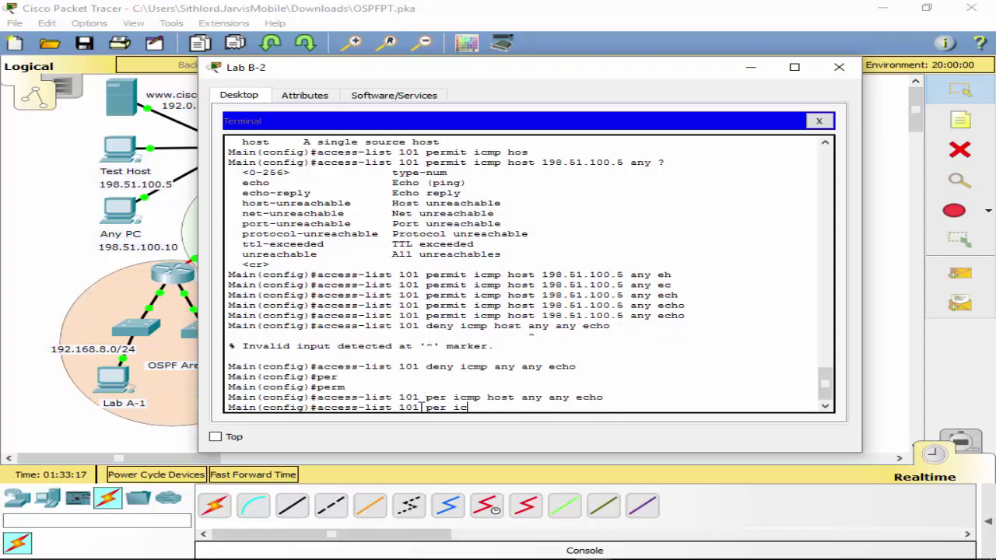
{"action": "key", "text": "BackSpace"}
{"action": "key", "text": "BackSpace"}
{"action": "key", "text": "BackSpace"}
{"action": "key", "text": "Tab"}
{"action": "type", "text": "i"}
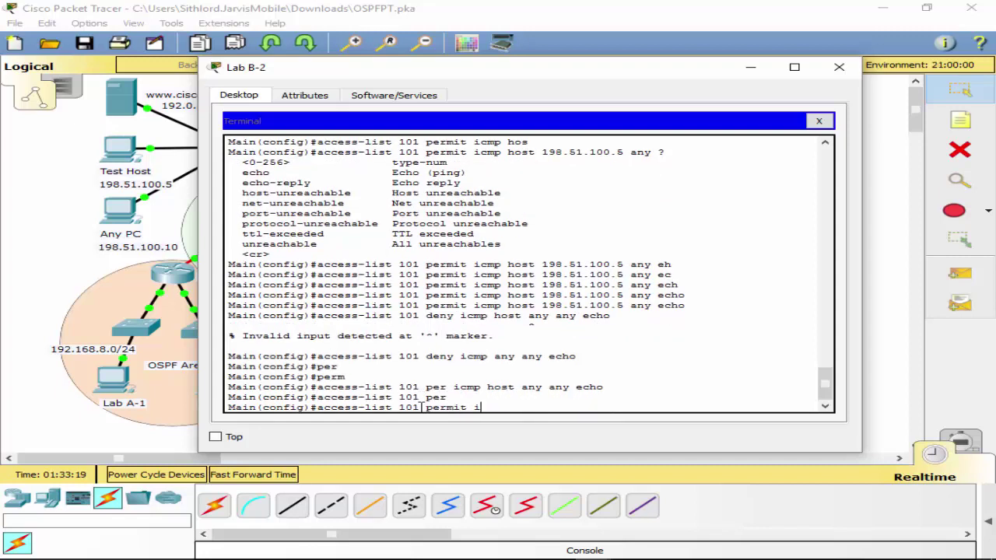
{"action": "type", "text": "p"}
{"action": "key", "text": "Tab"}
{"action": "type", "text": "any any"}
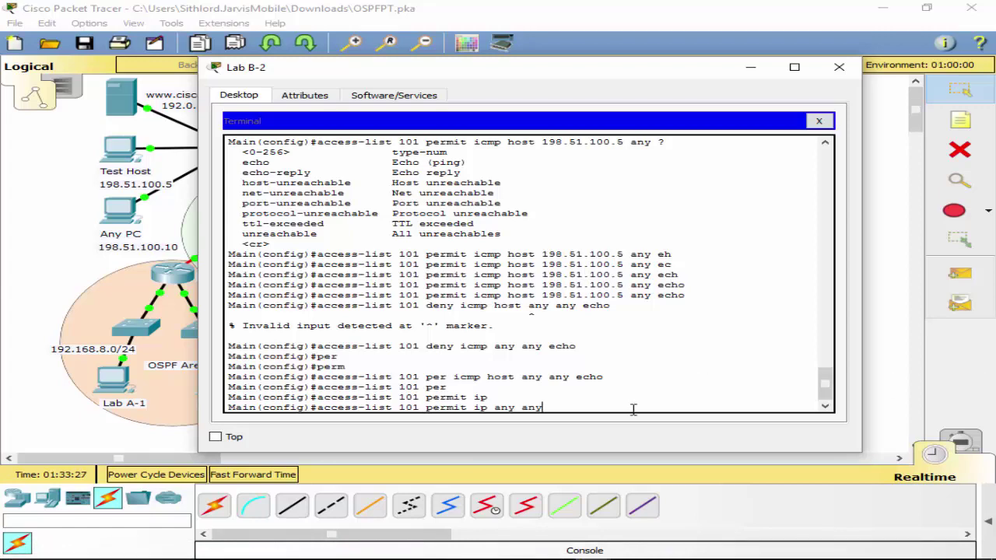
{"action": "key", "text": "Return"}
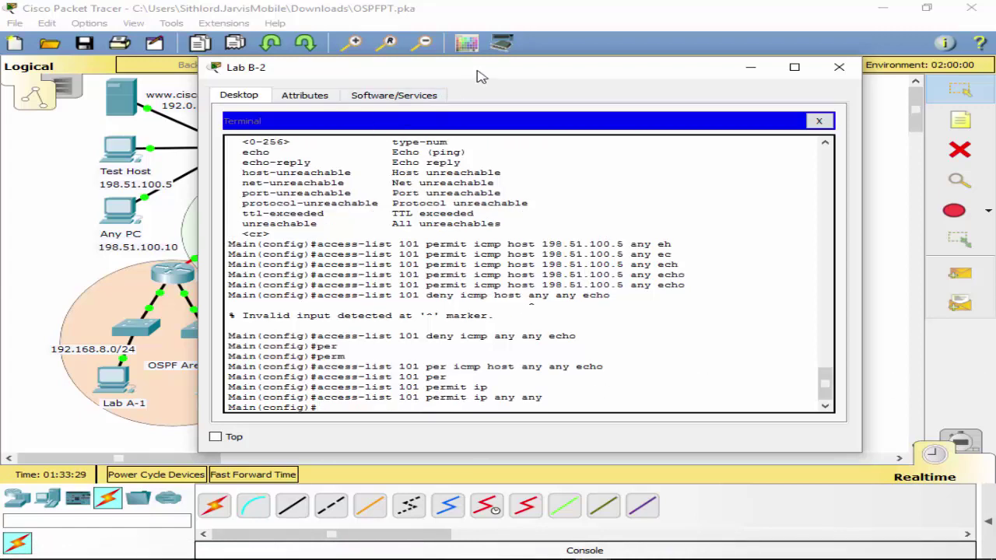
Move the Lab B-2 window aside and bring the topology workspace to the front.
{"action": "left_click_drag", "start_coordinate": [477, 76], "coordinate": [805, 122]}
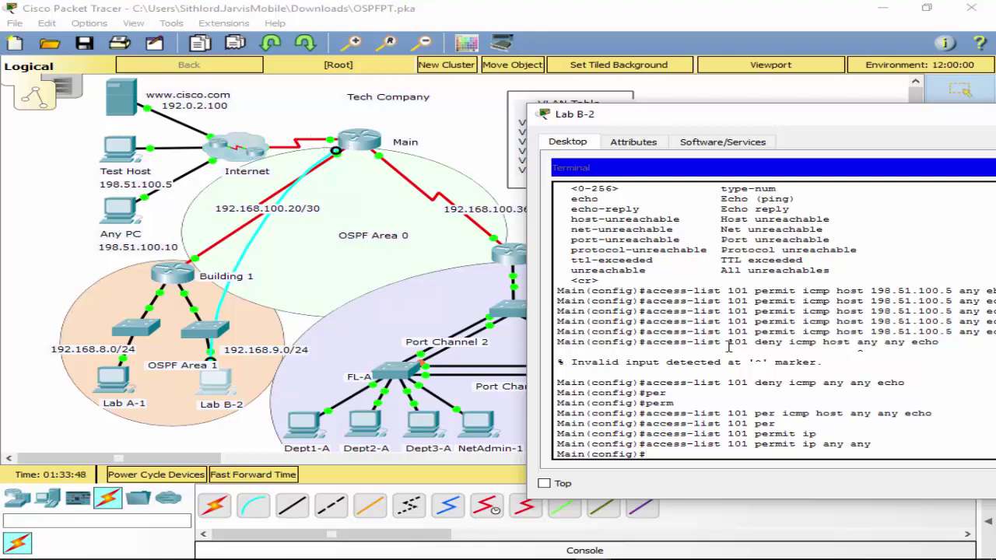
{"action": "left_click_drag", "start_coordinate": [811, 131], "coordinate": [601, 167]}
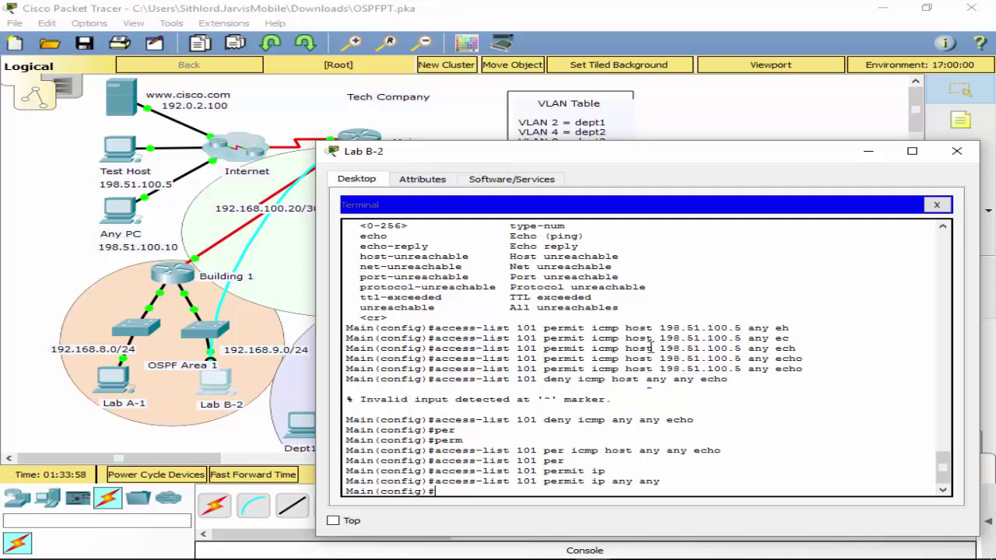
{"action": "left_click_drag", "start_coordinate": [624, 348], "coordinate": [791, 349]}
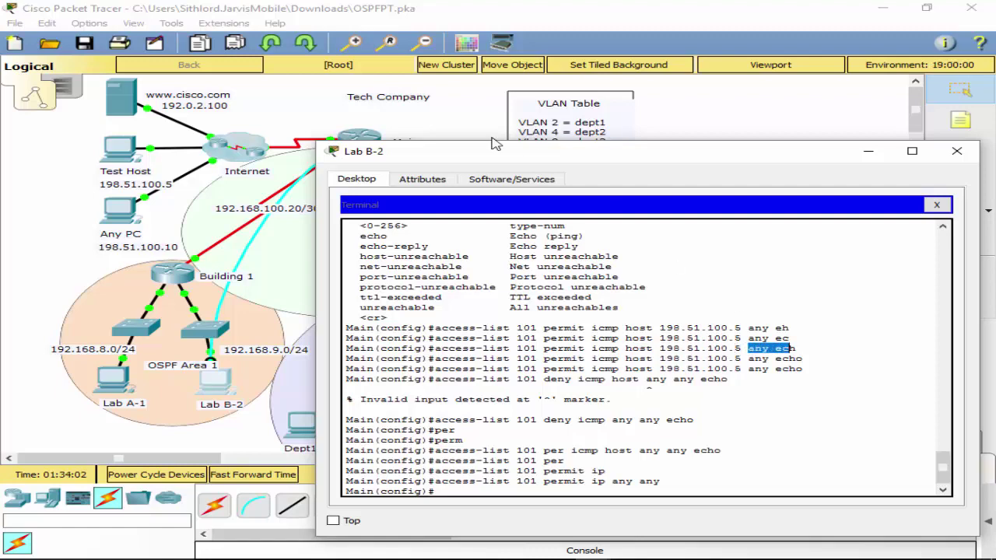
{"action": "left_click", "coordinate": [291, 134]}
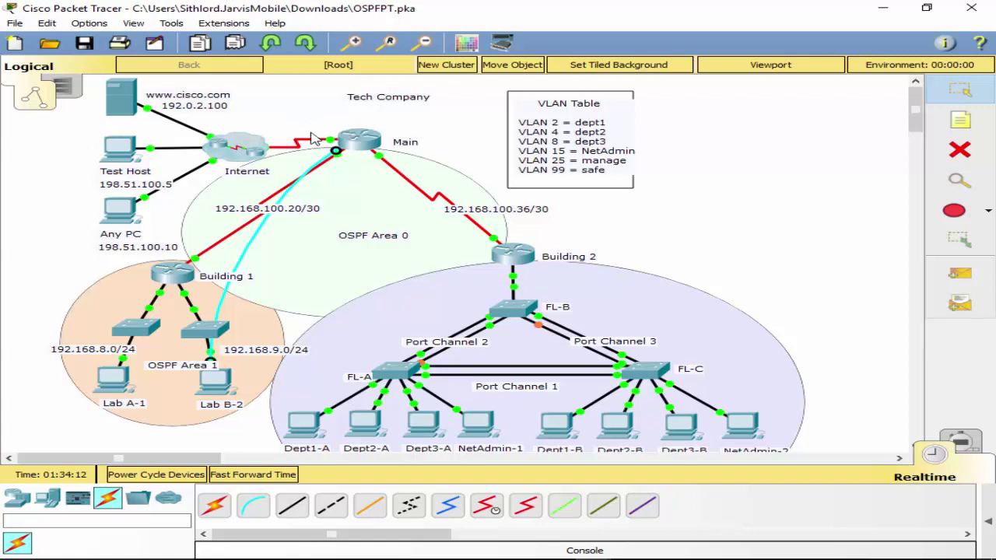
Dismiss the locked-configuration notice, reopen the Lab B-2 terminal and review 'do sh run' output.
{"action": "left_click", "coordinate": [366, 150]}
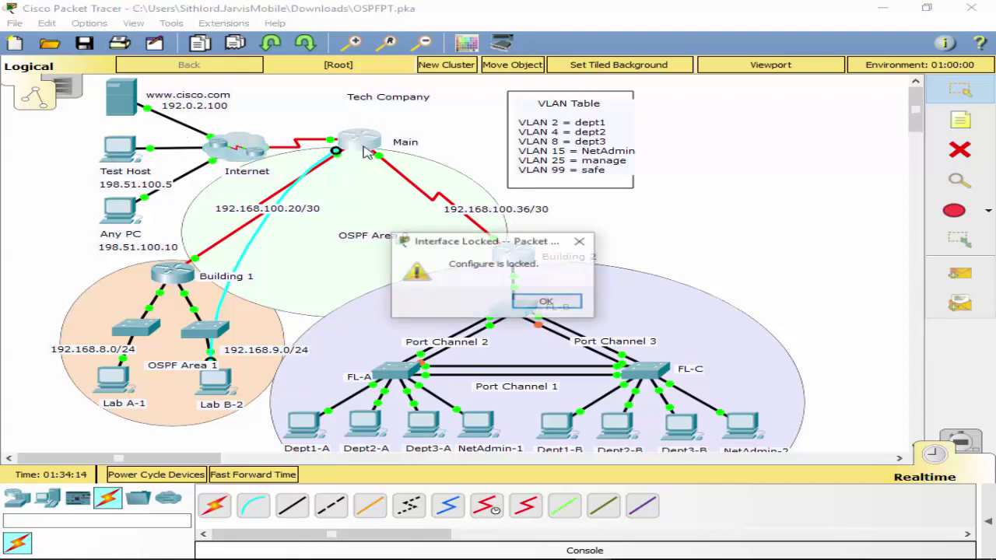
{"action": "left_click", "coordinate": [525, 303]}
{"action": "left_click", "coordinate": [206, 397]}
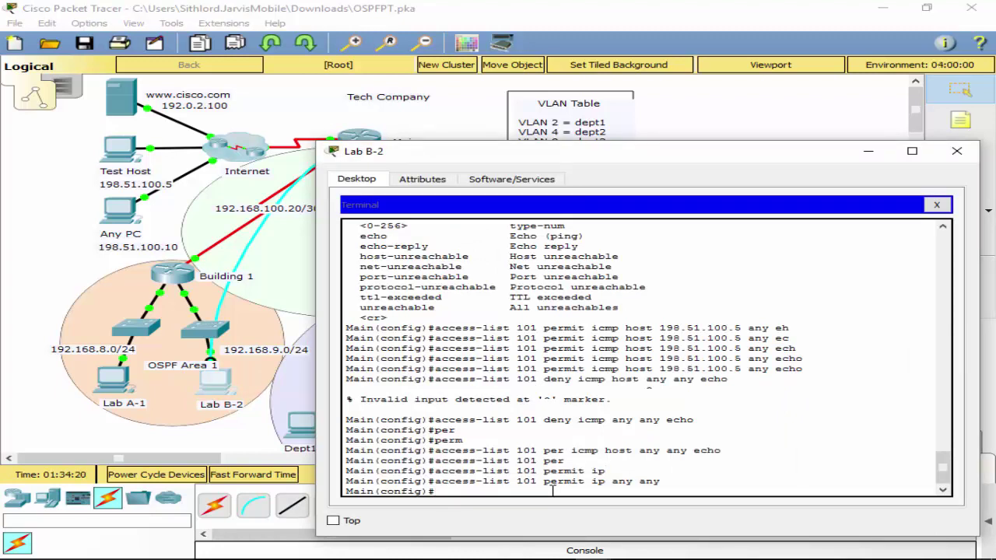
{"action": "type", "text": "do sh run"}
{"action": "key", "text": "Return"}
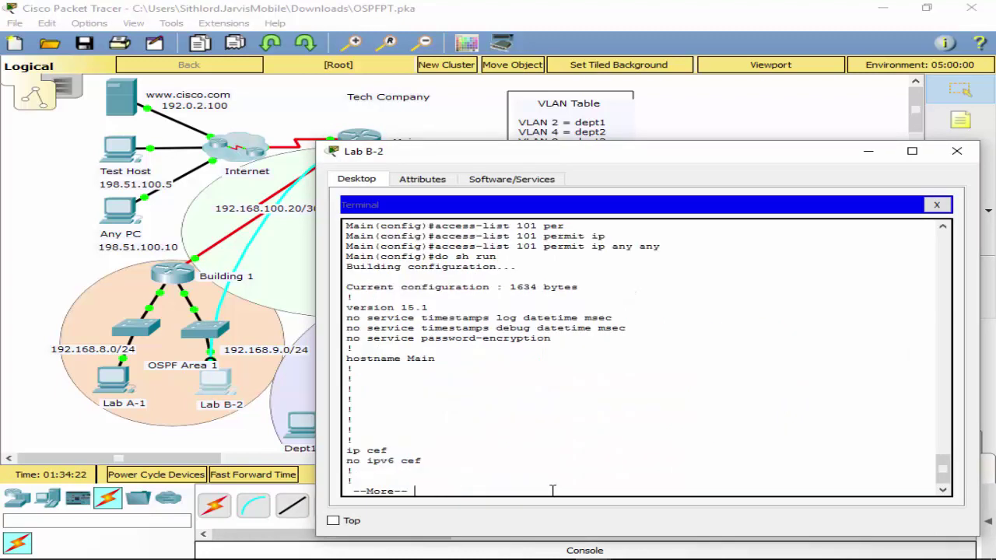
{"action": "key", "text": "space"}
{"action": "key", "text": "space"}
{"action": "key", "text": "space"}
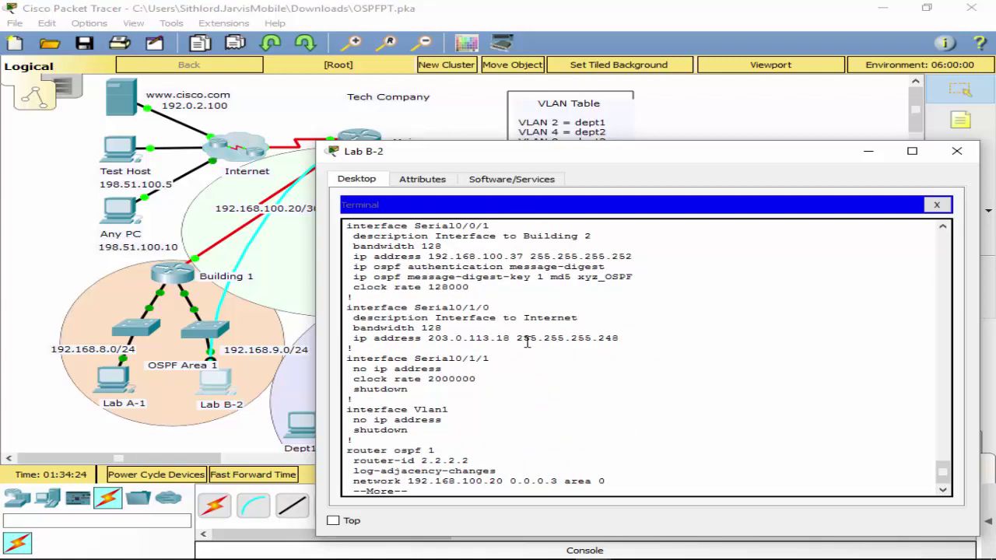
{"action": "key", "text": "space"}
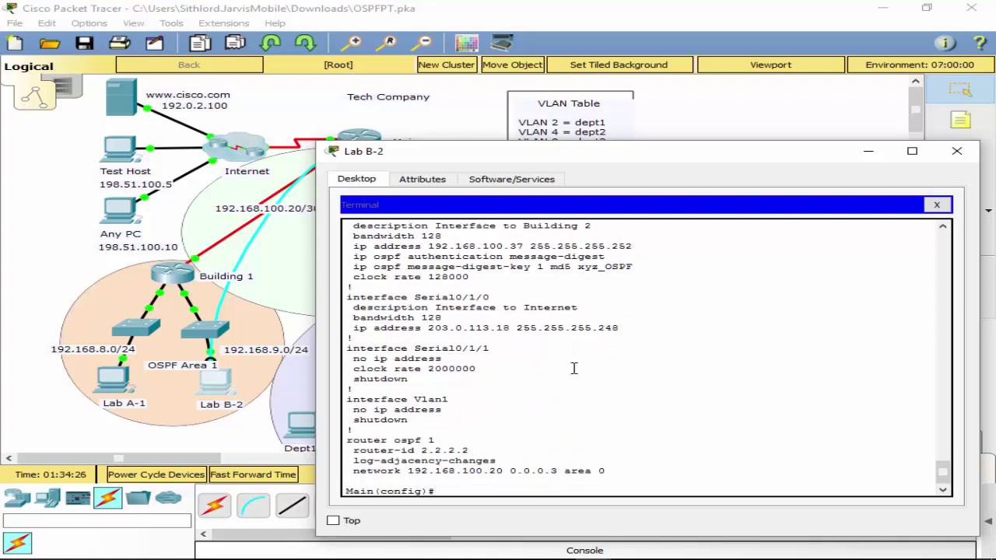
Apply 'ip access-group 101 in' on Serial0/1/0, exit to privileged mode and save with wr.
{"action": "type", "text": "int s0."}
{"action": "type", "text": "1/0"}
{"action": "key", "text": "Return"}
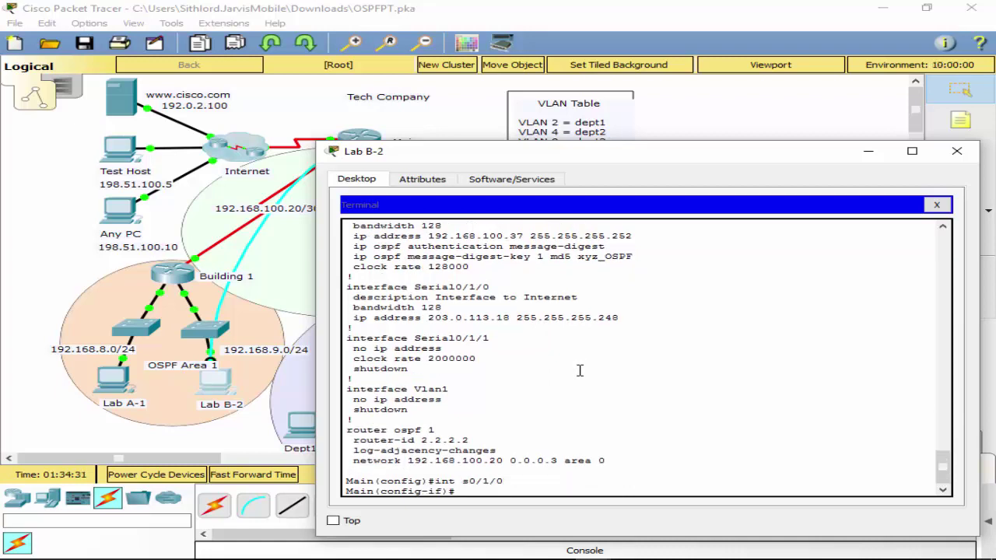
{"action": "type", "text": "ip ac"}
{"action": "key", "text": "Tab"}
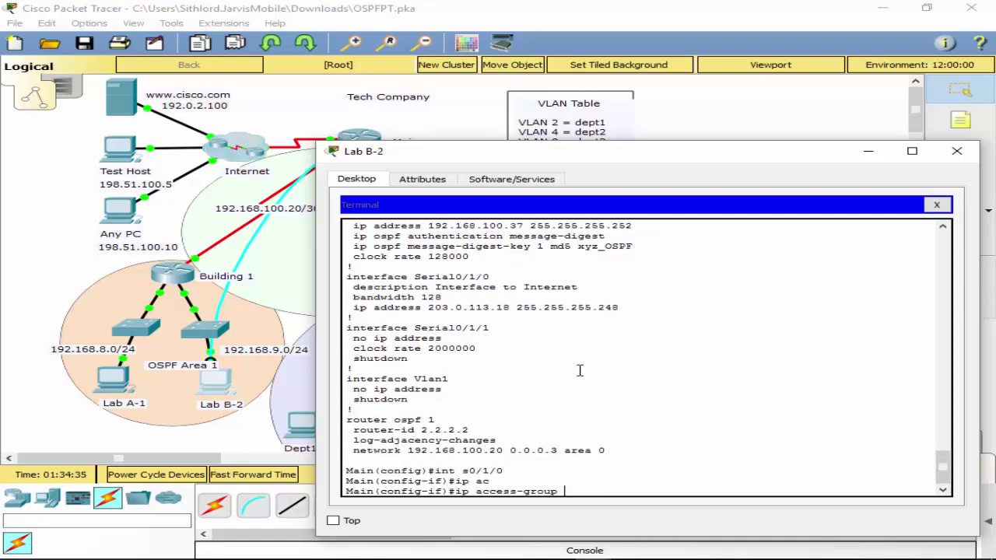
{"action": "type", "text": "101"}
{"action": "type", "text": " in"}
{"action": "key", "text": "Return"}
{"action": "type", "text": "exit"}
{"action": "key", "text": "Return"}
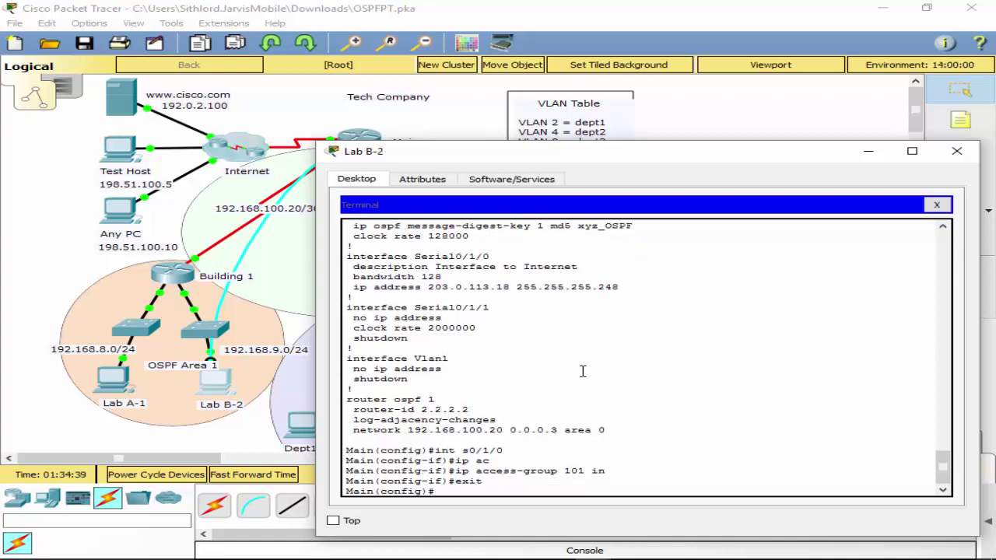
{"action": "type", "text": "exit"}
{"action": "key", "text": "Return"}
{"action": "type", "text": "wr"}
{"action": "key", "text": "Return"}
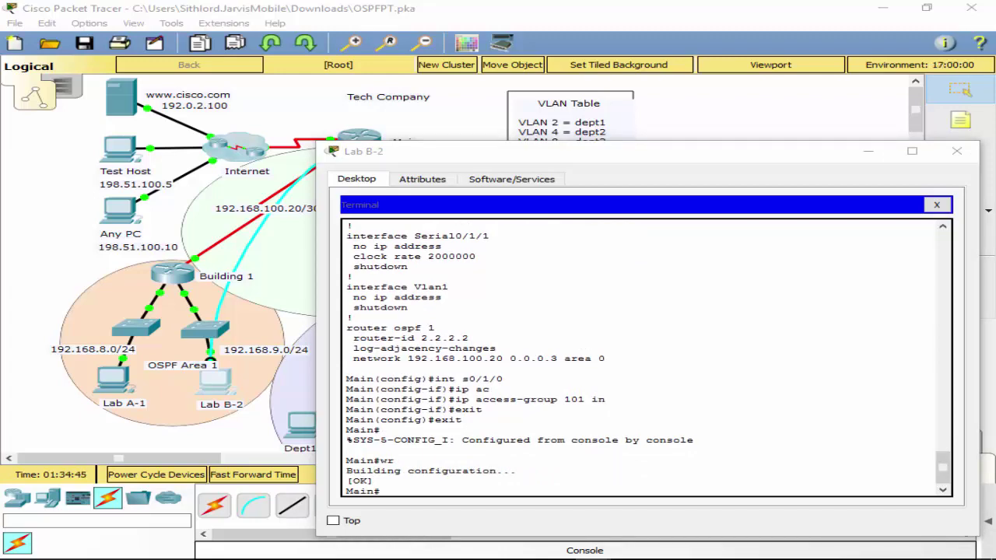
Close the Lab B-2 windows and move the console cable to Building 2's Console port.
{"action": "left_click", "coordinate": [936, 205]}
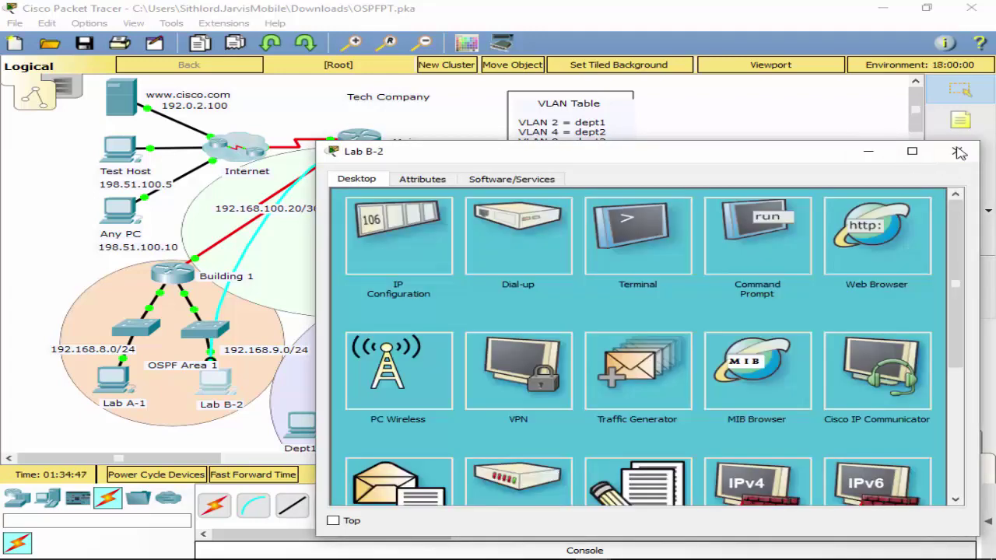
{"action": "left_click", "coordinate": [956, 151]}
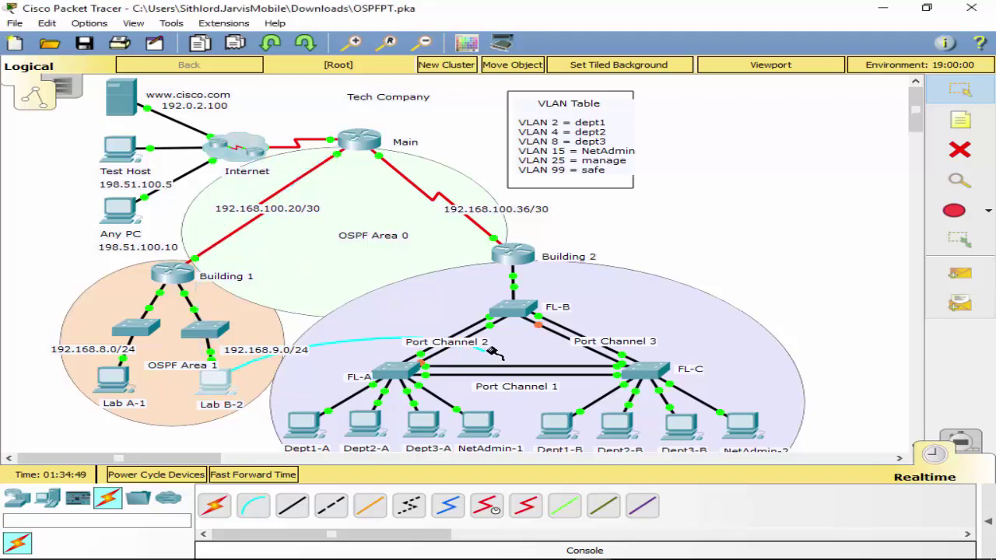
{"action": "left_click", "coordinate": [505, 253]}
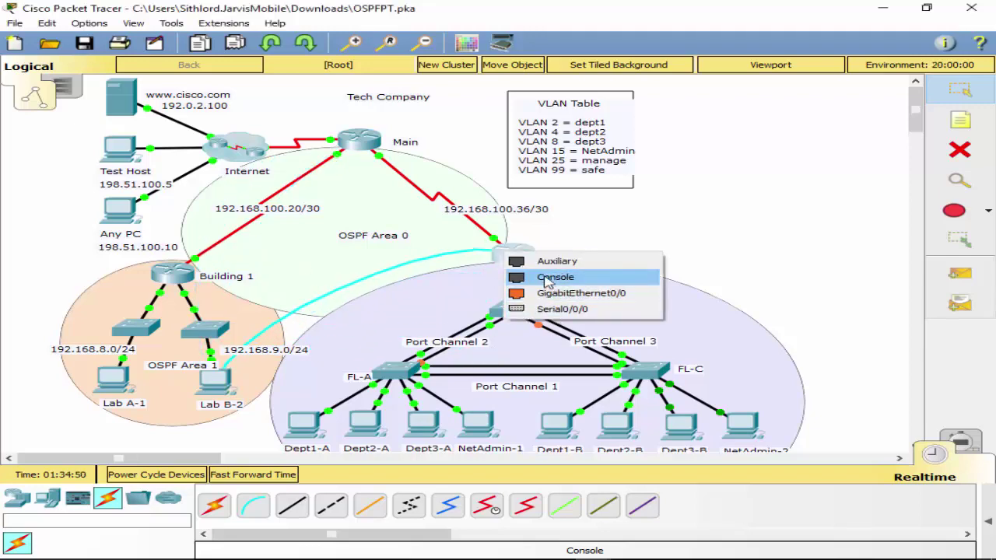
{"action": "left_click", "coordinate": [550, 277]}
Open the Lab B-2 terminal with default settings and enter conf t on Bldg-2.
{"action": "left_click", "coordinate": [218, 392]}
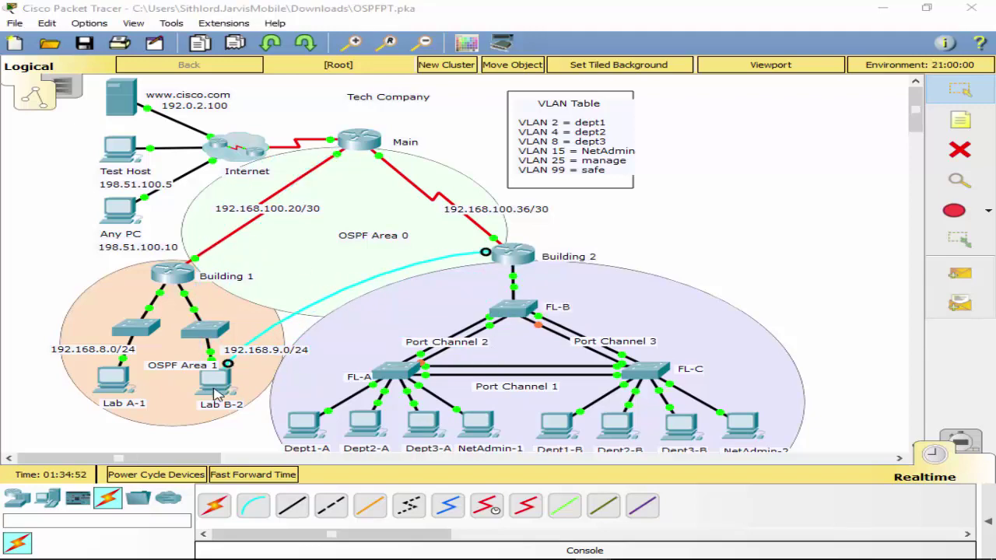
{"action": "left_click", "coordinate": [483, 202]}
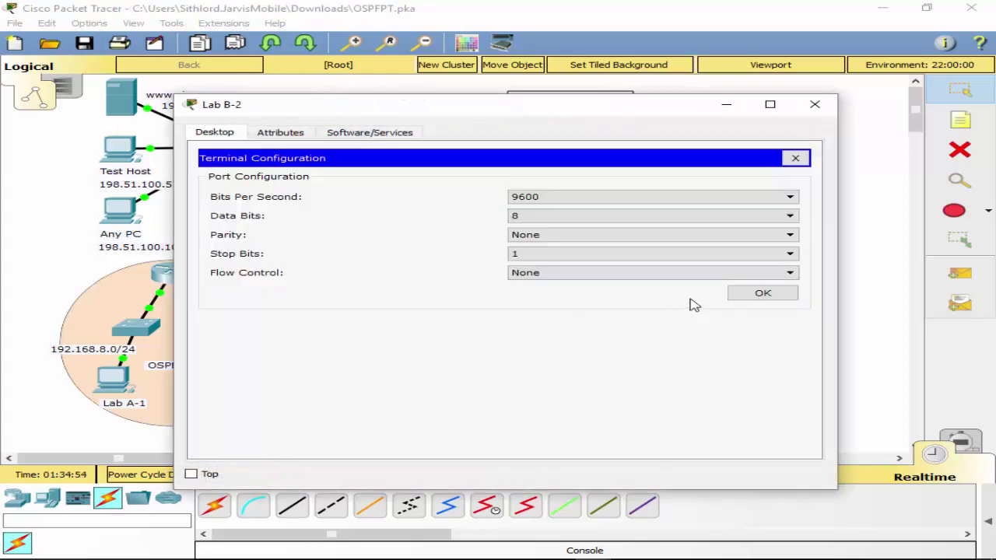
{"action": "left_click", "coordinate": [758, 299]}
{"action": "key", "text": "Return"}
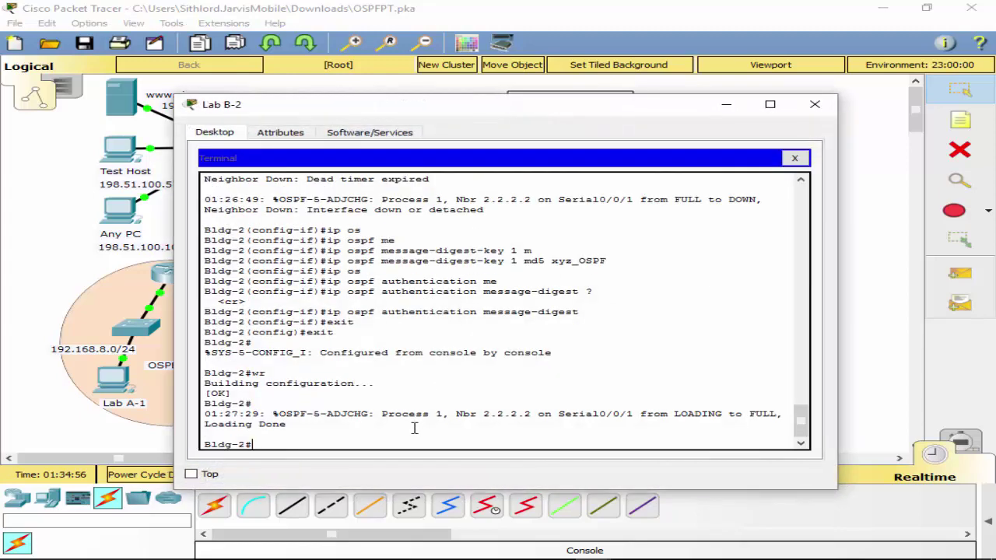
{"action": "type", "text": "conf t"}
{"action": "key", "text": "Return"}
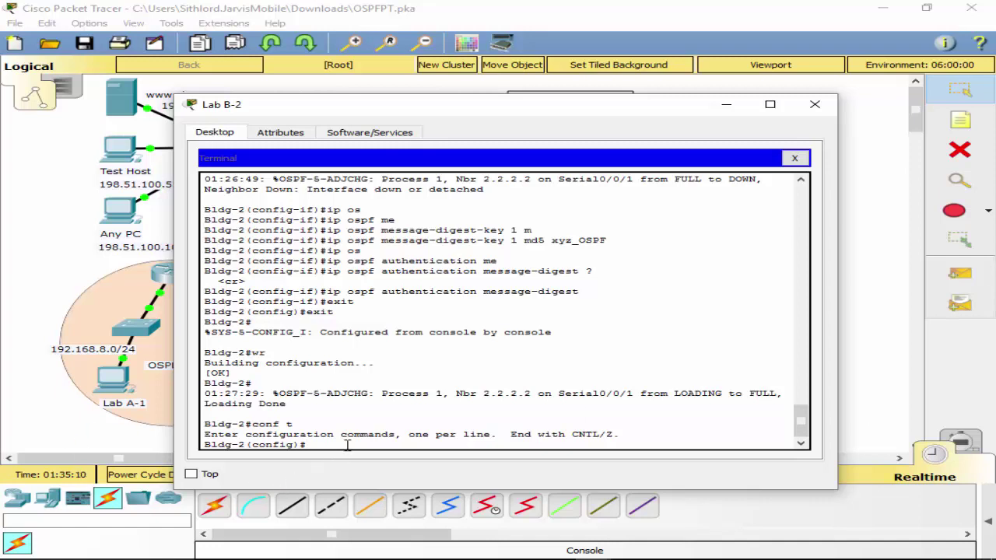
Begin the 'access-list 1 permit' command on Bldg-2 using Tab completion.
{"action": "type", "text": "per"}
{"action": "key", "text": "Return"}
{"action": "type", "text": "per"}
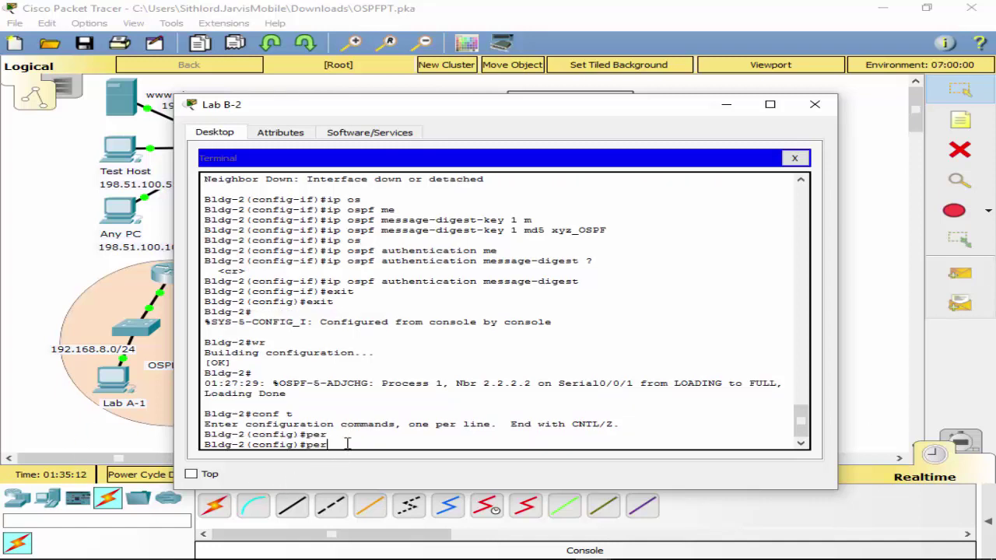
{"action": "key", "text": "BackSpace"}
{"action": "key", "text": "BackSpace"}
{"action": "key", "text": "BackSpace"}
{"action": "type", "text": "ac"}
{"action": "key", "text": "Tab"}
{"action": "type", "text": "pe"}
{"action": "key", "text": "Tab"}
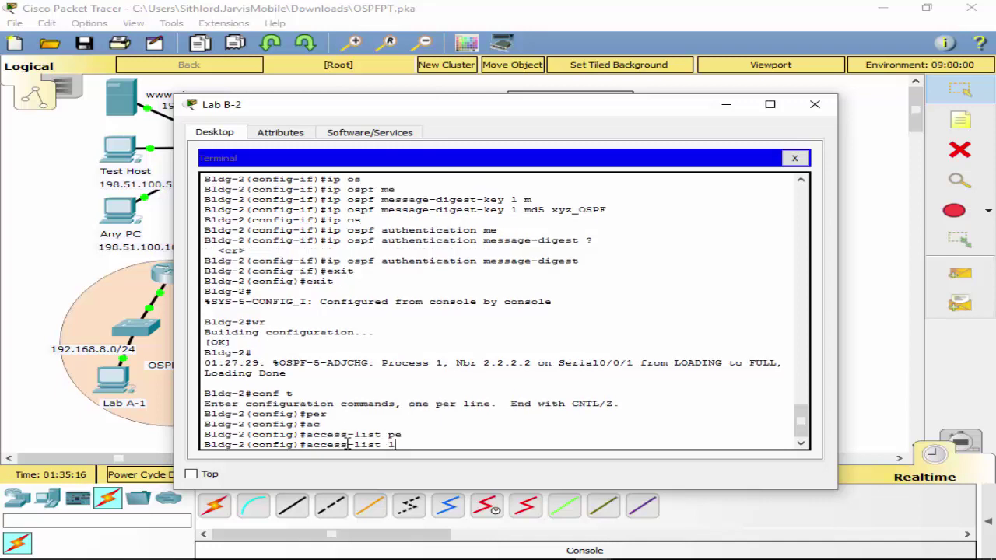
{"action": "type", "text": "1"}
{"action": "key", "text": "Tab"}
{"action": "type", "text": "p"}
{"action": "key", "text": "Tab"}
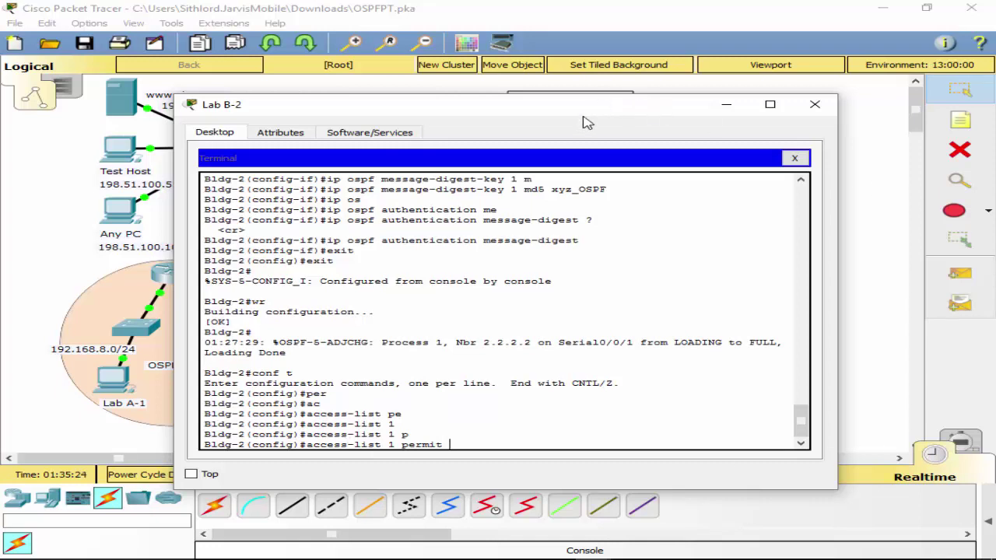
Finish the rule with 10.10.15.0 0.0.0.255 and move the terminal off screen.
{"action": "mouse_move", "coordinate": [577, 114]}
{"action": "left_mouse_down"}
{"action": "mouse_move", "coordinate": [642, 268]}
{"action": "mouse_move", "coordinate": [612, 239]}
{"action": "mouse_move", "coordinate": [619, 215]}
{"action": "mouse_move", "coordinate": [588, 124]}
{"action": "left_mouse_up"}
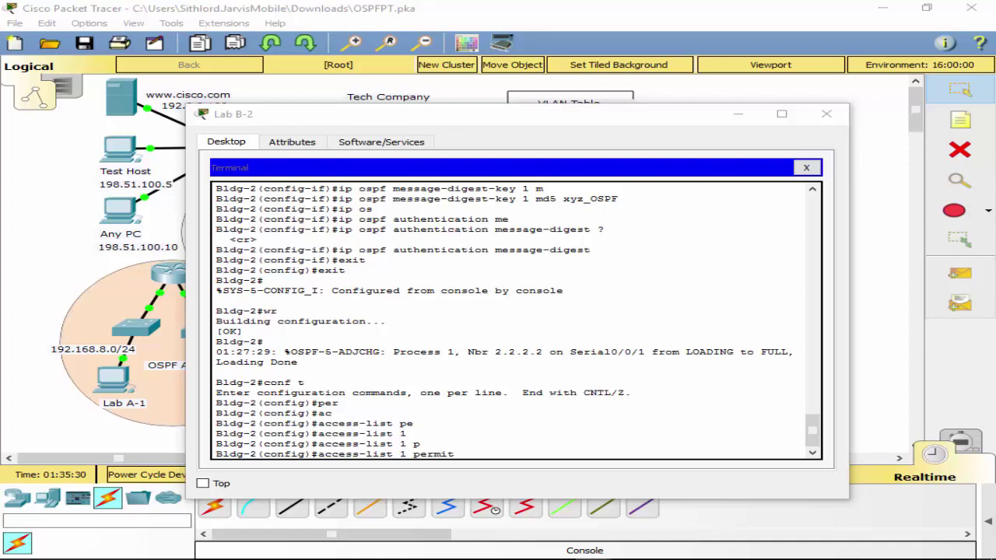
{"action": "left_click", "coordinate": [516, 450]}
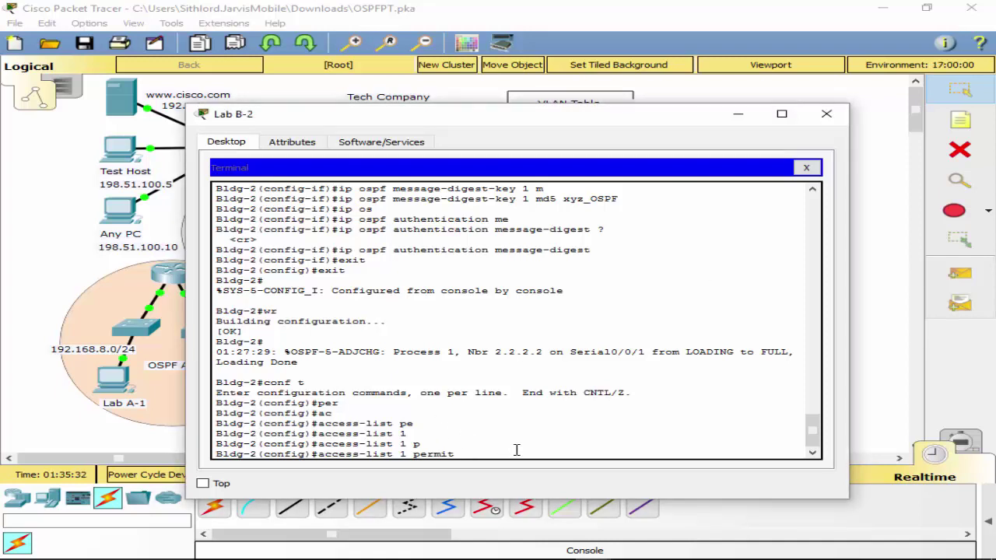
{"action": "type", "text": "10.10.10"}
{"action": "type", "text": ".0.0.255"}
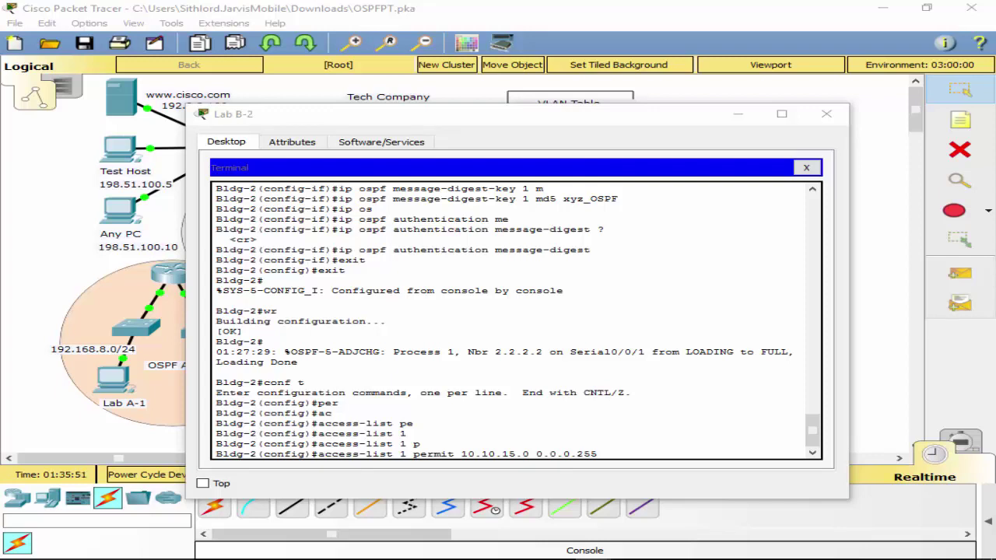
{"action": "key", "text": "Return"}
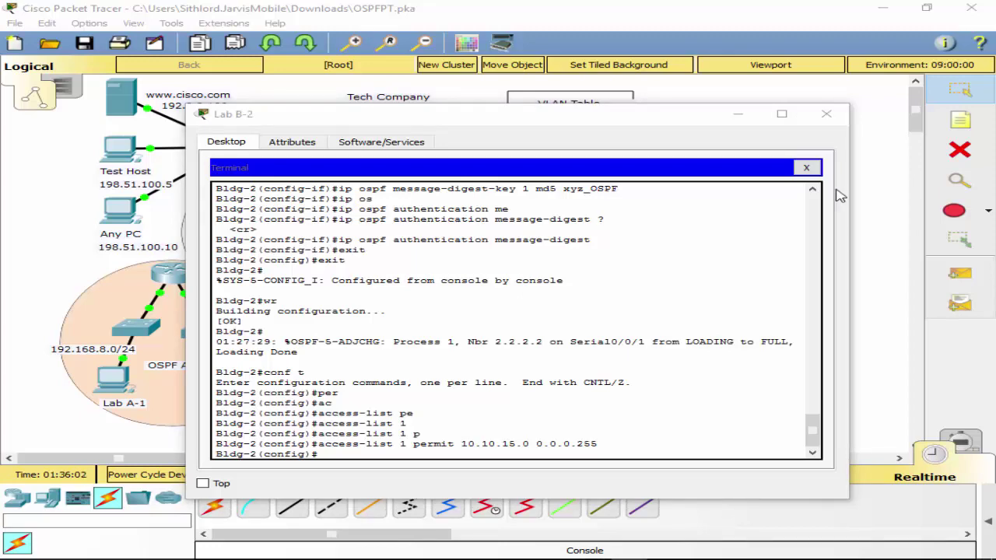
{"action": "left_click_drag", "start_coordinate": [562, 114], "coordinate": [995, 208]}
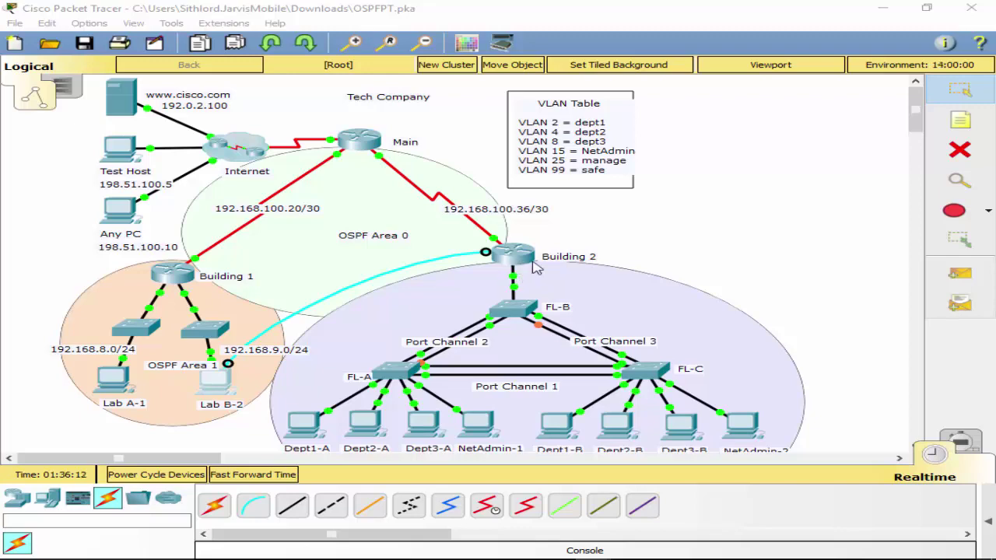
Drag the Lab B-2 terminal window back to the centre of the screen.
{"action": "left_click_drag", "start_coordinate": [995, 130], "coordinate": [491, 127]}
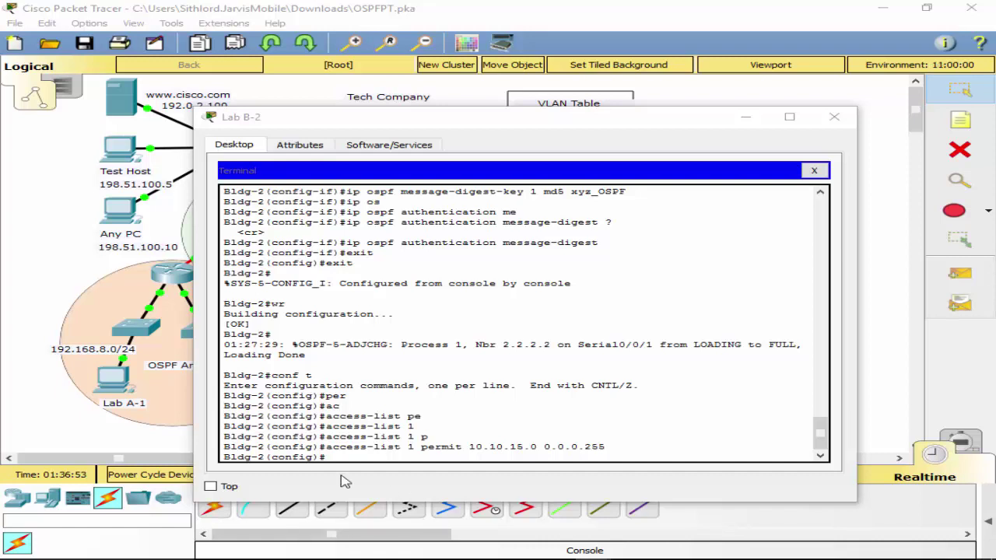
Apply 'ip access-group 1 in' on subinterface g0/1.25.
{"action": "left_click", "coordinate": [397, 457]}
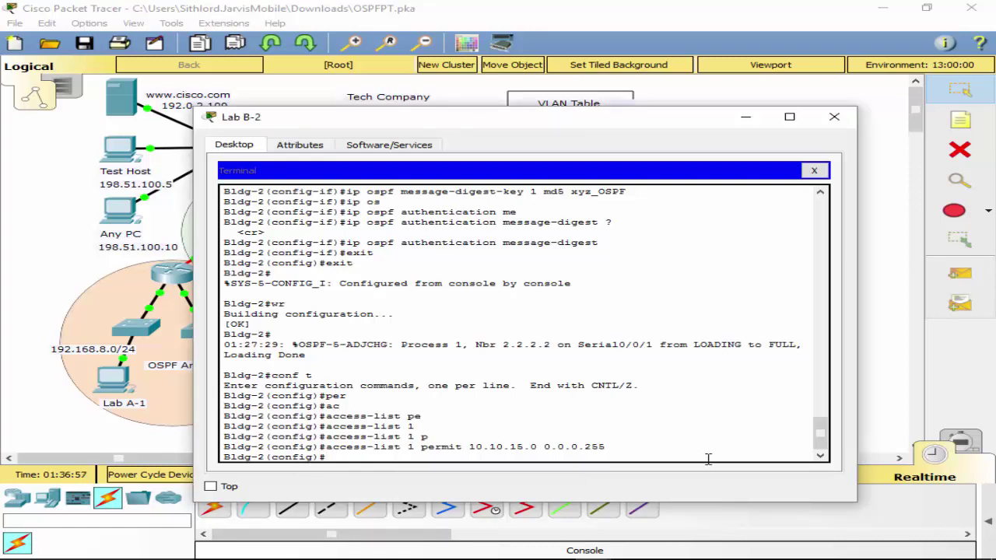
{"action": "type", "text": "int g0/1.25"}
{"action": "key", "text": "Return"}
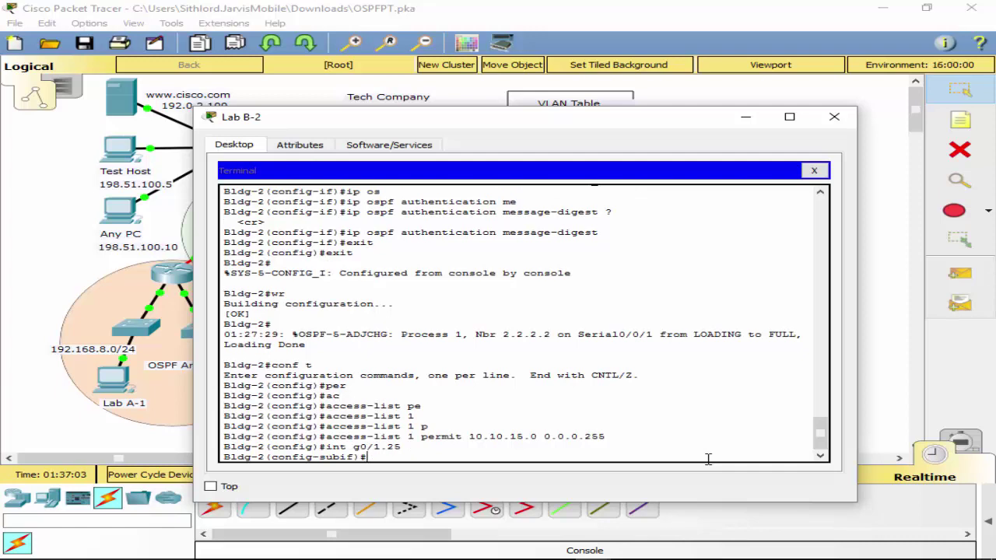
{"action": "type", "text": "ip p"}
{"action": "key", "text": "BackSpace"}
{"action": "type", "text": "a"}
{"action": "key", "text": "Tab"}
{"action": "type", "text": "c"}
{"action": "key", "text": "Tab"}
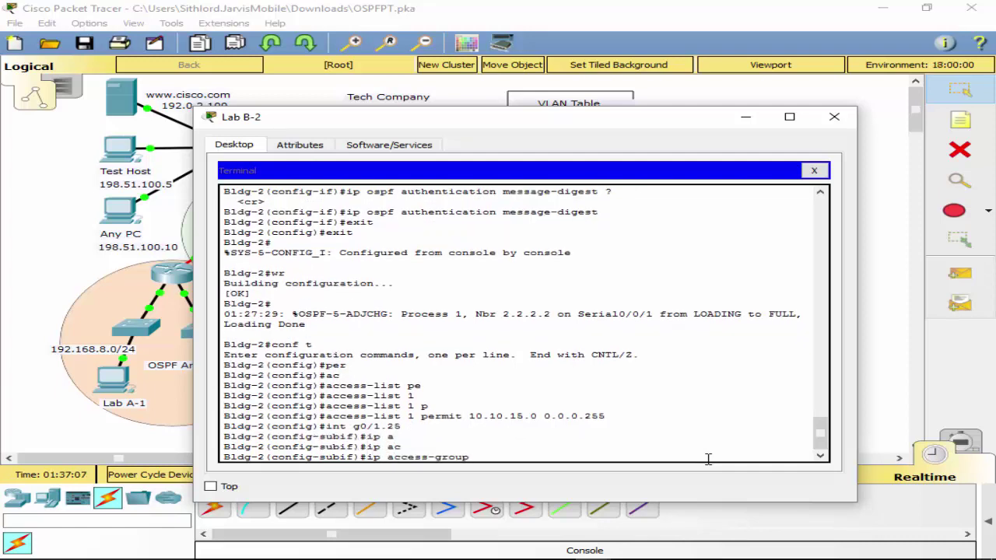
{"action": "type", "text": "1"}
{"action": "key", "text": "Return"}
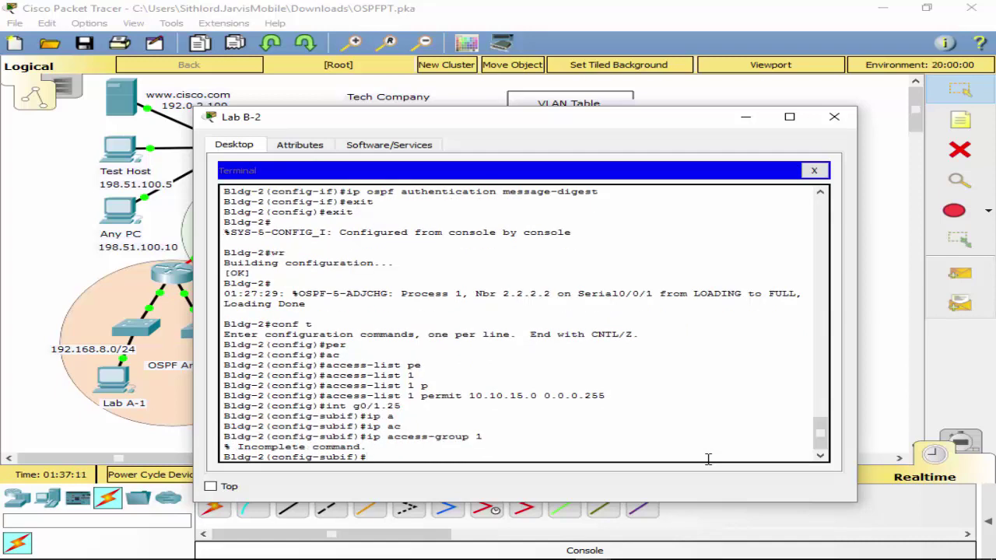
{"action": "key", "text": "Up"}
{"action": "type", "text": "in"}
{"action": "key", "text": "Return"}
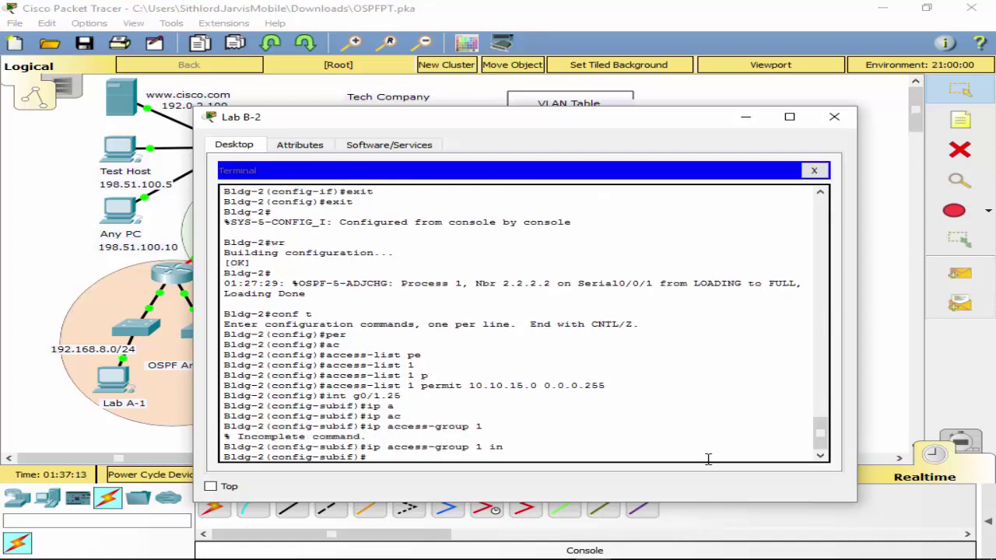
Exit twice to privileged mode and save the configuration with wr.
{"action": "type", "text": "exit"}
{"action": "key", "text": "Return"}
{"action": "type", "text": "exit"}
{"action": "key", "text": "Return"}
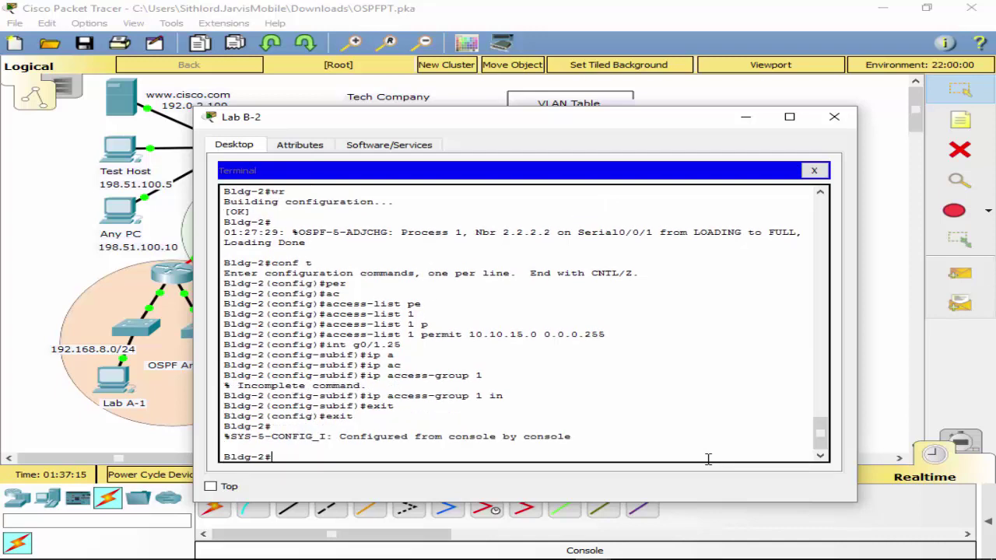
{"action": "type", "text": "wr"}
{"action": "key", "text": "Return"}
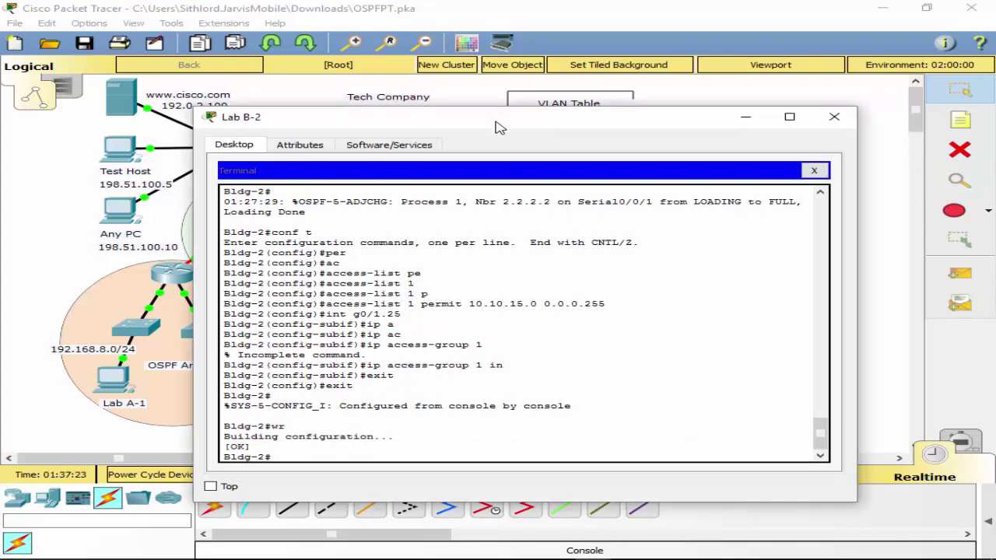
Reposition the terminal and re-enter global configuration mode with conf t.
{"action": "left_click_drag", "start_coordinate": [499, 125], "coordinate": [504, 466]}
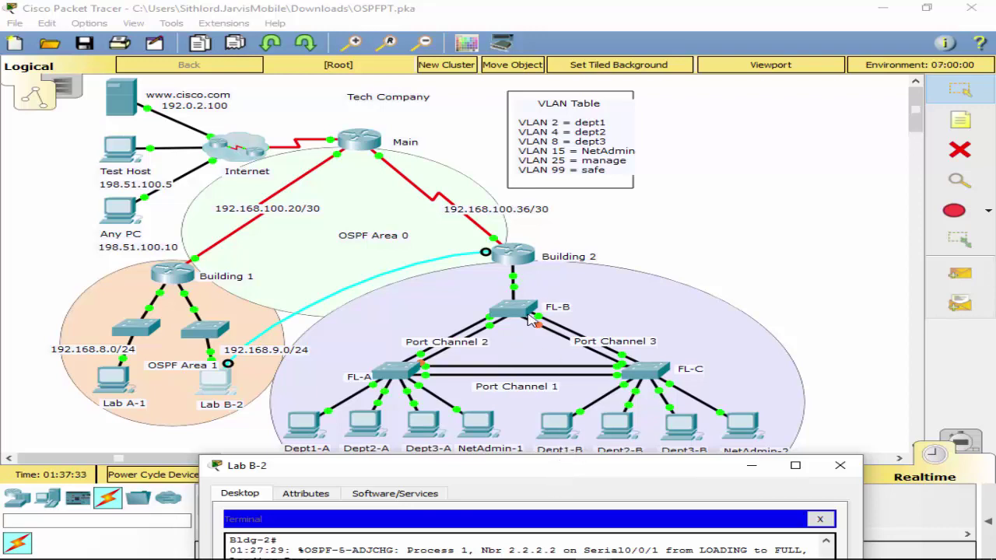
{"action": "left_click_drag", "start_coordinate": [502, 375], "coordinate": [578, 101]}
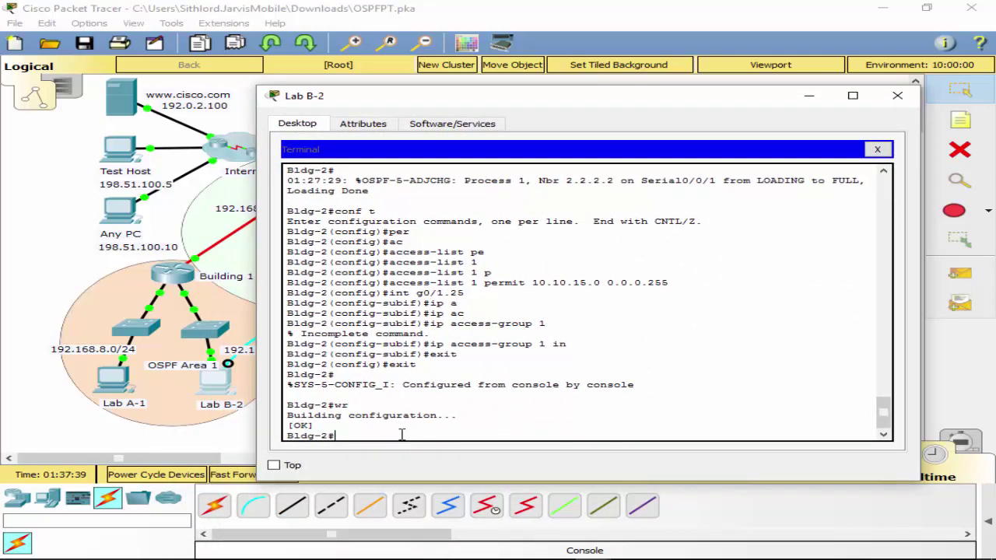
{"action": "type", "text": "onf t"}
{"action": "key", "text": "Return"}
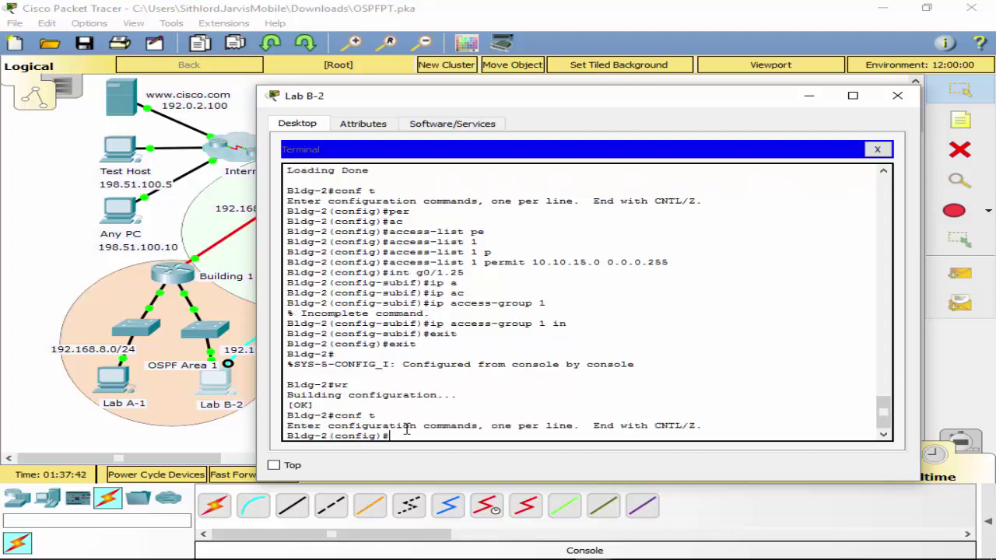
Apply 'ip access-group 1 out' on g0/1.25, exit and save with wr.
{"action": "type", "text": "ip access-group 1 in"}
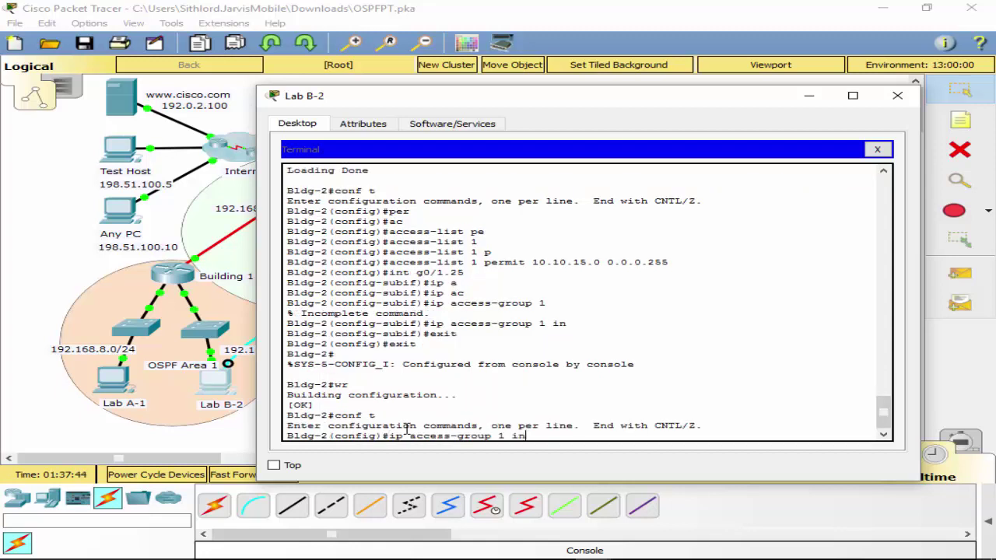
{"action": "key", "text": "Up"}
{"action": "key", "text": "Up"}
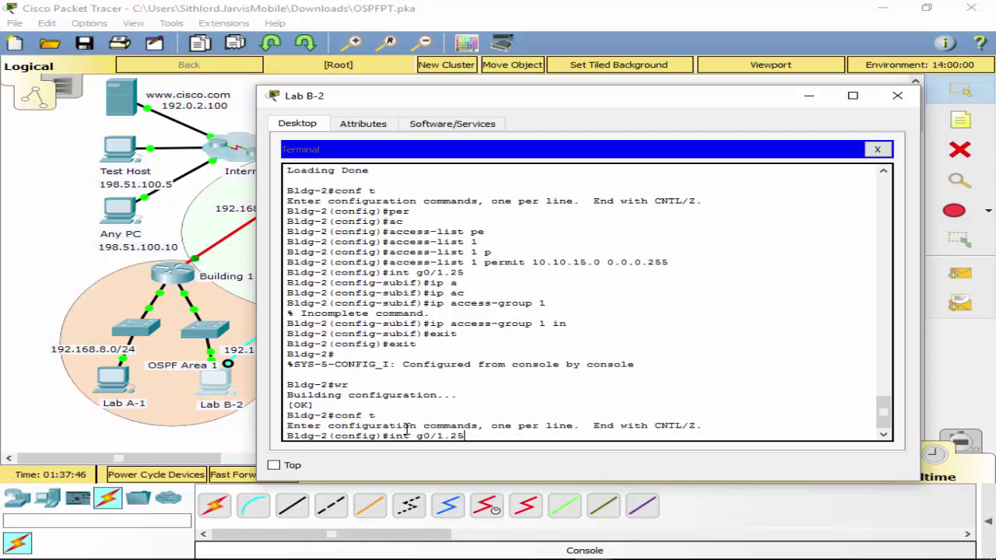
{"action": "key", "text": "Return"}
{"action": "key", "text": "Up"}
{"action": "key", "text": "Up"}
{"action": "key", "text": "Up"}
{"action": "key", "text": "Up"}
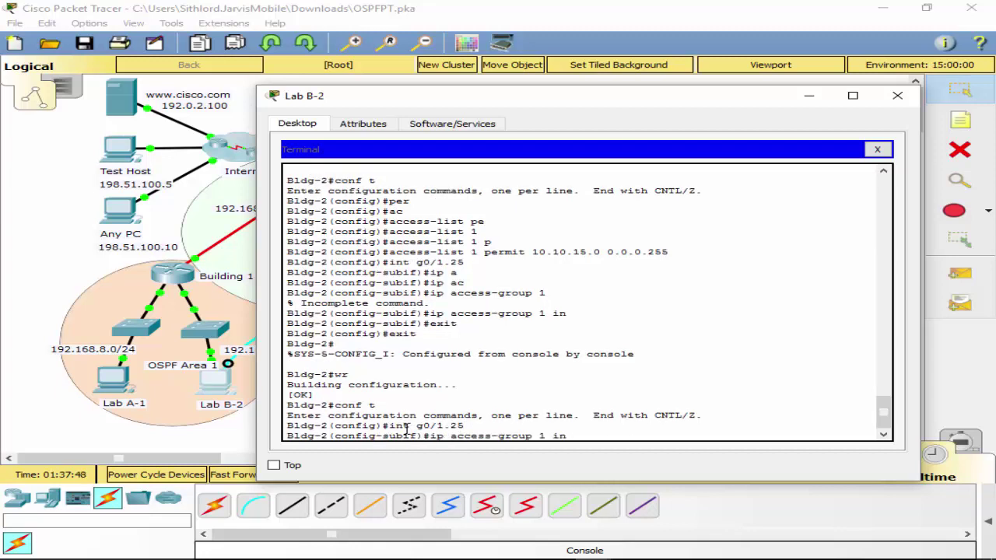
{"action": "key", "text": "BackSpace"}
{"action": "key", "text": "BackSpace"}
{"action": "type", "text": "out"}
{"action": "key", "text": "Return"}
{"action": "type", "text": "exi"}
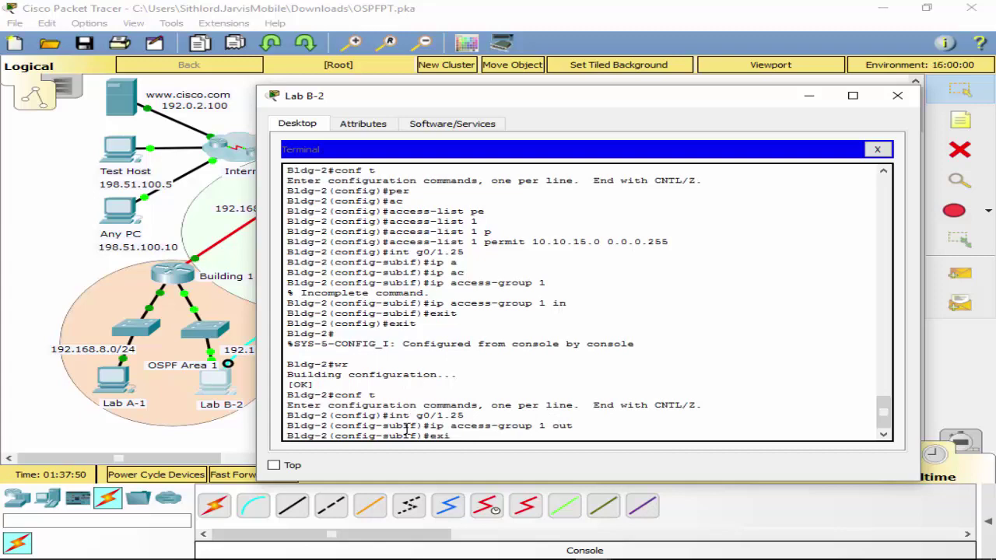
{"action": "type", "text": "t"}
{"action": "key", "text": "Return"}
{"action": "key", "text": "Return"}
{"action": "type", "text": "exit"}
{"action": "key", "text": "Return"}
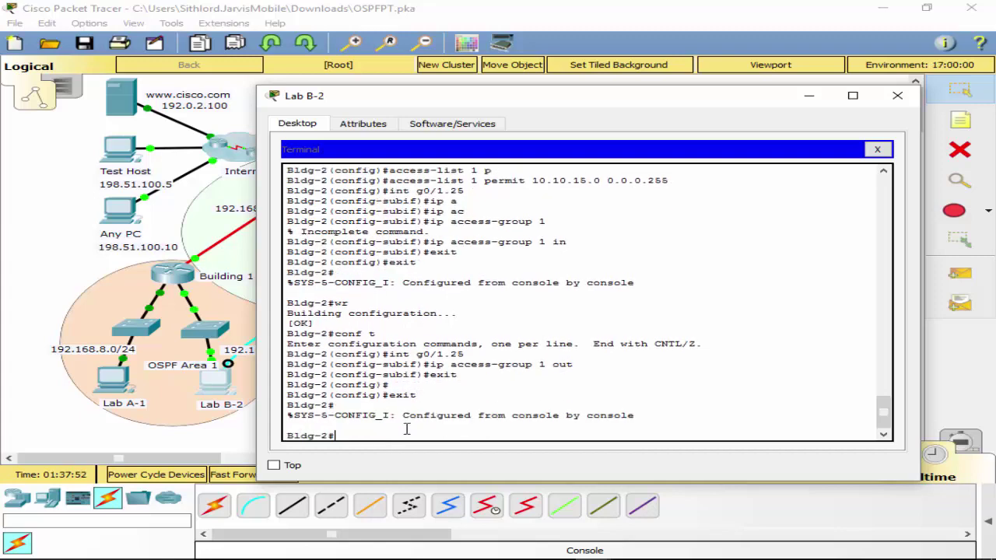
{"action": "type", "text": "wr"}
{"action": "key", "text": "Return"}
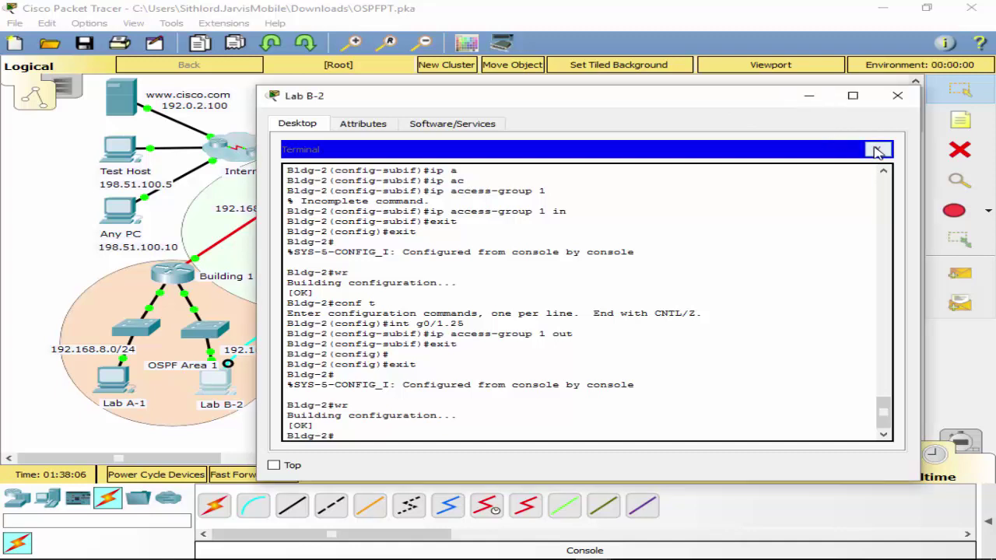
Close the Lab B-2 windows and attach the console cable to FL-B's Console port.
{"action": "left_click", "coordinate": [877, 148]}
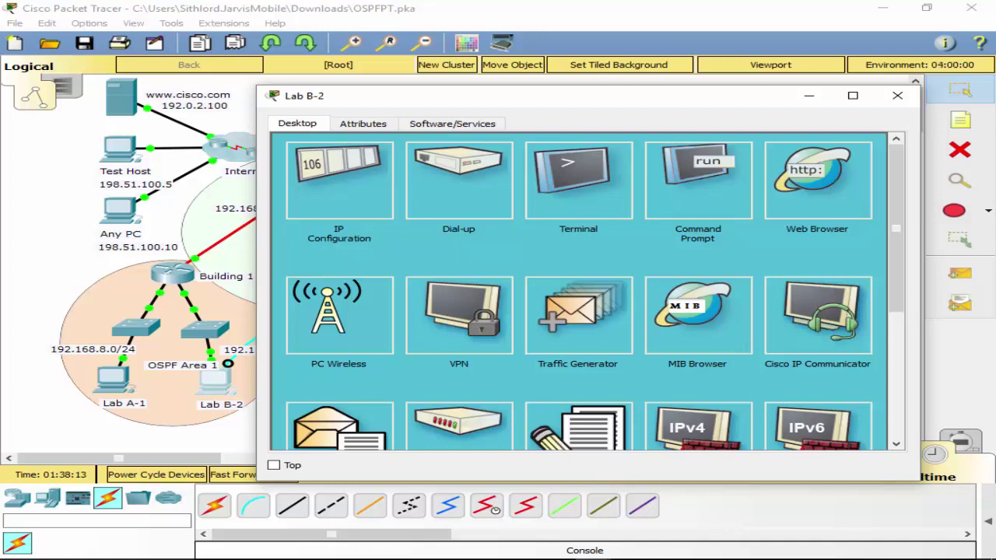
{"action": "left_click", "coordinate": [909, 98]}
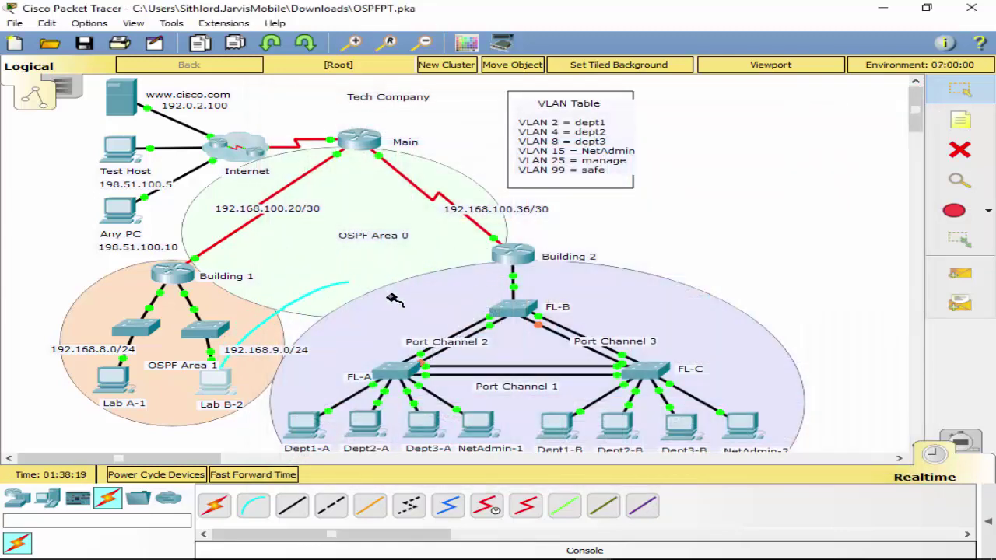
{"action": "left_click", "coordinate": [505, 309]}
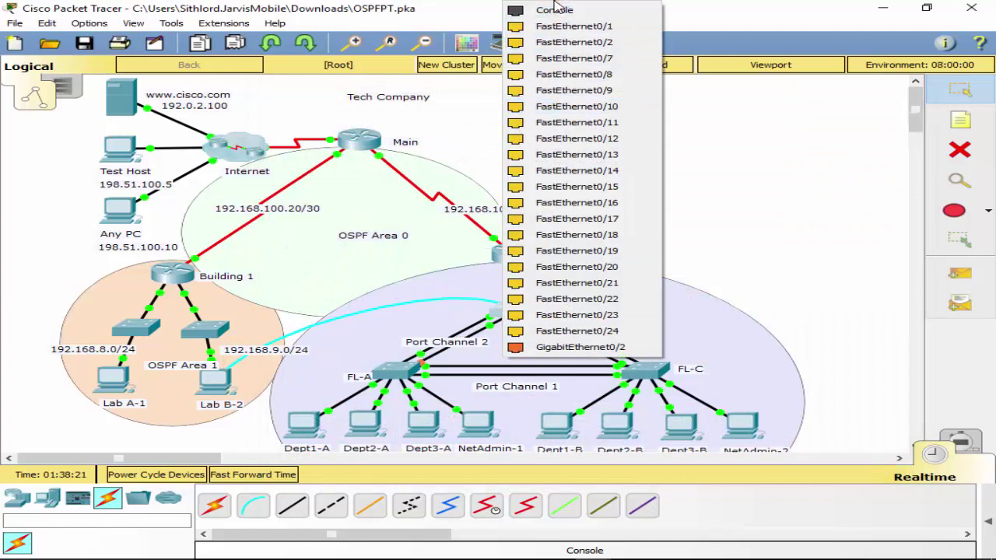
{"action": "left_click", "coordinate": [513, 309]}
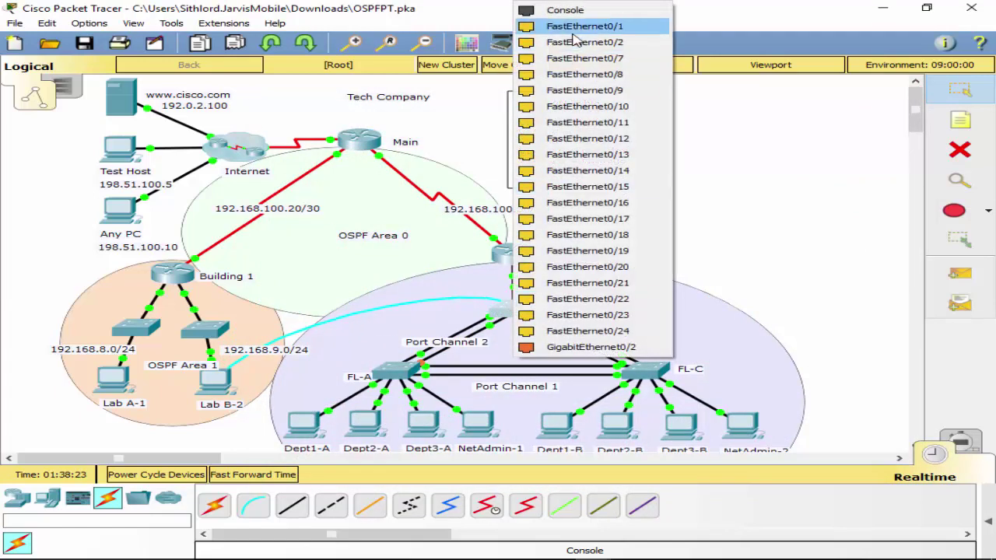
{"action": "left_click", "coordinate": [554, 9]}
Connect the cable to Lab B-2 and start its terminal with default settings.
{"action": "left_click", "coordinate": [217, 385]}
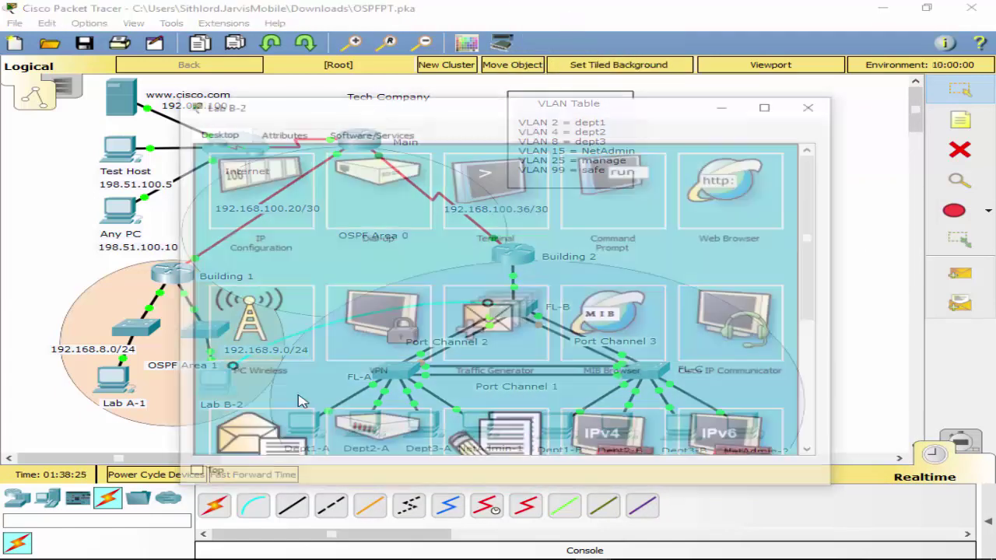
{"action": "left_click", "coordinate": [511, 201]}
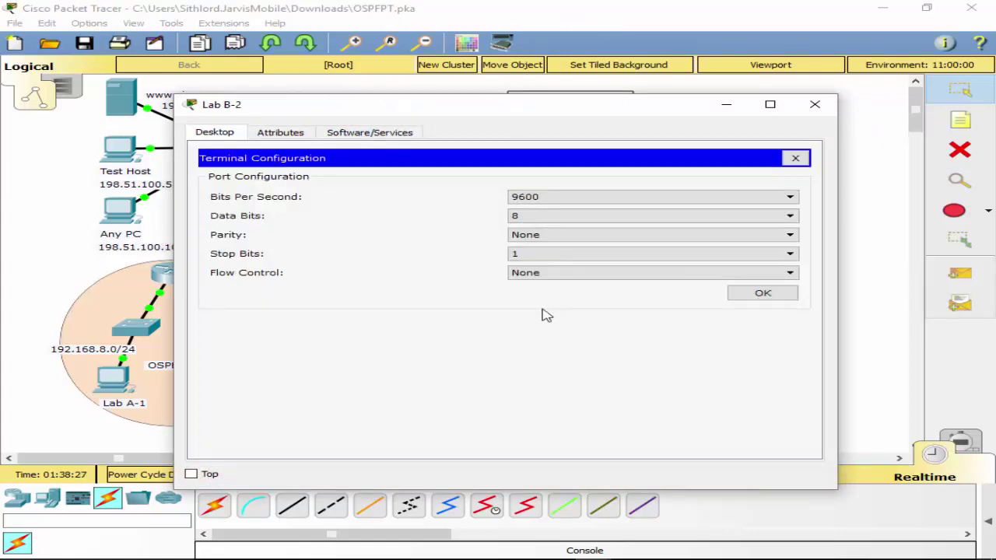
{"action": "left_click", "coordinate": [743, 297]}
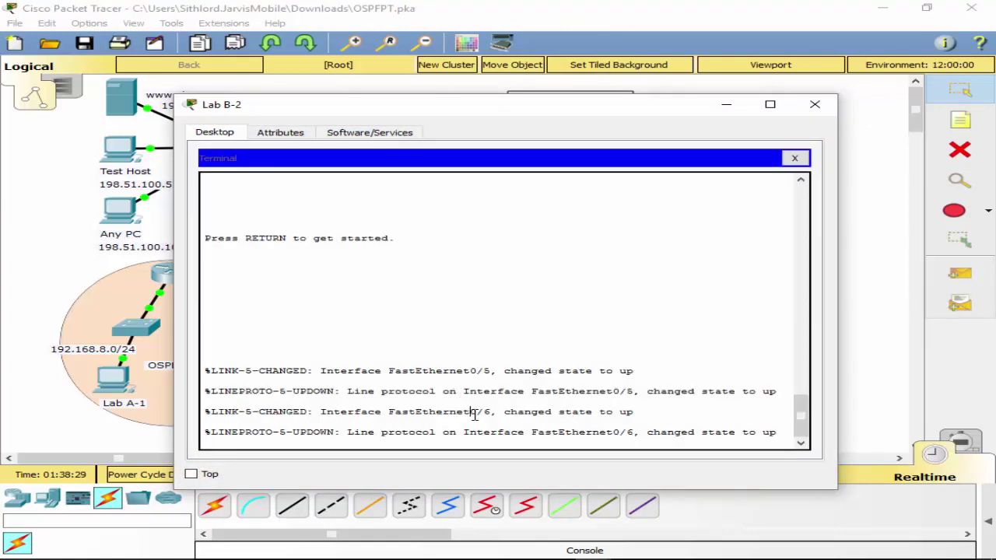
Enter privileged mode and global configuration mode on FL-B's console.
{"action": "key", "text": "Return"}
{"action": "type", "text": "conf t"}
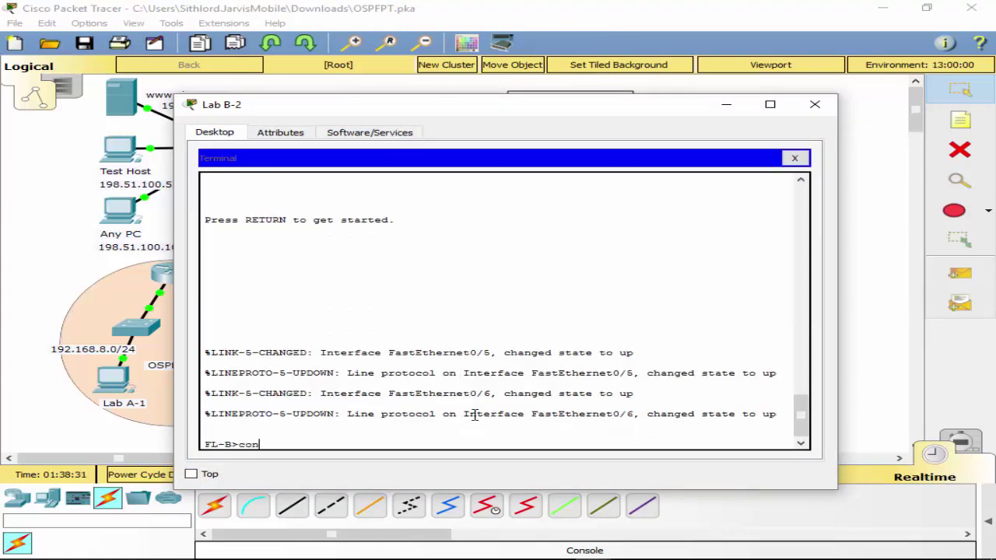
{"action": "key", "text": "Return"}
{"action": "type", "text": "en"}
{"action": "key", "text": "Return"}
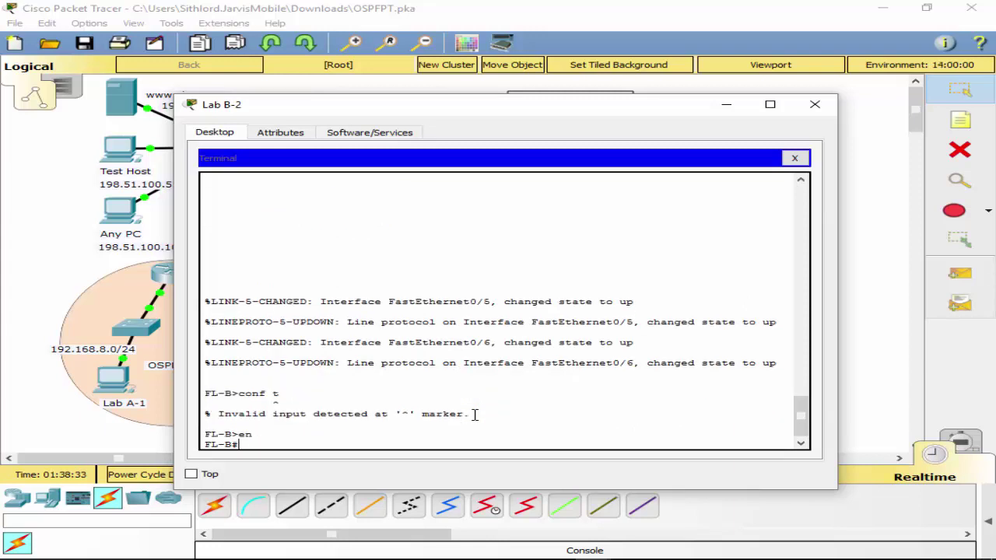
{"action": "type", "text": "con"}
{"action": "key", "text": "Tab"}
{"action": "key", "text": "Return"}
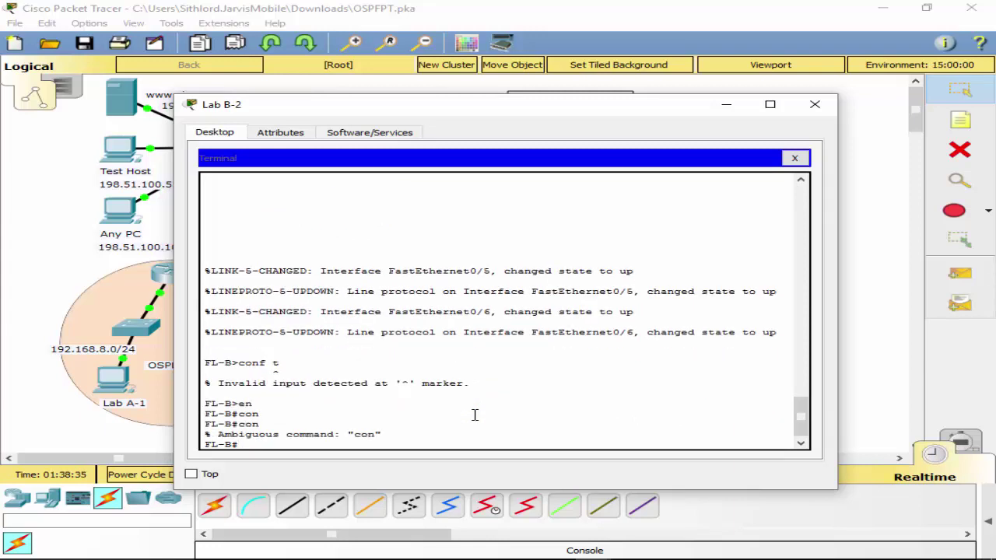
{"action": "type", "text": "conf t"}
{"action": "key", "text": "Return"}
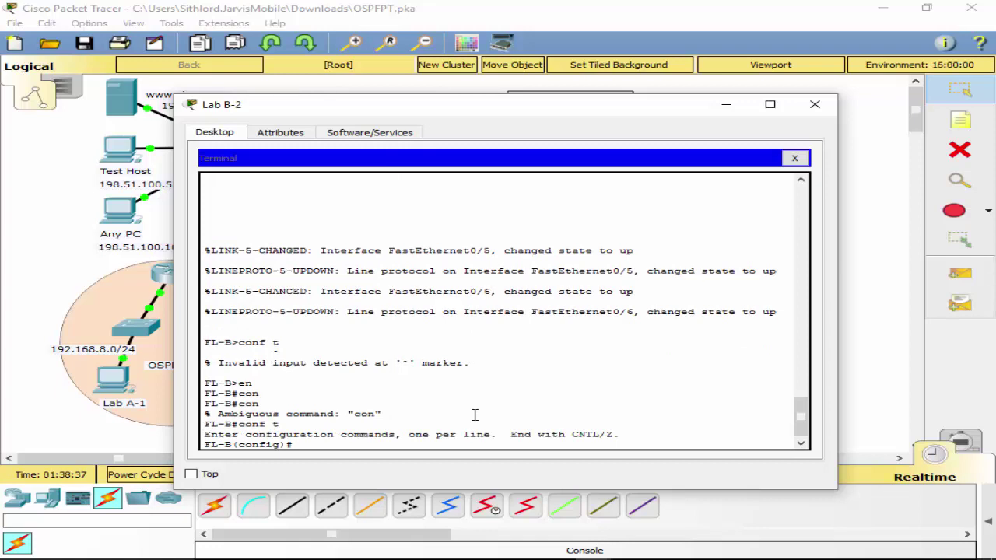
{"action": "left_click", "coordinate": [995, 196]}
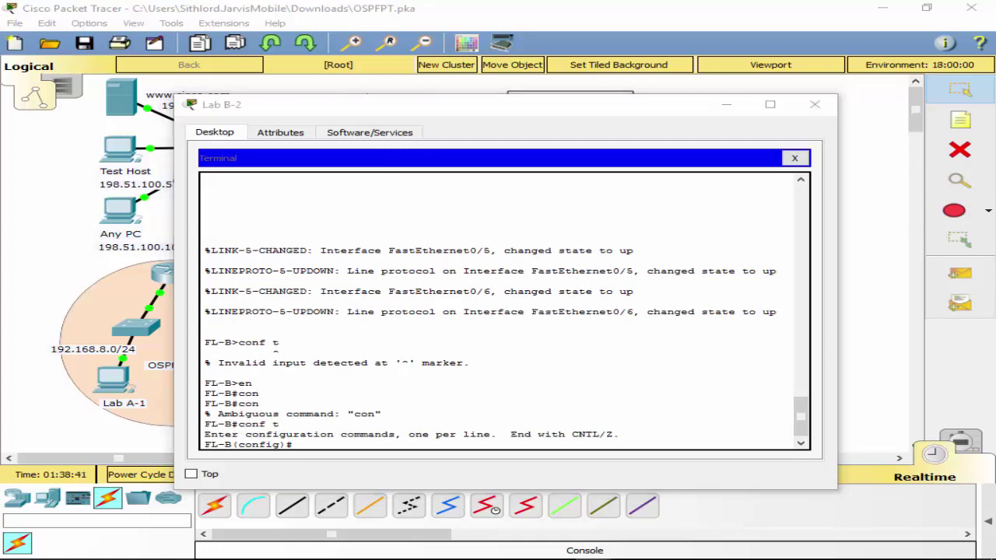
{"action": "left_click", "coordinate": [417, 444]}
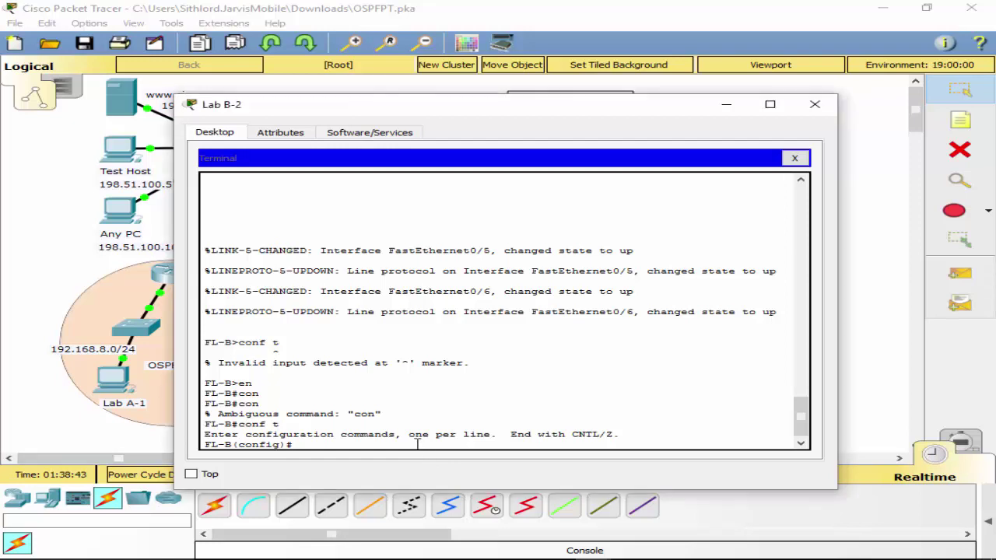
Create VLANs 2, 4 and 8 named dept1, dept2 and dept3.
{"action": "type", "text": "vlan 2"}
{"action": "key", "text": "Return"}
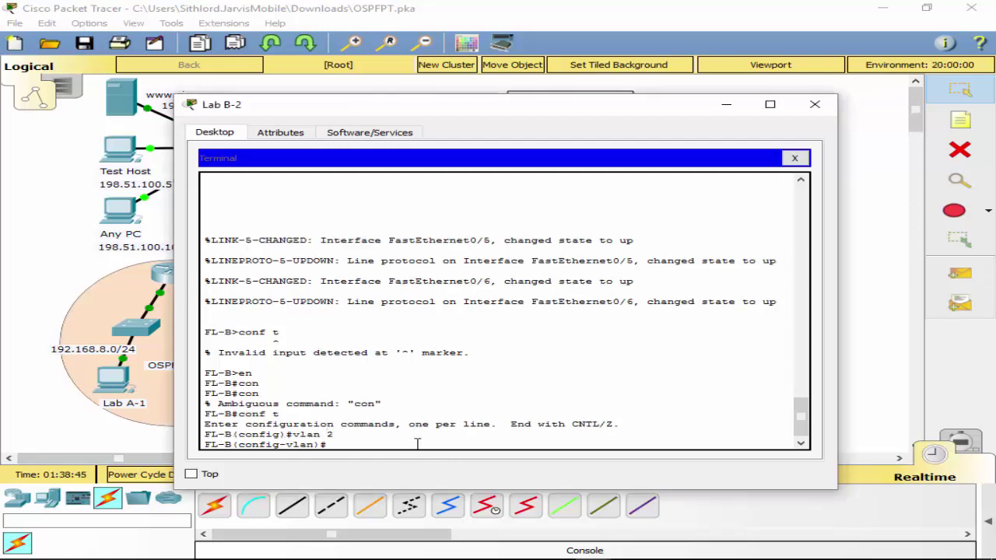
{"action": "type", "text": "name dept1"}
{"action": "key", "text": "Return"}
{"action": "type", "text": "vlan 2"}
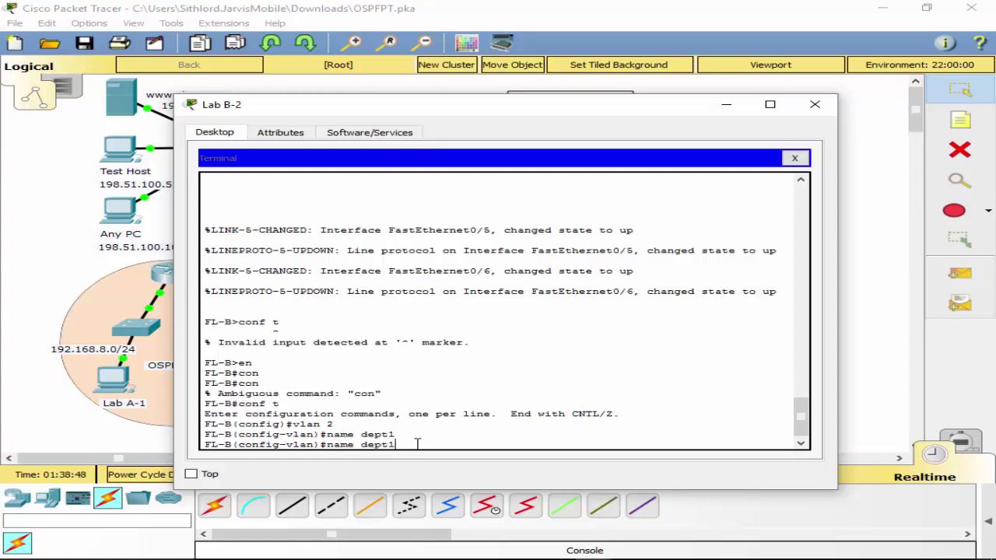
{"action": "key", "text": "BackSpace"}
{"action": "type", "text": "4"}
{"action": "key", "text": "Return"}
{"action": "type", "text": "name dept1"}
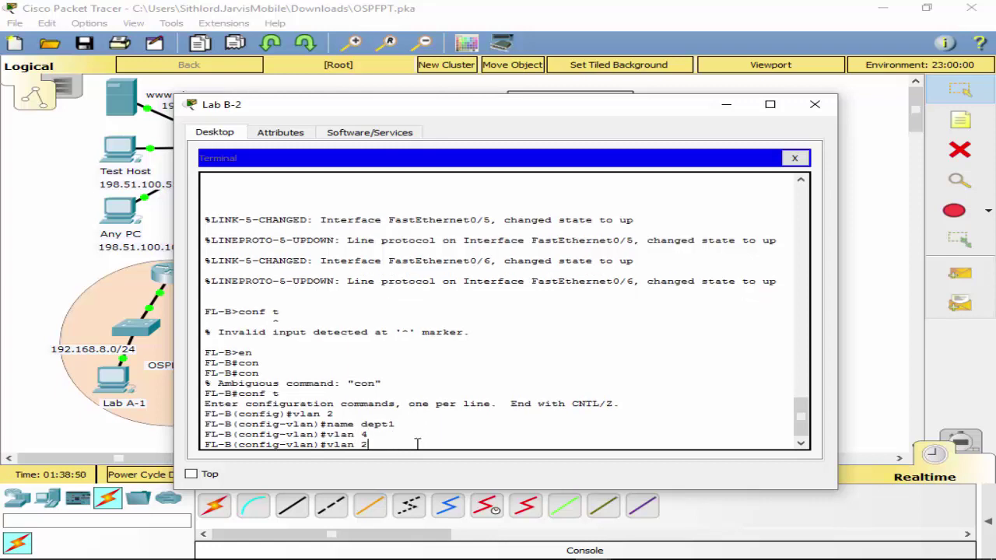
{"action": "key", "text": "BackSpace"}
{"action": "type", "text": "2"}
{"action": "key", "text": "Return"}
{"action": "key", "text": "Up"}
{"action": "key", "text": "Up"}
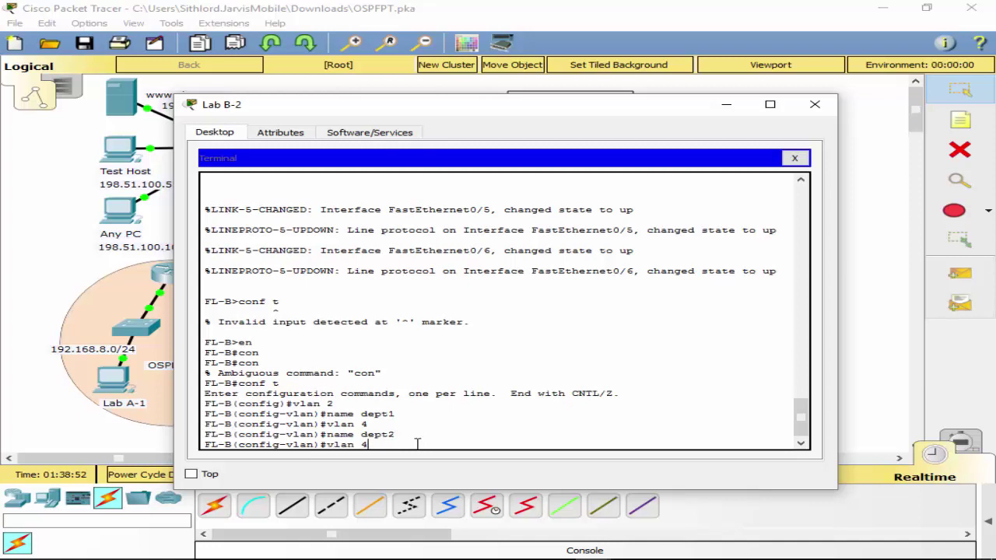
{"action": "type", "text": "8"}
{"action": "key", "text": "Return"}
{"action": "key", "text": "Up"}
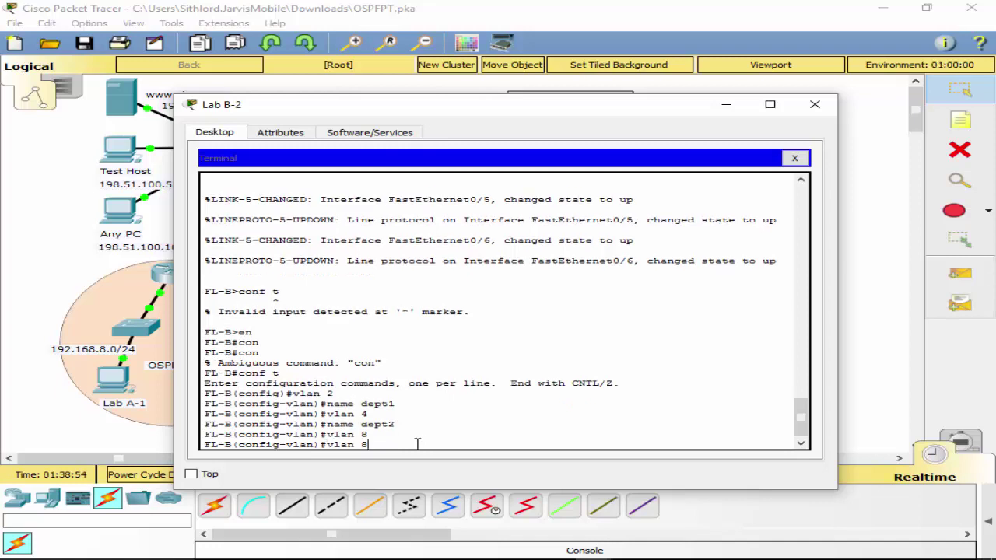
{"action": "key", "text": "Up"}
{"action": "key", "text": "BackSpace"}
{"action": "type", "text": "3"}
{"action": "key", "text": "Return"}
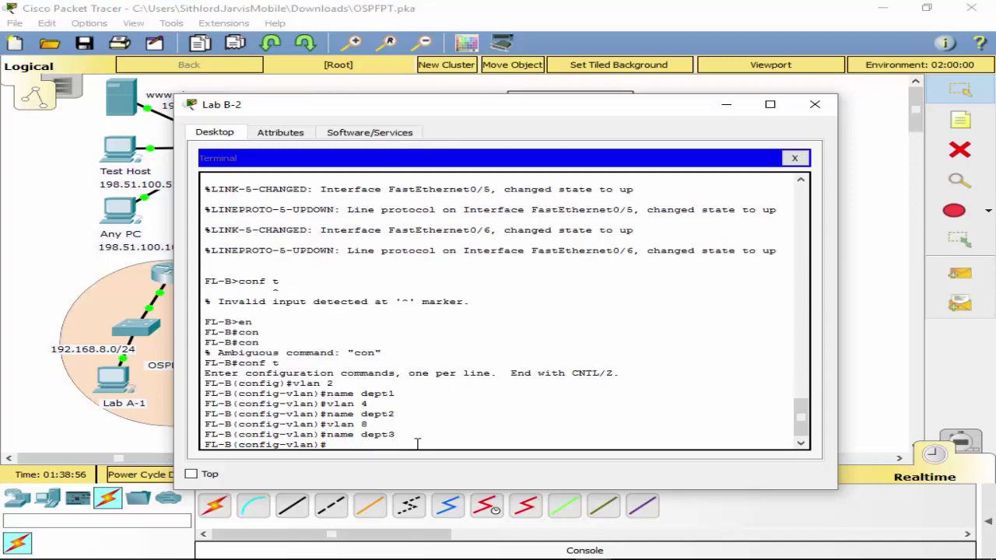
Create VLAN 15 named BetAdmin and VLAN 25 named manage.
{"action": "key", "text": "Up"}
{"action": "key", "text": "Up"}
{"action": "key", "text": "BackSpace"}
{"action": "type", "text": "15"}
{"action": "key", "text": "Return"}
{"action": "key", "text": "Up"}
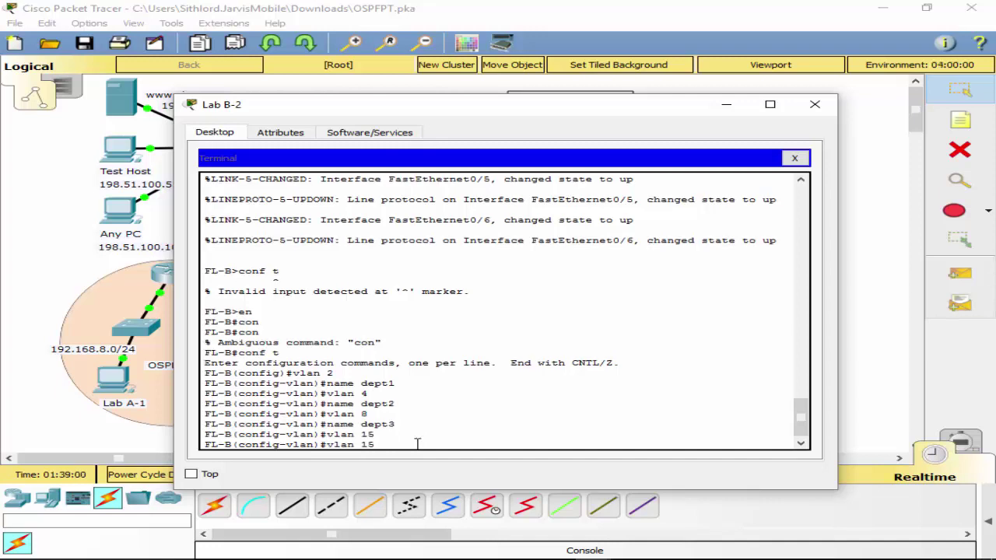
{"action": "key", "text": "Up"}
{"action": "key", "text": "BackSpace"}
{"action": "key", "text": "BackSpace"}
{"action": "key", "text": "BackSpace"}
{"action": "key", "text": "BackSpace"}
{"action": "type", "text": "BetAdmin"}
{"action": "key", "text": "Return"}
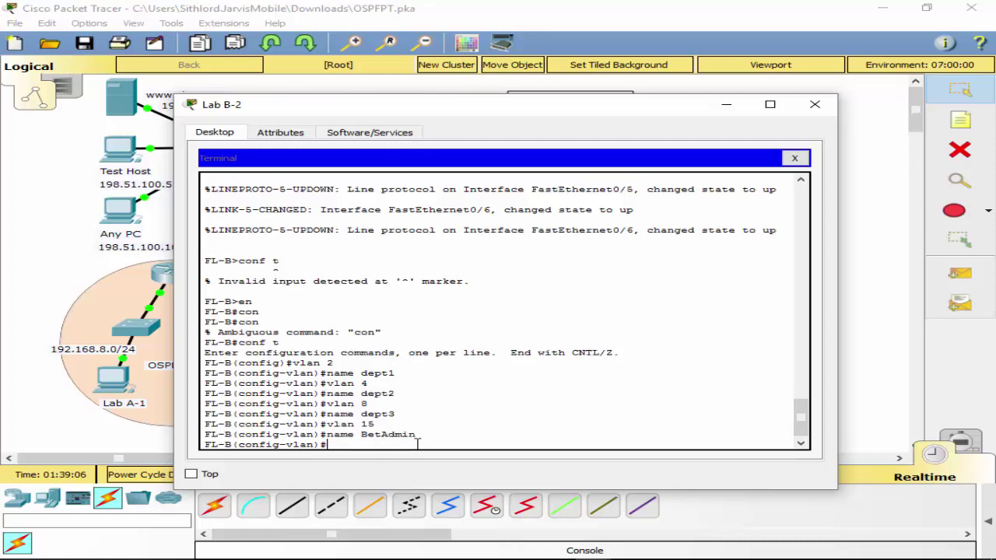
{"action": "key", "text": "Up"}
{"action": "key", "text": "Up"}
{"action": "key", "text": "BackSpace"}
{"action": "key", "text": "BackSpace"}
{"action": "type", "text": "2"}
{"action": "key", "text": "Return"}
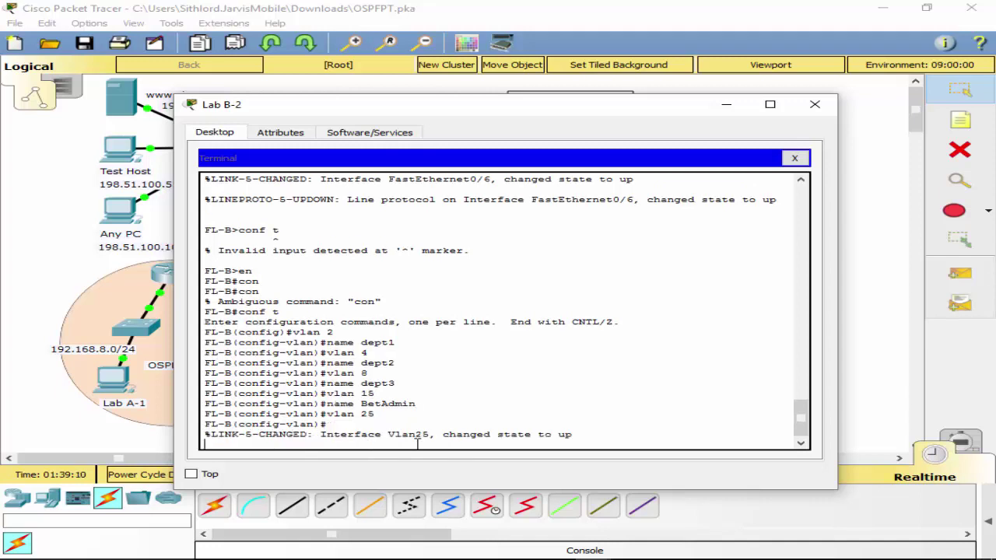
{"action": "key", "text": "Up"}
{"action": "key", "text": "Up"}
{"action": "key", "text": "BackSpace"}
{"action": "key", "text": "BackSpace"}
{"action": "key", "text": "BackSpace"}
{"action": "key", "text": "BackSpace"}
{"action": "key", "text": "BackSpace"}
{"action": "key", "text": "BackSpace"}
{"action": "key", "text": "BackSpace"}
{"action": "key", "text": "BackSpace"}
{"action": "type", "text": "manage"}
{"action": "key", "text": "Return"}
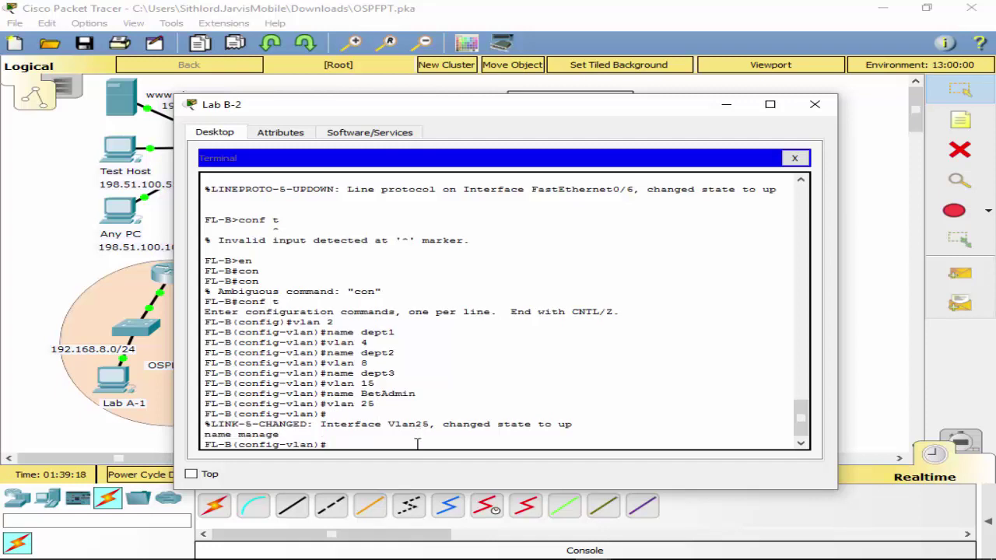
Create VLAN 99 named safe, exit configuration mode and save with wr.
{"action": "key", "text": "Up"}
{"action": "key", "text": "Up"}
{"action": "key", "text": "BackSpace"}
{"action": "key", "text": "BackSpace"}
{"action": "type", "text": "99"}
{"action": "key", "text": "Return"}
{"action": "key", "text": "Up"}
{"action": "key", "text": "Up"}
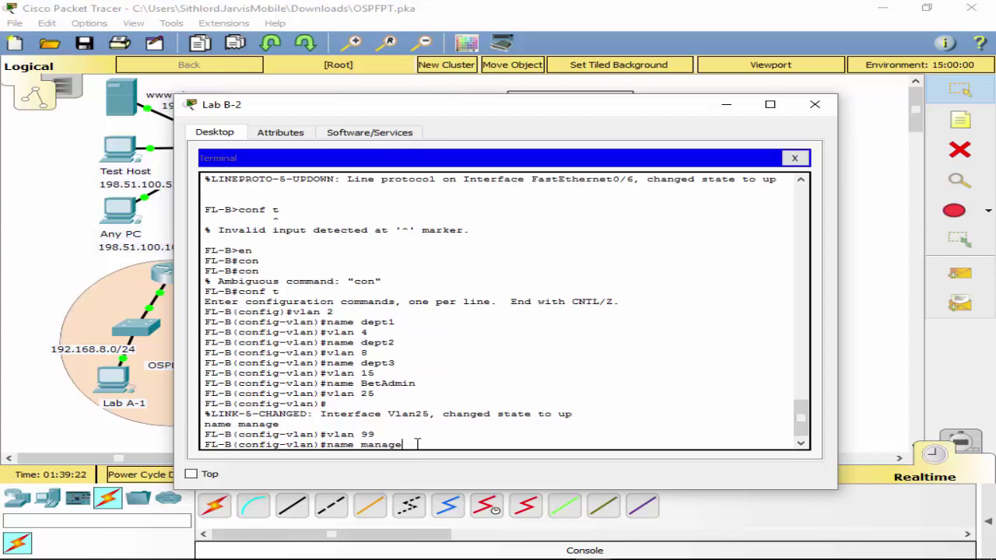
{"action": "key", "text": "BackSpace"}
{"action": "key", "text": "BackSpace"}
{"action": "key", "text": "BackSpace"}
{"action": "key", "text": "BackSpace"}
{"action": "key", "text": "BackSpace"}
{"action": "key", "text": "BackSpace"}
{"action": "type", "text": "sage"}
{"action": "key", "text": "Return"}
{"action": "key", "text": "Up"}
{"action": "key", "text": "BackSpace"}
{"action": "key", "text": "BackSpace"}
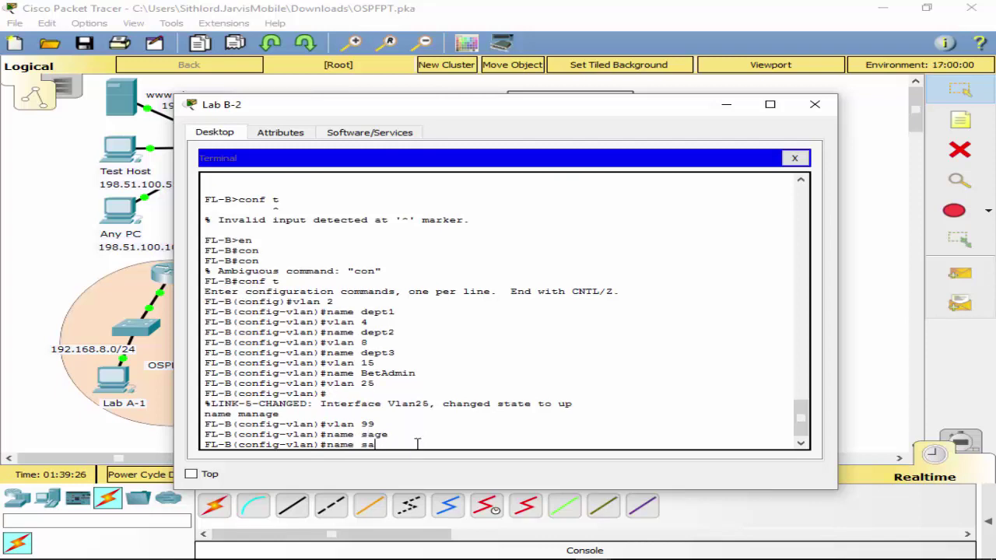
{"action": "type", "text": "fe"}
{"action": "key", "text": "Return"}
{"action": "type", "text": "exit"}
{"action": "key", "text": "Return"}
{"action": "type", "text": "exit"}
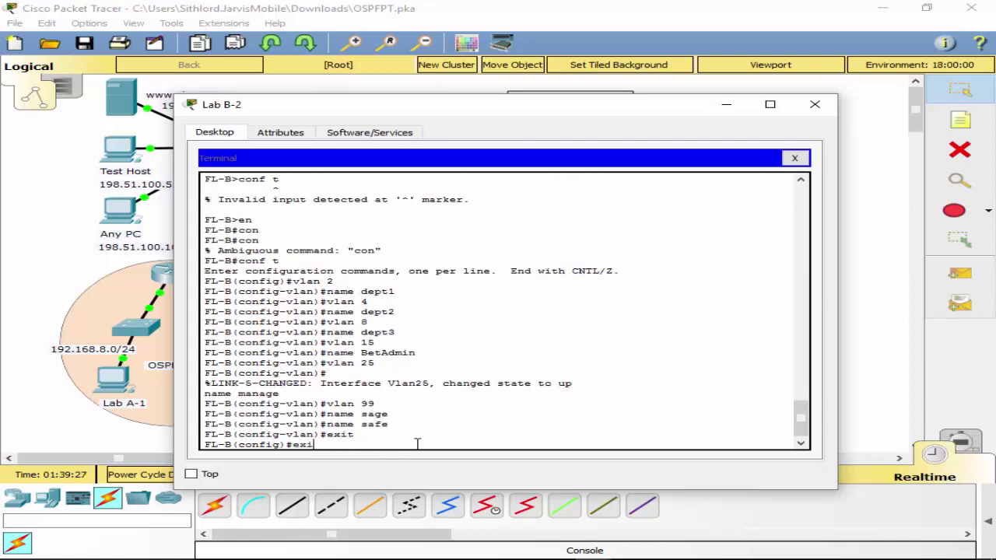
{"action": "key", "text": "Return"}
{"action": "type", "text": "wr"}
{"action": "key", "text": "Return"}
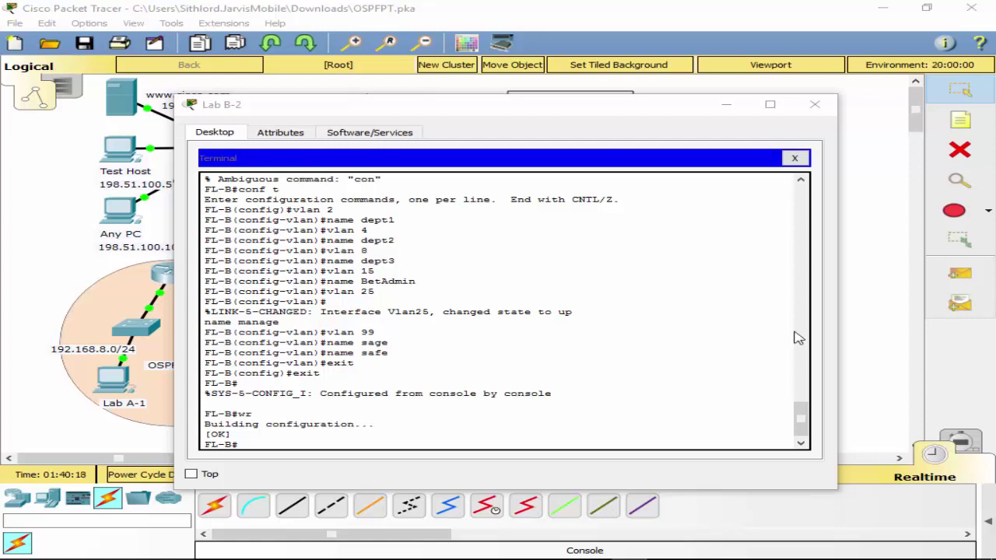
Return focus to the Lab B-2 terminal window.
{"action": "left_click", "coordinate": [488, 429]}
Connect a console cable from FL-A to Lab B-2 and start its terminal.
{"action": "left_click", "coordinate": [814, 104]}
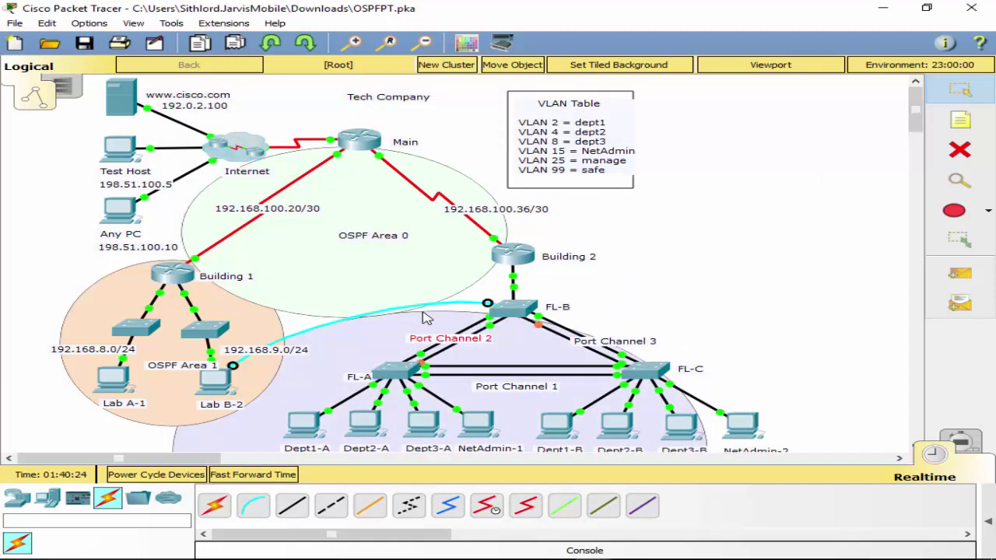
{"action": "left_click_drag", "start_coordinate": [422, 312], "coordinate": [512, 273]}
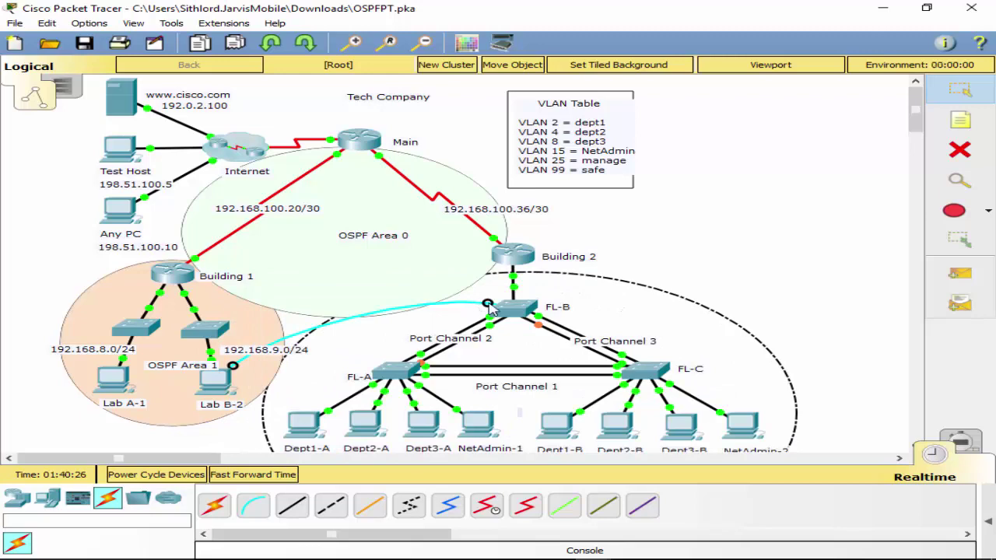
{"action": "left_click", "coordinate": [399, 374]}
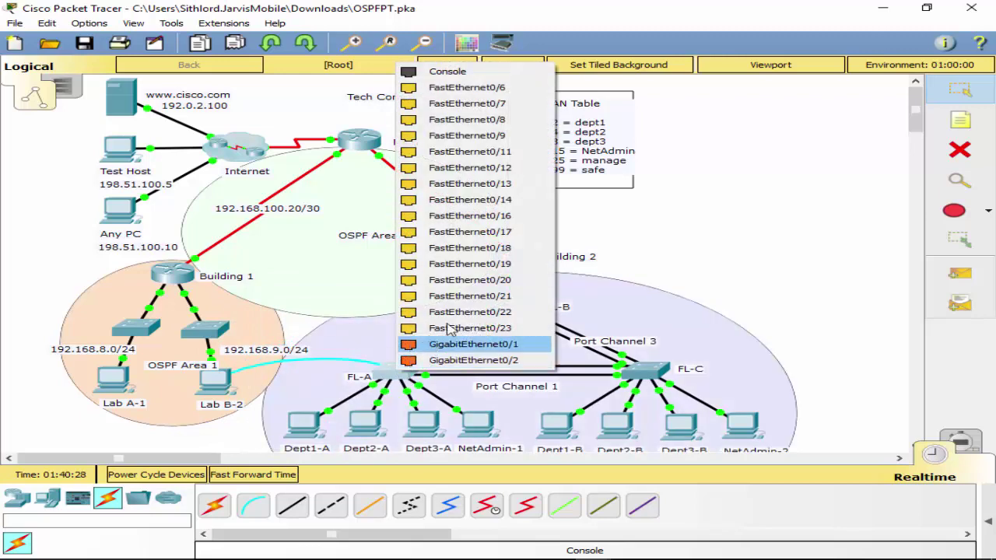
{"action": "left_click", "coordinate": [447, 71]}
{"action": "left_click", "coordinate": [217, 381]}
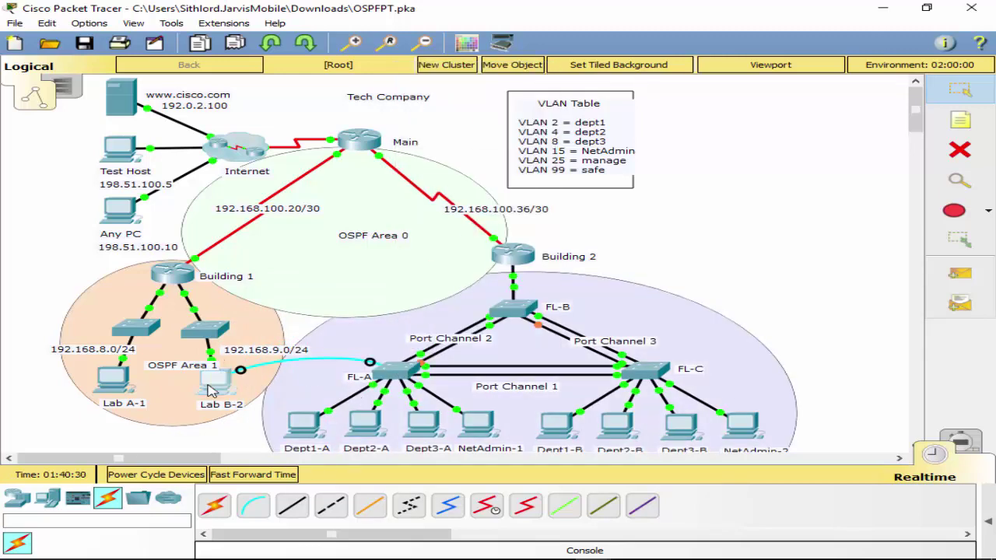
{"action": "left_click", "coordinate": [217, 381]}
{"action": "left_click", "coordinate": [494, 183]}
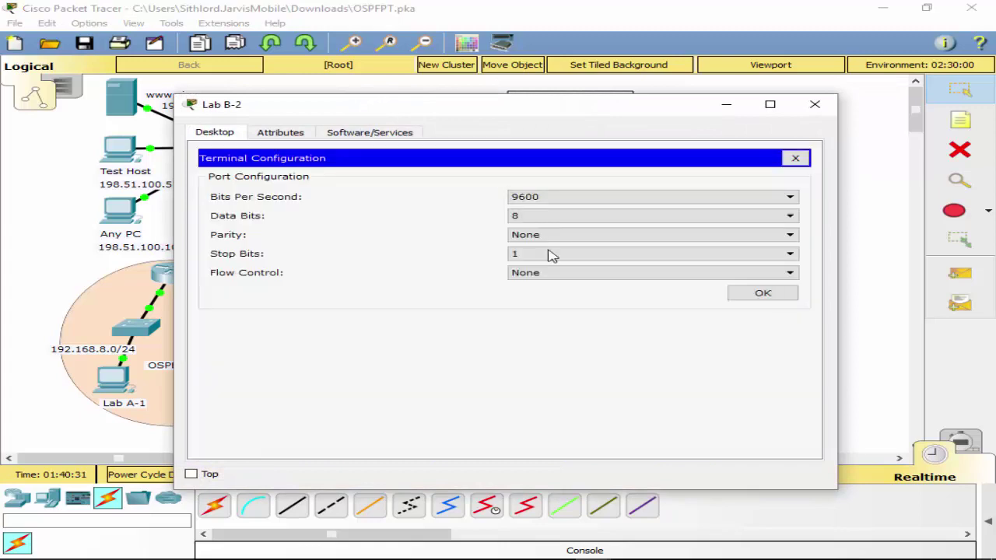
{"action": "left_click", "coordinate": [752, 296]}
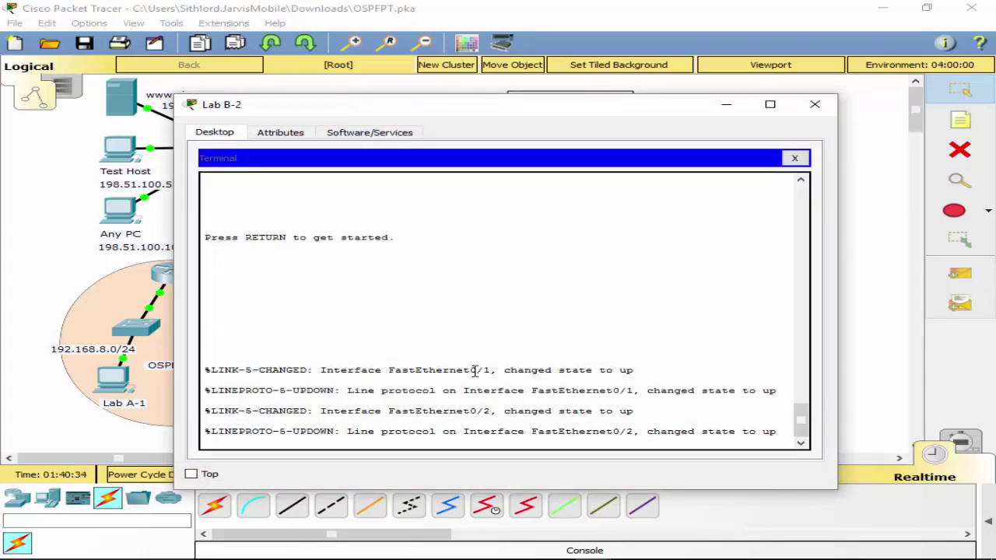
Enter configuration mode on FL-A, run 'do sh ip int brief', then close the terminal.
{"action": "key", "text": "Return"}
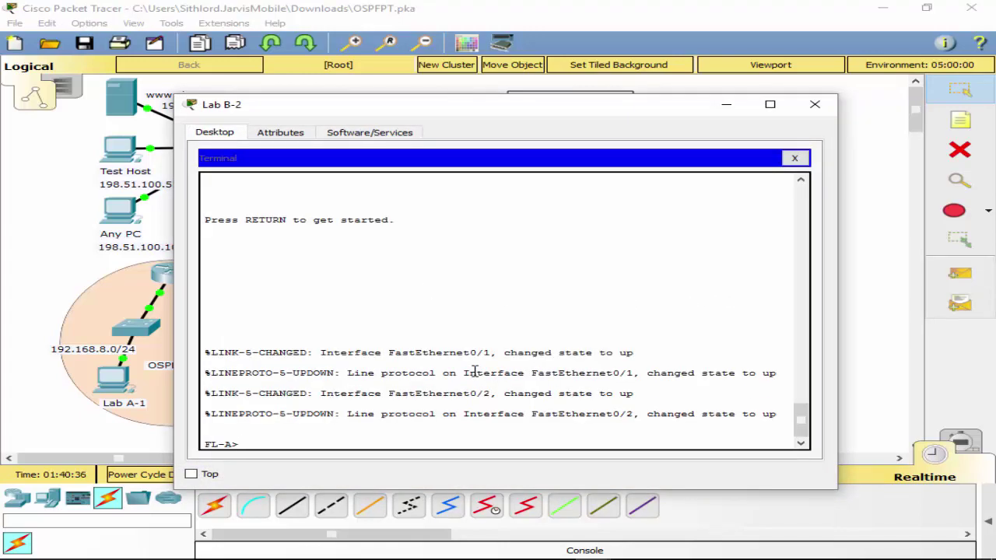
{"action": "type", "text": "en"}
{"action": "key", "text": "Return"}
{"action": "type", "text": "conf t"}
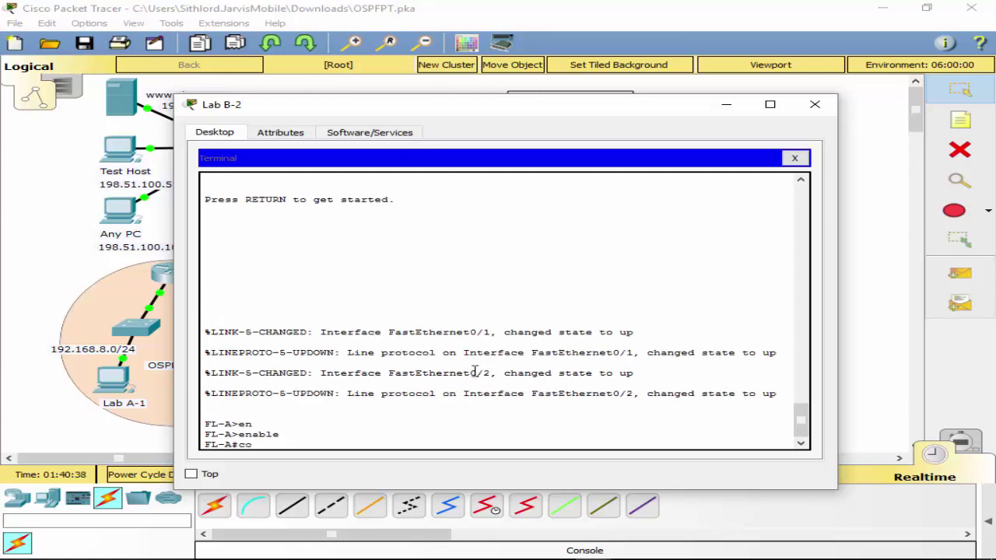
{"action": "key", "text": "Return"}
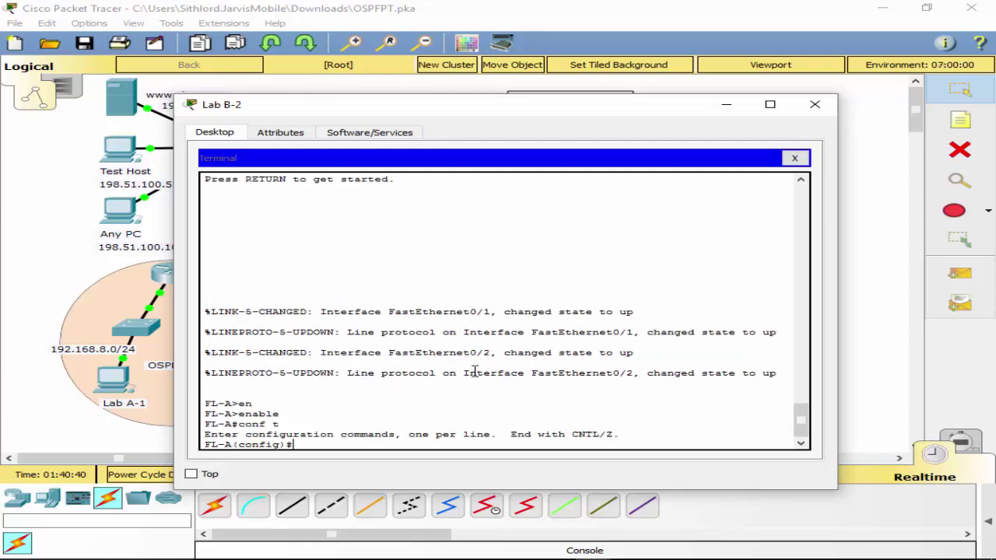
{"action": "type", "text": "do sh ip int brief"}
{"action": "key", "text": "Return"}
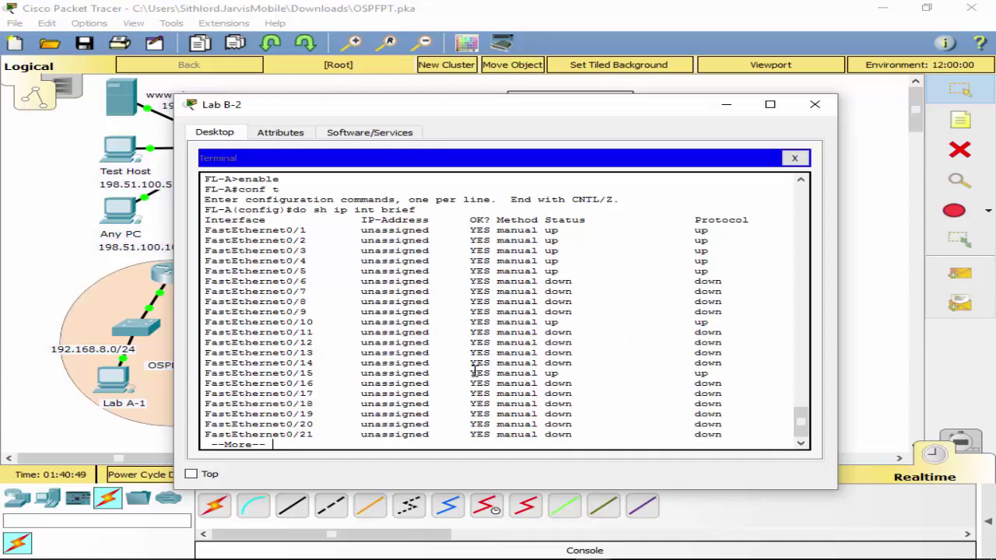
{"action": "key", "text": "space"}
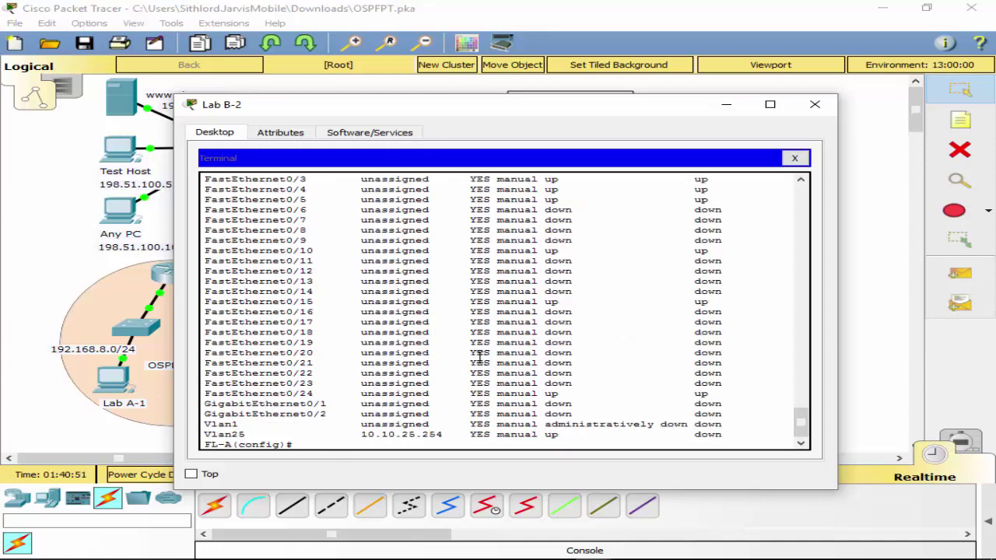
{"action": "scroll", "coordinate": [476, 366], "scroll_direction": "up", "scroll_amount": 3}
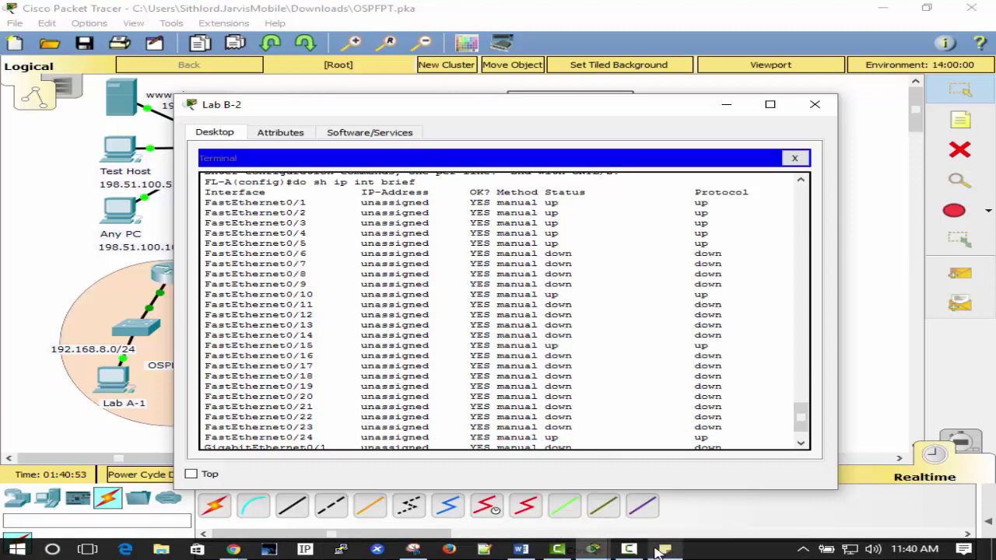
{"action": "left_click", "coordinate": [663, 550]}
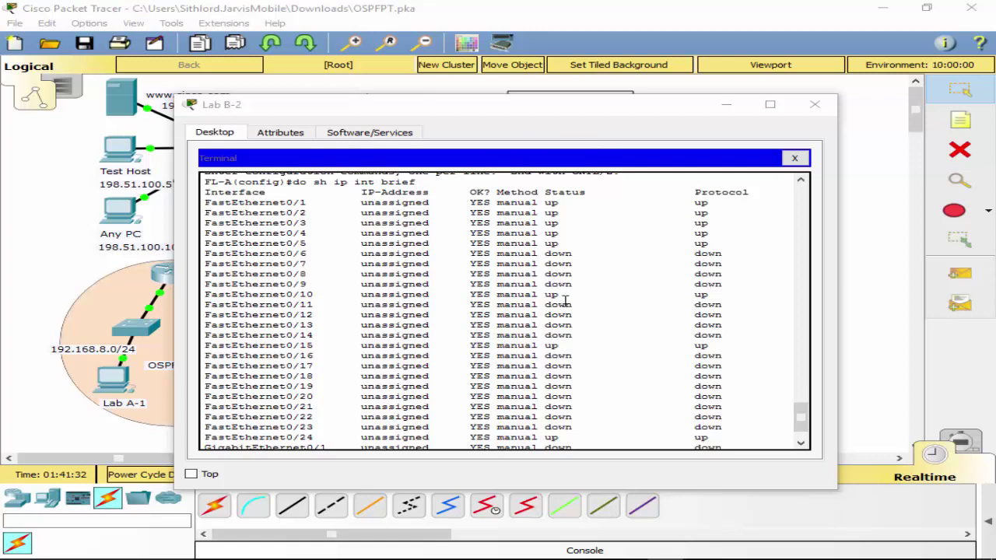
{"action": "left_click", "coordinate": [794, 158]}
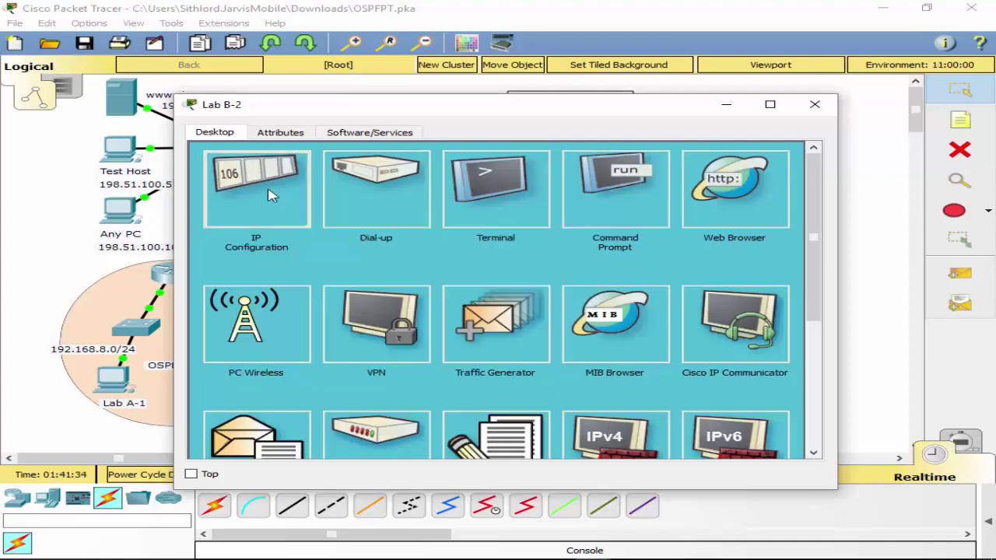
Reconnect the terminal to FL-A and select interface range f0/6 - 9.
{"action": "left_click", "coordinate": [268, 194]}
{"action": "left_click", "coordinate": [794, 158]}
{"action": "left_click", "coordinate": [525, 191]}
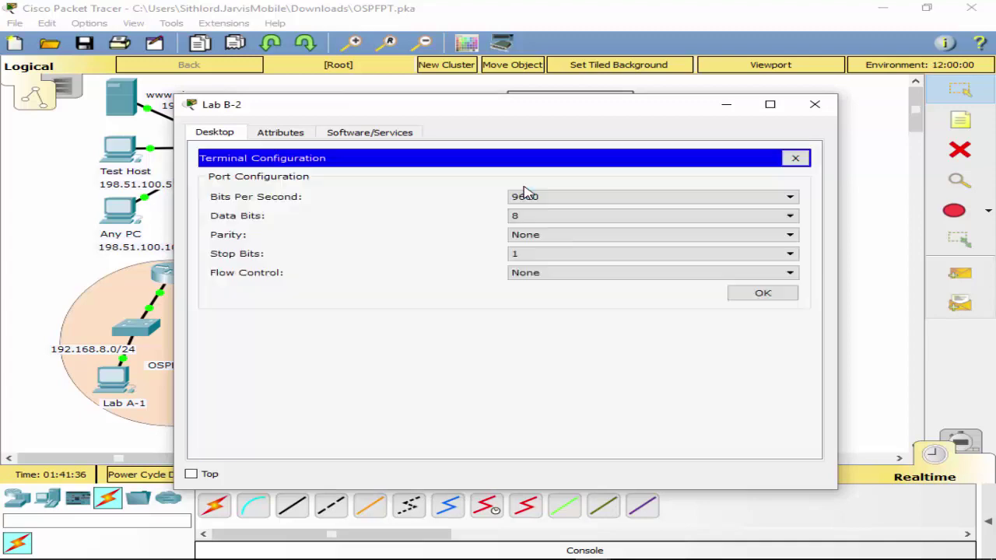
{"action": "left_click", "coordinate": [759, 293]}
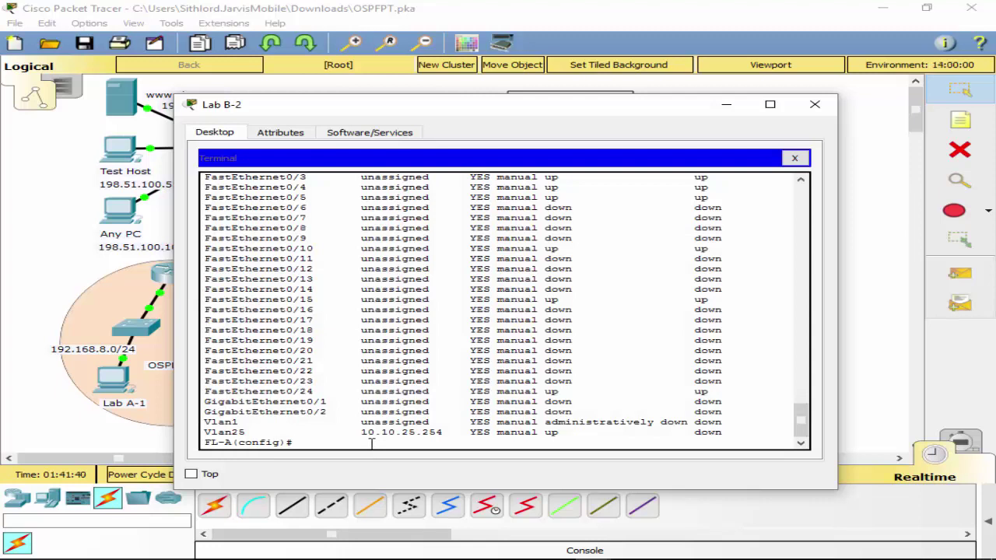
{"action": "type", "text": "int rn"}
{"action": "key", "text": "BackSpace"}
{"action": "key", "text": "Tab"}
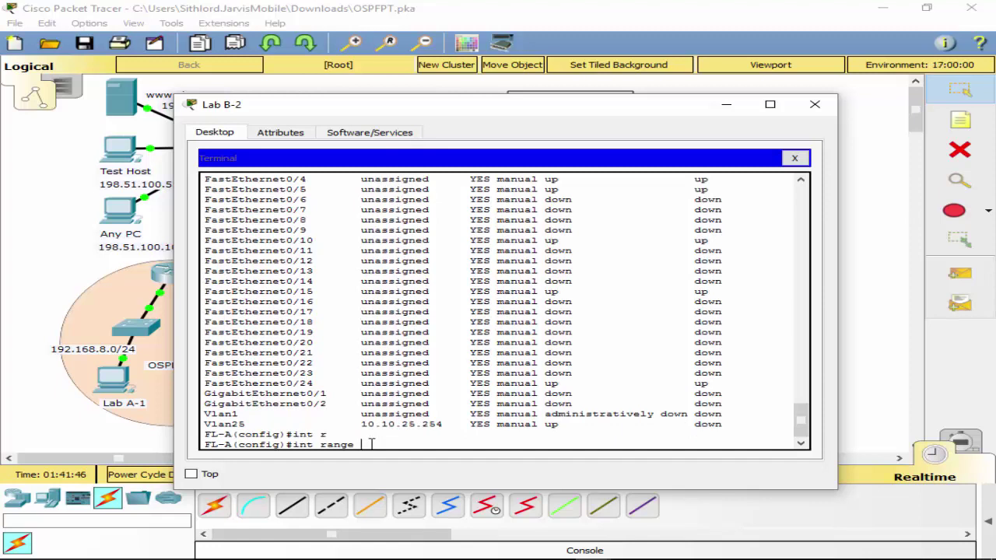
{"action": "type", "text": "f/6 - 9"}
{"action": "key", "text": "Return"}
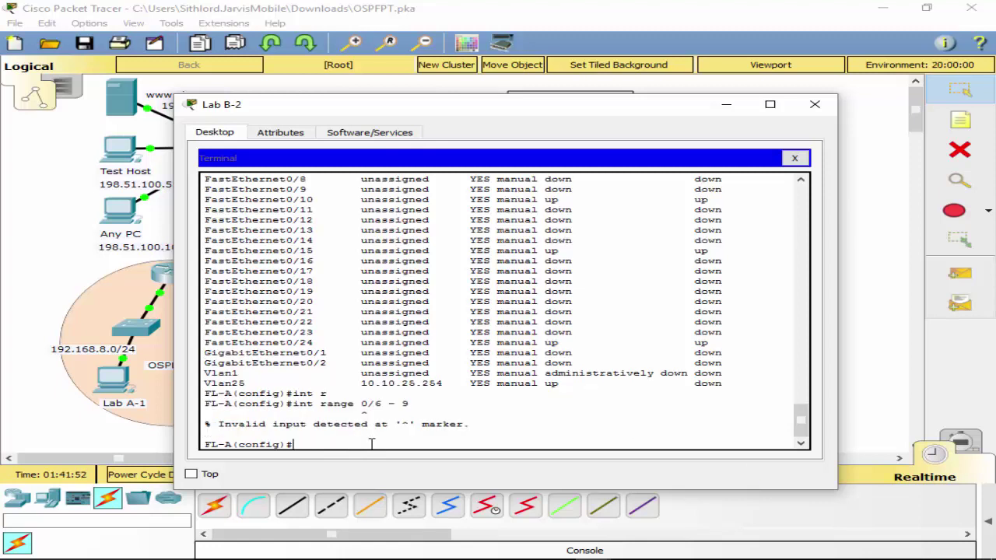
{"action": "key", "text": "Up"}
{"action": "key", "text": "Left"}
{"action": "key", "text": "Left"}
{"action": "key", "text": "Left"}
{"action": "key", "text": "Left"}
{"action": "key", "text": "Left"}
{"action": "type", "text": "f"}
{"action": "key", "text": "Return"}
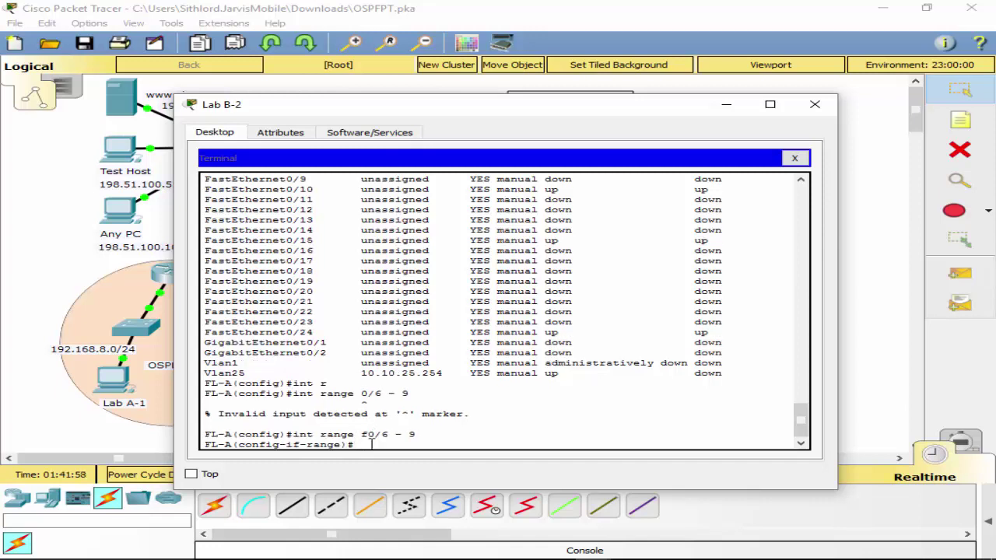
Shut down ports f0/6–9, then select and shut down ports f0/11–14.
{"action": "key", "text": "Up"}
{"action": "key", "text": "BackSpace"}
{"action": "key", "text": "BackSpace"}
{"action": "key", "text": "BackSpace"}
{"action": "key", "text": "BackSpace"}
{"action": "key", "text": "BackSpace"}
{"action": "key", "text": "BackSpace"}
{"action": "key", "text": "BackSpace"}
{"action": "key", "text": "BackSpace"}
{"action": "key", "text": "BackSpace"}
{"action": "key", "text": "BackSpace"}
{"action": "key", "text": "BackSpace"}
{"action": "key", "text": "BackSpace"}
{"action": "key", "text": "BackSpace"}
{"action": "key", "text": "BackSpace"}
{"action": "key", "text": "BackSpace"}
{"action": "key", "text": "BackSpace"}
{"action": "key", "text": "BackSpace"}
{"action": "key", "text": "BackSpace"}
{"action": "type", "text": "shutdown"}
{"action": "key", "text": "Return"}
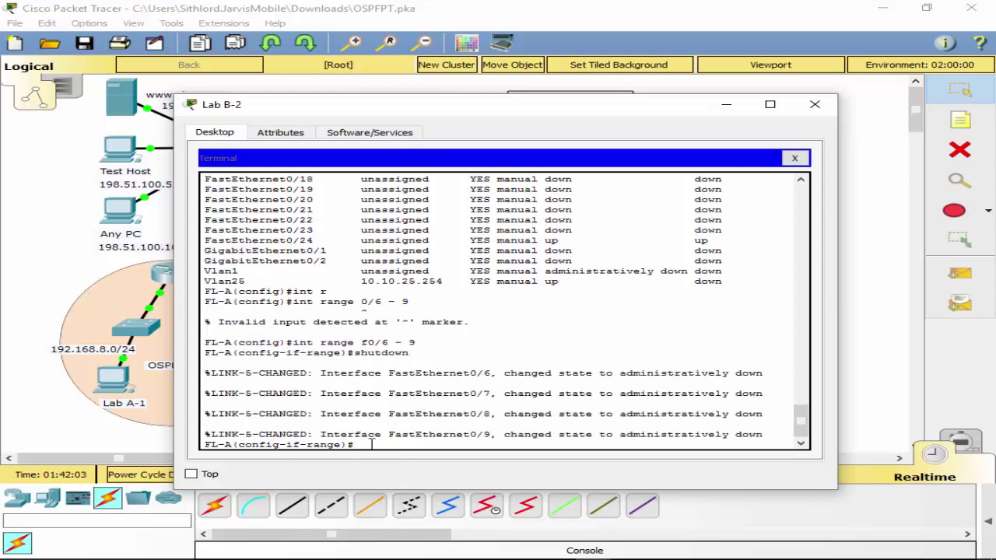
{"action": "key", "text": "Up"}
{"action": "key", "text": "Up"}
{"action": "key", "text": "Left"}
{"action": "key", "text": "Left"}
{"action": "key", "text": "BackSpace"}
{"action": "type", "text": "11"}
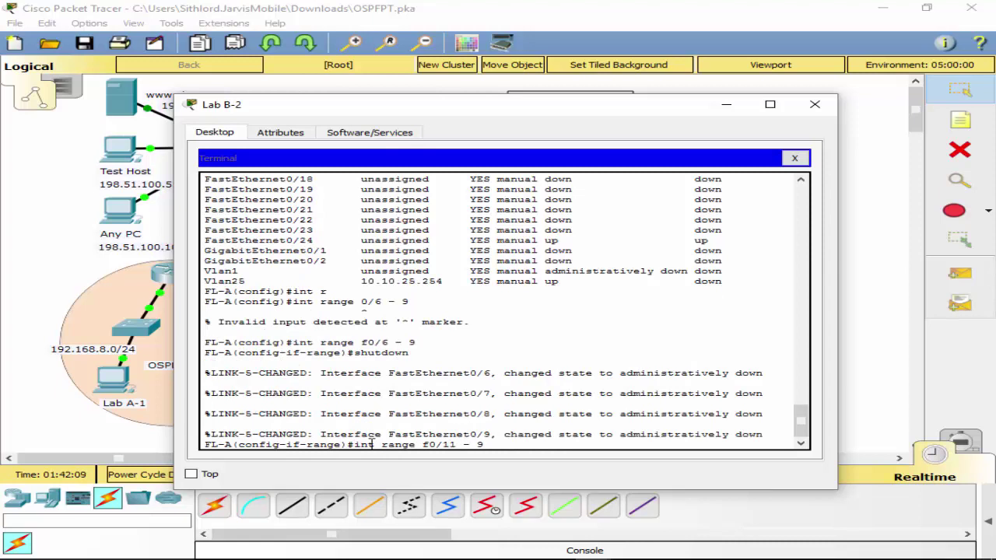
{"action": "key", "text": "BackSpace"}
{"action": "type", "text": "14"}
{"action": "key", "text": "Return"}
{"action": "type", "text": "shut"}
{"action": "key", "text": "Return"}
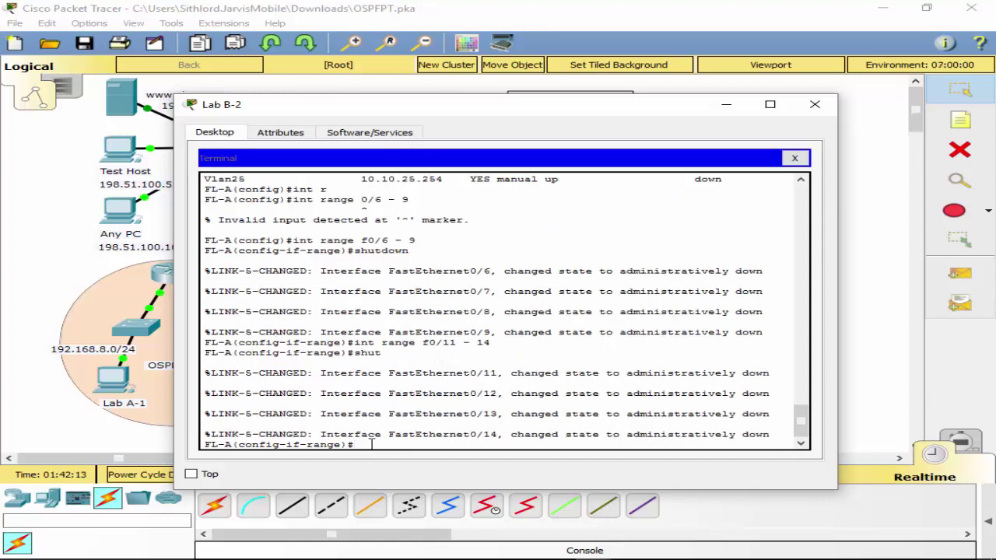
Select and shut down ports f0/16–23.
{"action": "key", "text": "Up"}
{"action": "key", "text": "Up"}
{"action": "key", "text": "Left"}
{"action": "key", "text": "Left"}
{"action": "key", "text": "Left"}
{"action": "key", "text": "Left"}
{"action": "key", "text": "BackSpace"}
{"action": "type", "text": "6"}
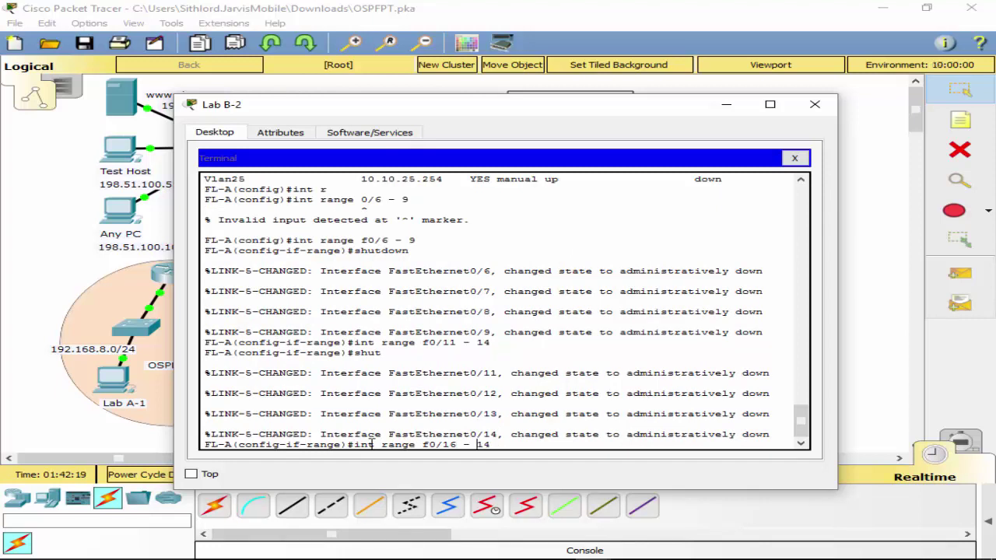
{"action": "key", "text": "Right"}
{"action": "key", "text": "Right"}
{"action": "key", "text": "Right"}
{"action": "key", "text": "Right"}
{"action": "key", "text": "Right"}
{"action": "key", "text": "BackSpace"}
{"action": "key", "text": "BackSpace"}
{"action": "type", "text": "23"}
{"action": "key", "text": "Return"}
{"action": "type", "text": "shut"}
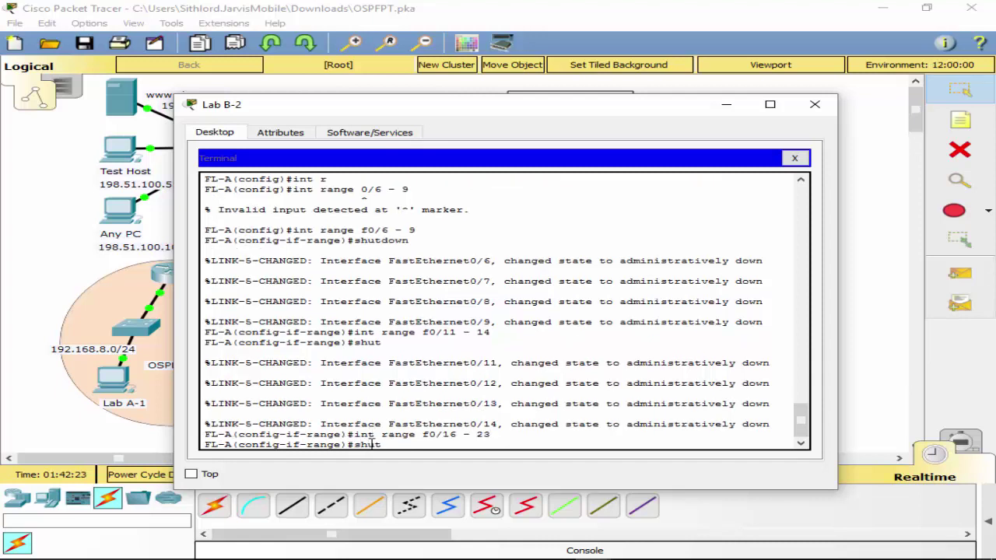
{"action": "key", "text": "Return"}
Exit configuration mode and save FL-A's configuration with wr.
{"action": "type", "text": "exit"}
{"action": "key", "text": "Return"}
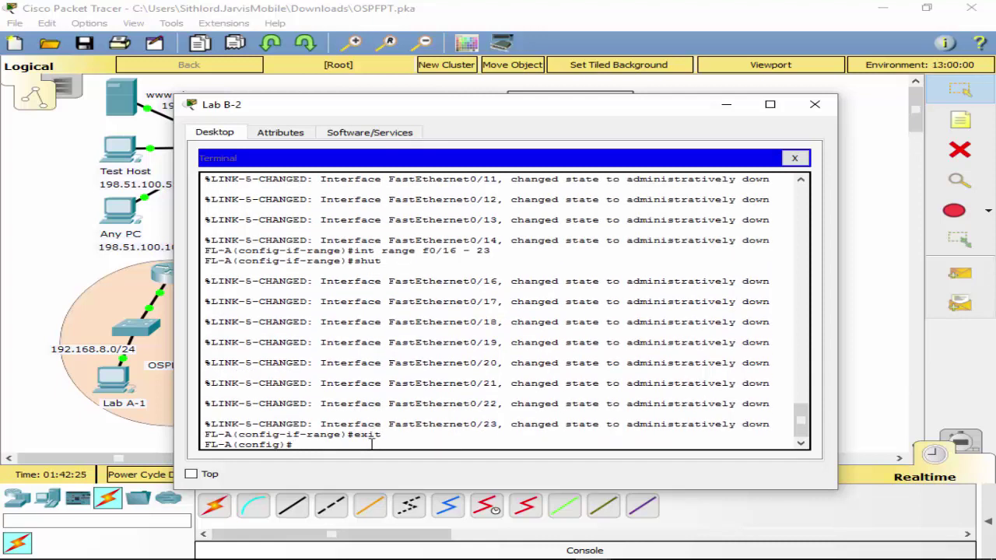
{"action": "type", "text": "exit"}
{"action": "key", "text": "Return"}
{"action": "type", "text": "wr"}
{"action": "key", "text": "Return"}
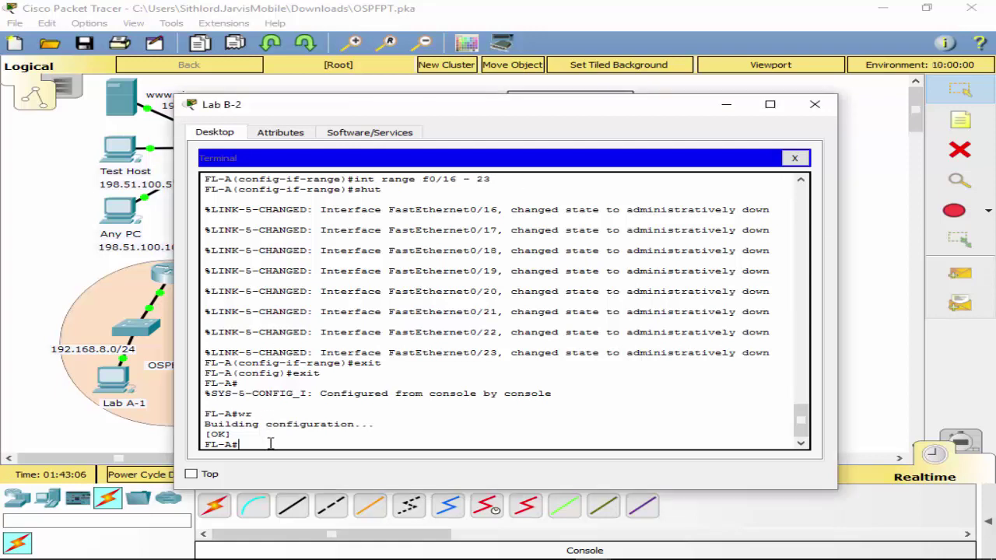
{"action": "left_click", "coordinate": [794, 158]}
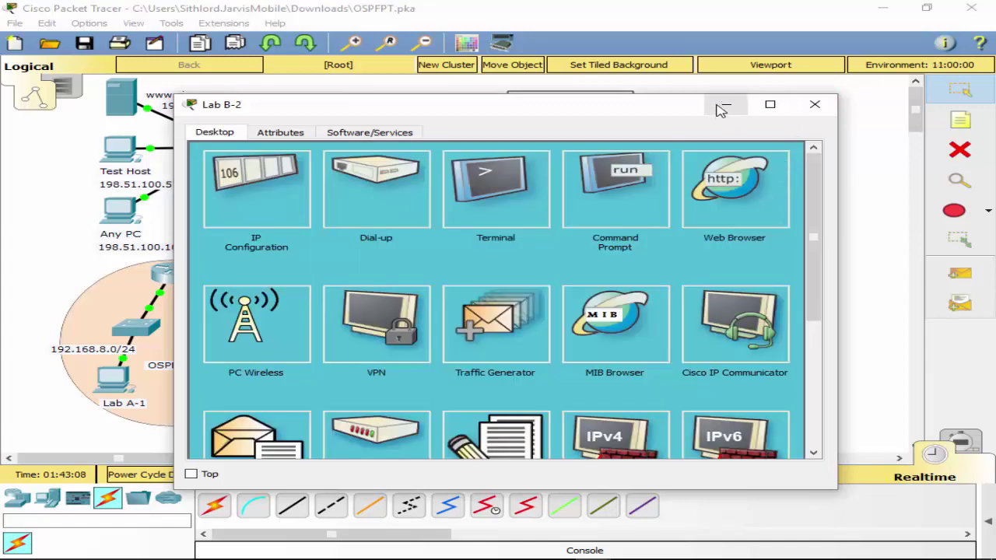
{"action": "left_click", "coordinate": [813, 105]}
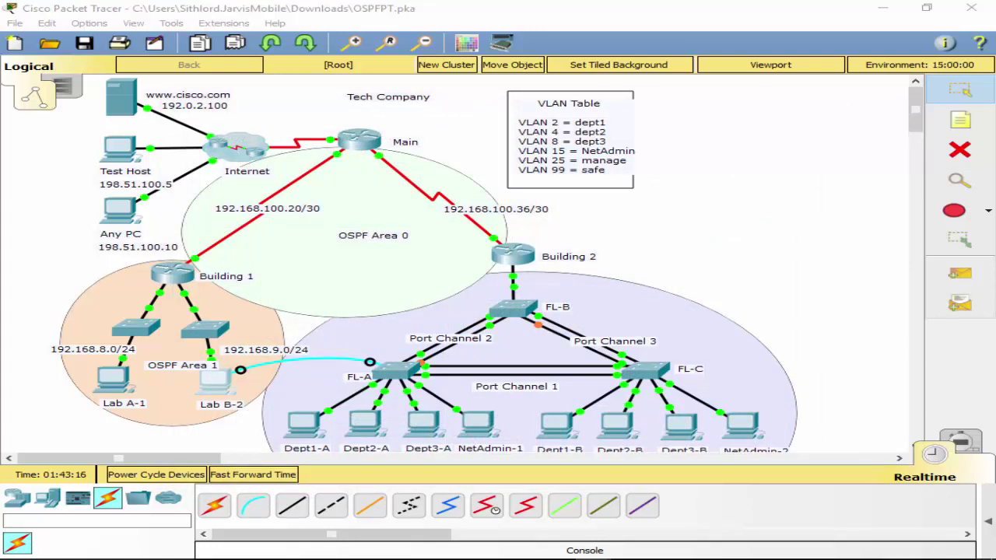
{"action": "left_click", "coordinate": [389, 374]}
{"action": "left_click", "coordinate": [547, 302]}
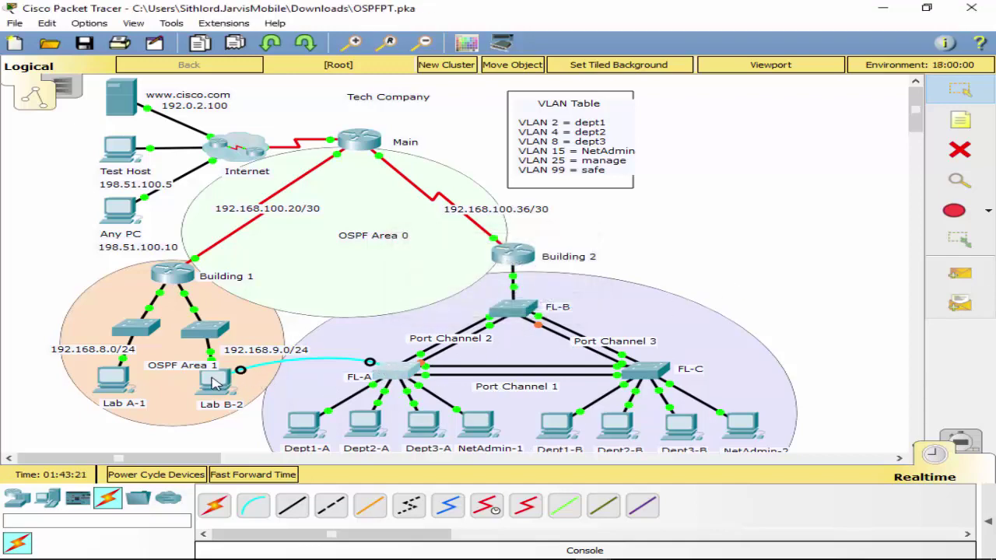
{"action": "left_click", "coordinate": [215, 381]}
{"action": "left_click", "coordinate": [522, 199]}
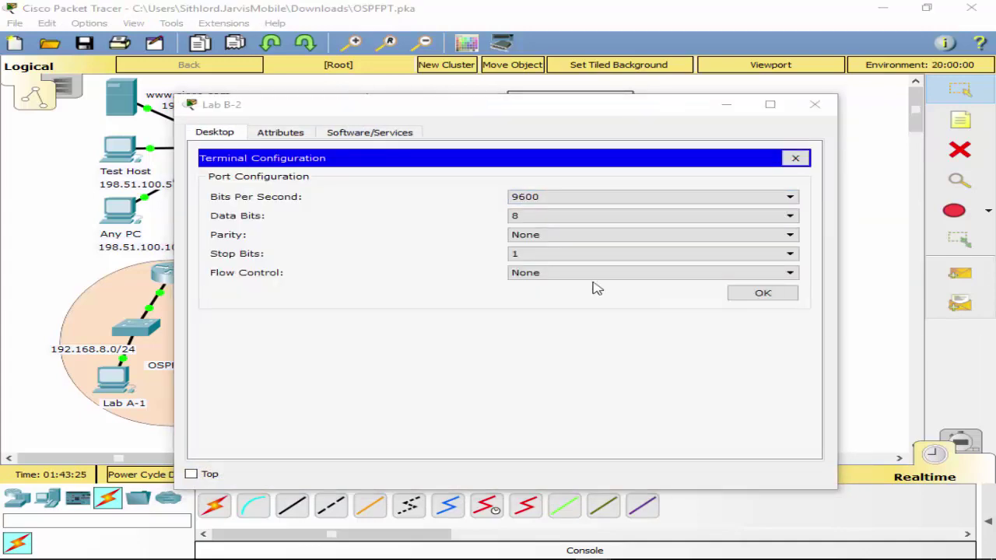
{"action": "left_click", "coordinate": [758, 294]}
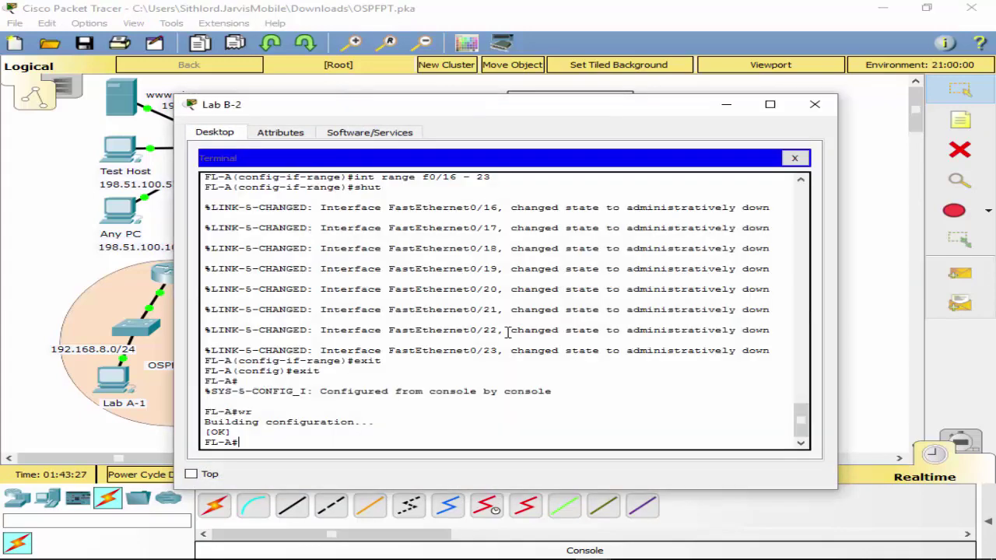
On FL-A, enter global configuration and select the interface range FastEthernet0/1–0/2.
{"action": "type", "text": "conf t"}
{"action": "key", "text": "Return"}
{"action": "type", "text": "i"}
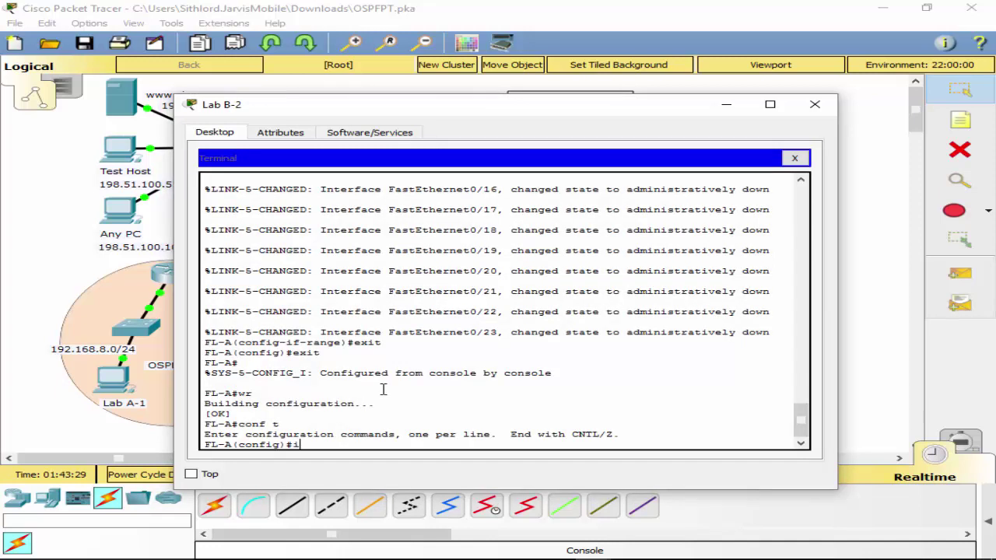
{"action": "type", "text": "nt fran"}
{"action": "key", "text": "BackSpace"}
{"action": "key", "text": "BackSpace"}
{"action": "key", "text": "BackSpace"}
{"action": "key", "text": "BackSpace"}
{"action": "type", "text": "ran"}
{"action": "key", "text": "Tab"}
{"action": "type", "text": "f0"}
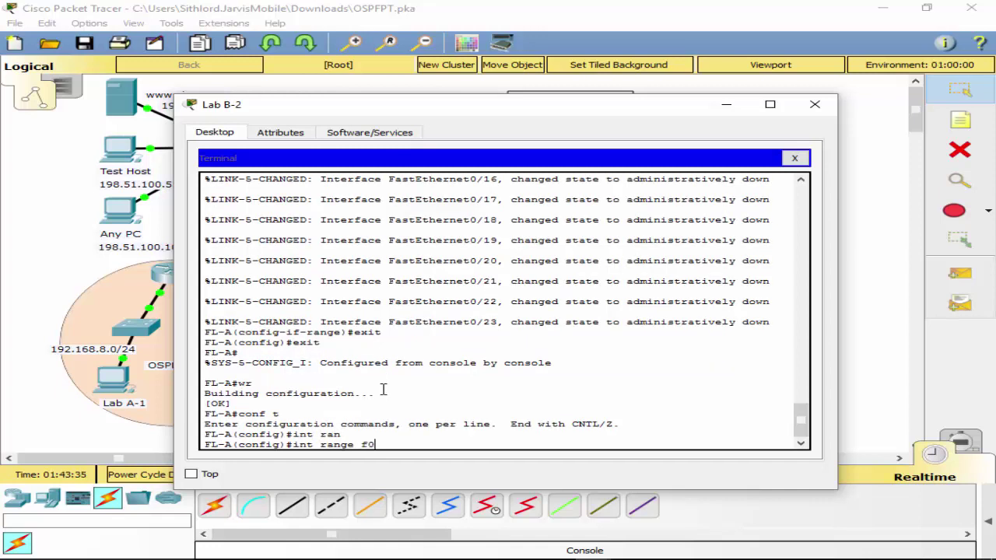
{"action": "type", "text": "/1 -2"}
{"action": "key", "text": "Return"}
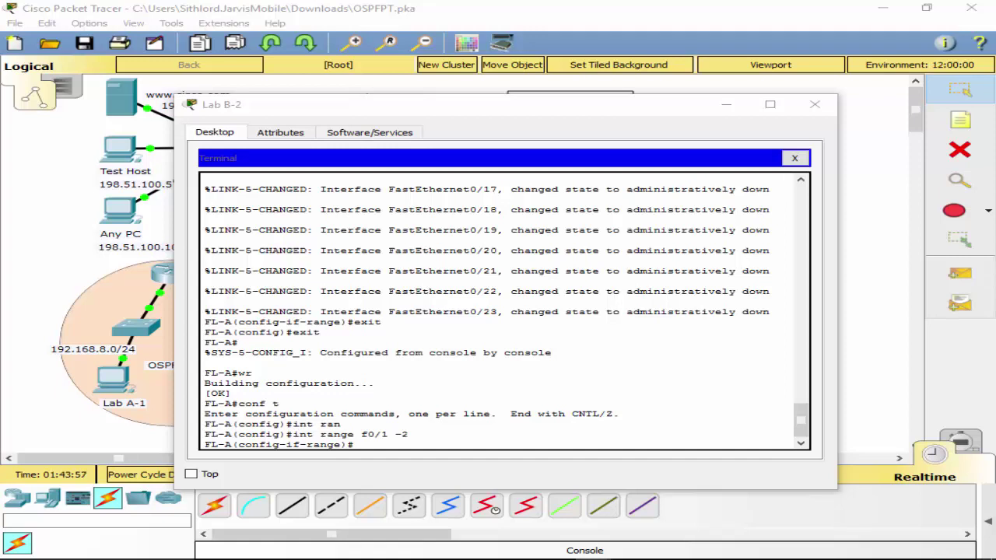
Look up and complete the channel-group command for the selected ports using context help.
{"action": "left_click", "coordinate": [477, 446]}
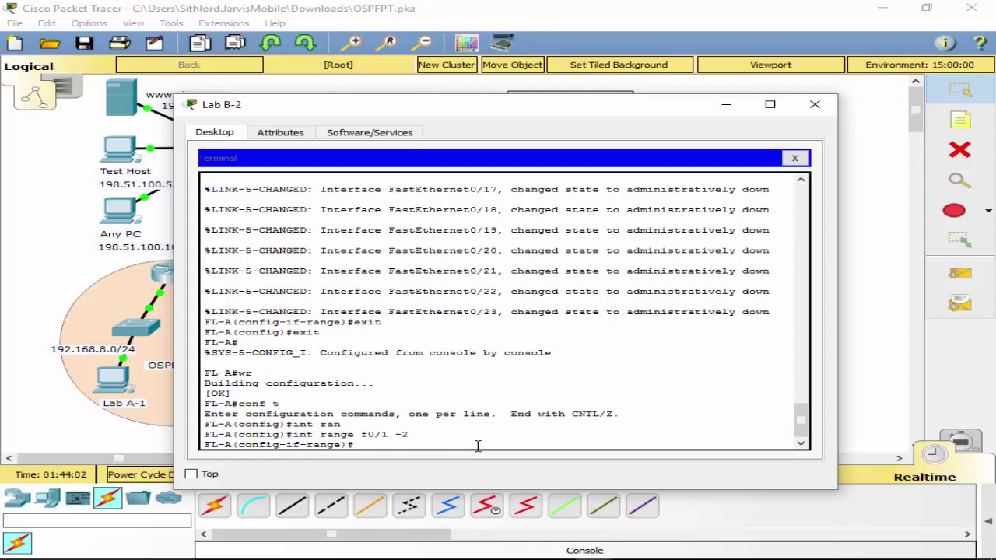
{"action": "type", "text": "ch"}
{"action": "key", "text": "Tab"}
{"action": "type", "text": "an"}
{"action": "key", "text": "Tab"}
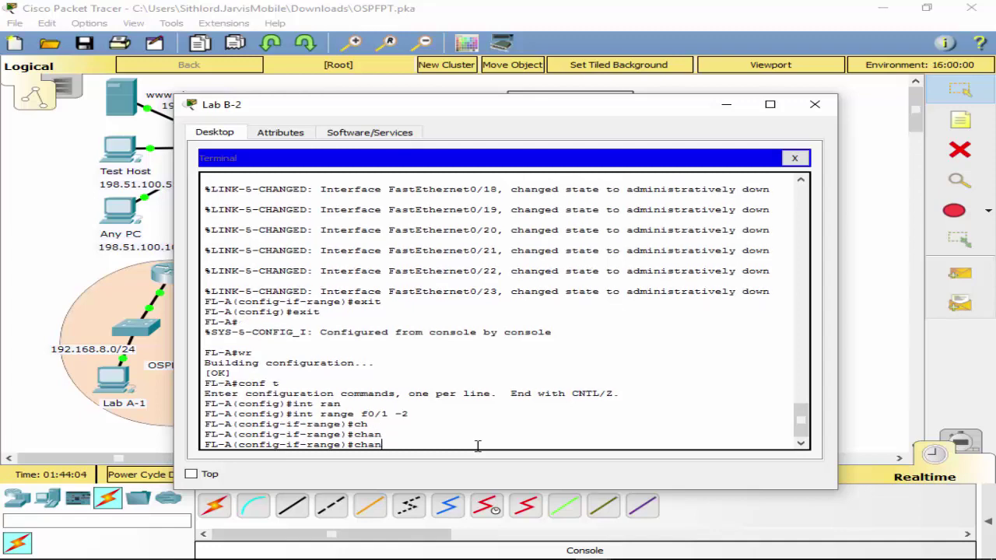
{"action": "type", "text": "ne"}
{"action": "key", "text": "Tab"}
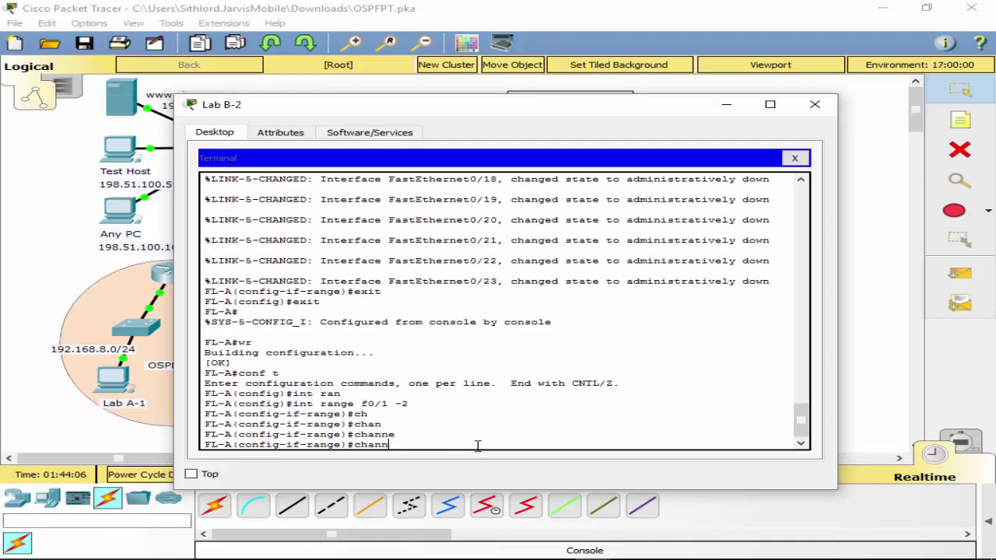
{"action": "key", "text": "BackSpace"}
{"action": "key", "text": "BackSpace"}
{"action": "key", "text": "BackSpace"}
{"action": "key", "text": "BackSpace"}
{"action": "key", "text": "BackSpace"}
{"action": "key", "text": "BackSpace"}
{"action": "type", "text": "?"}
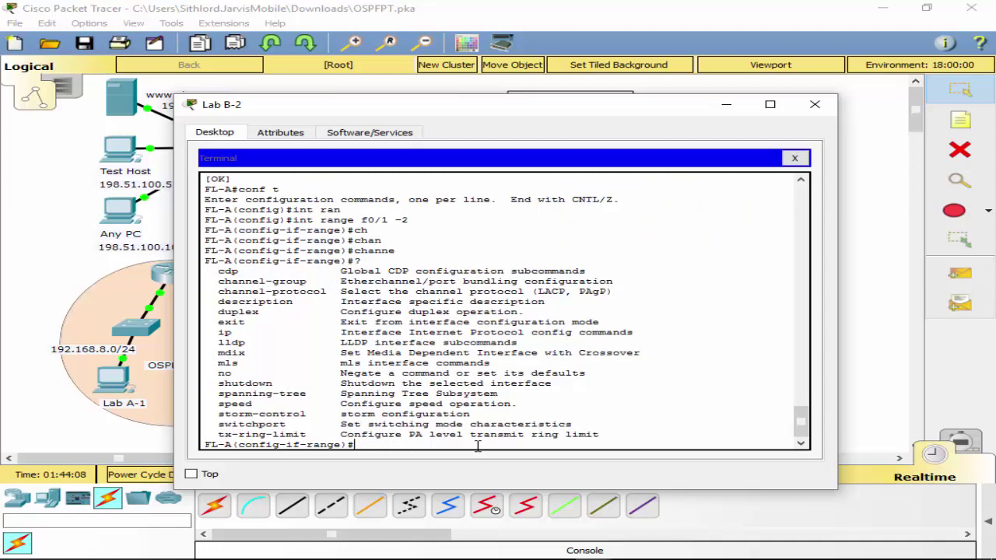
{"action": "type", "text": "channel-gro"}
{"action": "key", "text": "Tab"}
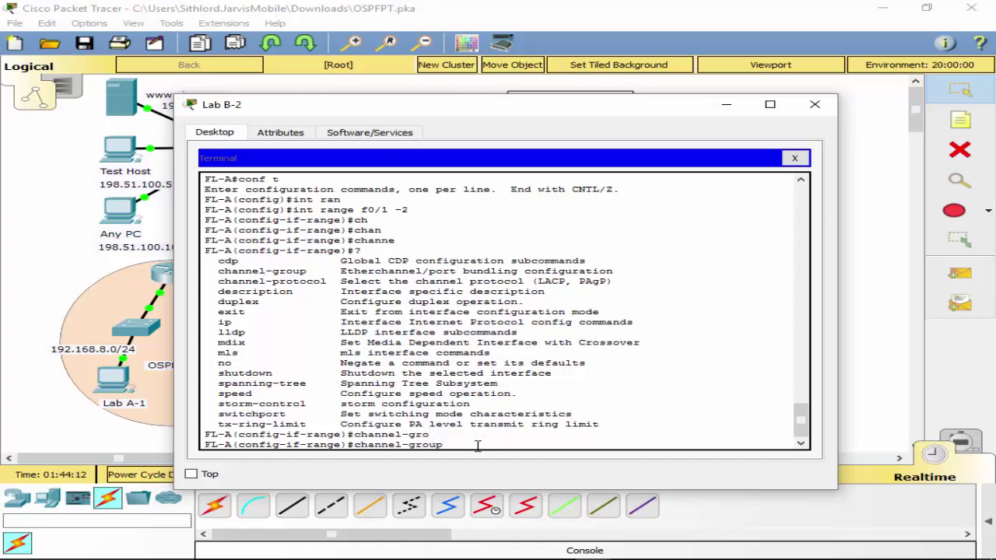
Apply channel-group 1 mode active, confirming in the help that active means LACP.
{"action": "type", "text": "1 ?"}
{"action": "type", "text": "mo"}
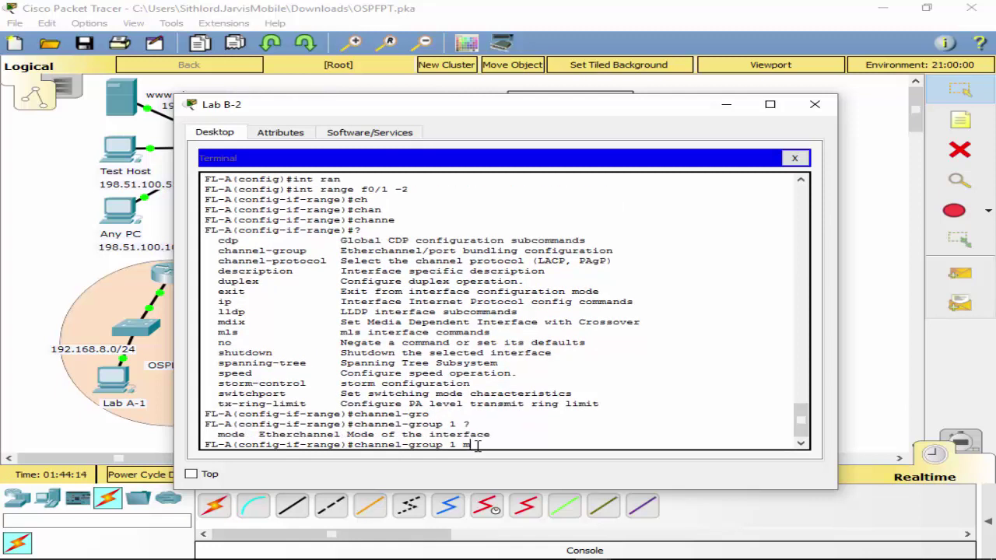
{"action": "key", "text": "Tab"}
{"action": "type", "text": "?"}
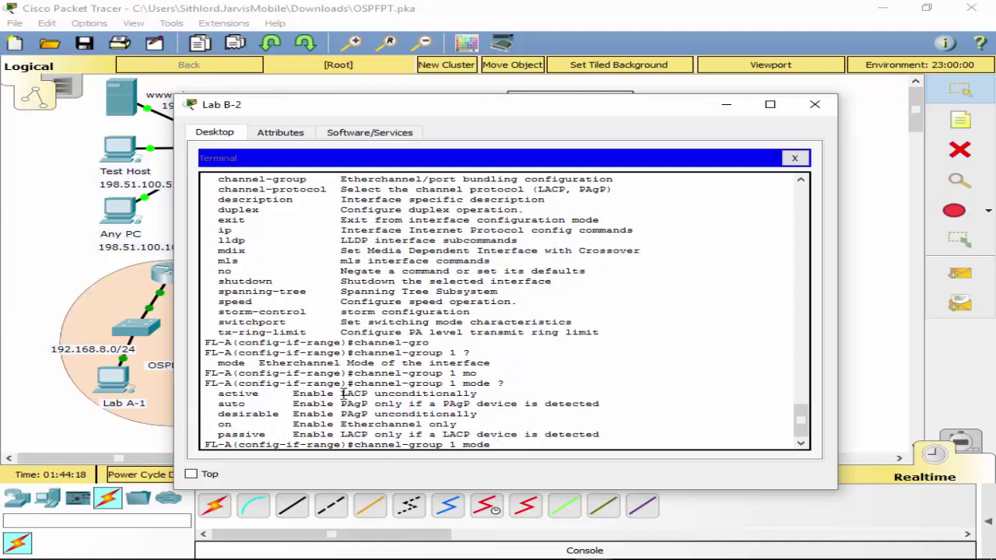
{"action": "left_click_drag", "start_coordinate": [340, 393], "coordinate": [368, 394]}
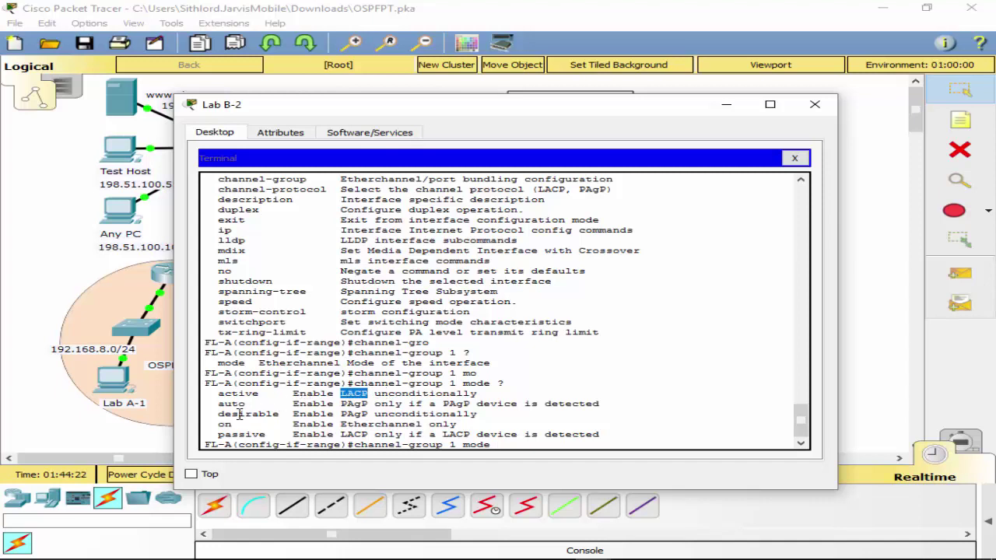
{"action": "left_click", "coordinate": [543, 444]}
{"action": "type", "text": "ive"}
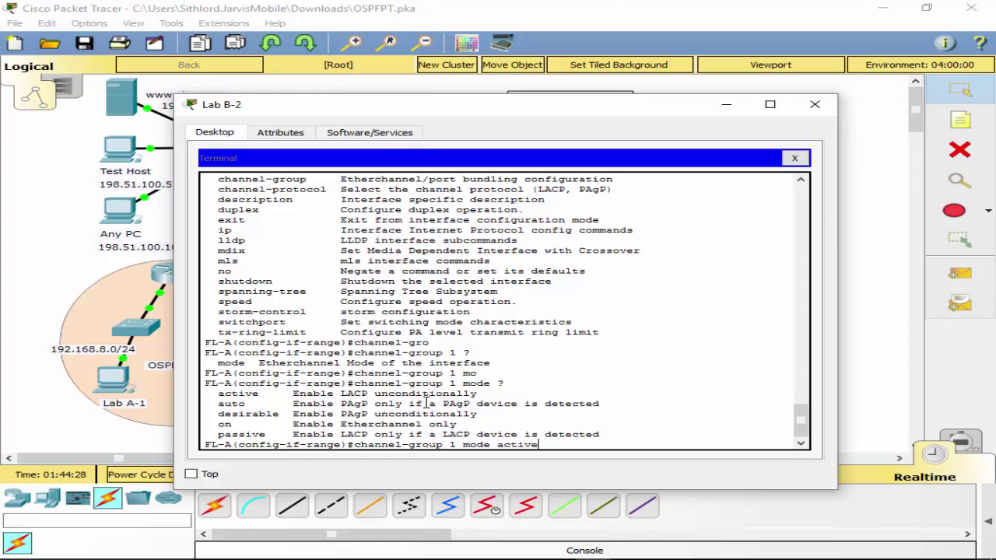
{"action": "key", "text": "Return"}
{"action": "key", "text": "Return"}
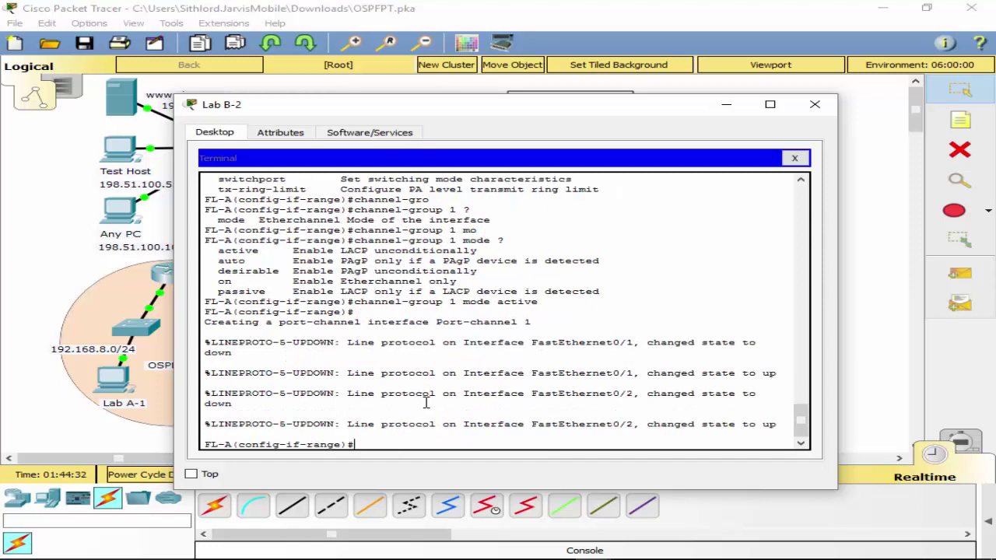
Select FL-A's interface range FastEthernet0/3–0/4 by editing the recalled range command.
{"action": "type", "text": "int f0"}
{"action": "key", "text": "BackSpace"}
{"action": "key", "text": "BackSpace"}
{"action": "key", "text": "BackSpace"}
{"action": "key", "text": "BackSpace"}
{"action": "key", "text": "BackSpace"}
{"action": "key", "text": "BackSpace"}
{"action": "key", "text": "BackSpace"}
{"action": "key", "text": "Up"}
{"action": "key", "text": "Up"}
{"action": "key", "text": "BackSpace"}
{"action": "type", "text": "3"}
{"action": "key", "text": "End"}
{"action": "key", "text": "BackSpace"}
{"action": "type", "text": "4"}
{"action": "key", "text": "Return"}
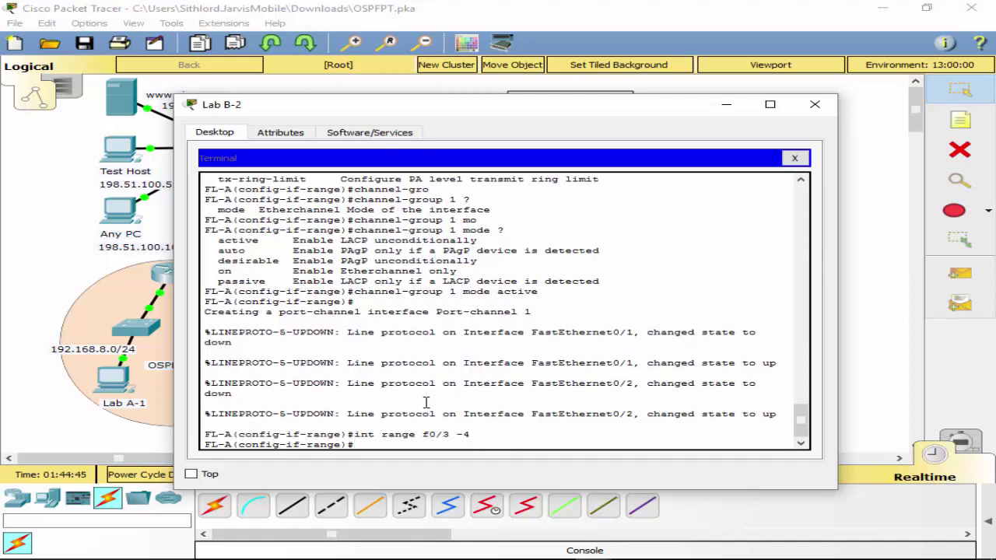
Bundle the ports into channel-group 2 in active mode, then reveal the topology.
{"action": "key", "text": "Up"}
{"action": "key", "text": "Up"}
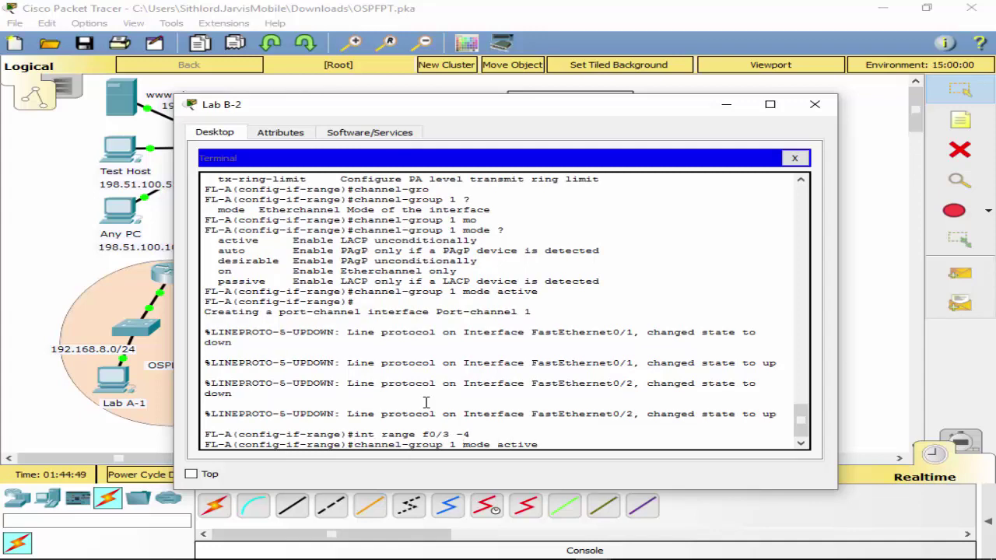
{"action": "key", "text": "BackSpace"}
{"action": "key", "text": "BackSpace"}
{"action": "type", "text": "2"}
{"action": "key", "text": "Return"}
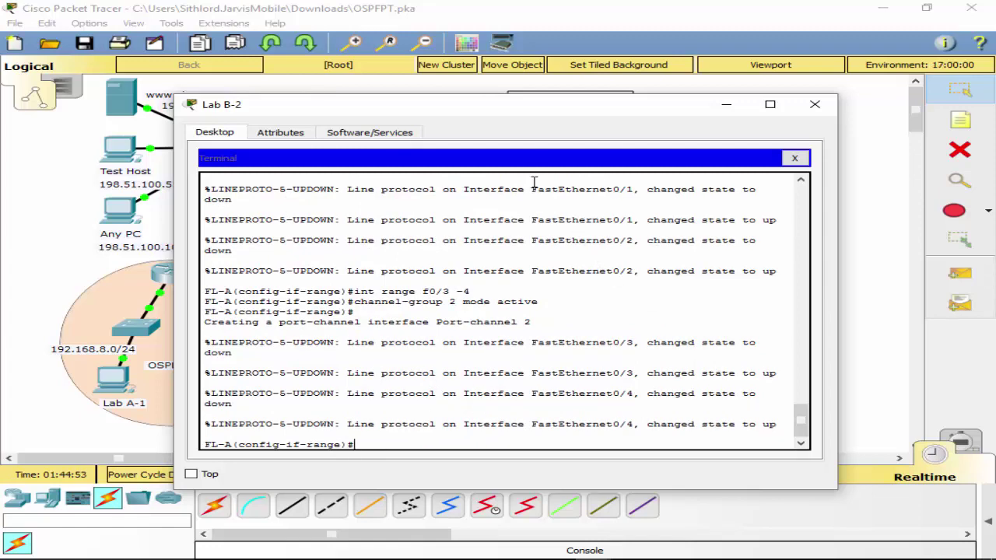
{"action": "left_click_drag", "start_coordinate": [529, 111], "coordinate": [582, 449]}
Move the console cable to FL-C's Console port and connect from Lab B-2's terminal.
{"action": "left_click", "coordinate": [432, 337]}
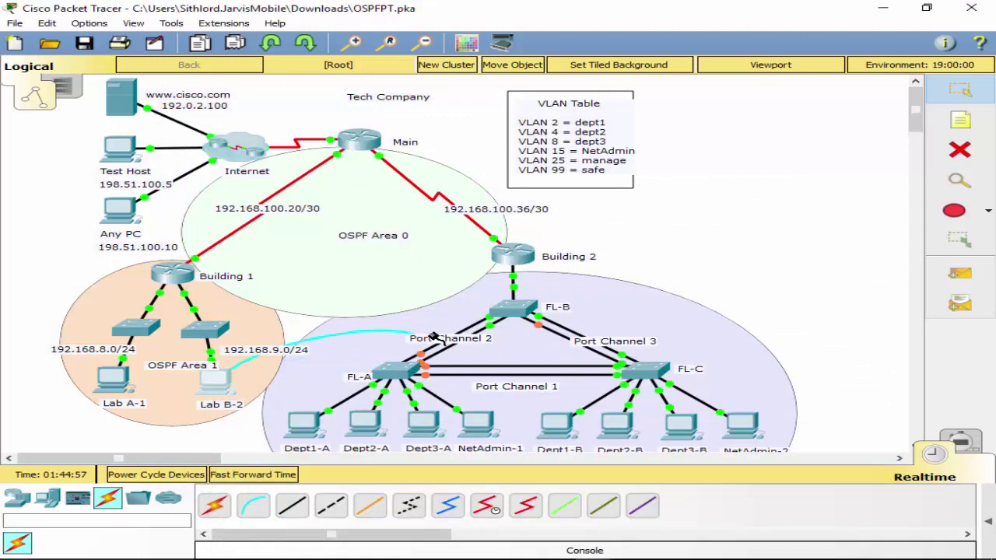
{"action": "left_click", "coordinate": [642, 369]}
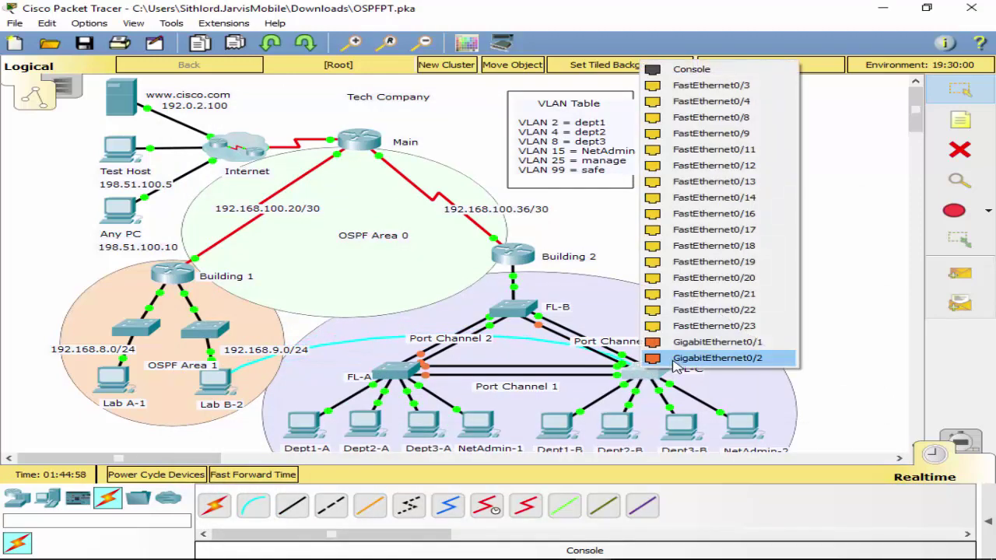
{"action": "left_click", "coordinate": [714, 85]}
{"action": "left_click", "coordinate": [233, 389]}
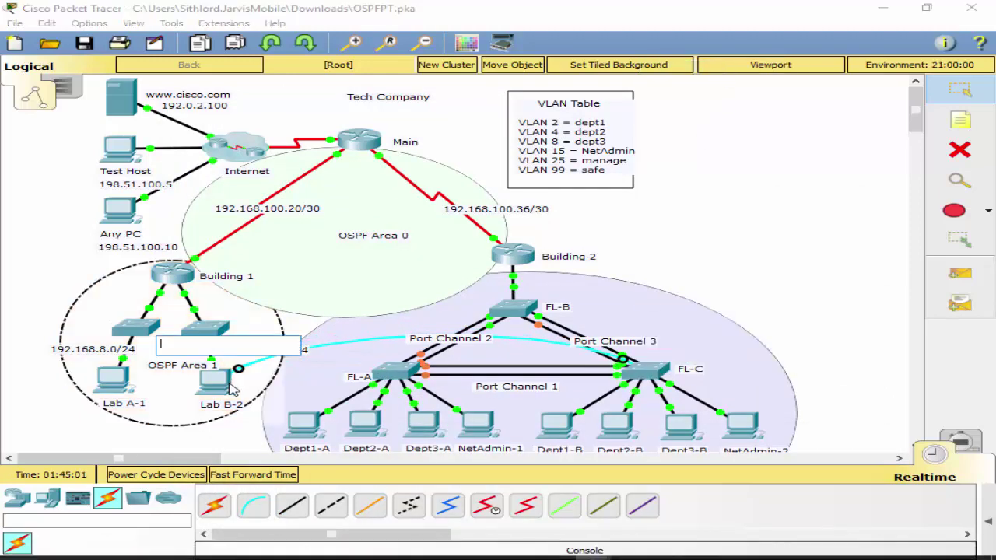
{"action": "left_click", "coordinate": [216, 383]}
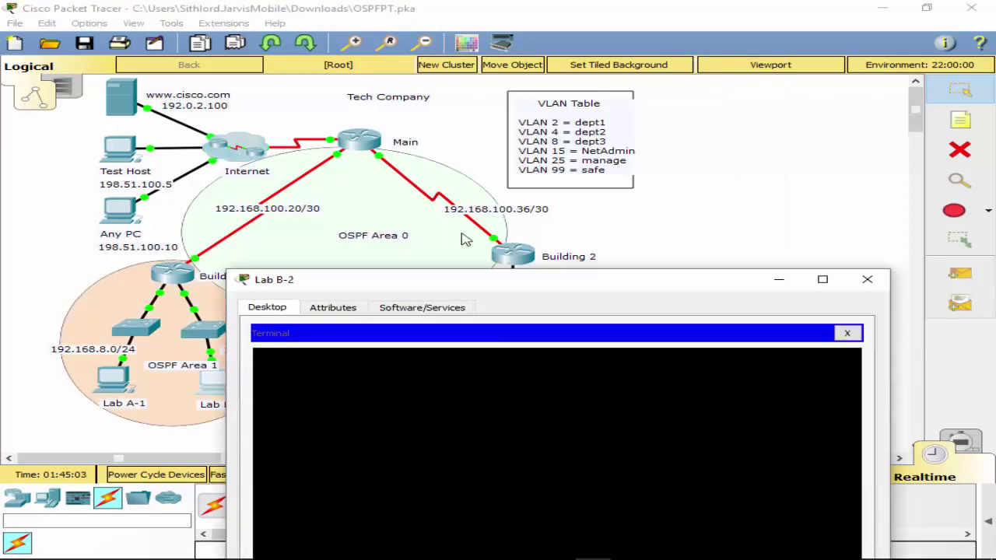
{"action": "left_click_drag", "start_coordinate": [493, 284], "coordinate": [442, 2]}
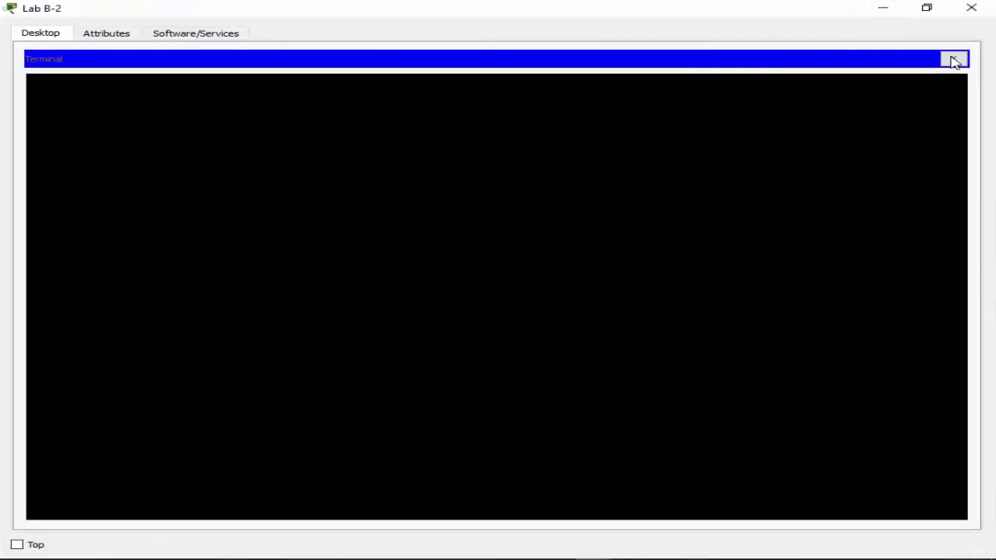
{"action": "left_click", "coordinate": [954, 59]}
{"action": "left_click", "coordinate": [460, 93]}
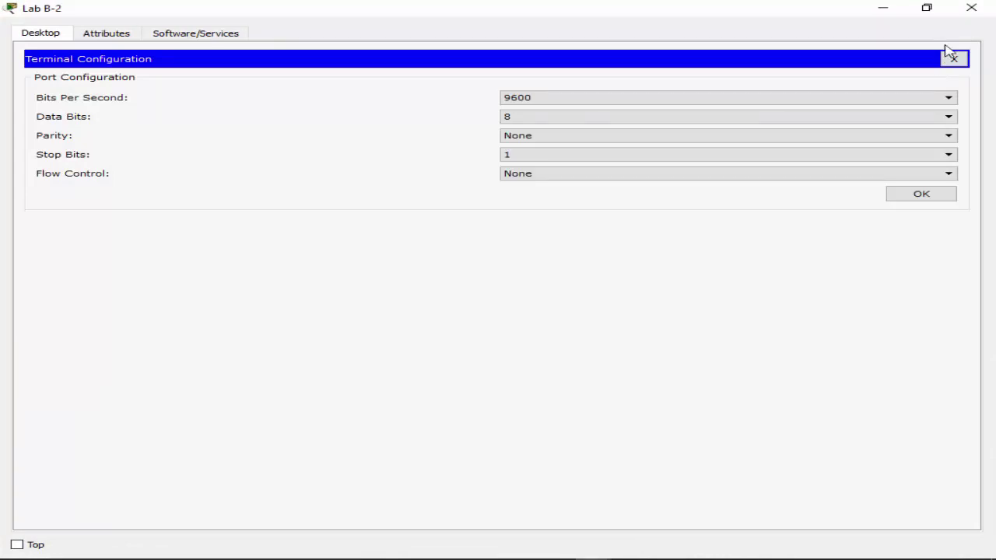
{"action": "left_click", "coordinate": [925, 8]}
{"action": "left_click_drag", "start_coordinate": [567, 280], "coordinate": [489, 72]}
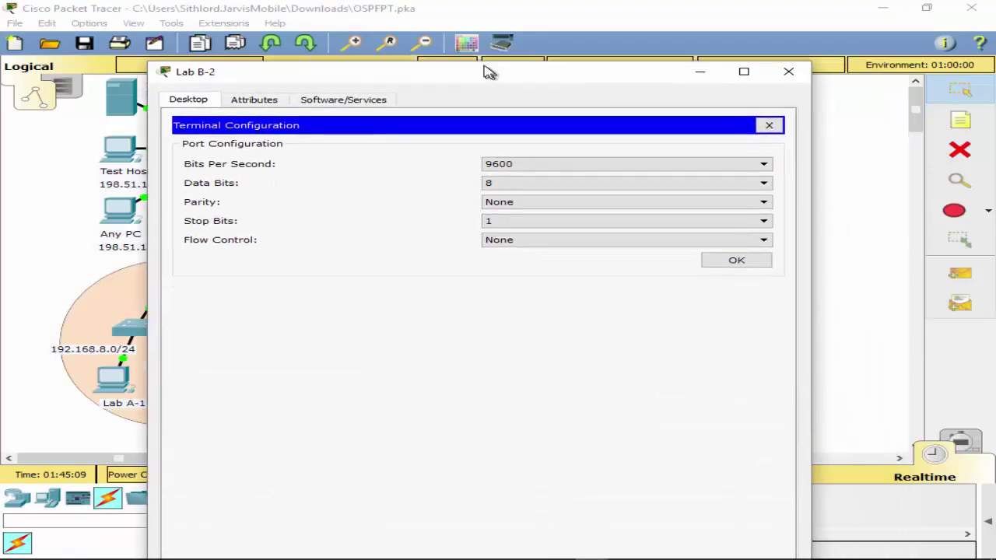
{"action": "left_click", "coordinate": [716, 264]}
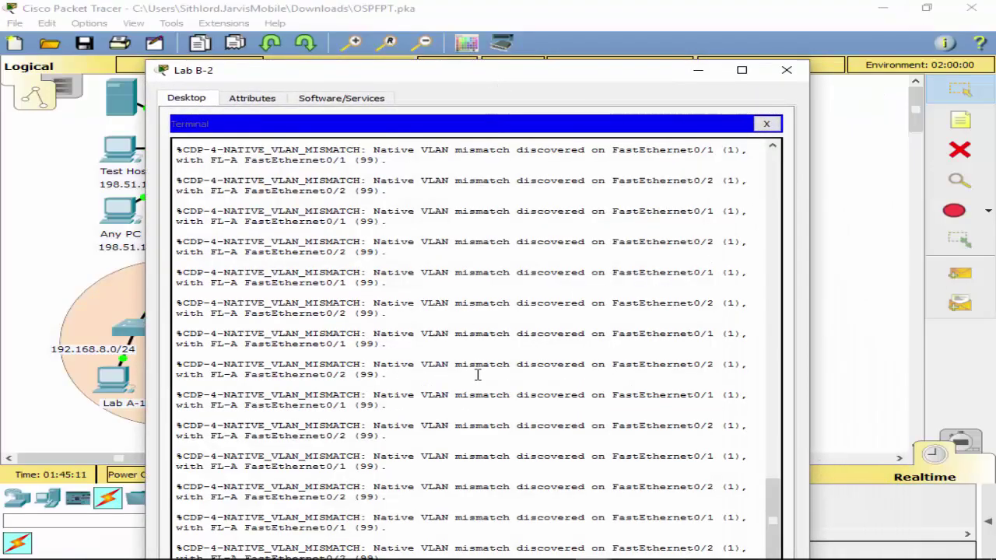
{"action": "left_click_drag", "start_coordinate": [591, 74], "coordinate": [557, 7]}
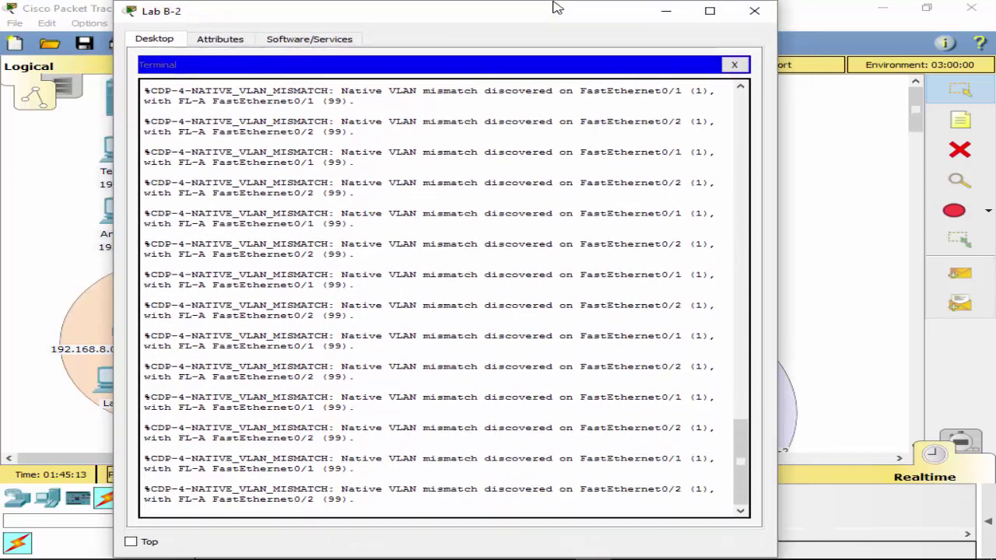
On FL-C, enter privileged and global configuration mode and select interfaces f0/1–0/2.
{"action": "key", "text": "Return"}
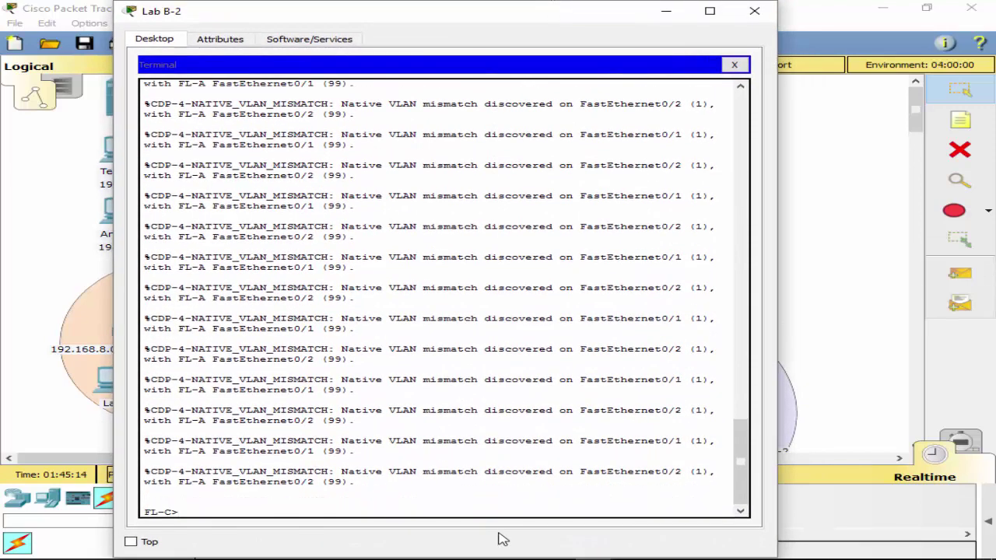
{"action": "type", "text": "ena"}
{"action": "key", "text": "Tab"}
{"action": "key", "text": "Return"}
{"action": "type", "text": "conf "}
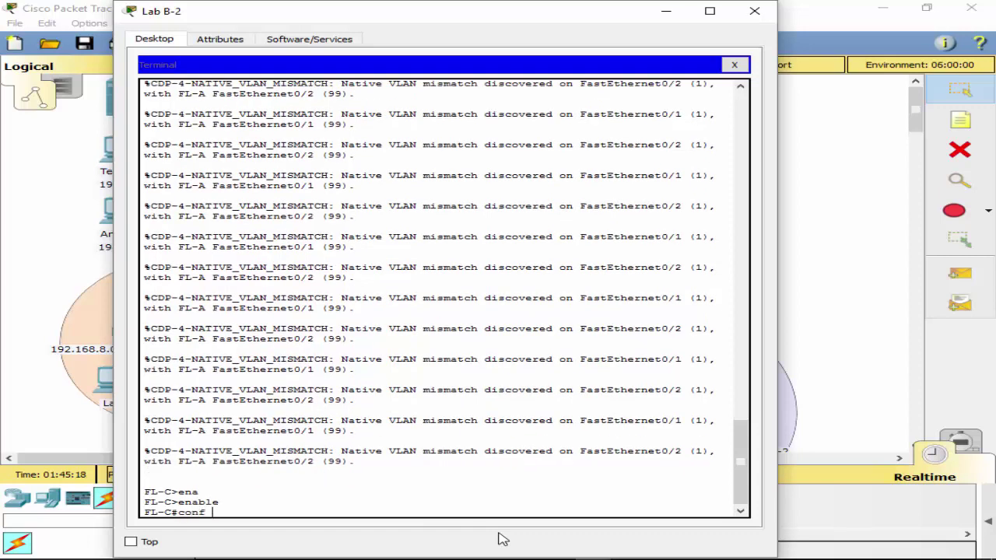
{"action": "type", "text": "t"}
{"action": "key", "text": "Return"}
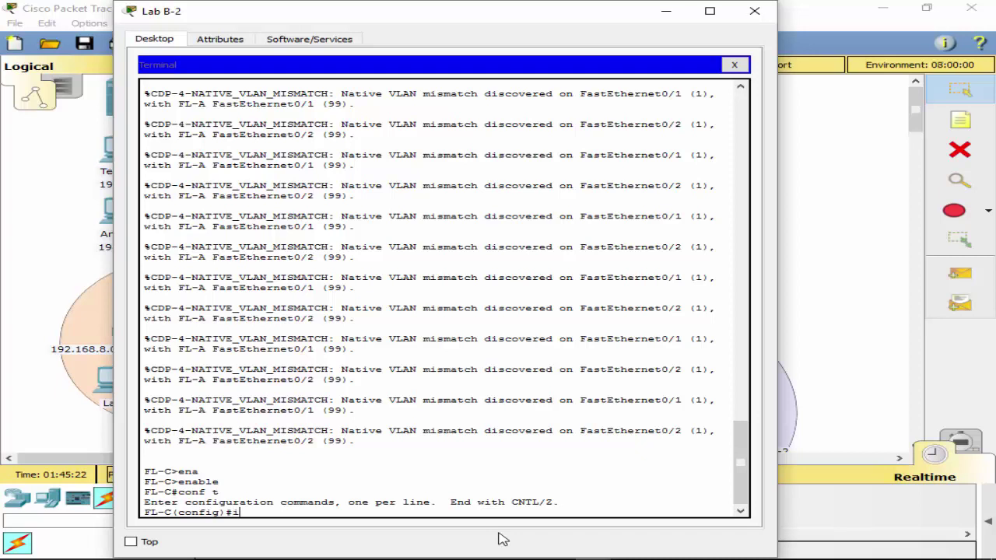
{"action": "type", "text": "int ran"}
{"action": "key", "text": "Tab"}
{"action": "type", "text": "f0/1"}
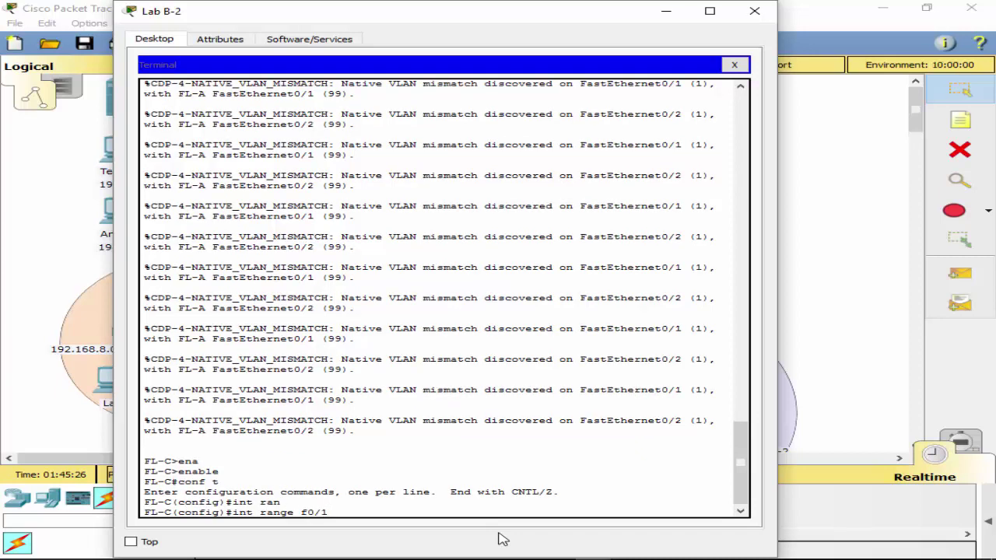
{"action": "type", "text": " - 2"}
{"action": "key", "text": "Return"}
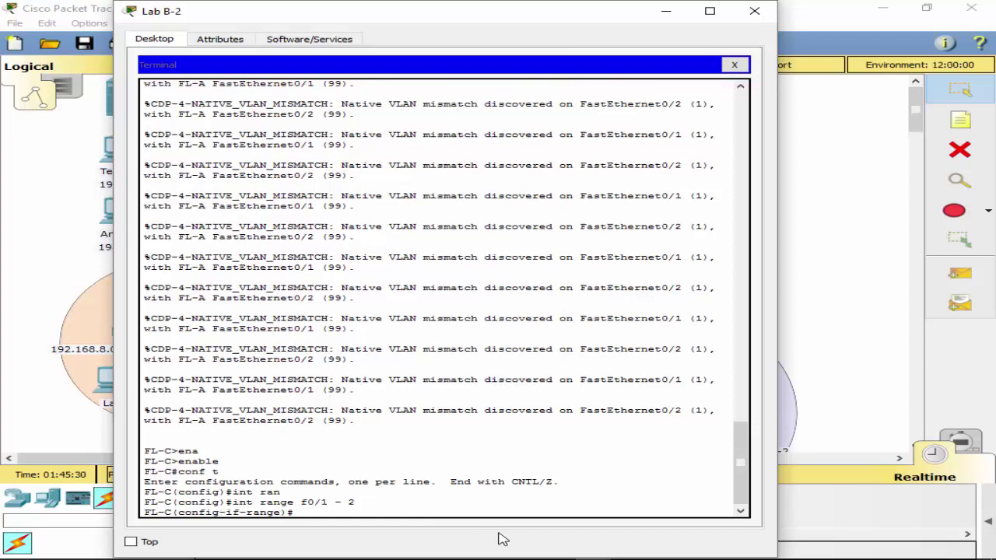
Apply channel-group 1 mode active to FL-C's ports and close the terminal session.
{"action": "type", "text": "ch"}
{"action": "key", "text": "Tab"}
{"action": "type", "text": "a"}
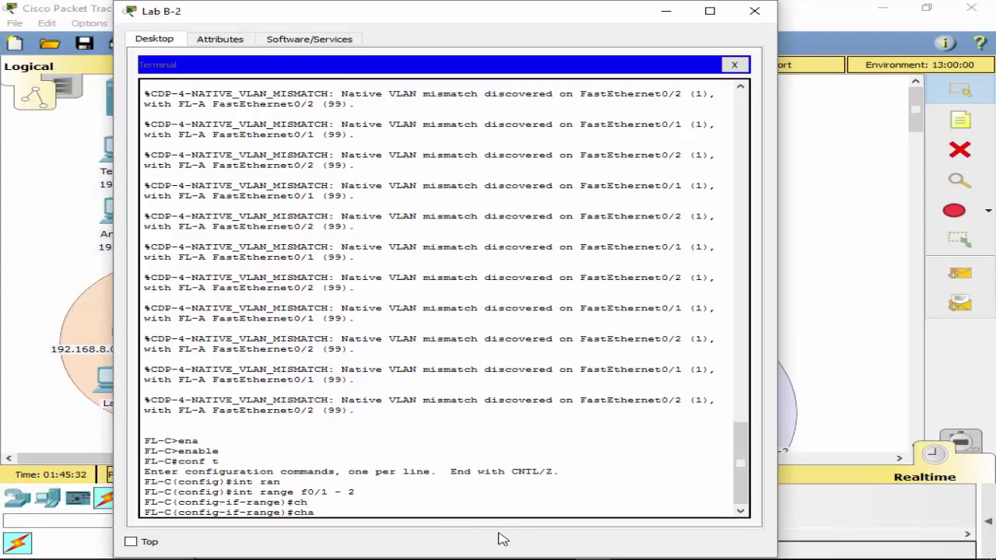
{"action": "type", "text": "nnel-g"}
{"action": "key", "text": "Tab"}
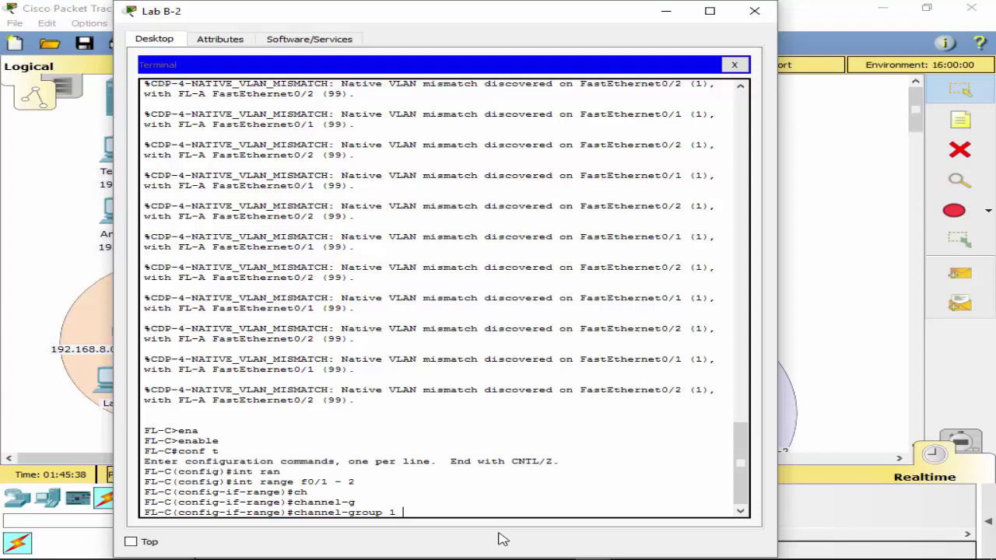
{"action": "type", "text": "mo"}
{"action": "key", "text": "Tab"}
{"action": "type", "text": "ac"}
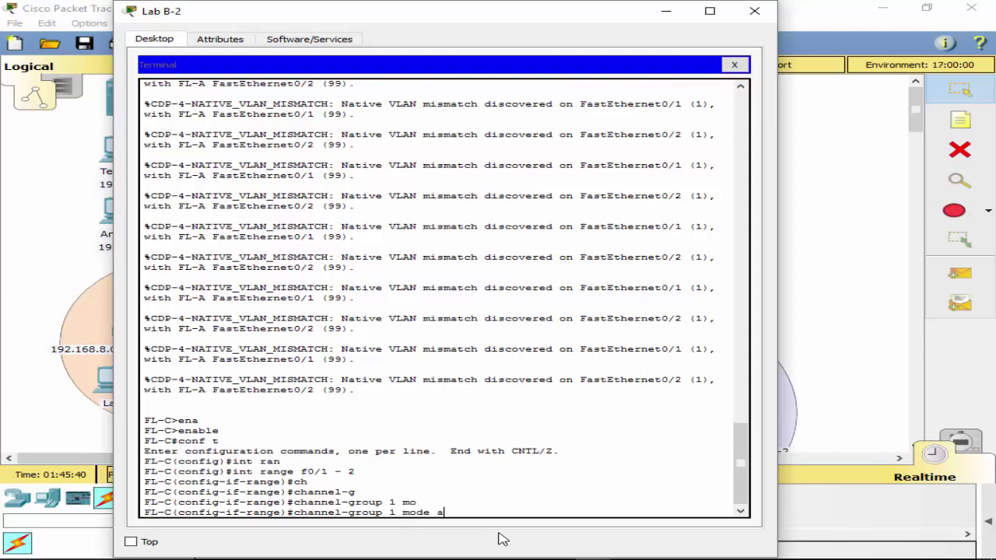
{"action": "key", "text": "Tab"}
{"action": "key", "text": "Return"}
{"action": "key", "text": "Return"}
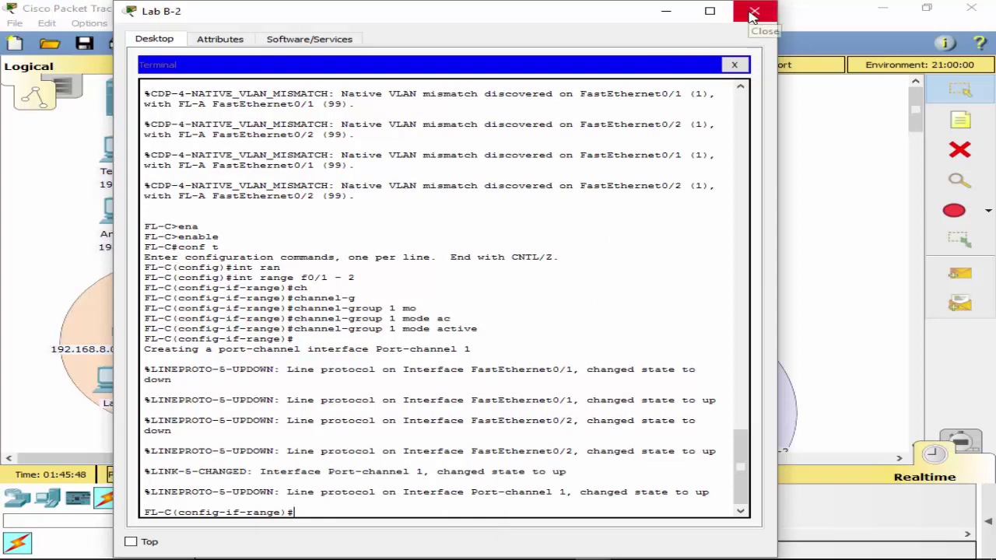
{"action": "left_click", "coordinate": [733, 65]}
Move the console cable to FL-B's Console port and connect from Lab B-2's terminal.
{"action": "left_click", "coordinate": [753, 12]}
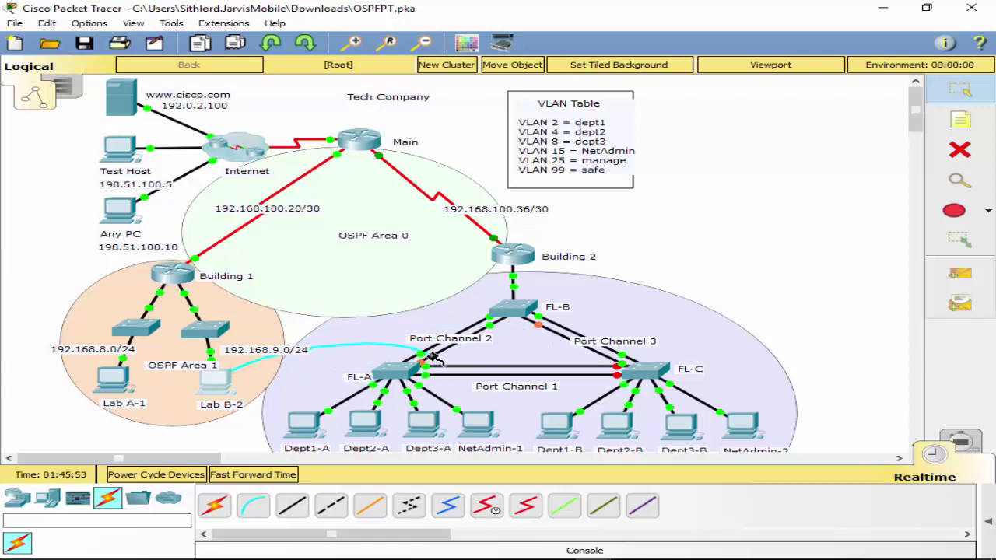
{"action": "left_click", "coordinate": [507, 311]}
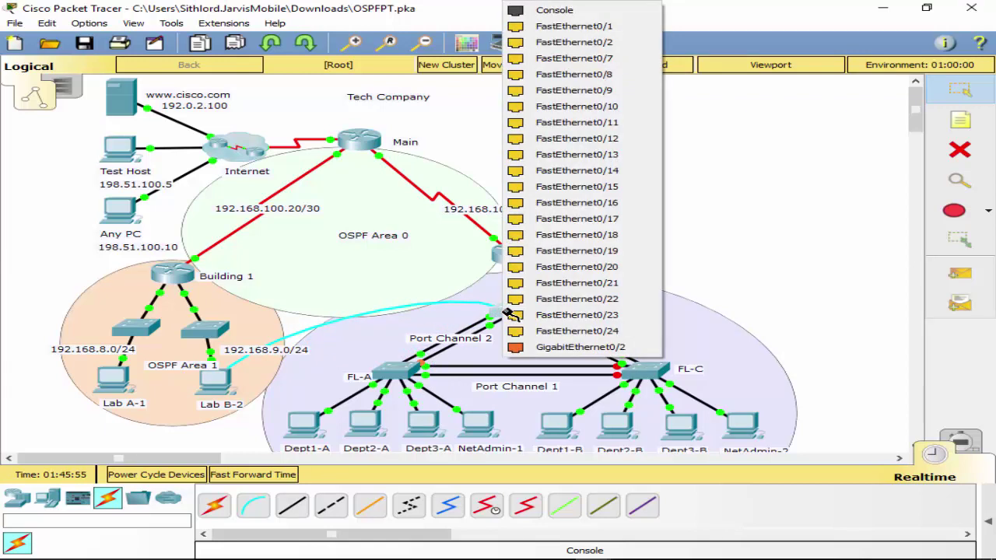
{"action": "left_click", "coordinate": [554, 11]}
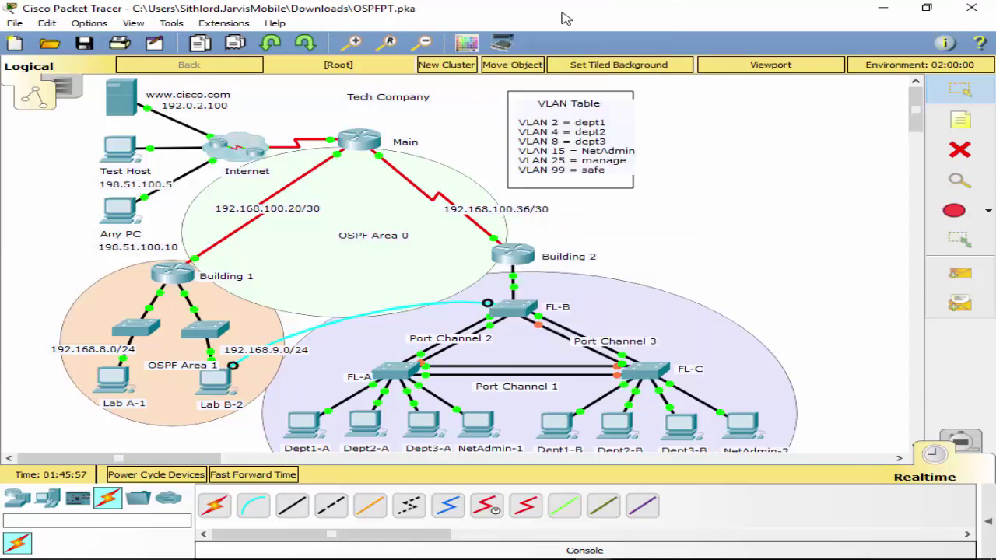
{"action": "left_click", "coordinate": [228, 389]}
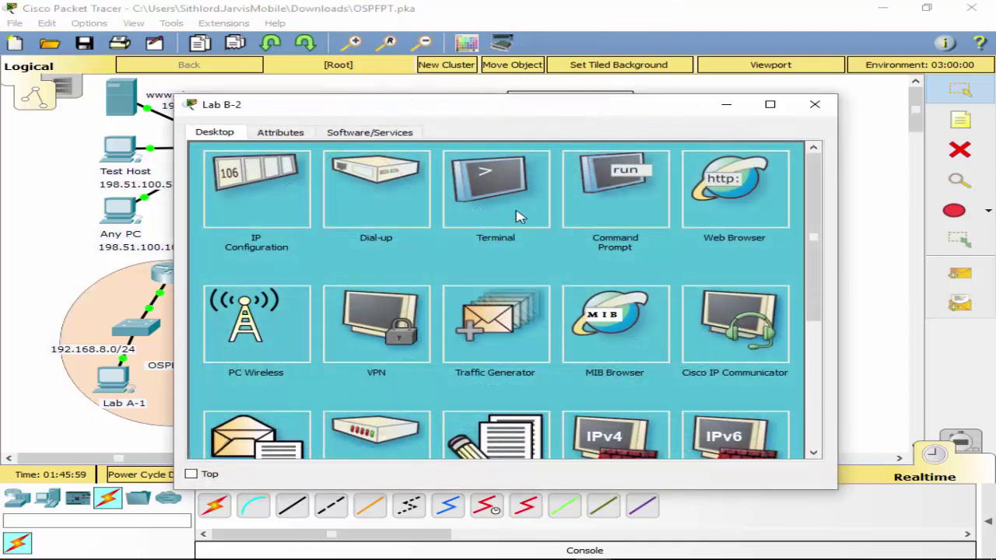
{"action": "left_click", "coordinate": [518, 214]}
{"action": "left_click", "coordinate": [738, 290]}
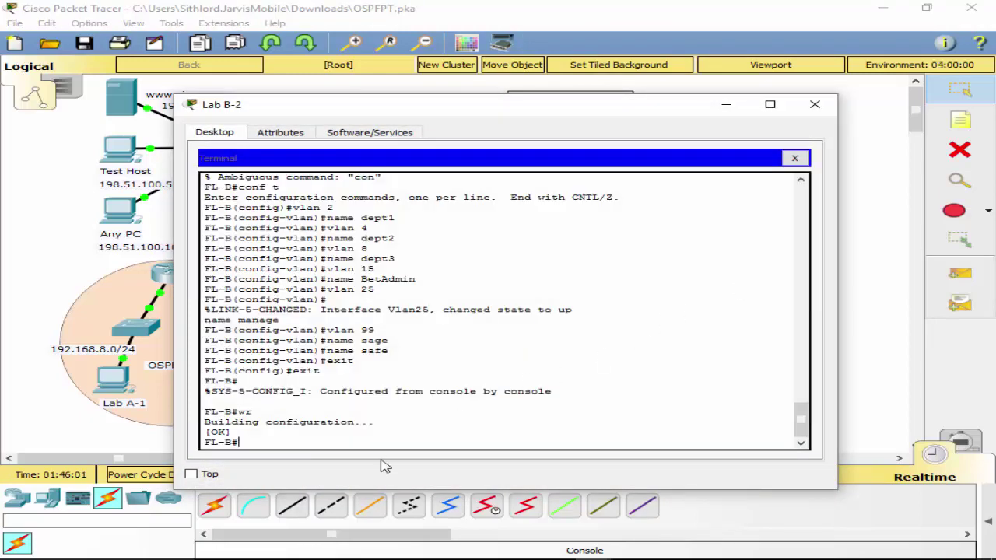
On FL-B, enter global configuration and select the interface range f0/3–0/4.
{"action": "type", "text": "conf t"}
{"action": "key", "text": "Return"}
{"action": "type", "text": "in"}
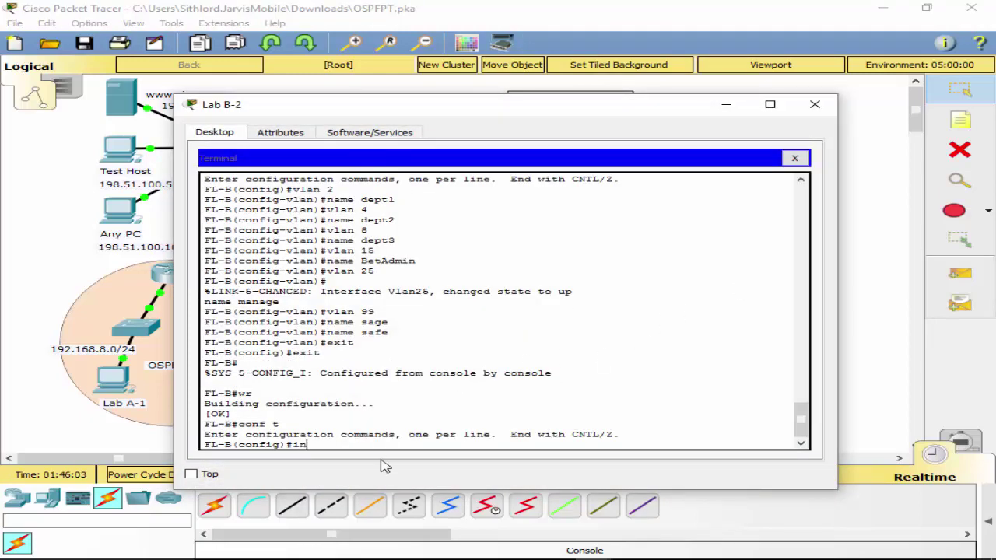
{"action": "type", "text": "t f0/"}
{"action": "key", "text": "BackSpace"}
{"action": "key", "text": "BackSpace"}
{"action": "type", "text": "ran"}
{"action": "key", "text": "Tab"}
{"action": "type", "text": "f0"}
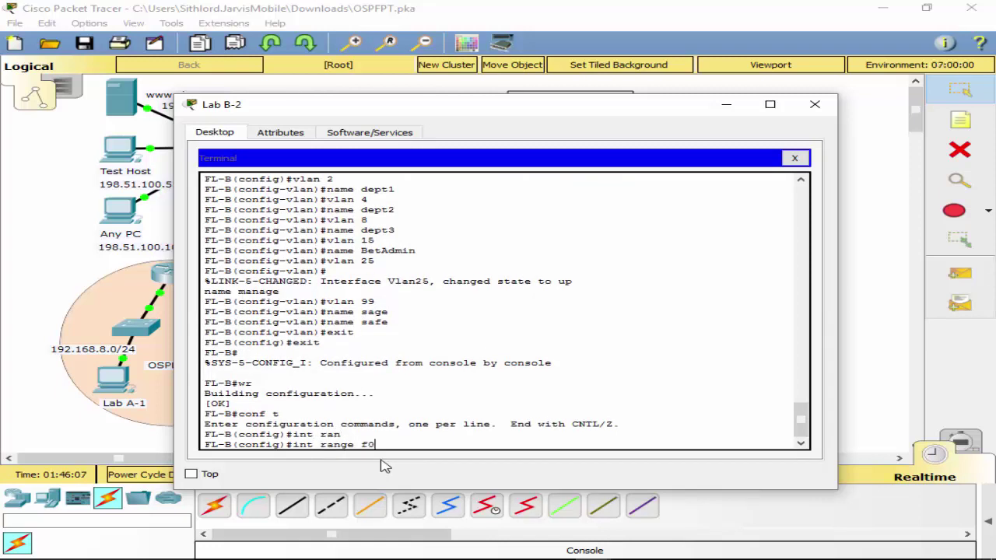
{"action": "type", "text": "/3 - 4"}
{"action": "key", "text": "Return"}
Bundle FL-B's Fa0/3–0/4 into channel-group 2 in active mode.
{"action": "type", "text": "ch"}
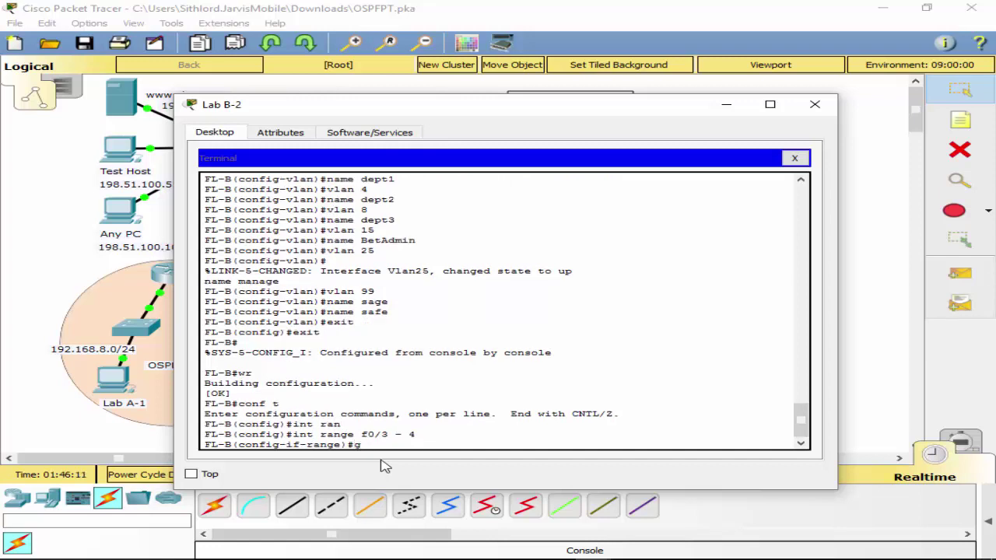
{"action": "key", "text": "Tab"}
{"action": "type", "text": "an"}
{"action": "key", "text": "Tab"}
{"action": "type", "text": "ne"}
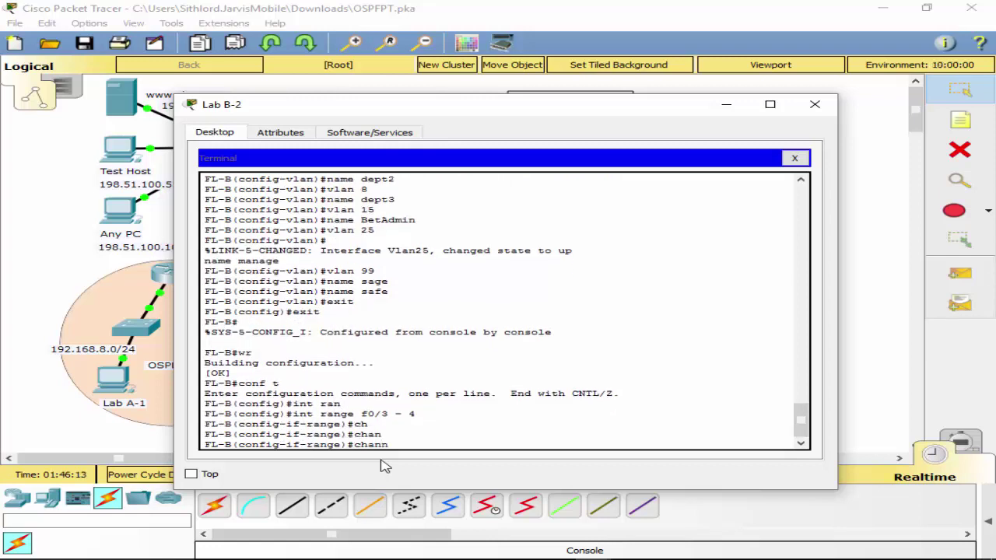
{"action": "key", "text": "Tab"}
{"action": "type", "text": "l-g"}
{"action": "key", "text": "Tab"}
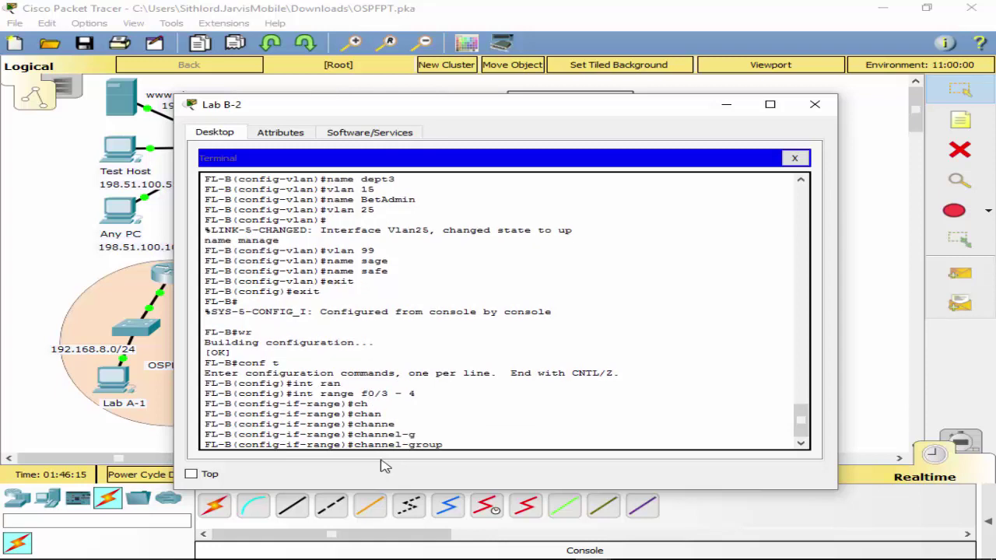
{"action": "type", "text": "2 mo"}
{"action": "key", "text": "Tab"}
{"action": "type", "text": "ac"}
{"action": "key", "text": "Tab"}
{"action": "key", "text": "Return"}
Exit twice to return FL-B to the privileged prompt.
{"action": "type", "text": "ex"}
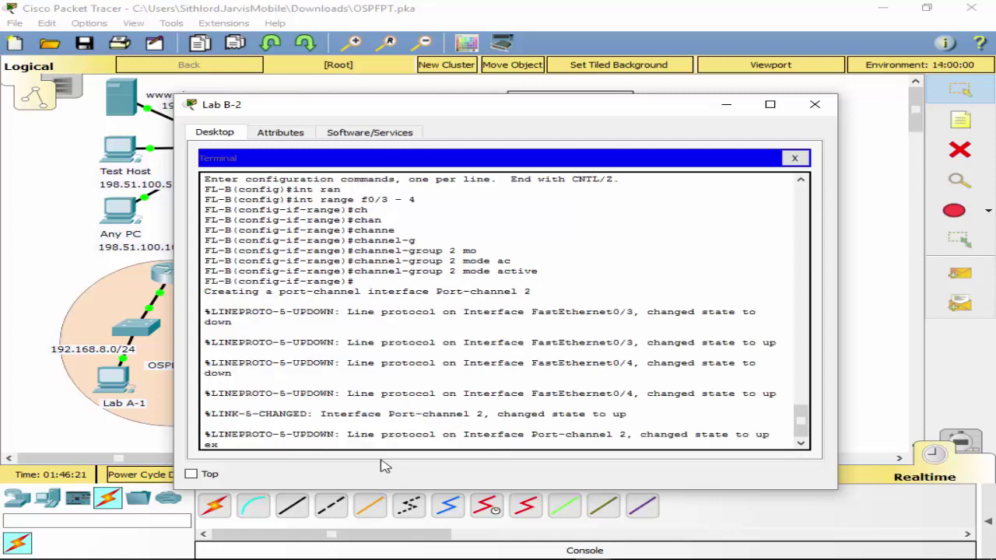
{"action": "type", "text": "it"}
{"action": "key", "text": "Return"}
{"action": "type", "text": "exi"}
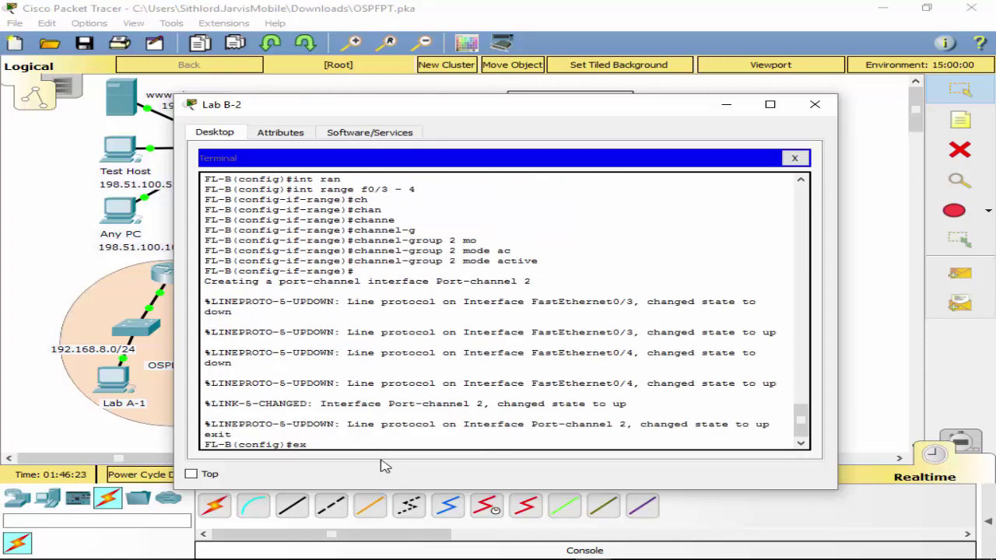
{"action": "type", "text": "t"}
{"action": "key", "text": "Return"}
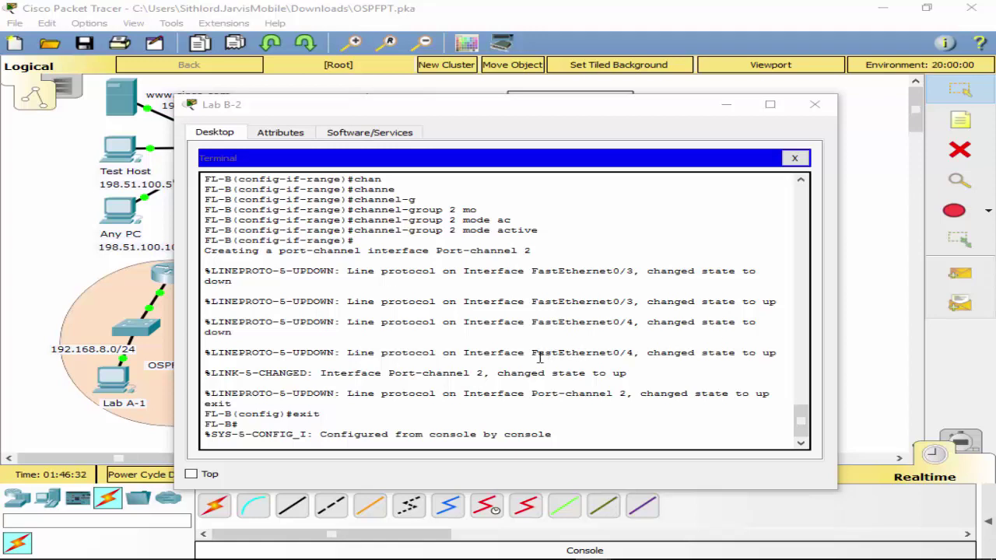
On FL-B, enter global configuration and select the interface range f0/5–0/6.
{"action": "left_click", "coordinate": [518, 426]}
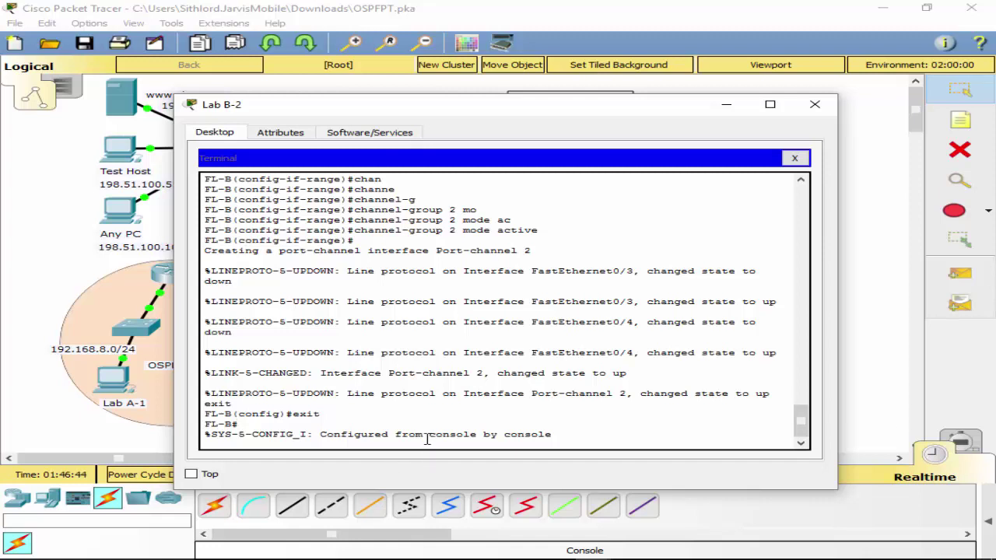
{"action": "key", "text": "Return"}
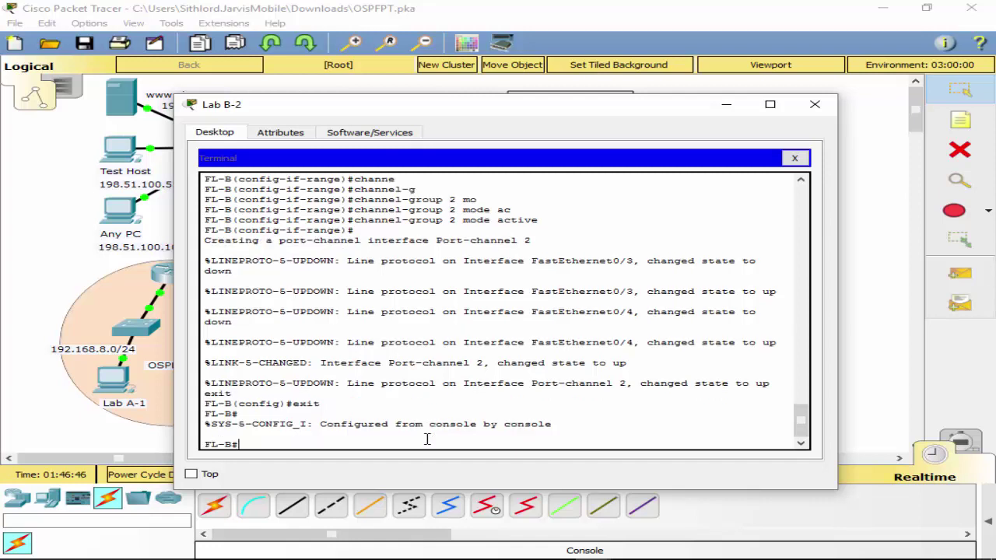
{"action": "type", "text": "conf t"}
{"action": "key", "text": "Return"}
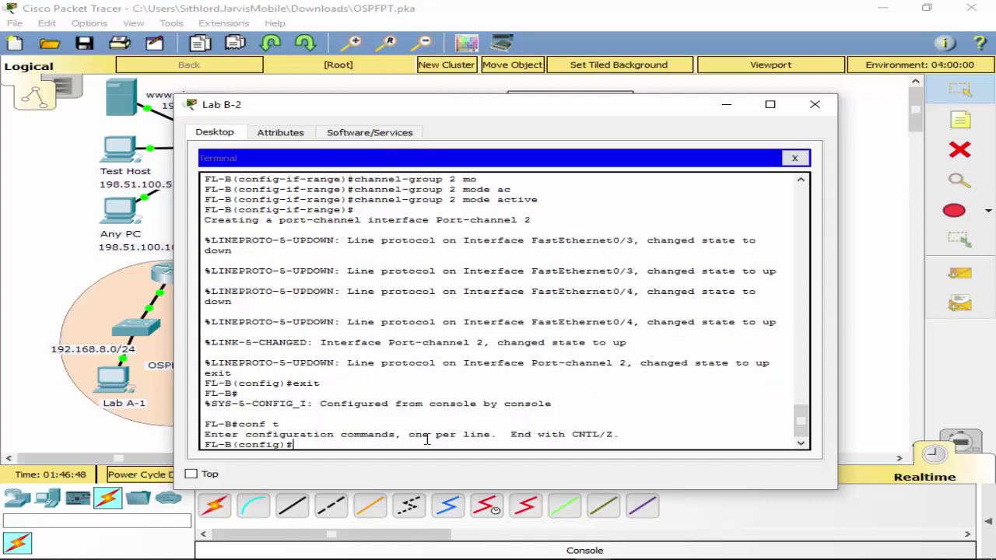
{"action": "type", "text": "in"}
{"action": "key", "text": "Tab"}
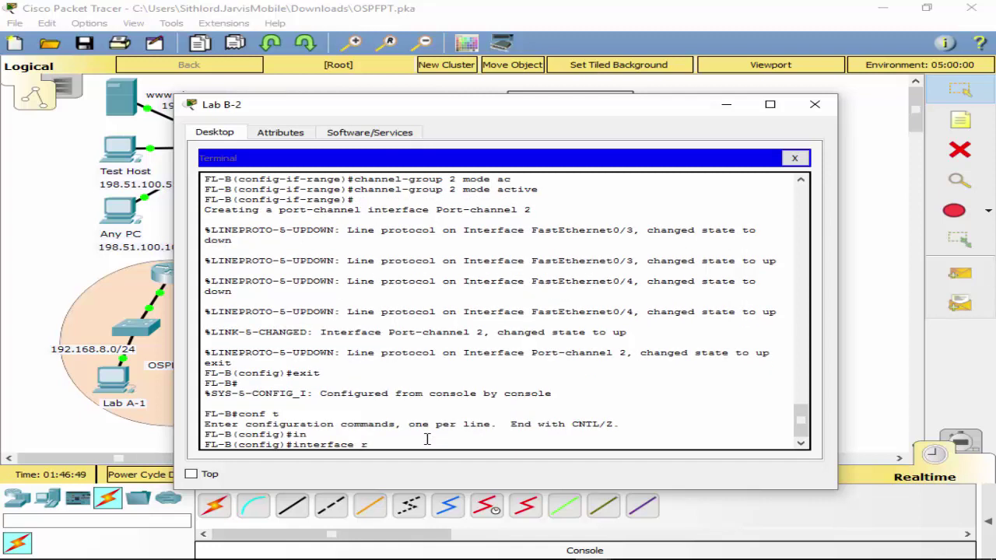
{"action": "type", "text": "r"}
{"action": "key", "text": "Tab"}
{"action": "type", "text": "f0"}
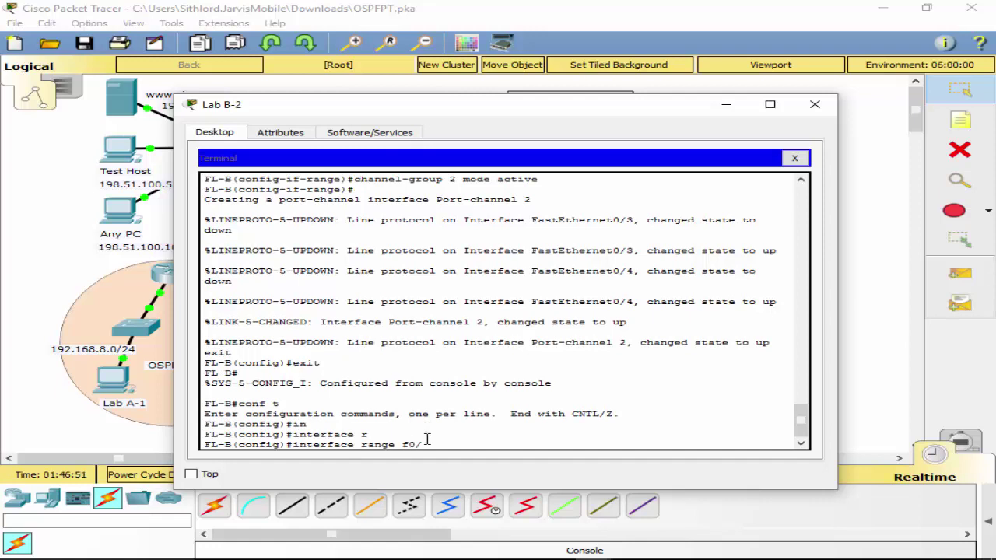
{"action": "type", "text": "/5 - 6"}
{"action": "key", "text": "Return"}
Enter the channel-group command for the ports, correcting a mistaken switchport entry.
{"action": "type", "text": "sw"}
{"action": "key", "text": "Tab"}
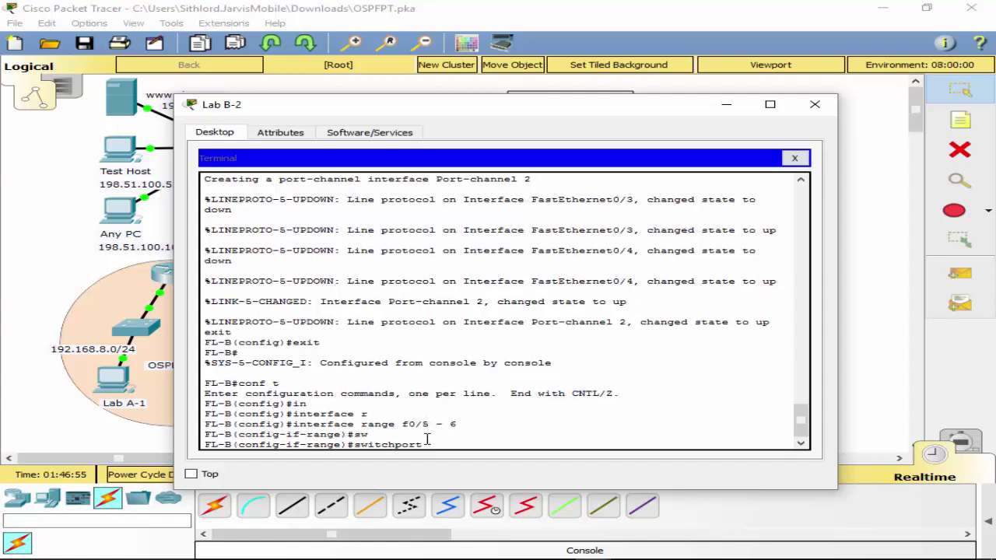
{"action": "key", "text": "BackSpace"}
{"action": "key", "text": "BackSpace"}
{"action": "key", "text": "BackSpace"}
{"action": "key", "text": "BackSpace"}
{"action": "key", "text": "BackSpace"}
{"action": "key", "text": "BackSpace"}
{"action": "key", "text": "BackSpace"}
{"action": "key", "text": "BackSpace"}
{"action": "key", "text": "BackSpace"}
{"action": "key", "text": "BackSpace"}
{"action": "key", "text": "BackSpace"}
{"action": "type", "text": "channe"}
{"action": "key", "text": "BackSpace"}
{"action": "type", "text": "annel"}
{"action": "key", "text": "Tab"}
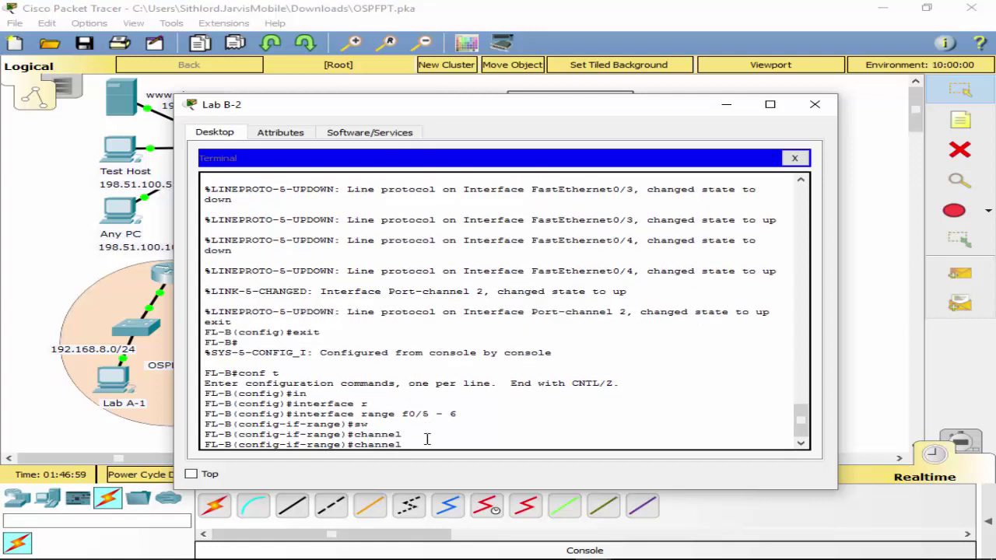
{"action": "type", "text": "grou"}
{"action": "key", "text": "Tab"}
{"action": "type", "text": "p"}
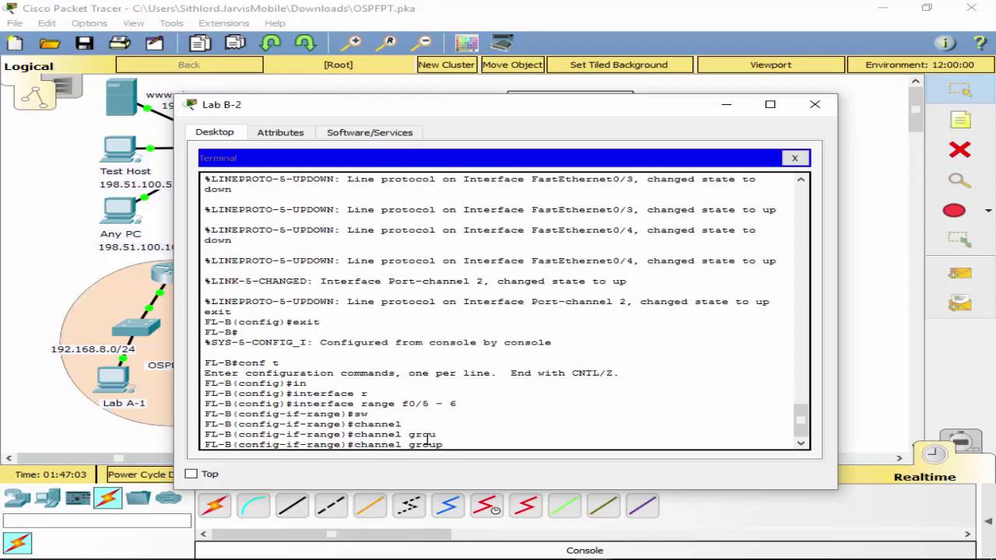
{"action": "key", "text": "BackSpace"}
{"action": "key", "text": "BackSpace"}
{"action": "key", "text": "BackSpace"}
{"action": "key", "text": "BackSpace"}
{"action": "type", "text": "-g"}
{"action": "key", "text": "Tab"}
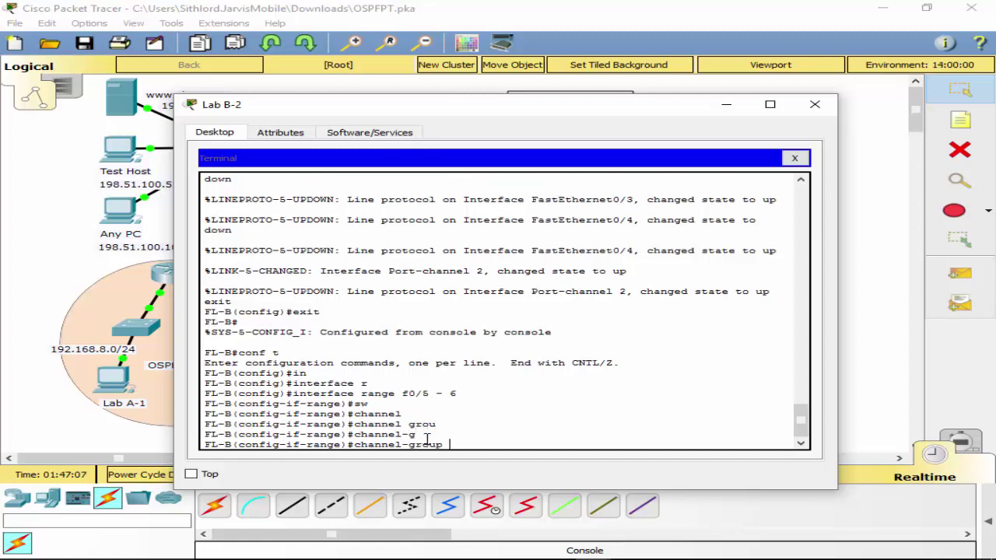
Assign Fa0/5–0/6 to channel-group 3 in LACP active mode.
{"action": "type", "text": "3 mo"}
{"action": "key", "text": "Tab"}
{"action": "type", "text": "ac"}
{"action": "key", "text": "Tab"}
{"action": "key", "text": "Return"}
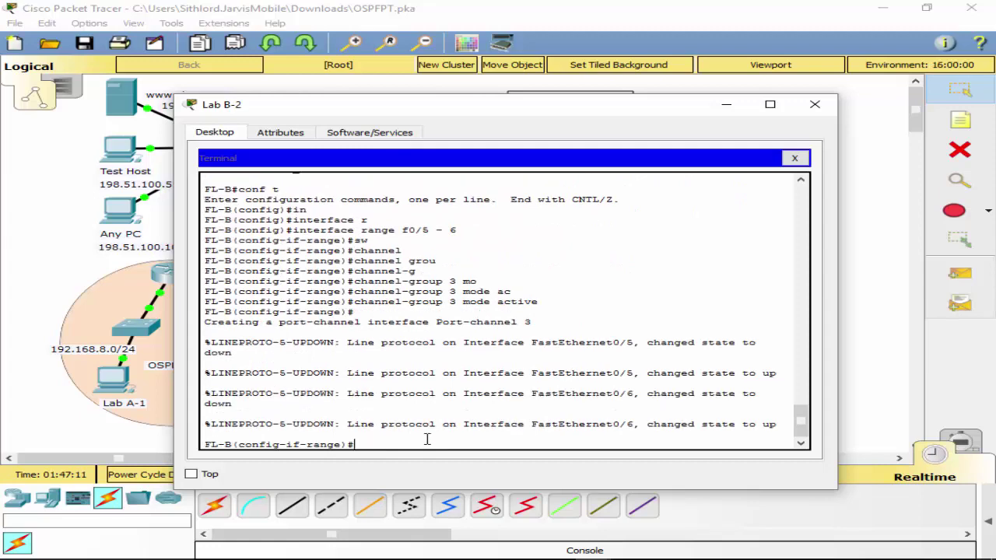
Exit to privileged mode and save FL-B's running configuration with wr.
{"action": "type", "text": "exit"}
{"action": "key", "text": "Return"}
{"action": "type", "text": "exit"}
{"action": "key", "text": "Return"}
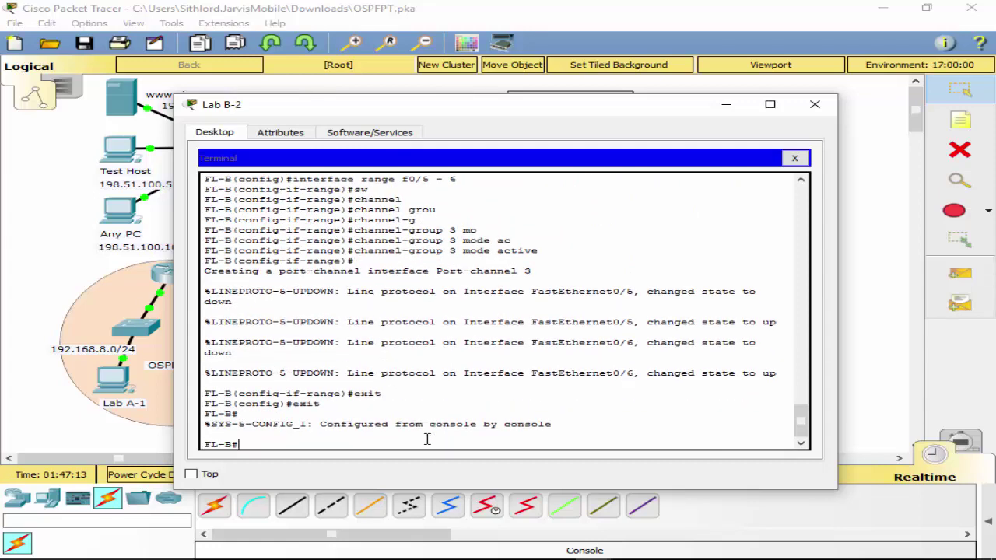
{"action": "type", "text": "wr"}
{"action": "key", "text": "Return"}
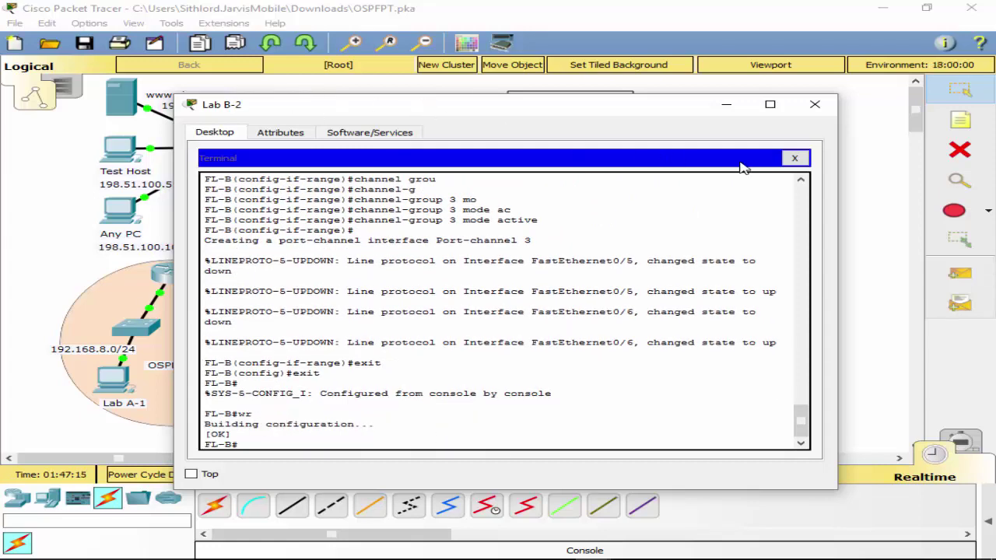
Move the console cable from Lab B-2 to FL-C's Console port and reopen the Lab B-2 terminal session.
{"action": "left_click", "coordinate": [794, 158]}
{"action": "left_click", "coordinate": [814, 104]}
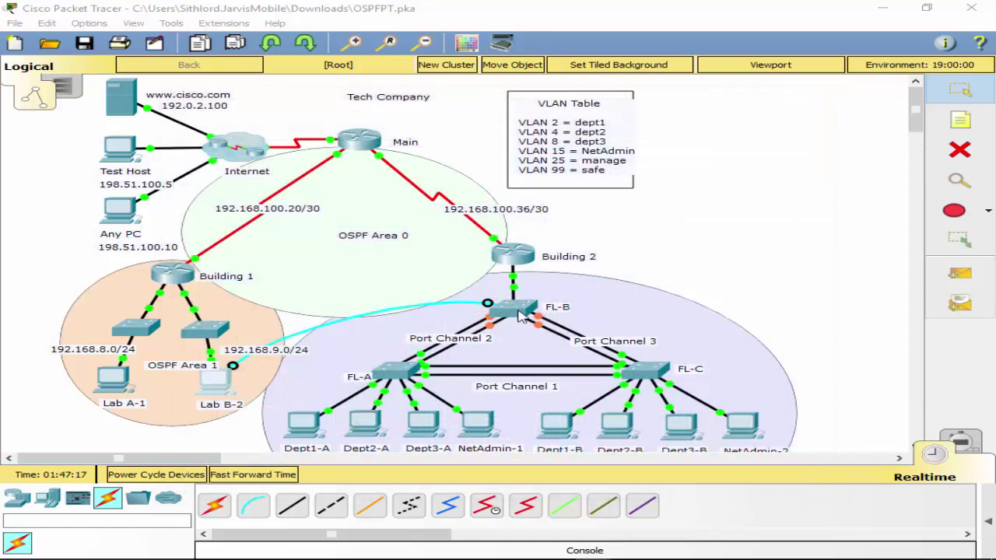
{"action": "left_click", "coordinate": [659, 368]}
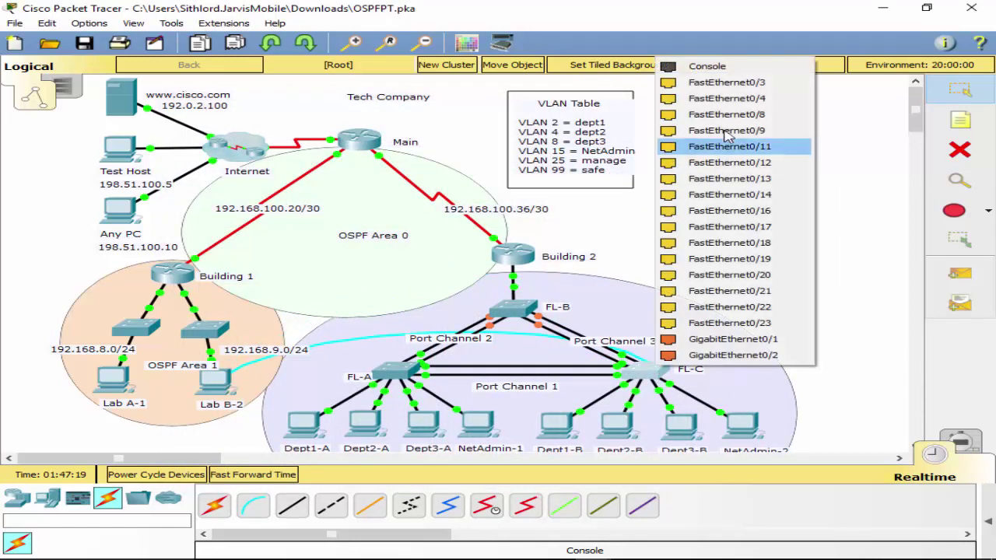
{"action": "left_click", "coordinate": [708, 64]}
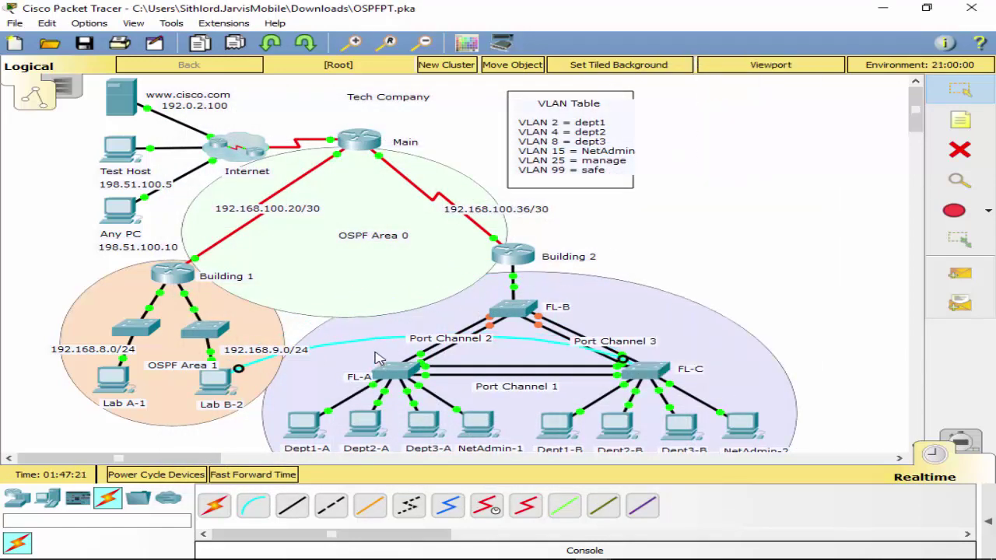
{"action": "left_click", "coordinate": [211, 386]}
{"action": "left_click", "coordinate": [490, 193]}
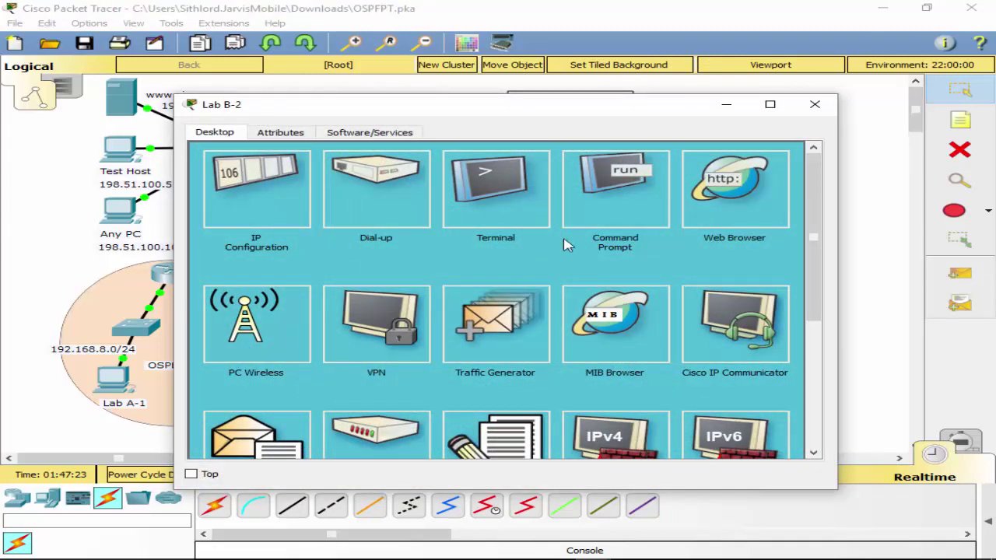
{"action": "left_click", "coordinate": [764, 292]}
{"action": "key", "text": "Return"}
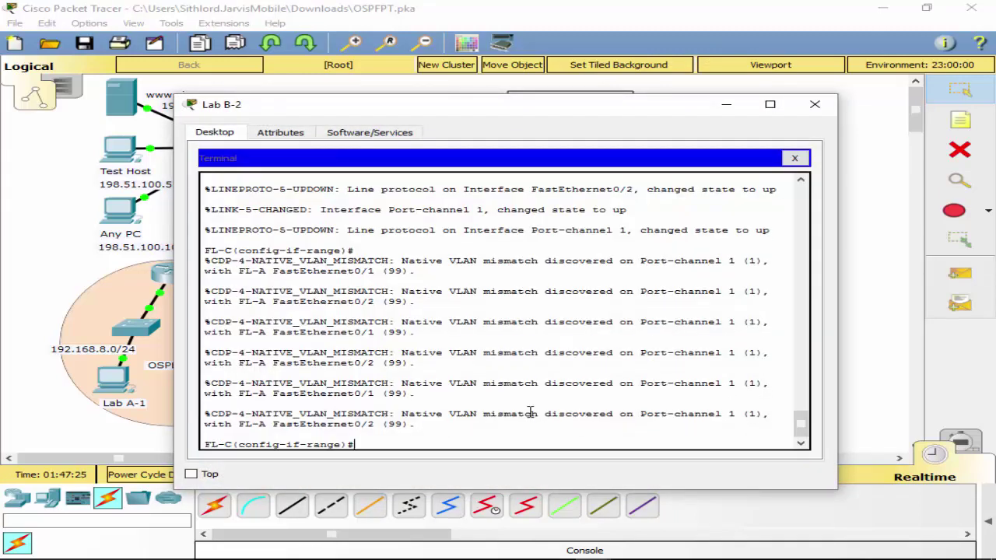
Select FL-C's interface range FastEthernet0/5–0/6.
{"action": "type", "text": "int range f0/1 - 2"}
{"action": "key", "text": "Left"}
{"action": "key", "text": "Left"}
{"action": "key", "text": "Left"}
{"action": "key", "text": "Left"}
{"action": "key", "text": "BackSpace"}
{"action": "type", "text": "5"}
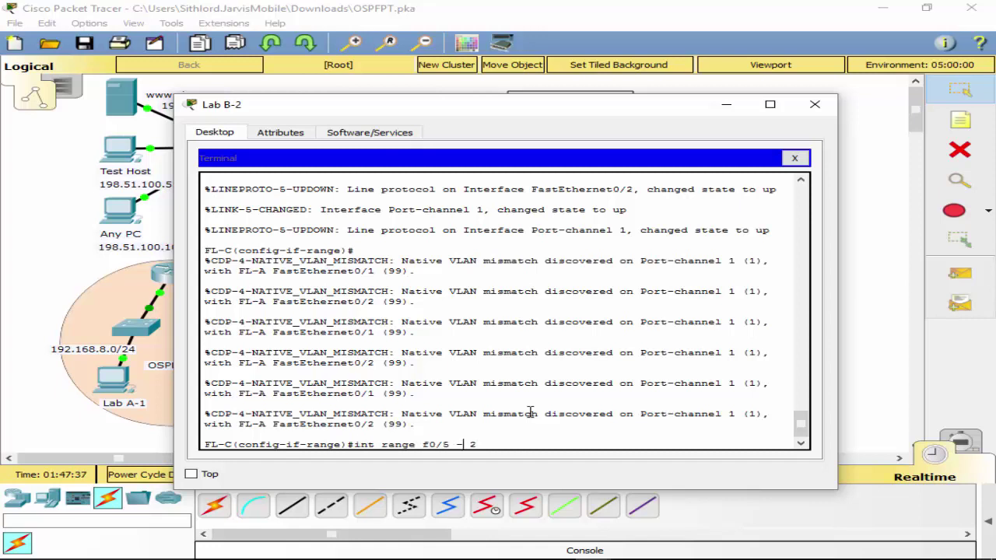
{"action": "key", "text": "End"}
{"action": "key", "text": "BackSpace"}
{"action": "key", "text": "Return"}
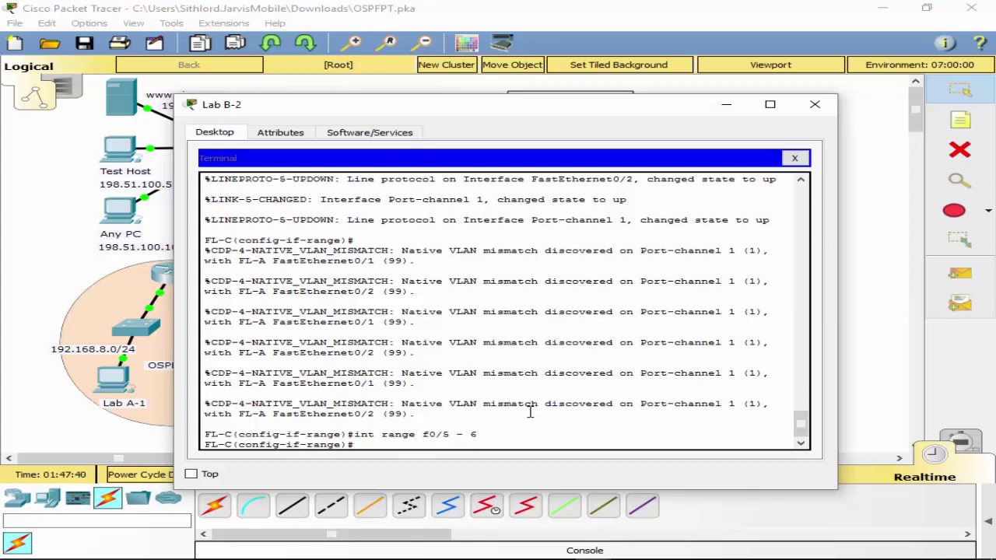
Bundle Fa0/5–6 into LACP channel-group 3 in passive mode.
{"action": "type", "text": "channel-gr"}
{"action": "key", "text": "Tab"}
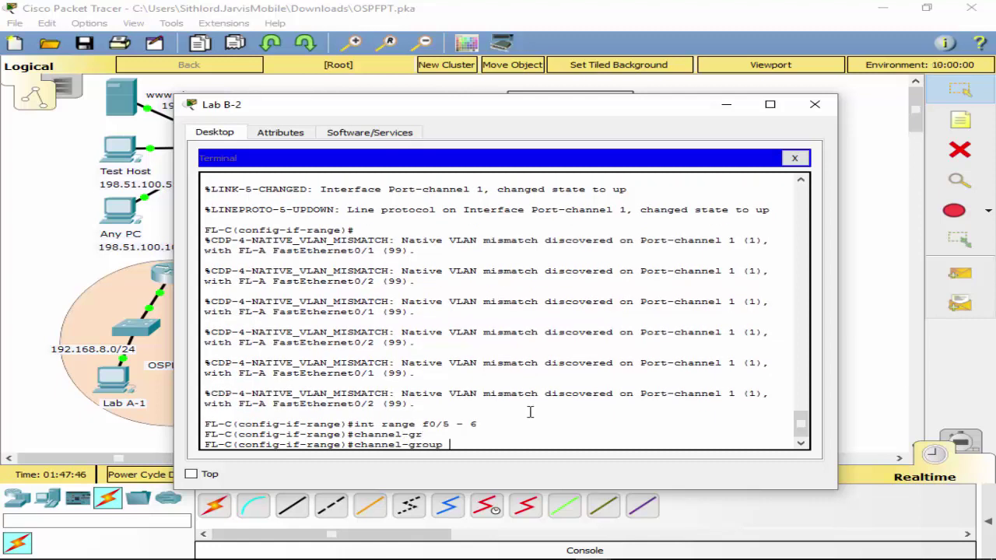
{"action": "type", "text": "3 mod"}
{"action": "key", "text": "Tab"}
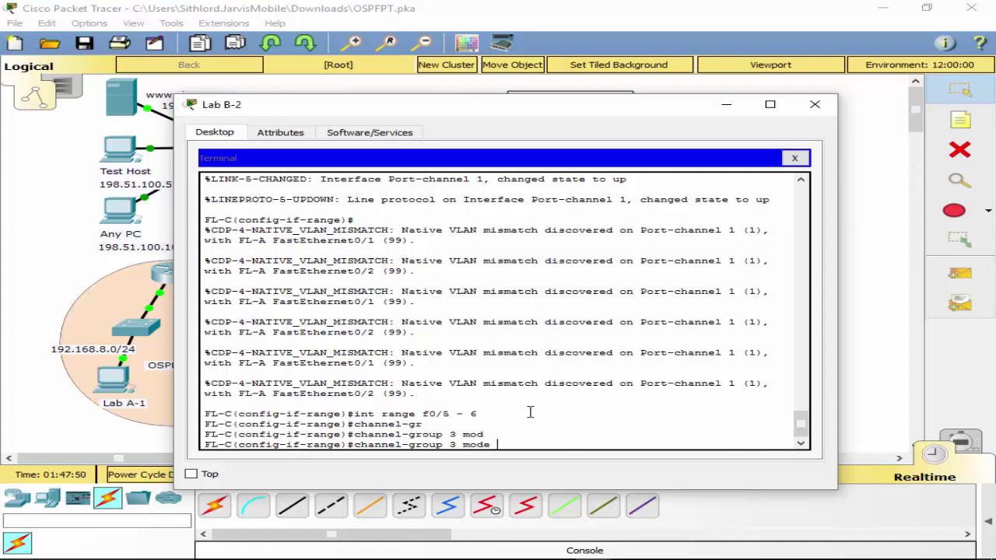
{"action": "type", "text": "?pas"}
{"action": "key", "text": "Tab"}
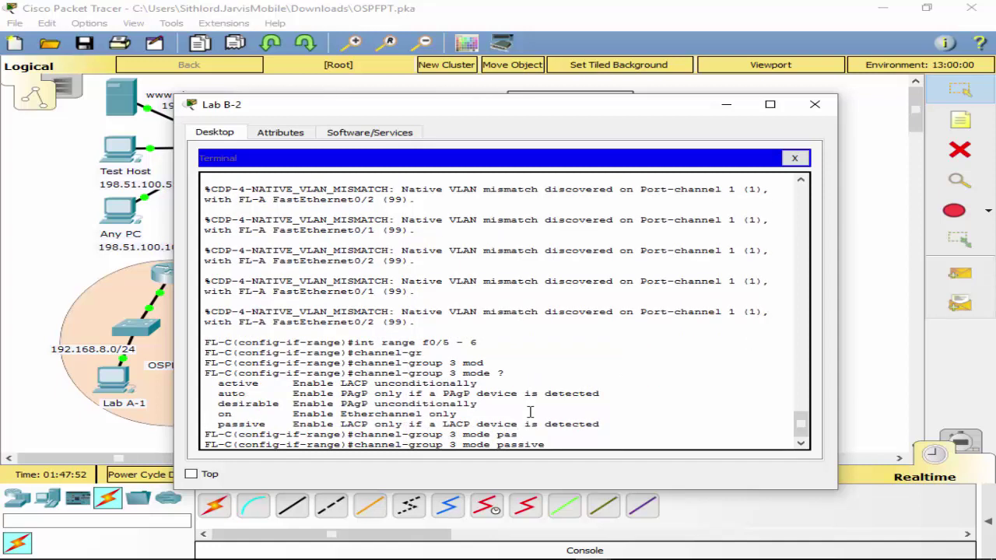
{"action": "key", "text": "Return"}
Exit back to privileged mode and save FL-C's configuration with wr.
{"action": "key", "text": "Return"}
{"action": "type", "text": "exit"}
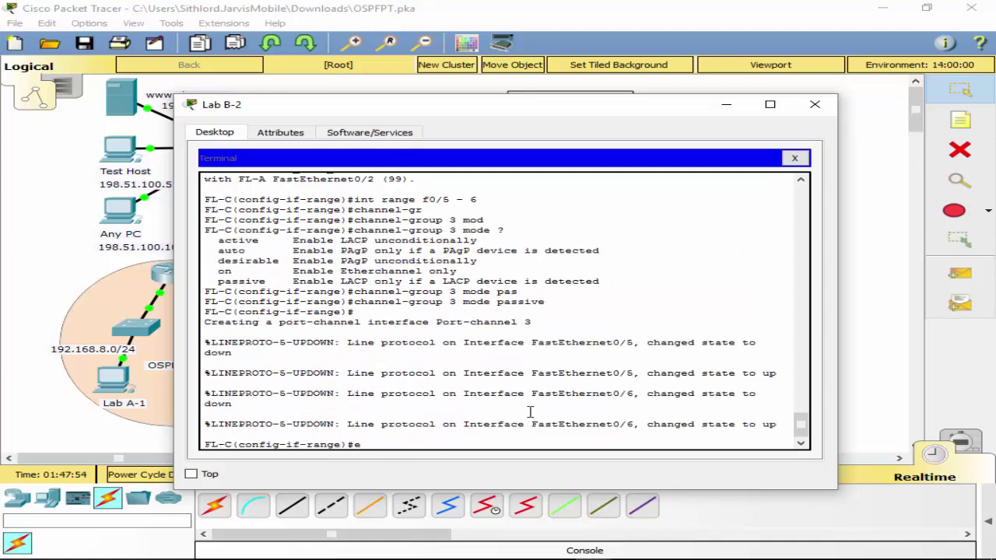
{"action": "key", "text": "Return"}
{"action": "type", "text": "exit"}
{"action": "key", "text": "Return"}
{"action": "type", "text": "wr"}
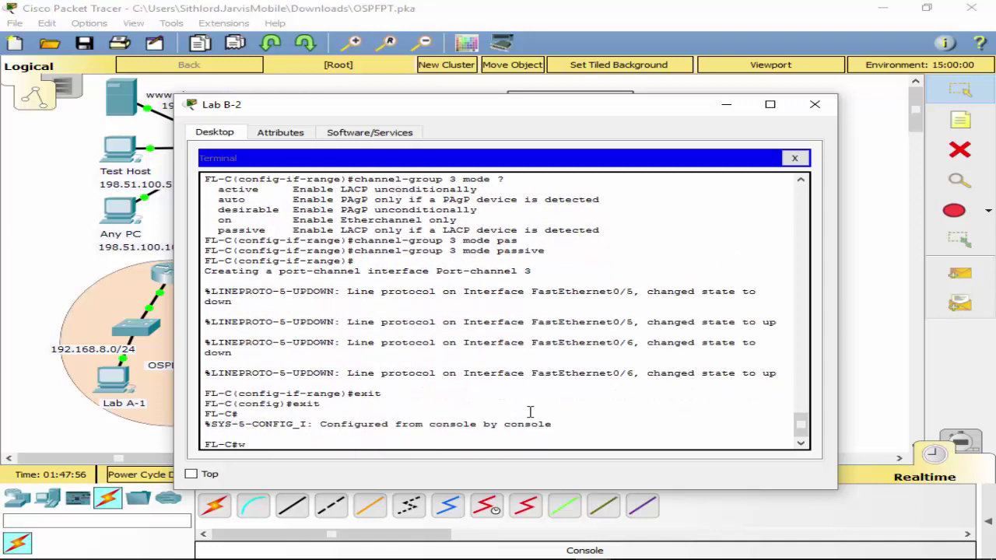
{"action": "key", "text": "Return"}
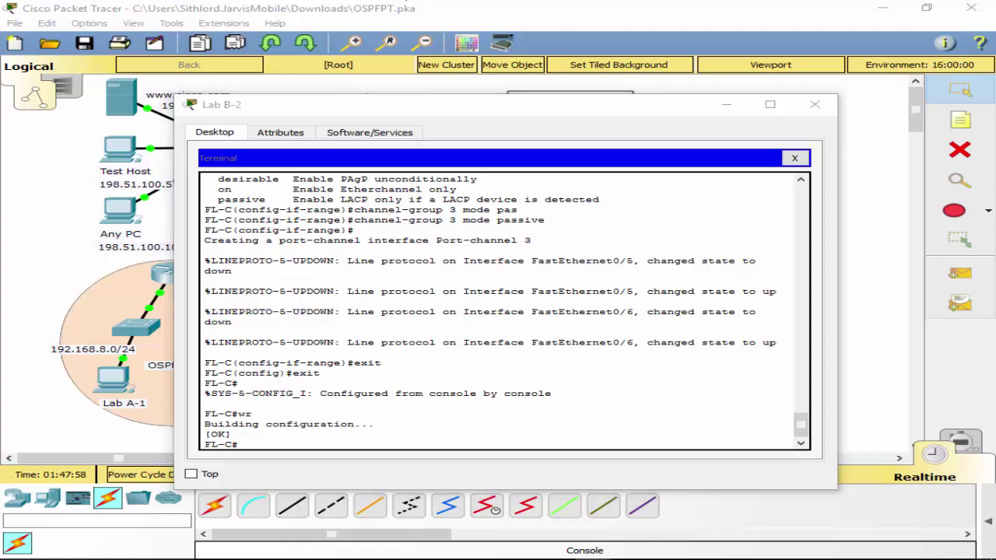
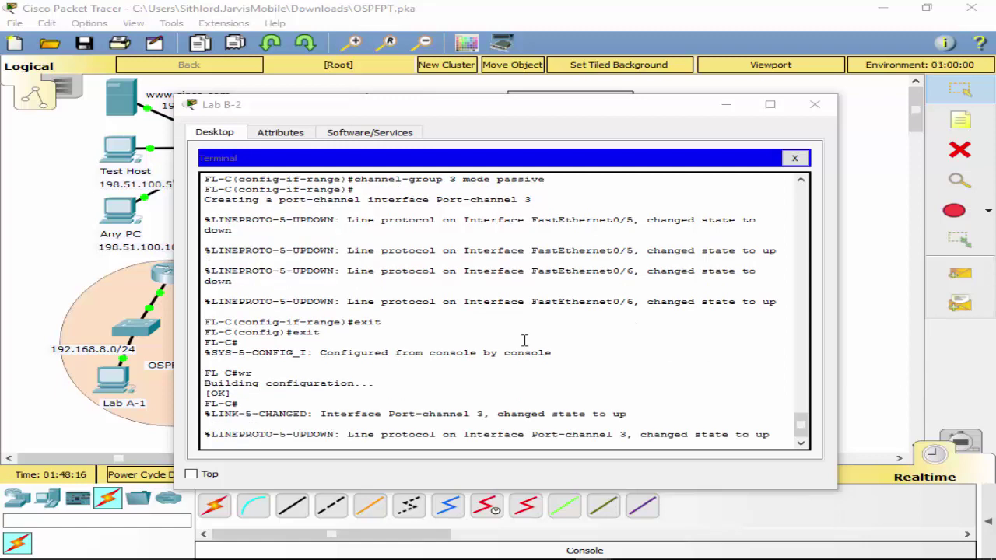
In FL-C's console, enter global configuration mode and select interface Port-channel 1.
{"action": "left_click", "coordinate": [565, 382]}
{"action": "key", "text": "Return"}
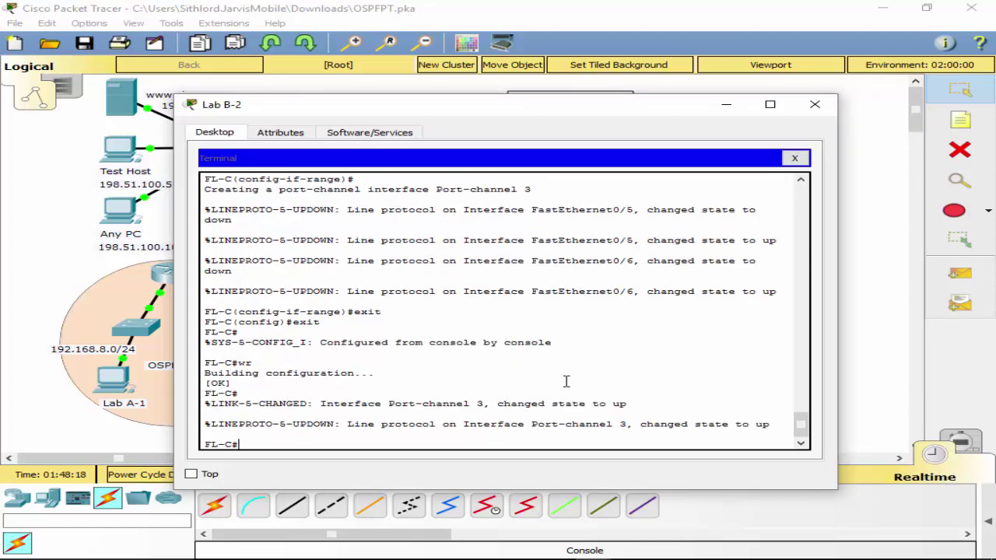
{"action": "type", "text": "conf t"}
{"action": "key", "text": "Return"}
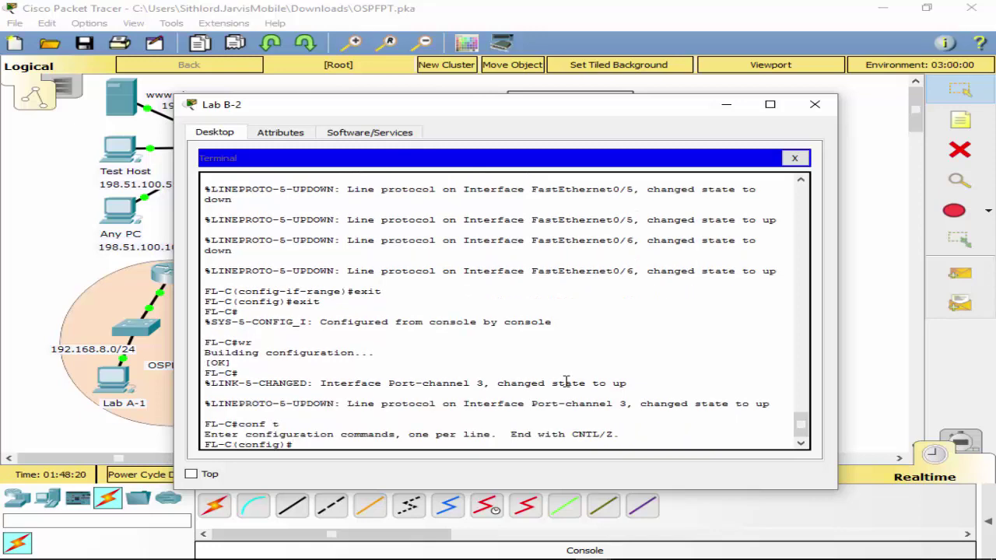
{"action": "type", "text": "int"}
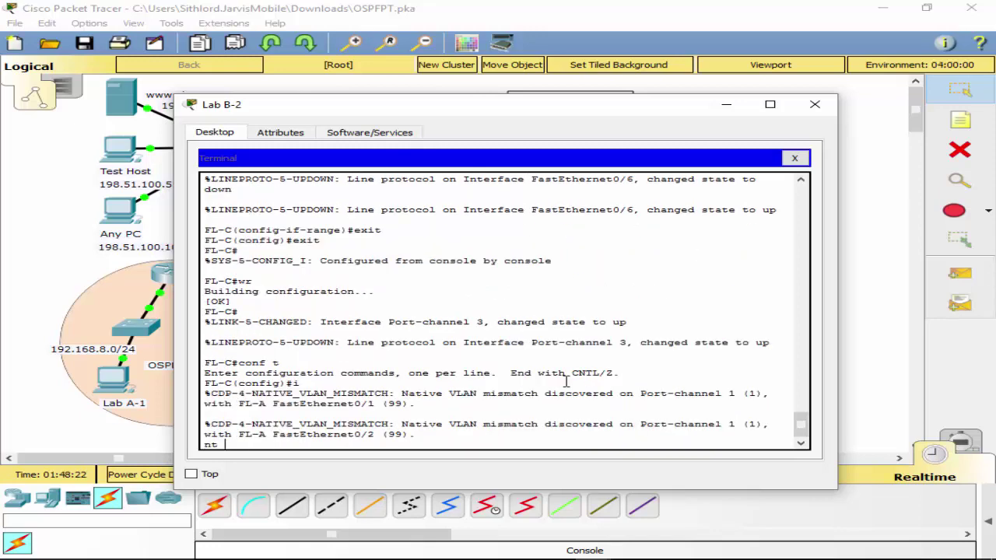
{"action": "type", "text": " po"}
{"action": "key", "text": "Tab"}
{"action": "type", "text": "1"}
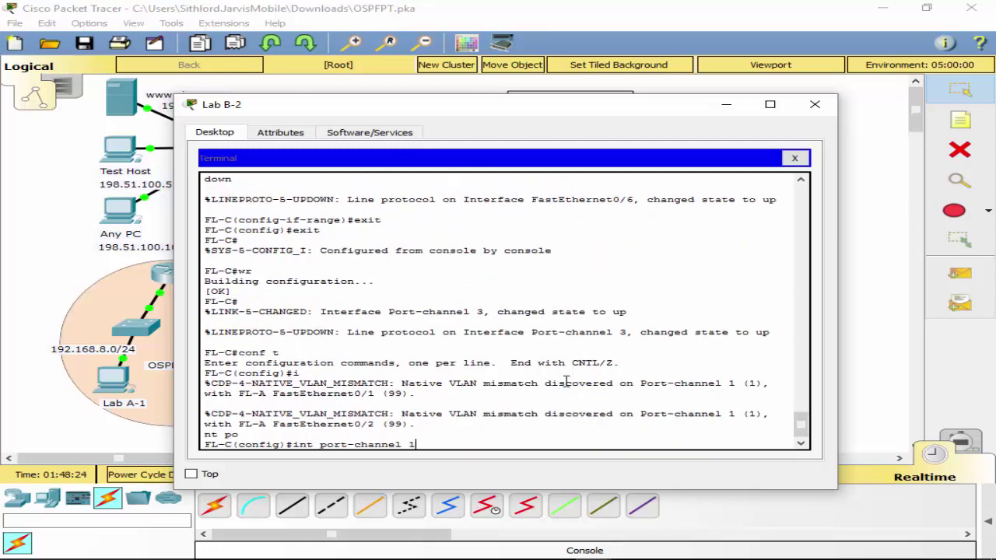
{"action": "key", "text": "Return"}
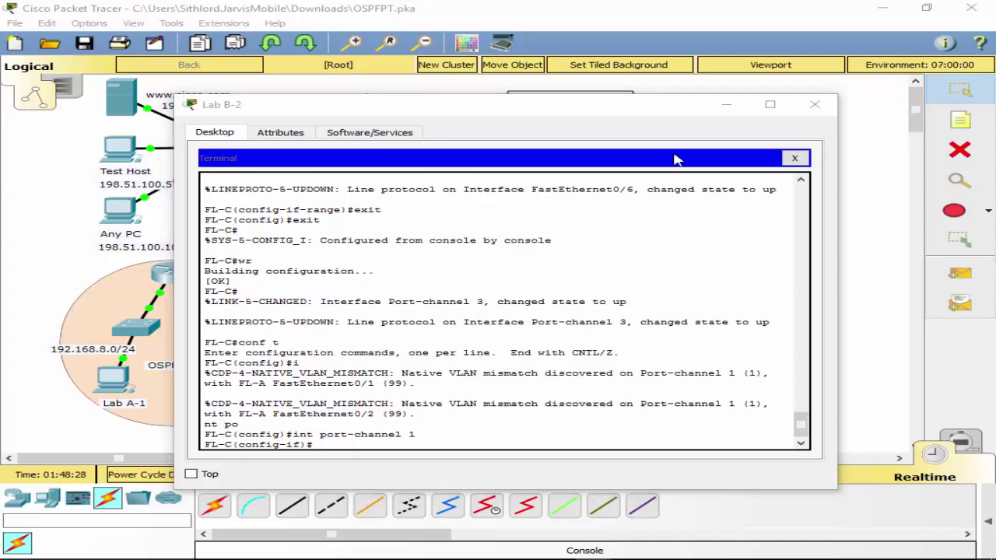
Set Port-channel 1 to switchport mode trunk.
{"action": "left_click_drag", "start_coordinate": [386, 101], "coordinate": [391, 67]}
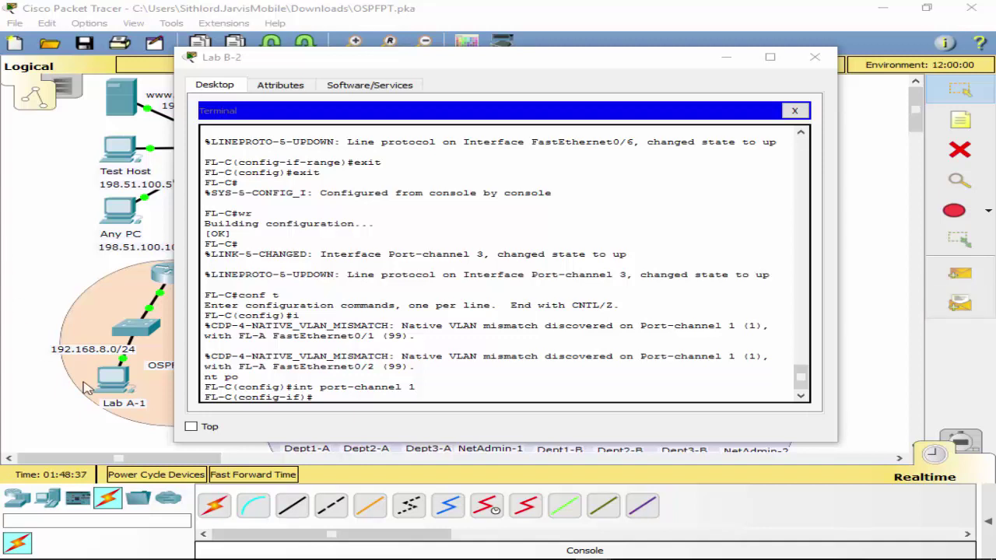
{"action": "left_click", "coordinate": [378, 398]}
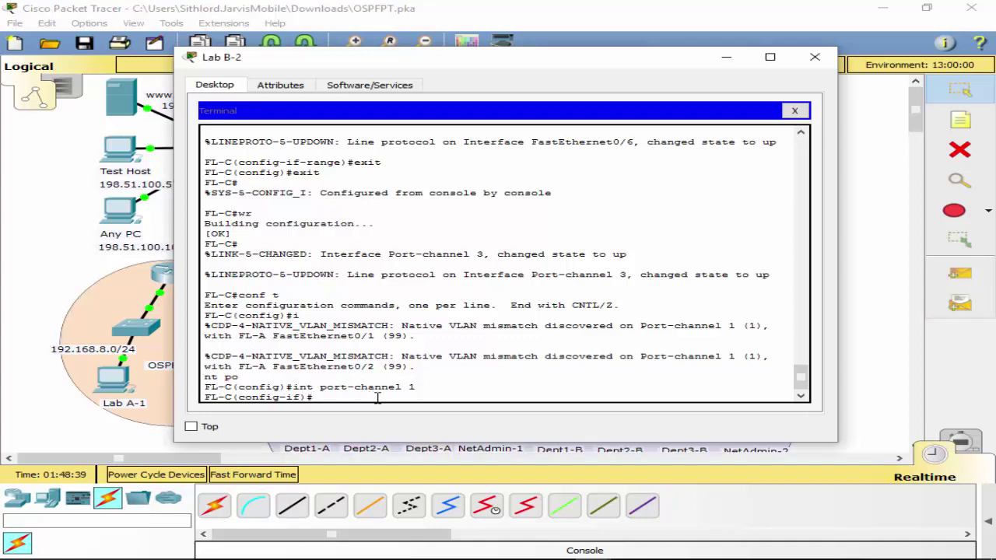
{"action": "type", "text": "sw"}
{"action": "key", "text": "Tab"}
{"action": "type", "text": "mo"}
{"action": "key", "text": "Tab"}
{"action": "type", "text": "t"}
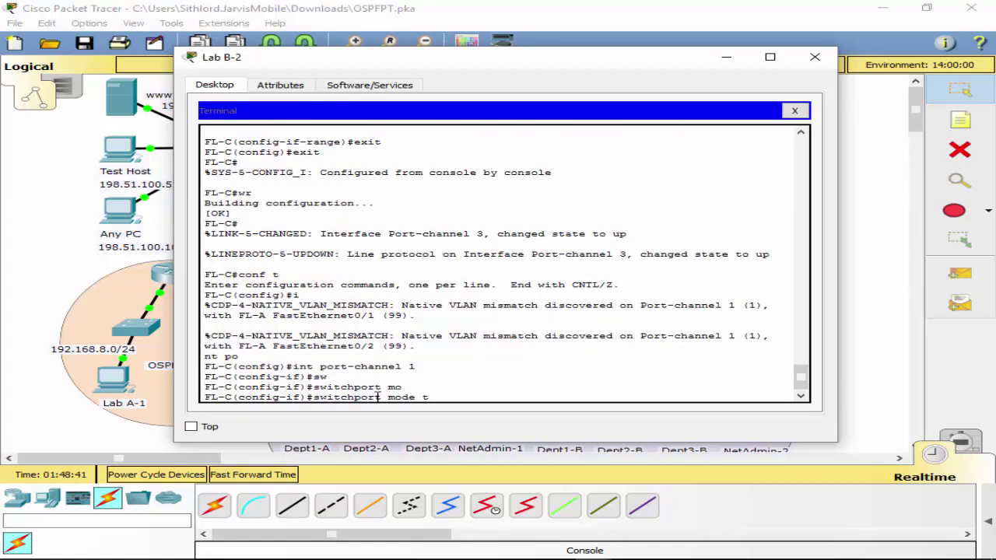
{"action": "key", "text": "Tab"}
{"action": "key", "text": "Return"}
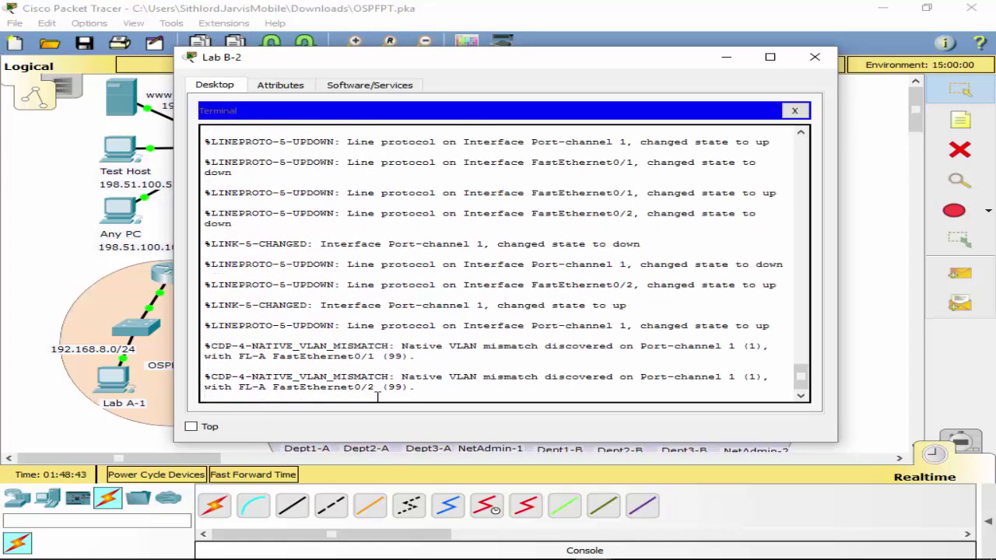
{"action": "key", "text": "Return"}
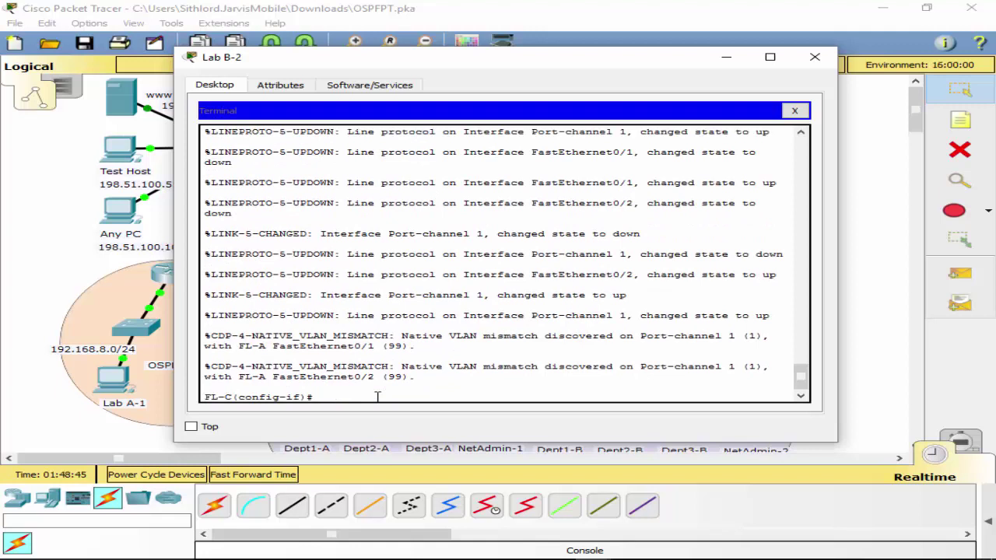
{"action": "type", "text": "exit"}
{"action": "key", "text": "BackSpace"}
{"action": "key", "text": "BackSpace"}
Move Lab B-2's console cable to FL-A's Console port and start a terminal session with default settings.
{"action": "left_click", "coordinate": [794, 110]}
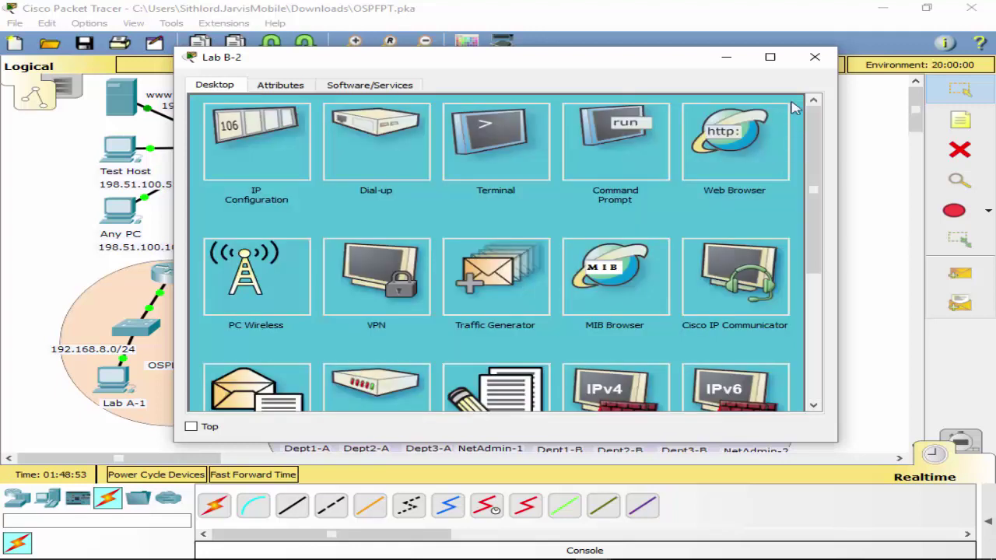
{"action": "left_click", "coordinate": [807, 65]}
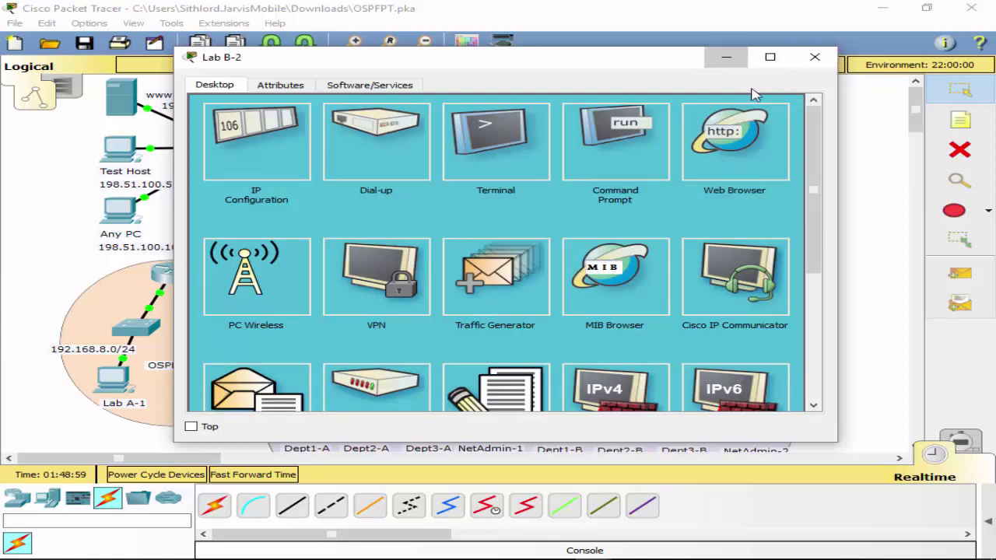
{"action": "left_click_drag", "start_coordinate": [476, 52], "coordinate": [502, 66]}
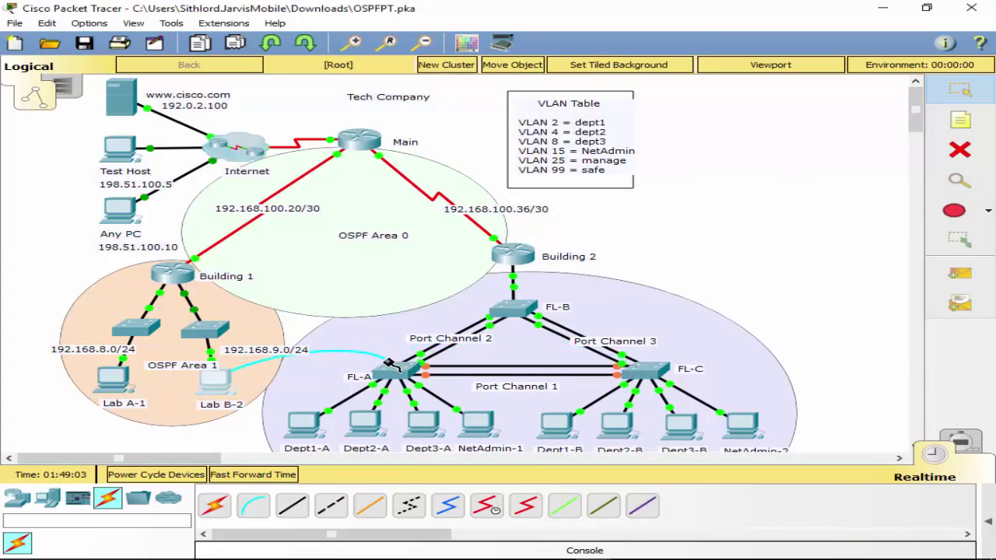
{"action": "left_click", "coordinate": [420, 370]}
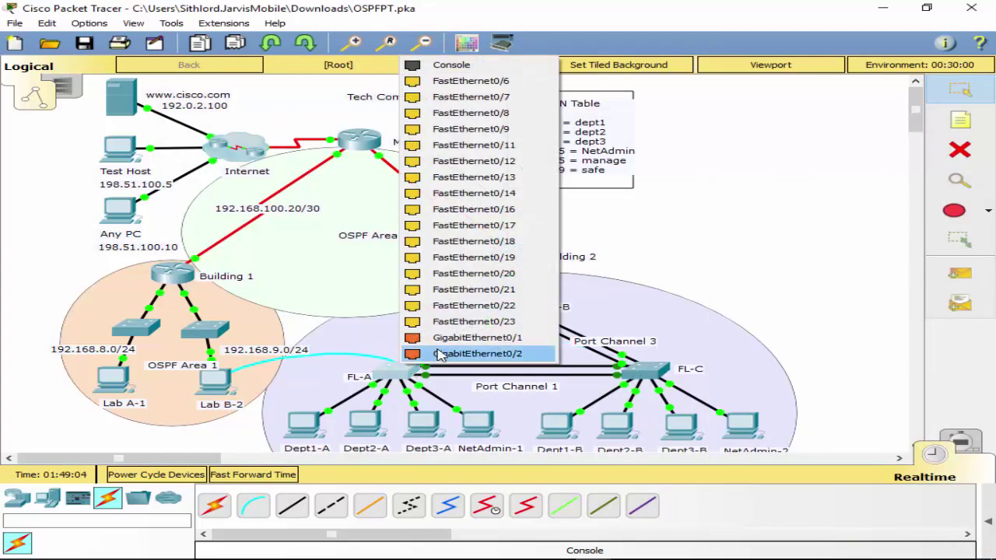
{"action": "left_click", "coordinate": [459, 65]}
{"action": "left_click", "coordinate": [214, 379]}
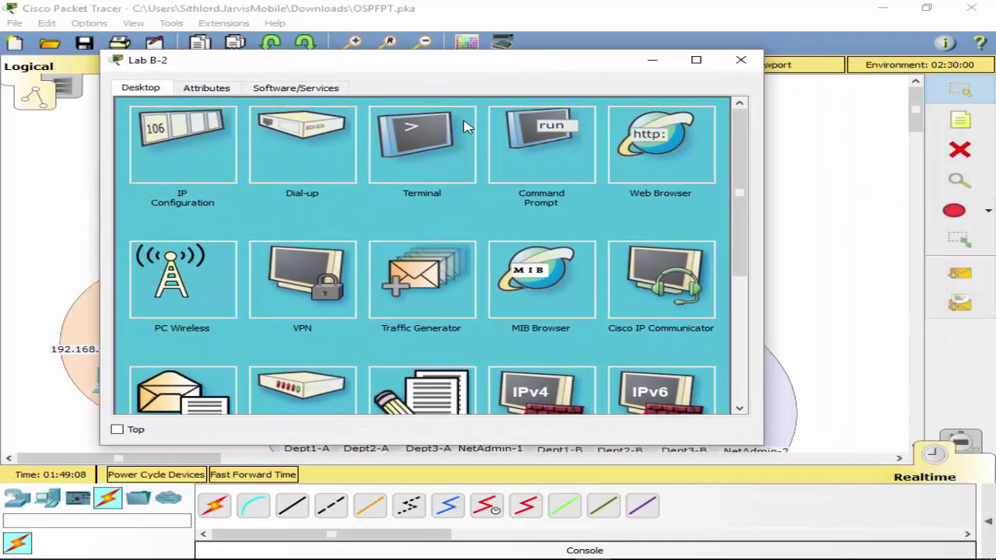
{"action": "left_click", "coordinate": [464, 127]}
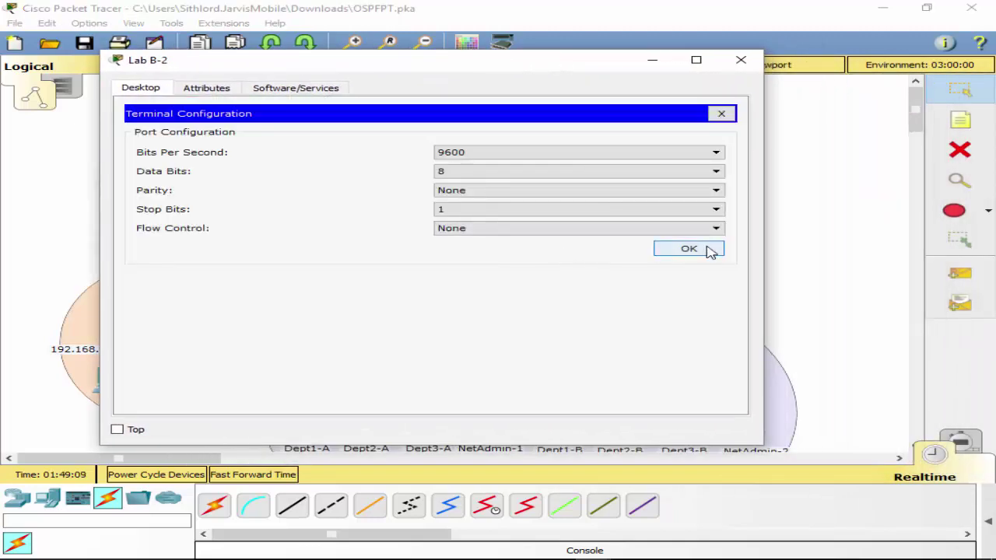
{"action": "left_click", "coordinate": [706, 249]}
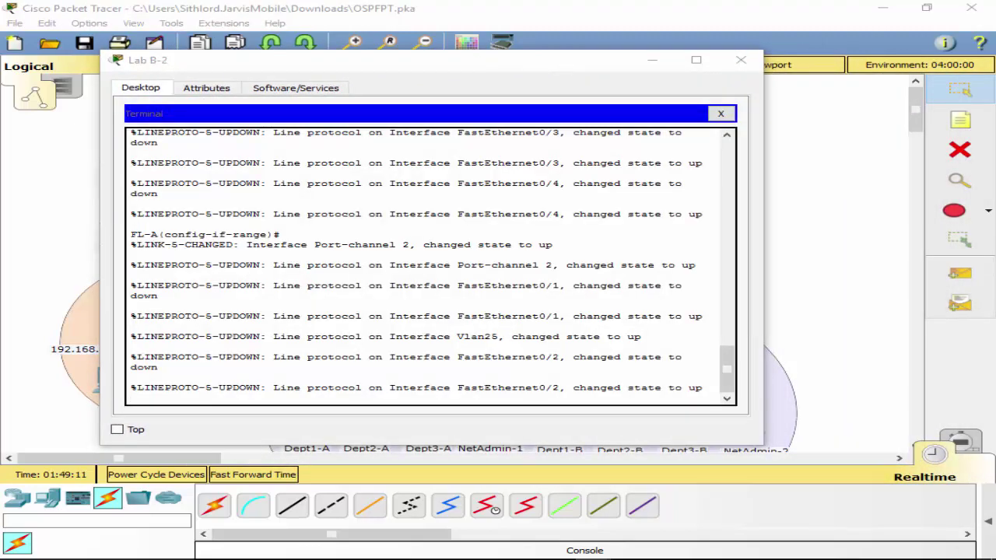
Make FL-A's Port-channel 1 a trunk with switchport mode trunk.
{"action": "left_click", "coordinate": [501, 402]}
{"action": "key", "text": "Return"}
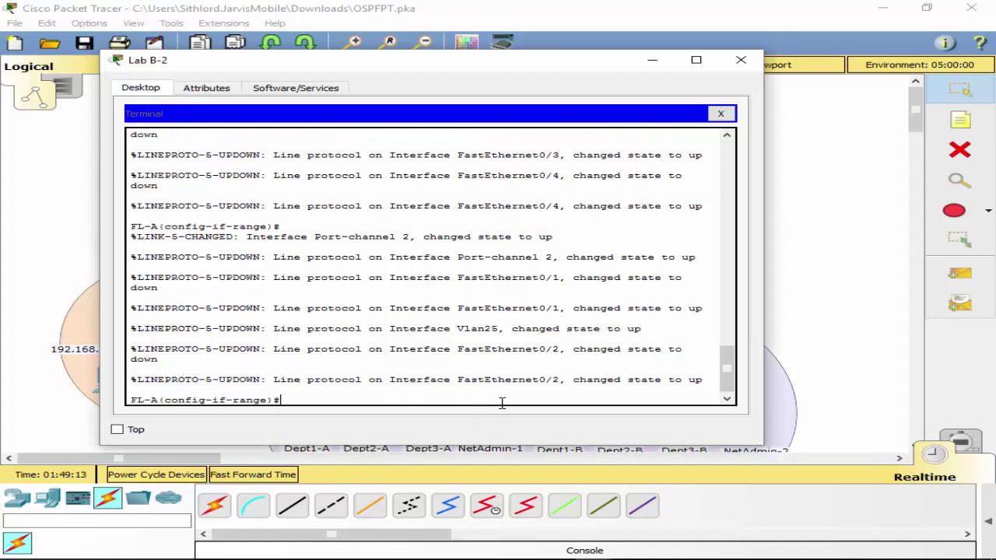
{"action": "type", "text": "int po1"}
{"action": "key", "text": "Return"}
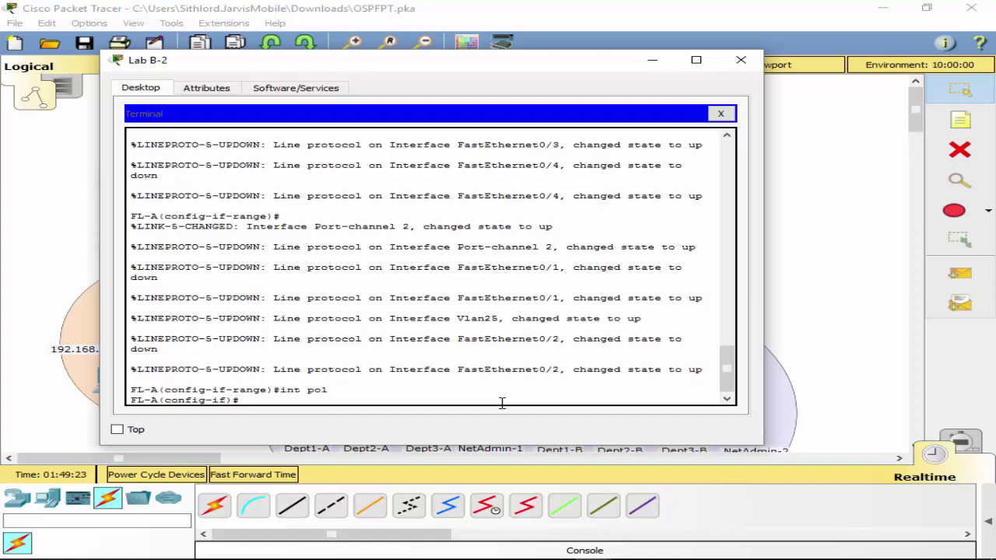
{"action": "type", "text": "sw"}
{"action": "key", "text": "Tab"}
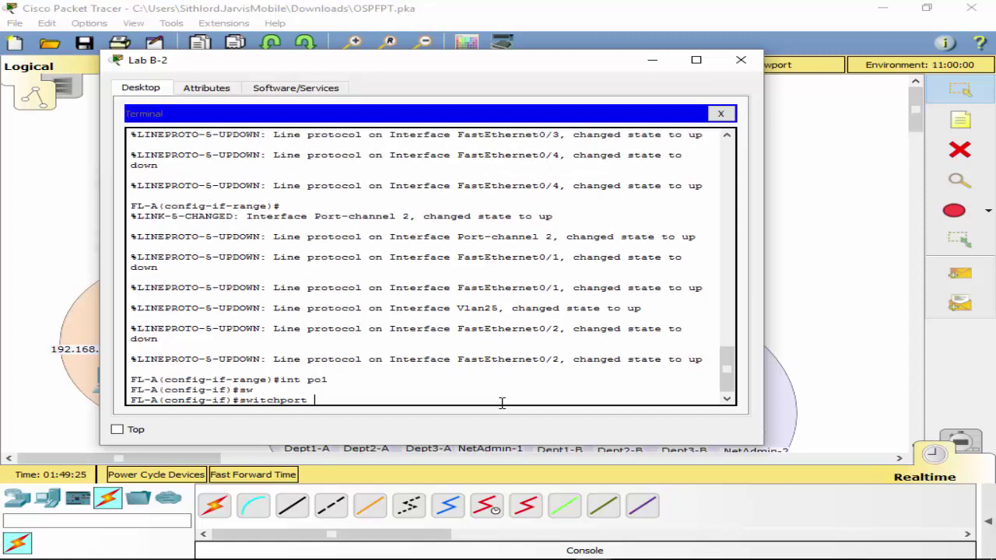
{"action": "type", "text": "mod"}
{"action": "key", "text": "Tab"}
{"action": "type", "text": "tr"}
{"action": "key", "text": "Tab"}
{"action": "key", "text": "Return"}
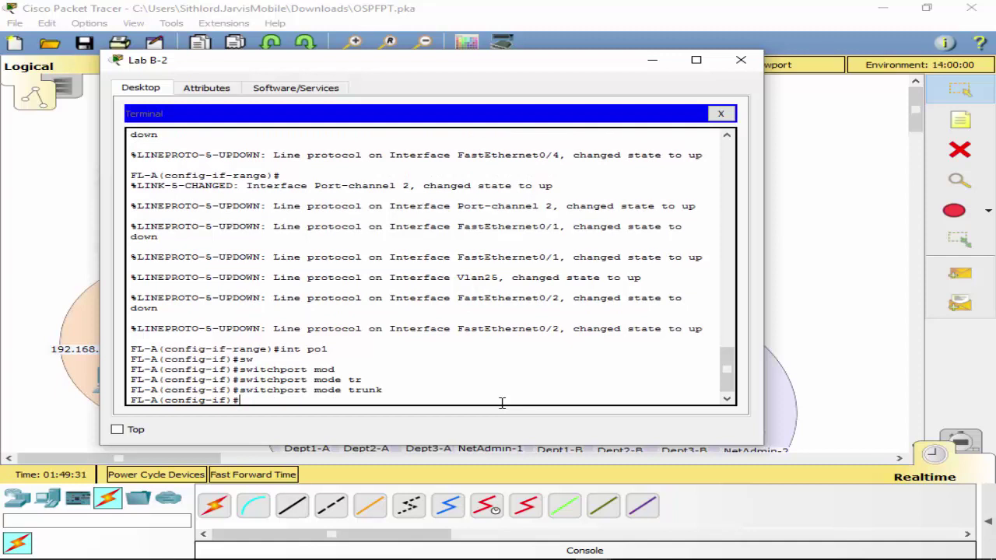
Set the trunk's native VLAN to 1 and return to privileged mode.
{"action": "type", "text": "sw"}
{"action": "key", "text": "Tab"}
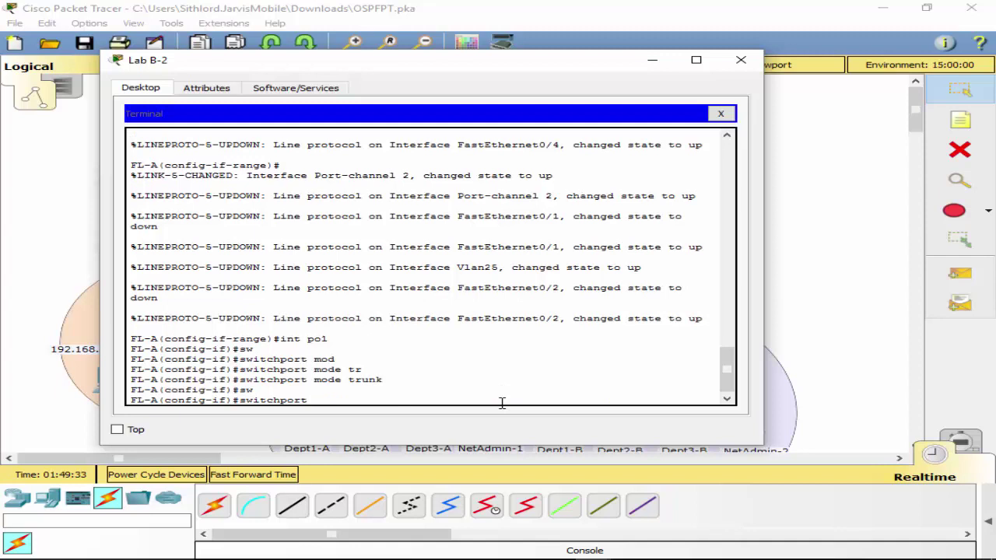
{"action": "type", "text": "na"}
{"action": "key", "text": "Tab"}
{"action": "type", "text": "vl"}
{"action": "key", "text": "Tab"}
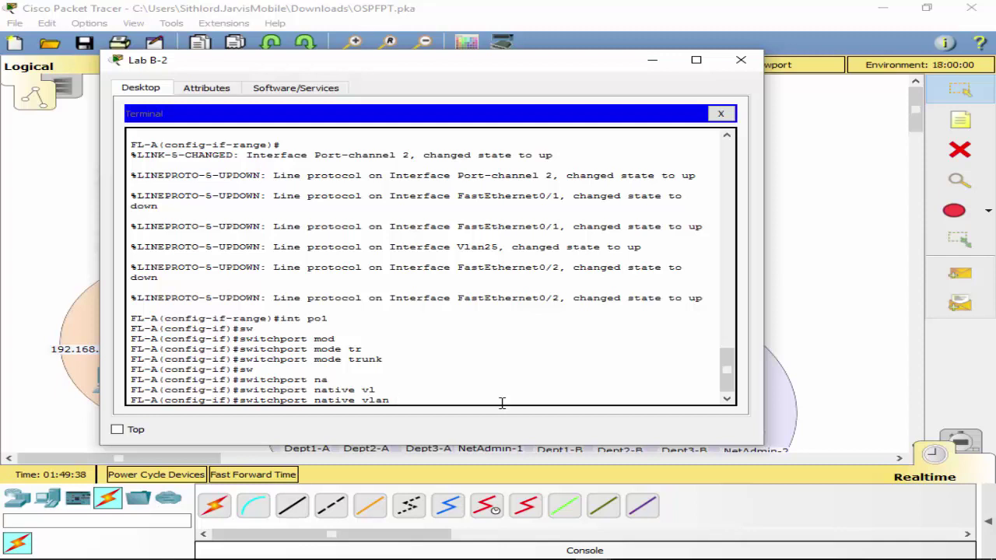
{"action": "type", "text": "1"}
{"action": "key", "text": "Return"}
{"action": "type", "text": "exit"}
{"action": "key", "text": "Return"}
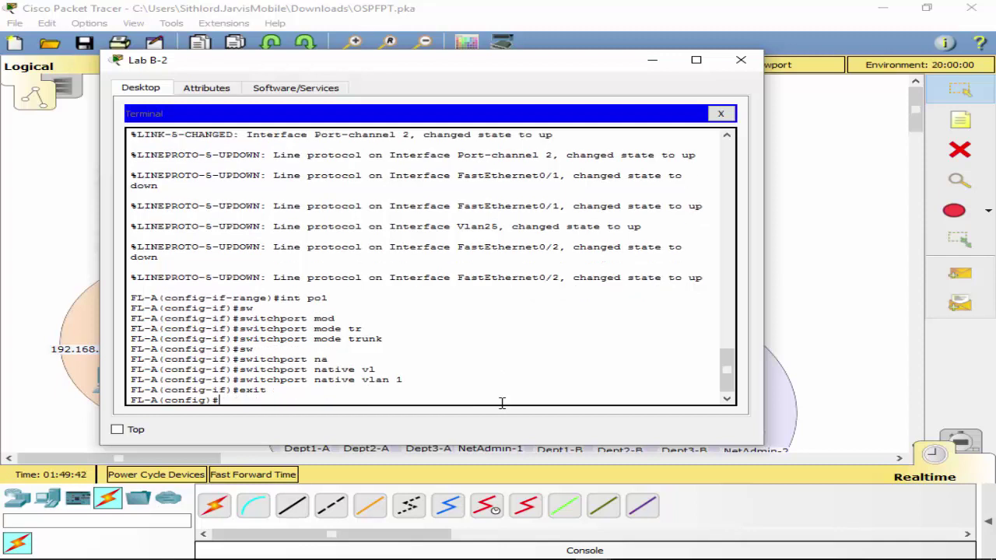
{"action": "type", "text": "exit"}
{"action": "key", "text": "Return"}
Save FL-A's configuration with wr, then select interface Port-channel 2 in configuration mode.
{"action": "type", "text": "wr"}
{"action": "key", "text": "Return"}
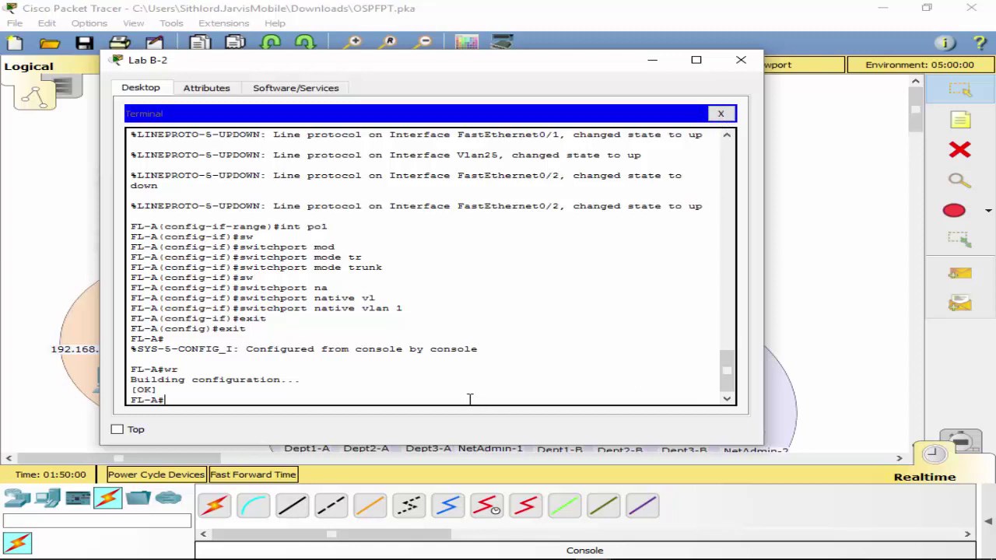
{"action": "type", "text": "conf t"}
{"action": "key", "text": "Return"}
{"action": "type", "text": "int po"}
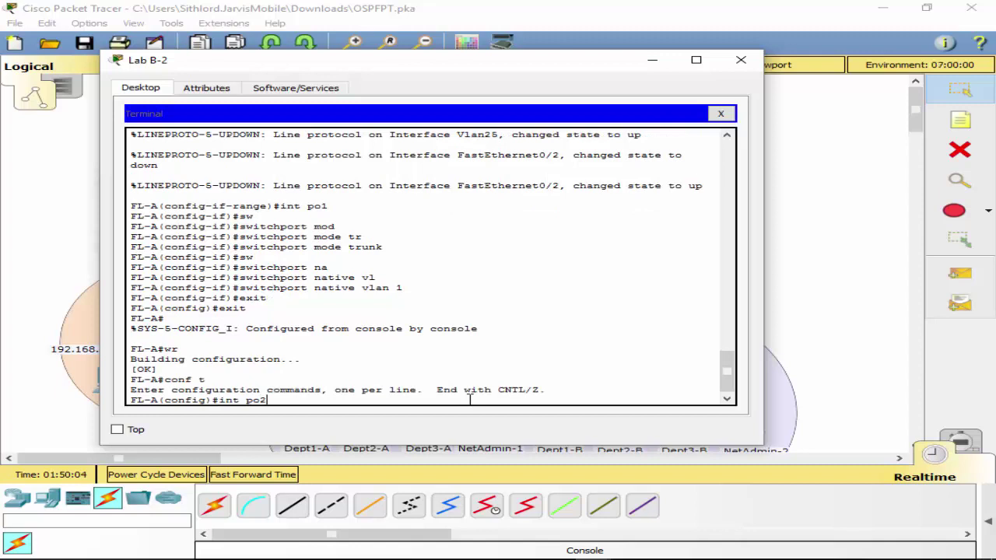
{"action": "type", "text": "2"}
{"action": "key", "text": "Return"}
Make Port-channel 2 a trunk, exit to privileged mode and save with wr.
{"action": "type", "text": "sw"}
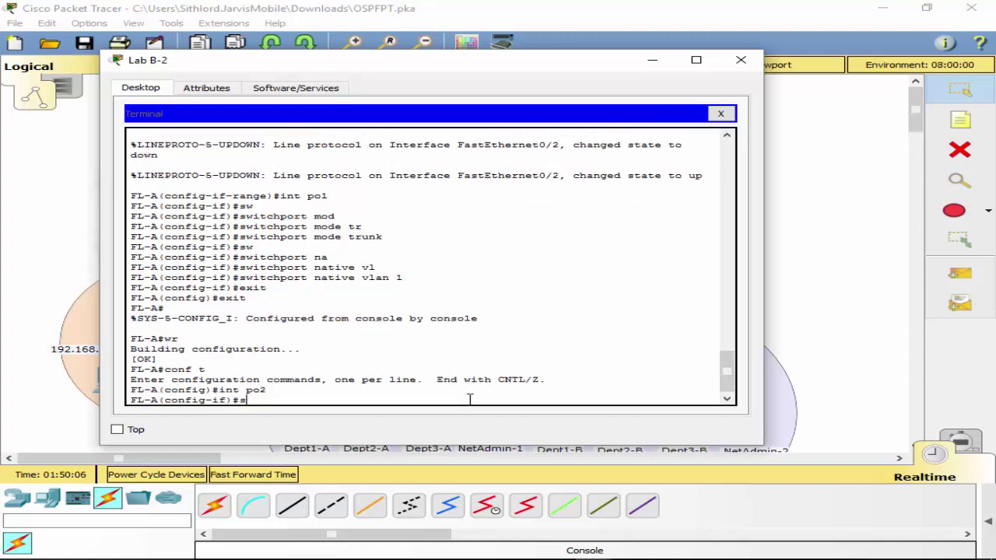
{"action": "key", "text": "Tab"}
{"action": "type", "text": "mod"}
{"action": "key", "text": "Tab"}
{"action": "type", "text": "tr"}
{"action": "key", "text": "Tab"}
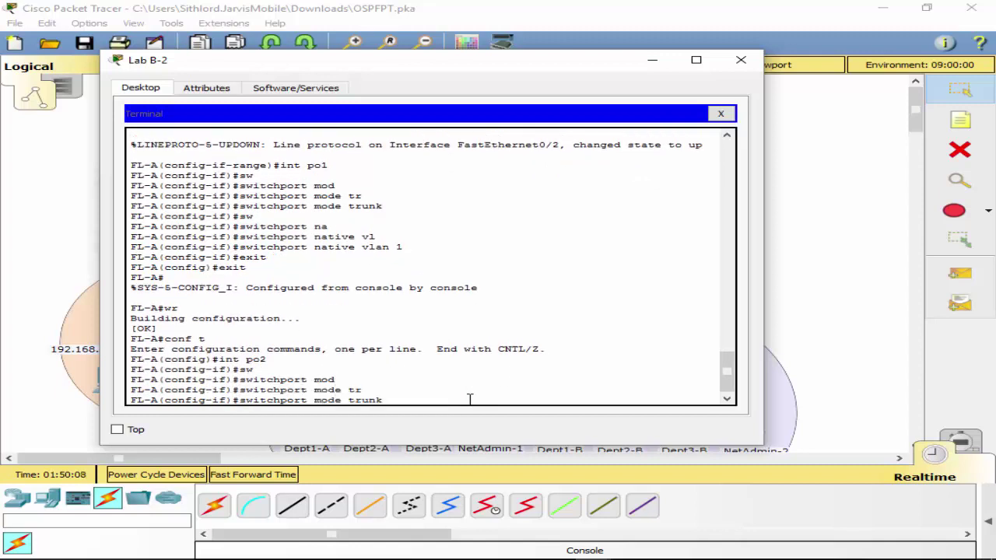
{"action": "key", "text": "Return"}
{"action": "type", "text": "exo"}
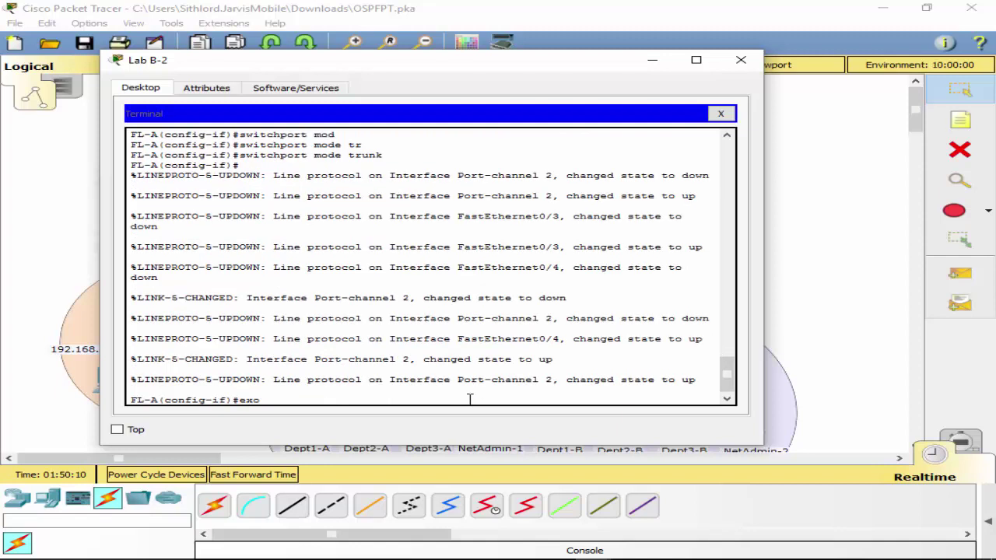
{"action": "key", "text": "BackSpace"}
{"action": "type", "text": "it"}
{"action": "key", "text": "Return"}
{"action": "type", "text": "exit"}
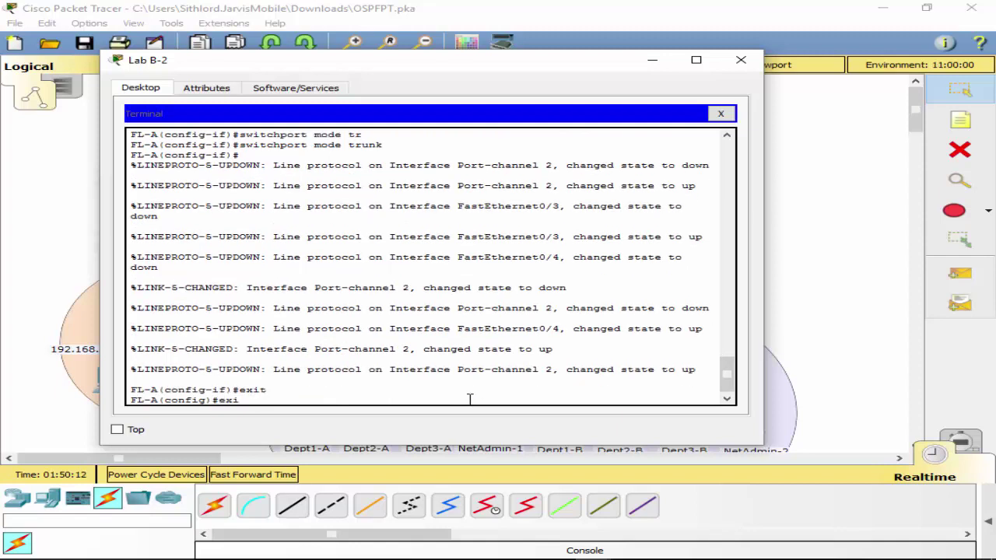
{"action": "key", "text": "Return"}
{"action": "type", "text": "wr"}
{"action": "key", "text": "Return"}
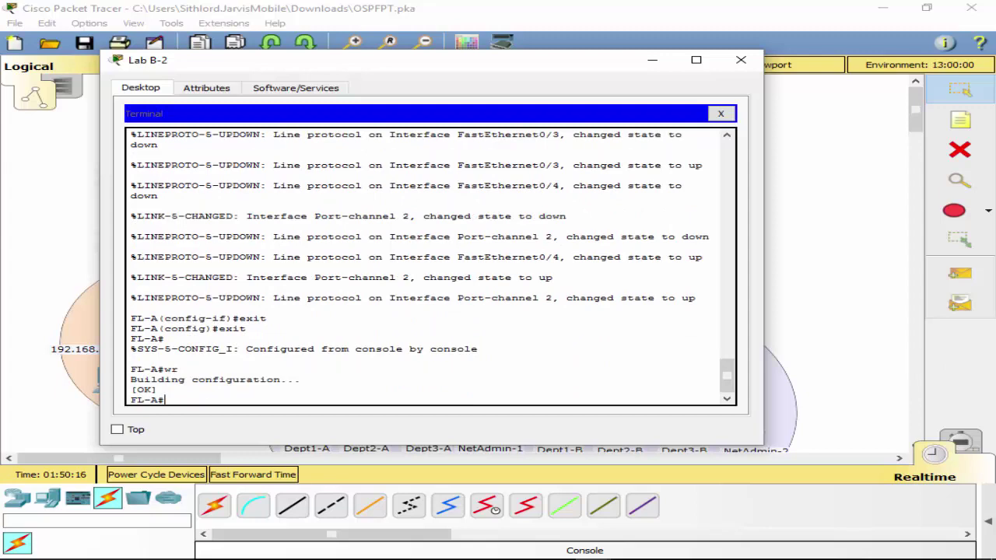
Reconnect Lab B-2's console cable to FL-B's Console port and open a terminal with default settings.
{"action": "left_click", "coordinate": [720, 113]}
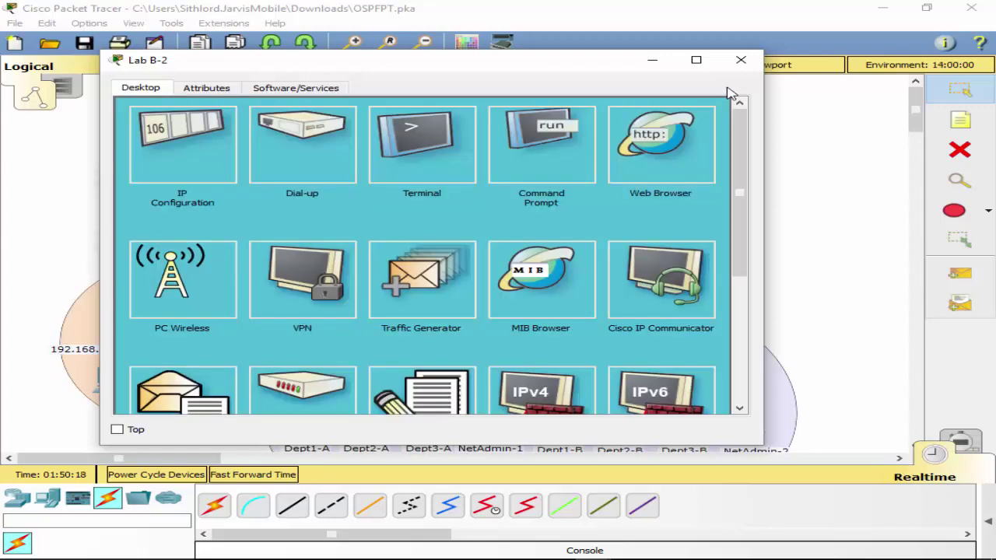
{"action": "left_click", "coordinate": [741, 60]}
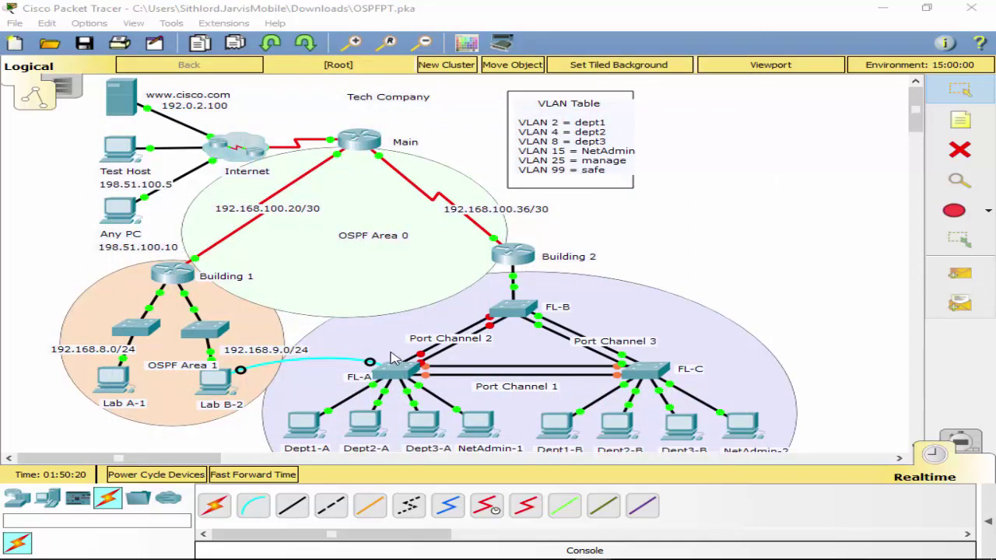
{"action": "left_click", "coordinate": [512, 308]}
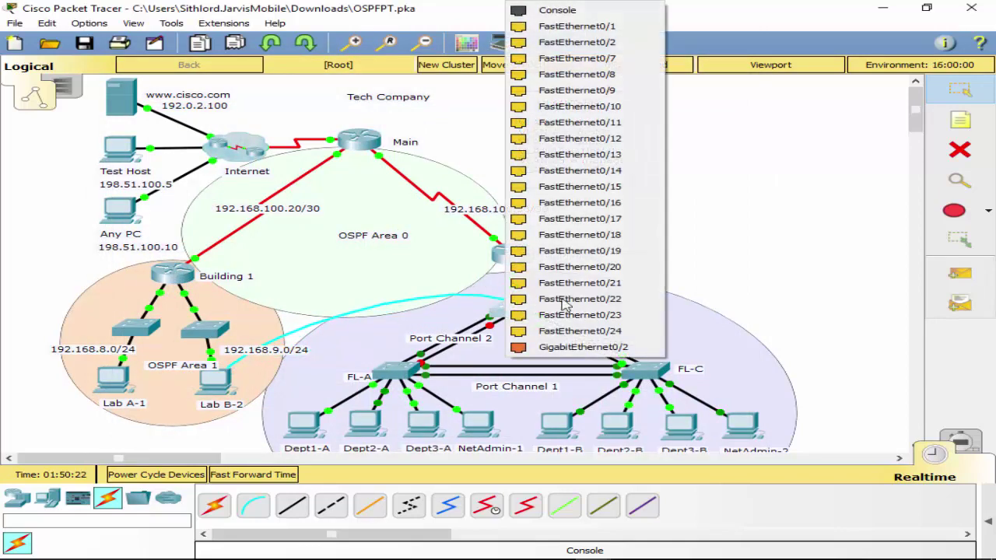
{"action": "left_click", "coordinate": [568, 10]}
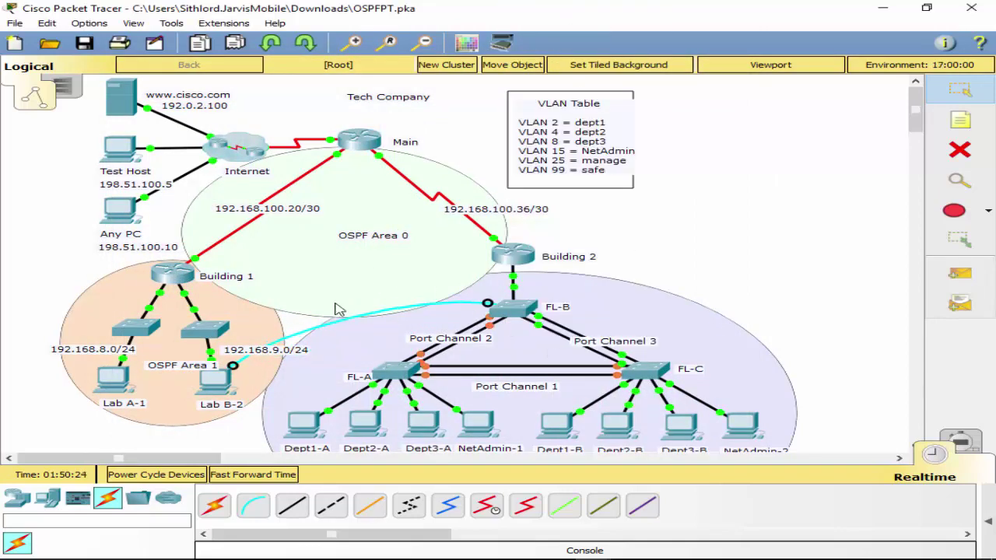
{"action": "left_click", "coordinate": [220, 388]}
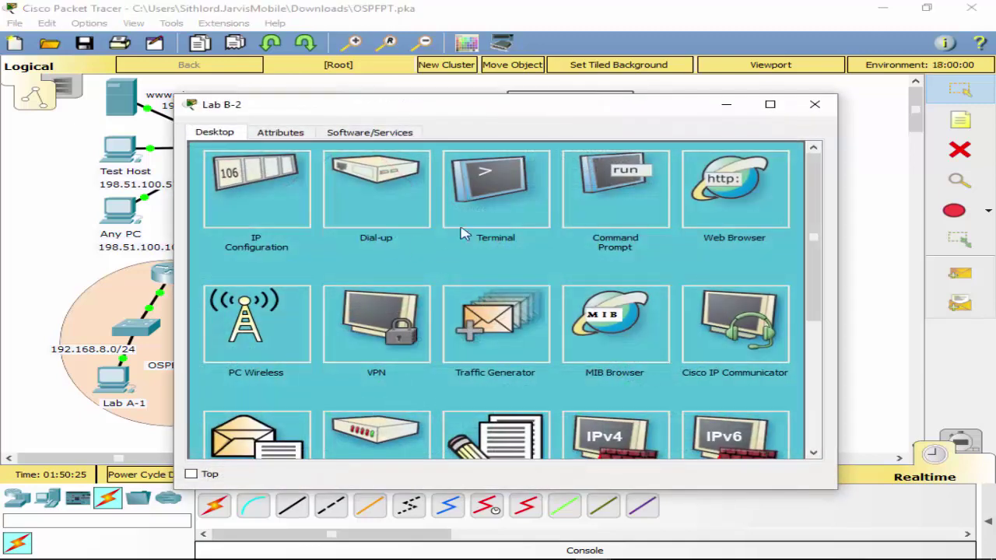
{"action": "left_click", "coordinate": [464, 233]}
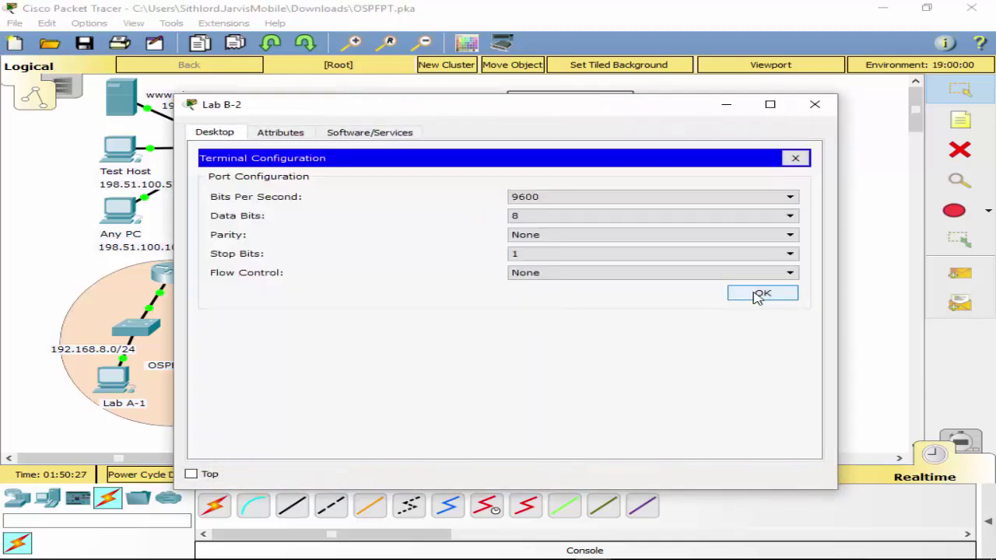
{"action": "left_click", "coordinate": [758, 296]}
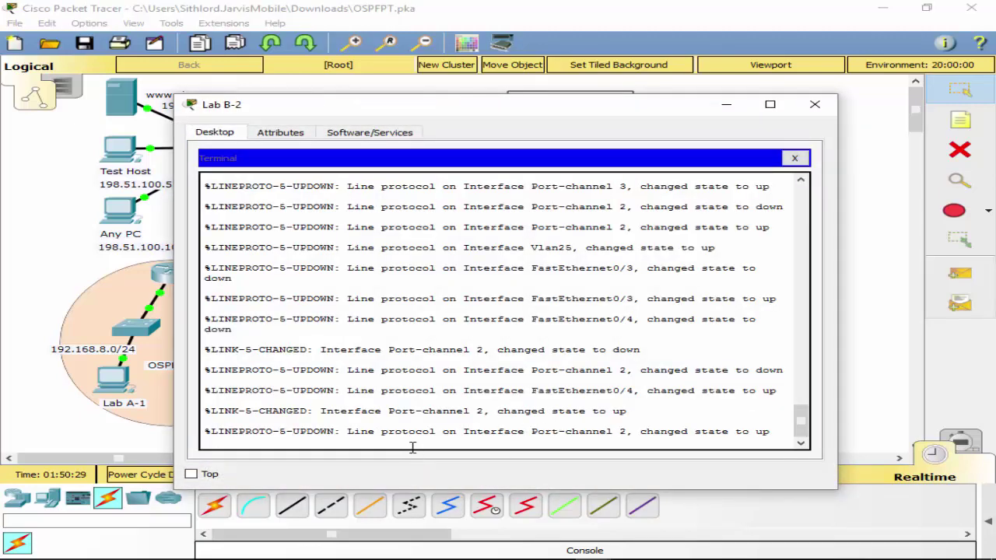
On FL-B, enter configuration mode and put Port-channel 2 into trunk mode.
{"action": "key", "text": "Return"}
{"action": "type", "text": "conf t"}
{"action": "key", "text": "Return"}
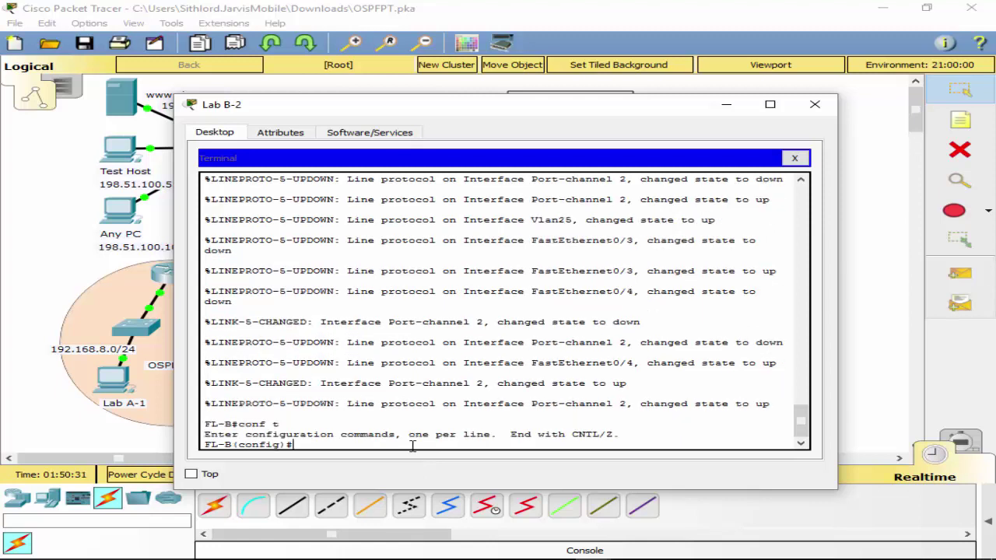
{"action": "type", "text": "int po 2"}
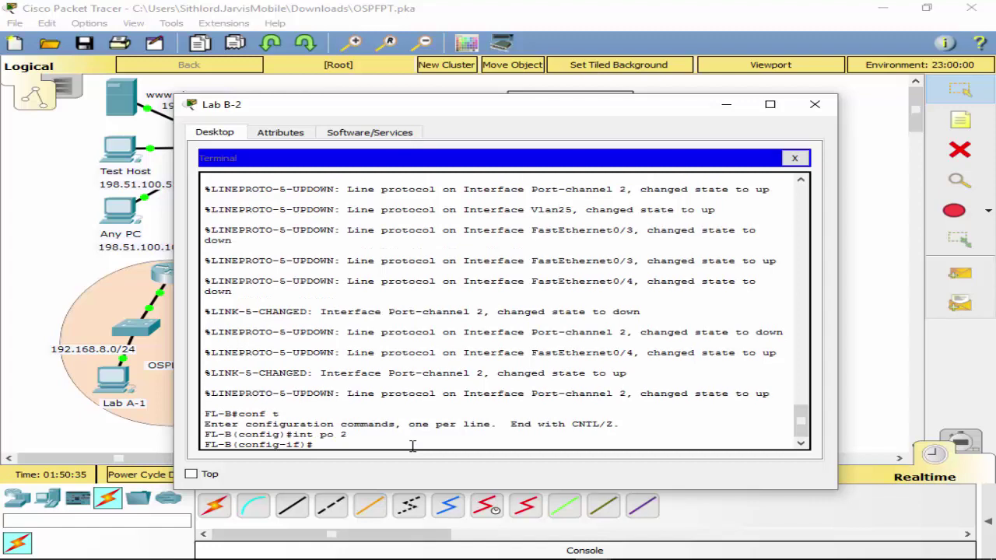
{"action": "key", "text": "Tab"}
{"action": "type", "text": "mod"}
{"action": "key", "text": "Tab"}
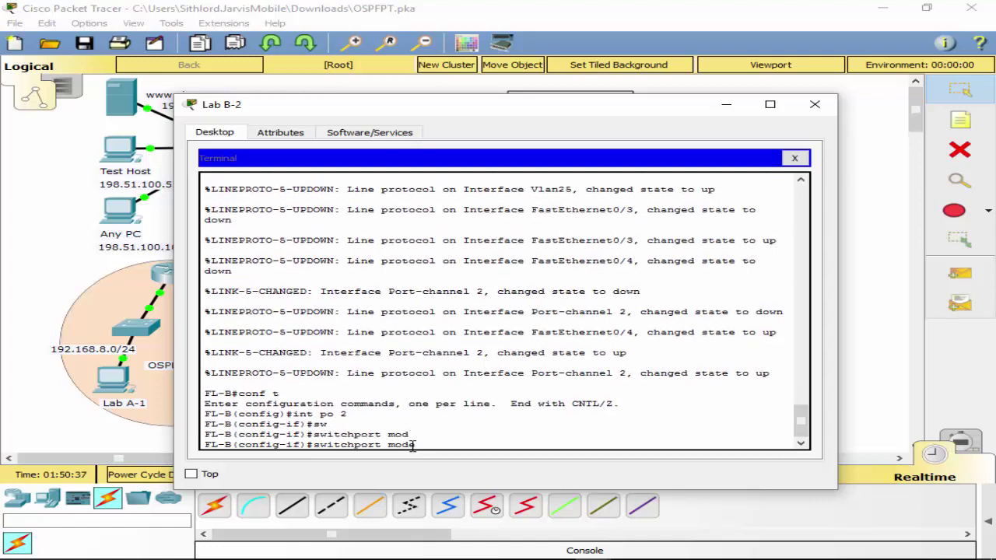
{"action": "type", "text": "tr"}
{"action": "key", "text": "Tab"}
{"action": "key", "text": "Return"}
Put Port-channel 3 into trunk mode as well and leave interface configuration.
{"action": "type", "text": "int"}
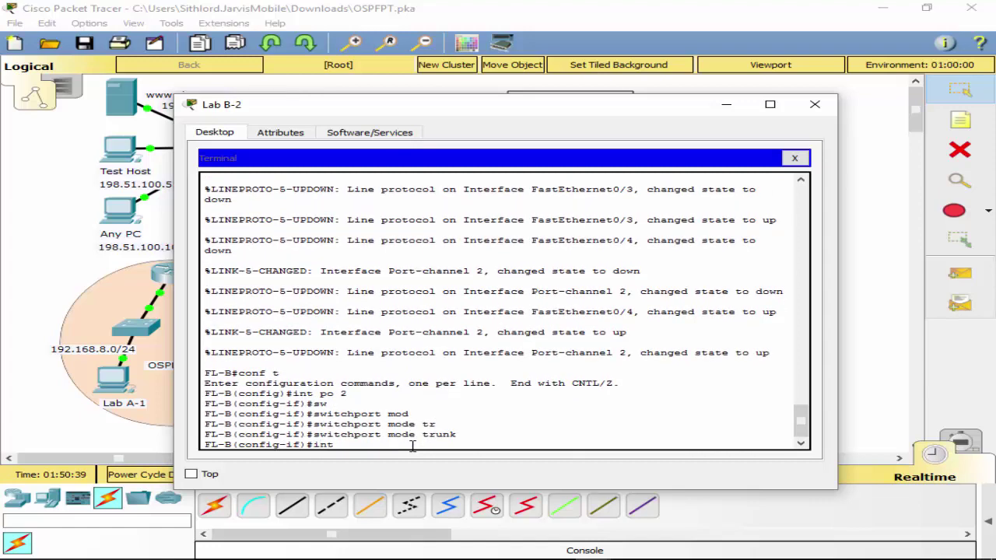
{"action": "type", "text": " po 3"}
{"action": "key", "text": "Return"}
{"action": "type", "text": "sw"}
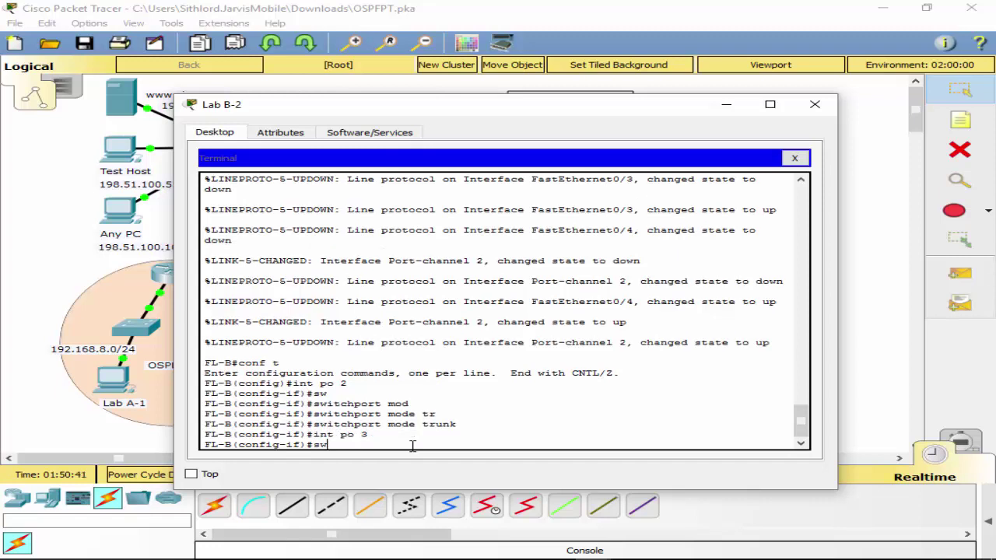
{"action": "key", "text": "Tab"}
{"action": "type", "text": "mod"}
{"action": "key", "text": "Tab"}
{"action": "type", "text": "tr"}
{"action": "key", "text": "Tab"}
{"action": "key", "text": "Return"}
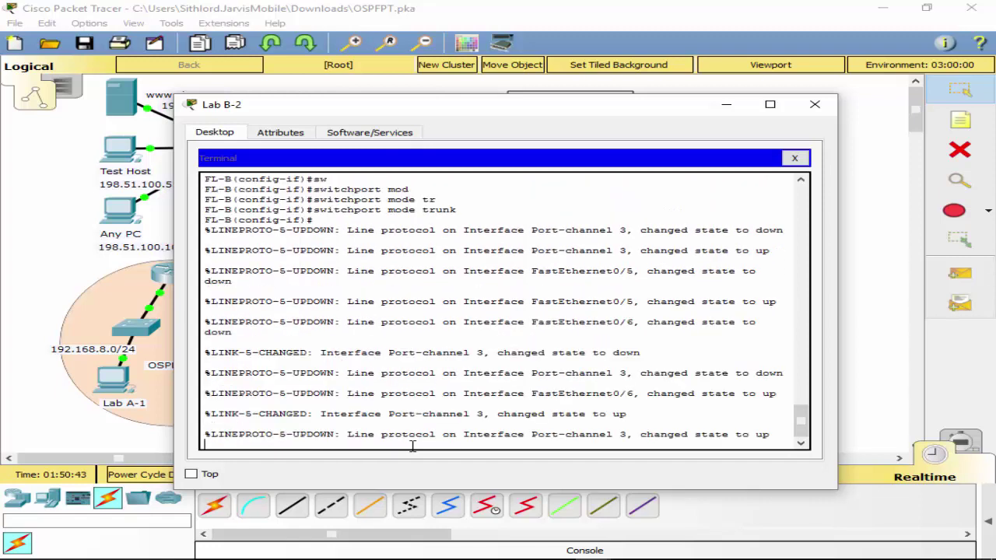
{"action": "type", "text": "exit"}
{"action": "key", "text": "Return"}
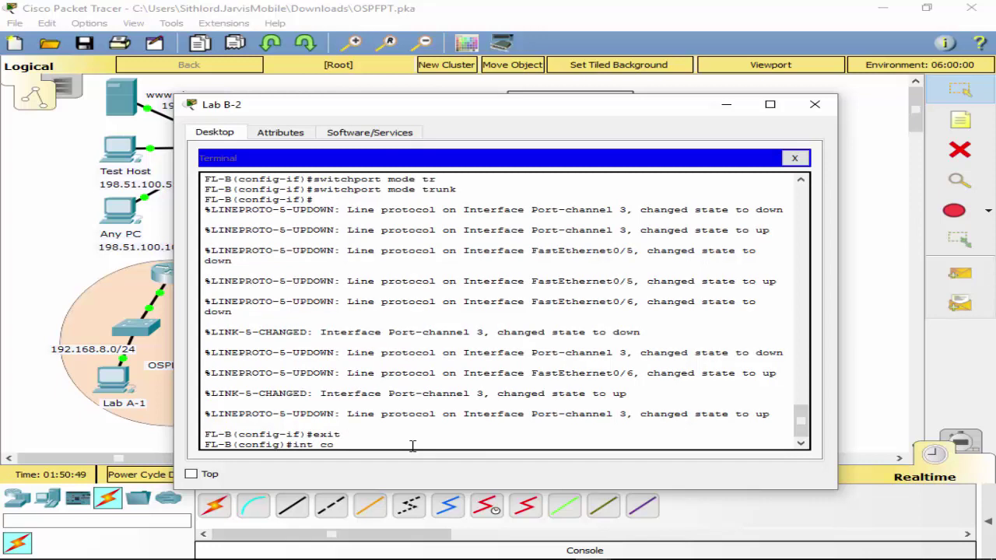
Shut down FL-B's Port-channel 1.
{"action": "type", "text": "int conf"}
{"action": "key", "text": "BackSpace"}
{"action": "key", "text": "BackSpace"}
{"action": "key", "text": "BackSpace"}
{"action": "type", "text": "po 1"}
{"action": "key", "text": "Return"}
{"action": "type", "text": "shut"}
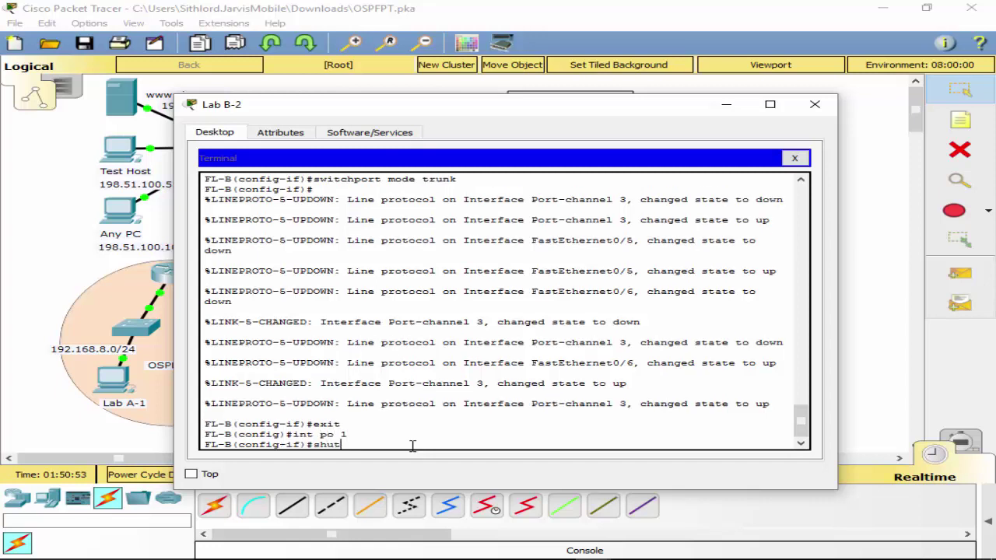
{"action": "key", "text": "Return"}
{"action": "key", "text": "Return"}
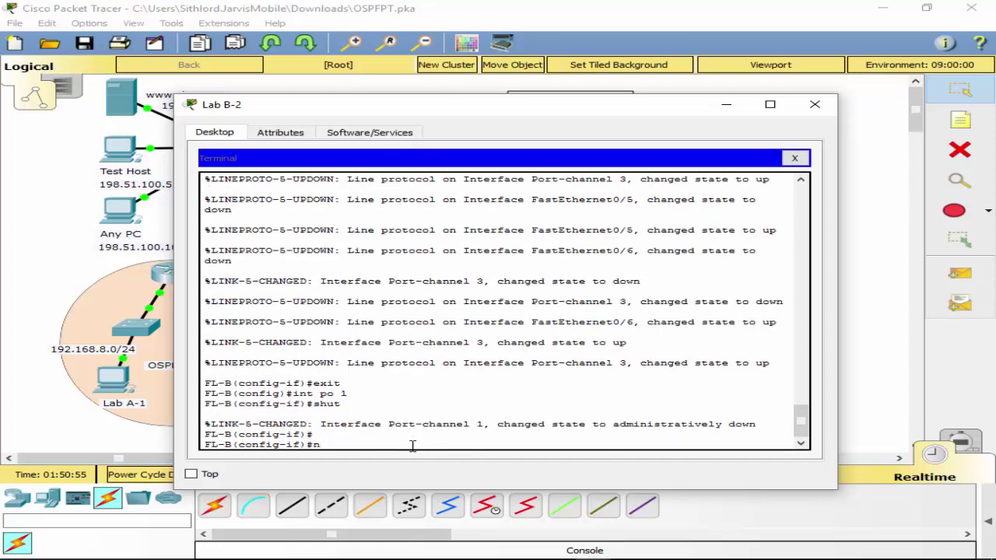
{"action": "key", "text": "BackSpace"}
Restart Port-channel 2 with shut followed by no shut.
{"action": "key", "text": "Up"}
{"action": "key", "text": "Up"}
{"action": "key", "text": "Return"}
{"action": "type", "text": "shut"}
{"action": "key", "text": "Return"}
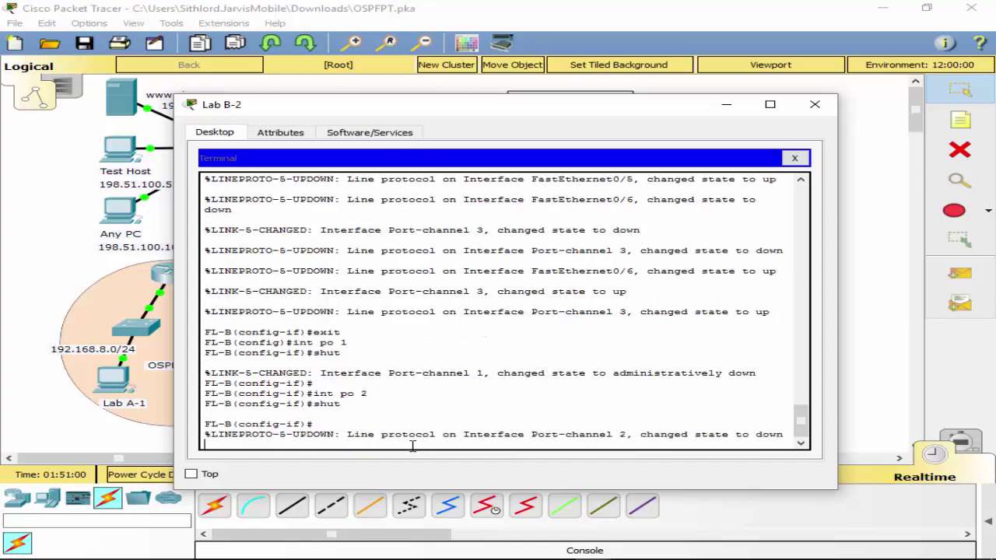
{"action": "type", "text": "no shut"}
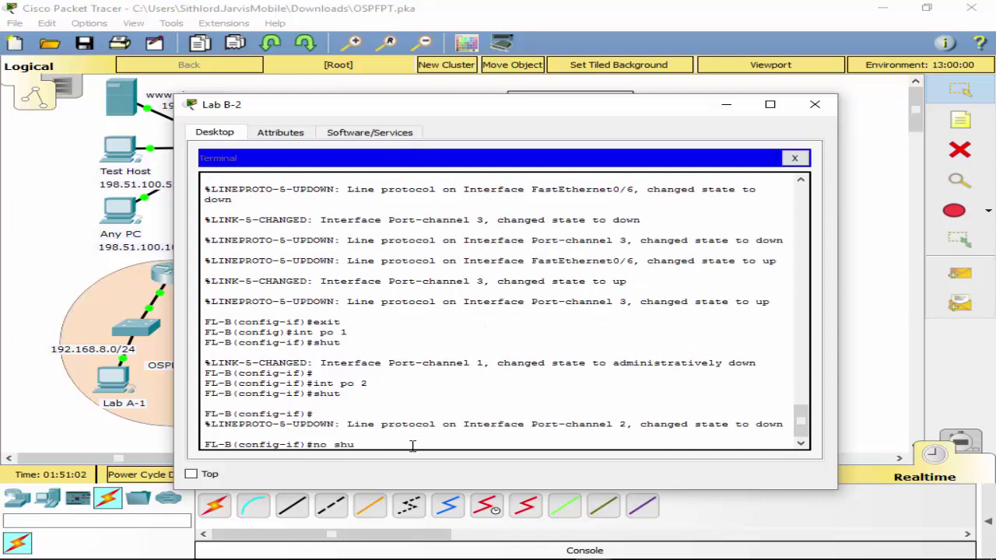
{"action": "key", "text": "Return"}
Restart Port-channel 3 with shut followed by no shut.
{"action": "key", "text": "Up"}
{"action": "key", "text": "Up"}
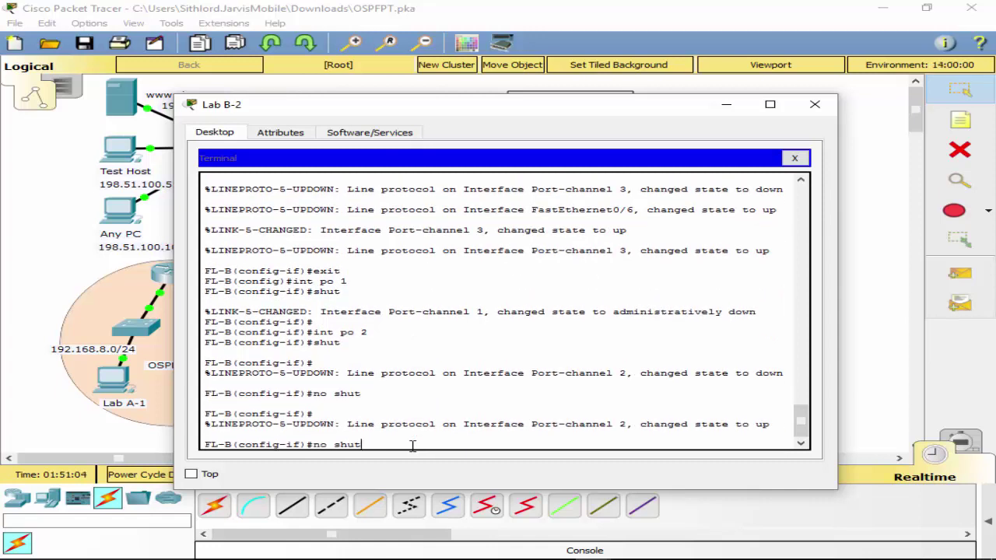
{"action": "key", "text": "Up"}
{"action": "key", "text": "BackSpace"}
{"action": "type", "text": "3"}
{"action": "key", "text": "Return"}
{"action": "type", "text": "shu"}
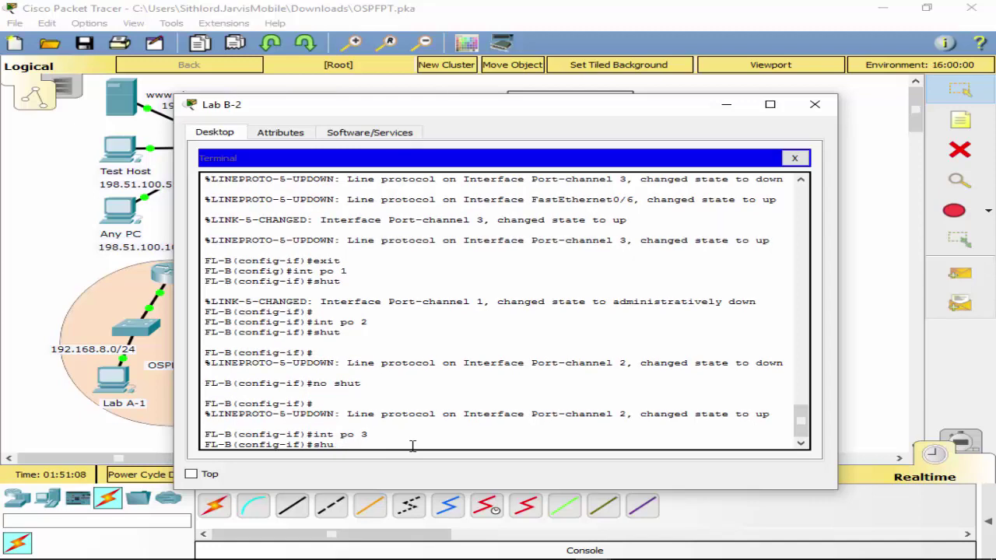
{"action": "type", "text": "itt"}
{"action": "key", "text": "Return"}
{"action": "type", "text": "no shut"}
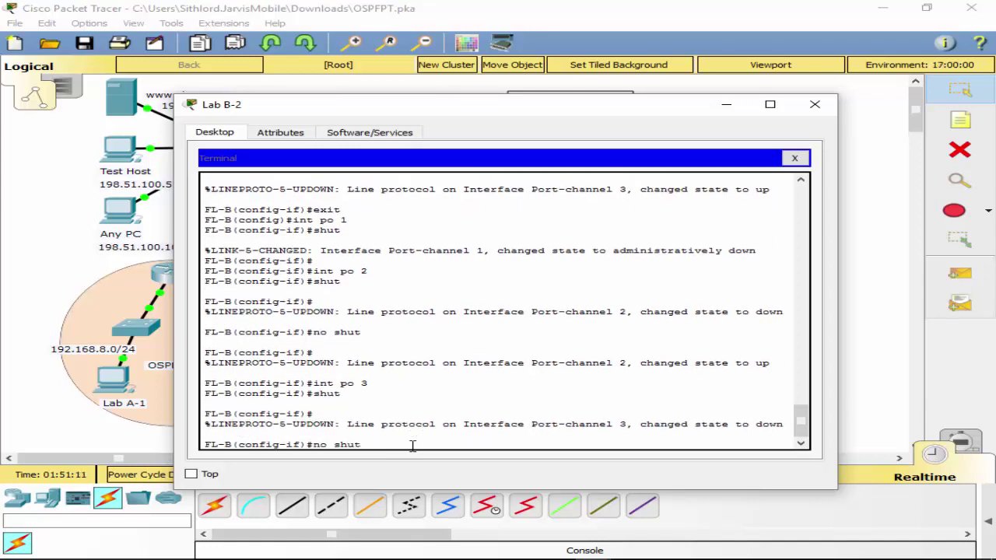
{"action": "key", "text": "Return"}
Return to privileged mode, save FL-B's configuration with wr, and close the terminal.
{"action": "type", "text": "exit"}
{"action": "key", "text": "Return"}
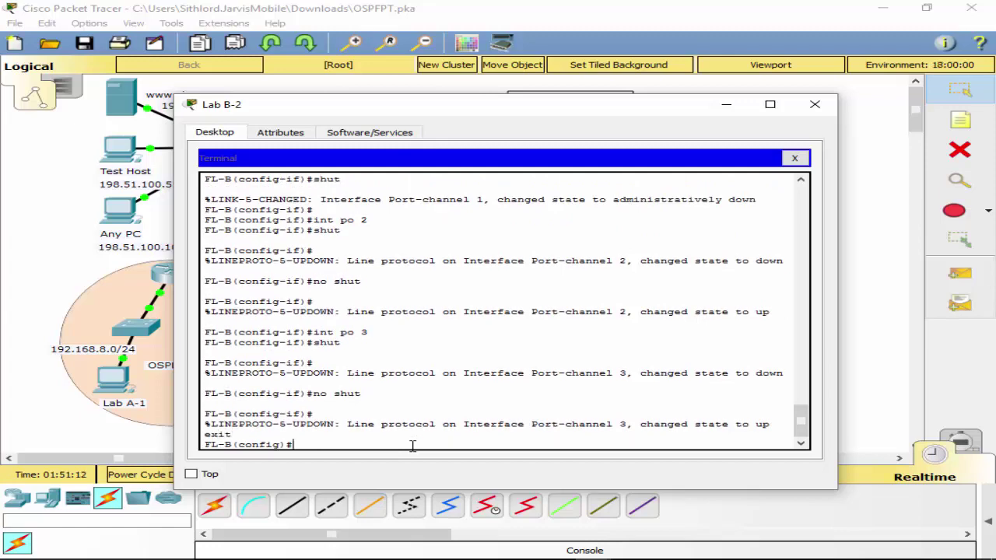
{"action": "type", "text": "exit"}
{"action": "key", "text": "Return"}
{"action": "type", "text": "wr"}
{"action": "key", "text": "Return"}
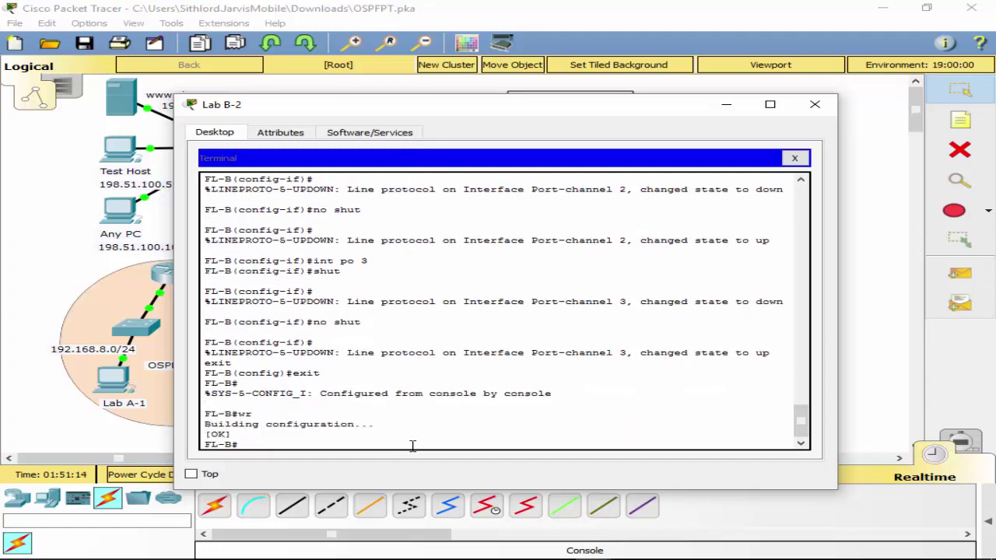
{"action": "left_click", "coordinate": [794, 158]}
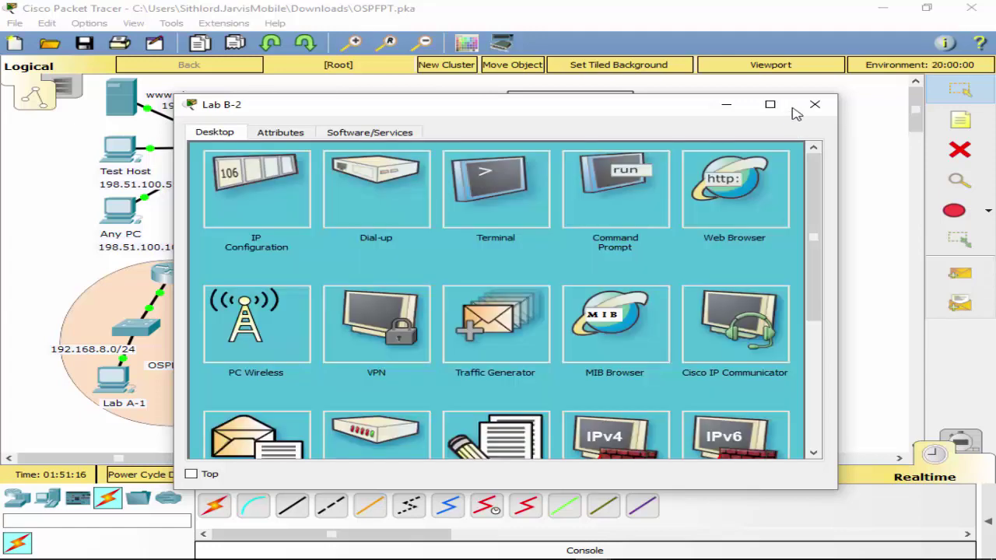
Connect Lab B-2's console cable to FL-A's Console port and open a terminal session.
{"action": "left_click", "coordinate": [812, 105]}
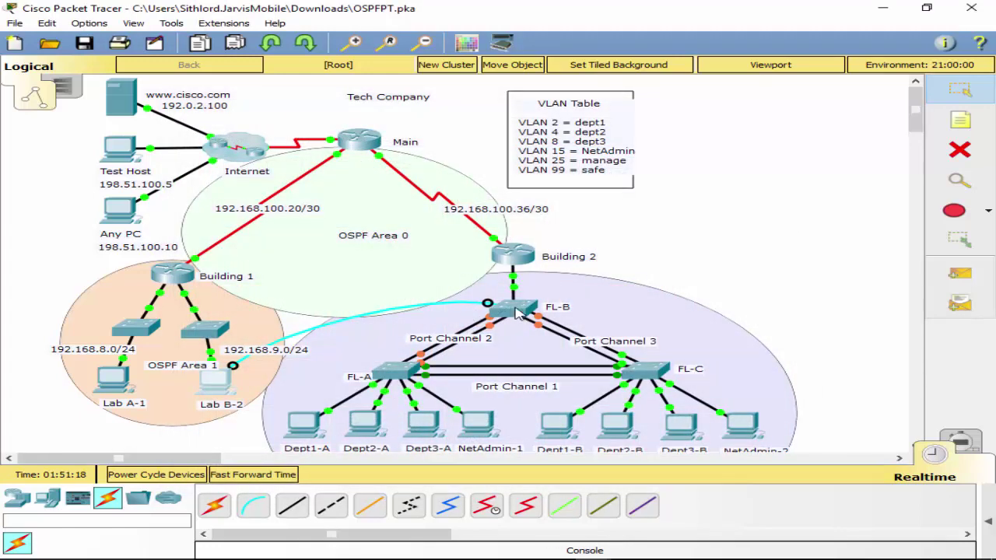
{"action": "left_click", "coordinate": [216, 381]}
{"action": "left_click", "coordinate": [387, 365]}
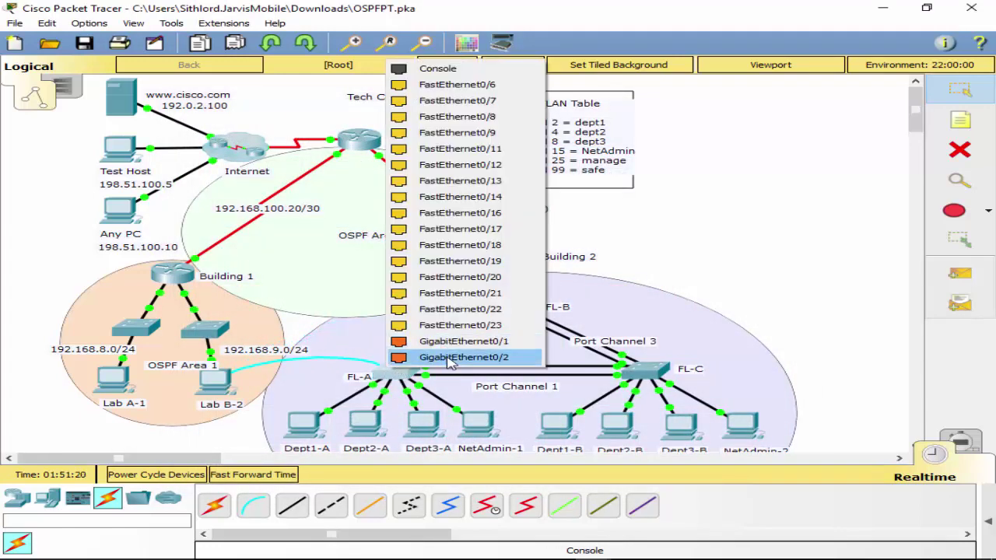
{"action": "left_click", "coordinate": [437, 70]}
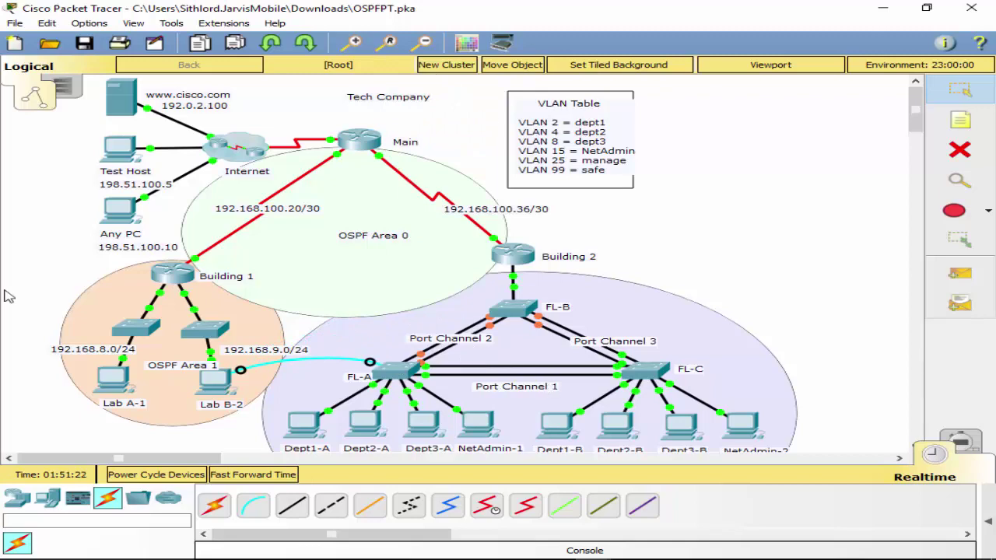
{"action": "left_click", "coordinate": [215, 381]}
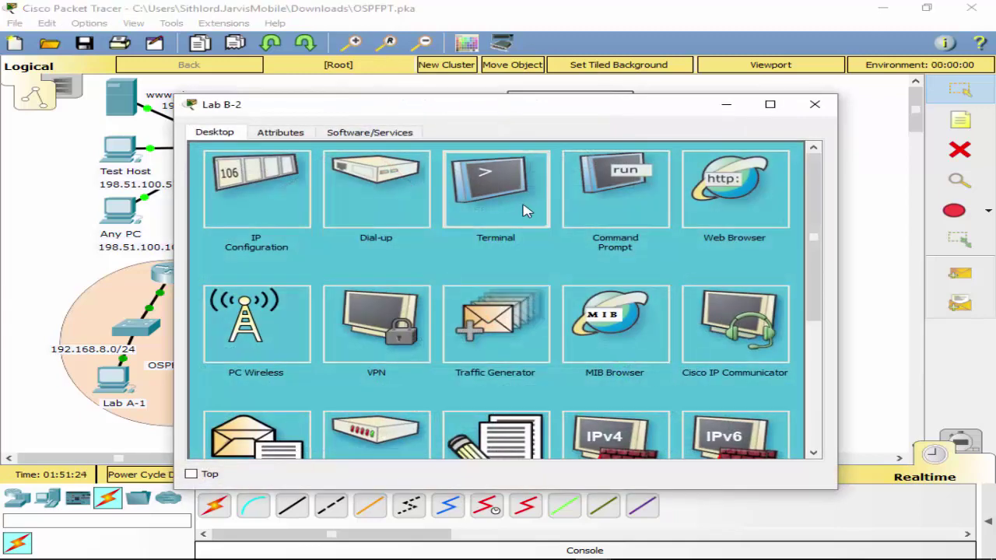
{"action": "left_click", "coordinate": [494, 185]}
{"action": "left_click", "coordinate": [737, 294]}
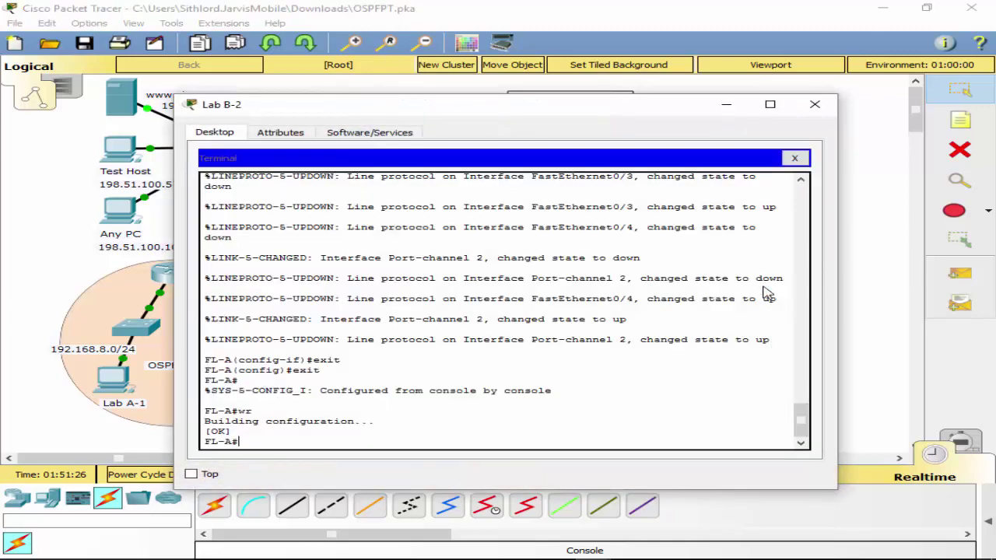
Shut down Port-channel 1 on FL-A and bring it back up with no shut.
{"action": "type", "text": "conf t"}
{"action": "key", "text": "Return"}
{"action": "type", "text": "int p"}
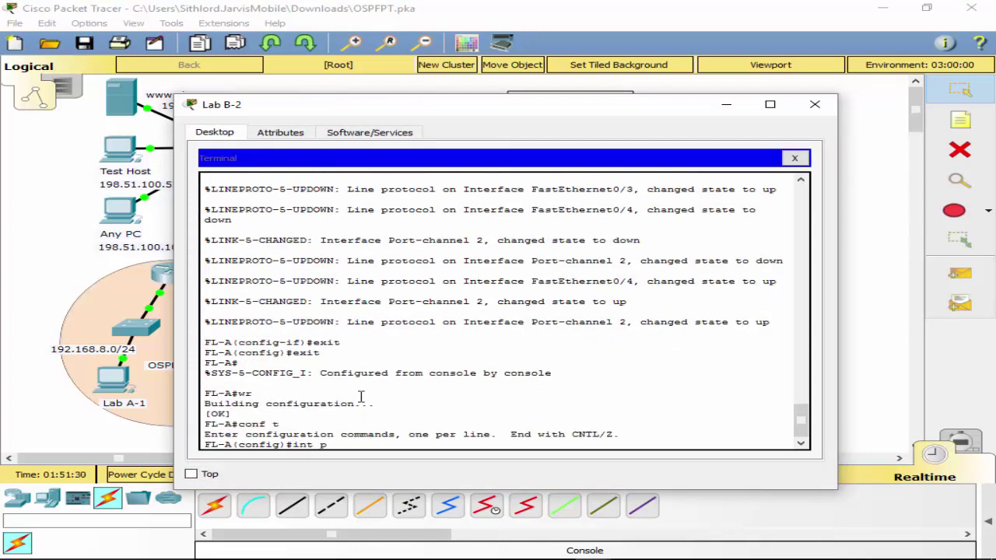
{"action": "type", "text": "o 1"}
{"action": "key", "text": "Return"}
{"action": "type", "text": "shut"}
{"action": "key", "text": "Return"}
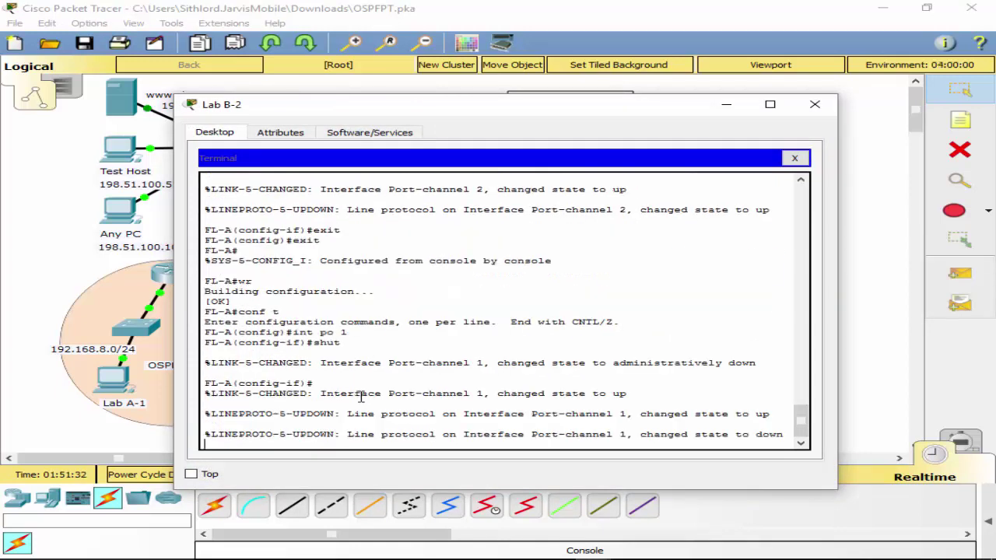
{"action": "key", "text": "Return"}
{"action": "type", "text": "no shut"}
{"action": "key", "text": "Return"}
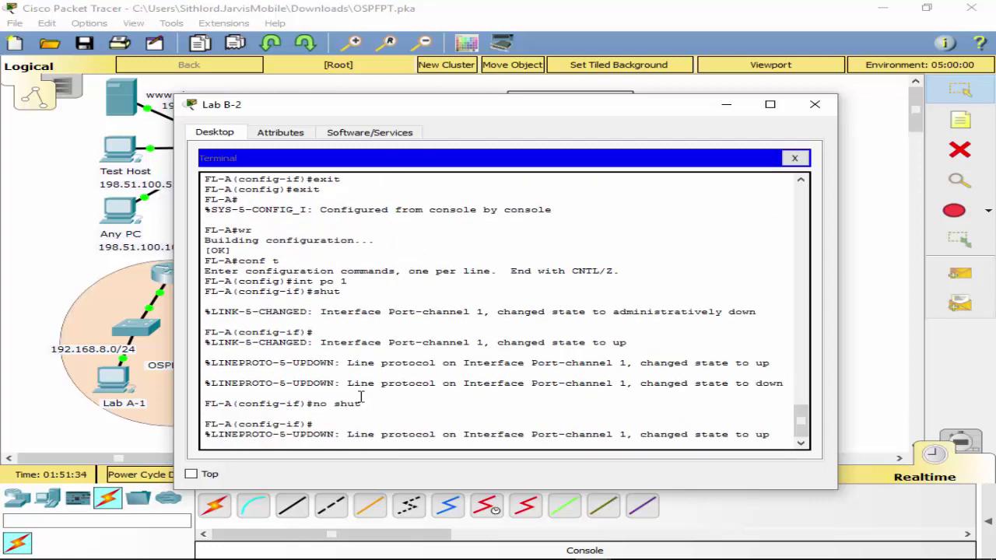
Exit configuration mode and save FL-A's running configuration with wr.
{"action": "type", "text": "exit"}
{"action": "key", "text": "Return"}
{"action": "type", "text": "exit"}
{"action": "key", "text": "Return"}
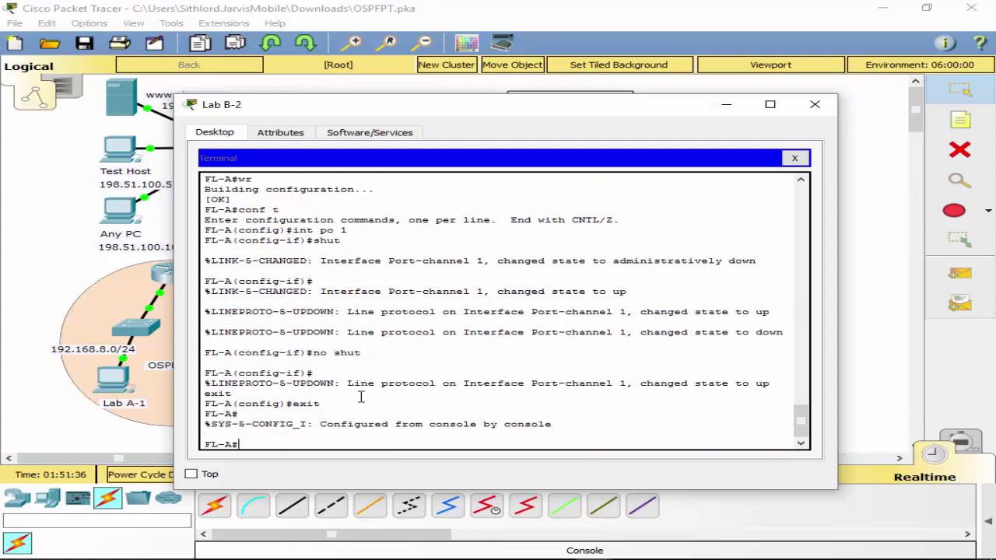
{"action": "type", "text": "wr"}
{"action": "key", "text": "Return"}
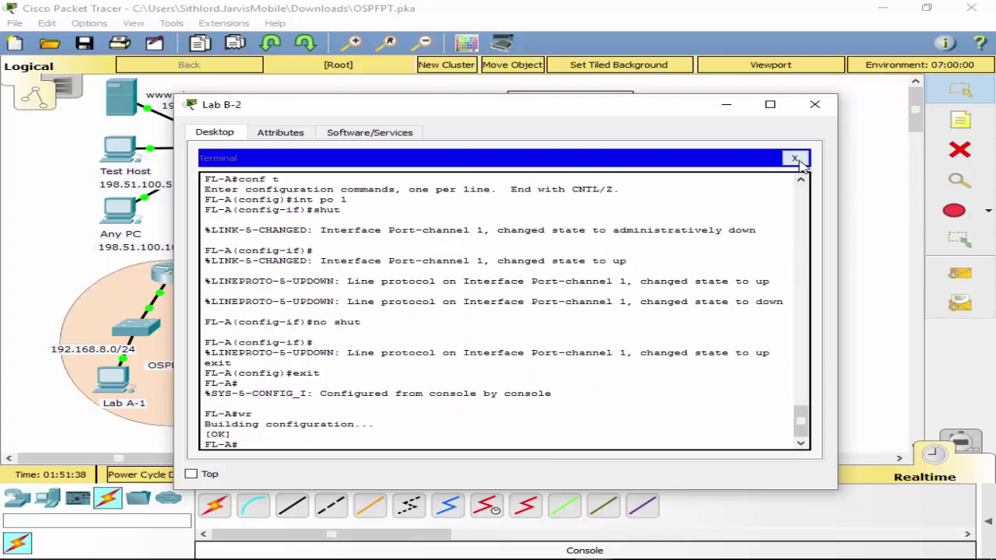
{"action": "left_click", "coordinate": [794, 158]}
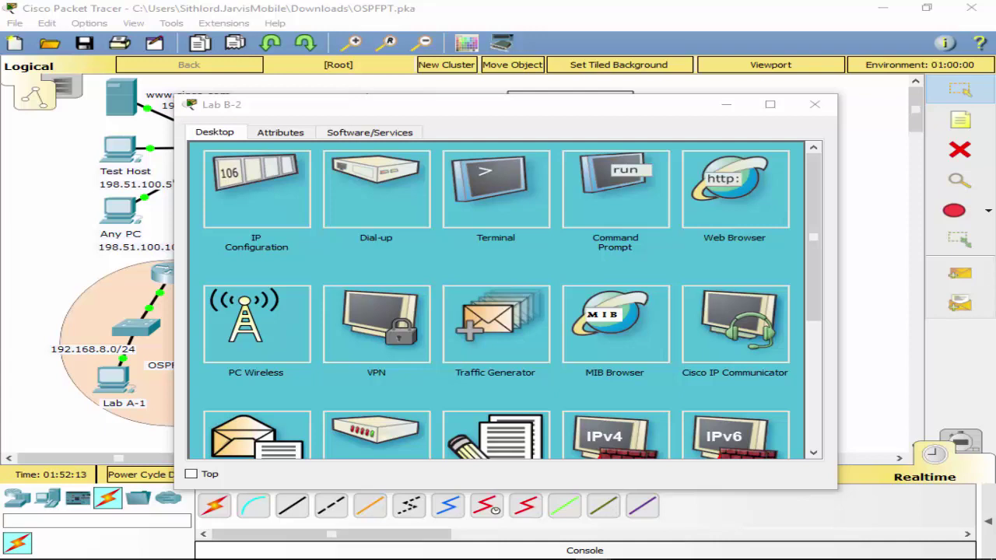
Move Lab B-2's console cable from FL-A to FL-B's Console port and open a terminal.
{"action": "left_click", "coordinate": [815, 109]}
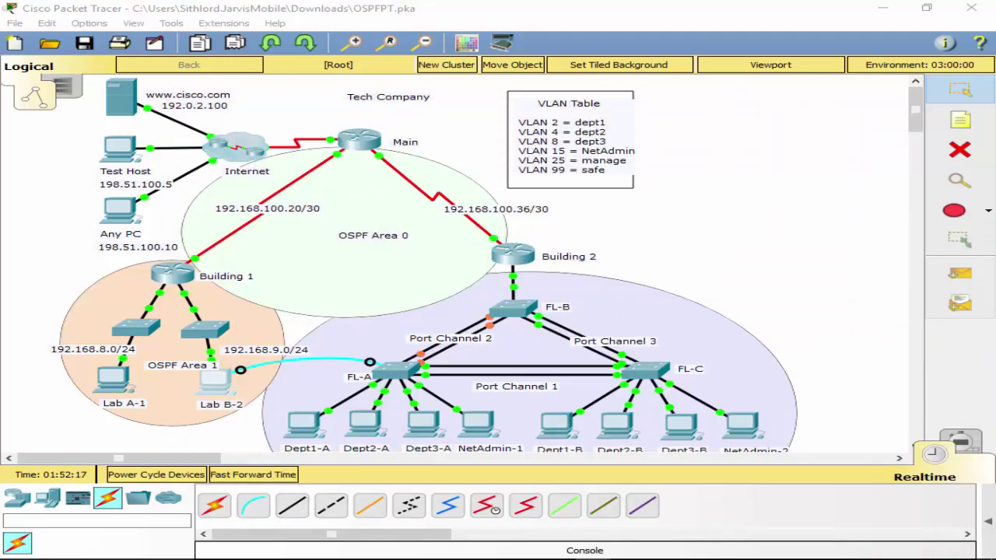
{"action": "left_click", "coordinate": [370, 363]}
{"action": "left_click", "coordinate": [504, 305]}
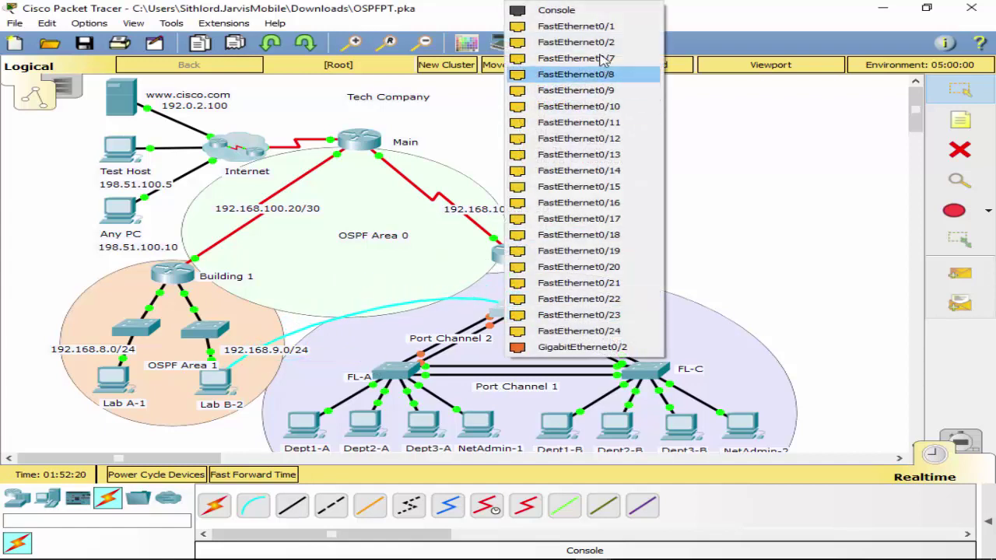
{"action": "left_click", "coordinate": [581, 14]}
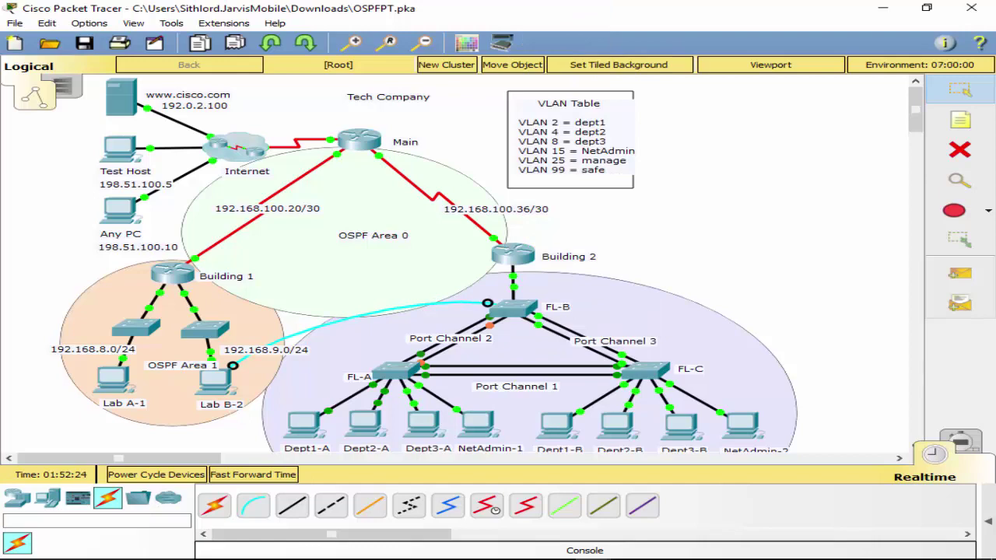
{"action": "left_click", "coordinate": [214, 379]}
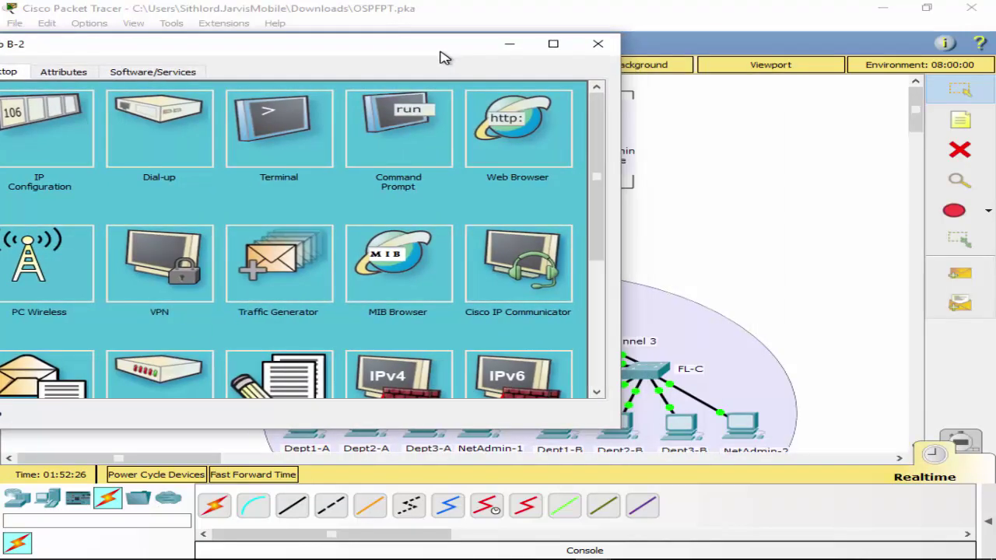
{"action": "left_click", "coordinate": [318, 121]}
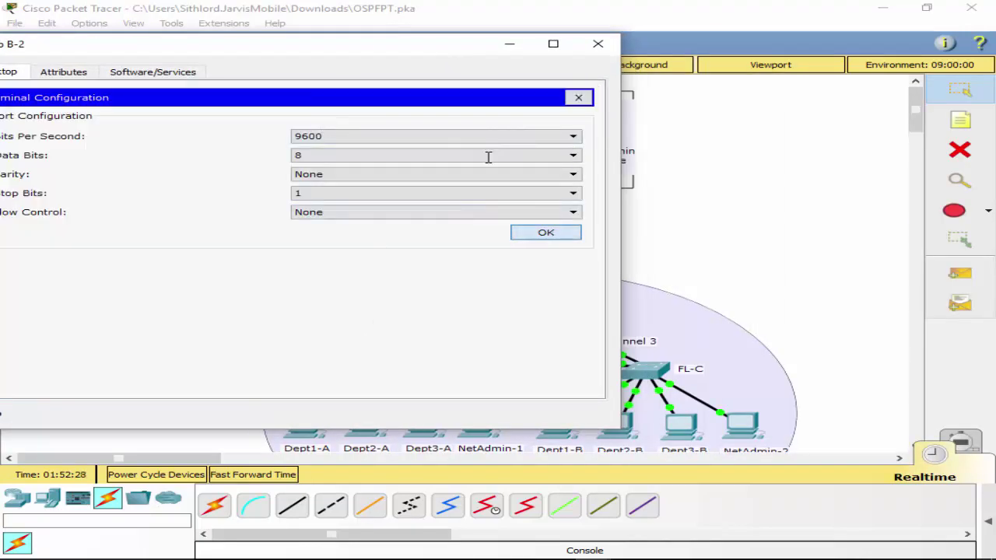
{"action": "left_click", "coordinate": [546, 231]}
{"action": "left_click_drag", "start_coordinate": [331, 49], "coordinate": [498, 96]}
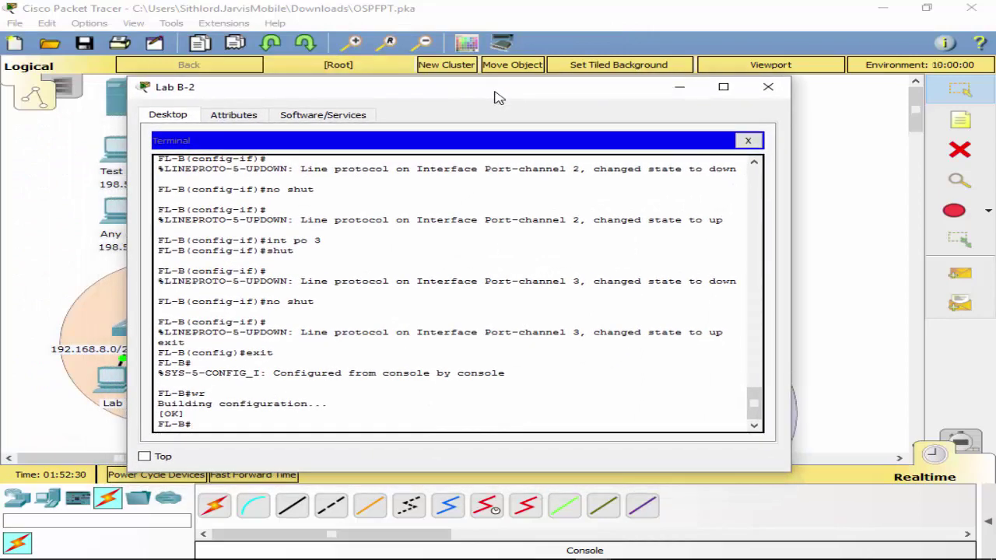
Enter configuration mode on FL-B and list its CDP neighbors.
{"action": "type", "text": "conf t"}
{"action": "key", "text": "Return"}
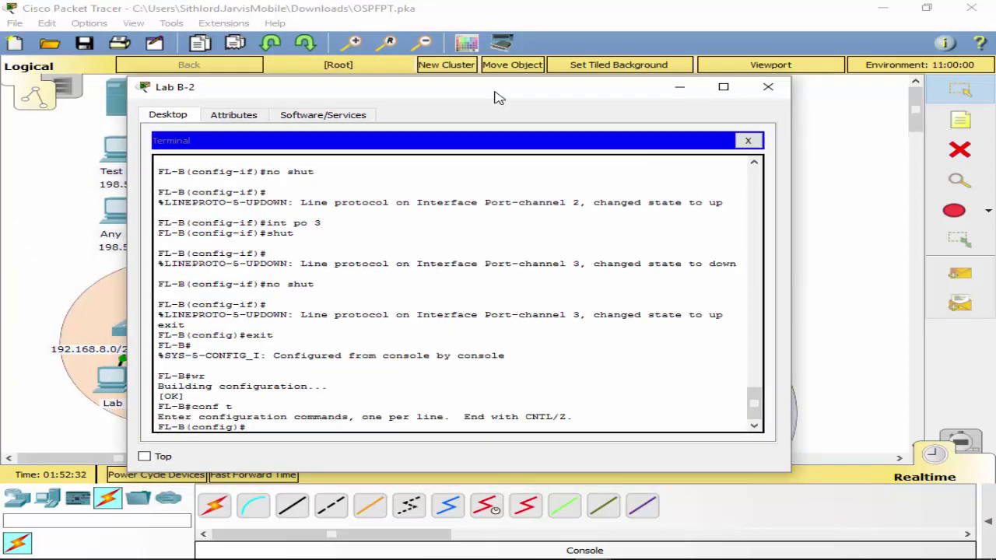
{"action": "type", "text": "do sh cdp ne"}
{"action": "key", "text": "Return"}
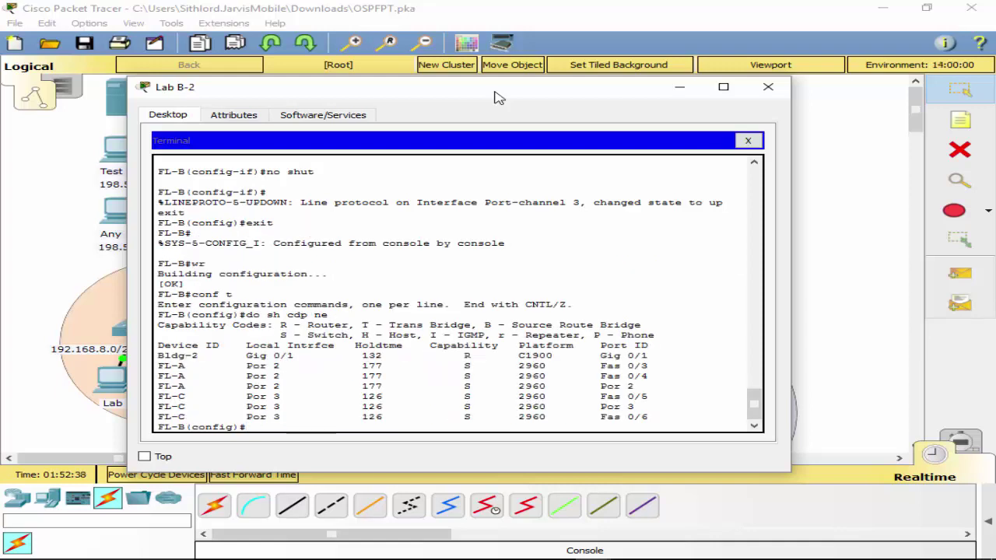
Set FL-B's interface G0/1 to switchport mode trunk.
{"action": "type", "text": "int g0./1"}
{"action": "key", "text": "Return"}
{"action": "type", "text": "sw"}
{"action": "key", "text": "Tab"}
{"action": "type", "text": "mo"}
{"action": "key", "text": "Tab"}
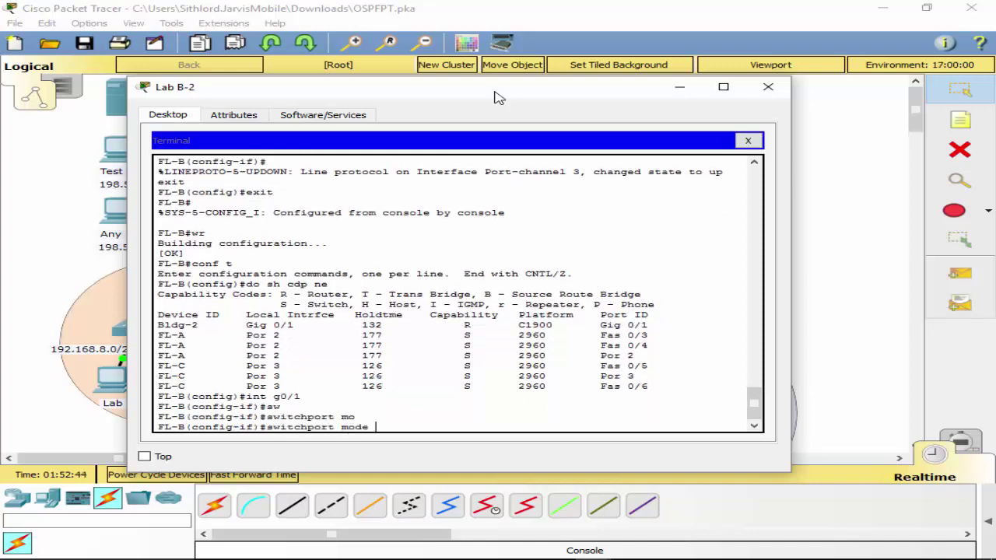
{"action": "type", "text": "tr"}
{"action": "key", "text": "Tab"}
{"action": "key", "text": "Return"}
Exit configuration mode, save FL-B's configuration with wr, and close the Lab B-2 window.
{"action": "key", "text": "Return"}
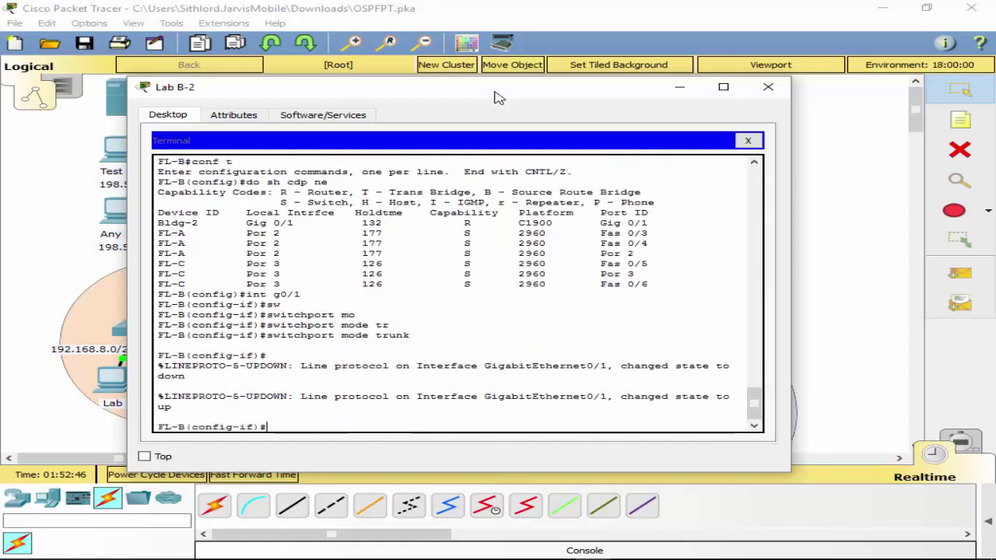
{"action": "type", "text": "exit"}
{"action": "key", "text": "Return"}
{"action": "type", "text": "exit"}
{"action": "key", "text": "Return"}
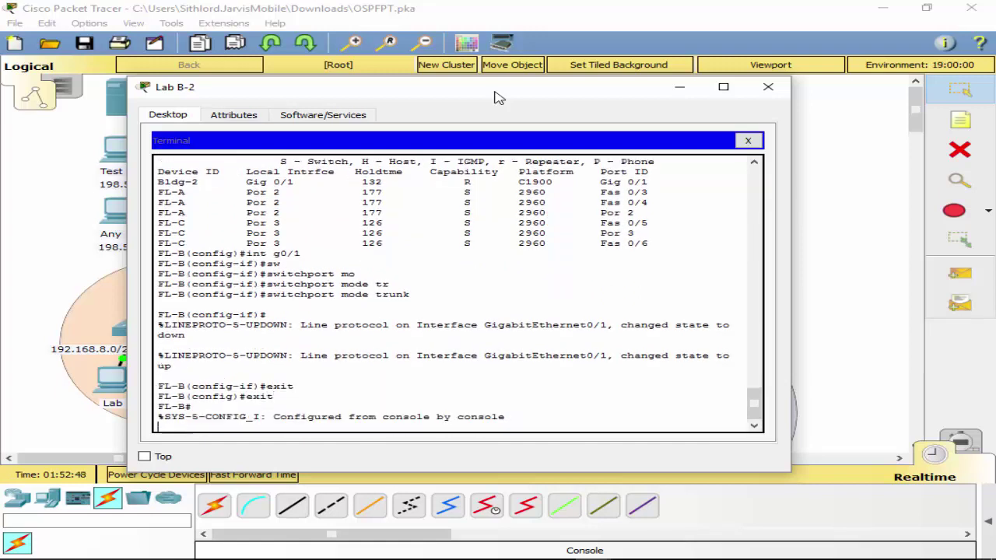
{"action": "type", "text": "wr"}
{"action": "key", "text": "Return"}
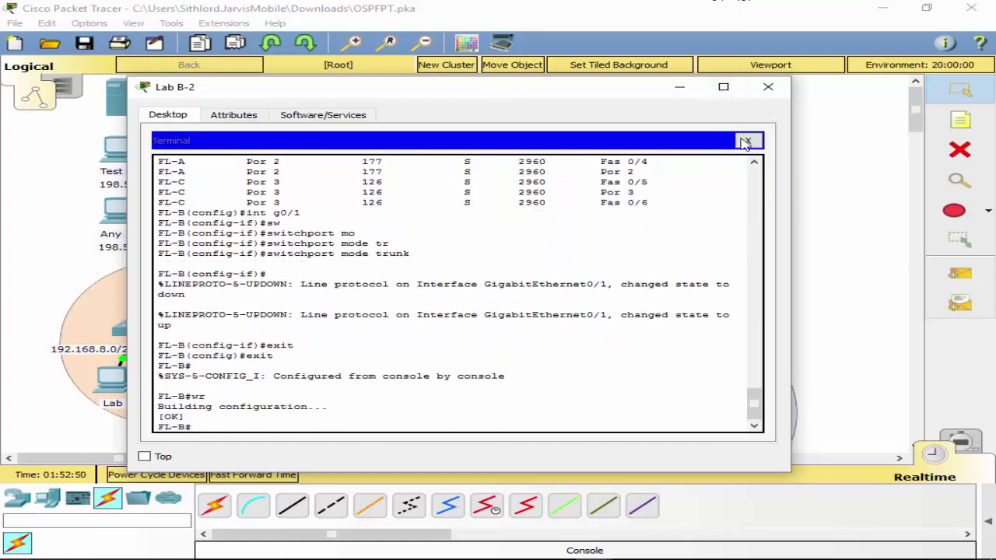
{"action": "left_click", "coordinate": [748, 140]}
{"action": "left_click", "coordinate": [768, 86]}
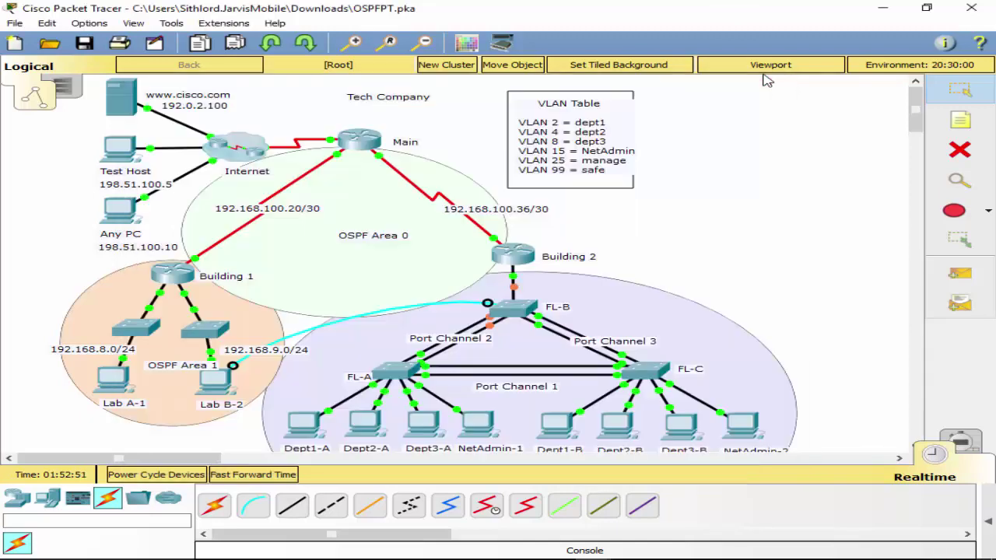
Plug Lab B-2's console cable into the Building 2 router's Console port and open its console.
{"action": "left_click", "coordinate": [509, 260]}
{"action": "left_click", "coordinate": [549, 299]}
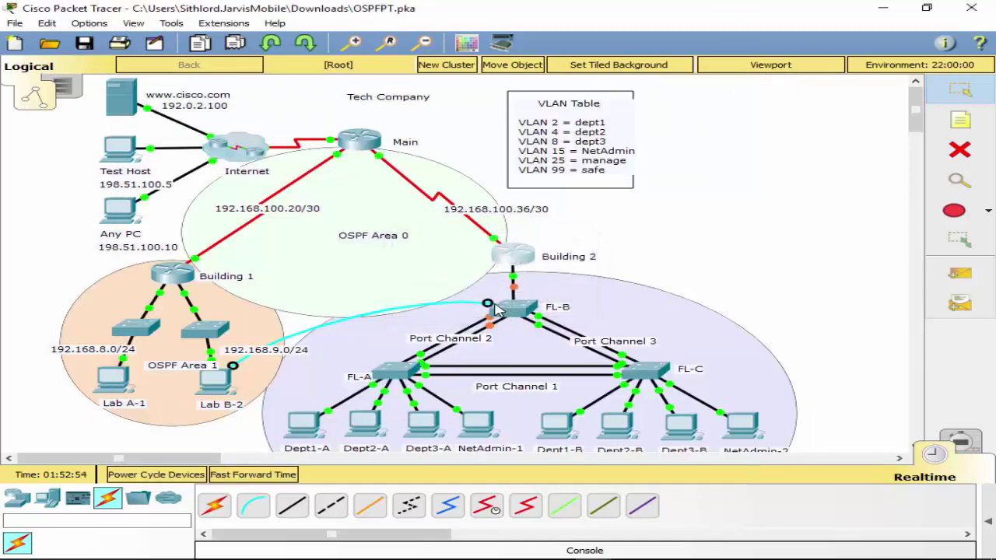
{"action": "left_click", "coordinate": [500, 250]}
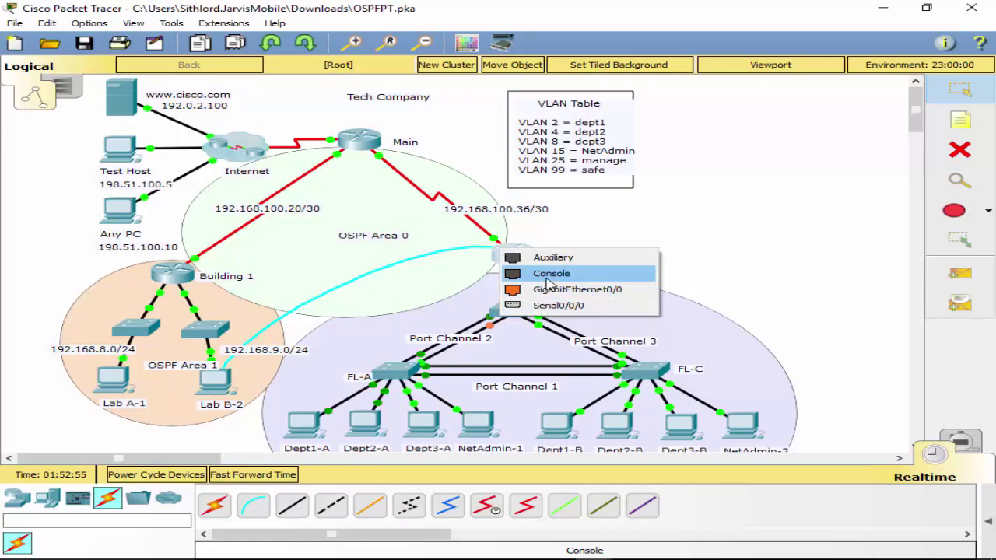
{"action": "left_click", "coordinate": [549, 274]}
{"action": "left_click", "coordinate": [220, 397]}
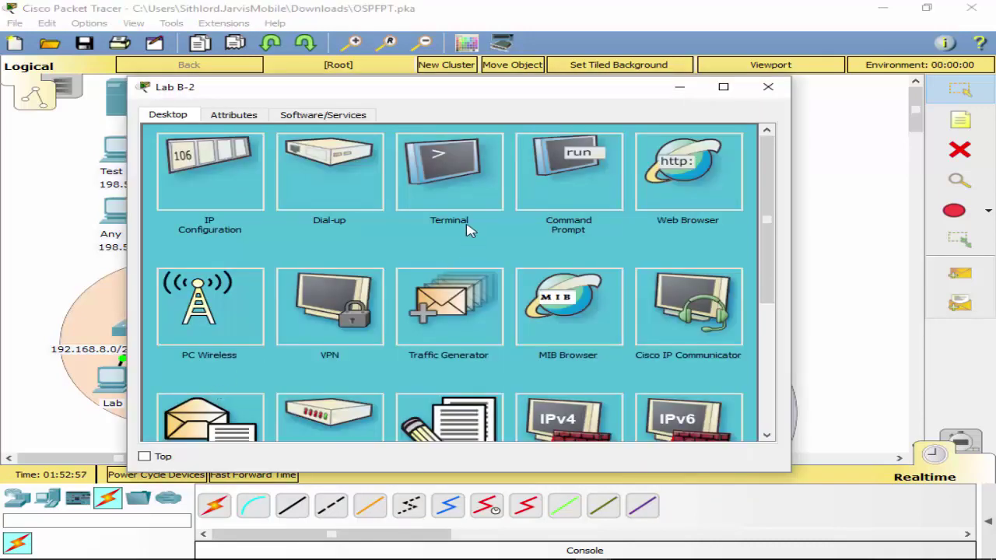
{"action": "left_click", "coordinate": [465, 204]}
{"action": "left_click", "coordinate": [714, 285]}
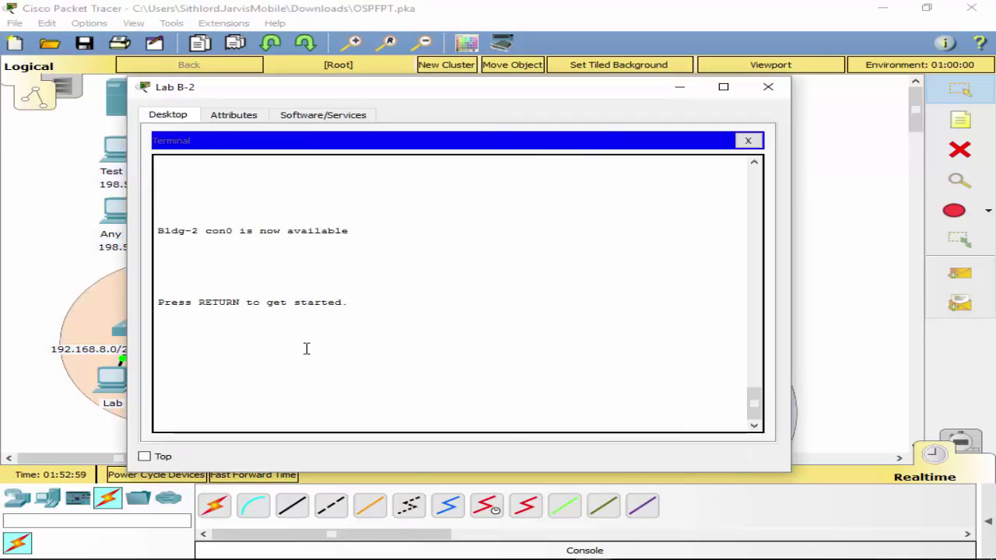
{"action": "key", "text": "Return"}
Enter privileged mode with enable, then global configuration mode on Bldg-2.
{"action": "type", "text": "conf t"}
{"action": "key", "text": "Return"}
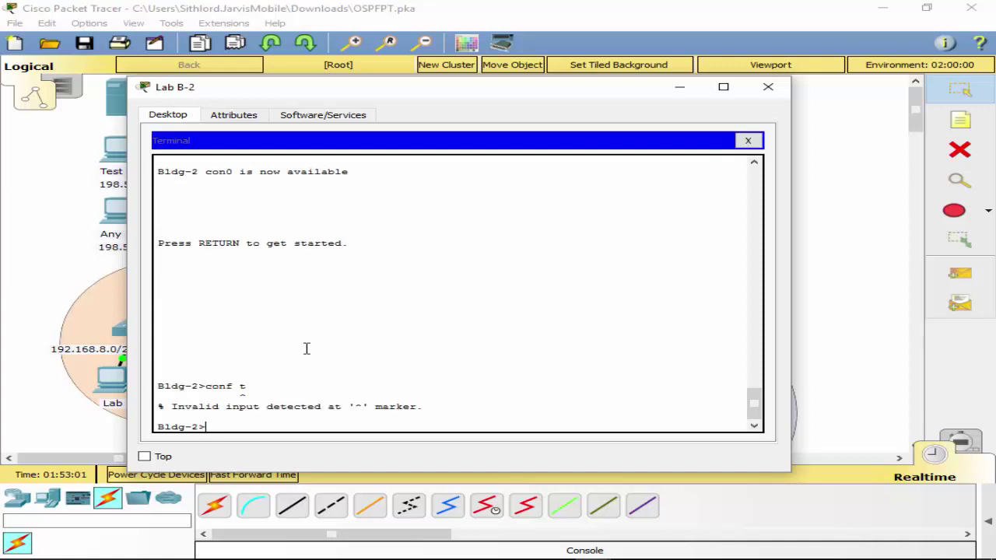
{"action": "type", "text": "en"}
{"action": "key", "text": "Tab"}
{"action": "key", "text": "Return"}
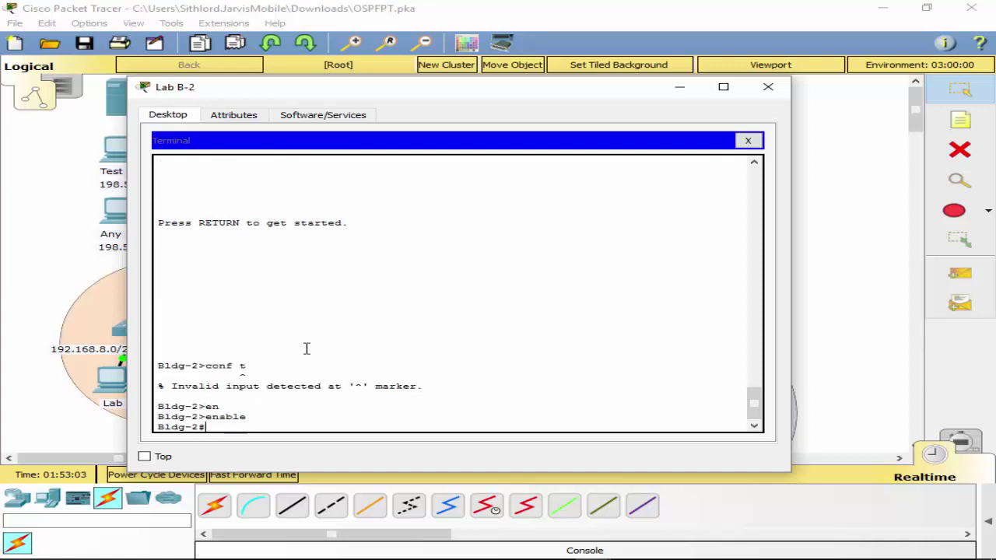
{"action": "type", "text": "conf t"}
{"action": "key", "text": "Return"}
Create subinterface G0/1.1 with encapsulation dot1Q 1 native.
{"action": "type", "text": "in"}
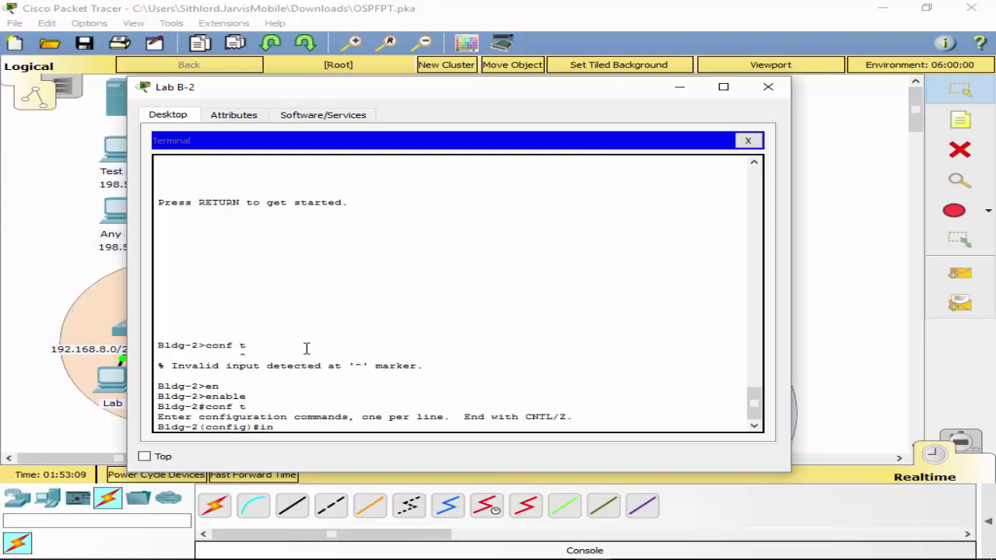
{"action": "type", "text": "t g0/1.1"}
{"action": "key", "text": "Return"}
{"action": "key", "text": "Return"}
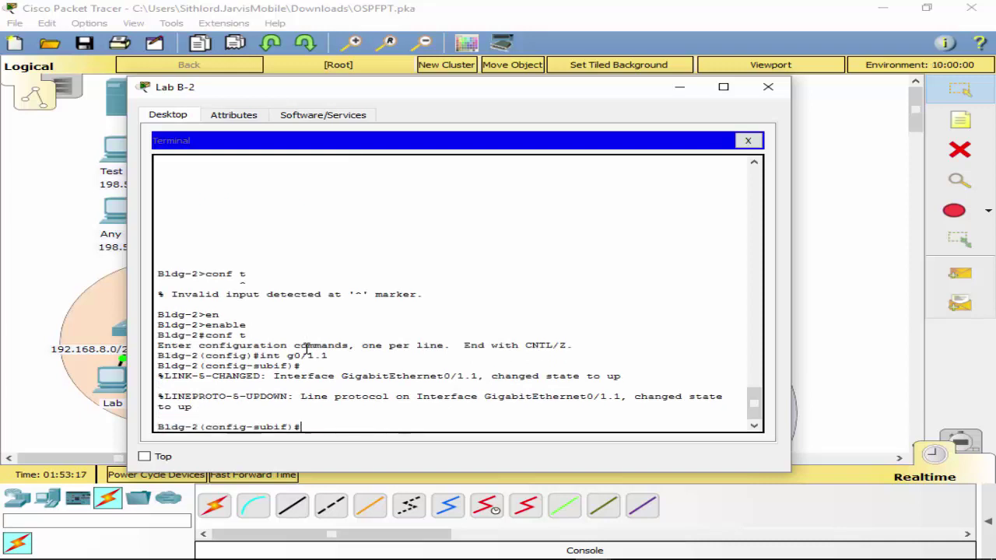
{"action": "type", "text": "en"}
{"action": "key", "text": "Tab"}
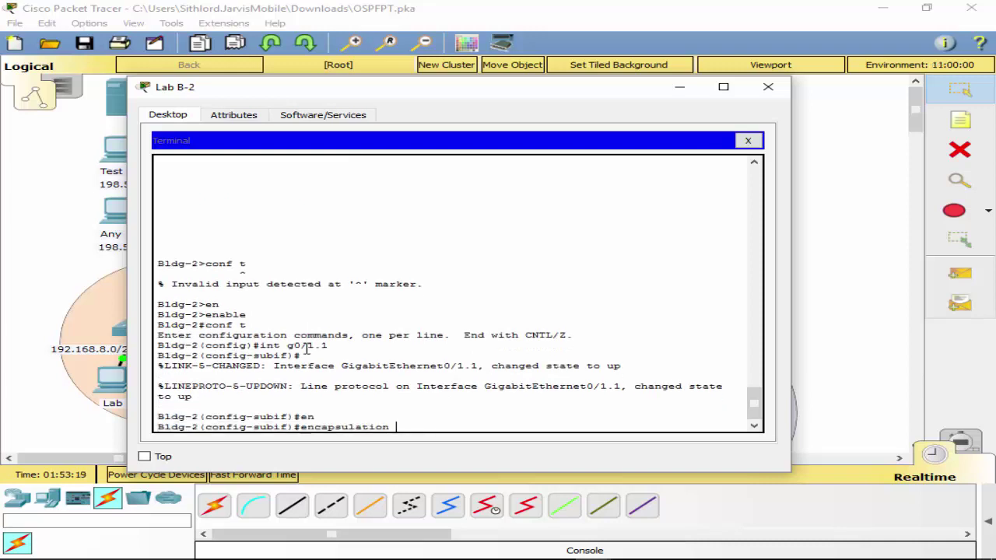
{"action": "type", "text": "do"}
{"action": "key", "text": "Tab"}
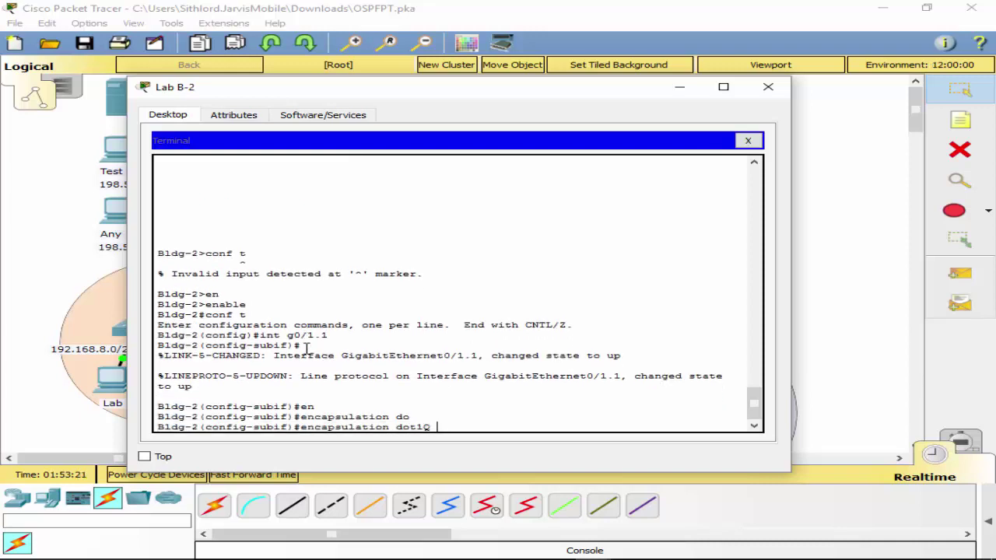
{"action": "type", "text": "1 na"}
{"action": "key", "text": "Tab"}
{"action": "key", "text": "Return"}
Exit configuration mode, save Bldg-2's configuration with wr, and close the Lab B-2 window.
{"action": "type", "text": "exit"}
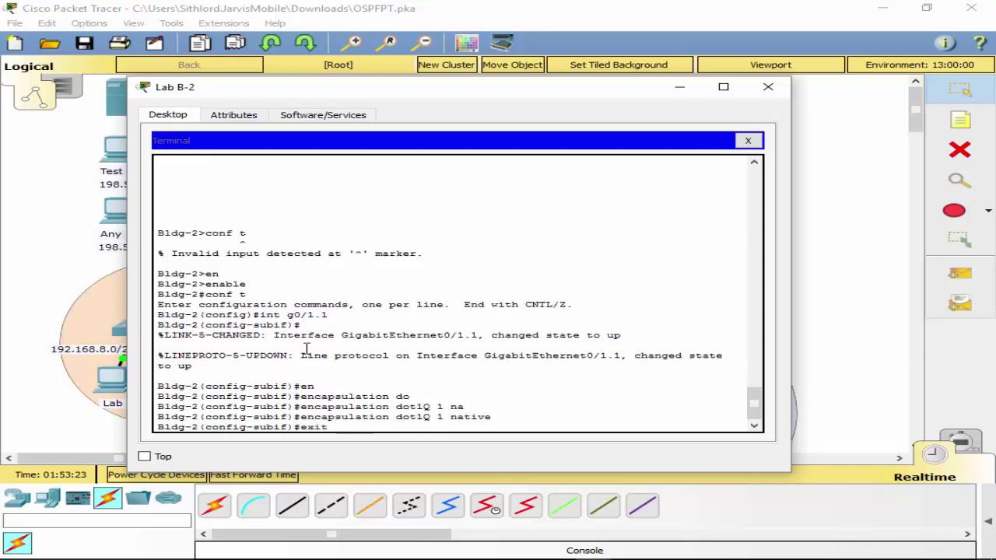
{"action": "key", "text": "Return"}
{"action": "type", "text": "exit"}
{"action": "key", "text": "Return"}
{"action": "type", "text": "wr"}
{"action": "key", "text": "Return"}
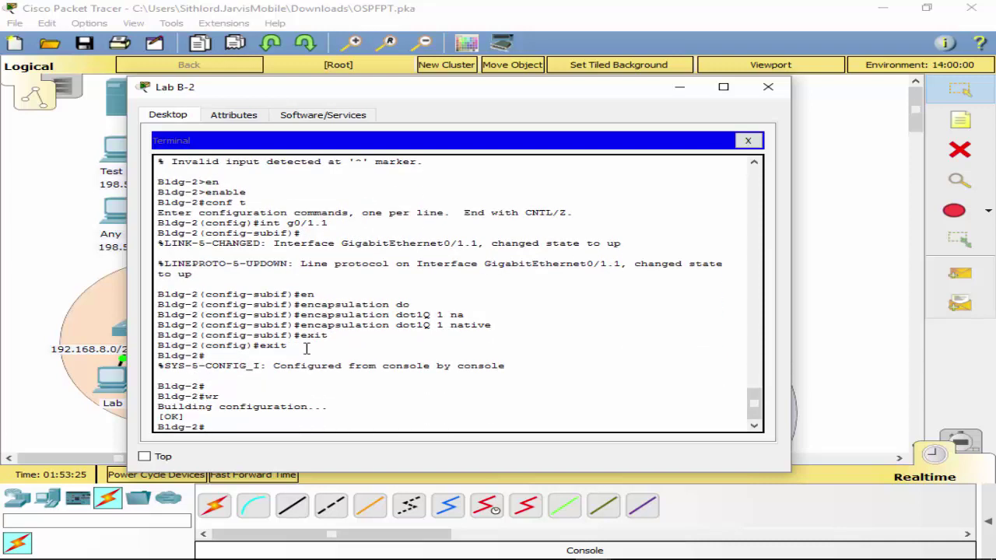
{"action": "left_click", "coordinate": [748, 140]}
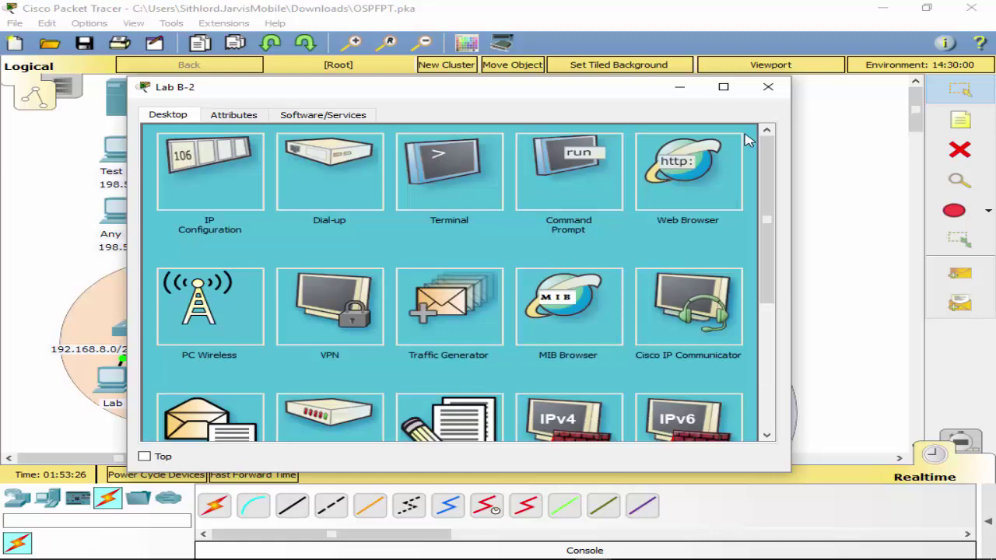
{"action": "left_click", "coordinate": [766, 88]}
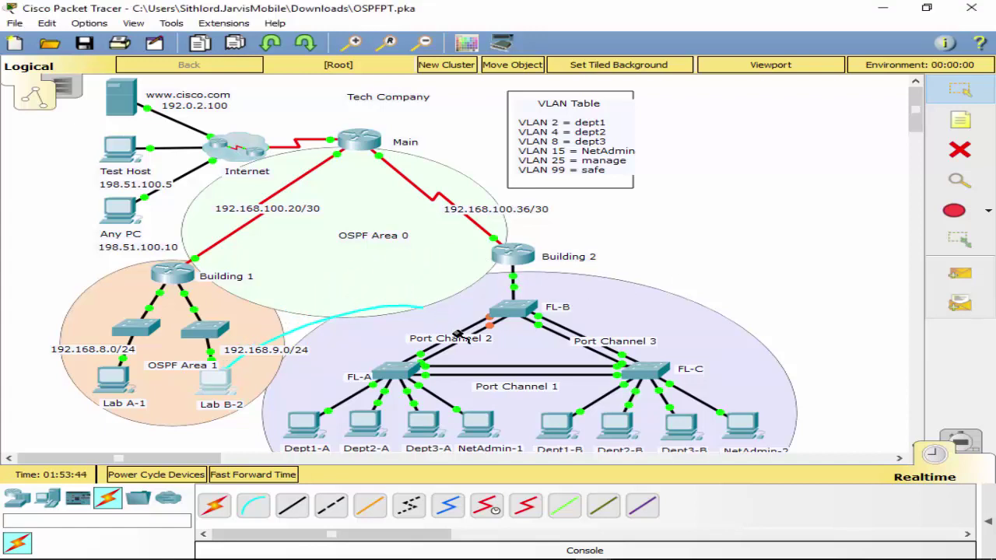
Plug Lab B-2's console cable into FL-B's Console port and open an FL-B terminal session.
{"action": "left_click", "coordinate": [509, 319]}
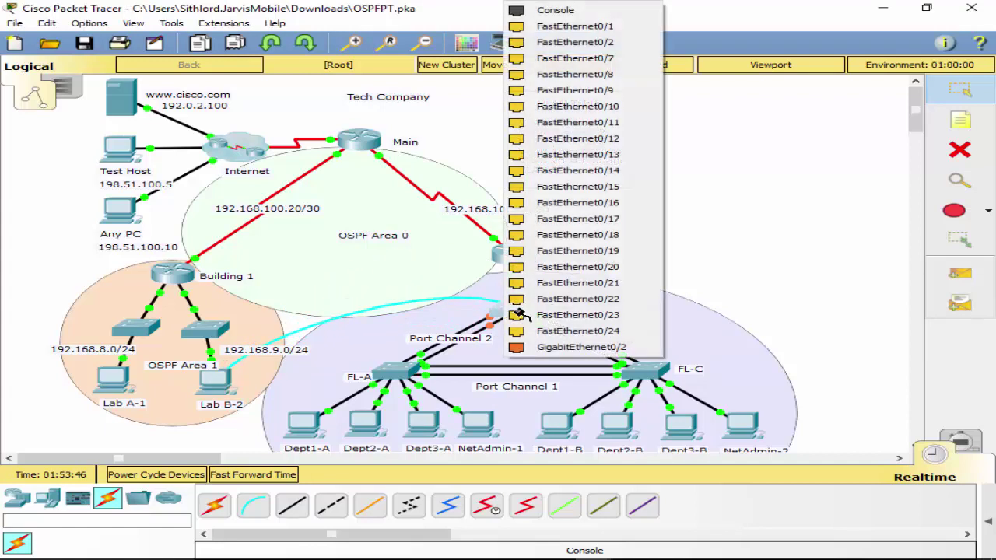
{"action": "left_click", "coordinate": [576, 11]}
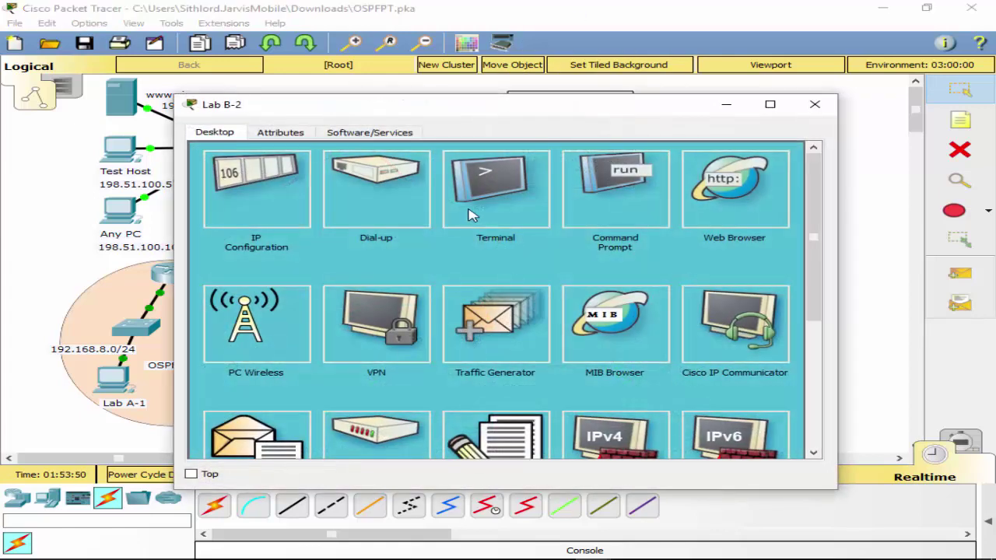
{"action": "left_click", "coordinate": [589, 211]}
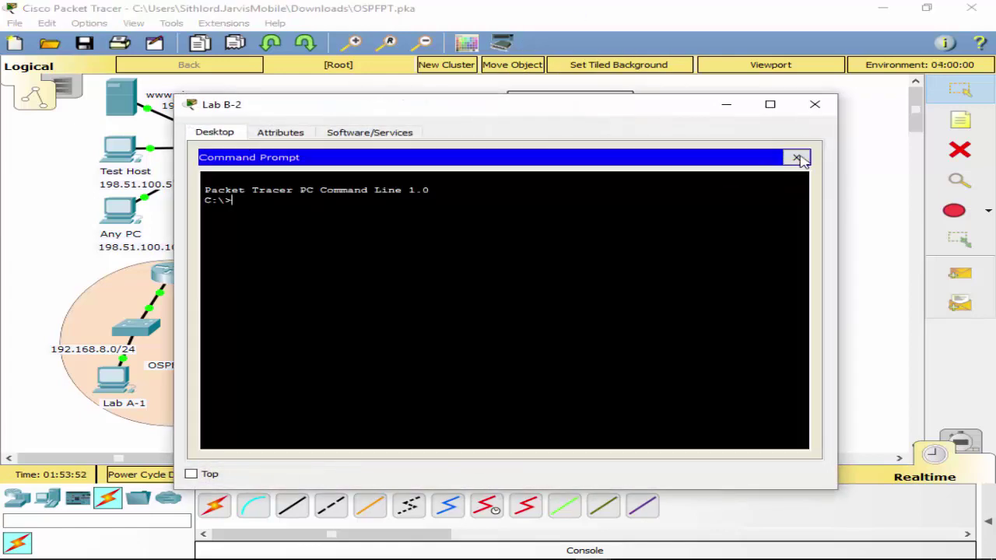
{"action": "left_click", "coordinate": [796, 157]}
{"action": "left_click", "coordinate": [455, 174]}
{"action": "left_click", "coordinate": [745, 294]}
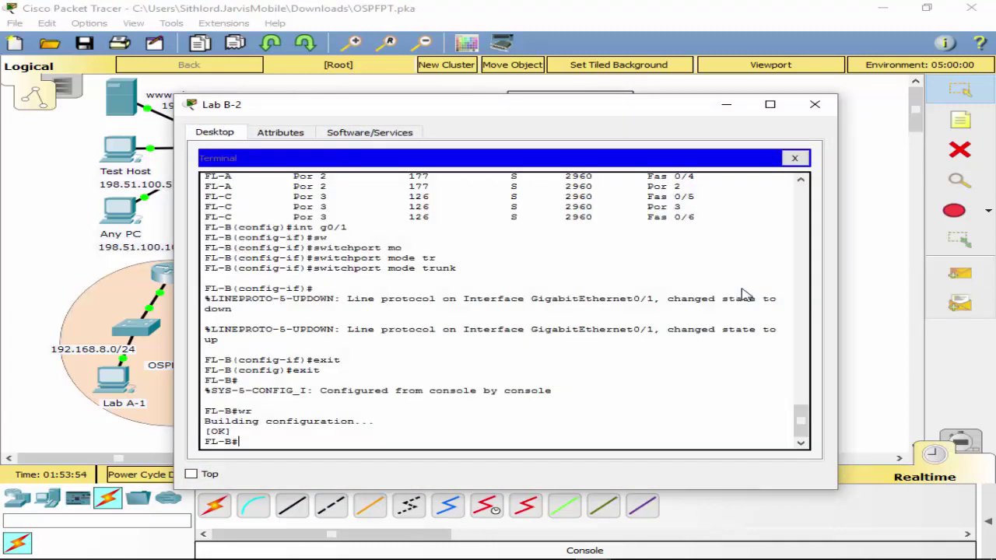
Run show interfaces trunk on FL-B to check Po2, Po3 and Gig0/1 trunking.
{"action": "type", "text": "conf t"}
{"action": "key", "text": "Return"}
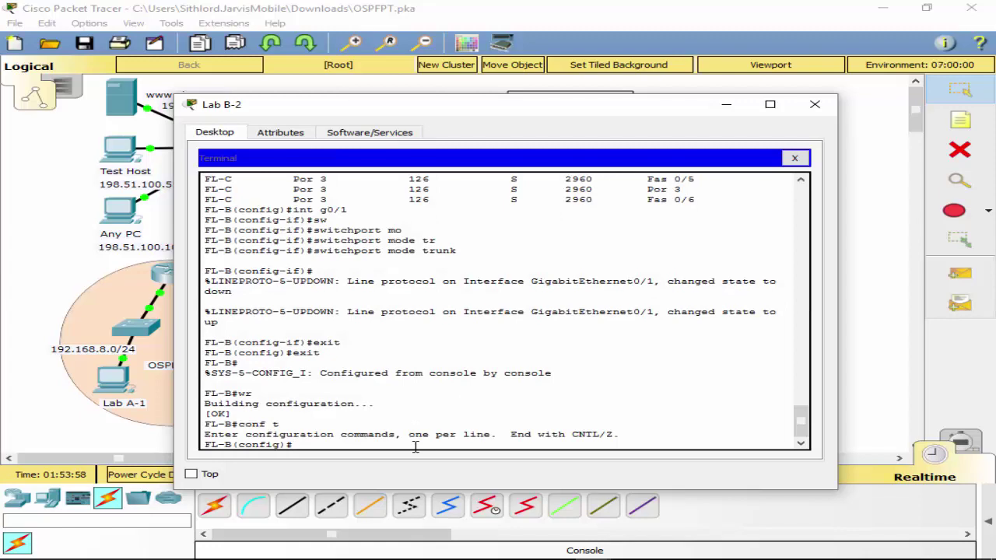
{"action": "type", "text": "exit"}
{"action": "key", "text": "Return"}
{"action": "type", "text": "sh "}
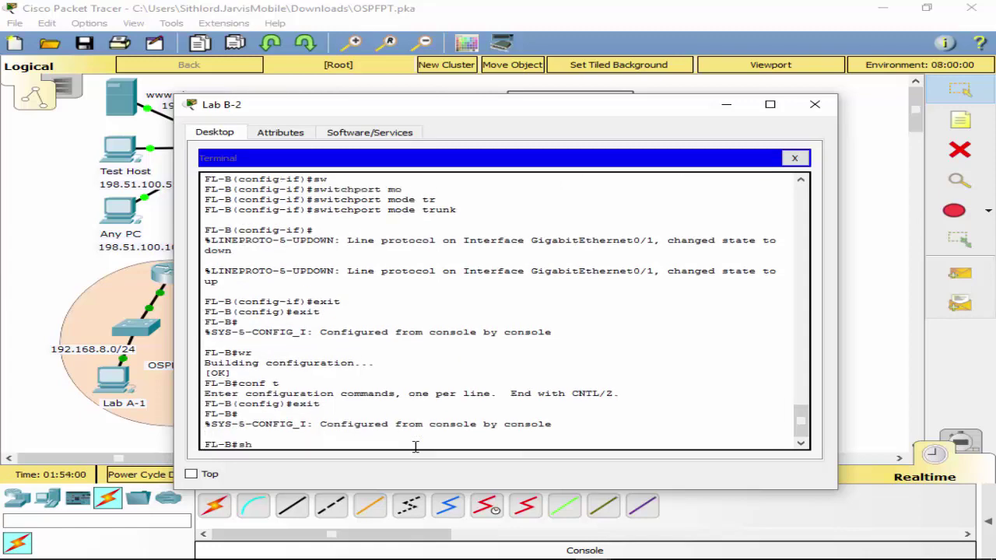
{"action": "type", "text": "int"}
{"action": "key", "text": "Tab"}
{"action": "type", "text": "t"}
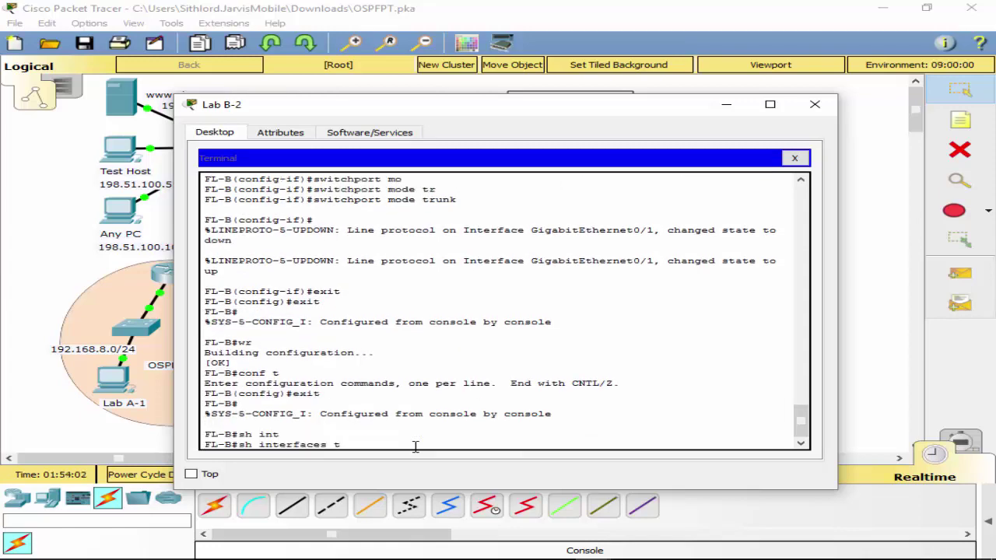
{"action": "key", "text": "Tab"}
{"action": "key", "text": "Return"}
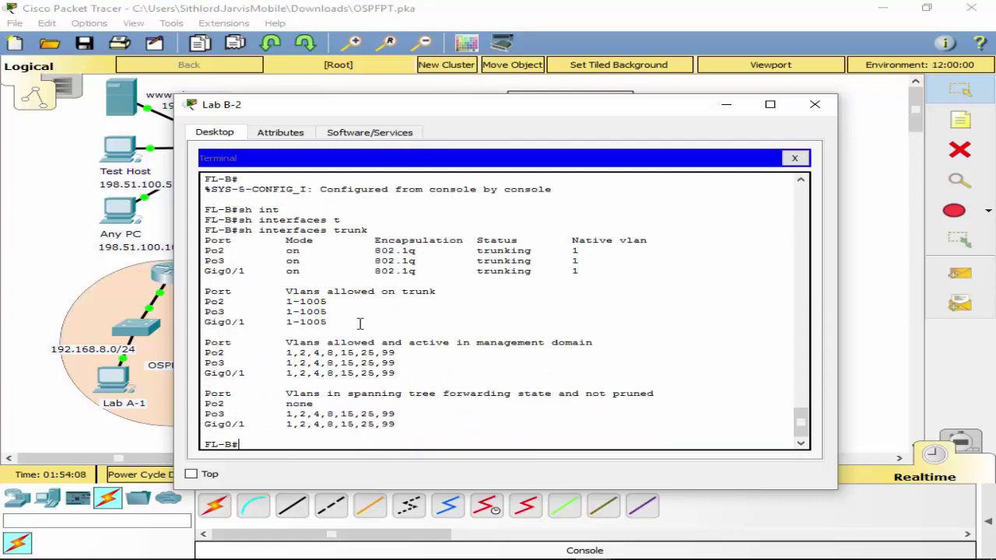
Reopen the FL-B terminal session with flow control left at None.
{"action": "left_click", "coordinate": [795, 158]}
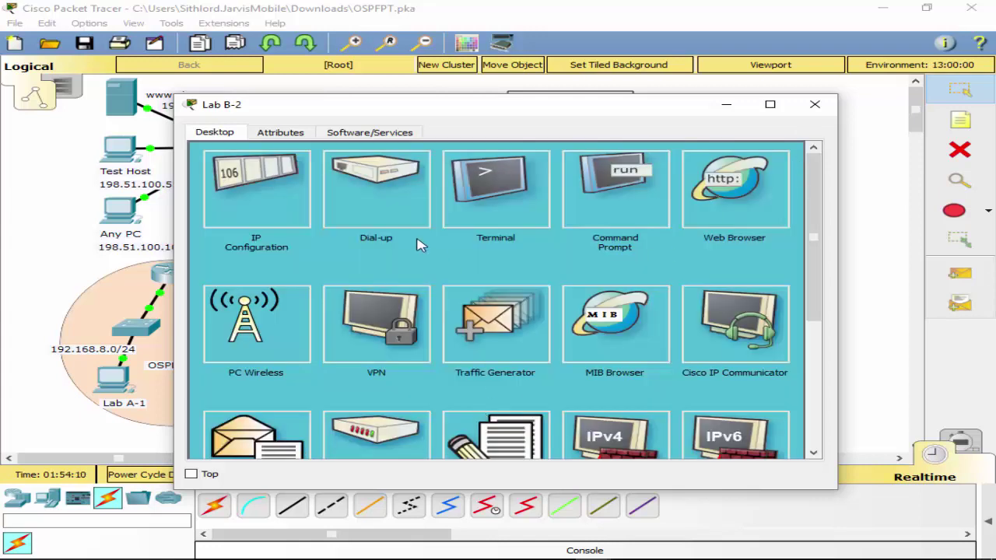
{"action": "left_click", "coordinate": [634, 194]}
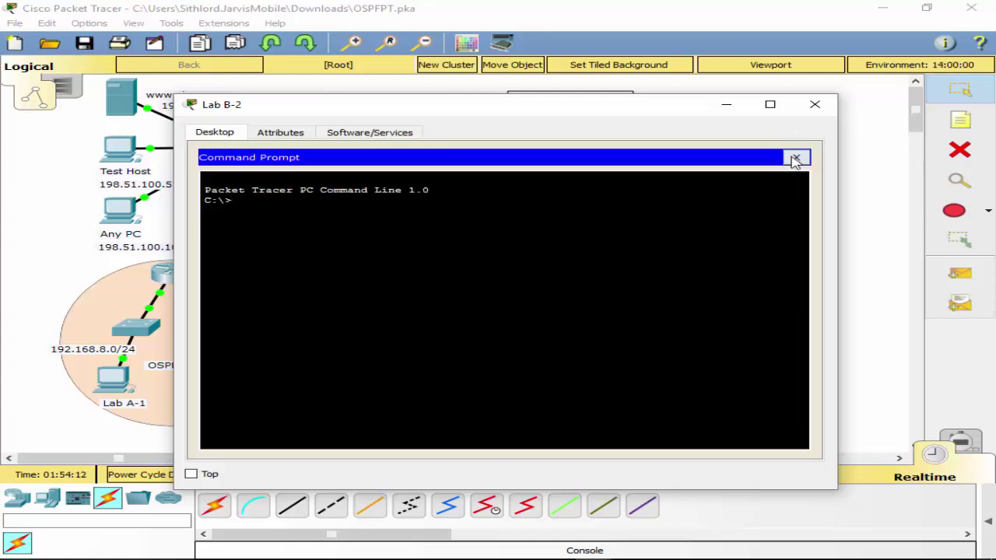
{"action": "left_click", "coordinate": [796, 157]}
{"action": "left_click", "coordinate": [493, 189]}
{"action": "left_click", "coordinate": [790, 274]}
{"action": "left_click", "coordinate": [768, 309]}
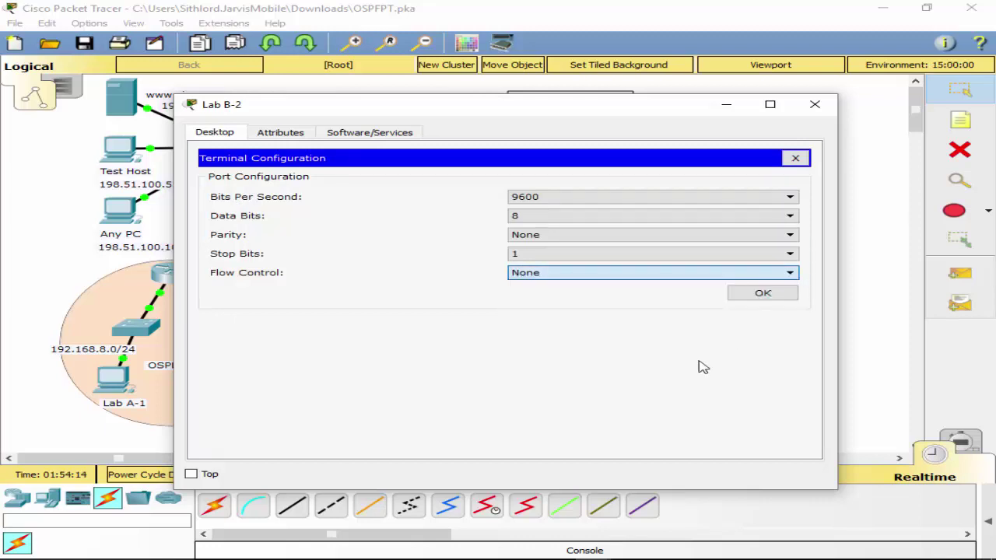
{"action": "left_click", "coordinate": [742, 297]}
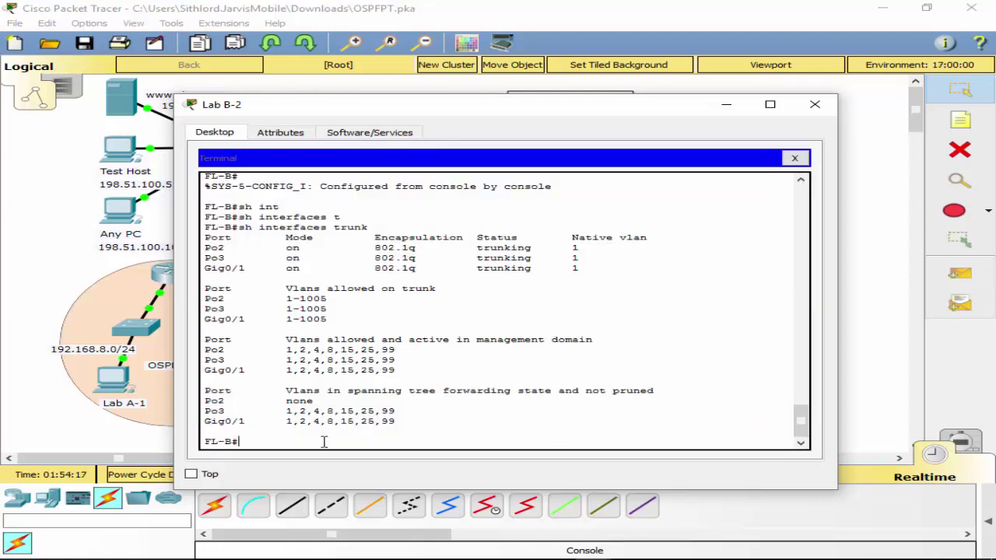
Set FL-B's spanning-tree mode to rapid-pvst.
{"action": "type", "text": "conf t"}
{"action": "key", "text": "Return"}
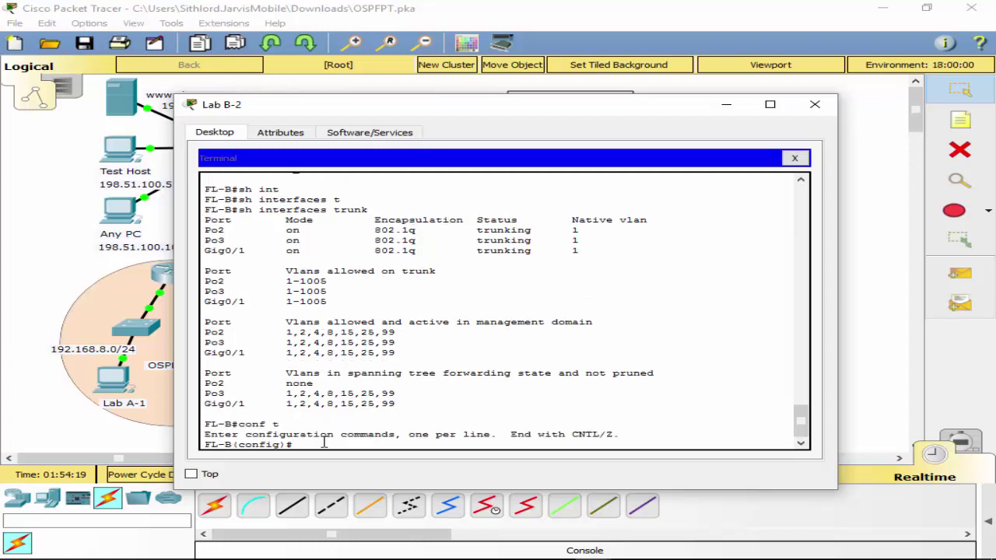
{"action": "type", "text": "sp"}
{"action": "key", "text": "Tab"}
{"action": "type", "text": "m"}
{"action": "key", "text": "Tab"}
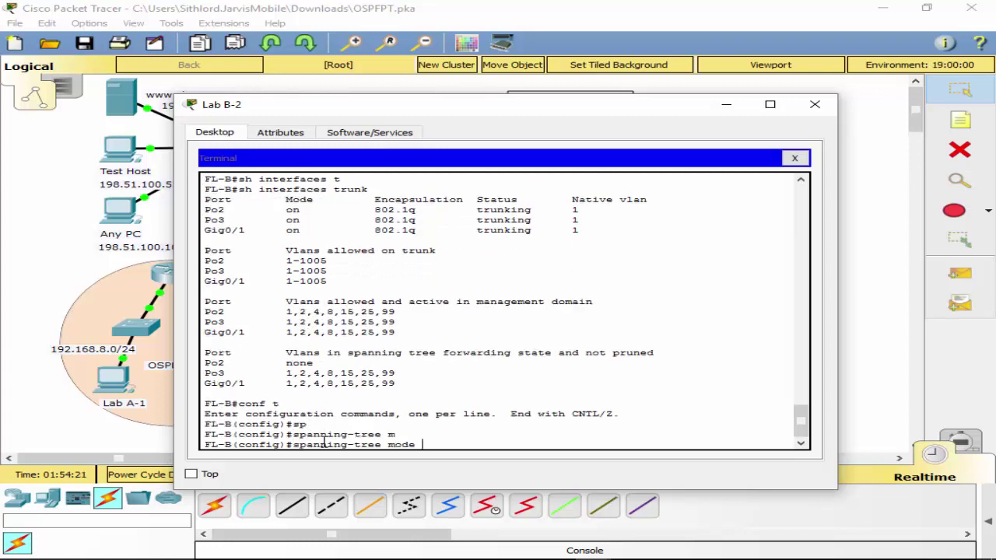
{"action": "type", "text": "?"}
{"action": "type", "text": "r"}
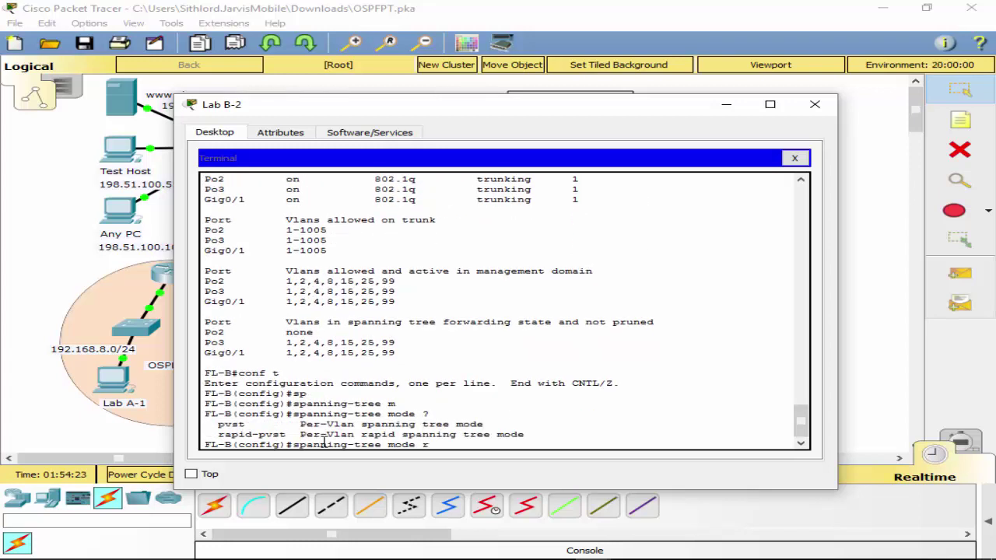
{"action": "key", "text": "Tab"}
{"action": "key", "text": "Return"}
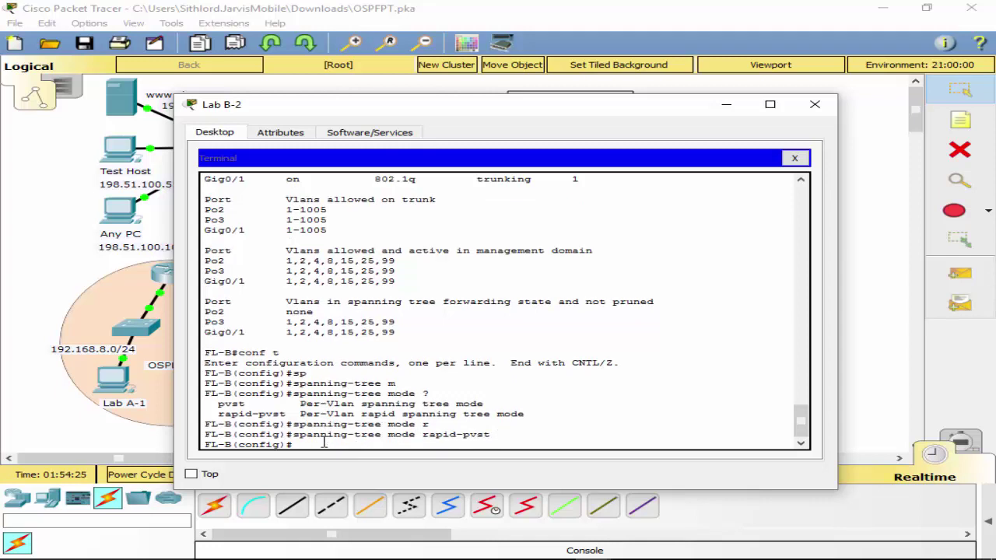
Exit configuration mode and save FL-B's configuration with wr.
{"action": "type", "text": "exit"}
{"action": "key", "text": "Return"}
{"action": "key", "text": "Return"}
{"action": "type", "text": "wr"}
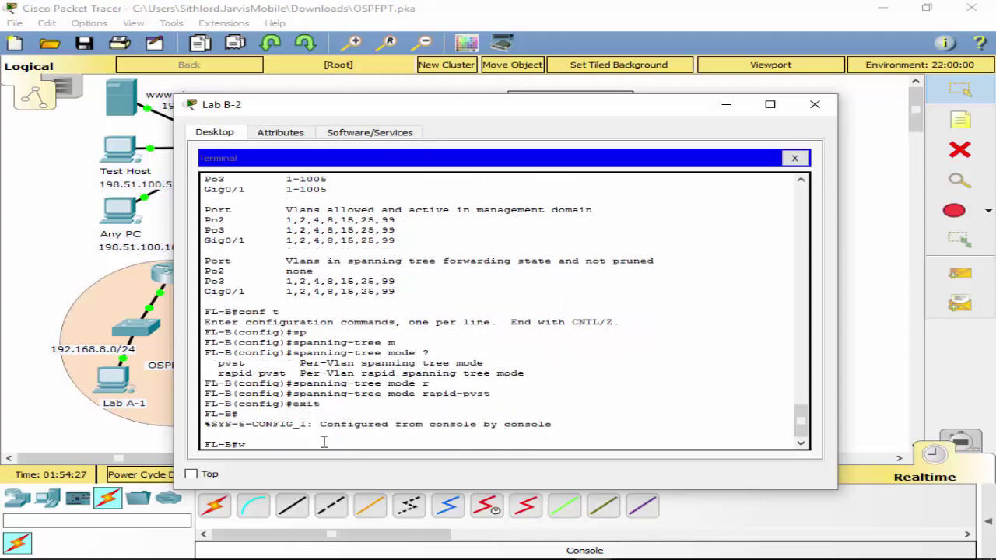
{"action": "key", "text": "Return"}
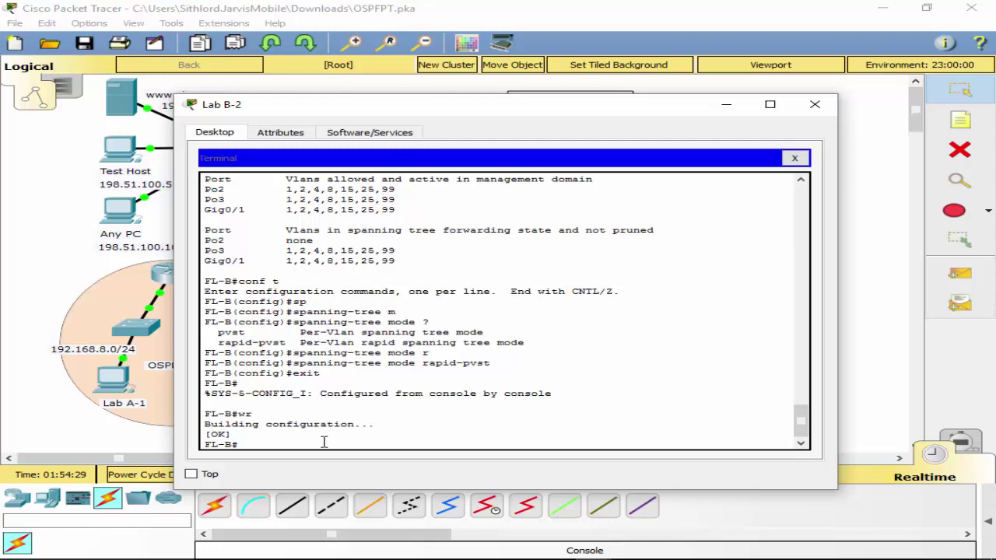
{"action": "left_click_drag", "start_coordinate": [288, 112], "coordinate": [364, 127]}
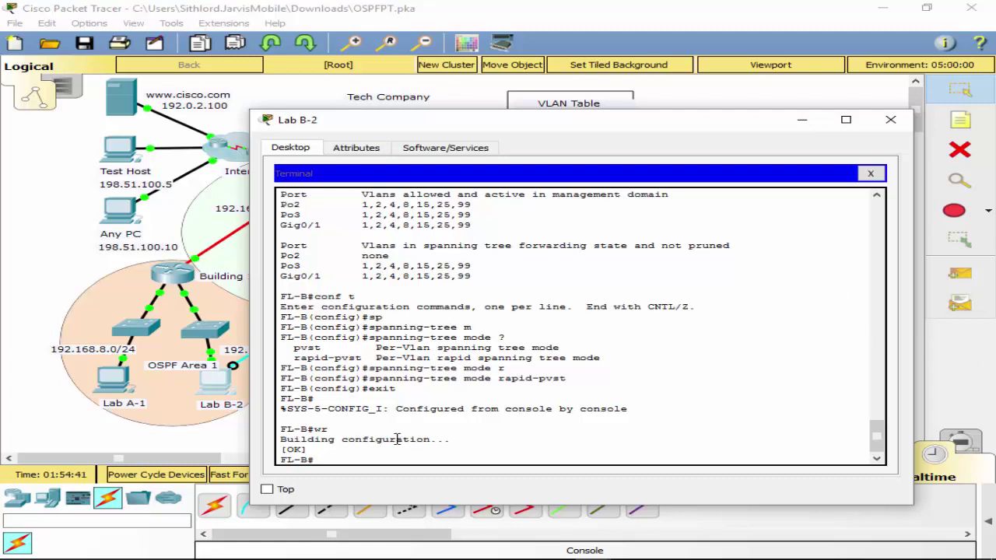
Move Lab B-2's console cable from FL-B to FL-A's Console port and open a terminal.
{"action": "left_click", "coordinate": [355, 451]}
{"action": "left_click", "coordinate": [870, 173]}
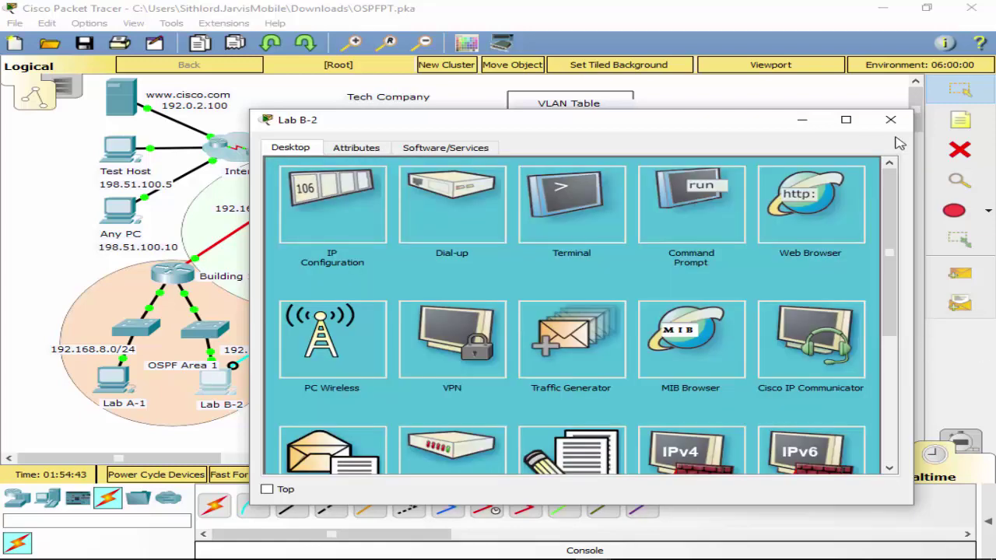
{"action": "left_click", "coordinate": [891, 119]}
{"action": "left_click", "coordinate": [393, 372]}
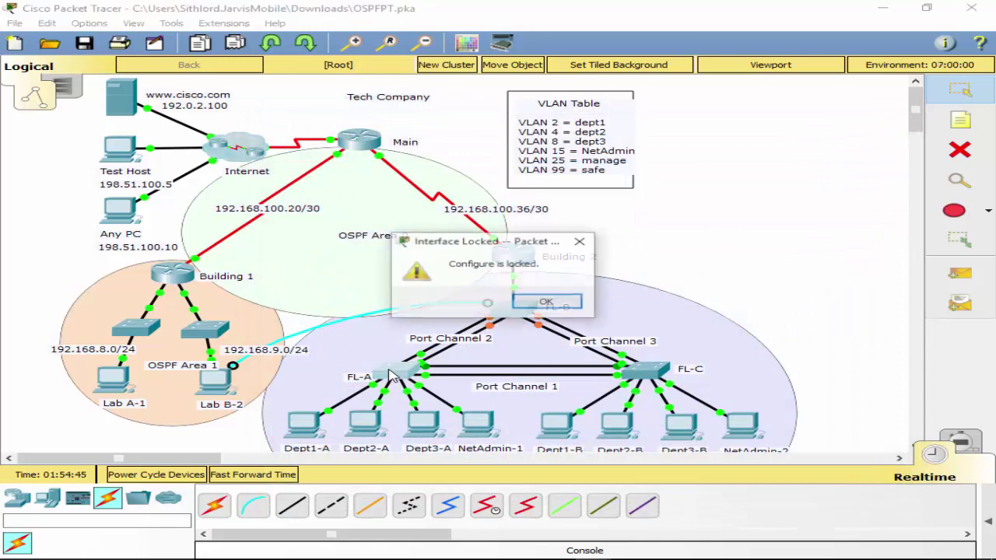
{"action": "left_click", "coordinate": [558, 302]}
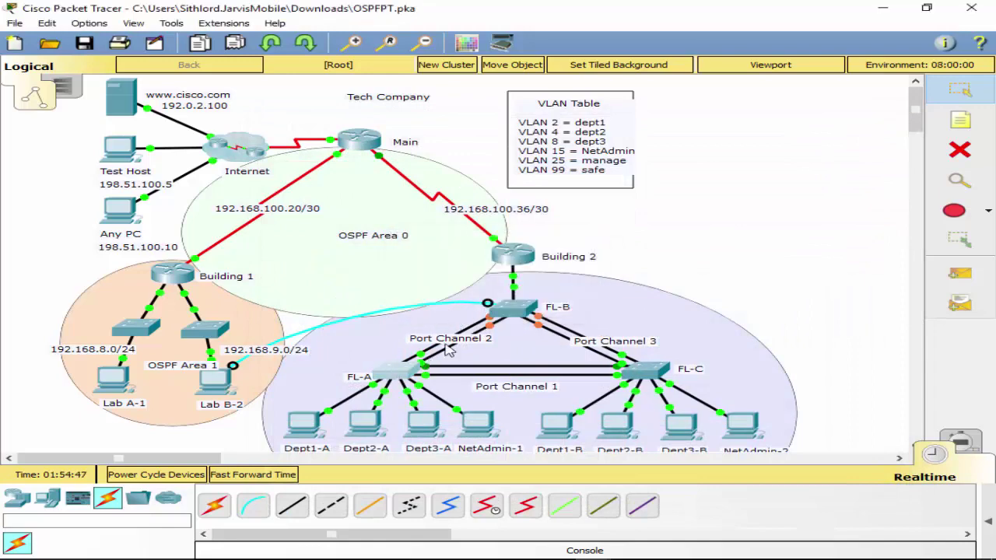
{"action": "left_click", "coordinate": [396, 372]}
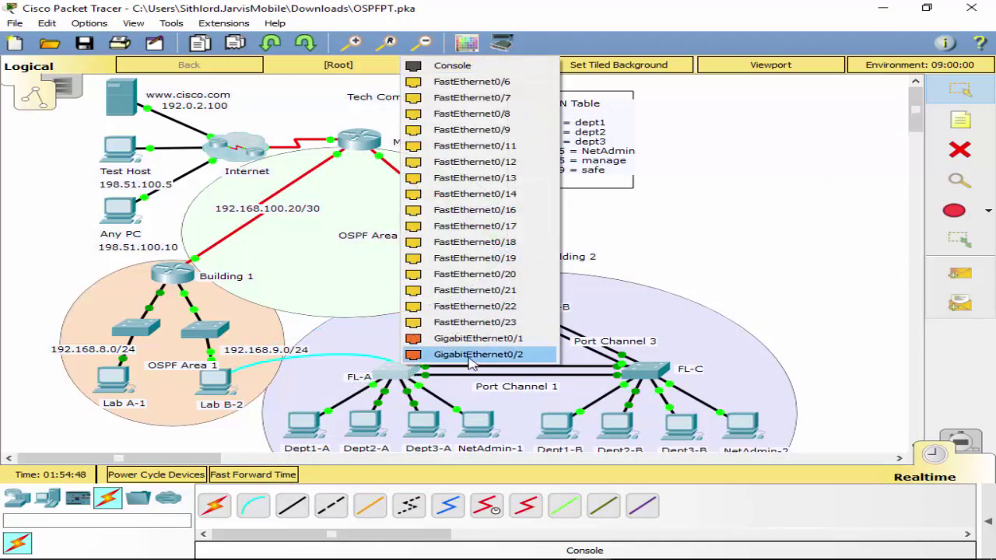
{"action": "left_click", "coordinate": [449, 68]}
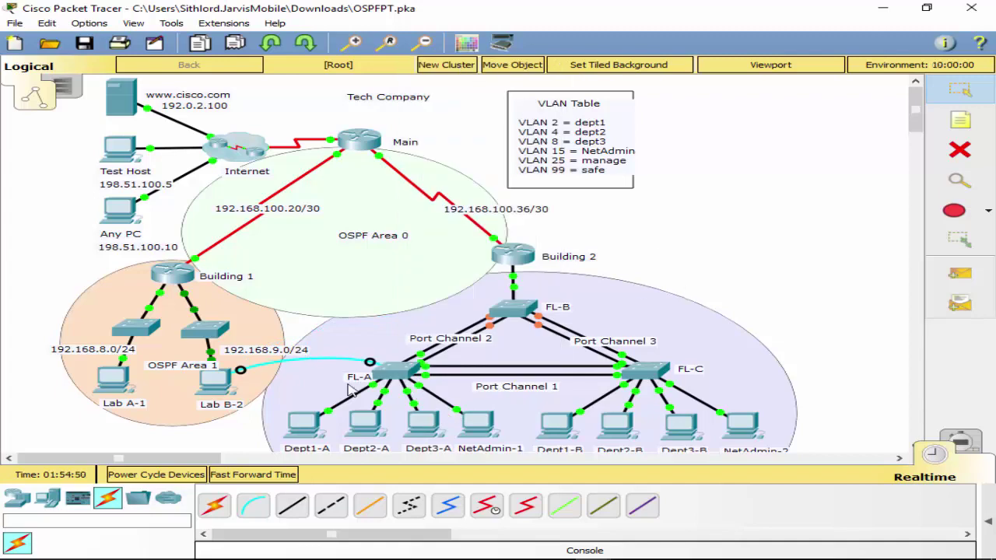
{"action": "left_click", "coordinate": [208, 381]}
{"action": "left_click", "coordinate": [502, 198]}
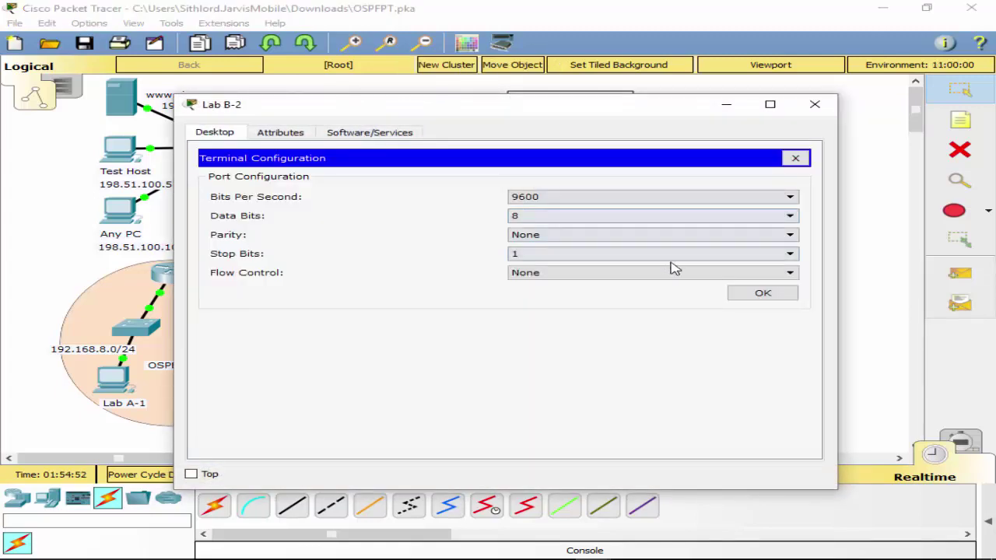
{"action": "left_click", "coordinate": [755, 295]}
Set FL-A's spanning-tree mode to rapid-pvst in global configuration.
{"action": "type", "text": "conf t"}
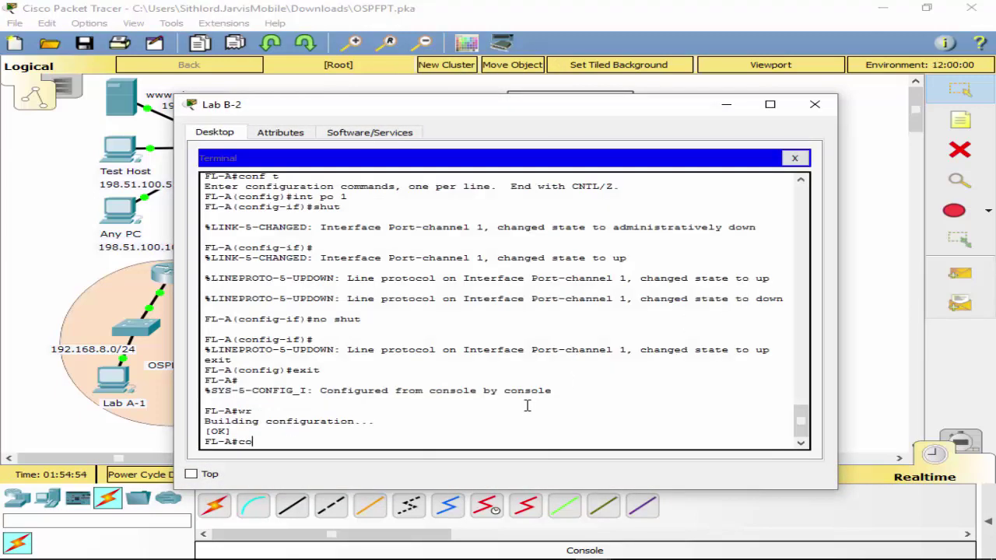
{"action": "key", "text": "Return"}
{"action": "type", "text": "sp"}
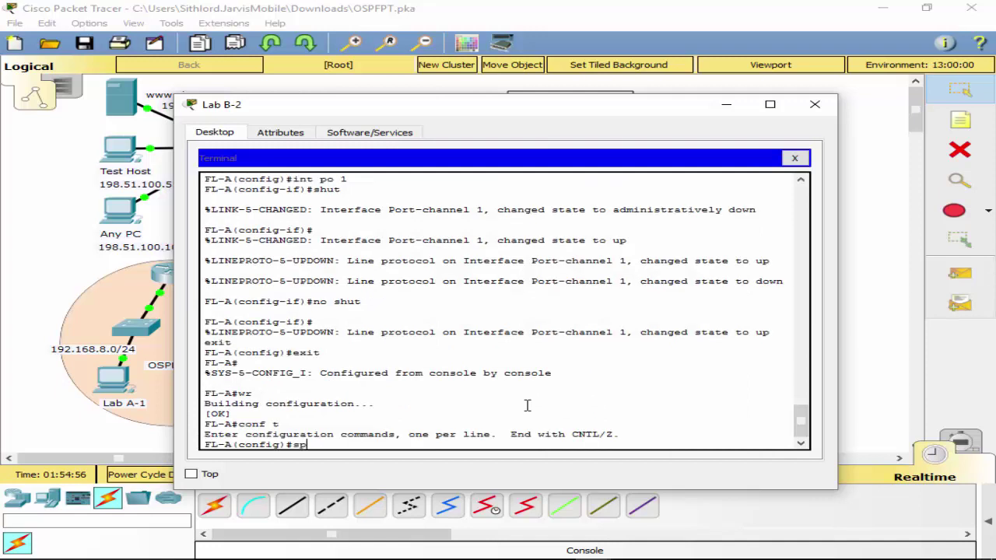
{"action": "key", "text": "Tab"}
{"action": "type", "text": "mod"}
{"action": "key", "text": "Tab"}
{"action": "type", "text": "r"}
{"action": "key", "text": "Tab"}
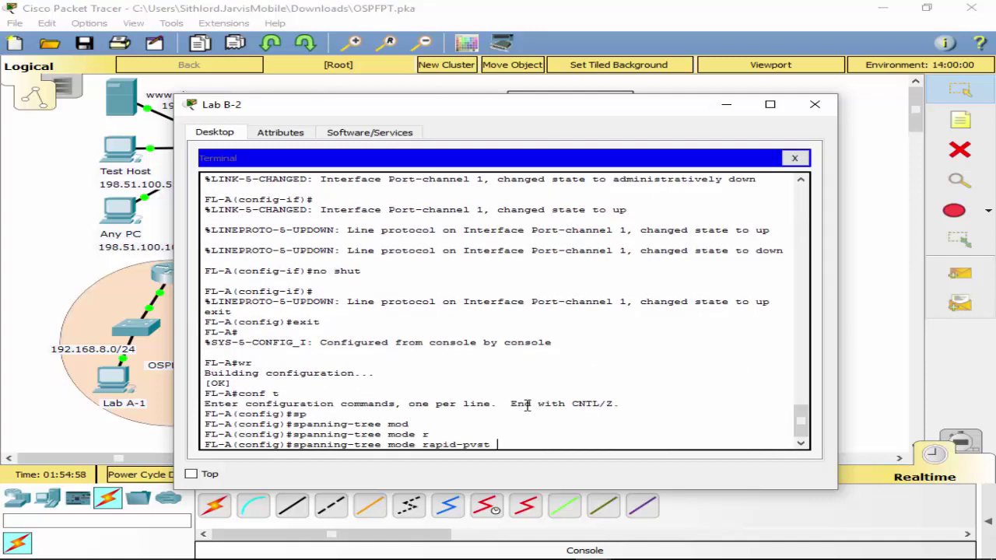
{"action": "key", "text": "Return"}
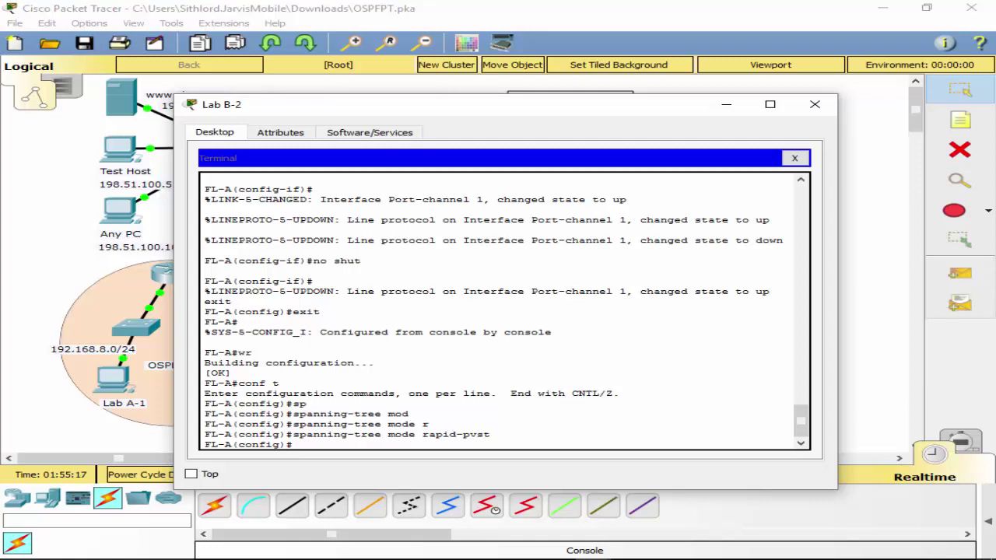
Make FL-A spanning-tree root primary for VLANs 2 and 4.
{"action": "type", "text": "sp"}
{"action": "key", "text": "Tab"}
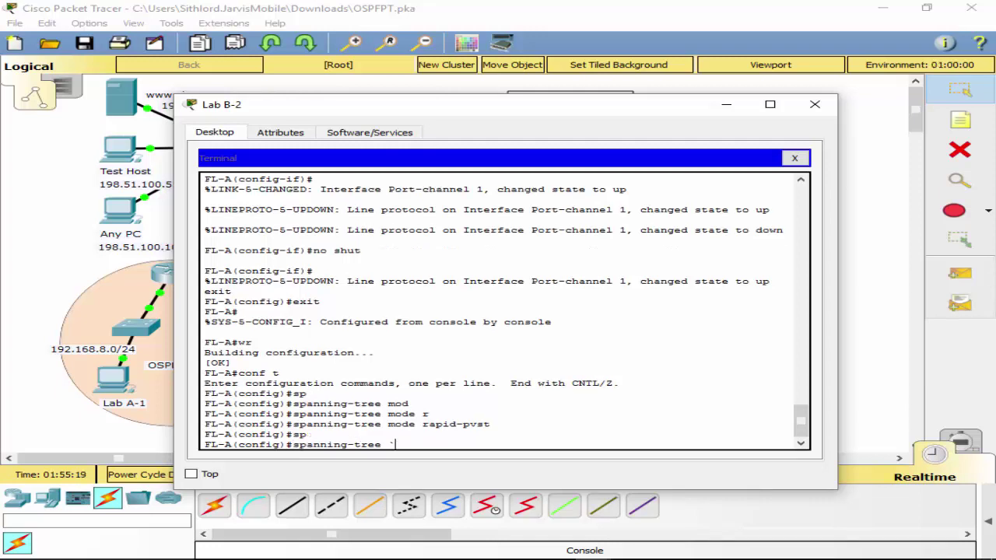
{"action": "type", "text": "`?"}
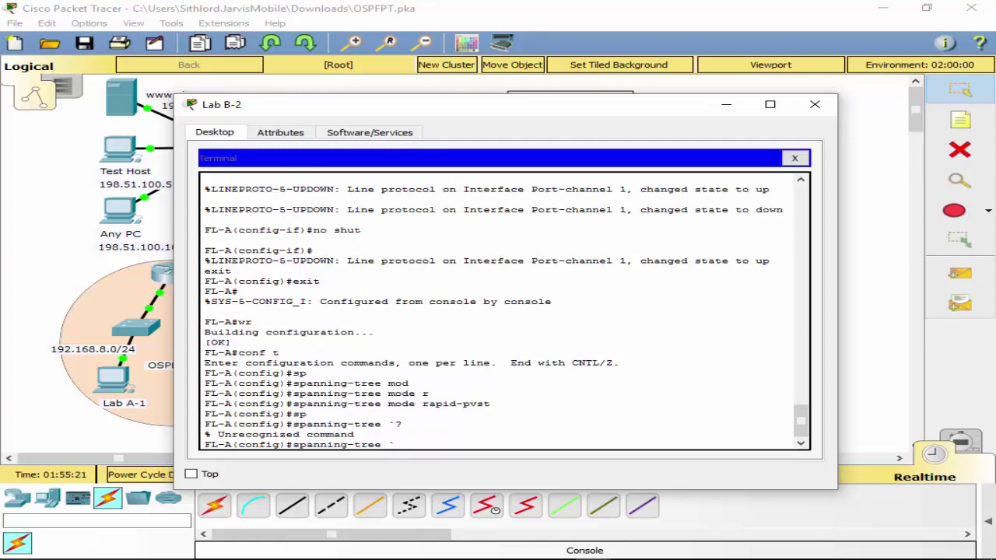
{"action": "type", "text": "?"}
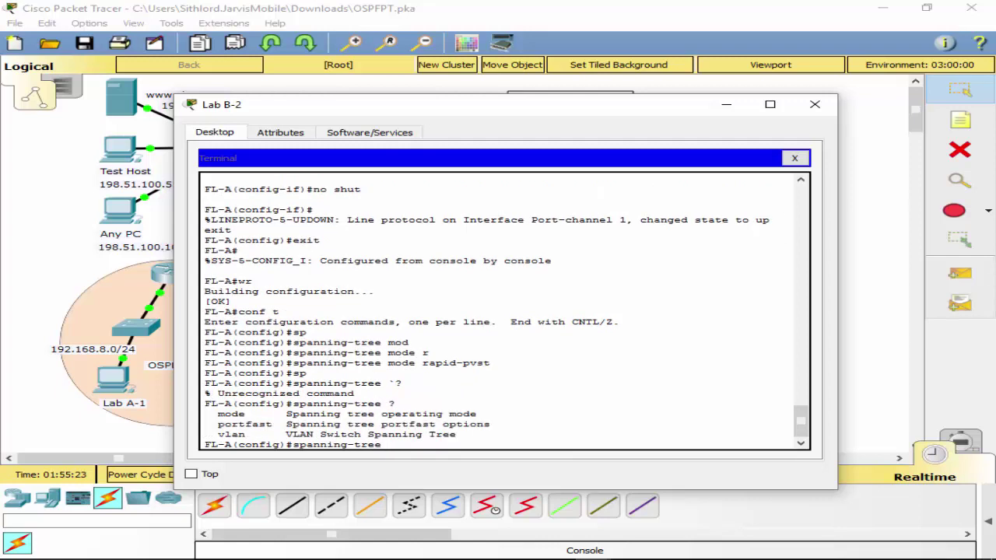
{"action": "type", "text": "vl"}
{"action": "key", "text": "Tab"}
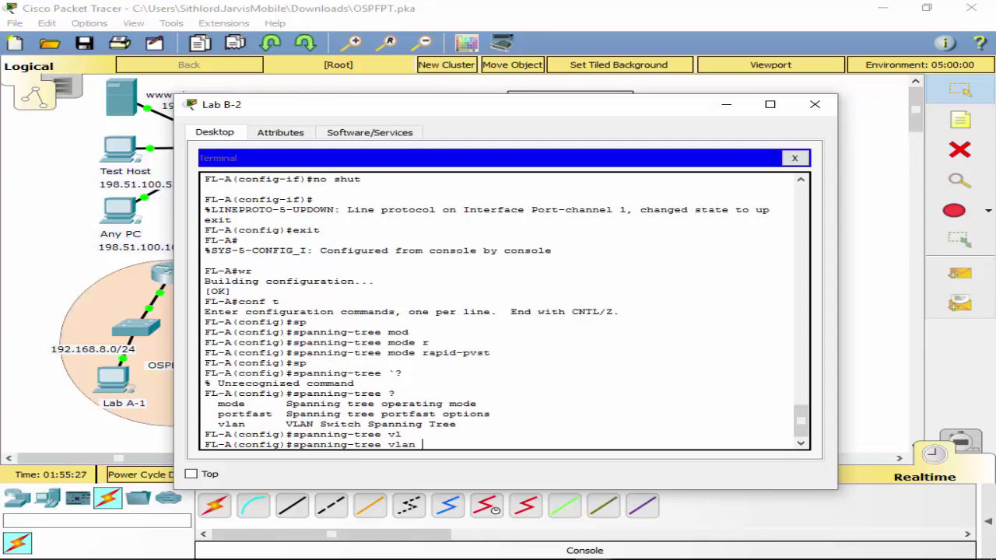
{"action": "type", "text": "2 ?"}
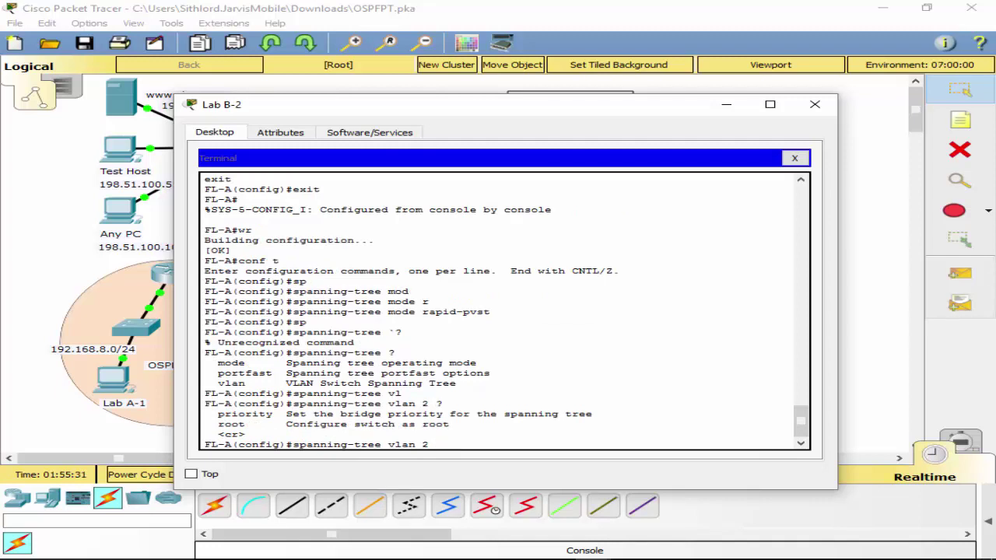
{"action": "type", "text": "ro"}
{"action": "key", "text": "Tab"}
{"action": "type", "text": "?"}
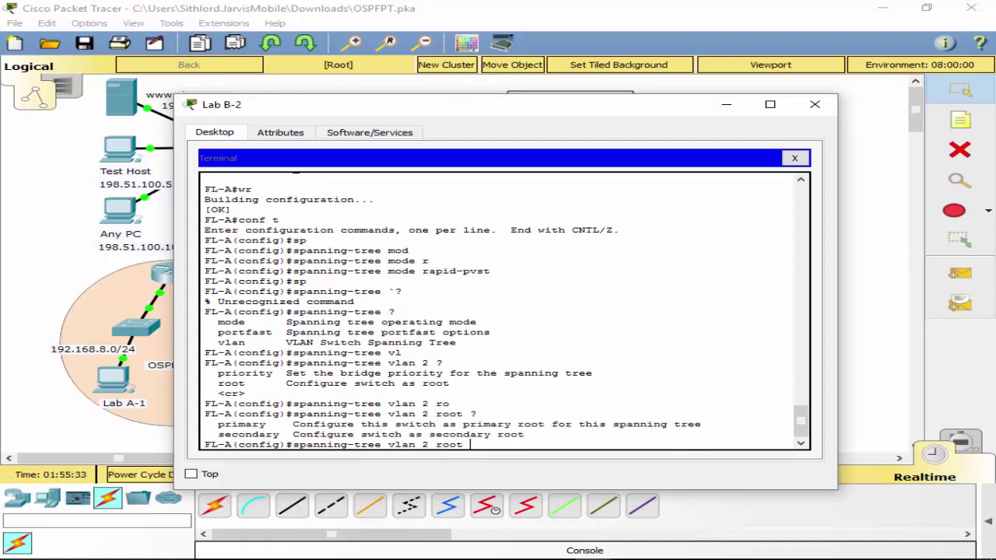
{"action": "type", "text": "pr"}
{"action": "key", "text": "Tab"}
{"action": "key", "text": "Return"}
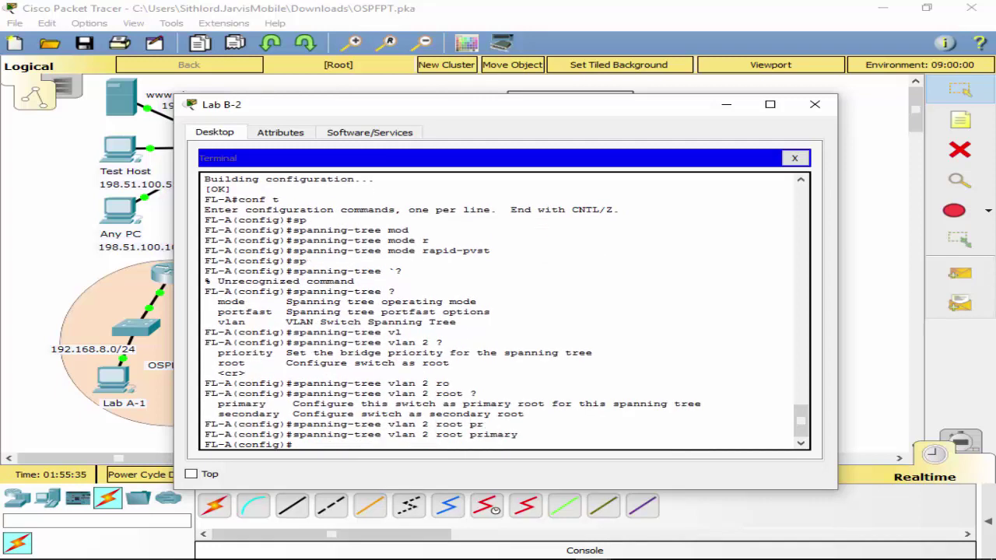
{"action": "key", "text": "Up"}
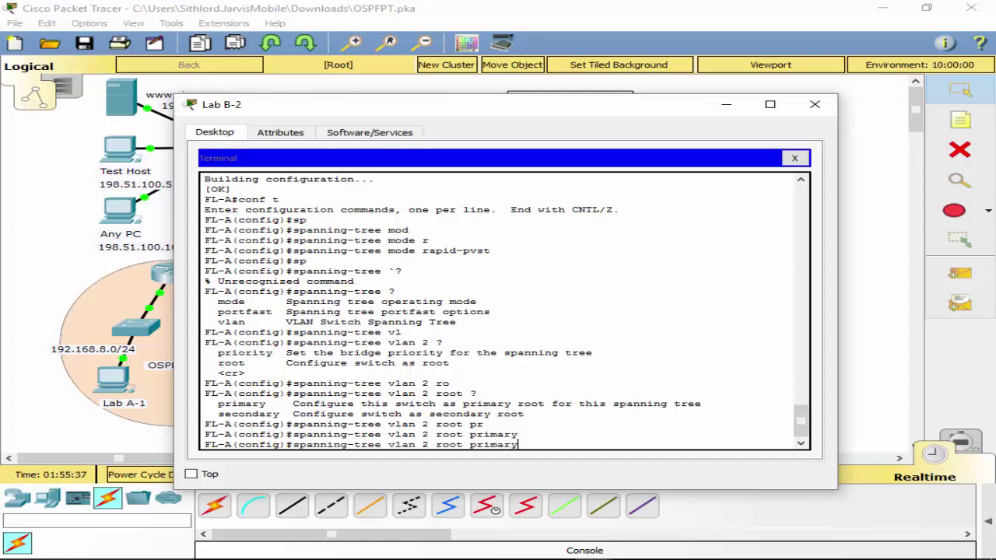
{"action": "key", "text": "Left"}
{"action": "key", "text": "Left"}
{"action": "key", "text": "Left"}
{"action": "key", "text": "Left"}
{"action": "key", "text": "Left"}
{"action": "key", "text": "Left"}
{"action": "key", "text": "Left"}
{"action": "key", "text": "Left"}
{"action": "key", "text": "Left"}
{"action": "key", "text": "Left"}
{"action": "key", "text": "Left"}
{"action": "key", "text": "Left"}
{"action": "key", "text": "Left"}
{"action": "key", "text": "BackSpace"}
{"action": "type", "text": "4"}
{"action": "key", "text": "Return"}
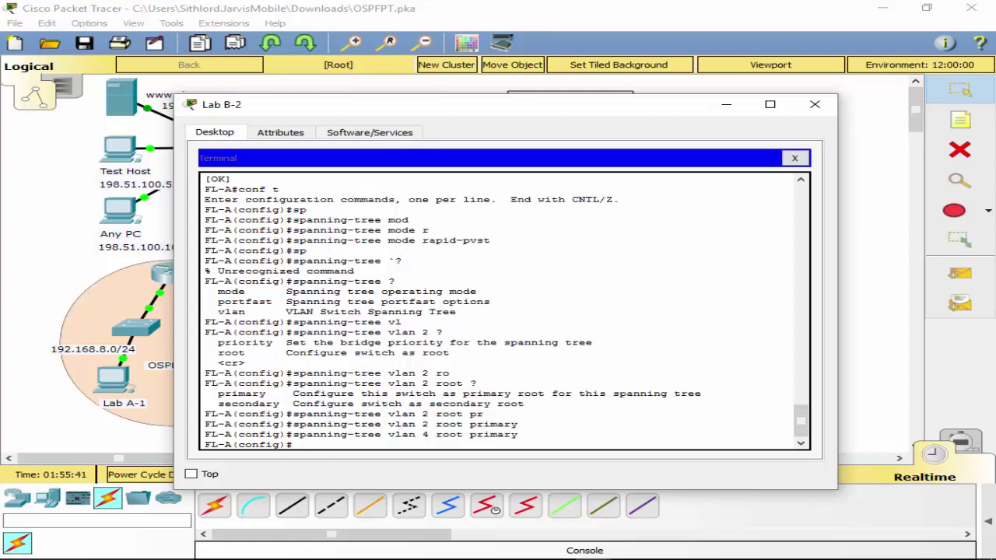
Make FL-A spanning-tree root secondary for VLANs 8 and 15.
{"action": "key", "text": "Up"}
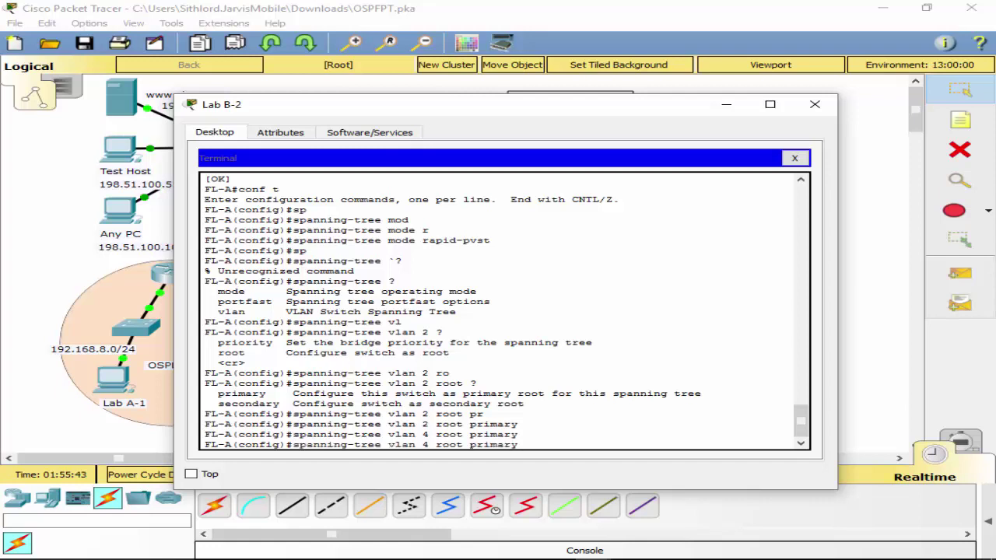
{"action": "key", "text": "Left"}
{"action": "key", "text": "Left"}
{"action": "key", "text": "Left"}
{"action": "key", "text": "BackSpace"}
{"action": "type", "text": "8"}
{"action": "key", "text": "Right"}
{"action": "key", "text": "Right"}
{"action": "key", "text": "Right"}
{"action": "key", "text": "Right"}
{"action": "key", "text": "Right"}
{"action": "key", "text": "Right"}
{"action": "key", "text": "Right"}
{"action": "key", "text": "Right"}
{"action": "key", "text": "Right"}
{"action": "key", "text": "Right"}
{"action": "key", "text": "Right"}
{"action": "key", "text": "BackSpace"}
{"action": "key", "text": "BackSpace"}
{"action": "key", "text": "BackSpace"}
{"action": "key", "text": "BackSpace"}
{"action": "key", "text": "BackSpace"}
{"action": "key", "text": "BackSpace"}
{"action": "key", "text": "BackSpace"}
{"action": "type", "text": "secondary"}
{"action": "key", "text": "Return"}
{"action": "key", "text": "Up"}
{"action": "key", "text": "Up"}
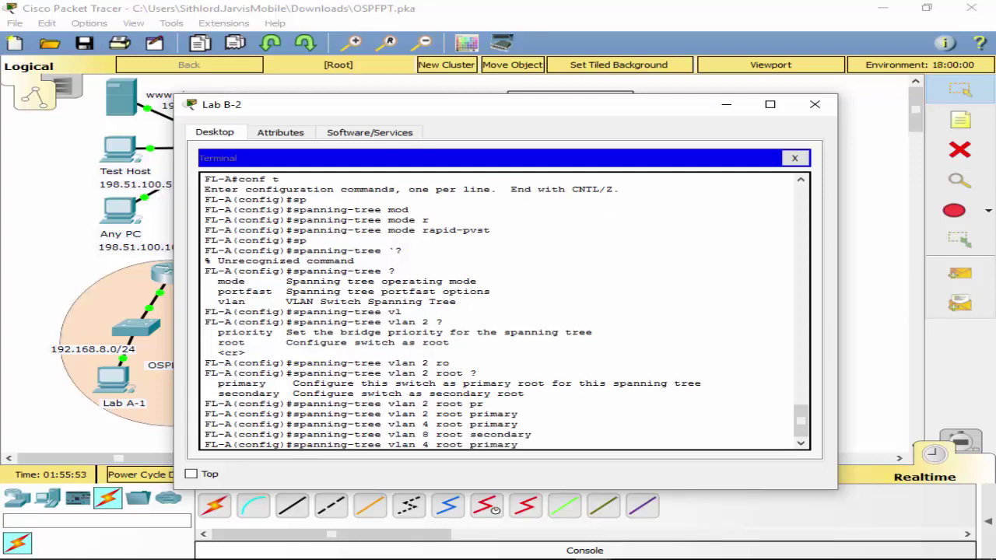
{"action": "key", "text": "Down"}
{"action": "key", "text": "Left"}
{"action": "key", "text": "Left"}
{"action": "key", "text": "Left"}
{"action": "key", "text": "Left"}
{"action": "key", "text": "Left"}
{"action": "key", "text": "Left"}
{"action": "key", "text": "Left"}
{"action": "key", "text": "Left"}
{"action": "key", "text": "Left"}
{"action": "key", "text": "Left"}
{"action": "key", "text": "Left"}
{"action": "key", "text": "Left"}
{"action": "key", "text": "Left"}
{"action": "key", "text": "Left"}
{"action": "key", "text": "Left"}
{"action": "key", "text": "BackSpace"}
{"action": "type", "text": "15"}
{"action": "key", "text": "Return"}
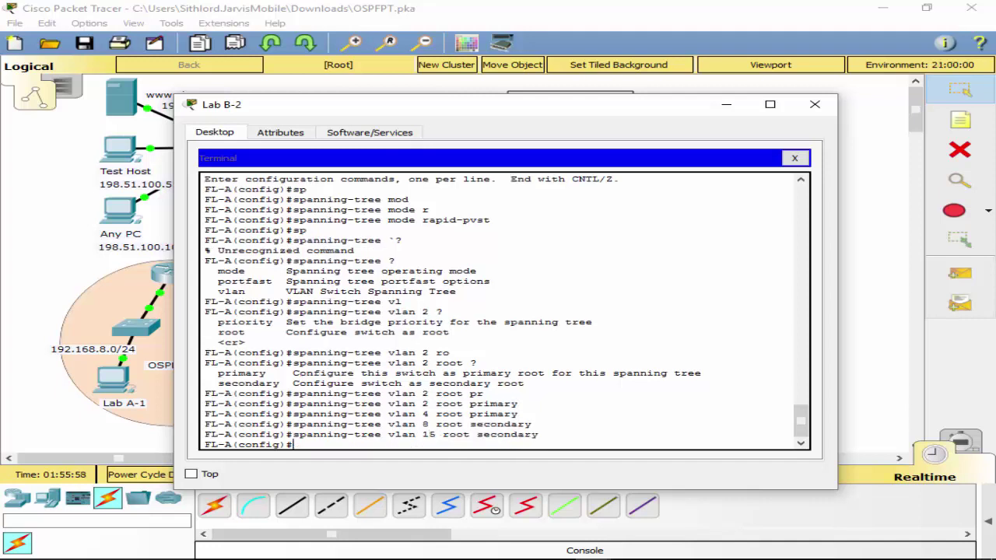
Exit configuration mode, save FL-A's configuration with wr, and close the terminal.
{"action": "type", "text": "exit"}
{"action": "key", "text": "Return"}
{"action": "type", "text": "wr"}
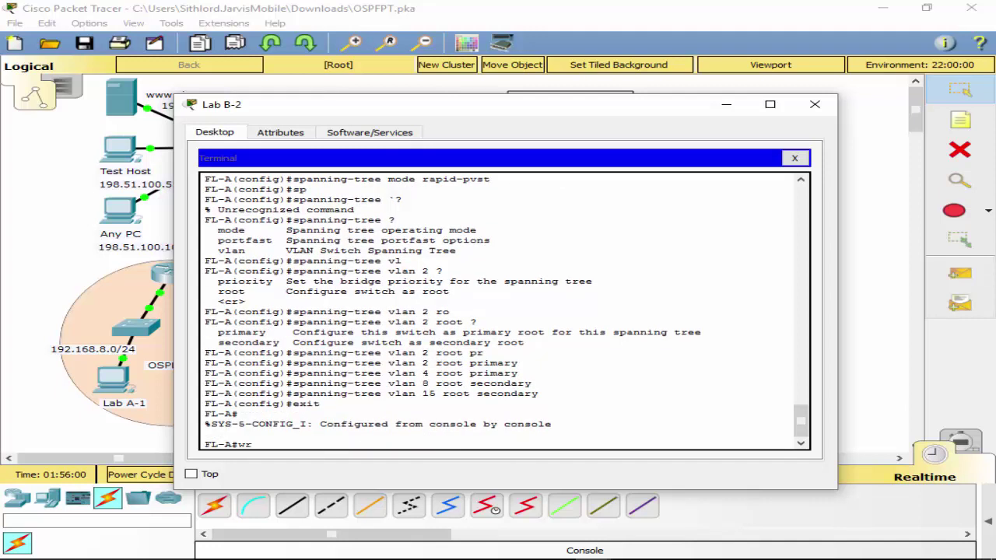
{"action": "key", "text": "Return"}
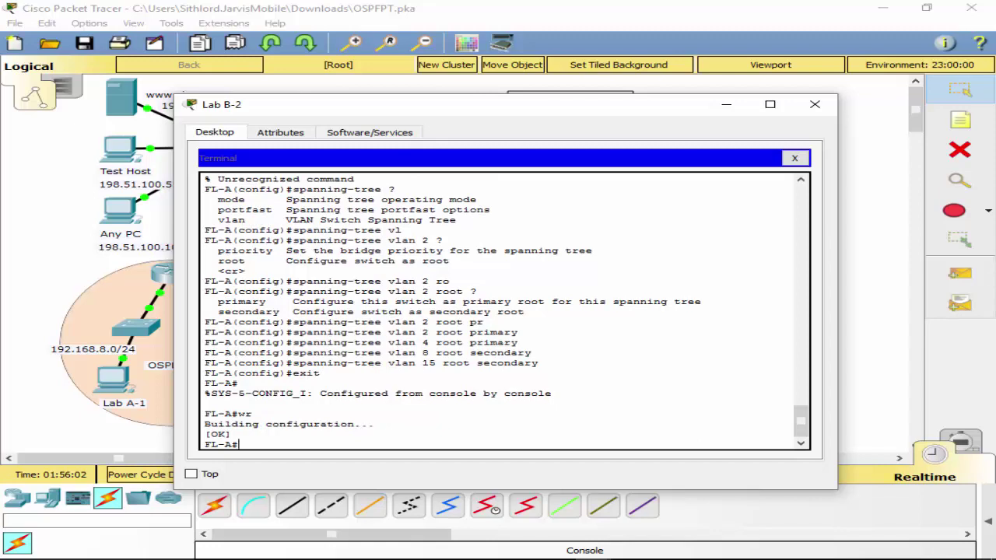
{"action": "left_click", "coordinate": [794, 158]}
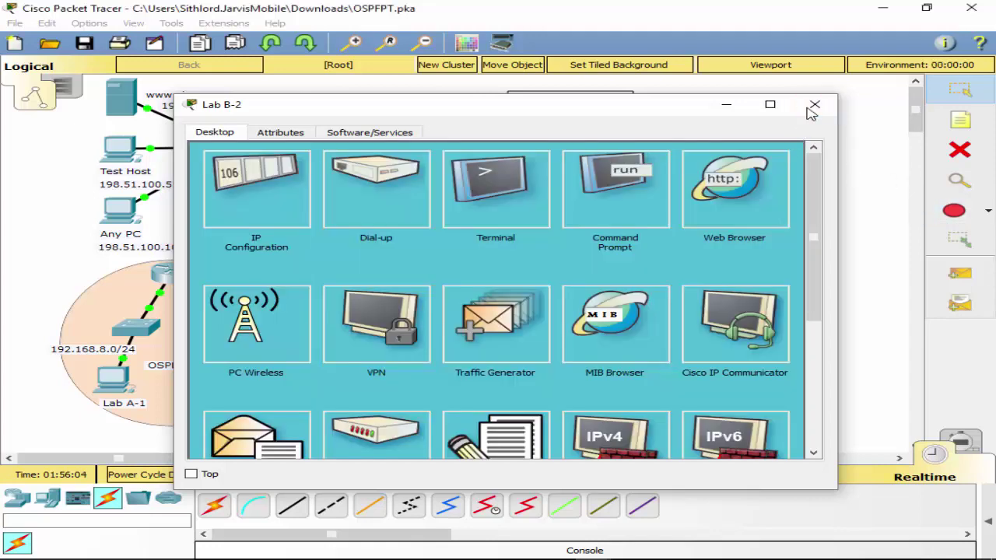
Reconnect Lab B-2's console cable to FL-C's Console port and open a Terminal session on FL-C.
{"action": "left_click", "coordinate": [813, 106]}
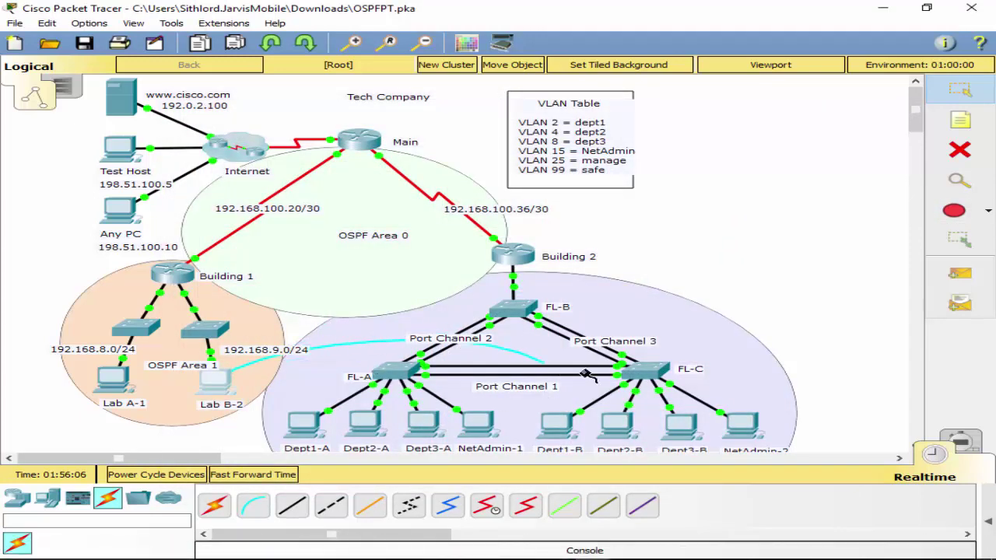
{"action": "left_click", "coordinate": [646, 372]}
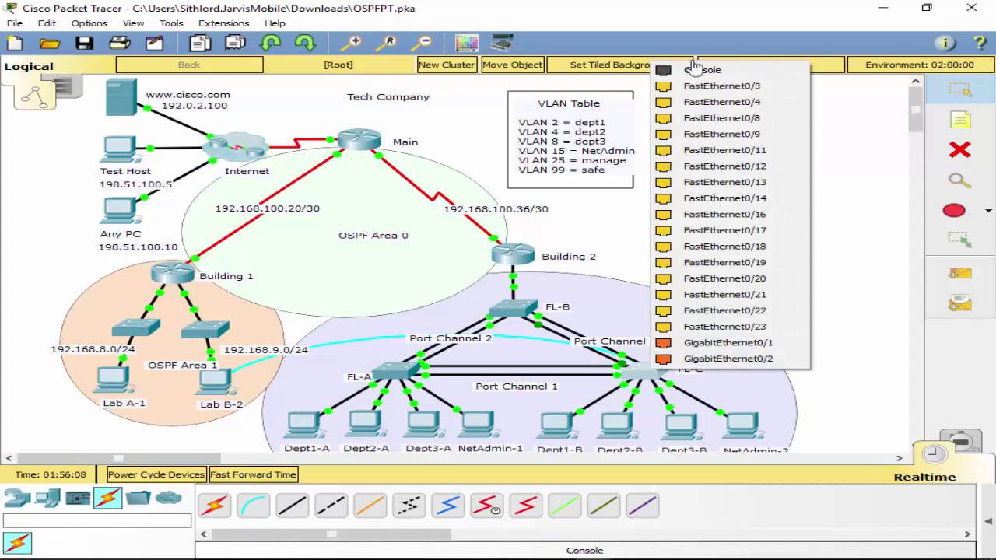
{"action": "left_click", "coordinate": [700, 70]}
{"action": "left_click", "coordinate": [216, 394]}
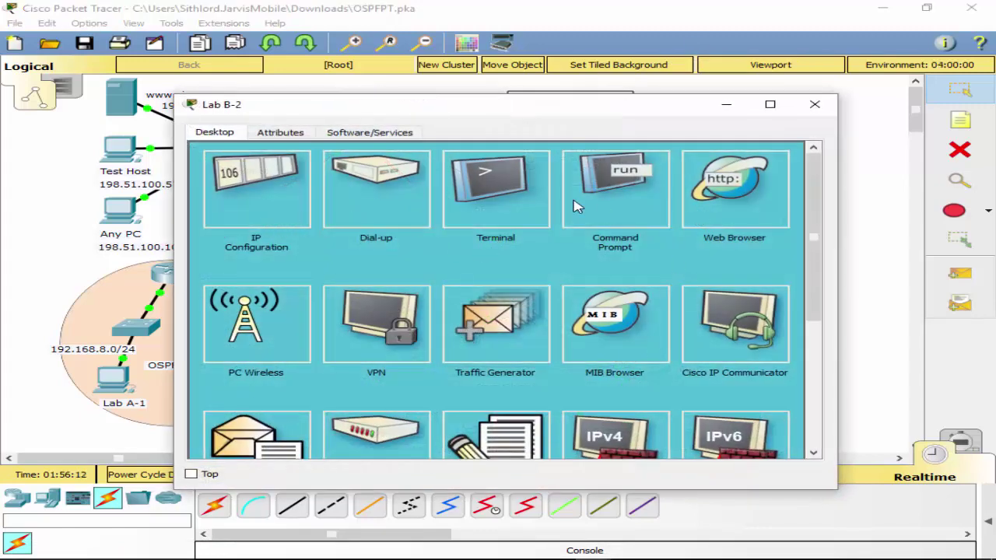
{"action": "left_click", "coordinate": [493, 200]}
{"action": "left_click", "coordinate": [753, 294]}
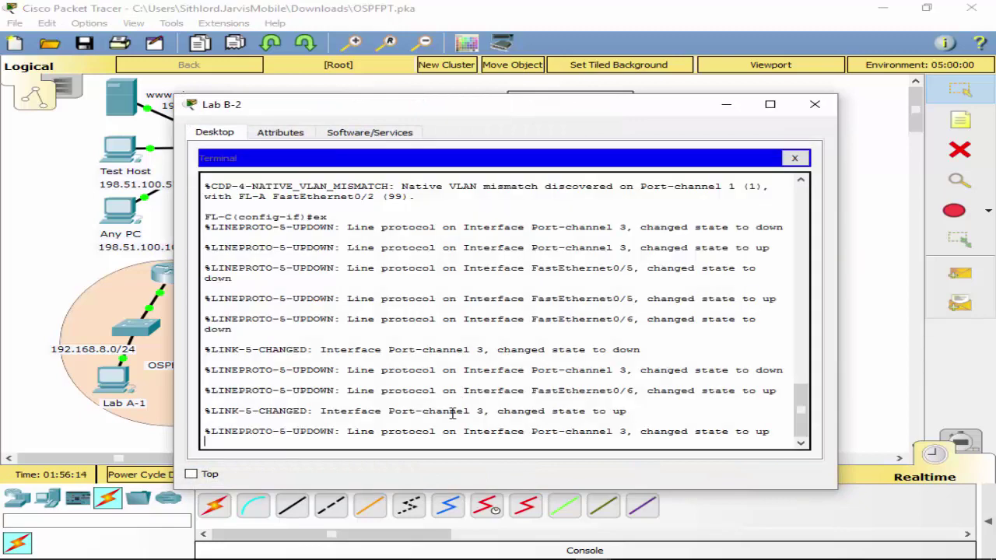
Set FL-C's spanning-tree mode to rapid-pvst.
{"action": "key", "text": "Return"}
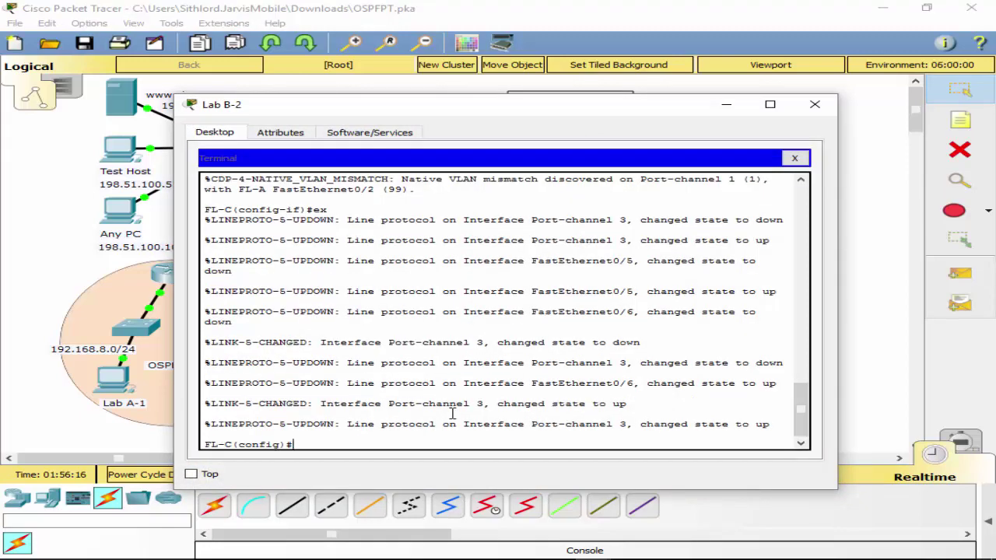
{"action": "type", "text": "sp"}
{"action": "key", "text": "Tab"}
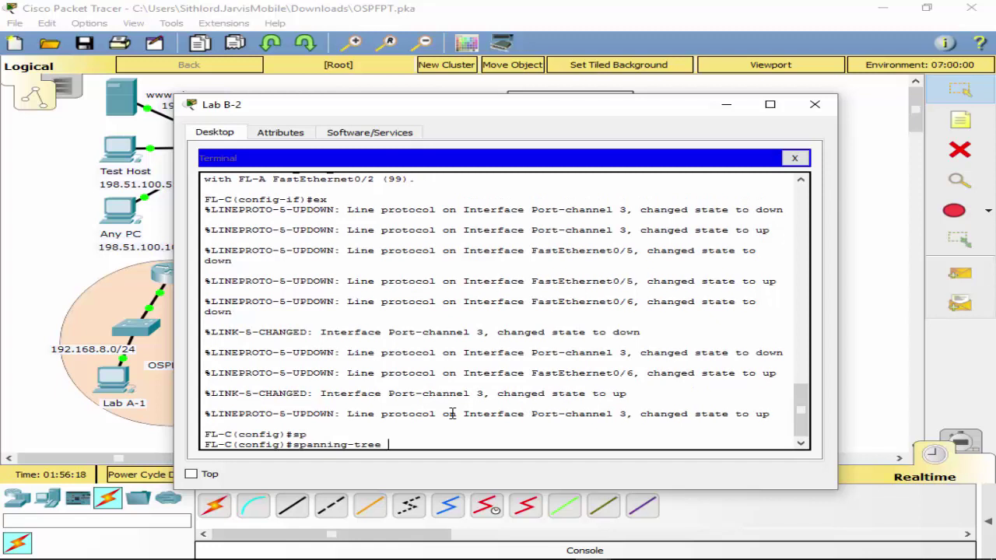
{"action": "type", "text": "rp"}
{"action": "key", "text": "Tab"}
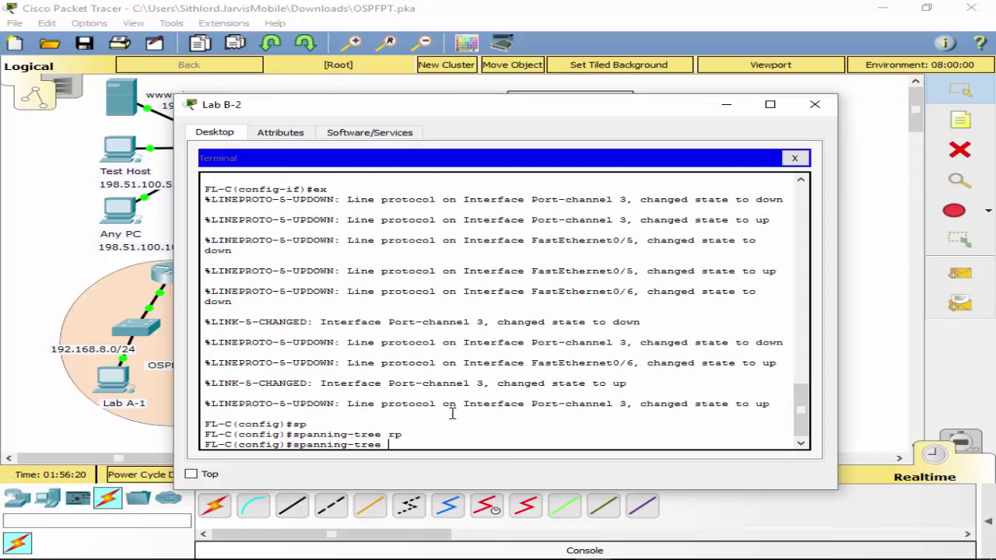
{"action": "type", "text": "ra"}
{"action": "type", "text": "p"}
{"action": "key", "text": "Tab"}
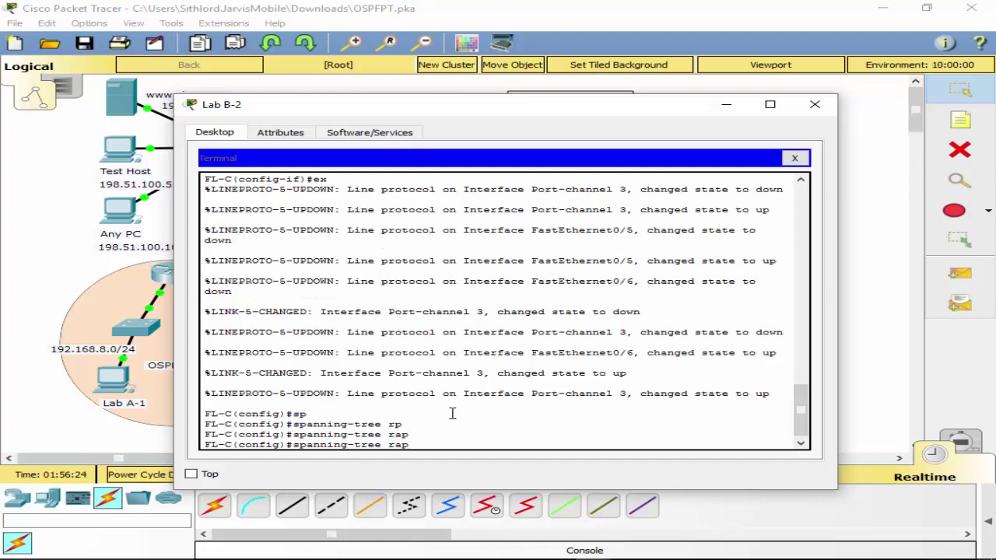
{"action": "key", "text": "BackSpace"}
{"action": "key", "text": "BackSpace"}
{"action": "key", "text": "BackSpace"}
{"action": "type", "text": "mo"}
{"action": "key", "text": "Tab"}
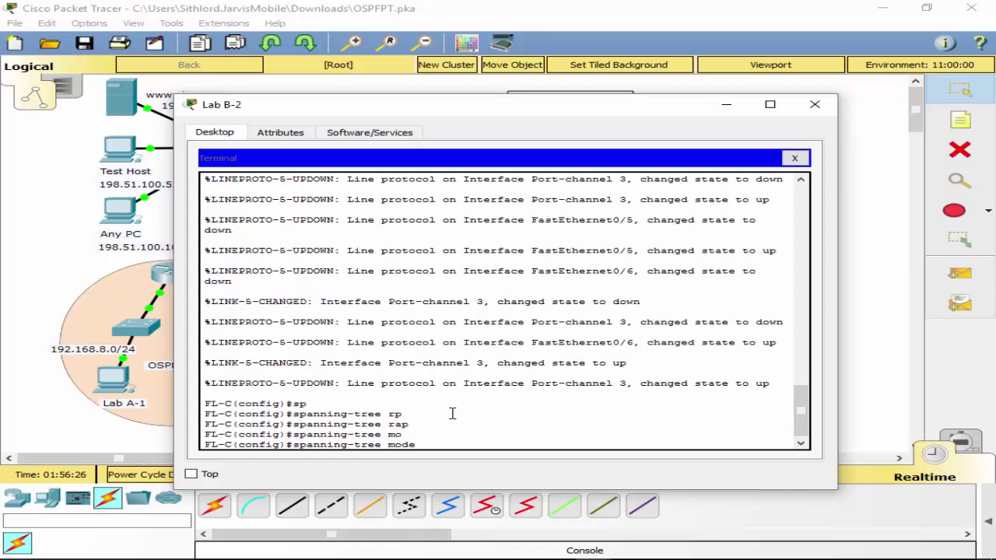
{"action": "type", "text": "rp"}
{"action": "key", "text": "Tab"}
{"action": "type", "text": "a"}
{"action": "key", "text": "Tab"}
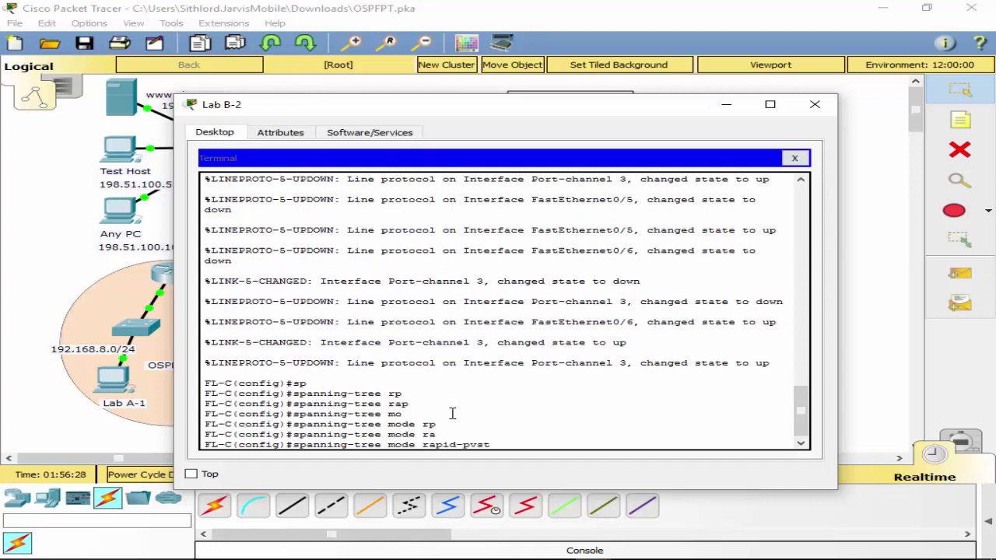
{"action": "key", "text": "Return"}
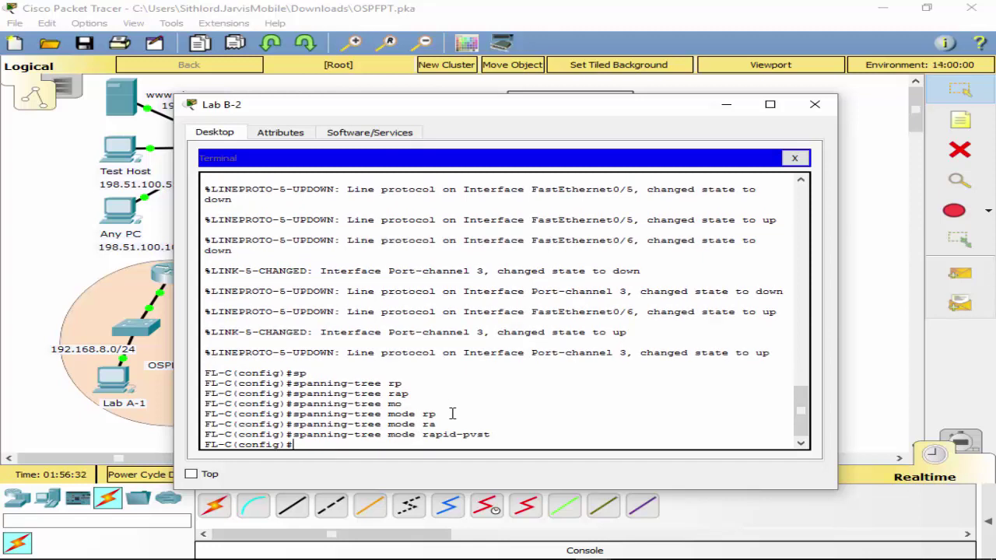
Make FL-C spanning-tree root primary for VLANs 8 and 15.
{"action": "type", "text": "sp"}
{"action": "key", "text": "Tab"}
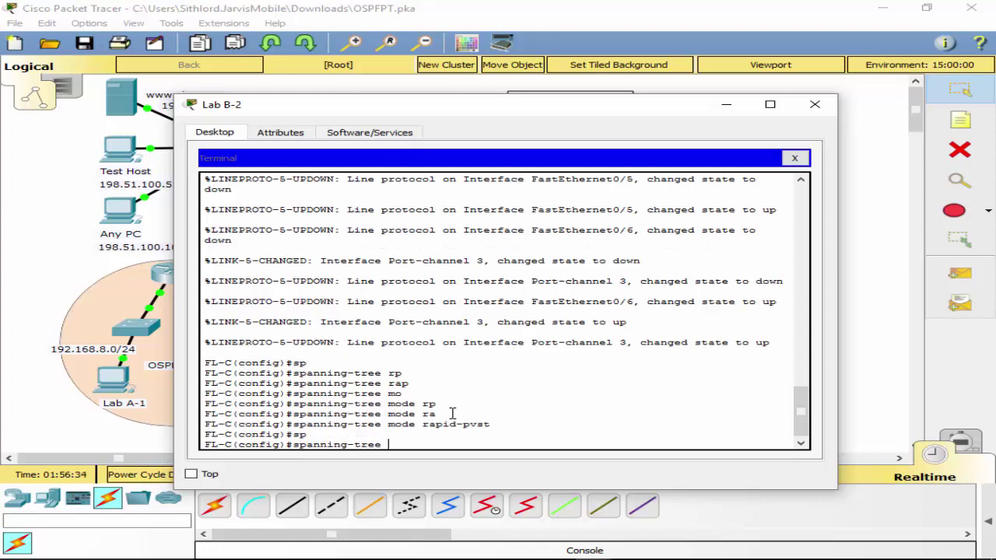
{"action": "type", "text": "vl"}
{"action": "key", "text": "Tab"}
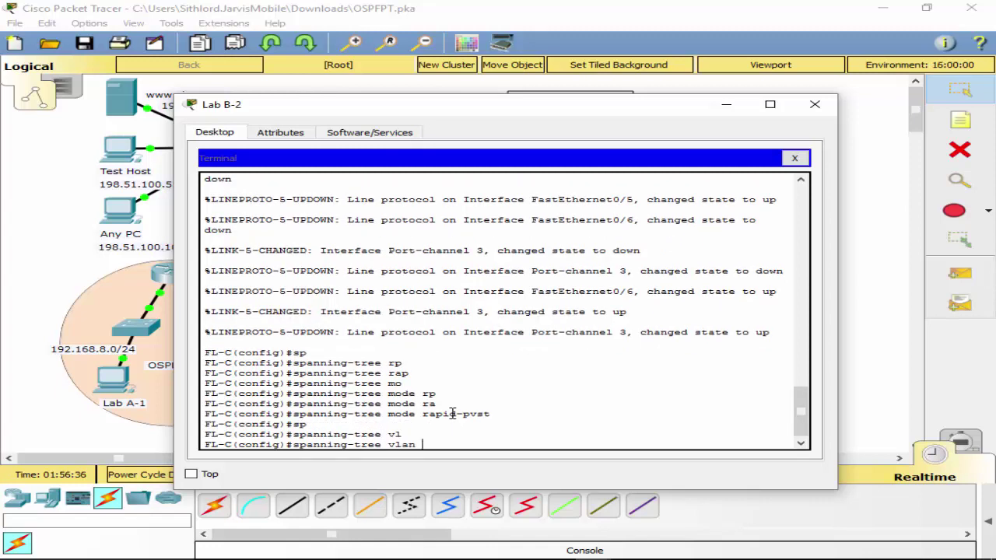
{"action": "type", "text": "8 ?ro"}
{"action": "key", "text": "Tab"}
{"action": "type", "text": "p"}
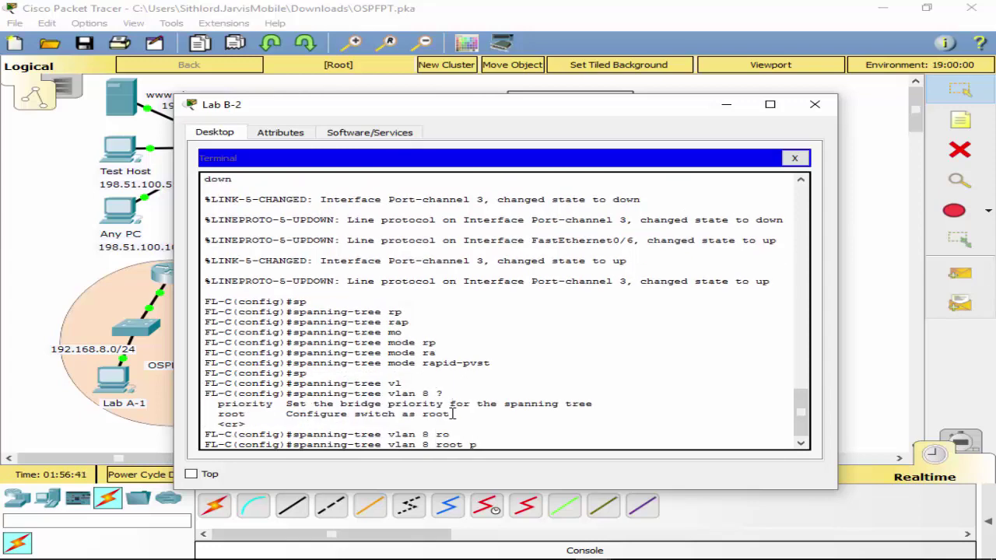
{"action": "key", "text": "Tab"}
{"action": "key", "text": "Return"}
{"action": "key", "text": "Up"}
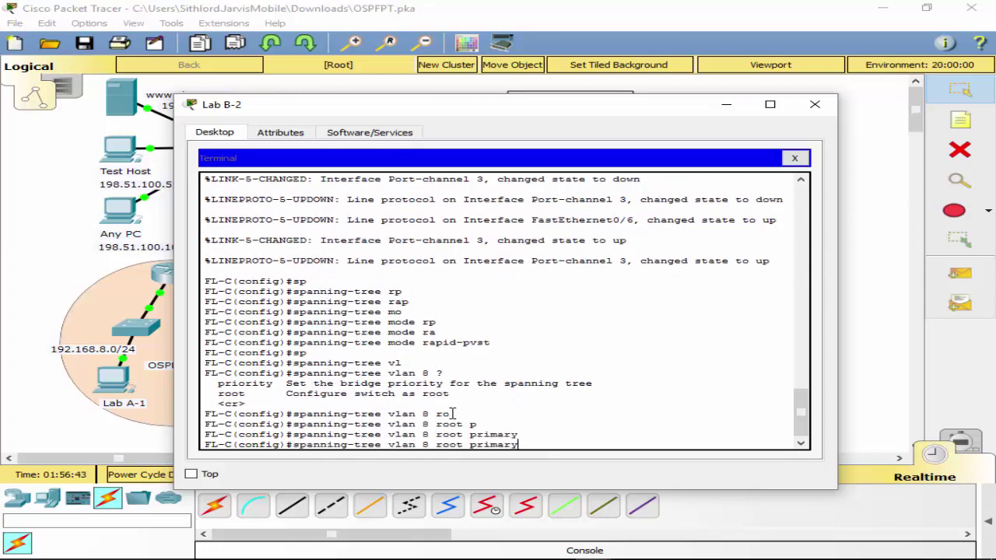
{"action": "key", "text": "Left"}
{"action": "key", "text": "Left"}
{"action": "key", "text": "Left"}
{"action": "key", "text": "Left"}
{"action": "key", "text": "Left"}
{"action": "key", "text": "Left"}
{"action": "key", "text": "Left"}
{"action": "key", "text": "Left"}
{"action": "key", "text": "Left"}
{"action": "key", "text": "Left"}
{"action": "key", "text": "Left"}
{"action": "key", "text": "Left"}
{"action": "key", "text": "Left"}
{"action": "key", "text": "BackSpace"}
{"action": "type", "text": "15"}
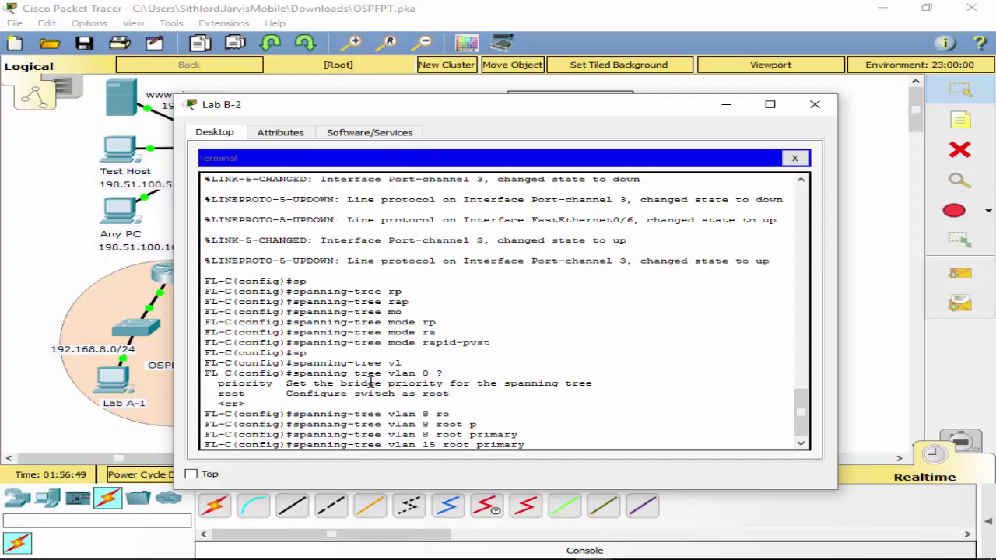
{"action": "key", "text": "Return"}
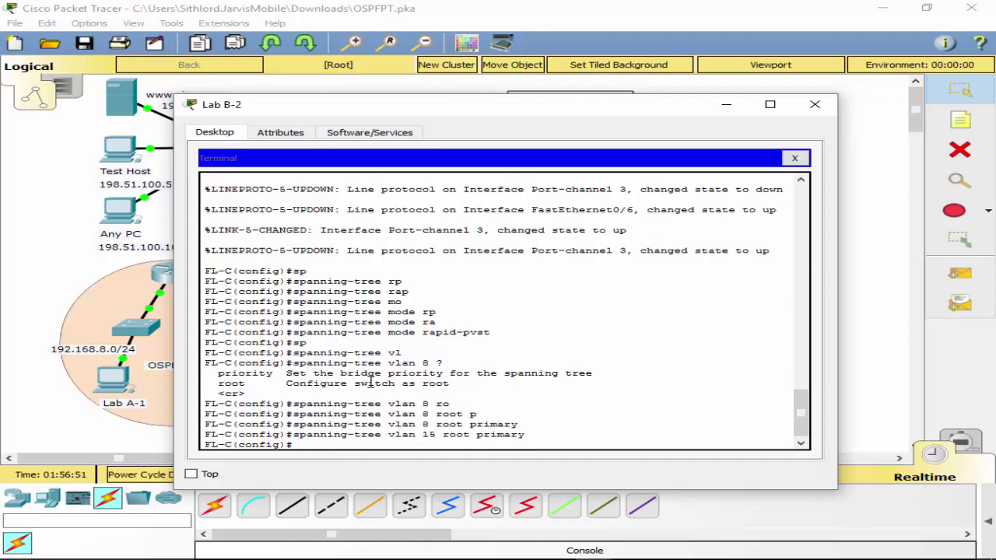
Make FL-C spanning-tree root secondary for VLANs 2 and 4.
{"action": "key", "text": "Up"}
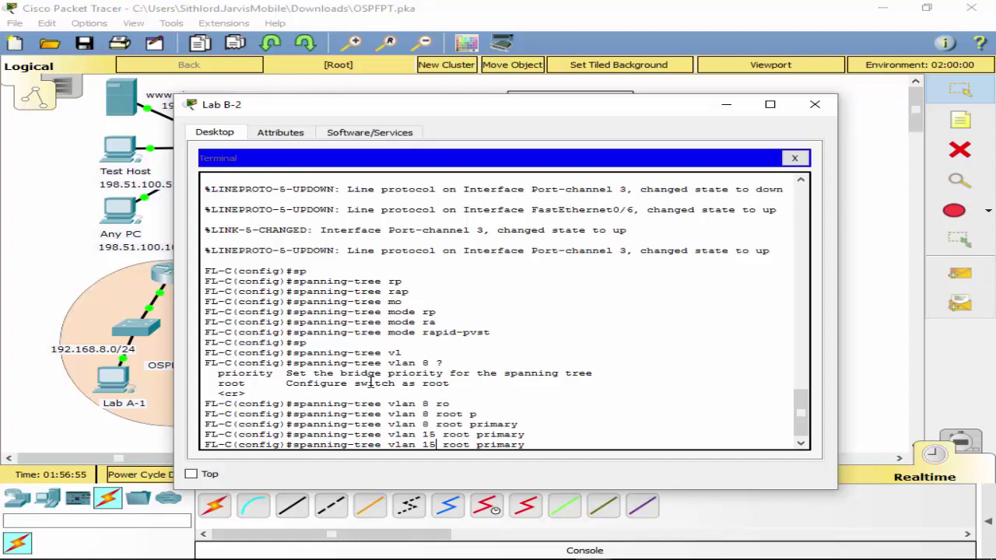
{"action": "key", "text": "BackSpace"}
{"action": "key", "text": "BackSpace"}
{"action": "type", "text": "2"}
{"action": "key", "text": "BackSpace"}
{"action": "key", "text": "BackSpace"}
{"action": "key", "text": "BackSpace"}
{"action": "key", "text": "BackSpace"}
{"action": "key", "text": "BackSpace"}
{"action": "key", "text": "BackSpace"}
{"action": "key", "text": "BackSpace"}
{"action": "key", "text": "BackSpace"}
{"action": "type", "text": "sec"}
{"action": "key", "text": "Return"}
{"action": "key", "text": "Up"}
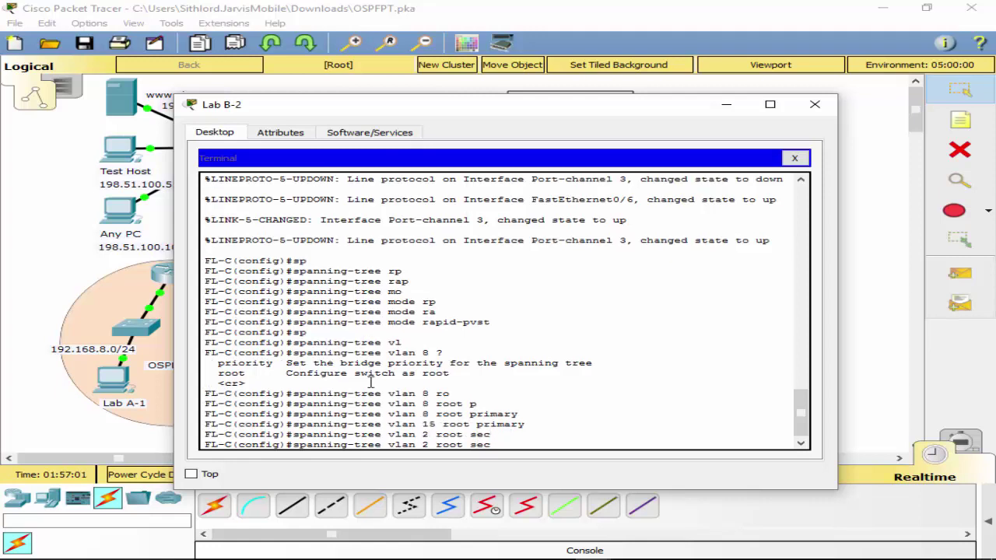
{"action": "type", "text": "on"}
{"action": "key", "text": "Return"}
{"action": "key", "text": "Up"}
{"action": "key", "text": "Tab"}
{"action": "key", "text": "Return"}
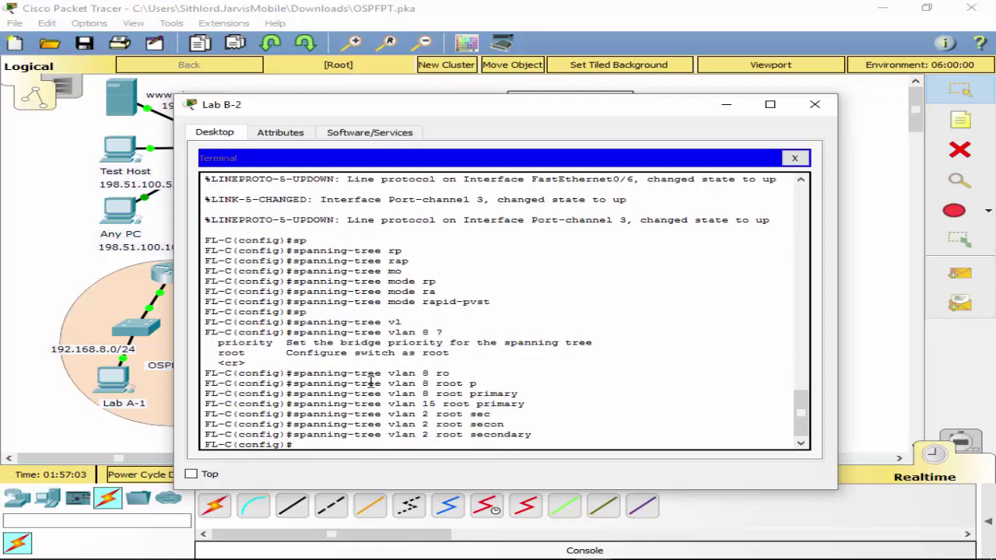
{"action": "key", "text": "Up"}
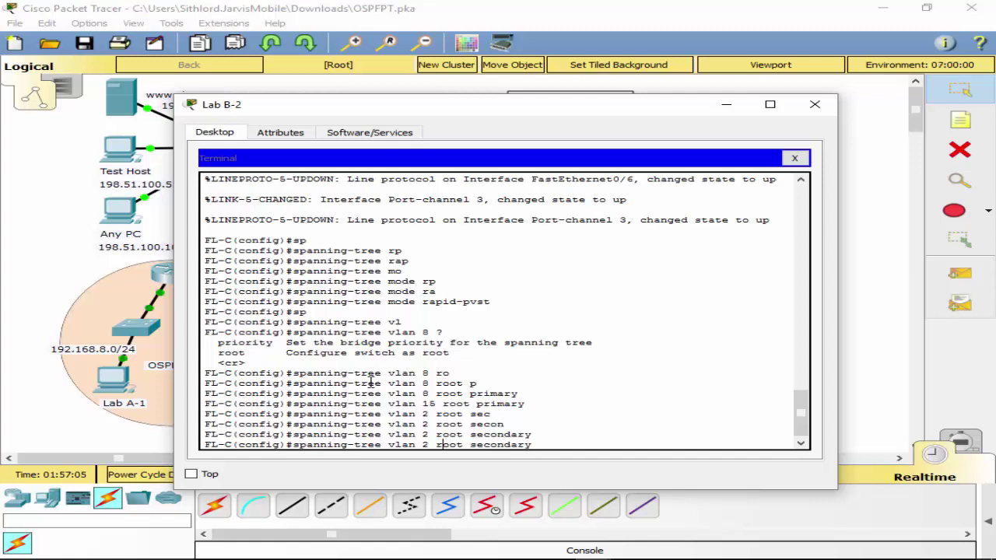
{"action": "key", "text": "Left"}
{"action": "key", "text": "Left"}
{"action": "key", "text": "Left"}
{"action": "key", "text": "Left"}
{"action": "key", "text": "Left"}
{"action": "key", "text": "Left"}
{"action": "key", "text": "Left"}
{"action": "key", "text": "Left"}
{"action": "key", "text": "Left"}
{"action": "key", "text": "Left"}
{"action": "key", "text": "BackSpace"}
{"action": "type", "text": "4"}
{"action": "key", "text": "Return"}
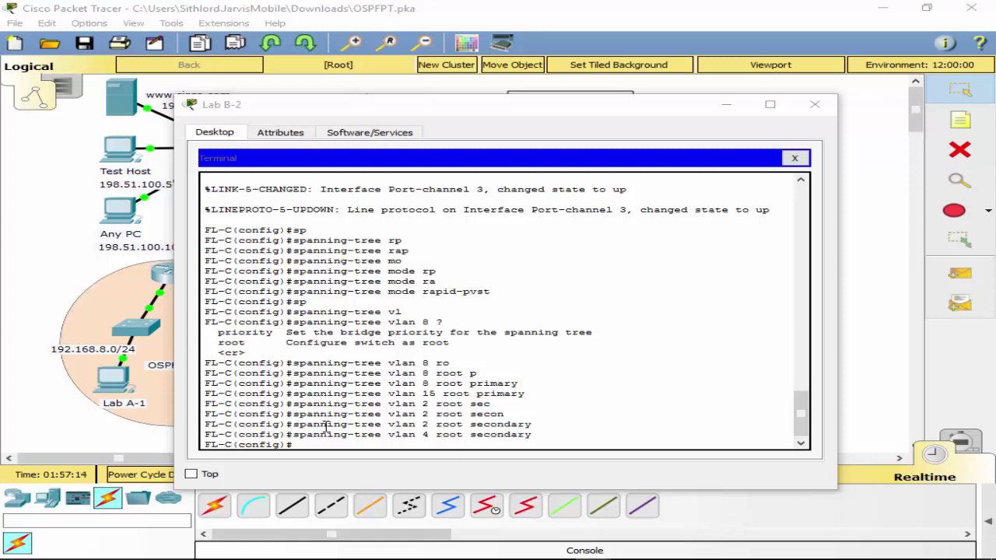
Drag the Lab B-2 terminal window aside to expose the topology and scroll the console to the bottom.
{"action": "left_click_drag", "start_coordinate": [482, 122], "coordinate": [821, 541]}
{"action": "left_click_drag", "start_coordinate": [634, 440], "coordinate": [394, 110]}
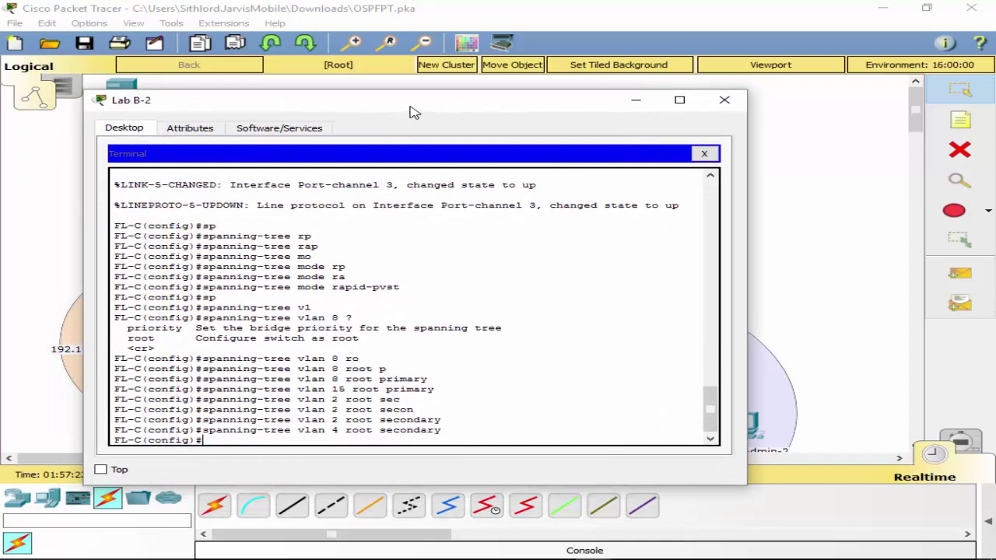
{"action": "left_click_drag", "start_coordinate": [415, 105], "coordinate": [484, 129]}
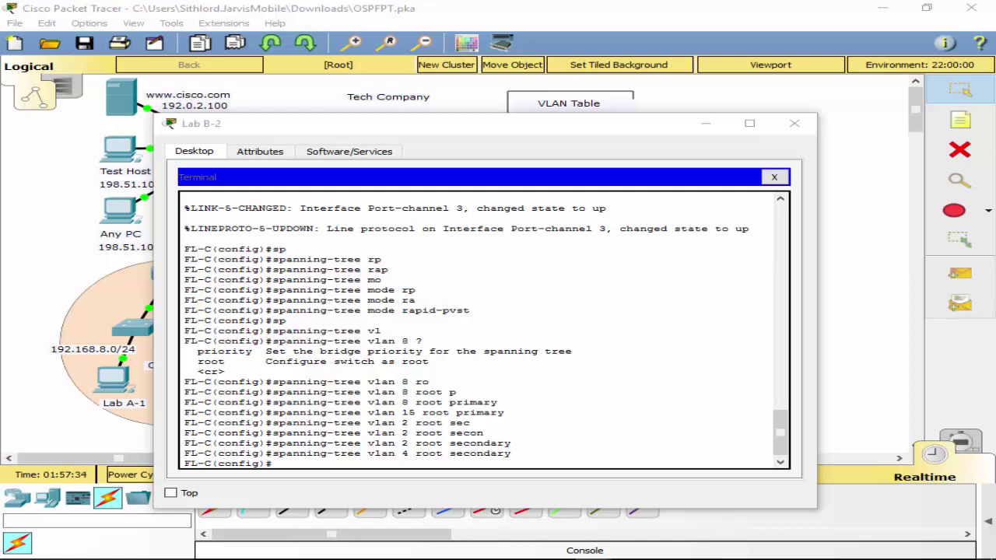
{"action": "scroll", "coordinate": [776, 452], "scroll_direction": "down", "scroll_amount": 2}
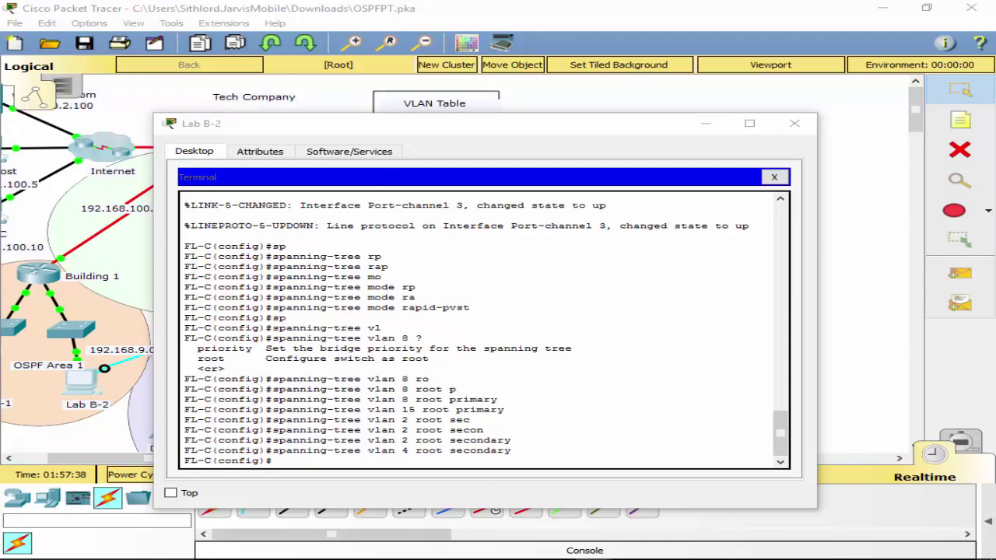
{"action": "left_click", "coordinate": [336, 460]}
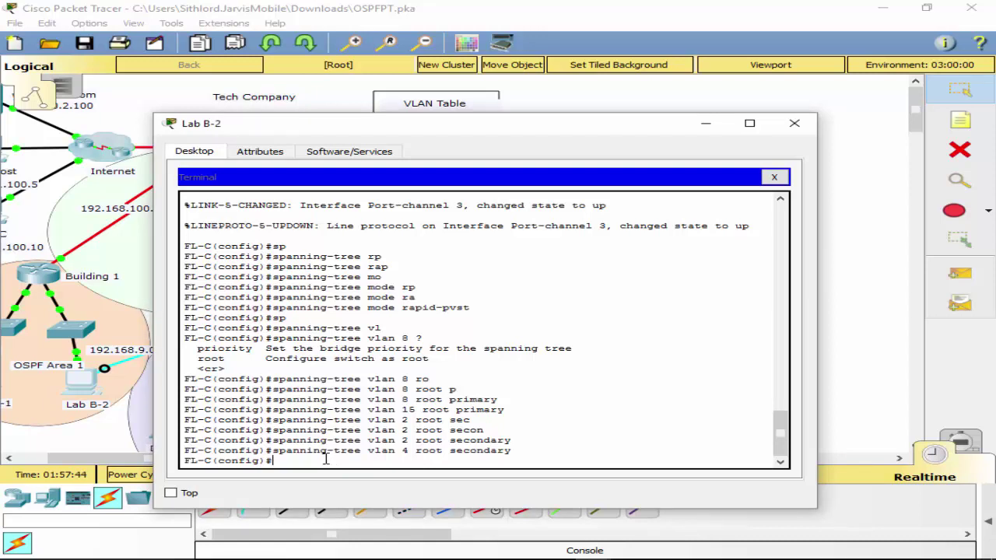
Re-enter config mode, list all FL-C interfaces with 'do sh ip int brief', then begin 'int f0/7'.
{"action": "type", "text": "exit"}
{"action": "key", "text": "Return"}
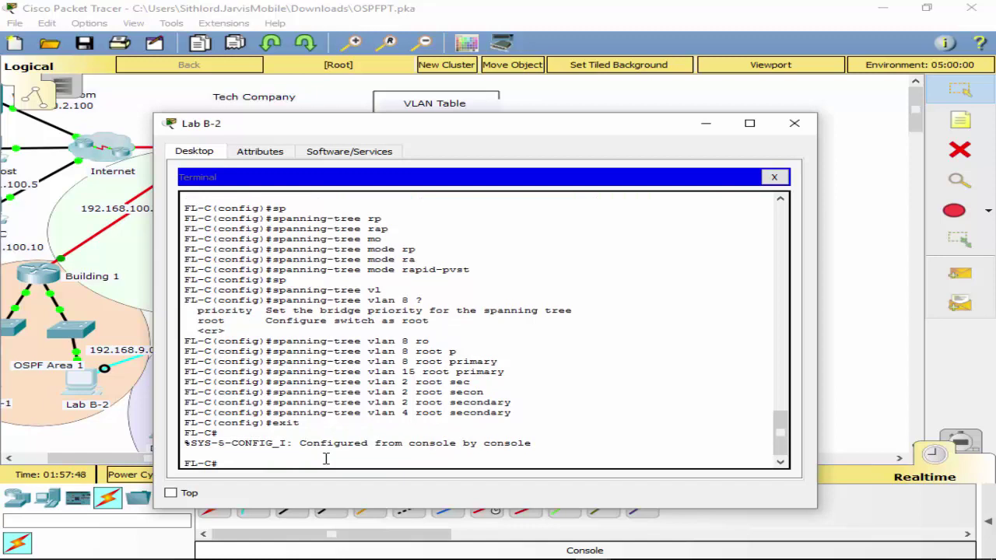
{"action": "type", "text": "conf t"}
{"action": "key", "text": "Return"}
{"action": "type", "text": "do sh "}
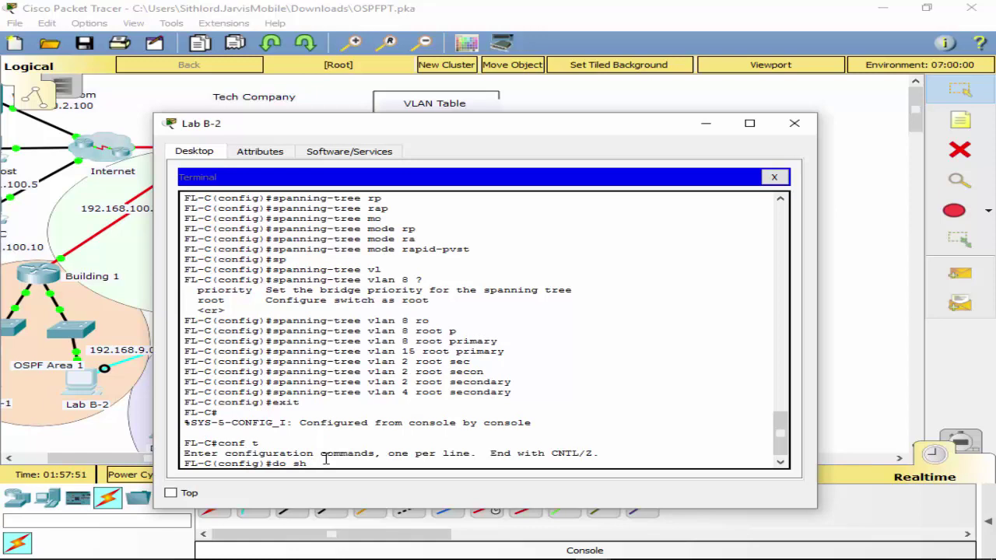
{"action": "type", "text": "ip int brief"}
{"action": "key", "text": "Return"}
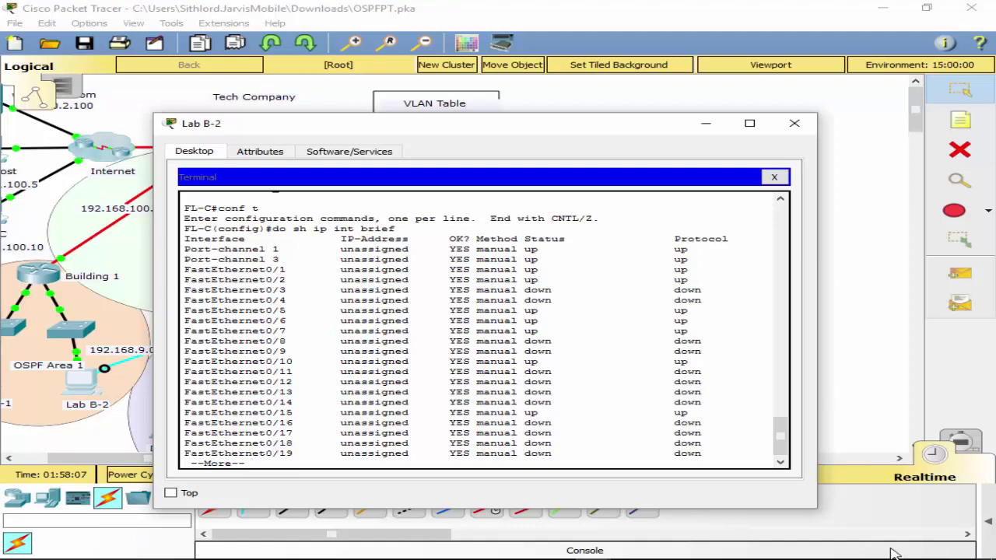
{"action": "mouse_move", "coordinate": [894, 556]}
{"action": "left_click", "coordinate": [668, 551]}
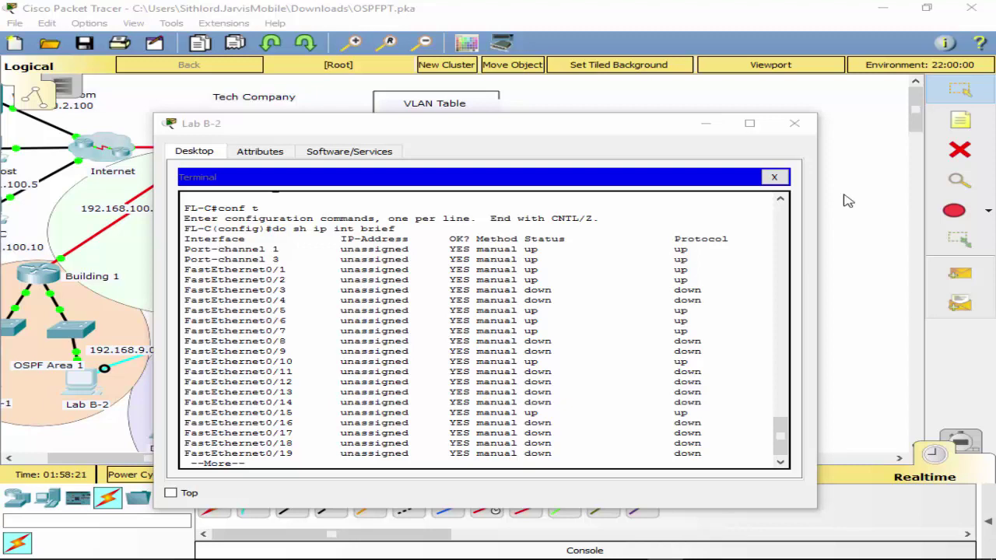
{"action": "left_click", "coordinate": [567, 357]}
{"action": "key", "text": "space"}
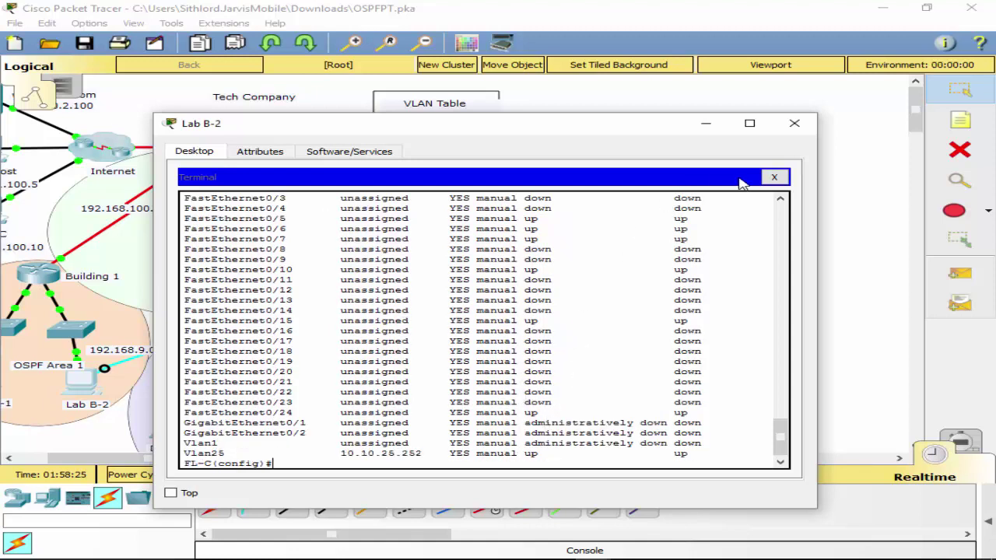
{"action": "type", "text": "int f0/7"}
Enable spanning-tree portfast on FL-C's FastEthernet0/7.
{"action": "key", "text": "Return"}
{"action": "type", "text": "sw"}
{"action": "key", "text": "BackSpace"}
{"action": "type", "text": "p"}
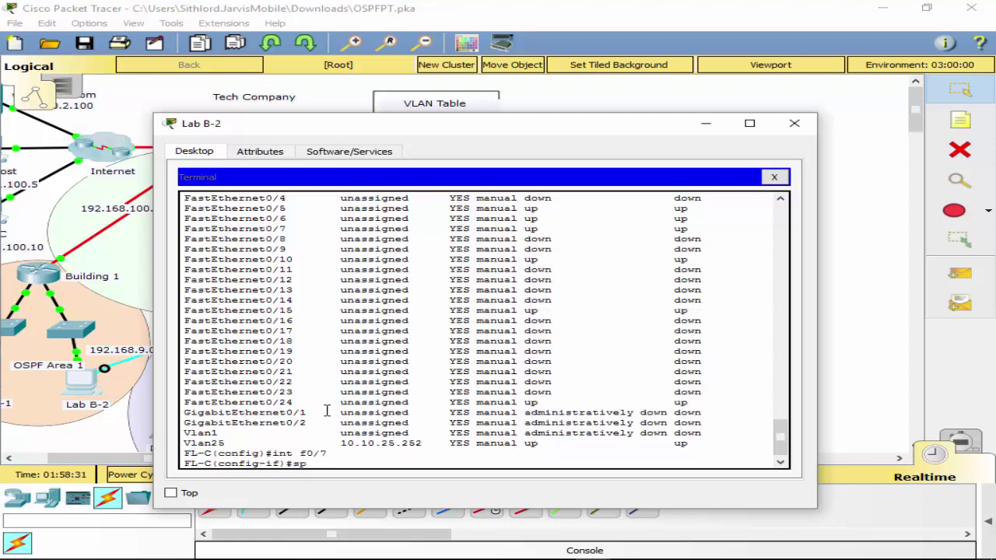
{"action": "key", "text": "Tab"}
{"action": "type", "text": "an"}
{"action": "key", "text": "Tab"}
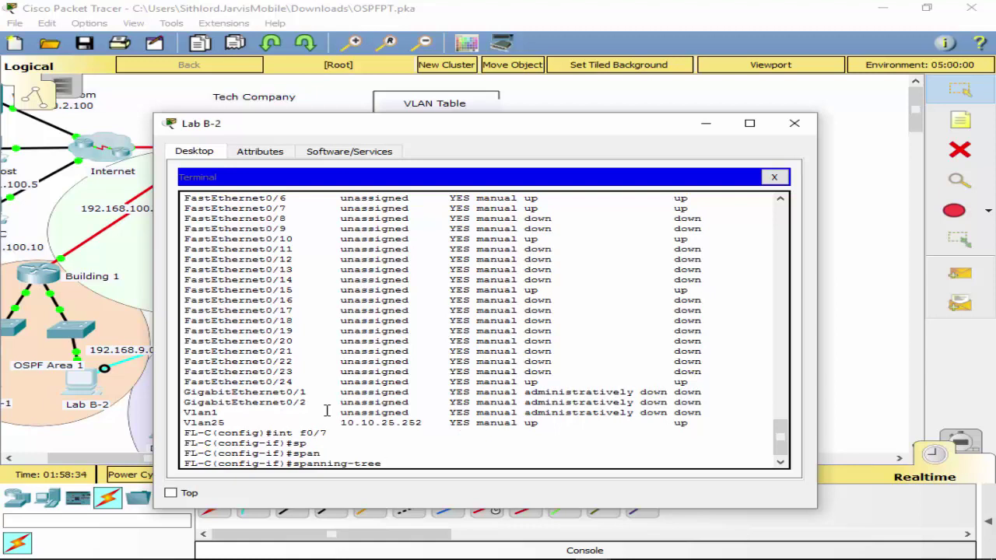
{"action": "type", "text": "po"}
{"action": "key", "text": "Tab"}
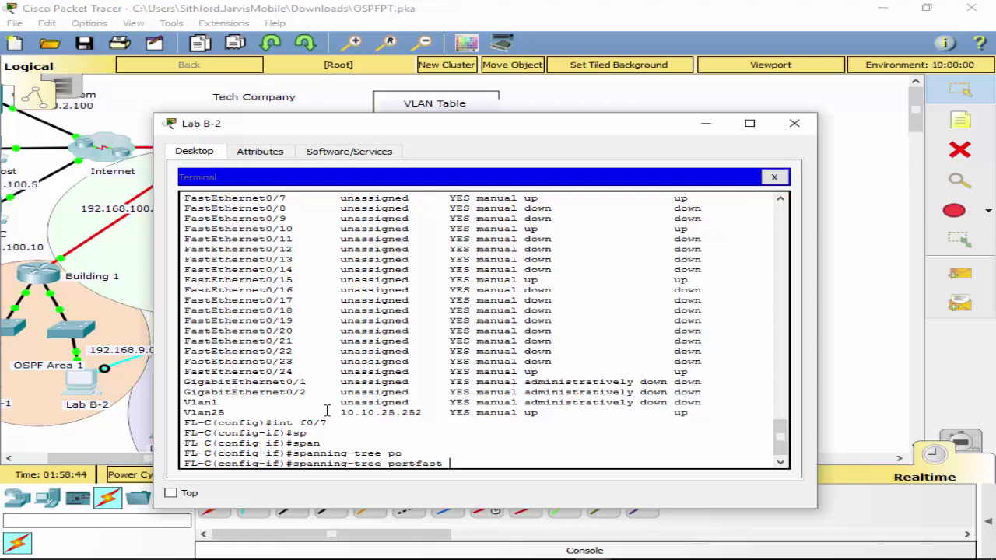
{"action": "key", "text": "Return"}
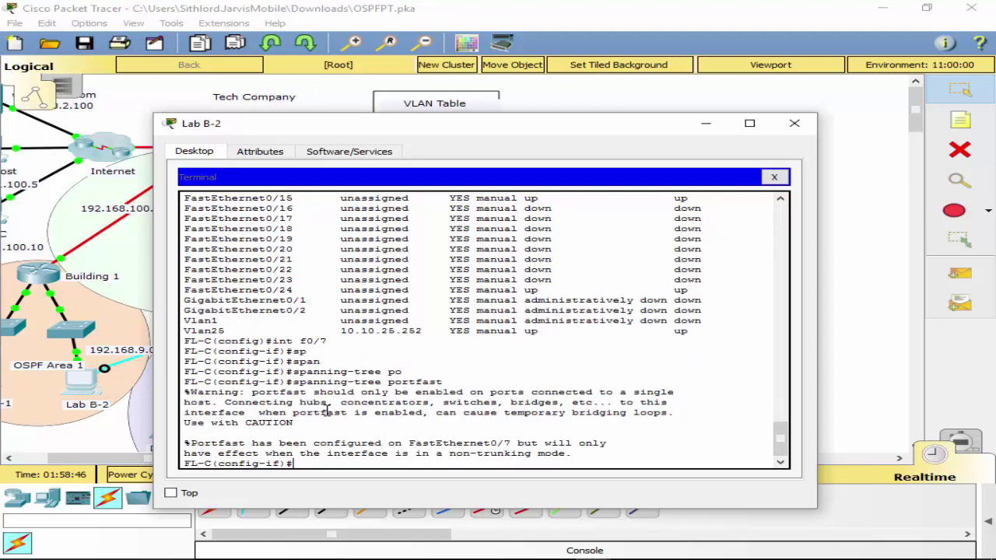
Enable portfast on FastEthernet0/10, 0/15 and 0/24, then return to global configuration.
{"action": "key", "text": "Return"}
{"action": "type", "text": "int"}
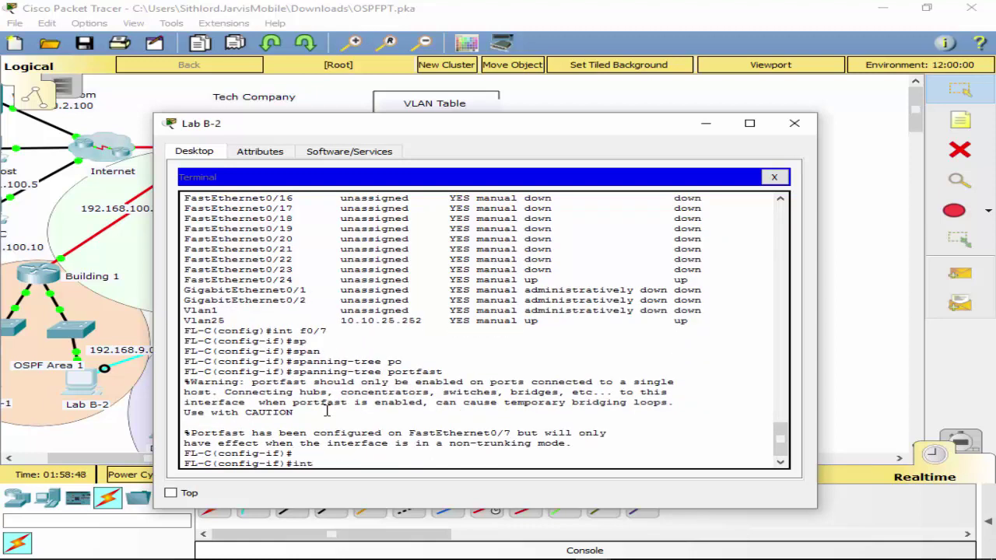
{"action": "type", "text": " f0/10"}
{"action": "key", "text": "Return"}
{"action": "key", "text": "Up"}
{"action": "key", "text": "Up"}
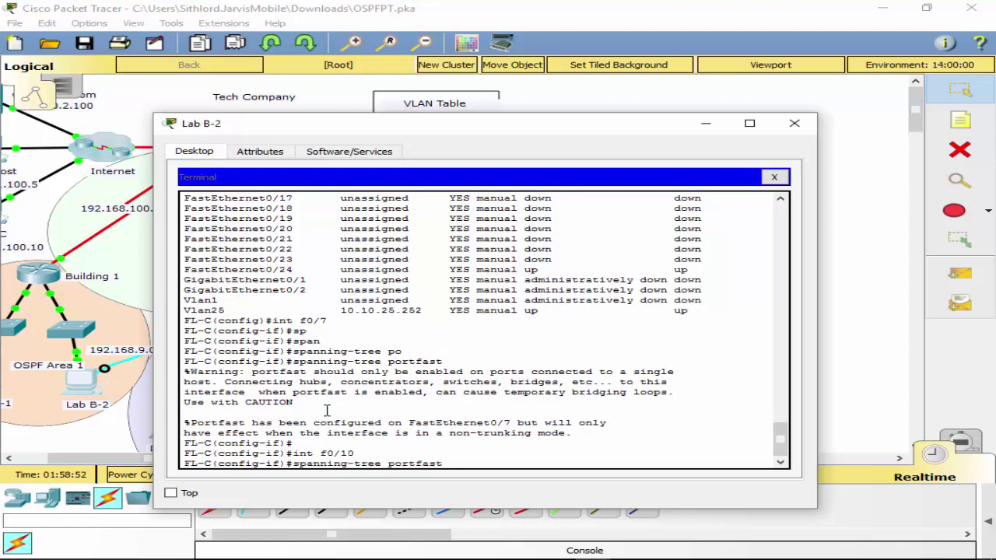
{"action": "key", "text": "Return"}
{"action": "key", "text": "Up"}
{"action": "key", "text": "Up"}
{"action": "key", "text": "BackSpace"}
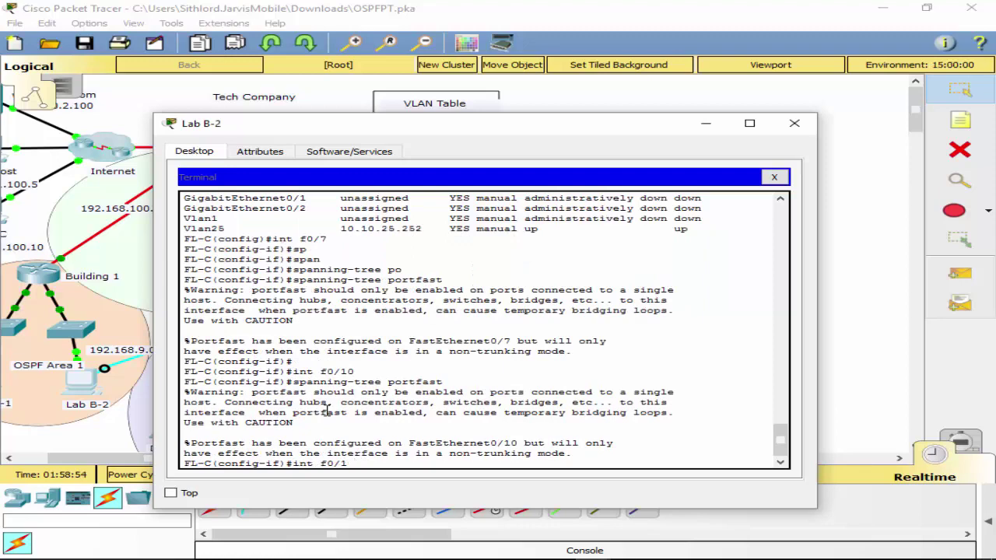
{"action": "type", "text": "5"}
{"action": "key", "text": "Return"}
{"action": "key", "text": "Up"}
{"action": "key", "text": "Up"}
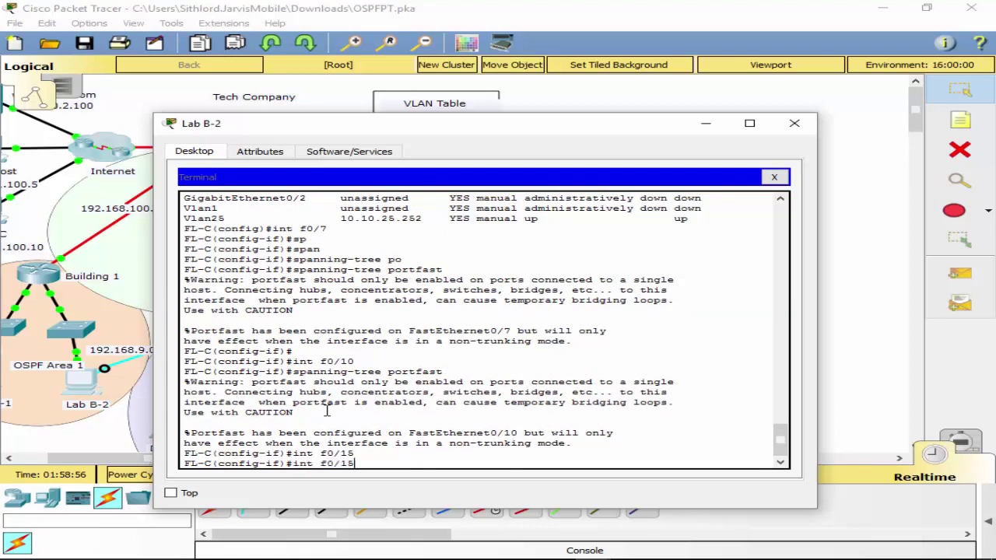
{"action": "key", "text": "Return"}
{"action": "key", "text": "Up"}
{"action": "key", "text": "Up"}
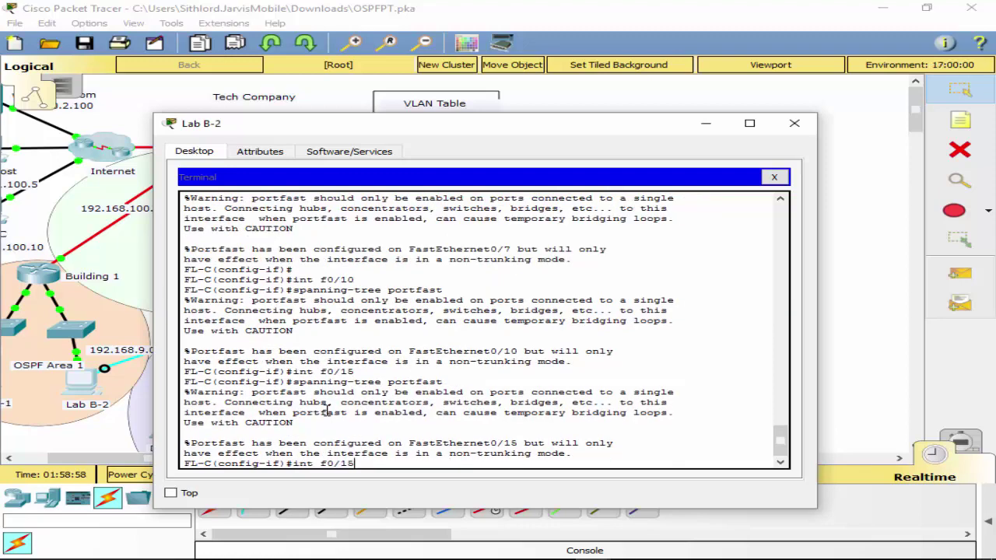
{"action": "key", "text": "BackSpace"}
{"action": "key", "text": "BackSpace"}
{"action": "type", "text": "24"}
{"action": "key", "text": "Return"}
{"action": "key", "text": "Up"}
{"action": "key", "text": "Up"}
{"action": "key", "text": "Return"}
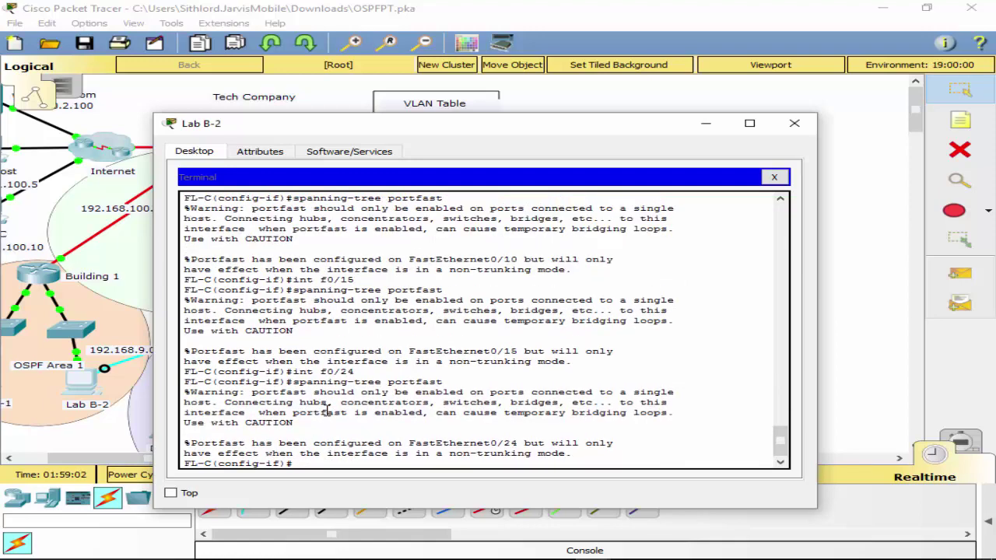
{"action": "type", "text": "exit"}
{"action": "key", "text": "Return"}
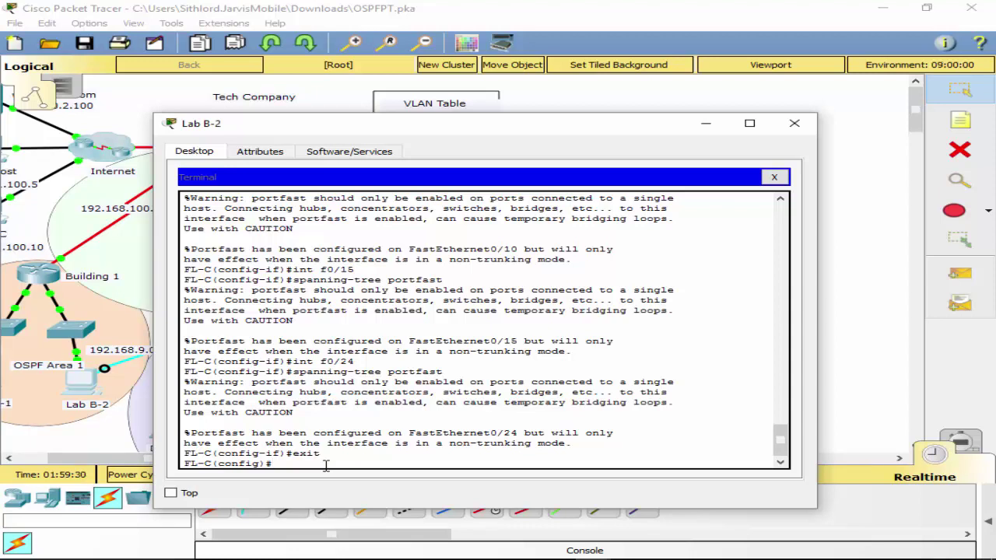
List the global 'spanning-tree ?' options, including the portfast and mode choices.
{"action": "type", "text": "sp"}
{"action": "key", "text": "Tab"}
{"action": "type", "text": "?"}
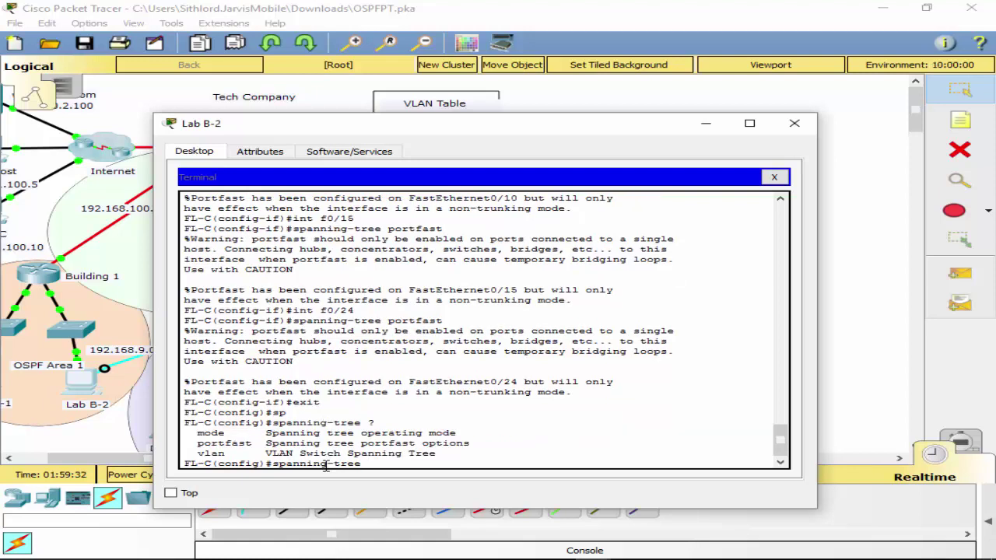
{"action": "type", "text": "po"}
{"action": "key", "text": "Tab"}
{"action": "type", "text": "?"}
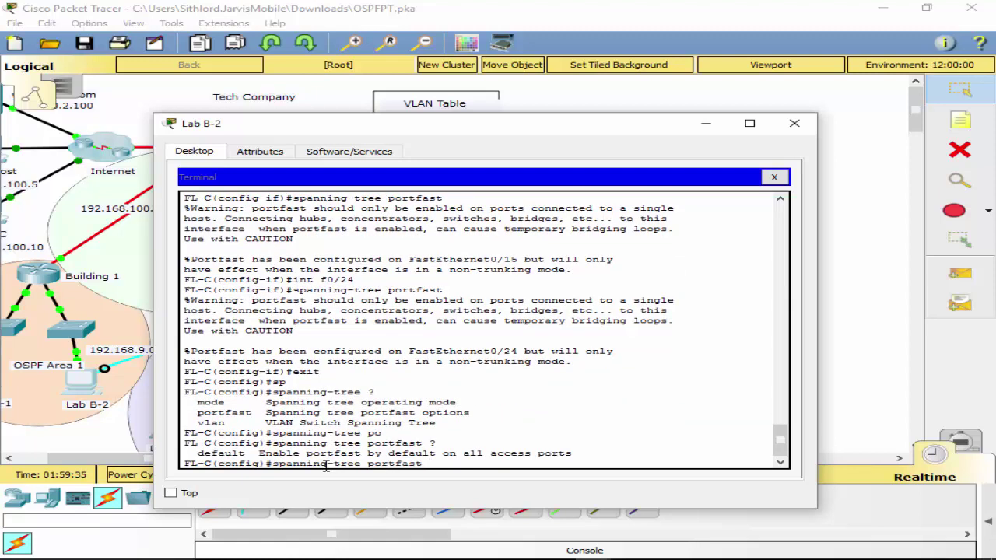
{"action": "type", "text": "d"}
{"action": "key", "text": "BackSpace"}
{"action": "key", "text": "BackSpace"}
{"action": "key", "text": "BackSpace"}
{"action": "key", "text": "BackSpace"}
{"action": "key", "text": "BackSpace"}
{"action": "key", "text": "BackSpace"}
{"action": "key", "text": "BackSpace"}
{"action": "key", "text": "BackSpace"}
{"action": "type", "text": "?"}
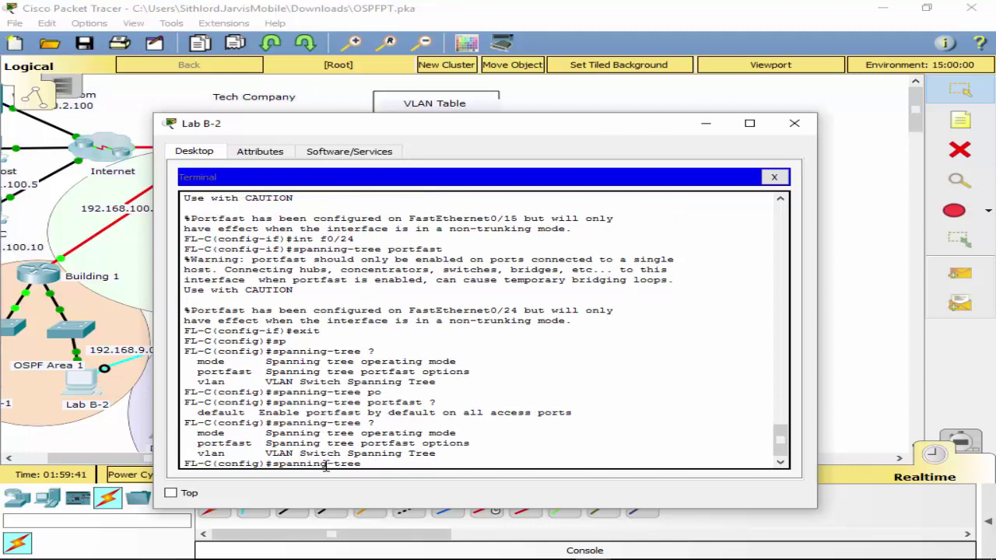
{"action": "type", "text": "mo"}
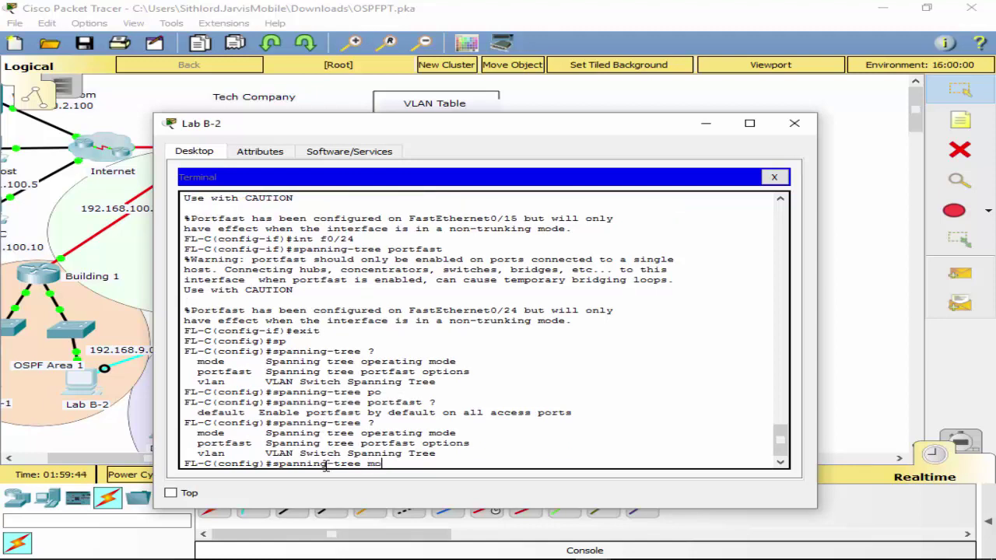
{"action": "key", "text": "Tab"}
{"action": "type", "text": "?"}
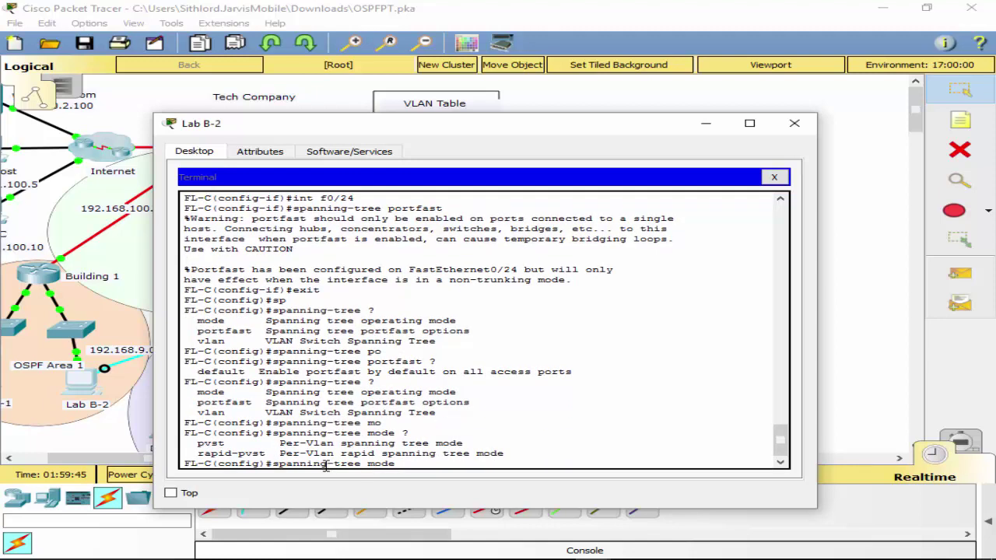
{"action": "key", "text": "BackSpace"}
{"action": "key", "text": "BackSpace"}
{"action": "key", "text": "BackSpace"}
{"action": "key", "text": "BackSpace"}
{"action": "key", "text": "BackSpace"}
List the 'spanning-tree portfast ?' options such as default and BPDU guard.
{"action": "type", "text": "?"}
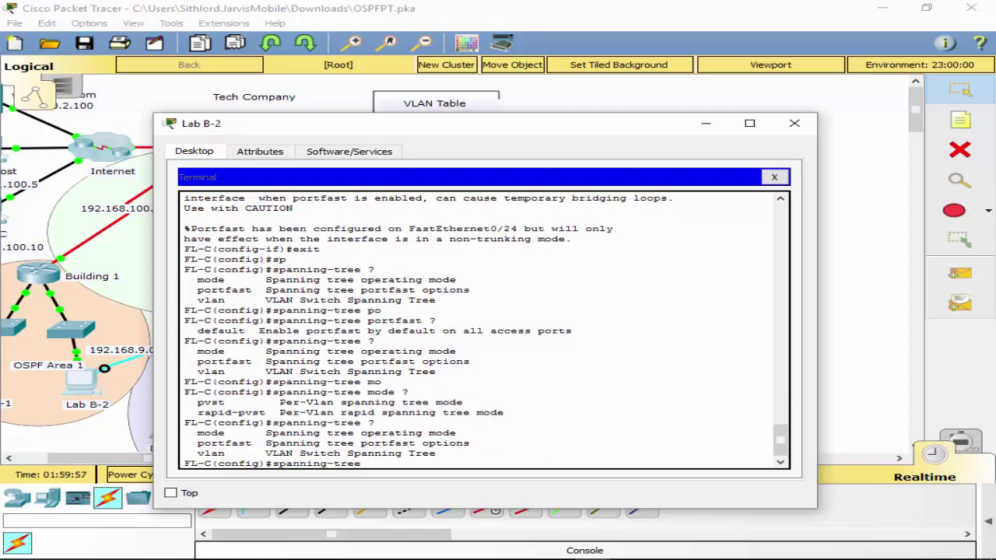
{"action": "type", "text": "po"}
{"action": "key", "text": "Tab"}
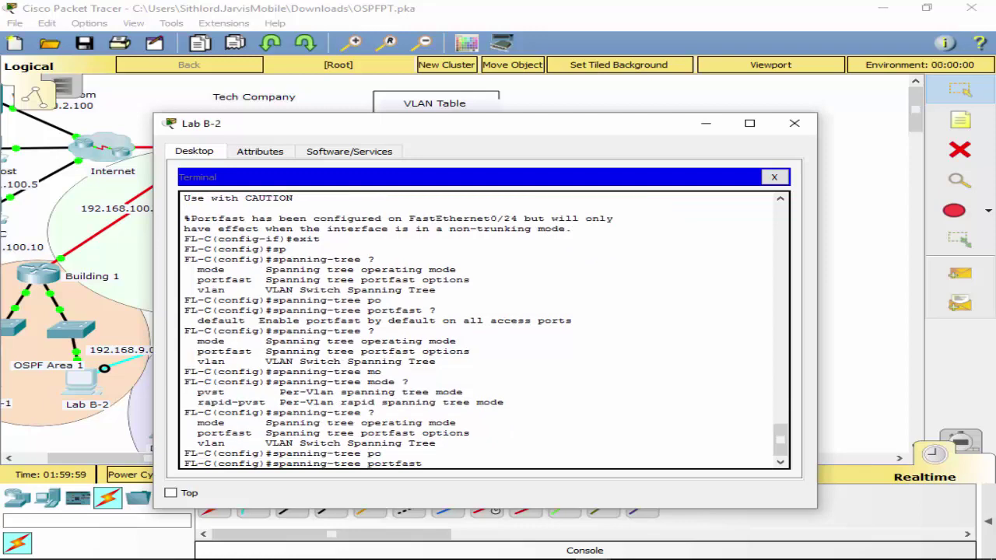
{"action": "type", "text": "?de"}
{"action": "key", "text": "Tab"}
{"action": "type", "text": "?"}
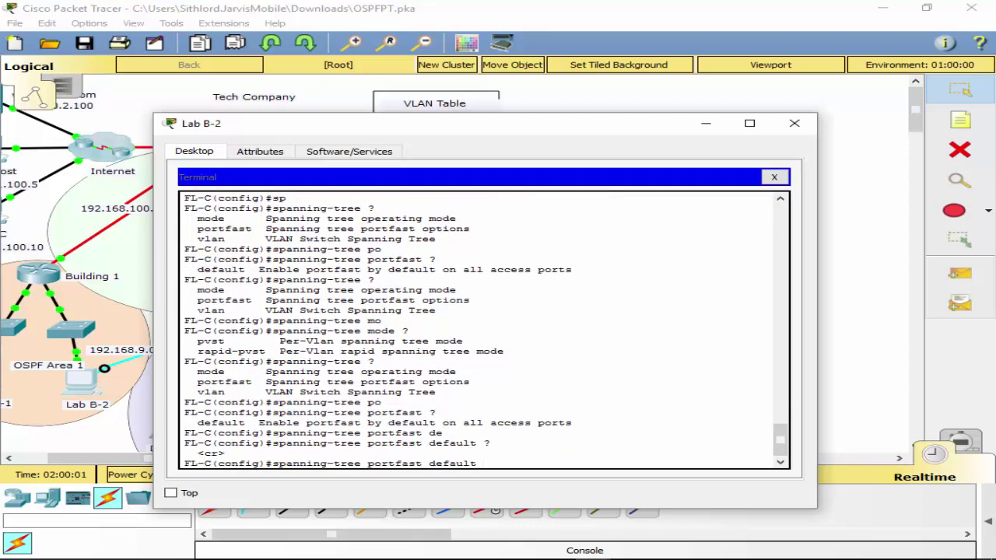
{"action": "key", "text": "BackSpace"}
{"action": "key", "text": "BackSpace"}
{"action": "key", "text": "BackSpace"}
{"action": "key", "text": "BackSpace"}
{"action": "key", "text": "BackSpace"}
{"action": "key", "text": "BackSpace"}
{"action": "key", "text": "BackSpace"}
{"action": "key", "text": "BackSpace"}
{"action": "type", "text": "?"}
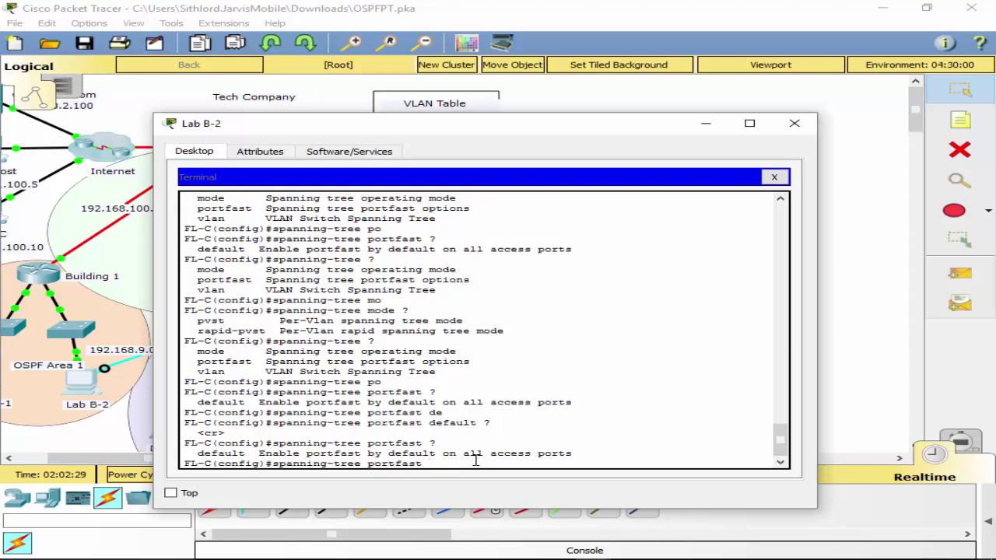
{"action": "type", "text": "d"}
{"action": "key", "text": "BackSpace"}
{"action": "type", "text": "bpod"}
{"action": "key", "text": "Tab"}
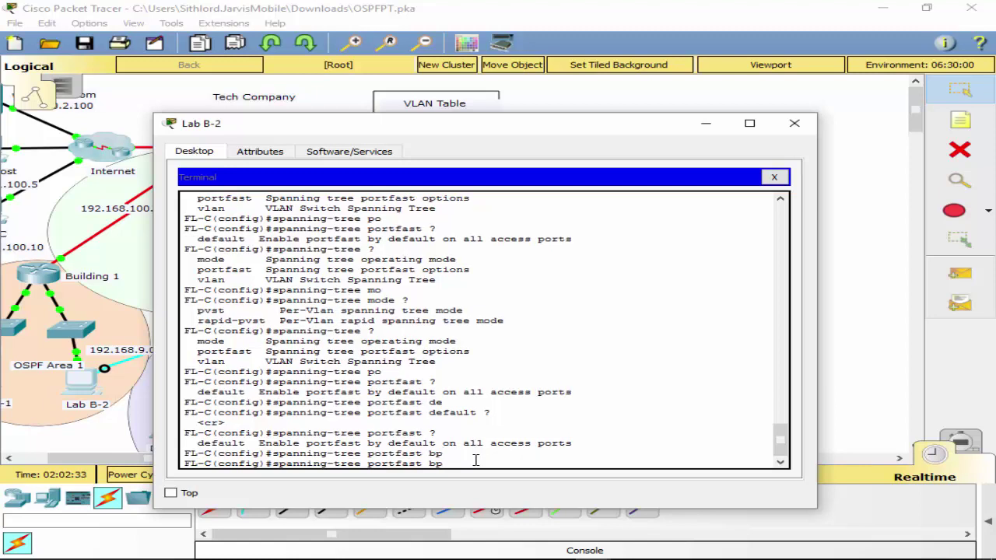
{"action": "key", "text": "BackSpace"}
{"action": "key", "text": "BackSpace"}
{"action": "key", "text": "BackSpace"}
{"action": "key", "text": "BackSpace"}
{"action": "key", "text": "BackSpace"}
{"action": "key", "text": "BackSpace"}
{"action": "key", "text": "BackSpace"}
{"action": "key", "text": "BackSpace"}
{"action": "key", "text": "BackSpace"}
{"action": "key", "text": "BackSpace"}
{"action": "key", "text": "BackSpace"}
{"action": "type", "text": "?"}
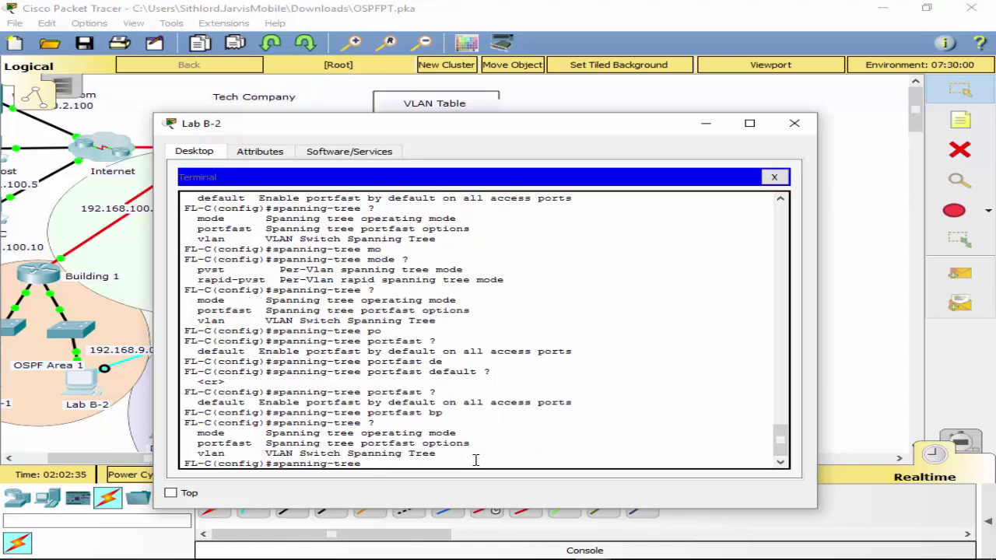
{"action": "key", "text": "BackSpace"}
{"action": "key", "text": "BackSpace"}
{"action": "key", "text": "BackSpace"}
{"action": "key", "text": "BackSpace"}
{"action": "key", "text": "BackSpace"}
{"action": "key", "text": "BackSpace"}
{"action": "key", "text": "BackSpace"}
{"action": "key", "text": "BackSpace"}
{"action": "key", "text": "BackSpace"}
{"action": "key", "text": "BackSpace"}
{"action": "key", "text": "BackSpace"}
{"action": "key", "text": "BackSpace"}
{"action": "key", "text": "BackSpace"}
{"action": "key", "text": "BackSpace"}
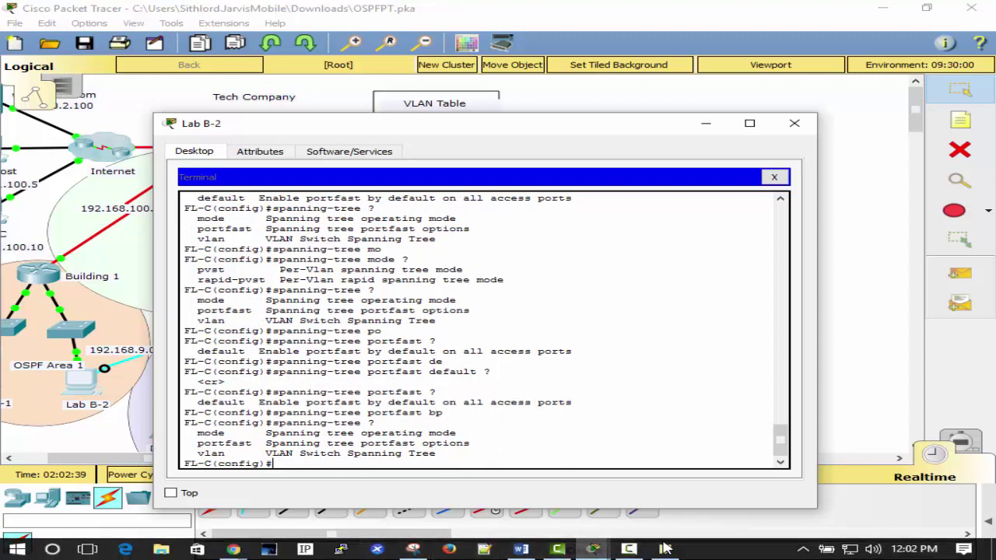
Refocus the Lab B-2 terminal and type 'int f0/7' again.
{"action": "left_click", "coordinate": [664, 548]}
{"action": "left_click", "coordinate": [417, 465]}
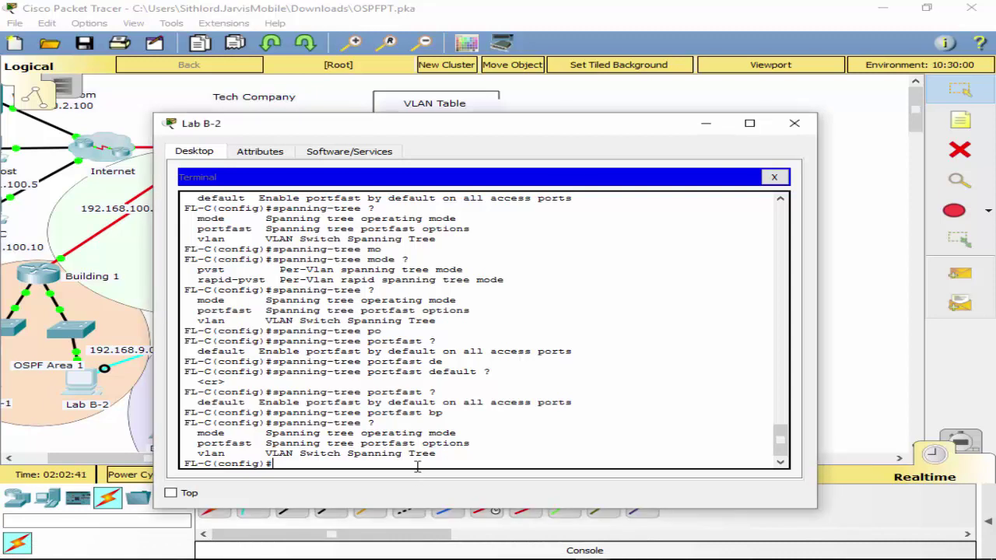
{"action": "type", "text": "int f0/7"}
Enable spanning-tree bpduguard on FastEthernet0/7.
{"action": "key", "text": "Return"}
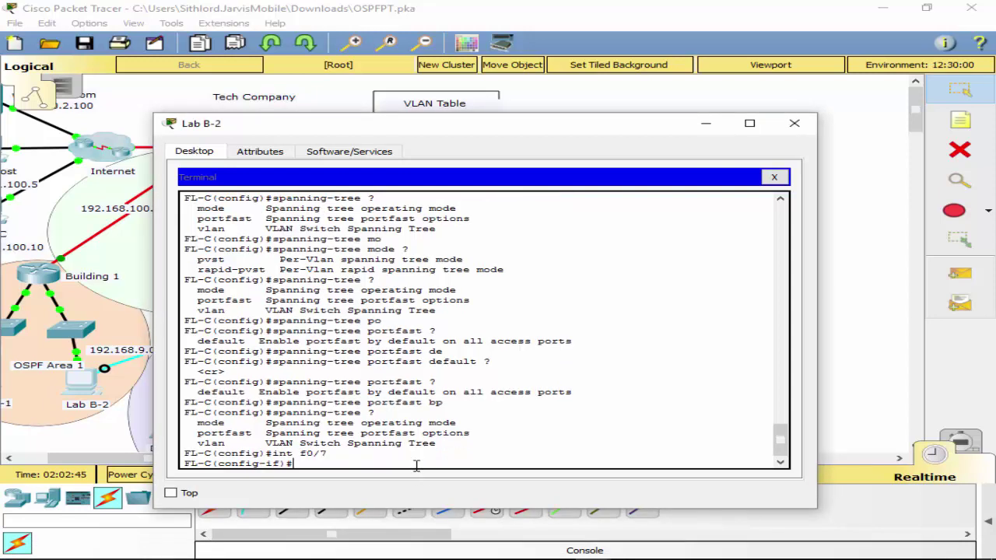
{"action": "type", "text": "sp"}
{"action": "key", "text": "Tab"}
{"action": "type", "text": "an"}
{"action": "key", "text": "Tab"}
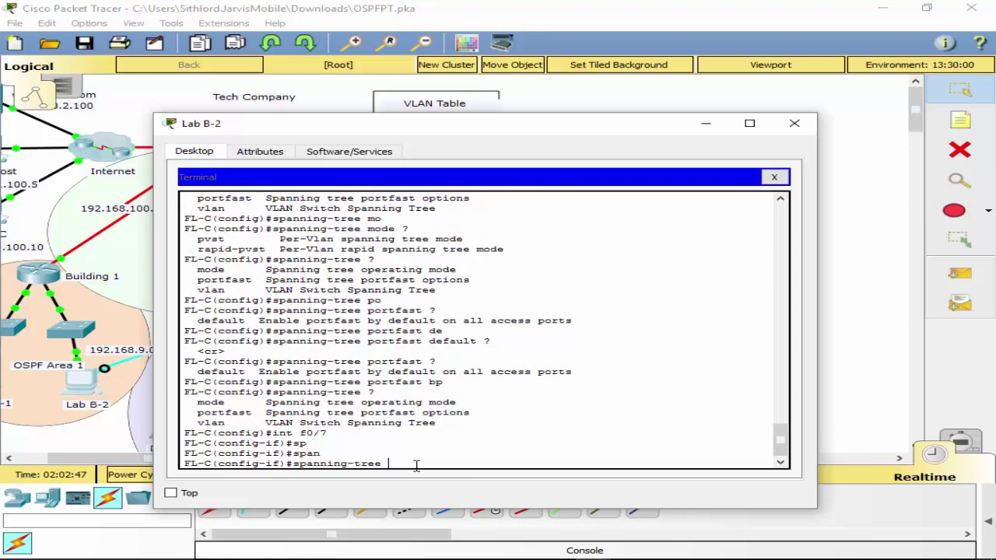
{"action": "type", "text": "?"}
{"action": "type", "text": "p"}
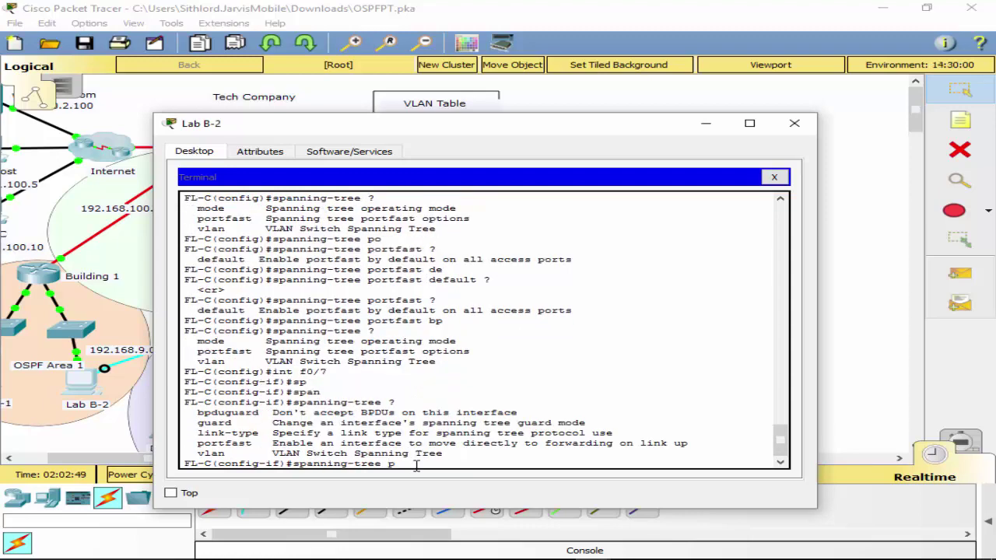
{"action": "type", "text": "o"}
{"action": "key", "text": "BackSpace"}
{"action": "key", "text": "BackSpace"}
{"action": "type", "text": "b"}
{"action": "key", "text": "Tab"}
{"action": "key", "text": "Return"}
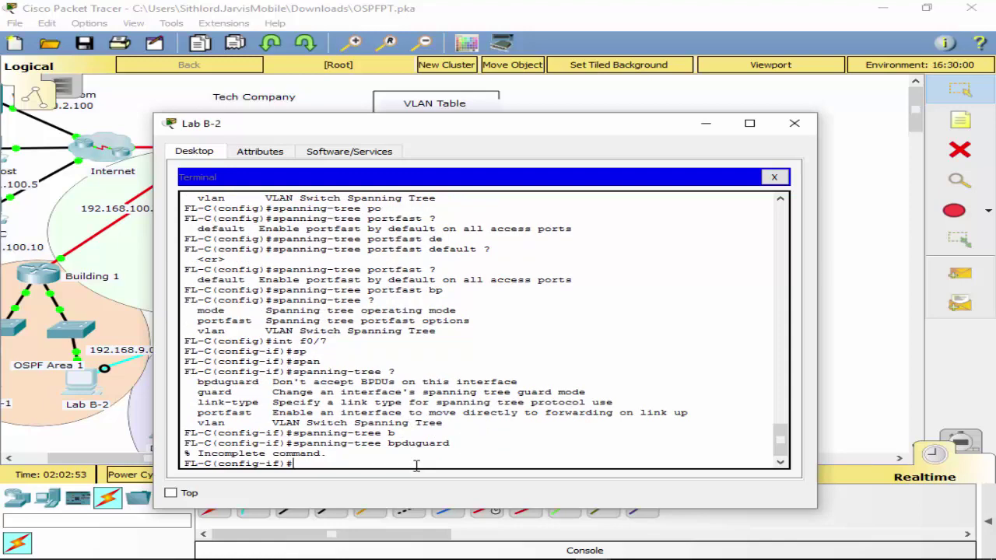
{"action": "key", "text": "Up"}
{"action": "type", "text": "?"}
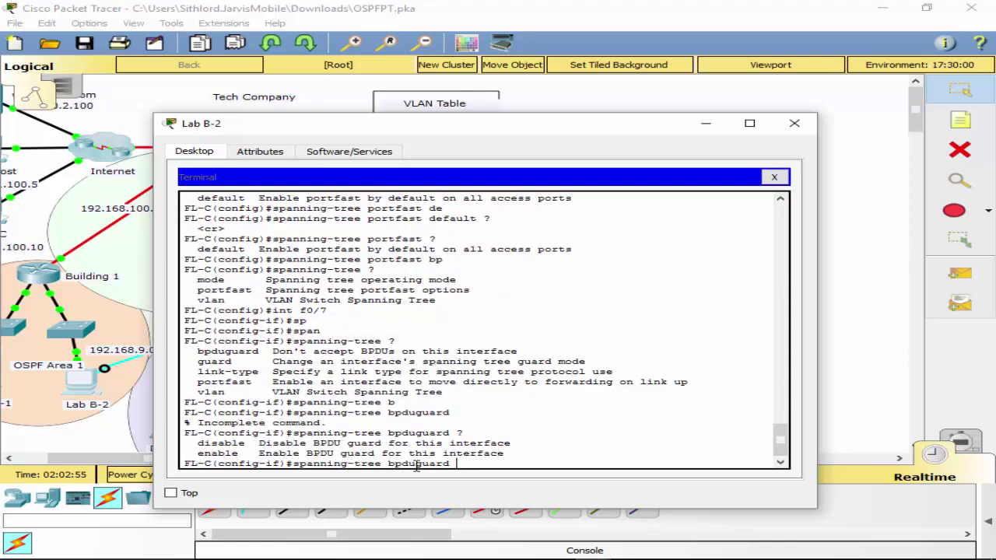
{"action": "type", "text": " en"}
{"action": "key", "text": "Tab"}
{"action": "key", "text": "Return"}
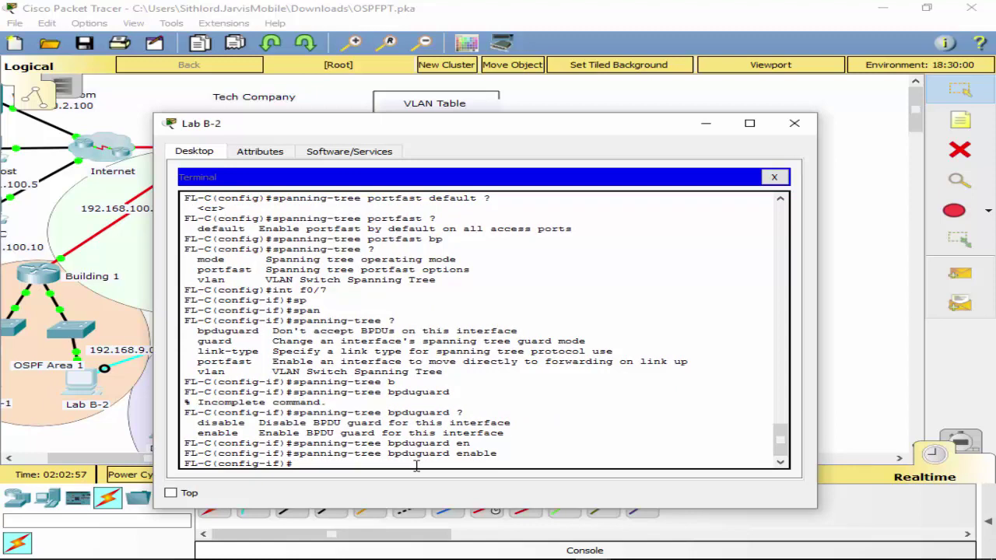
Enable BPDU guard on FastEthernet0/10, 0/15 and 0/24.
{"action": "type", "text": "int"}
{"action": "type", "text": "f0/10"}
{"action": "key", "text": "Return"}
{"action": "key", "text": "Up"}
{"action": "key", "text": "Up"}
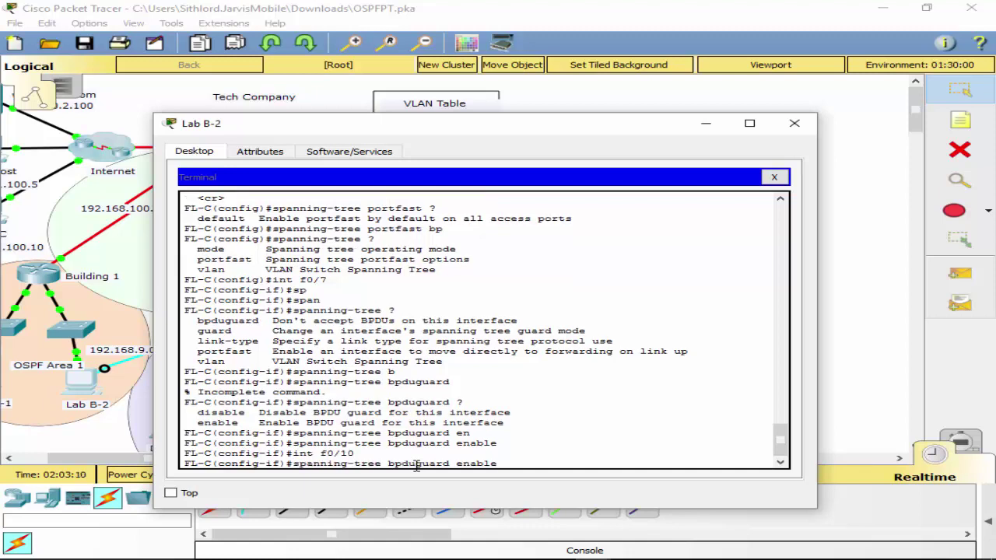
{"action": "key", "text": "Return"}
{"action": "key", "text": "Up"}
{"action": "key", "text": "Up"}
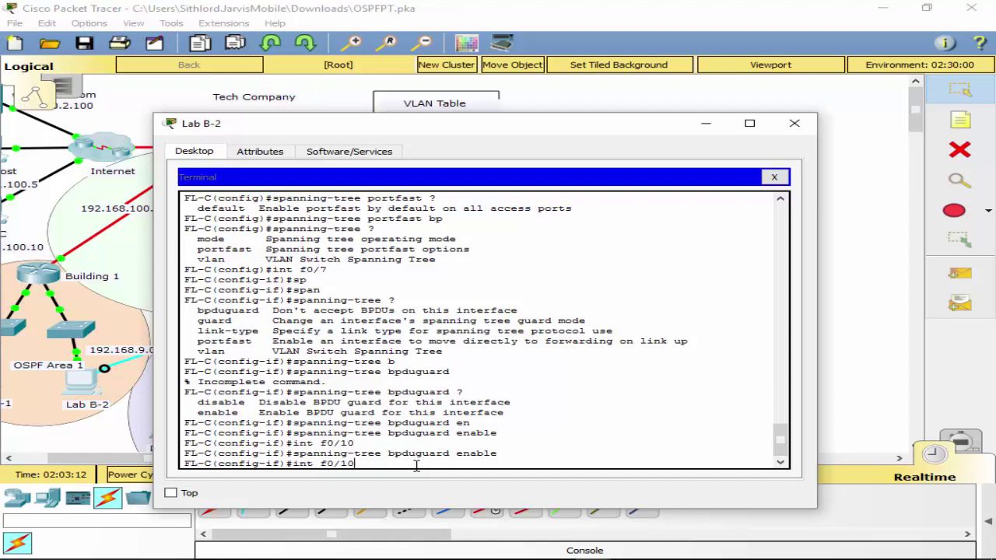
{"action": "key", "text": "BackSpace"}
{"action": "type", "text": "5"}
{"action": "key", "text": "Return"}
{"action": "key", "text": "Up"}
{"action": "key", "text": "Up"}
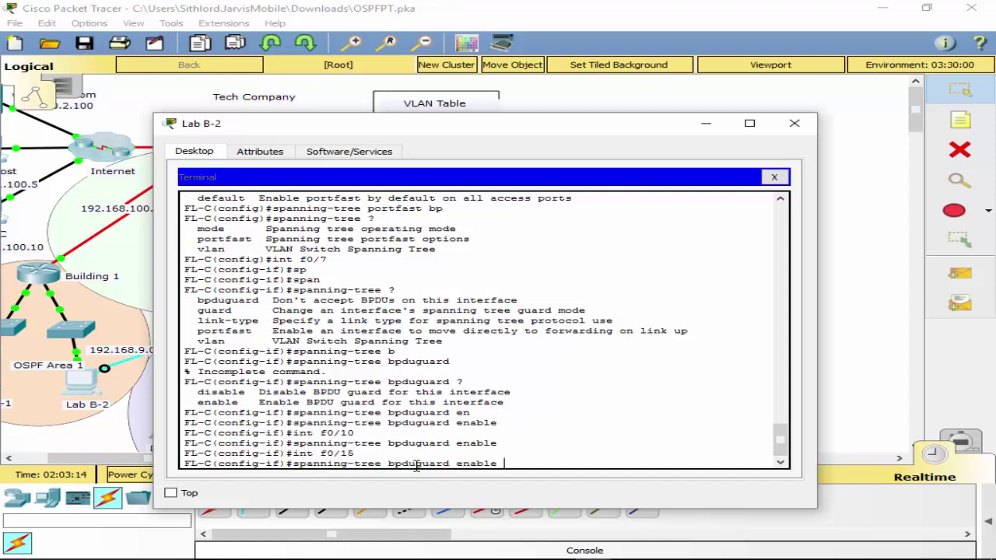
{"action": "key", "text": "Return"}
{"action": "key", "text": "Up"}
{"action": "key", "text": "Up"}
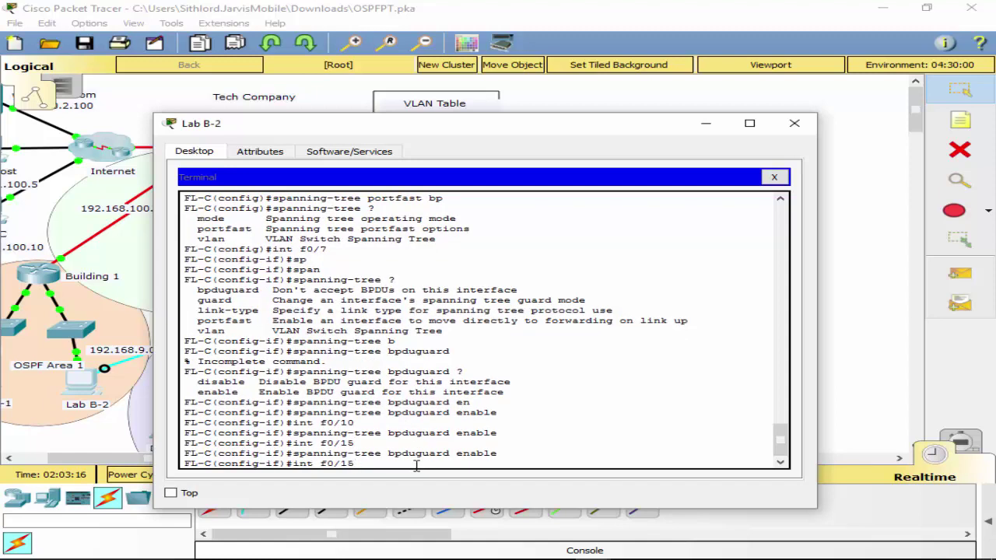
{"action": "key", "text": "BackSpace"}
{"action": "key", "text": "BackSpace"}
{"action": "type", "text": "24"}
{"action": "key", "text": "Return"}
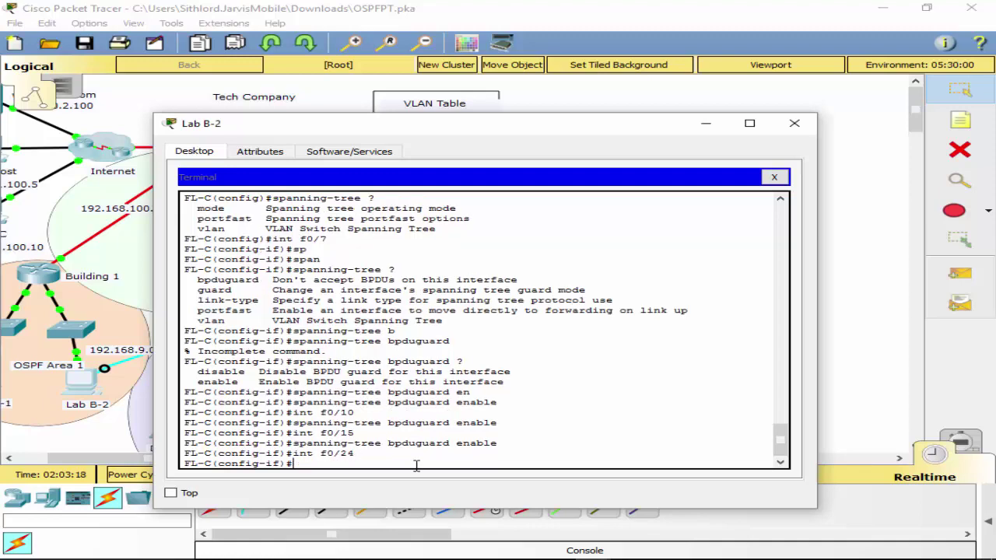
{"action": "key", "text": "Up"}
{"action": "key", "text": "Up"}
{"action": "key", "text": "Return"}
Exit to privileged mode and save FL-C's configuration with wr.
{"action": "type", "text": "exit"}
{"action": "key", "text": "Return"}
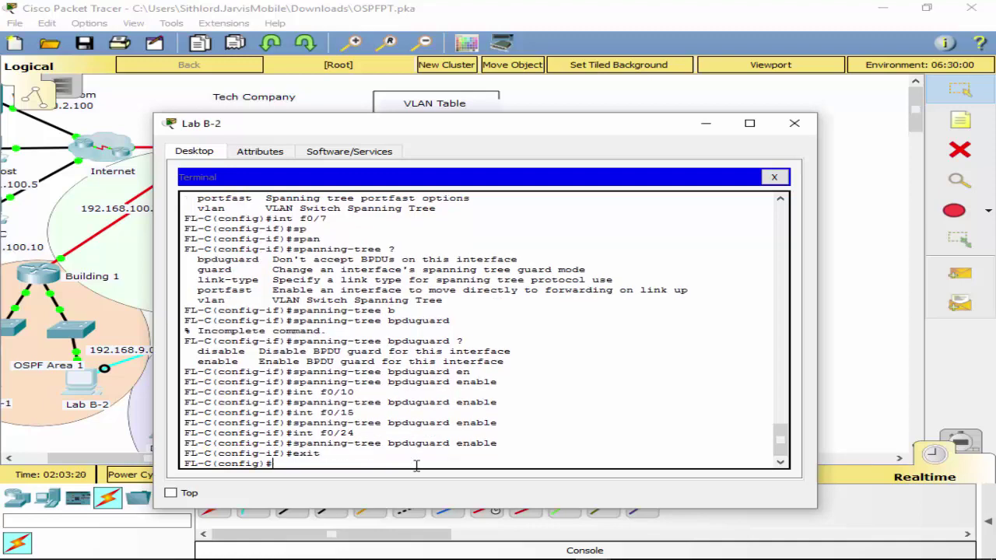
{"action": "type", "text": "exit"}
{"action": "key", "text": "Return"}
{"action": "type", "text": "wr"}
{"action": "key", "text": "Return"}
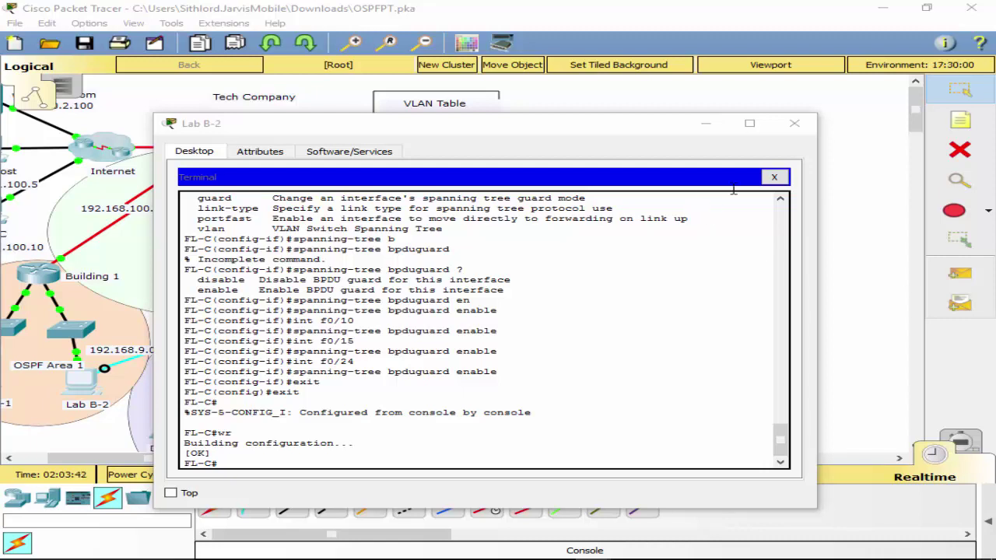
Close the terminal and move the console cable to FL-A's Console port.
{"action": "left_click", "coordinate": [776, 177]}
{"action": "left_click", "coordinate": [799, 127]}
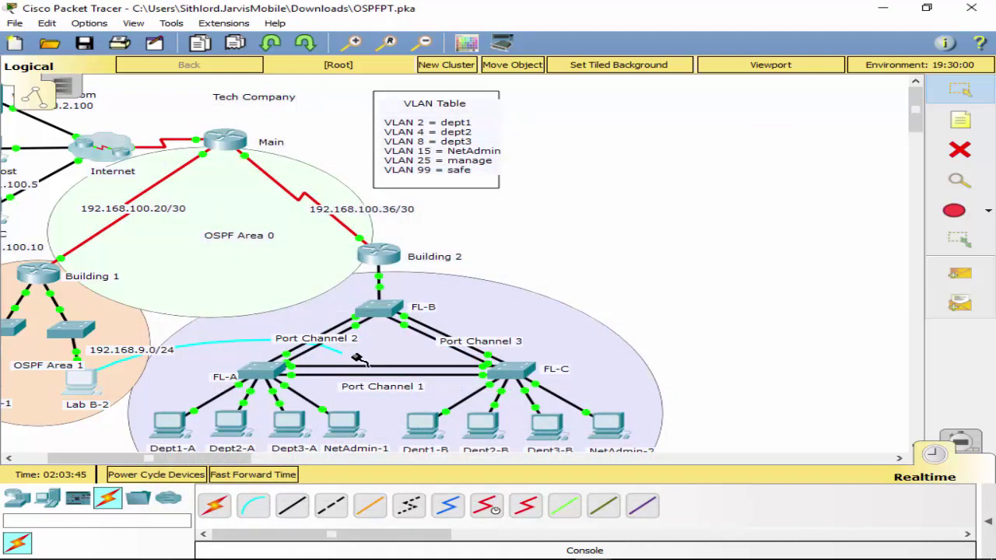
{"action": "left_click", "coordinate": [258, 370]}
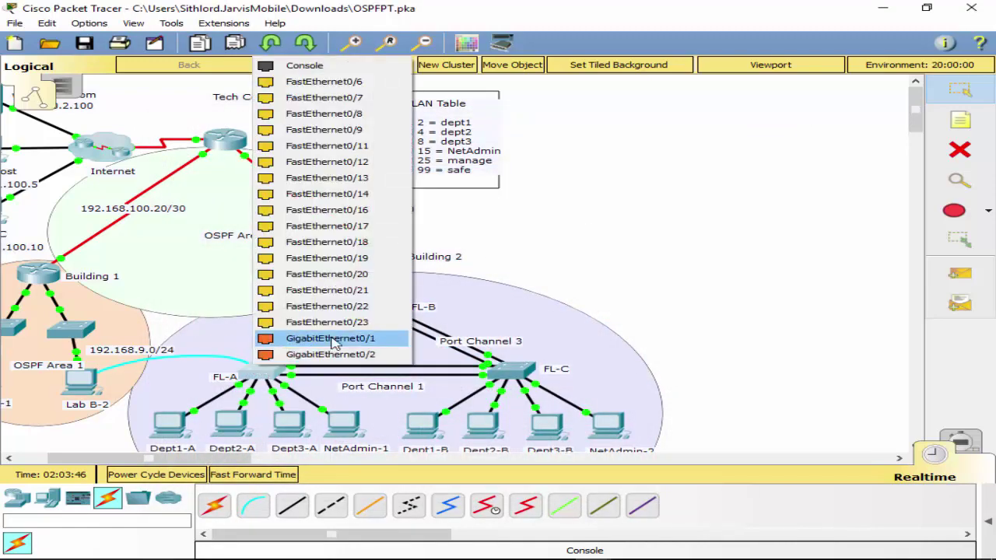
{"action": "left_click", "coordinate": [305, 65]}
Open Lab B-2's Terminal with default settings and enter conf t on FL-A.
{"action": "left_click", "coordinate": [68, 383]}
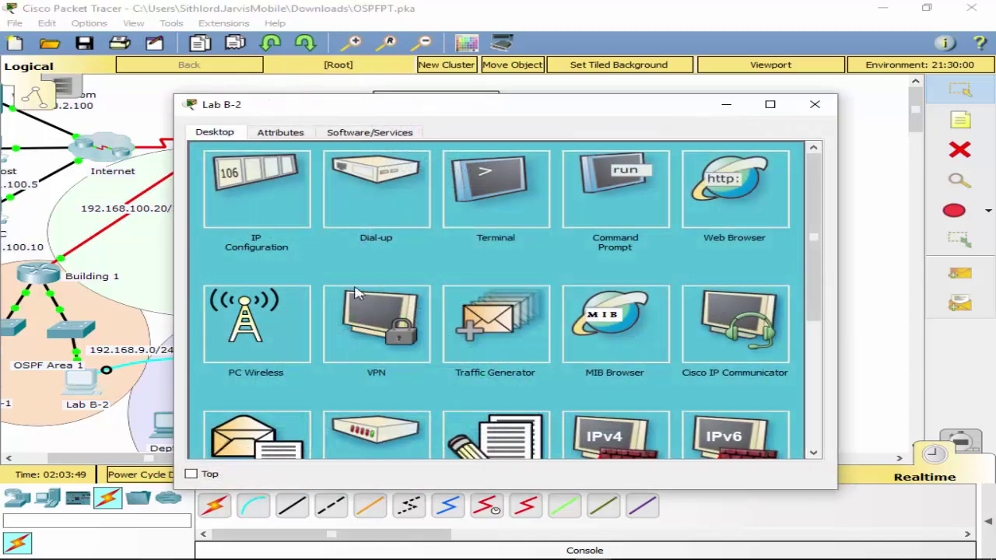
{"action": "left_click", "coordinate": [498, 204]}
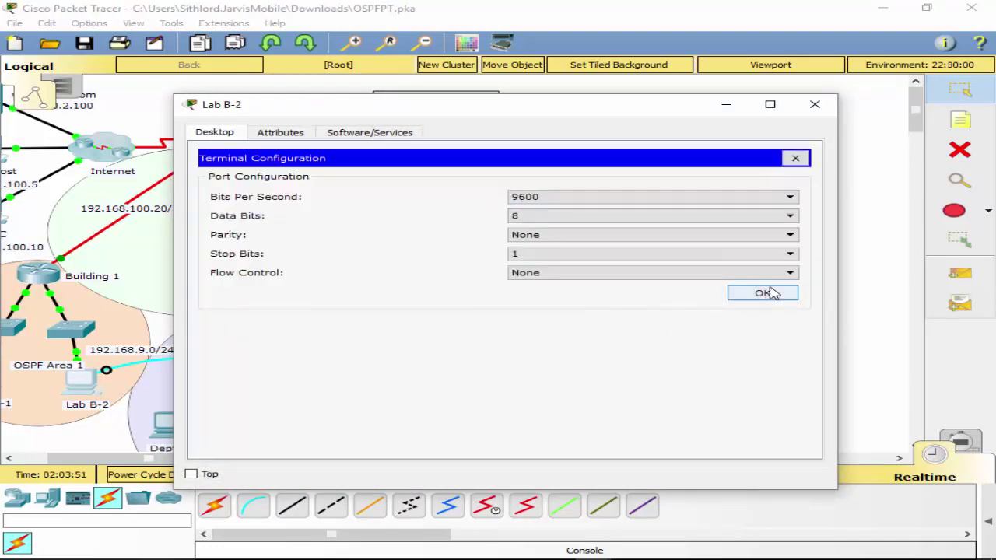
{"action": "left_click", "coordinate": [766, 293]}
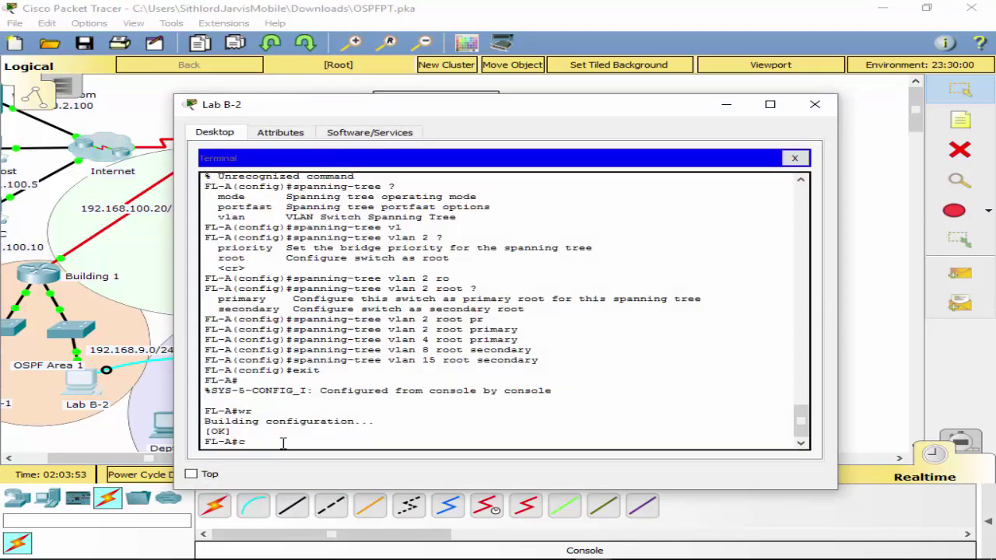
{"action": "type", "text": "conf t"}
{"action": "key", "text": "Return"}
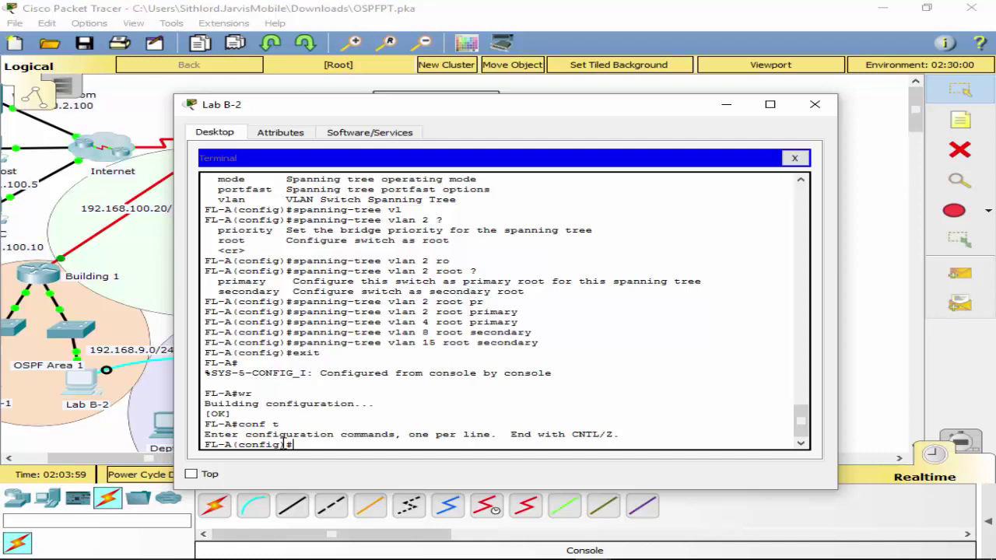
Run 'do sh ip int brief' on FL-A, page through the list, and type 'int f0/5'.
{"action": "type", "text": "o sh ip"}
{"action": "type", "text": "int brief"}
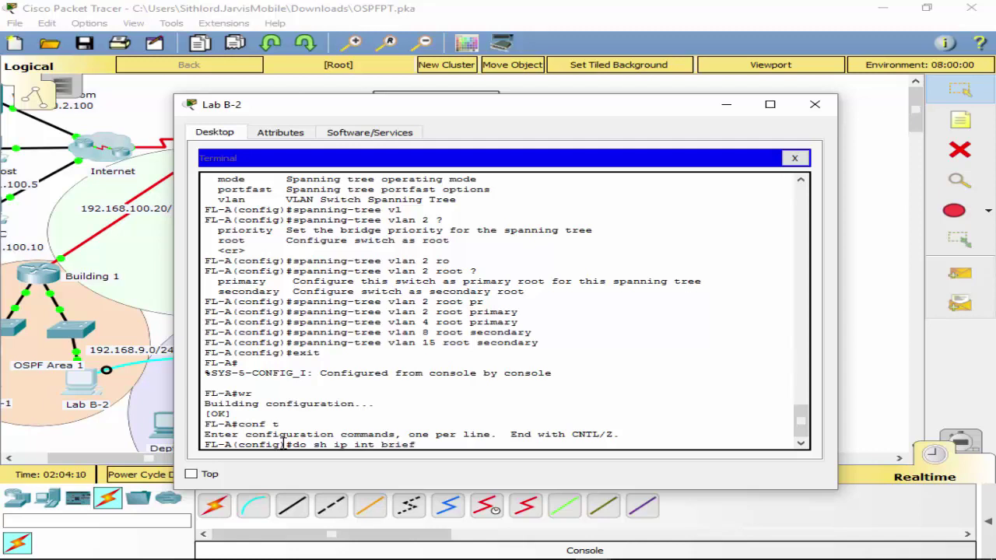
{"action": "key", "text": "Return"}
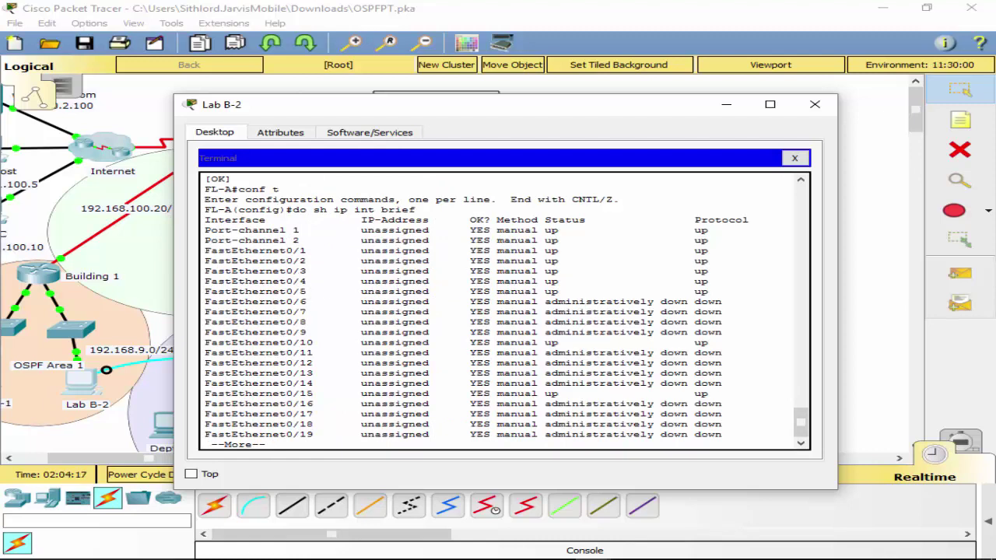
{"action": "mouse_move", "coordinate": [89, 558]}
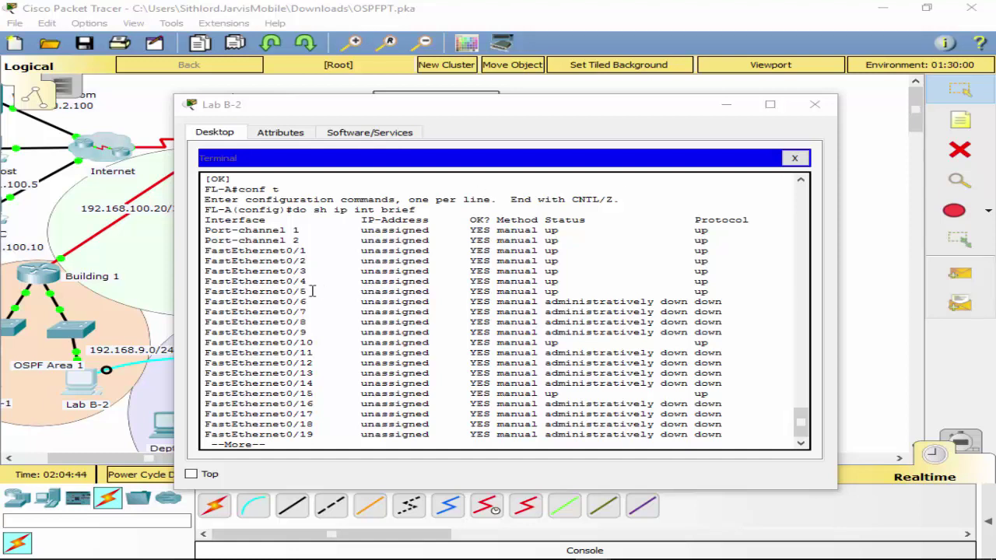
{"action": "scroll", "coordinate": [451, 296], "scroll_direction": "down", "scroll_amount": 2}
{"action": "mouse_move", "coordinate": [336, 555]}
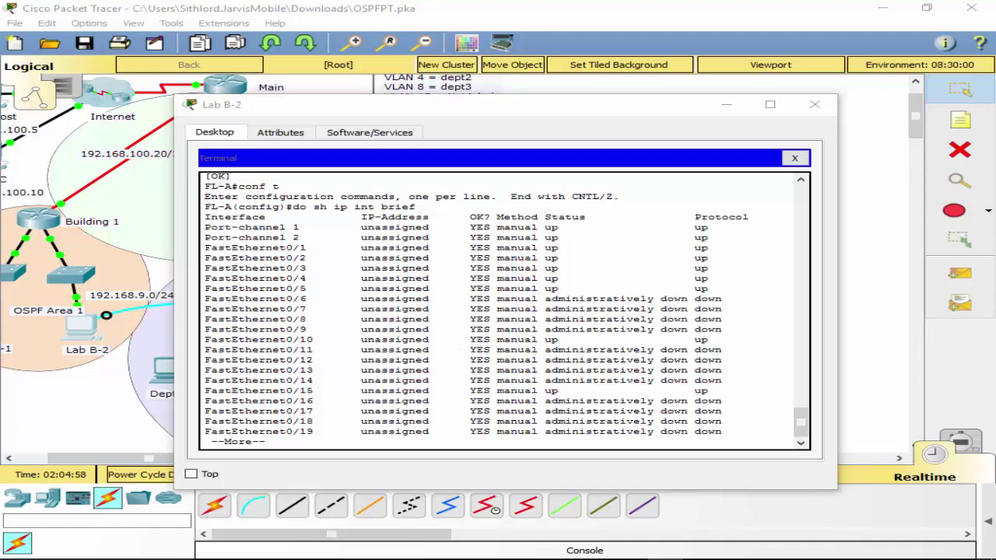
{"action": "left_click", "coordinate": [414, 293]}
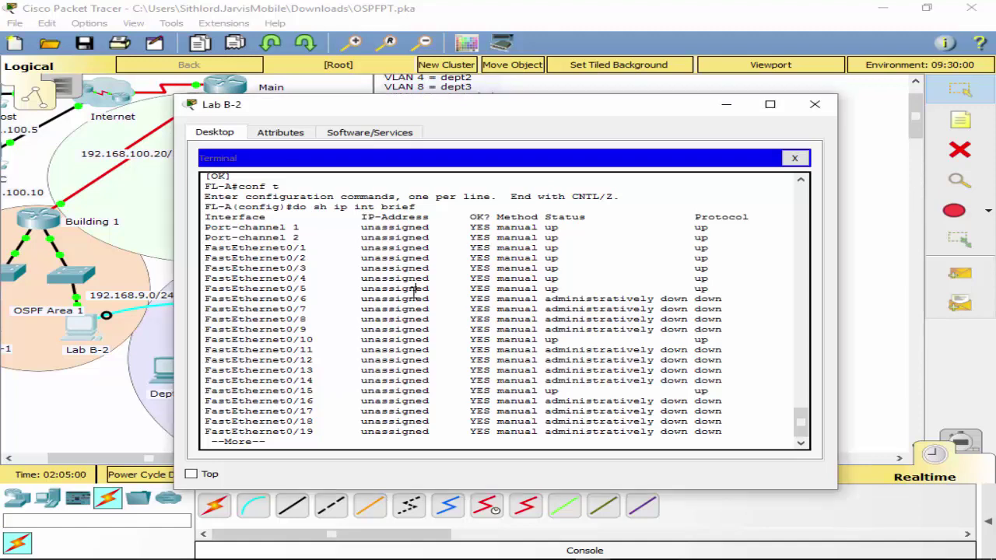
{"action": "key", "text": "space"}
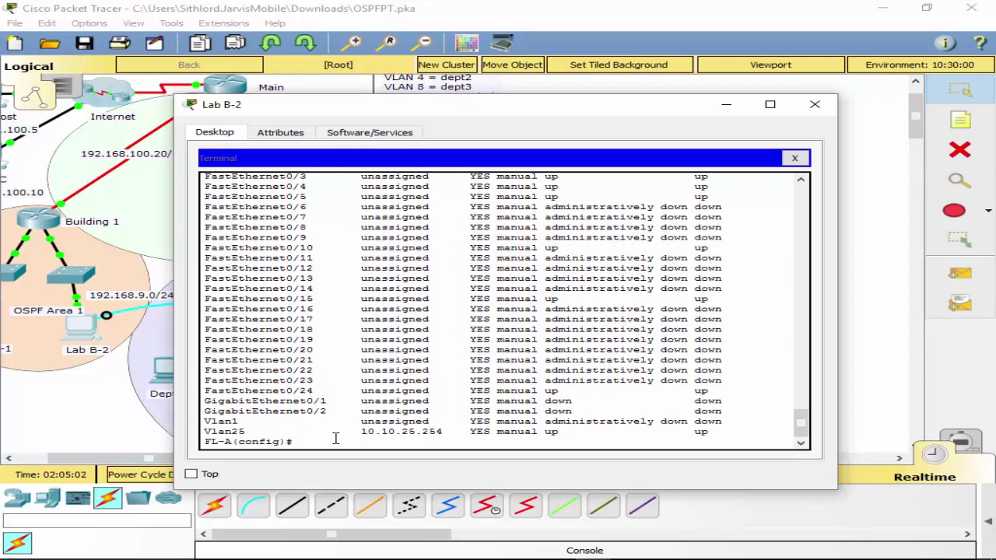
{"action": "type", "text": "int f0/5"}
Enter FastEthernet0/5 configuration and build the 'switchport port-security' command.
{"action": "key", "text": "Return"}
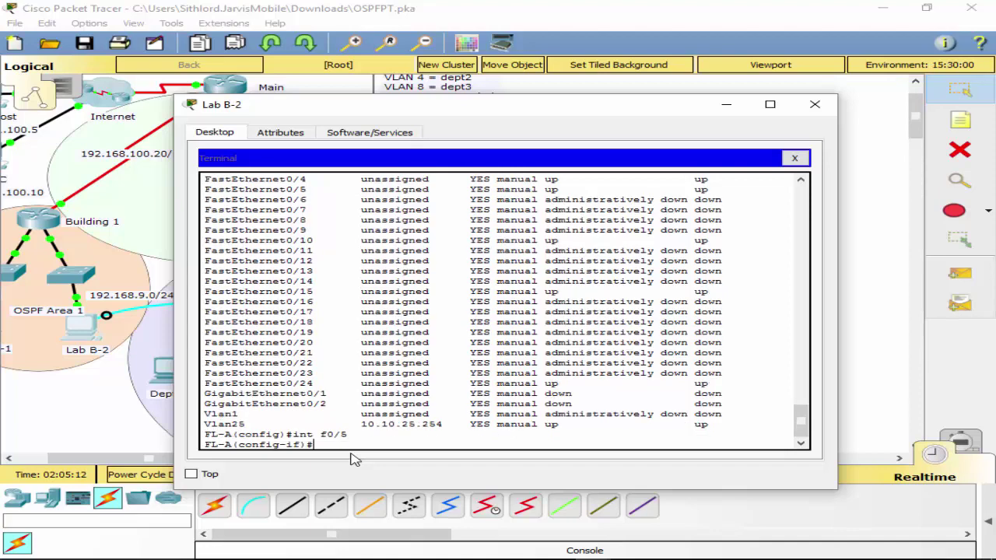
{"action": "type", "text": "sw"}
{"action": "key", "text": "Tab"}
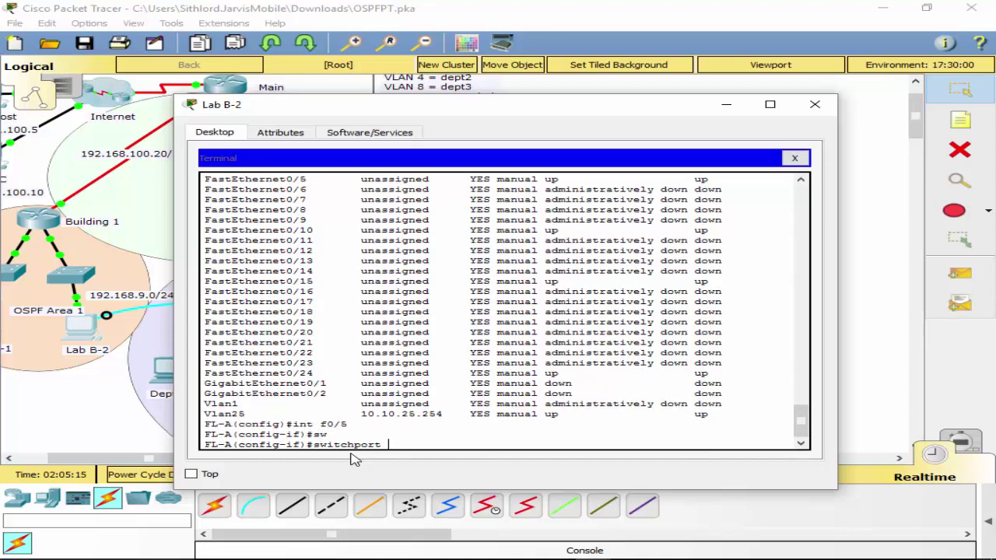
{"action": "type", "text": "po"}
{"action": "key", "text": "Tab"}
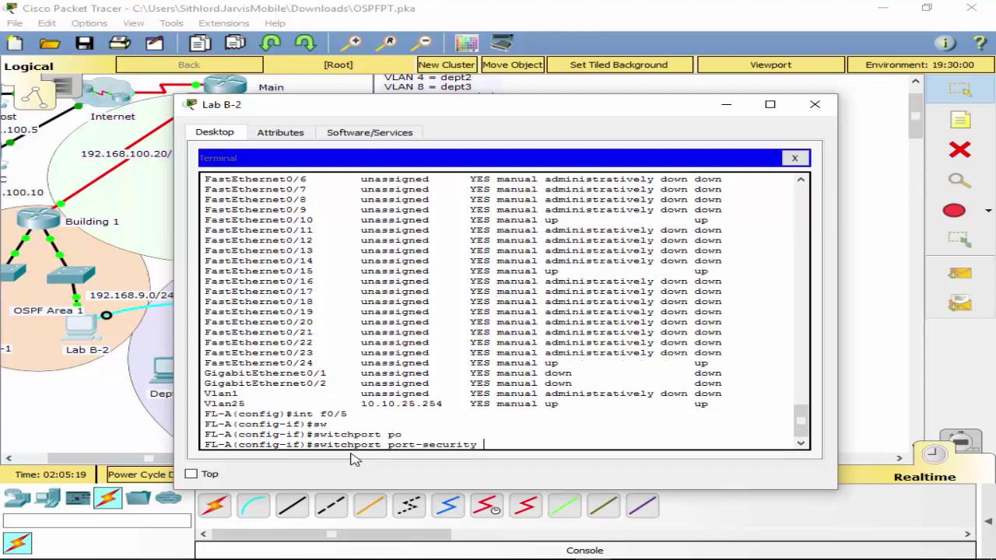
{"action": "left_click", "coordinate": [495, 510]}
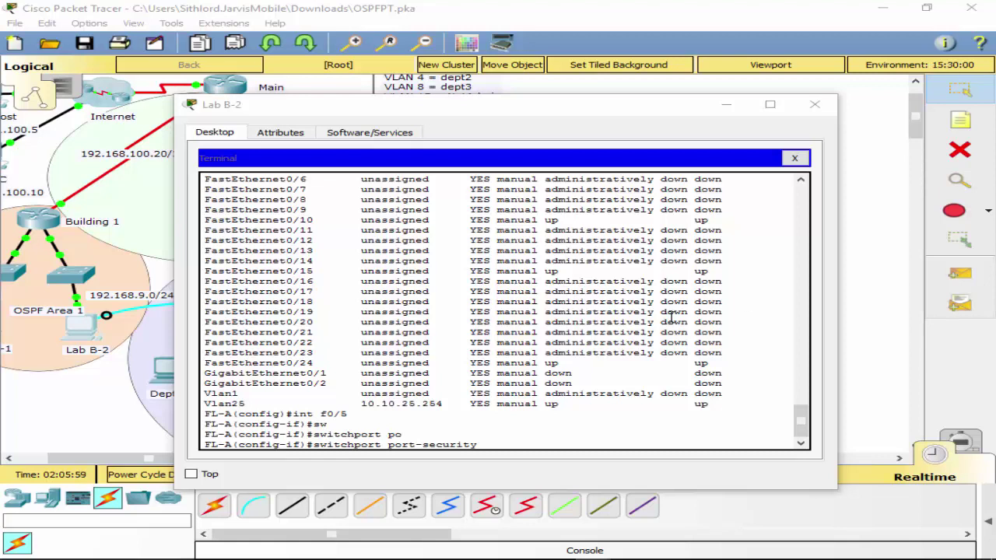
Enable port security on f0/5 with a maximum of 2 secure addresses.
{"action": "left_click", "coordinate": [553, 445]}
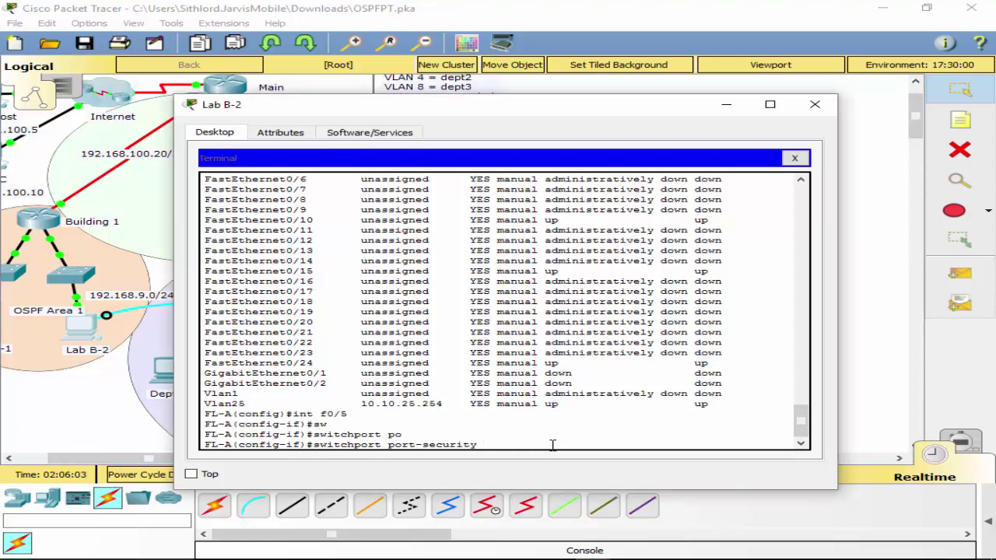
{"action": "key", "text": "Return"}
{"action": "key", "text": "Up"}
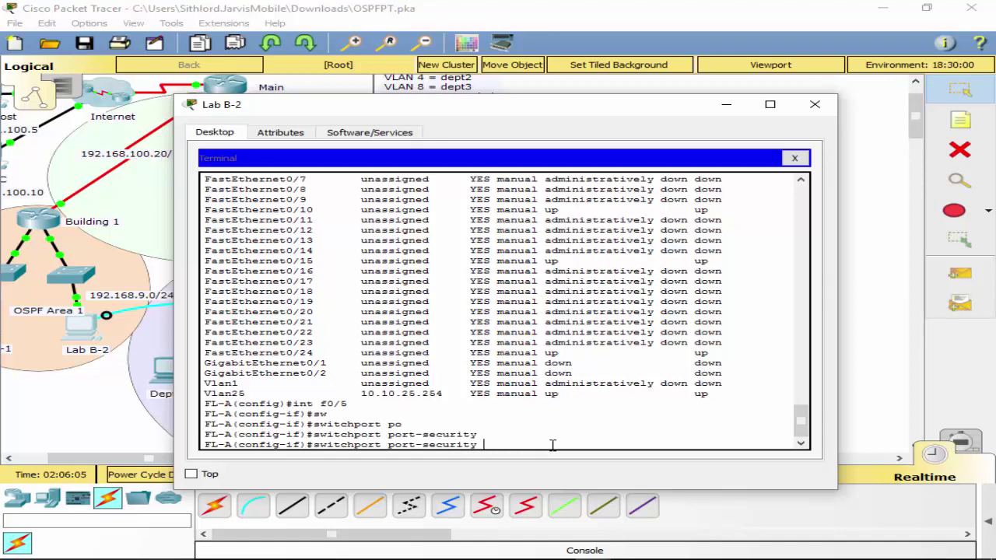
{"action": "type", "text": "m"}
{"action": "key", "text": "Tab"}
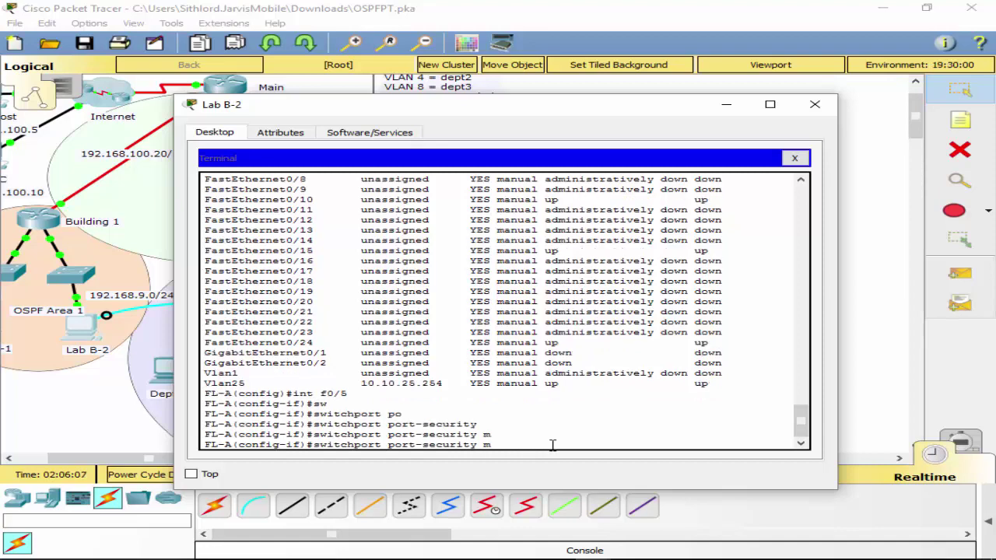
{"action": "key", "text": "BackSpace"}
{"action": "type", "text": "?"}
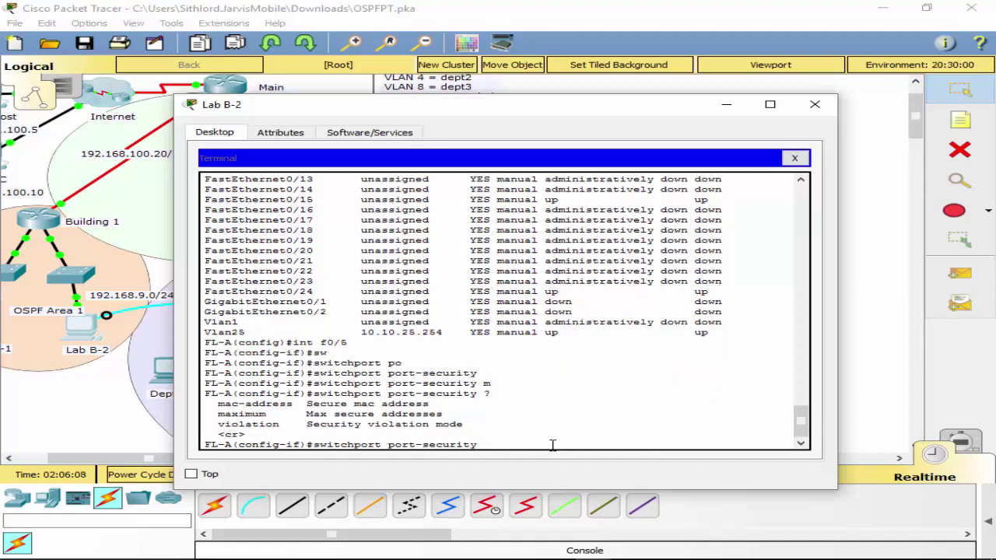
{"action": "type", "text": "max"}
{"action": "key", "text": "Tab"}
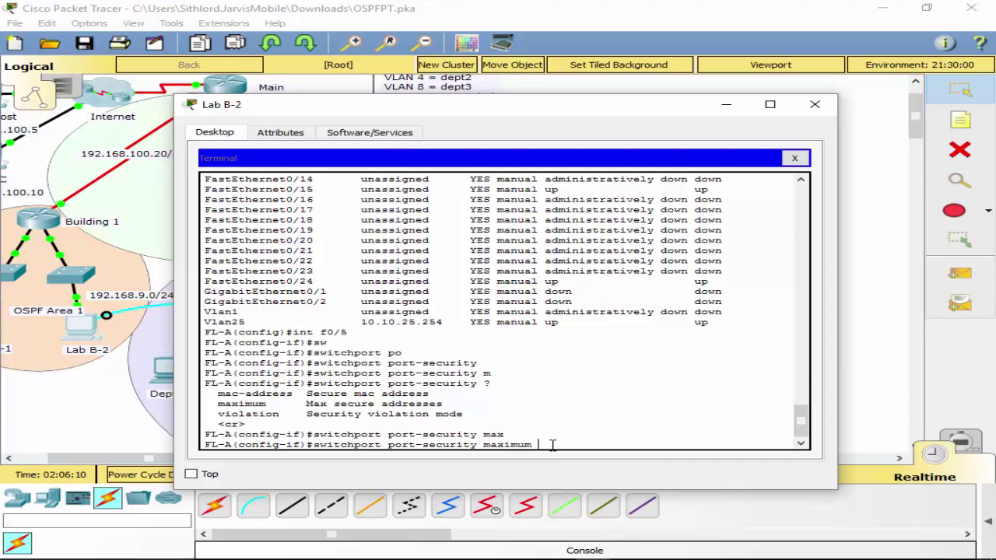
{"action": "type", "text": "2"}
{"action": "key", "text": "Return"}
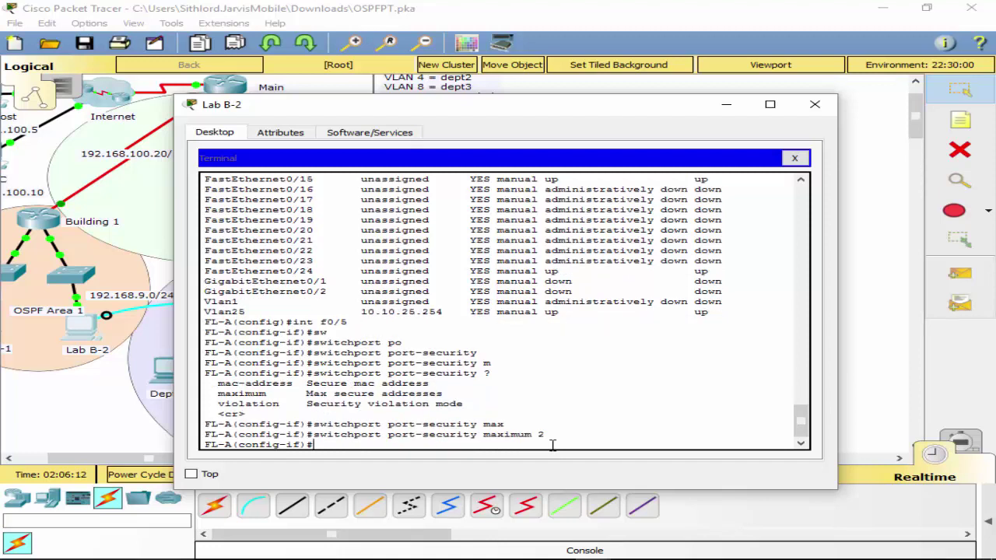
Turn on sticky MAC address learning for f0/5.
{"action": "key", "text": "Up"}
{"action": "key", "text": "BackSpace"}
{"action": "key", "text": "BackSpace"}
{"action": "key", "text": "BackSpace"}
{"action": "key", "text": "BackSpace"}
{"action": "key", "text": "BackSpace"}
{"action": "key", "text": "BackSpace"}
{"action": "key", "text": "BackSpace"}
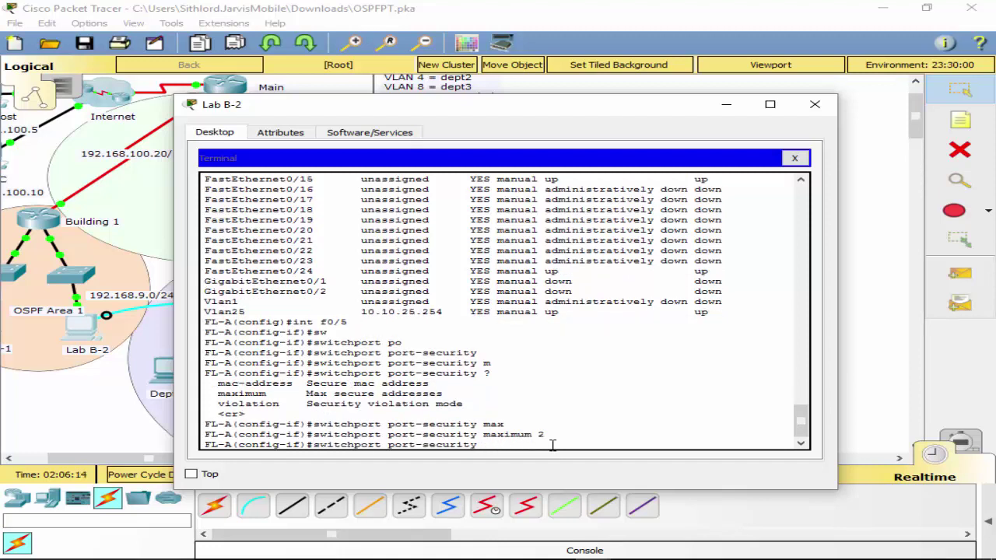
{"action": "type", "text": "?"}
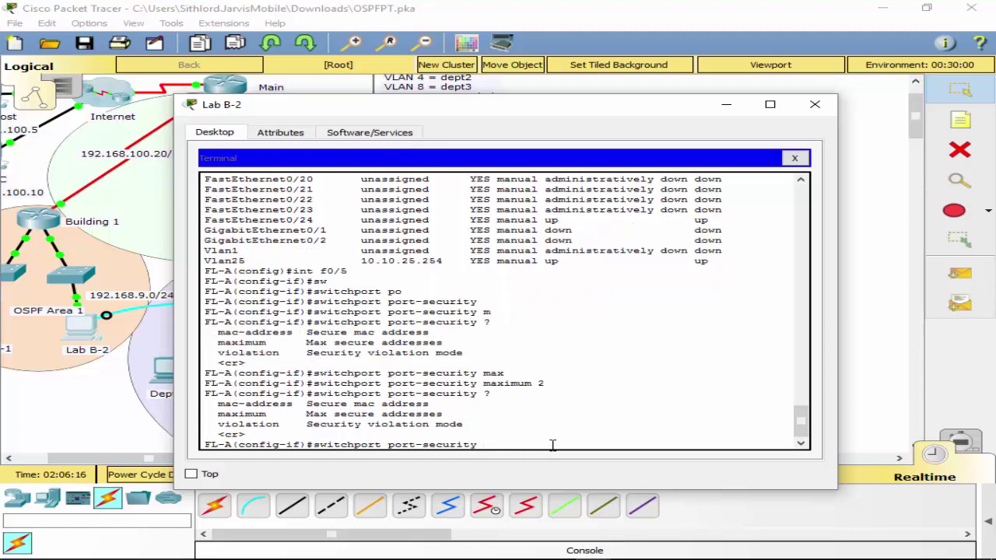
{"action": "type", "text": "mac"}
{"action": "key", "text": "Tab"}
{"action": "type", "text": "st"}
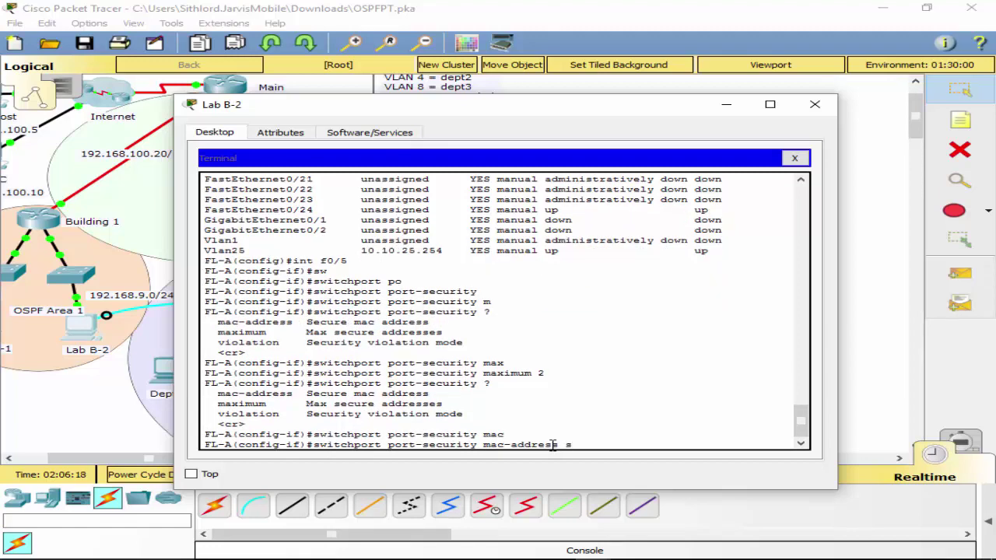
{"action": "key", "text": "Tab"}
{"action": "key", "text": "Return"}
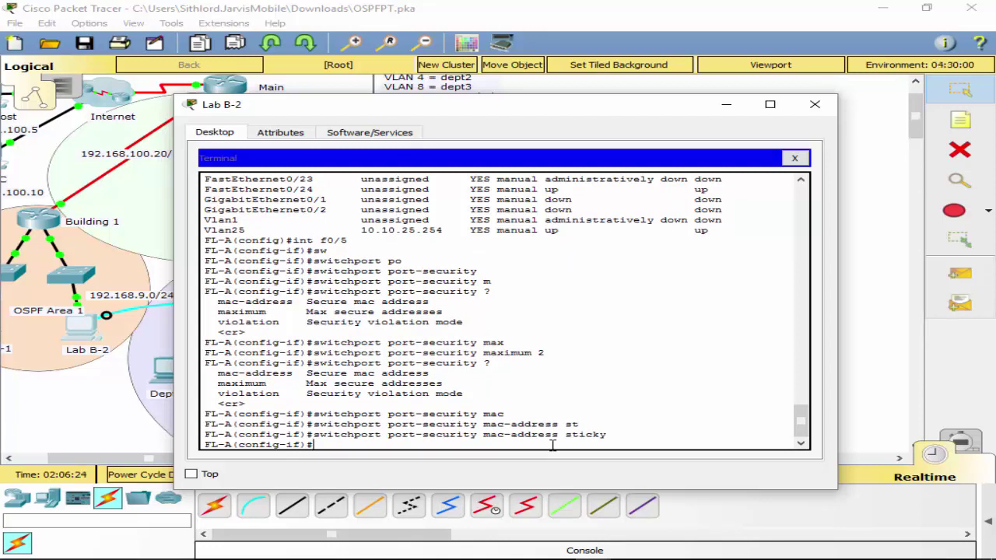
Set the f0/5 port-security violation mode to restrict.
{"action": "key", "text": "Up"}
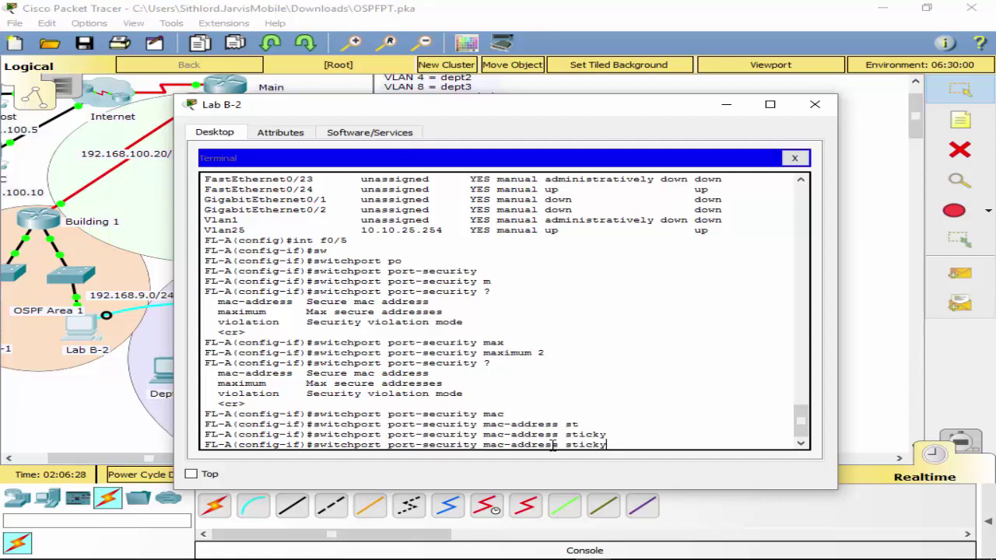
{"action": "key", "text": "BackSpace"}
{"action": "key", "text": "BackSpace"}
{"action": "key", "text": "BackSpace"}
{"action": "key", "text": "BackSpace"}
{"action": "key", "text": "BackSpace"}
{"action": "key", "text": "BackSpace"}
{"action": "key", "text": "BackSpace"}
{"action": "key", "text": "BackSpace"}
{"action": "key", "text": "BackSpace"}
{"action": "key", "text": "BackSpace"}
{"action": "key", "text": "BackSpace"}
{"action": "key", "text": "BackSpace"}
{"action": "key", "text": "BackSpace"}
{"action": "key", "text": "BackSpace"}
{"action": "key", "text": "BackSpace"}
{"action": "key", "text": "BackSpace"}
{"action": "key", "text": "BackSpace"}
{"action": "key", "text": "BackSpace"}
{"action": "type", "text": "v"}
{"action": "key", "text": "Tab"}
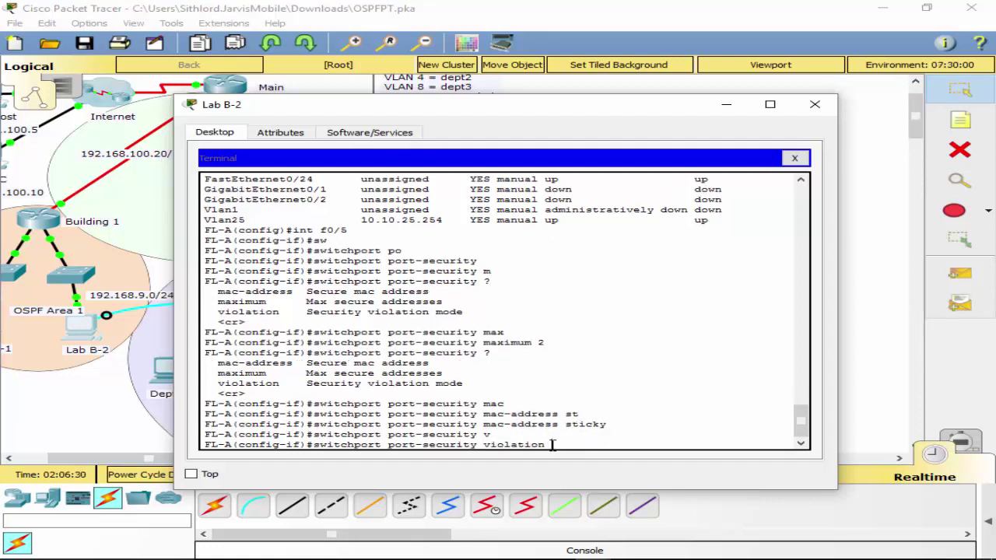
{"action": "type", "text": "?"}
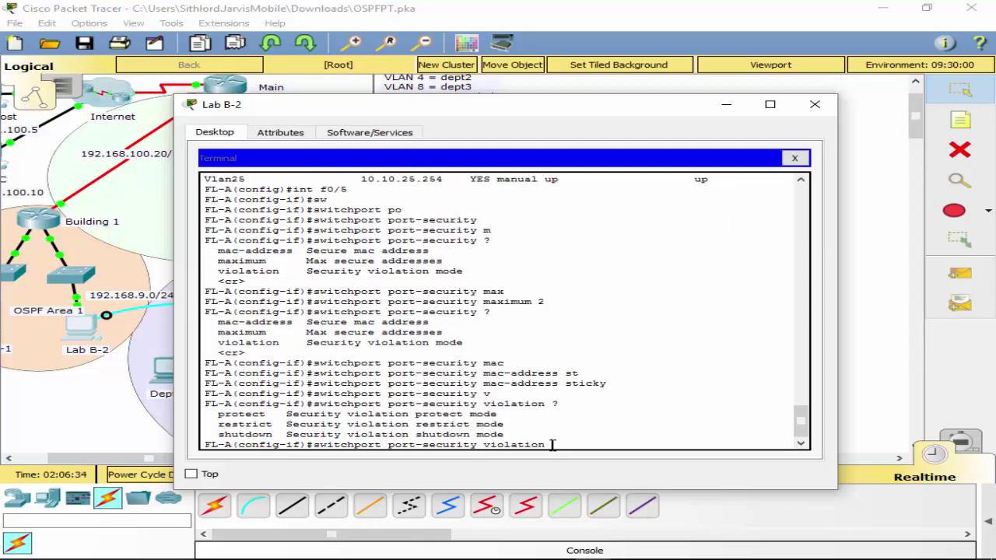
{"action": "type", "text": "res"}
{"action": "key", "text": "Tab"}
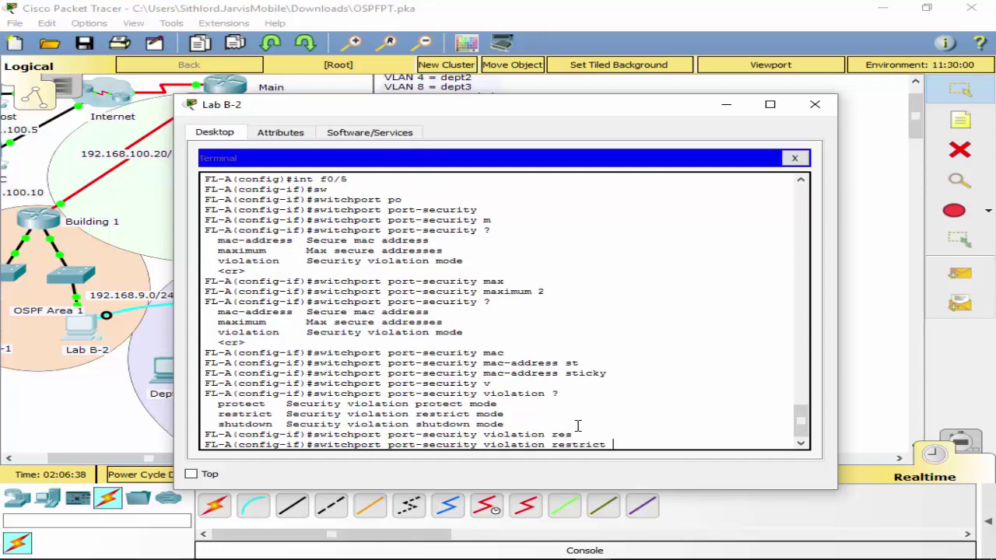
{"action": "key", "text": "Return"}
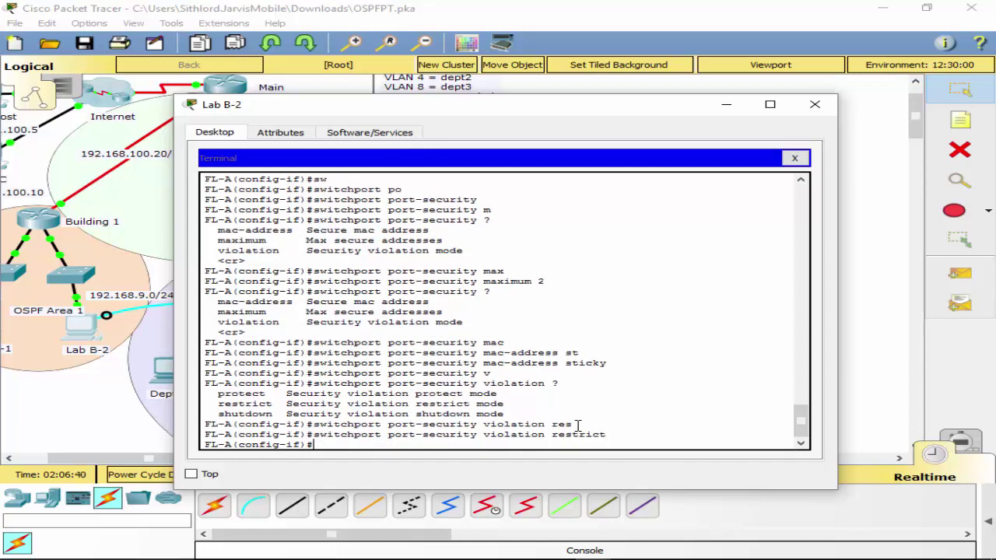
Exit to privileged mode and save the configuration with wr.
{"action": "type", "text": "exit"}
{"action": "key", "text": "Return"}
{"action": "type", "text": "exit"}
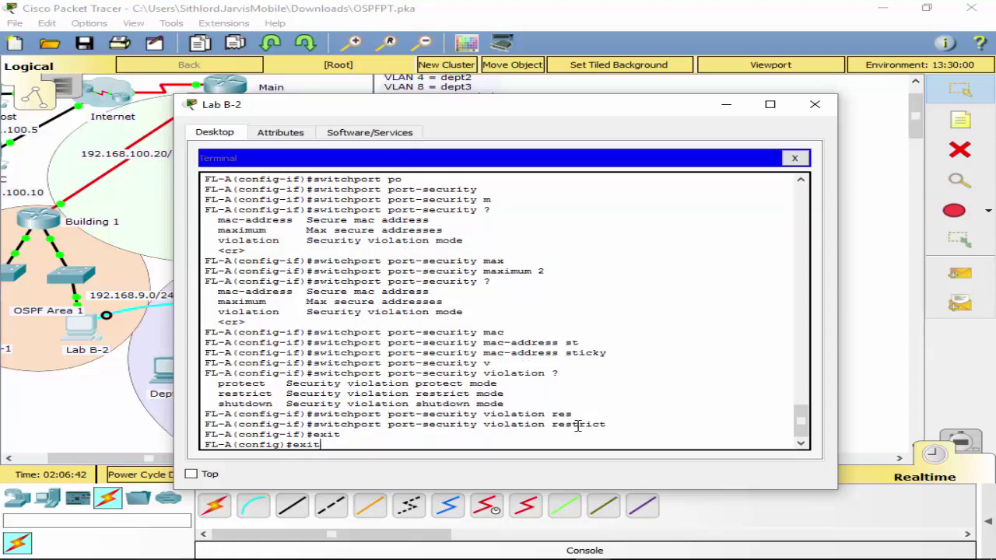
{"action": "key", "text": "Return"}
{"action": "type", "text": "wr"}
{"action": "key", "text": "Return"}
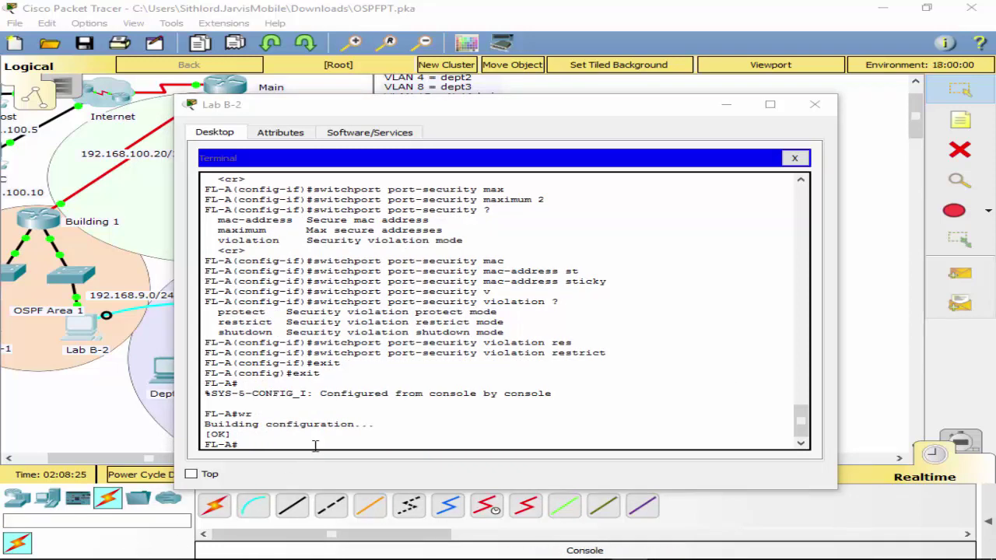
In conf t, select int f0/10 and run switchport port-security, which fails on the dynamic port.
{"action": "left_click", "coordinate": [315, 445]}
{"action": "type", "text": "conf t"}
{"action": "key", "text": "Return"}
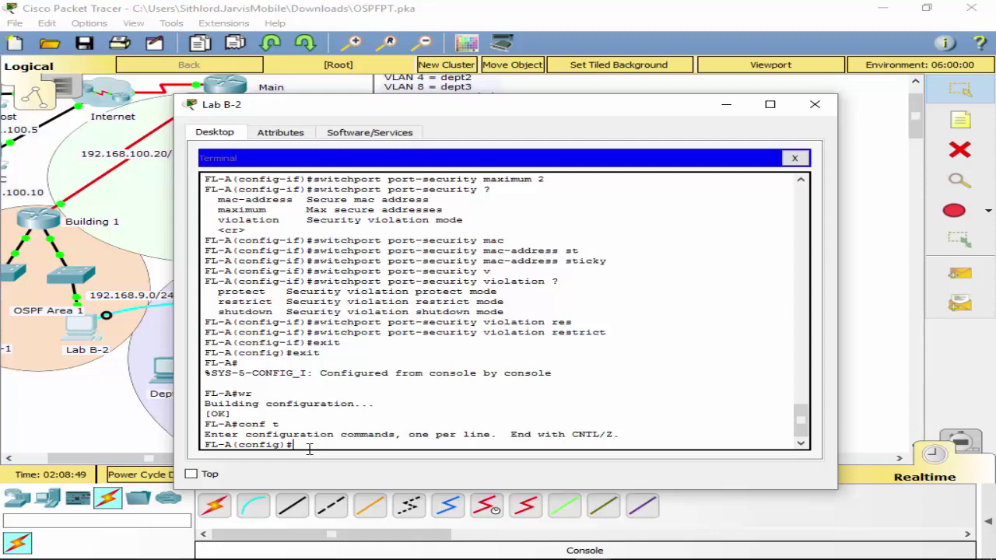
{"action": "type", "text": "int"}
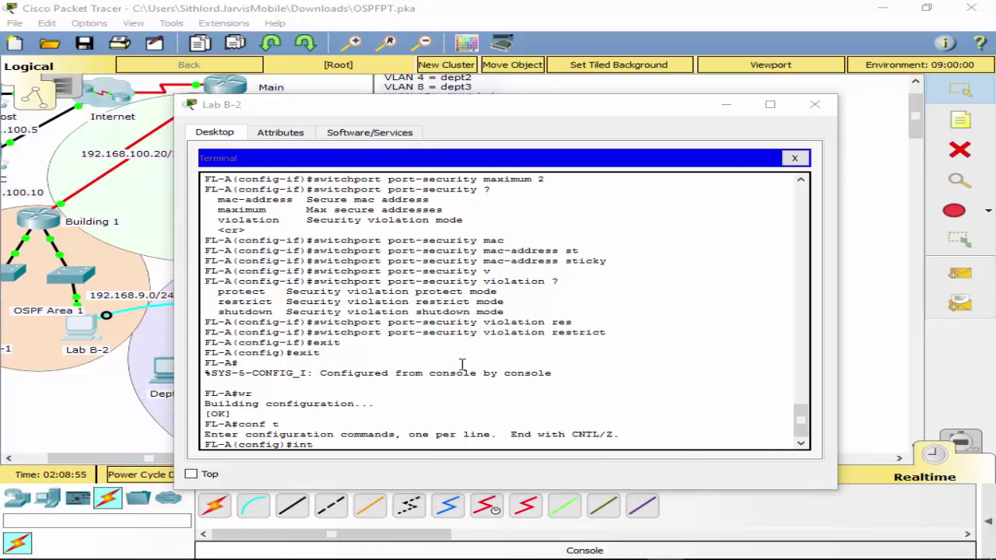
{"action": "left_click", "coordinate": [628, 371]}
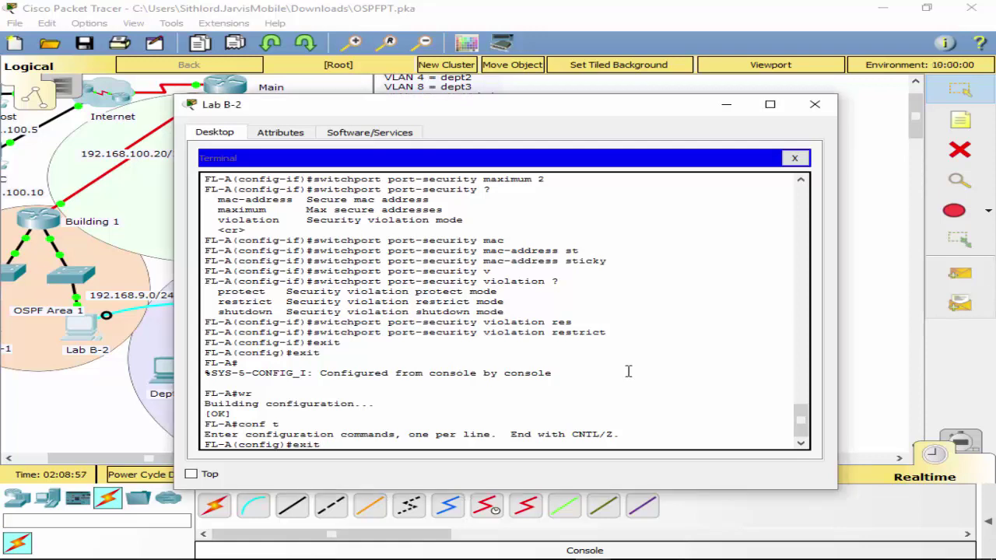
{"action": "type", "text": "int f0/10"}
{"action": "key", "text": "Return"}
{"action": "key", "text": "Up"}
{"action": "key", "text": "Up"}
{"action": "key", "text": "Up"}
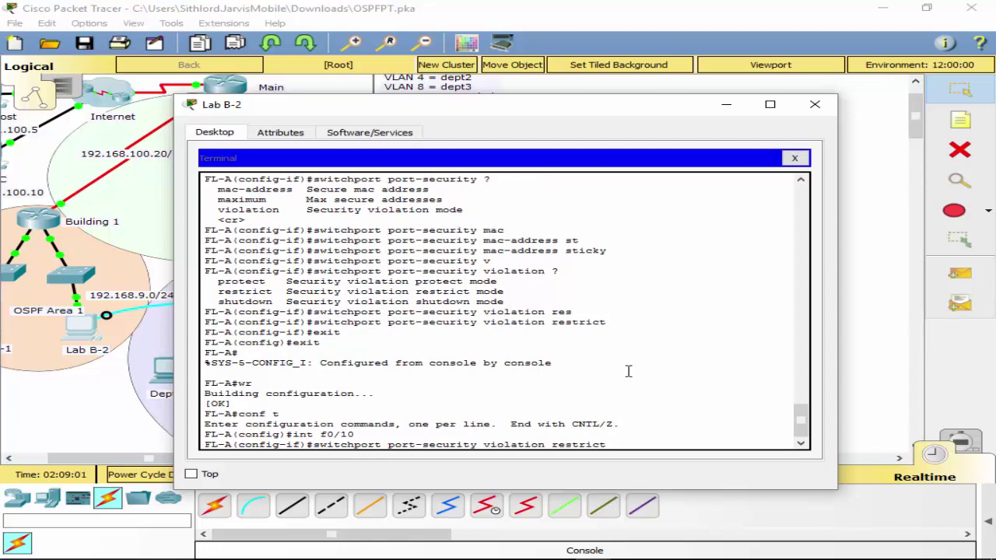
{"action": "key", "text": "Up"}
{"action": "key", "text": "Up"}
{"action": "key", "text": "Return"}
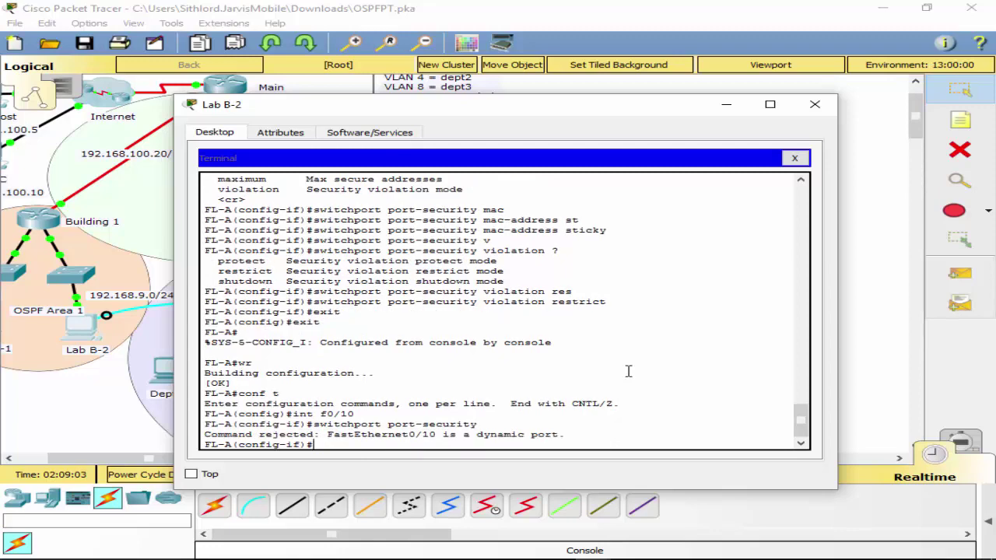
Make f0/10 an access port with switchport mode access.
{"action": "key", "text": "Up"}
{"action": "key", "text": "Up"}
{"action": "key", "text": "Up"}
{"action": "key", "text": "BackSpace"}
{"action": "key", "text": "BackSpace"}
{"action": "key", "text": "BackSpace"}
{"action": "key", "text": "BackSpace"}
{"action": "type", "text": "sw"}
{"action": "key", "text": "Tab"}
{"action": "type", "text": "mod"}
{"action": "key", "text": "Tab"}
{"action": "type", "text": "ac"}
{"action": "key", "text": "Tab"}
{"action": "key", "text": "Return"}
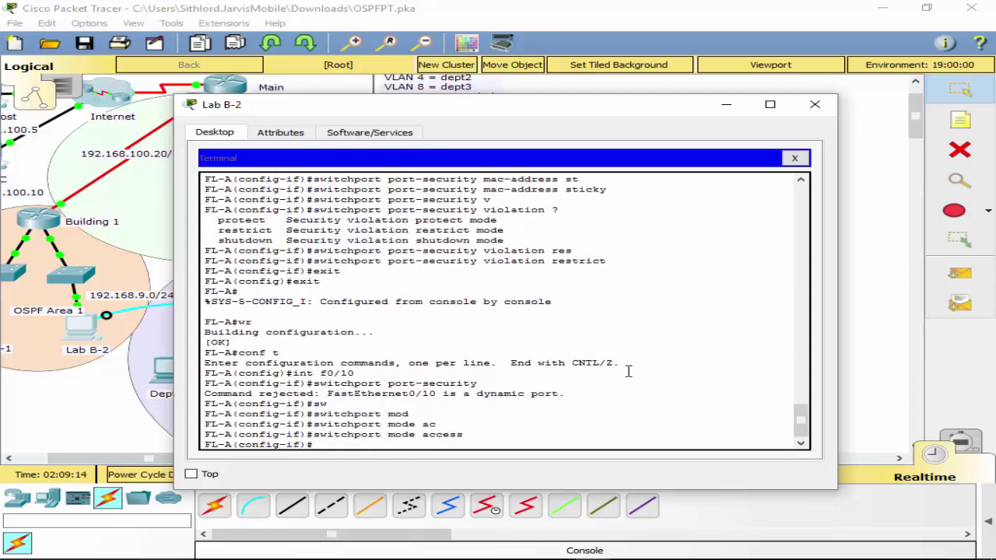
Enable port security on f0/10 with restrict violation mode.
{"action": "key", "text": "Up"}
{"action": "key", "text": "Up"}
{"action": "key", "text": "Up"}
{"action": "key", "text": "Up"}
{"action": "key", "text": "Down"}
{"action": "key", "text": "Down"}
{"action": "key", "text": "Return"}
{"action": "key", "text": "Up"}
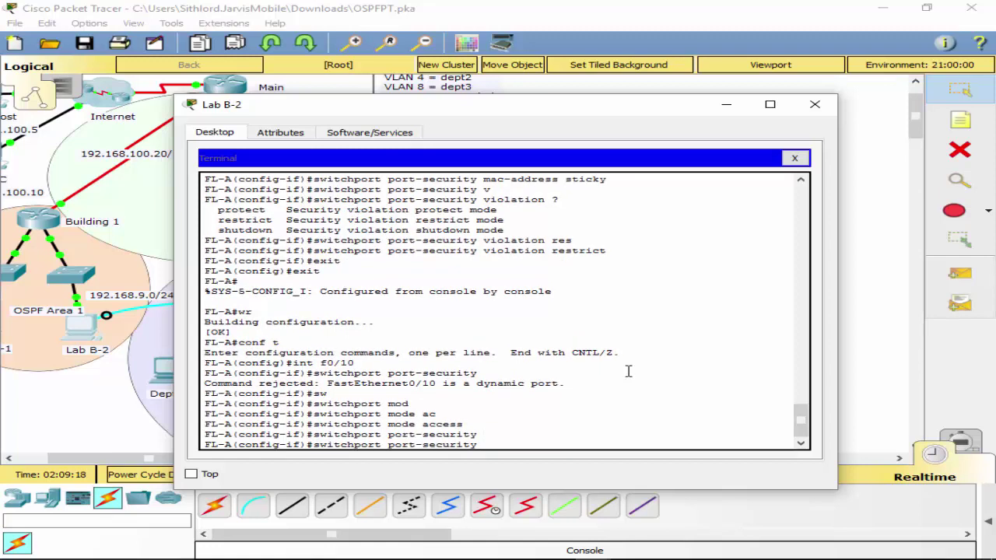
{"action": "key", "text": "Up"}
{"action": "key", "text": "Up"}
{"action": "key", "text": "Up"}
{"action": "key", "text": "Up"}
{"action": "key", "text": "Up"}
{"action": "key", "text": "Up"}
{"action": "key", "text": "Up"}
{"action": "key", "text": "Up"}
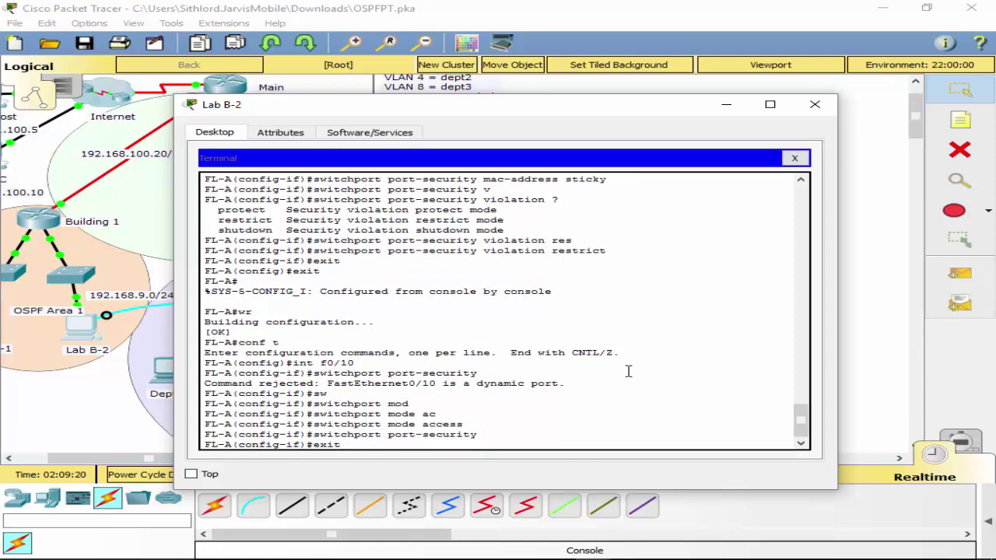
Set f0/10 to a maximum of 2 addresses with sticky MAC learning.
{"action": "key", "text": "Up"}
{"action": "key", "text": "Down"}
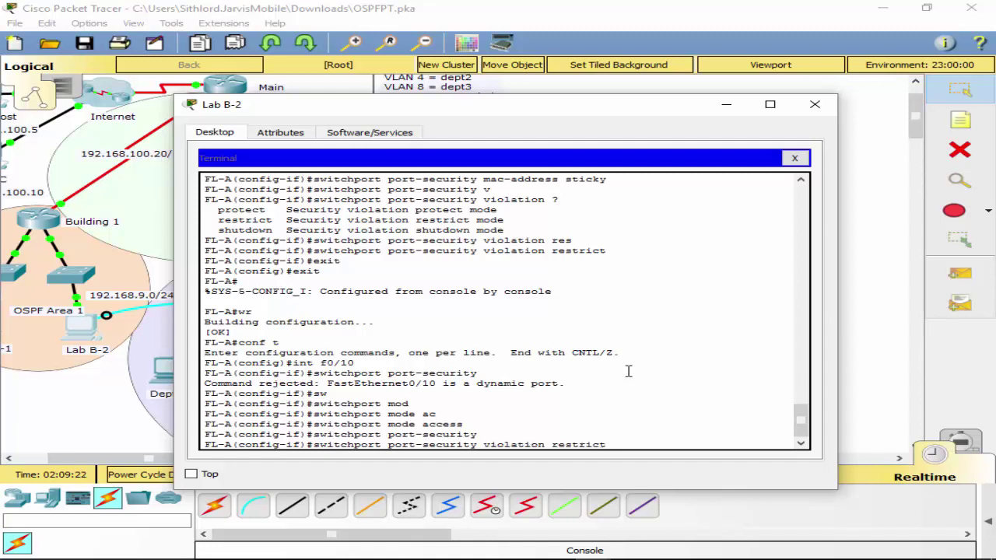
{"action": "key", "text": "Return"}
{"action": "key", "text": "Up"}
{"action": "key", "text": "Up"}
{"action": "key", "text": "Up"}
{"action": "key", "text": "Up"}
{"action": "key", "text": "Up"}
{"action": "key", "text": "Up"}
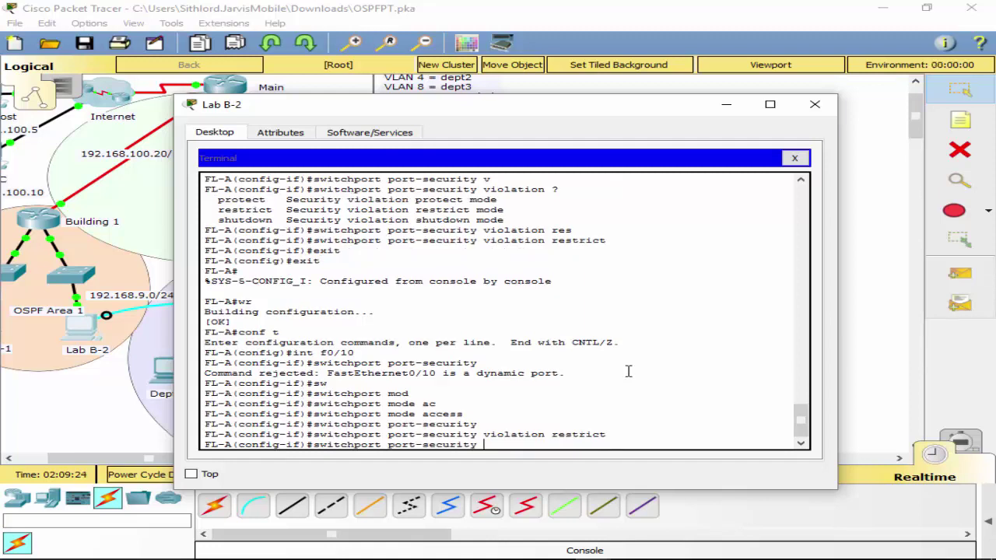
{"action": "key", "text": "Down"}
{"action": "key", "text": "Down"}
{"action": "key", "text": "Down"}
{"action": "key", "text": "Down"}
{"action": "key", "text": "Down"}
{"action": "key", "text": "Up"}
{"action": "key", "text": "Up"}
{"action": "key", "text": "Return"}
{"action": "key", "text": "Up"}
{"action": "key", "text": "Up"}
{"action": "key", "text": "Up"}
{"action": "key", "text": "Up"}
{"action": "key", "text": "Up"}
{"action": "key", "text": "Up"}
{"action": "key", "text": "Up"}
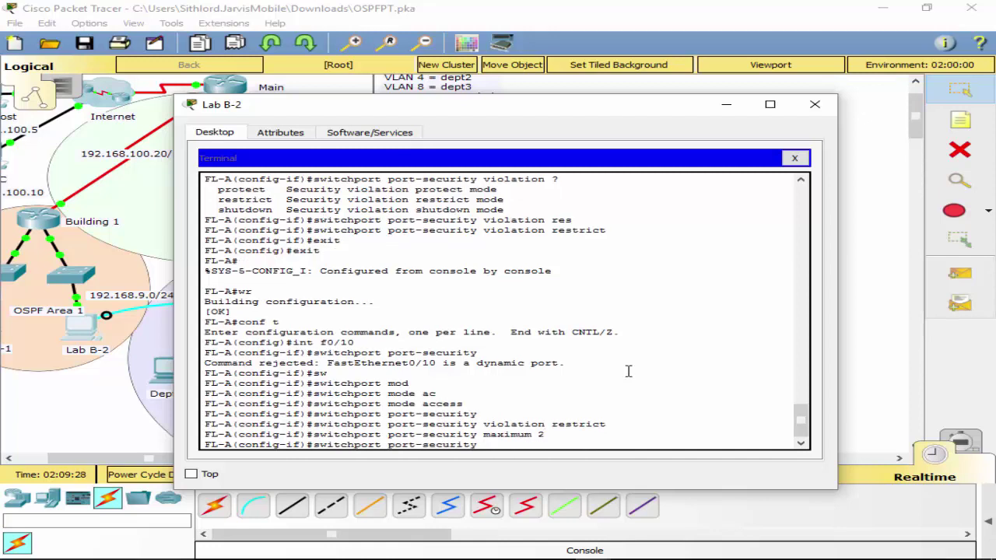
{"action": "key", "text": "Up"}
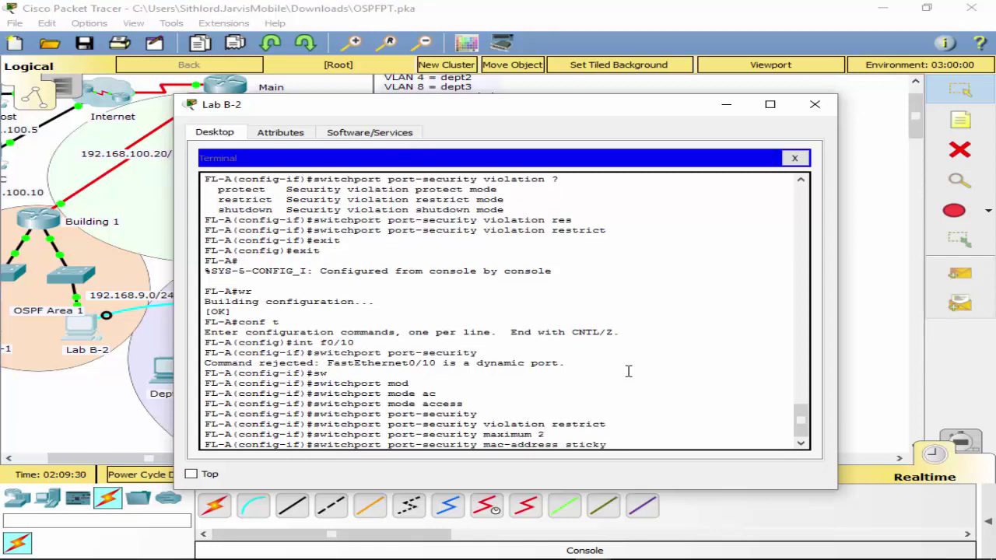
{"action": "key", "text": "Return"}
{"action": "type", "text": "int"}
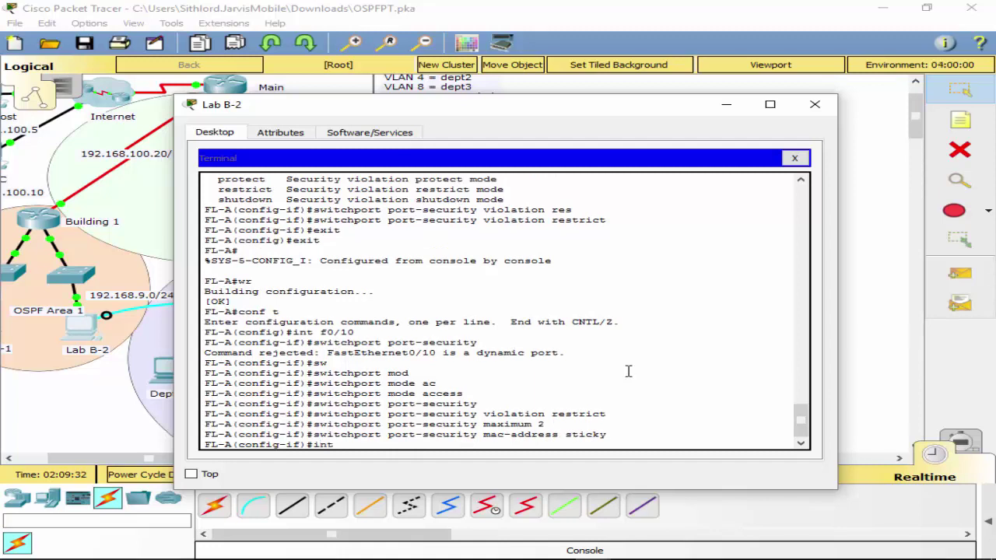
{"action": "type", "text": " f0/15"}
On f0/15, enable port security with sticky MAC learning.
{"action": "key", "text": "Return"}
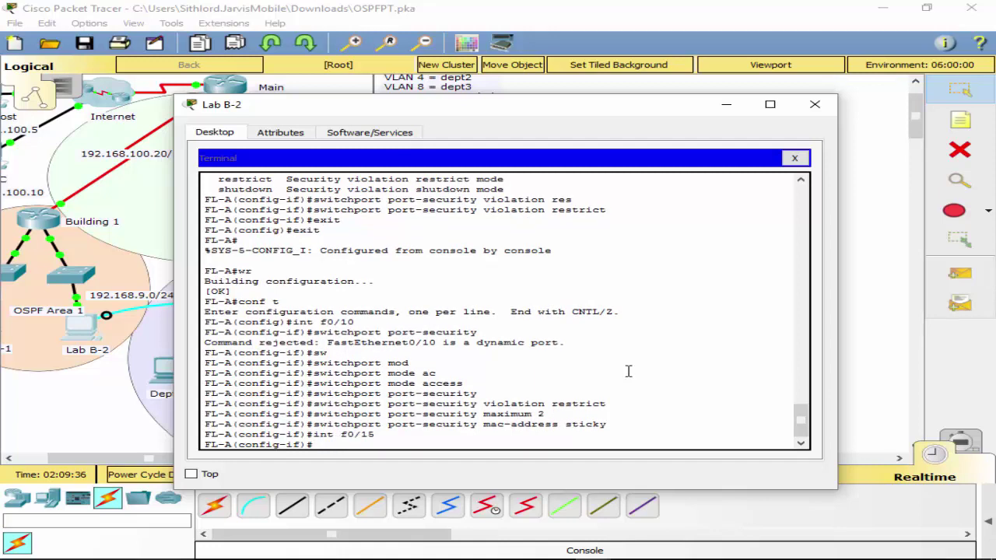
{"action": "key", "text": "Up"}
{"action": "key", "text": "Up"}
{"action": "key", "text": "Up"}
{"action": "key", "text": "Up"}
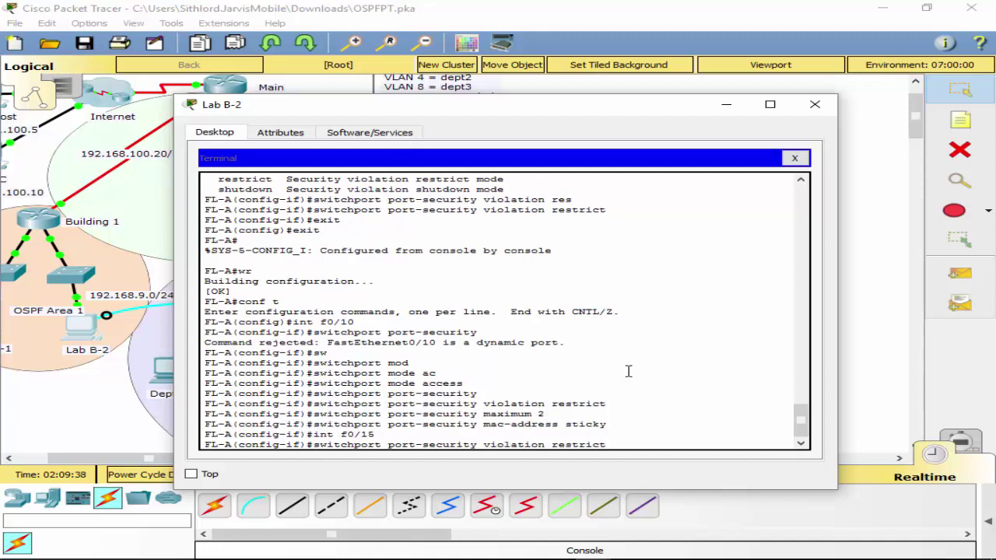
{"action": "key", "text": "Up"}
{"action": "key", "text": "Up"}
{"action": "key", "text": "Down"}
{"action": "key", "text": "Return"}
{"action": "key", "text": "Up"}
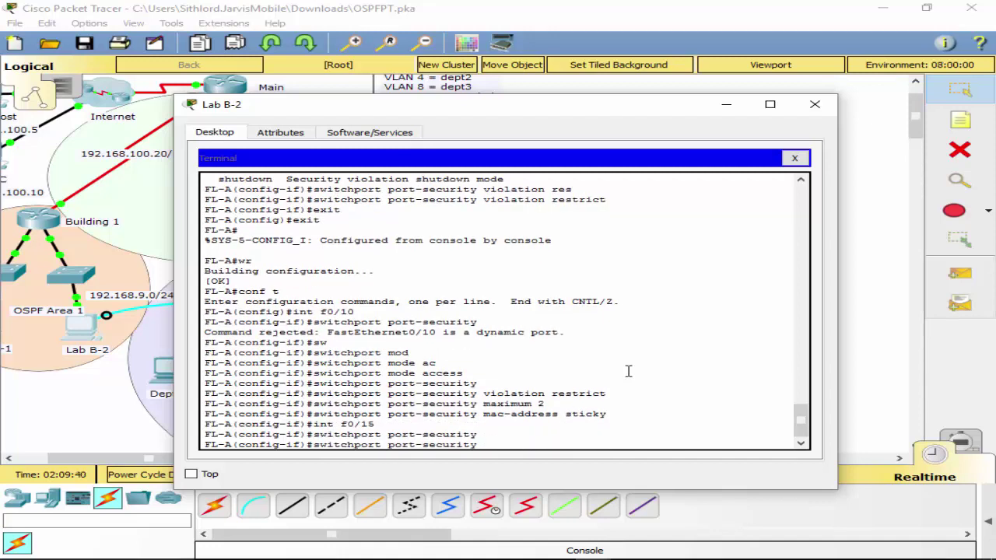
{"action": "key", "text": "Up"}
{"action": "key", "text": "Up"}
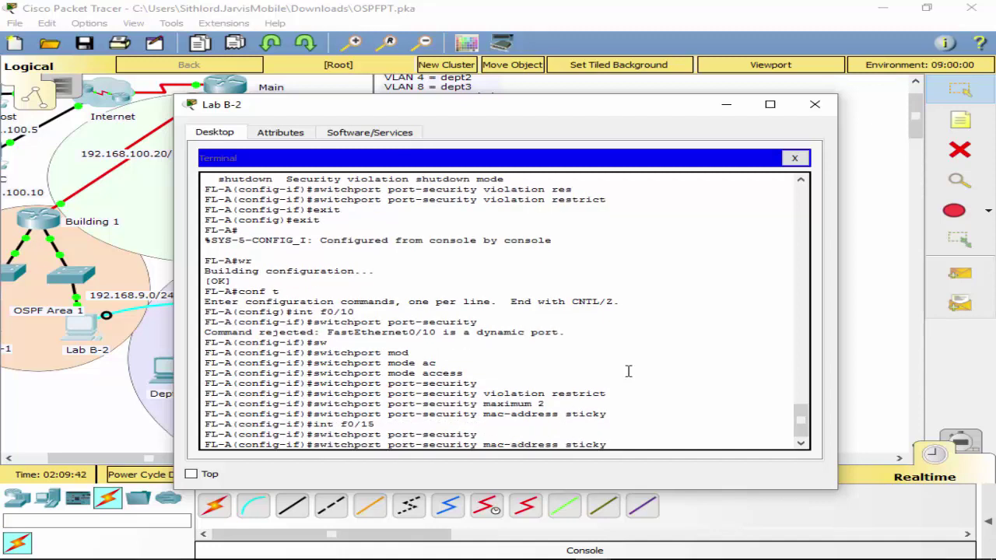
{"action": "key", "text": "Return"}
Limit f0/15 to 2 secure addresses and restrict on violation.
{"action": "key", "text": "Up"}
{"action": "key", "text": "Up"}
{"action": "key", "text": "Up"}
{"action": "key", "text": "Up"}
{"action": "key", "text": "Up"}
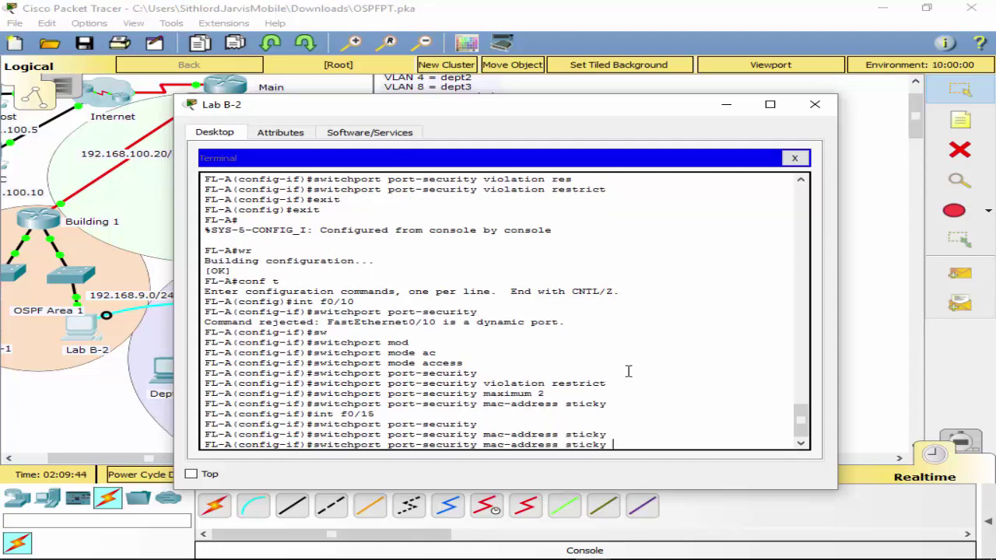
{"action": "key", "text": "Return"}
{"action": "key", "text": "Up"}
{"action": "key", "text": "Up"}
{"action": "key", "text": "Up"}
{"action": "key", "text": "Up"}
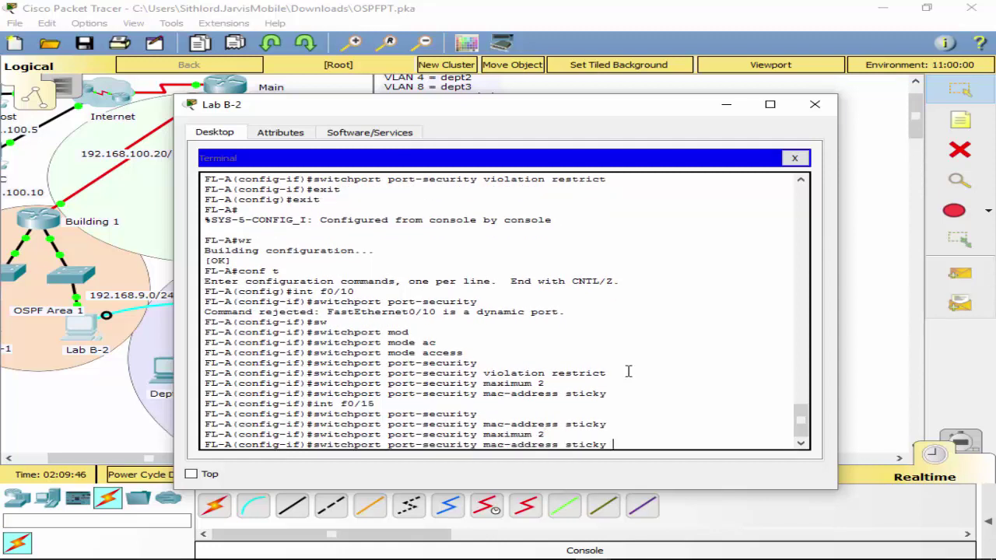
{"action": "key", "text": "Up"}
{"action": "key", "text": "Up"}
{"action": "key", "text": "Up"}
{"action": "key", "text": "Return"}
{"action": "type", "text": "exi"}
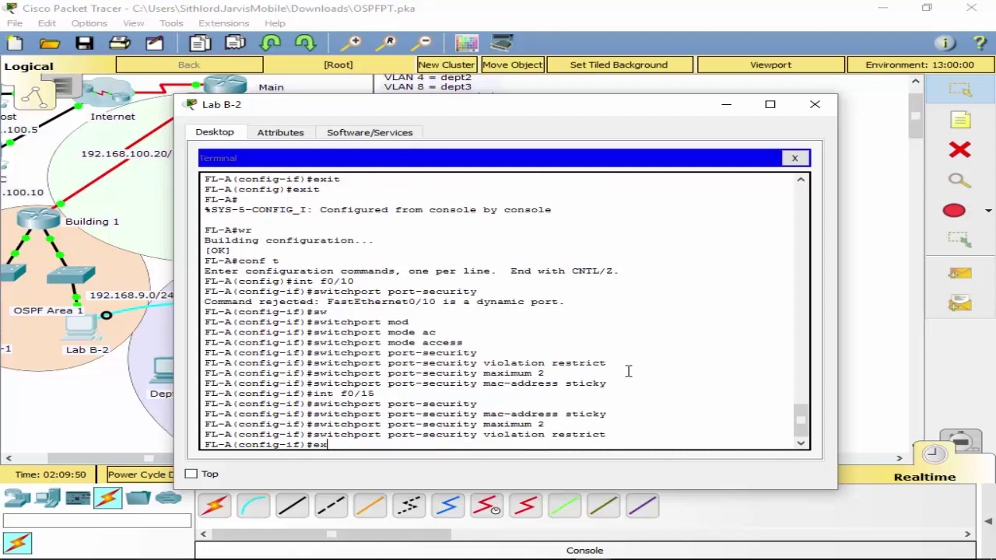
{"action": "key", "text": "BackSpace"}
{"action": "key", "text": "BackSpace"}
{"action": "key", "text": "BackSpace"}
{"action": "type", "text": "int f0/24"}
Secure f0/24 with port security, sticky MACs, maximum 2 and restrict violation mode.
{"action": "key", "text": "Return"}
{"action": "key", "text": "Up"}
{"action": "key", "text": "Up"}
{"action": "key", "text": "Up"}
{"action": "key", "text": "Up"}
{"action": "key", "text": "Up"}
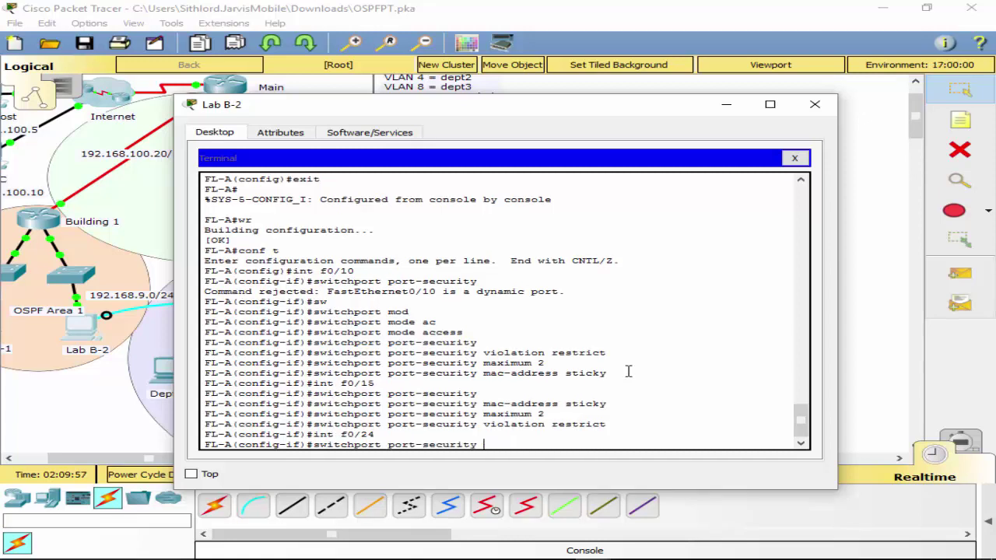
{"action": "key", "text": "Return"}
{"action": "key", "text": "Up"}
{"action": "key", "text": "Up"}
{"action": "key", "text": "Up"}
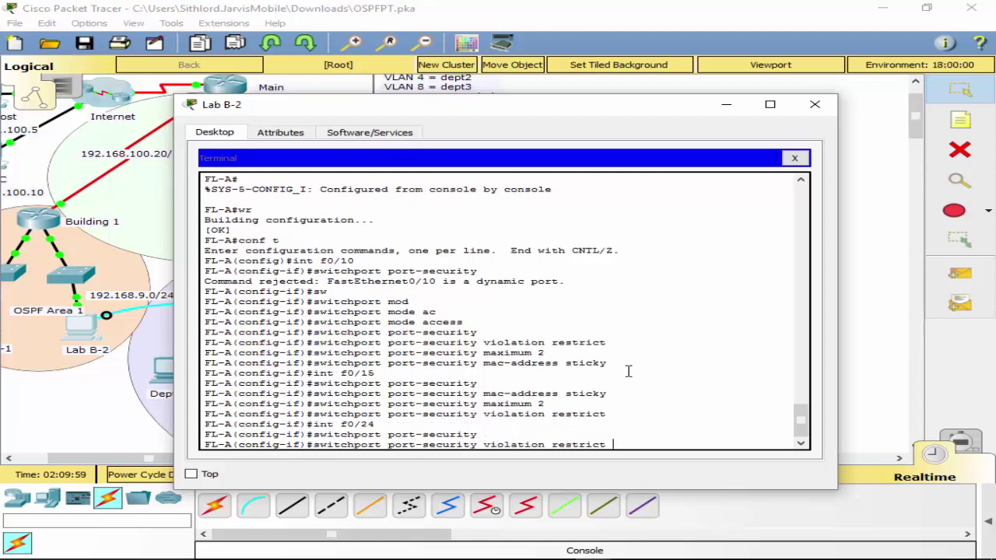
{"action": "key", "text": "Up"}
{"action": "key", "text": "Up"}
{"action": "key", "text": "Return"}
{"action": "key", "text": "Up"}
{"action": "key", "text": "Up"}
{"action": "key", "text": "Up"}
{"action": "key", "text": "Up"}
{"action": "key", "text": "Up"}
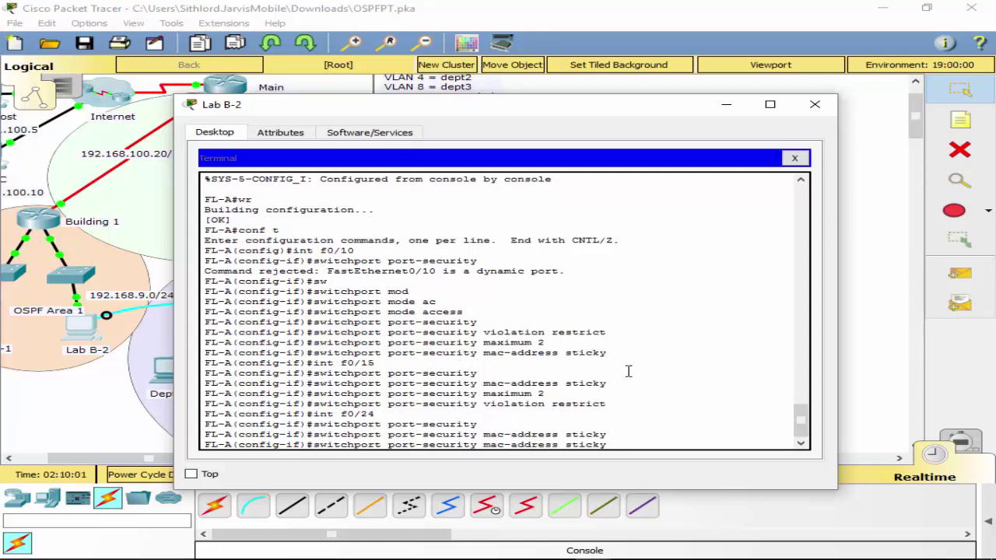
{"action": "key", "text": "Return"}
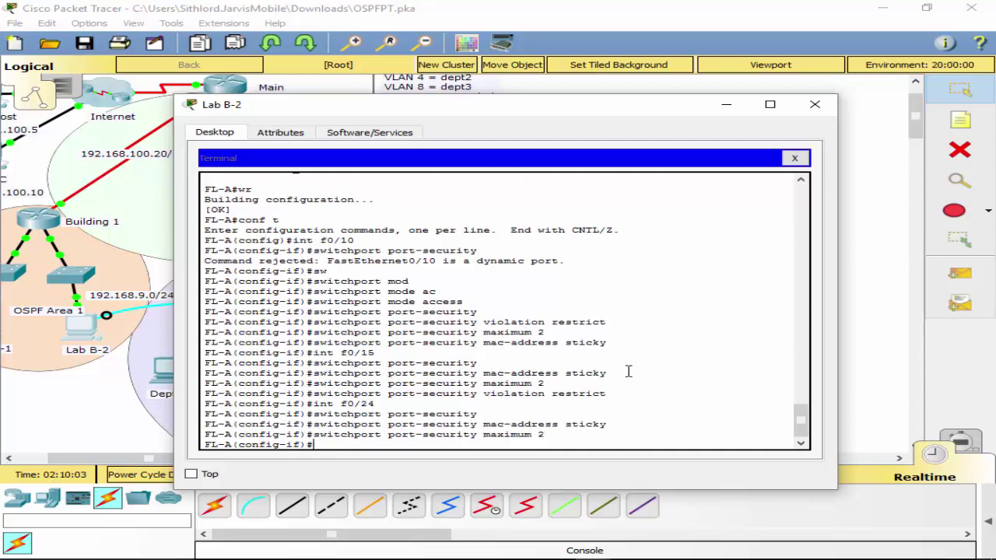
{"action": "key", "text": "Up"}
{"action": "key", "text": "Up"}
{"action": "key", "text": "Up"}
{"action": "key", "text": "Up"}
{"action": "key", "text": "Up"}
{"action": "key", "text": "Return"}
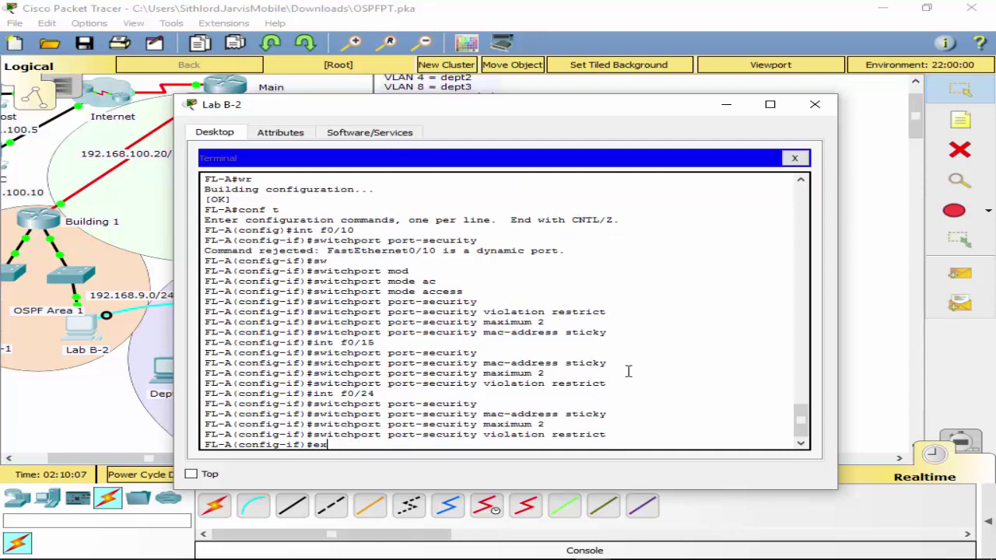
Exit interface and global configuration back to privileged mode.
{"action": "type", "text": "exit"}
{"action": "key", "text": "Return"}
{"action": "type", "text": "ex"}
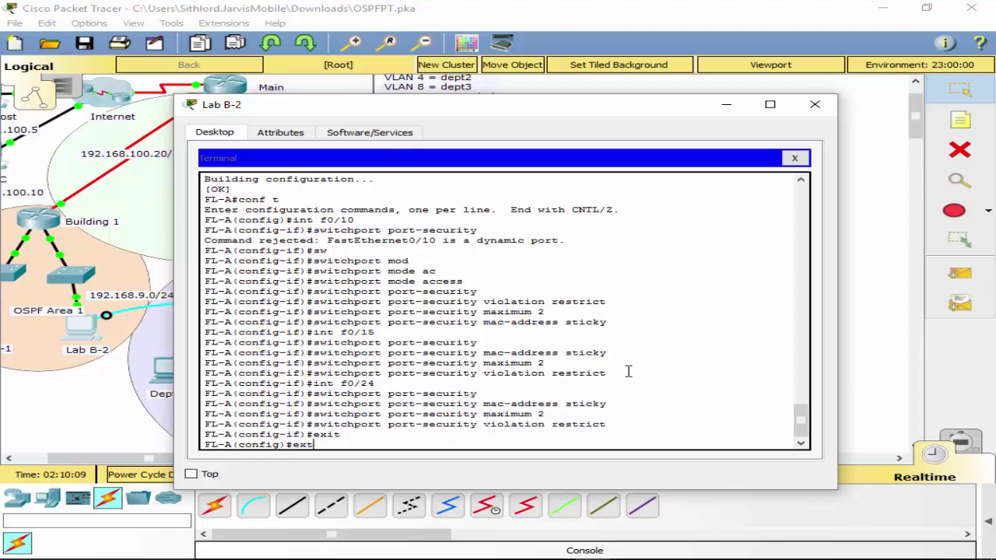
{"action": "key", "text": "BackSpace"}
{"action": "type", "text": "exit"}
{"action": "key", "text": "Return"}
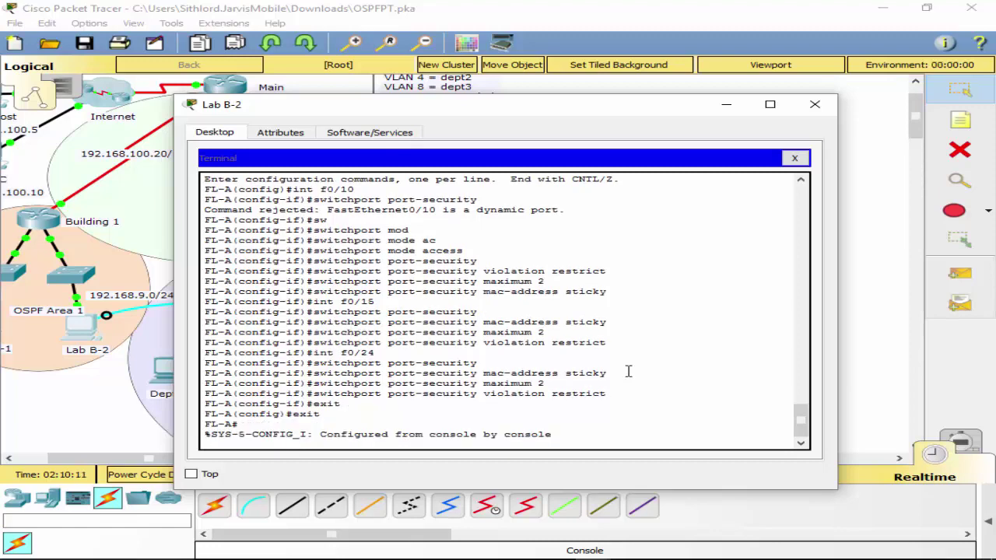
Run show port-security to confirm Fa0/5, Fa0/10, Fa0/15, Fa0/24 at maximum 2, Restrict.
{"action": "key", "text": "Return"}
{"action": "type", "text": "show sw"}
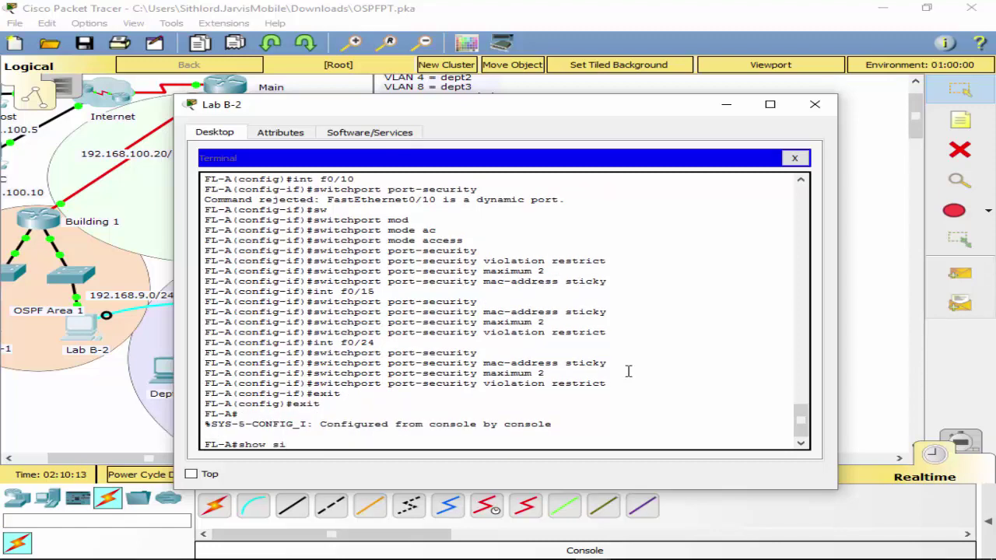
{"action": "key", "text": "Tab"}
{"action": "type", "text": "it"}
{"action": "key", "text": "Tab"}
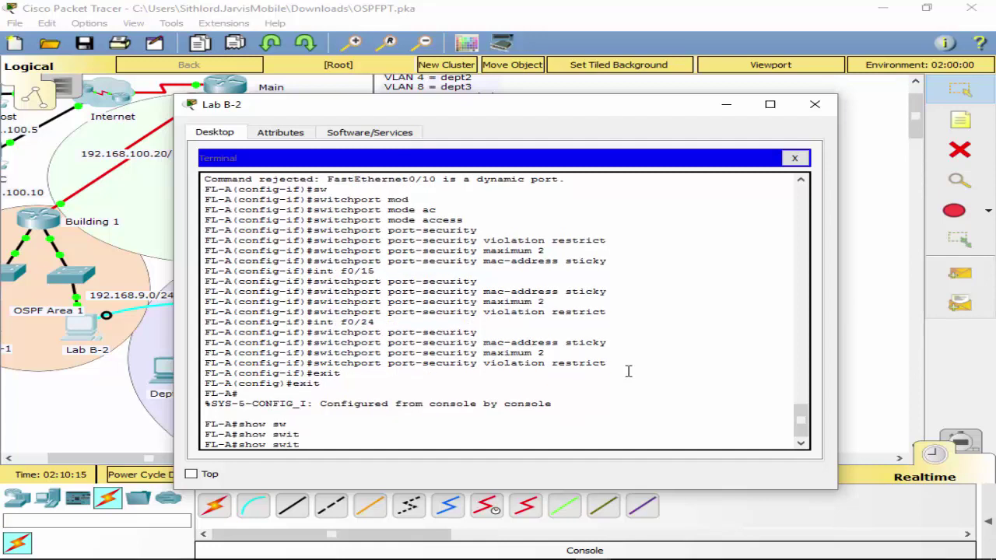
{"action": "type", "text": "ch"}
{"action": "key", "text": "Tab"}
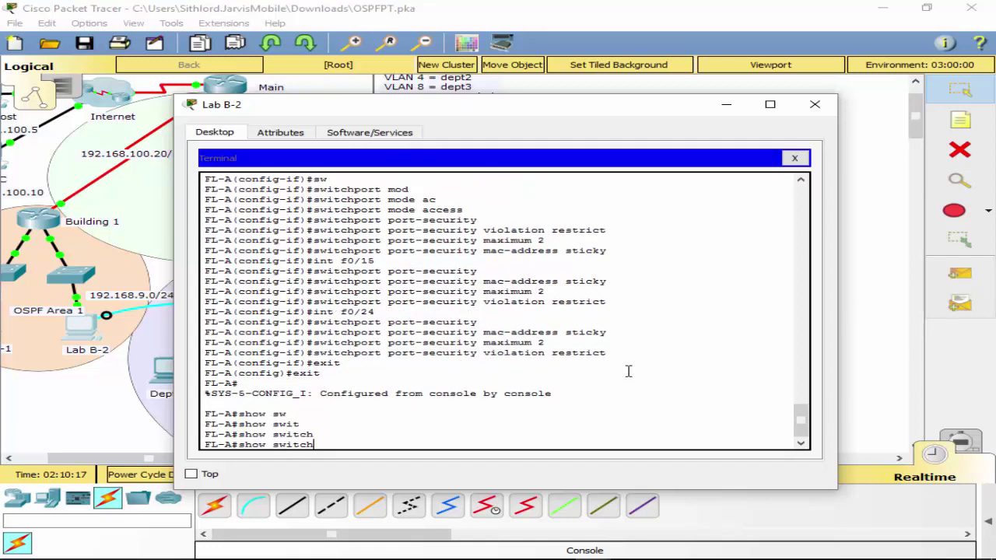
{"action": "type", "text": "po"}
{"action": "key", "text": "Tab"}
{"action": "key", "text": "BackSpace"}
{"action": "key", "text": "BackSpace"}
{"action": "key", "text": "BackSpace"}
{"action": "key", "text": "BackSpace"}
{"action": "key", "text": "BackSpace"}
{"action": "key", "text": "BackSpace"}
{"action": "key", "text": "BackSpace"}
{"action": "key", "text": "BackSpace"}
{"action": "key", "text": "BackSpace"}
{"action": "key", "text": "BackSpace"}
{"action": "key", "text": "BackSpace"}
{"action": "key", "text": "BackSpace"}
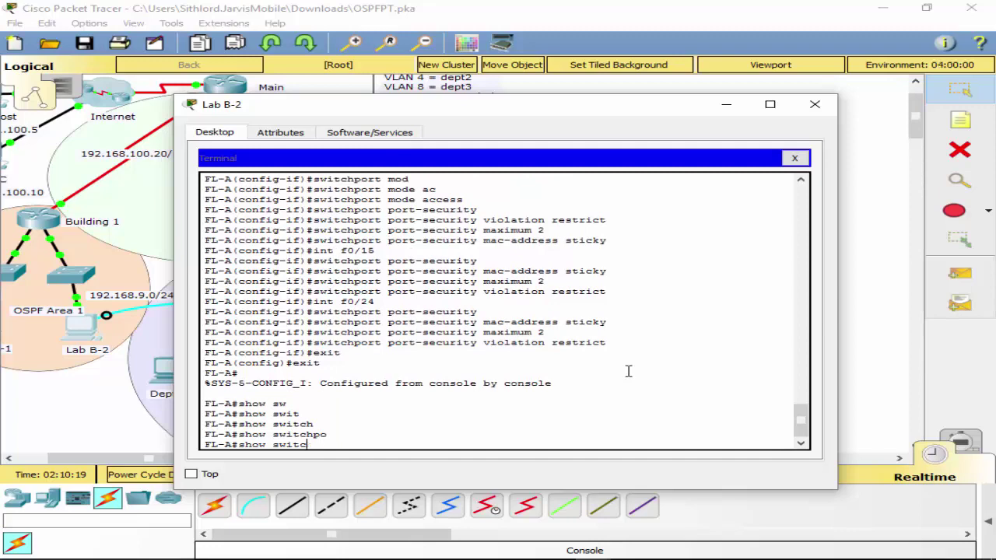
{"action": "type", "text": "show ?"}
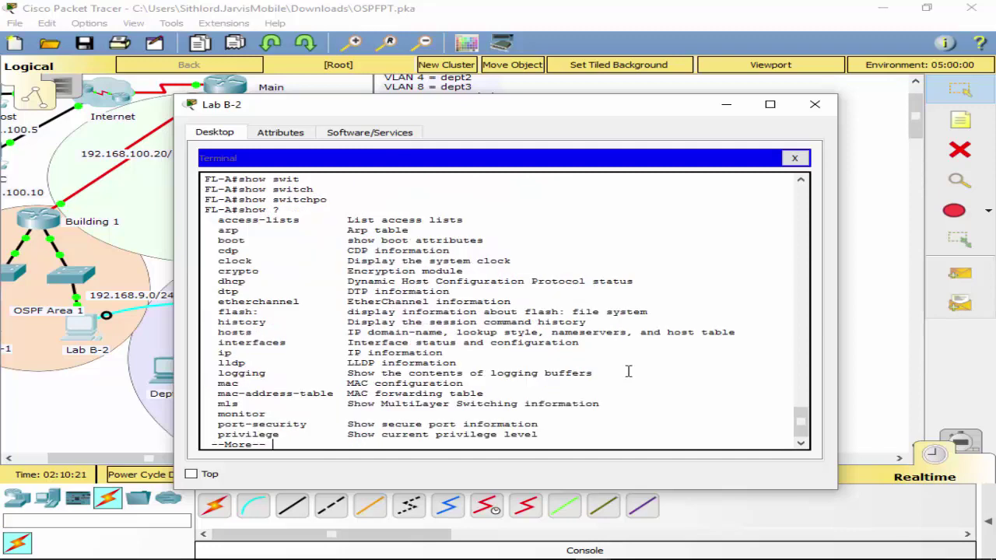
{"action": "type", "text": "show w"}
{"action": "key", "text": "Tab"}
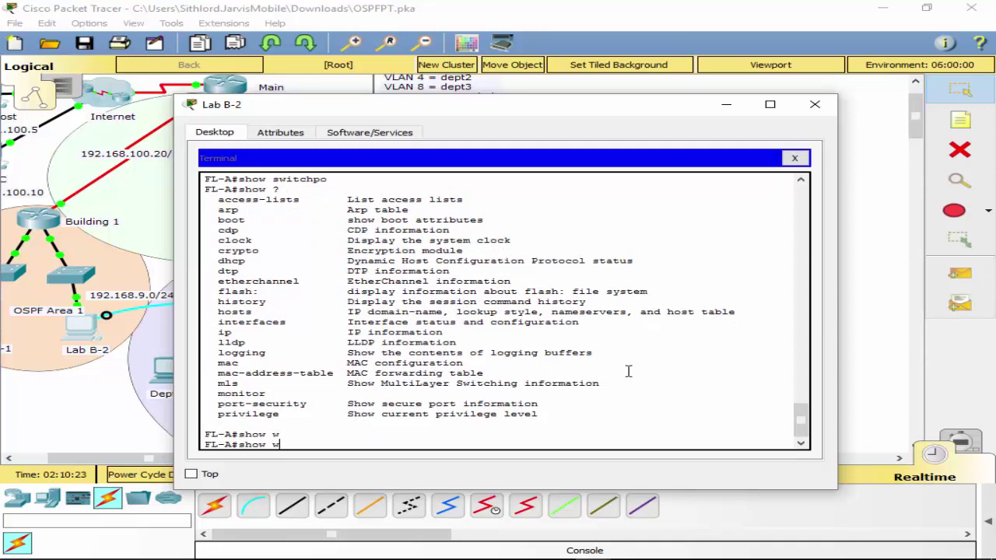
{"action": "key", "text": "BackSpace"}
{"action": "type", "text": "sw?"}
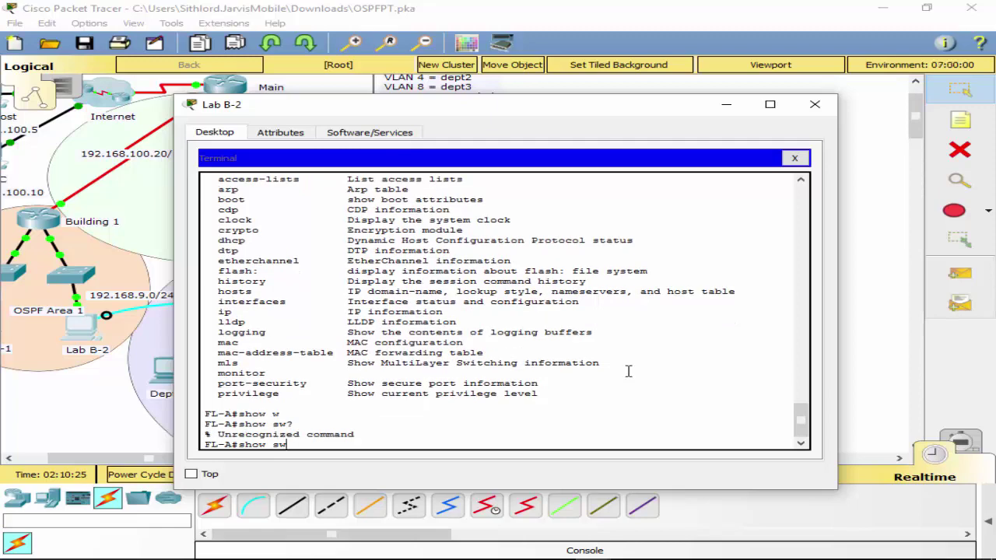
{"action": "key", "text": "BackSpace"}
{"action": "key", "text": "BackSpace"}
{"action": "type", "text": "po"}
{"action": "key", "text": "Tab"}
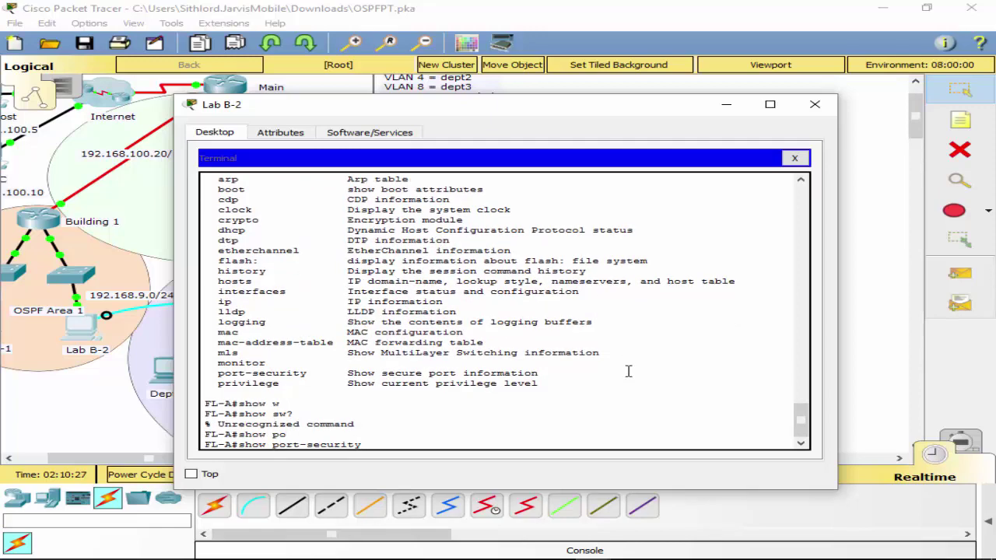
{"action": "key", "text": "Return"}
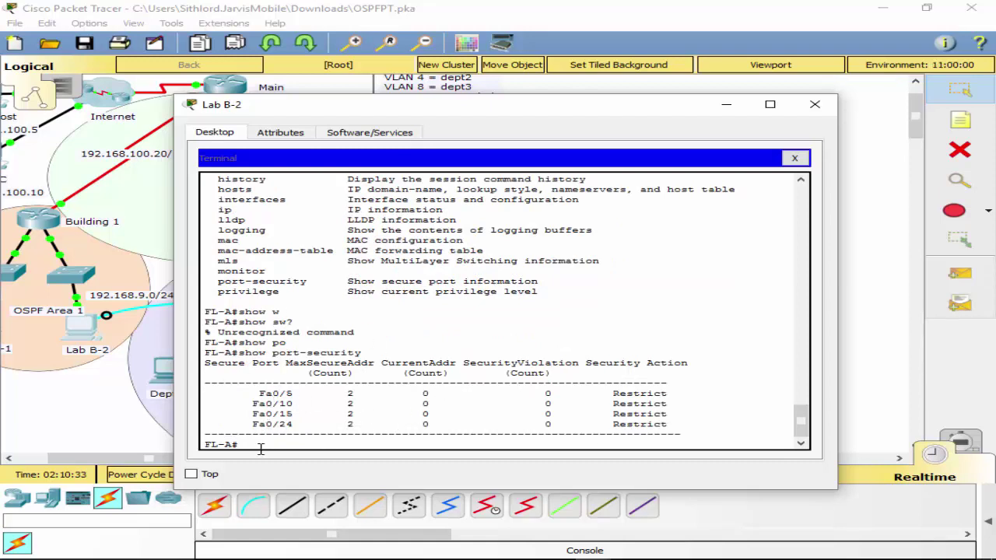
Re-enter global configuration mode with conf t.
{"action": "type", "text": "ex"}
{"action": "key", "text": "BackSpace"}
{"action": "key", "text": "BackSpace"}
{"action": "type", "text": "conf t"}
{"action": "key", "text": "Return"}
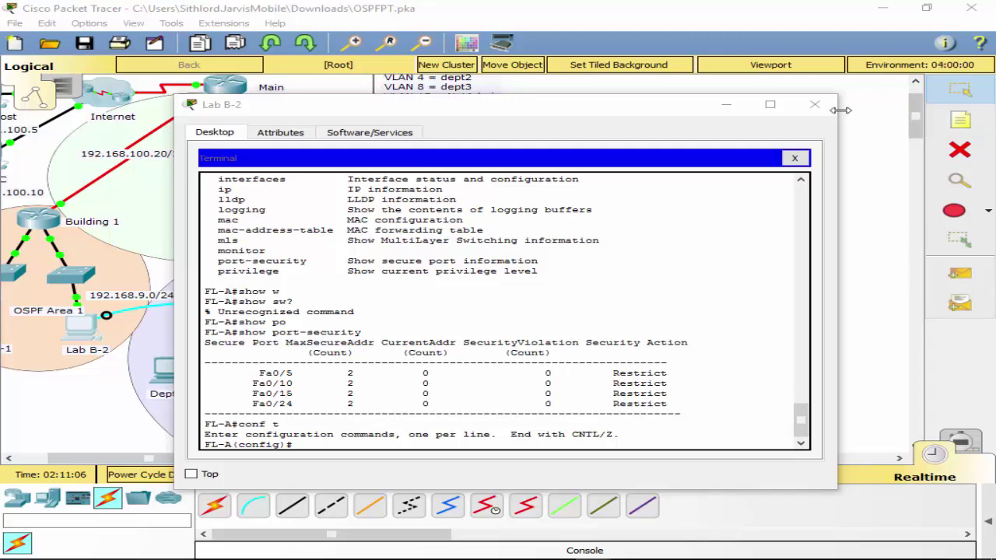
Close Lab B-2's current terminal session and device window.
{"action": "left_click", "coordinate": [802, 178]}
{"action": "left_click", "coordinate": [795, 157]}
{"action": "left_click", "coordinate": [814, 104]}
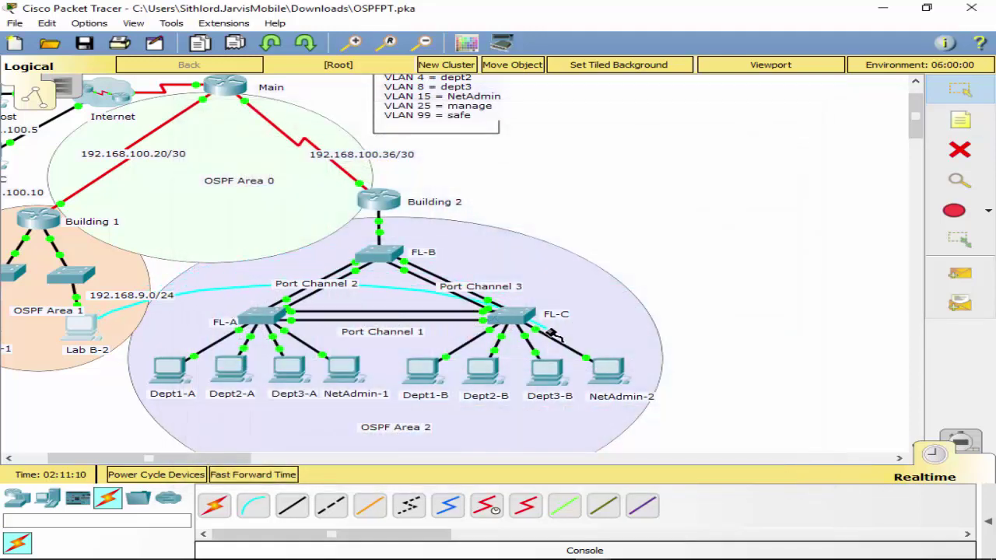
Plug Lab B-2's console cable into FL-B and start its terminal with default settings.
{"action": "left_click", "coordinate": [506, 319]}
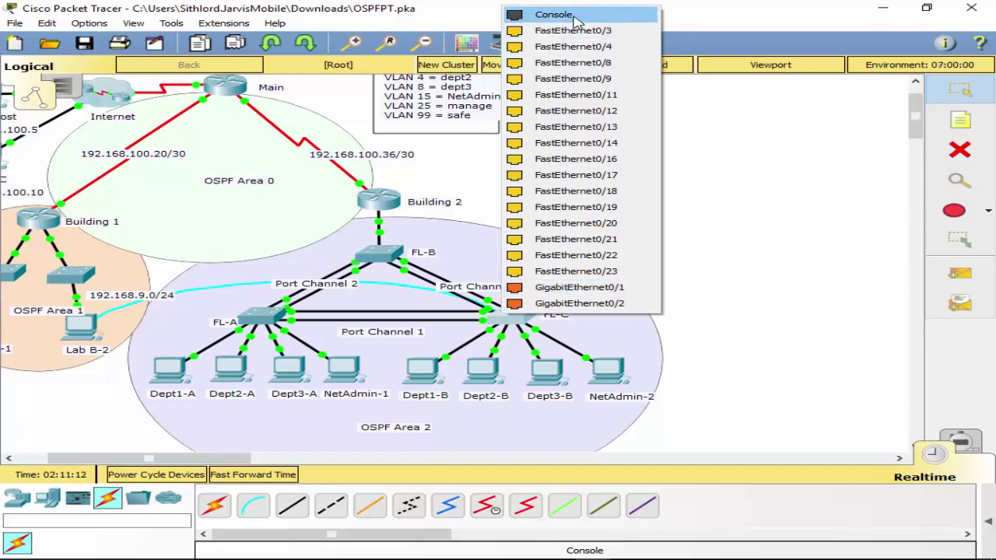
{"action": "left_click", "coordinate": [383, 247]}
{"action": "left_click", "coordinate": [381, 251]}
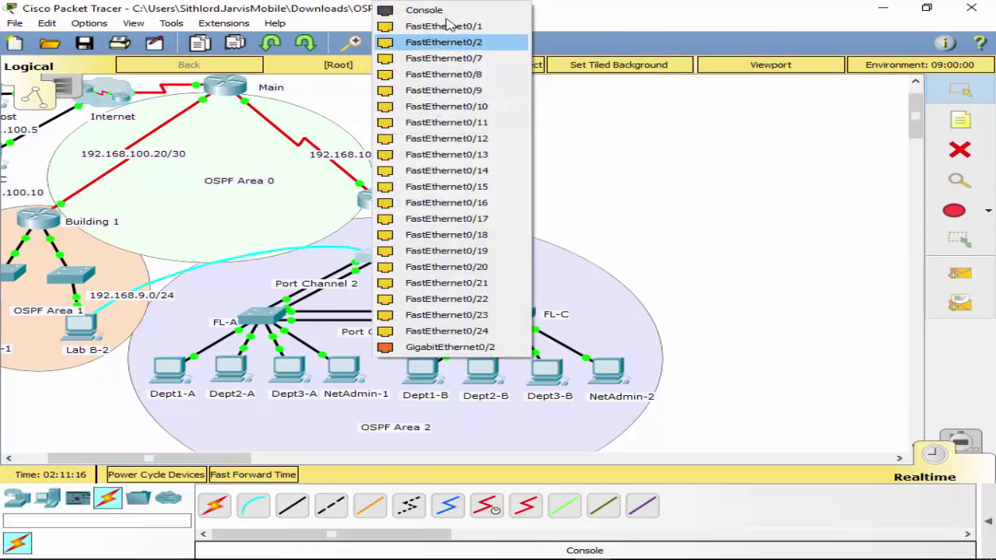
{"action": "left_click", "coordinate": [463, 32]}
{"action": "left_click", "coordinate": [79, 335]}
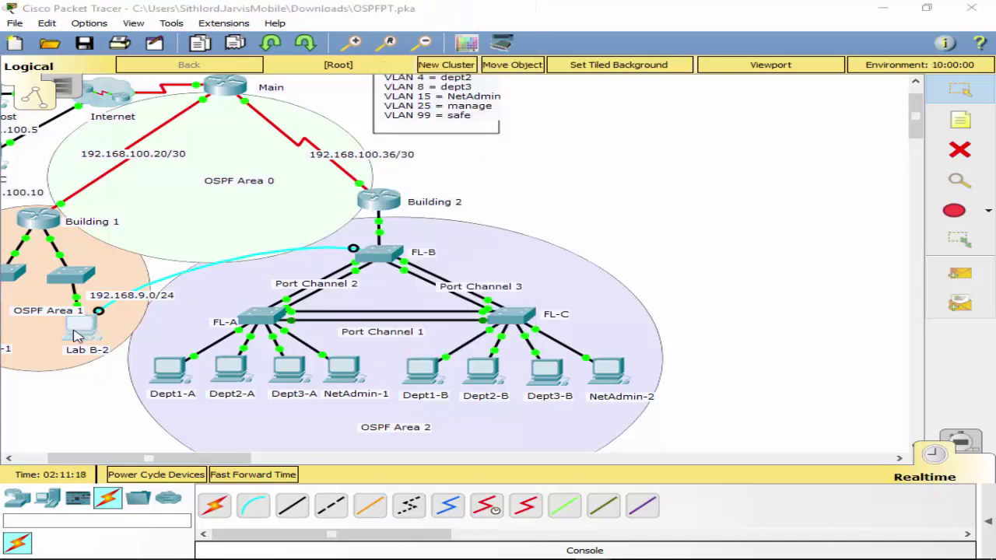
{"action": "left_click", "coordinate": [733, 298]}
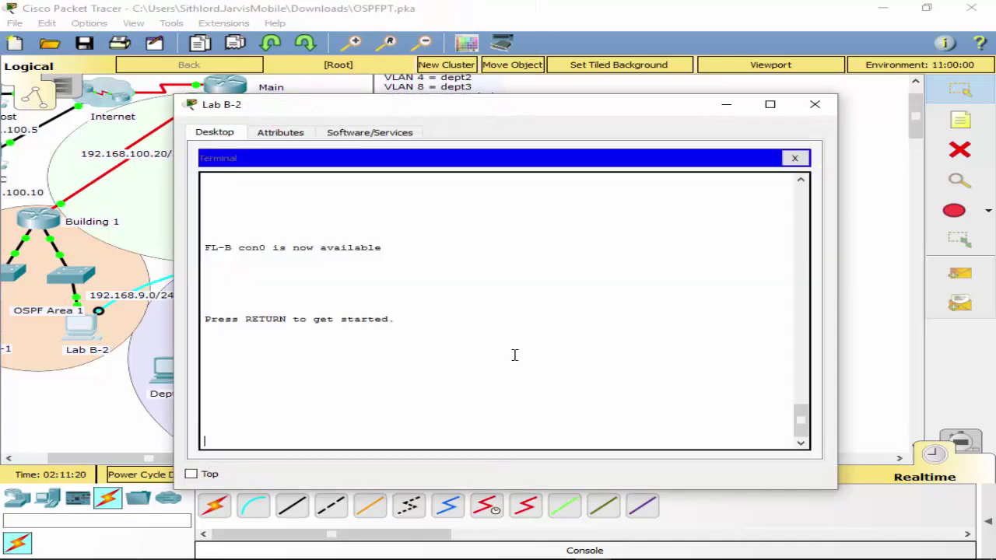
Enter global configuration on FL-B and set the domain name to ccnaPTSA.com.
{"action": "key", "text": "Return"}
{"action": "type", "text": "conf t"}
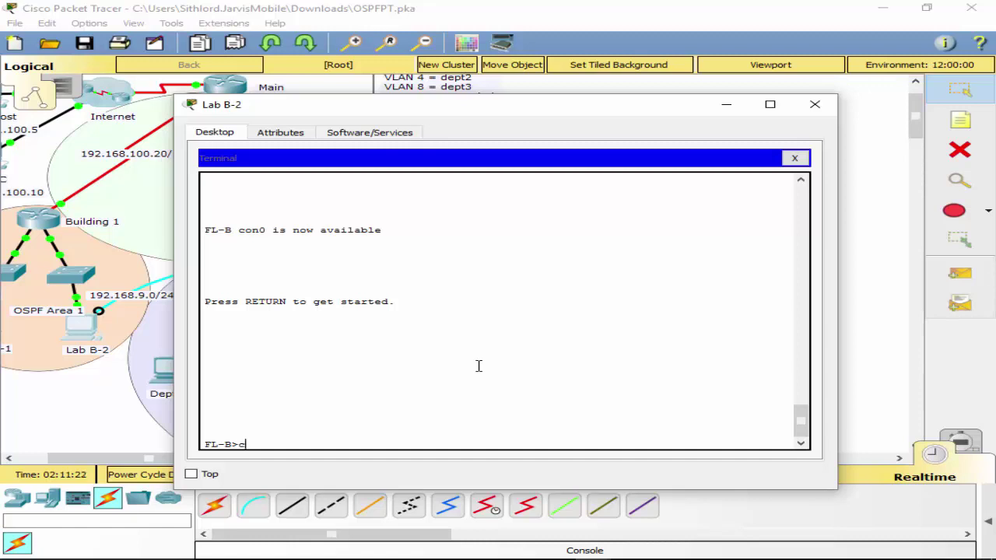
{"action": "key", "text": "Return"}
{"action": "type", "text": "en"}
{"action": "key", "text": "Return"}
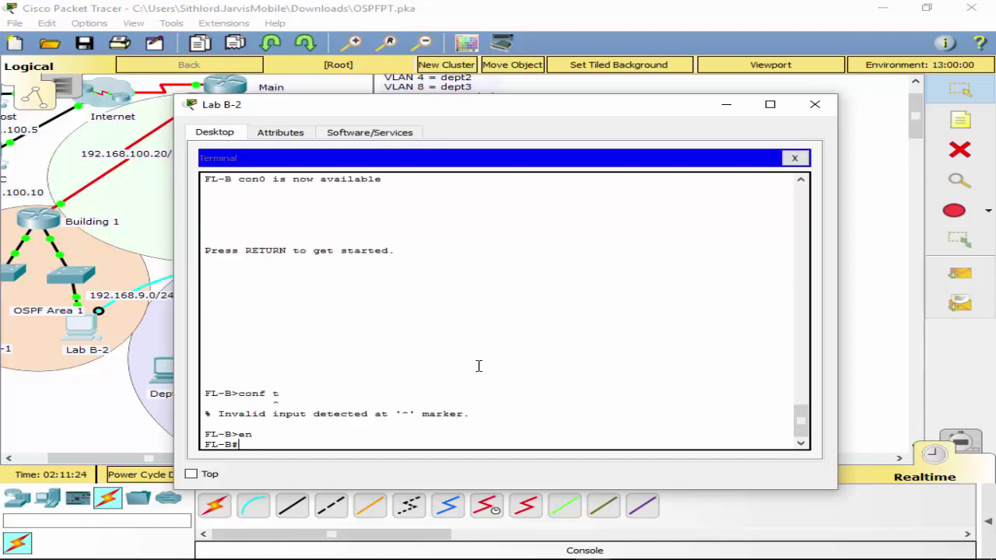
{"action": "type", "text": "conf t"}
{"action": "key", "text": "Return"}
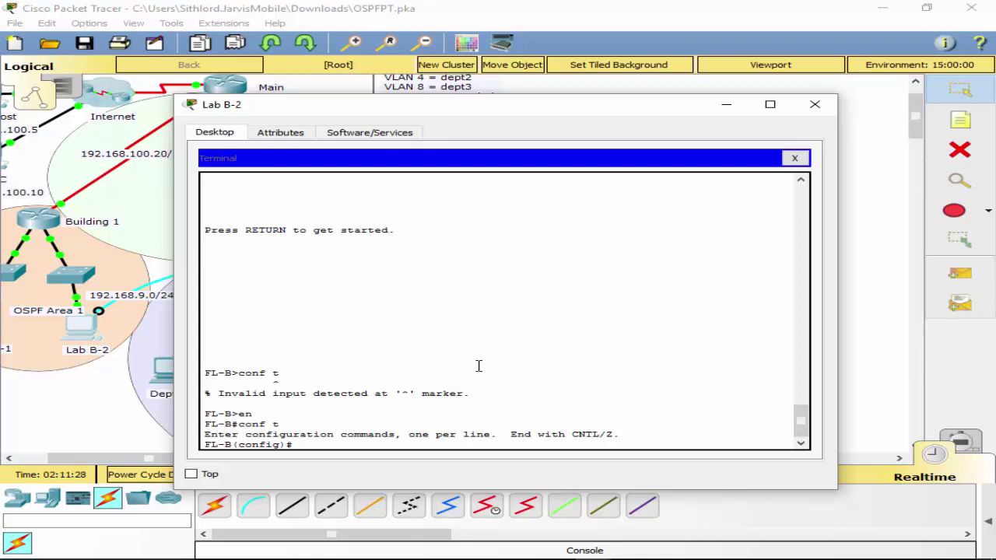
{"action": "type", "text": "ip dom"}
{"action": "key", "text": "Tab"}
{"action": "key", "text": "BackSpace"}
{"action": "key", "text": "BackSpace"}
{"action": "key", "text": "BackSpace"}
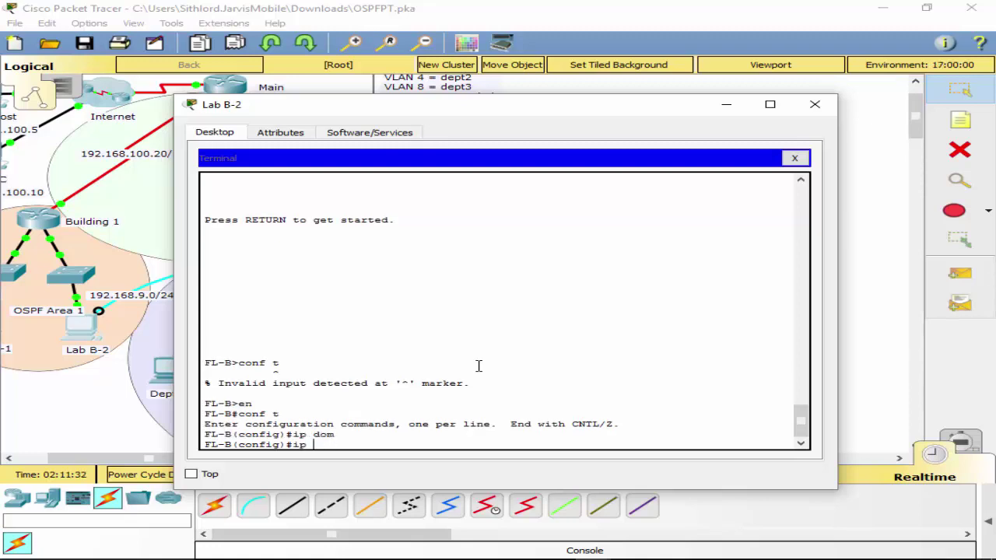
{"action": "type", "text": "domain"}
{"action": "key", "text": "Tab"}
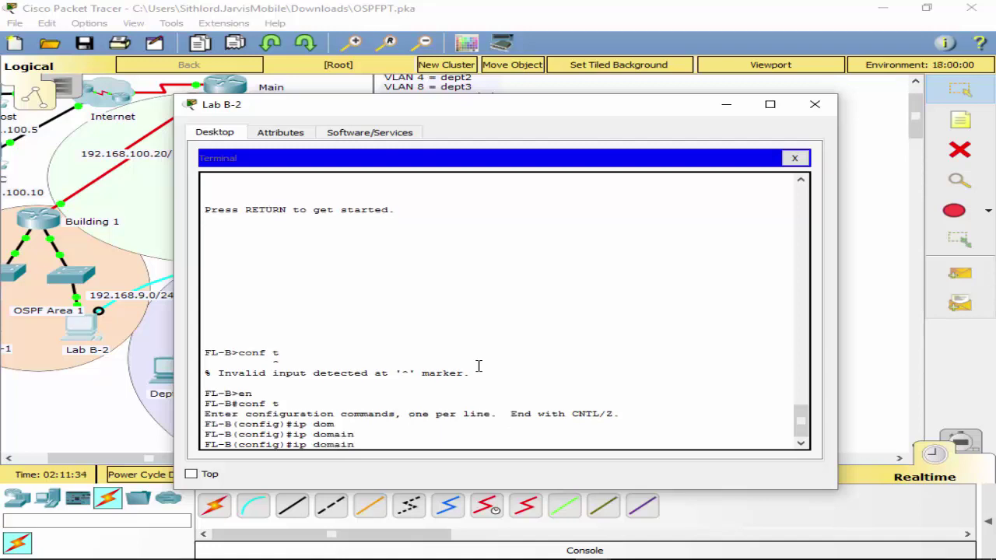
{"action": "type", "text": "?"}
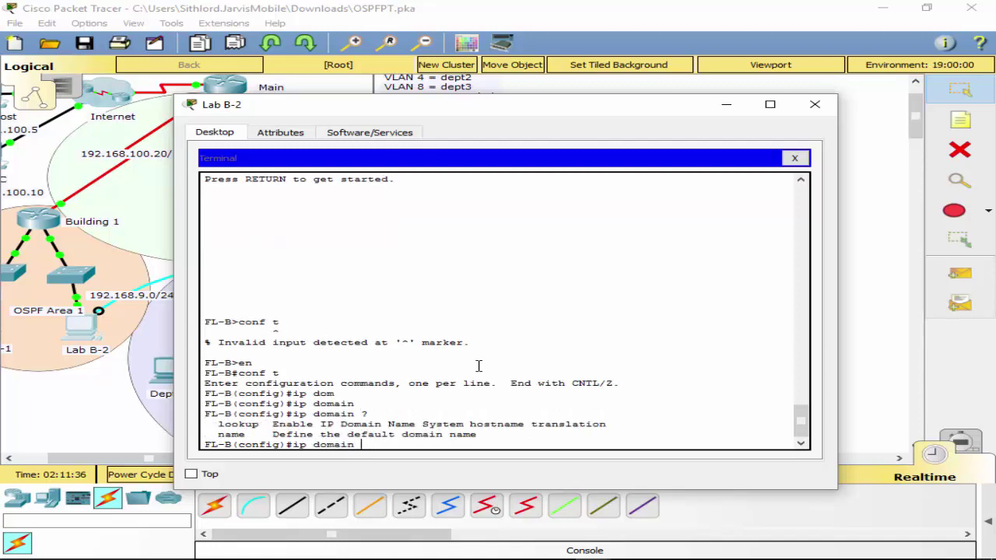
{"action": "type", "text": "na"}
{"action": "key", "text": "Tab"}
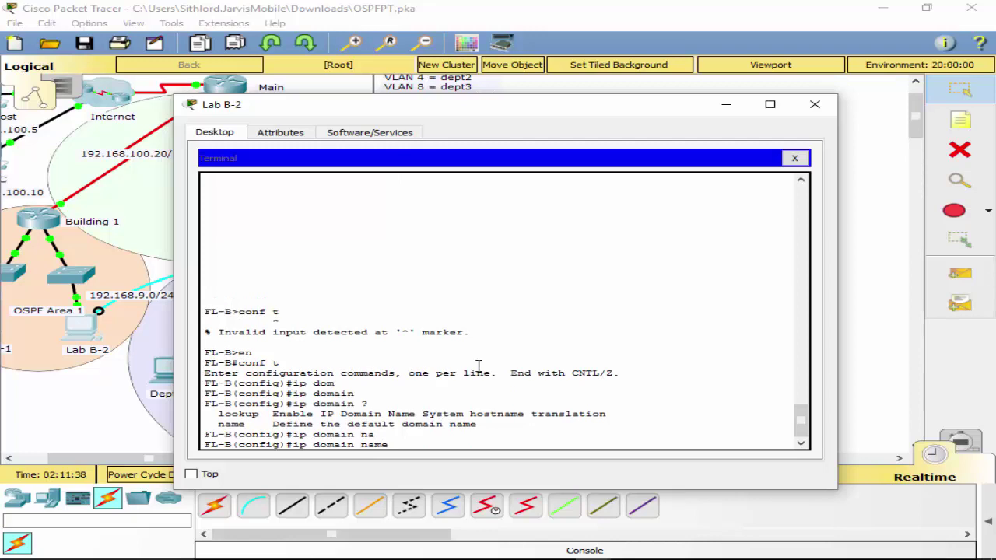
{"action": "type", "text": "cc"}
{"action": "type", "text": "naPTSA.co"}
{"action": "type", "text": "m"}
{"action": "key", "text": "Return"}
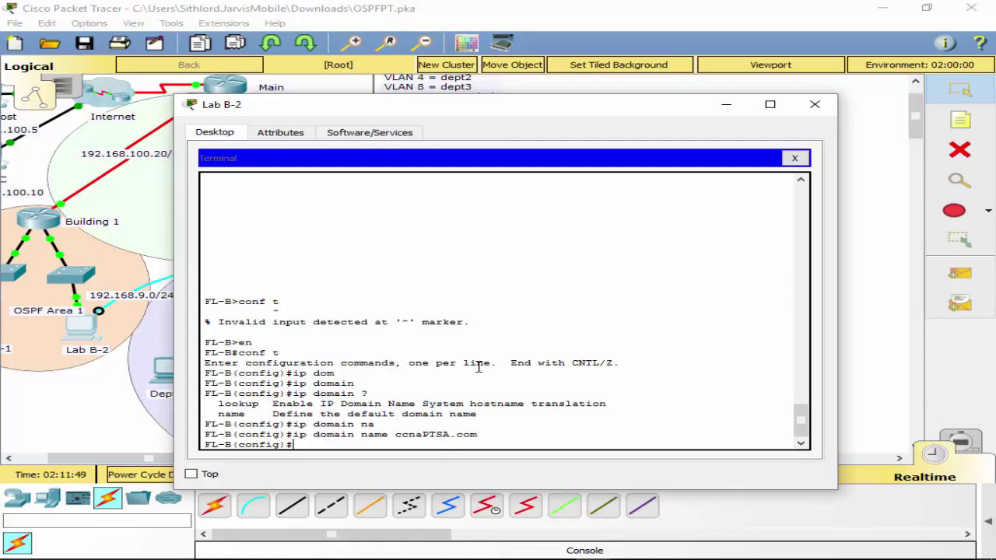
Generate 1024-bit RSA keys with crypto key generate rsa.
{"action": "type", "text": "cy"}
{"action": "key", "text": "Tab"}
{"action": "key", "text": "BackSpace"}
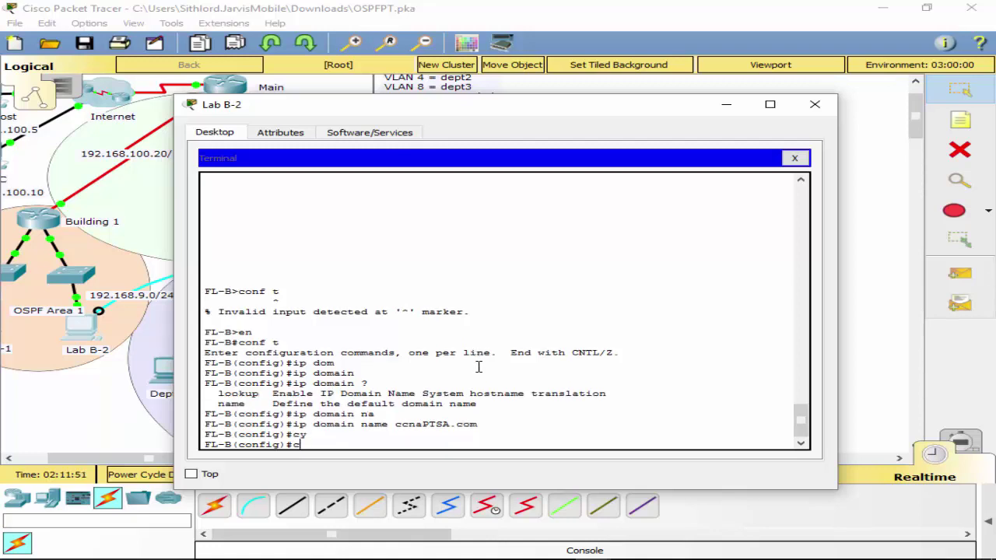
{"action": "type", "text": "ry"}
{"action": "key", "text": "Tab"}
{"action": "type", "text": "ke"}
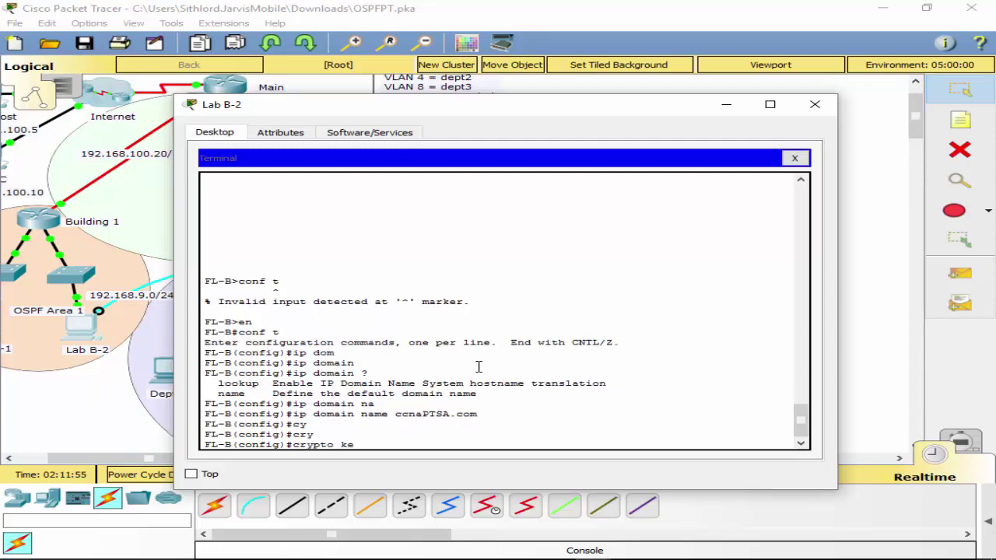
{"action": "key", "text": "Tab"}
{"action": "type", "text": "ge"}
{"action": "key", "text": "Tab"}
{"action": "type", "text": "r"}
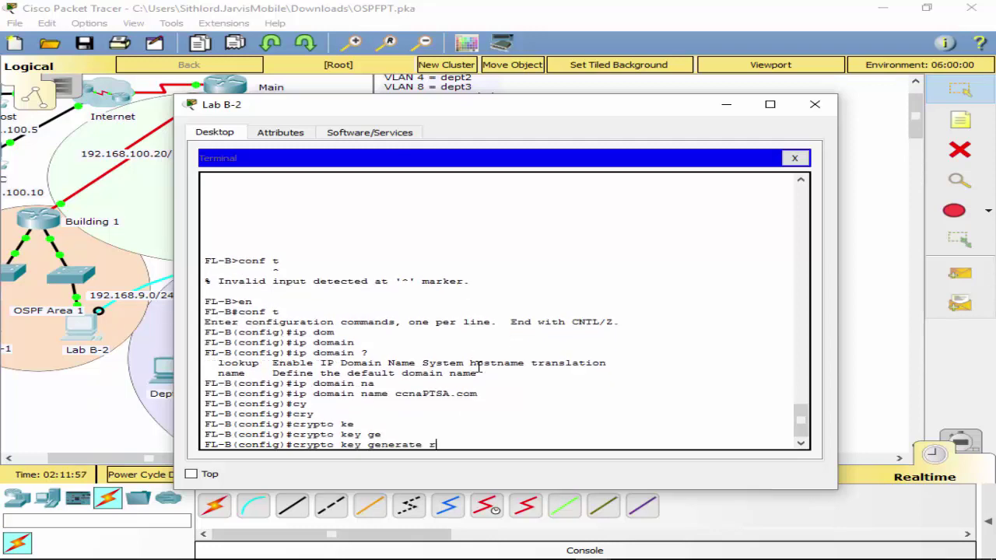
{"action": "type", "text": "s"}
{"action": "key", "text": "Tab"}
{"action": "key", "text": "Return"}
{"action": "type", "text": "10"}
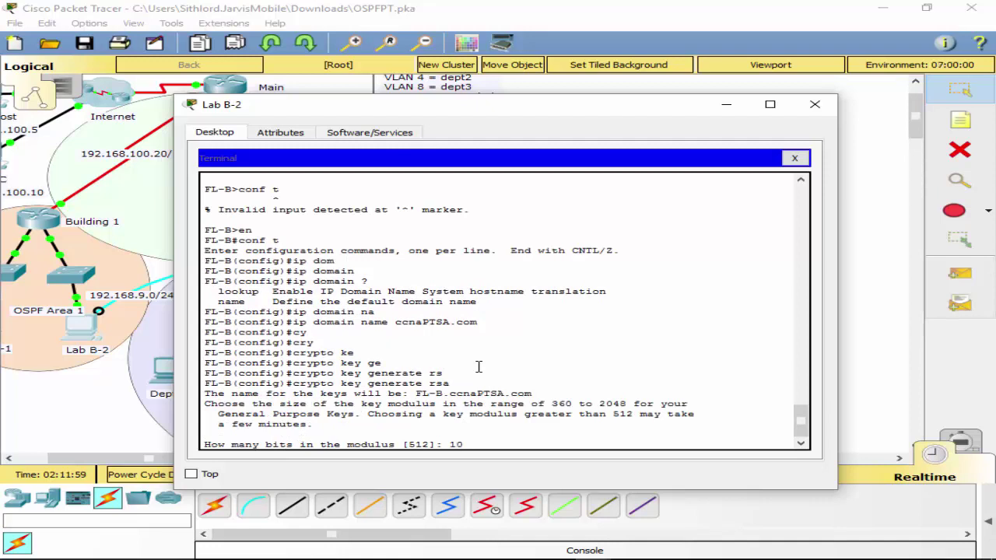
{"action": "type", "text": "24"}
{"action": "key", "text": "Return"}
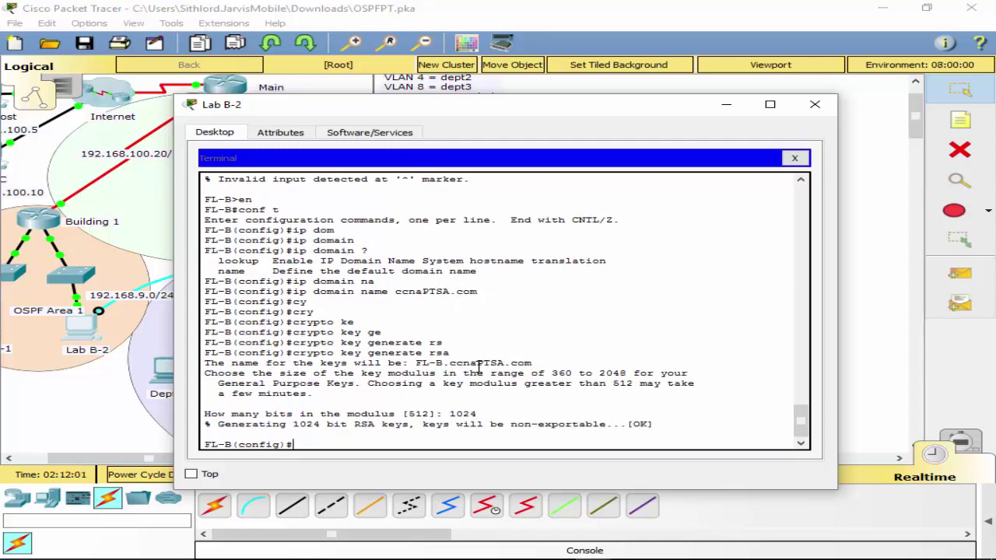
Set FL-B to use SSH version 2.
{"action": "type", "text": "ip sh"}
{"action": "key", "text": "BackSpace"}
{"action": "key", "text": "BackSpace"}
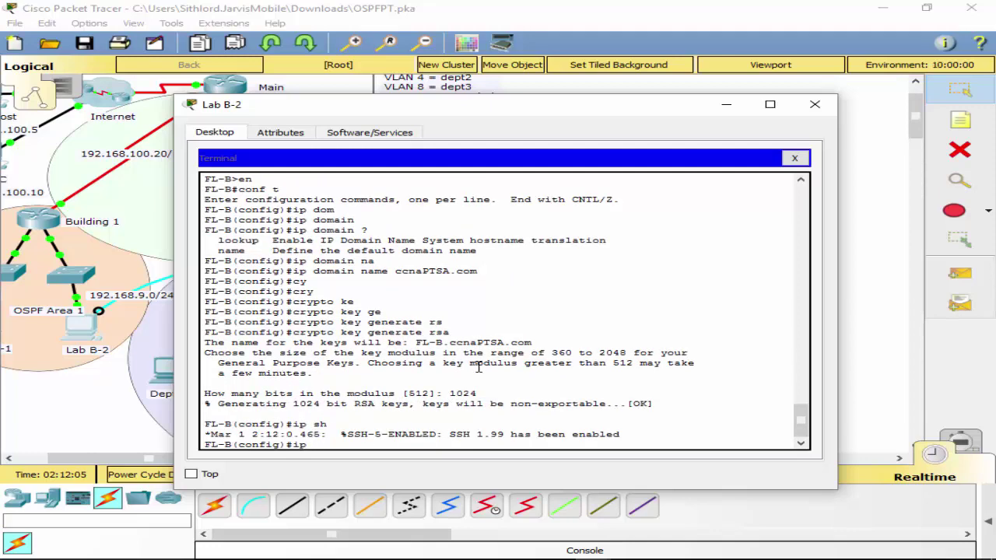
{"action": "type", "text": "?ss"}
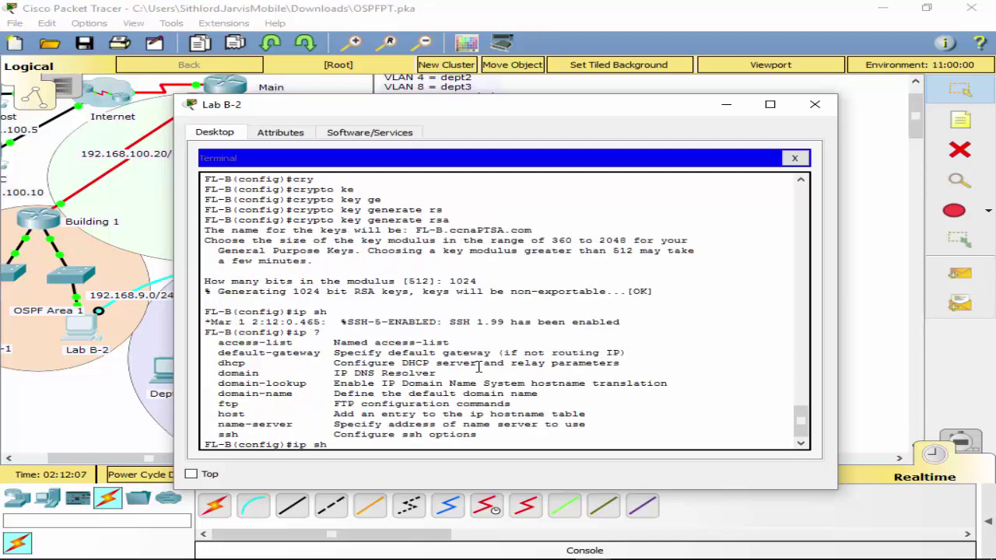
{"action": "key", "text": "Tab"}
{"action": "type", "text": "v"}
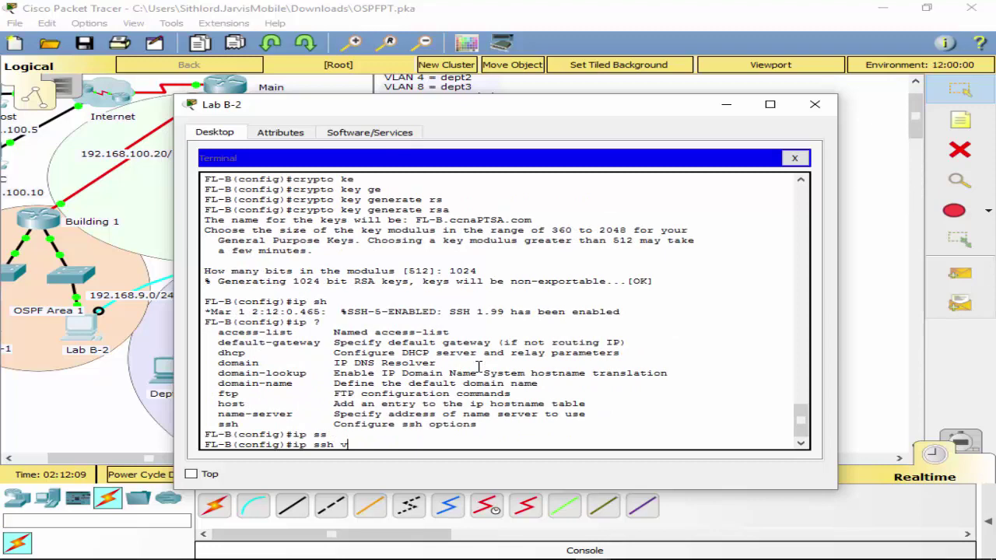
{"action": "key", "text": "Tab"}
{"action": "key", "text": "Return"}
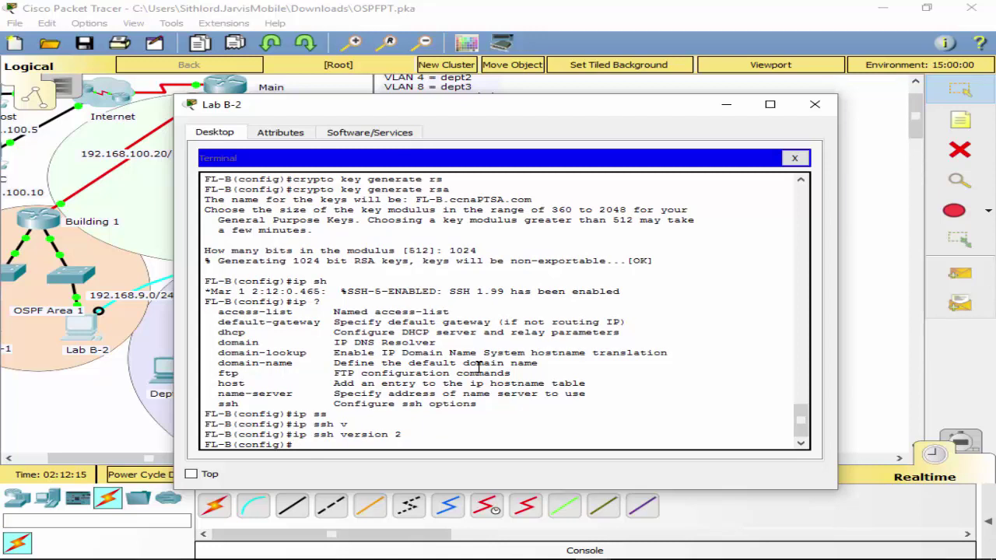
Restrict vty lines 0–15 to SSH-only transport input.
{"action": "type", "text": "c"}
{"action": "key", "text": "BackSpace"}
{"action": "type", "text": "line vty 0 14"}
{"action": "key", "text": "BackSpace"}
{"action": "type", "text": "5"}
{"action": "key", "text": "Return"}
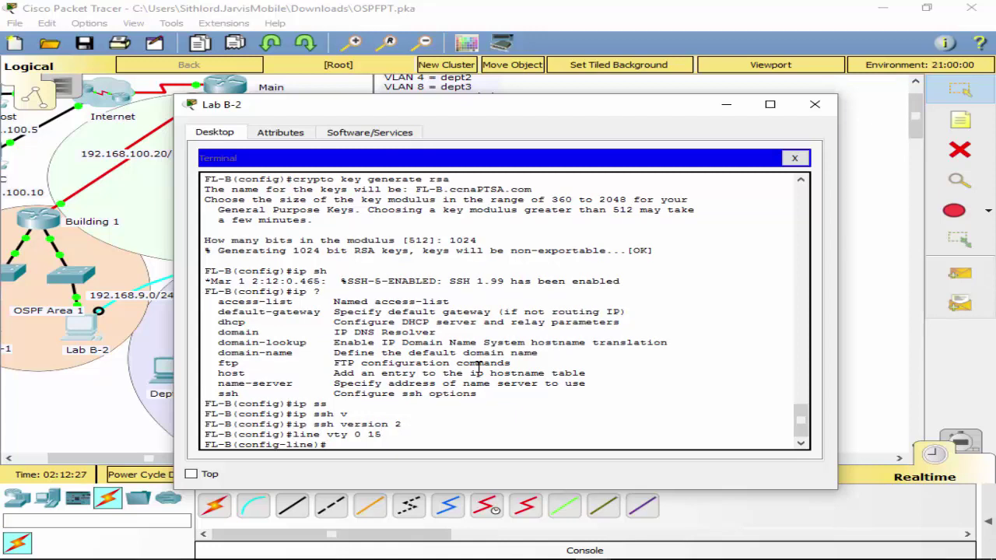
{"action": "type", "text": "in"}
{"action": "key", "text": "Tab"}
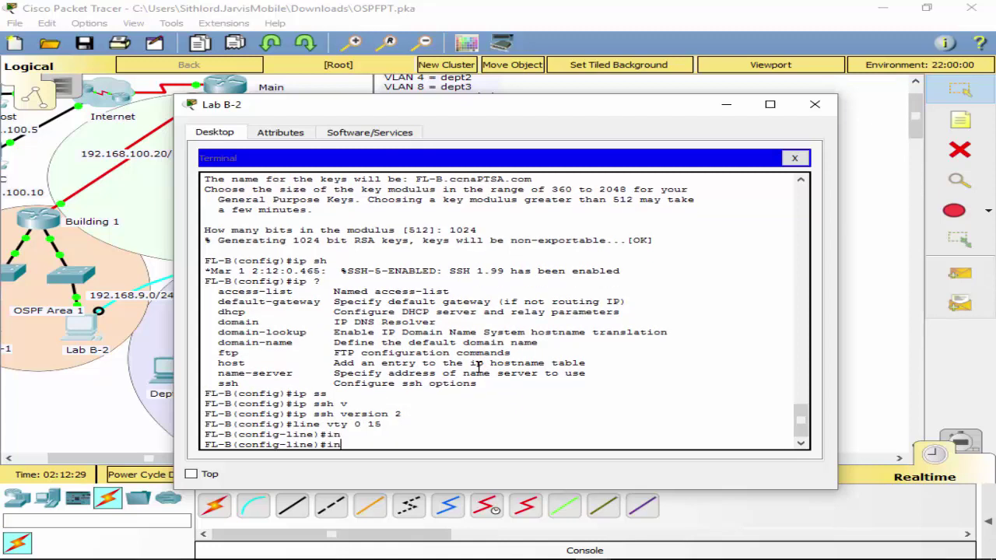
{"action": "key", "text": "BackSpace"}
{"action": "type", "text": "t"}
{"action": "key", "text": "Tab"}
{"action": "type", "text": "ransport"}
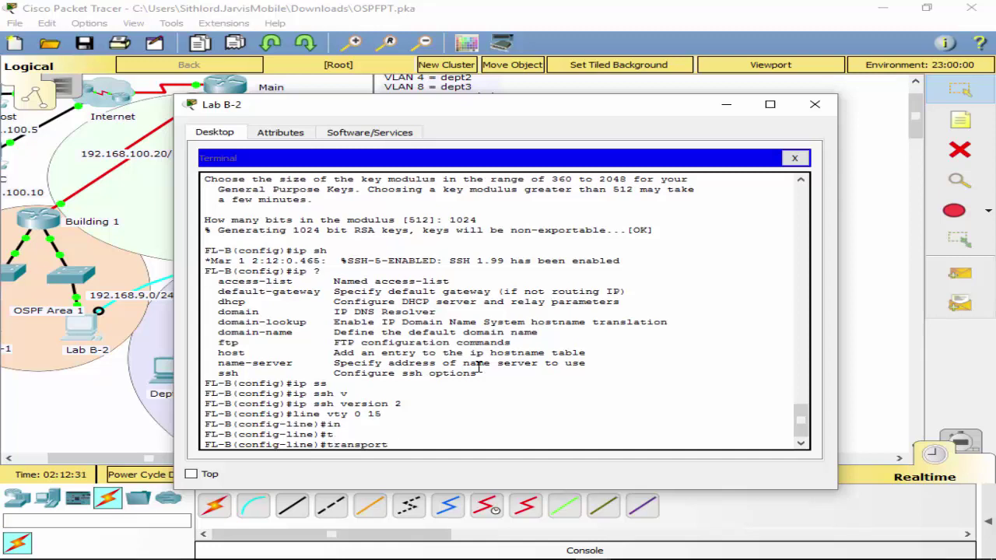
{"action": "type", "text": " in"}
{"action": "key", "text": "Tab"}
{"action": "type", "text": "ss"}
{"action": "key", "text": "Tab"}
{"action": "key", "text": "Return"}
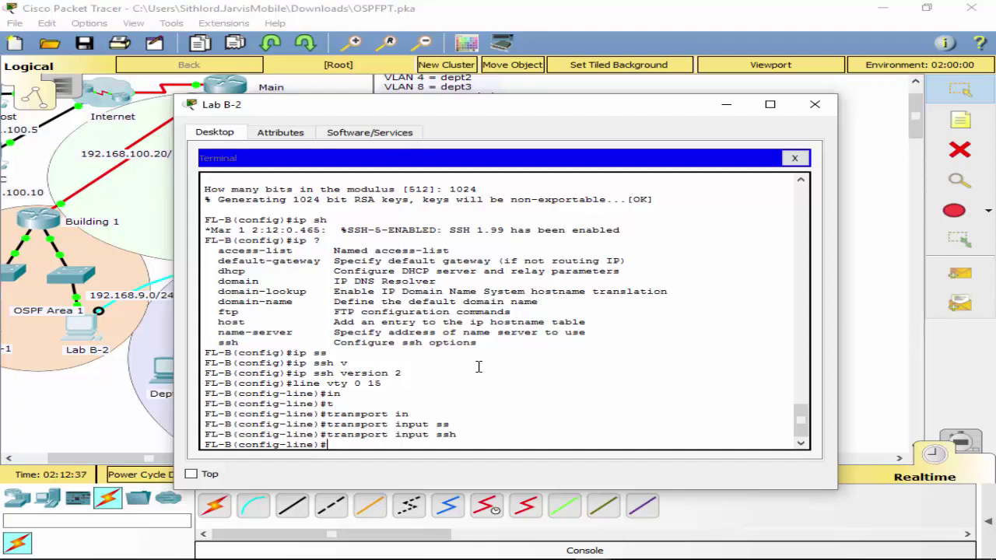
Start entering the login local command on the vty lines.
{"action": "key", "text": "BackSpace"}
{"action": "key", "text": "BackSpace"}
{"action": "key", "text": "BackSpace"}
{"action": "type", "text": "log"}
{"action": "key", "text": "Tab"}
{"action": "type", "text": "in l"}
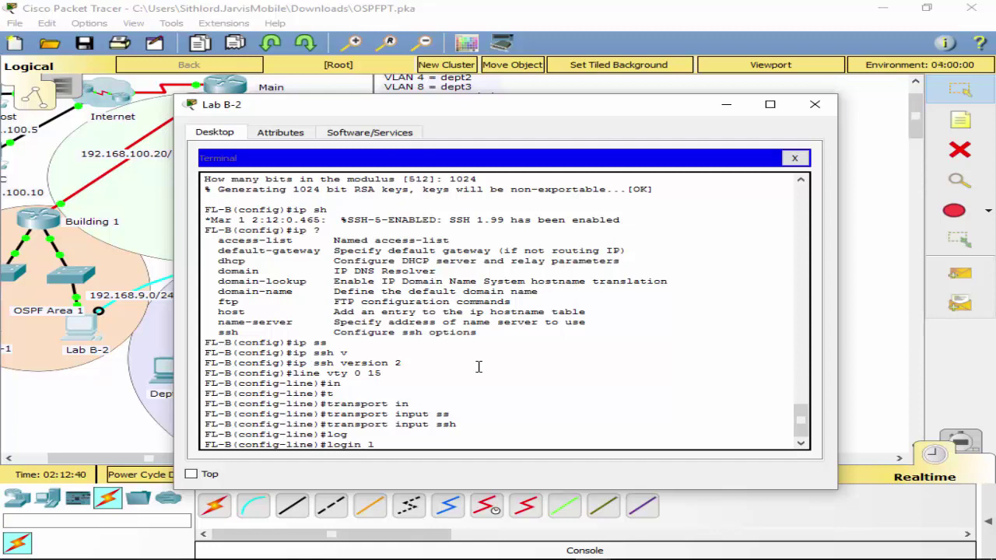
{"action": "type", "text": "ocal"}
Apply login local to the vty lines and create a local admin user with a secret password.
{"action": "key", "text": "Return"}
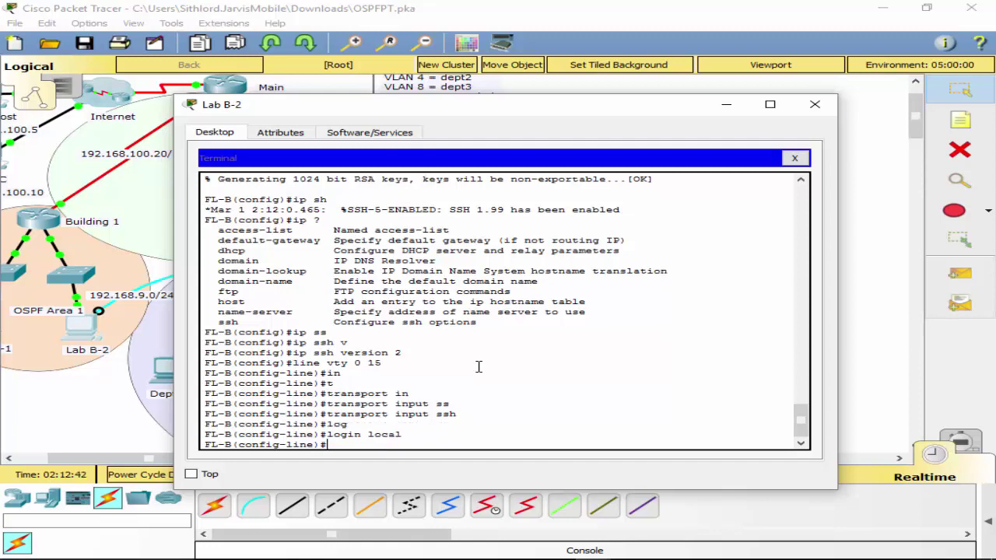
{"action": "type", "text": "exit"}
{"action": "key", "text": "Return"}
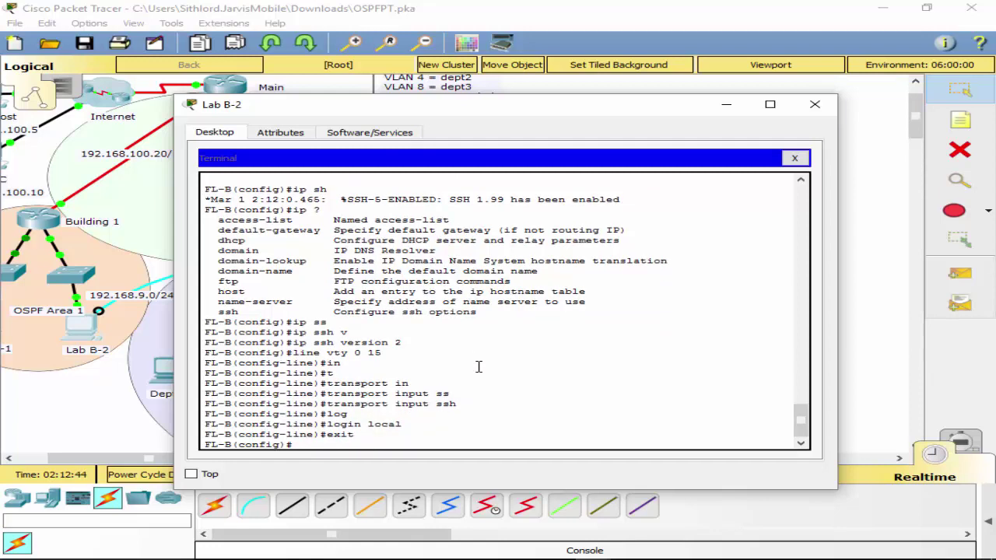
{"action": "type", "text": "us"}
{"action": "key", "text": "Tab"}
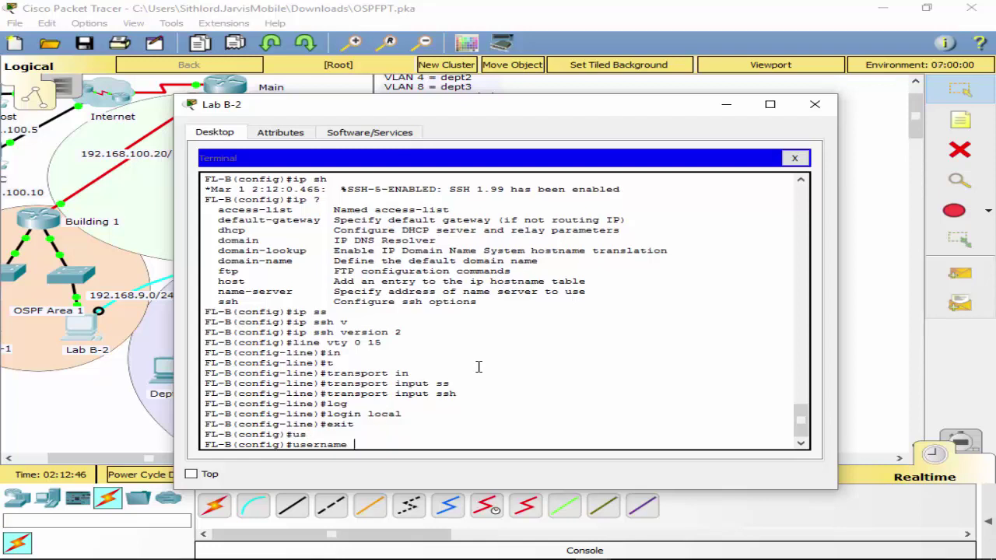
{"action": "type", "text": "netadmin sec"}
{"action": "key", "text": "Tab"}
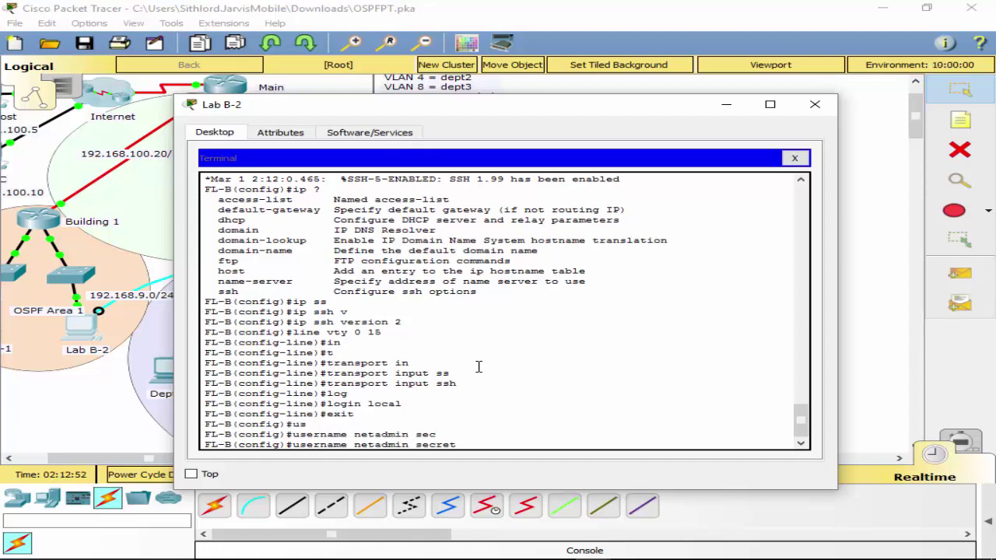
{"action": "type", "text": "SSHsecret9"}
{"action": "key", "text": "Return"}
Leave configuration mode and save FL-B's configuration with wr.
{"action": "type", "text": "e"}
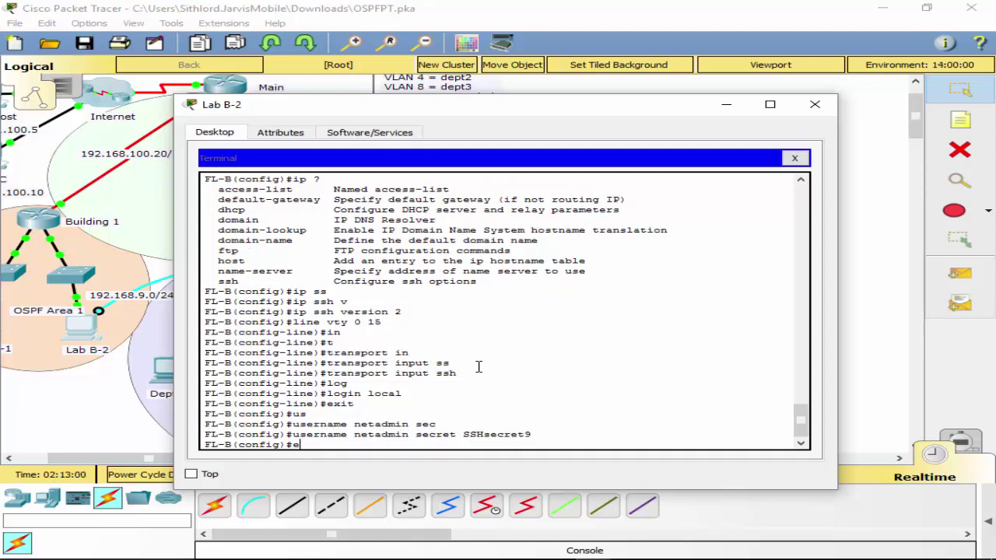
{"action": "type", "text": "xit"}
{"action": "key", "text": "Return"}
{"action": "key", "text": "Return"}
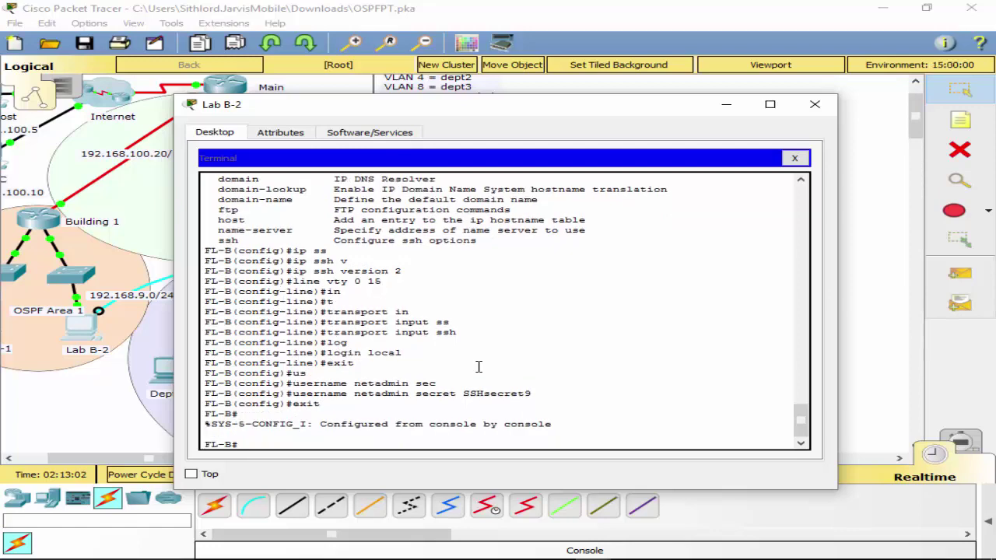
{"action": "type", "text": "wr"}
{"action": "key", "text": "Return"}
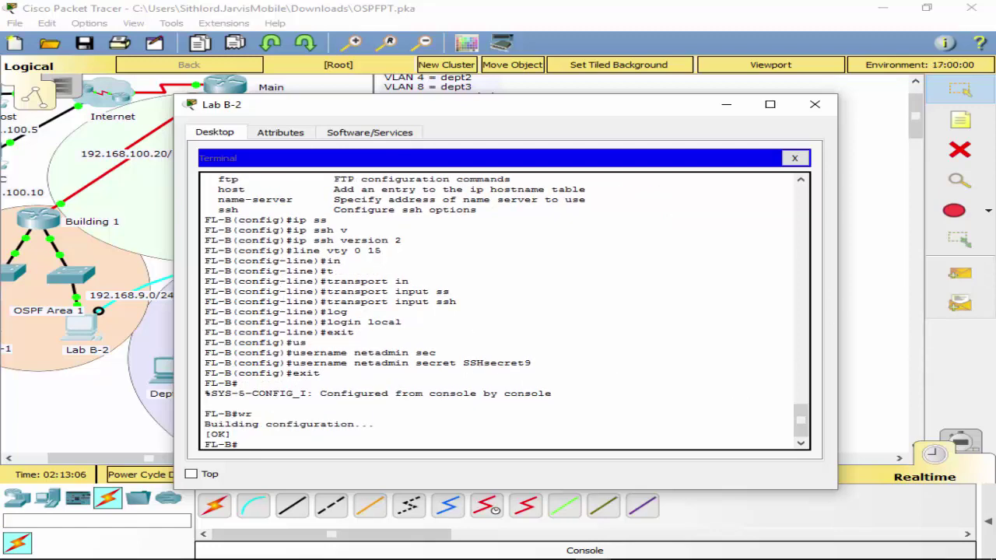
{"action": "key", "text": "alt+Tab"}
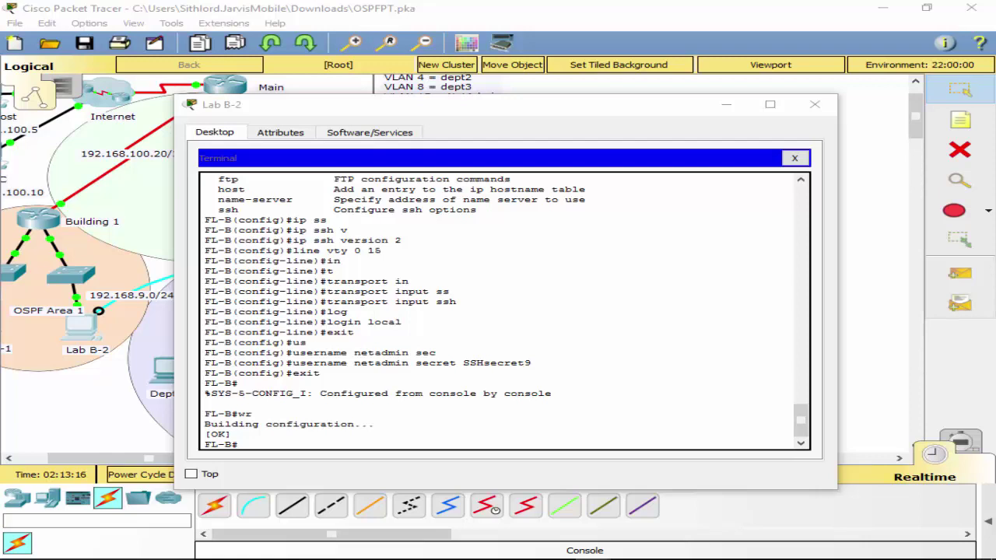
Move Lab B-2's console cable onto the Building 2 router's Console port.
{"action": "left_click", "coordinate": [794, 158]}
{"action": "left_click", "coordinate": [814, 105]}
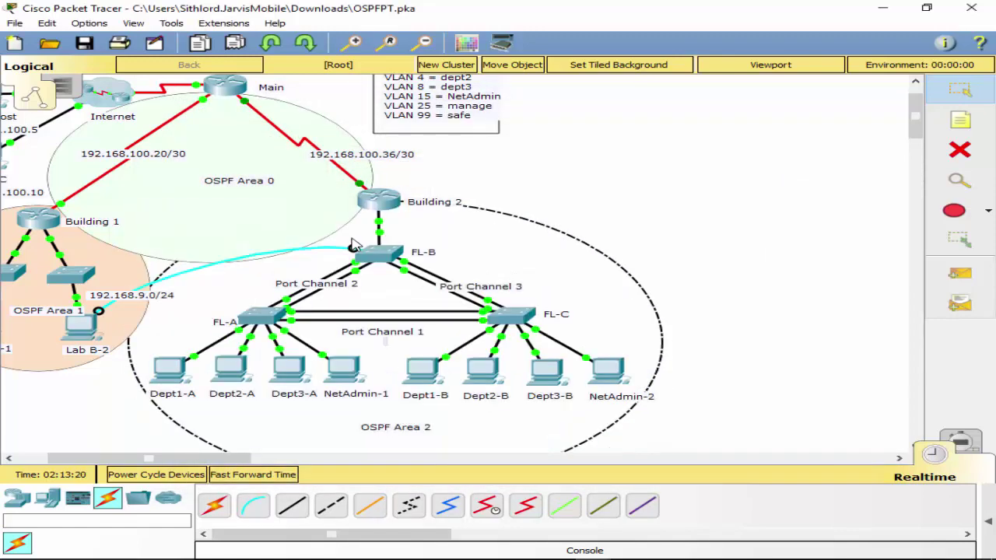
{"action": "left_click", "coordinate": [373, 208]}
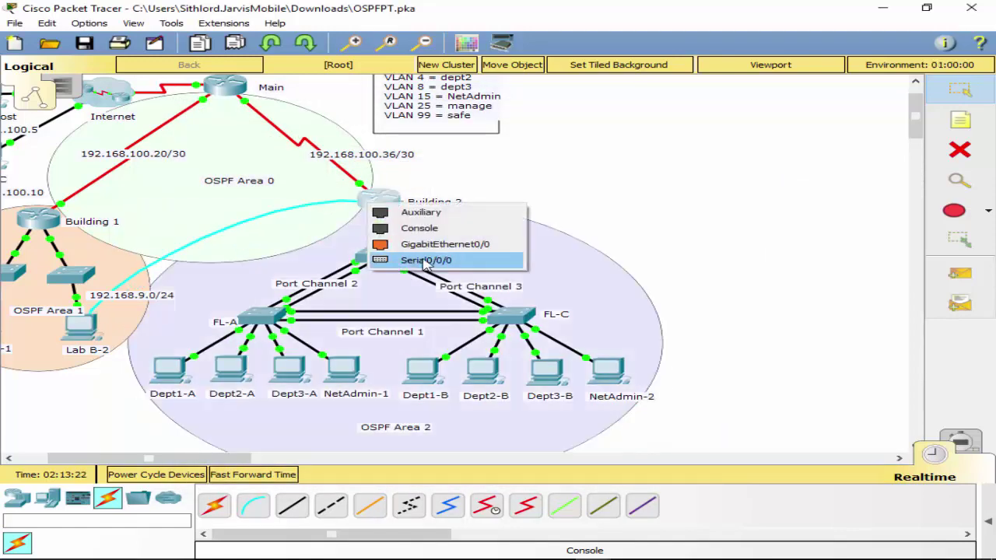
{"action": "left_click", "coordinate": [436, 228]}
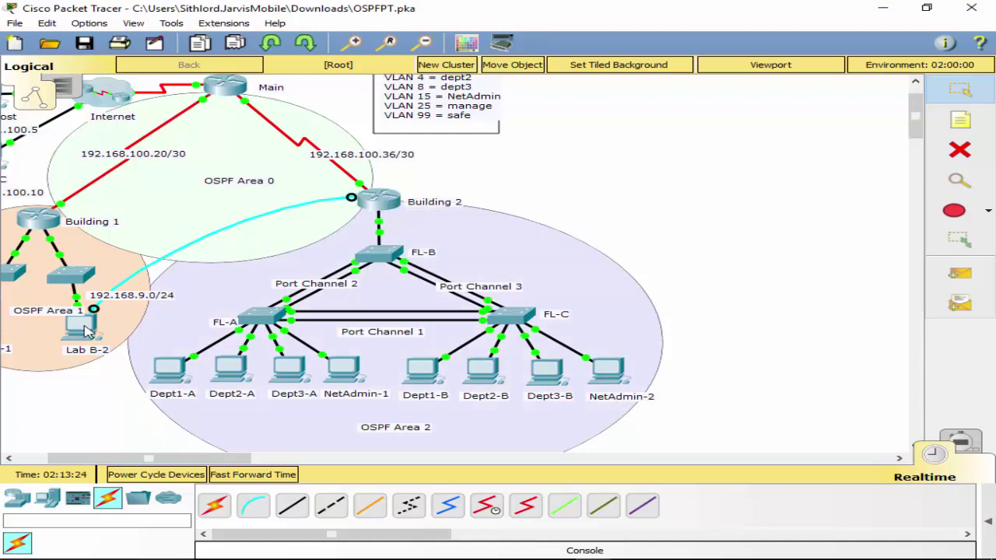
Open Lab B-2's terminal to the Building 2 router and enter privileged mode.
{"action": "left_click", "coordinate": [83, 328]}
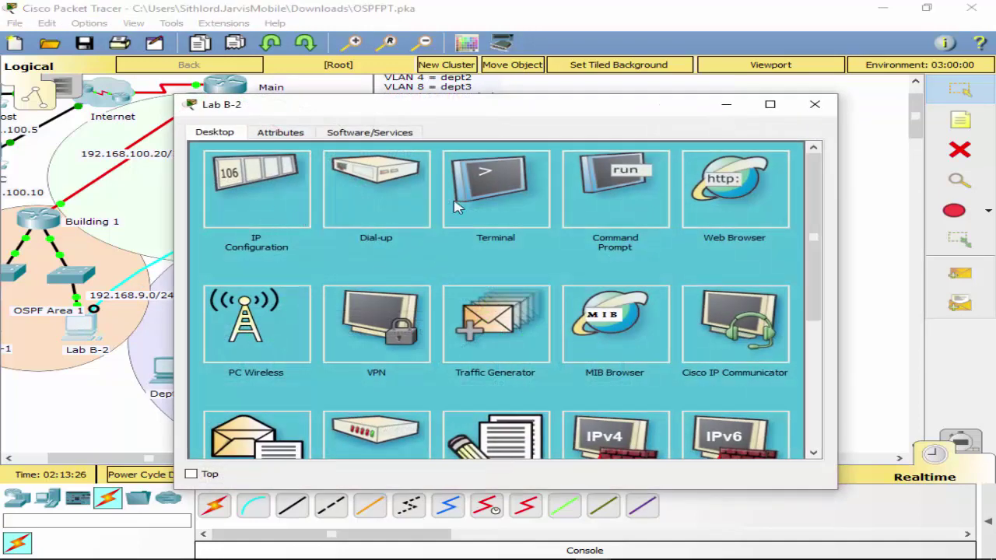
{"action": "left_click", "coordinate": [459, 204]}
{"action": "left_click", "coordinate": [773, 297]}
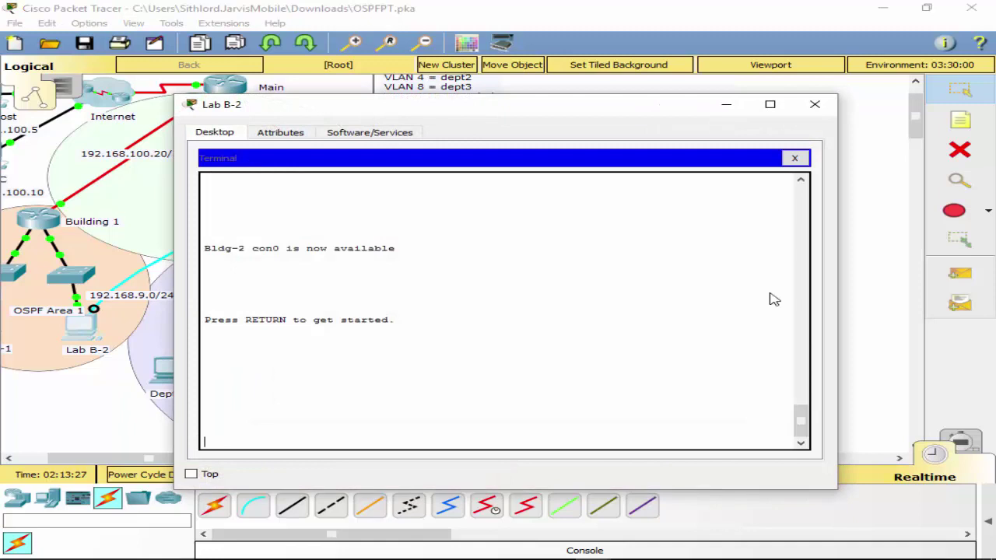
{"action": "left_click", "coordinate": [369, 360]}
{"action": "key", "text": "Return"}
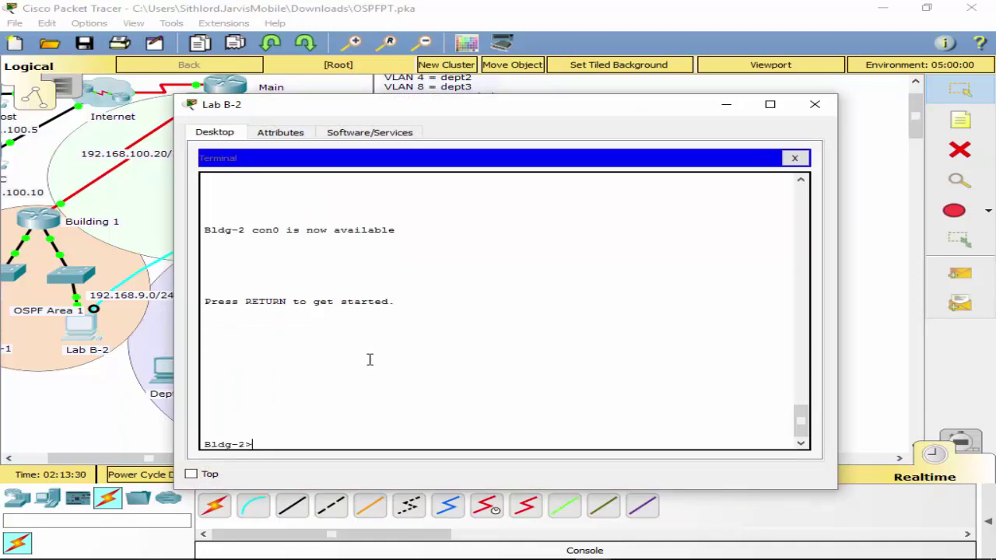
{"action": "type", "text": "en"}
{"action": "key", "text": "Return"}
Exclude 10.10.2.1 from DHCP with ip dhcp excluded-address in global configuration.
{"action": "type", "text": "conf t"}
{"action": "key", "text": "Return"}
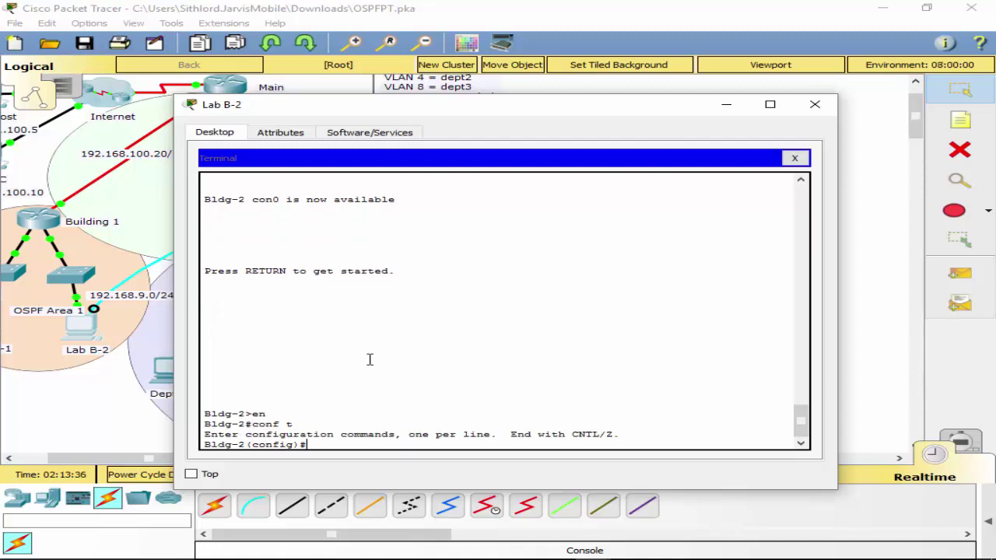
{"action": "type", "text": "ip dh"}
{"action": "key", "text": "Tab"}
{"action": "type", "text": "ex"}
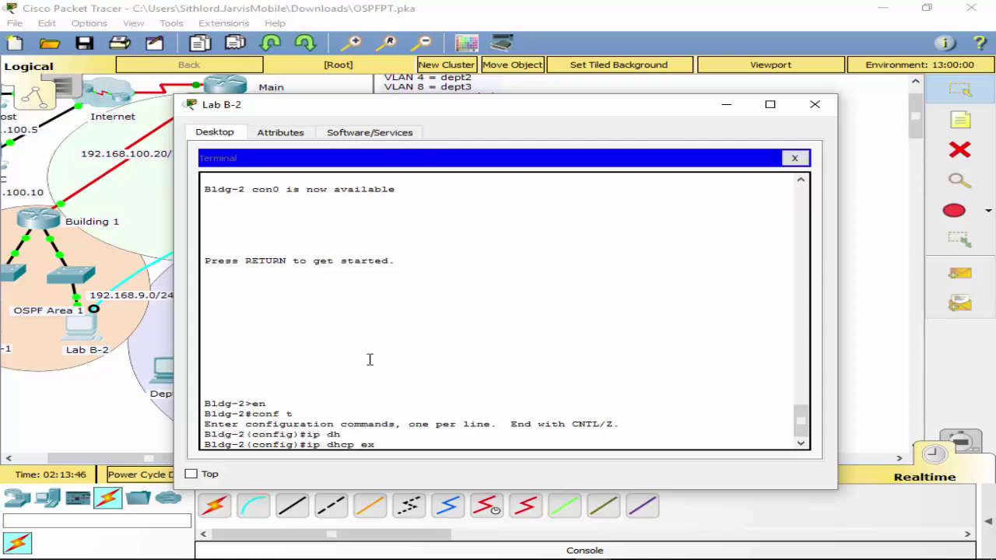
{"action": "key", "text": "Tab"}
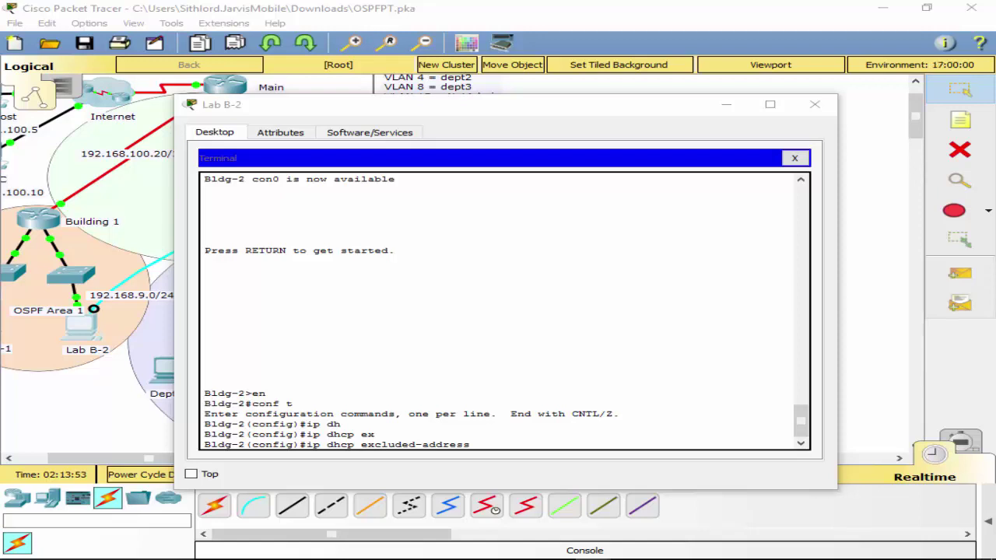
{"action": "left_click", "coordinate": [506, 440]}
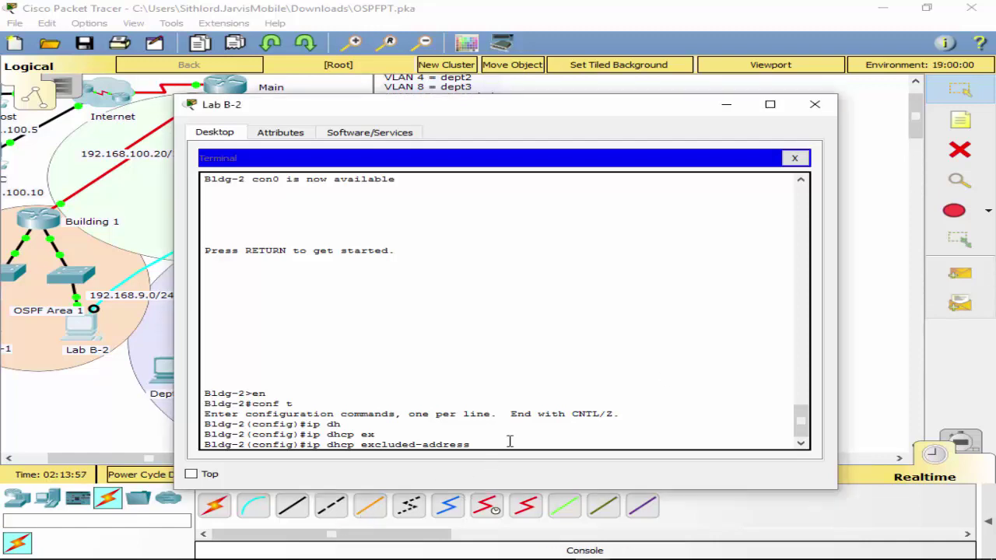
{"action": "type", "text": "10."}
{"action": "type", "text": "10.2.1"}
{"action": "key", "text": "Return"}
Add a 10.10.2.2 exclusion, then remove it with the no form, and exit.
{"action": "key", "text": "Up"}
{"action": "key", "text": "BackSpace"}
{"action": "type", "text": "2"}
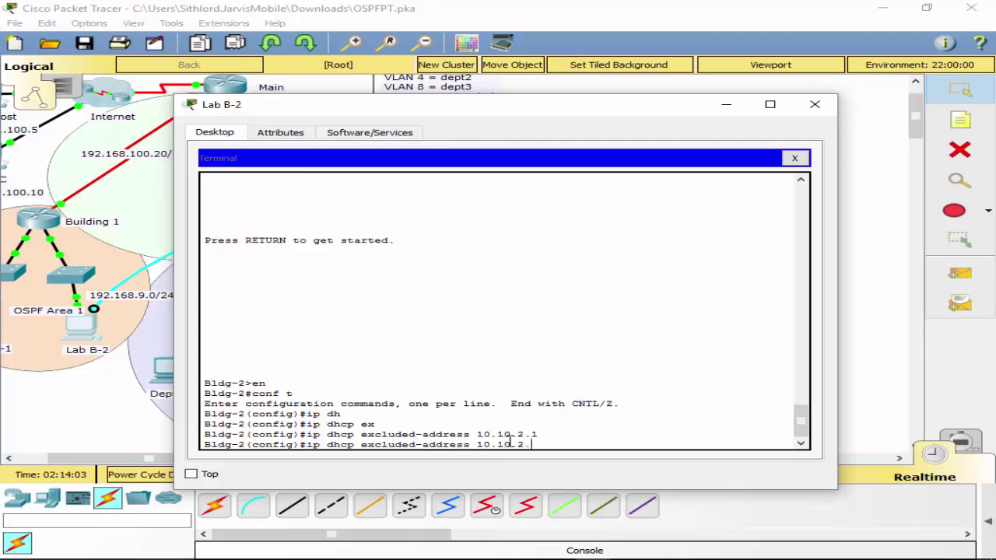
{"action": "key", "text": "Return"}
{"action": "key", "text": "Up"}
{"action": "key", "text": "BackSpace"}
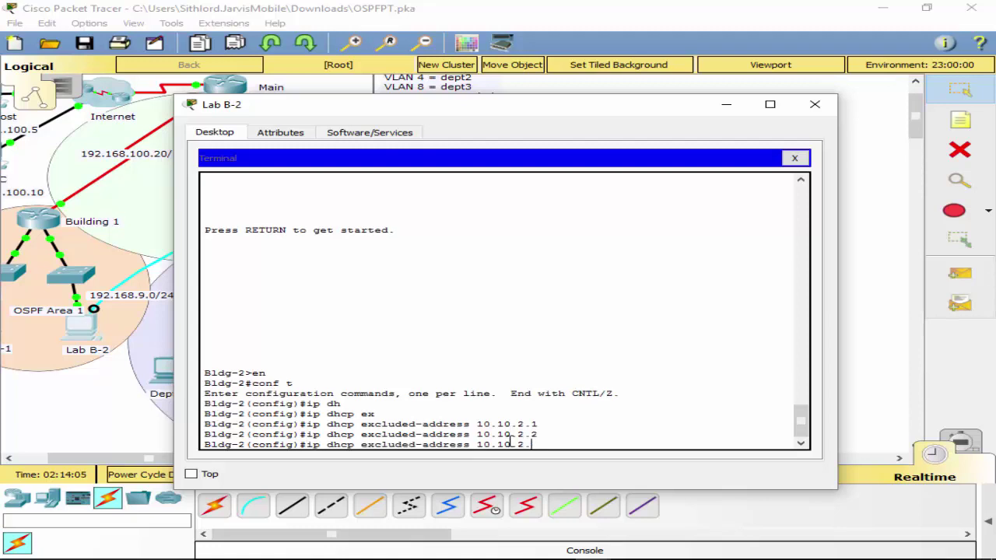
{"action": "type", "text": "3"}
{"action": "key", "text": "BackSpace"}
{"action": "key", "text": "BackSpace"}
{"action": "key", "text": "BackSpace"}
{"action": "key", "text": "BackSpace"}
{"action": "key", "text": "BackSpace"}
{"action": "key", "text": "BackSpace"}
{"action": "key", "text": "BackSpace"}
{"action": "key", "text": "BackSpace"}
{"action": "key", "text": "BackSpace"}
{"action": "key", "text": "BackSpace"}
{"action": "key", "text": "BackSpace"}
{"action": "key", "text": "BackSpace"}
{"action": "key", "text": "BackSpace"}
{"action": "key", "text": "BackSpace"}
{"action": "key", "text": "BackSpace"}
{"action": "key", "text": "BackSpace"}
{"action": "key", "text": "BackSpace"}
{"action": "key", "text": "BackSpace"}
{"action": "key", "text": "BackSpace"}
{"action": "key", "text": "BackSpace"}
{"action": "key", "text": "BackSpace"}
{"action": "key", "text": "Up"}
{"action": "key", "text": "End"}
{"action": "key", "text": "BackSpace"}
{"action": "type", "text": "2"}
{"action": "key", "text": "Left"}
{"action": "key", "text": "Left"}
{"action": "key", "text": "Left"}
{"action": "key", "text": "Left"}
{"action": "key", "text": "Left"}
{"action": "key", "text": "Left"}
{"action": "key", "text": "Left"}
{"action": "key", "text": "Left"}
{"action": "key", "text": "Left"}
{"action": "key", "text": "Left"}
{"action": "key", "text": "Left"}
{"action": "key", "text": "Left"}
{"action": "key", "text": "Left"}
{"action": "key", "text": "Left"}
{"action": "key", "text": "Left"}
{"action": "key", "text": "Left"}
{"action": "key", "text": "Left"}
{"action": "key", "text": "Left"}
{"action": "key", "text": "Left"}
{"action": "key", "text": "Left"}
{"action": "type", "text": "no"}
{"action": "key", "text": "Return"}
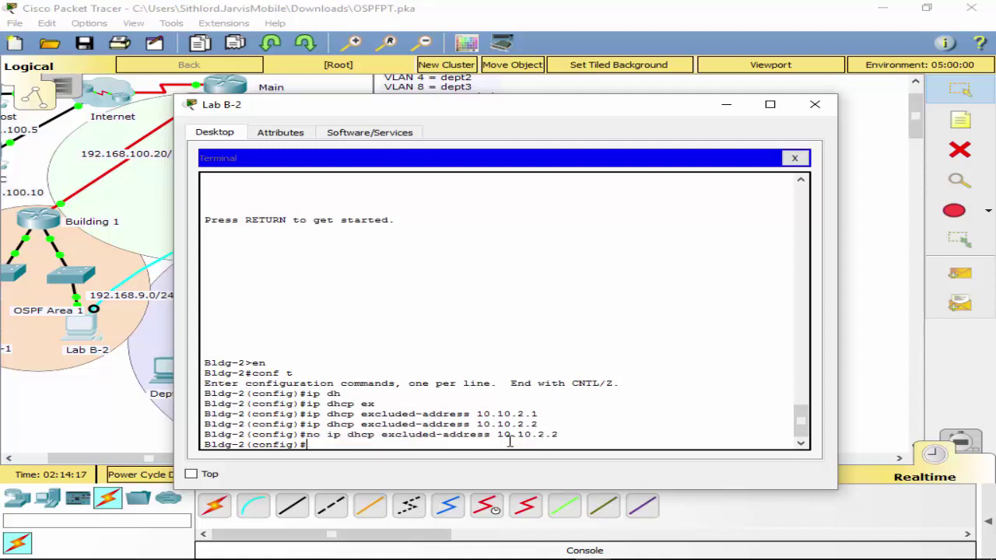
{"action": "type", "text": "exit"}
{"action": "key", "text": "Return"}
{"action": "key", "text": "Return"}
{"action": "type", "text": "conf t"}
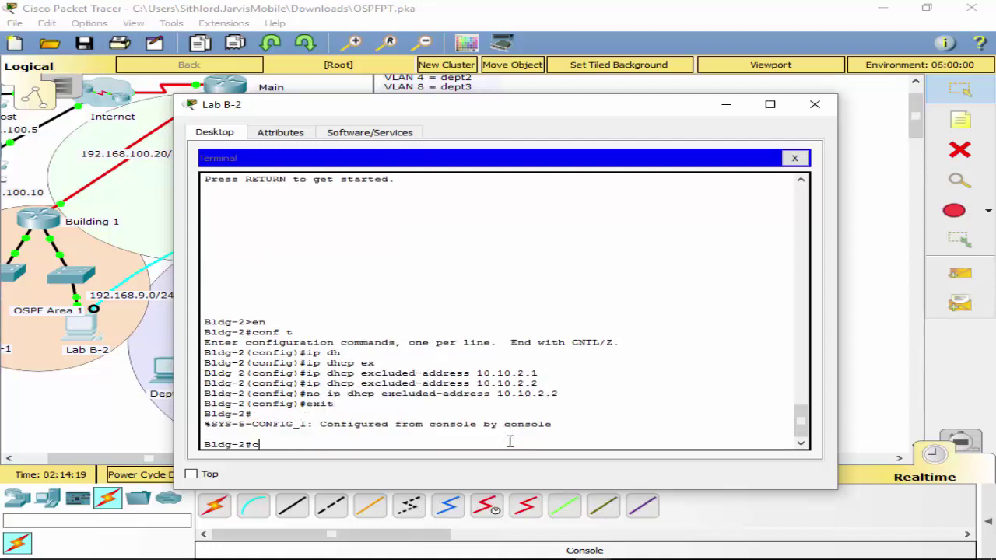
{"action": "key", "text": "Return"}
Create DHCP pool vlan2pool with network 10.10.2.0 255.255.255.0.
{"action": "type", "text": "iu"}
{"action": "key", "text": "BackSpace"}
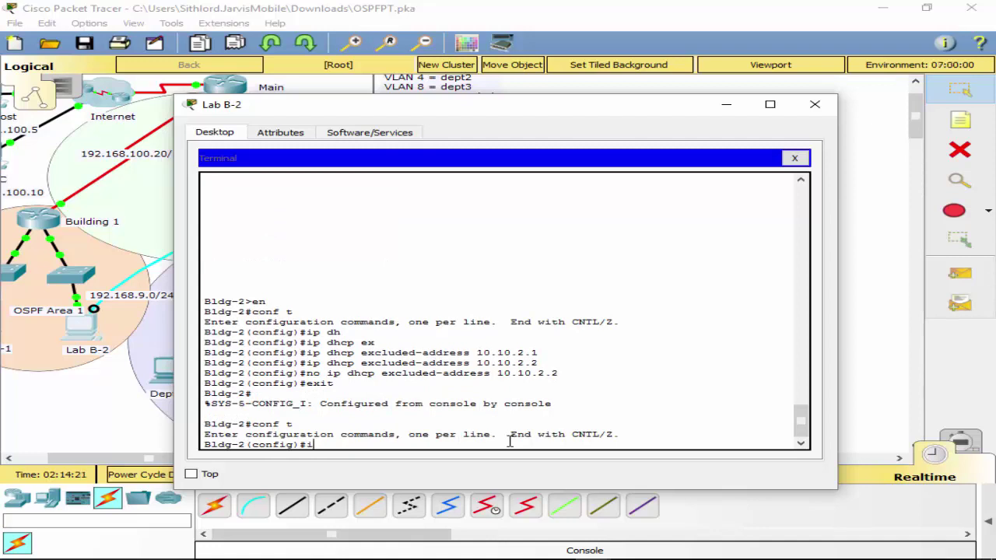
{"action": "type", "text": "p dh"}
{"action": "key", "text": "Tab"}
{"action": "type", "text": "poo"}
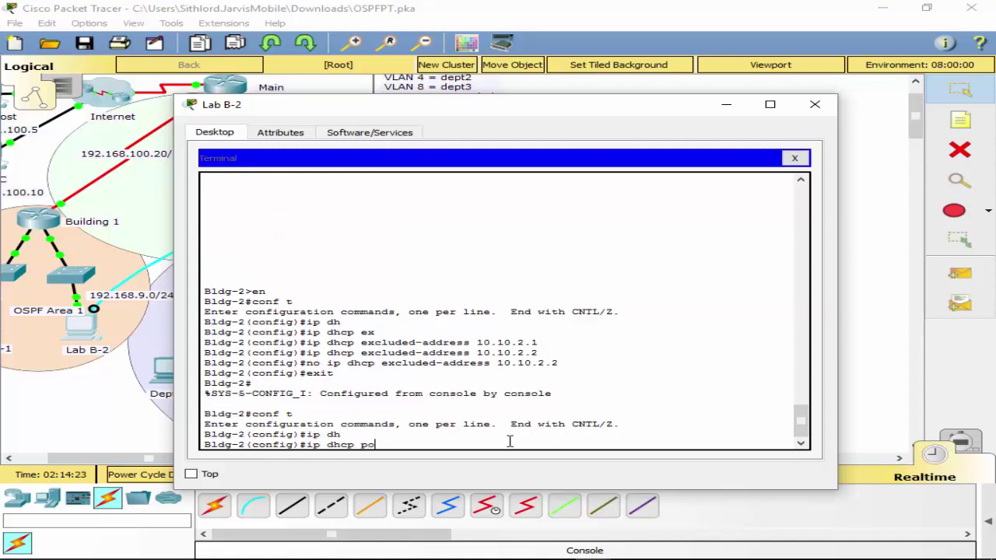
{"action": "key", "text": "Tab"}
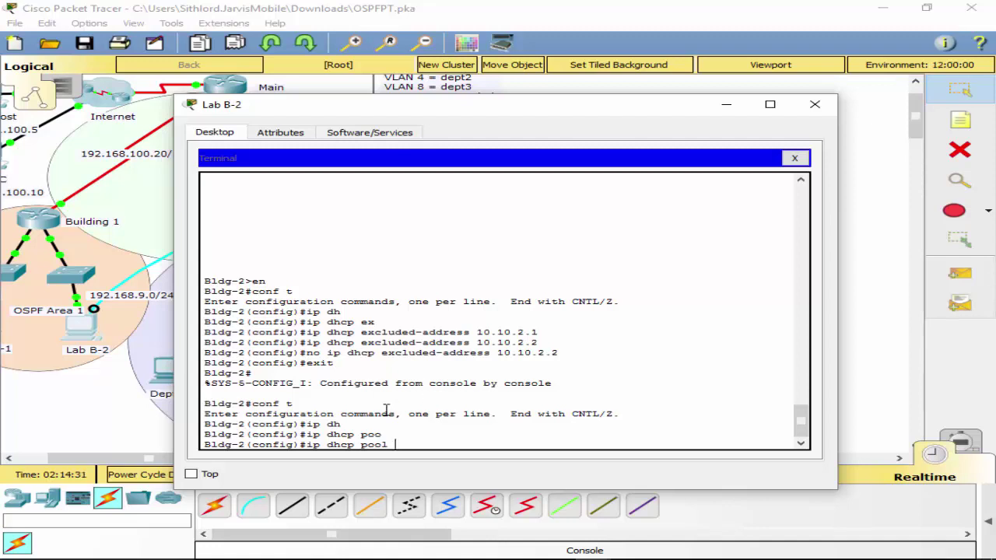
{"action": "type", "text": "?"}
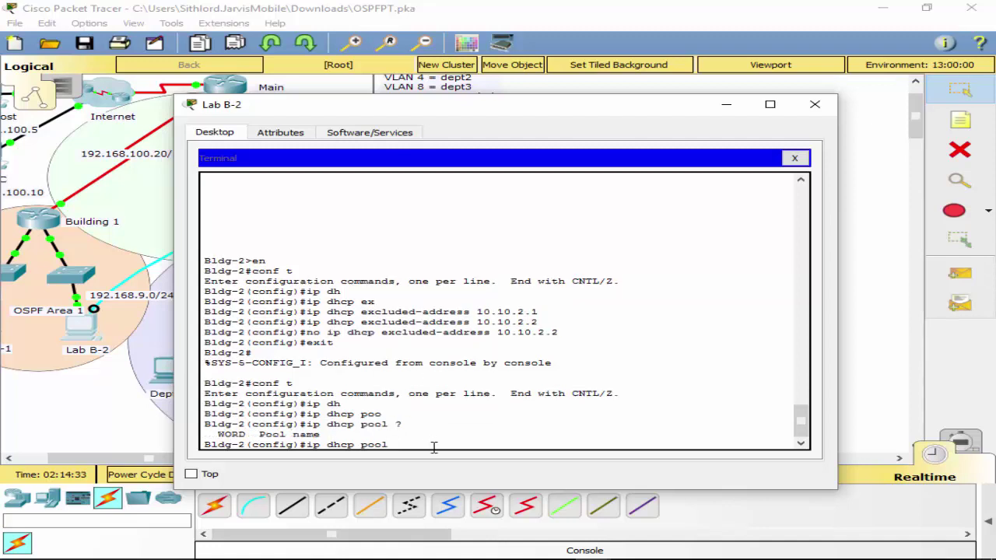
{"action": "type", "text": "vlan2Pool"}
{"action": "key", "text": "Return"}
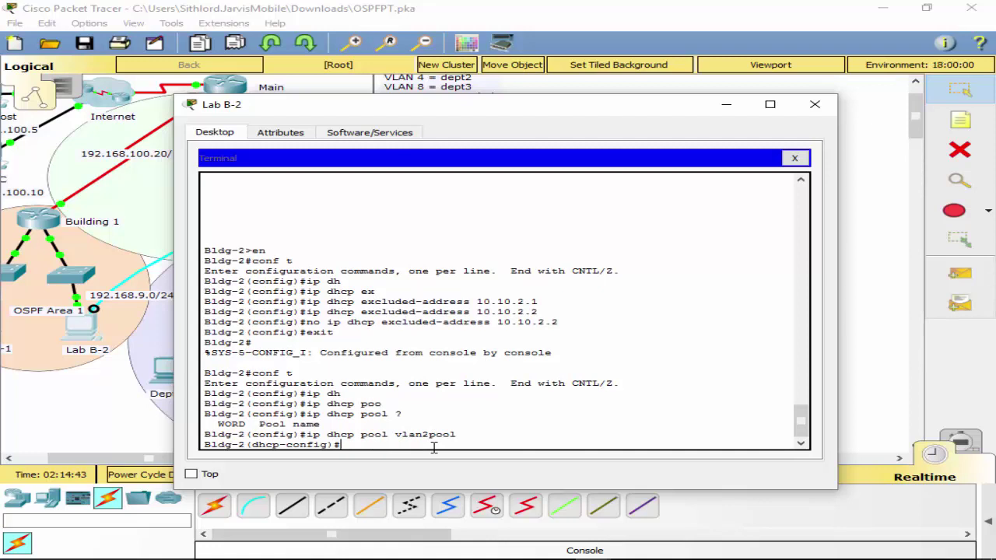
{"action": "type", "text": "ne"}
{"action": "key", "text": "Tab"}
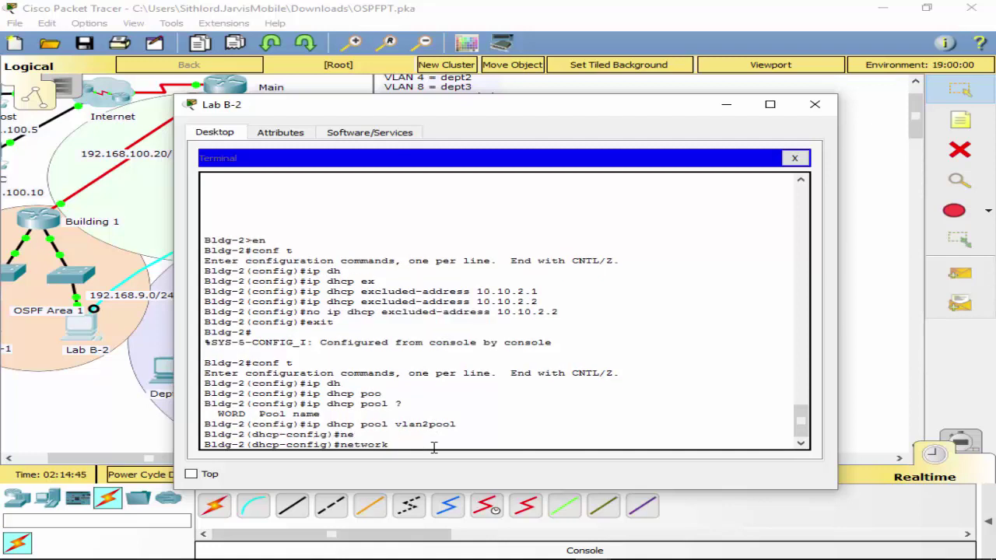
{"action": "type", "text": "10.10.2.0 255.255.255.0"}
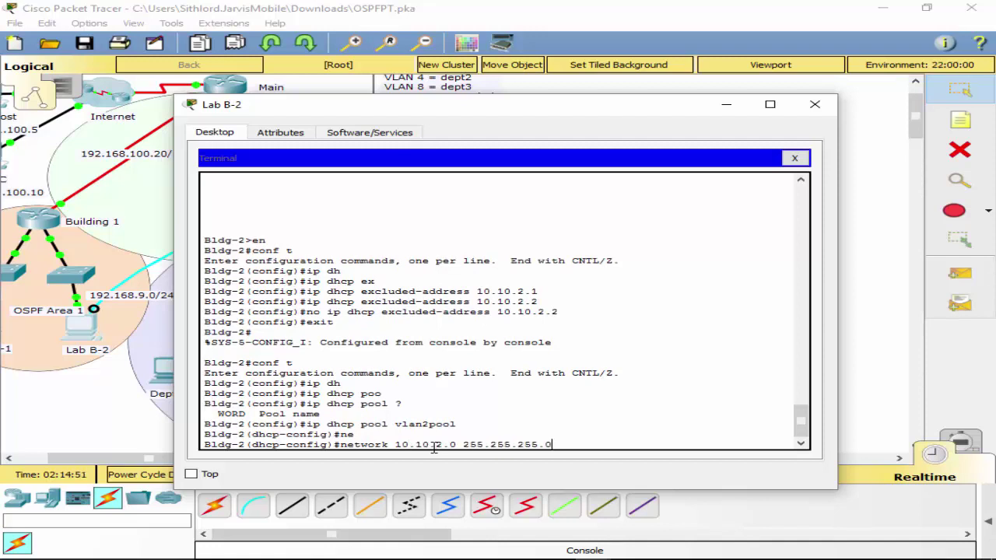
{"action": "key", "text": "Return"}
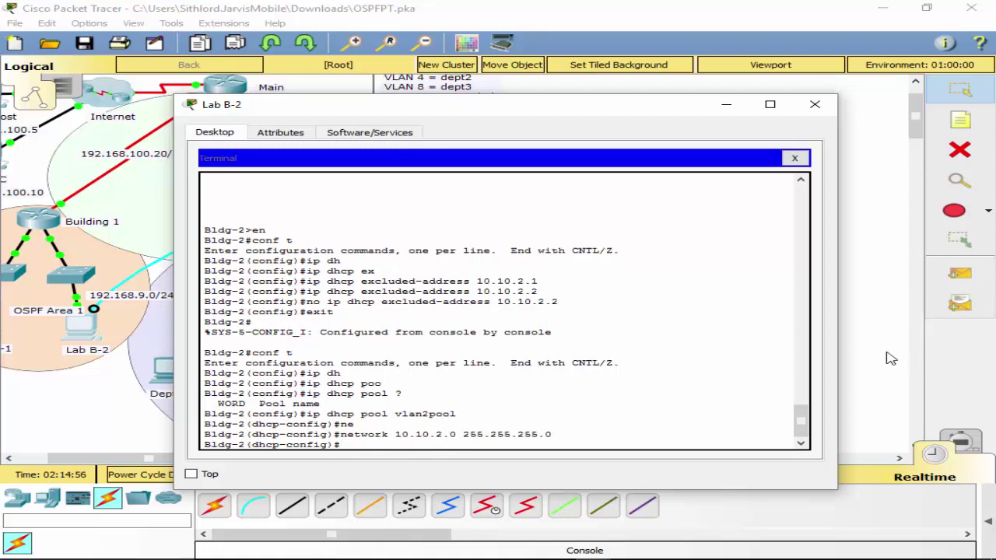
Give vlan2pool default router 10.10.2.1 and DNS server 192.168.200.225, then exit the pool.
{"action": "type", "text": "de"}
{"action": "key", "text": "Tab"}
{"action": "type", "text": "1"}
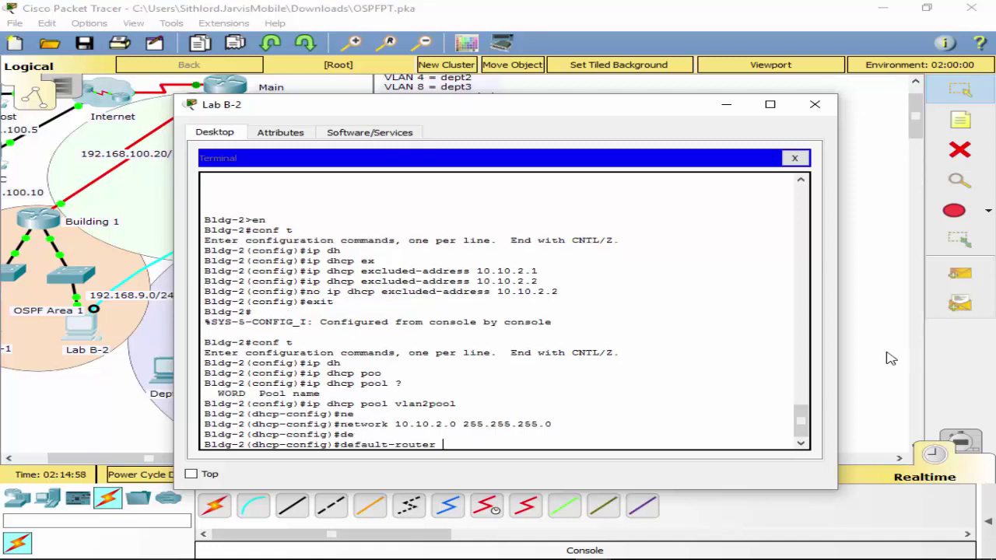
{"action": "type", "text": "0.10.2.1"}
{"action": "key", "text": "Return"}
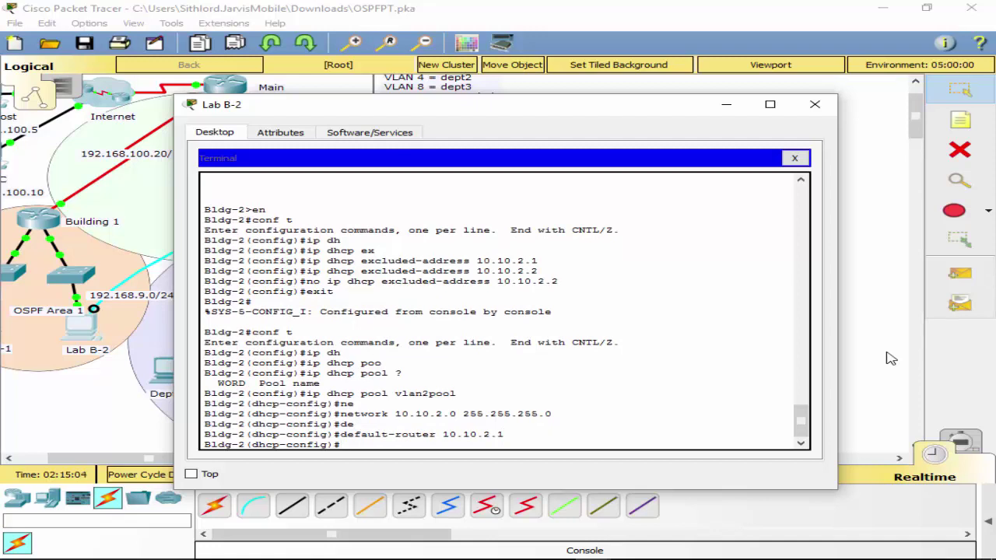
{"action": "type", "text": "dn"}
{"action": "key", "text": "Tab"}
{"action": "type", "text": "1"}
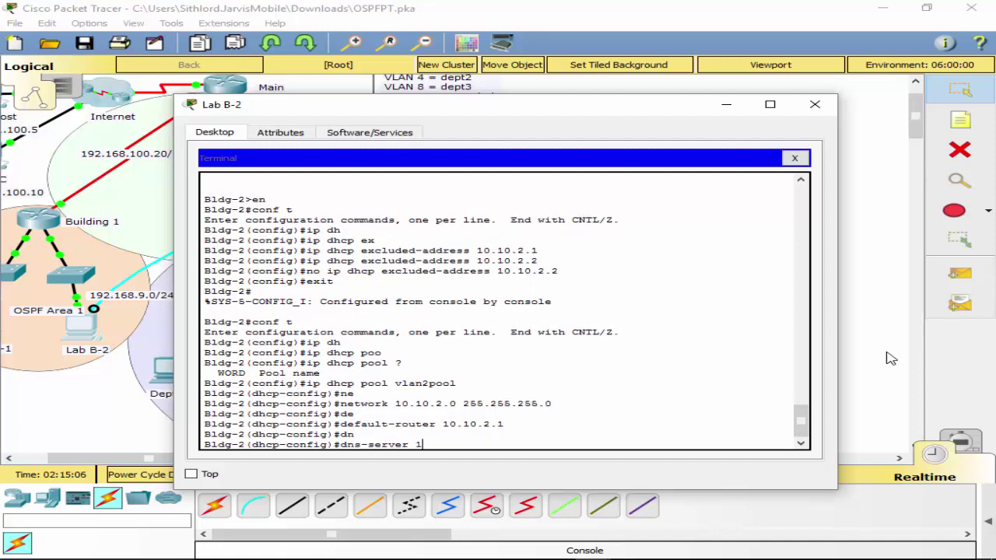
{"action": "type", "text": "92.168.200.225"}
{"action": "key", "text": "Return"}
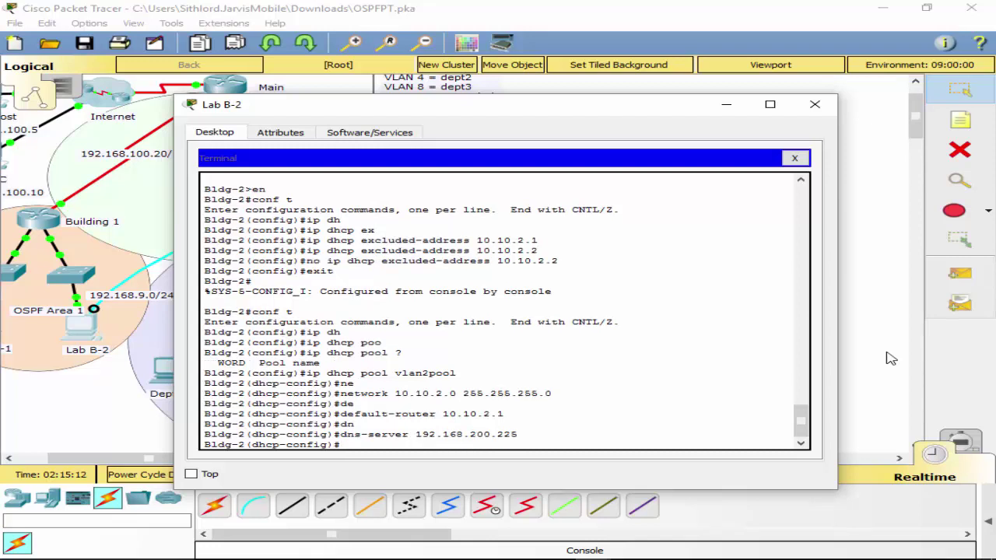
{"action": "type", "text": "exit"}
{"action": "key", "text": "Return"}
{"action": "key", "text": "Up"}
{"action": "key", "text": "Up"}
{"action": "key", "text": "Up"}
{"action": "key", "text": "Up"}
{"action": "key", "text": "Up"}
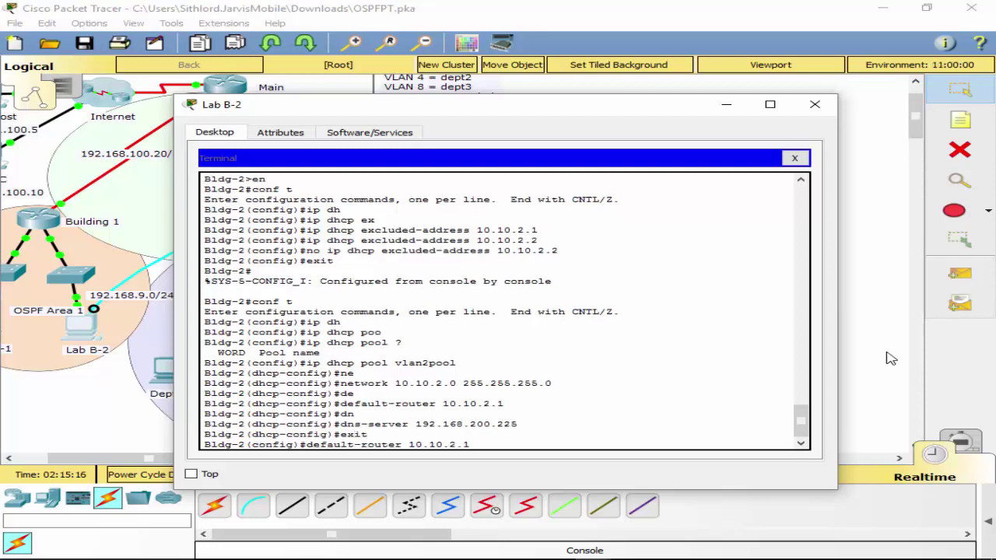
Create DHCP pool vlan4pool with network 10.10.4.0 255.255.255.0, editing recalled commands.
{"action": "key", "text": "Left"}
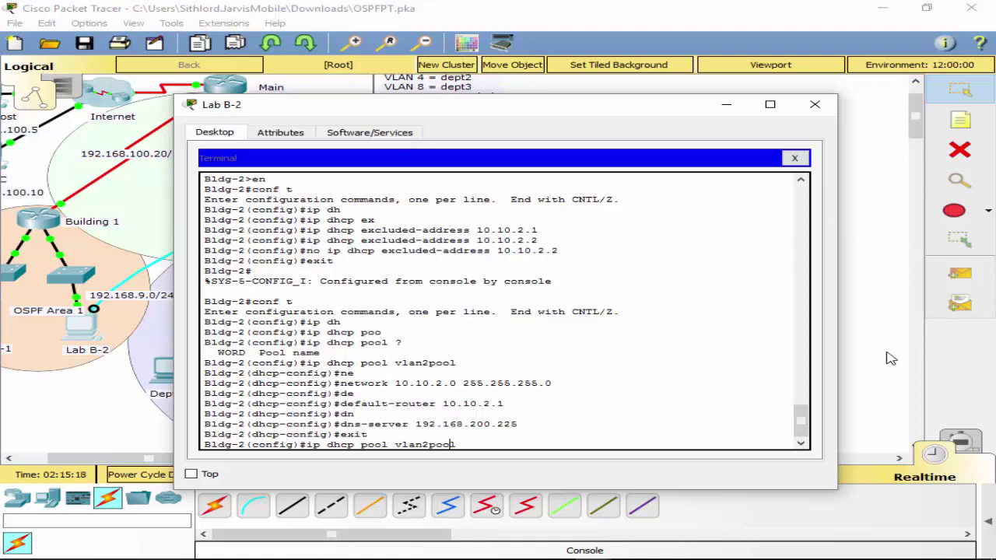
{"action": "key", "text": "Left"}
{"action": "key", "text": "Left"}
{"action": "key", "text": "Left"}
{"action": "key", "text": "BackSpace"}
{"action": "type", "text": "4"}
{"action": "key", "text": "Return"}
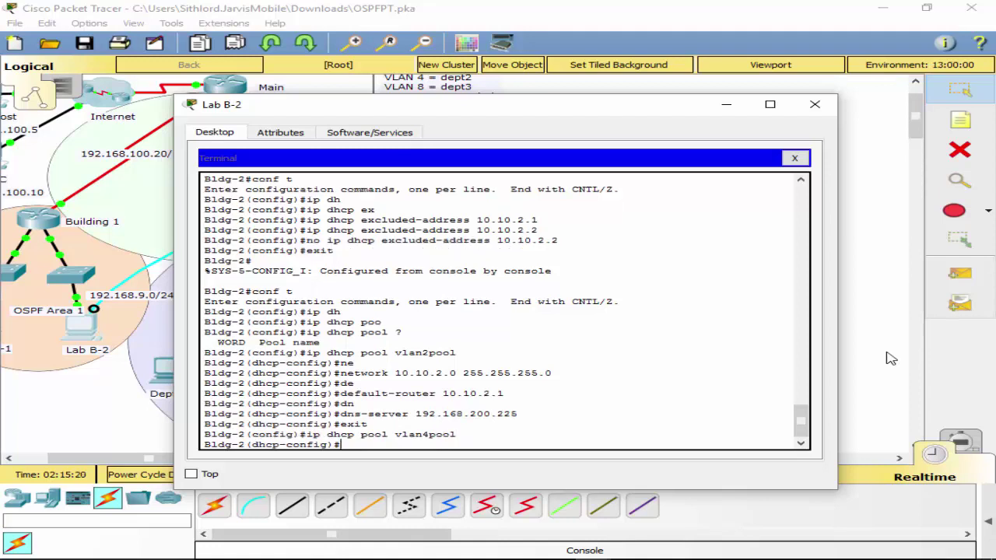
{"action": "key", "text": "Up"}
{"action": "key", "text": "Up"}
{"action": "key", "text": "Up"}
{"action": "key", "text": "Up"}
{"action": "key", "text": "Up"}
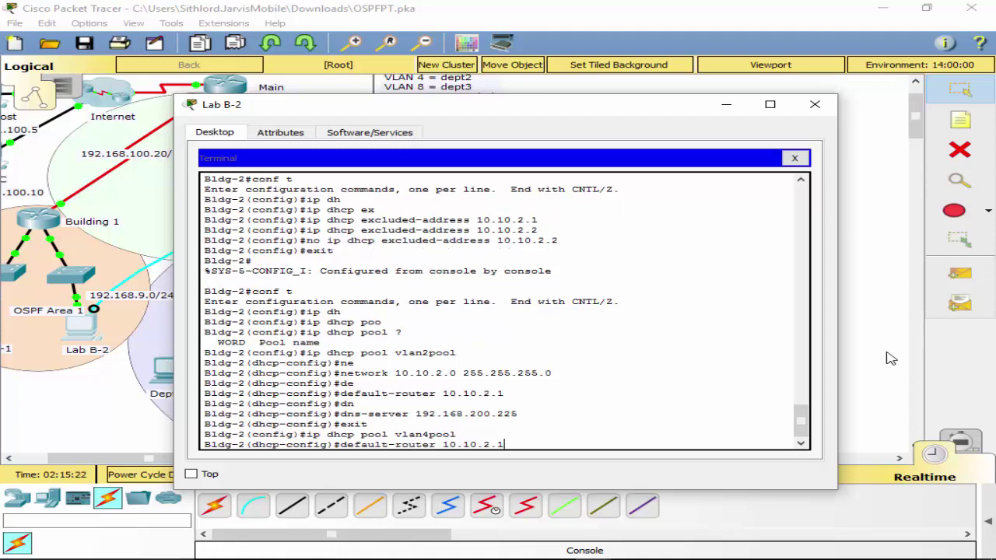
{"action": "key", "text": "Left"}
{"action": "key", "text": "Left"}
{"action": "key", "text": "Left"}
{"action": "key", "text": "Left"}
{"action": "key", "text": "Left"}
{"action": "key", "text": "Left"}
{"action": "key", "text": "Left"}
{"action": "key", "text": "Left"}
{"action": "key", "text": "Left"}
{"action": "key", "text": "Left"}
{"action": "key", "text": "Left"}
{"action": "key", "text": "Left"}
{"action": "key", "text": "Left"}
{"action": "key", "text": "Left"}
{"action": "key", "text": "Left"}
{"action": "key", "text": "Left"}
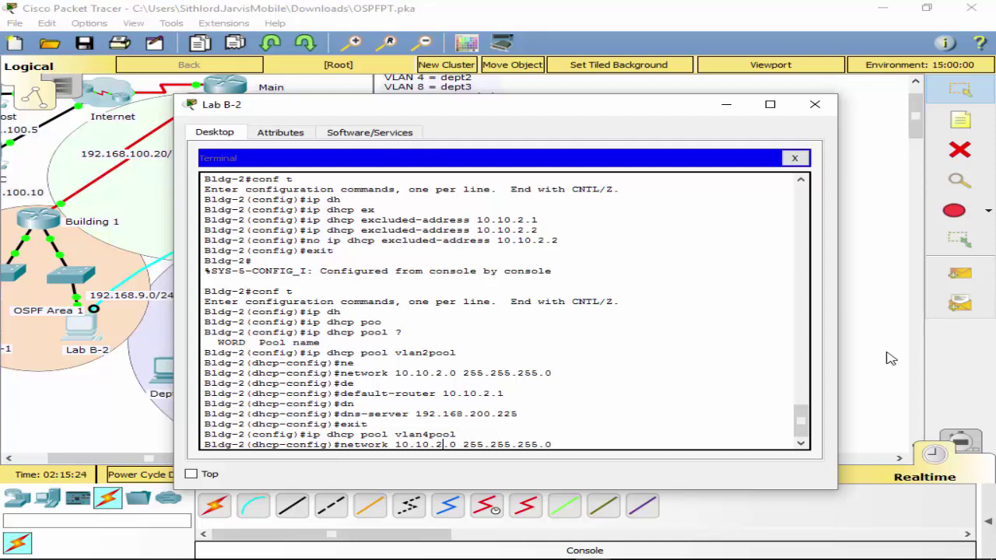
{"action": "key", "text": "BackSpace"}
{"action": "type", "text": "4"}
{"action": "key", "text": "Return"}
Set vlan4pool's default router to 10.10.4.1.
{"action": "key", "text": "Up"}
{"action": "key", "text": "Up"}
{"action": "key", "text": "Up"}
{"action": "key", "text": "Up"}
{"action": "key", "text": "Up"}
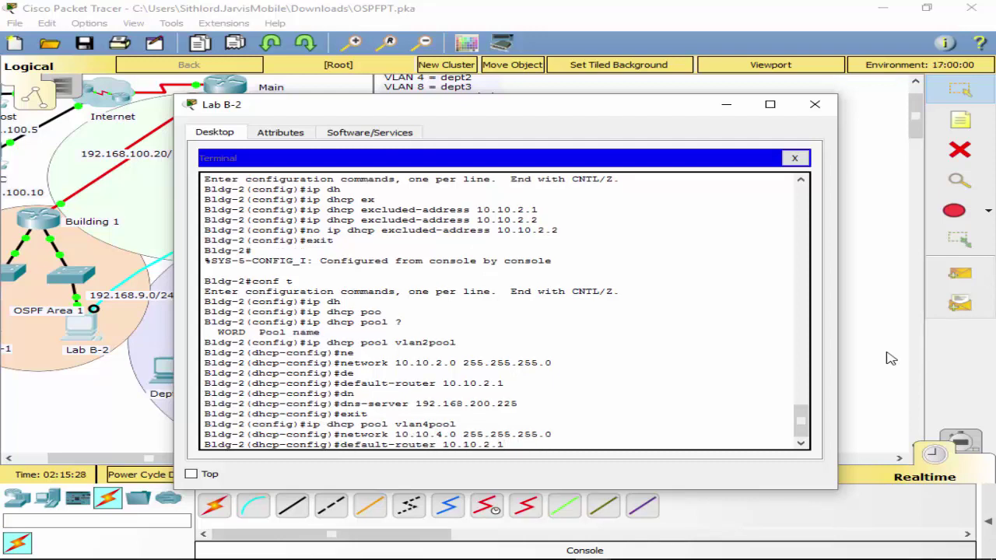
{"action": "key", "text": "Left"}
{"action": "key", "text": "BackSpace"}
{"action": "type", "text": "4"}
{"action": "key", "text": "Return"}
{"action": "key", "text": "Up"}
{"action": "key", "text": "Up"}
{"action": "key", "text": "Up"}
{"action": "key", "text": "Up"}
{"action": "key", "text": "Up"}
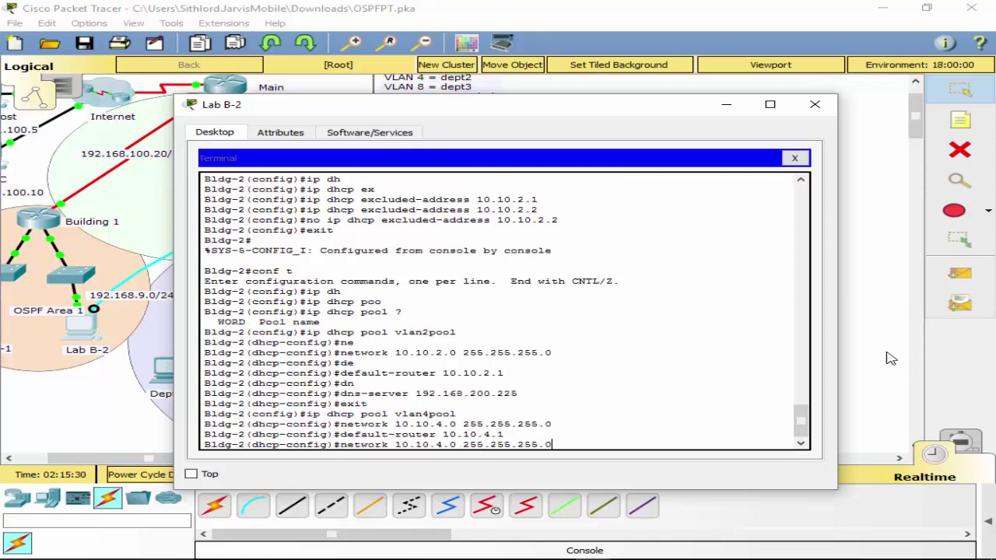
Give vlan4pool DNS server 192.168.200.225 and exit the pool.
{"action": "key", "text": "Return"}
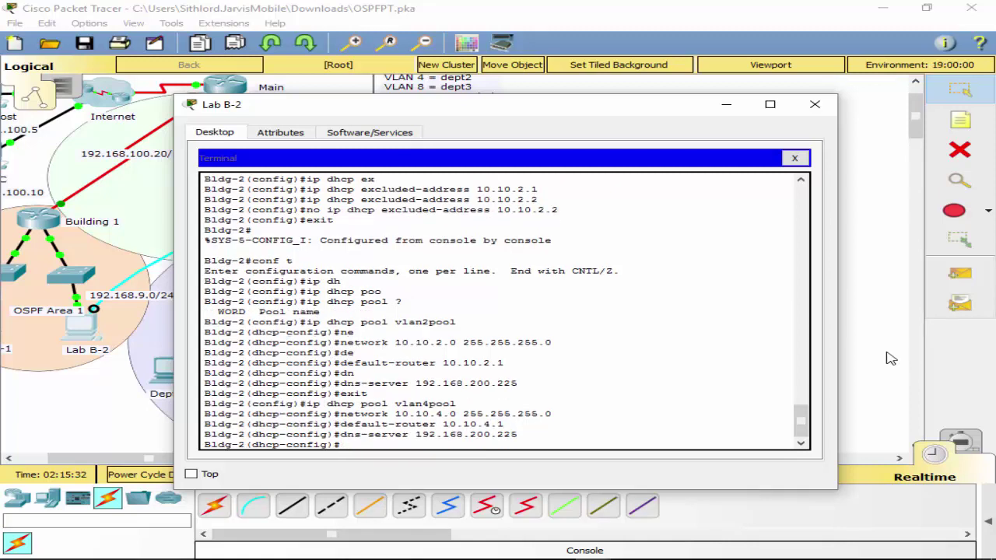
{"action": "type", "text": "exit"}
{"action": "key", "text": "Return"}
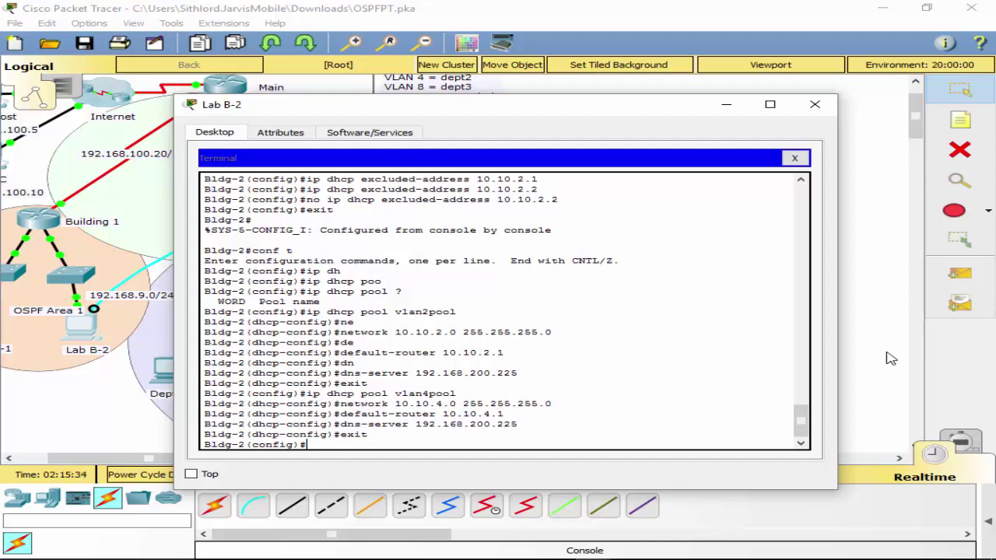
Create DHCP pool vlan8pool with network 10.10.8.0 255.255.255.0.
{"action": "key", "text": "Up"}
{"action": "key", "text": "Up"}
{"action": "key", "text": "Up"}
{"action": "key", "text": "Up"}
{"action": "key", "text": "Up"}
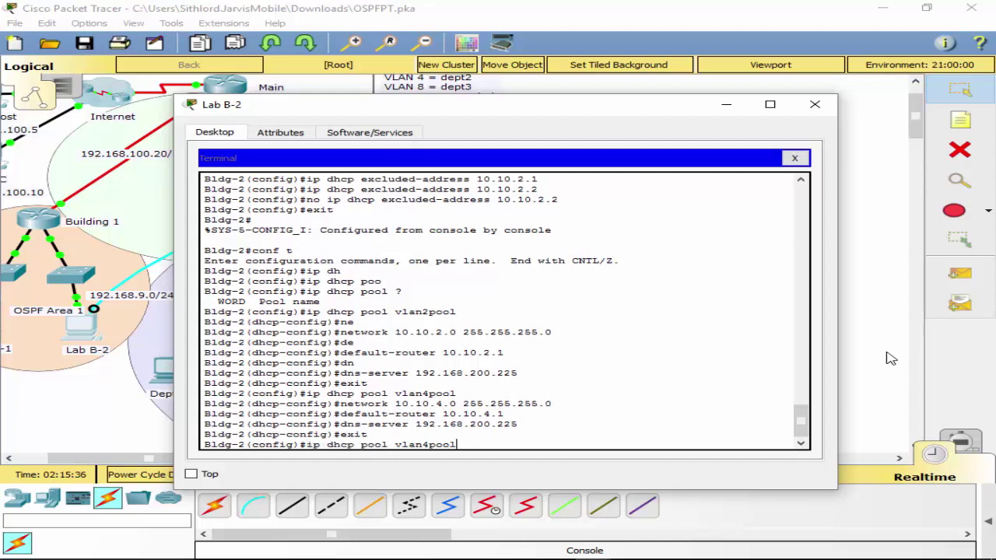
{"action": "key", "text": "BackSpace"}
{"action": "type", "text": "8"}
{"action": "key", "text": "Return"}
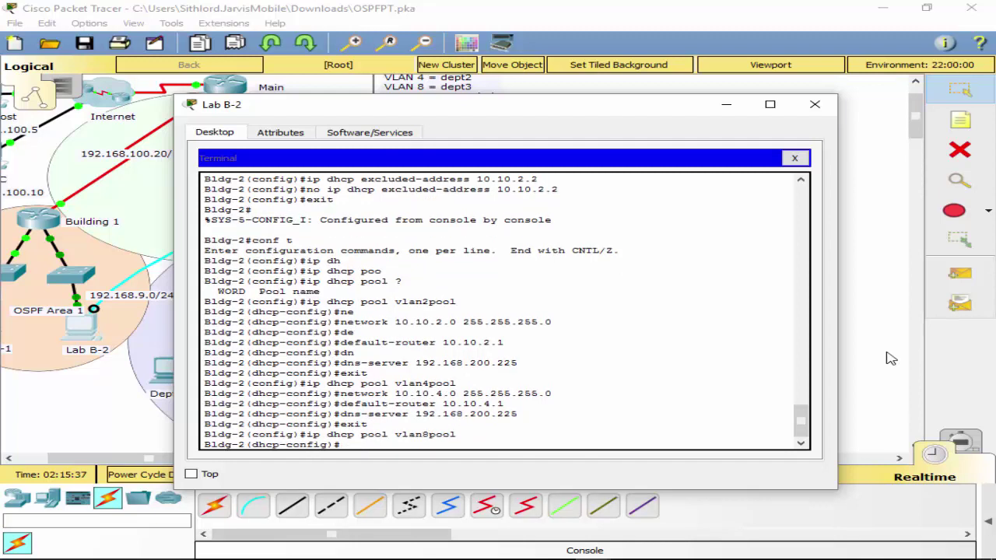
{"action": "key", "text": "Up"}
{"action": "key", "text": "Up"}
{"action": "key", "text": "Up"}
{"action": "key", "text": "Up"}
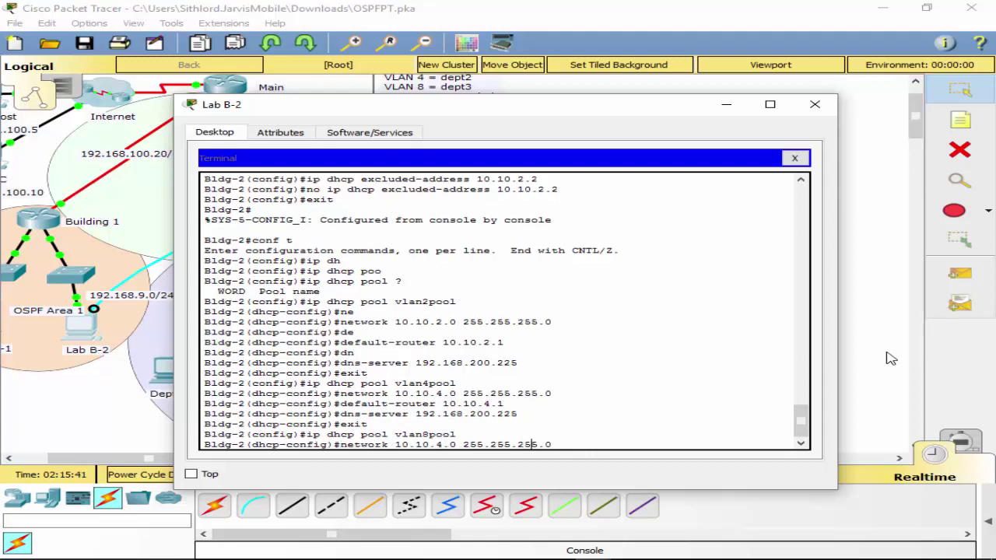
{"action": "key", "text": "Left"}
{"action": "key", "text": "Left"}
{"action": "key", "text": "Left"}
{"action": "key", "text": "Left"}
{"action": "key", "text": "Left"}
{"action": "key", "text": "Left"}
{"action": "key", "text": "Left"}
{"action": "key", "text": "Left"}
{"action": "key", "text": "Left"}
{"action": "key", "text": "Left"}
{"action": "key", "text": "Left"}
{"action": "key", "text": "Left"}
{"action": "key", "text": "Left"}
{"action": "key", "text": "Left"}
{"action": "key", "text": "BackSpace"}
{"action": "type", "text": "8"}
{"action": "key", "text": "Return"}
Set vlan8pool's default router to 10.10.8.1 and DNS server to 192.168.200.225.
{"action": "key", "text": "Up"}
{"action": "key", "text": "Up"}
{"action": "key", "text": "Up"}
{"action": "key", "text": "Up"}
{"action": "key", "text": "Up"}
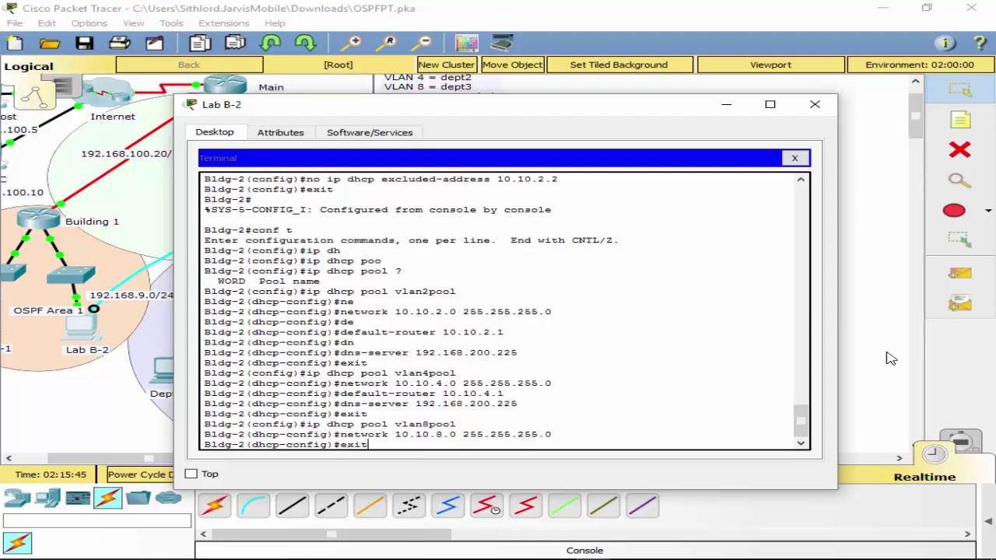
{"action": "key", "text": "Return"}
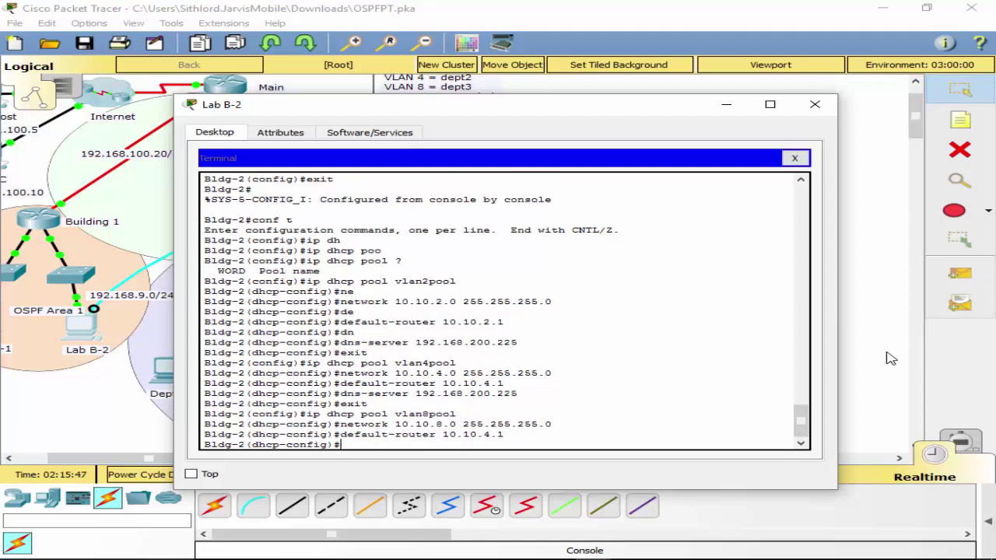
{"action": "key", "text": "Up"}
{"action": "key", "text": "Left"}
{"action": "key", "text": "Left"}
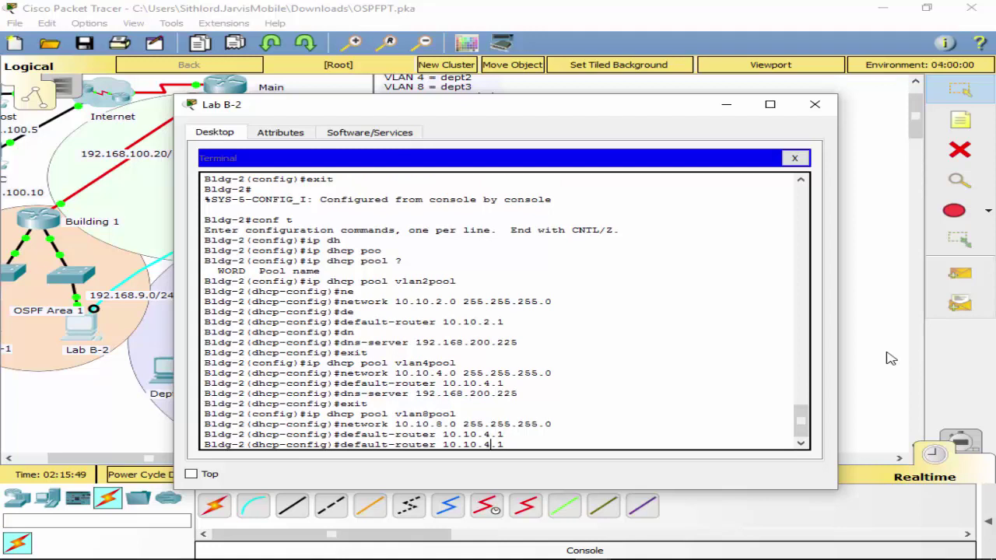
{"action": "key", "text": "BackSpace"}
{"action": "type", "text": "8"}
{"action": "key", "text": "Return"}
{"action": "key", "text": "Up"}
{"action": "key", "text": "Up"}
{"action": "key", "text": "Up"}
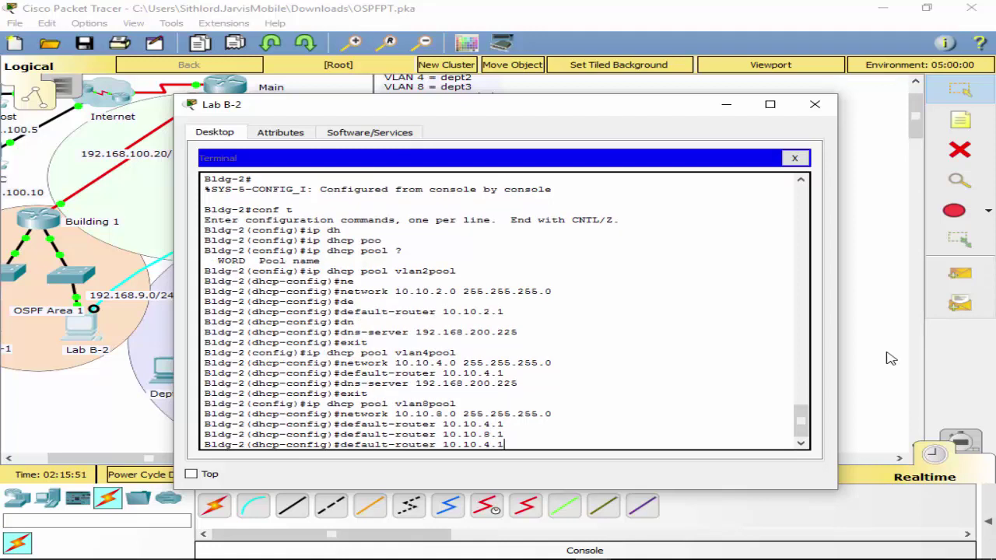
{"action": "key", "text": "Up"}
{"action": "key", "text": "Up"}
{"action": "key", "text": "Up"}
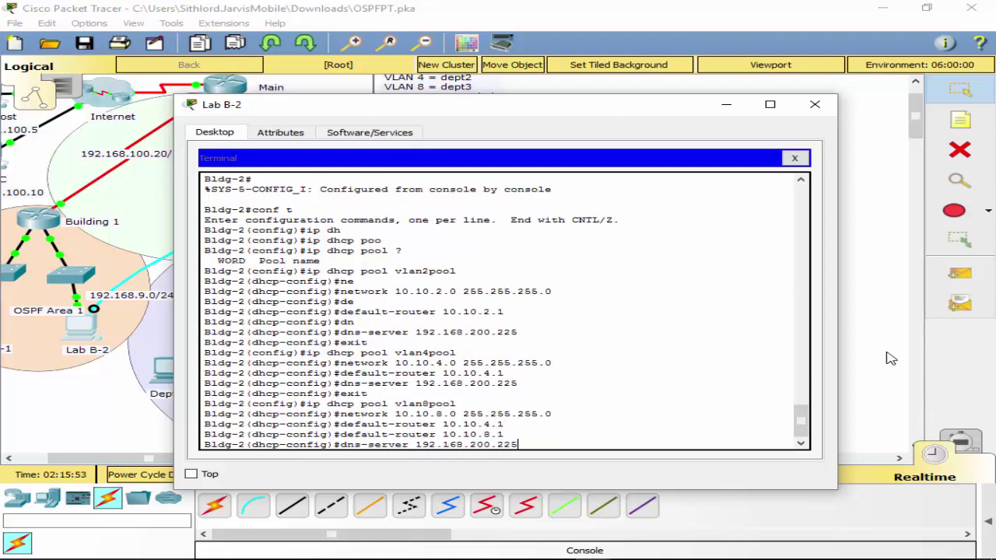
{"action": "key", "text": "Return"}
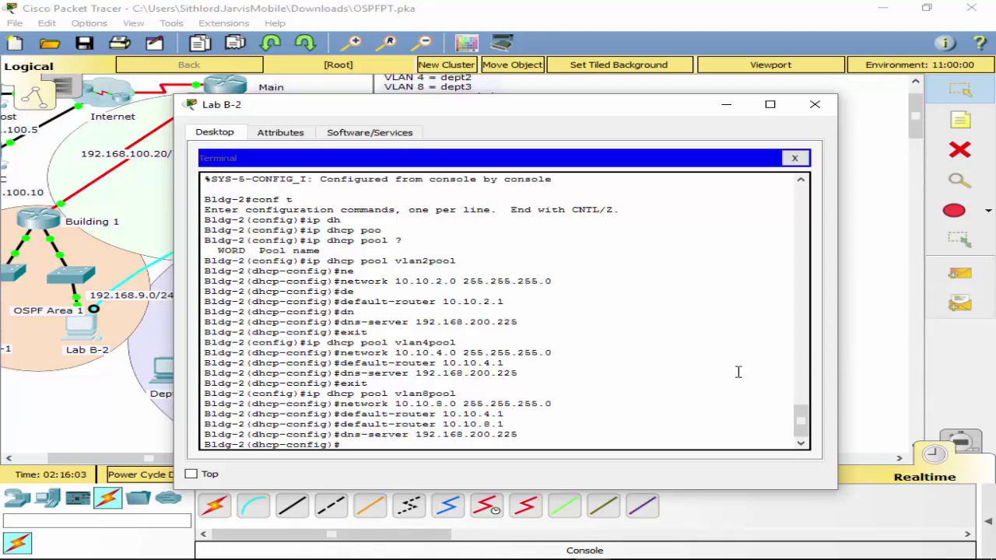
{"action": "type", "text": "ip"}
{"action": "type", "text": " d"}
Exit vlan8pool configuration back to global configuration mode.
{"action": "key", "text": "Tab"}
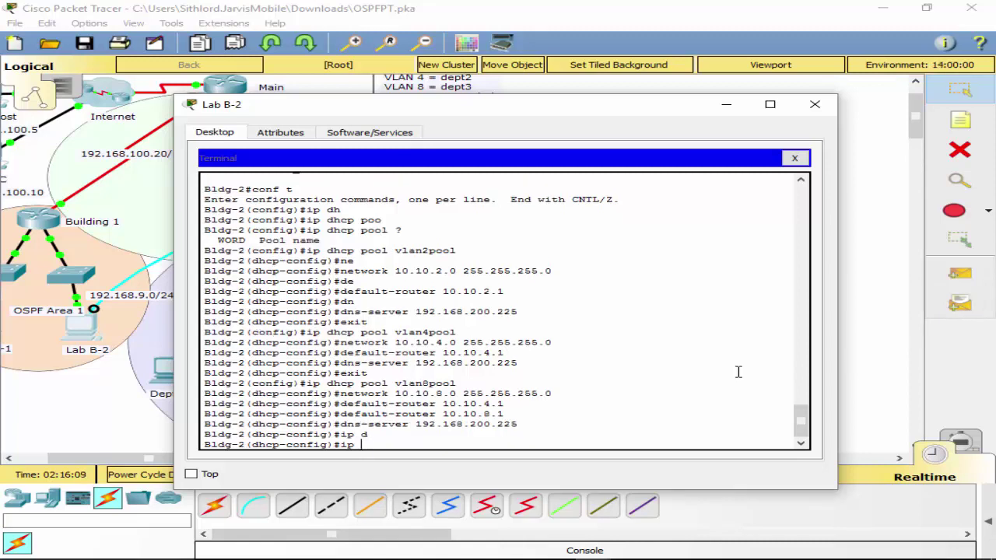
{"action": "type", "text": "e"}
{"action": "key", "text": "BackSpace"}
{"action": "type", "text": "dh"}
{"action": "key", "text": "Tab"}
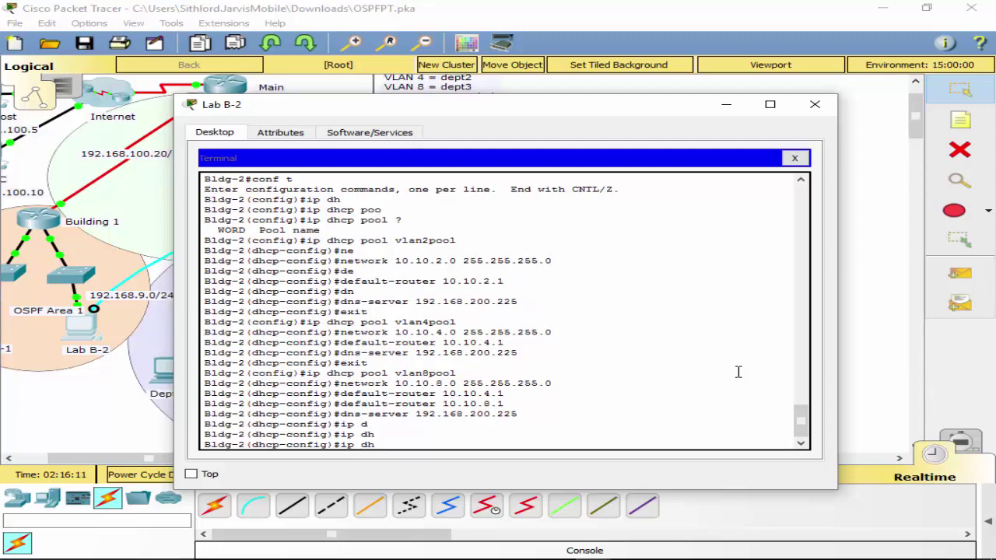
{"action": "type", "text": "c"}
{"action": "key", "text": "Tab"}
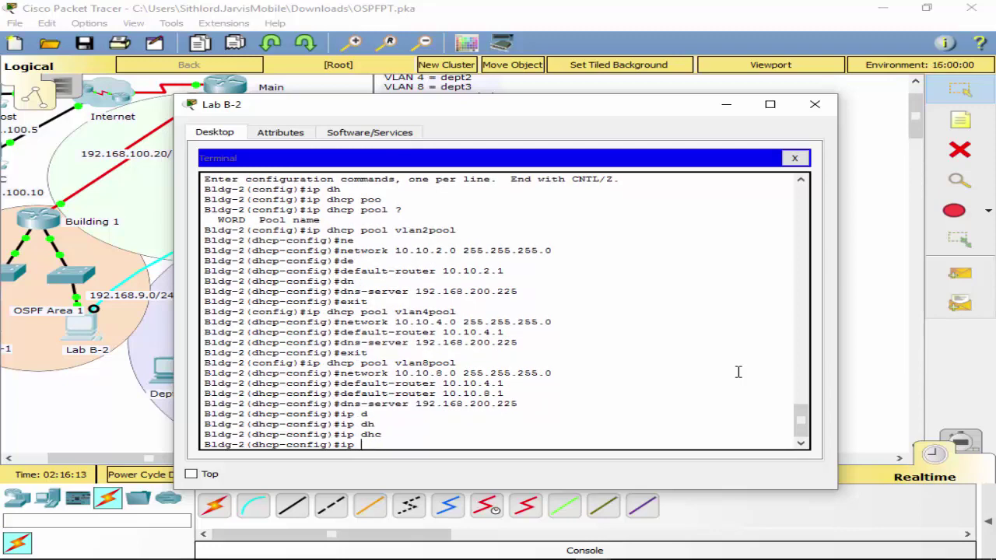
{"action": "key", "text": "BackSpace"}
{"action": "key", "text": "BackSpace"}
{"action": "type", "text": "?"}
{"action": "key", "text": "BackSpace"}
{"action": "key", "text": "BackSpace"}
{"action": "key", "text": "BackSpace"}
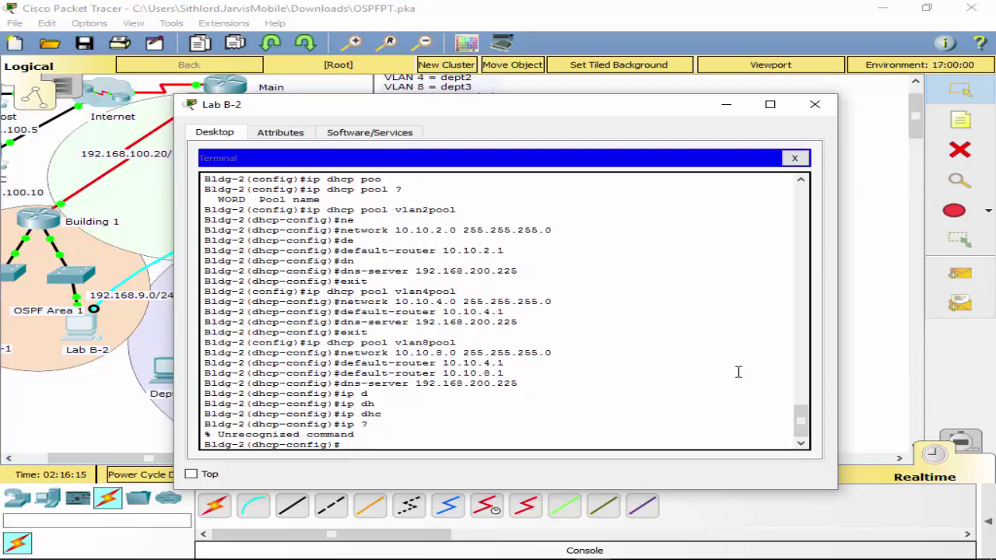
{"action": "type", "text": "exit"}
{"action": "key", "text": "Return"}
Exclude 10.10.2.1 through 10.10.2.5 from DHCP leasing.
{"action": "type", "text": "ip dh"}
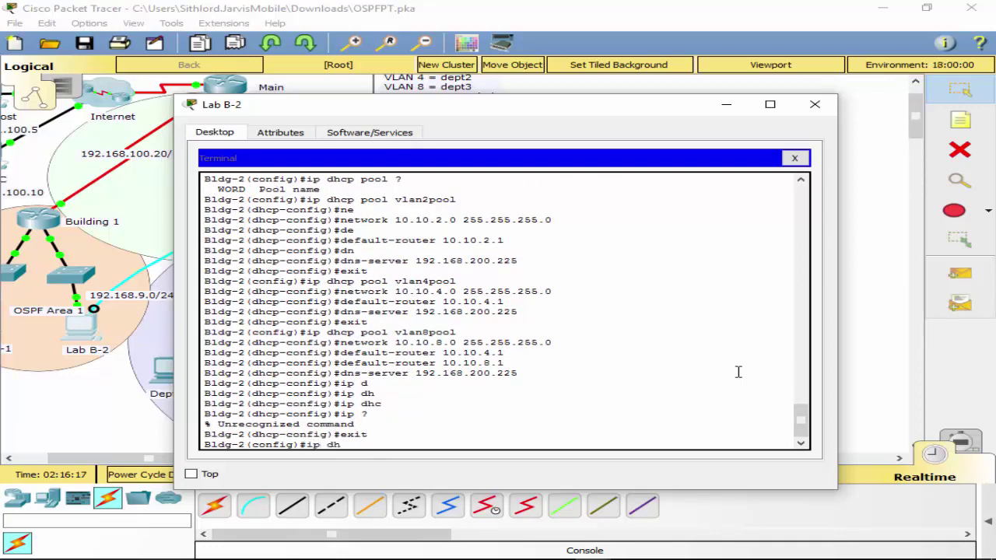
{"action": "key", "text": "Tab"}
{"action": "type", "text": "ex"}
{"action": "key", "text": "Tab"}
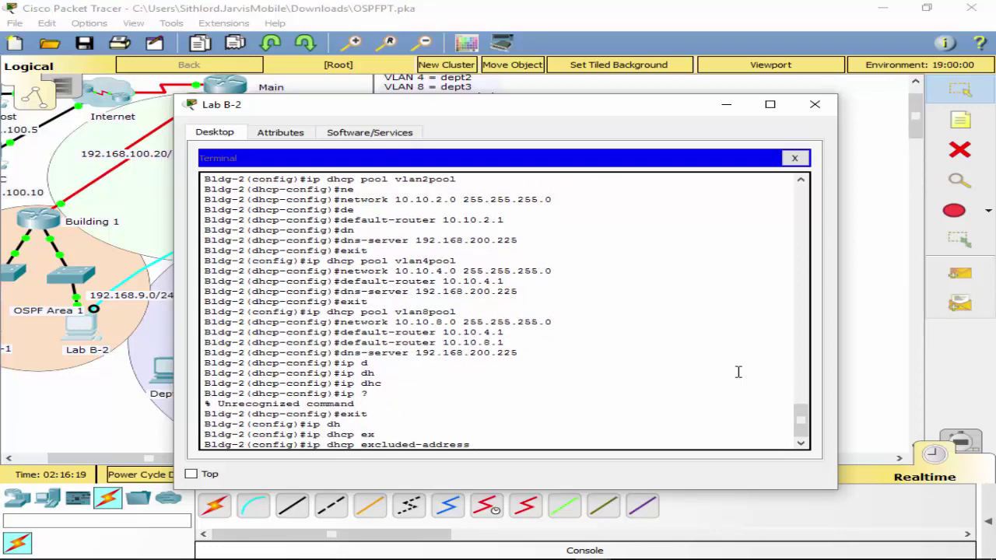
{"action": "type", "text": "19"}
{"action": "type", "text": ".0"}
{"action": "key", "text": "BackSpace"}
{"action": "type", "text": "10.2.1 ?"}
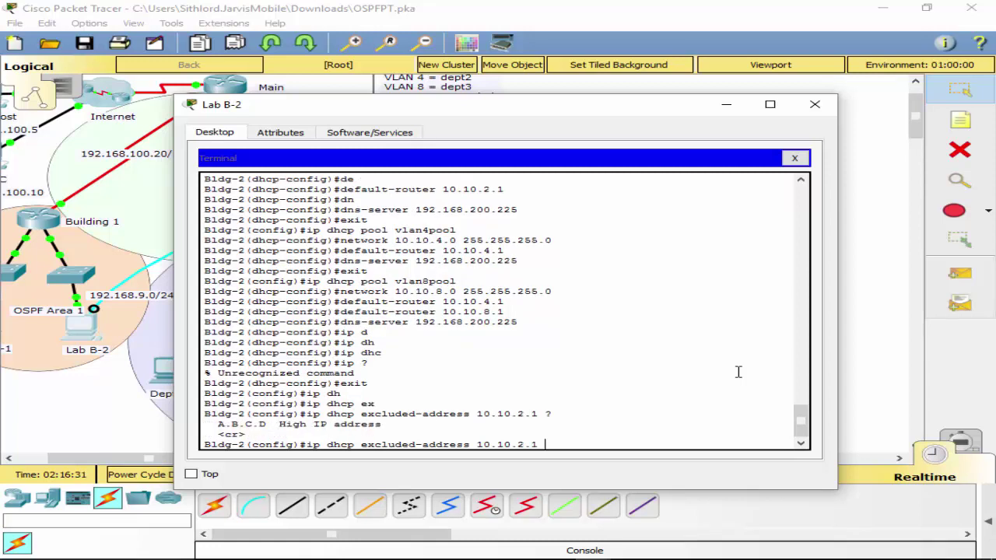
{"action": "type", "text": "10.10.2.5"}
{"action": "key", "text": "Return"}
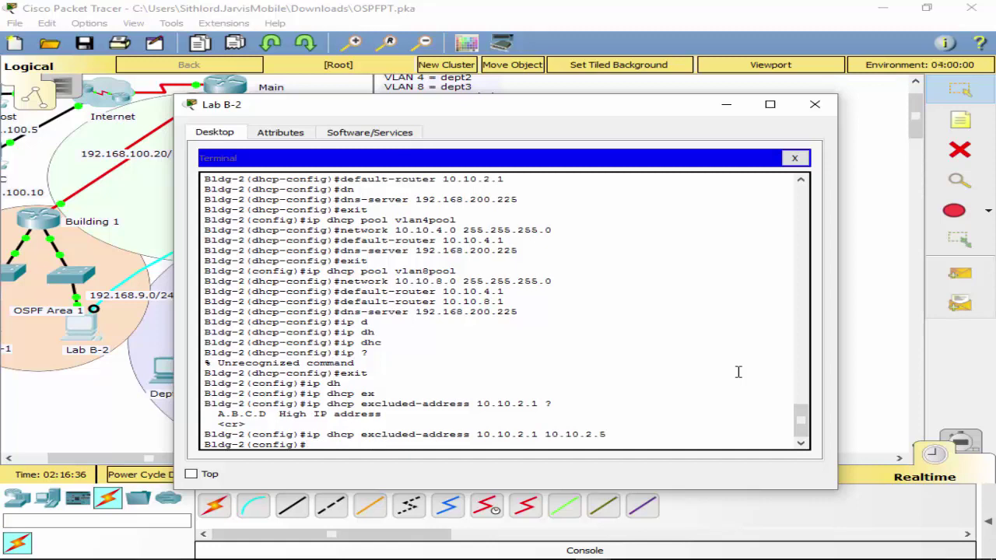
Add an exclusion range ending at 10.10.4.5 by editing the previous command.
{"action": "key", "text": "Up"}
{"action": "key", "text": "BackSpace"}
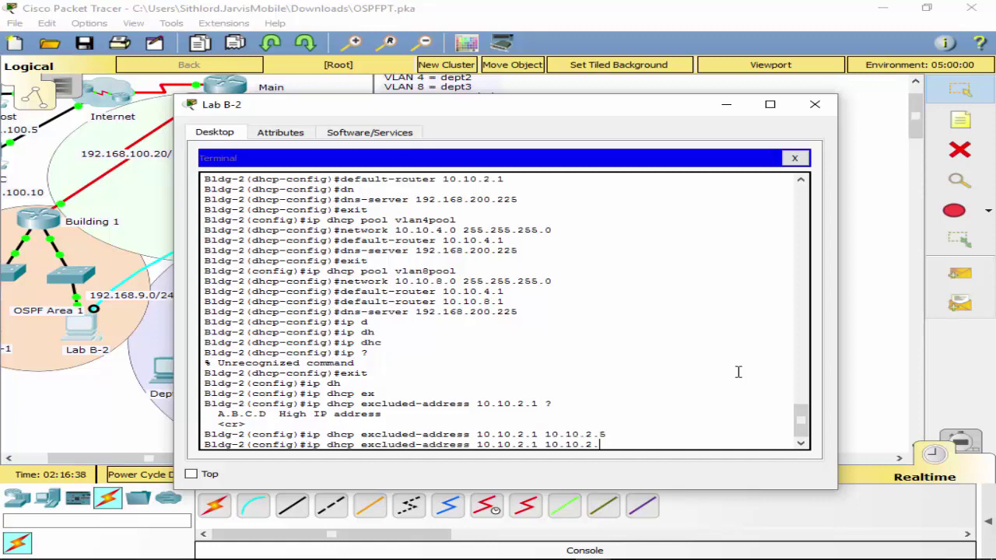
{"action": "type", "text": "5"}
{"action": "key", "text": "Delete"}
{"action": "type", "text": "4"}
{"action": "key", "text": "Return"}
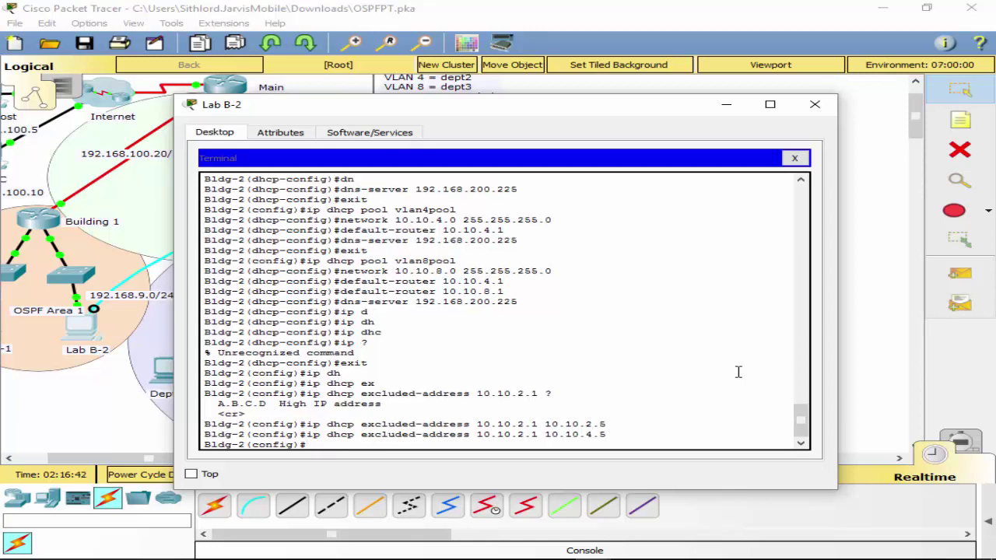
Remove the mistaken 10.10.2.1–10.10.4.5 exclusion with a 'no' command.
{"action": "key", "text": "Up"}
{"action": "key", "text": "Left"}
{"action": "key", "text": "Left"}
{"action": "key", "text": "Left"}
{"action": "key", "text": "Left"}
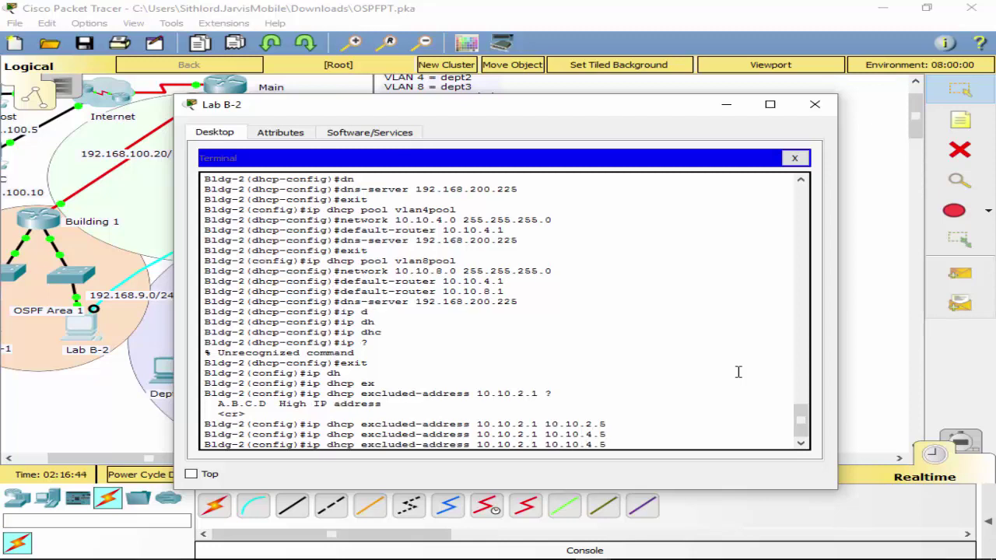
{"action": "key", "text": "Left"}
{"action": "key", "text": "Left"}
{"action": "key", "text": "Left"}
{"action": "key", "text": "Left"}
{"action": "key", "text": "Left"}
{"action": "key", "text": "Left"}
{"action": "key", "text": "Left"}
{"action": "key", "text": "Left"}
{"action": "key", "text": "Left"}
{"action": "key", "text": "Left"}
{"action": "key", "text": "Left"}
{"action": "key", "text": "Left"}
{"action": "key", "text": "Left"}
{"action": "key", "text": "Left"}
{"action": "key", "text": "Left"}
{"action": "key", "text": "Left"}
{"action": "key", "text": "Left"}
{"action": "key", "text": "Left"}
{"action": "key", "text": "Left"}
{"action": "key", "text": "Left"}
{"action": "type", "text": "no"}
{"action": "key", "text": "Return"}
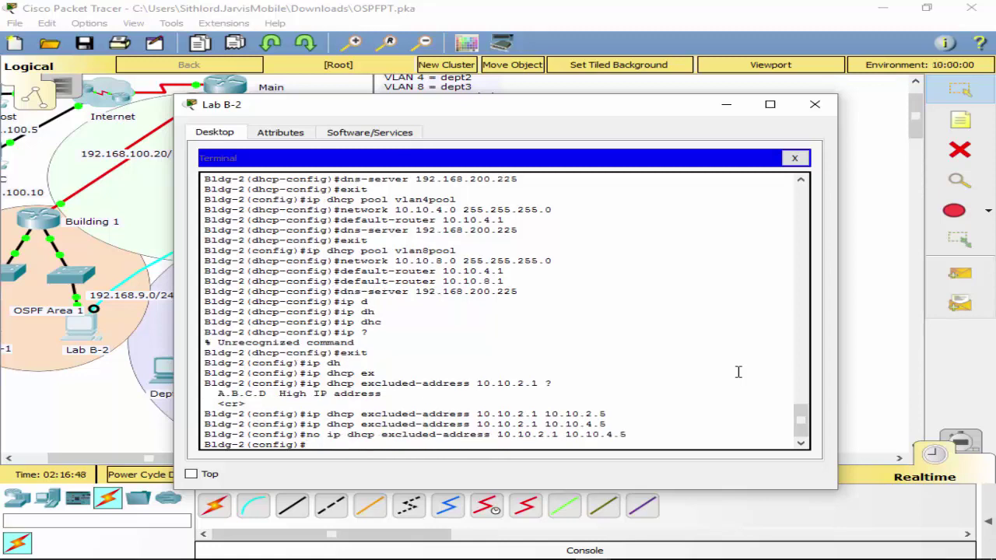
{"action": "key", "text": "Up"}
{"action": "key", "text": "Left"}
{"action": "key", "text": "Left"}
{"action": "key", "text": "Left"}
{"action": "key", "text": "Left"}
{"action": "key", "text": "Left"}
{"action": "key", "text": "Left"}
{"action": "key", "text": "Left"}
{"action": "key", "text": "Left"}
{"action": "key", "text": "Left"}
{"action": "key", "text": "Left"}
{"action": "key", "text": "Left"}
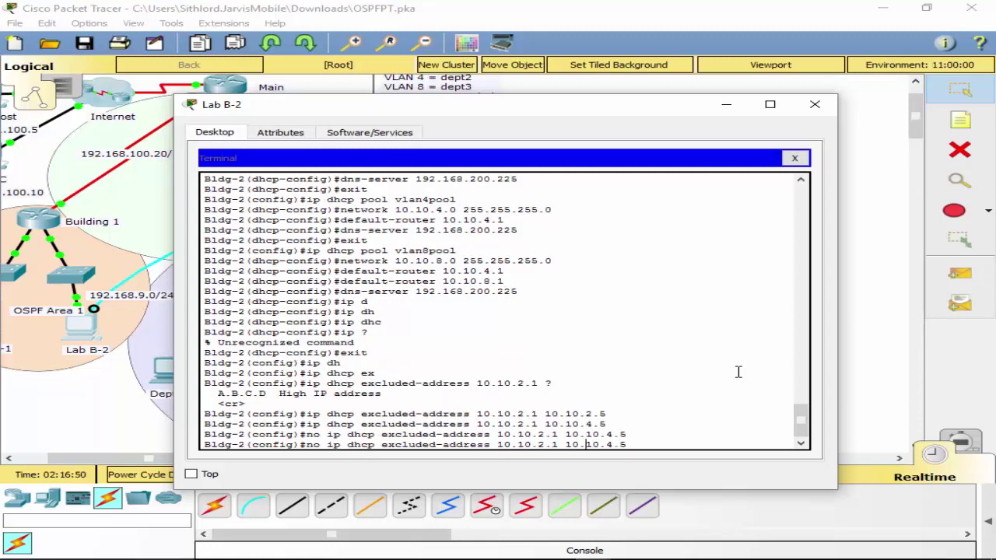
{"action": "key", "text": "BackSpace"}
{"action": "type", "text": "4"}
{"action": "key", "text": "Return"}
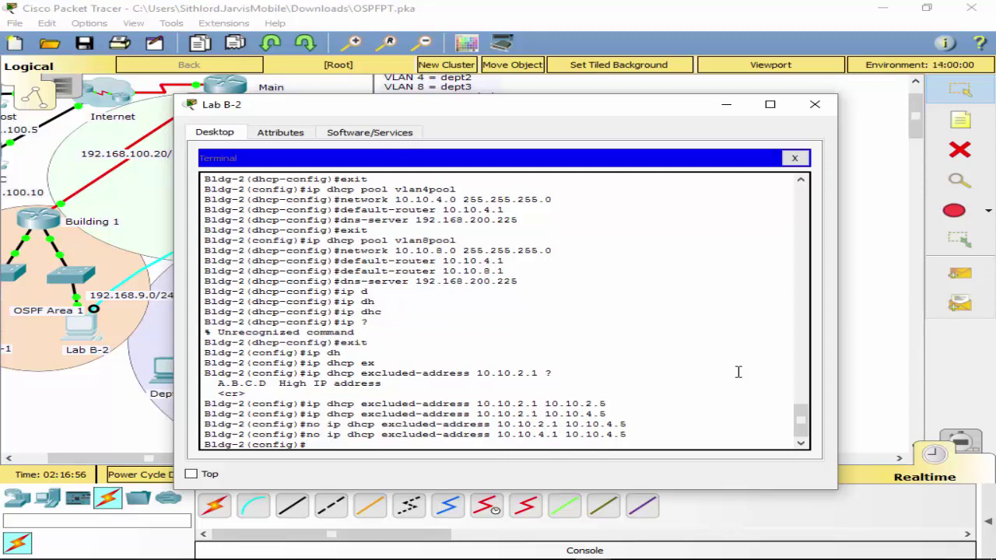
Exclude 10.10.4.1–10.10.4.5 and 10.10.8.1–10.10.8.5 from DHCP leasing.
{"action": "key", "text": "Up"}
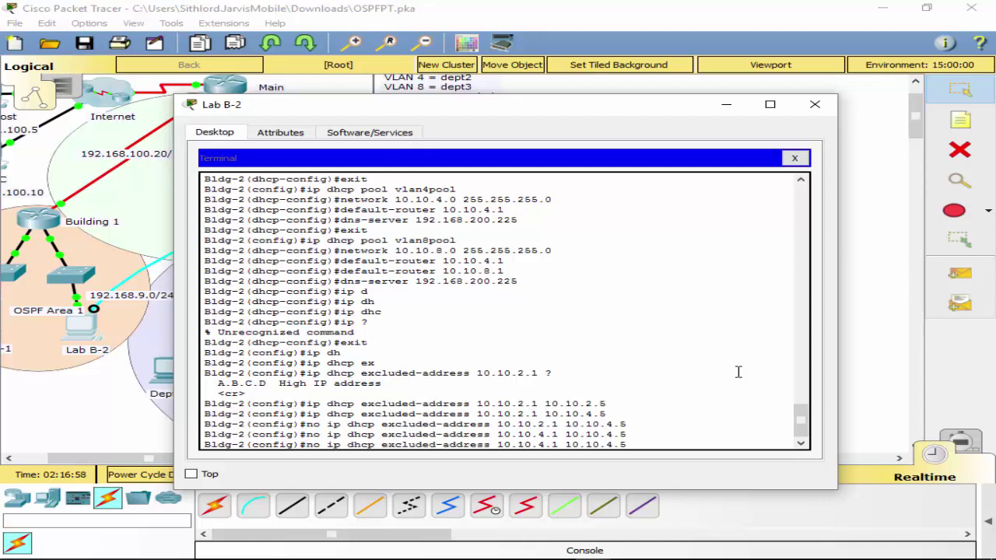
{"action": "key", "text": "Left"}
{"action": "key", "text": "Left"}
{"action": "key", "text": "Left"}
{"action": "key", "text": "Left"}
{"action": "key", "text": "Left"}
{"action": "key", "text": "Left"}
{"action": "key", "text": "Left"}
{"action": "key", "text": "Left"}
{"action": "key", "text": "Left"}
{"action": "key", "text": "Left"}
{"action": "key", "text": "Left"}
{"action": "key", "text": "Left"}
{"action": "key", "text": "Left"}
{"action": "key", "text": "Left"}
{"action": "key", "text": "Left"}
{"action": "key", "text": "Left"}
{"action": "key", "text": "Left"}
{"action": "key", "text": "Left"}
{"action": "key", "text": "Left"}
{"action": "key", "text": "Left"}
{"action": "key", "text": "BackSpace"}
{"action": "key", "text": "BackSpace"}
{"action": "key", "text": "BackSpace"}
{"action": "key", "text": "Return"}
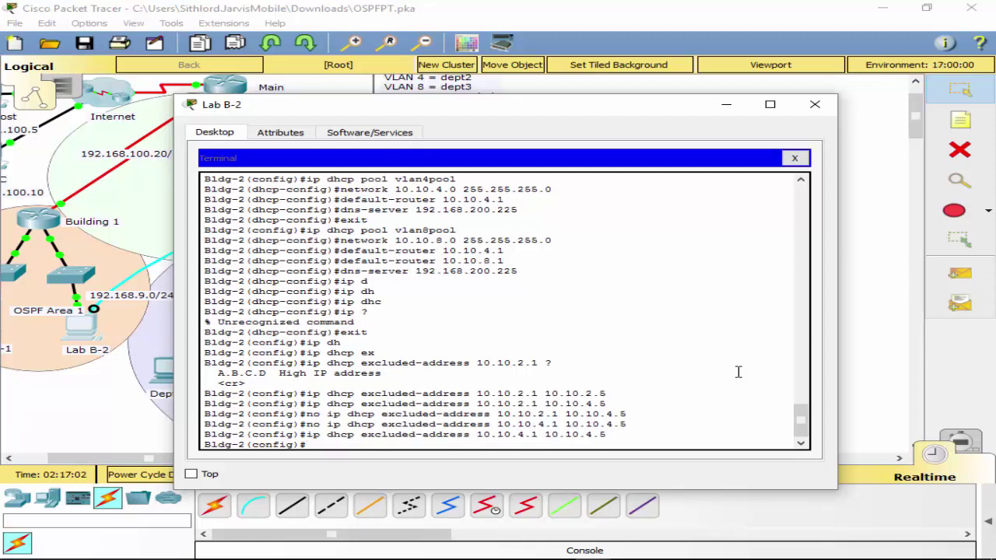
{"action": "key", "text": "Up"}
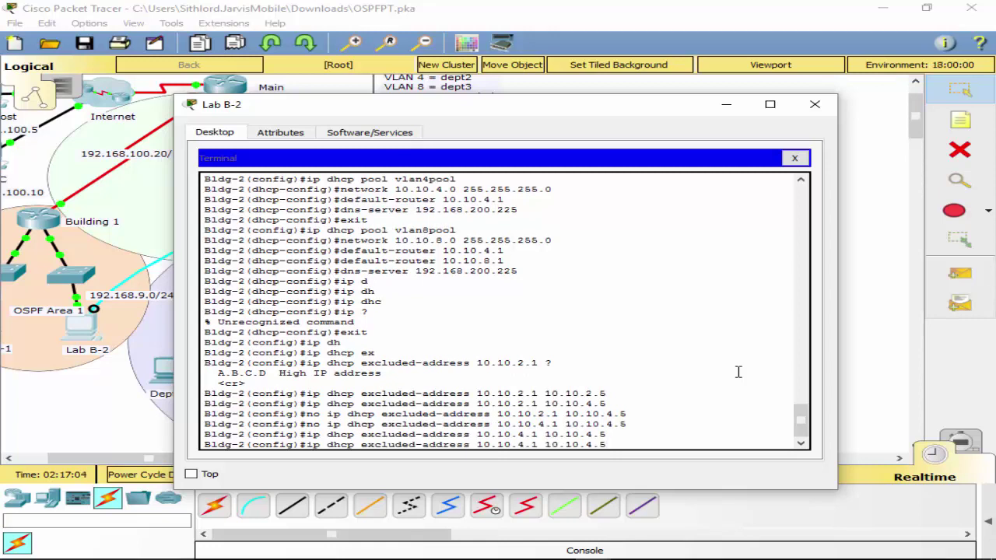
{"action": "key", "text": "BackSpace"}
{"action": "type", "text": "8"}
{"action": "key", "text": "Left"}
{"action": "key", "text": "Left"}
{"action": "key", "text": "Left"}
{"action": "key", "text": "Left"}
{"action": "key", "text": "BackSpace"}
{"action": "type", "text": "8"}
{"action": "key", "text": "Return"}
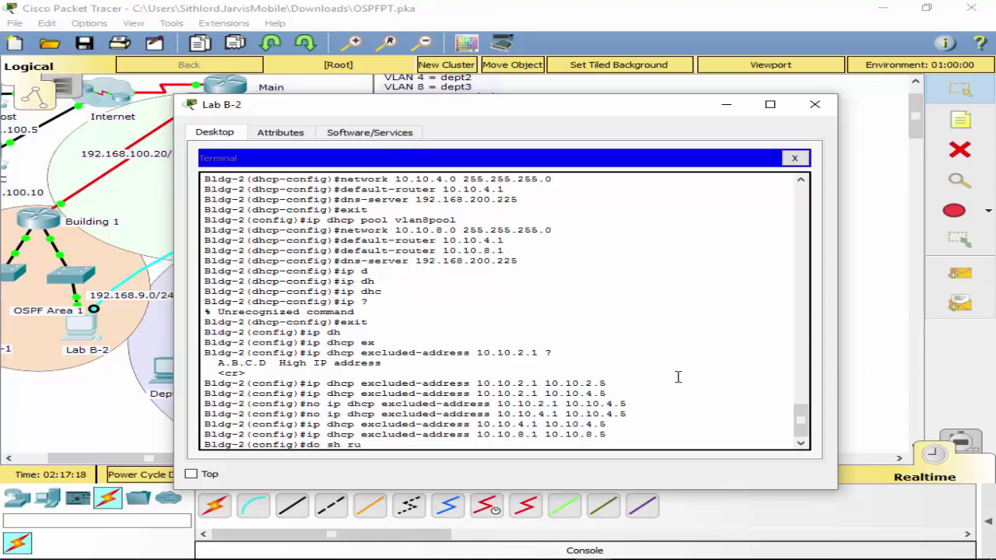
Review the running configuration's DHCP exclusions and pools with do sh run.
{"action": "type", "text": "n"}
{"action": "key", "text": "Return"}
{"action": "key", "text": "space"}
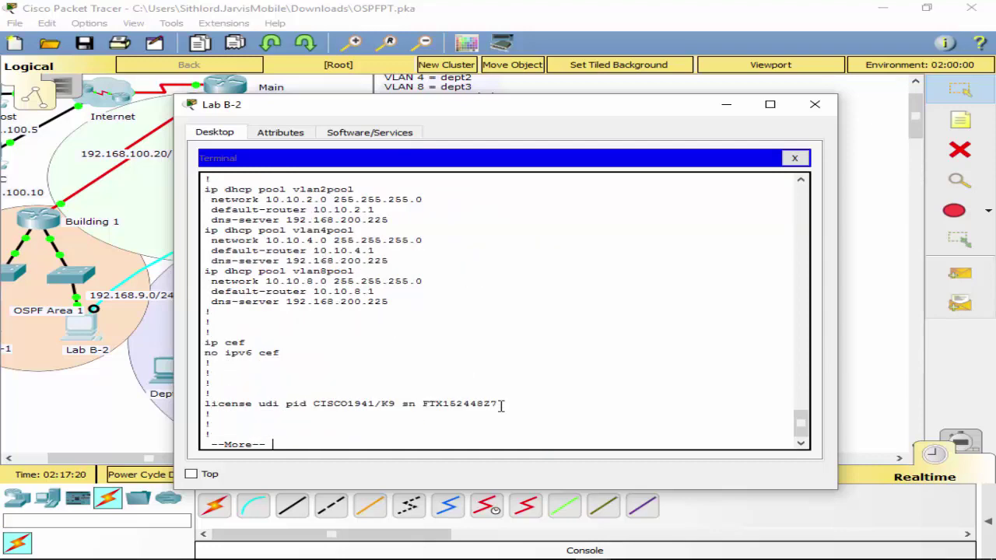
{"action": "scroll", "coordinate": [500, 404], "scroll_direction": "up", "scroll_amount": 2}
{"action": "scroll", "coordinate": [349, 262], "scroll_direction": "up", "scroll_amount": 3}
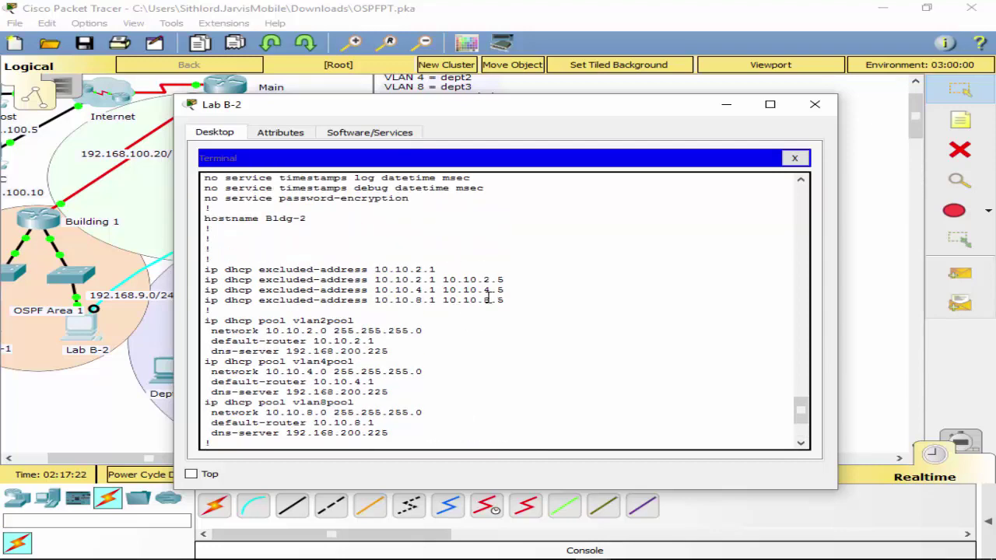
{"action": "scroll", "coordinate": [449, 328], "scroll_direction": "down", "scroll_amount": 4}
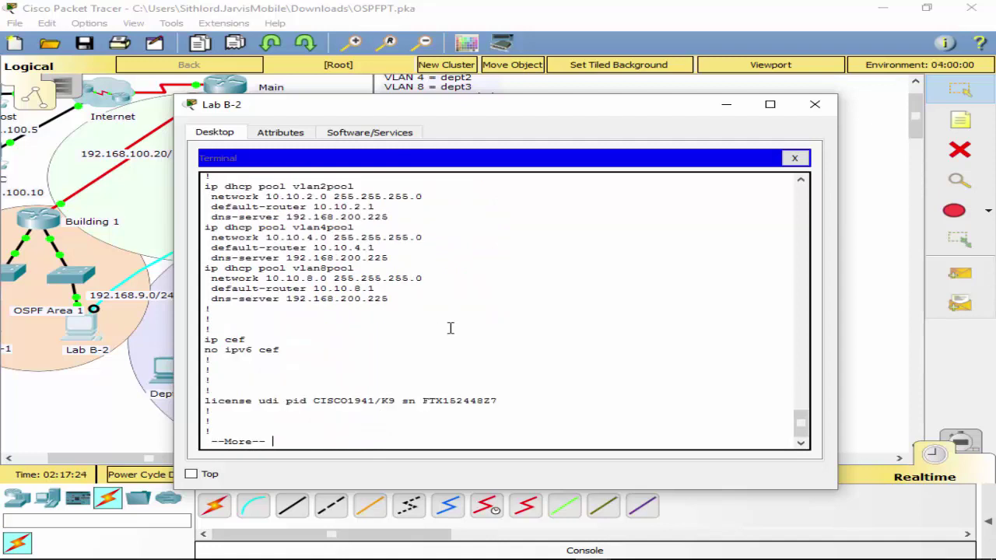
Quit the listing, leave configuration mode, and save the configuration with wr.
{"action": "type", "text": "q"}
{"action": "type", "text": "e"}
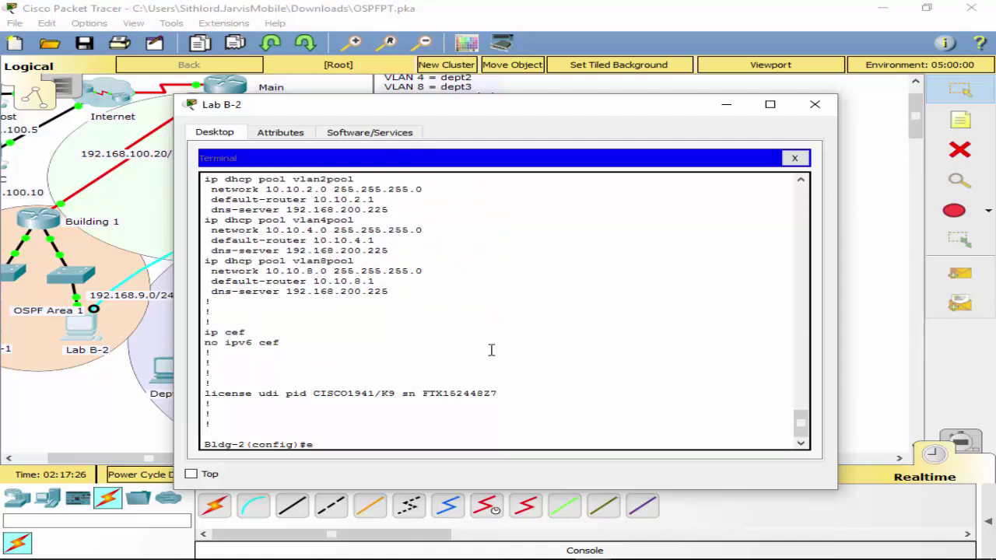
{"action": "type", "text": "xit"}
{"action": "key", "text": "Return"}
{"action": "type", "text": "wr"}
{"action": "key", "text": "Return"}
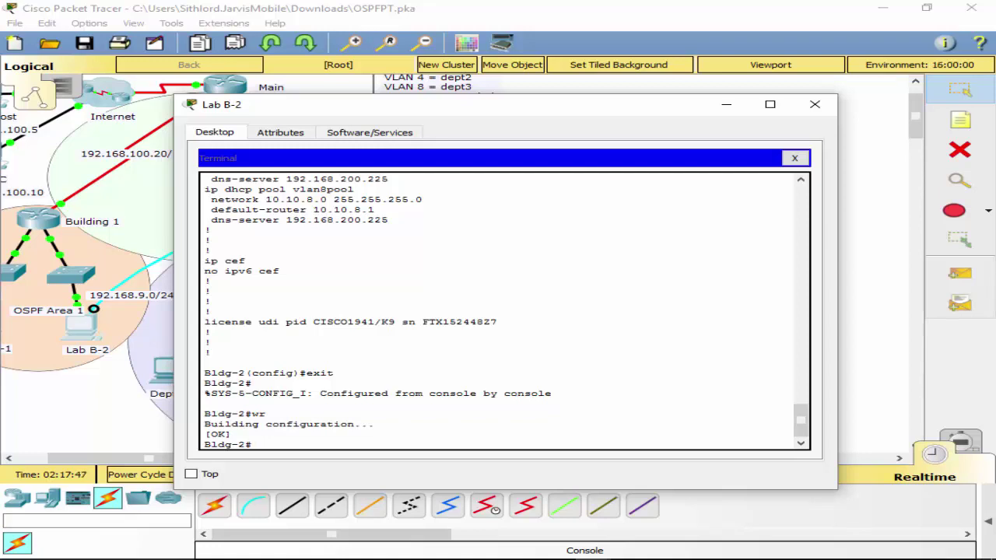
Close the Lab B-2 terminal and switch Dept3-B to DHCP addressing.
{"action": "left_click", "coordinate": [794, 158]}
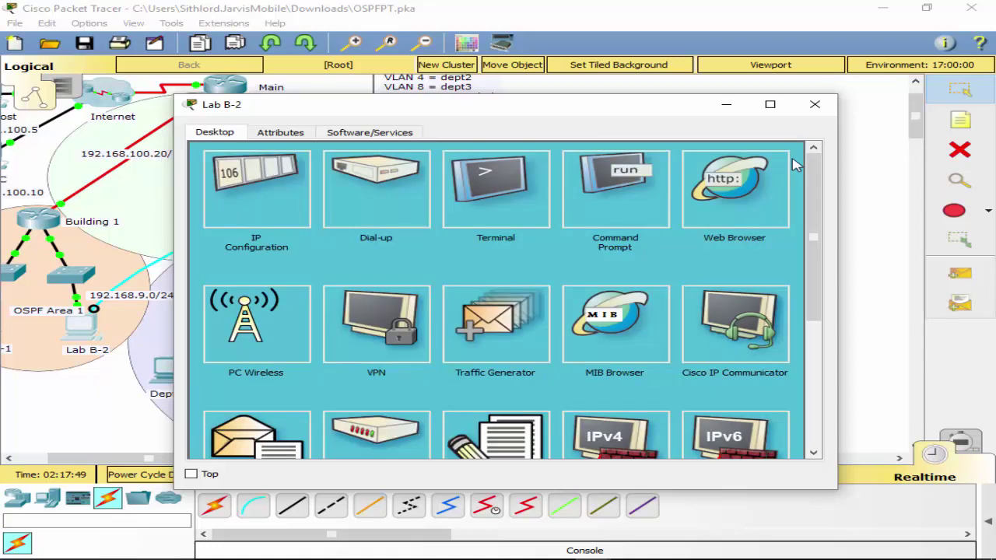
{"action": "left_click", "coordinate": [815, 104]}
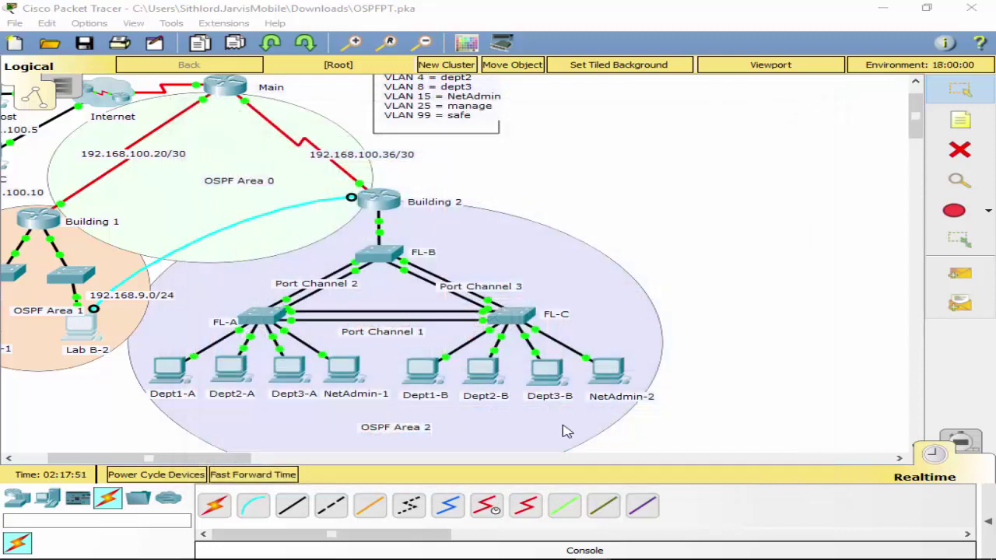
{"action": "left_click", "coordinate": [548, 375]}
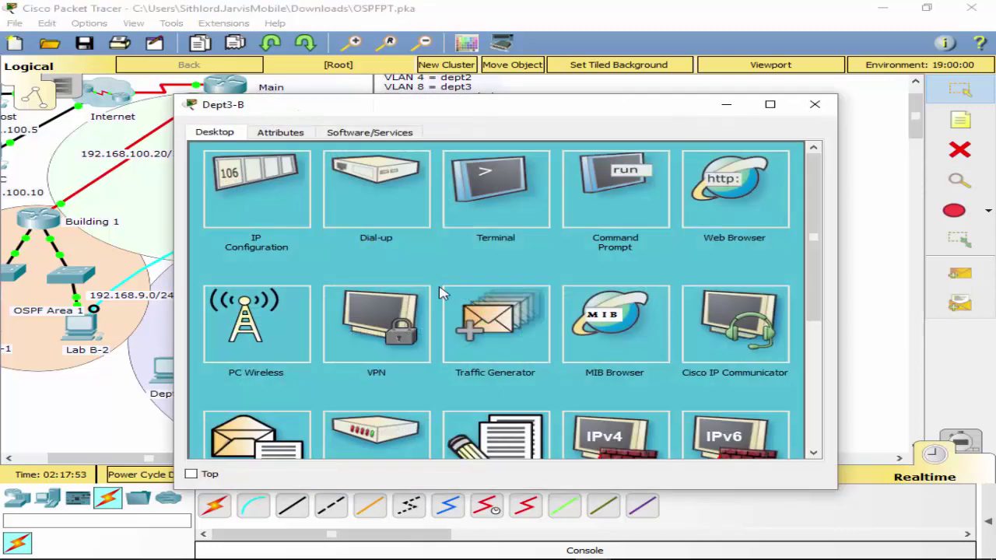
{"action": "left_click", "coordinate": [268, 201]}
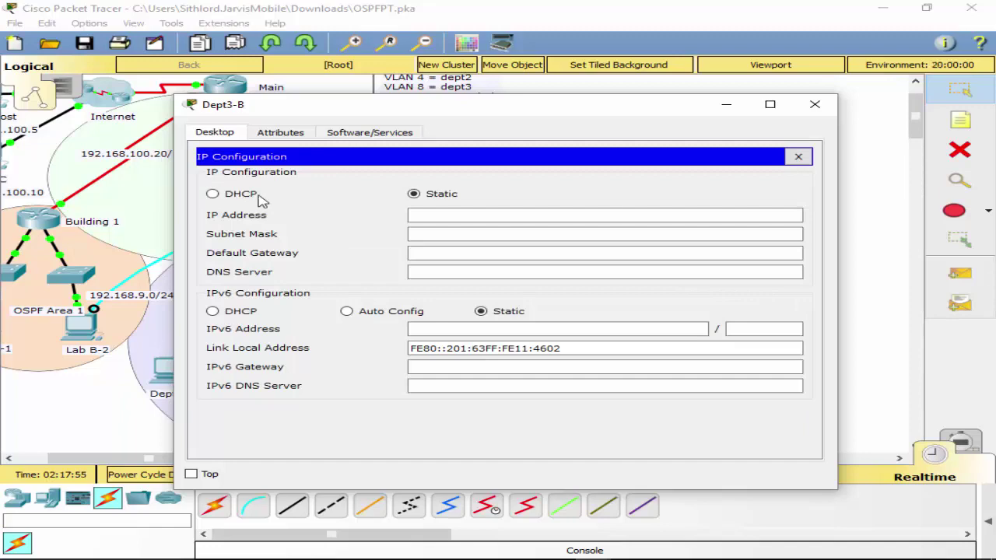
{"action": "left_click", "coordinate": [261, 196]}
{"action": "left_click", "coordinate": [798, 157]}
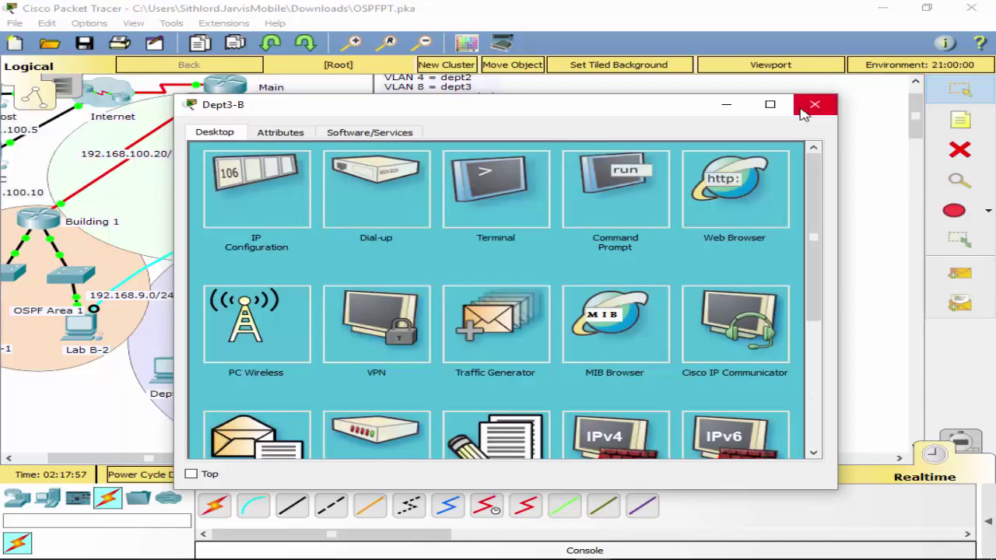
{"action": "left_click", "coordinate": [814, 104]}
Switch Dept2-B and Dept1-B to DHCP addressing.
{"action": "left_click", "coordinate": [491, 379]}
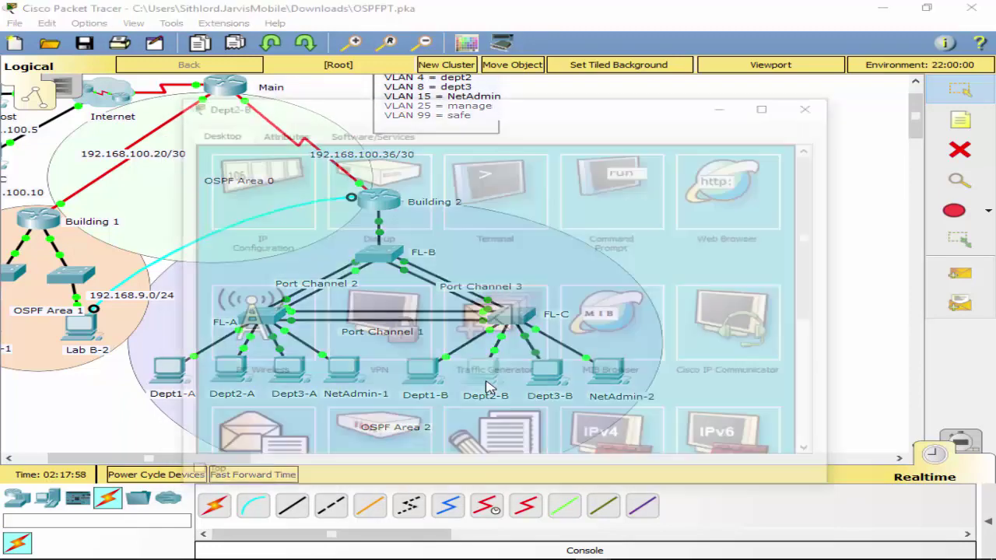
{"action": "left_click", "coordinate": [281, 194]}
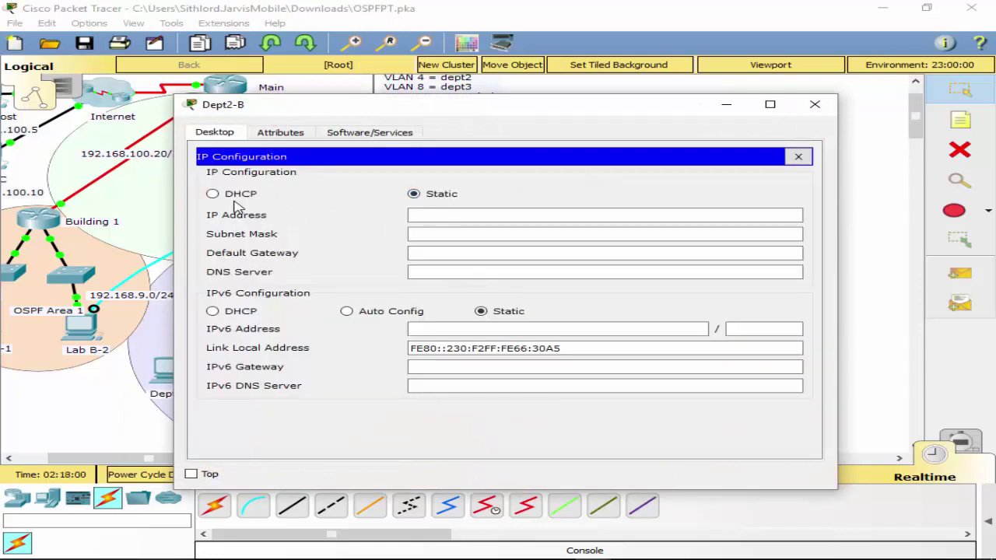
{"action": "left_click", "coordinate": [235, 200]}
{"action": "left_click", "coordinate": [798, 157]}
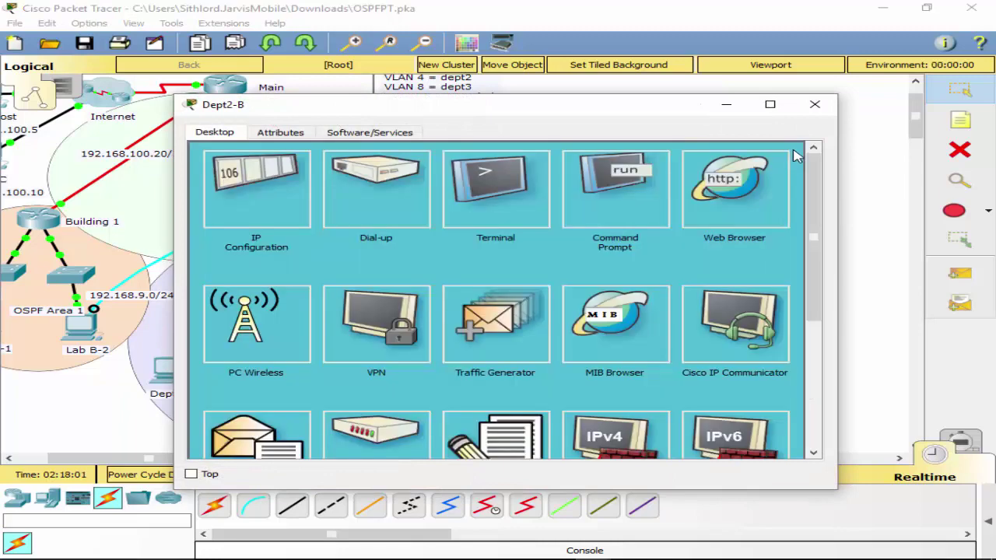
{"action": "left_click", "coordinate": [815, 104]}
{"action": "left_click", "coordinate": [426, 365]}
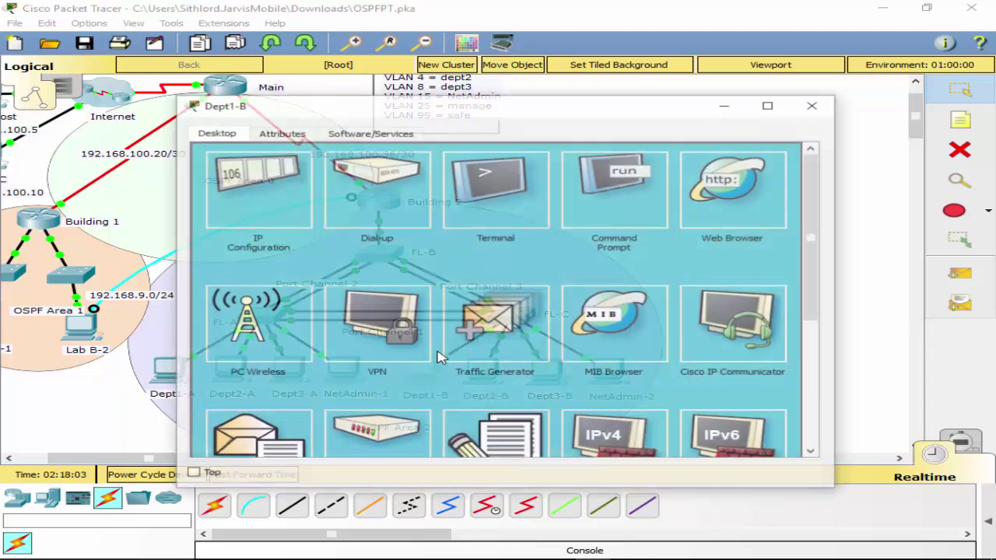
{"action": "left_click", "coordinate": [275, 203]}
{"action": "left_click", "coordinate": [233, 193]}
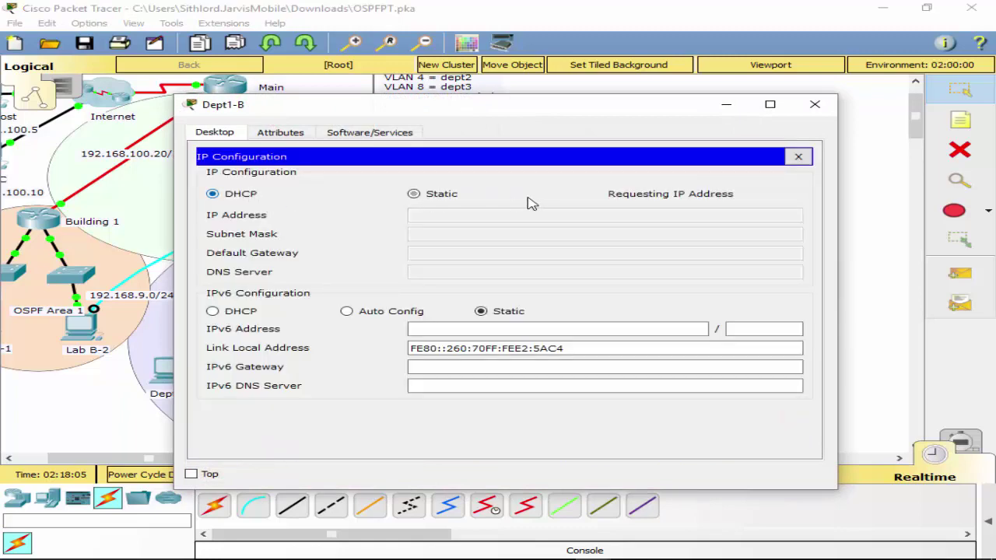
{"action": "left_click", "coordinate": [800, 154]}
{"action": "left_click", "coordinate": [814, 104]}
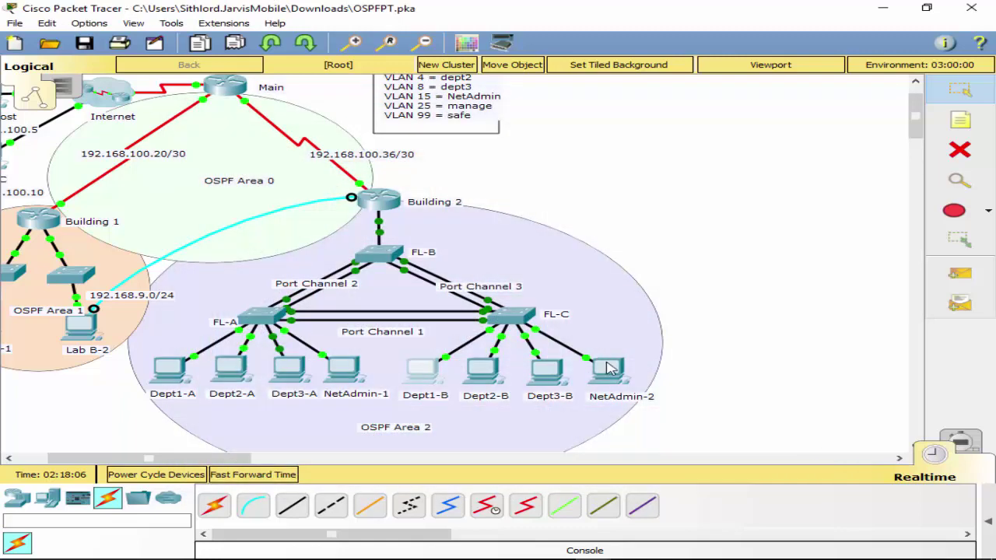
Check the IP settings on NetAdmin-2 and NetAdmin-1.
{"action": "left_click", "coordinate": [611, 371]}
{"action": "left_click", "coordinate": [264, 222]}
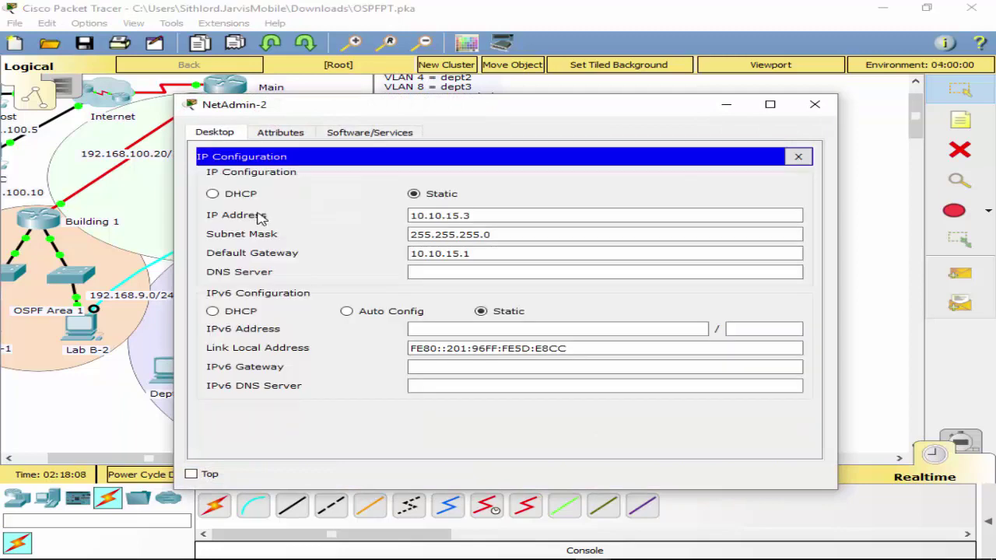
{"action": "left_click", "coordinate": [797, 156]}
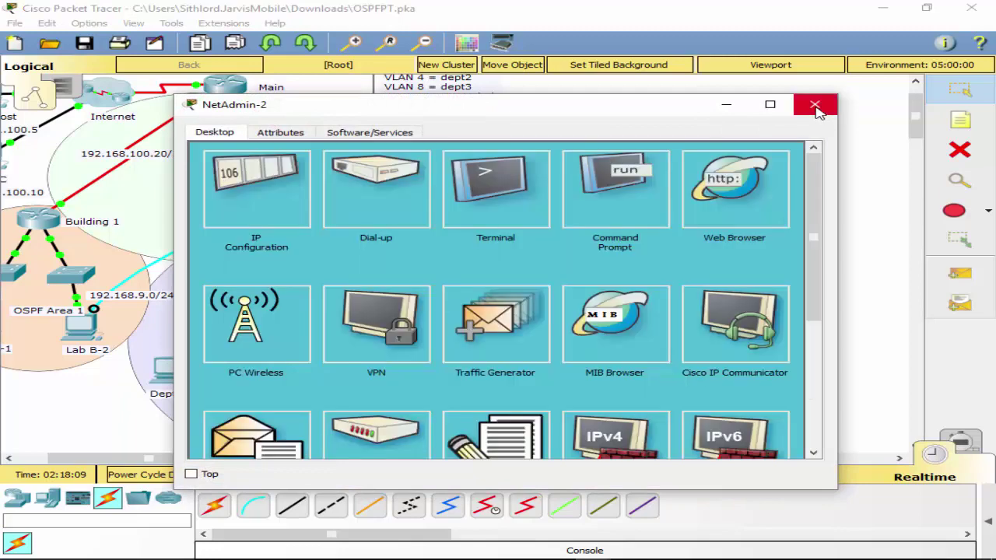
{"action": "left_click", "coordinate": [814, 105]}
{"action": "left_click", "coordinate": [345, 368]}
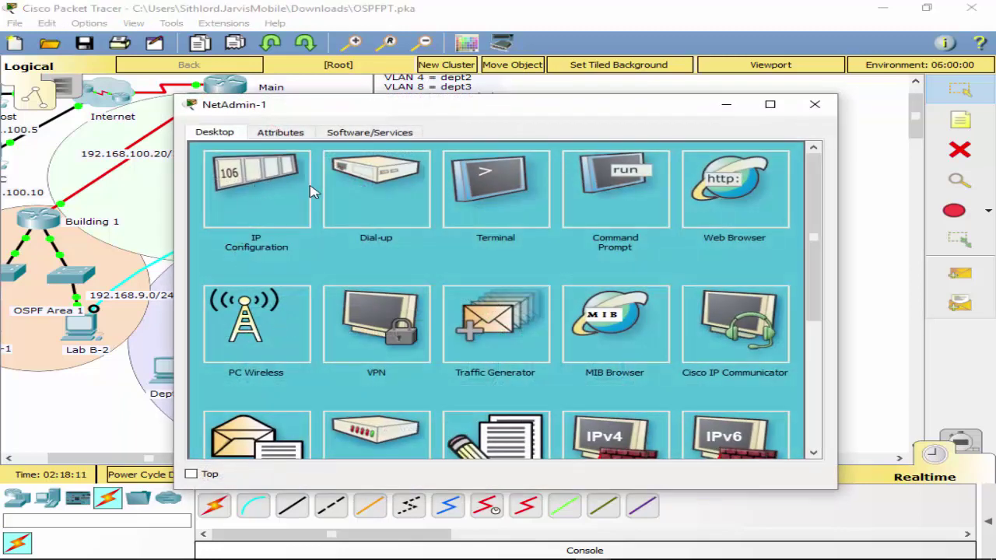
{"action": "left_click", "coordinate": [307, 190]}
{"action": "left_click", "coordinate": [797, 157]}
{"action": "left_click", "coordinate": [815, 105]}
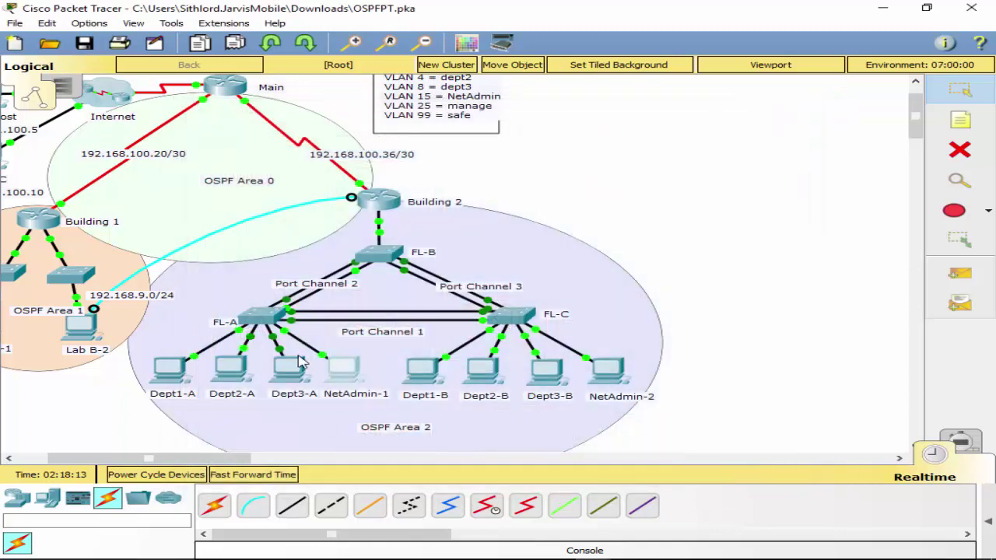
Switch Dept3-A to DHCP addressing.
{"action": "left_click", "coordinate": [295, 370]}
{"action": "left_click", "coordinate": [256, 189]}
{"action": "left_click", "coordinate": [220, 196]}
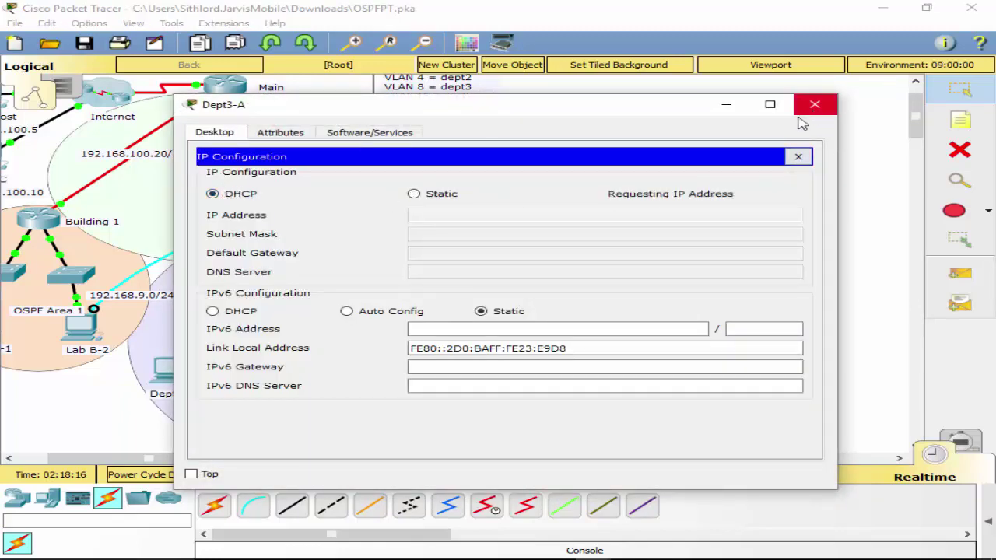
{"action": "left_click", "coordinate": [797, 156]}
{"action": "left_click", "coordinate": [815, 104]}
Switch Dept2-A and Dept1-A to DHCP addressing.
{"action": "left_click", "coordinate": [233, 367]}
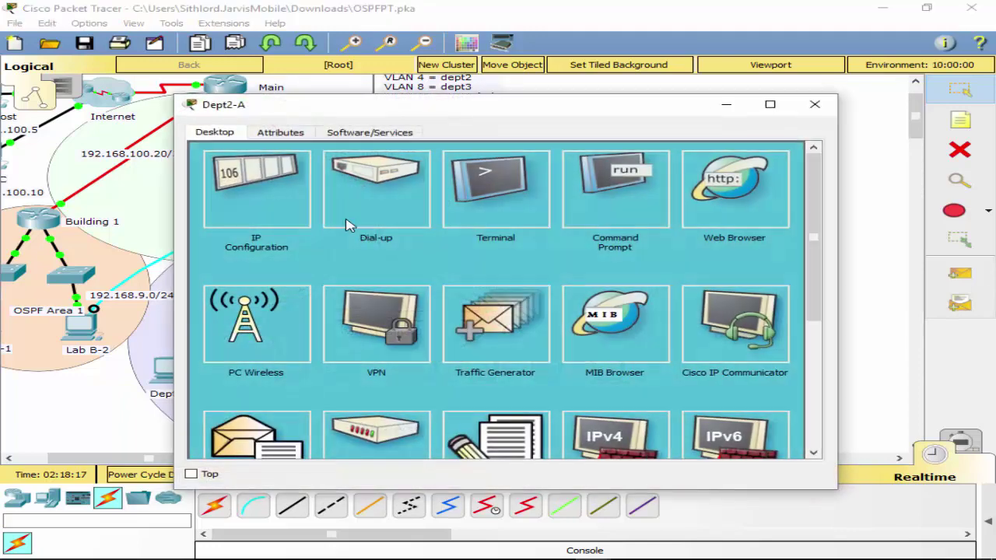
{"action": "left_click", "coordinate": [267, 196]}
{"action": "left_click", "coordinate": [213, 194]}
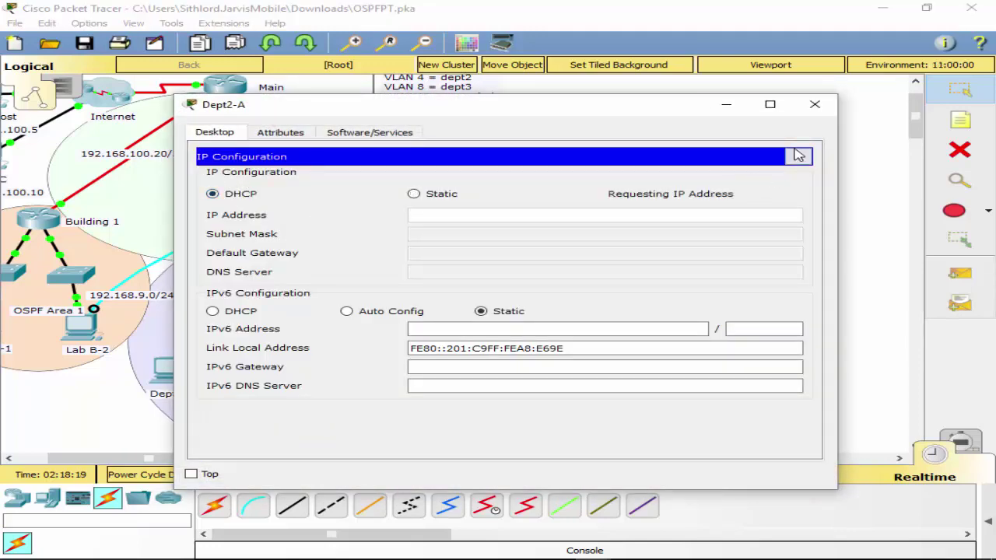
{"action": "left_click", "coordinate": [798, 156]}
{"action": "left_click", "coordinate": [814, 104]}
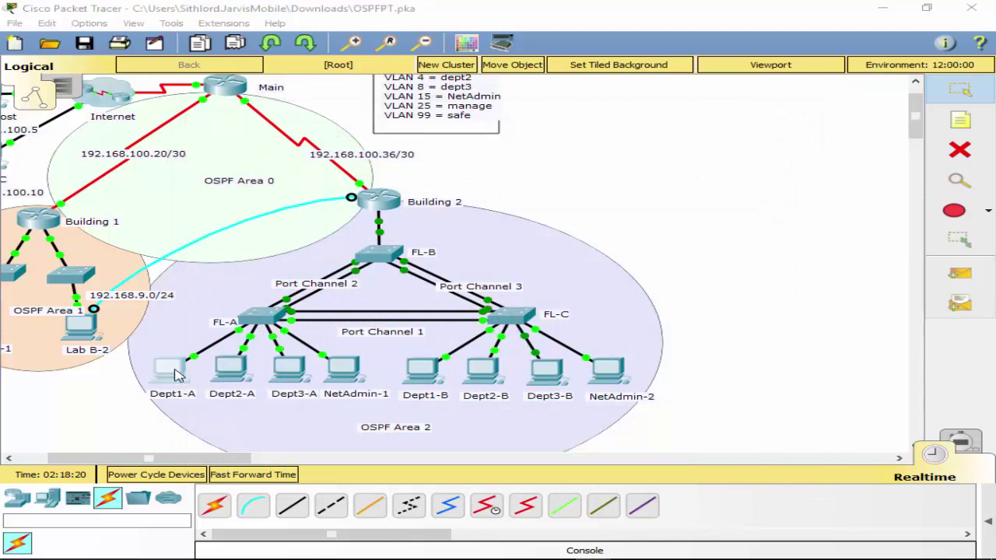
{"action": "left_click", "coordinate": [171, 367]}
{"action": "left_click", "coordinate": [247, 208]}
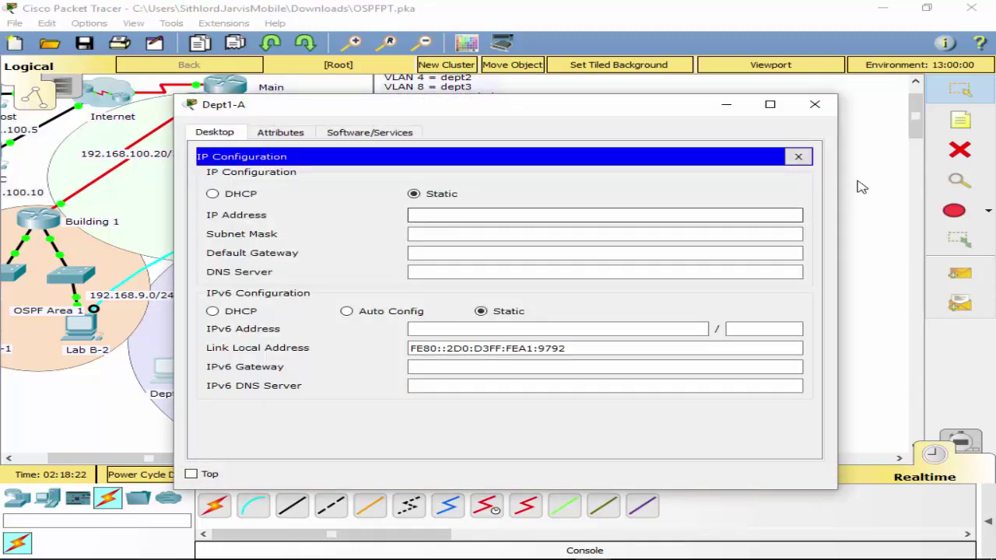
{"action": "left_click", "coordinate": [238, 194]}
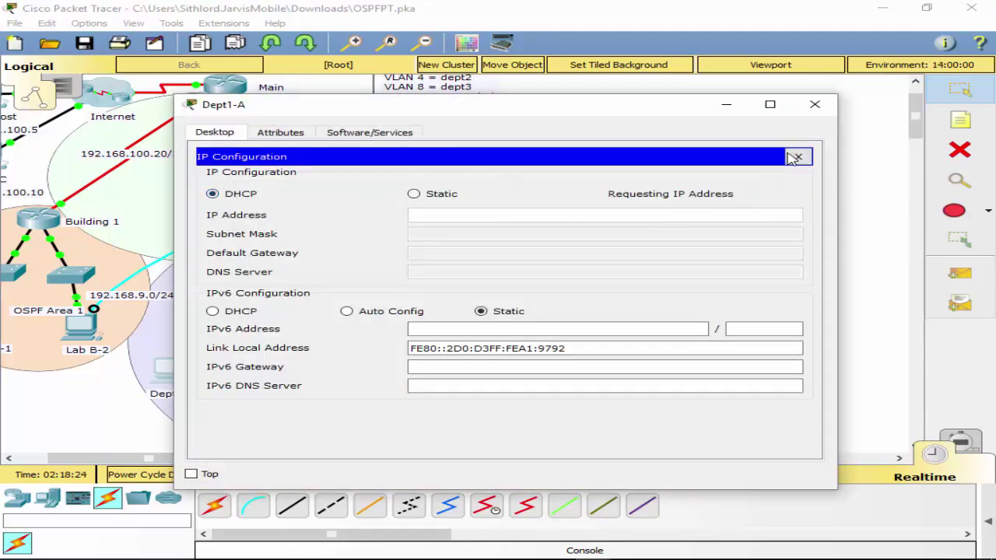
{"action": "left_click", "coordinate": [798, 157]}
{"action": "left_click", "coordinate": [814, 104]}
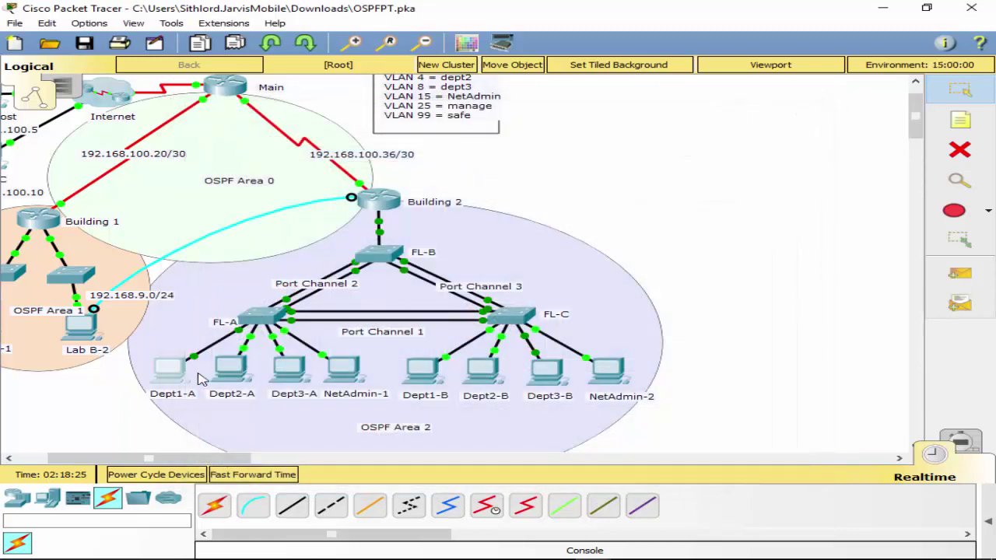
Confirm Dept3-B received 10.10.8.16/24 with gateway 10.10.8.1 by DHCP.
{"action": "left_click", "coordinate": [552, 381]}
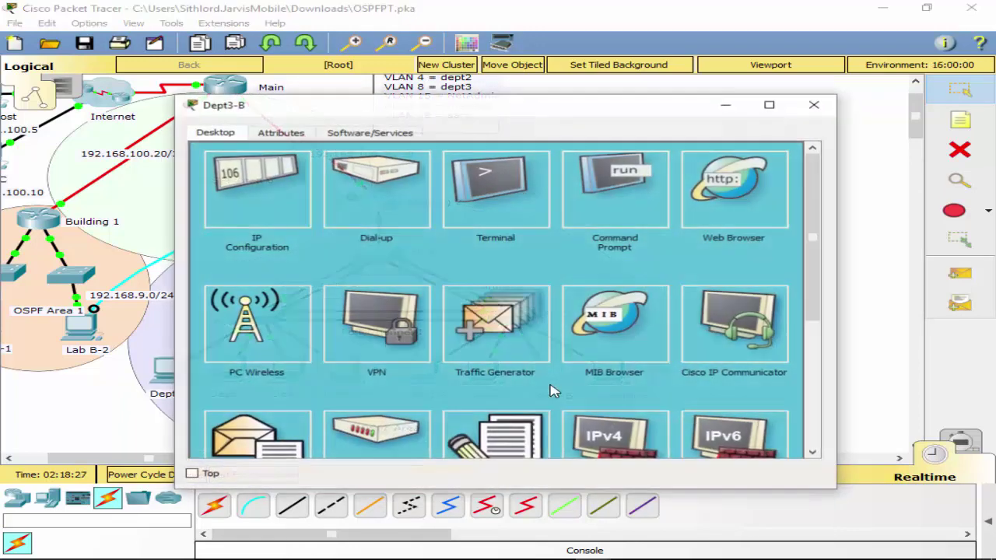
{"action": "left_click", "coordinate": [300, 216]}
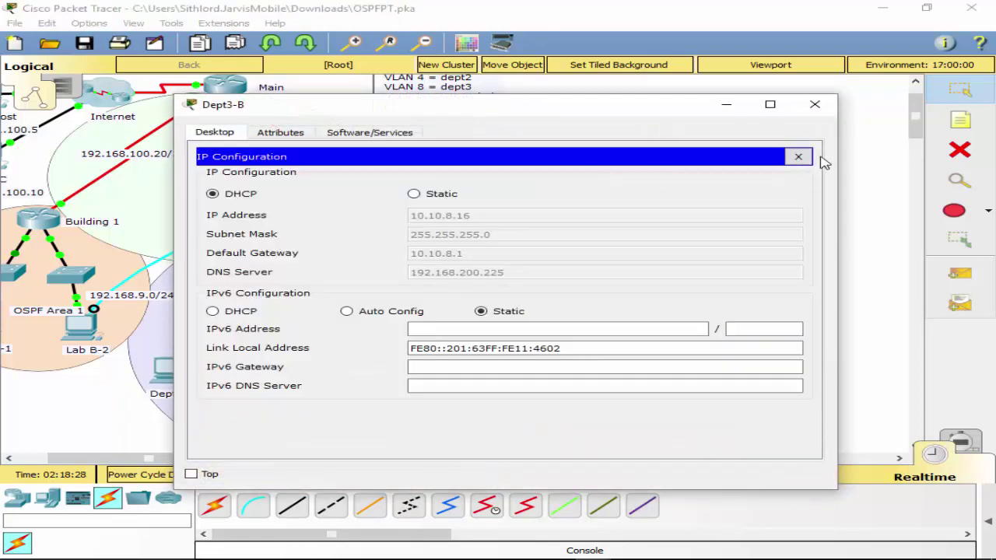
{"action": "left_click", "coordinate": [798, 157]}
{"action": "left_click", "coordinate": [814, 104]}
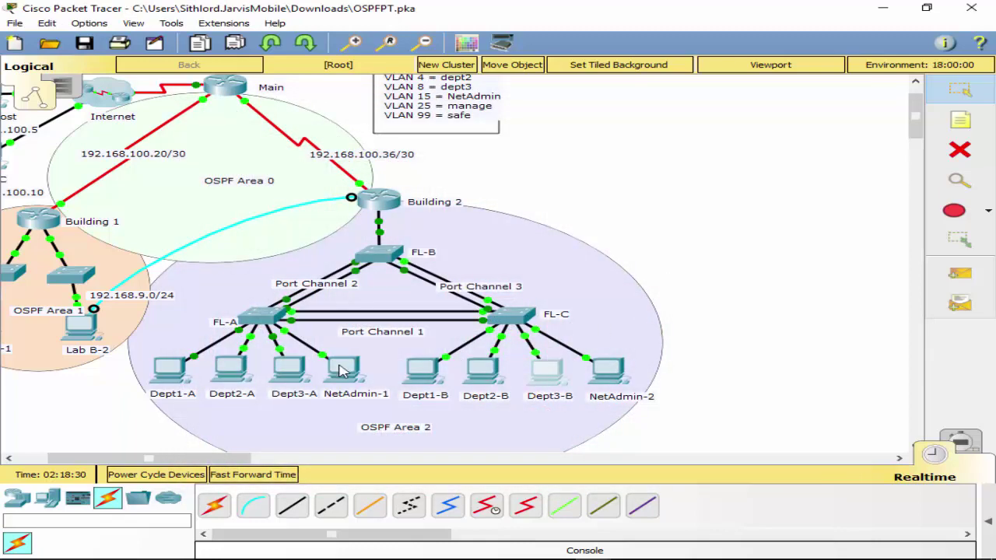
{"action": "left_click_drag", "start_coordinate": [150, 459], "coordinate": [118, 458]}
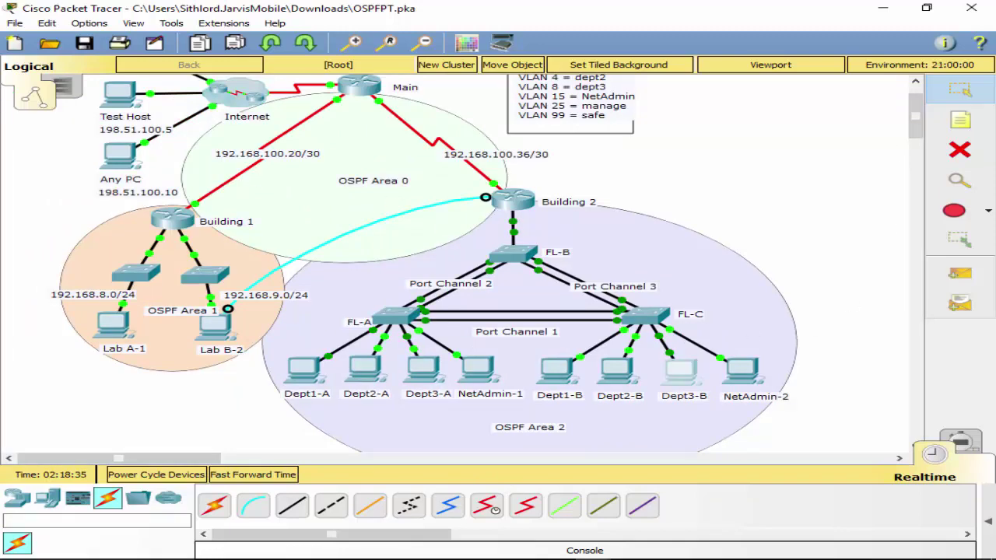
Ping 198.51.100.5 from Dept3-B's command prompt.
{"action": "left_click", "coordinate": [683, 377]}
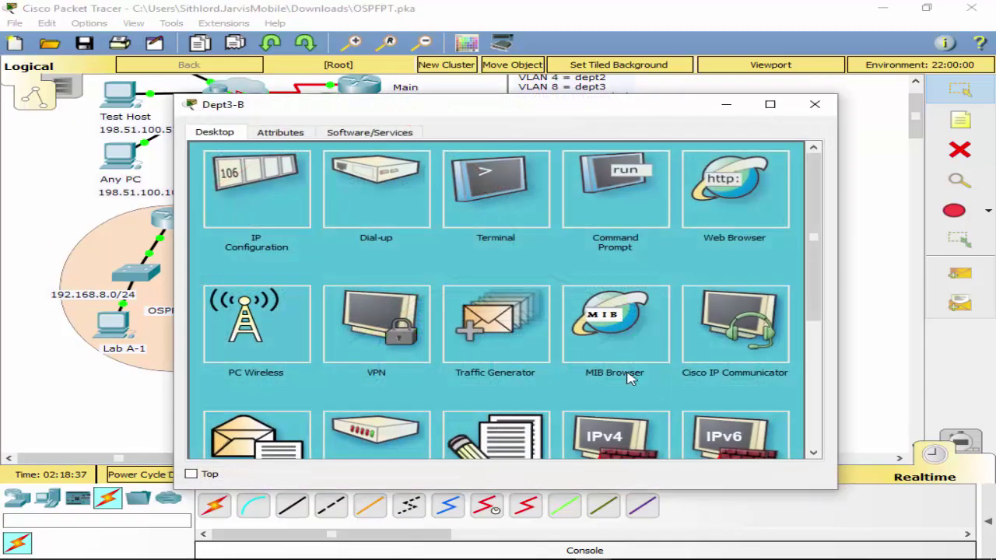
{"action": "left_click", "coordinate": [630, 217]}
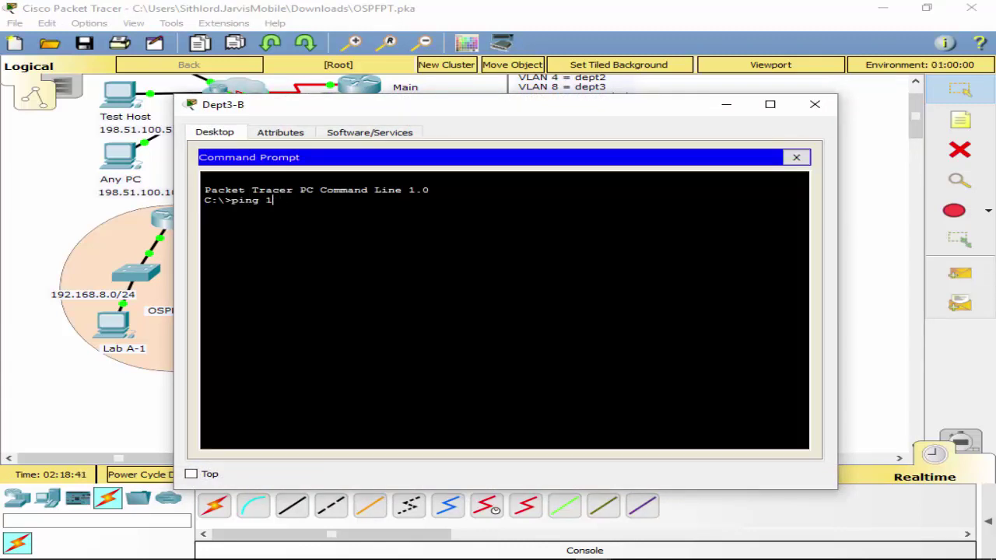
{"action": "type", "text": "ping 198.51.100.5"}
{"action": "key", "text": "Return"}
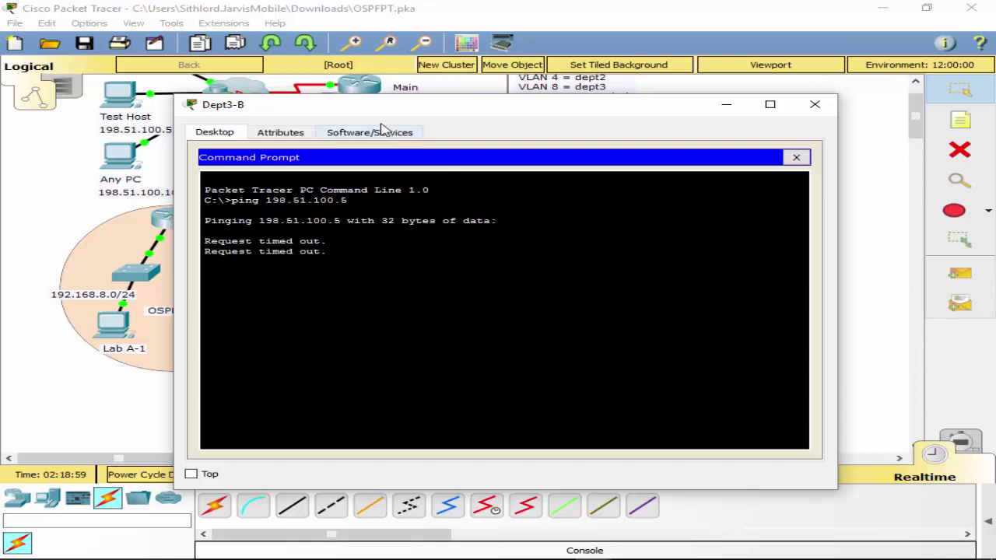
Stop the timed-out ping and run tracert 198.51.100.5.
{"action": "left_click_drag", "start_coordinate": [354, 108], "coordinate": [447, 123]}
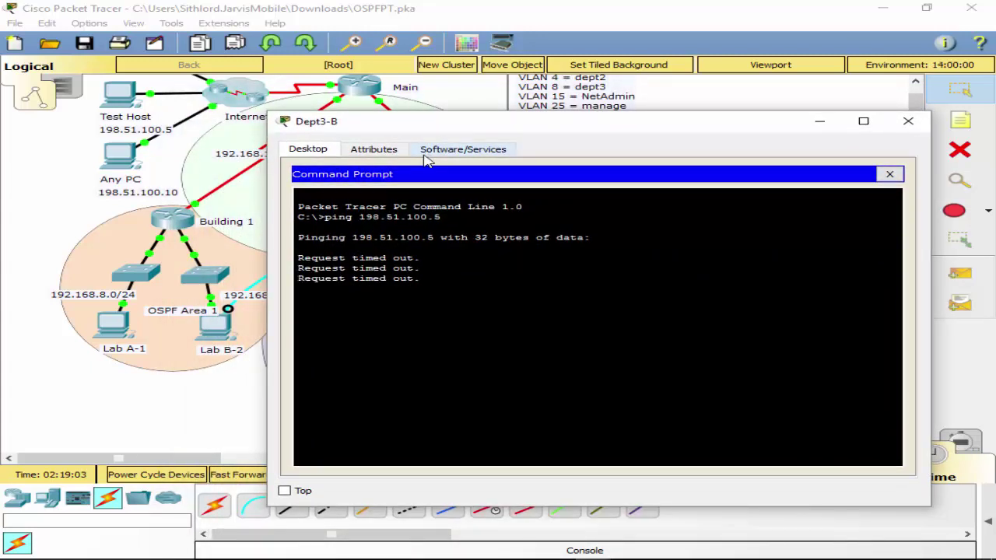
{"action": "key", "text": "ctrl+c"}
{"action": "type", "text": "tracert"}
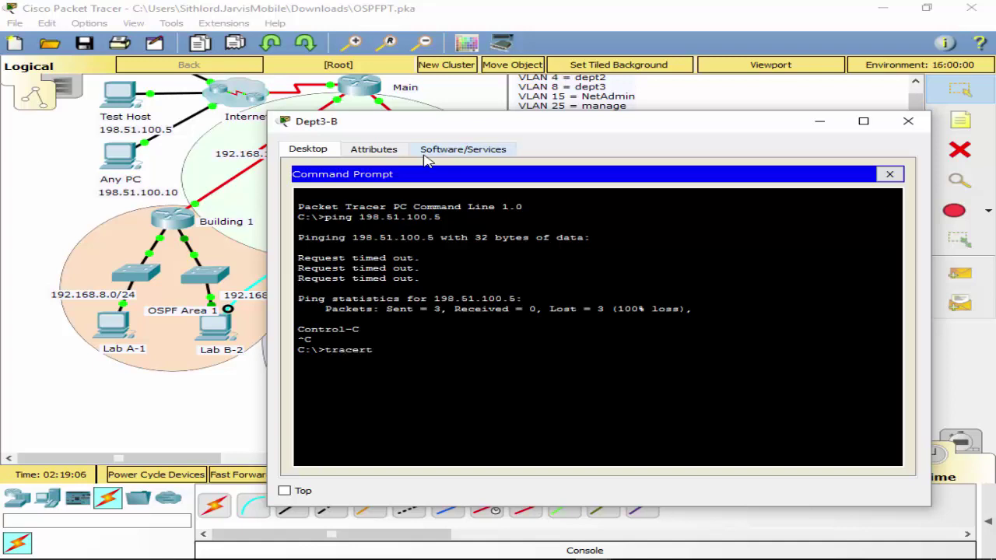
{"action": "type", "text": " 198.51.100.5"}
{"action": "key", "text": "Return"}
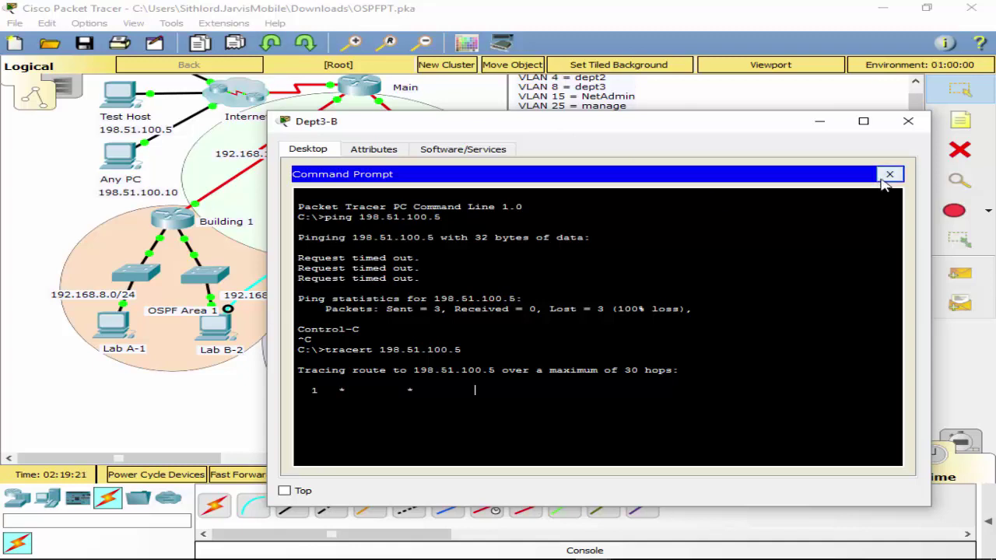
Recheck Dept3-B's IP settings and interrupt the running trace route.
{"action": "left_click", "coordinate": [889, 174]}
{"action": "left_click", "coordinate": [351, 200]}
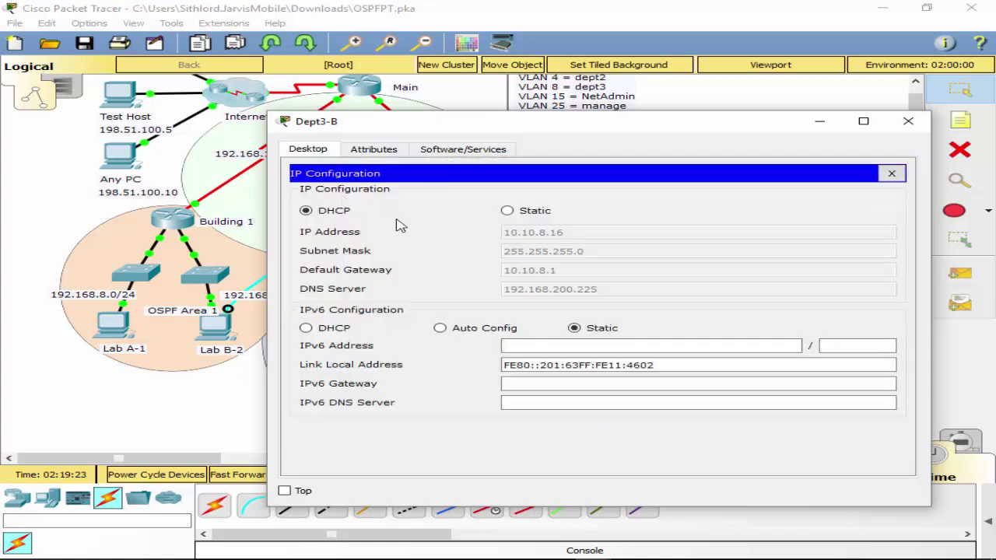
{"action": "left_click", "coordinate": [890, 173]}
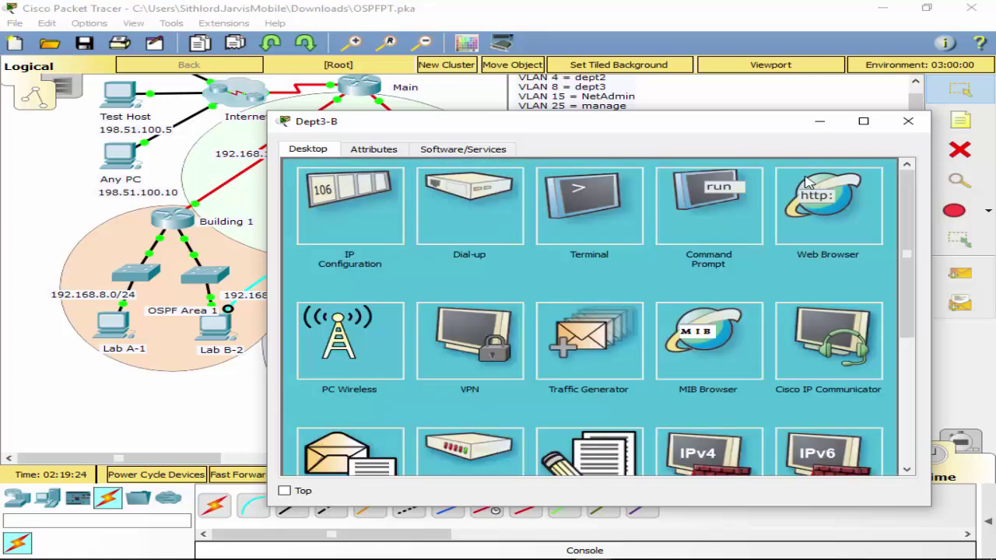
{"action": "left_click", "coordinate": [692, 224]}
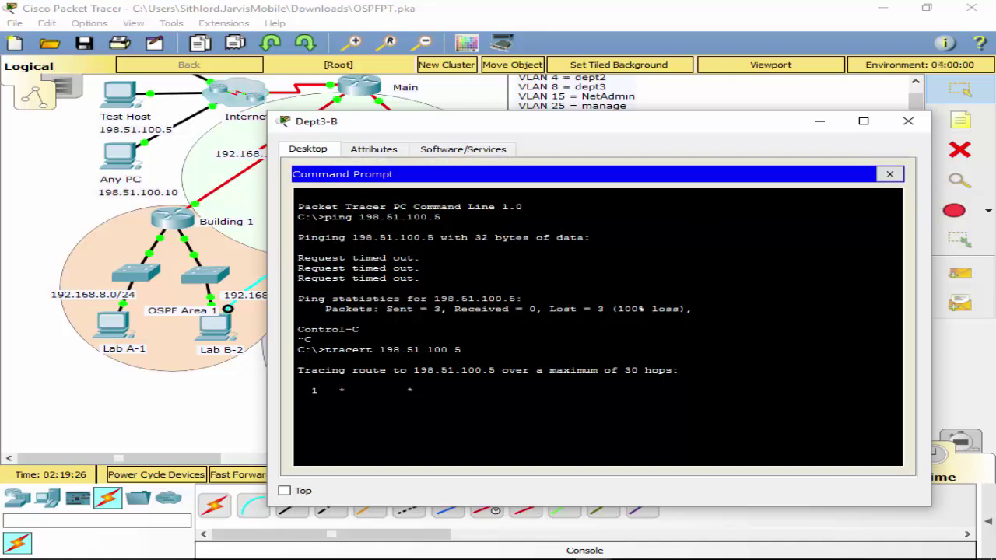
{"action": "key", "text": "ctrl+c"}
Ping gateway 10.10.8.1, which times out, then close Dept3-B's windows.
{"action": "type", "text": "ping 1"}
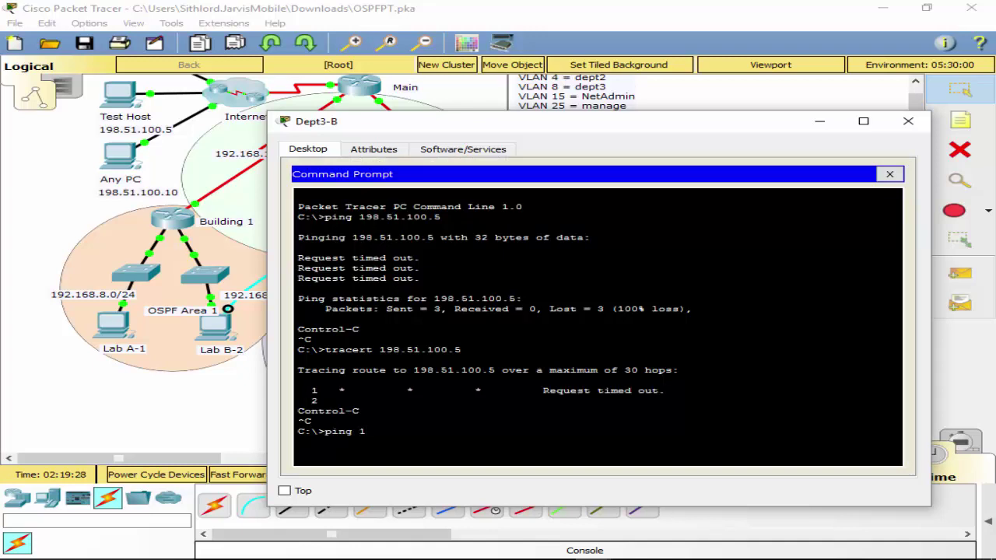
{"action": "key", "text": "BackSpace"}
{"action": "type", "text": "10.10.8.1"}
{"action": "key", "text": "Return"}
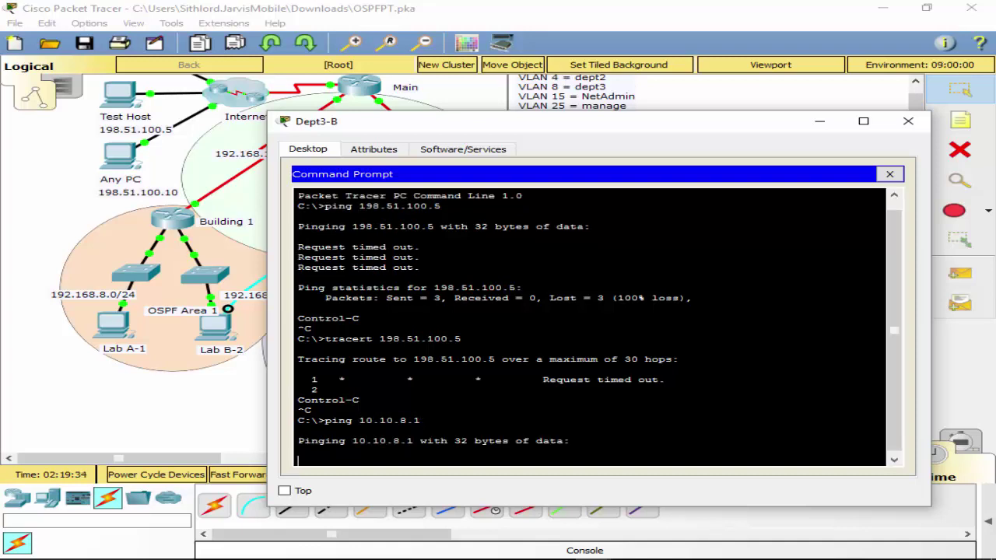
{"action": "key", "text": "alt+Tab"}
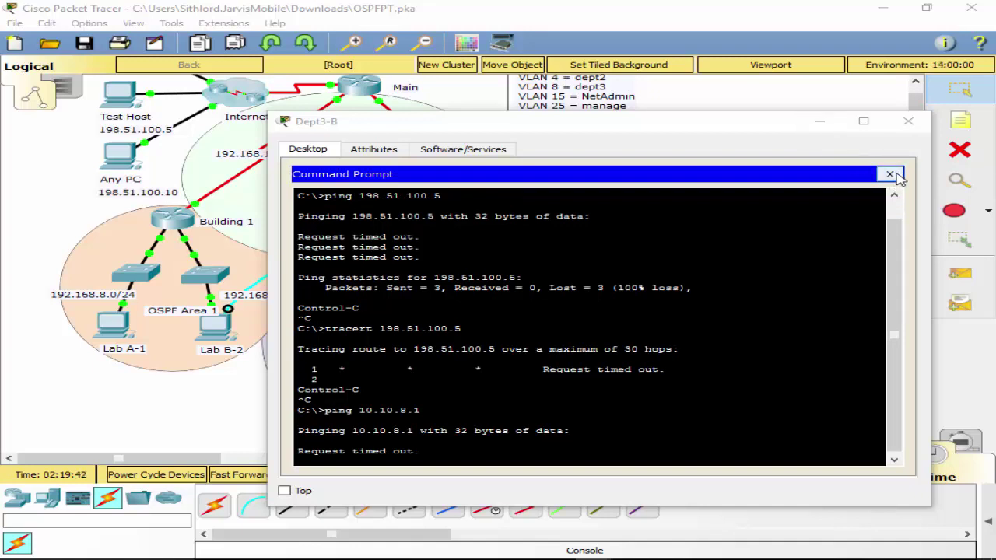
{"action": "left_click", "coordinate": [890, 174]}
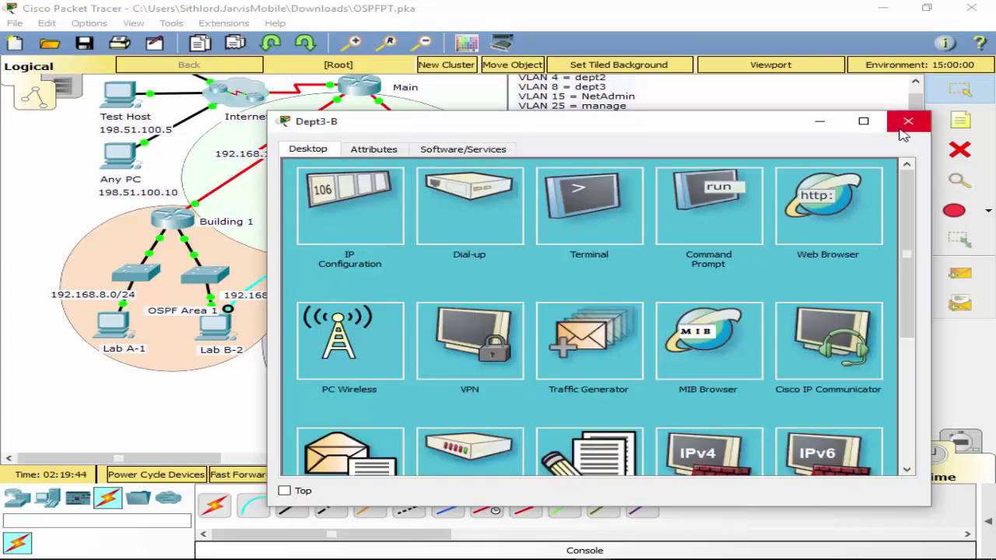
{"action": "left_click", "coordinate": [903, 124]}
Dismiss the router's locked warning and connect Lab B-2's terminal with default settings.
{"action": "left_click", "coordinate": [527, 203]}
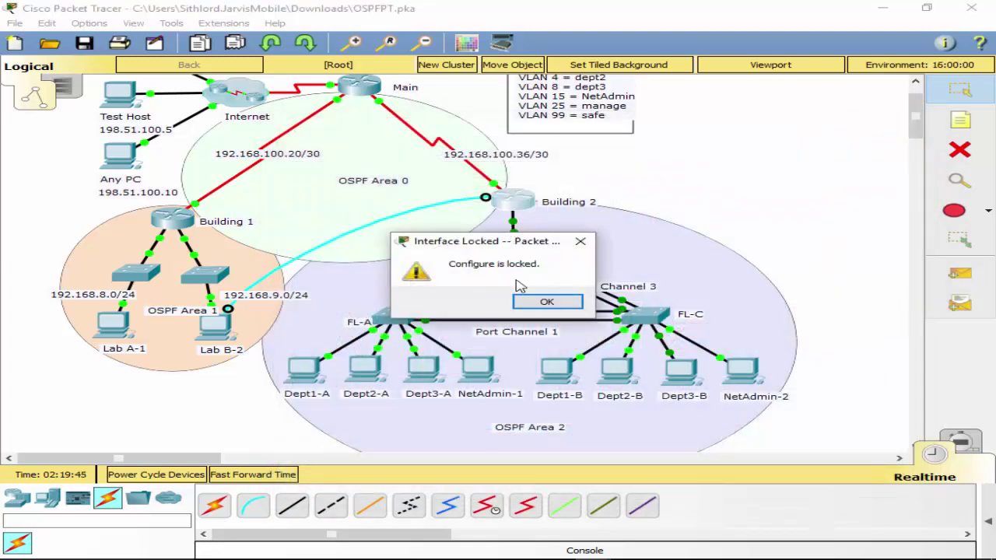
{"action": "left_click", "coordinate": [545, 302]}
{"action": "left_click", "coordinate": [216, 340]}
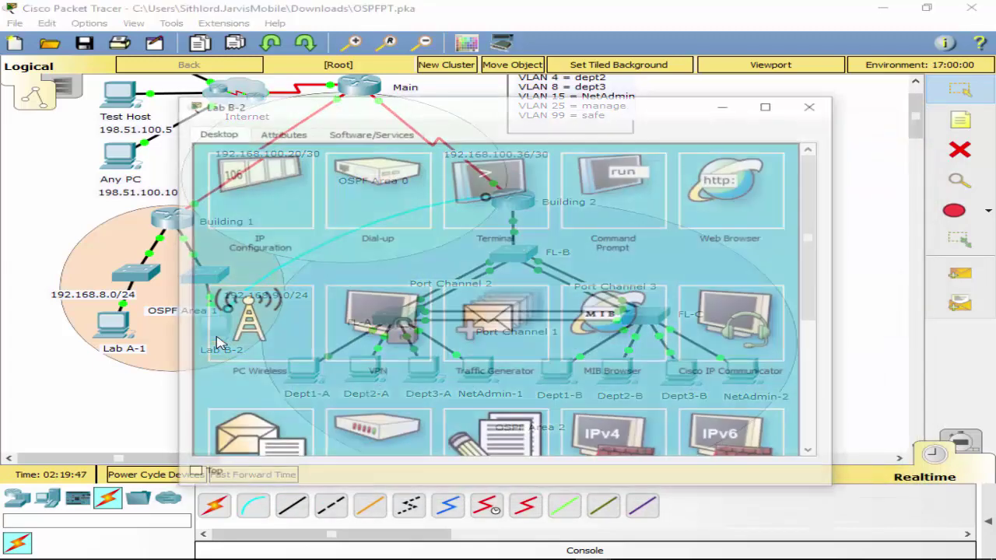
{"action": "left_click", "coordinate": [506, 214]}
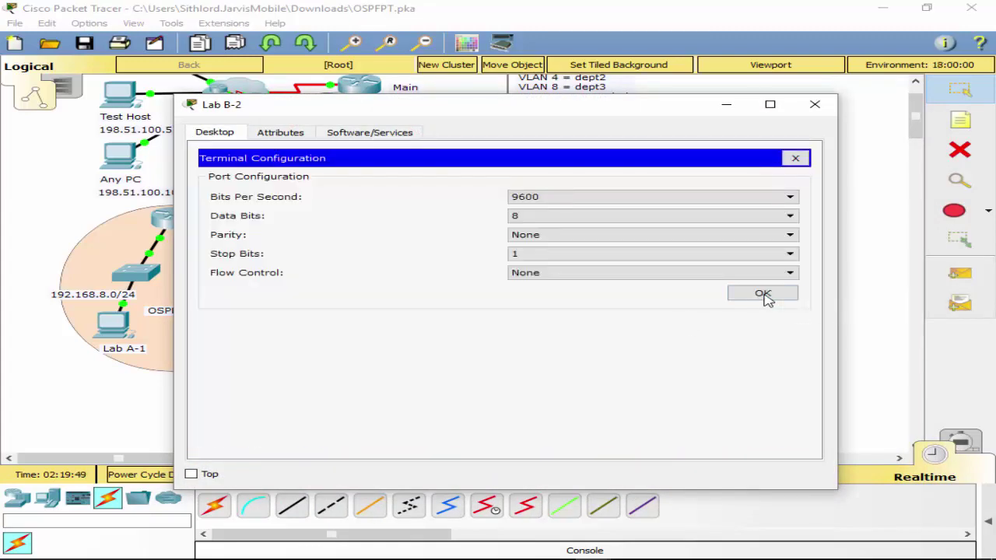
{"action": "left_click", "coordinate": [763, 294]}
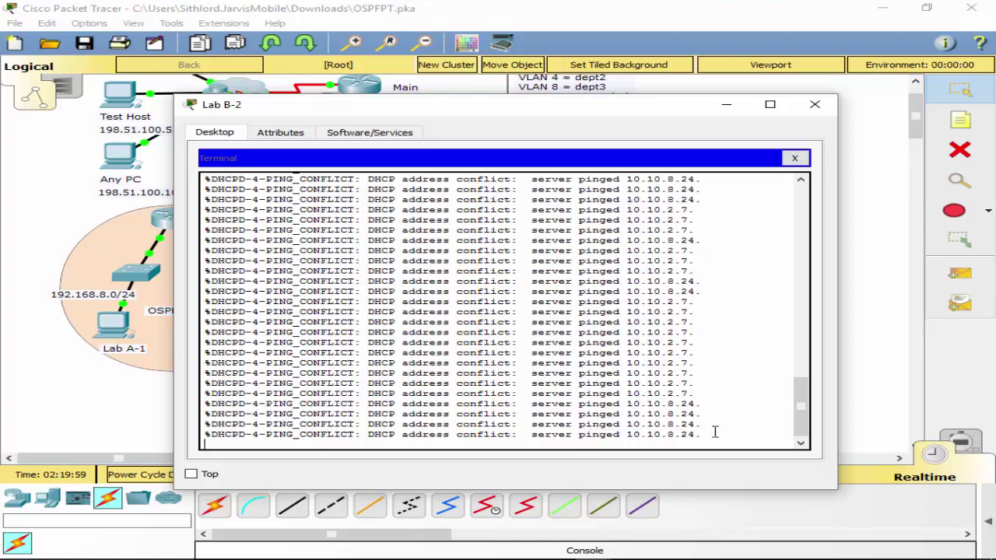
{"action": "scroll", "coordinate": [612, 303], "scroll_direction": "up", "scroll_amount": 2}
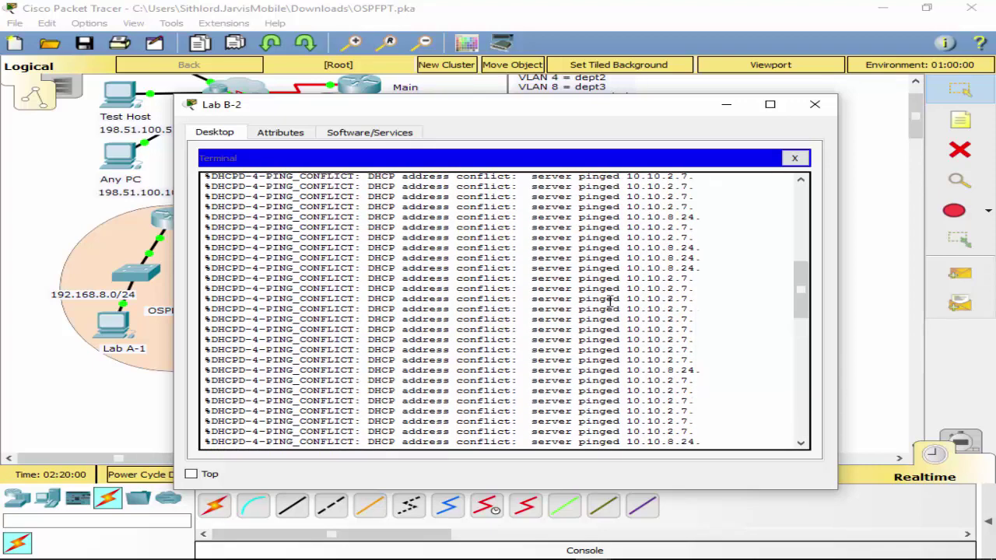
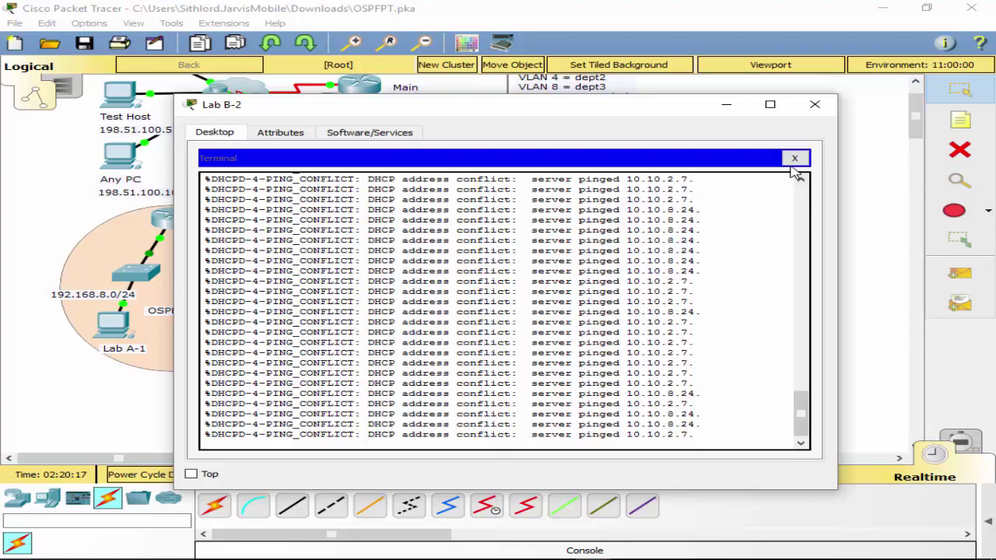
Close Lab B-2, glance at Dept2-B's command prompt, and dismiss the router's locked warning.
{"action": "left_click", "coordinate": [794, 159]}
{"action": "left_click", "coordinate": [812, 106]}
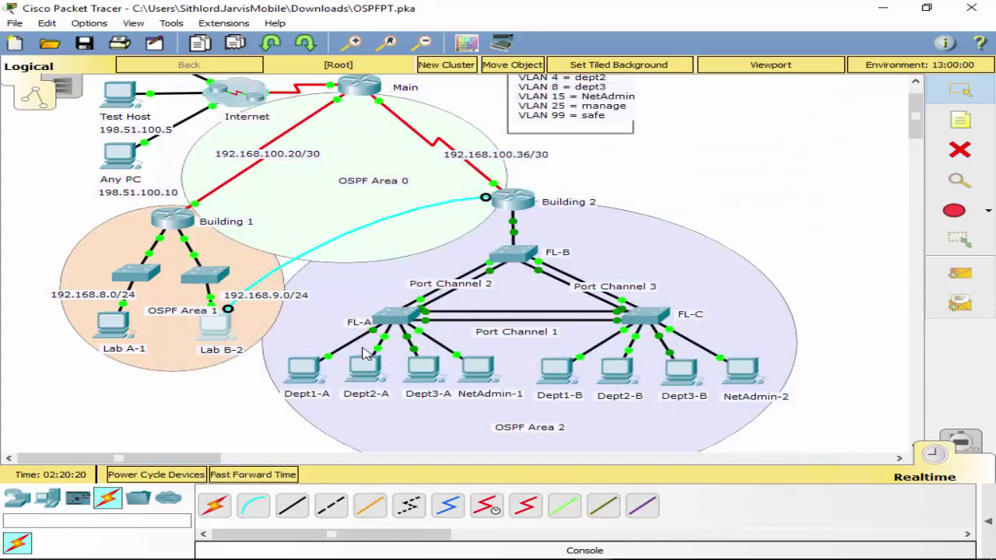
{"action": "left_click", "coordinate": [613, 380]}
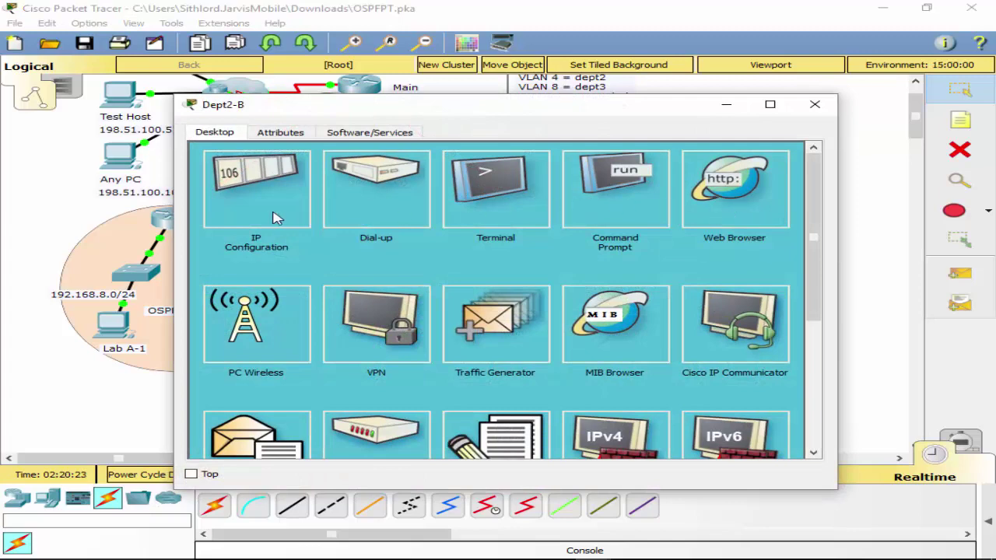
{"action": "left_click", "coordinate": [587, 203]}
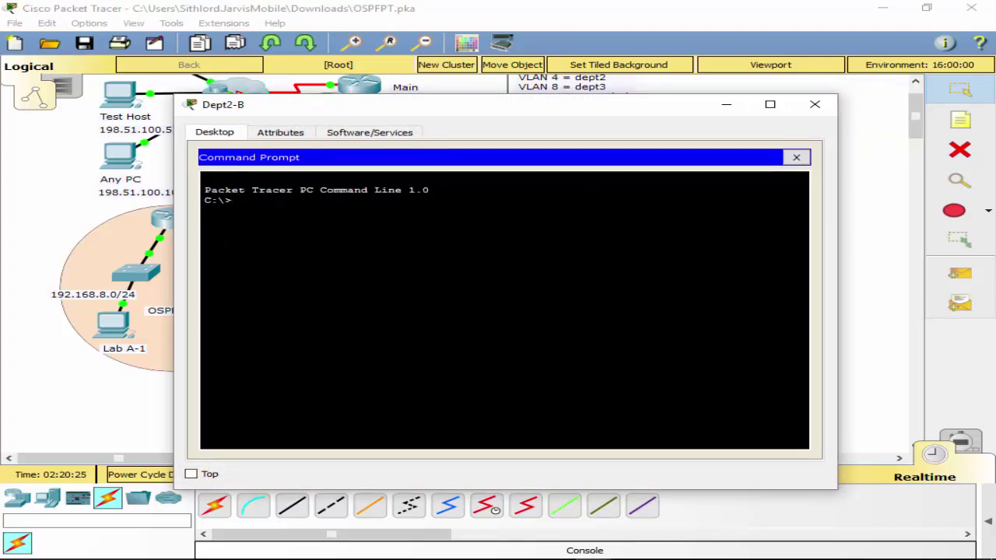
{"action": "left_click", "coordinate": [795, 157]}
{"action": "left_click", "coordinate": [814, 104]}
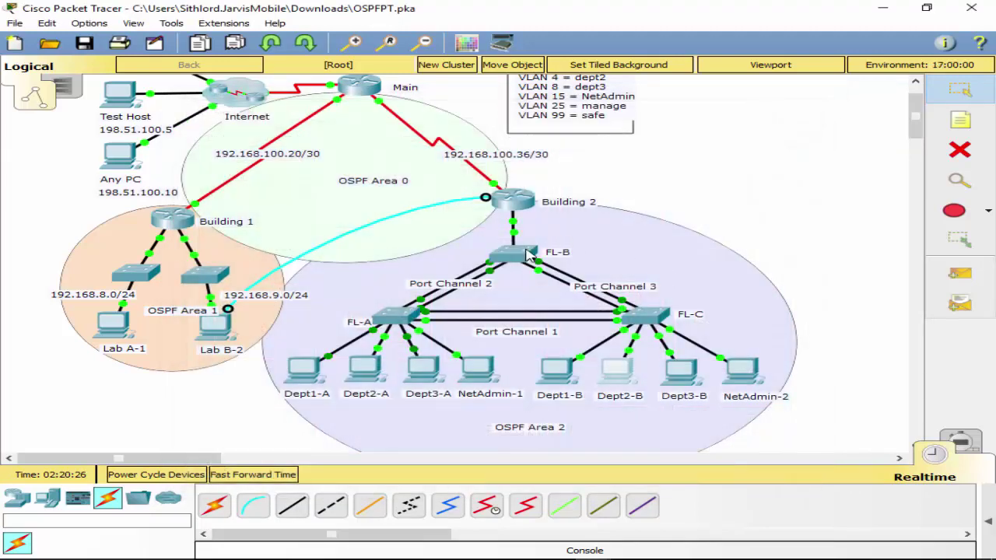
{"action": "left_click", "coordinate": [526, 205]}
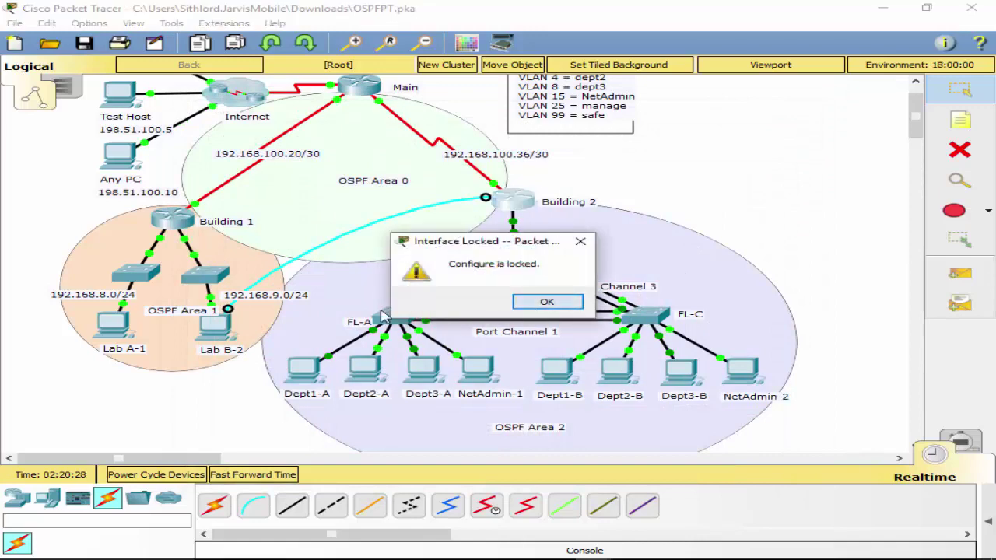
{"action": "key", "text": "Return"}
Connect Lab B-2's terminal to the Building 2 router console with default settings.
{"action": "left_click", "coordinate": [215, 329]}
{"action": "left_click", "coordinate": [622, 201]}
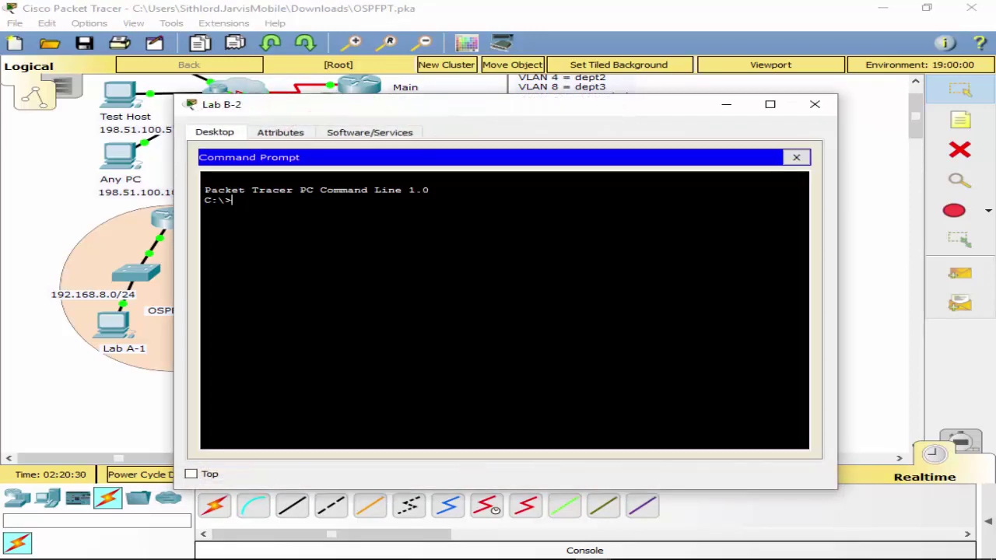
{"action": "left_click", "coordinate": [795, 157]}
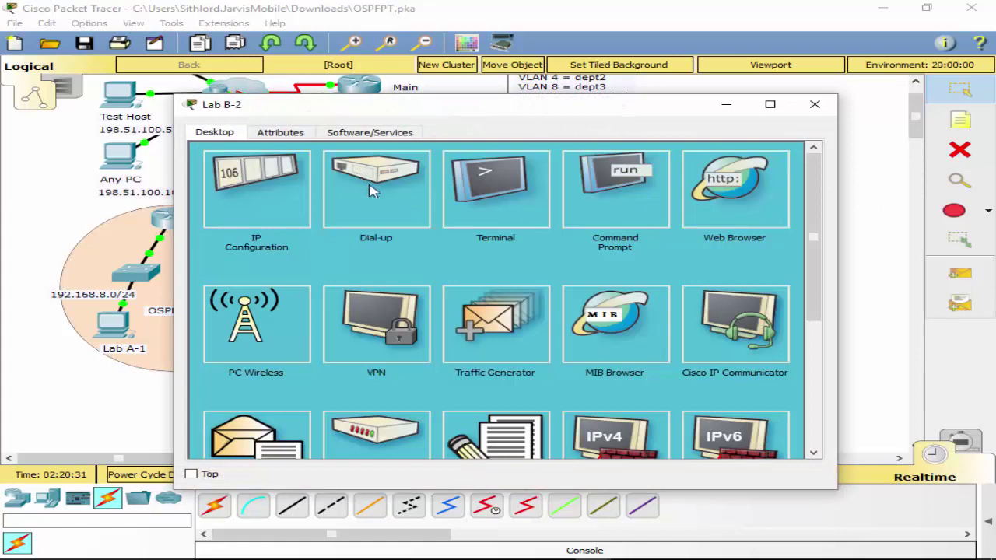
{"action": "left_click", "coordinate": [470, 217]}
{"action": "left_click", "coordinate": [745, 300]}
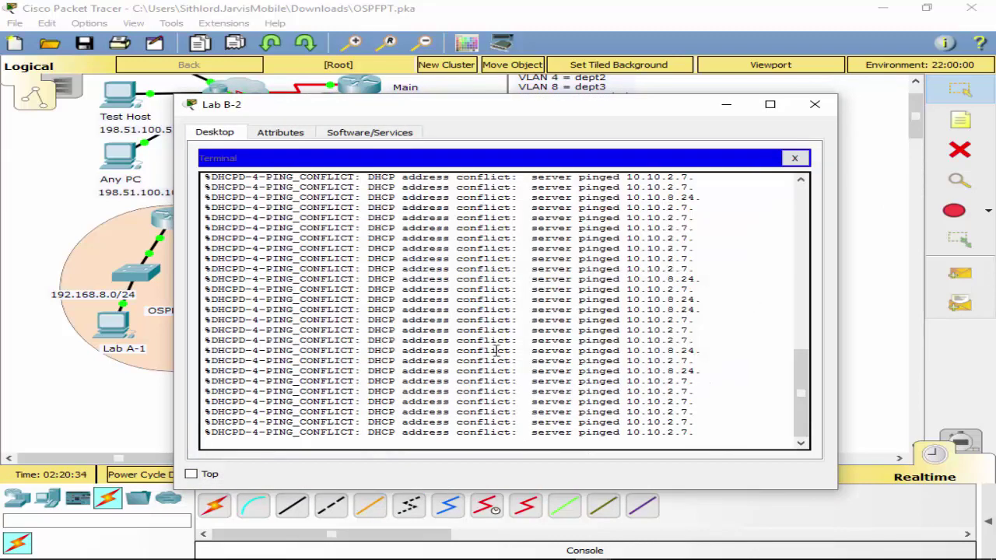
{"action": "key", "text": "Return"}
{"action": "key", "text": "Return"}
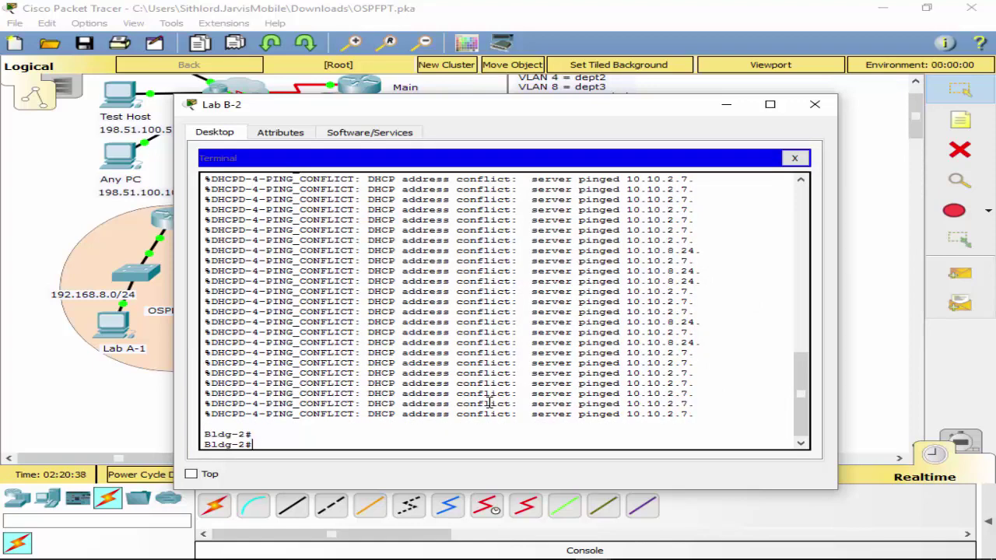
Save the Bldg-2 running configuration with wr and reload the router.
{"action": "type", "text": "wr"}
{"action": "key", "text": "Return"}
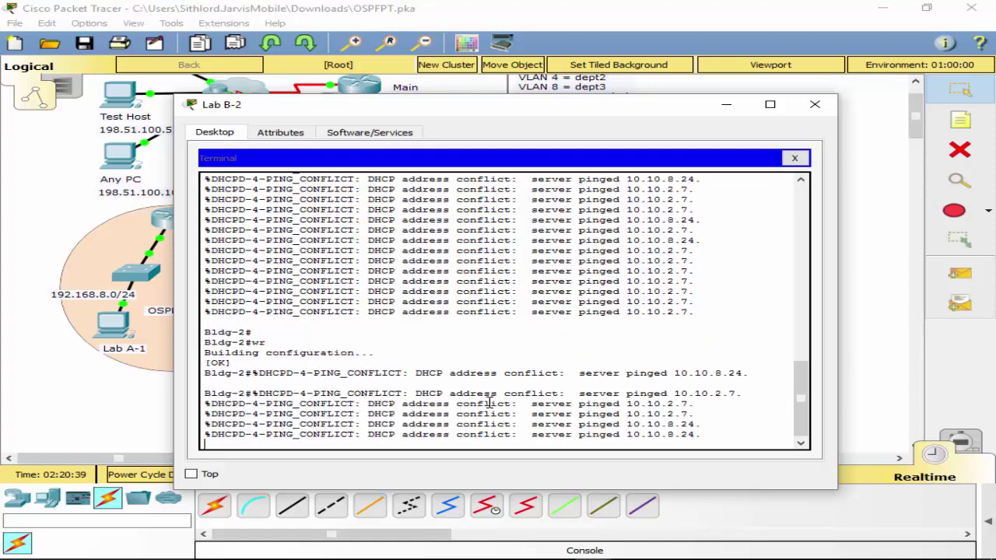
{"action": "type", "text": "reloa"}
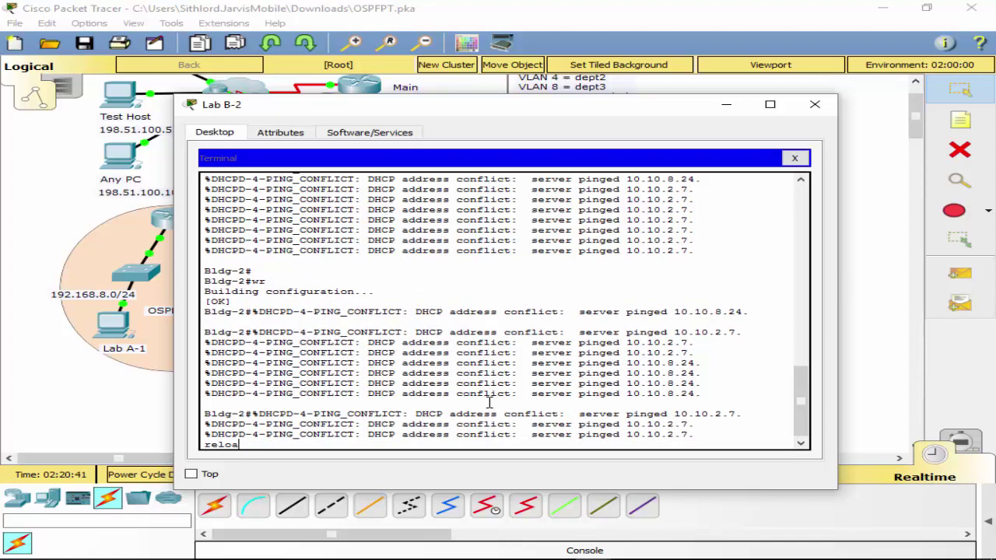
{"action": "type", "text": "d"}
{"action": "key", "text": "Return"}
{"action": "key", "text": "Return"}
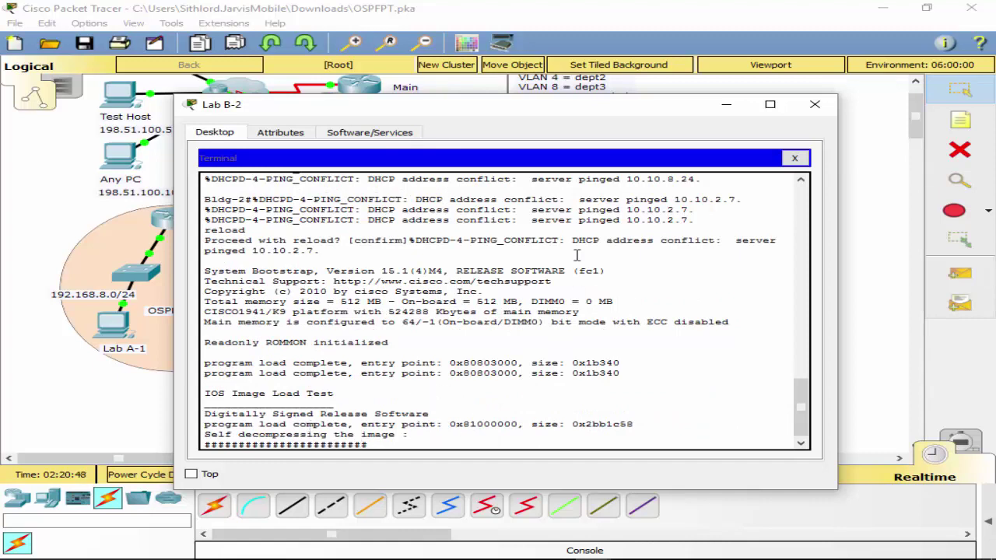
{"action": "left_click", "coordinate": [421, 223]}
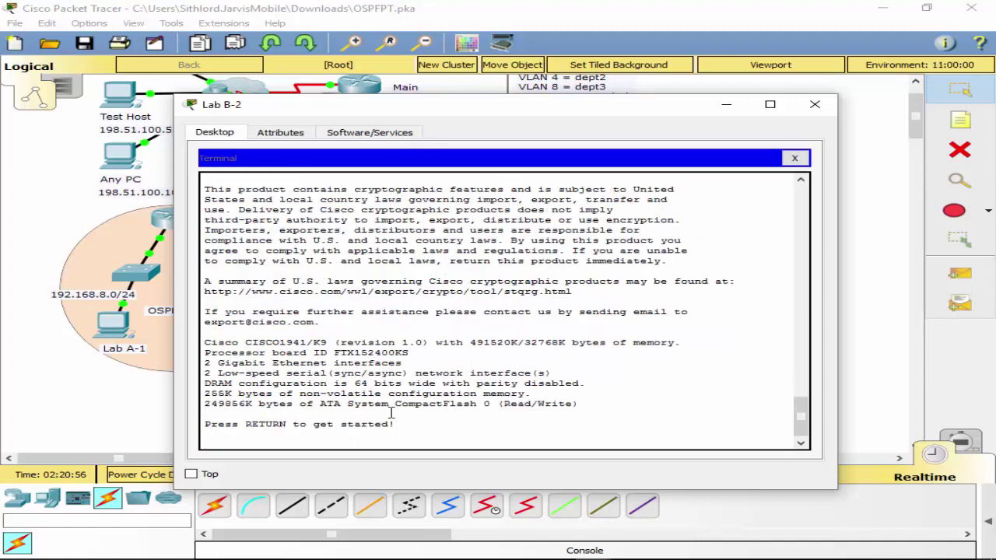
After boot, enter enable mode and ping 10.10.2.7, which fails at 0 percent.
{"action": "key", "text": "Return"}
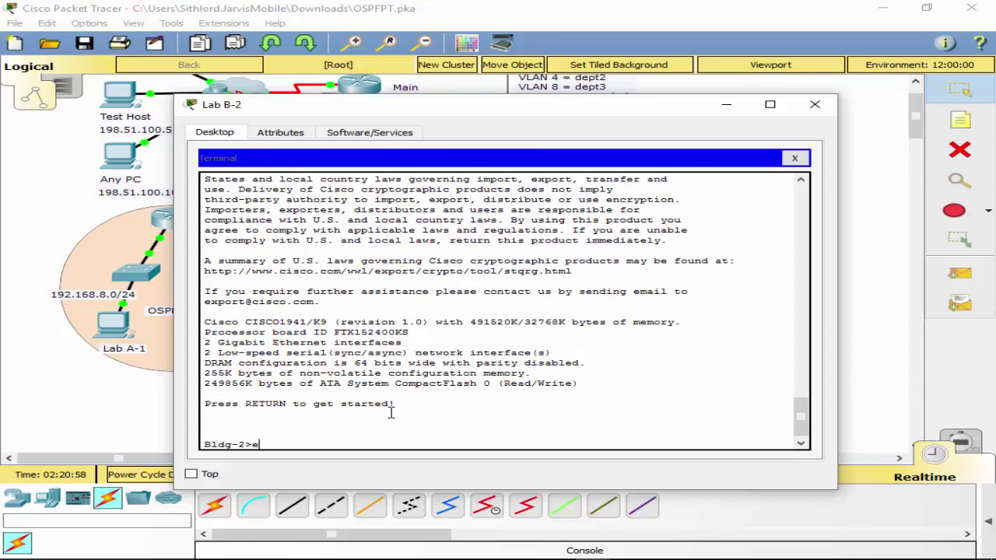
{"action": "type", "text": "enable"}
{"action": "key", "text": "Return"}
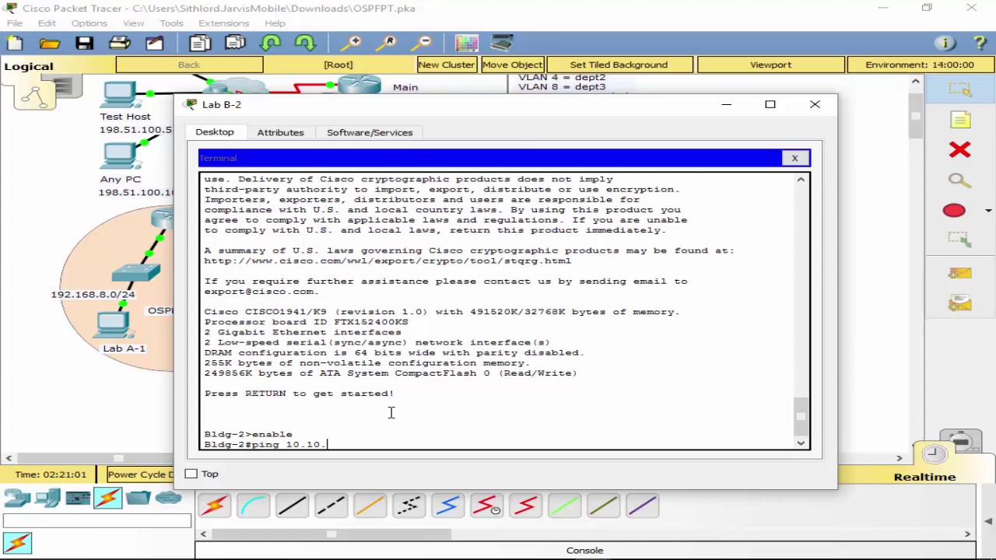
{"action": "type", "text": "ping 10.10.2.7"}
{"action": "key", "text": "Return"}
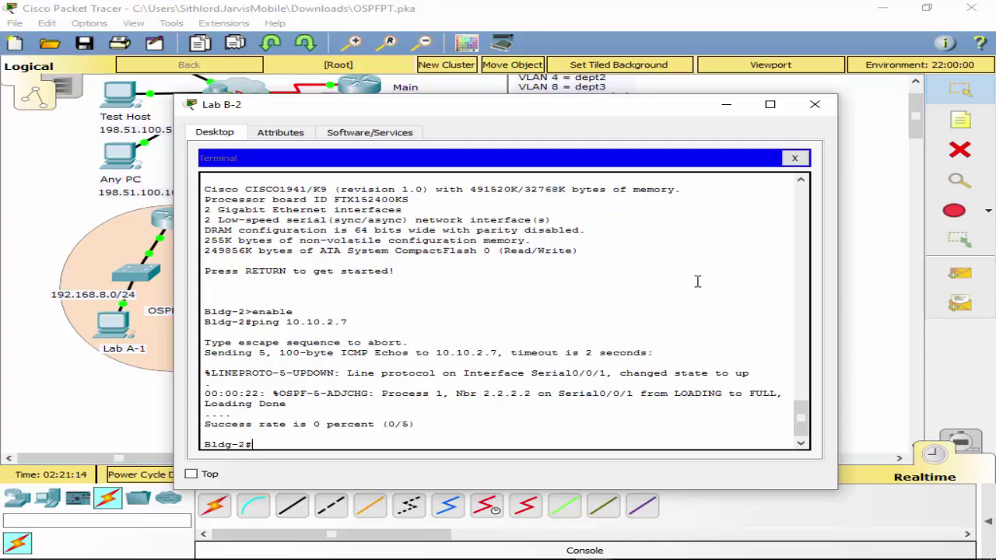
Confirm in Dept1-A's IP configuration that it holds 10.10.2.7.
{"action": "left_click", "coordinate": [815, 104]}
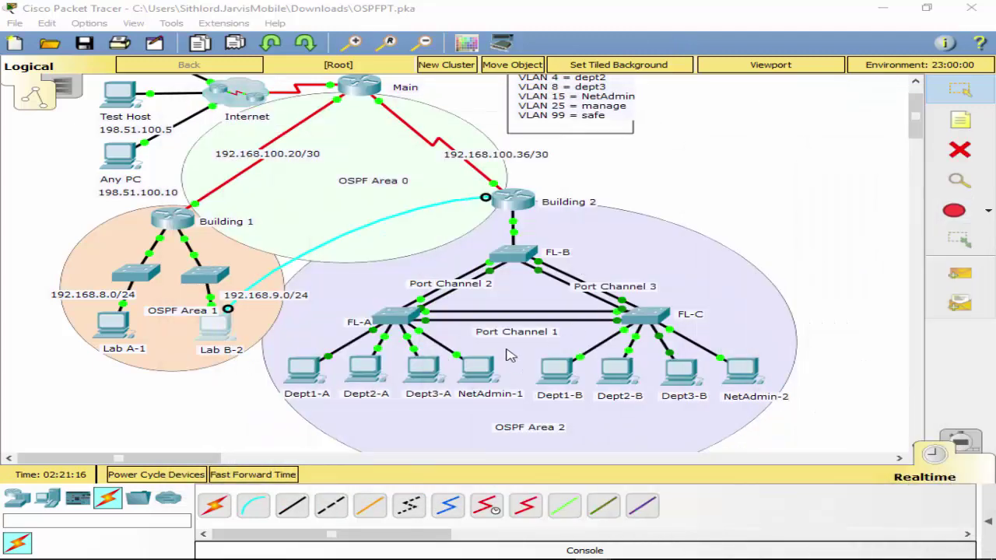
{"action": "left_click", "coordinate": [305, 371]}
{"action": "left_click", "coordinate": [280, 198]}
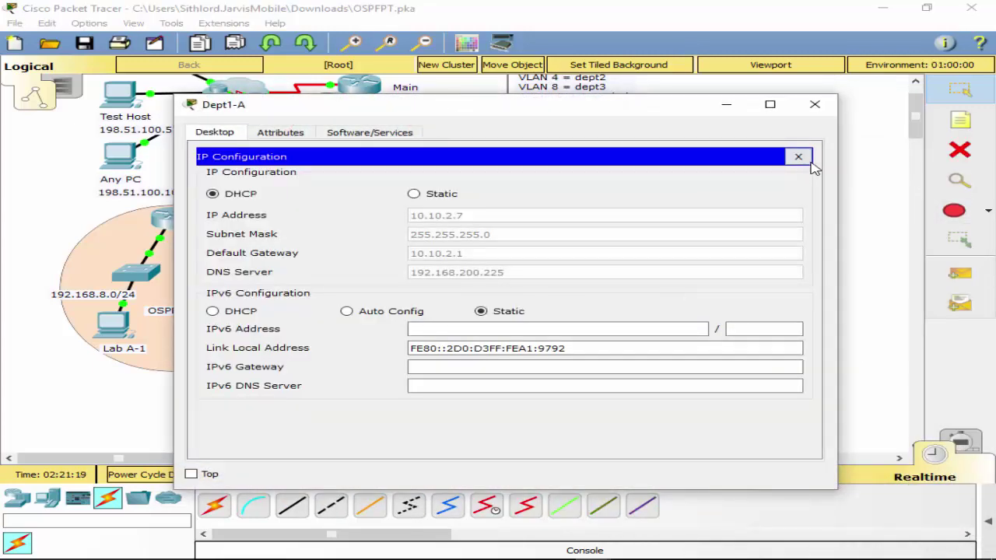
{"action": "left_click", "coordinate": [798, 157]}
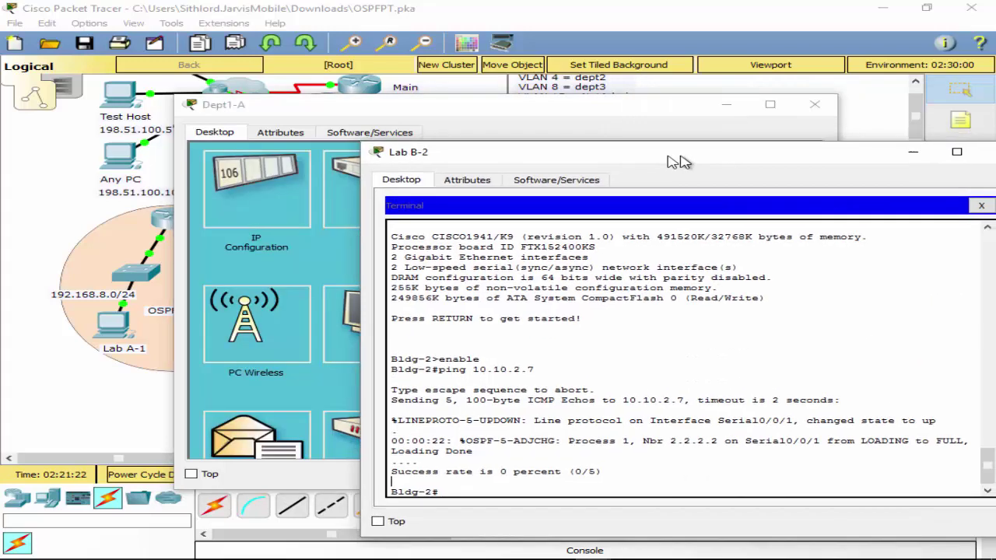
From Bldg-2, ping gateway 10.10.2.1 successfully, then retry 10.10.2.7.
{"action": "left_click_drag", "start_coordinate": [678, 157], "coordinate": [565, 100]}
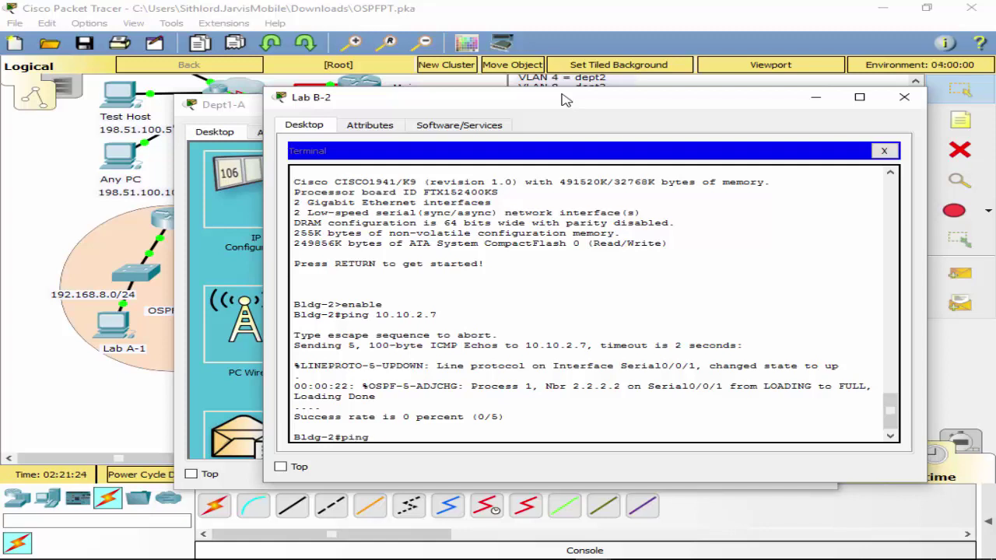
{"action": "key", "text": "Return"}
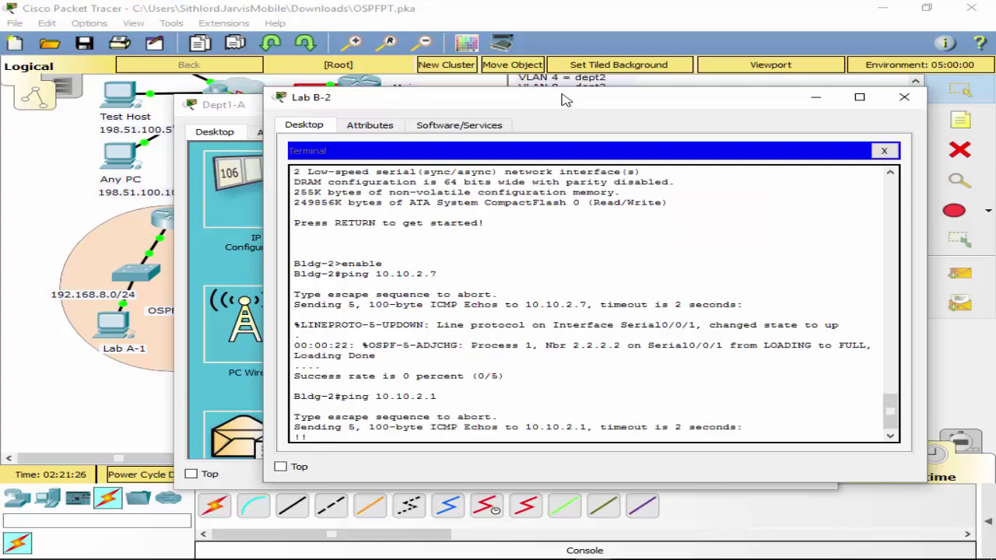
{"action": "key", "text": "Up"}
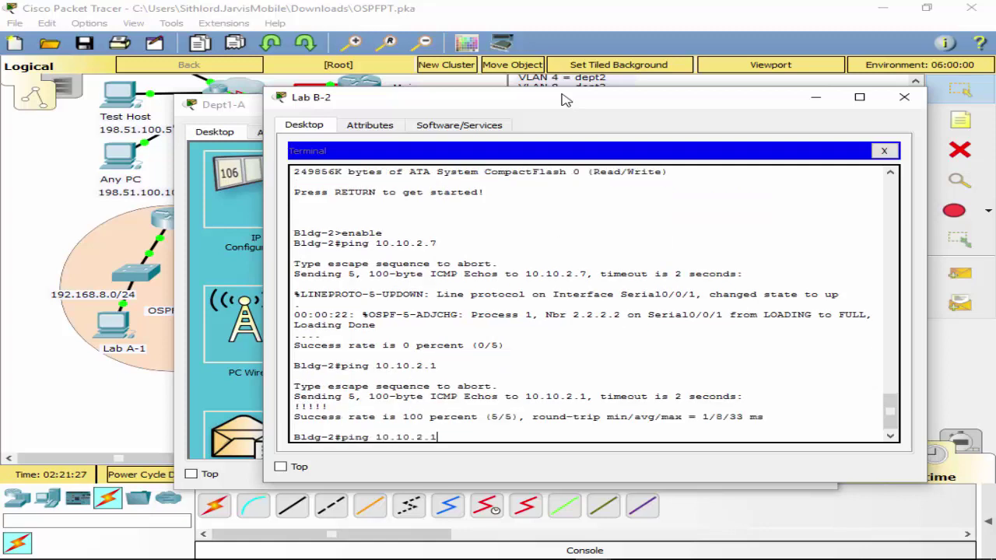
{"action": "type", "text": "7"}
{"action": "key", "text": "Return"}
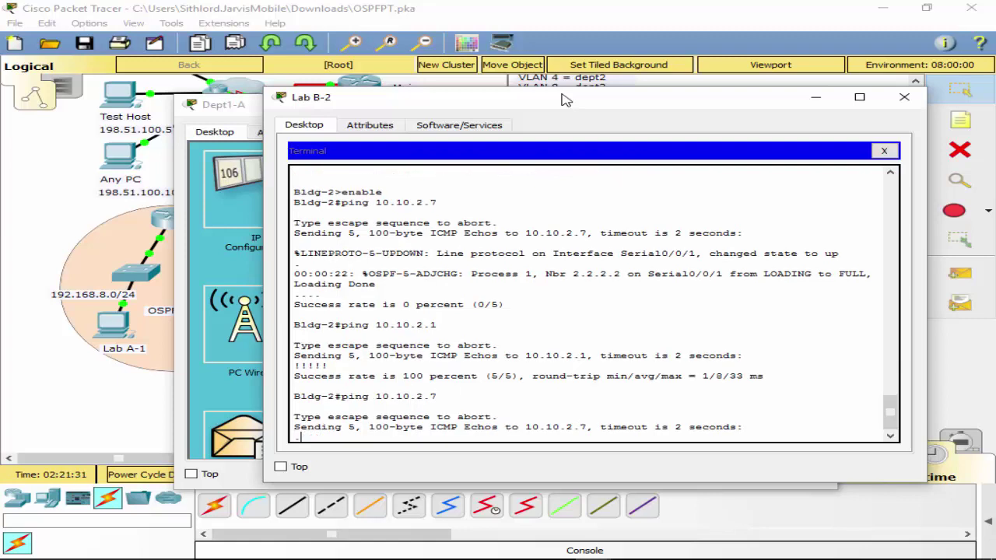
Return to the full topology, close Dept1-A, and dismiss FL-A's locked warning.
{"action": "left_click", "coordinate": [47, 241]}
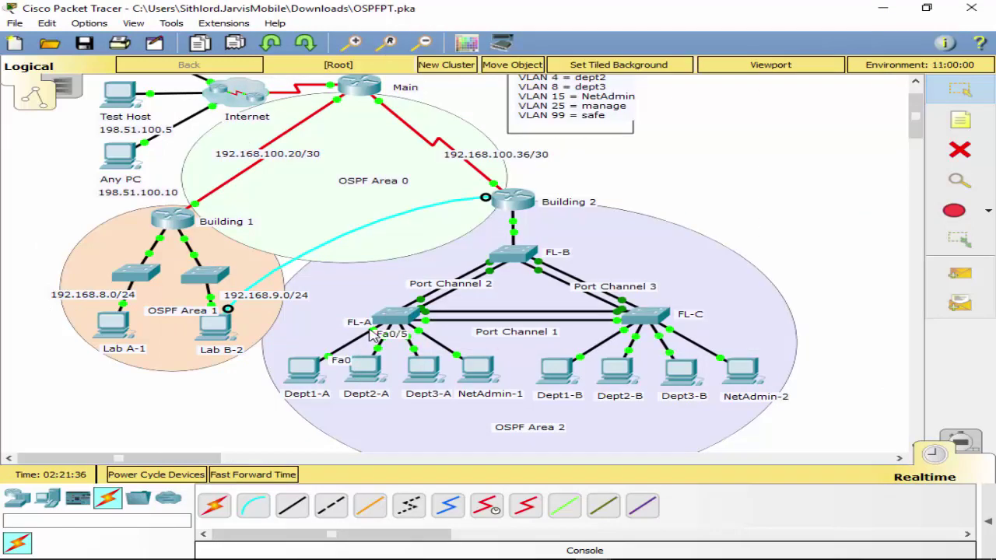
{"action": "left_click", "coordinate": [303, 377]}
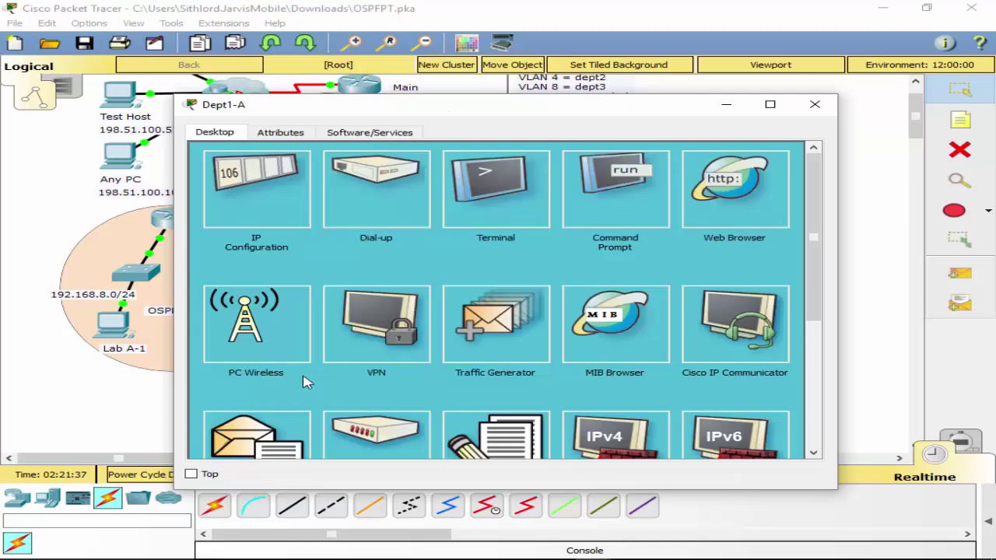
{"action": "left_click", "coordinate": [815, 104]}
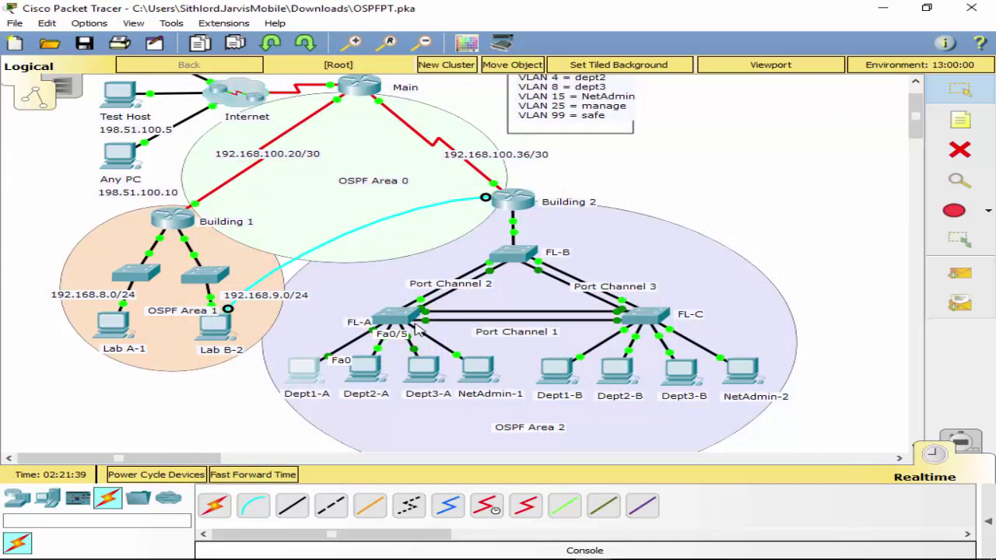
{"action": "left_click", "coordinate": [387, 331]}
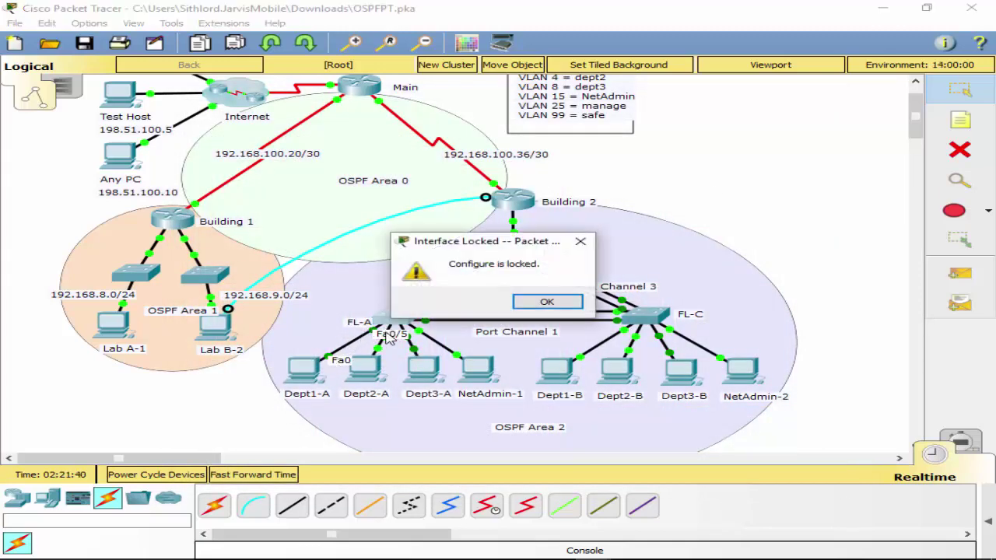
{"action": "left_click", "coordinate": [534, 303]}
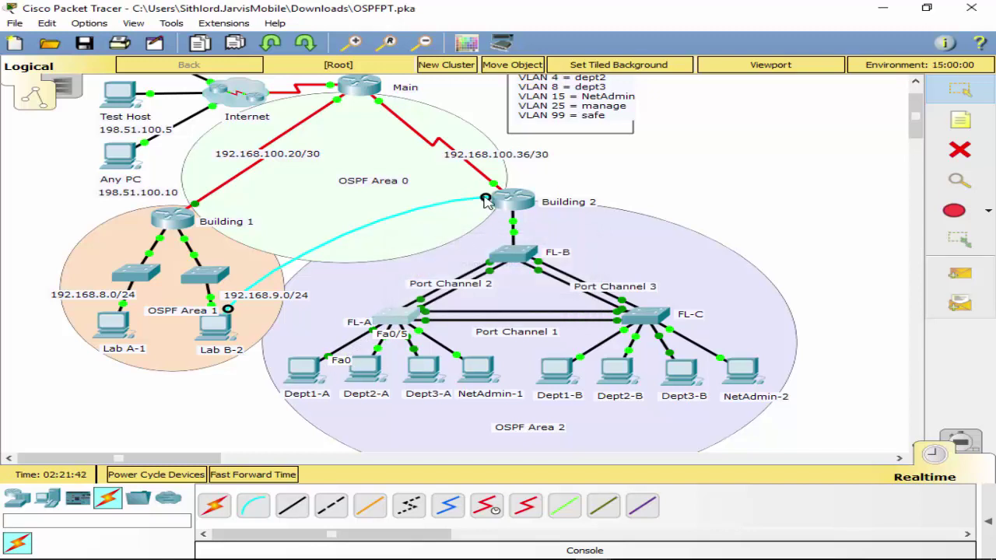
Move the console cable to FL-B's console port and open a default terminal session from Lab B-2.
{"action": "left_click", "coordinate": [510, 253]}
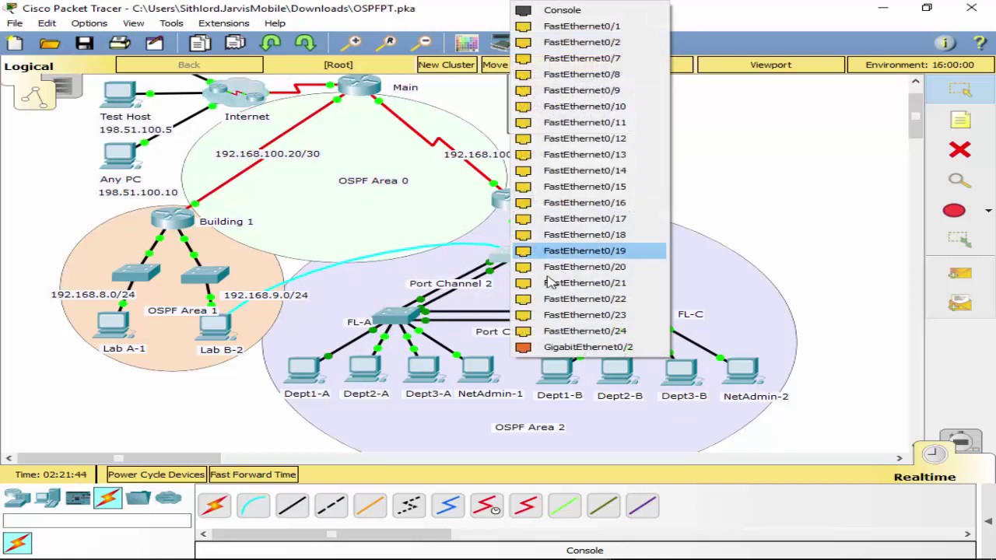
{"action": "left_click", "coordinate": [549, 13]}
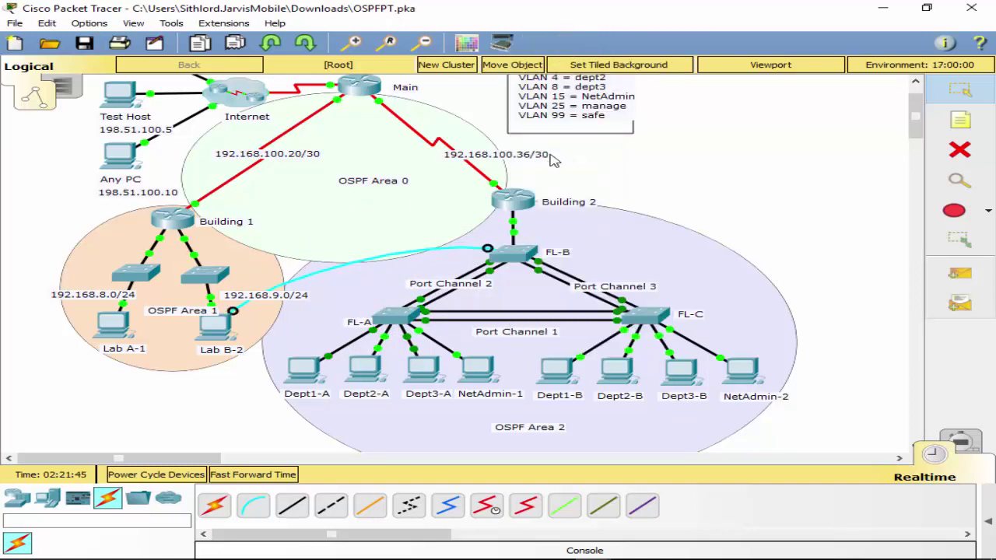
{"action": "left_click", "coordinate": [219, 327]}
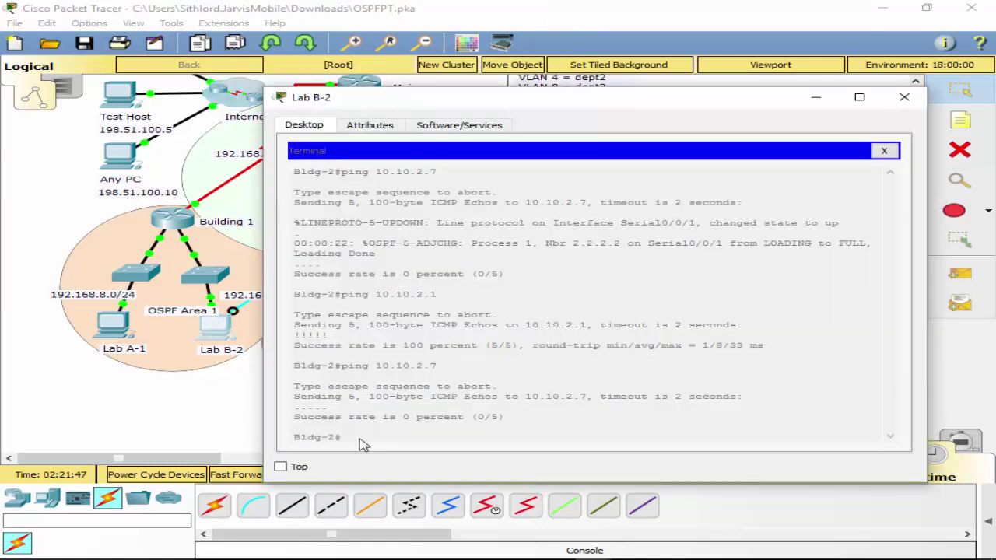
{"action": "left_click", "coordinate": [883, 151]}
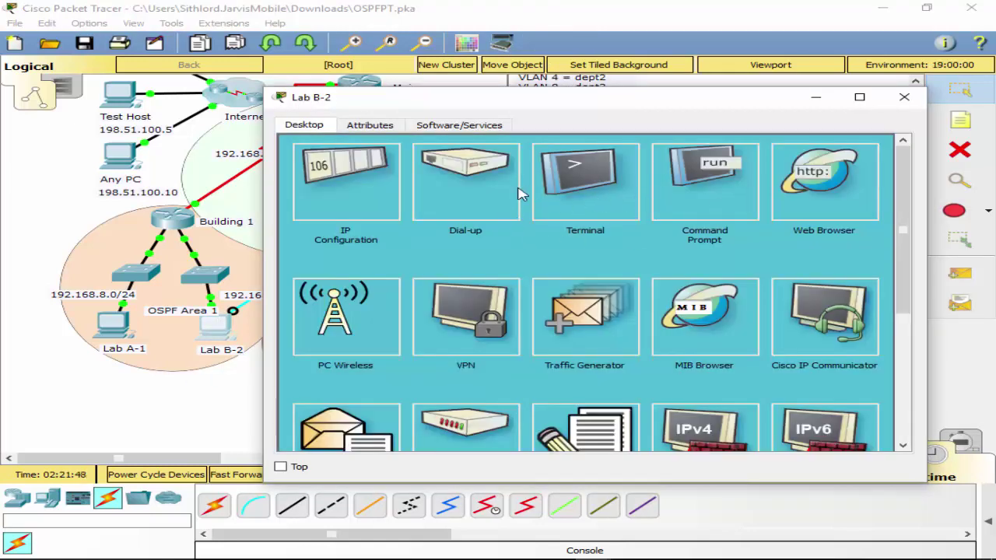
{"action": "left_click", "coordinate": [702, 195]}
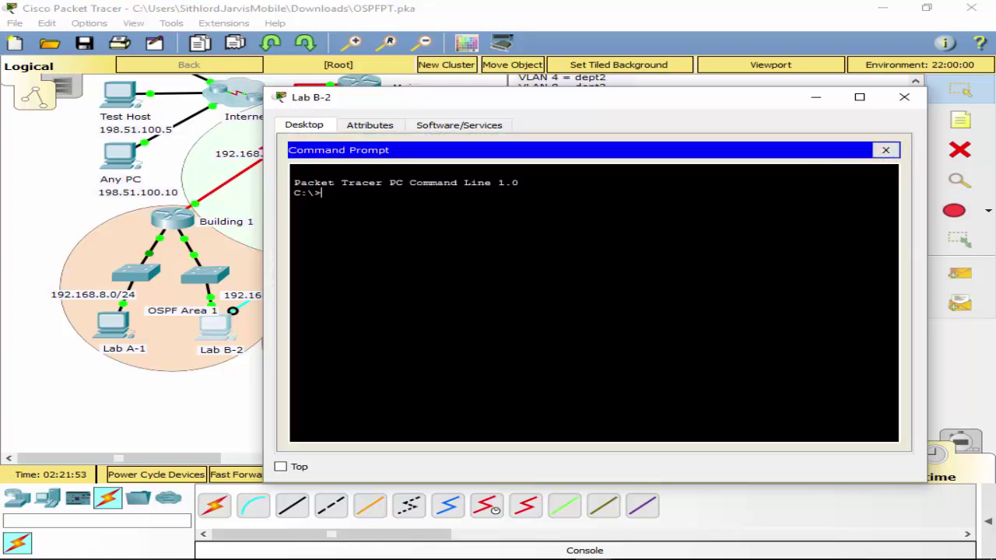
{"action": "type", "text": "ping"}
{"action": "left_click", "coordinate": [885, 150]}
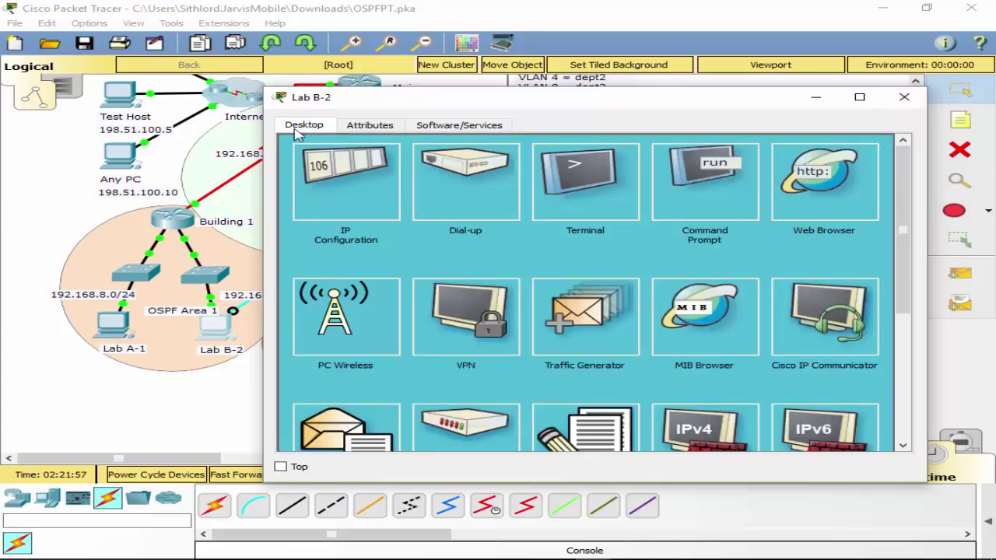
{"action": "left_click", "coordinate": [569, 205]}
{"action": "left_click", "coordinate": [856, 287]}
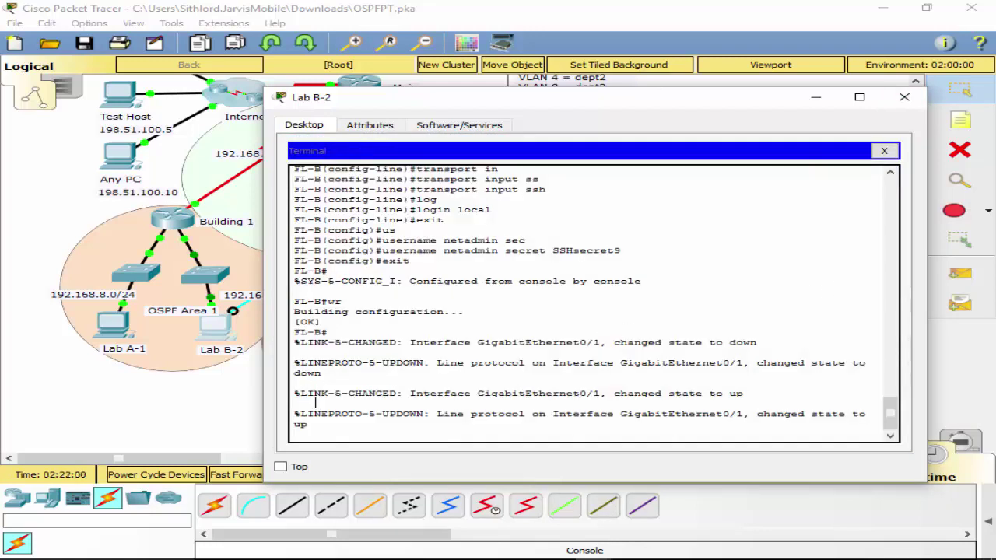
{"action": "key", "text": "Return"}
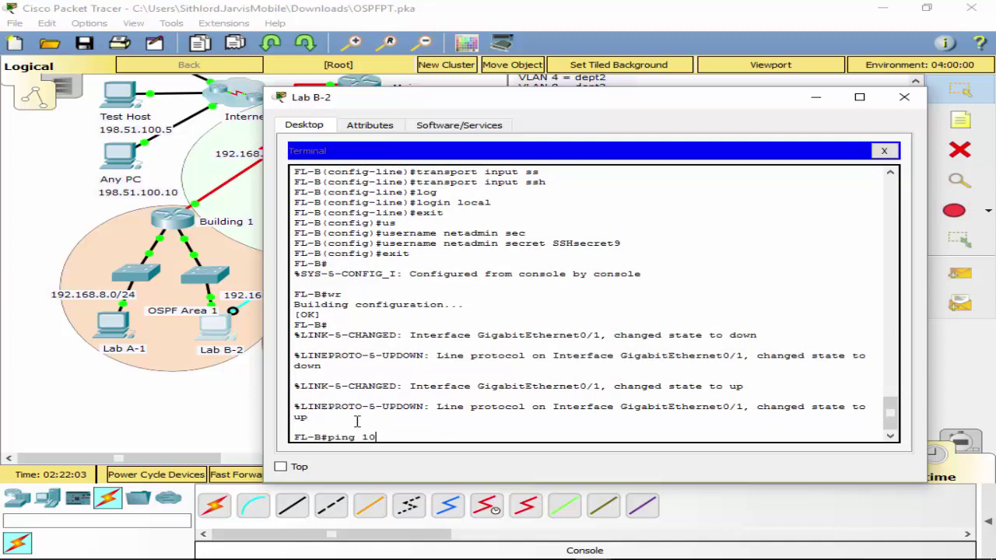
Ping 10.10.25.1 from FL-B (0/5 fail), then reload FL-B.
{"action": "type", "text": "ping 10.10.25.1"}
{"action": "key", "text": "Return"}
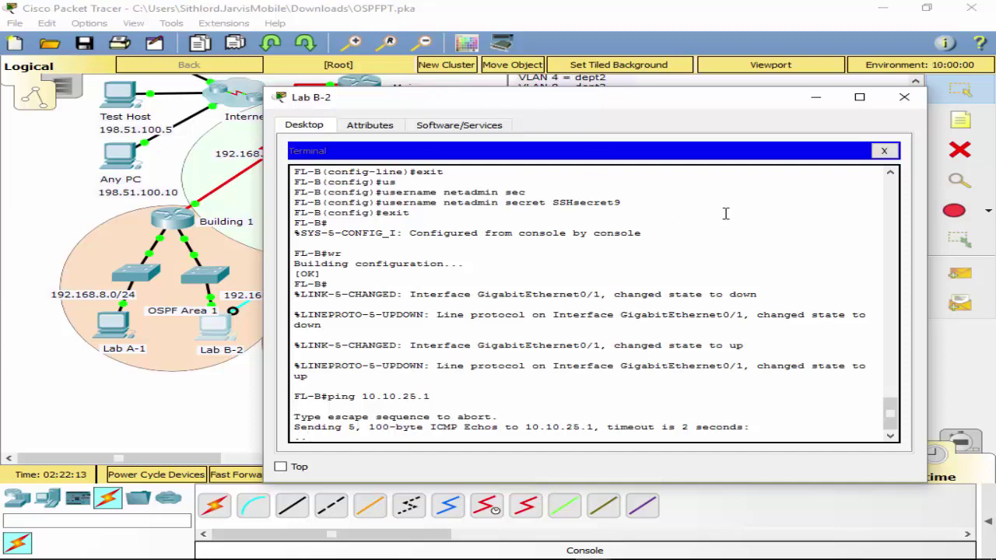
{"action": "left_click_drag", "start_coordinate": [586, 108], "coordinate": [577, 126]}
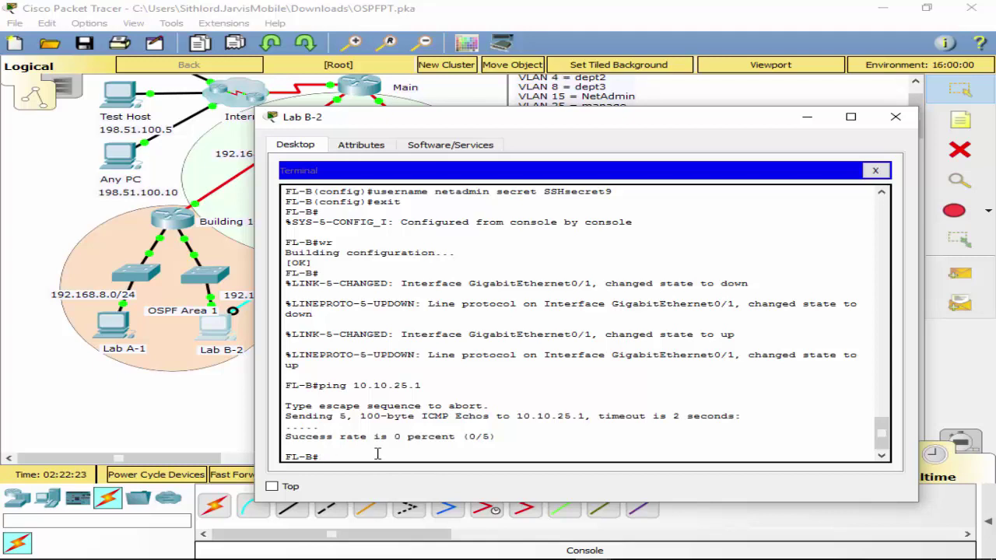
{"action": "type", "text": "reload"}
{"action": "key", "text": "Return"}
{"action": "key", "text": "Return"}
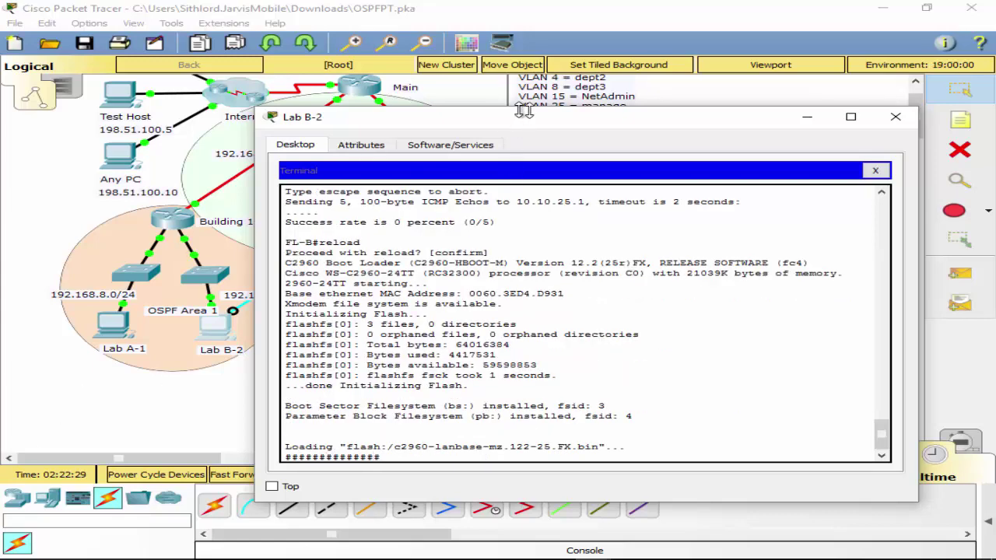
{"action": "left_click_drag", "start_coordinate": [529, 116], "coordinate": [995, 223]}
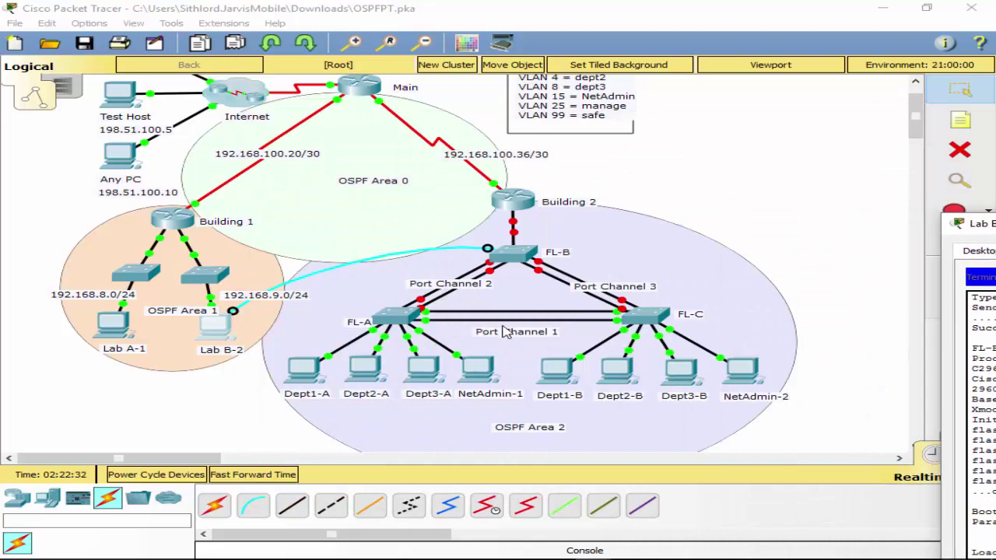
{"action": "left_click_drag", "start_coordinate": [988, 223], "coordinate": [995, 140]}
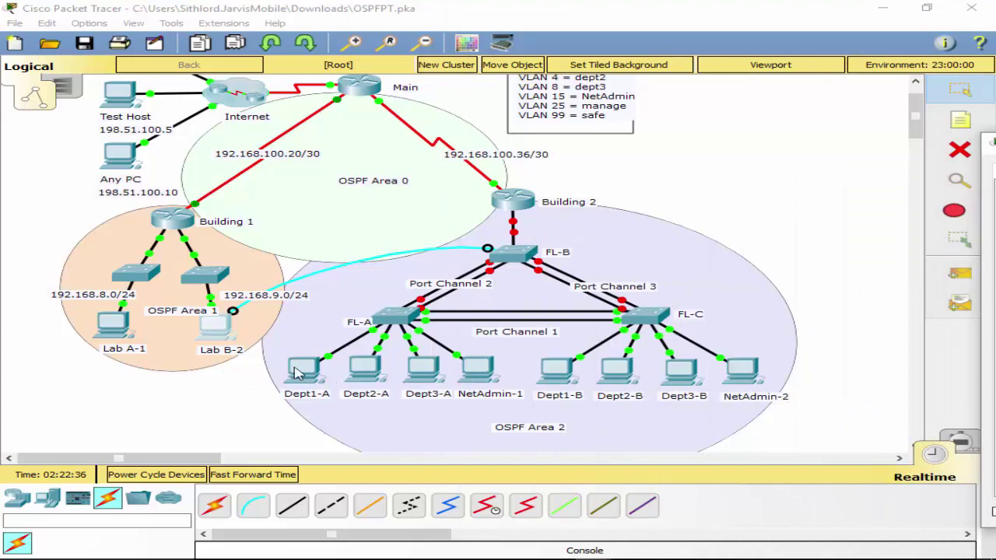
Check Dept1-A's DHCP address 10.10.2.7 and gateway 10.10.2.1, then close it.
{"action": "left_click", "coordinate": [300, 371]}
{"action": "left_click", "coordinate": [249, 204]}
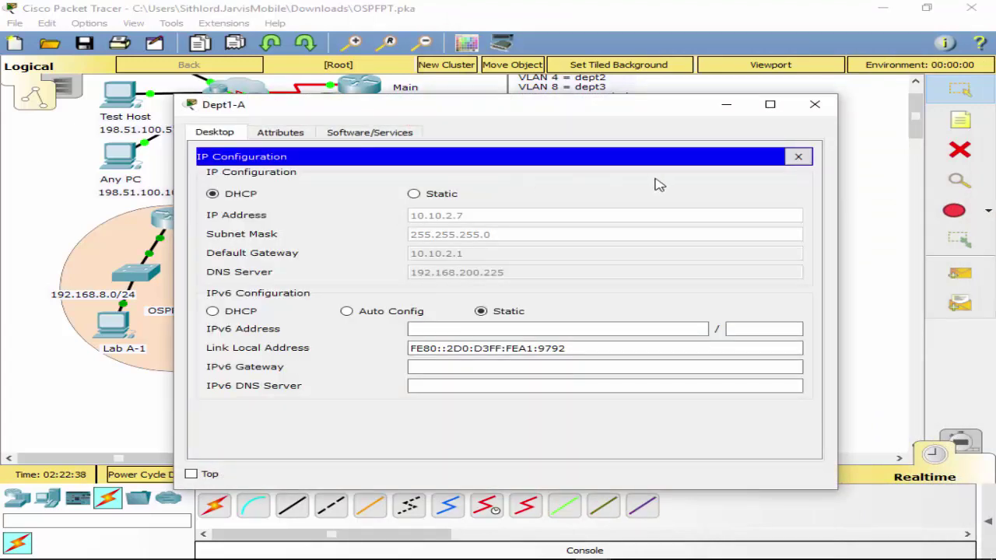
{"action": "left_click", "coordinate": [797, 156]}
{"action": "left_click", "coordinate": [815, 104]}
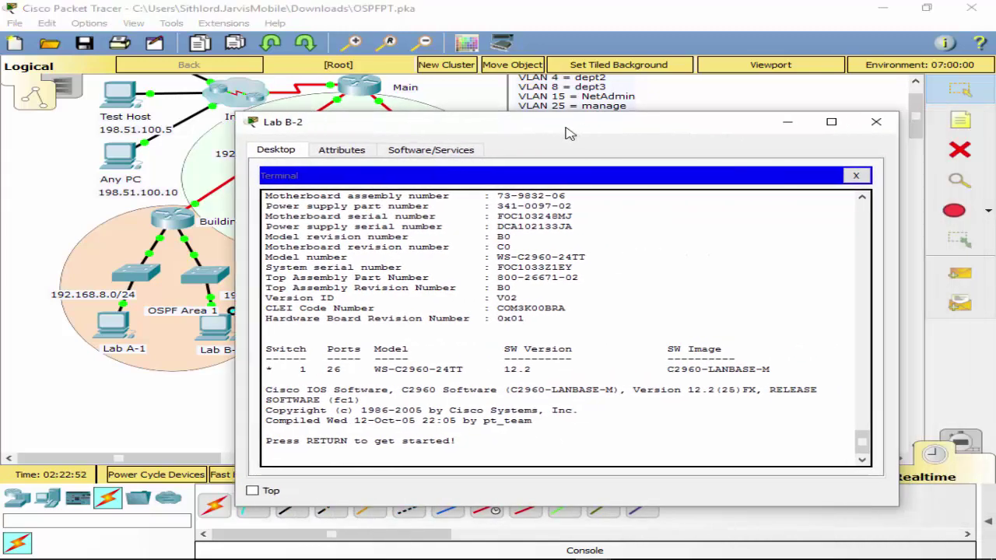
Close Lab B-2's terminal, review its IP configuration, and close the window.
{"action": "left_click", "coordinate": [855, 176]}
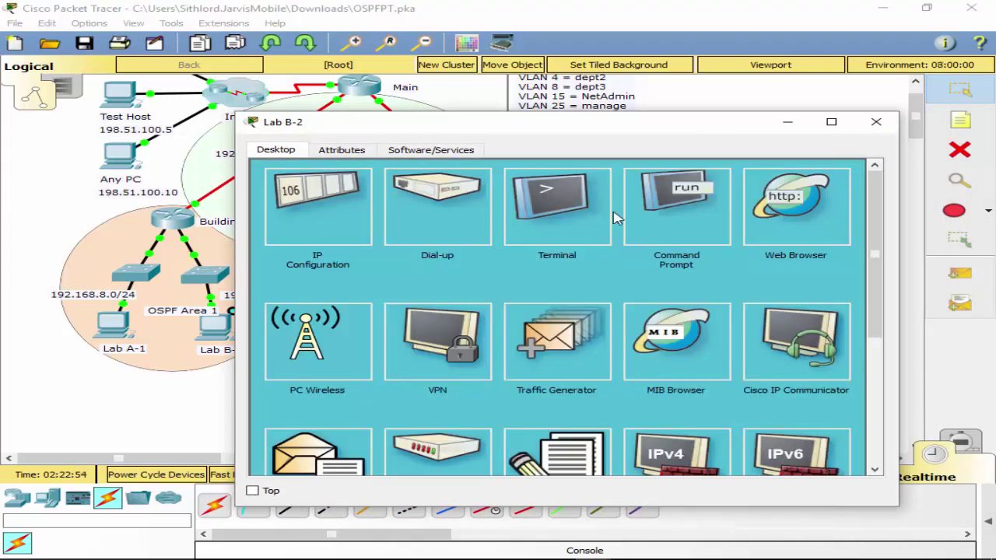
{"action": "left_click", "coordinate": [319, 214]}
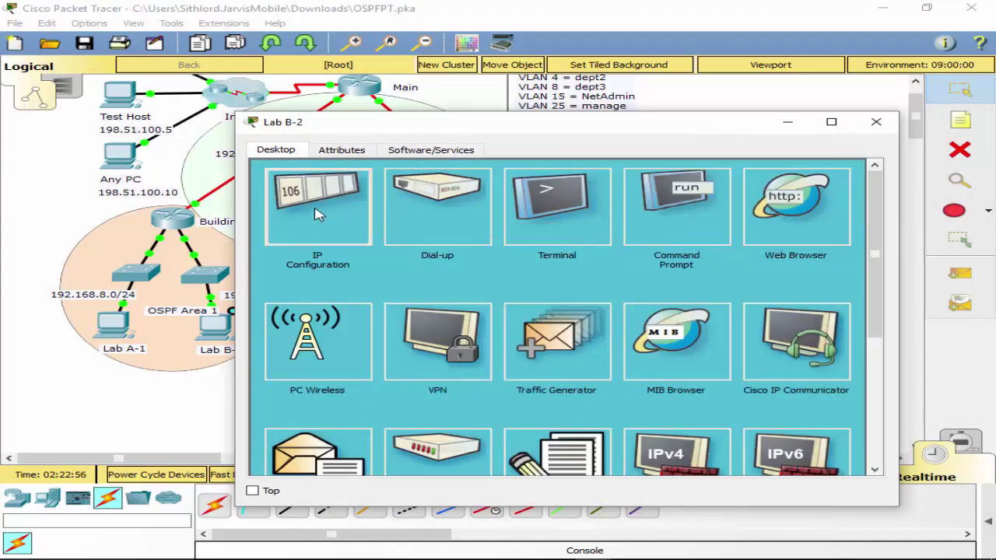
{"action": "left_click", "coordinate": [856, 173]}
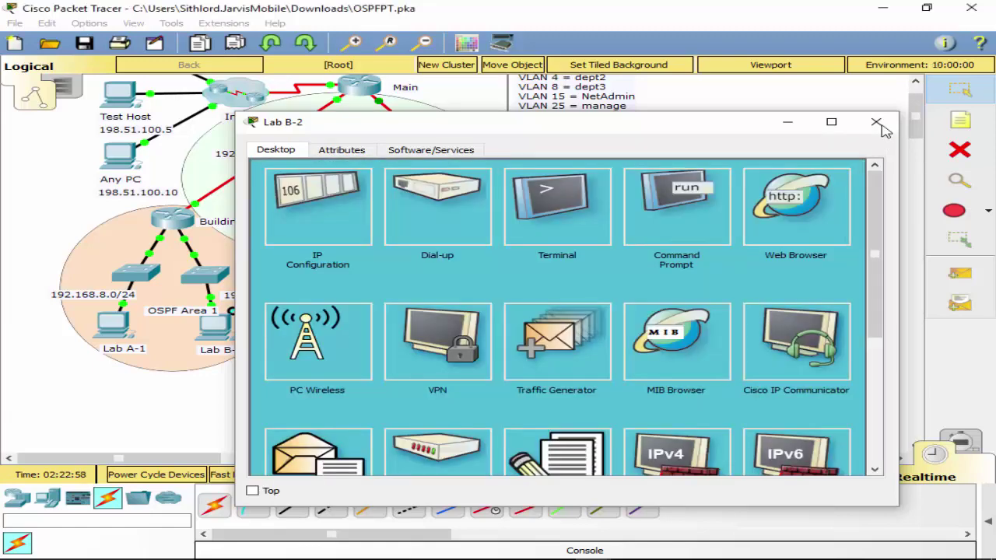
{"action": "left_click", "coordinate": [876, 121]}
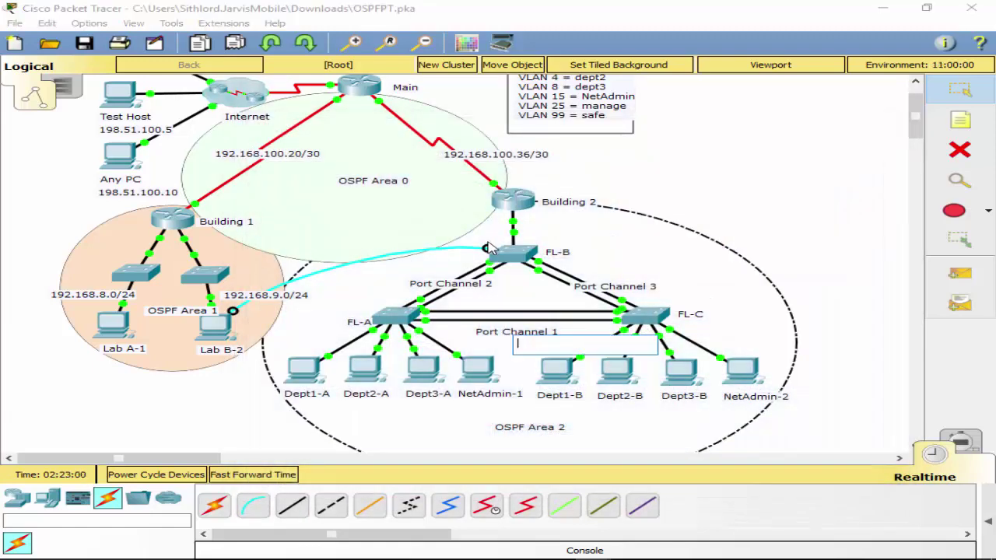
Plug the console cable into Building 2, open Lab B-2's terminal, and ping 10.10.25.254 (0/5).
{"action": "left_click", "coordinate": [504, 199]}
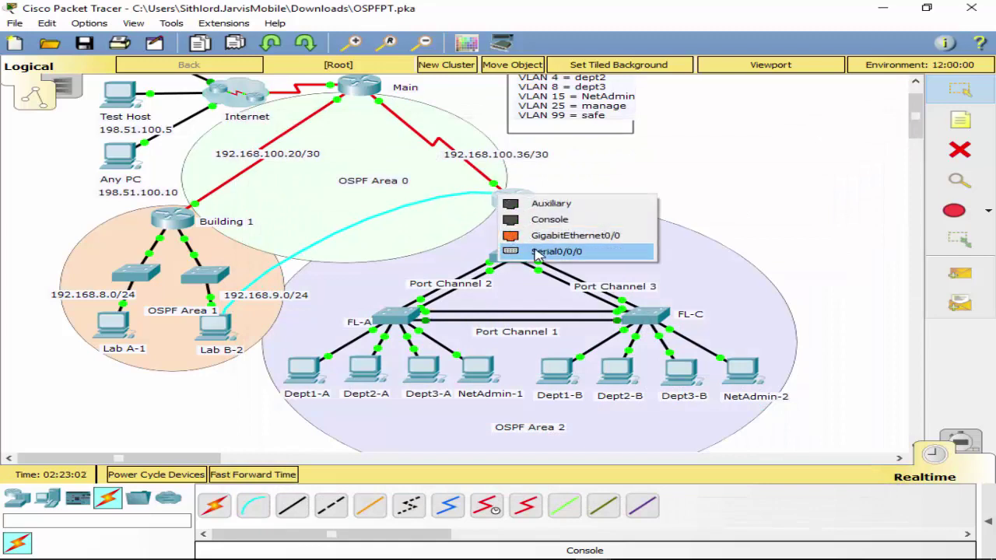
{"action": "left_click", "coordinate": [537, 218]}
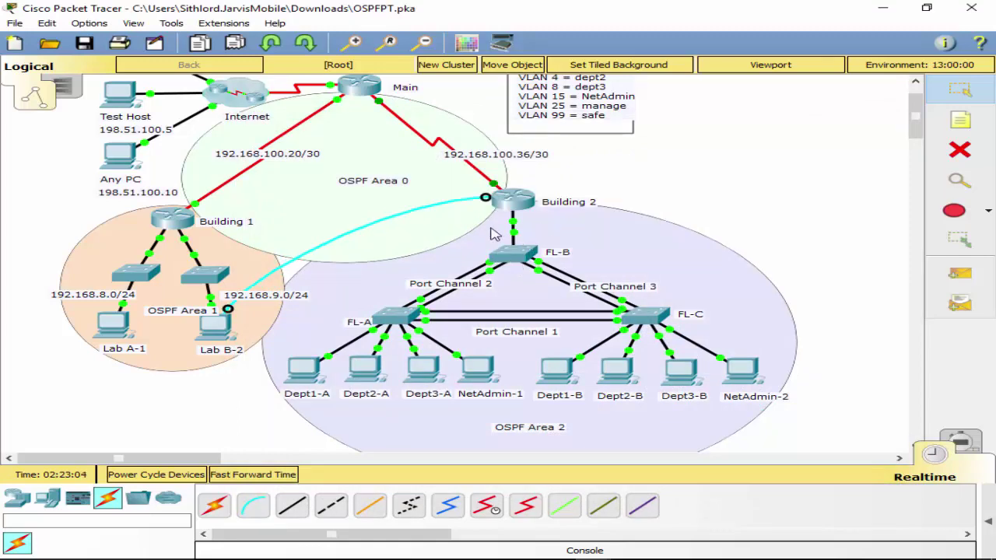
{"action": "left_click", "coordinate": [221, 327]}
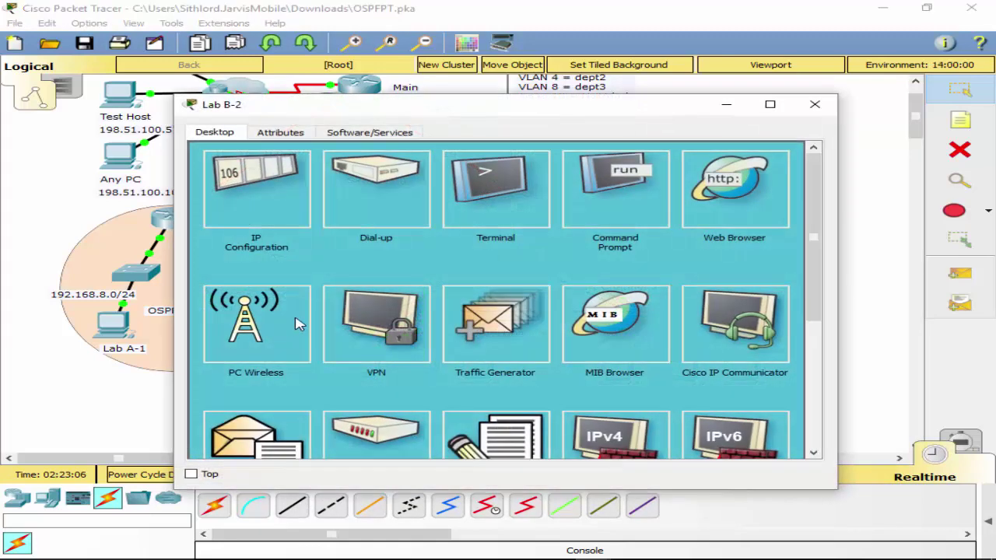
{"action": "left_click", "coordinate": [514, 190]}
{"action": "left_click", "coordinate": [735, 292]}
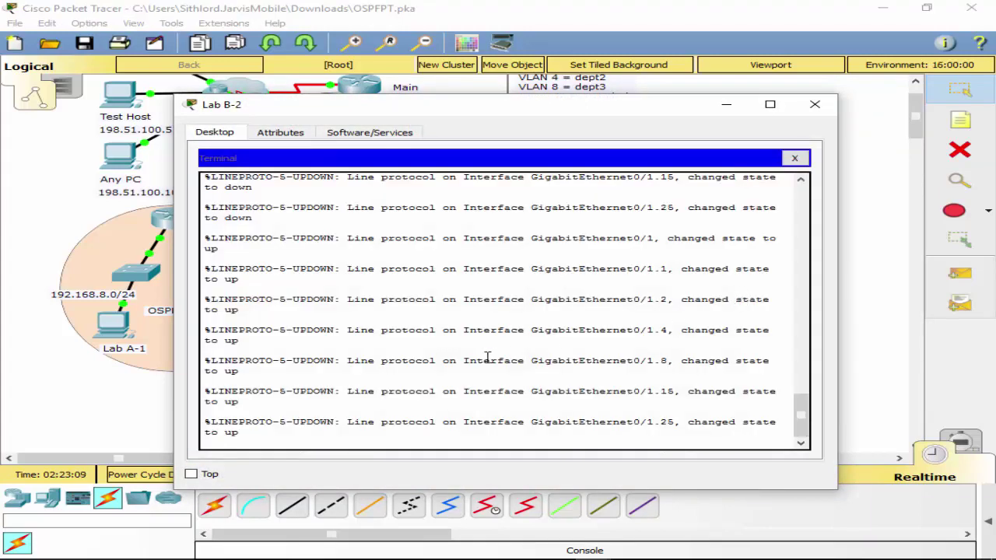
{"action": "key", "text": "Return"}
{"action": "type", "text": "ping"}
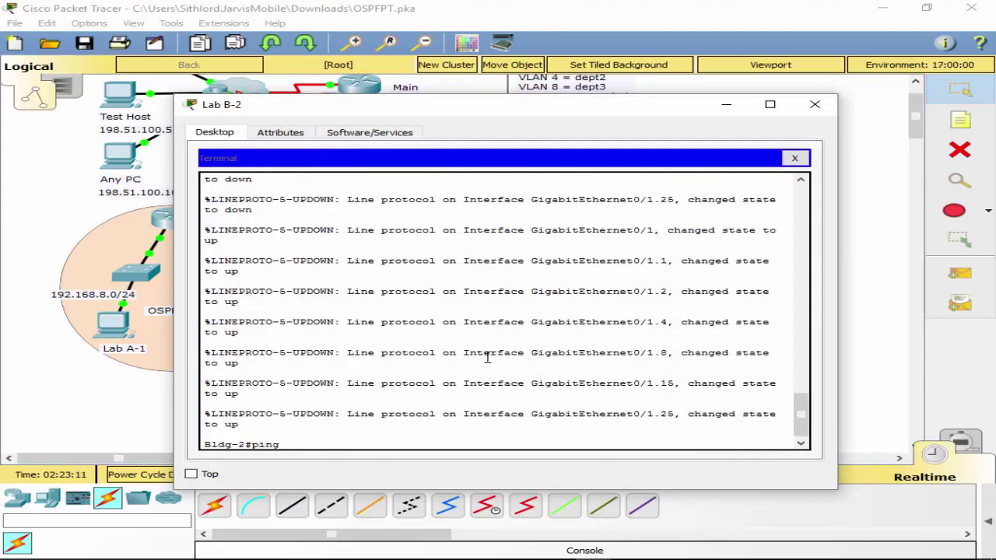
{"action": "type", "text": " 10.10.25.254"}
{"action": "key", "text": "Return"}
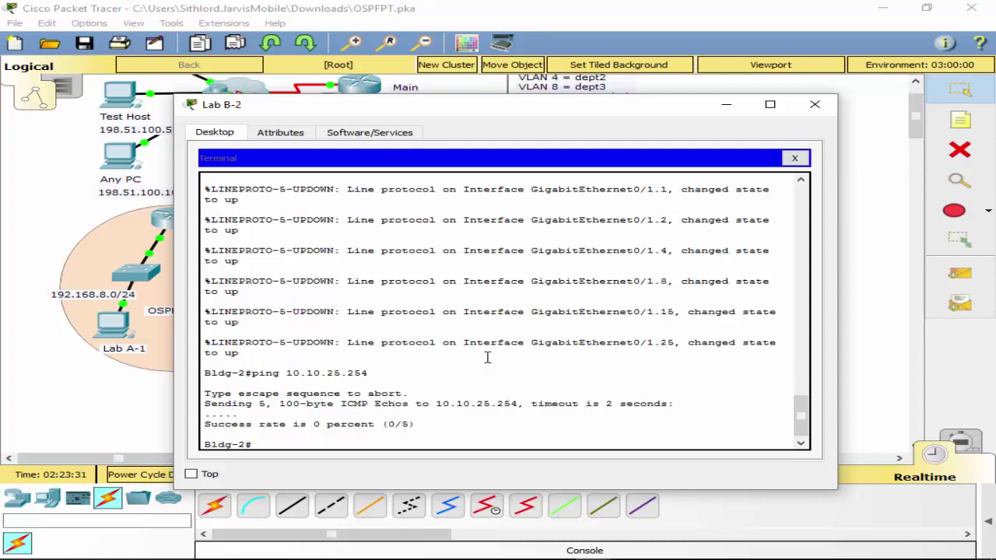
Abandon the spanning-tree command and list Bldg-2's interfaces with show ip int brief.
{"action": "key", "text": "Tab"}
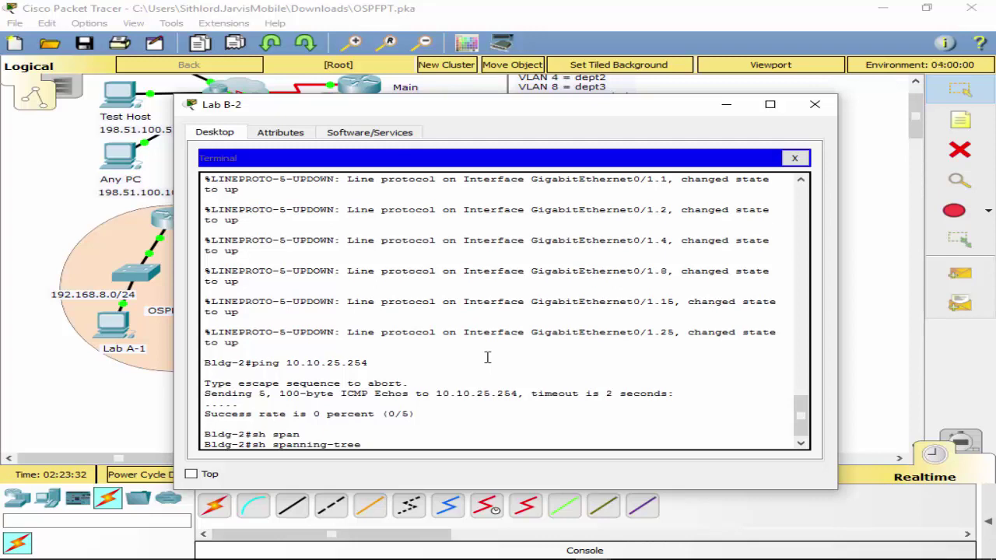
{"action": "type", "text": "tr"}
{"action": "key", "text": "Tab"}
{"action": "key", "text": "BackSpace"}
{"action": "key", "text": "BackSpace"}
{"action": "key", "text": "BackSpace"}
{"action": "key", "text": "BackSpace"}
{"action": "key", "text": "BackSpace"}
{"action": "key", "text": "BackSpace"}
{"action": "key", "text": "BackSpace"}
{"action": "key", "text": "BackSpace"}
{"action": "key", "text": "BackSpace"}
{"action": "key", "text": "BackSpace"}
{"action": "key", "text": "BackSpace"}
{"action": "key", "text": "BackSpace"}
{"action": "key", "text": "BackSpace"}
{"action": "key", "text": "BackSpace"}
{"action": "key", "text": "BackSpace"}
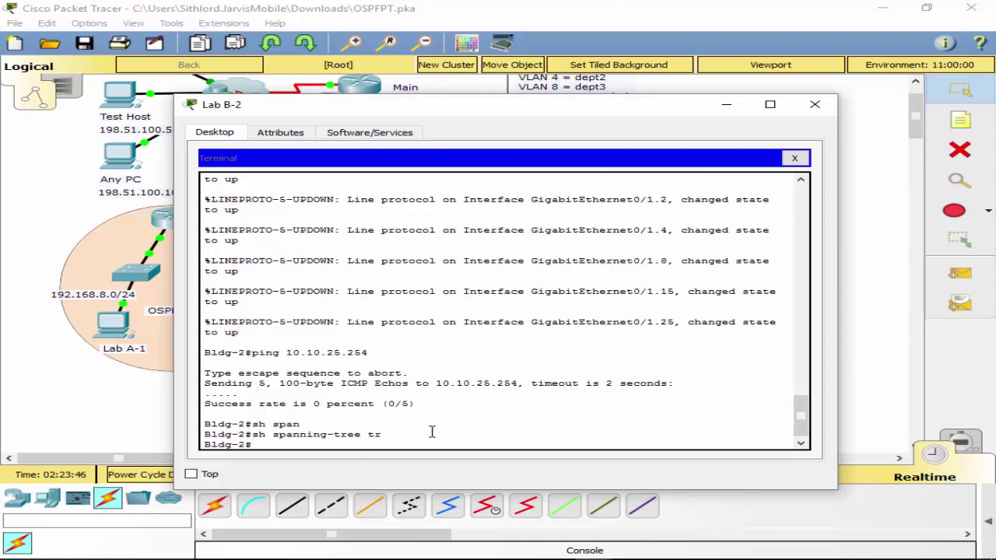
{"action": "type", "text": "sh ip int"}
{"action": "key", "text": "Tab"}
{"action": "type", "text": "br"}
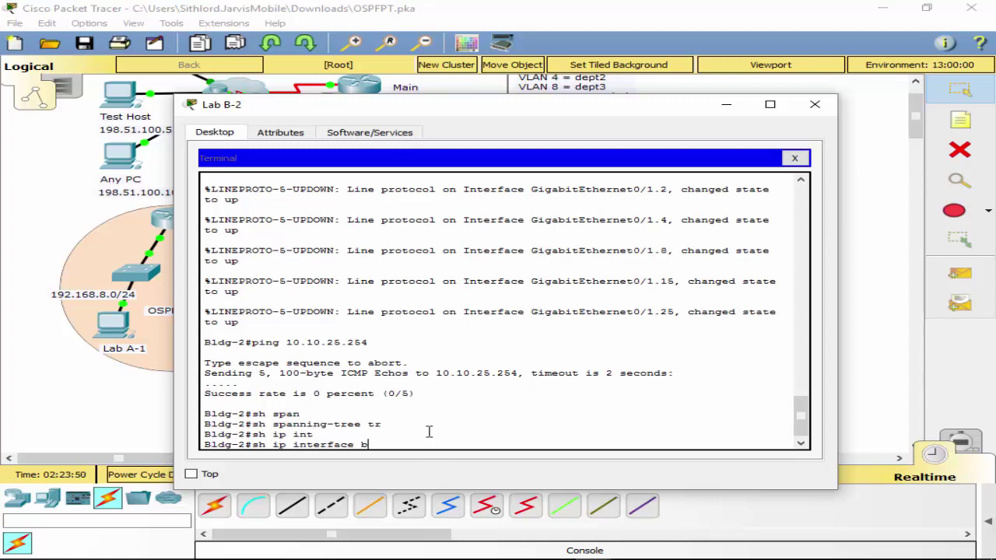
{"action": "key", "text": "Tab"}
{"action": "key", "text": "Return"}
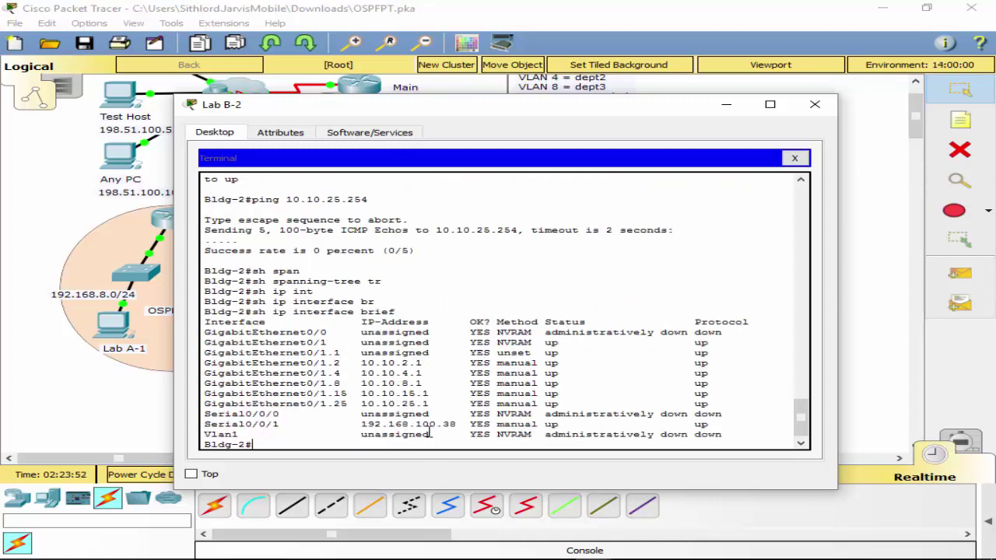
Ping gateways 10.10.2.1, 10.10.4.1 and 10.10.8.1 from Bldg-2.
{"action": "type", "text": "ping 10.10.10.1"}
{"action": "key", "text": "Return"}
{"action": "key", "text": "Up"}
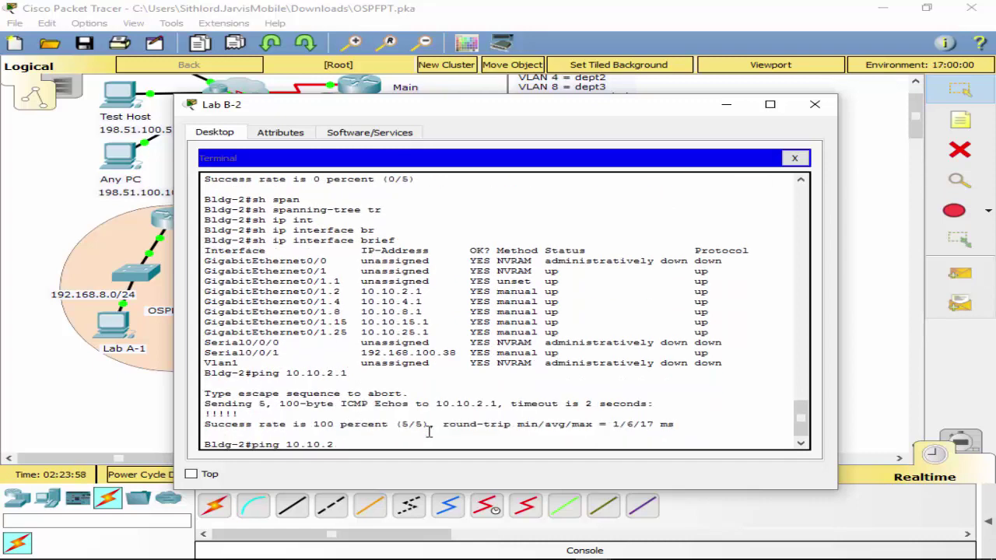
{"action": "type", "text": "4.1"}
{"action": "key", "text": "Return"}
{"action": "key", "text": "Up"}
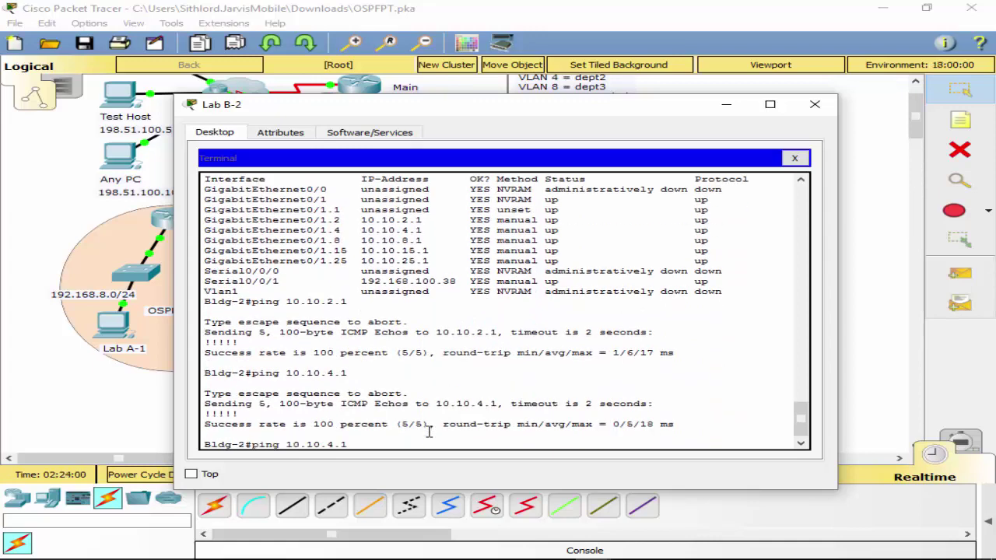
{"action": "key", "text": "BackSpace"}
{"action": "type", "text": "8.1"}
{"action": "key", "text": "Return"}
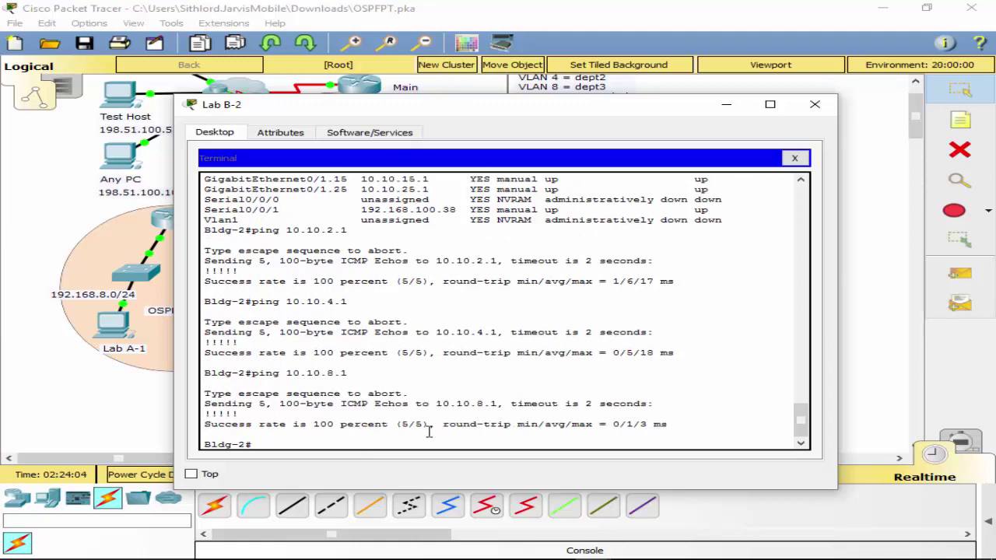
Ping gateway 10.10.25.1, then move the Lab B-2 window off screen to show the topology.
{"action": "key", "text": "Up"}
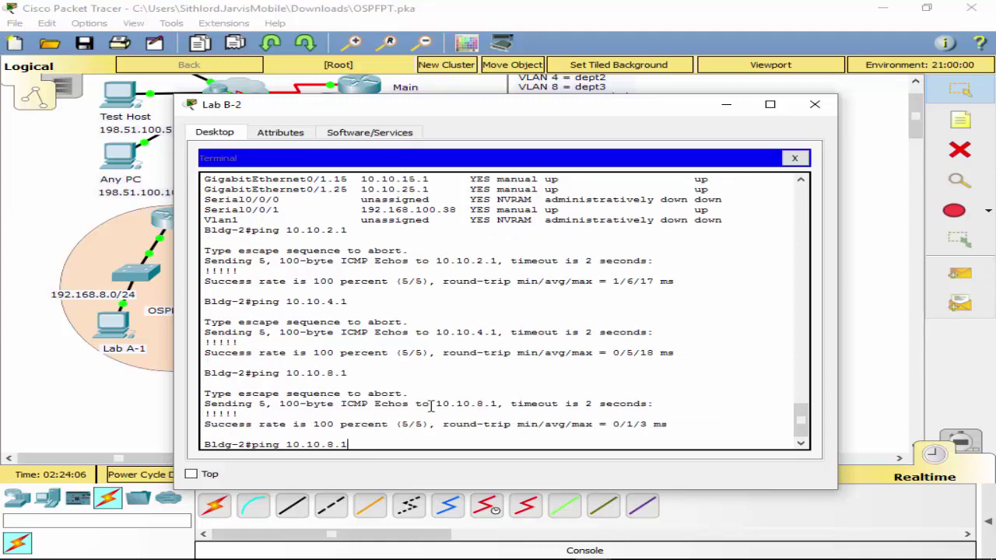
{"action": "mouse_move", "coordinate": [520, 119]}
{"action": "left_mouse_down"}
{"action": "mouse_move", "coordinate": [808, 183]}
{"action": "mouse_move", "coordinate": [521, 136]}
{"action": "left_mouse_up"}
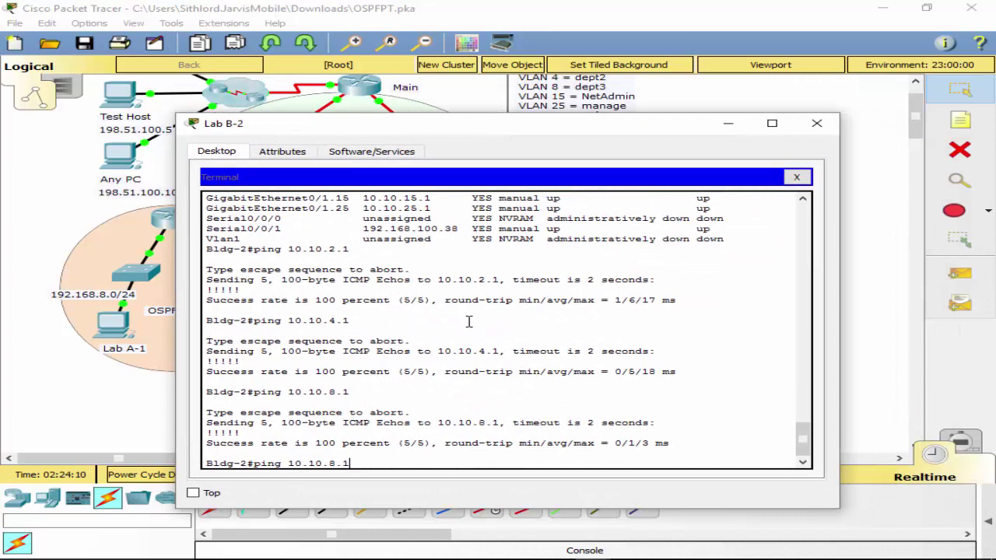
{"action": "key", "text": "BackSpace"}
{"action": "key", "text": "BackSpace"}
{"action": "key", "text": "BackSpace"}
{"action": "key", "text": "BackSpace"}
{"action": "key", "text": "BackSpace"}
{"action": "key", "text": "BackSpace"}
{"action": "key", "text": "BackSpace"}
{"action": "key", "text": "BackSpace"}
{"action": "key", "text": "BackSpace"}
{"action": "key", "text": "BackSpace"}
{"action": "key", "text": "BackSpace"}
{"action": "key", "text": "BackSpace"}
{"action": "type", "text": "ping 10.10.2"}
{"action": "type", "text": ".1"}
{"action": "key", "text": "Return"}
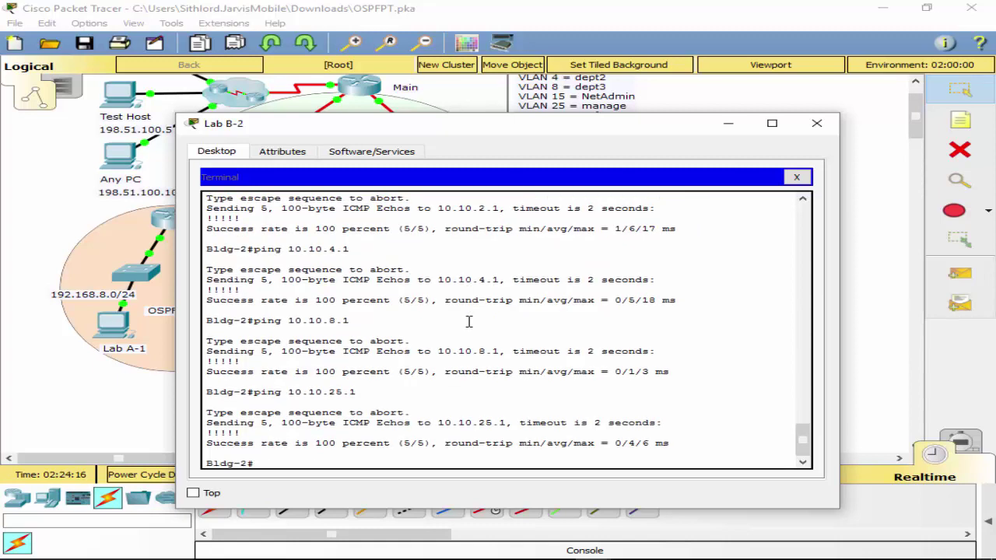
{"action": "type", "text": "s"}
{"action": "left_click_drag", "start_coordinate": [477, 128], "coordinate": [994, 204]}
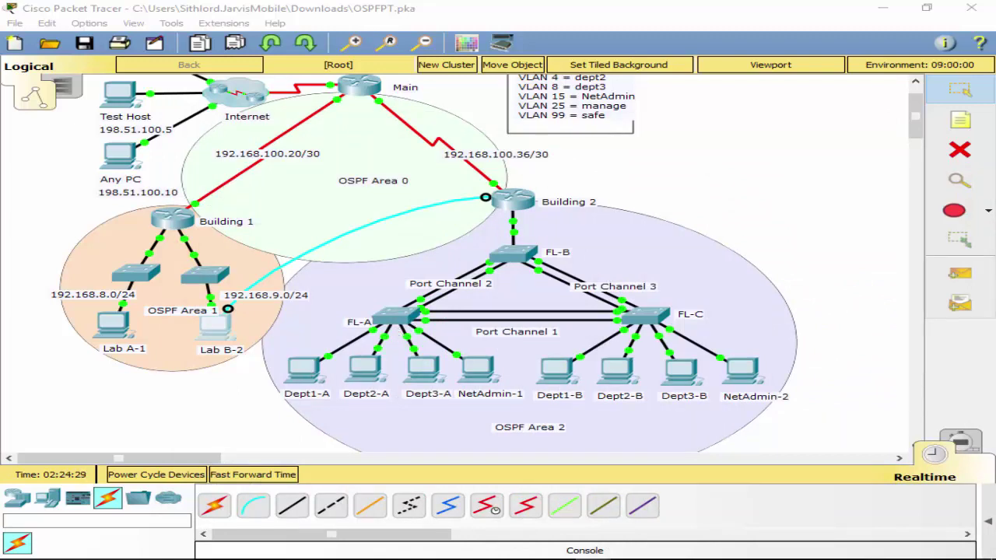
Ping gateway 10.10.2.1 from Dept1-A's command prompt.
{"action": "left_click", "coordinate": [300, 371]}
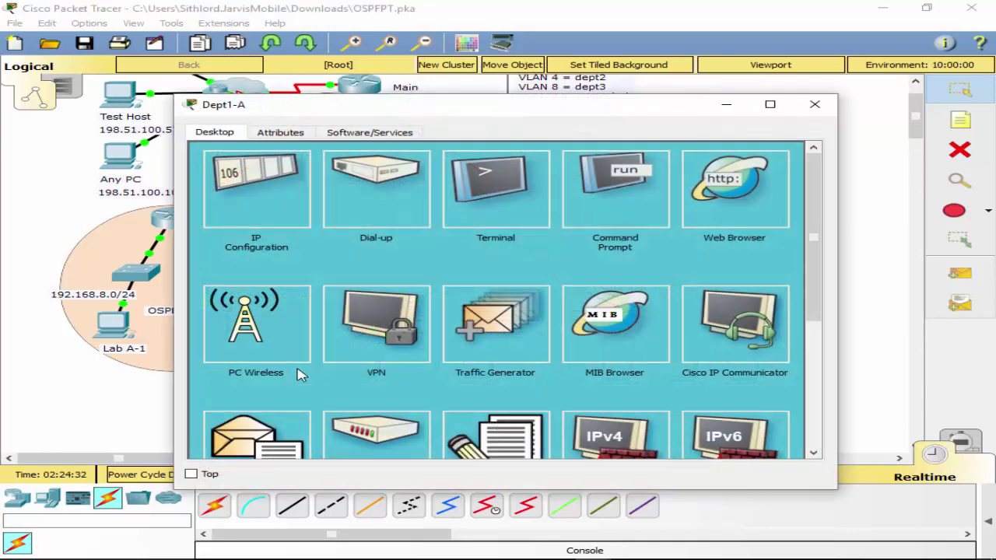
{"action": "left_click", "coordinate": [638, 204]}
{"action": "type", "text": "pi"}
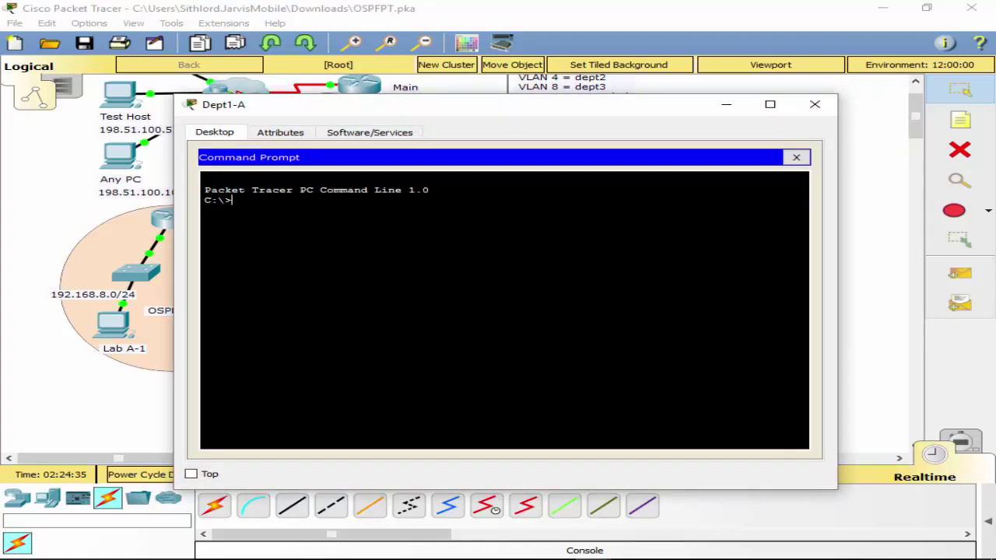
{"action": "type", "text": "ng 10.10.2.1"}
{"action": "key", "text": "Return"}
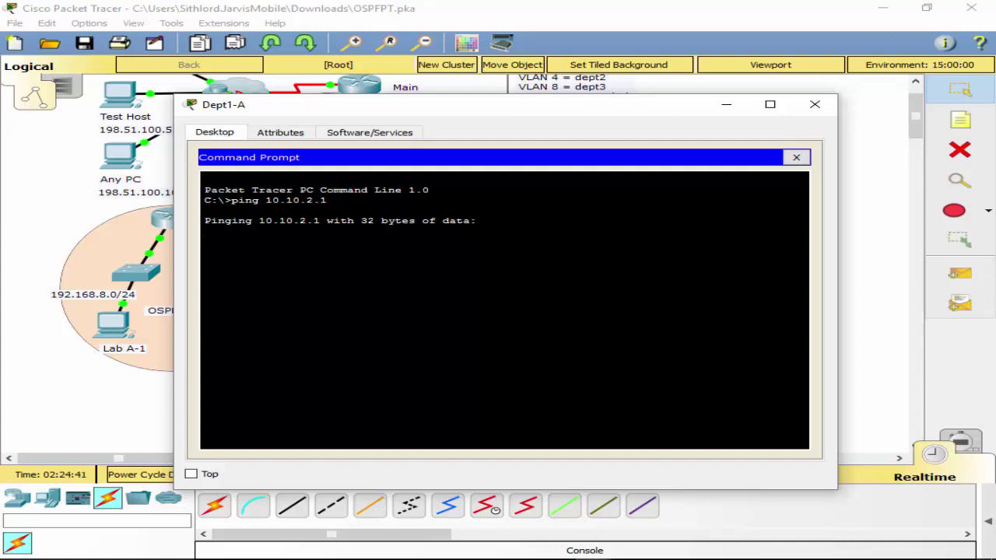
Dismiss the Simulation-mode locked warning, check the timed-out ping, and close Dept1-A.
{"action": "left_click", "coordinate": [961, 442]}
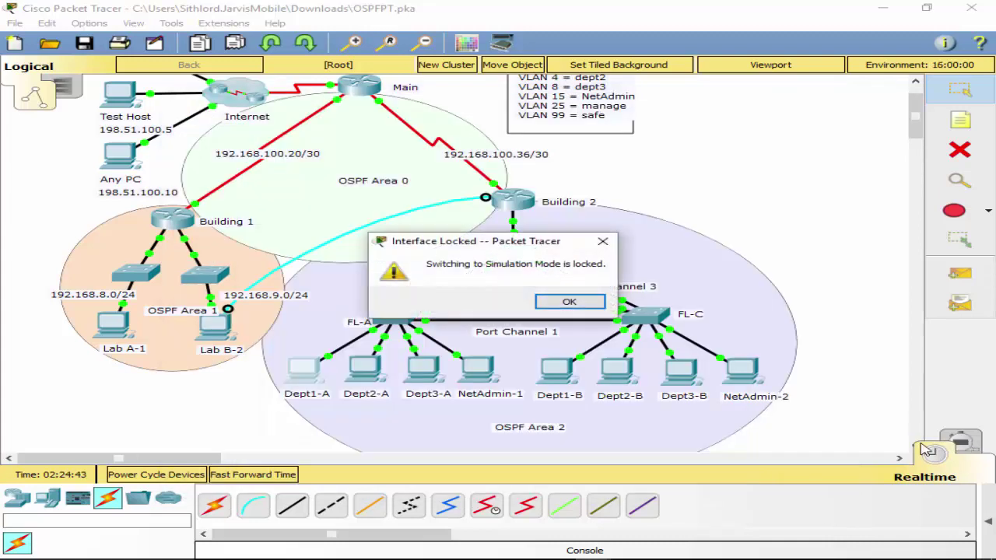
{"action": "left_click", "coordinate": [568, 301]}
{"action": "left_click", "coordinate": [306, 371]}
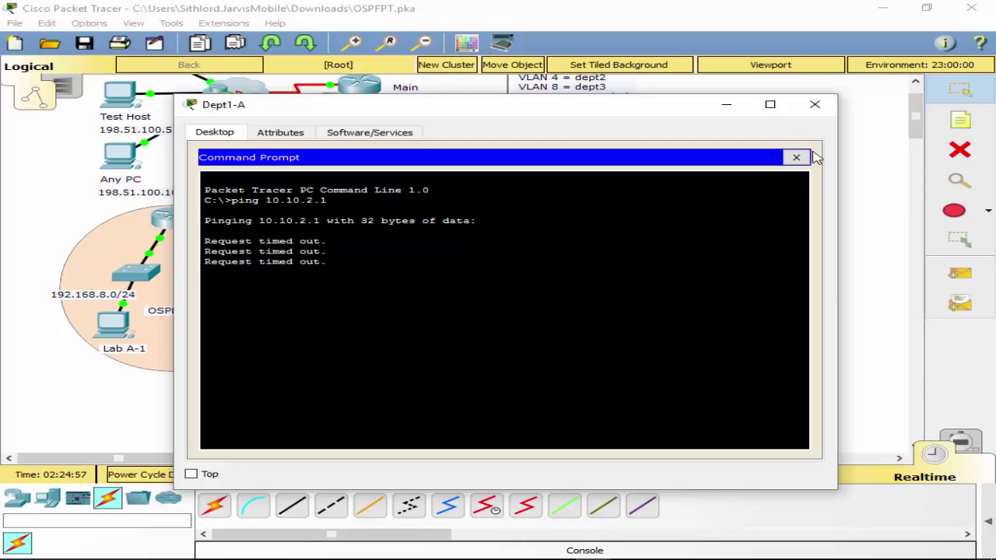
{"action": "left_click", "coordinate": [796, 157]}
{"action": "left_click", "coordinate": [816, 105]}
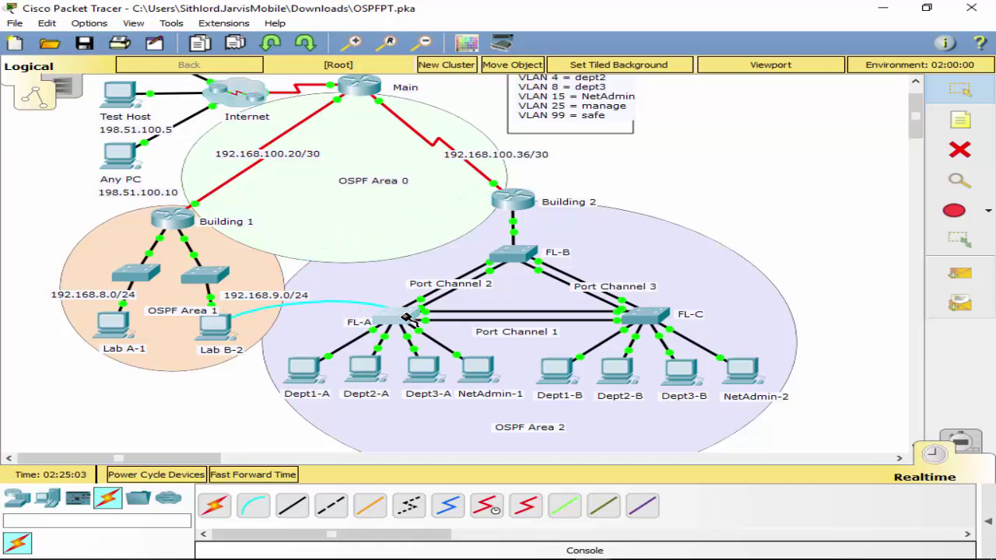
Plug the console cable into FL-A's console port and enter enable mode from Lab B-2's terminal.
{"action": "left_click", "coordinate": [406, 317]}
{"action": "left_click", "coordinate": [459, 12]}
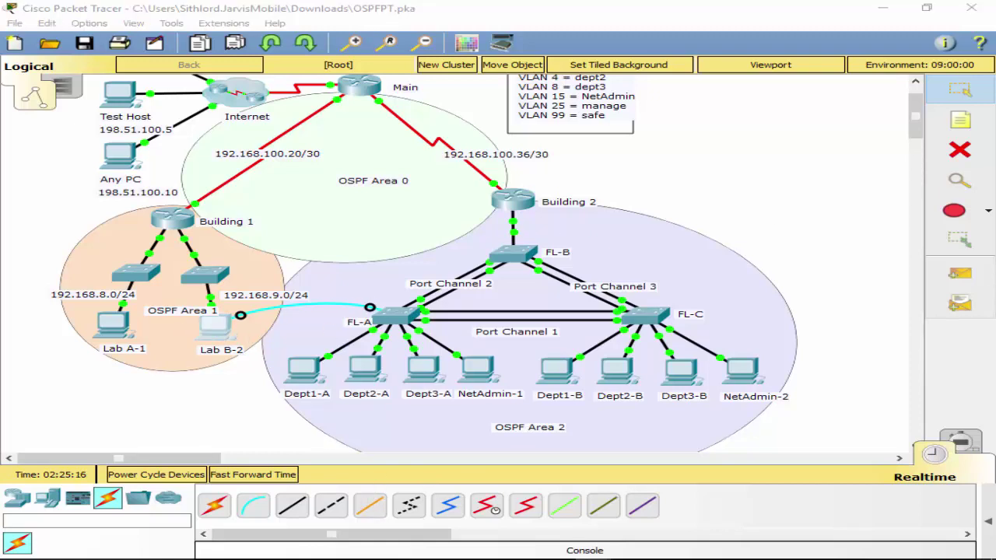
{"action": "left_click", "coordinate": [215, 327]}
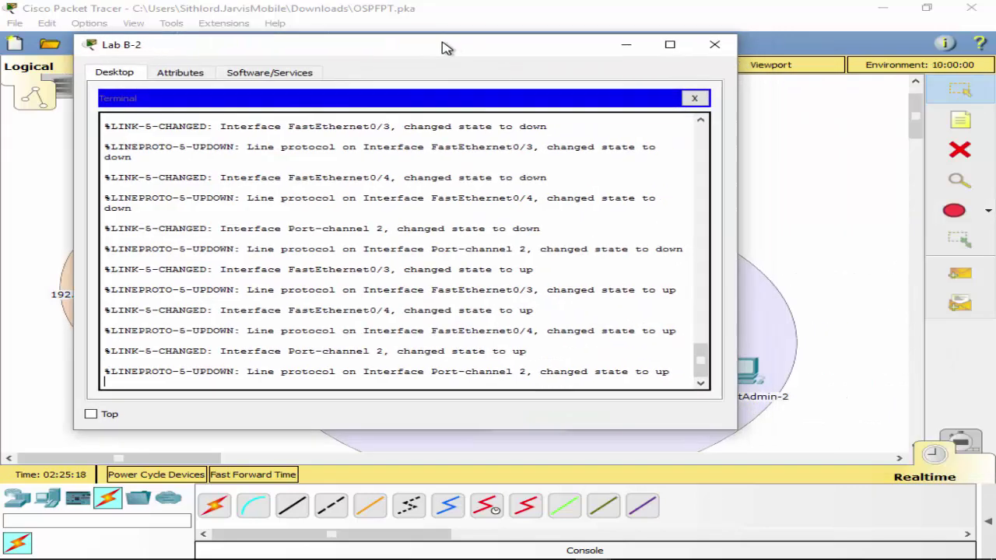
{"action": "key", "text": "Return"}
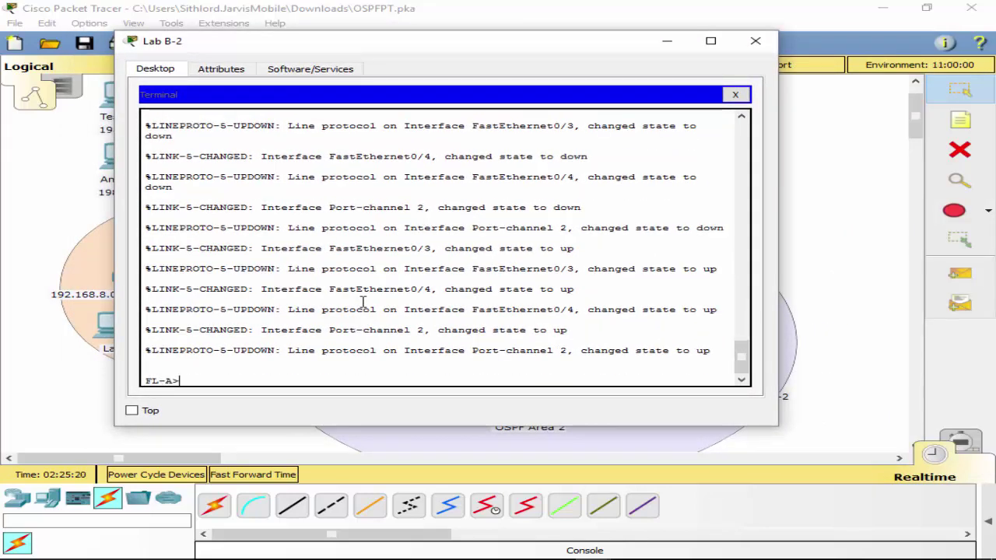
{"action": "type", "text": "enable"}
{"action": "key", "text": "Return"}
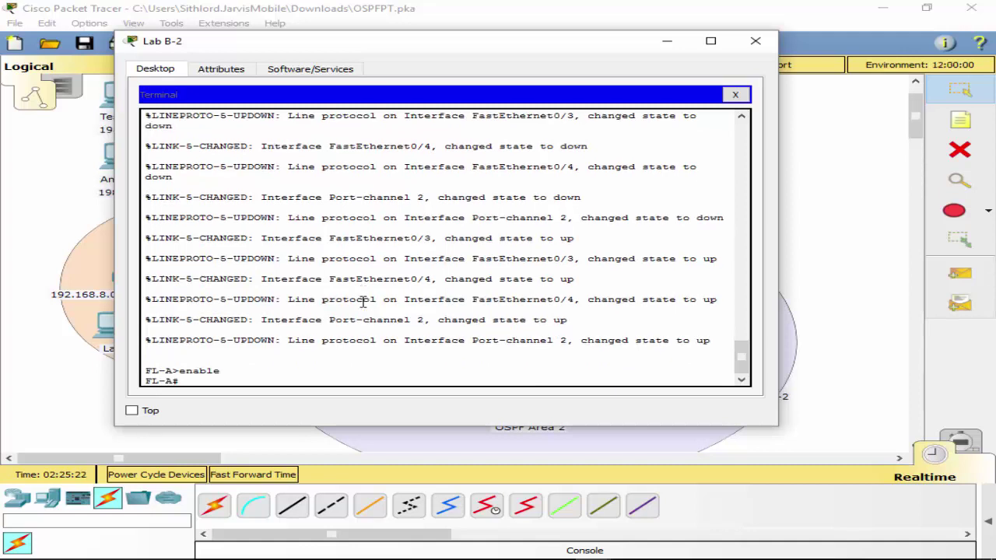
Show interface VLAN 25 and the trunk ports, confirming Po1 and Po2 trunk with native VLAN 1.
{"action": "type", "text": "sh int vlan 25"}
{"action": "key", "text": "Return"}
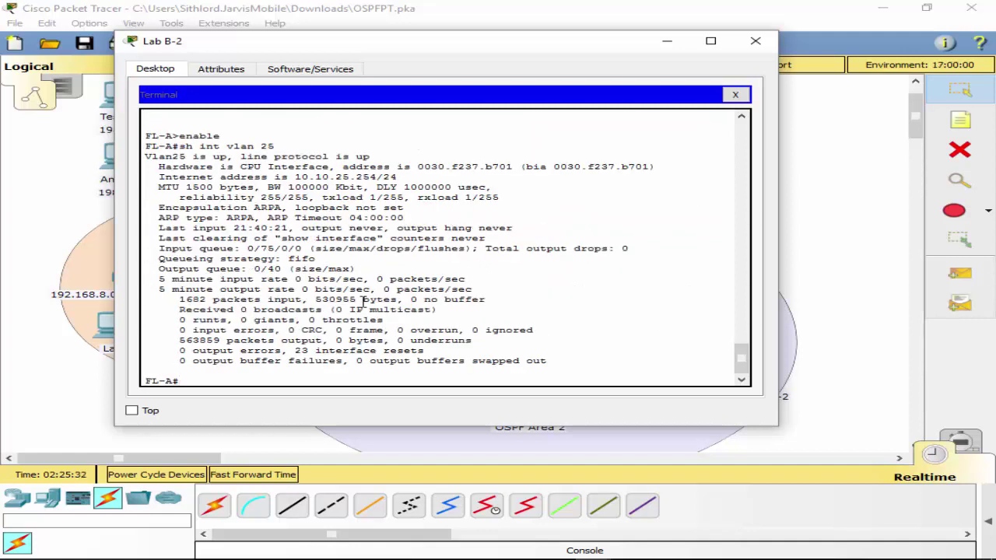
{"action": "type", "text": "sh int"}
{"action": "key", "text": "Tab"}
{"action": "type", "text": "tr"}
{"action": "key", "text": "Tab"}
{"action": "key", "text": "Return"}
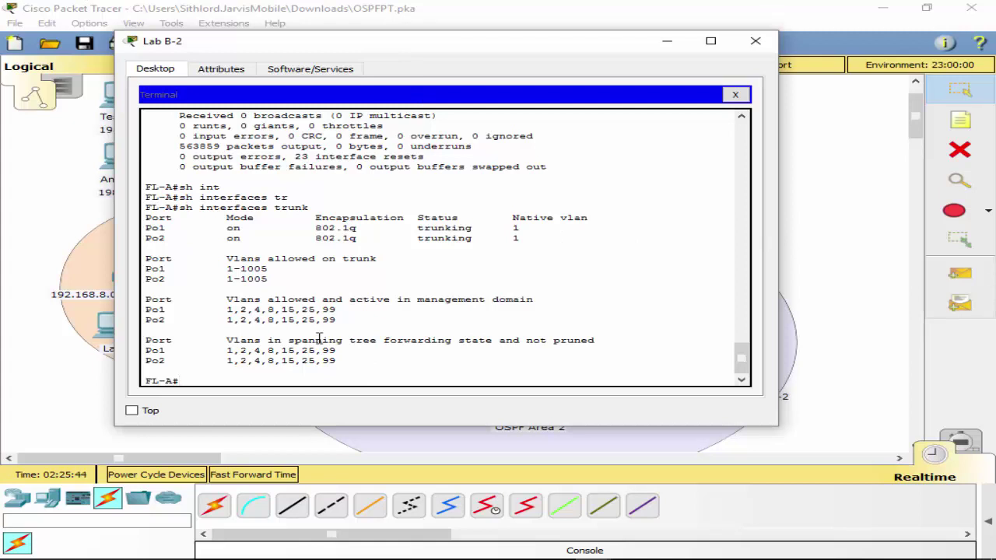
{"action": "type", "text": "ing 10.10.10.25"}
{"action": "key", "text": "BackSpace"}
{"action": "key", "text": "BackSpace"}
{"action": "key", "text": "BackSpace"}
{"action": "key", "text": "BackSpace"}
{"action": "key", "text": "BackSpace"}
{"action": "key", "text": "BackSpace"}
{"action": "key", "text": "BackSpace"}
{"action": "key", "text": "BackSpace"}
{"action": "key", "text": "BackSpace"}
{"action": "key", "text": "BackSpace"}
{"action": "key", "text": "BackSpace"}
{"action": "key", "text": "BackSpace"}
{"action": "key", "text": "BackSpace"}
{"action": "key", "text": "BackSpace"}
{"action": "key", "text": "BackSpace"}
{"action": "key", "text": "BackSpace"}
Page through FL-A's running configuration with sh run.
{"action": "type", "text": "sh run"}
{"action": "key", "text": "Return"}
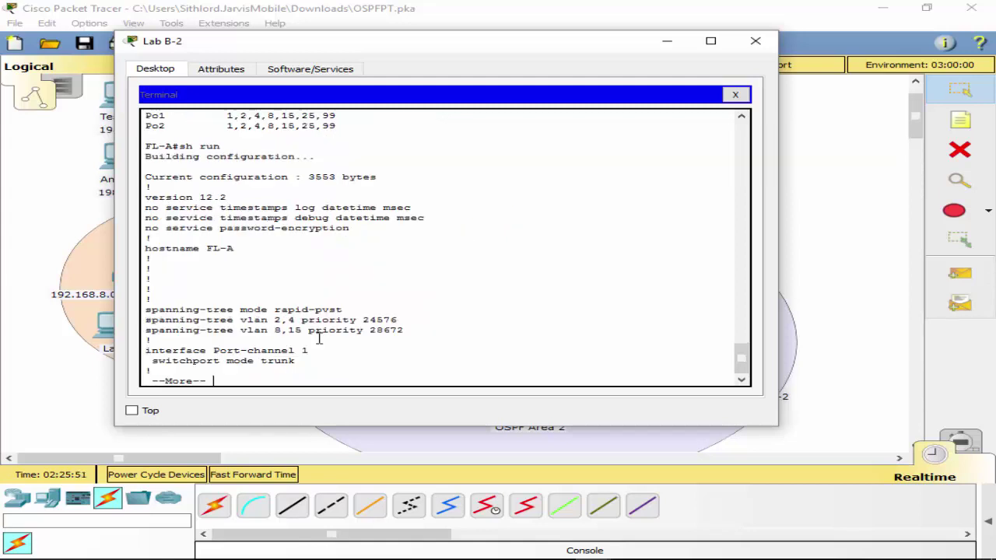
{"action": "key", "text": "space"}
{"action": "key", "text": "space"}
{"action": "key", "text": "space"}
{"action": "key", "text": "space"}
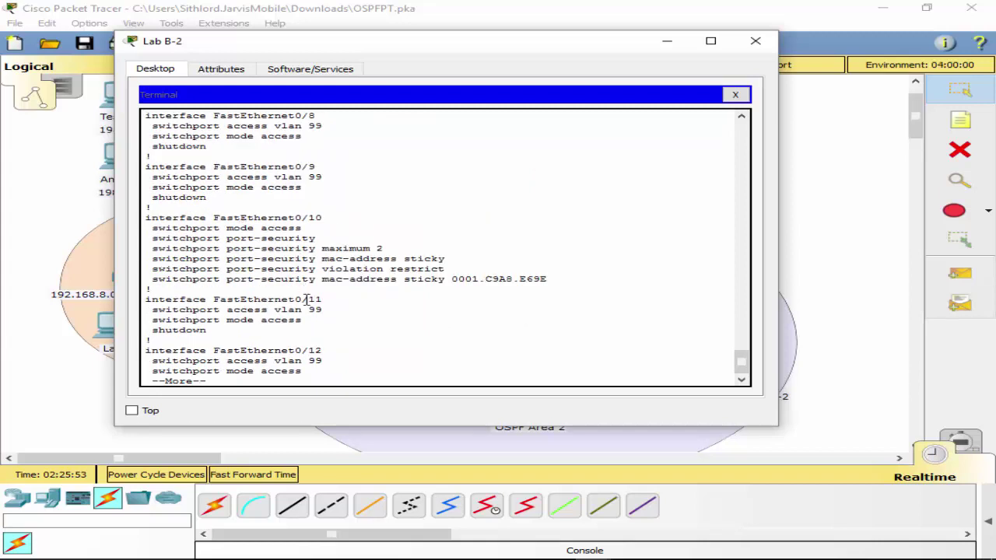
{"action": "key", "text": "space"}
{"action": "key", "text": "space"}
{"action": "key", "text": "space"}
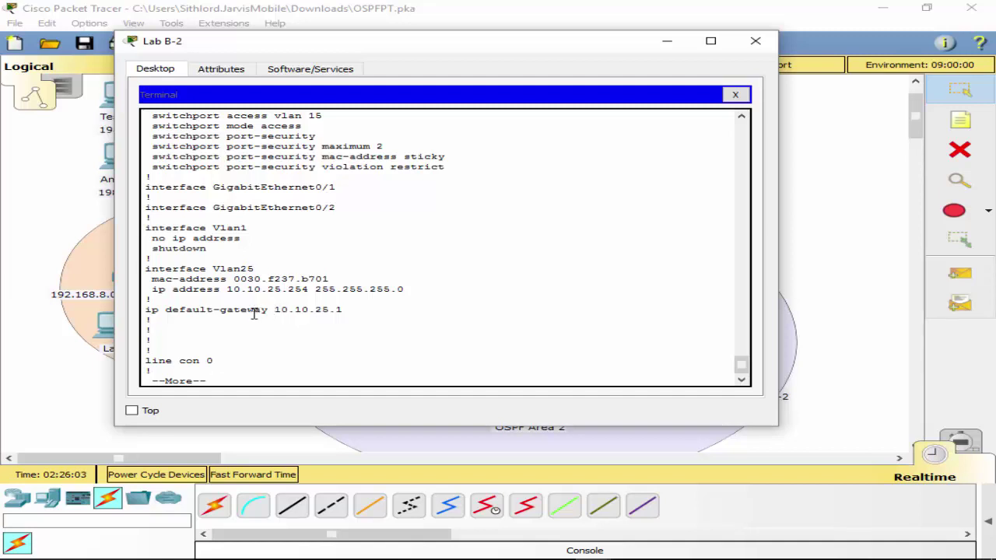
{"action": "key", "text": "q"}
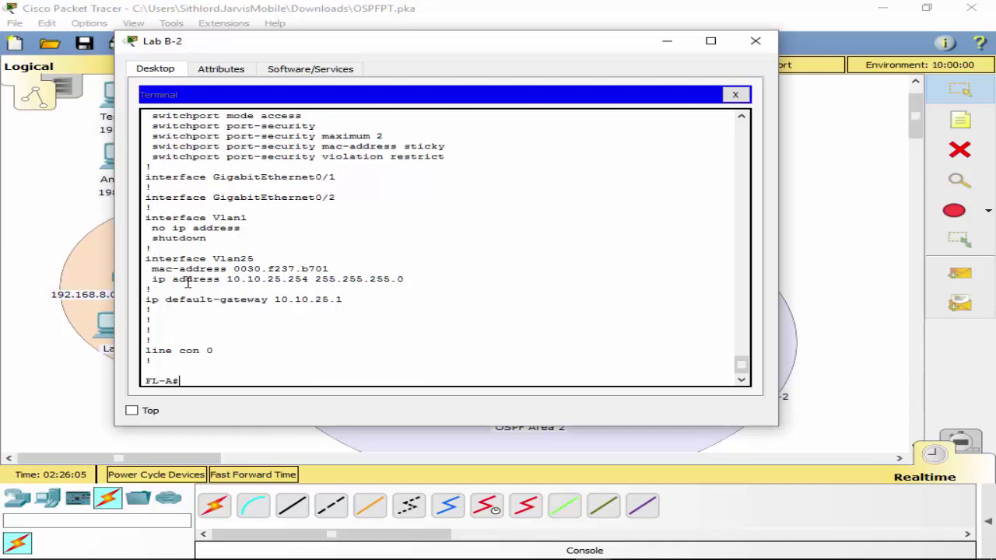
Ping FL-A's own VLAN 25 address 10.10.25.254.
{"action": "type", "text": "p"}
{"action": "type", "text": "ing 10.1"}
{"action": "key", "text": "BackSpace"}
{"action": "key", "text": "BackSpace"}
{"action": "type", "text": "25.254"}
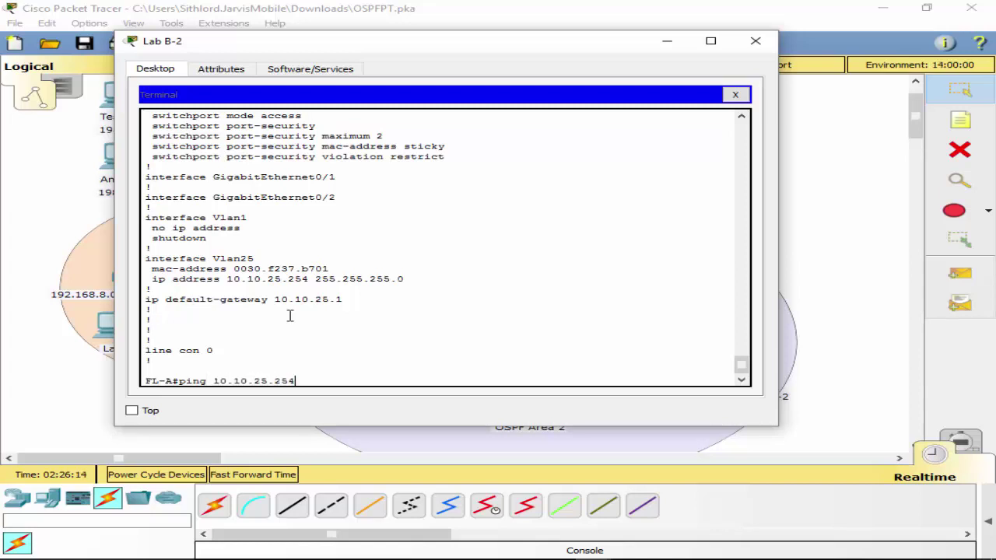
{"action": "key", "text": "Return"}
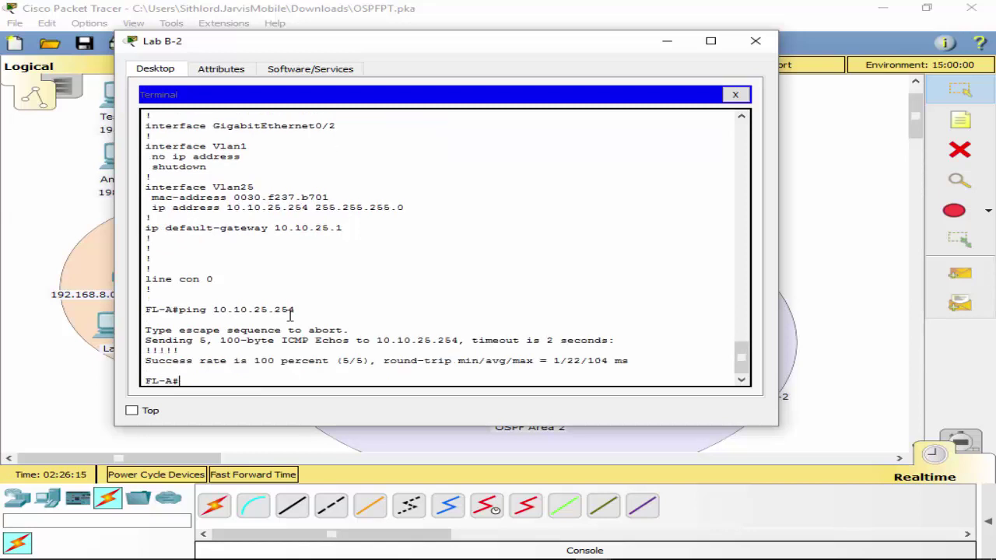
Ping 10.10.25.253 and then 10.10.25.252 from FL-A.
{"action": "key", "text": "Up"}
{"action": "key", "text": "BackSpace"}
{"action": "type", "text": "3"}
{"action": "key", "text": "Return"}
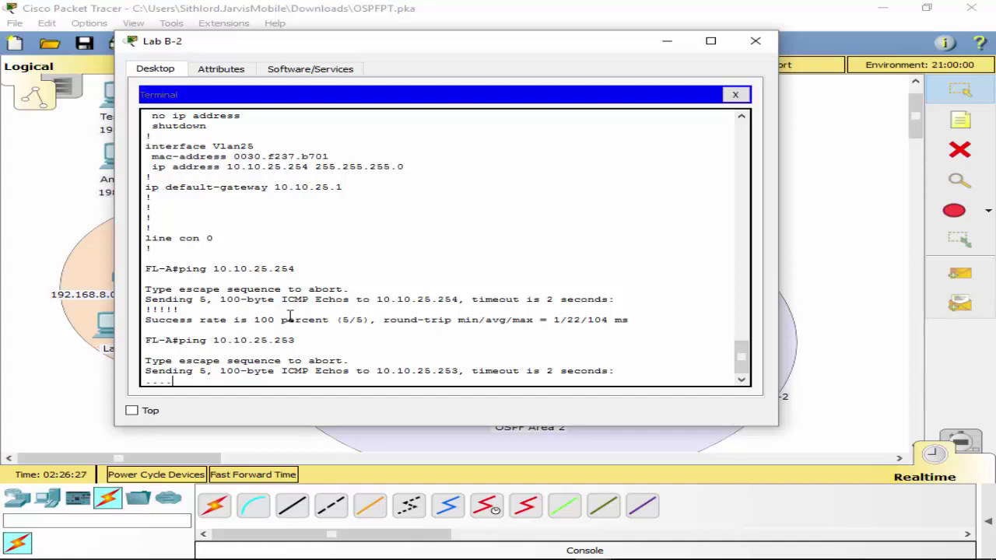
{"action": "key", "text": "Up"}
{"action": "key", "text": "BackSpace"}
{"action": "type", "text": "25.252"}
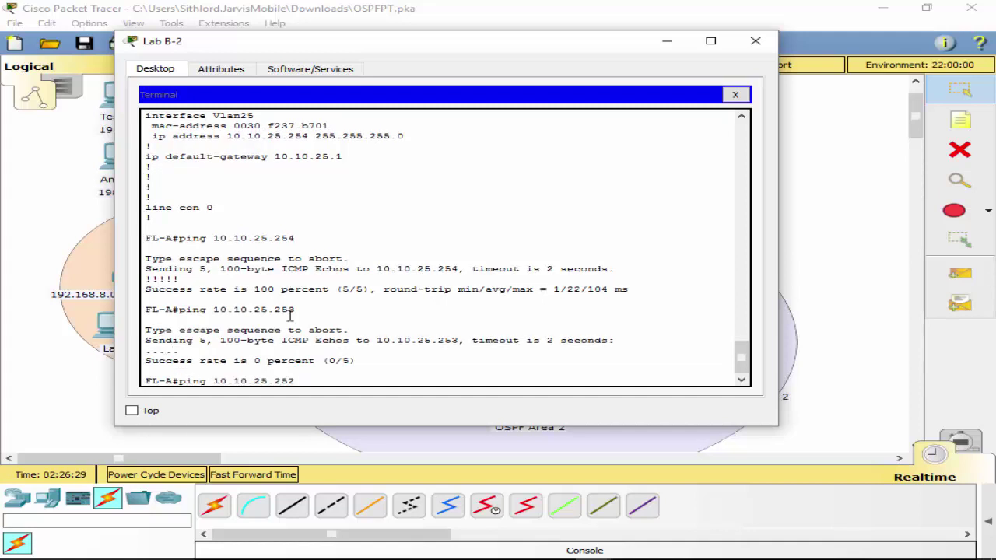
{"action": "key", "text": "Return"}
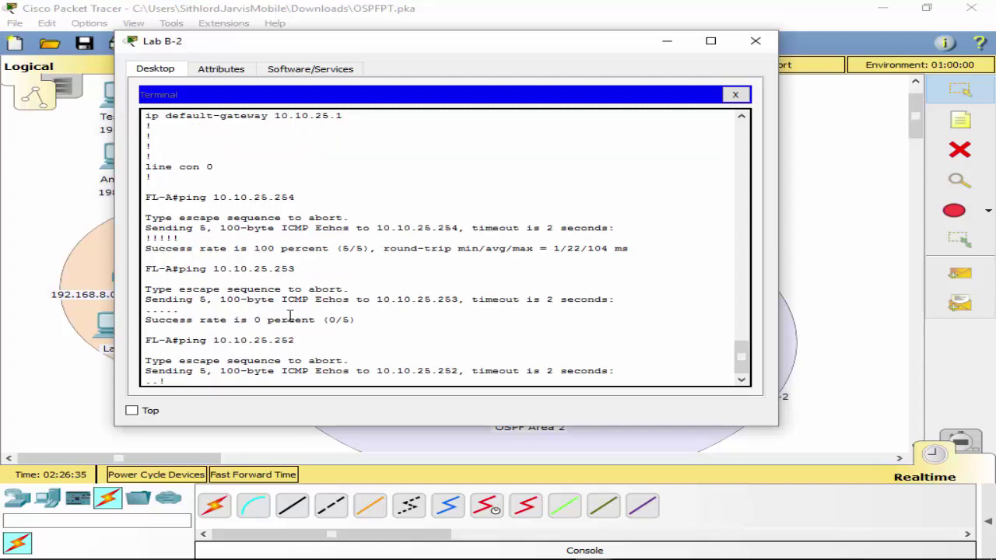
Repeat the pings: 10.10.25.253 still fails while 10.10.25.252 answers at 100 percent.
{"action": "key", "text": "Up"}
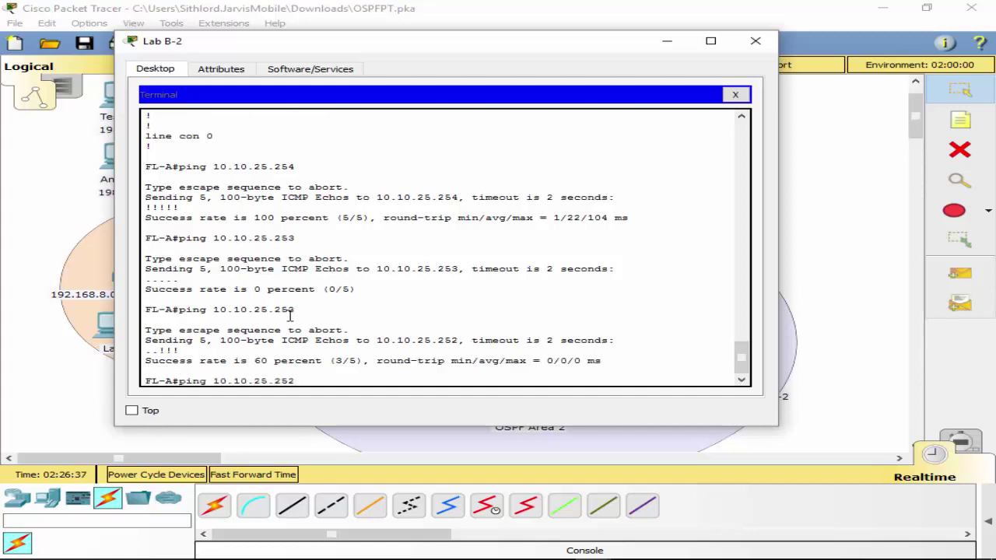
{"action": "key", "text": "Up"}
{"action": "key", "text": "Return"}
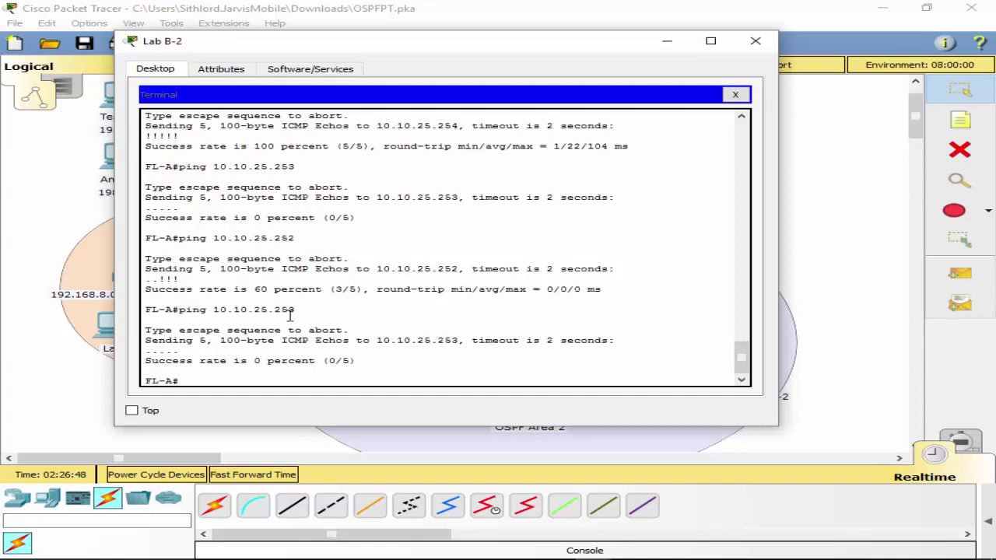
{"action": "key", "text": "Up"}
{"action": "key", "text": "BackSpace"}
{"action": "type", "text": "25.252"}
{"action": "key", "text": "Return"}
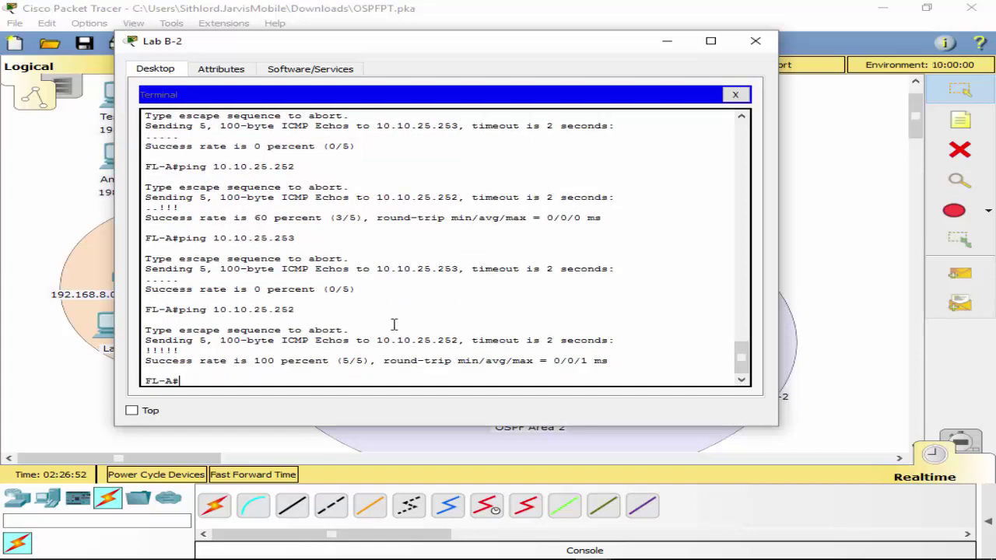
Clear the abandoned telnet command, then close the terminal and the Lab B-2 window.
{"action": "type", "text": "telnet"}
{"action": "key", "text": "BackSpace"}
{"action": "left_click_drag", "start_coordinate": [422, 41], "coordinate": [995, 313]}
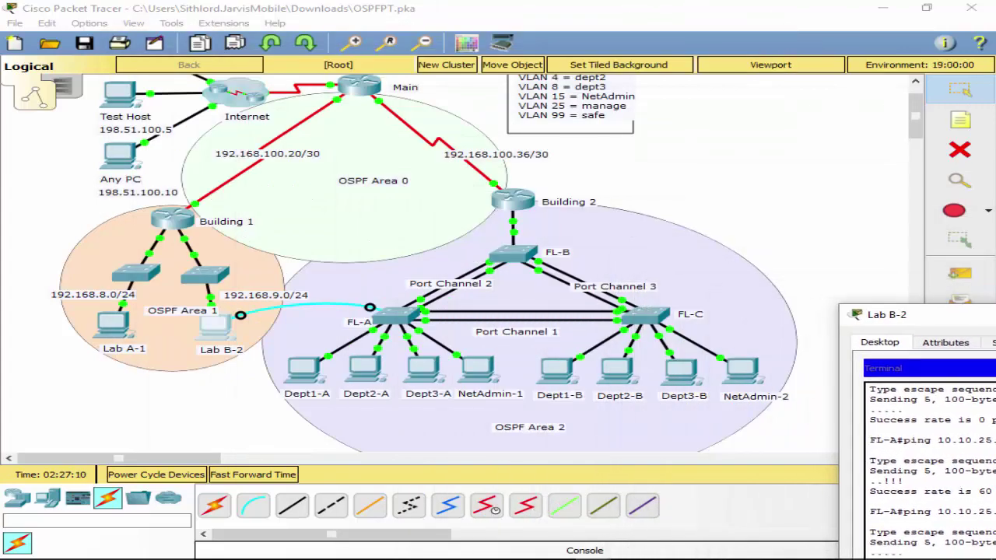
{"action": "left_click_drag", "start_coordinate": [934, 313], "coordinate": [463, 58]}
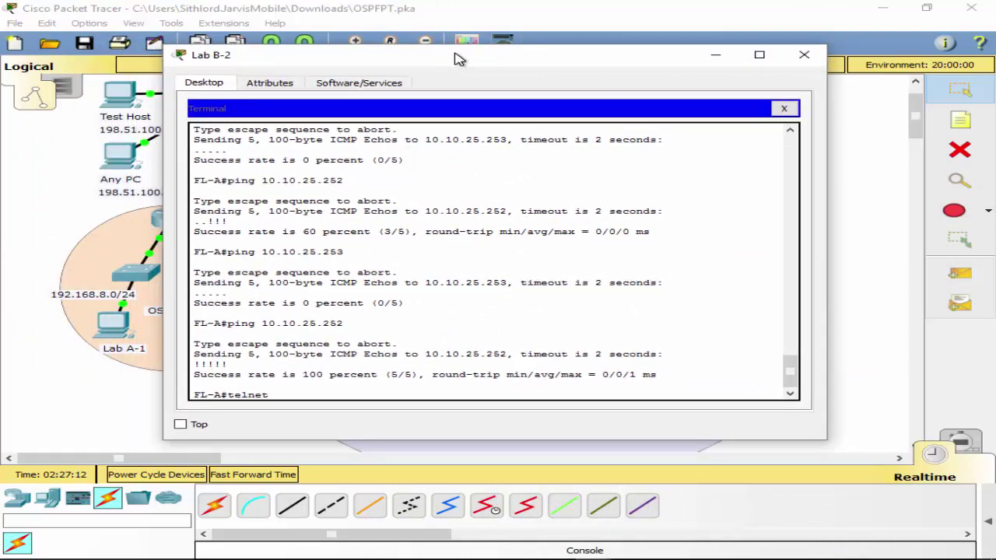
{"action": "key", "text": "BackSpace"}
{"action": "key", "text": "BackSpace"}
{"action": "key", "text": "BackSpace"}
{"action": "key", "text": "BackSpace"}
{"action": "key", "text": "BackSpace"}
{"action": "key", "text": "BackSpace"}
{"action": "key", "text": "BackSpace"}
{"action": "type", "text": "telnet"}
{"action": "key", "text": "BackSpace"}
{"action": "key", "text": "BackSpace"}
{"action": "key", "text": "BackSpace"}
{"action": "key", "text": "BackSpace"}
{"action": "key", "text": "BackSpace"}
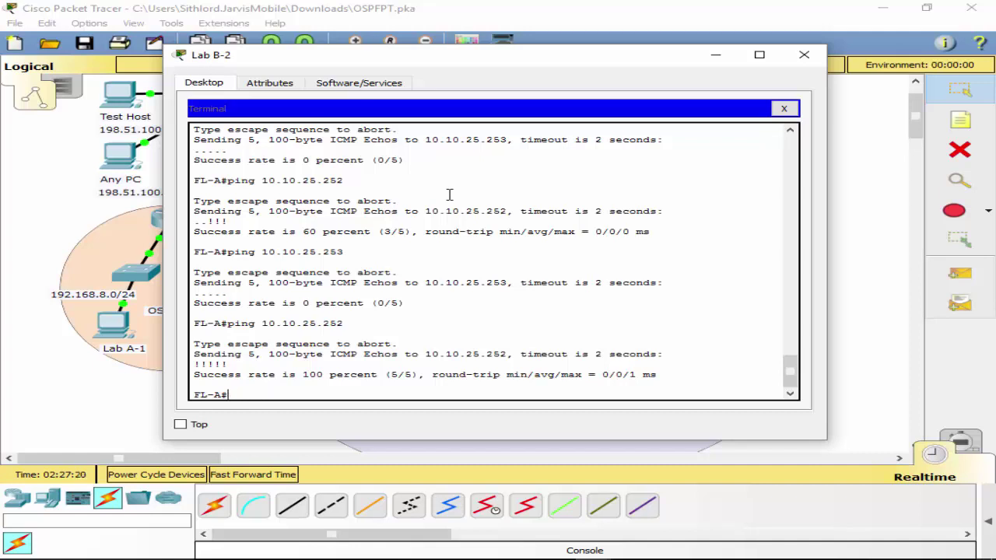
{"action": "left_click", "coordinate": [783, 109]}
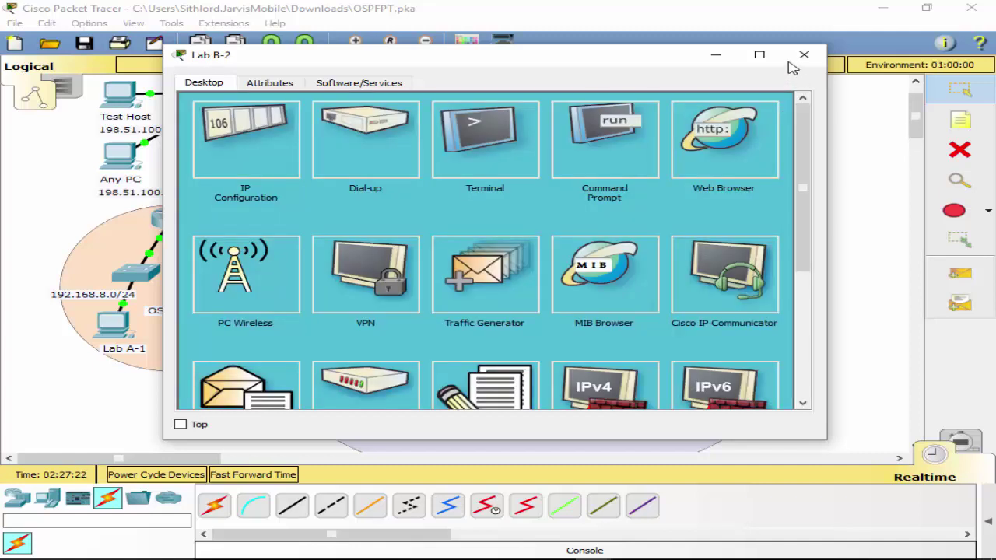
{"action": "left_click", "coordinate": [802, 56]}
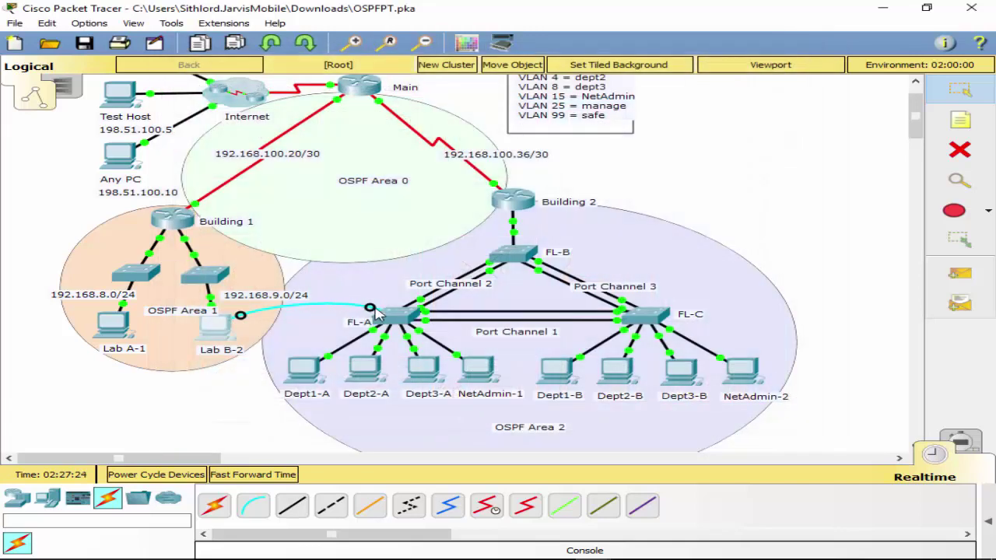
Move the console cable to FL-C's Console port and open Lab B-2's terminal to it.
{"action": "left_click", "coordinate": [655, 316]}
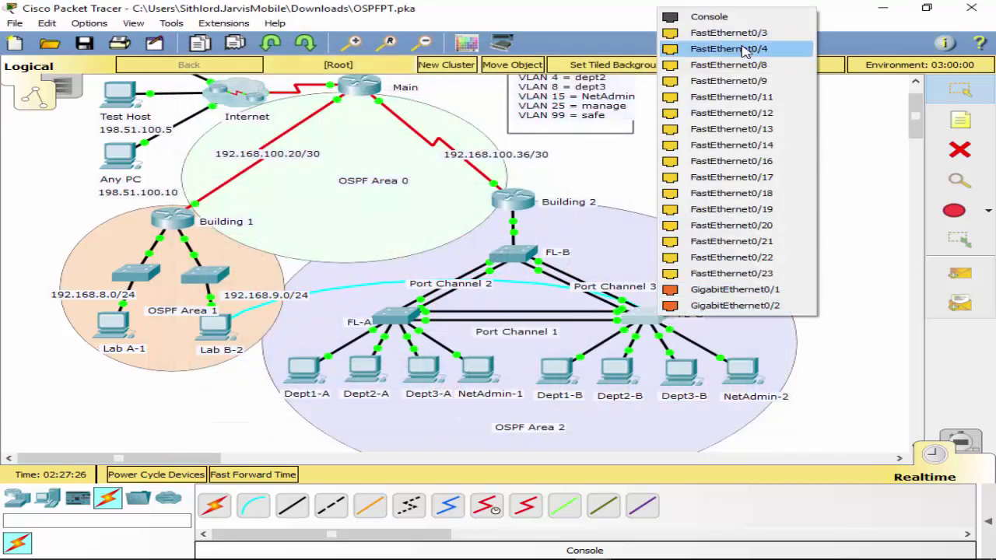
{"action": "left_click", "coordinate": [709, 17]}
{"action": "left_click", "coordinate": [227, 332]}
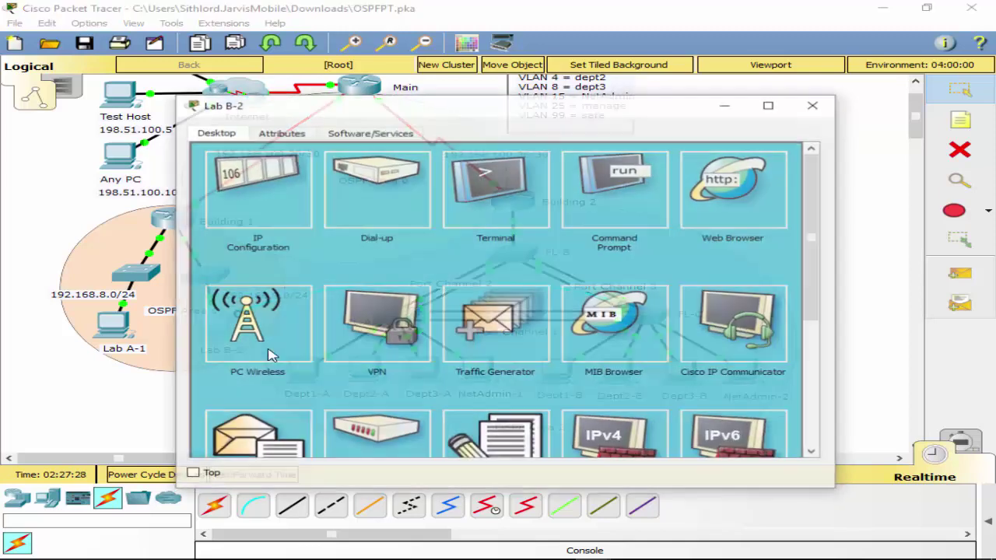
{"action": "left_click", "coordinate": [514, 207]}
{"action": "left_click", "coordinate": [777, 295]}
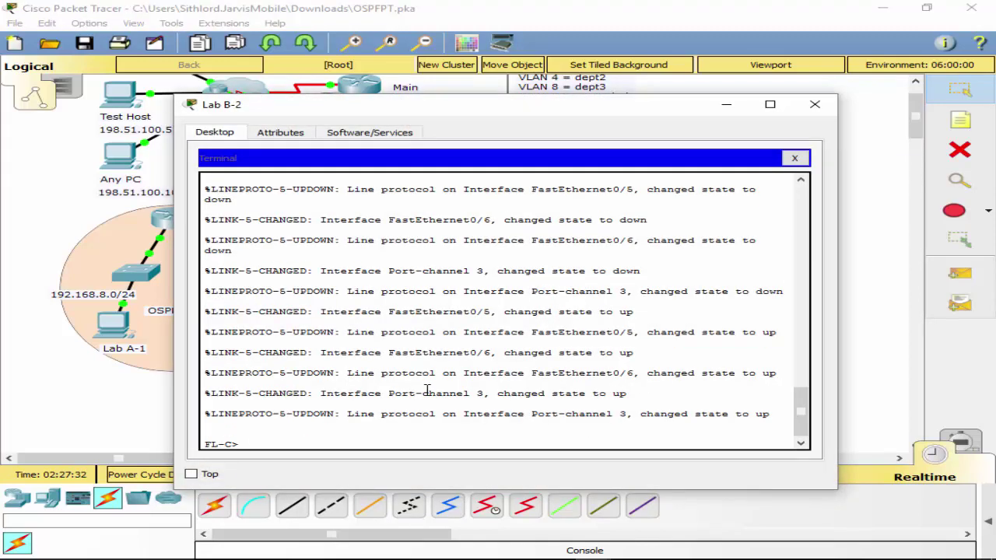
From FL-C, ping 10.10.25.252 (100 percent) and 10.10.25.253 (0 percent).
{"action": "type", "text": "ping"}
{"action": "type", "text": " 192"}
{"action": "key", "text": "BackSpace"}
{"action": "key", "text": "BackSpace"}
{"action": "key", "text": "BackSpace"}
{"action": "key", "text": "BackSpace"}
{"action": "type", "text": "10.10.25.252"}
{"action": "key", "text": "Return"}
{"action": "key", "text": "Up"}
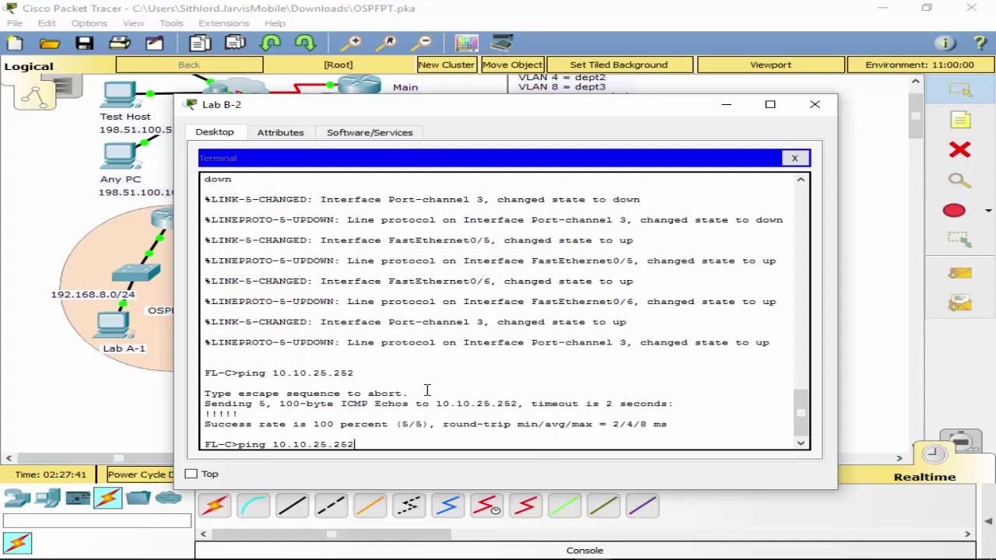
{"action": "key", "text": "BackSpace"}
{"action": "type", "text": "3"}
{"action": "key", "text": "Return"}
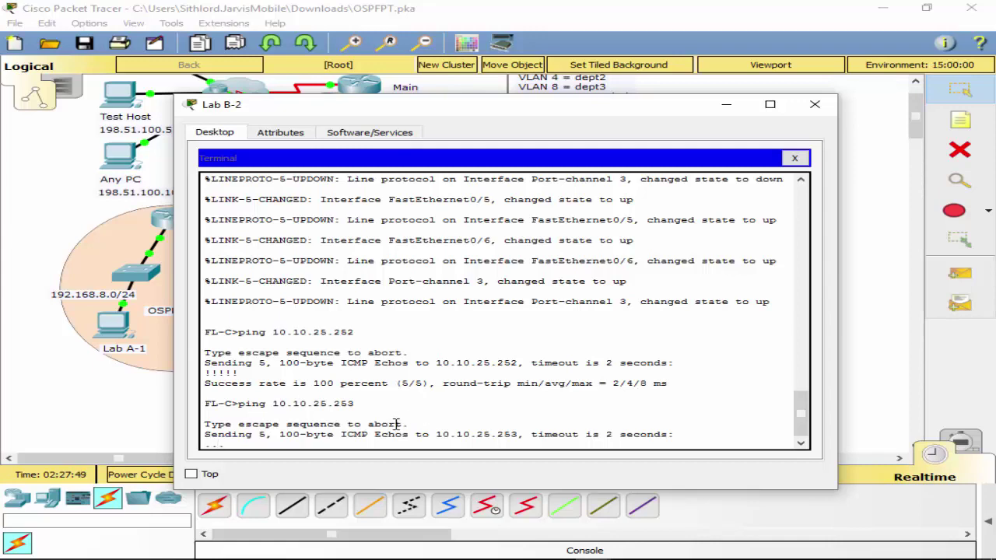
{"action": "left_click_drag", "start_coordinate": [610, 115], "coordinate": [610, 145]}
Get FL-C into privileged EXEC mode with enable.
{"action": "type", "text": "conf t"}
{"action": "key", "text": "Return"}
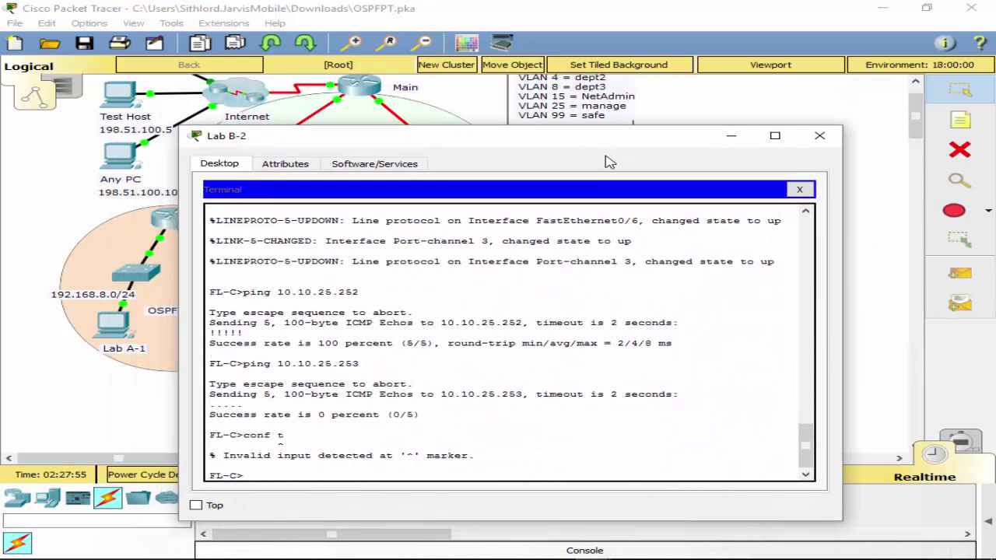
{"action": "type", "text": "en"}
{"action": "key", "text": "Return"}
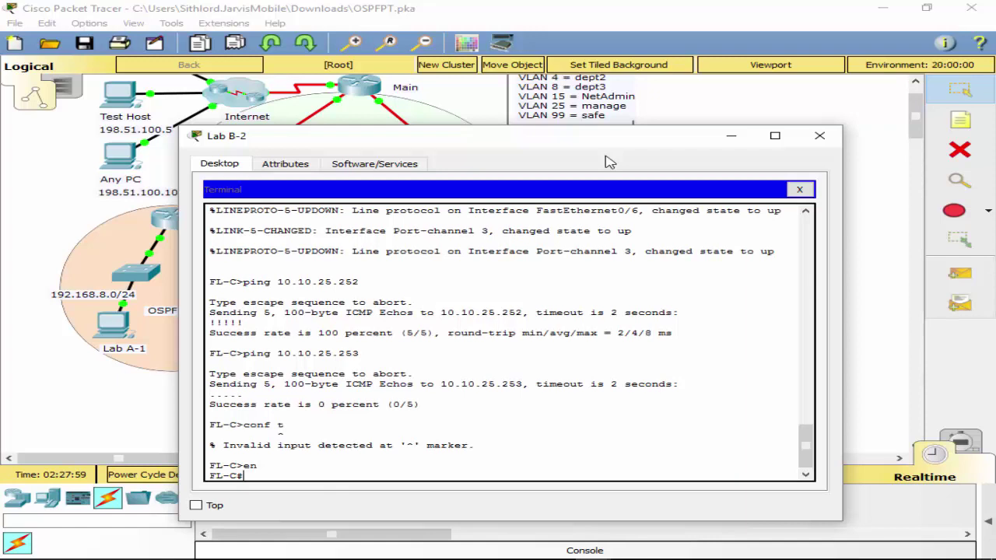
{"action": "type", "text": "conf t"}
{"action": "key", "text": "Return"}
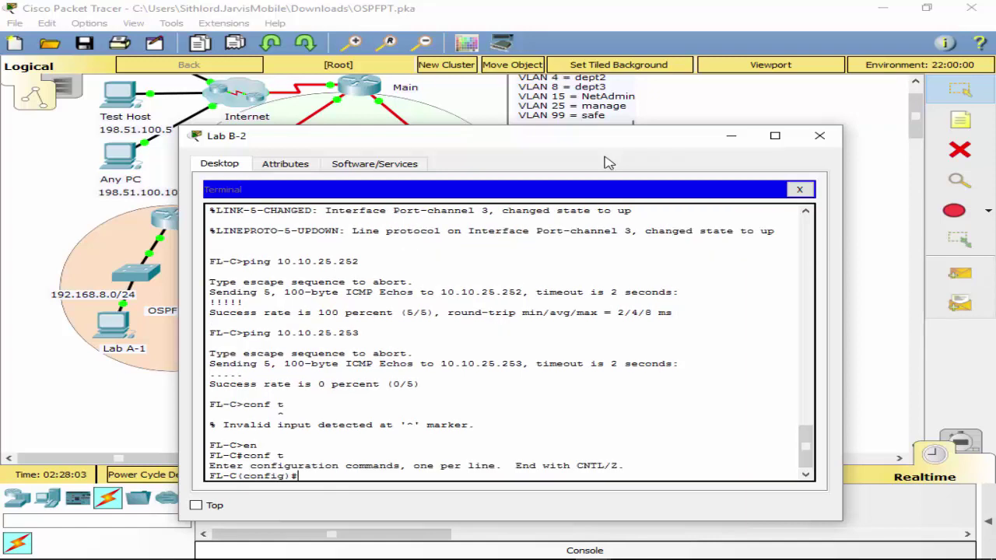
{"action": "type", "text": "exit"}
{"action": "key", "text": "Return"}
{"action": "type", "text": "s"}
{"action": "key", "text": "Return"}
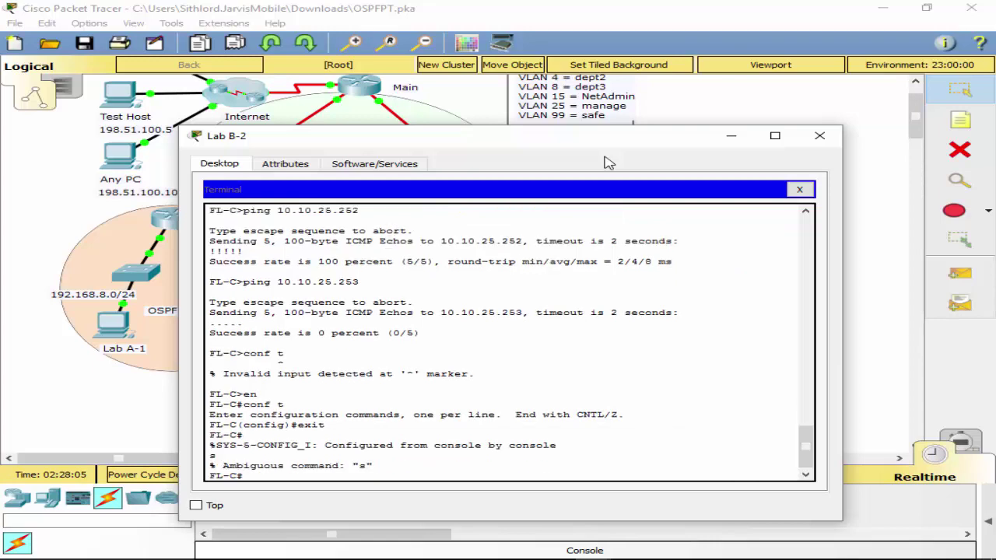
List FL-C's trunk interfaces, showing only Po1 trunking.
{"action": "type", "text": "sh in"}
{"action": "key", "text": "Tab"}
{"action": "type", "text": "t"}
{"action": "key", "text": "Tab"}
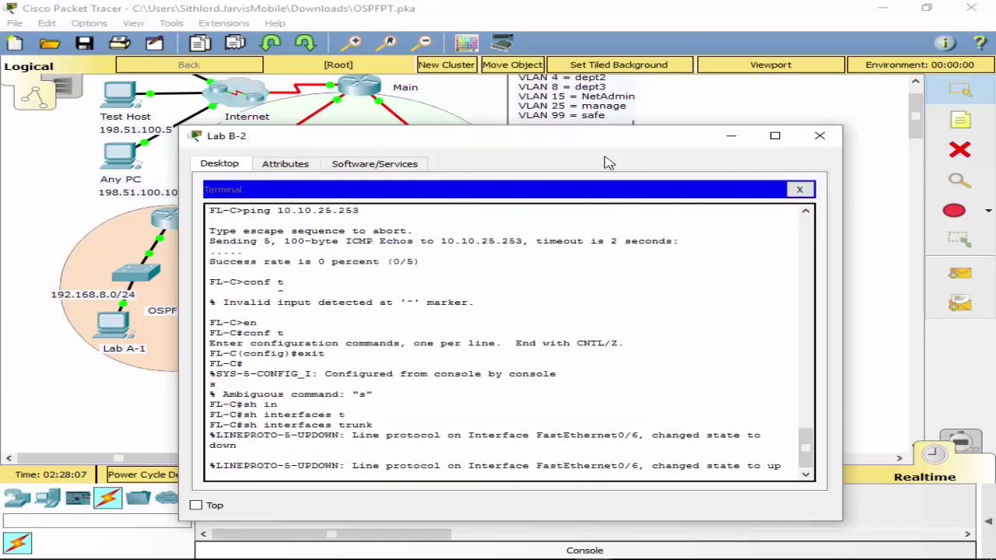
{"action": "key", "text": "Return"}
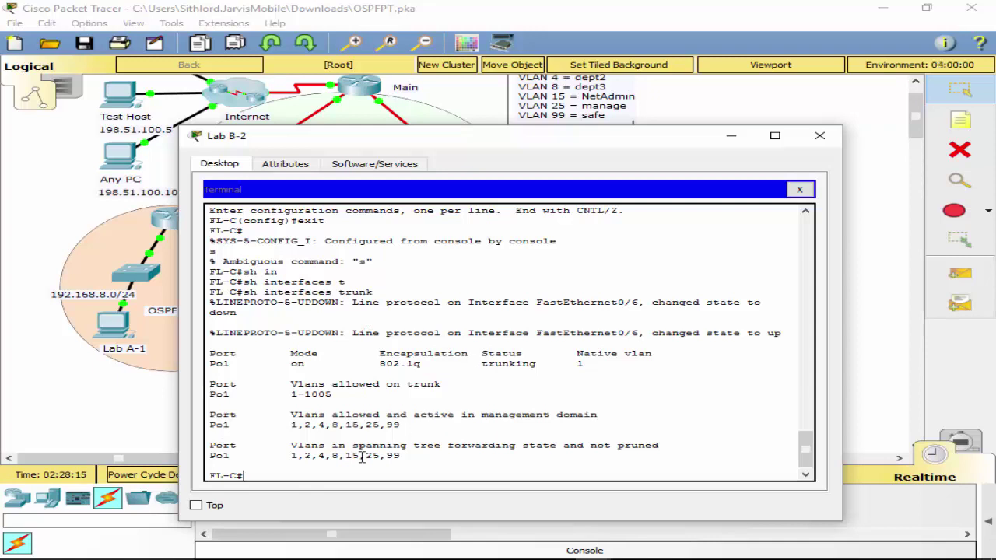
Set Port-channel 3 on FL-C to switchport mode trunk.
{"action": "type", "text": "conf t"}
{"action": "key", "text": "Return"}
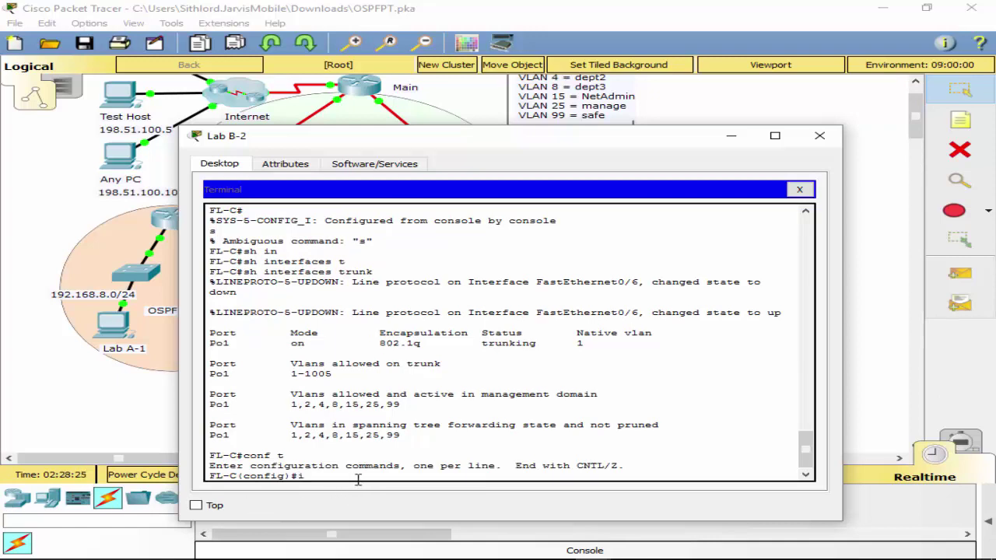
{"action": "type", "text": "nt po 3"}
{"action": "key", "text": "Return"}
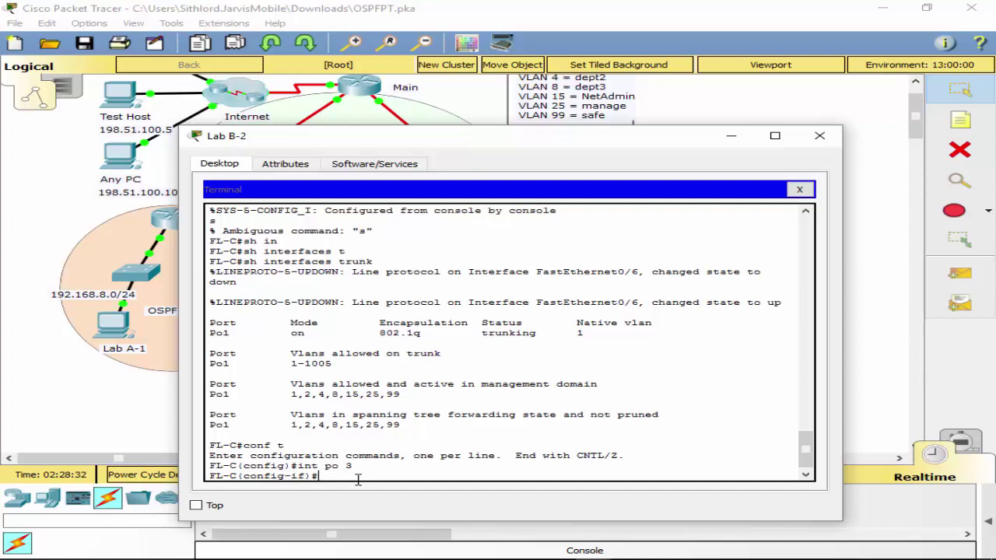
{"action": "type", "text": "sw"}
{"action": "key", "text": "Tab"}
{"action": "type", "text": "mo"}
{"action": "key", "text": "Tab"}
{"action": "type", "text": "tr"}
{"action": "key", "text": "Tab"}
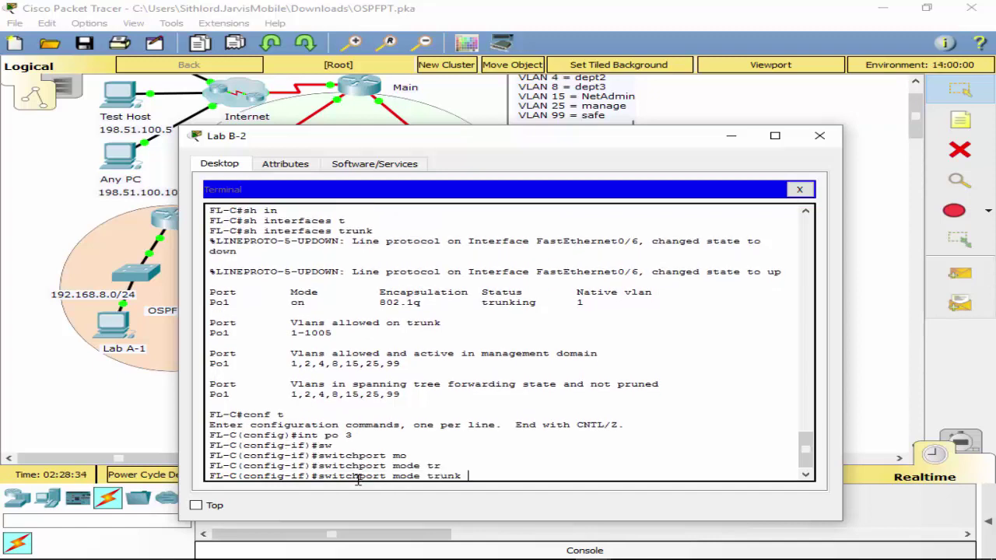
{"action": "key", "text": "Return"}
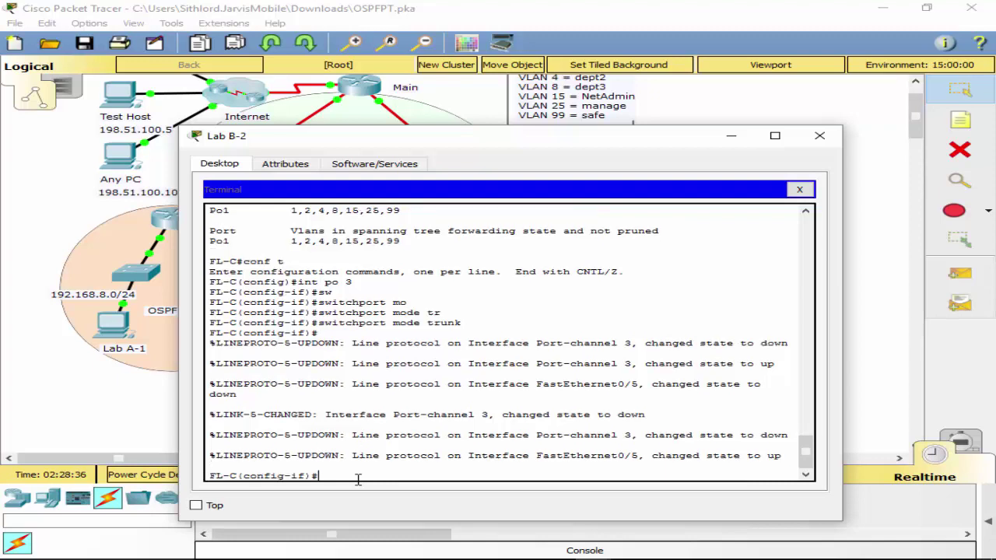
Restart Port-channel 3 with shut and no shut, then exit to the privileged prompt.
{"action": "type", "text": "shut"}
{"action": "key", "text": "Return"}
{"action": "key", "text": "Return"}
{"action": "type", "text": "no"}
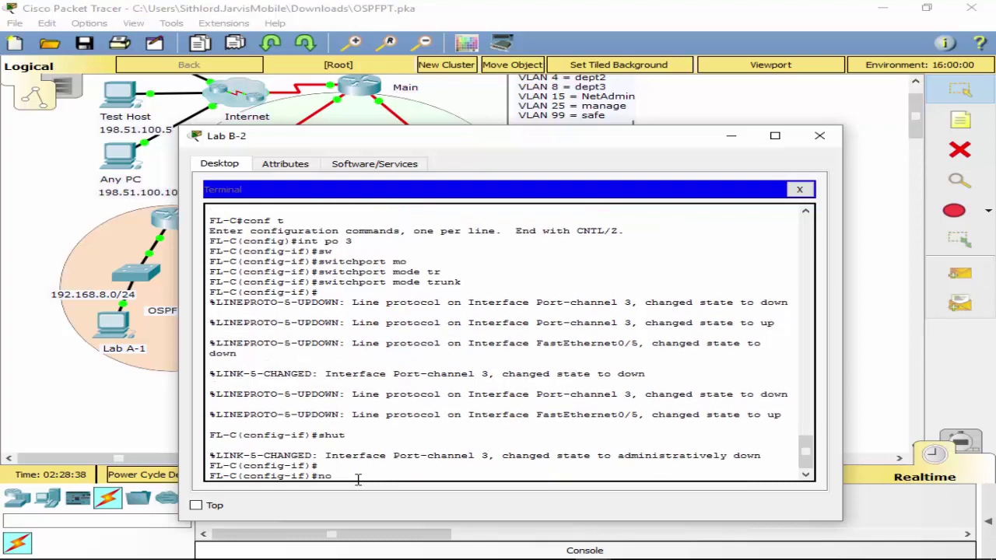
{"action": "type", "text": " shut"}
{"action": "key", "text": "Return"}
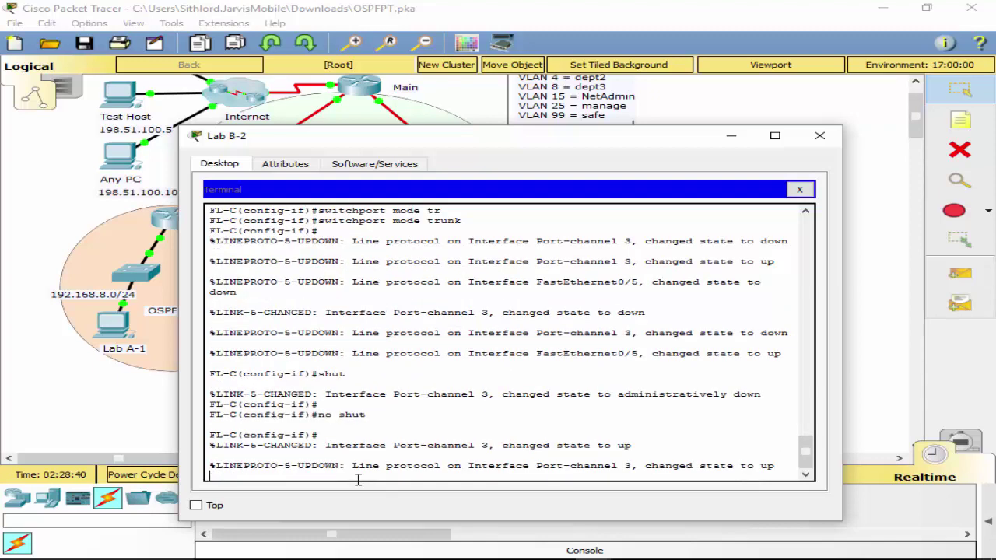
{"action": "key", "text": "Return"}
{"action": "type", "text": "exit"}
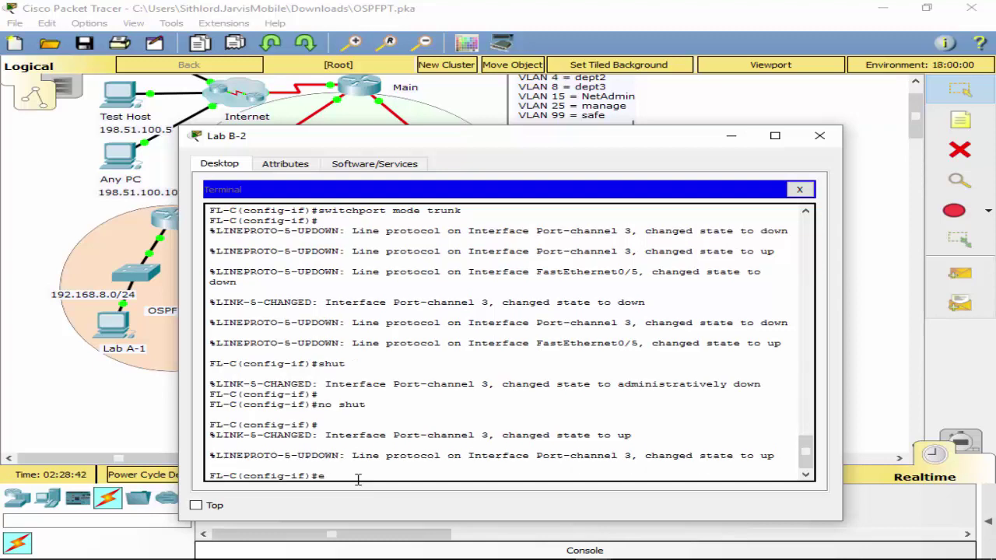
{"action": "key", "text": "Return"}
{"action": "type", "text": "exit"}
{"action": "key", "text": "Return"}
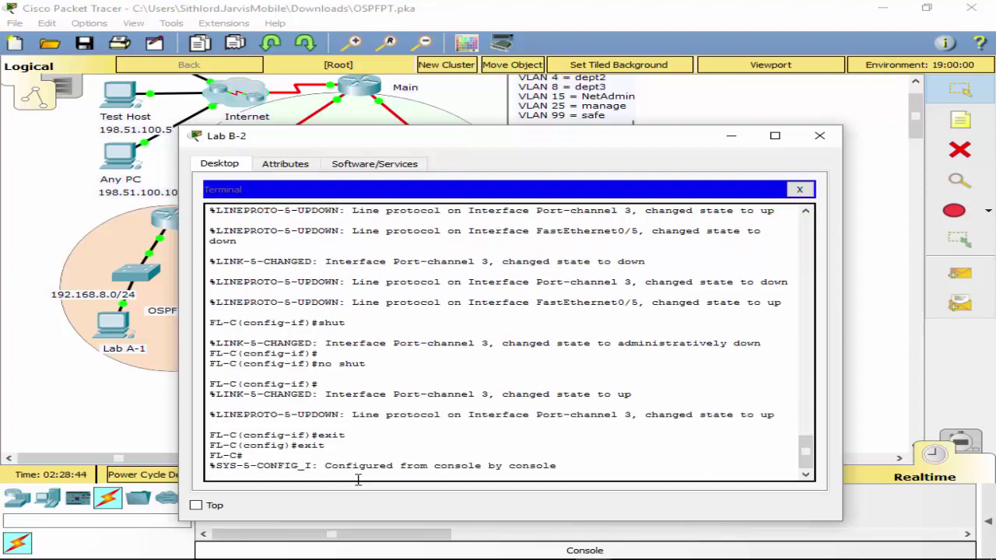
{"action": "key", "text": "Return"}
{"action": "type", "text": "ping"}
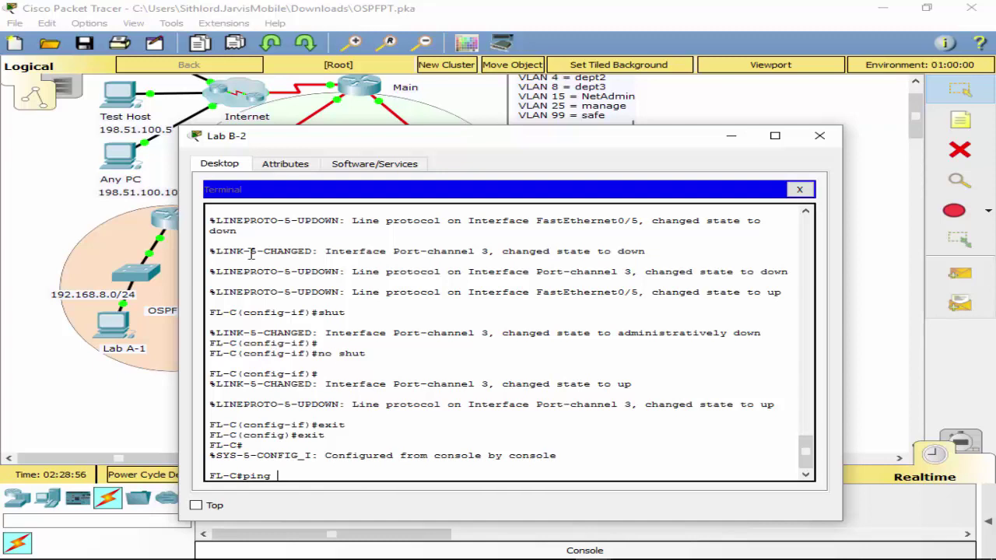
Ping 10.10.25.253 from FL-C again; the echoes still time out.
{"action": "left_click_drag", "start_coordinate": [371, 145], "coordinate": [438, 108]}
{"action": "type", "text": "1"}
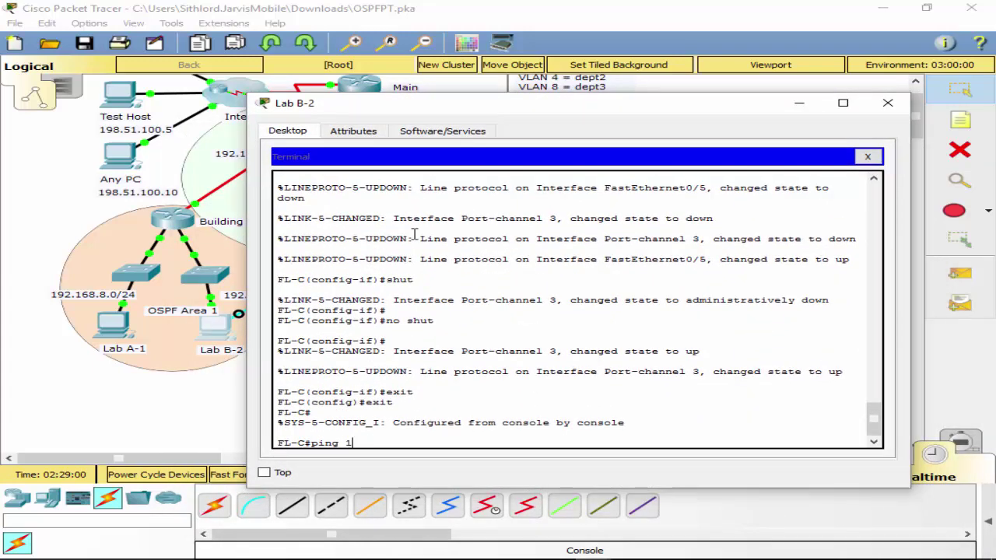
{"action": "type", "text": "92.168.100."}
{"action": "key", "text": "BackSpace"}
{"action": "key", "text": "BackSpace"}
{"action": "key", "text": "BackSpace"}
{"action": "key", "text": "BackSpace"}
{"action": "key", "text": "BackSpace"}
{"action": "key", "text": "BackSpace"}
{"action": "key", "text": "BackSpace"}
{"action": "key", "text": "BackSpace"}
{"action": "key", "text": "BackSpace"}
{"action": "key", "text": "BackSpace"}
{"action": "key", "text": "BackSpace"}
{"action": "type", "text": "10.10.25.253"}
{"action": "key", "text": "Return"}
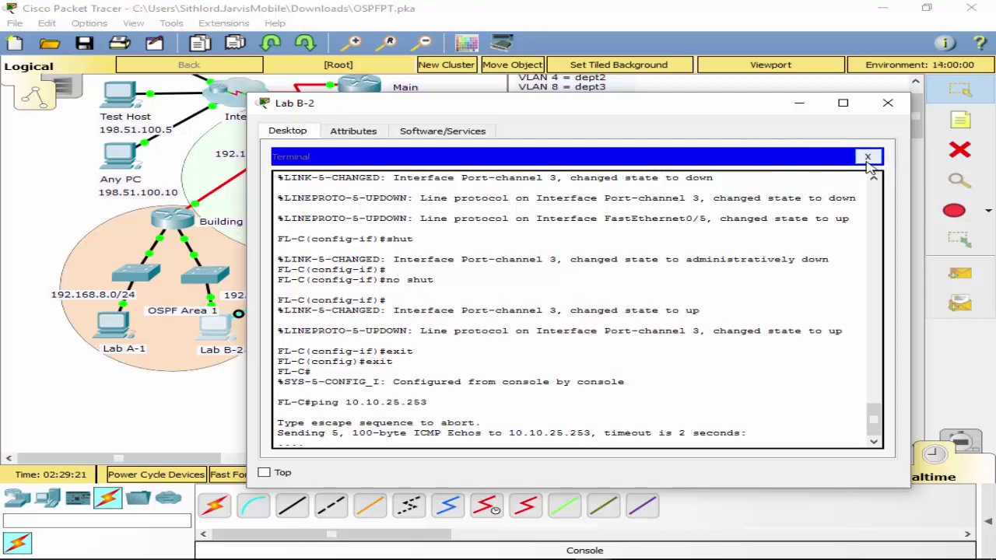
Move Lab B-2's console cable to FL-B's Console port and open a terminal session to it.
{"action": "left_click", "coordinate": [867, 158]}
{"action": "left_click", "coordinate": [889, 104]}
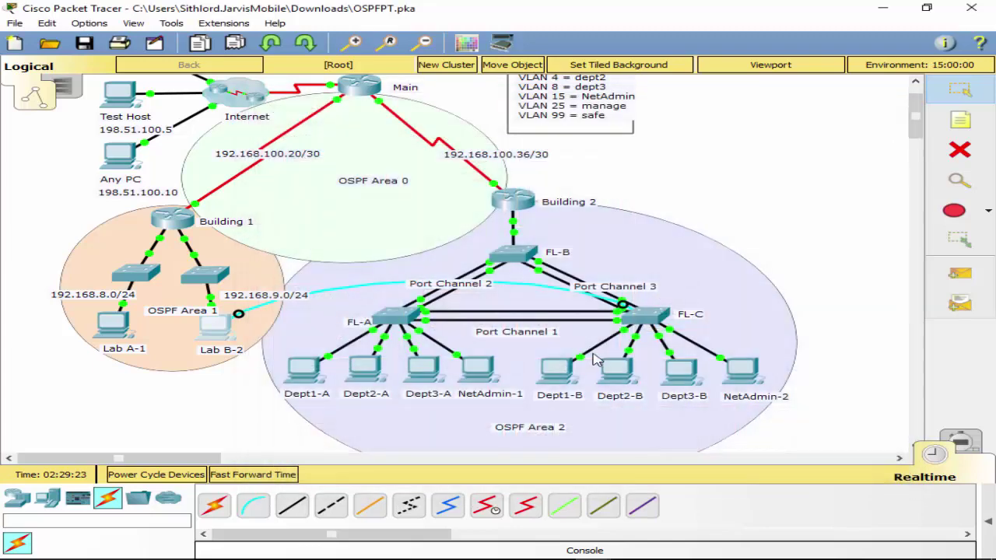
{"action": "left_click", "coordinate": [504, 254]}
{"action": "left_click", "coordinate": [570, 26]}
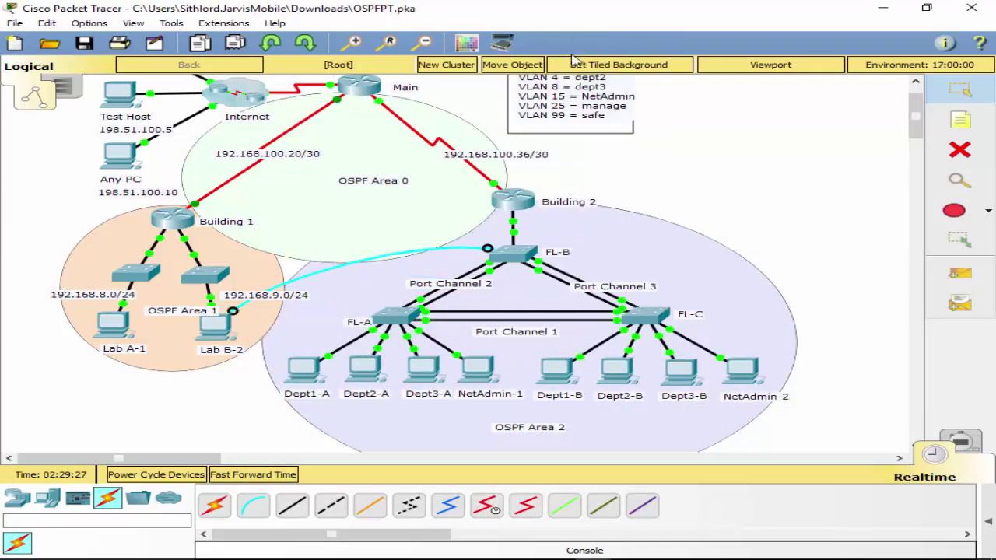
{"action": "left_click", "coordinate": [227, 338]}
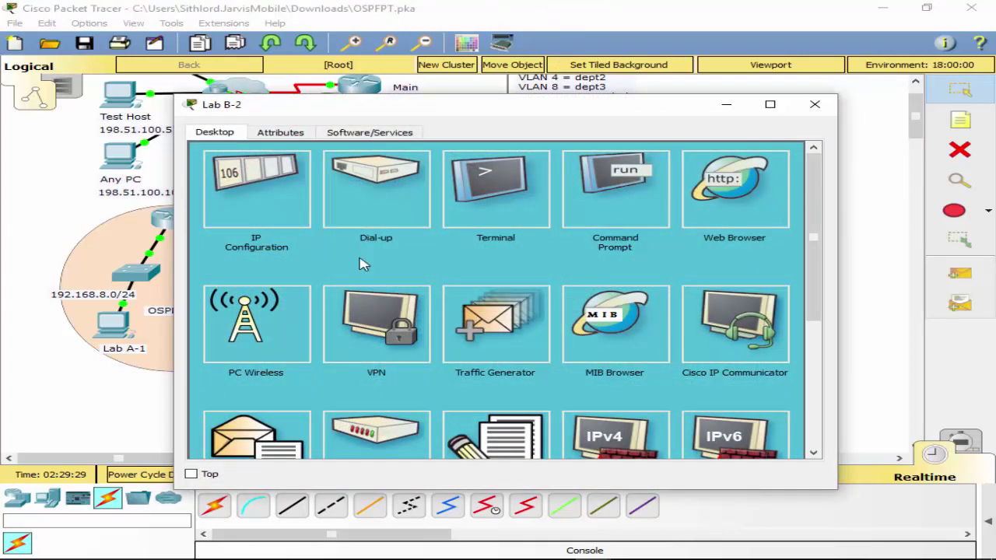
{"action": "left_click", "coordinate": [245, 199]}
{"action": "left_click", "coordinate": [798, 157]}
{"action": "left_click", "coordinate": [515, 201]}
{"action": "left_click", "coordinate": [761, 294]}
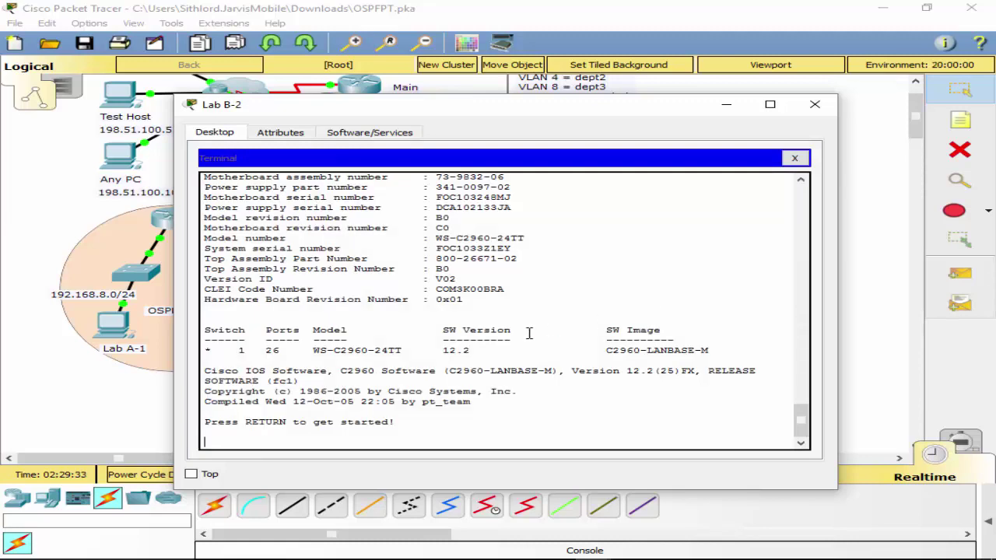
Enable FL-B and list its trunks, showing only Gig0/1 trunking.
{"action": "type", "text": "en"}
{"action": "key", "text": "Return"}
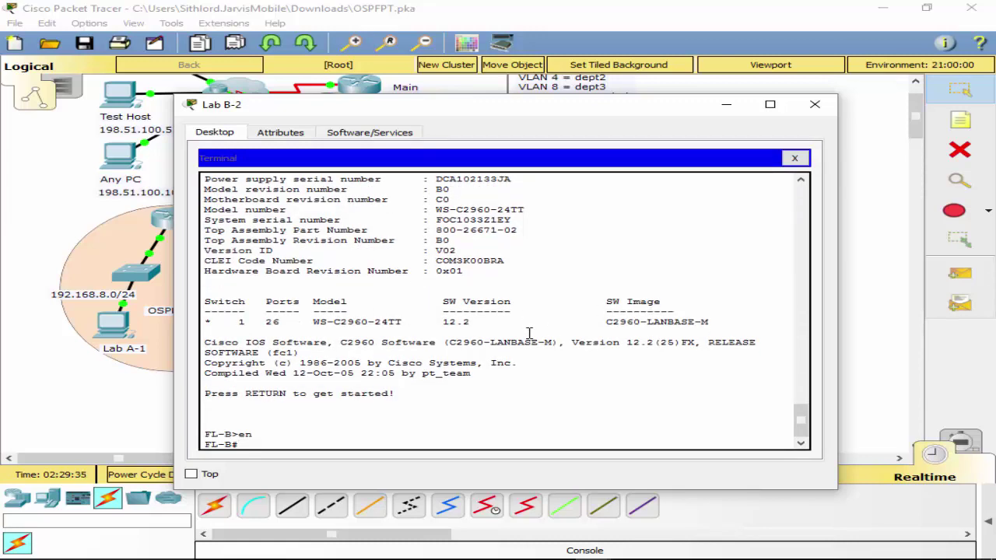
{"action": "type", "text": "sh int"}
{"action": "key", "text": "Tab"}
{"action": "type", "text": "tr"}
{"action": "key", "text": "Tab"}
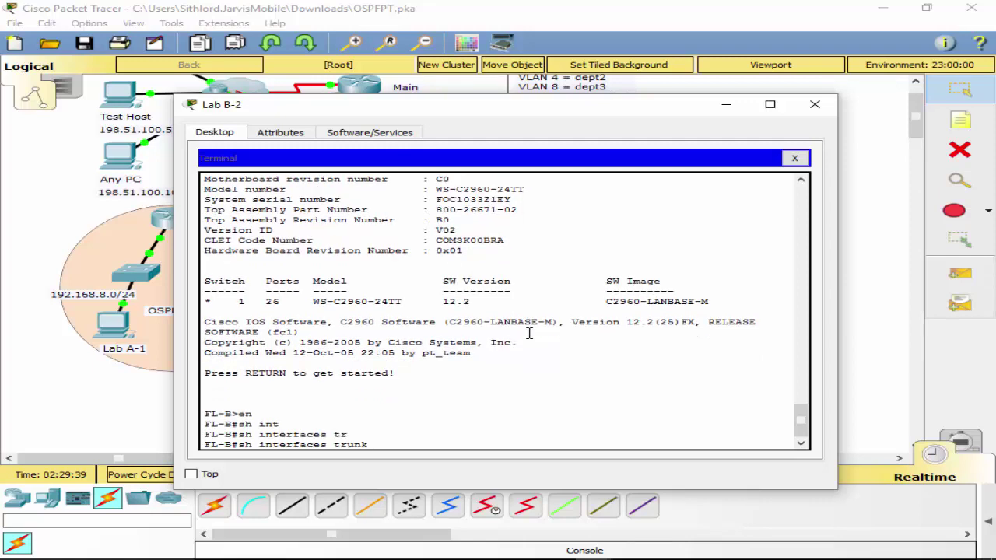
{"action": "key", "text": "Return"}
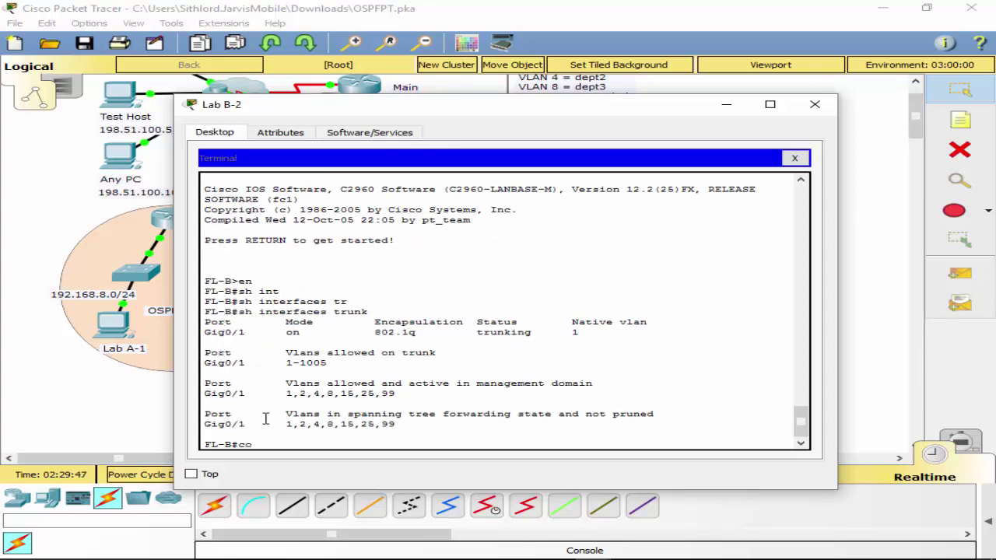
On FL-B, set Port-channel 2 to switchport mode trunk.
{"action": "type", "text": "t"}
{"action": "key", "text": "Return"}
{"action": "type", "text": "ig)#i"}
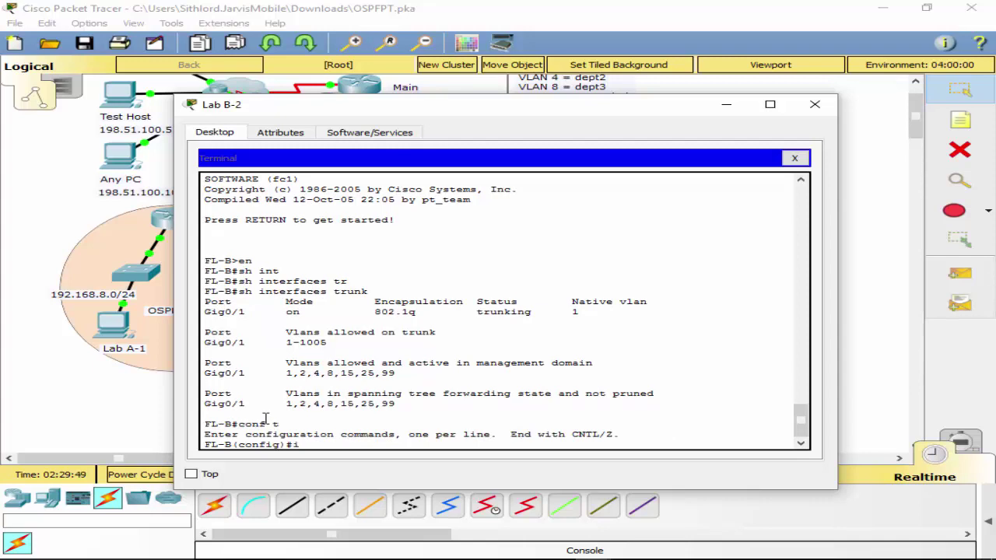
{"action": "type", "text": "nt po2"}
{"action": "key", "text": "Return"}
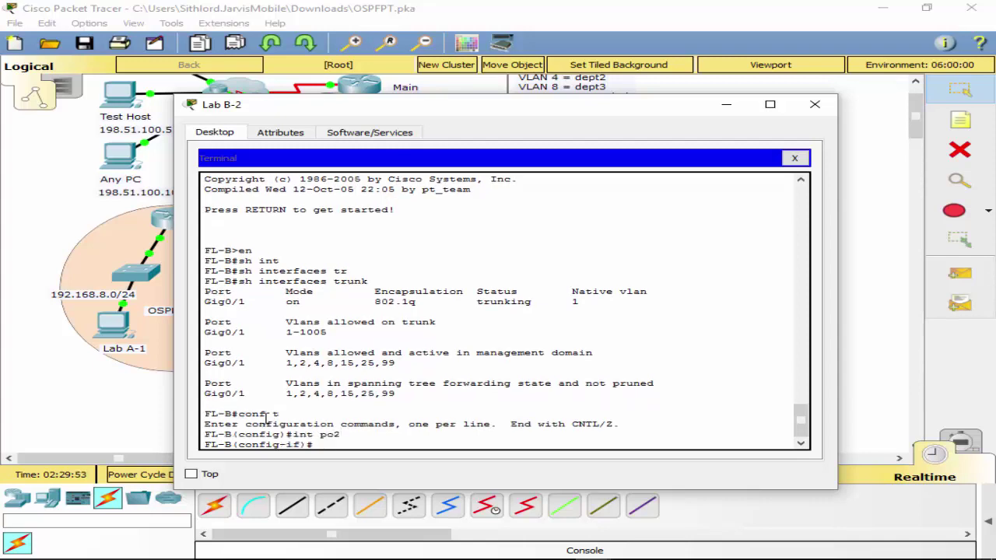
{"action": "type", "text": "sw"}
{"action": "key", "text": "Tab"}
{"action": "type", "text": "mo"}
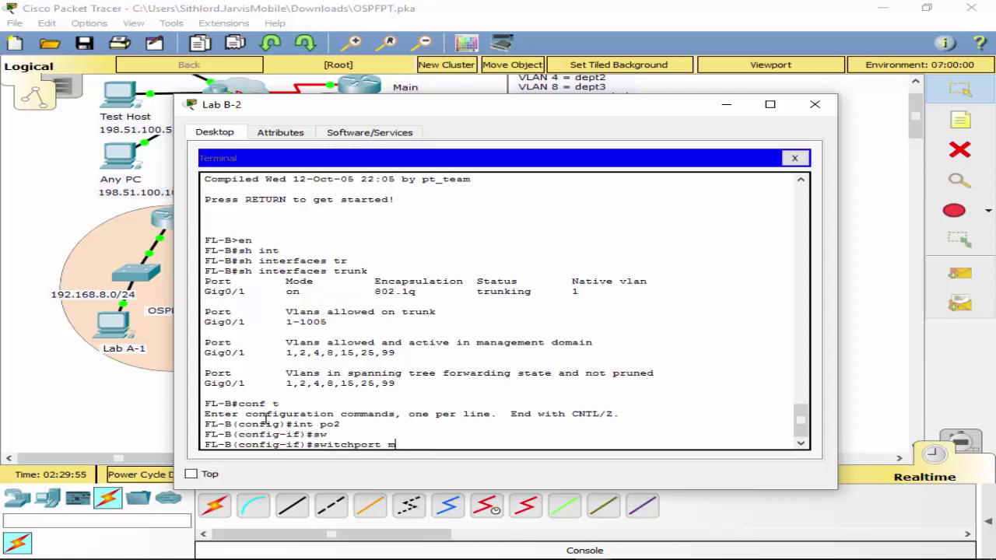
{"action": "key", "text": "Tab"}
{"action": "type", "text": "tr"}
{"action": "key", "text": "Tab"}
{"action": "key", "text": "Return"}
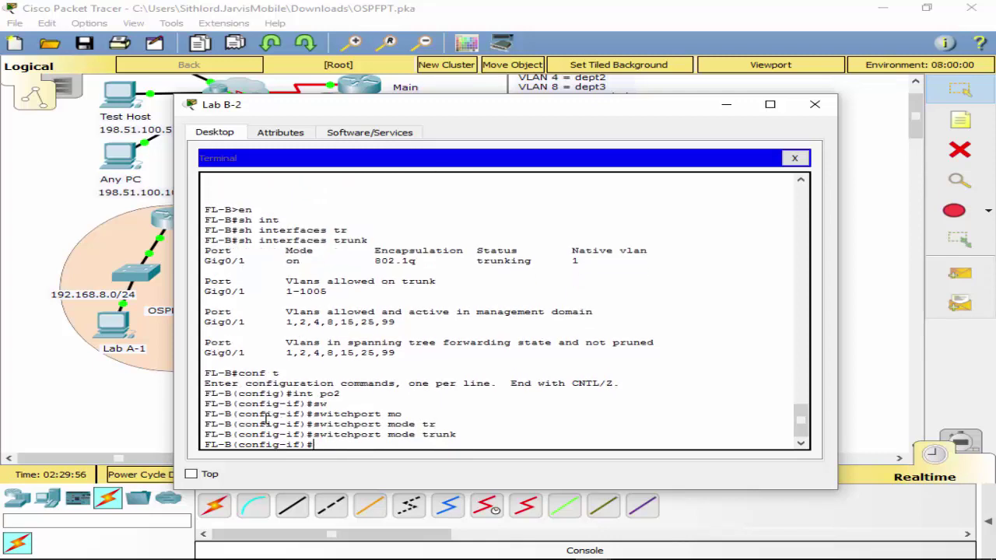
Set Port-channel 3 to trunk mode by reusing the recalled commands.
{"action": "key", "text": "Up"}
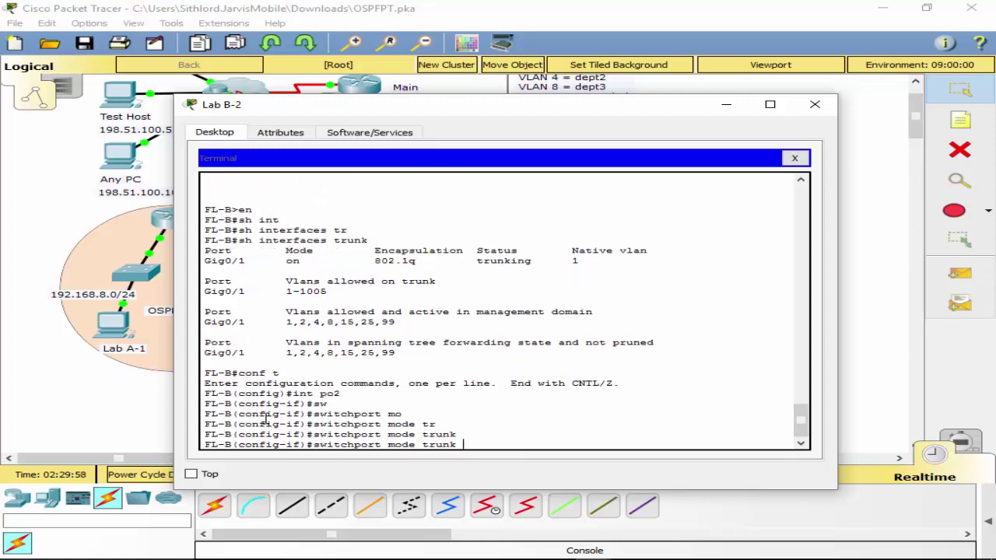
{"action": "key", "text": "Up"}
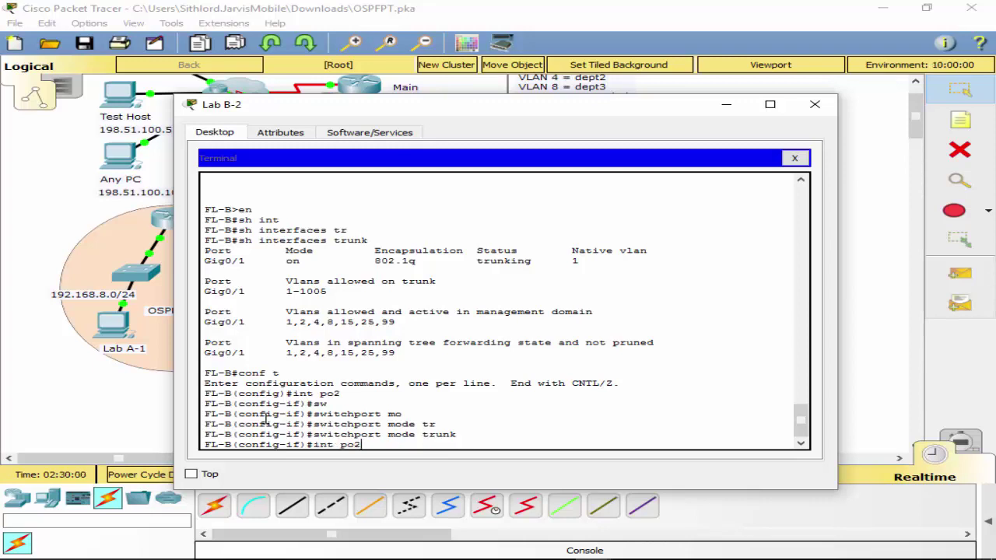
{"action": "key", "text": "BackSpace"}
{"action": "type", "text": "3"}
{"action": "key", "text": "Return"}
{"action": "key", "text": "Up"}
{"action": "key", "text": "Up"}
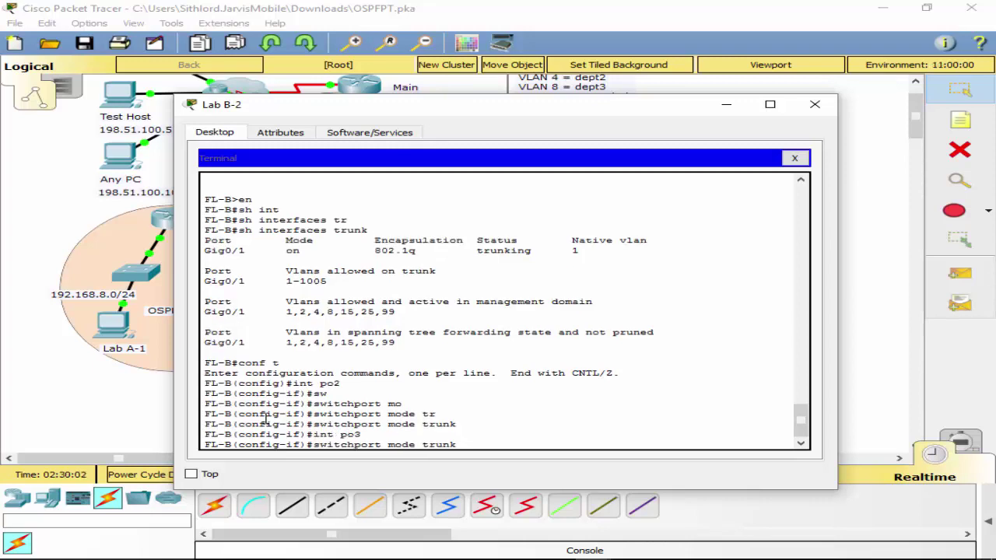
{"action": "key", "text": "Return"}
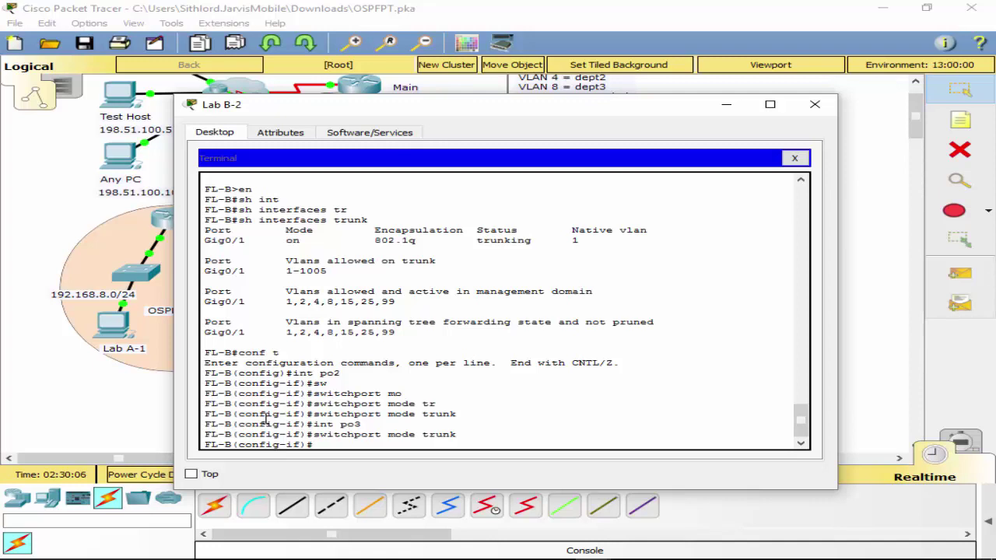
Exit interface and configuration mode back to FL-B's privileged prompt.
{"action": "type", "text": "exot"}
{"action": "key", "text": "Return"}
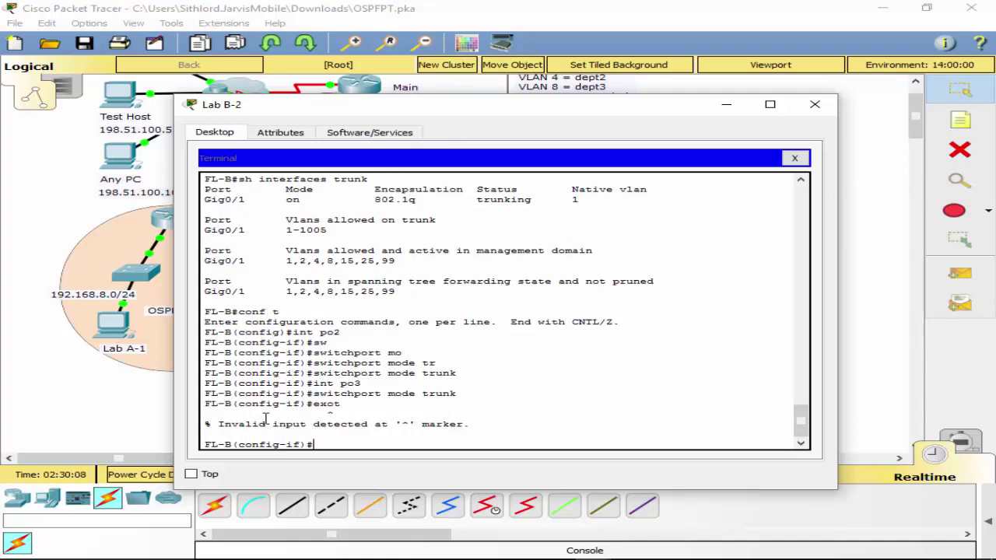
{"action": "type", "text": "exit"}
{"action": "key", "text": "Return"}
{"action": "key", "text": "Return"}
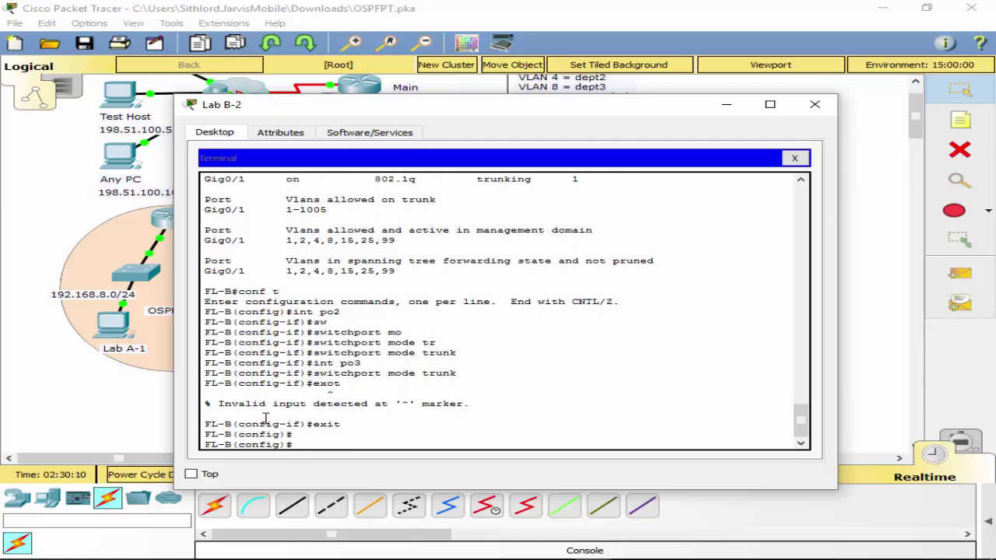
{"action": "type", "text": "exoi"}
{"action": "key", "text": "BackSpace"}
{"action": "key", "text": "BackSpace"}
{"action": "type", "text": "it"}
{"action": "key", "text": "Return"}
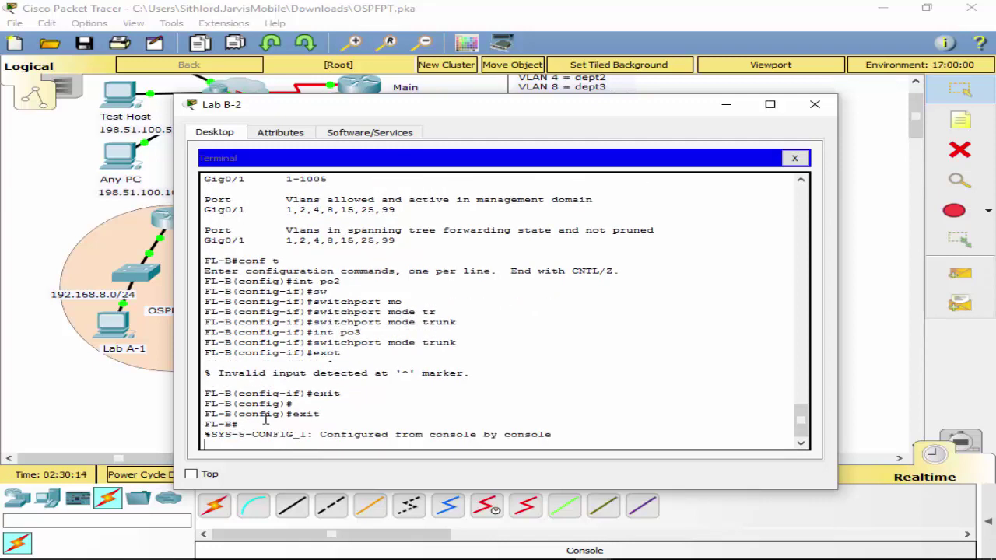
{"action": "type", "text": "s"}
{"action": "key", "text": "Return"}
Run show interfaces trunk on FL-B again.
{"action": "type", "text": "sh"}
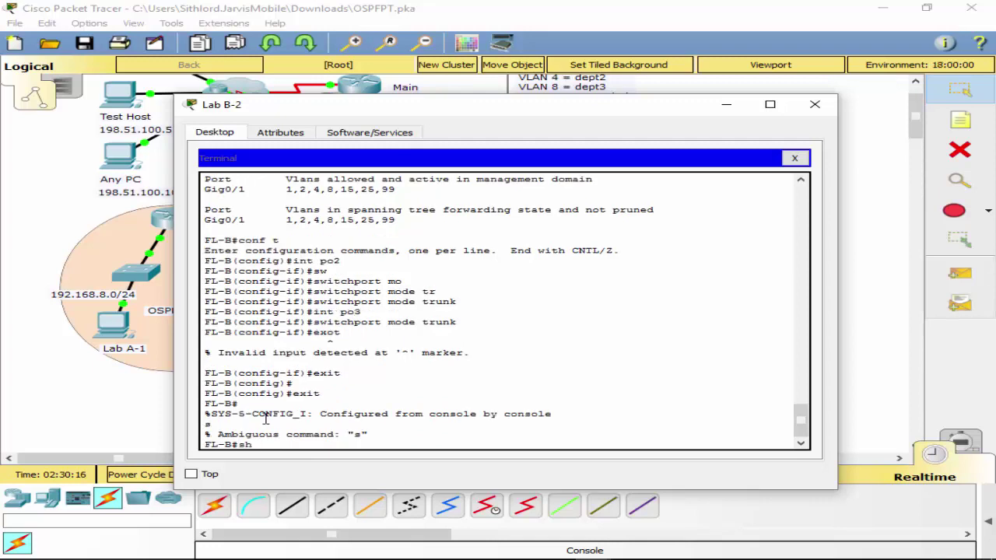
{"action": "type", "text": "j inmt"}
{"action": "key", "text": "Tab"}
{"action": "key", "text": "BackSpace"}
{"action": "key", "text": "BackSpace"}
{"action": "key", "text": "Tab"}
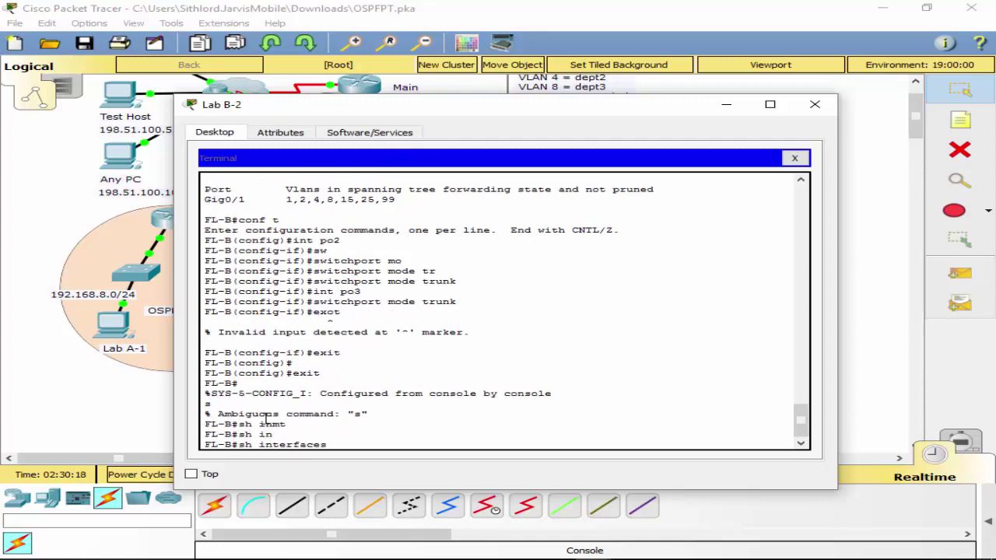
{"action": "type", "text": "tr"}
{"action": "key", "text": "Tab"}
{"action": "key", "text": "Return"}
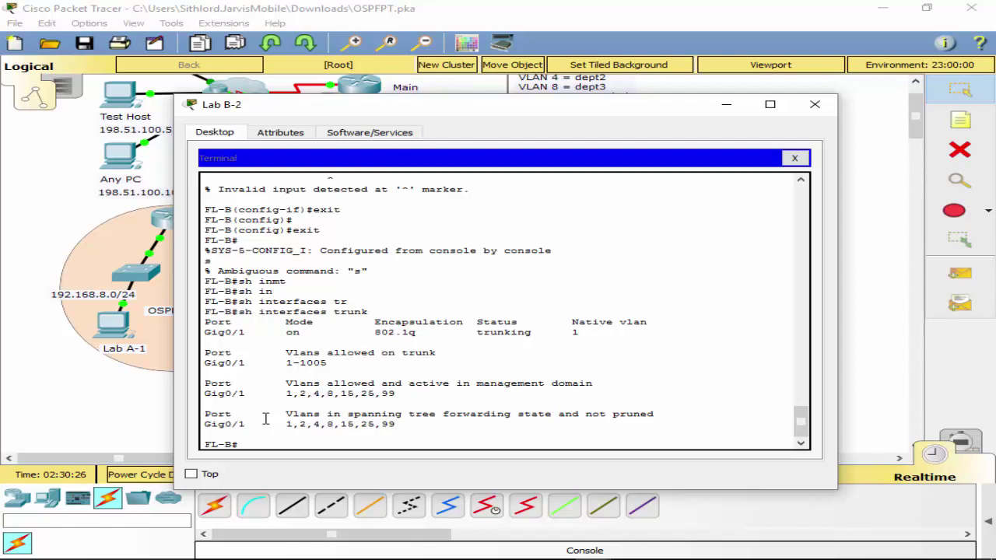
Drag the Lab B-2 terminal window to the lower right to reveal the topology.
{"action": "left_click_drag", "start_coordinate": [519, 109], "coordinate": [665, 84]}
Display FL-B's running configuration with sh run, paging through to the end.
{"action": "type", "text": "sh"}
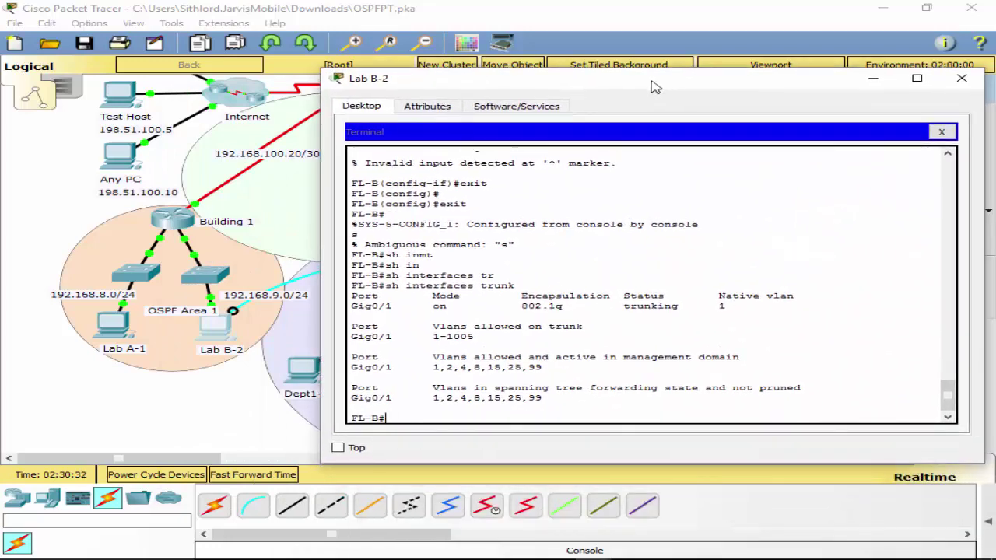
{"action": "type", "text": " run"}
{"action": "key", "text": "Return"}
{"action": "key", "text": "space"}
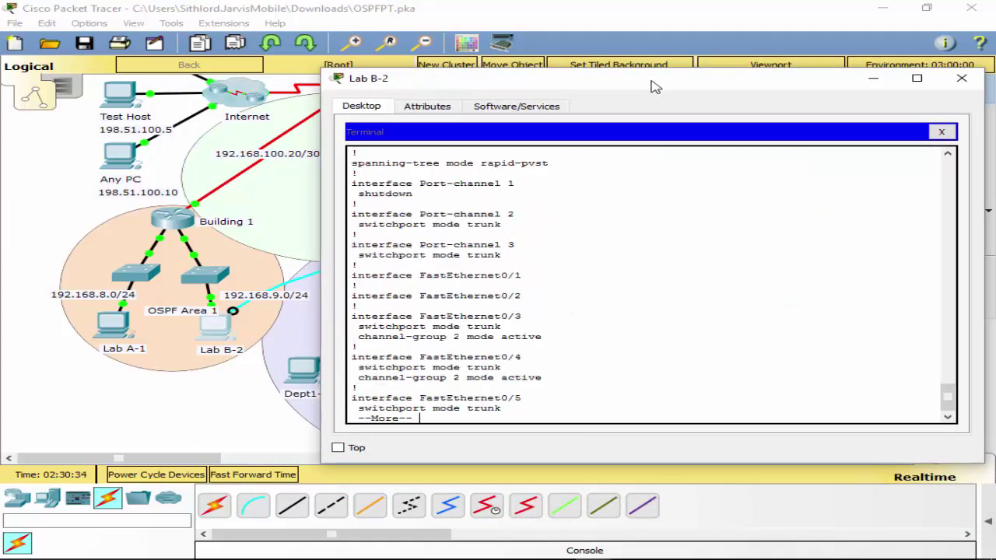
{"action": "key", "text": "space"}
{"action": "key", "text": "space"}
{"action": "key", "text": "space"}
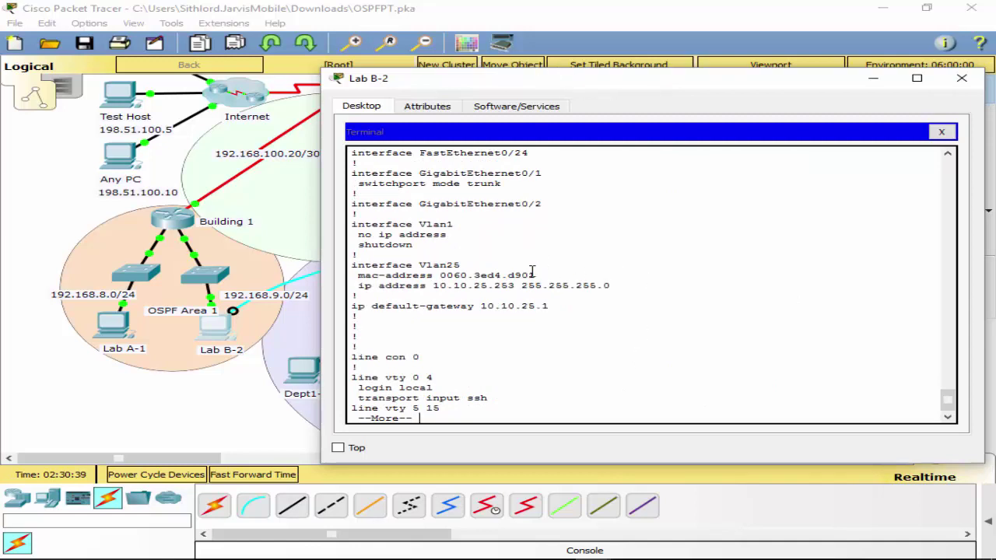
{"action": "key", "text": "space"}
Scroll the output to check Port-channel 1 shutdown and Fa0/3–0/6 in channel-groups 2 and 3.
{"action": "scroll", "coordinate": [563, 327], "scroll_direction": "up", "scroll_amount": 20}
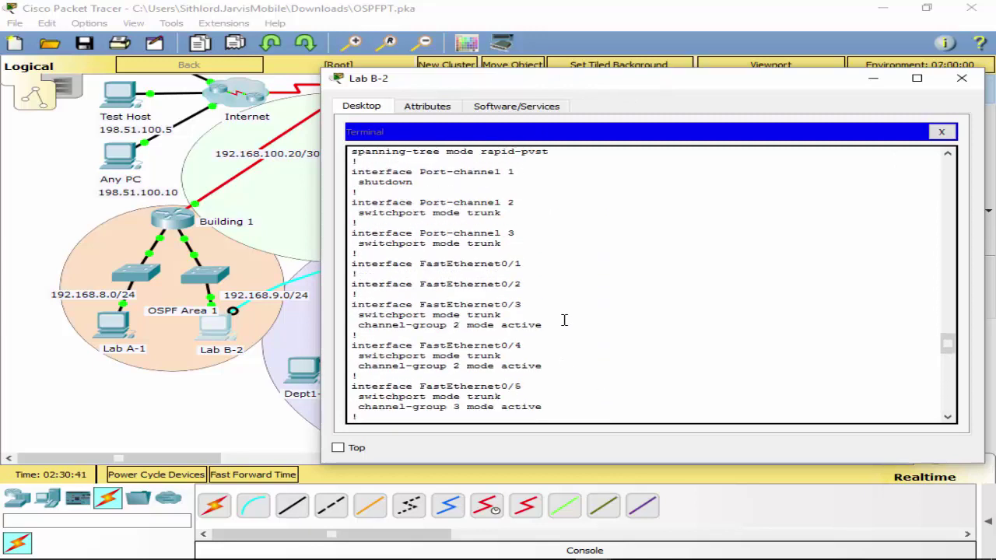
{"action": "scroll", "coordinate": [553, 321], "scroll_direction": "down", "scroll_amount": 2}
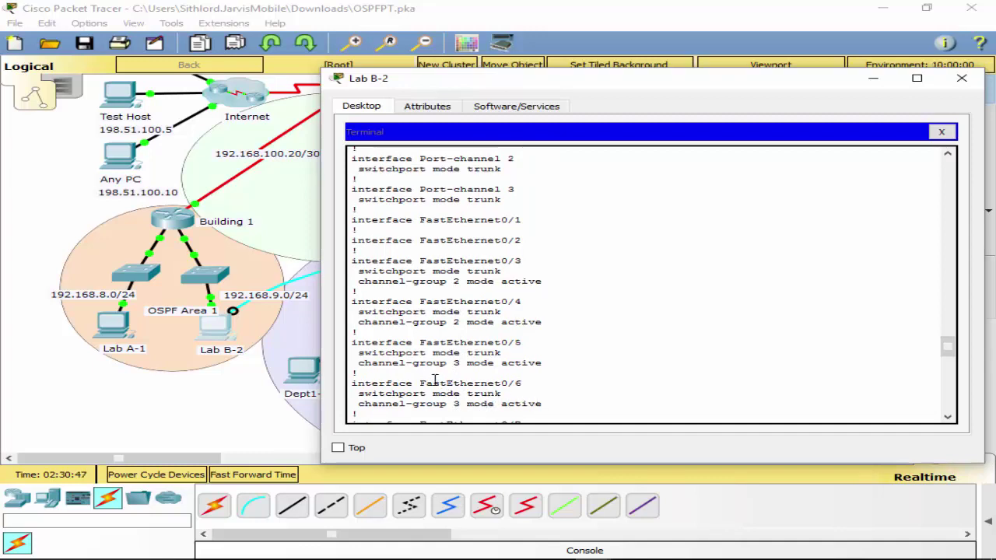
{"action": "scroll", "coordinate": [577, 343], "scroll_direction": "up", "scroll_amount": 7}
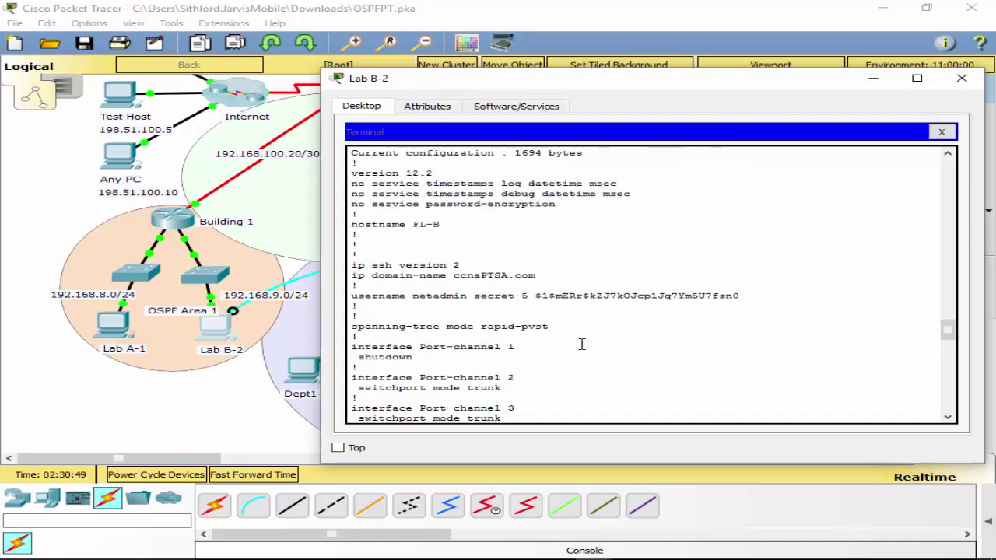
{"action": "scroll", "coordinate": [581, 346], "scroll_direction": "up", "scroll_amount": 1}
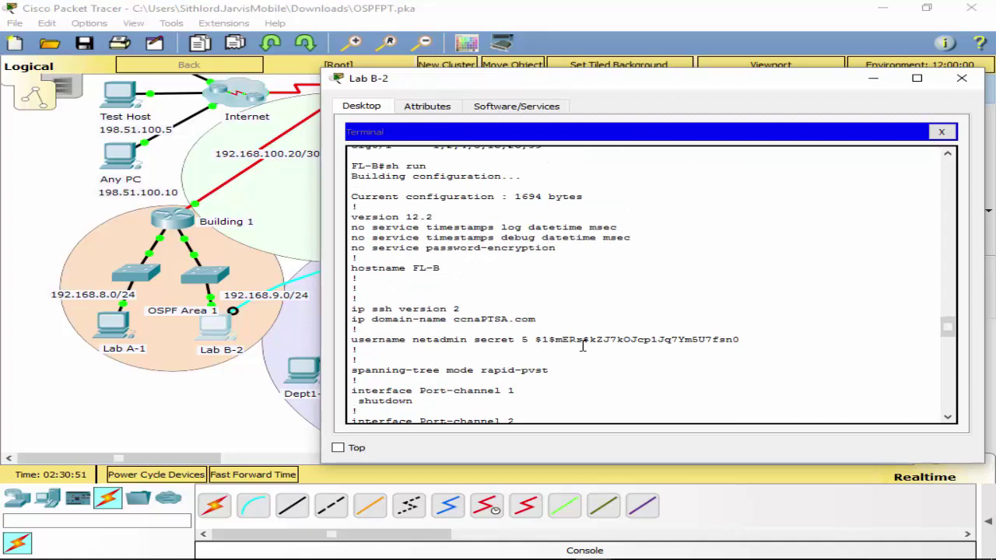
{"action": "scroll", "coordinate": [582, 346], "scroll_direction": "up", "scroll_amount": 1}
{"action": "scroll", "coordinate": [582, 345], "scroll_direction": "down", "scroll_amount": 2}
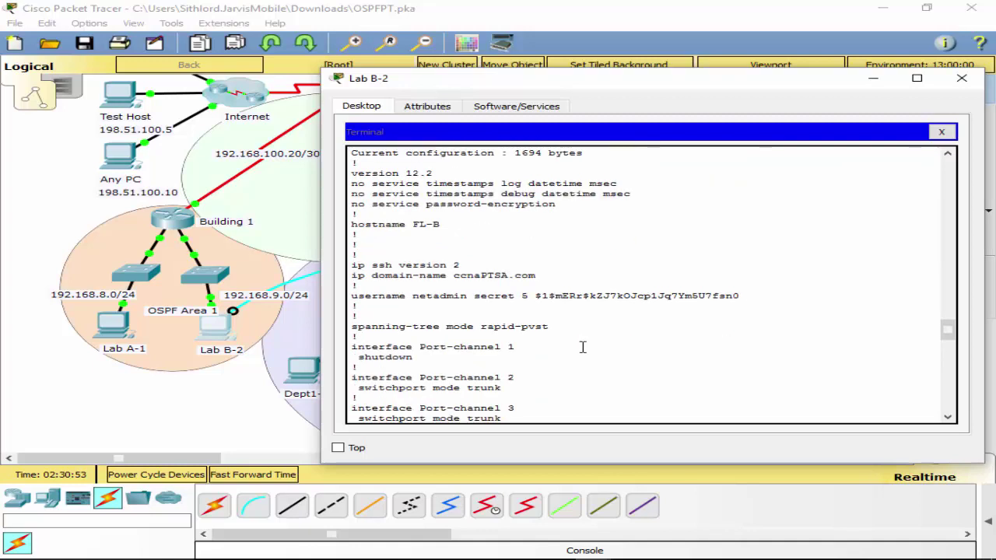
{"action": "scroll", "coordinate": [582, 347], "scroll_direction": "down", "scroll_amount": 1}
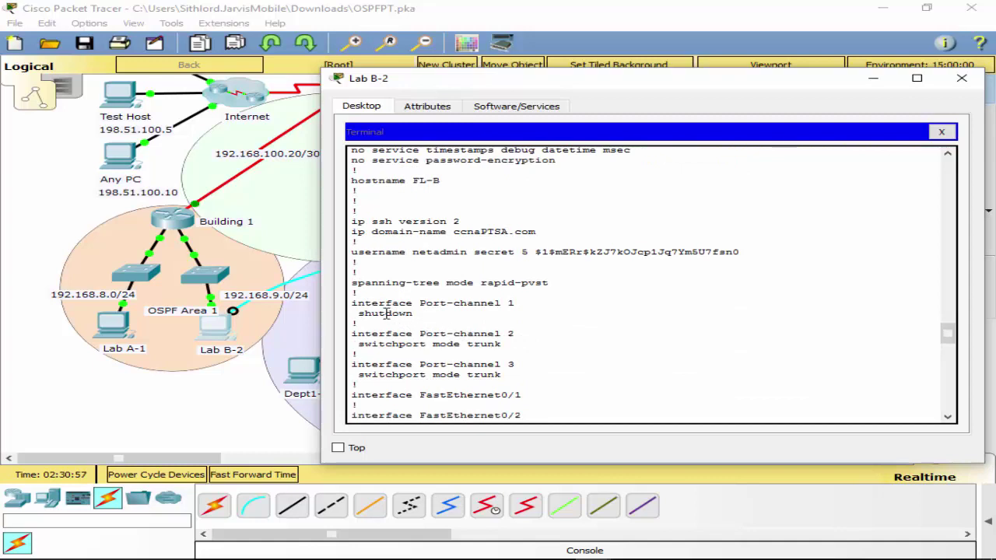
{"action": "scroll", "coordinate": [517, 362], "scroll_direction": "down", "scroll_amount": 1}
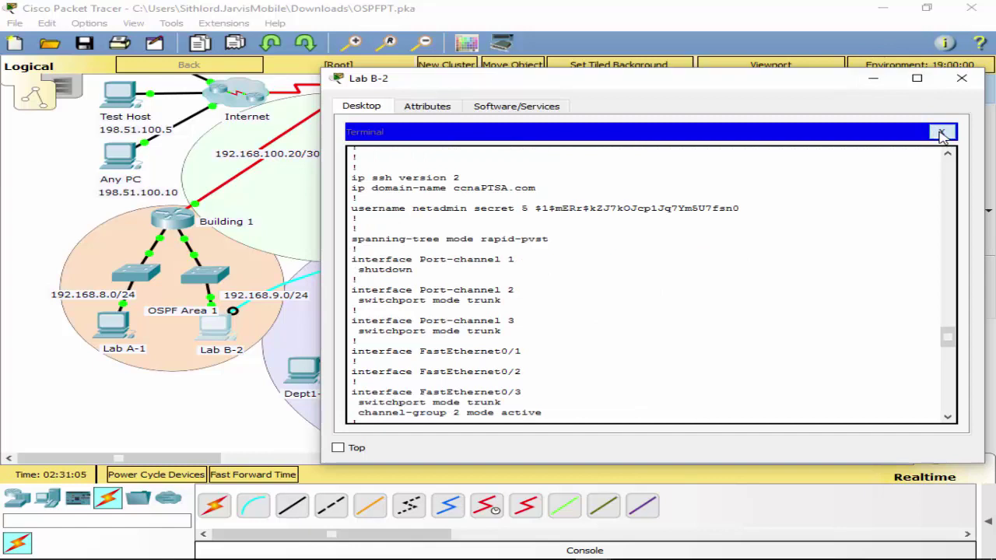
{"action": "scroll", "coordinate": [686, 285], "scroll_direction": "down", "scroll_amount": 2}
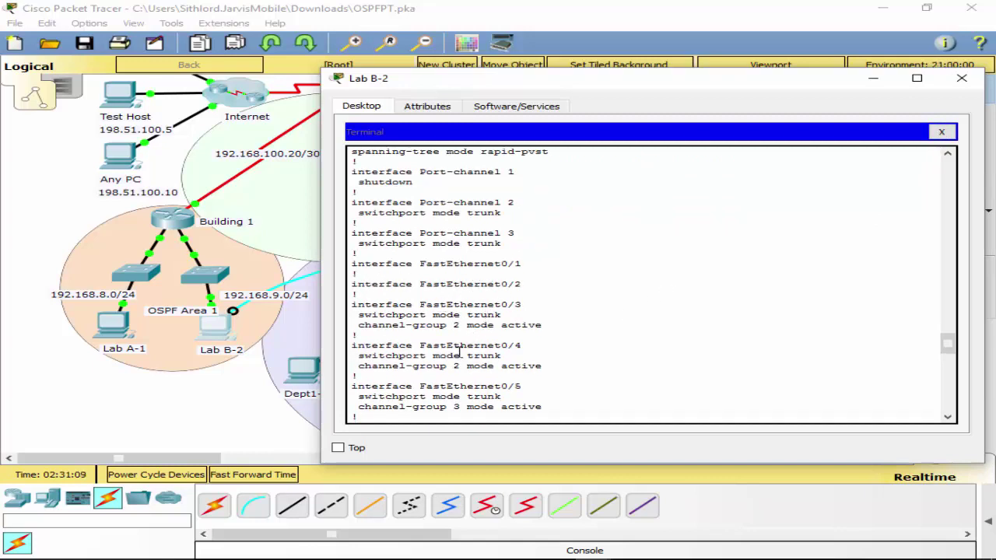
{"action": "scroll", "coordinate": [490, 345], "scroll_direction": "down", "scroll_amount": 1}
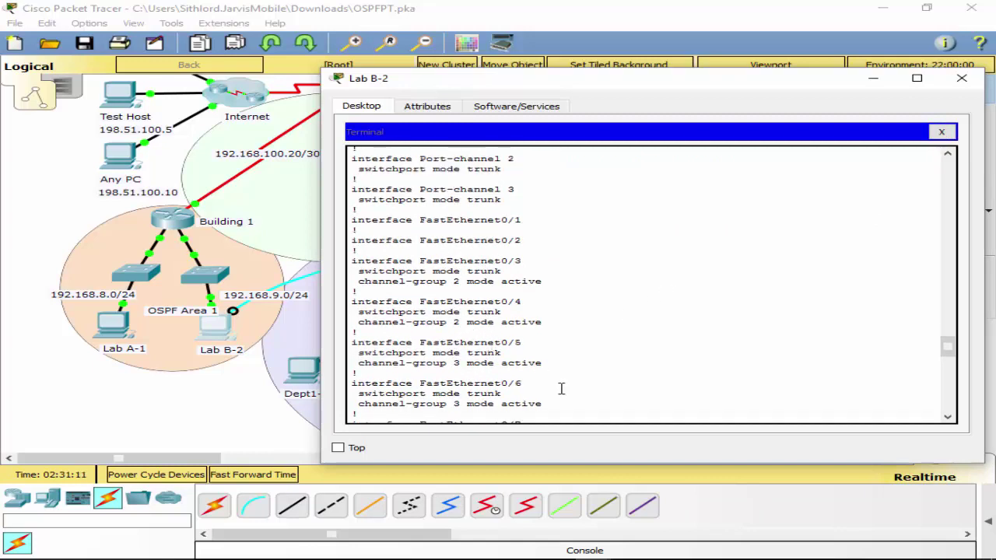
{"action": "scroll", "coordinate": [560, 381], "scroll_direction": "down", "scroll_amount": 1}
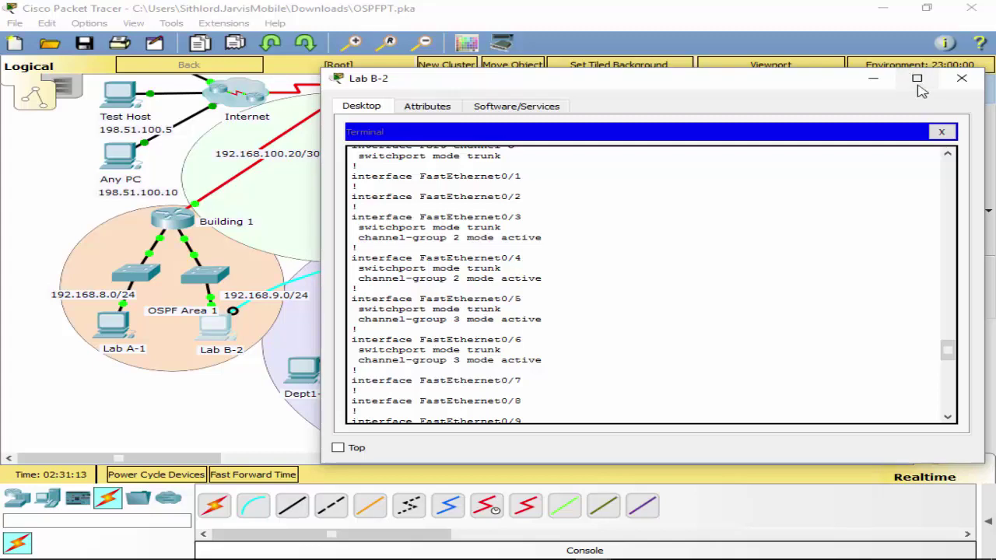
Close the FL-B terminal and move Lab B-2's console cable to FL-A's Console port.
{"action": "left_click", "coordinate": [943, 133]}
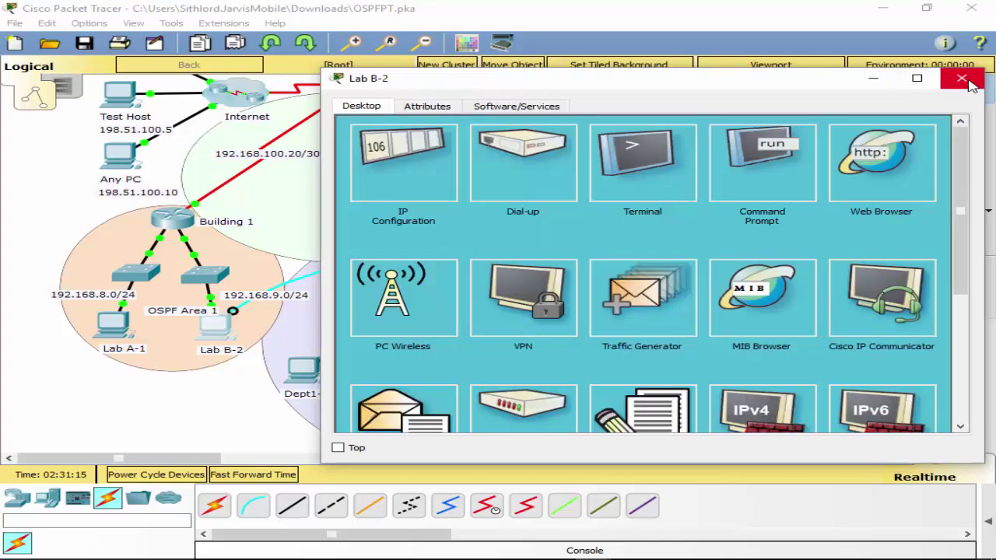
{"action": "left_click", "coordinate": [962, 79]}
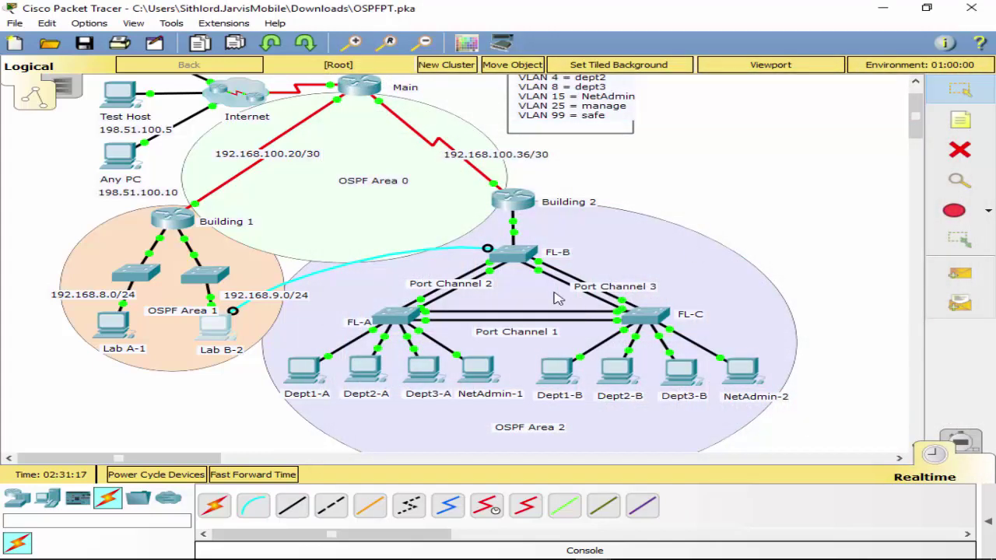
{"action": "left_click_drag", "start_coordinate": [487, 249], "coordinate": [403, 256]}
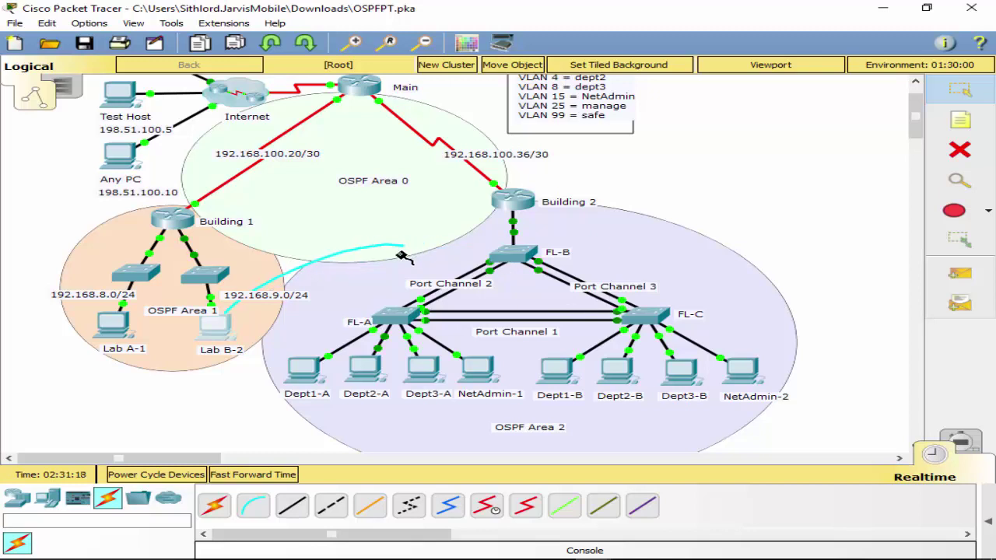
{"action": "left_click", "coordinate": [389, 315]}
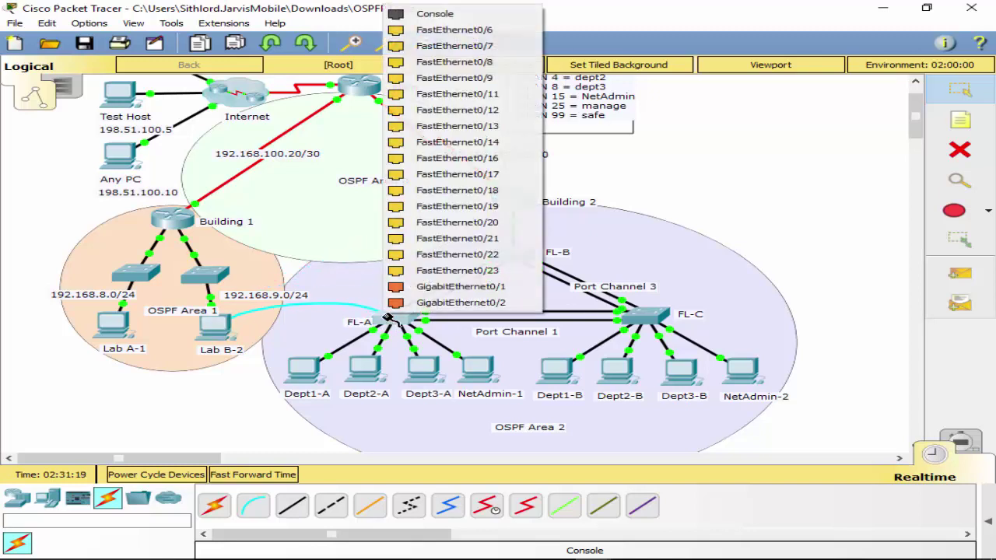
{"action": "left_click", "coordinate": [456, 13]}
Start a Lab B-2 terminal session with default 9600 baud, 8N1 settings.
{"action": "left_click", "coordinate": [220, 333]}
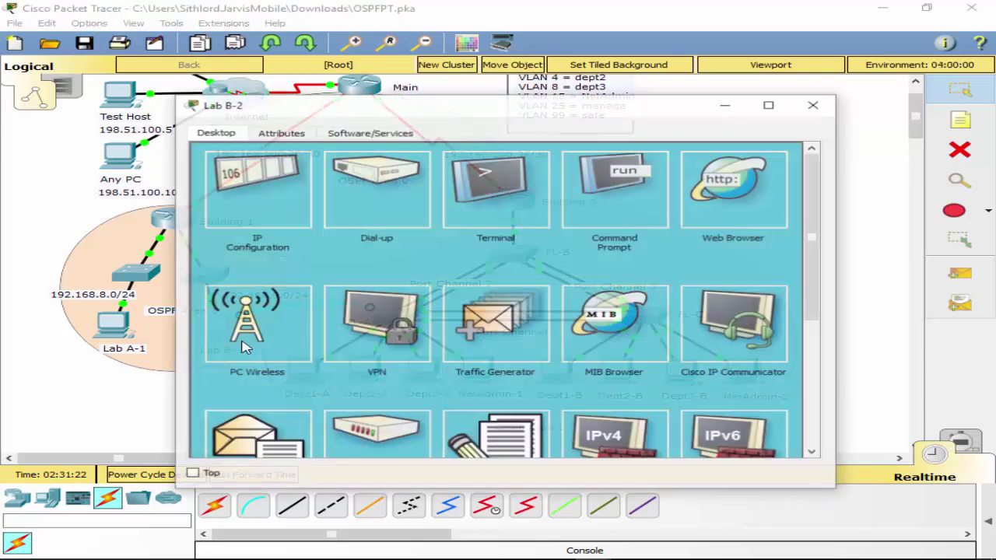
{"action": "left_click", "coordinate": [505, 202]}
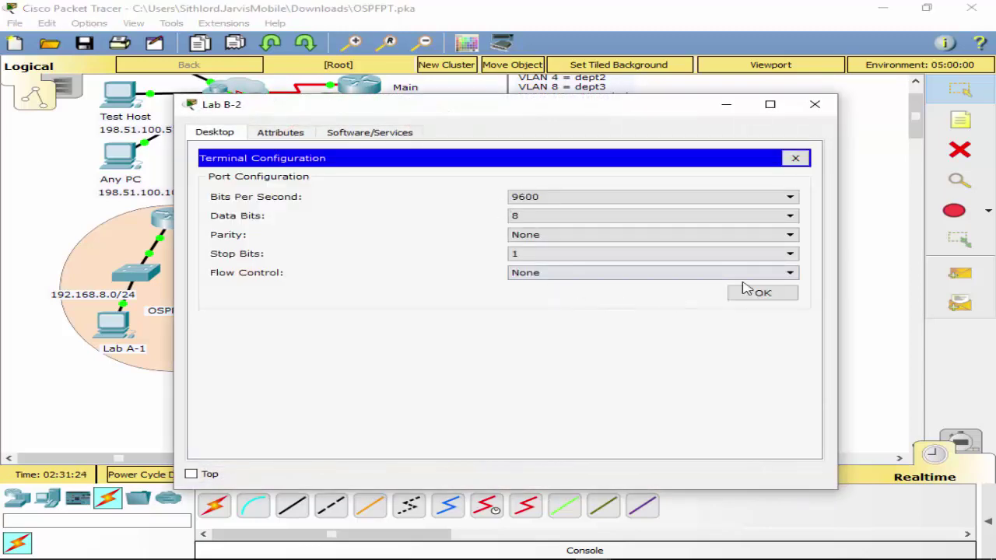
{"action": "left_click", "coordinate": [758, 292]}
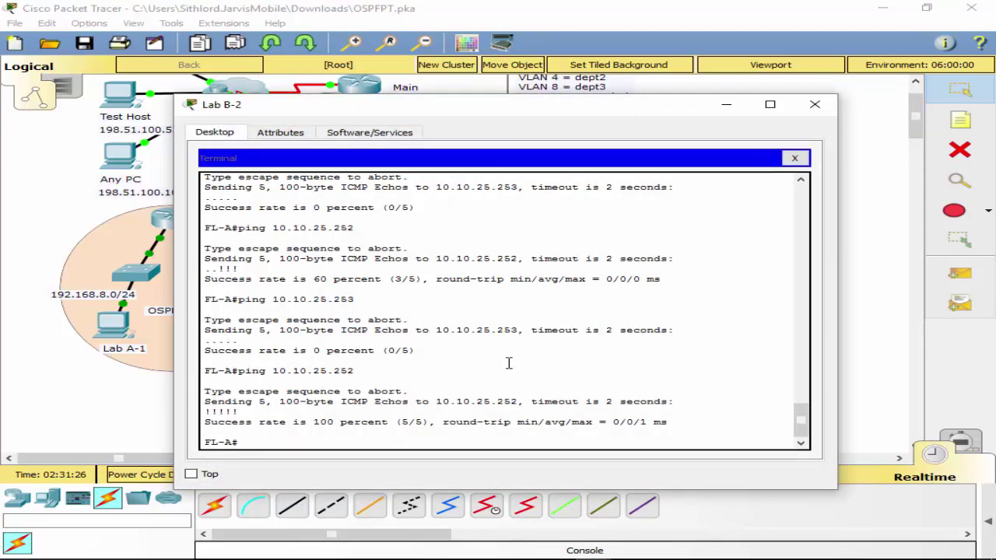
Run show interfaces trunk on FL-A, showing Po1 and Po2 trunking VLANs 1,2,4,8,15,25,99.
{"action": "type", "text": "sh in"}
{"action": "key", "text": "Tab"}
{"action": "type", "text": "t"}
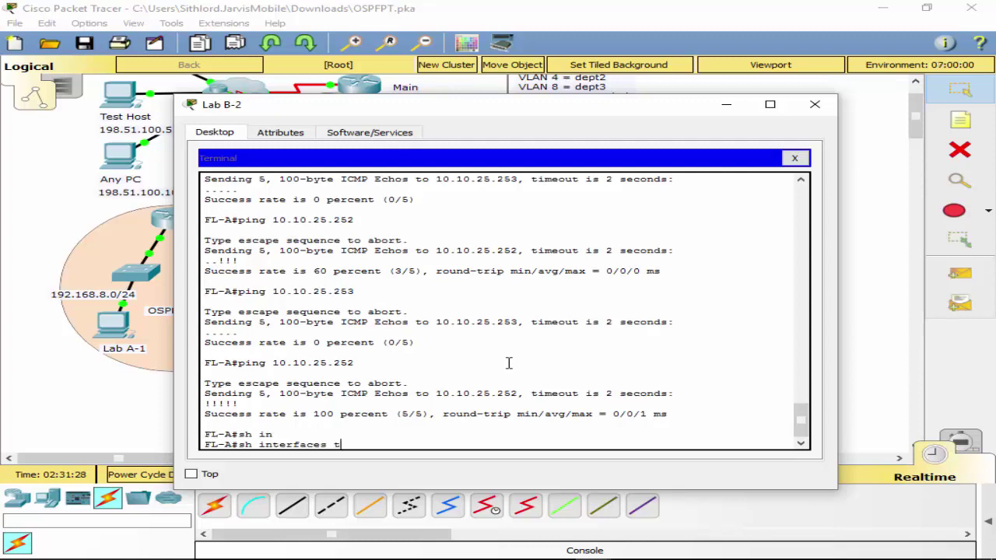
{"action": "type", "text": "r"}
{"action": "key", "text": "Tab"}
{"action": "key", "text": "Return"}
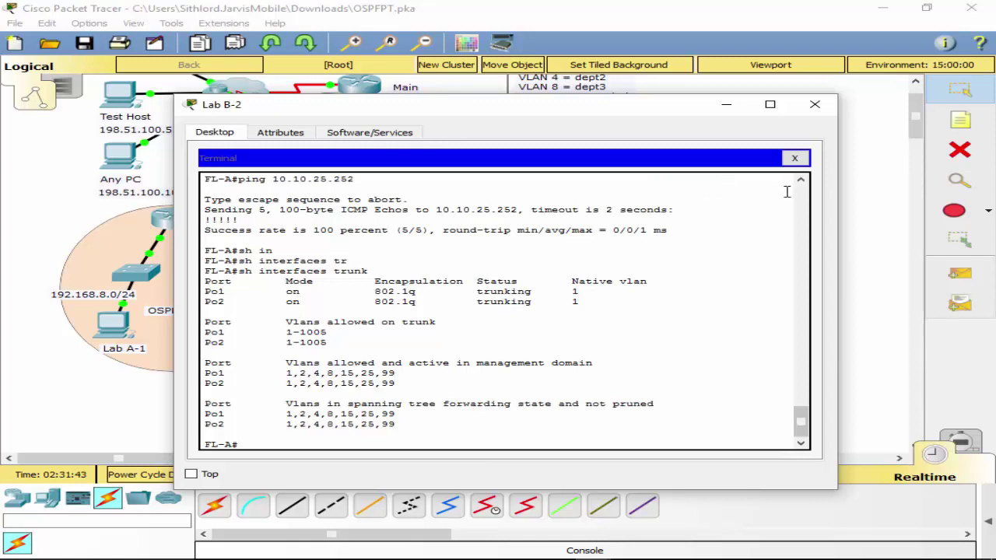
Shut down FL-A's Port-channel 2, then bring it back up with no shut.
{"action": "type", "text": "conf t"}
{"action": "key", "text": "Return"}
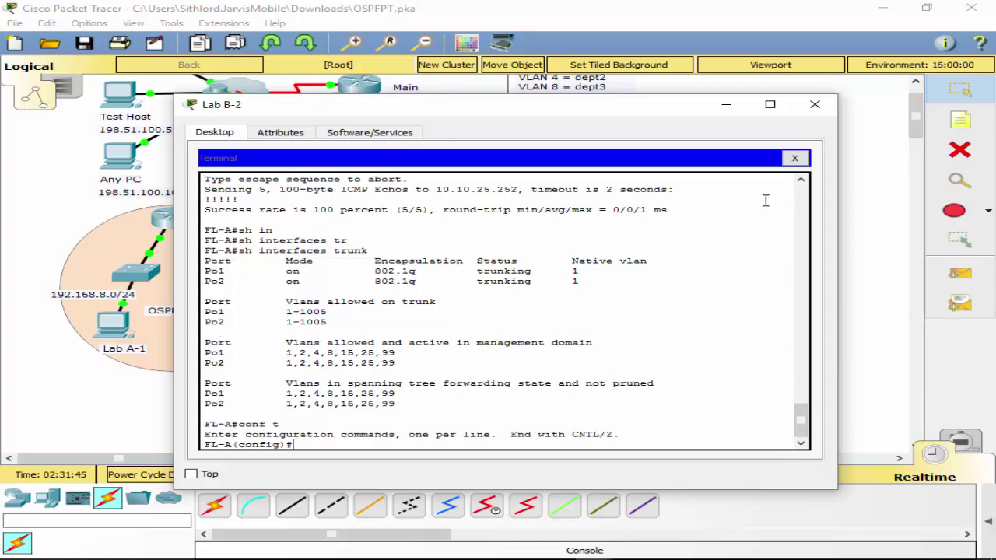
{"action": "type", "text": "int po2"}
{"action": "key", "text": "Return"}
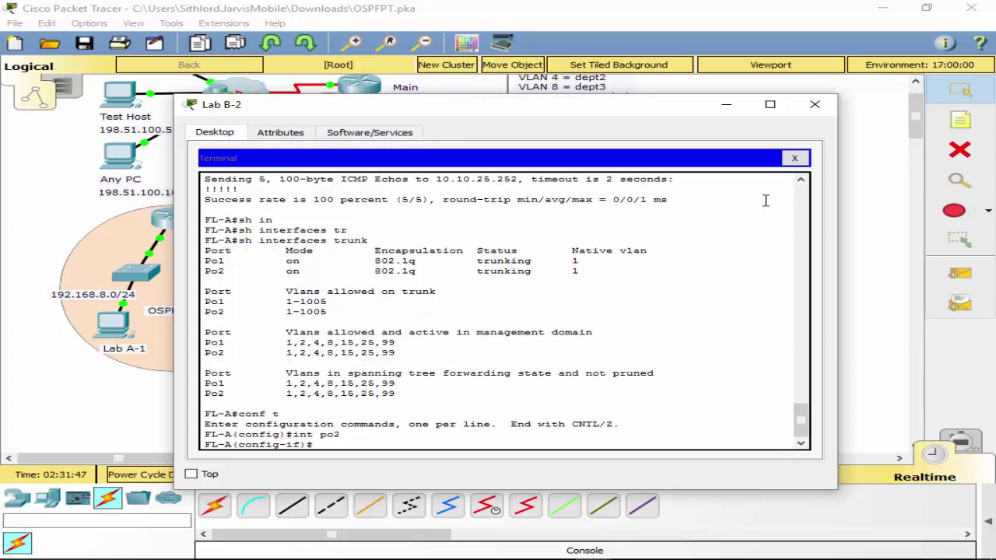
{"action": "type", "text": "shut"}
{"action": "key", "text": "Return"}
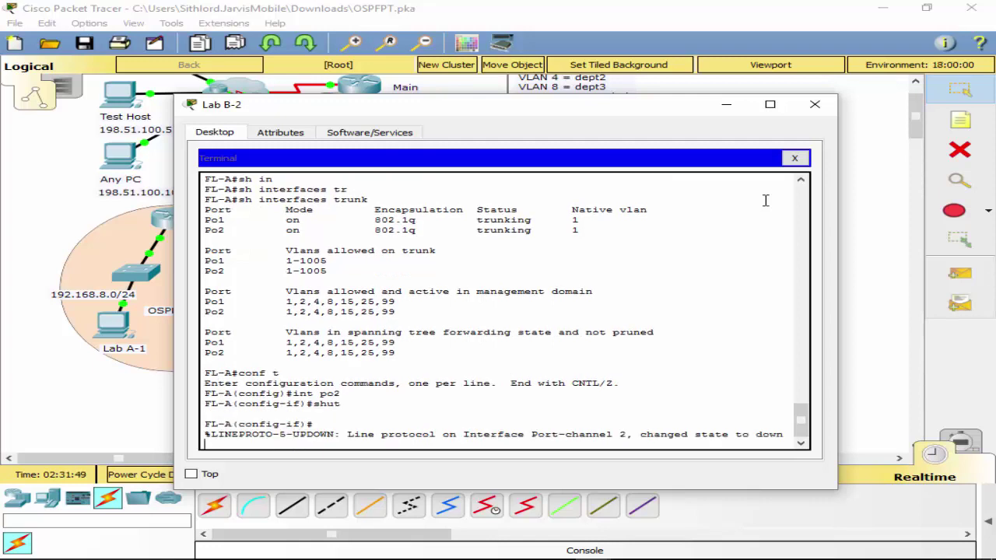
{"action": "key", "text": "Return"}
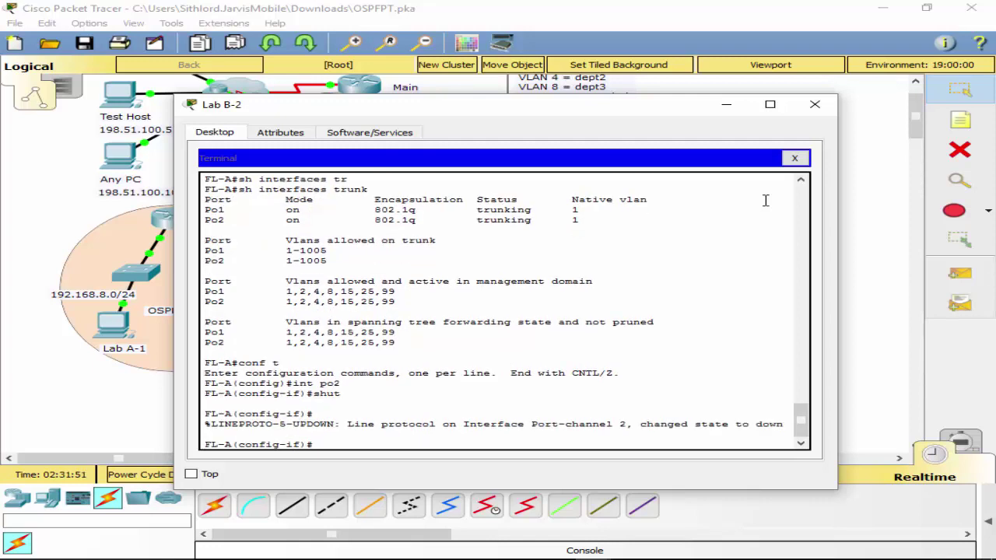
{"action": "type", "text": "no shut"}
{"action": "key", "text": "Return"}
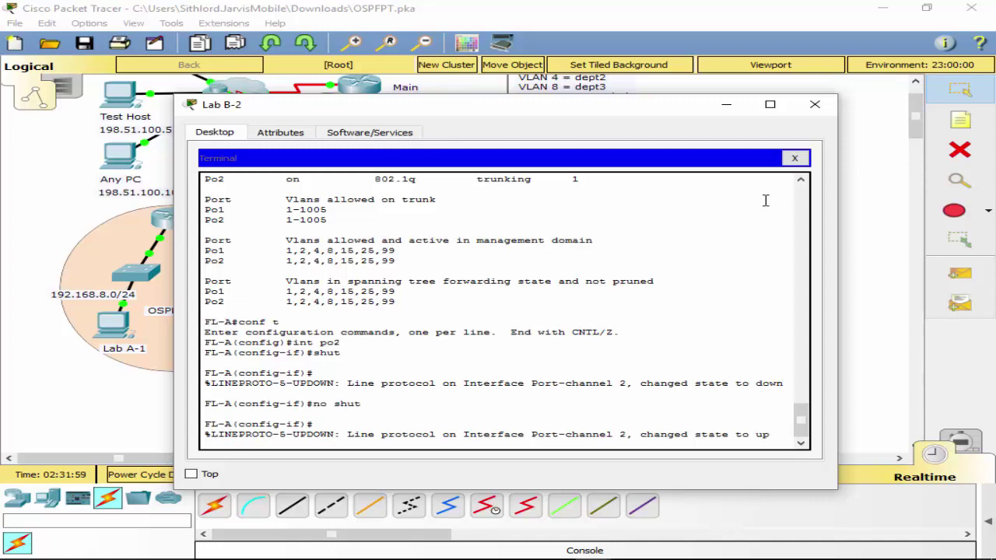
{"action": "key", "text": "Return"}
Display FL-A's running configuration with do sh run, noting access VLAN 99 on Fa0/1–0/2.
{"action": "type", "text": "do"}
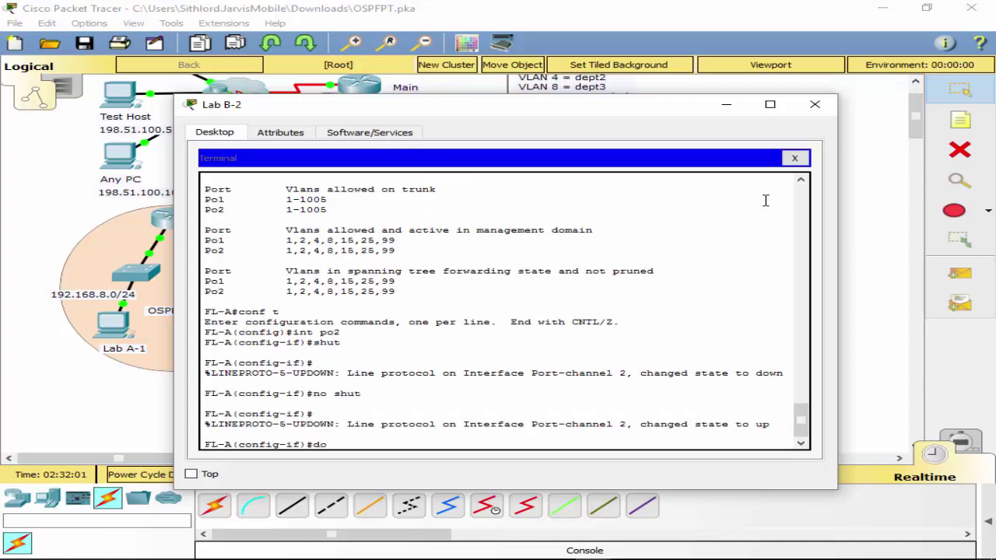
{"action": "type", "text": " sh run"}
{"action": "key", "text": "Return"}
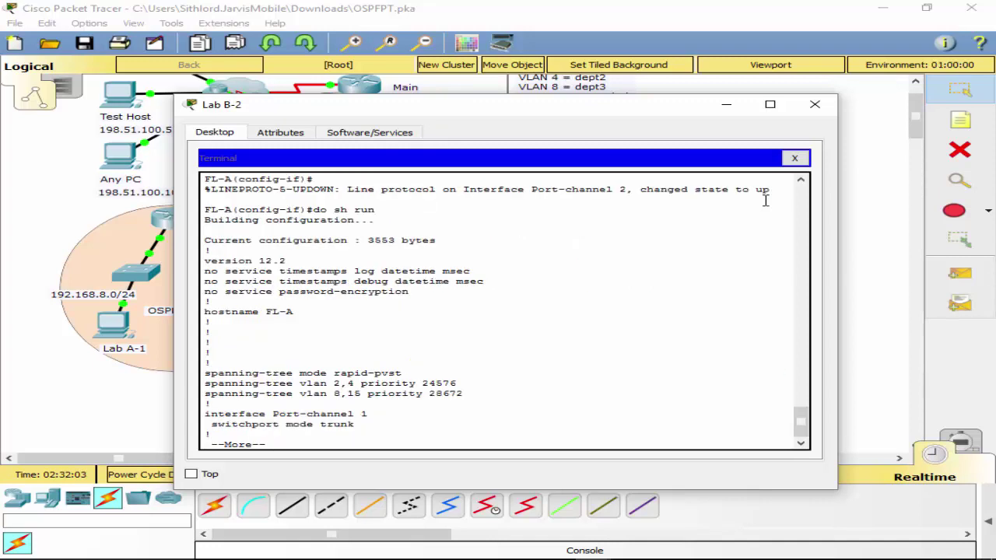
{"action": "key", "text": "space"}
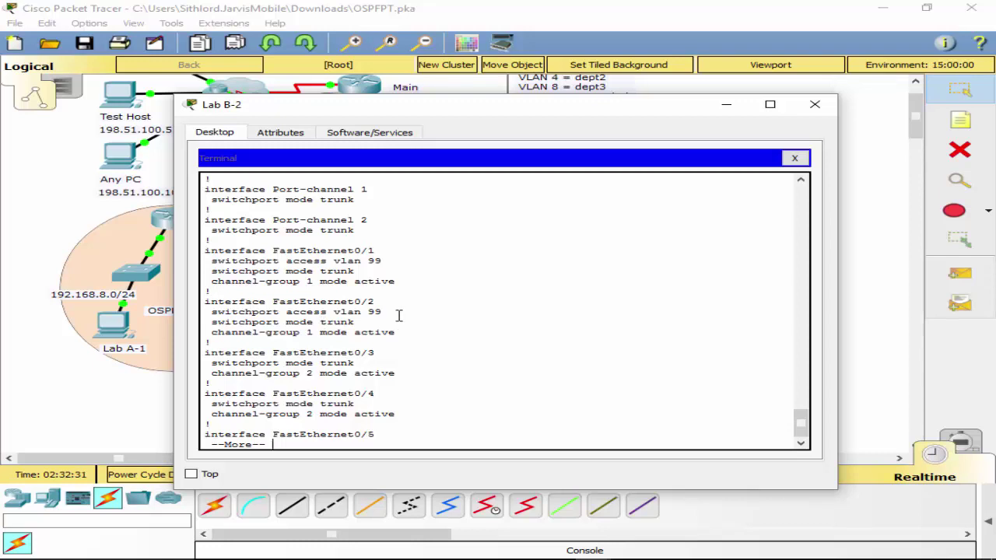
Quit the listing and begin an interface range command from f0/1.
{"action": "type", "text": "q"}
{"action": "type", "text": "int "}
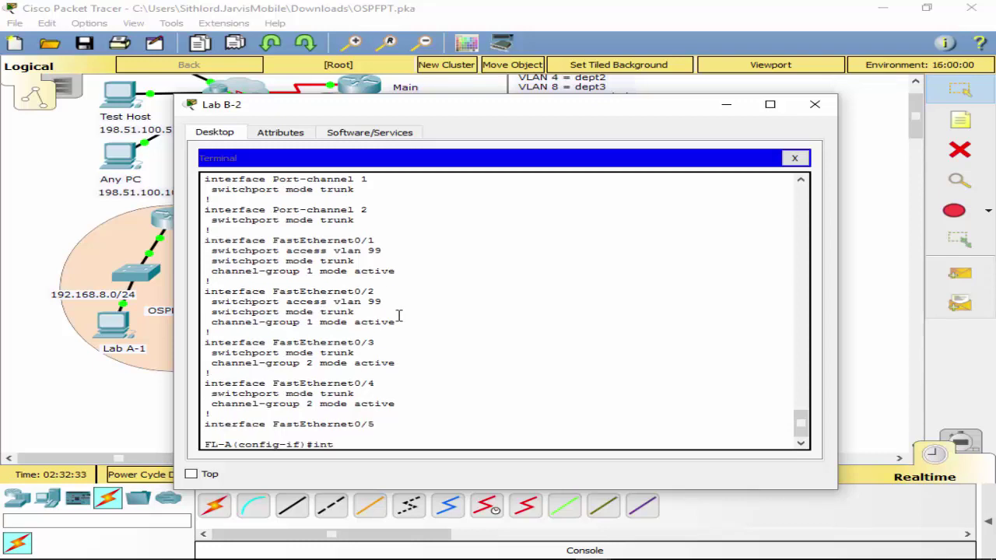
{"action": "type", "text": "ran"}
{"action": "key", "text": "Tab"}
{"action": "type", "text": "f"}
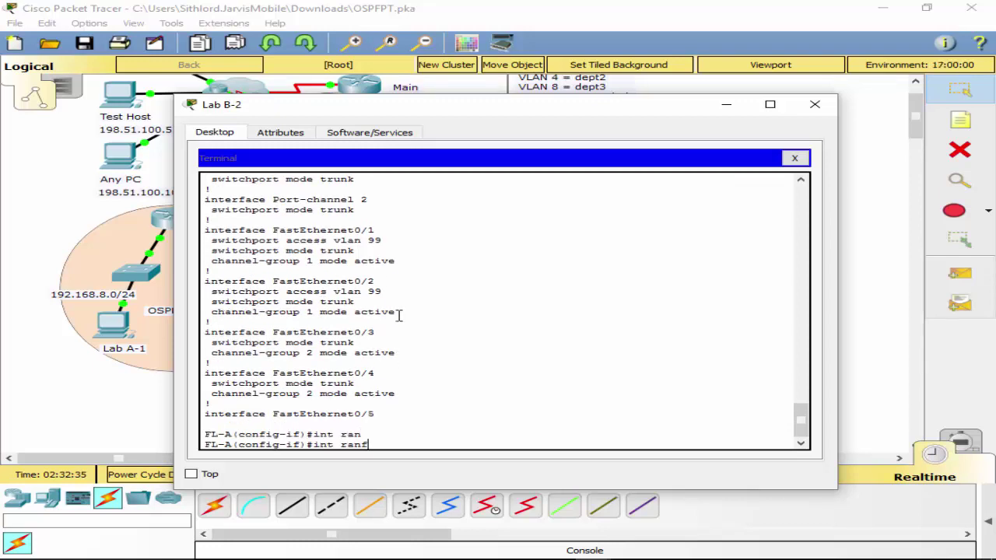
{"action": "key", "text": "Tab"}
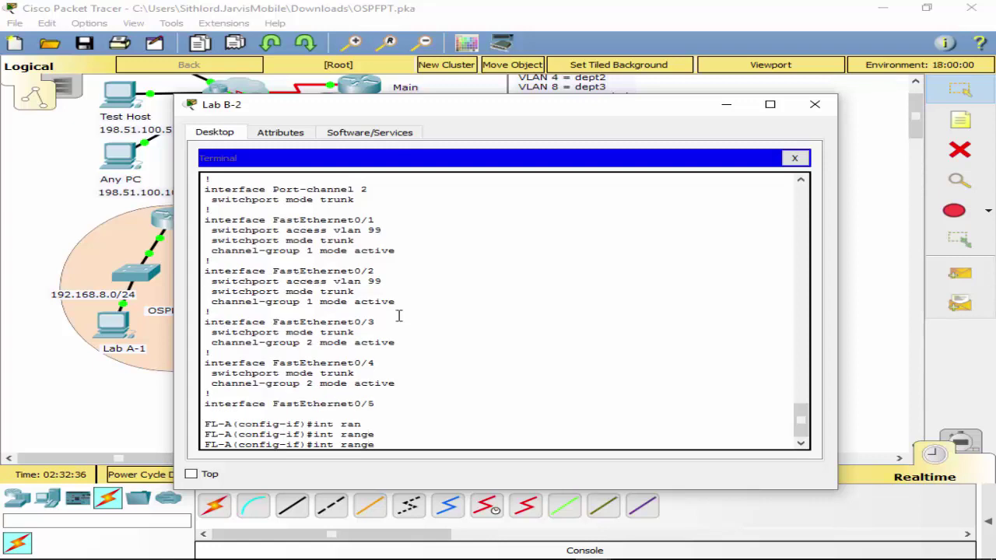
{"action": "type", "text": "f0/1"}
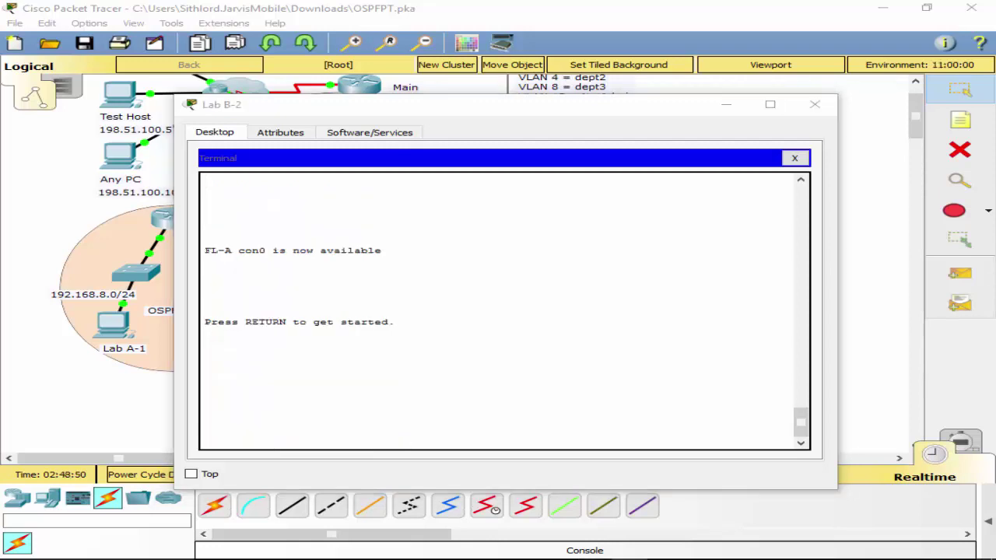
Wake the FL-A console and shift the terminal window to see the topology.
{"action": "left_click", "coordinate": [350, 358]}
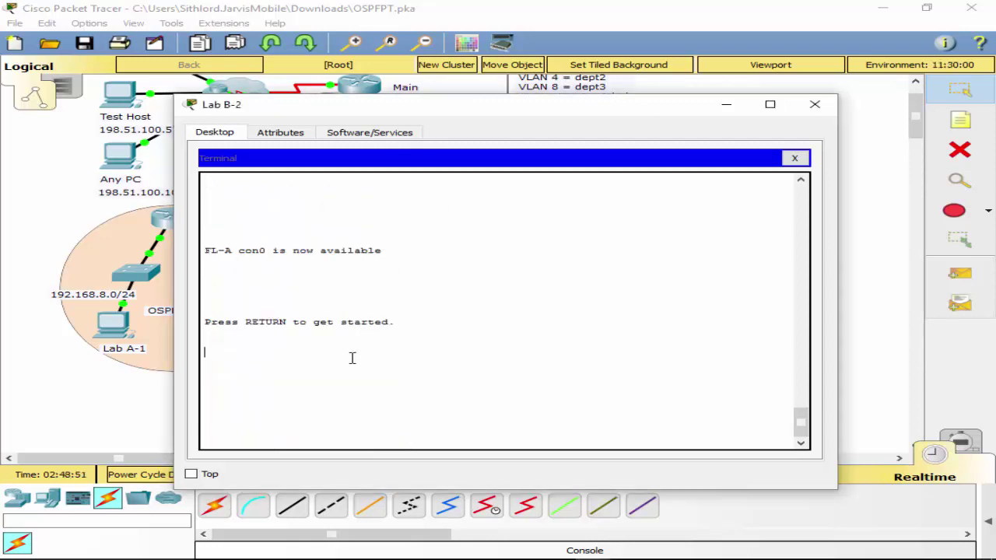
{"action": "key", "text": "Return"}
{"action": "key", "text": "Return"}
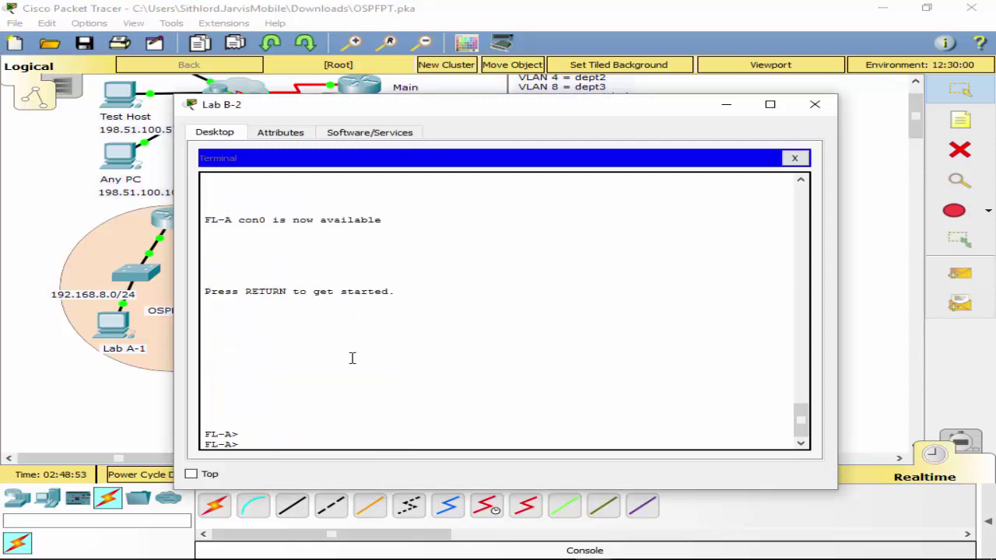
{"action": "left_click_drag", "start_coordinate": [544, 113], "coordinate": [582, 93]}
Confirm with show interfaces trunk that Po1 and Po2 trunk with native VLAN 1, then return to the topology.
{"action": "type", "text": "co"}
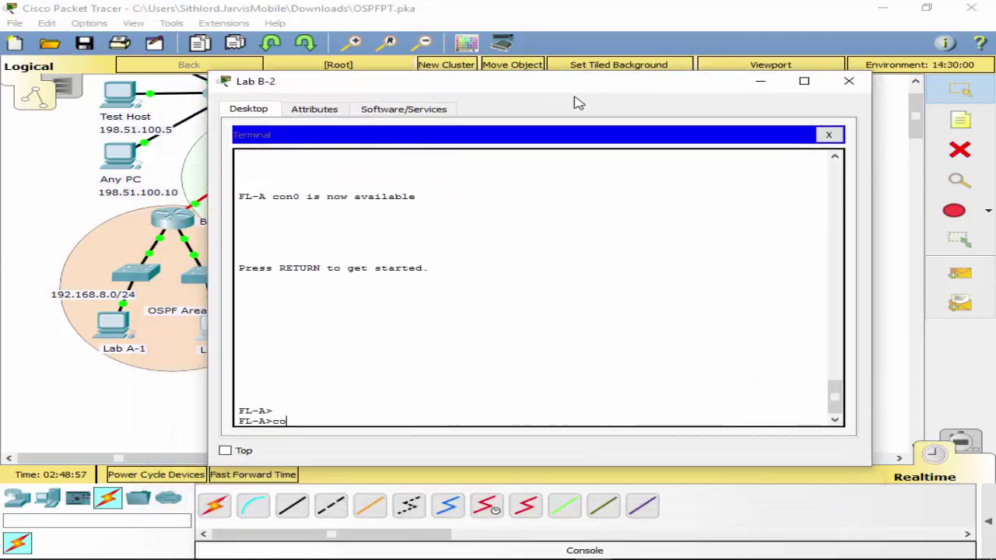
{"action": "key", "text": "BackSpace"}
{"action": "key", "text": "BackSpace"}
{"action": "type", "text": "show itn"}
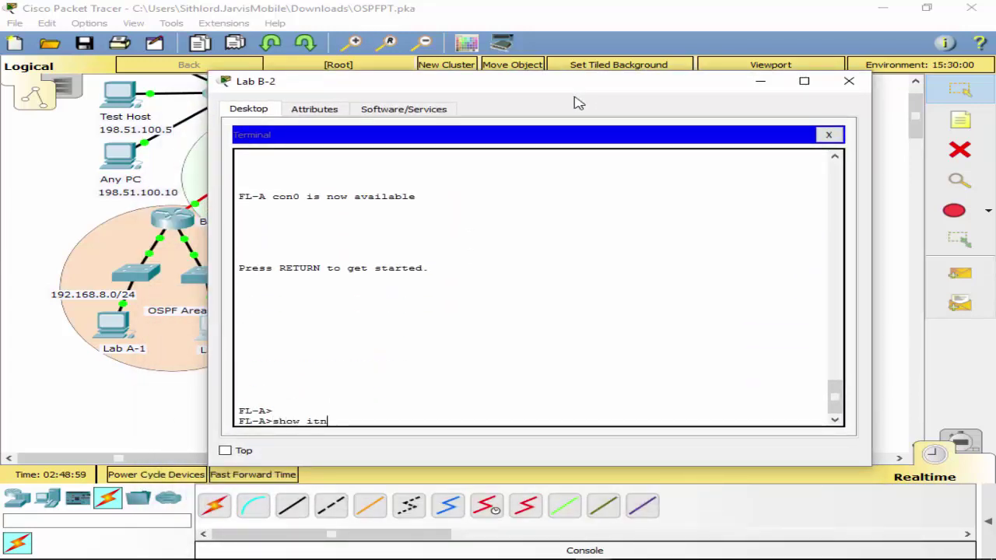
{"action": "key", "text": "BackSpace"}
{"action": "key", "text": "BackSpace"}
{"action": "type", "text": "nter"}
{"action": "key", "text": "Tab"}
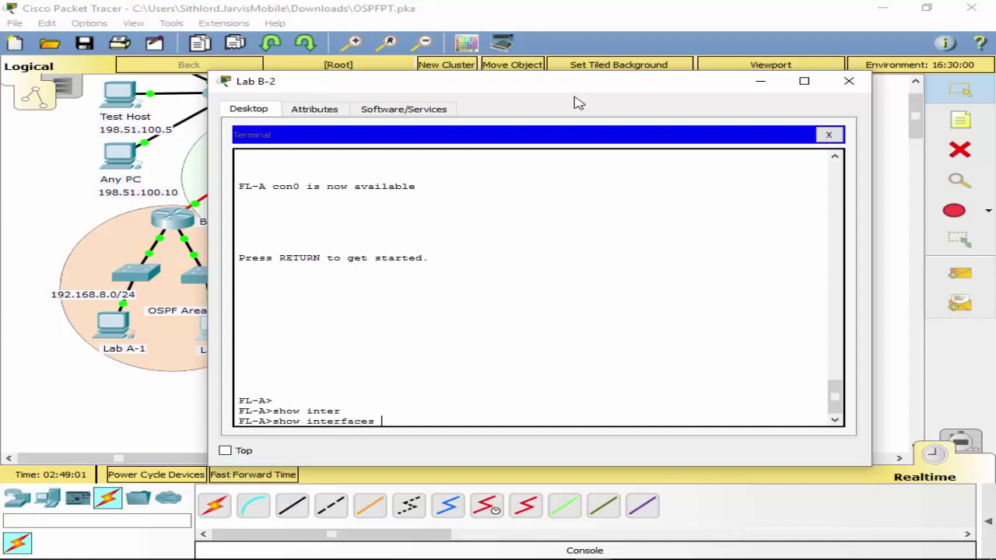
{"action": "type", "text": "tr"}
{"action": "key", "text": "Tab"}
{"action": "key", "text": "Return"}
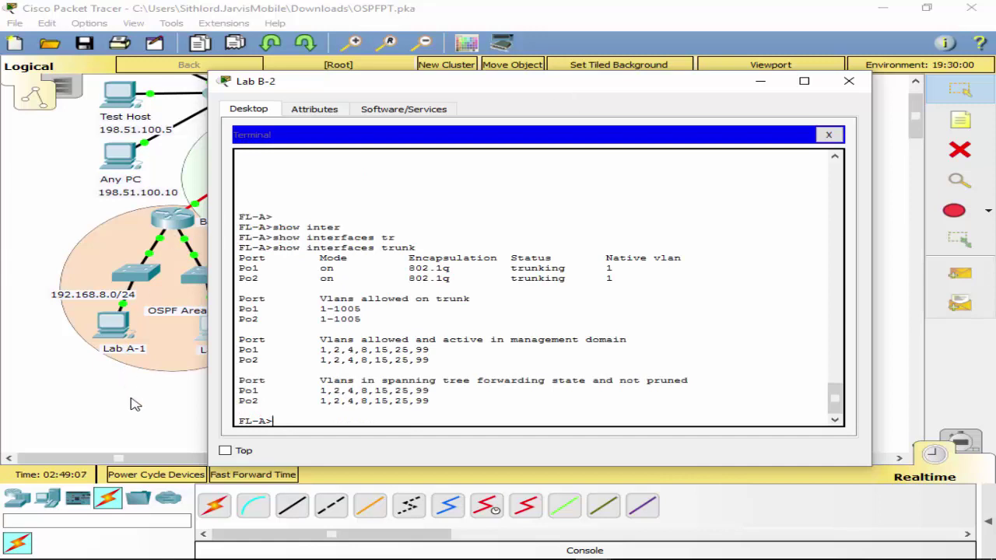
{"action": "left_click", "coordinate": [161, 414]}
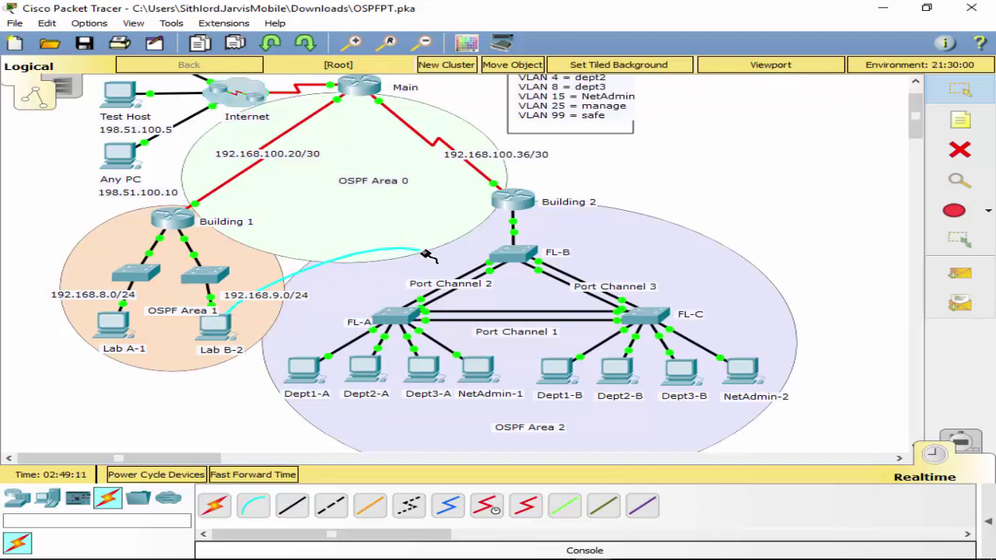
Move the console cable to FL-B's Console port and start a new Lab B-2 terminal session.
{"action": "left_click", "coordinate": [527, 257]}
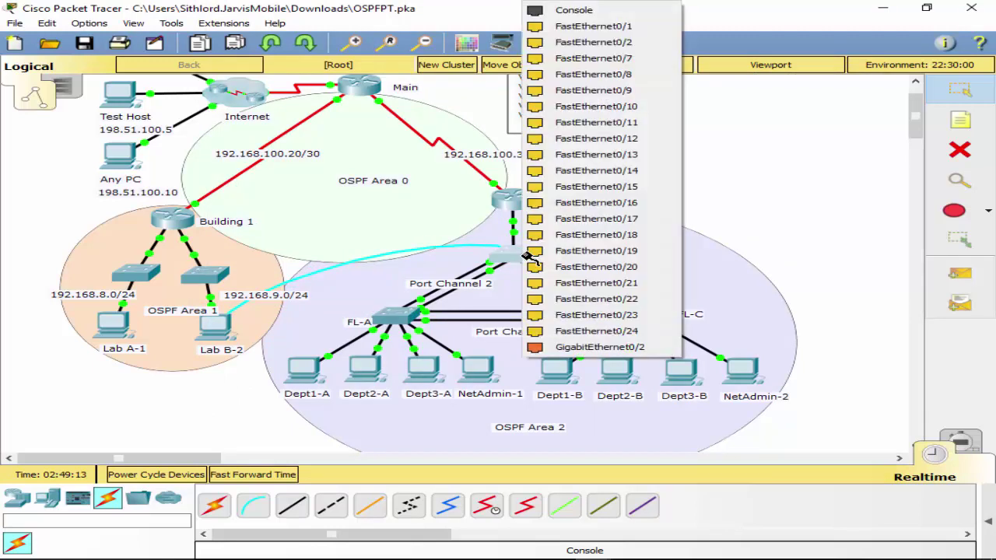
{"action": "left_click", "coordinate": [619, 11]}
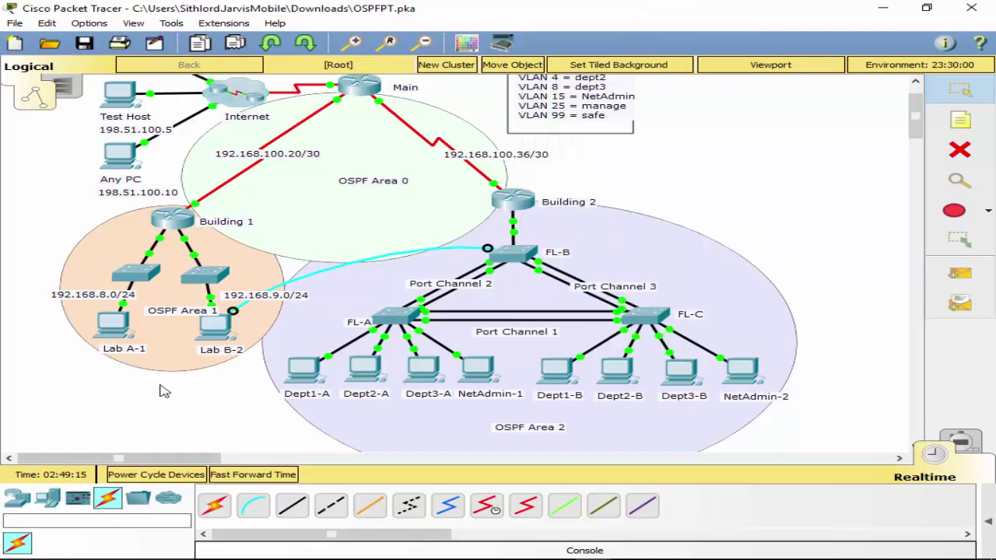
{"action": "left_click", "coordinate": [212, 342]}
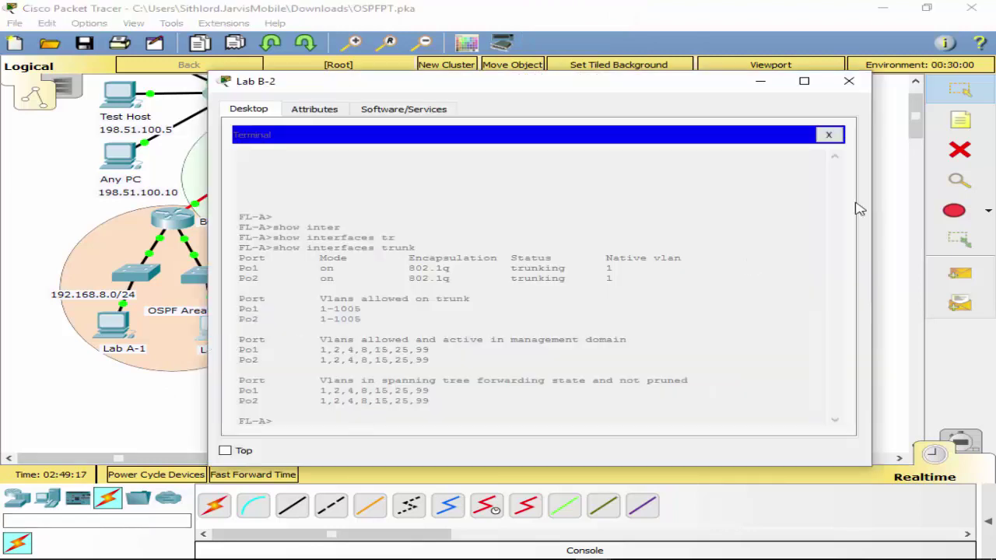
{"action": "left_click", "coordinate": [828, 135]}
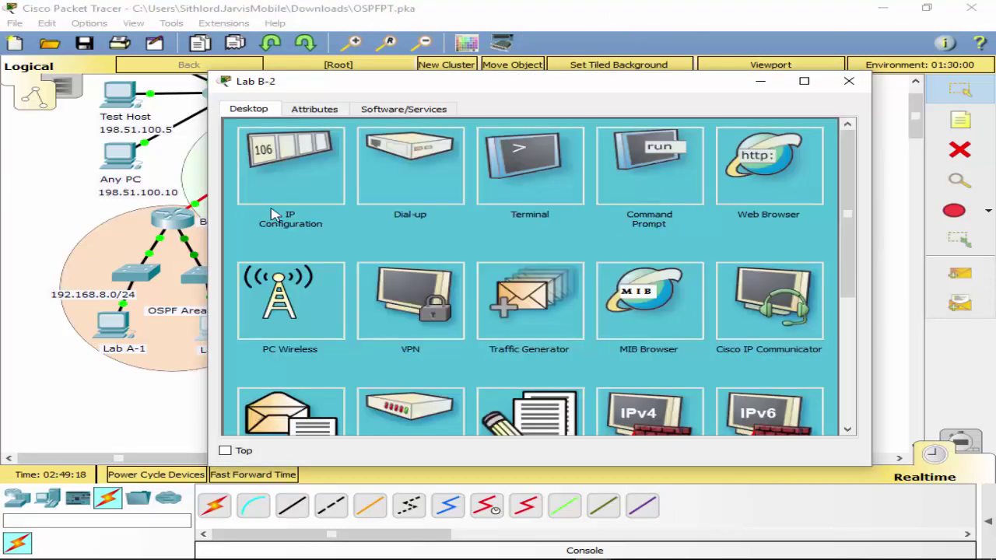
{"action": "left_click", "coordinate": [517, 180]}
{"action": "left_click", "coordinate": [814, 267]}
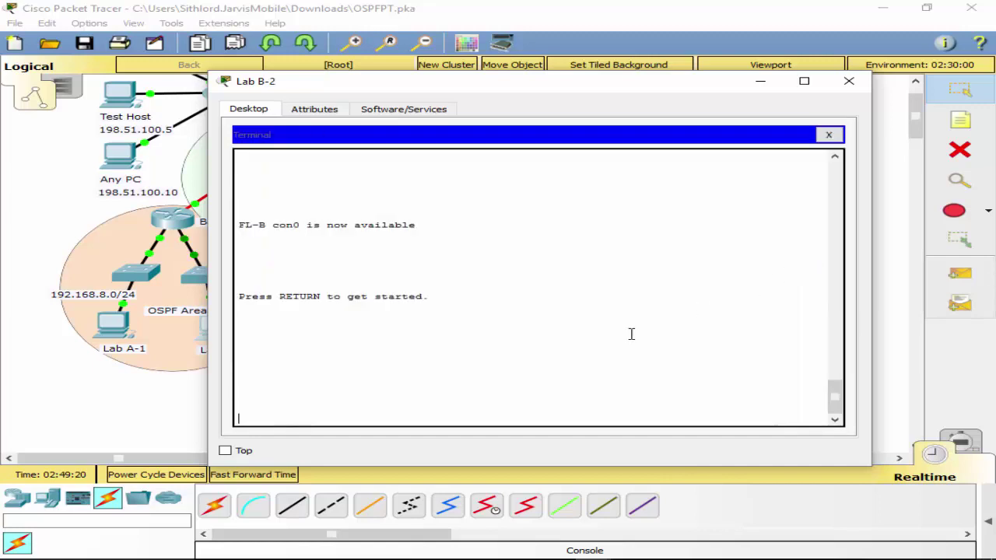
Run show interfaces trunk on FL-B.
{"action": "key", "text": "Return"}
{"action": "type", "text": "sh"}
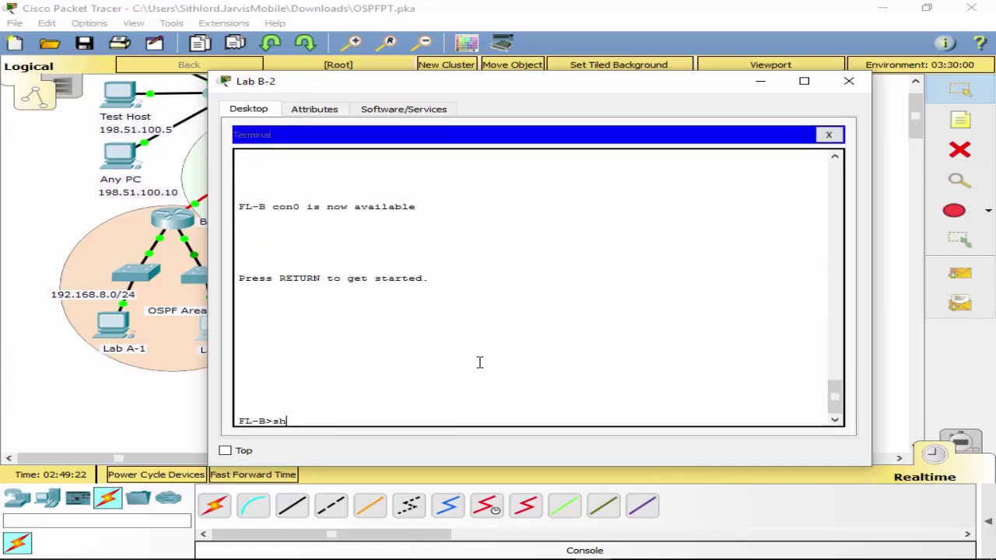
{"action": "type", "text": "ow int"}
{"action": "key", "text": "Tab"}
{"action": "type", "text": "tr"}
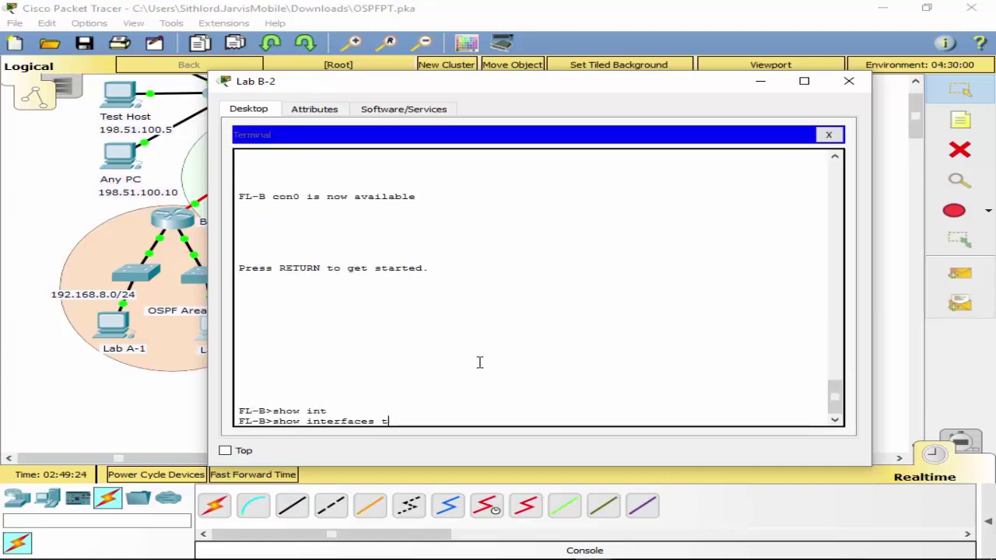
{"action": "key", "text": "Tab"}
{"action": "key", "text": "Return"}
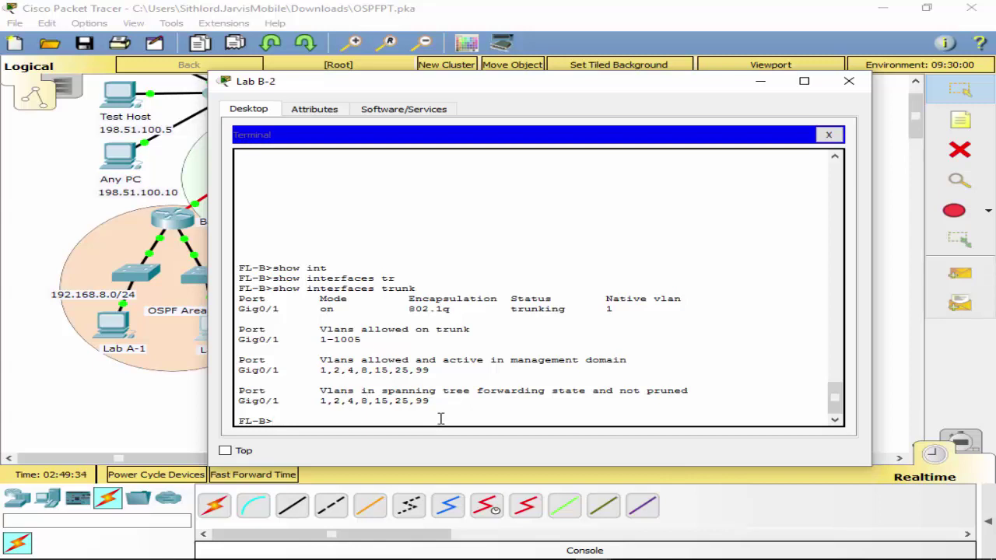
Enable, enter conf t, and list FL-B's running configuration with do sh run.
{"action": "type", "text": "ble"}
{"action": "key", "text": "Return"}
{"action": "type", "text": "conf t"}
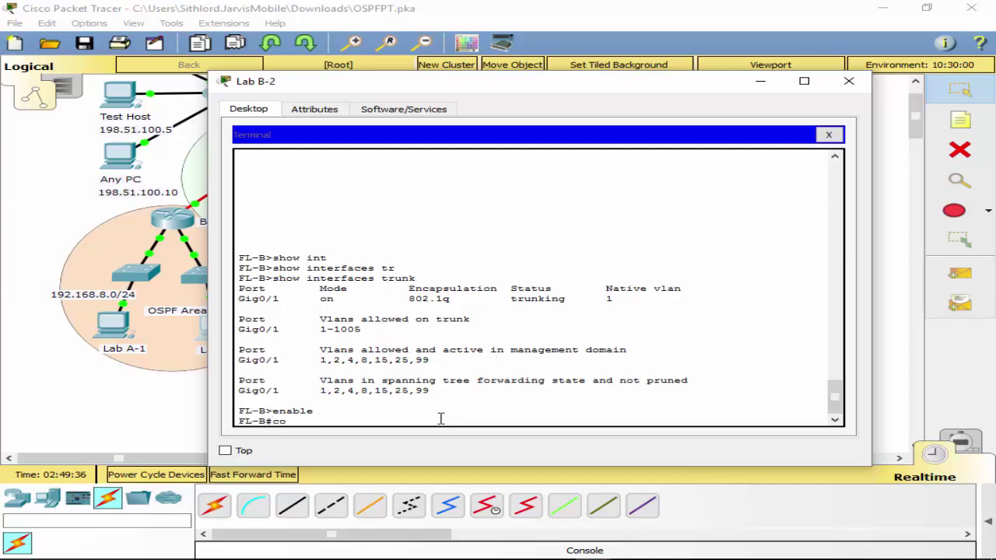
{"action": "key", "text": "Return"}
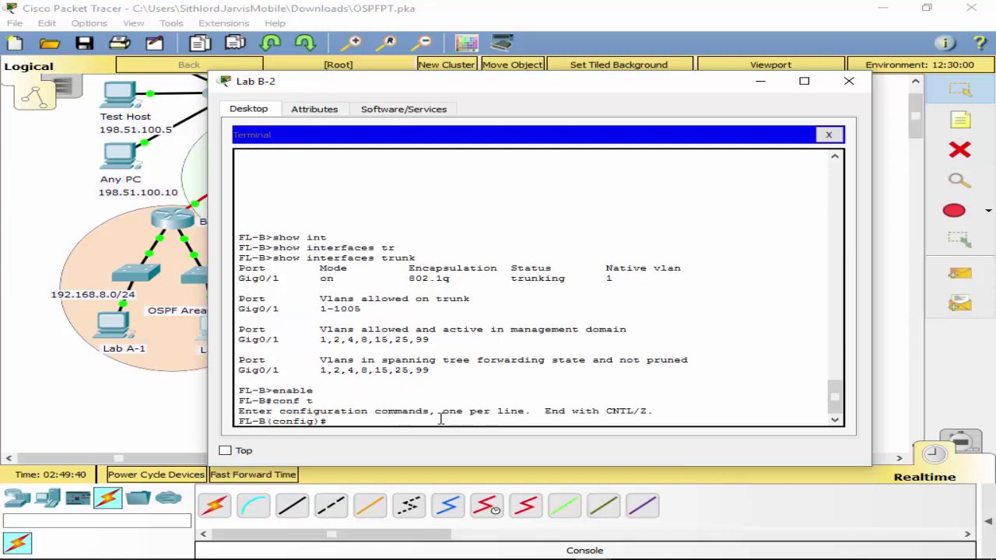
{"action": "type", "text": "do sh run"}
{"action": "key", "text": "Return"}
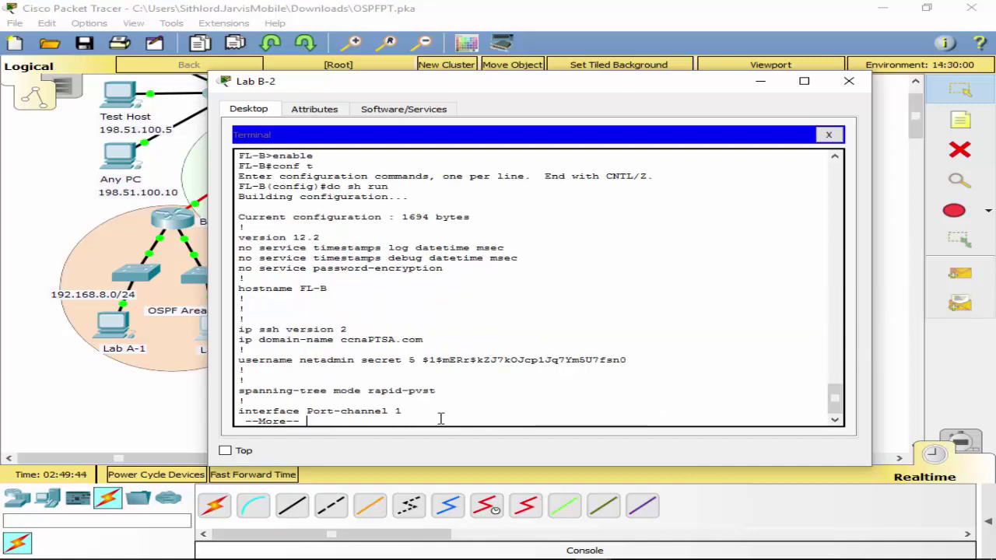
Page through FL-B's config, confirming Port-channels 2 and 3 as trunks, then type interface range.
{"action": "key", "text": "space"}
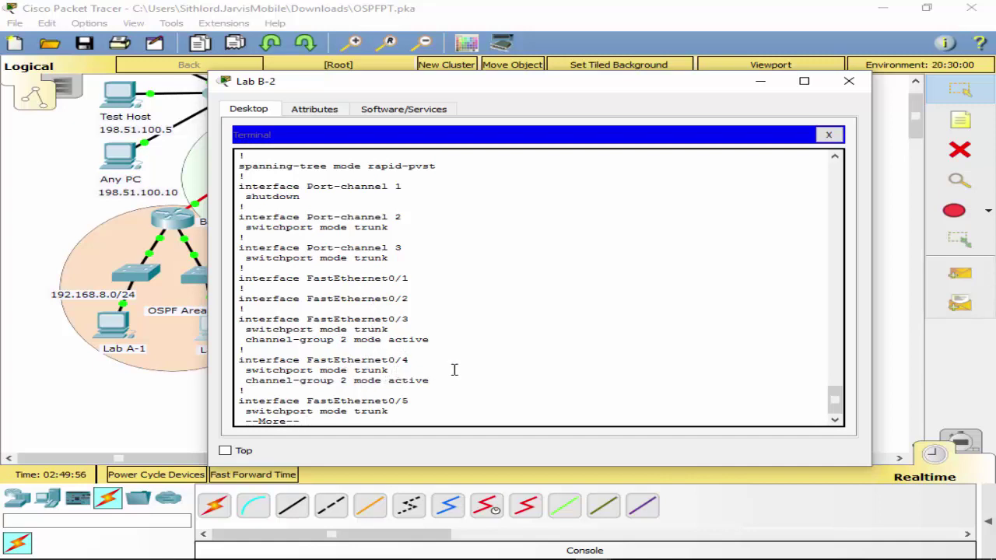
{"action": "key", "text": "q"}
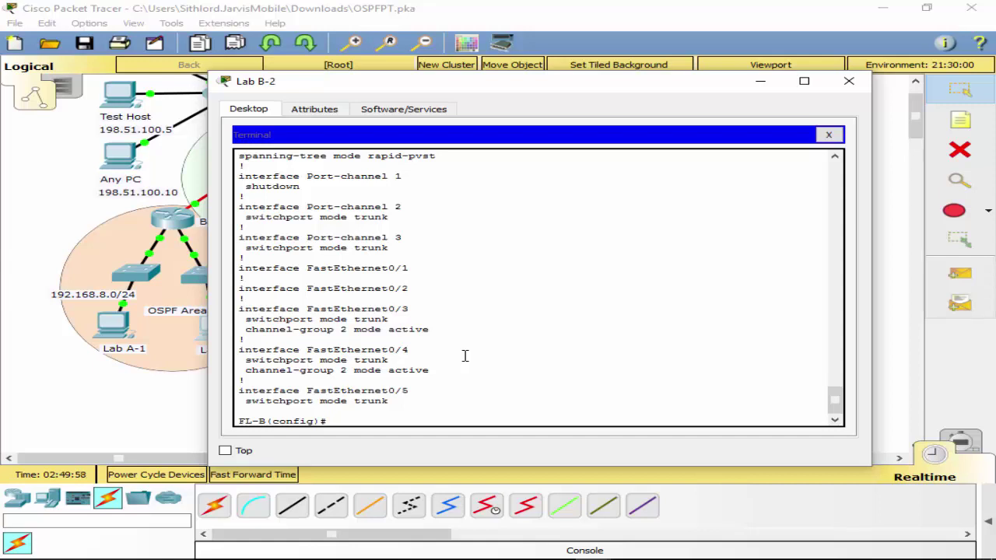
{"action": "type", "text": "int"}
{"action": "key", "text": "Tab"}
{"action": "type", "text": "ran"}
{"action": "key", "text": "Tab"}
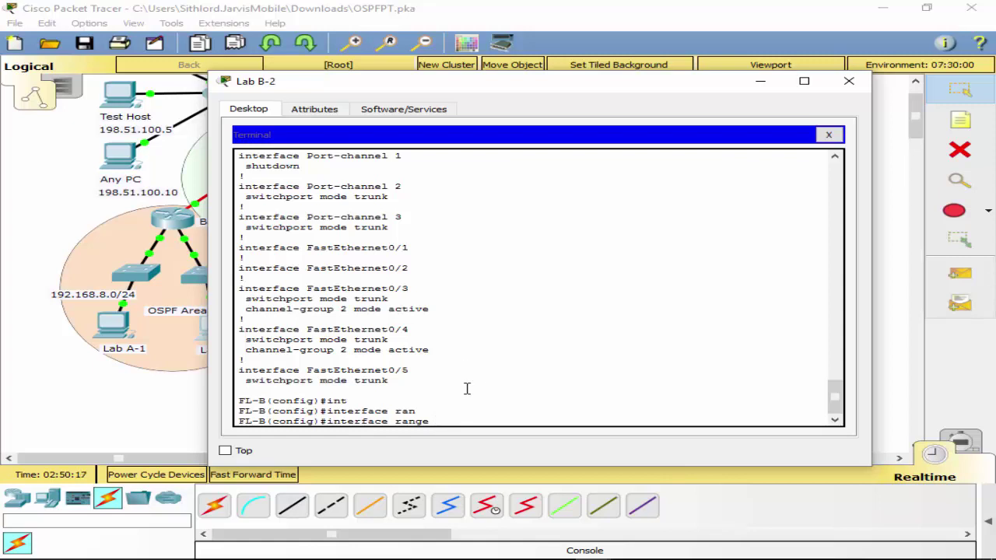
{"action": "scroll", "coordinate": [466, 389], "scroll_direction": "up", "scroll_amount": 2}
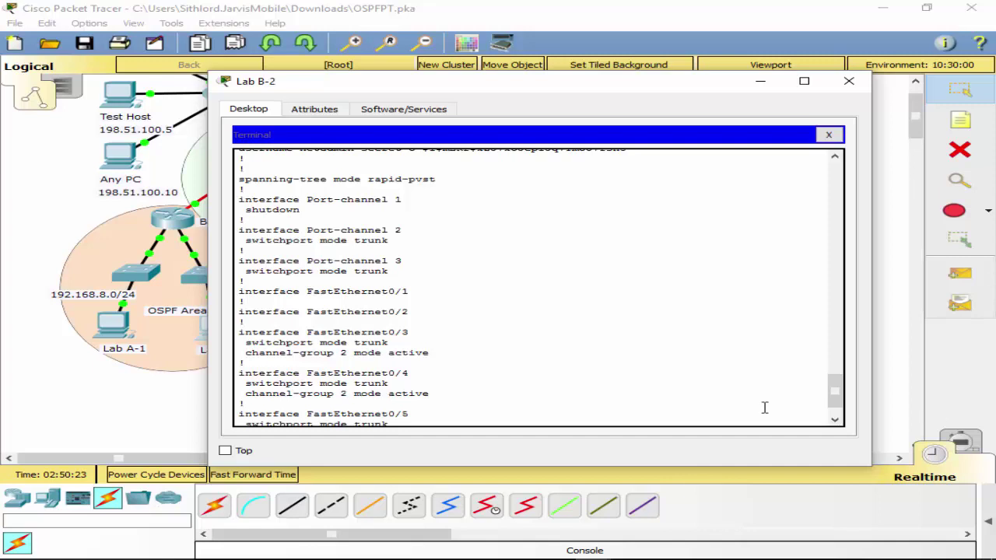
{"action": "scroll", "coordinate": [464, 401], "scroll_direction": "down", "scroll_amount": 2}
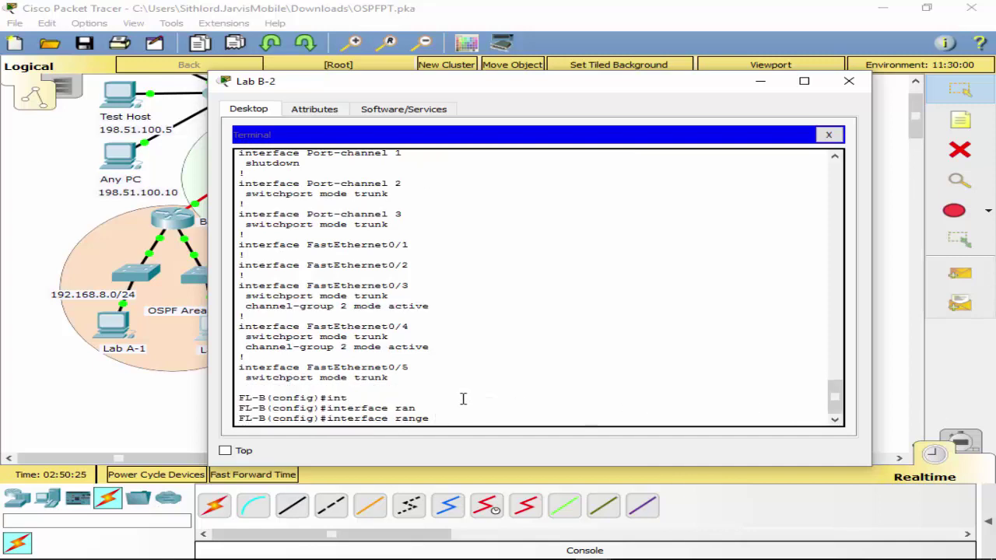
On FL-B, set trunk native VLAN 1 on interface range FastEthernet0/3–0/6.
{"action": "type", "text": "3"}
{"action": "type", "text": "0/"}
{"action": "type", "text": "3 -6"}
{"action": "key", "text": "Return"}
{"action": "type", "text": "s"}
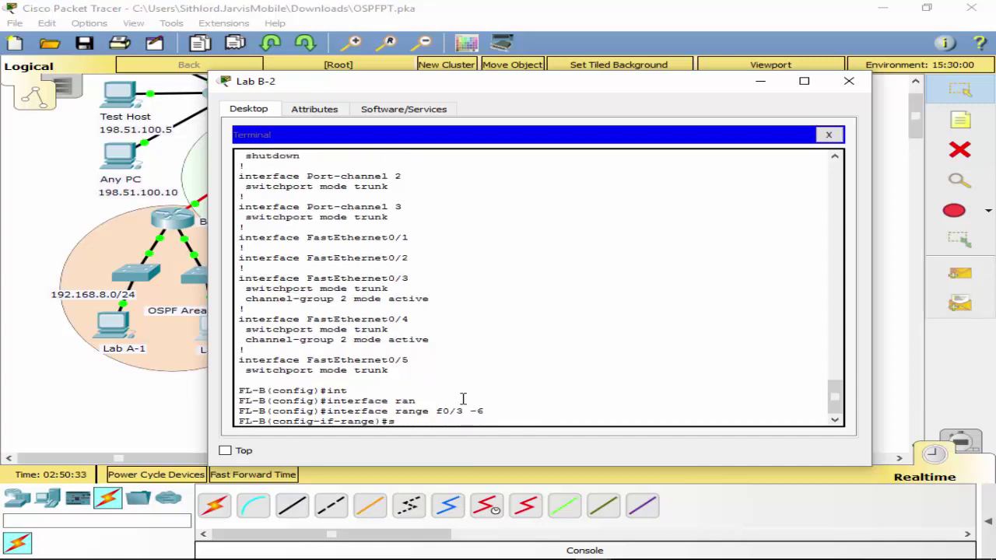
{"action": "type", "text": "w"}
{"action": "key", "text": "Tab"}
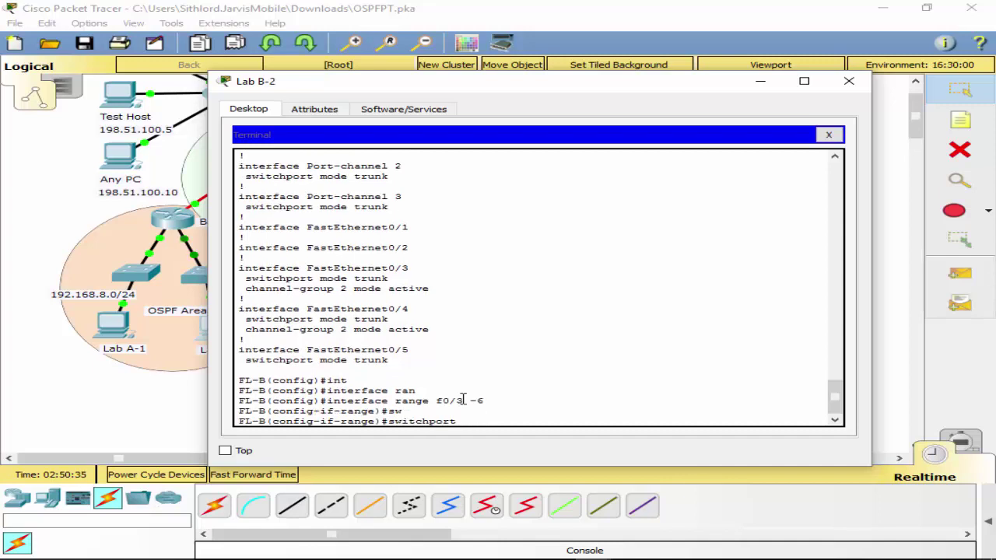
{"action": "type", "text": "tr"}
{"action": "key", "text": "Tab"}
{"action": "type", "text": "na"}
{"action": "key", "text": "Tab"}
{"action": "type", "text": "vl"}
{"action": "key", "text": "Tab"}
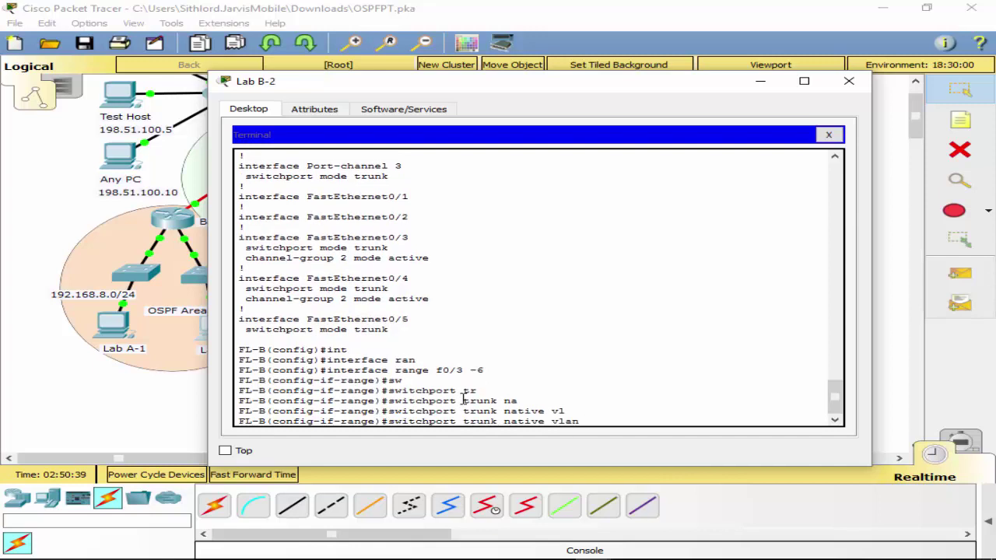
{"action": "type", "text": "1"}
{"action": "key", "text": "Return"}
Exit back to privileged mode and save FL-B's configuration with wr.
{"action": "type", "text": "exit"}
{"action": "key", "text": "Return"}
{"action": "type", "text": "ex"}
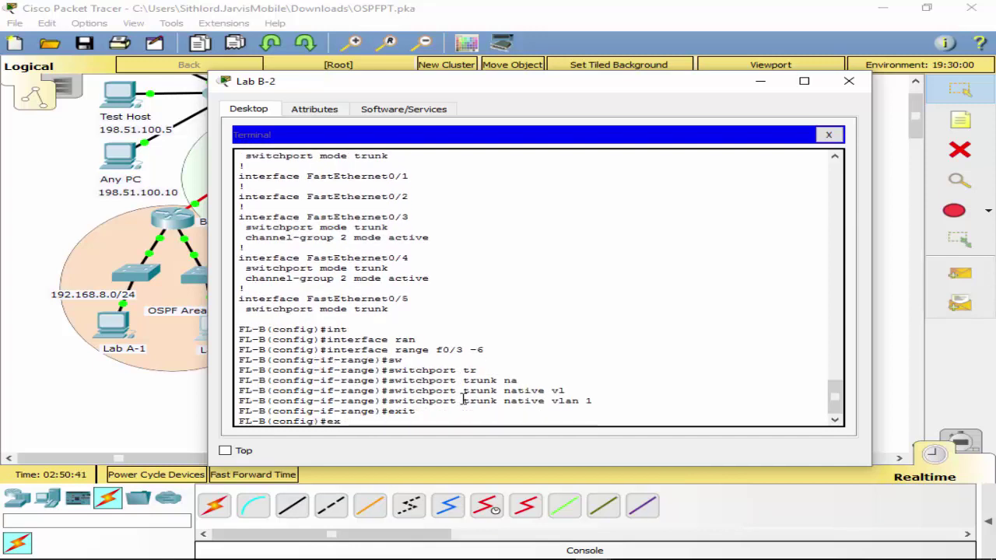
{"action": "type", "text": "it"}
{"action": "key", "text": "Return"}
{"action": "key", "text": "Return"}
{"action": "type", "text": "wr"}
{"action": "key", "text": "Return"}
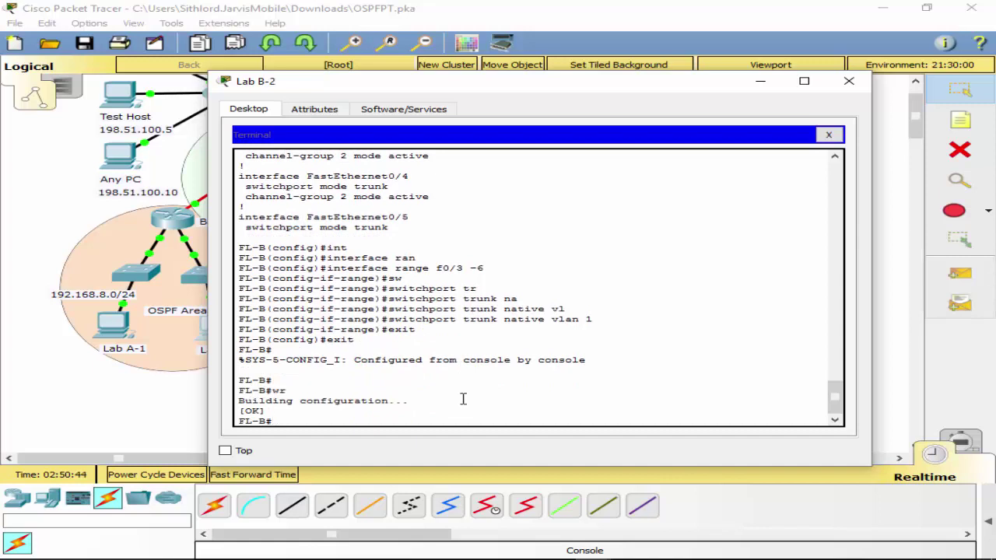
Run show interfaces trunk on FL-B to verify trunking and native VLAN 1.
{"action": "type", "text": "sh sw"}
{"action": "key", "text": "Tab"}
{"action": "type", "text": "t"}
{"action": "key", "text": "BackSpace"}
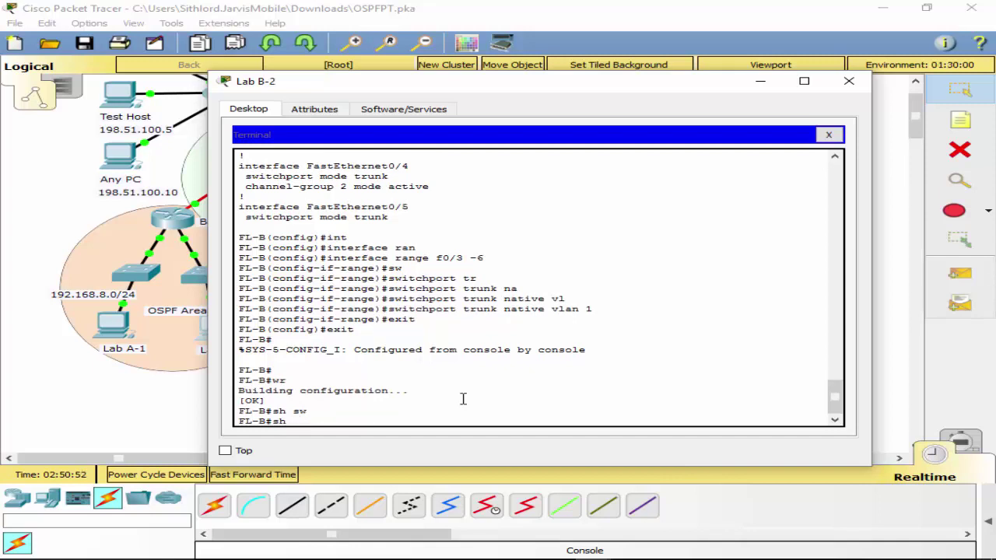
{"action": "type", "text": "in"}
{"action": "key", "text": "Tab"}
{"action": "type", "text": "tr"}
{"action": "key", "text": "Tab"}
{"action": "key", "text": "Return"}
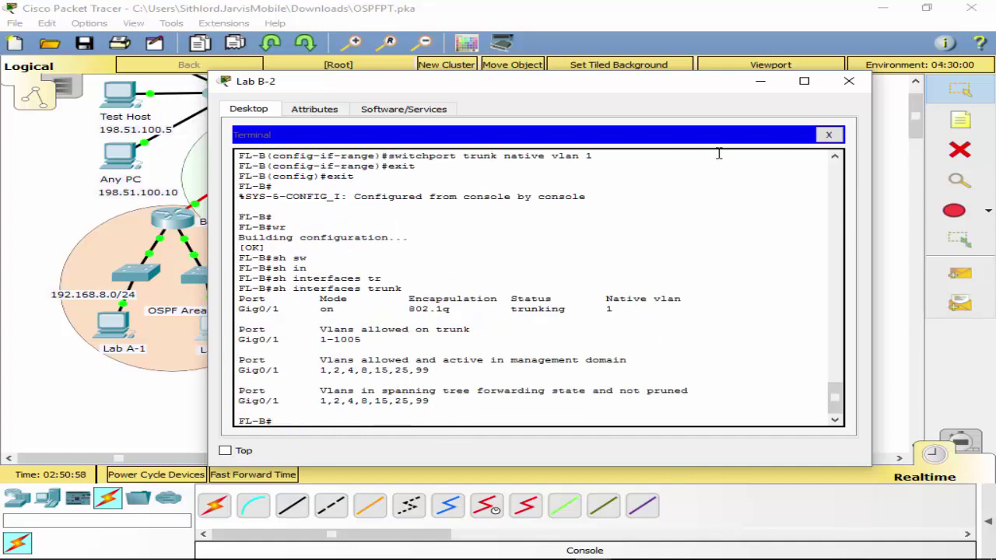
List FL-B's CDP neighbors to confirm links to FL-A, FL-C and Bldg-2.
{"action": "left_click_drag", "start_coordinate": [670, 98], "coordinate": [639, 97]}
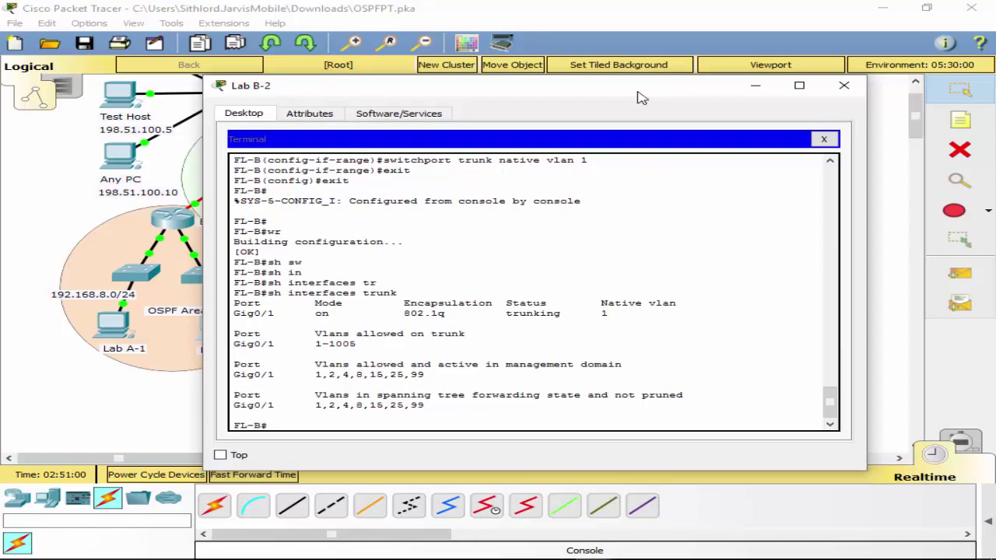
{"action": "type", "text": "dp ne"}
{"action": "key", "text": "Tab"}
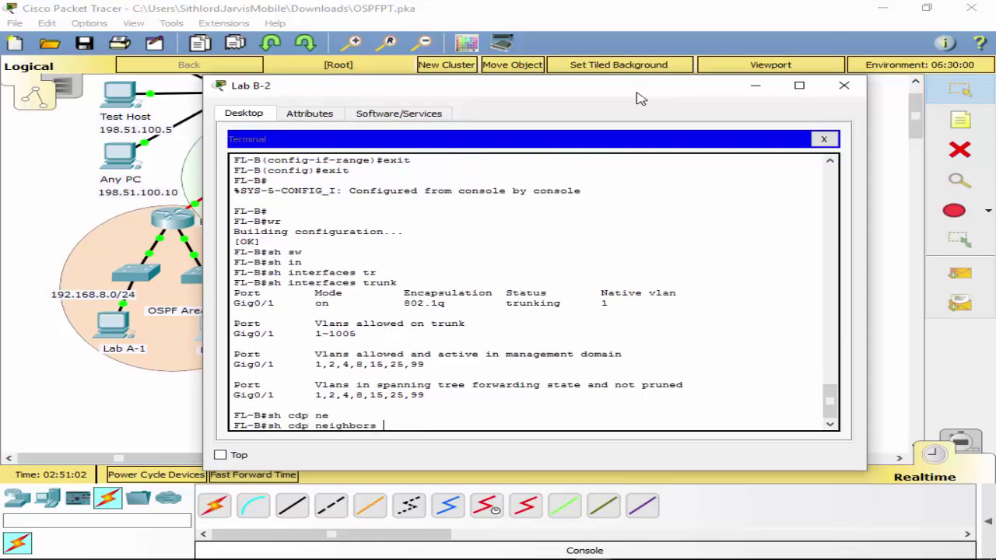
{"action": "key", "text": "Return"}
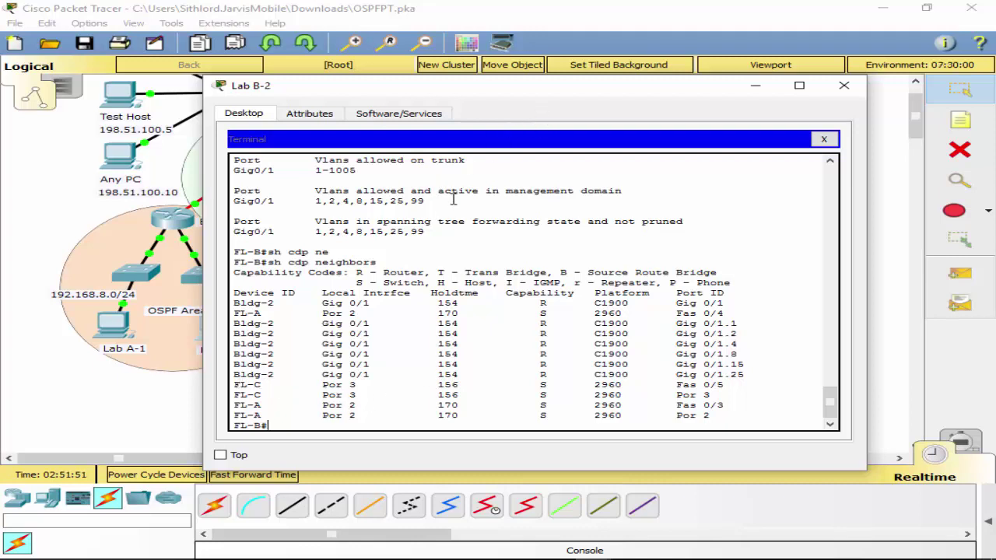
Display FL-B's running configuration with sh run and scroll back to the Port-channel 2 and 3 section.
{"action": "type", "text": "sh run"}
{"action": "key", "text": "Return"}
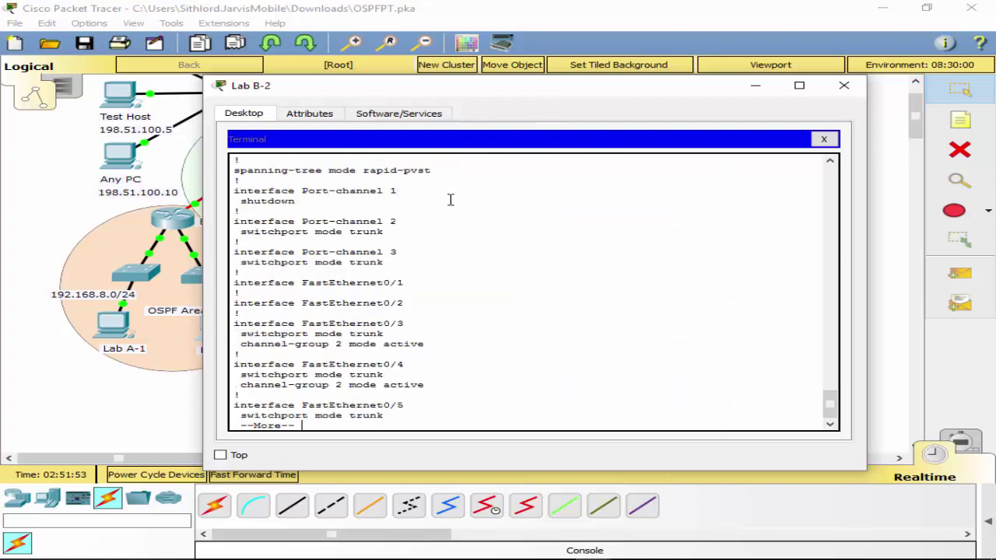
{"action": "key", "text": "space"}
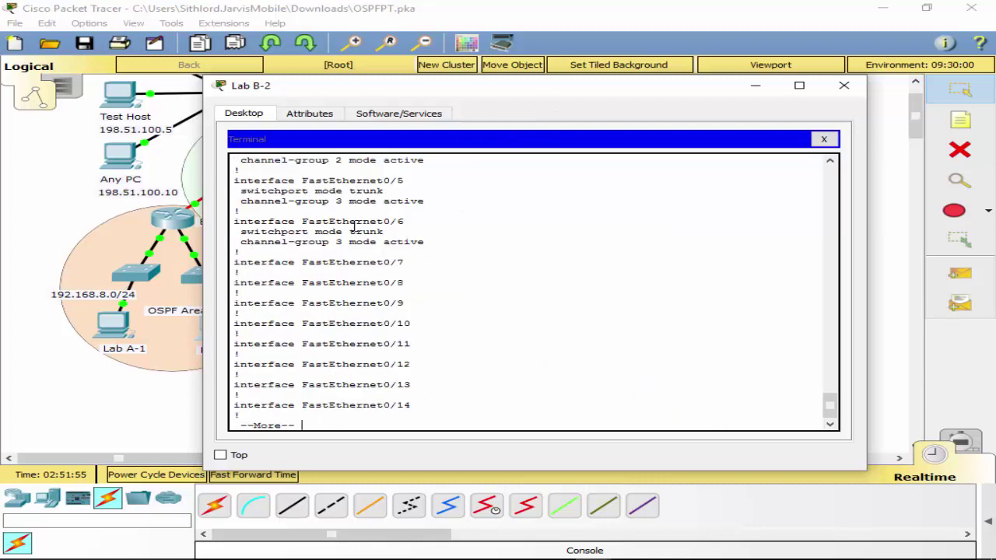
{"action": "scroll", "coordinate": [424, 241], "scroll_direction": "up", "scroll_amount": 1}
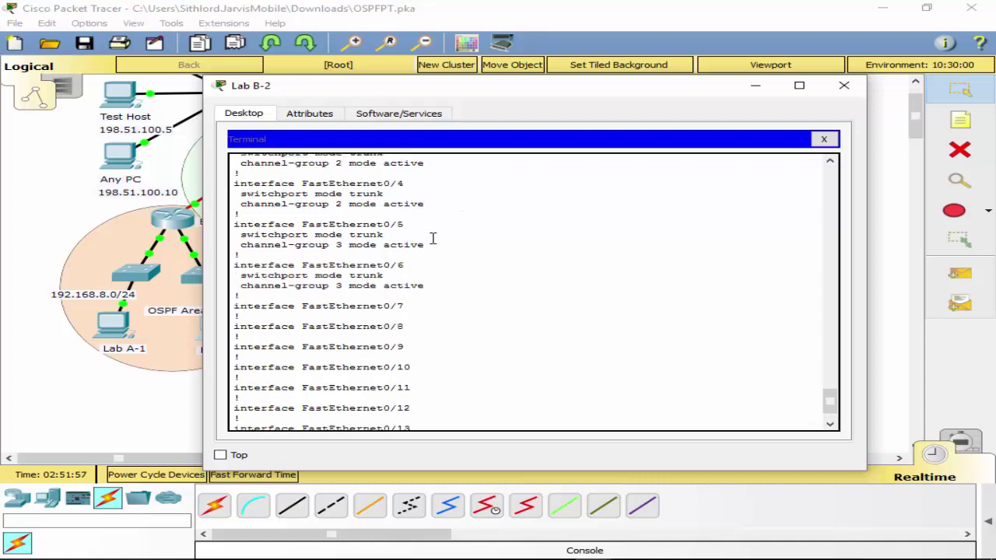
{"action": "scroll", "coordinate": [437, 241], "scroll_direction": "up", "scroll_amount": 1}
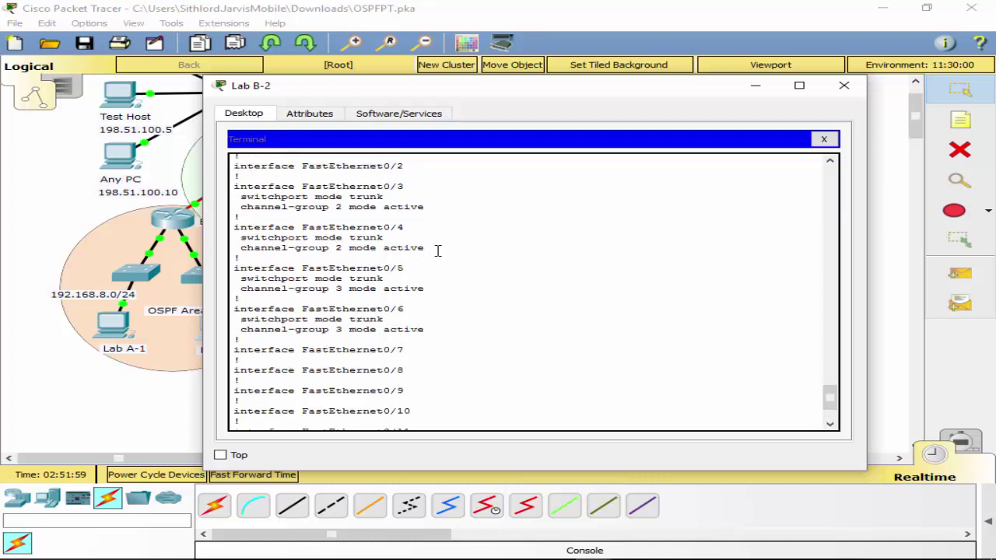
{"action": "scroll", "coordinate": [467, 285], "scroll_direction": "up", "scroll_amount": 5}
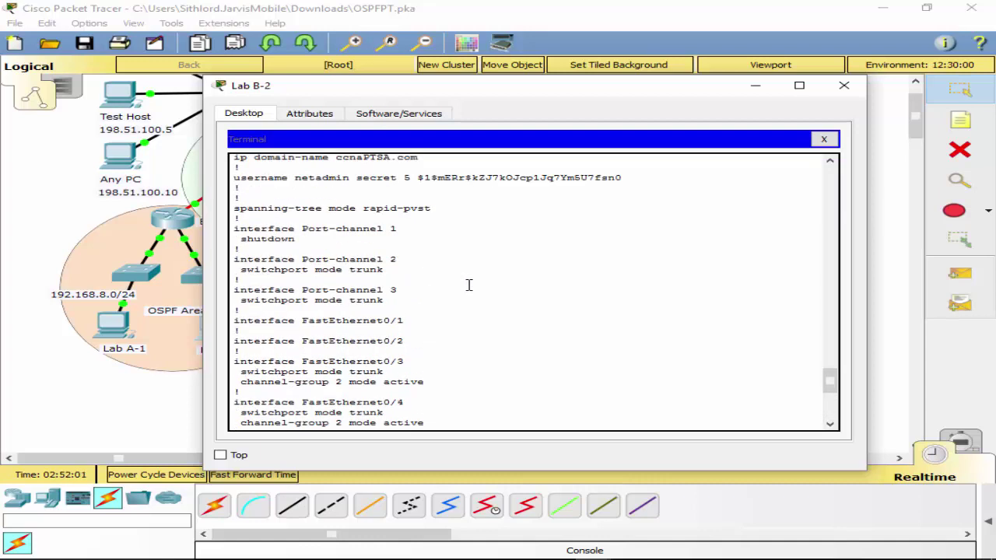
{"action": "scroll", "coordinate": [469, 285], "scroll_direction": "up", "scroll_amount": 1}
Enter global configuration and select Port-channel 1, abandoning the switchport entry.
{"action": "key", "text": "ctrl+c"}
{"action": "type", "text": "conf t"}
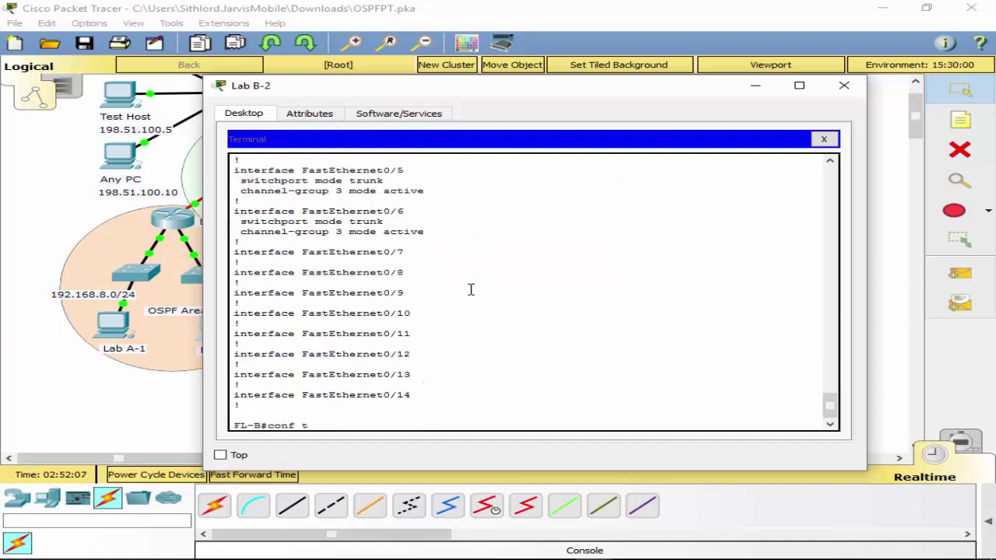
{"action": "key", "text": "Return"}
{"action": "type", "text": "ig)#i"}
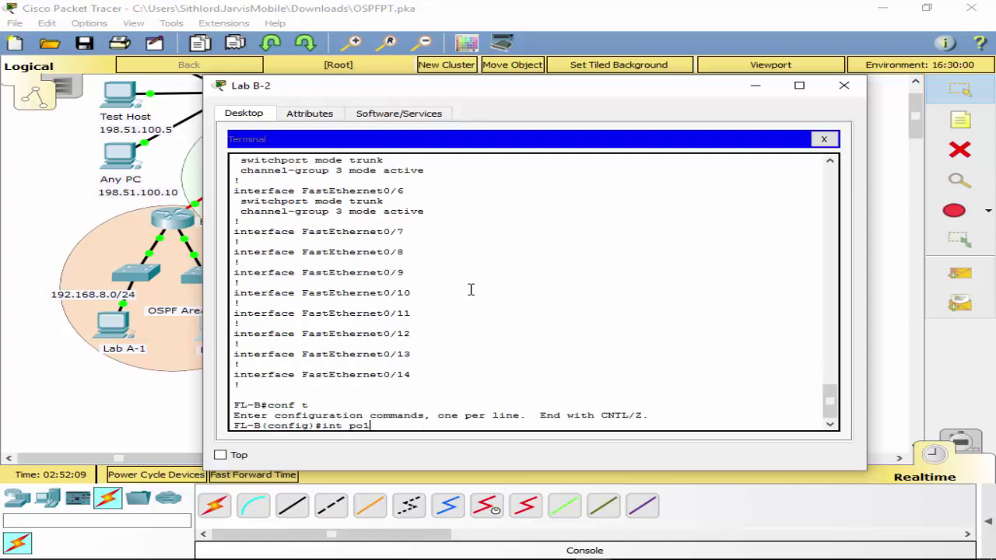
{"action": "type", "text": "nt po1"}
{"action": "key", "text": "Return"}
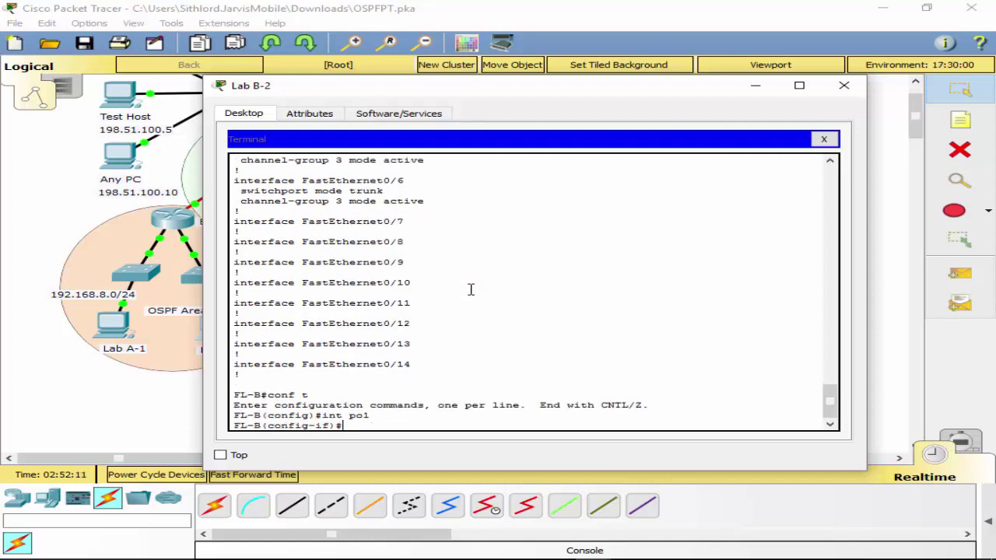
{"action": "type", "text": "sw"}
{"action": "key", "text": "Tab"}
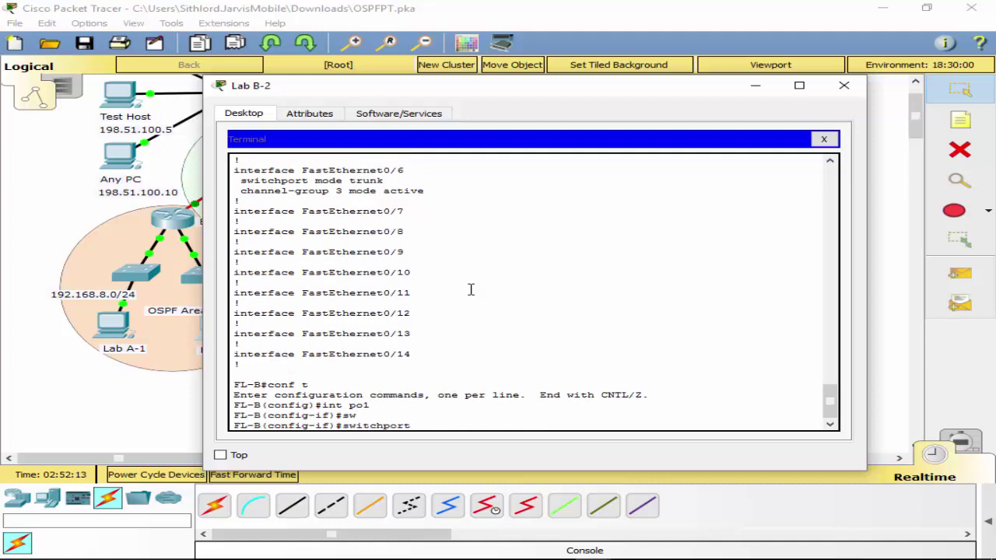
{"action": "key", "text": "BackSpace"}
{"action": "key", "text": "BackSpace"}
{"action": "key", "text": "BackSpace"}
{"action": "key", "text": "BackSpace"}
{"action": "key", "text": "BackSpace"}
{"action": "key", "text": "BackSpace"}
{"action": "key", "text": "BackSpace"}
{"action": "key", "text": "BackSpace"}
{"action": "key", "text": "BackSpace"}
{"action": "key", "text": "BackSpace"}
Set switchport trunk native VLAN 1 on Port-channel 2.
{"action": "type", "text": "int po2"}
{"action": "key", "text": "Return"}
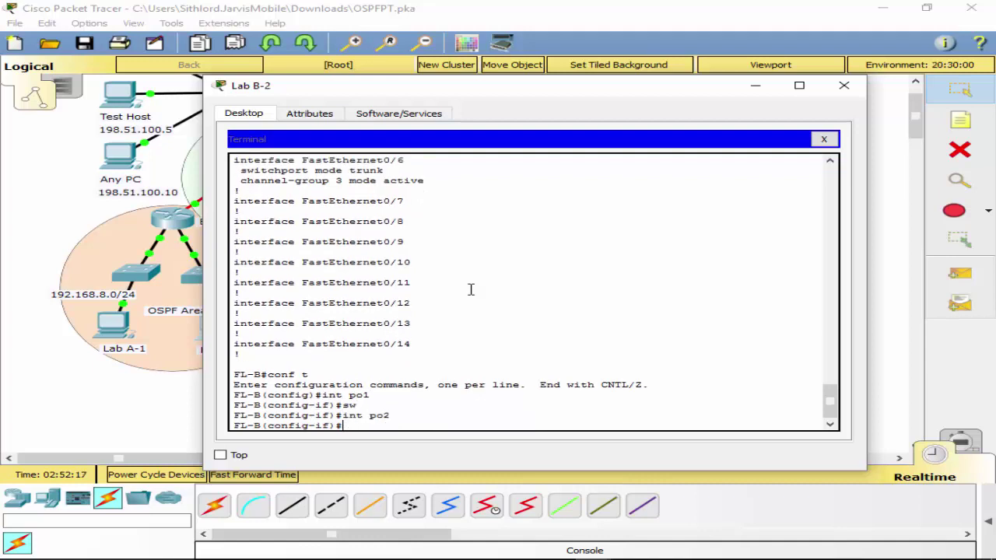
{"action": "type", "text": "sw"}
{"action": "key", "text": "Tab"}
{"action": "type", "text": "tr"}
{"action": "key", "text": "Tab"}
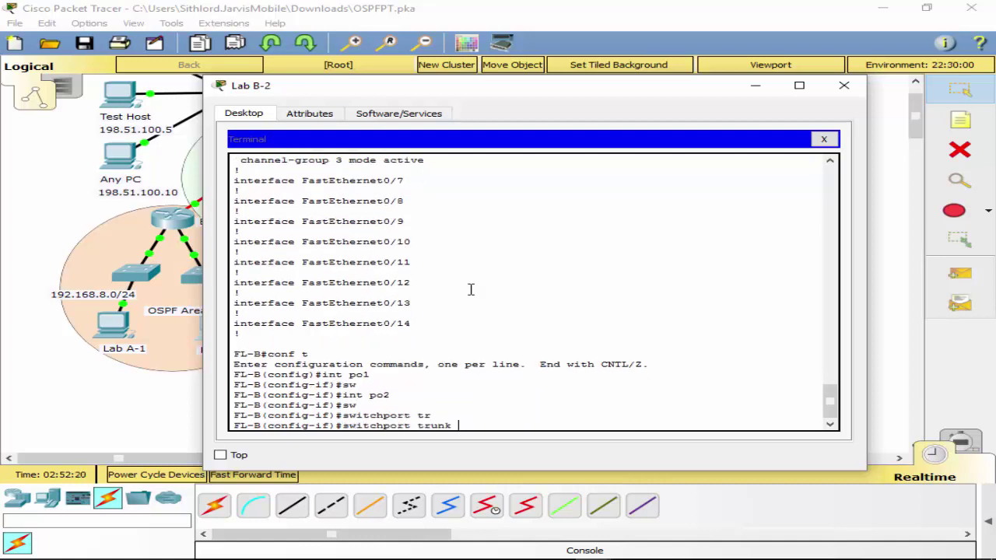
{"action": "type", "text": "na"}
{"action": "key", "text": "Tab"}
{"action": "type", "text": "vl"}
{"action": "key", "text": "Tab"}
{"action": "type", "text": "1"}
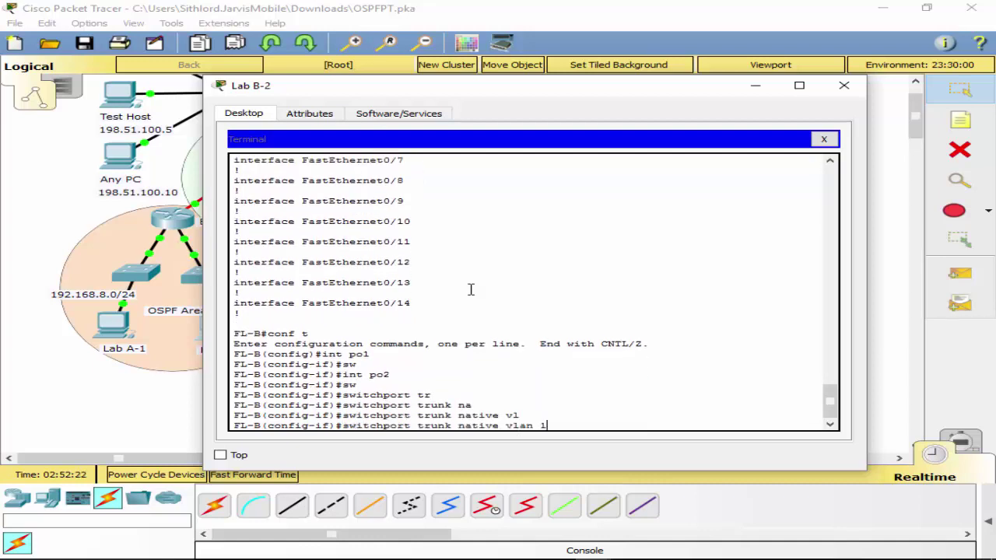
{"action": "key", "text": "Return"}
Set switchport trunk native VLAN 1 on Port-channel 3.
{"action": "type", "text": "int"}
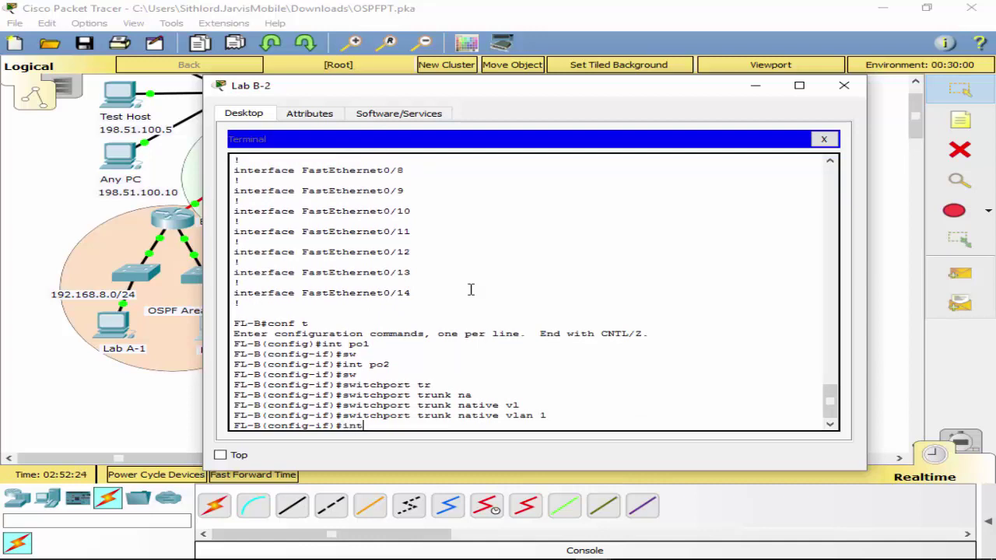
{"action": "type", "text": " po3"}
{"action": "key", "text": "Return"}
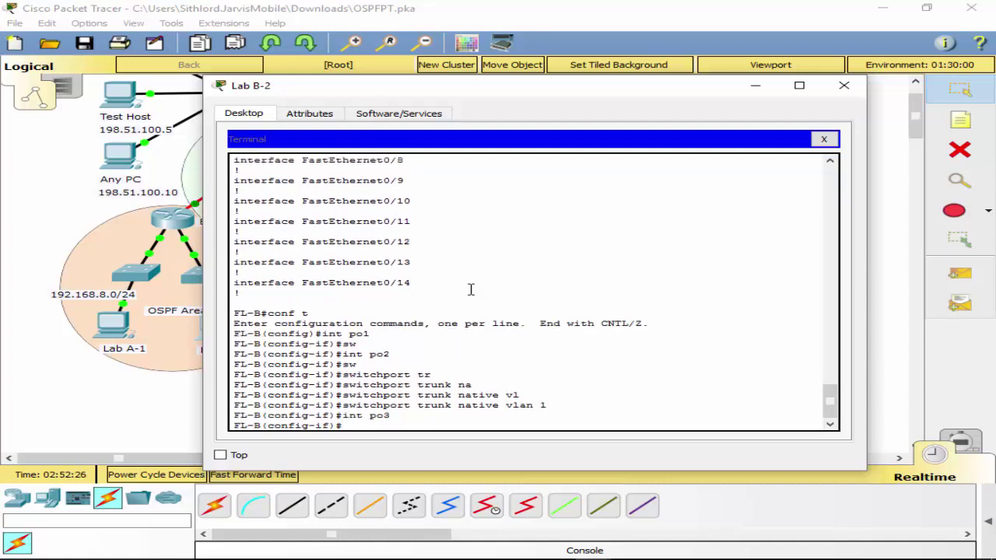
{"action": "type", "text": "sw"}
{"action": "key", "text": "Tab"}
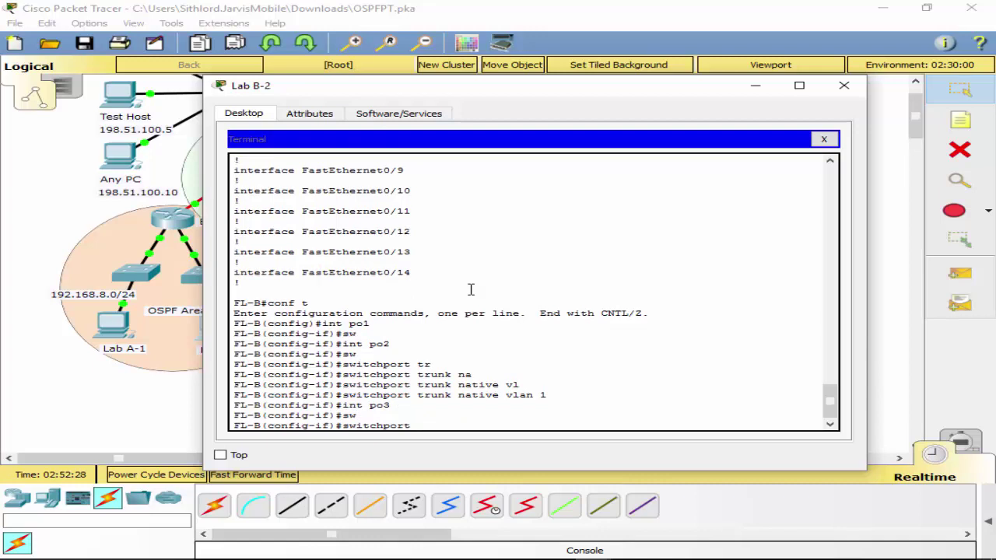
{"action": "key", "text": "BackSpace"}
{"action": "key", "text": "BackSpace"}
{"action": "key", "text": "BackSpace"}
{"action": "key", "text": "BackSpace"}
{"action": "key", "text": "BackSpace"}
{"action": "key", "text": "BackSpace"}
{"action": "key", "text": "BackSpace"}
{"action": "key", "text": "BackSpace"}
{"action": "type", "text": "i"}
{"action": "key", "text": "Tab"}
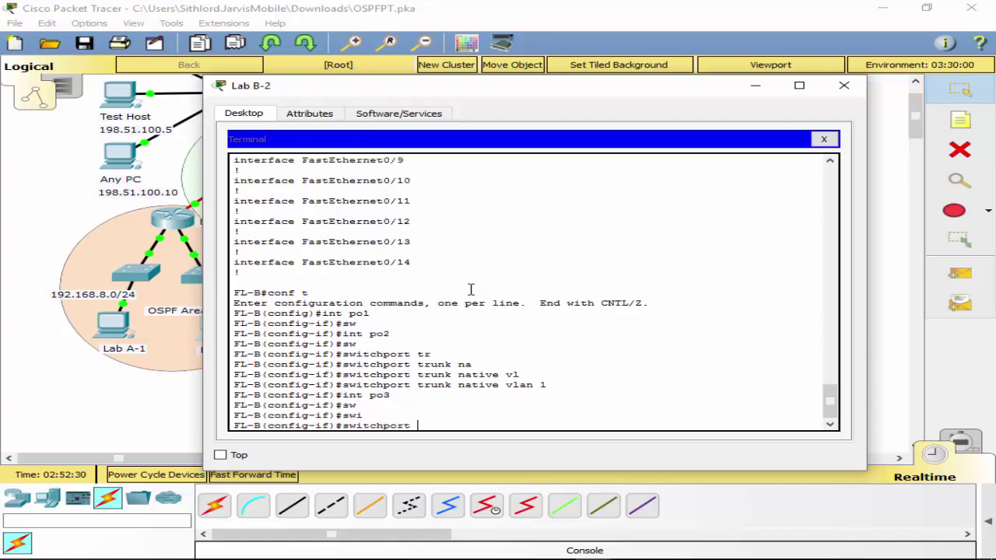
{"action": "type", "text": "tr"}
{"action": "key", "text": "Tab"}
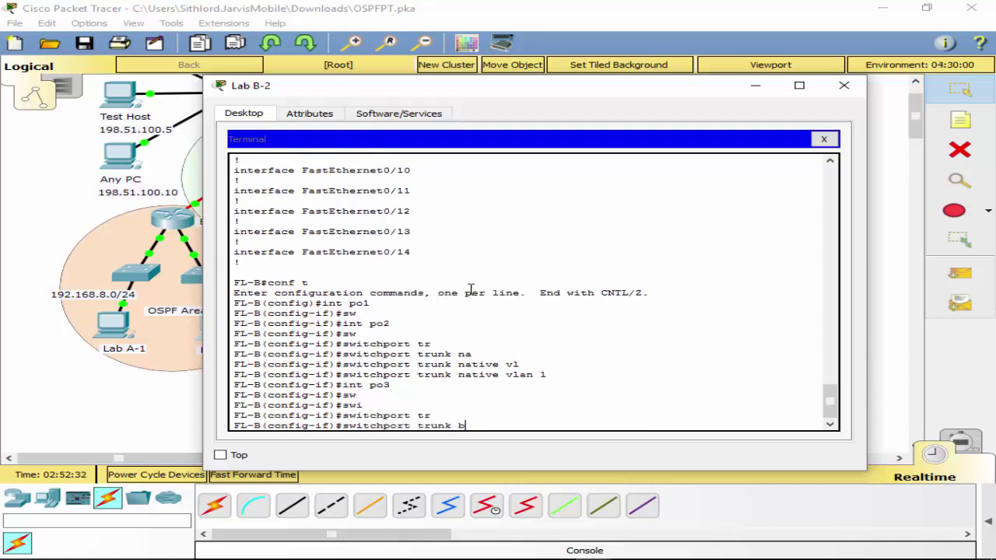
{"action": "type", "text": "na"}
{"action": "key", "text": "Tab"}
{"action": "type", "text": "vl"}
{"action": "key", "text": "Tab"}
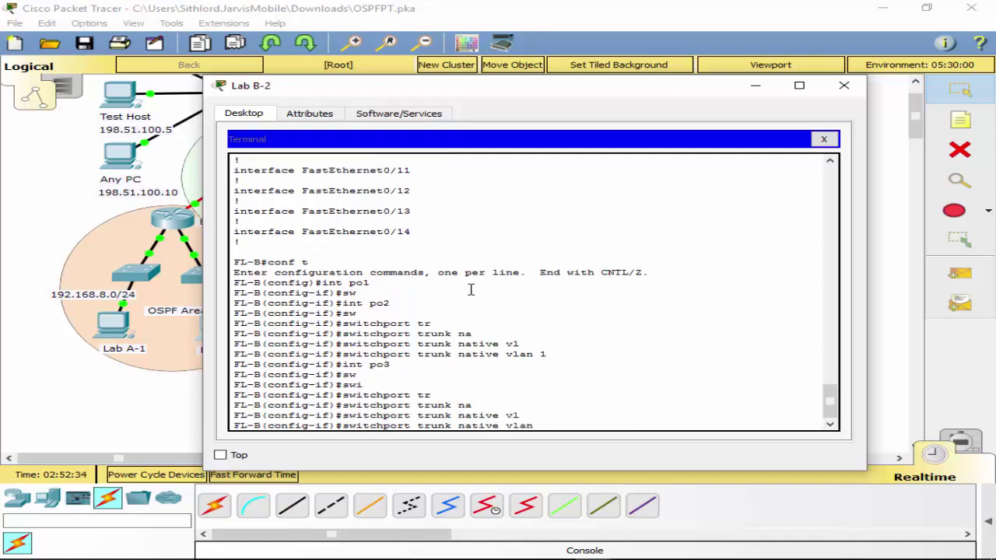
{"action": "type", "text": "1"}
{"action": "key", "text": "Return"}
Exit to privileged mode and run show interfaces trunk.
{"action": "type", "text": "exit"}
{"action": "key", "text": "Return"}
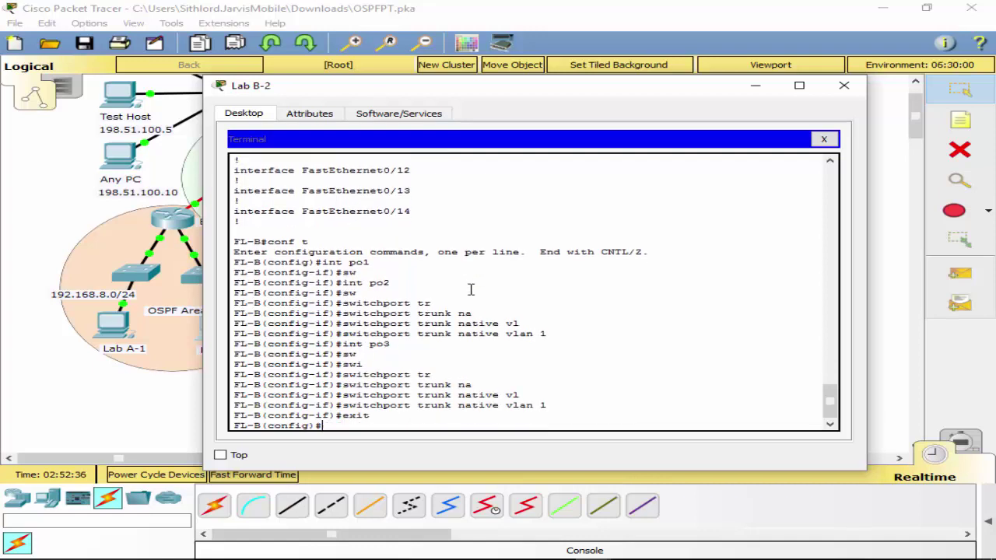
{"action": "type", "text": "exit"}
{"action": "key", "text": "Return"}
{"action": "type", "text": "sh int"}
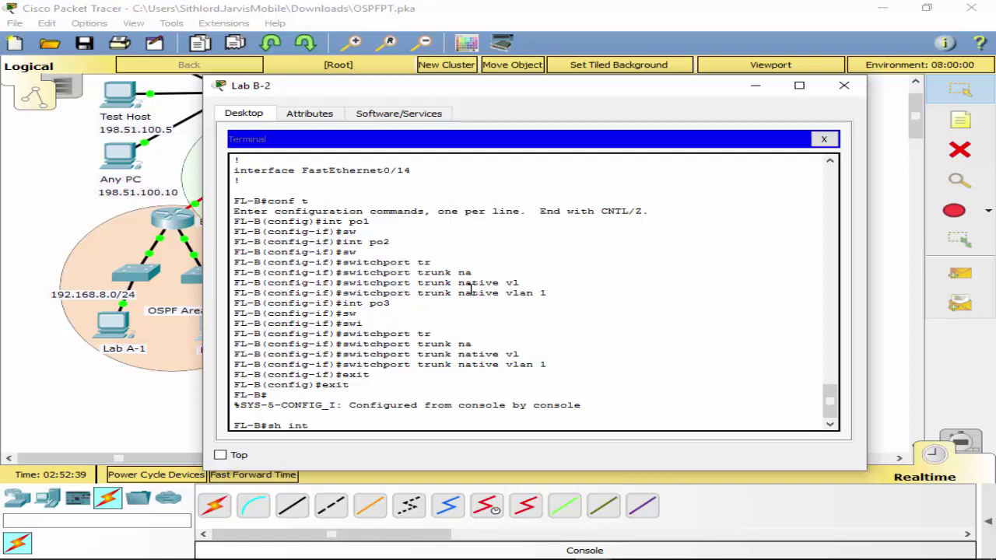
{"action": "key", "text": "Tab"}
{"action": "type", "text": "tr"}
{"action": "key", "text": "Tab"}
{"action": "key", "text": "Return"}
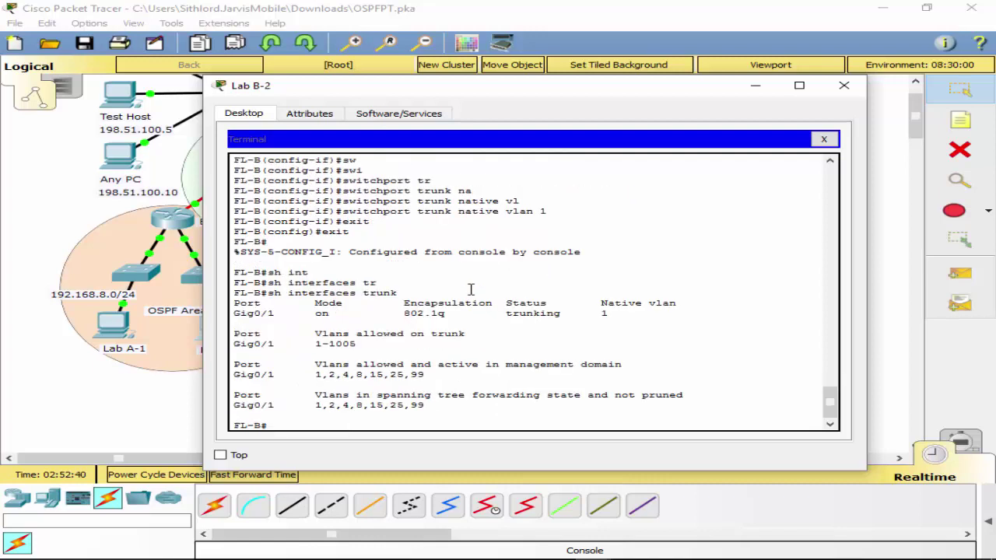
Shut down Port-channel 2 on FL-B after a mistyped interface command.
{"action": "type", "text": "int po 2"}
{"action": "key", "text": "Return"}
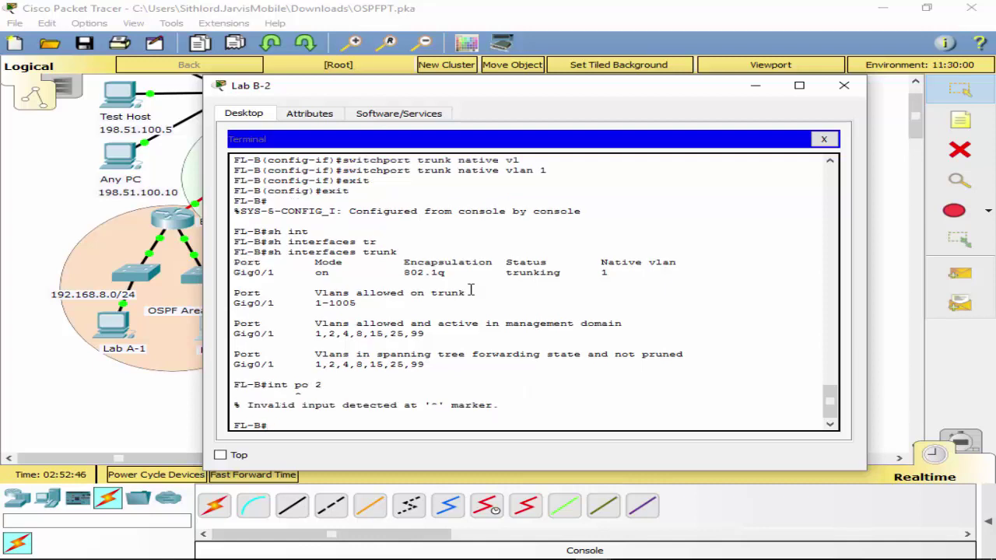
{"action": "scroll", "coordinate": [609, 272], "scroll_direction": "up", "scroll_amount": 10}
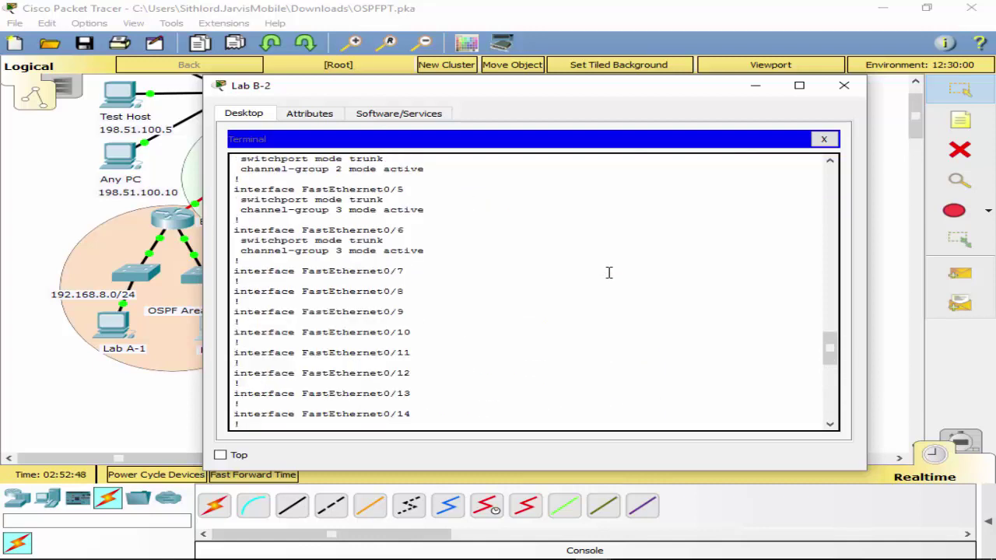
{"action": "scroll", "coordinate": [606, 274], "scroll_direction": "up", "scroll_amount": 3}
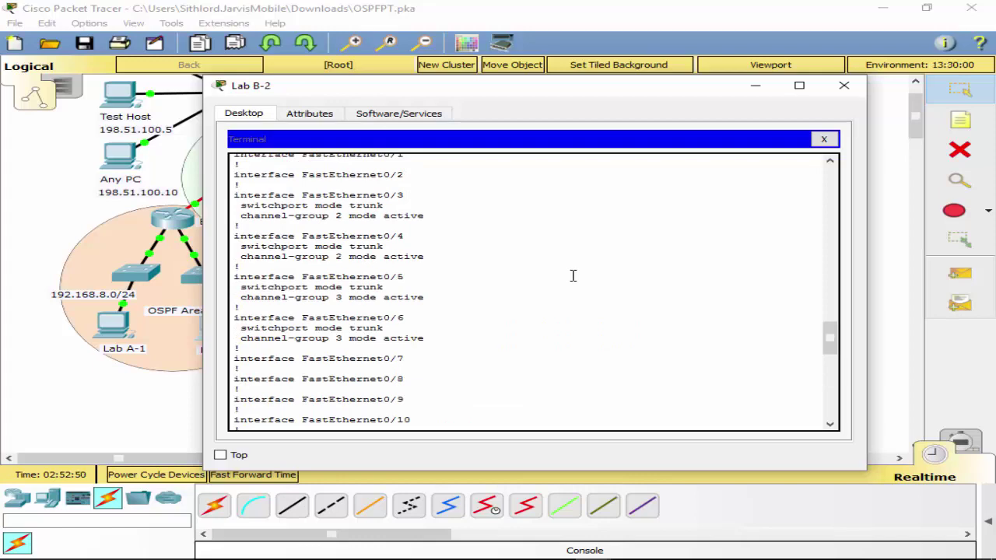
{"action": "scroll", "coordinate": [574, 275], "scroll_direction": "down", "scroll_amount": 13}
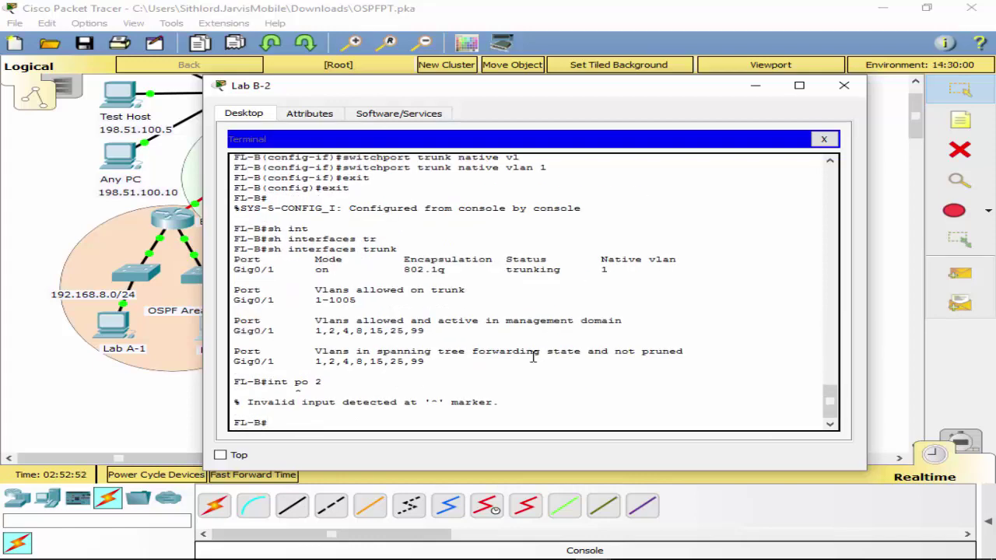
{"action": "type", "text": "t"}
{"action": "key", "text": "Return"}
{"action": "type", "text": "int p"}
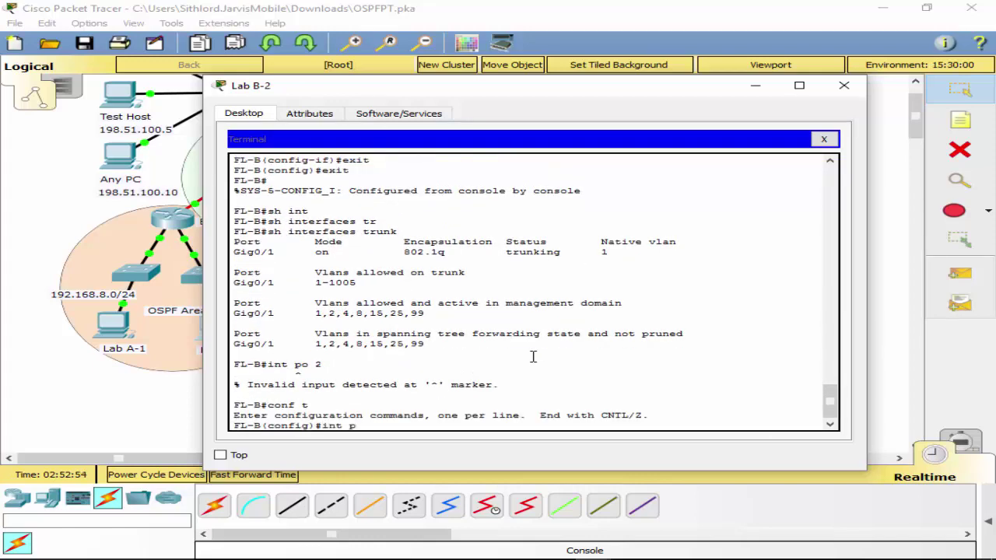
{"action": "type", "text": "o2"}
{"action": "key", "text": "Return"}
{"action": "type", "text": "shut"}
{"action": "key", "text": "Return"}
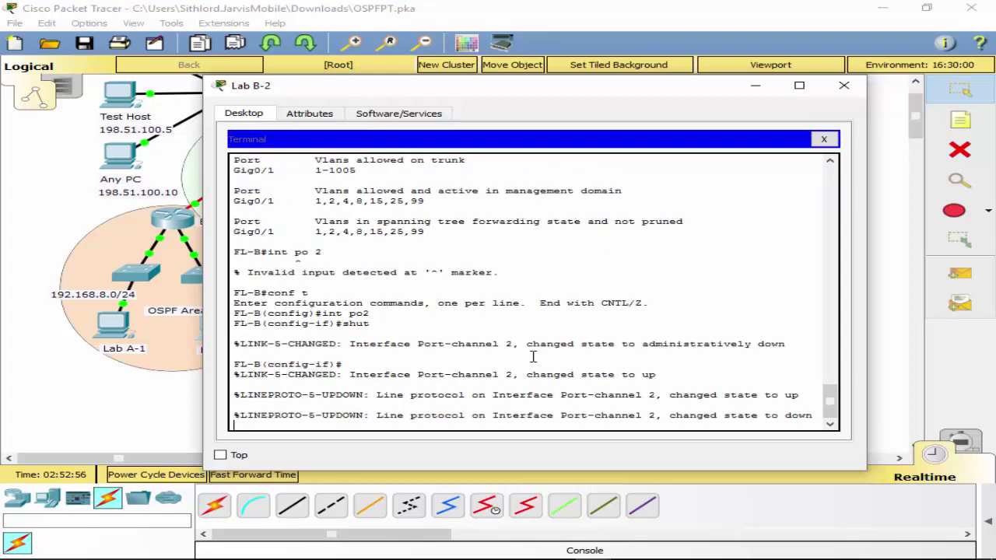
Shut down Port-channel 3 with int po 3 and shut.
{"action": "type", "text": "int po"}
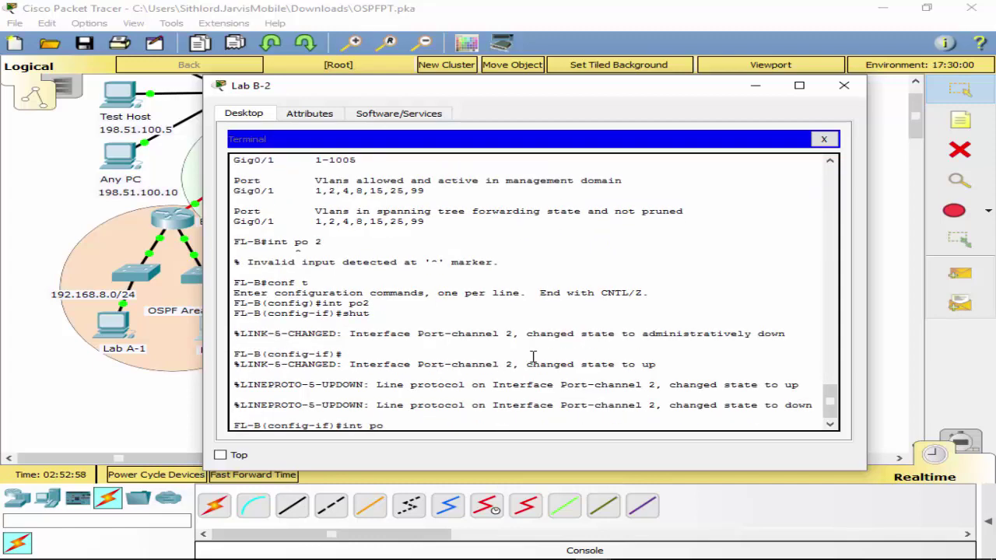
{"action": "type", "text": " 3"}
{"action": "key", "text": "Return"}
{"action": "type", "text": "shut"}
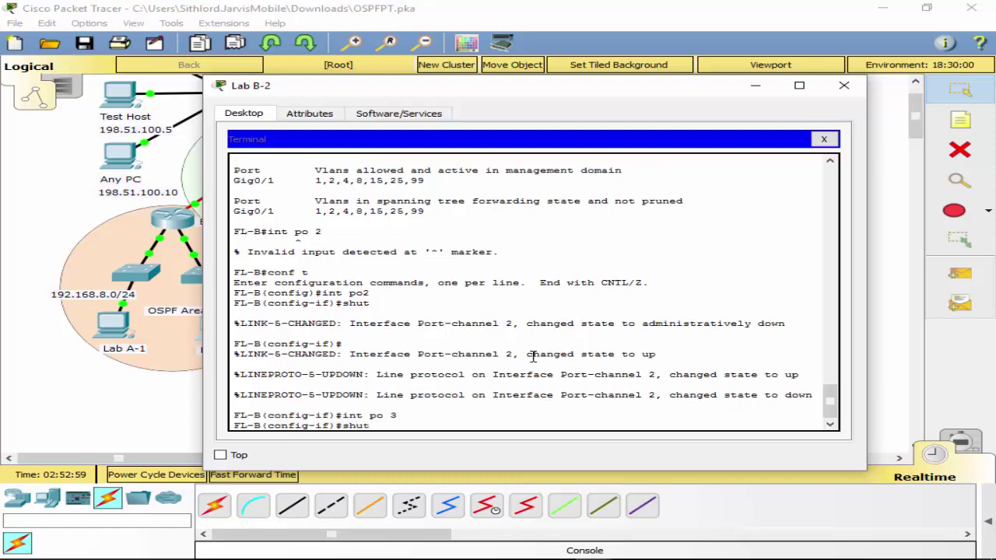
{"action": "key", "text": "Return"}
Check the topology behind the terminal, then review the scrolled terminal output.
{"action": "left_click_drag", "start_coordinate": [572, 91], "coordinate": [577, 407]}
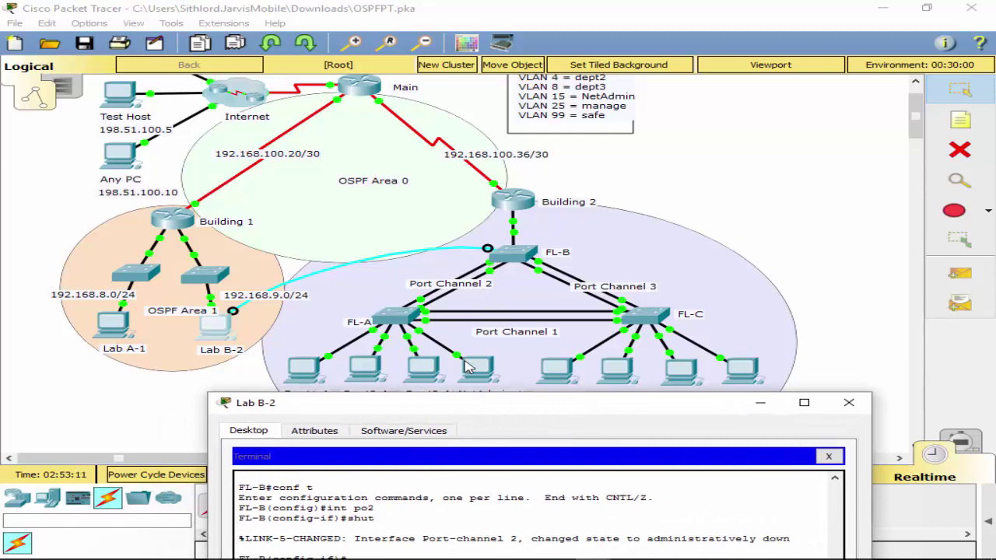
{"action": "left_click_drag", "start_coordinate": [526, 414], "coordinate": [576, 97]}
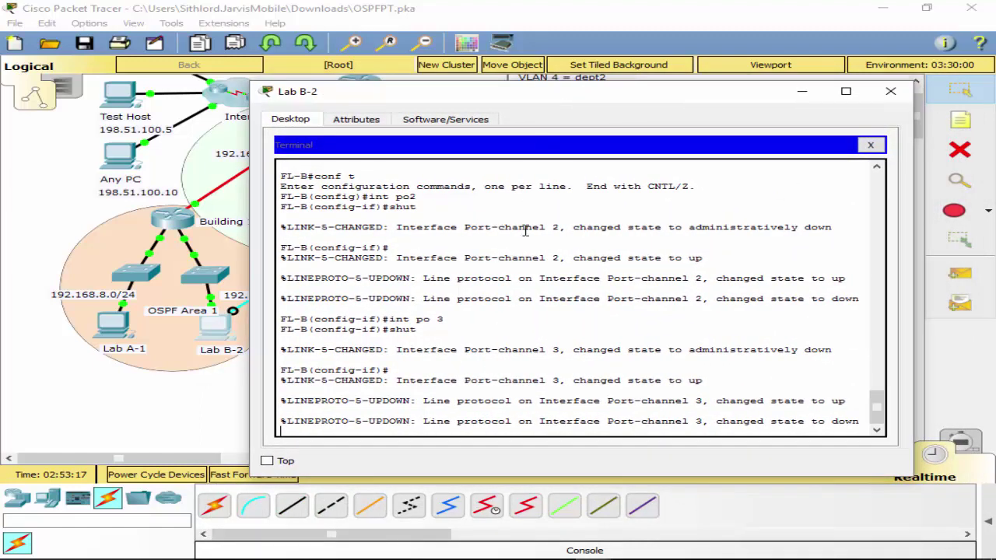
{"action": "scroll", "coordinate": [570, 300], "scroll_direction": "up", "scroll_amount": 10}
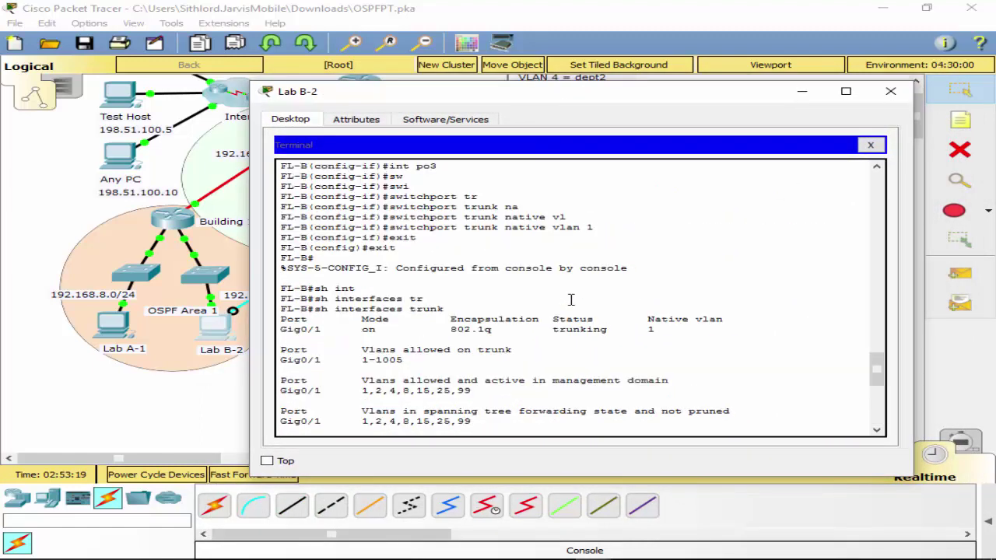
{"action": "scroll", "coordinate": [570, 300], "scroll_direction": "up", "scroll_amount": 15}
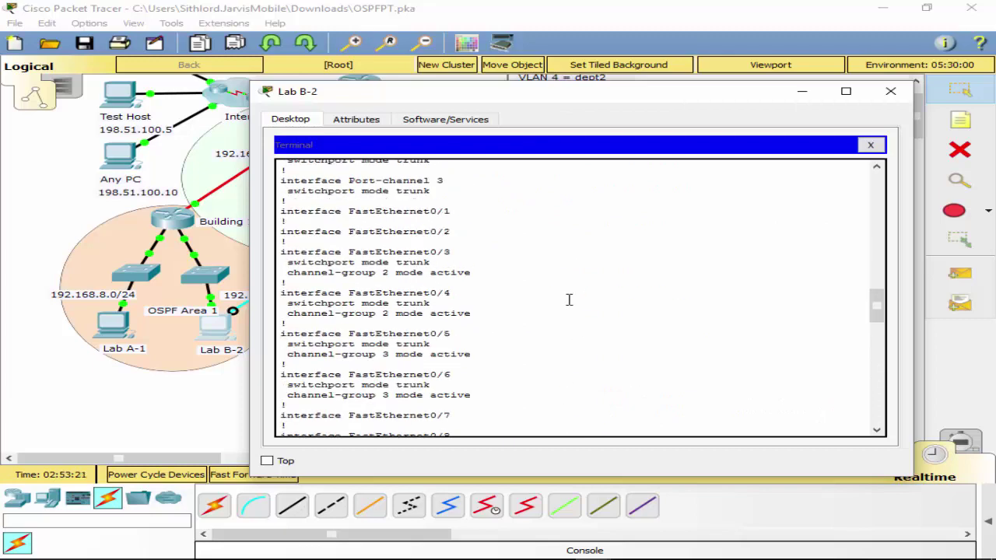
{"action": "scroll", "coordinate": [560, 297], "scroll_direction": "up", "scroll_amount": 1}
{"action": "scroll", "coordinate": [551, 293], "scroll_direction": "down", "scroll_amount": 1}
{"action": "scroll", "coordinate": [546, 299], "scroll_direction": "down", "scroll_amount": 8}
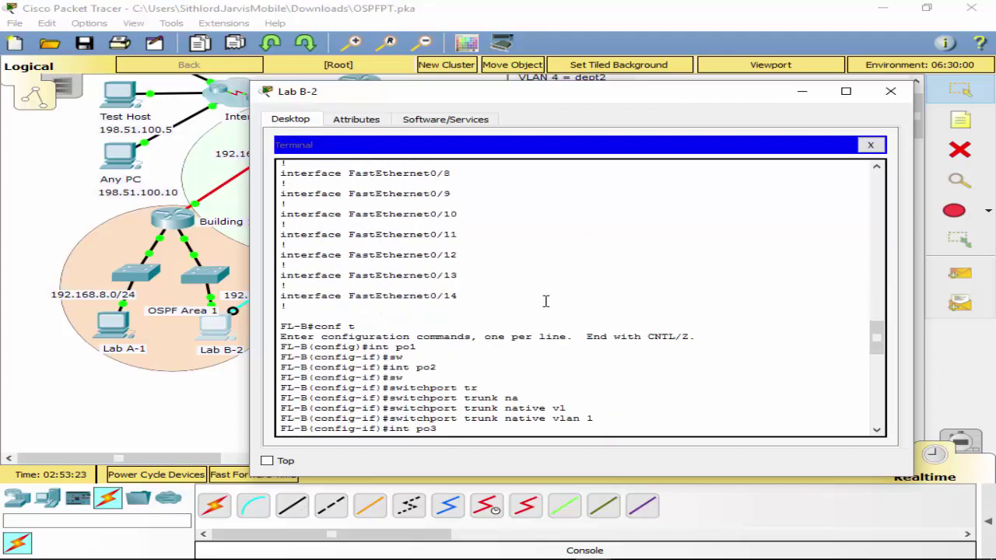
{"action": "scroll", "coordinate": [548, 311], "scroll_direction": "down", "scroll_amount": 15}
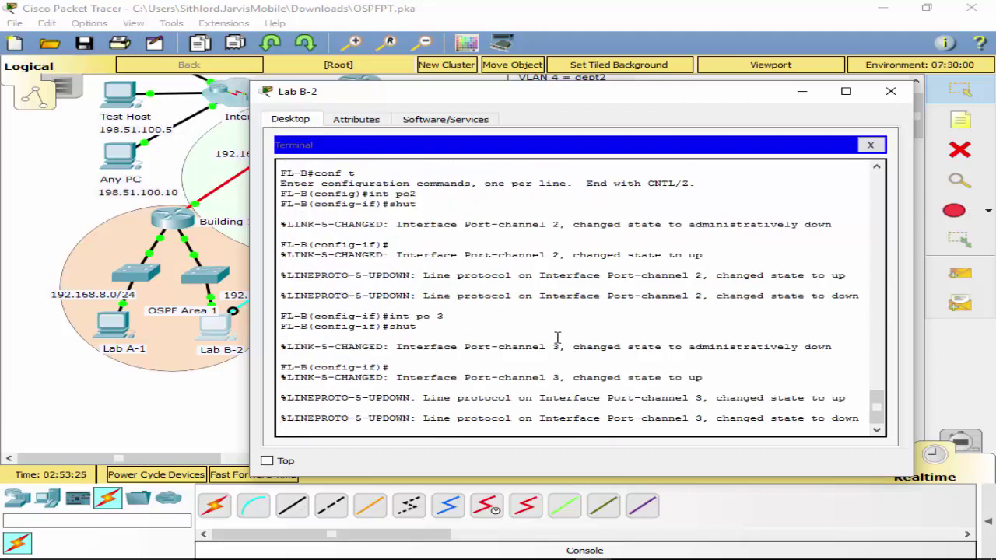
Shut down FastEthernet0/3 through 0/6 using interface range f0/3 - 6.
{"action": "key", "text": "ctrl+z"}
{"action": "type", "text": "co"}
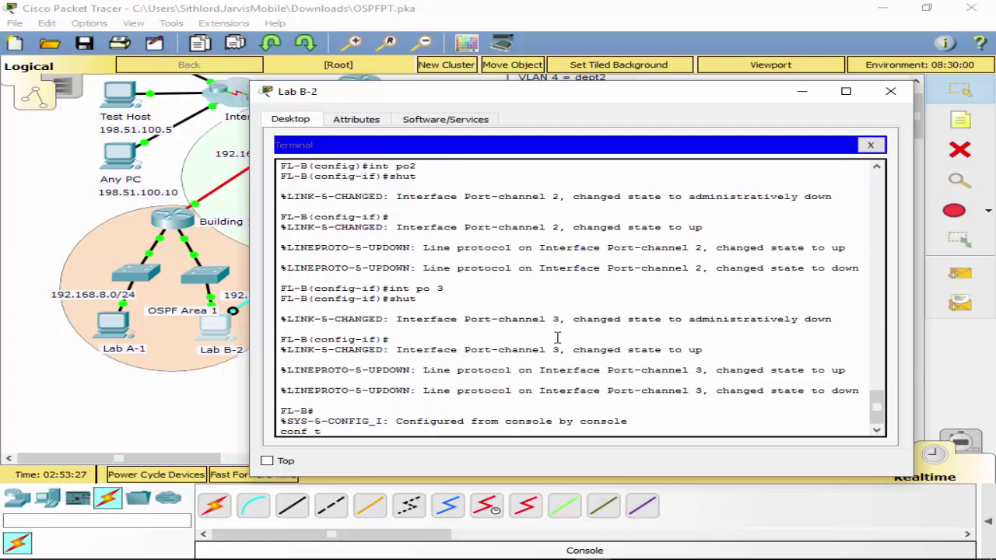
{"action": "type", "text": "nf t"}
{"action": "key", "text": "Return"}
{"action": "type", "text": "ig)#int"}
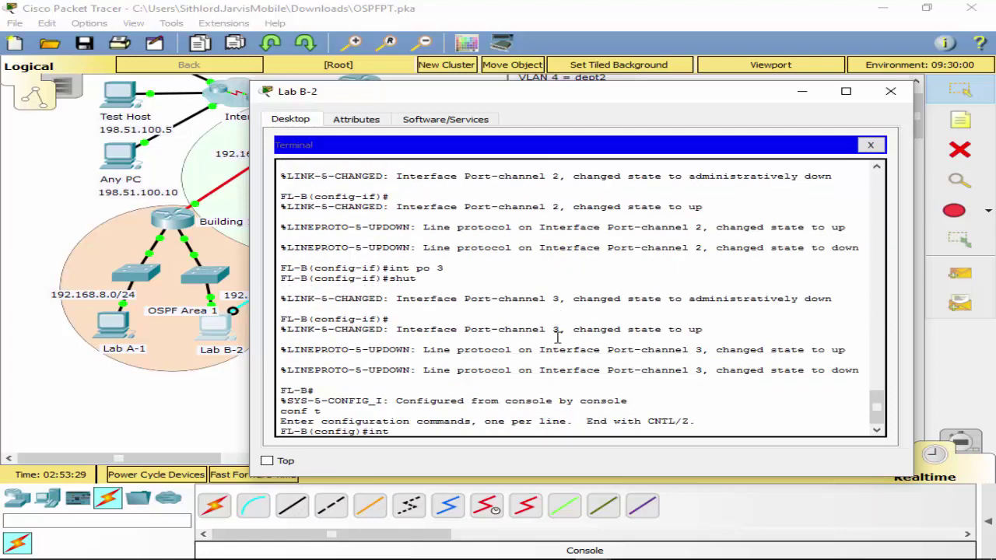
{"action": "type", "text": " f0/3 - 6"}
{"action": "key", "text": "Return"}
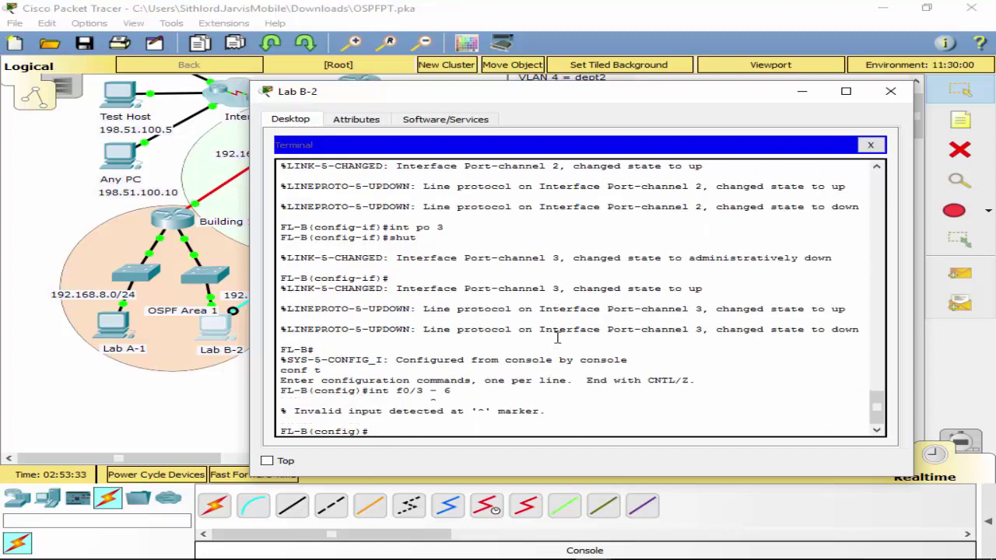
{"action": "key", "text": "Up"}
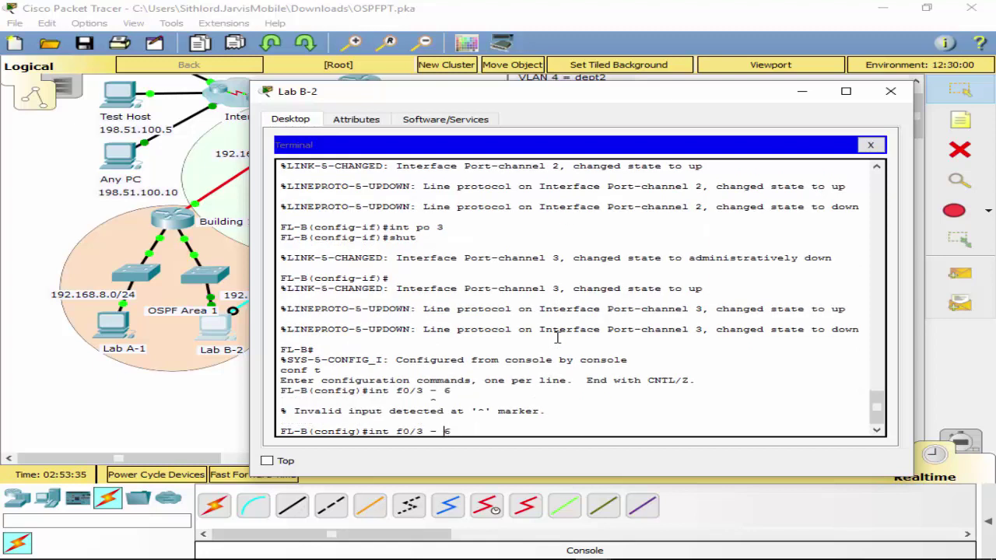
{"action": "key", "text": "Left"}
{"action": "key", "text": "Left"}
{"action": "key", "text": "Left"}
{"action": "key", "text": "Left"}
{"action": "key", "text": "Left"}
{"action": "key", "text": "Left"}
{"action": "key", "text": "Left"}
{"action": "key", "text": "Left"}
{"action": "type", "text": "range"}
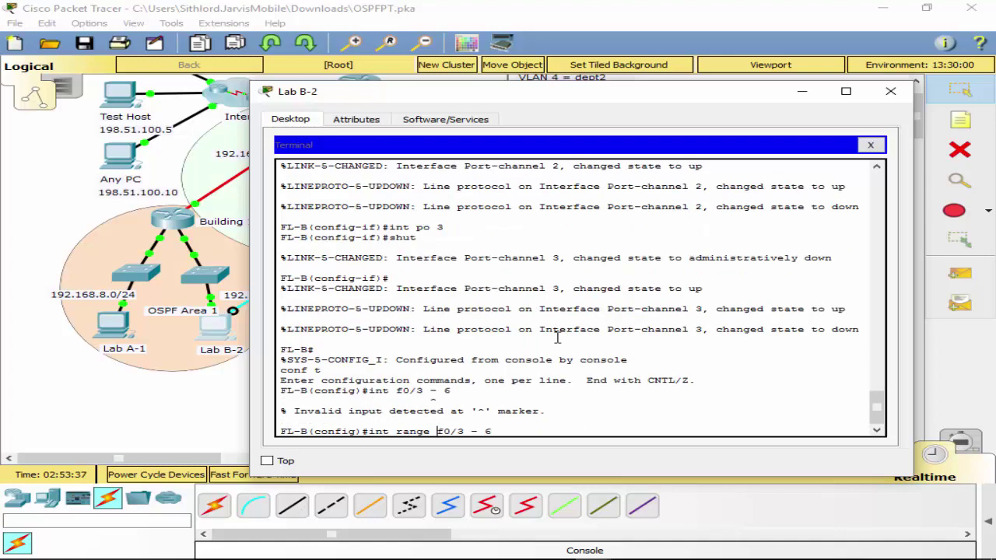
{"action": "key", "text": "Return"}
{"action": "type", "text": "shutdow"}
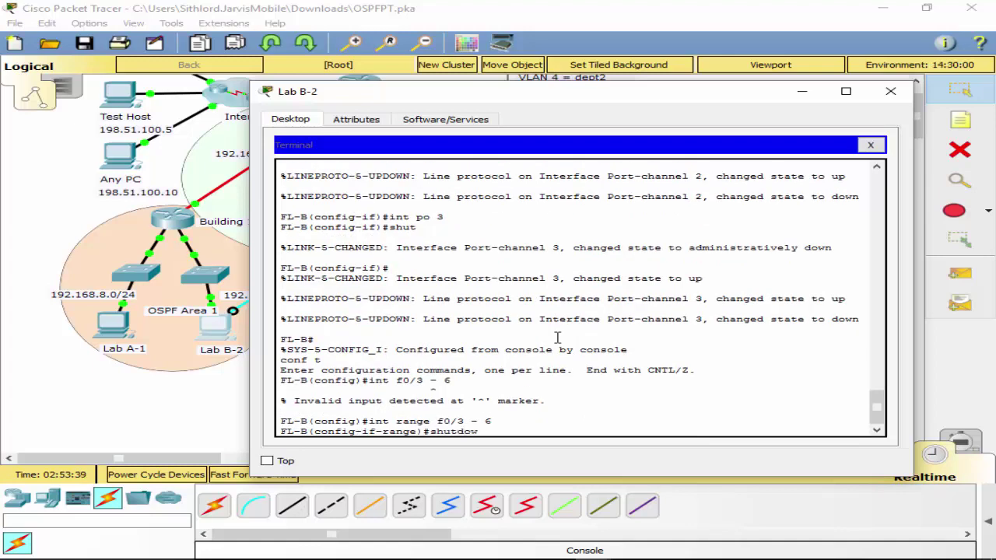
{"action": "type", "text": "n"}
{"action": "key", "text": "Return"}
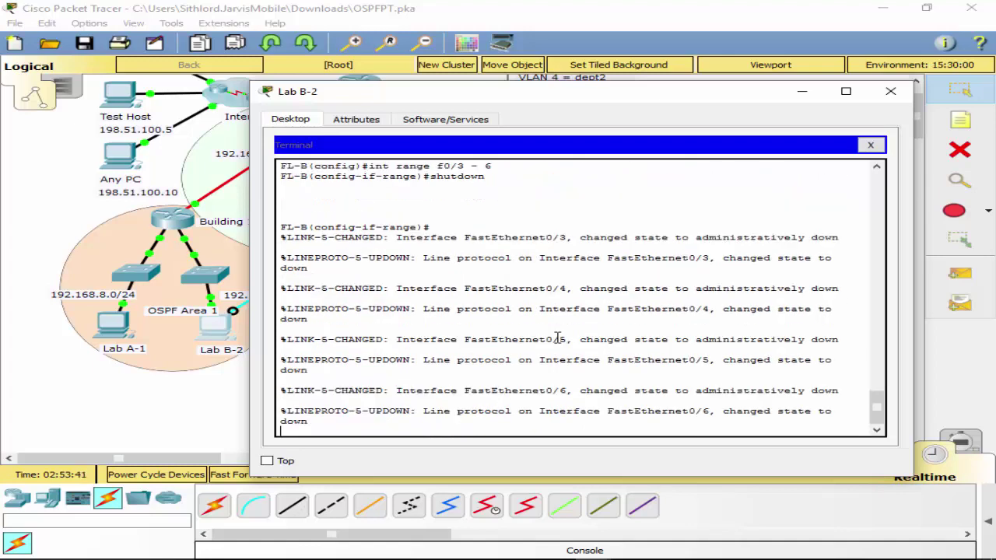
{"action": "left_click_drag", "start_coordinate": [554, 98], "coordinate": [543, 78]}
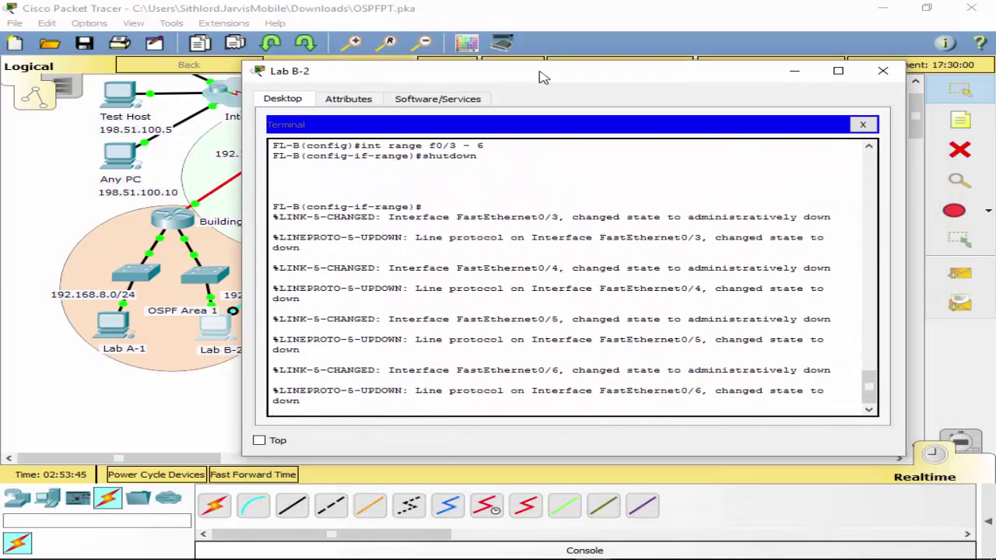
{"action": "key", "text": "Up"}
{"action": "key", "text": "Up"}
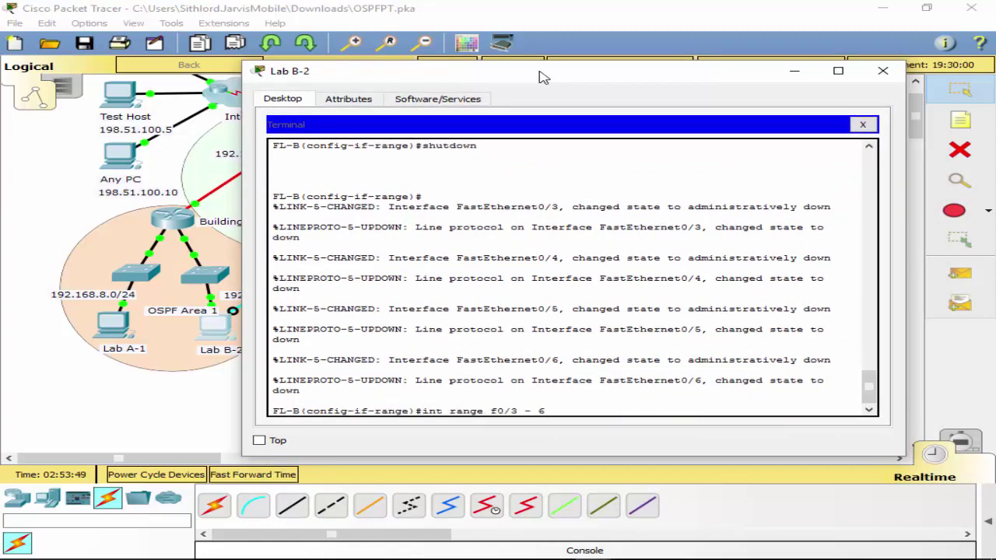
{"action": "key", "text": "Left"}
{"action": "key", "text": "Left"}
Re-enable Port-channel 2 and Port-channel 3 with no shut.
{"action": "type", "text": "no"}
{"action": "key", "text": "Return"}
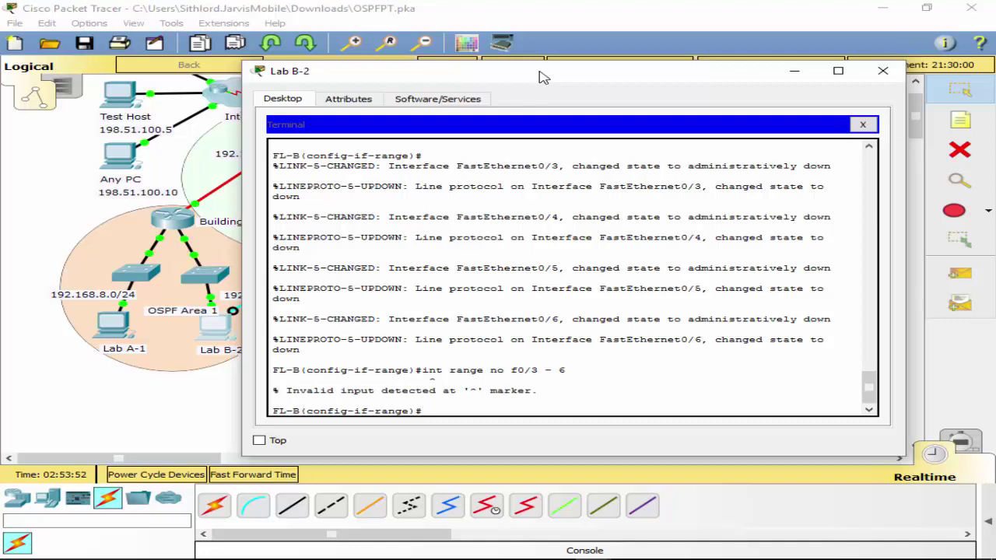
{"action": "type", "text": "int po2"}
{"action": "key", "text": "Return"}
{"action": "type", "text": "no shut"}
{"action": "key", "text": "Return"}
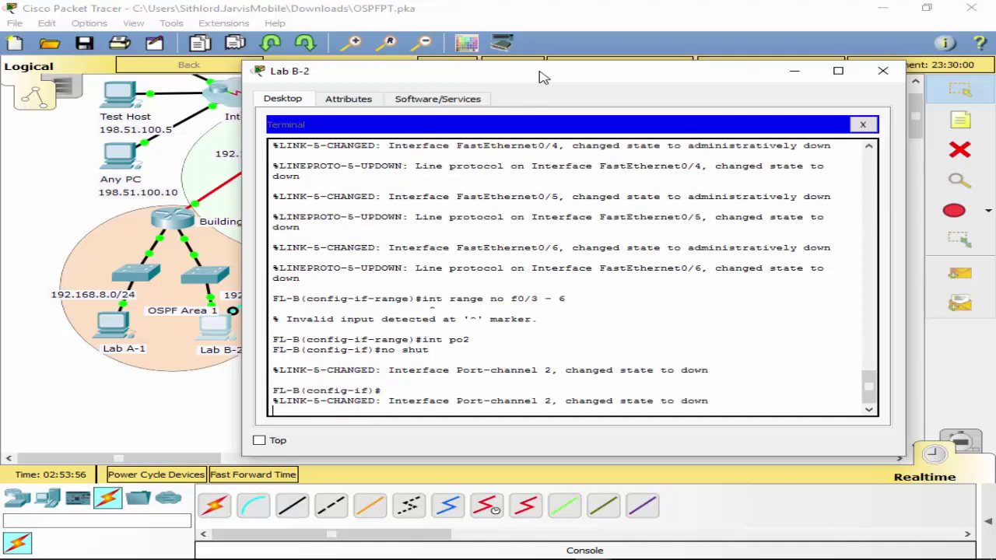
{"action": "type", "text": "no shut"}
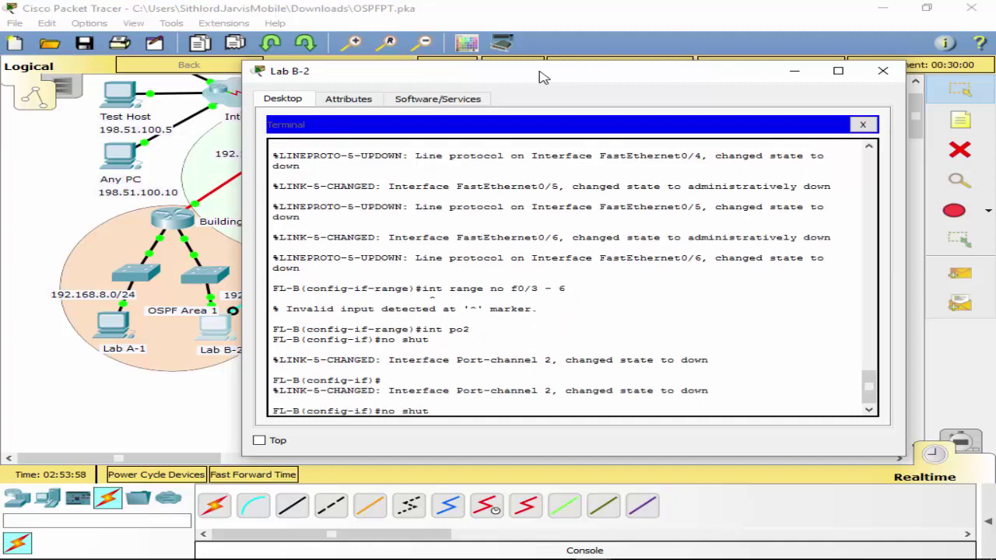
{"action": "key", "text": "BackSpace"}
{"action": "type", "text": "int po3"}
{"action": "key", "text": "Return"}
{"action": "type", "text": "no shut"}
{"action": "key", "text": "Return"}
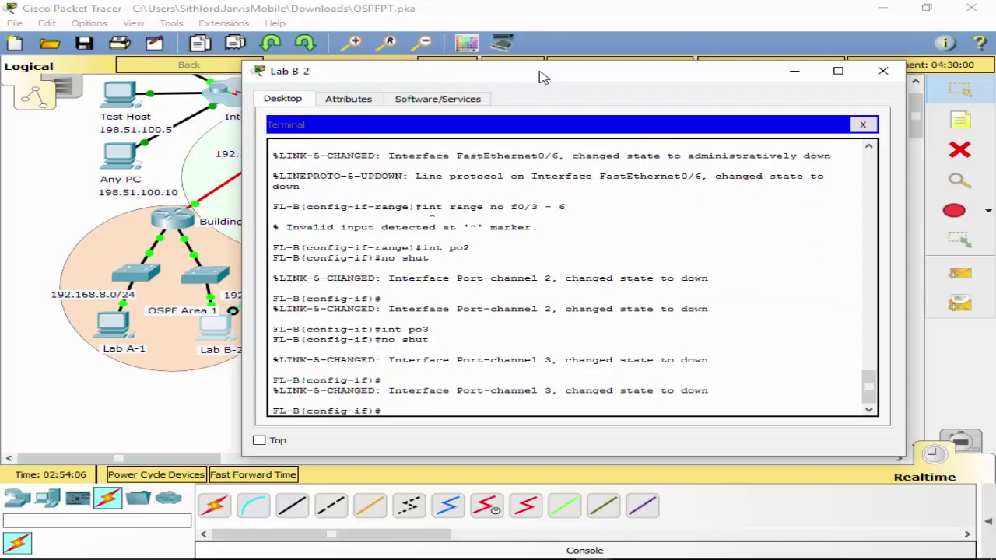
Bring FastEthernet0/3 through 0/6 back up with interface range and no shut.
{"action": "key", "text": "Up"}
{"action": "key", "text": "Up"}
{"action": "key", "text": "Up"}
{"action": "key", "text": "Up"}
{"action": "key", "text": "Up"}
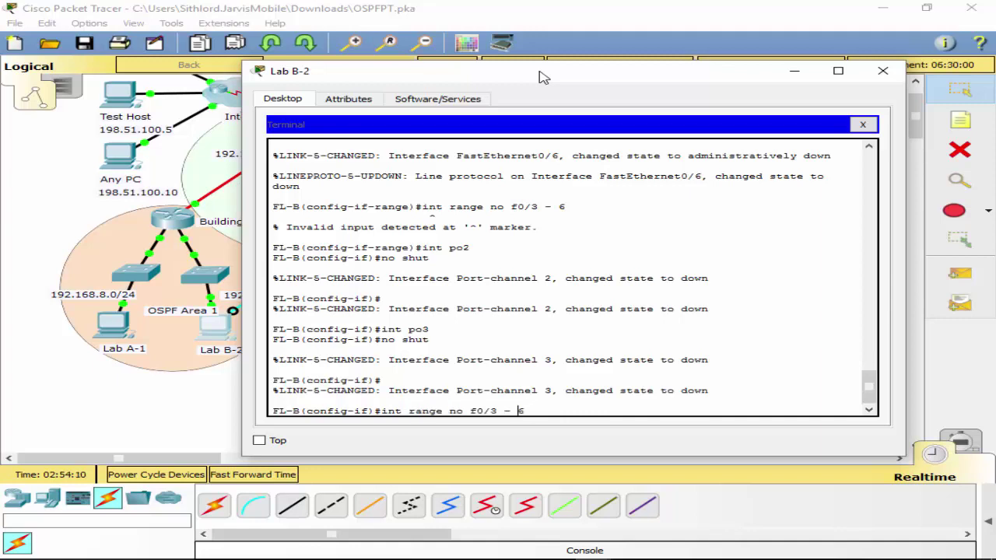
{"action": "key", "text": "Left"}
{"action": "key", "text": "BackSpace"}
{"action": "key", "text": "BackSpace"}
{"action": "key", "text": "BackSpace"}
{"action": "key", "text": "Return"}
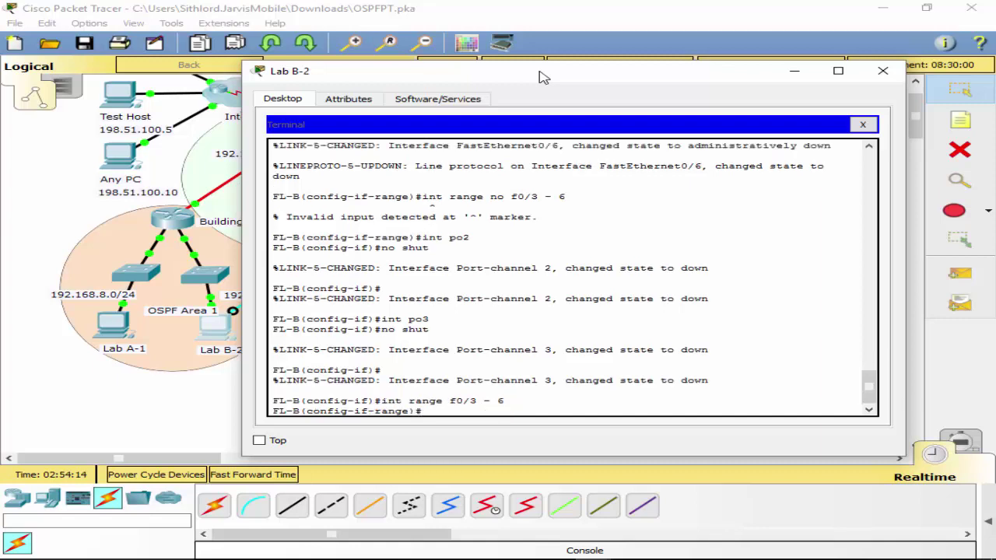
{"action": "type", "text": "no shut"}
{"action": "key", "text": "Return"}
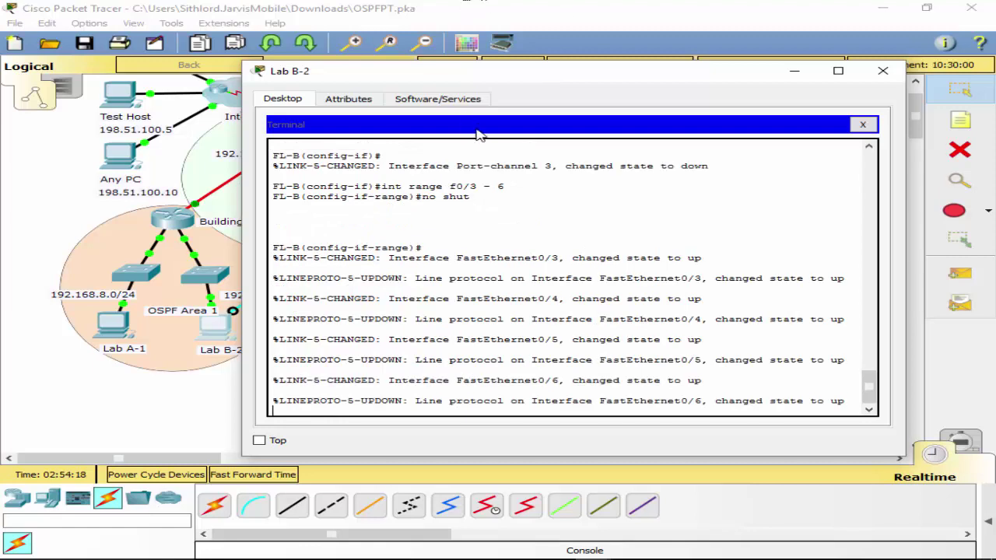
{"action": "left_click_drag", "start_coordinate": [476, 78], "coordinate": [420, 125]}
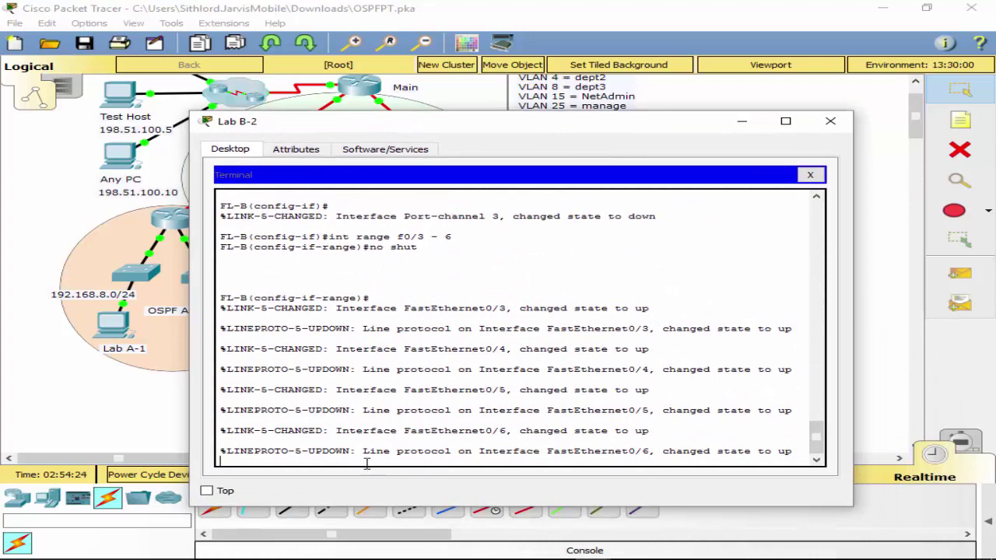
{"action": "key", "text": "Return"}
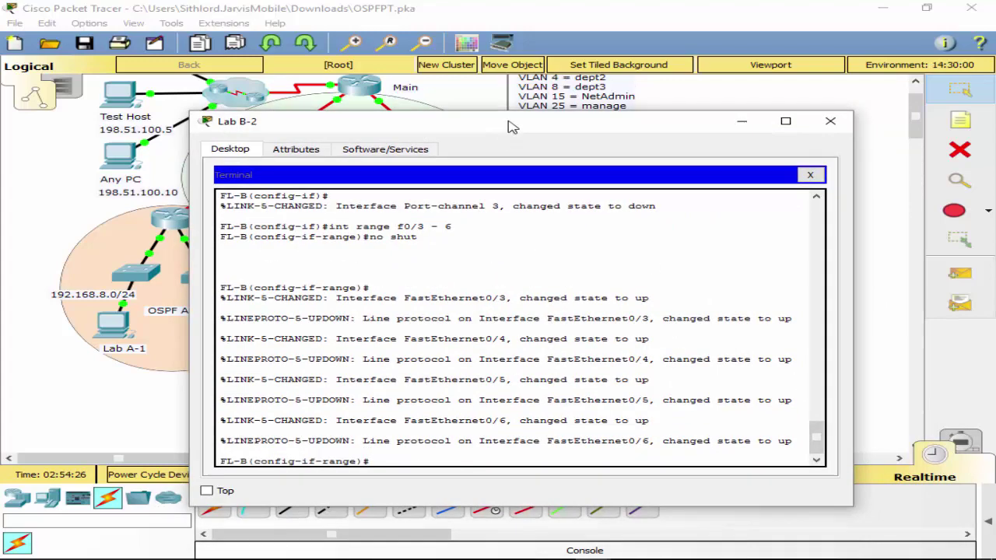
{"action": "left_click_drag", "start_coordinate": [511, 125], "coordinate": [595, 110]}
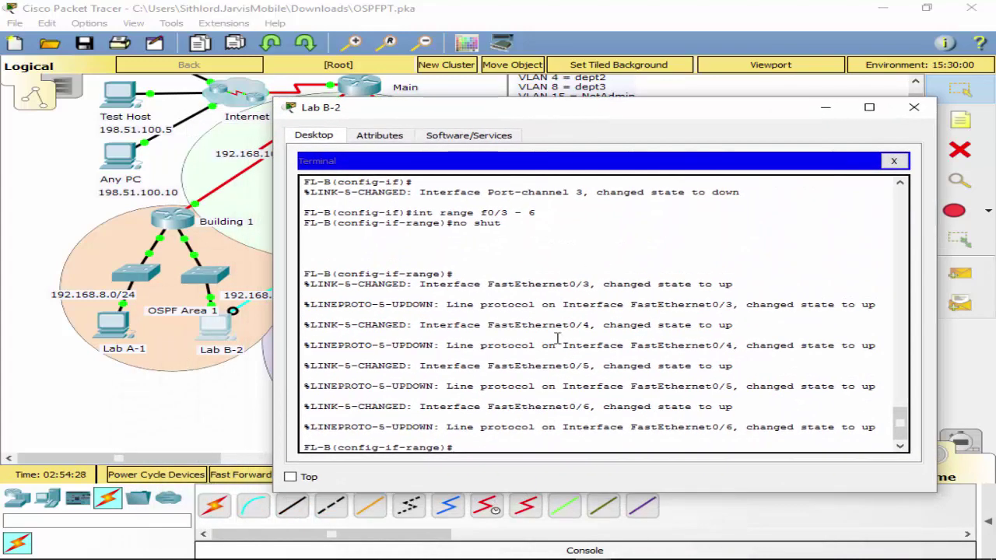
Exit to privileged mode and run show interfaces trunk, seeing only Gig0/1 carrying VLANs 1,2,4,8,15,25,99.
{"action": "type", "text": "exit"}
{"action": "key", "text": "Return"}
{"action": "key", "text": "Return"}
{"action": "type", "text": "exit"}
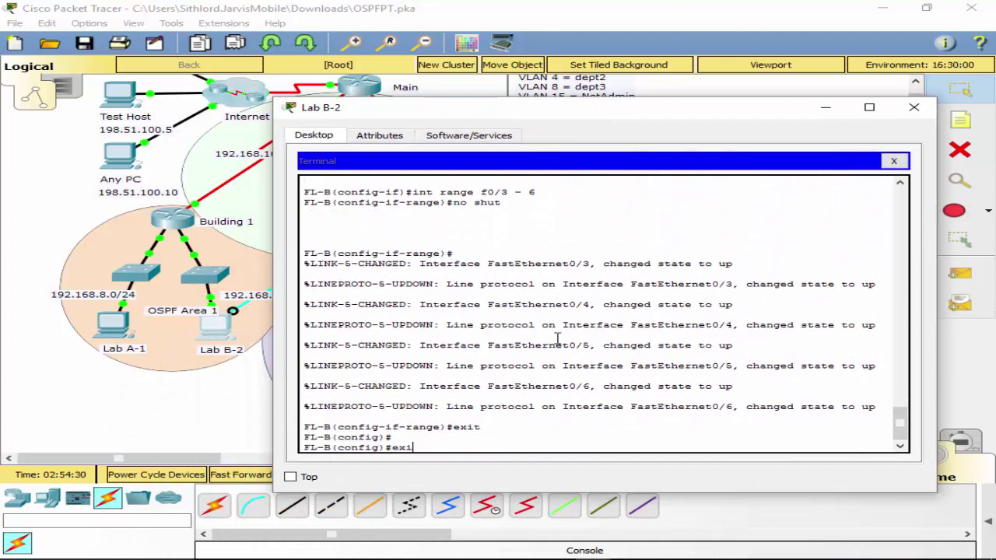
{"action": "key", "text": "Return"}
{"action": "type", "text": "sj"}
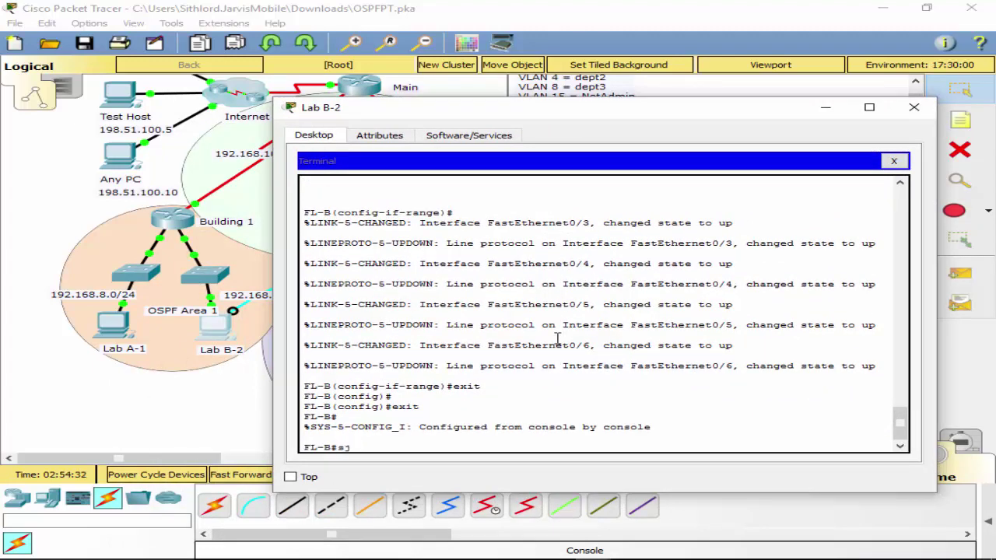
{"action": "key", "text": "BackSpace"}
{"action": "type", "text": "h int"}
{"action": "key", "text": "Tab"}
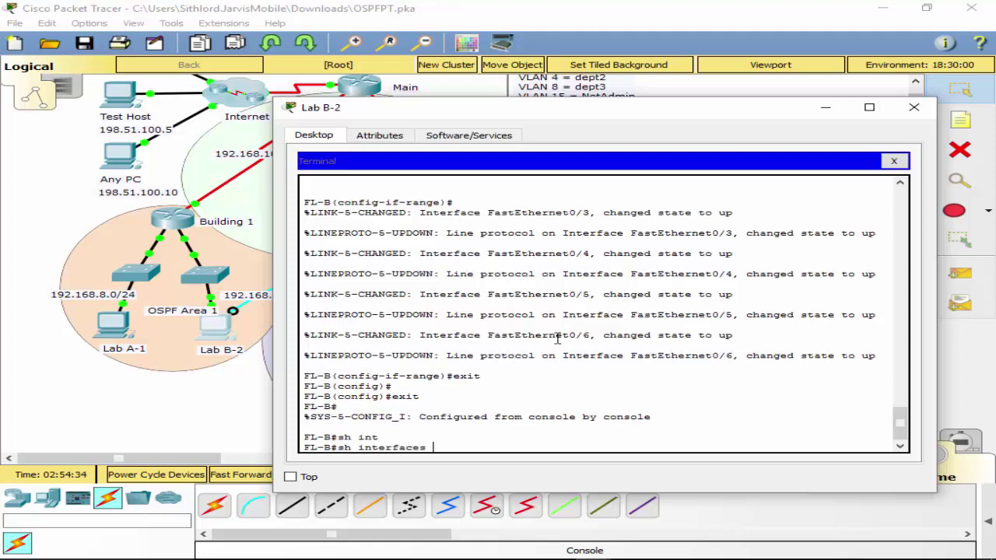
{"action": "type", "text": "tr"}
{"action": "key", "text": "Tab"}
{"action": "key", "text": "Return"}
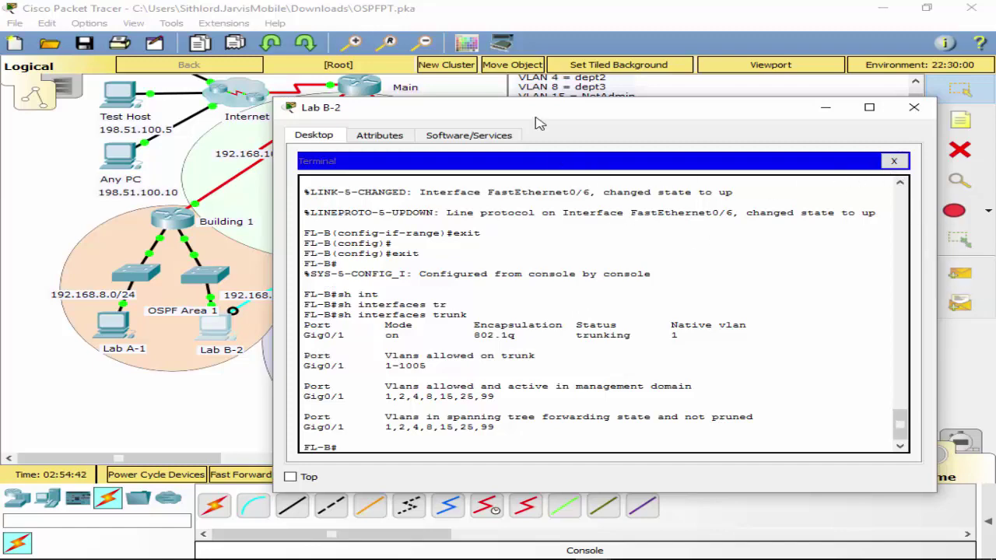
{"action": "mouse_move", "coordinate": [540, 124]}
{"action": "left_mouse_down"}
{"action": "mouse_move", "coordinate": [493, 182]}
{"action": "mouse_move", "coordinate": [474, 559]}
{"action": "mouse_move", "coordinate": [460, 477]}
{"action": "mouse_move", "coordinate": [547, 108]}
{"action": "left_mouse_up"}
{"action": "scroll", "coordinate": [562, 257], "scroll_direction": "up", "scroll_amount": 5}
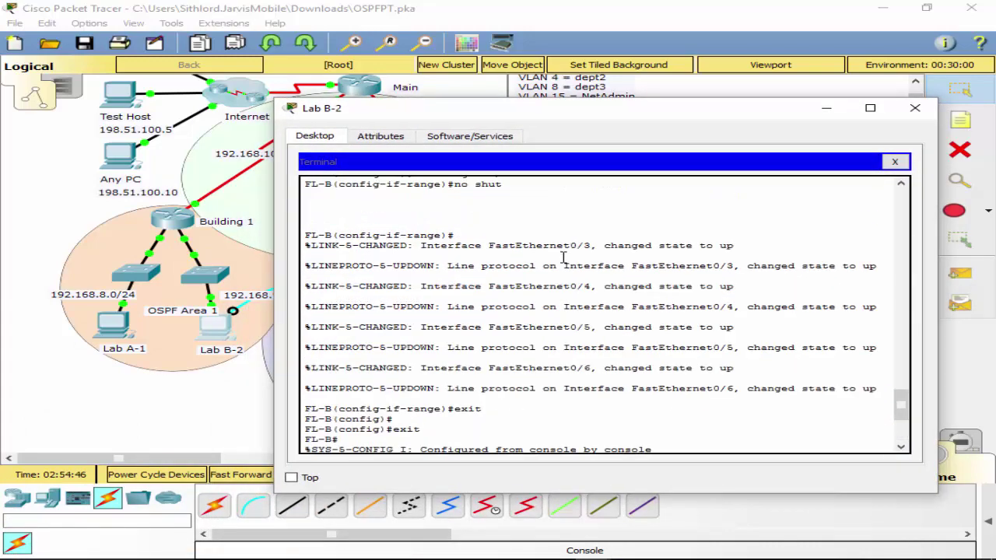
{"action": "scroll", "coordinate": [562, 257], "scroll_direction": "up", "scroll_amount": 10}
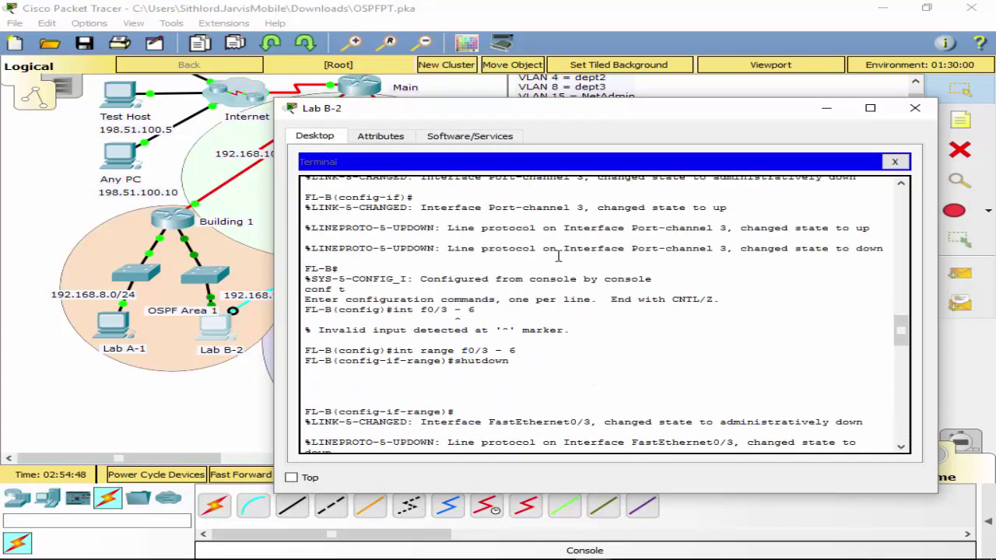
{"action": "scroll", "coordinate": [558, 256], "scroll_direction": "down", "scroll_amount": 15}
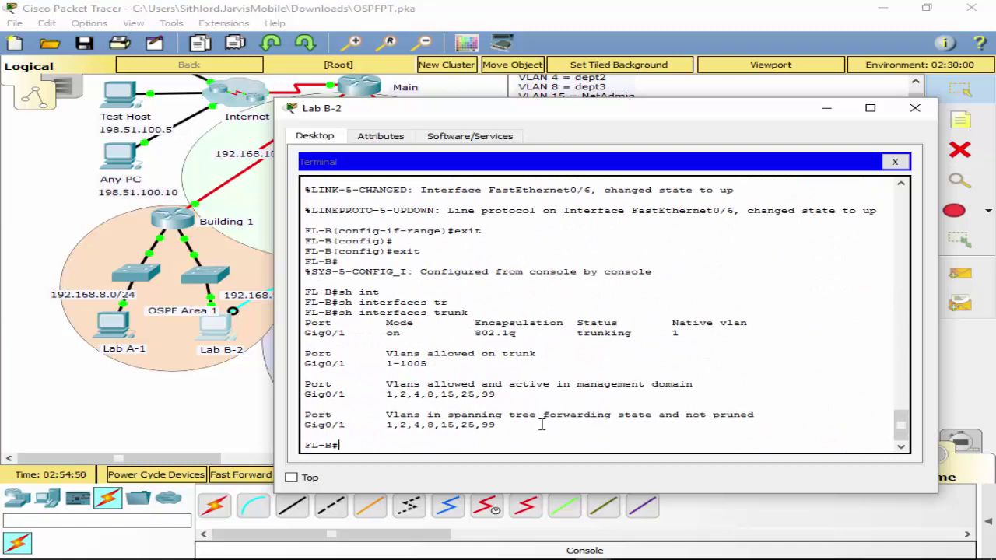
Page through FL-B's running config for port-channels and FastEthernet ports, then close the terminal.
{"action": "type", "text": "ruin"}
{"action": "key", "text": "Return"}
{"action": "key", "text": "space"}
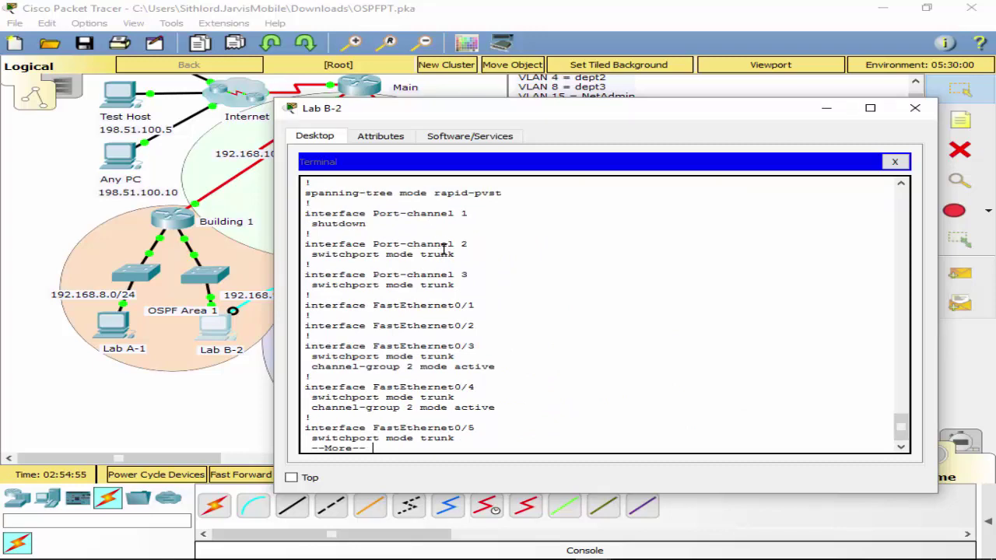
{"action": "scroll", "coordinate": [463, 292], "scroll_direction": "up", "scroll_amount": 3}
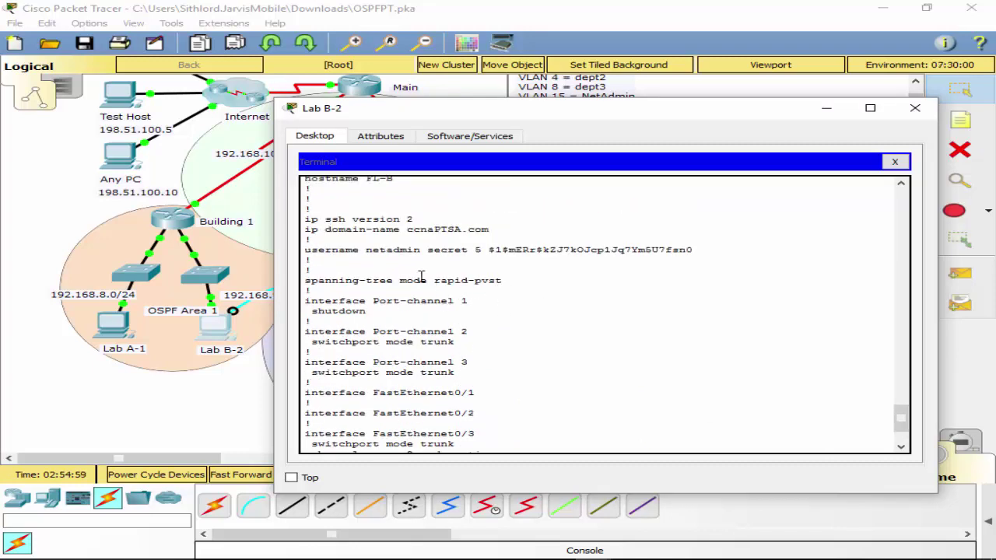
{"action": "scroll", "coordinate": [426, 294], "scroll_direction": "down", "scroll_amount": 1}
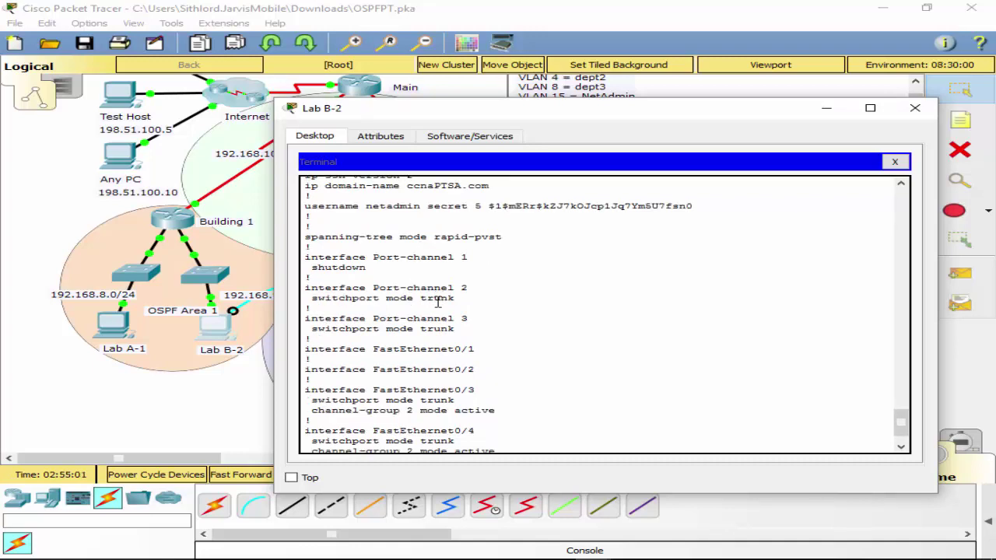
{"action": "scroll", "coordinate": [385, 346], "scroll_direction": "down", "scroll_amount": 1}
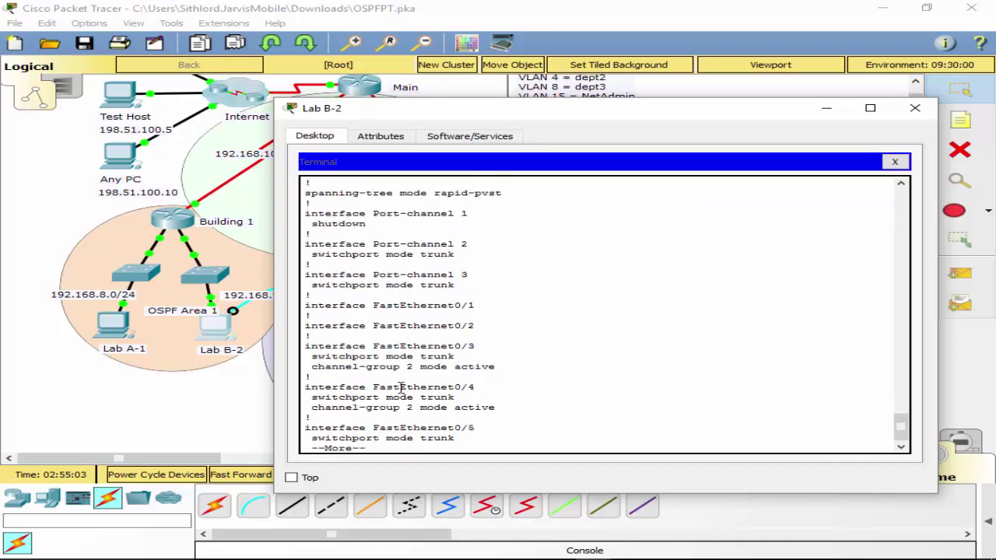
{"action": "key", "text": "space"}
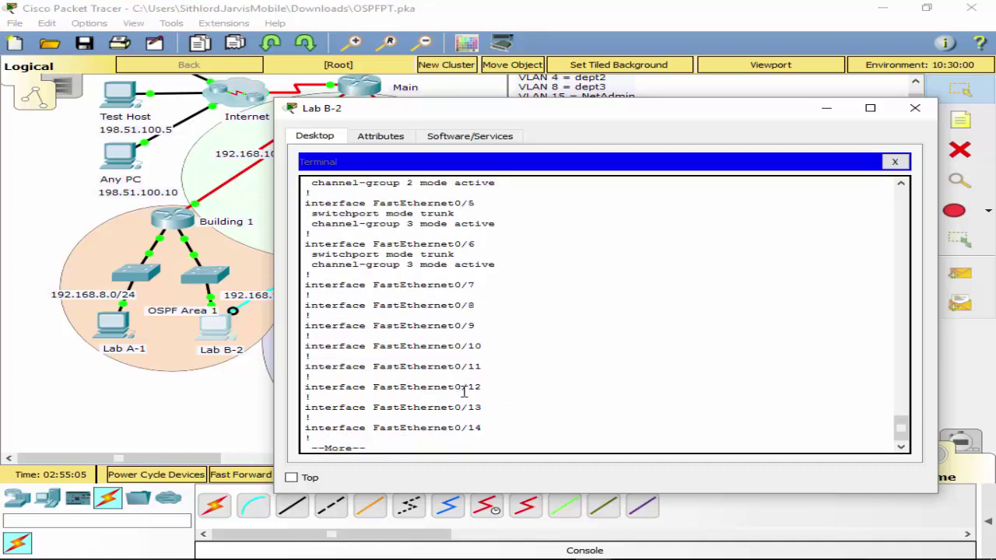
{"action": "scroll", "coordinate": [476, 393], "scroll_direction": "up", "scroll_amount": 1}
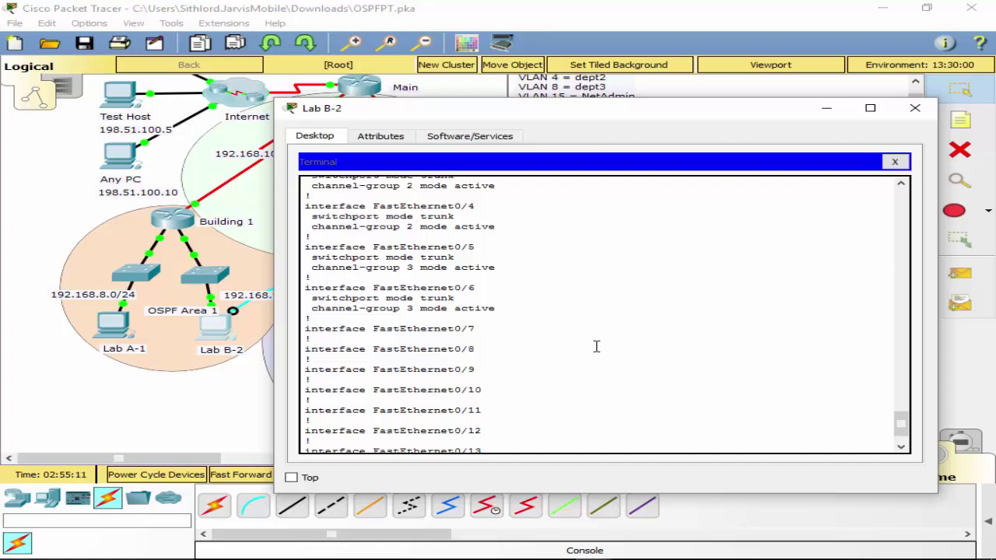
{"action": "scroll", "coordinate": [596, 347], "scroll_direction": "up", "scroll_amount": 3}
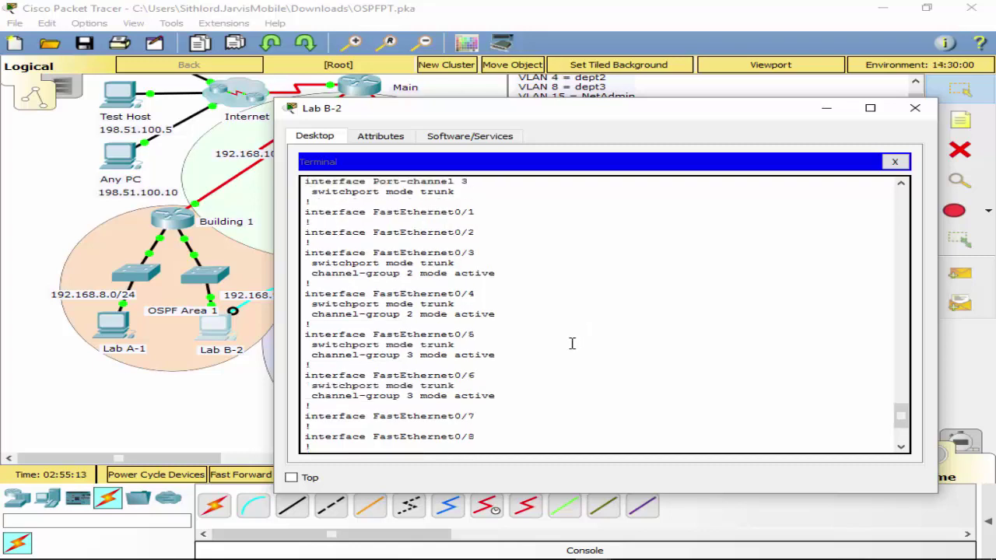
{"action": "scroll", "coordinate": [571, 343], "scroll_direction": "down", "scroll_amount": 4}
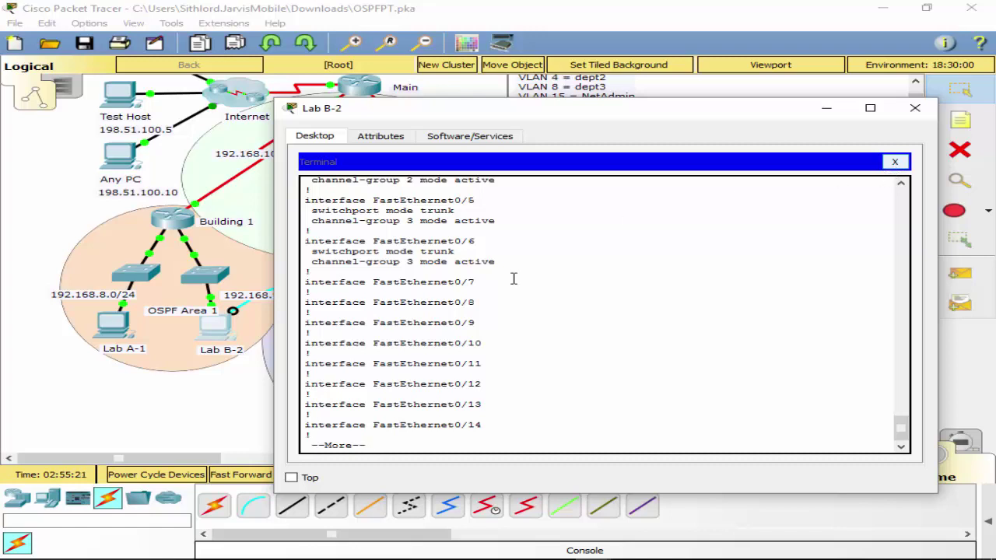
{"action": "scroll", "coordinate": [401, 338], "scroll_direction": "up", "scroll_amount": 8}
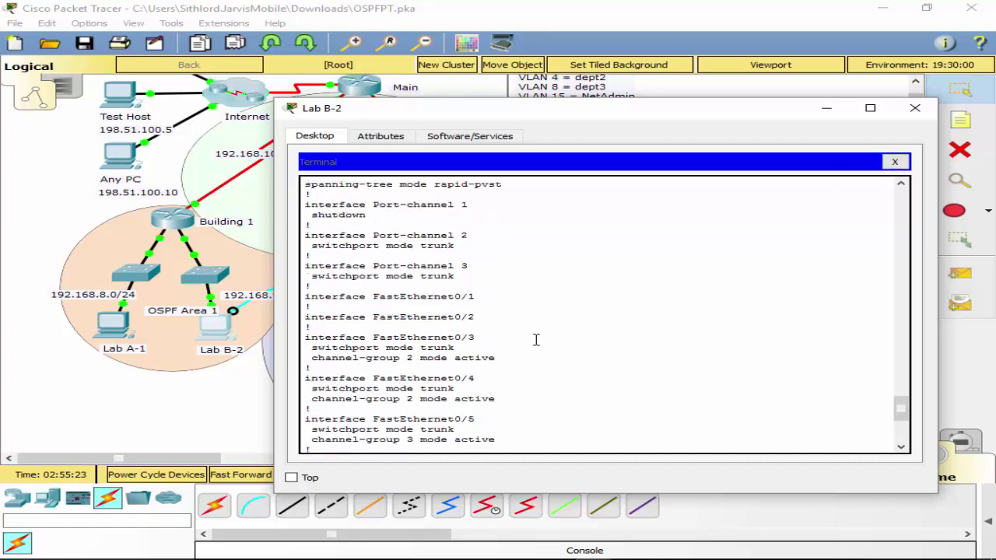
{"action": "scroll", "coordinate": [532, 346], "scroll_direction": "down", "scroll_amount": 1}
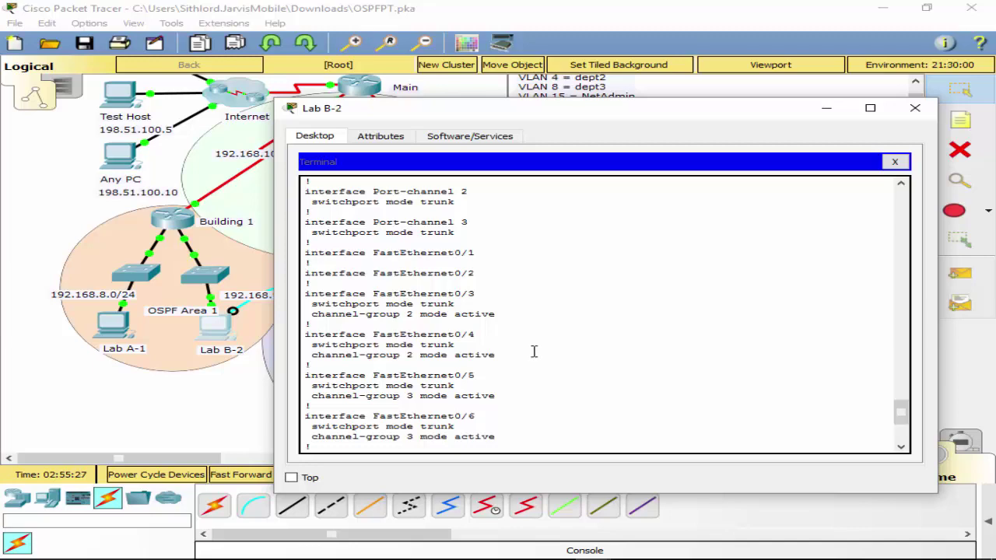
{"action": "left_click", "coordinate": [896, 161]}
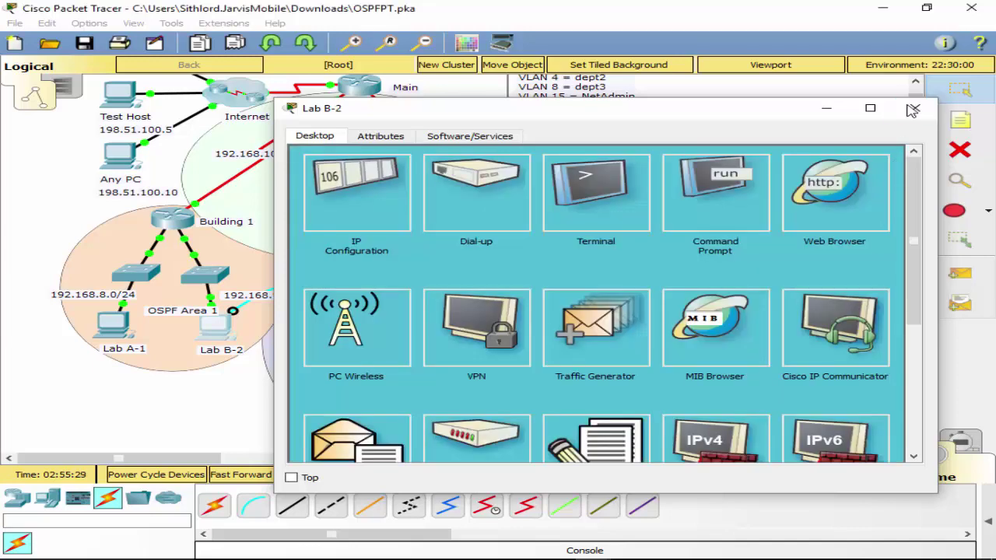
Close the Lab B-2 window and bring the OSPFPT-done.pkz workspace in front of the activity instructions.
{"action": "left_click", "coordinate": [914, 109]}
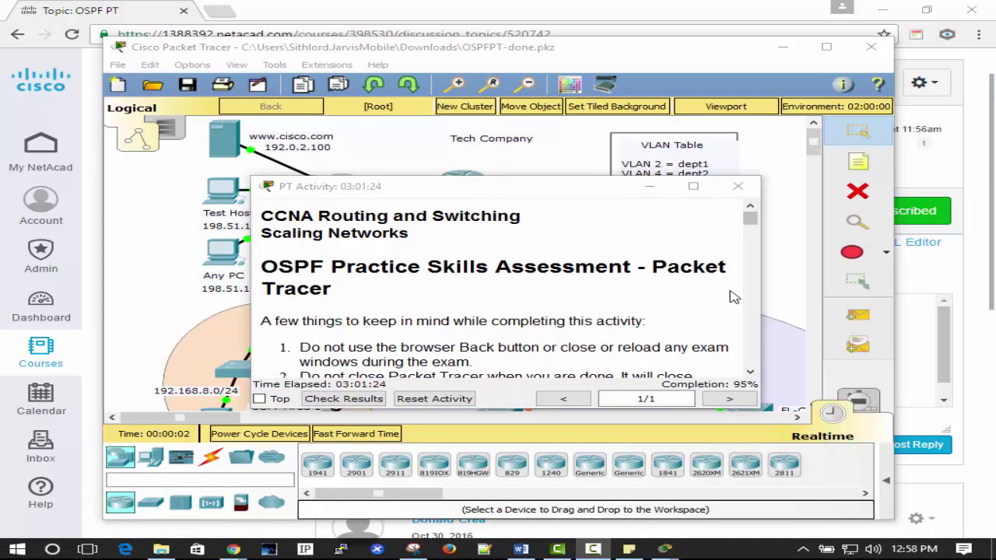
{"action": "left_click", "coordinate": [774, 291]}
Open a console terminal from Lab B-2 to switch FL-B with default settings.
{"action": "scroll", "coordinate": [766, 291], "scroll_direction": "down", "scroll_amount": 3}
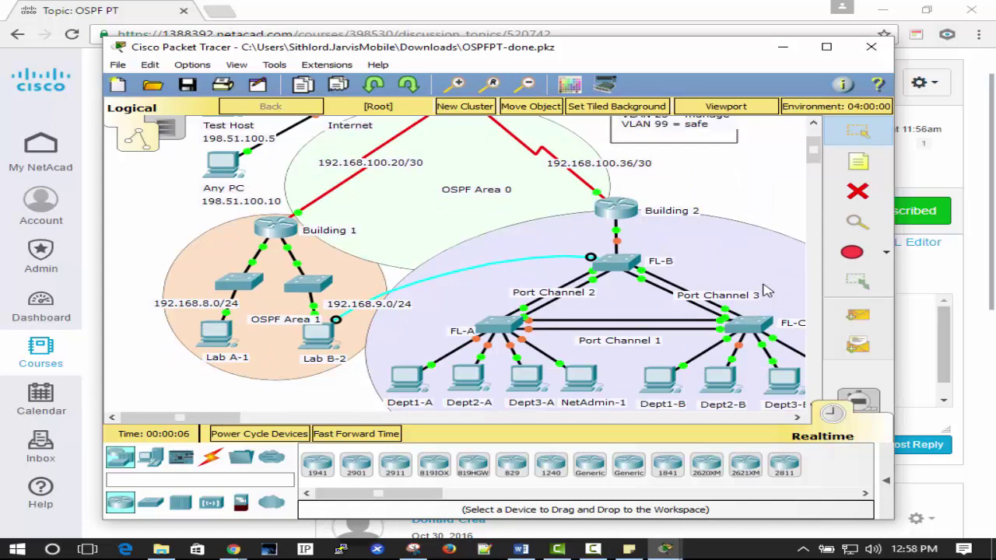
{"action": "left_click", "coordinate": [328, 341]}
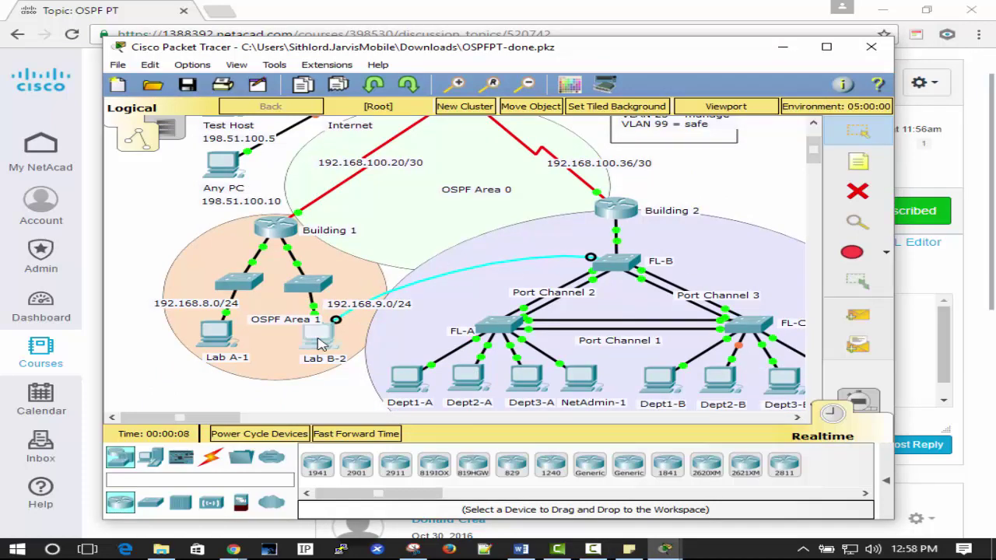
{"action": "left_click", "coordinate": [498, 220]}
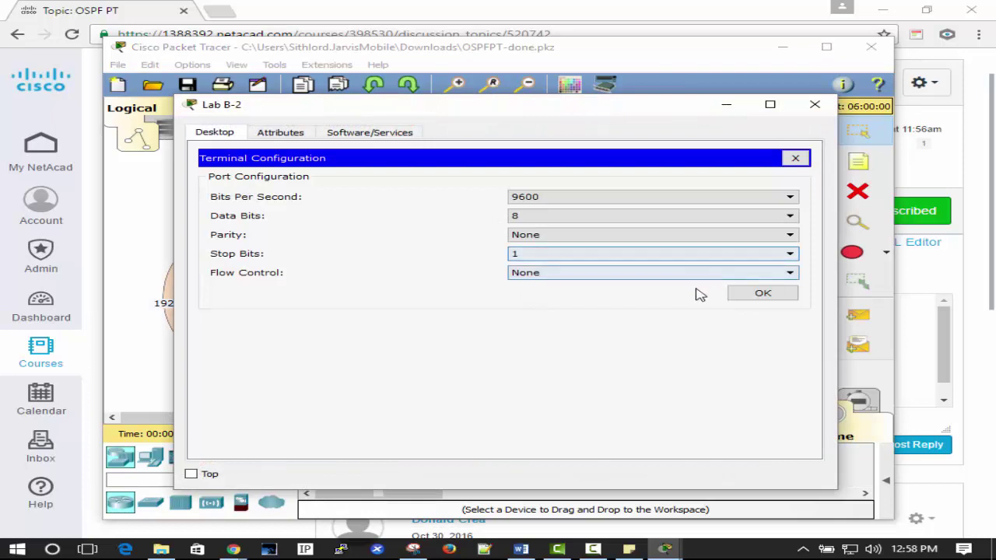
{"action": "left_click", "coordinate": [739, 299]}
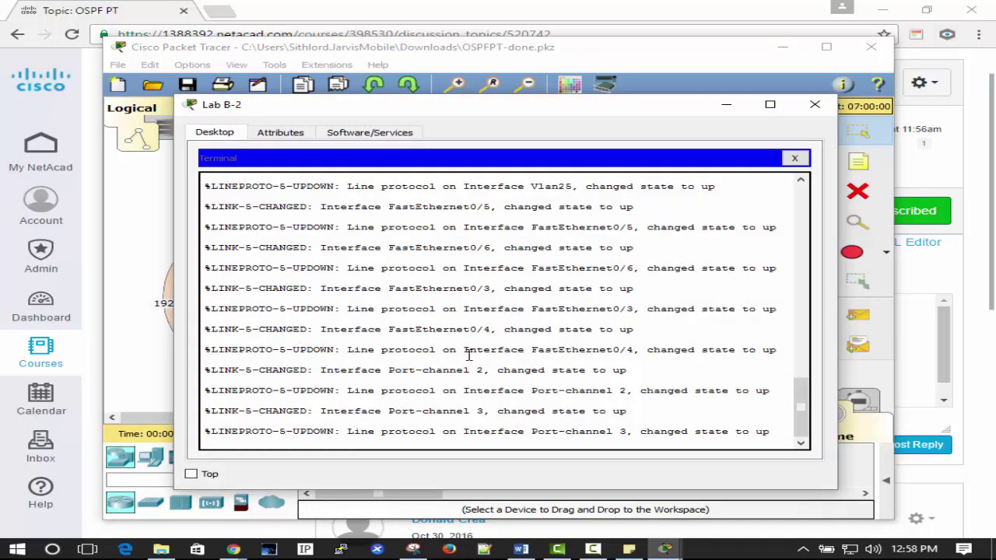
{"action": "key", "text": "Return"}
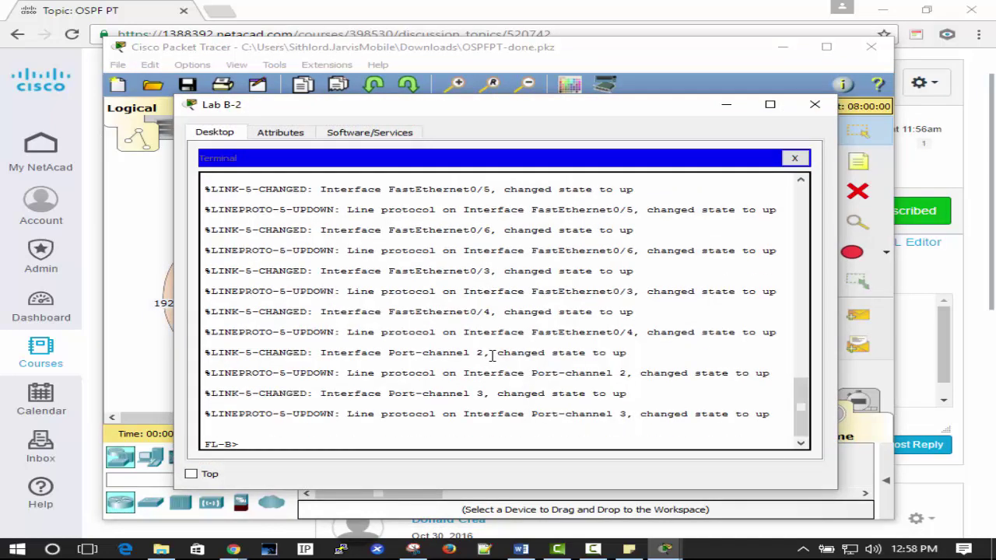
Run show interfaces trunk, confirming Po2, Po3 and Gig0/1 trunk 802.1q on native VLAN 1.
{"action": "type", "text": "sh int"}
{"action": "key", "text": "Tab"}
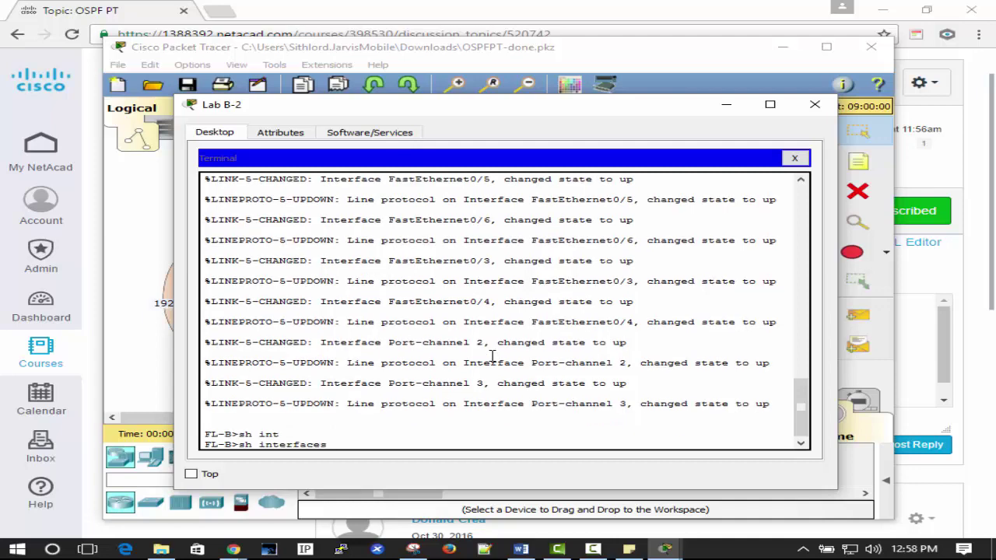
{"action": "type", "text": "tr"}
{"action": "key", "text": "Tab"}
{"action": "left_click_drag", "start_coordinate": [511, 116], "coordinate": [558, 113]}
{"action": "key", "text": "Return"}
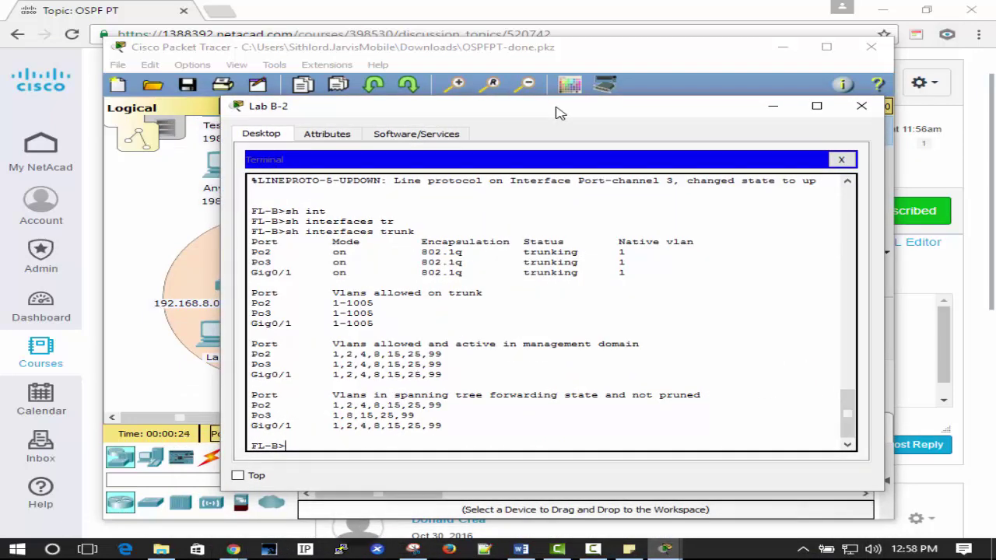
{"action": "type", "text": "pi"}
{"action": "key", "text": "BackSpace"}
{"action": "key", "text": "BackSpace"}
{"action": "key", "text": "BackSpace"}
{"action": "key", "text": "BackSpace"}
{"action": "key", "text": "BackSpace"}
{"action": "key", "text": "BackSpace"}
{"action": "left_click", "coordinate": [838, 161]}
Switch Dept1-A's IPv4 to DHCP, leasing 10.10.2.6/24 with gateway 10.10.2.1.
{"action": "left_click", "coordinate": [861, 105]}
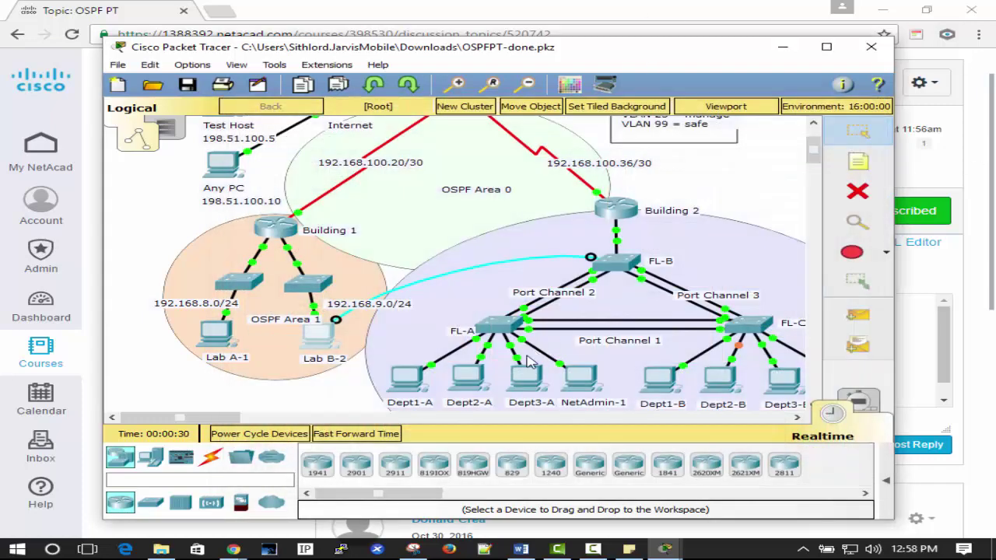
{"action": "left_click", "coordinate": [407, 381]}
{"action": "left_click", "coordinate": [239, 201]}
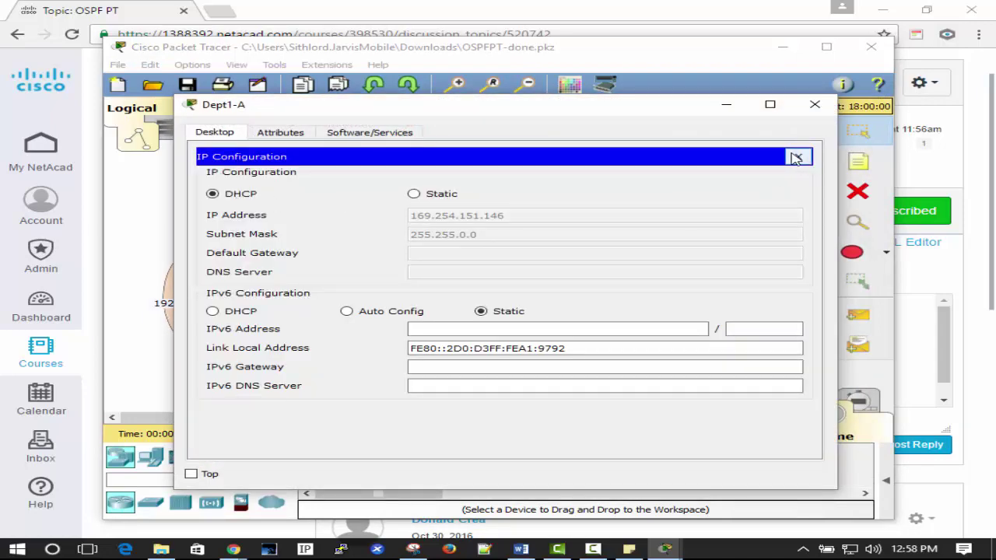
{"action": "left_click", "coordinate": [795, 158]}
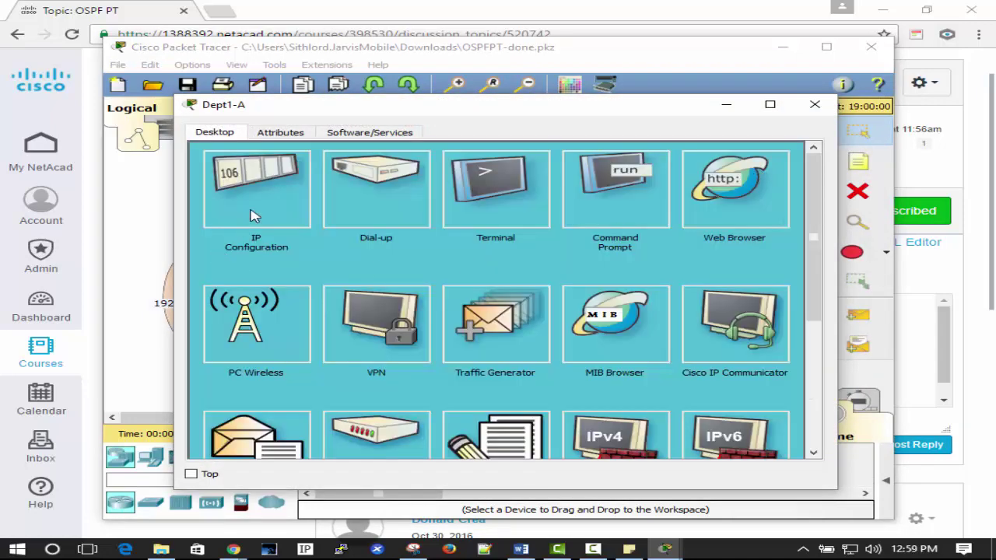
{"action": "left_click_drag", "start_coordinate": [498, 119], "coordinate": [510, 130]}
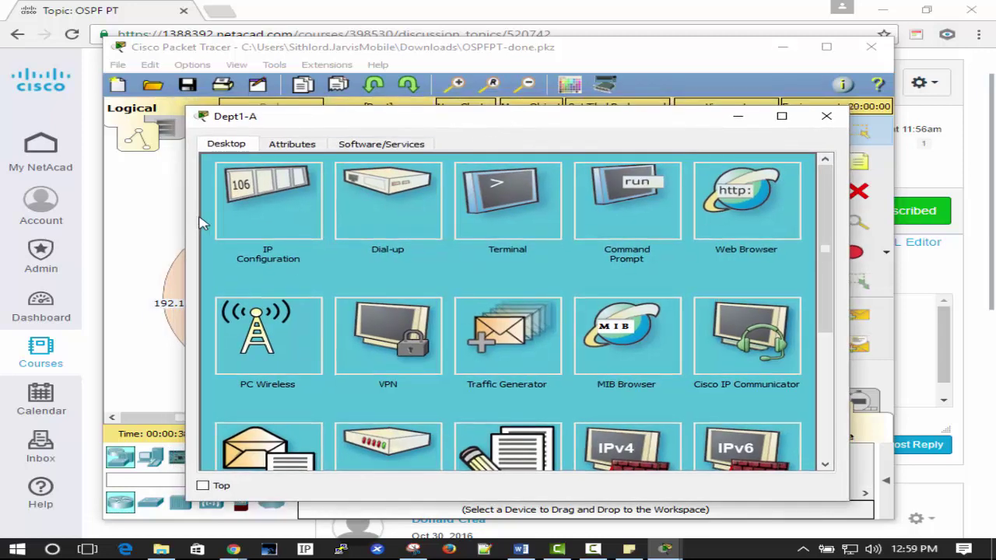
{"action": "left_click", "coordinate": [231, 223]}
{"action": "left_click", "coordinate": [424, 205]}
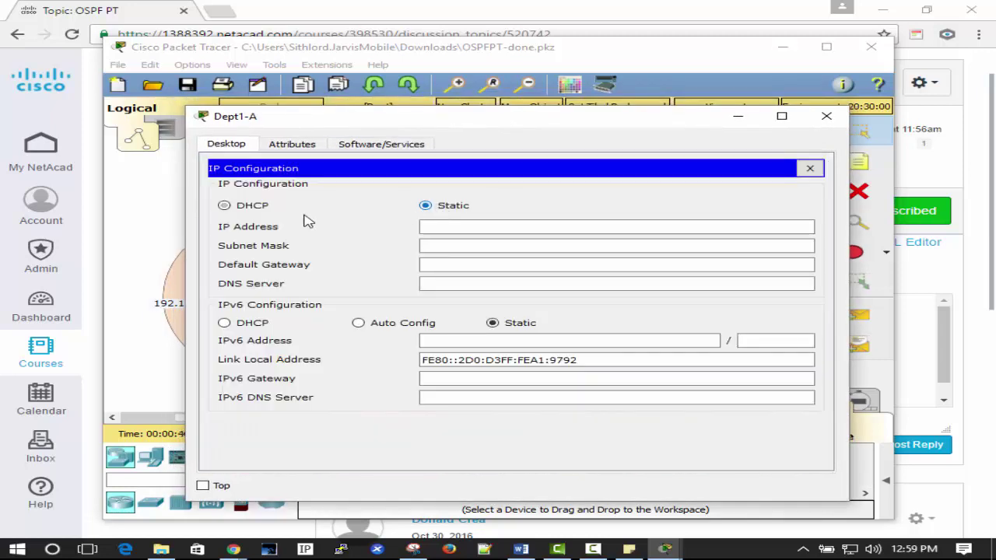
{"action": "left_click", "coordinate": [259, 210]}
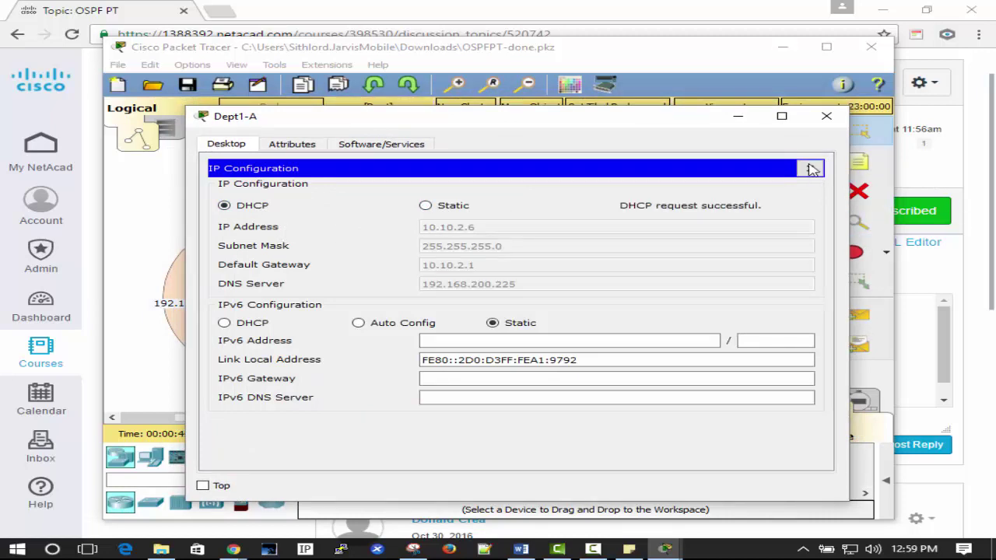
{"action": "left_click", "coordinate": [809, 168]}
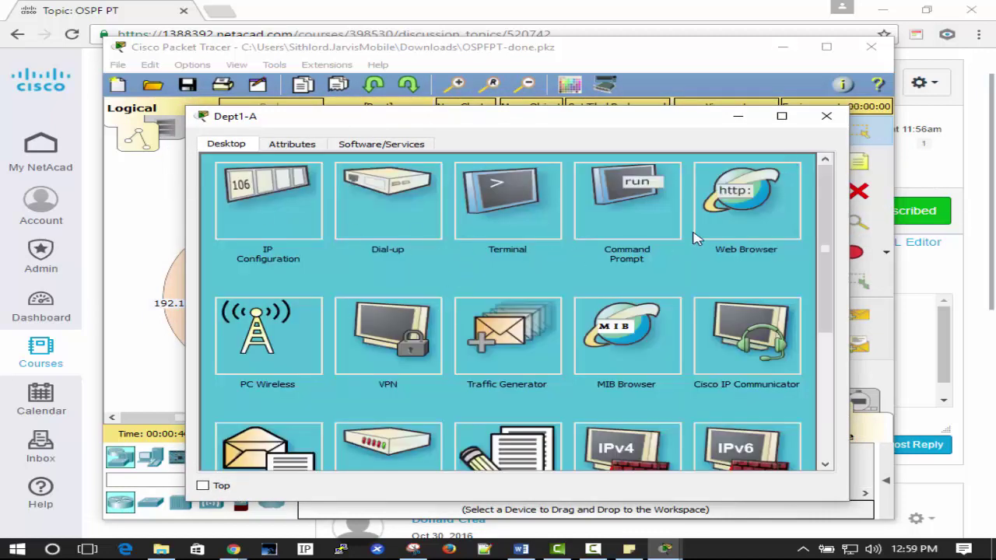
Ping 198.51.100.5 from Dept1-A's command prompt, stopping it when it fails.
{"action": "left_click", "coordinate": [634, 202]}
{"action": "left_click_drag", "start_coordinate": [391, 125], "coordinate": [511, 188]}
{"action": "type", "text": "pi"}
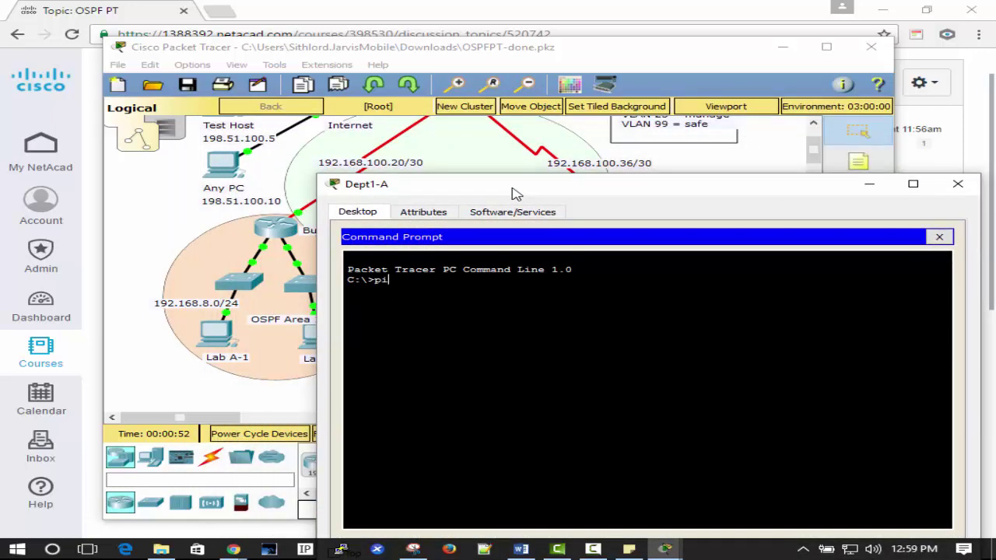
{"action": "type", "text": "ng 198.51.100.5"}
{"action": "key", "text": "Return"}
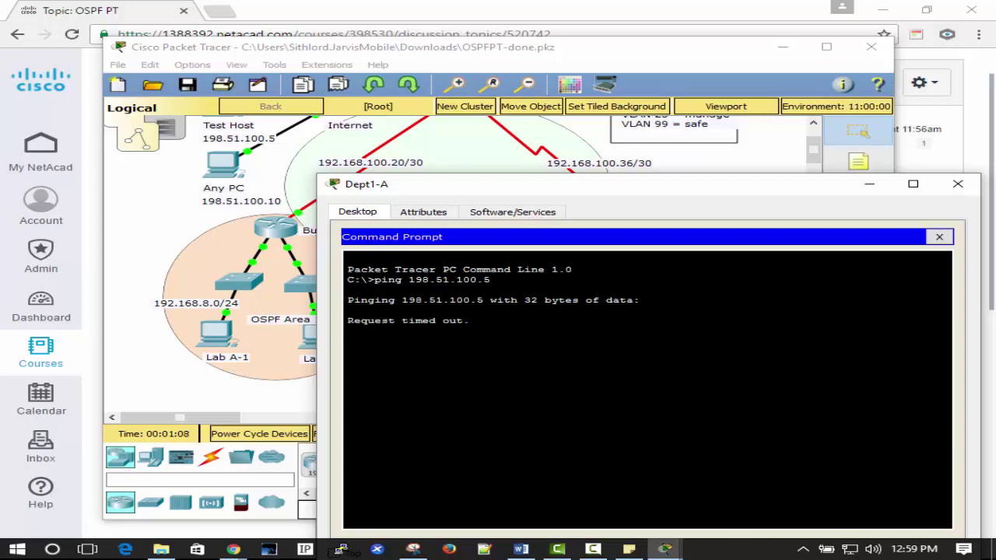
{"action": "key", "text": "ctrl+c"}
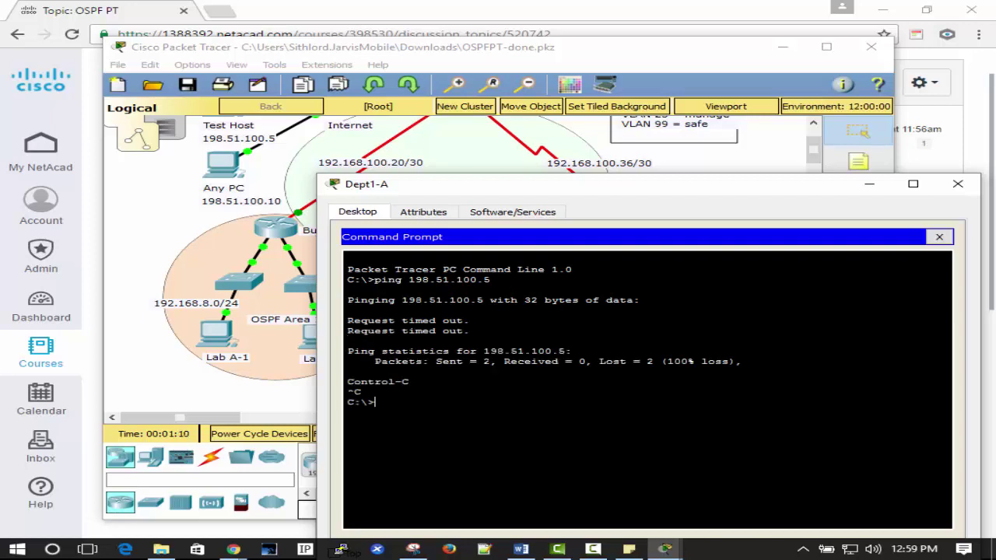
{"action": "key", "text": "Up"}
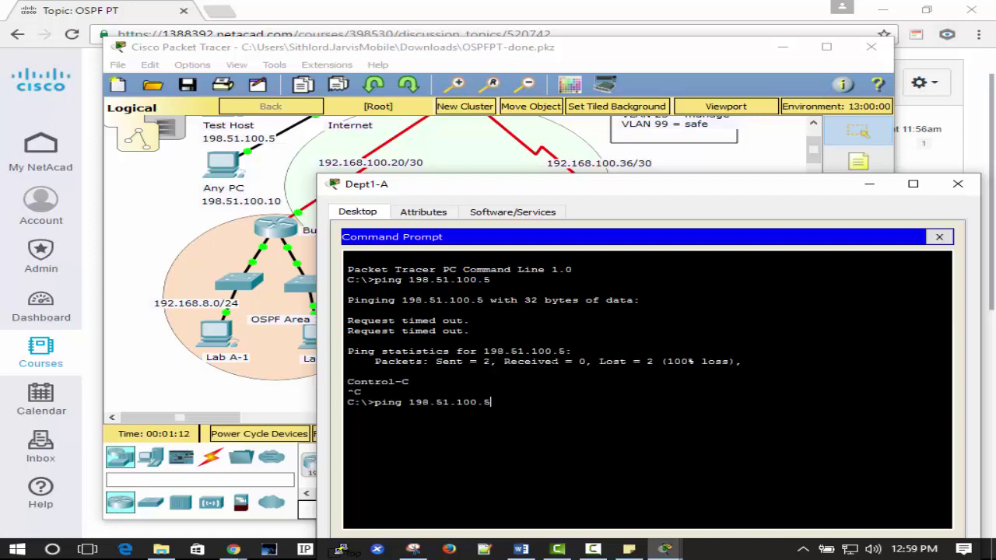
{"action": "key", "text": "BackSpace"}
{"action": "key", "text": "BackSpace"}
{"action": "key", "text": "BackSpace"}
{"action": "key", "text": "BackSpace"}
{"action": "key", "text": "BackSpace"}
{"action": "key", "text": "BackSpace"}
{"action": "key", "text": "BackSpace"}
{"action": "key", "text": "BackSpace"}
{"action": "key", "text": "BackSpace"}
{"action": "type", "text": "10"}
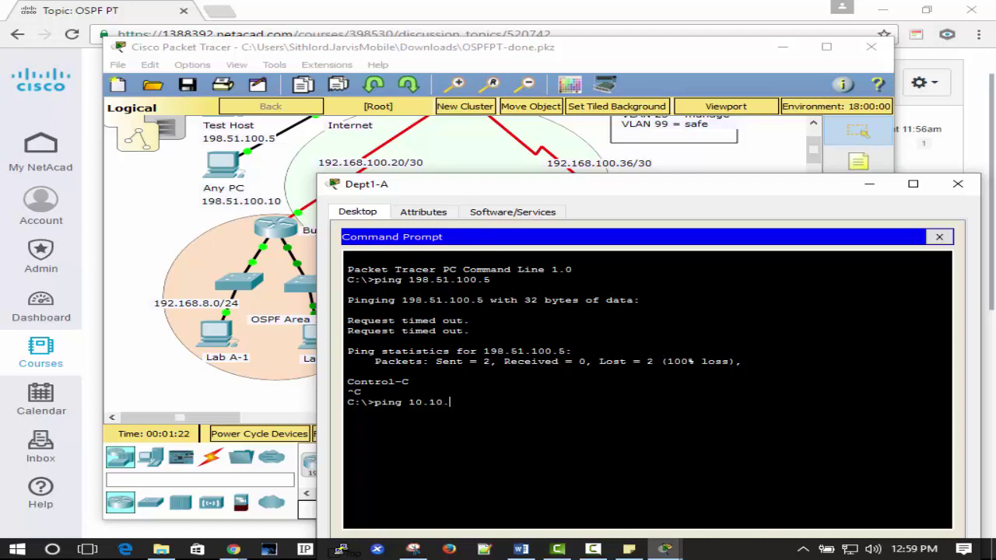
Check Dept1-A's IP configuration, then return to the command prompt.
{"action": "left_click", "coordinate": [939, 237]}
{"action": "left_click", "coordinate": [371, 276]}
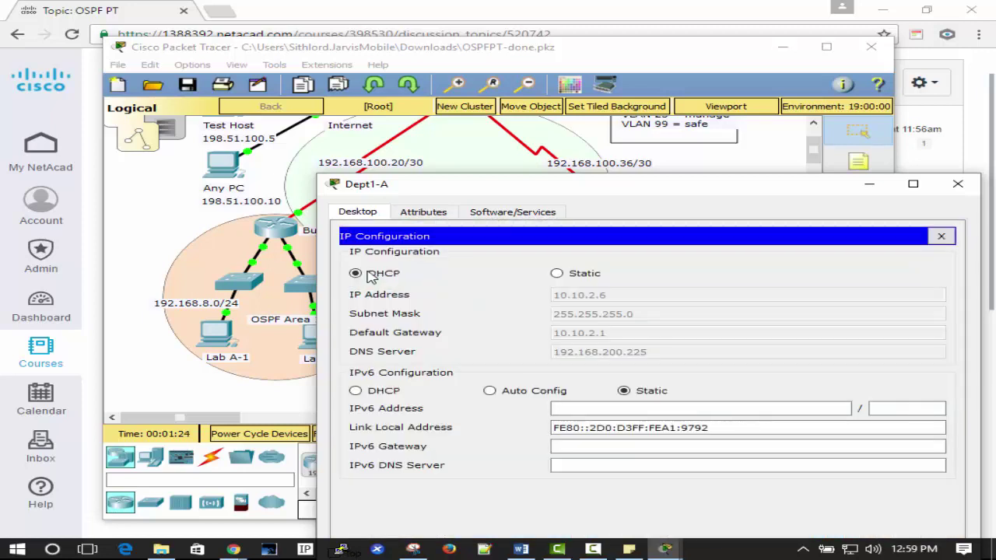
{"action": "left_click", "coordinate": [942, 236]}
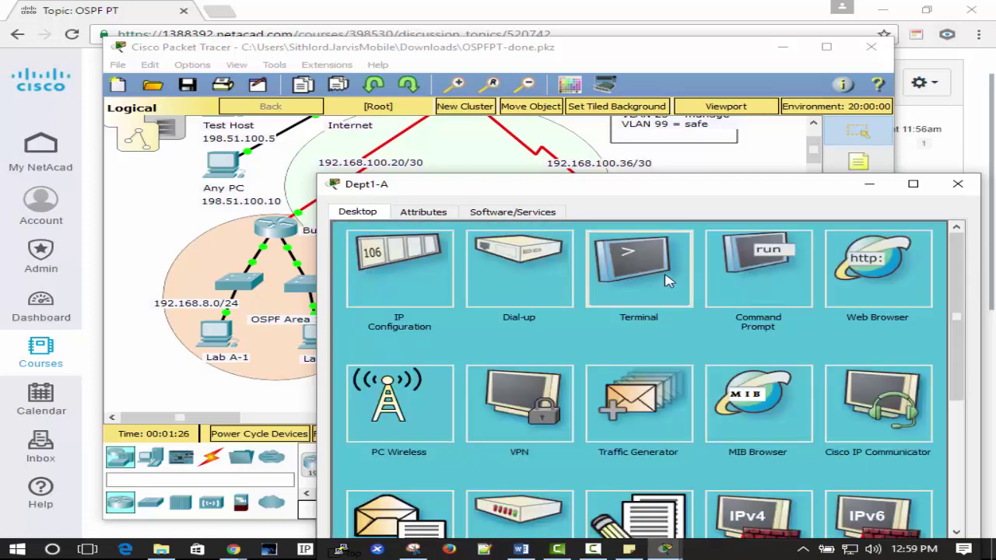
{"action": "left_click", "coordinate": [667, 281]}
{"action": "left_click", "coordinate": [939, 236]}
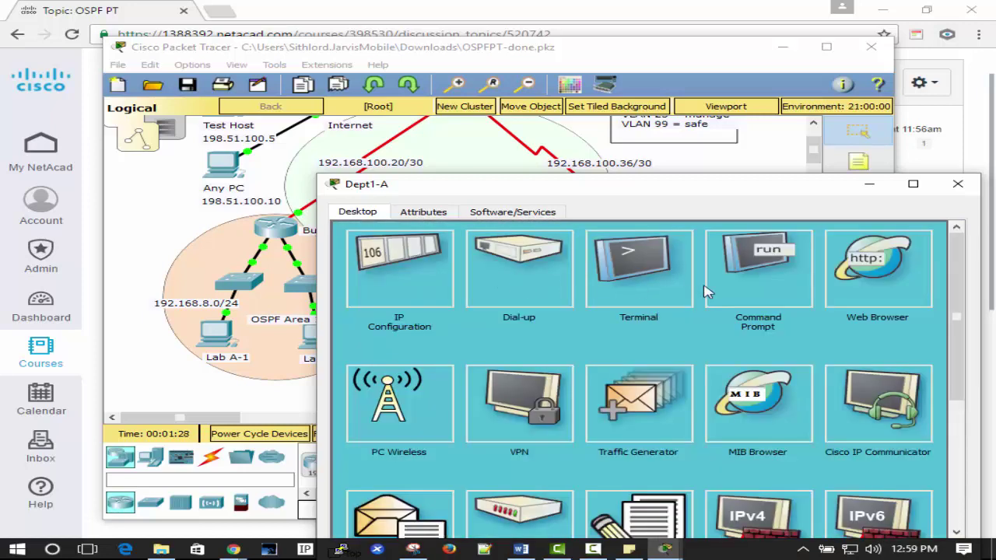
{"action": "left_click", "coordinate": [785, 276]}
Ping gateway 10.10.2.1 twice and Test Host 198.51.100.5, all succeeding with 0% loss.
{"action": "type", "text": ".10.2"}
{"action": "key", "text": "Return"}
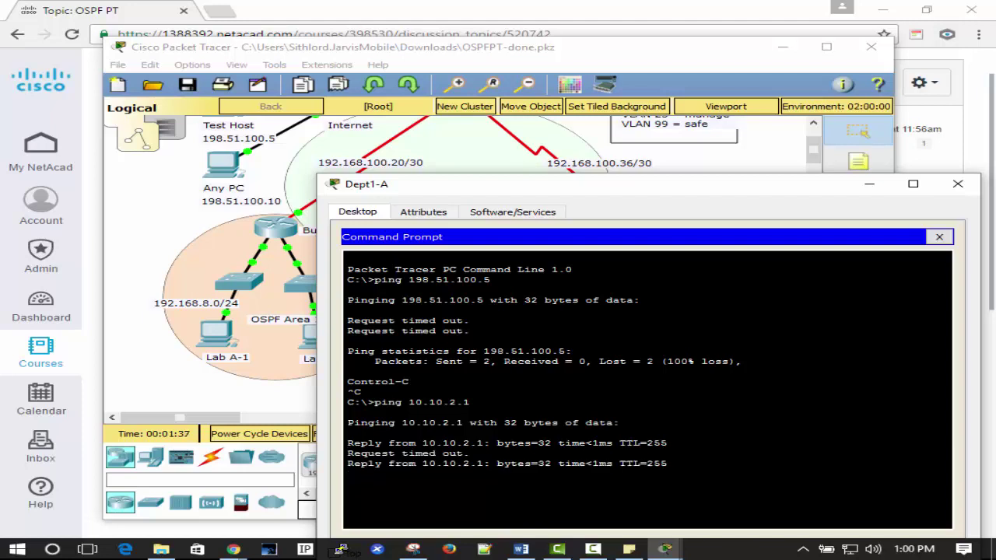
{"action": "key", "text": "Up"}
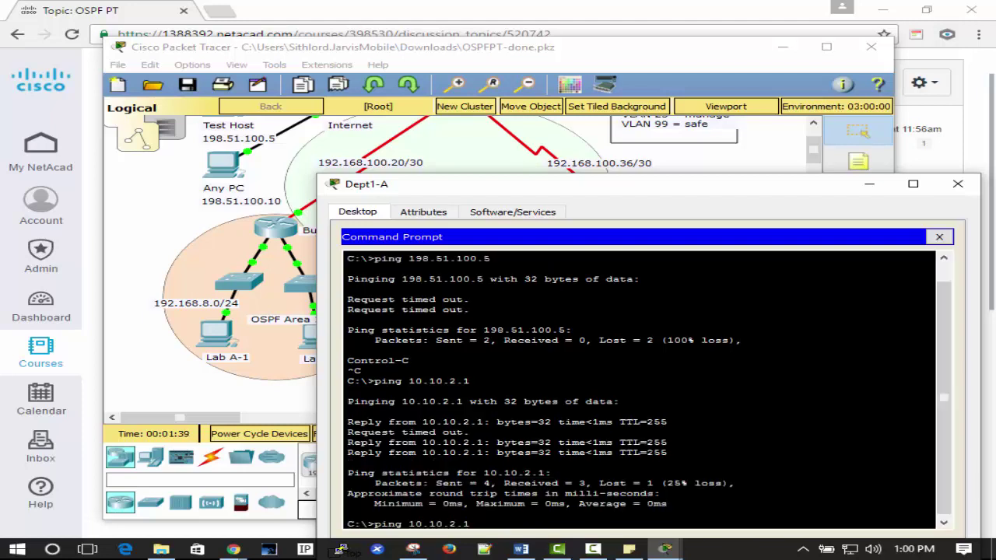
{"action": "key", "text": "Return"}
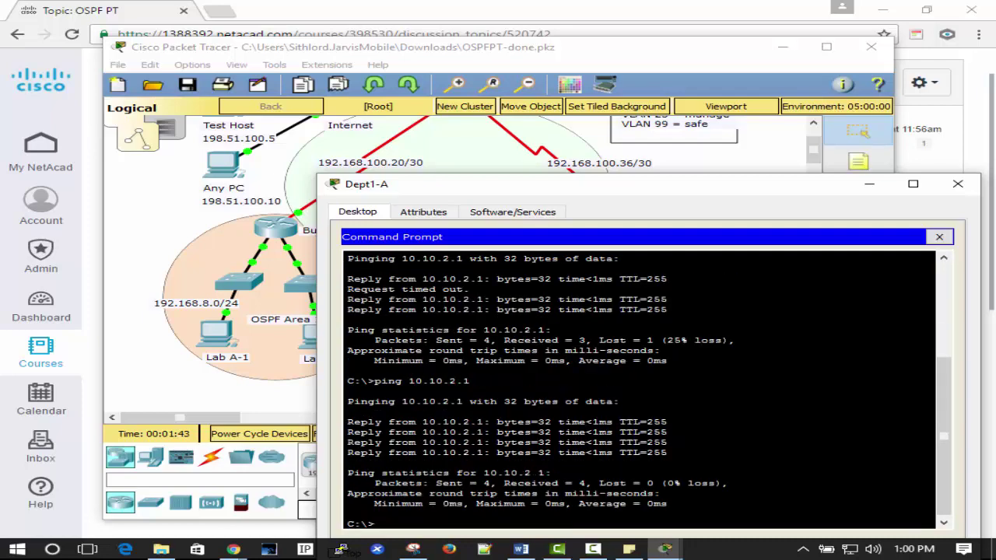
{"action": "type", "text": "ping 198.51.100.5"}
{"action": "key", "text": "Return"}
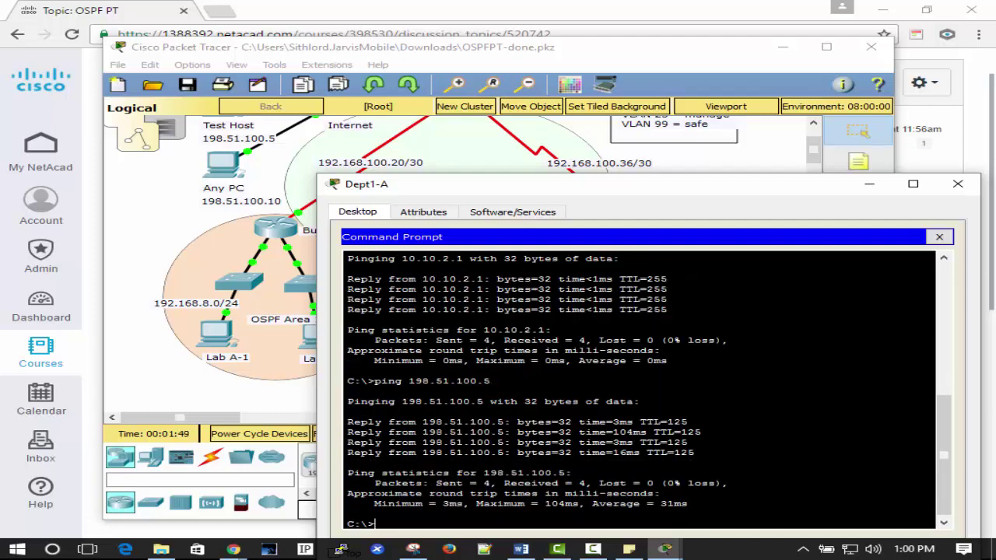
{"action": "left_click", "coordinate": [941, 238]}
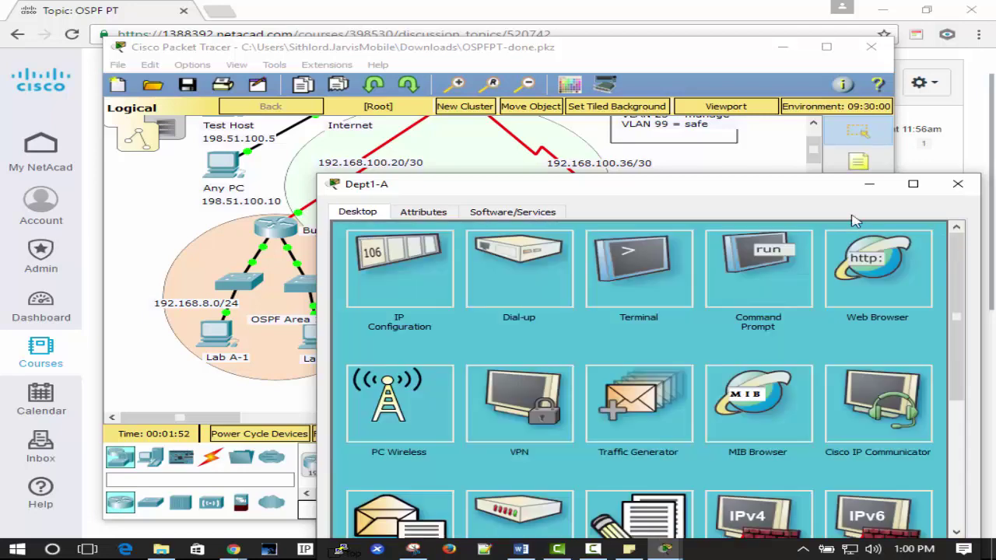
Close Dept1-A, fast-forward time, and check results in the PT Activity window showing 95%.
{"action": "left_click", "coordinate": [958, 187]}
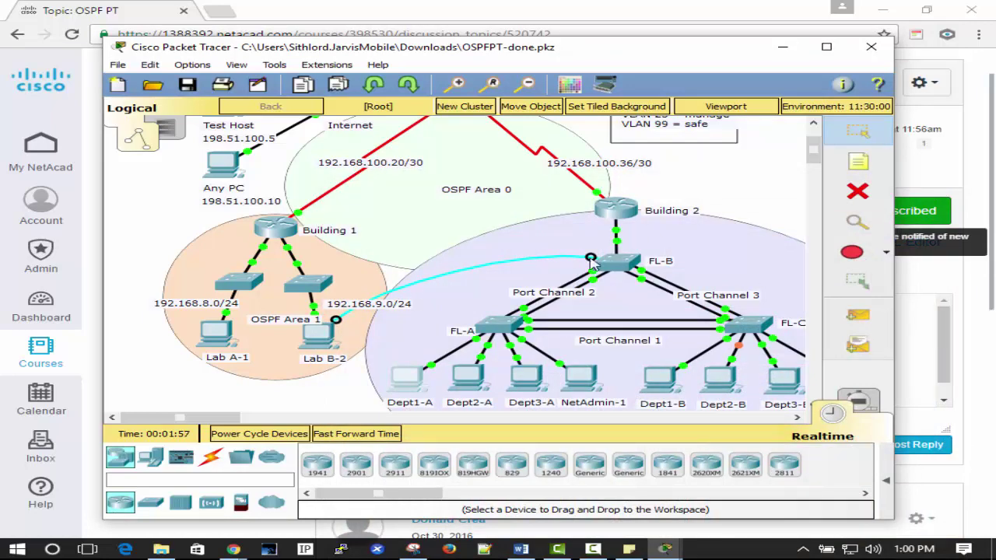
{"action": "left_click", "coordinate": [355, 435]}
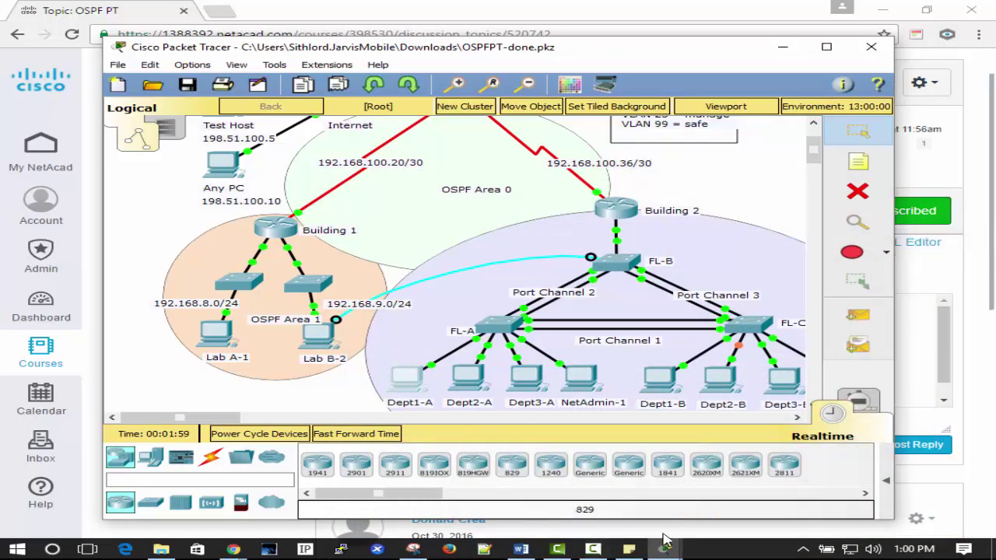
{"action": "left_click", "coordinate": [681, 550]}
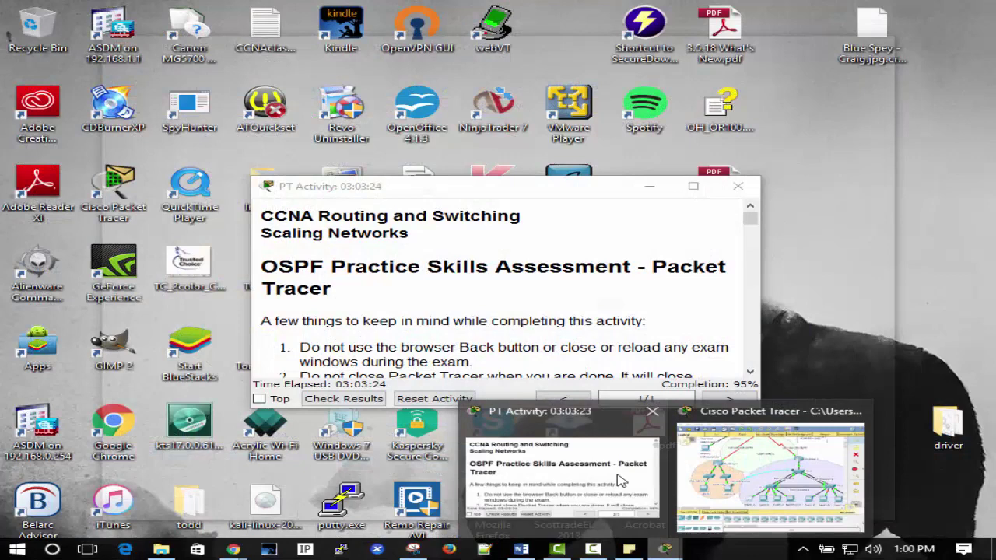
{"action": "left_click", "coordinate": [566, 470]}
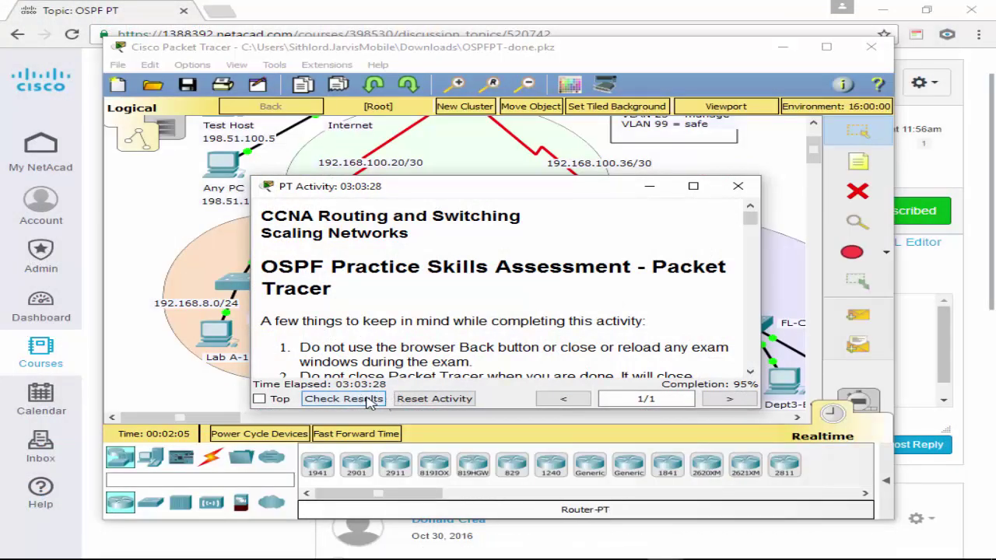
{"action": "left_click", "coordinate": [343, 398]}
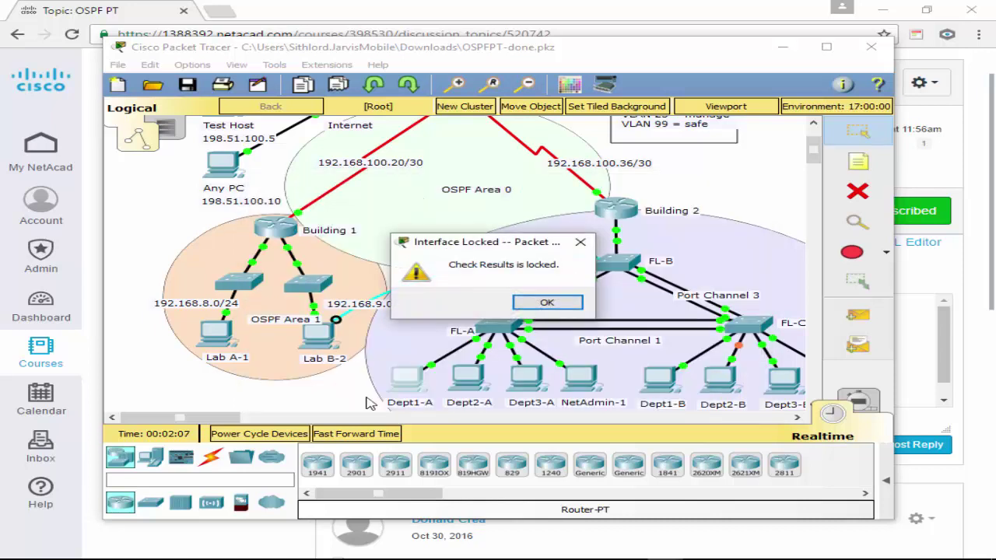
{"action": "left_click", "coordinate": [547, 302]}
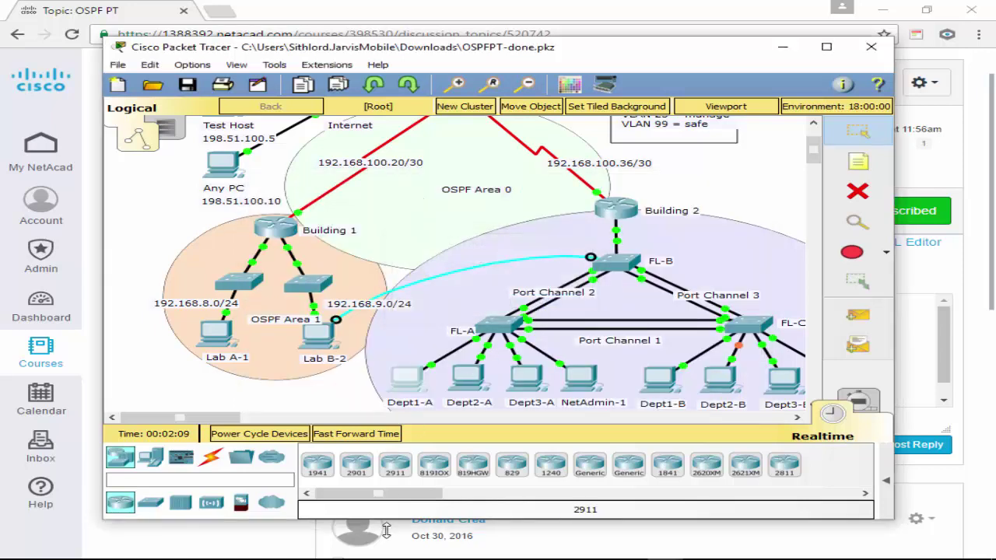
{"action": "mouse_move", "coordinate": [665, 548]}
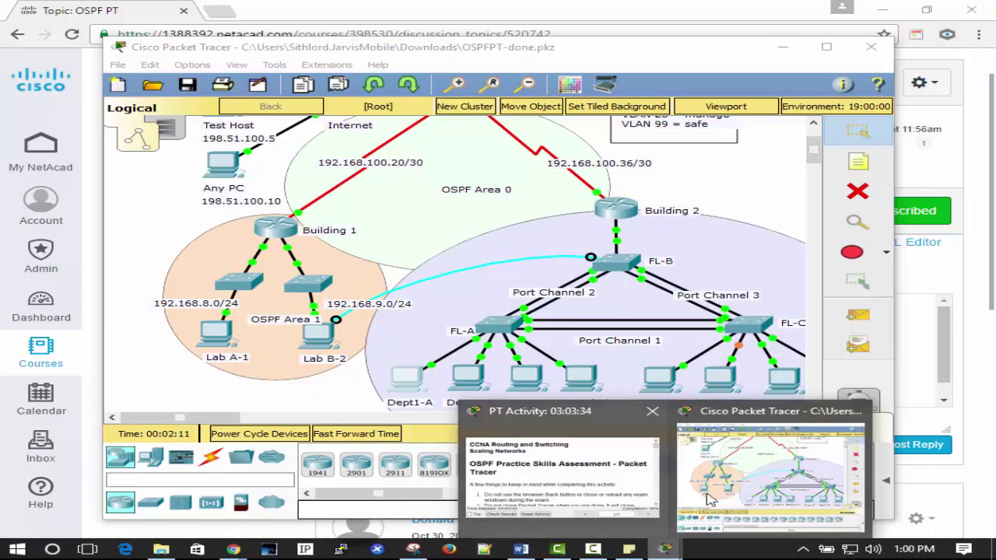
{"action": "left_click", "coordinate": [560, 478]}
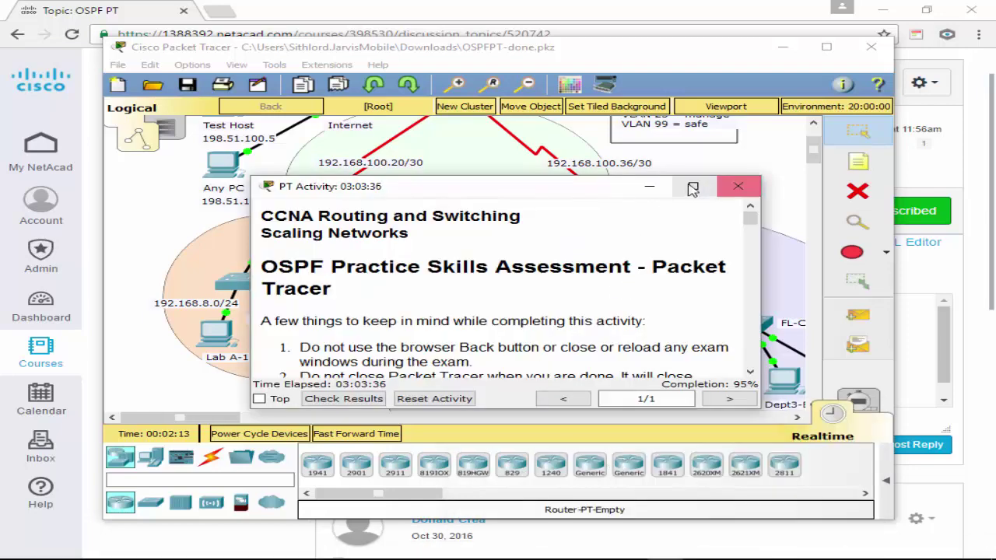
Maximize the PT Activity instructions, read them, and close the window.
{"action": "left_click", "coordinate": [692, 187]}
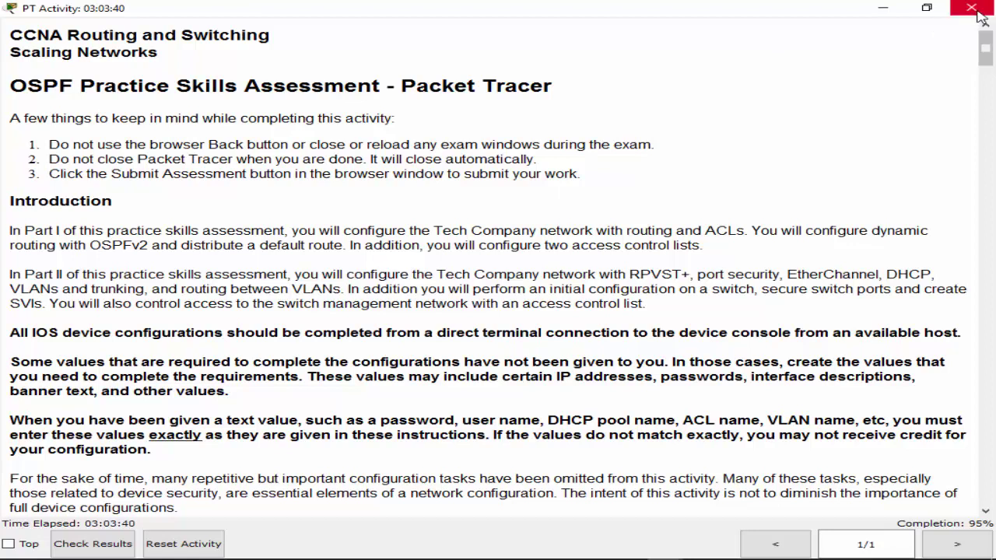
{"action": "left_click", "coordinate": [979, 13]}
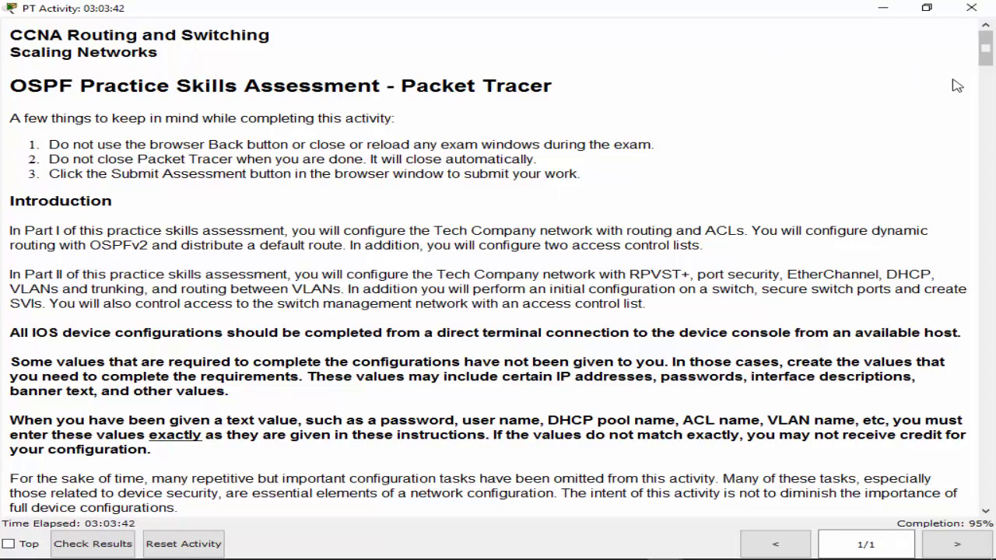
{"action": "left_click", "coordinate": [979, 12]}
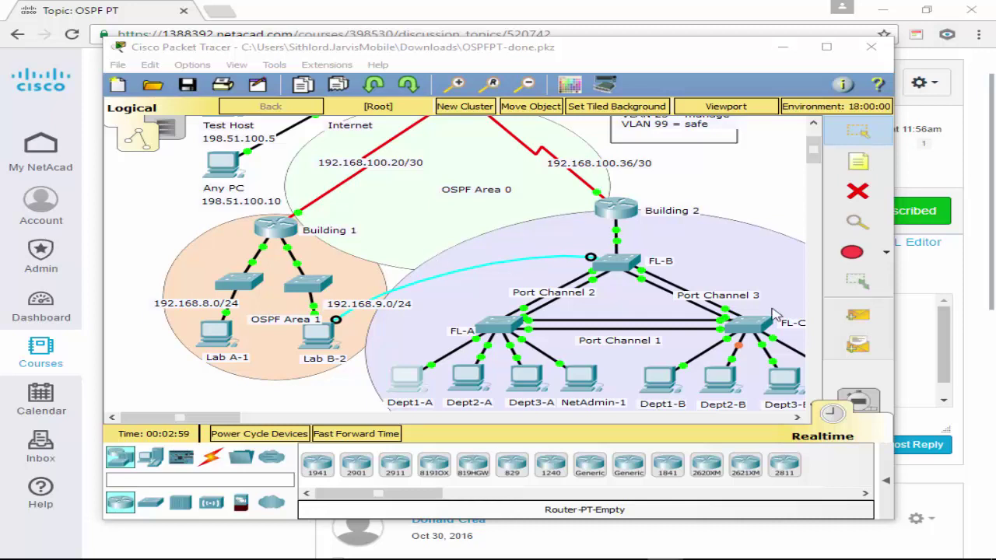
Run a console cable from Lab B-2 to Building 2's Console port and open Lab B-2's Desktop.
{"action": "left_click", "coordinate": [593, 263]}
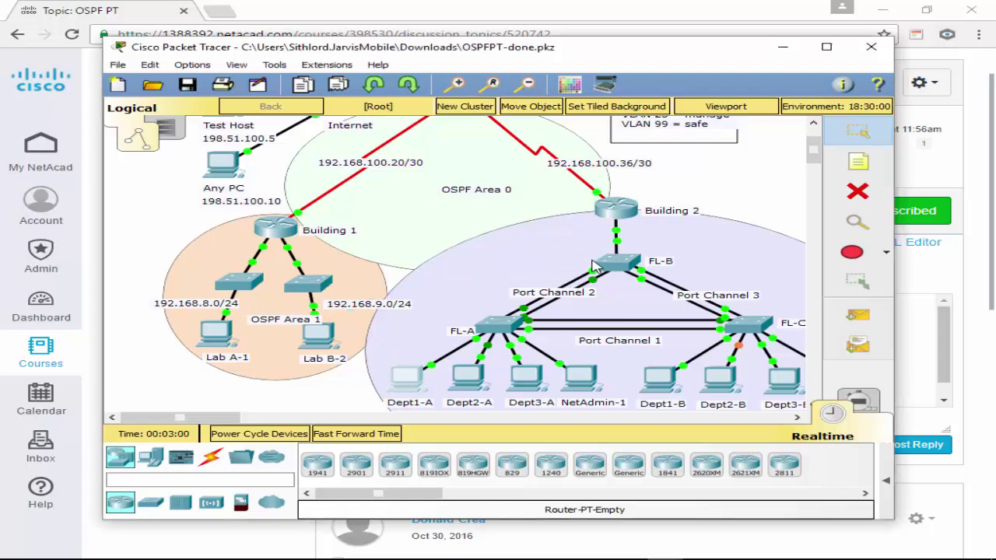
{"action": "left_click", "coordinate": [603, 209]}
{"action": "left_click", "coordinate": [666, 251]}
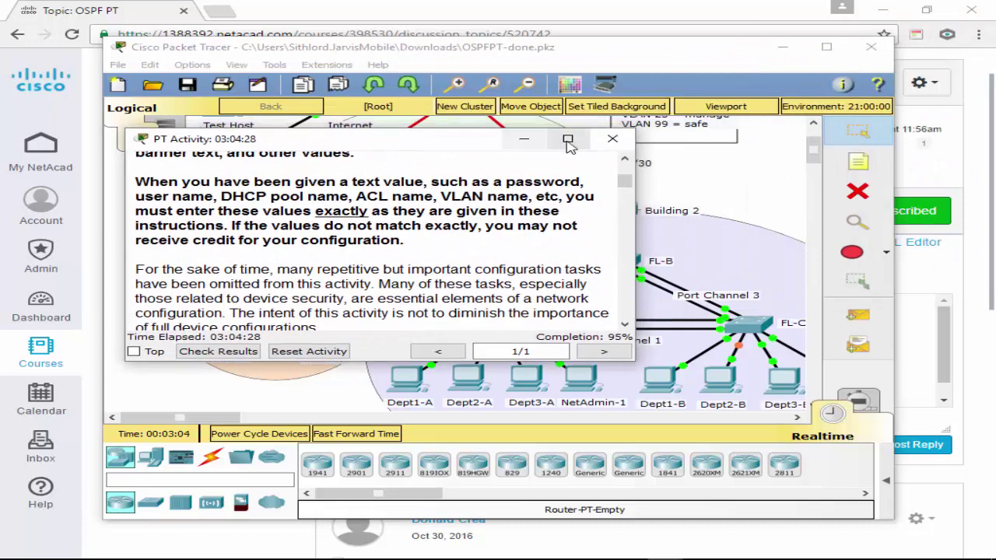
{"action": "left_click", "coordinate": [573, 135]}
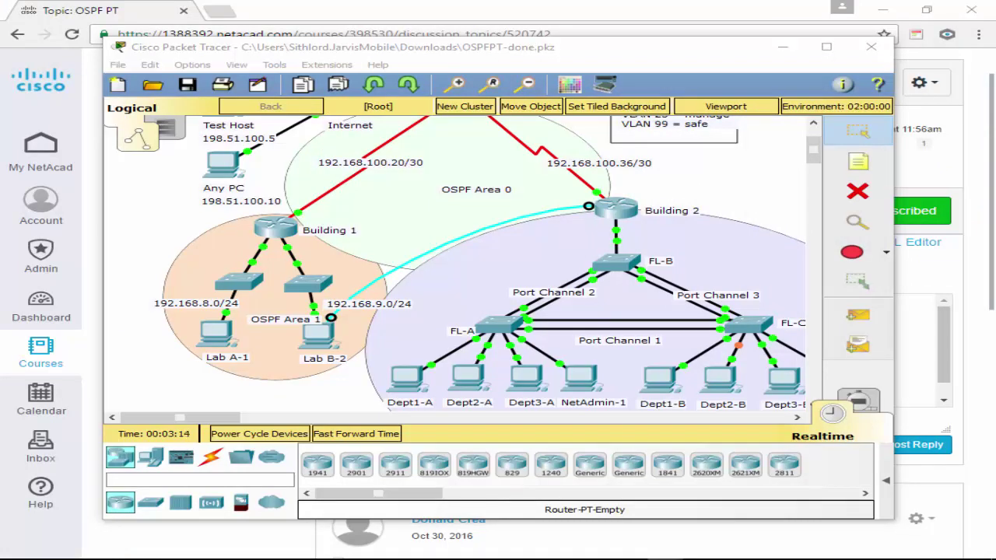
{"action": "left_click", "coordinate": [593, 211]}
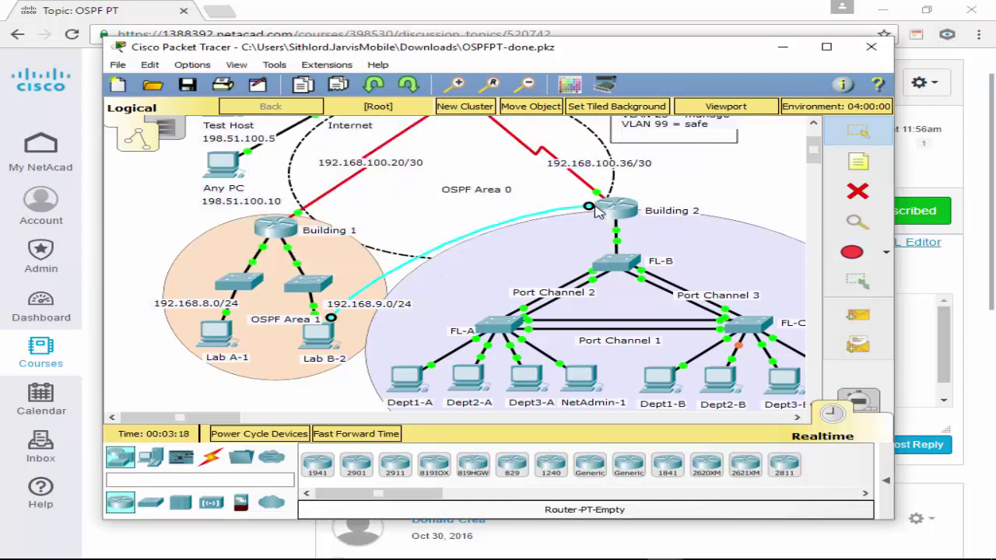
{"action": "left_click", "coordinate": [268, 239]}
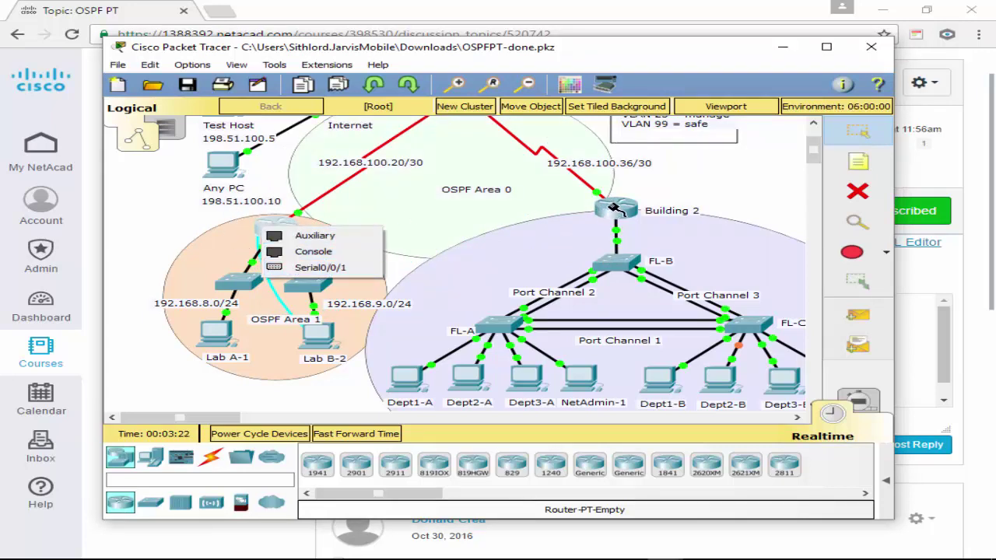
{"action": "left_click", "coordinate": [615, 209]}
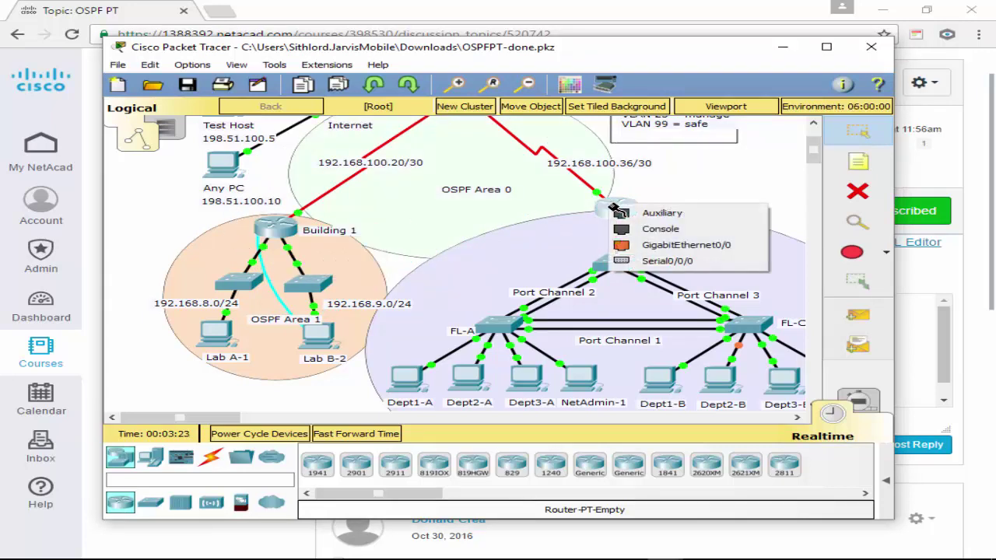
{"action": "left_click", "coordinate": [664, 233]}
{"action": "left_click", "coordinate": [316, 342]}
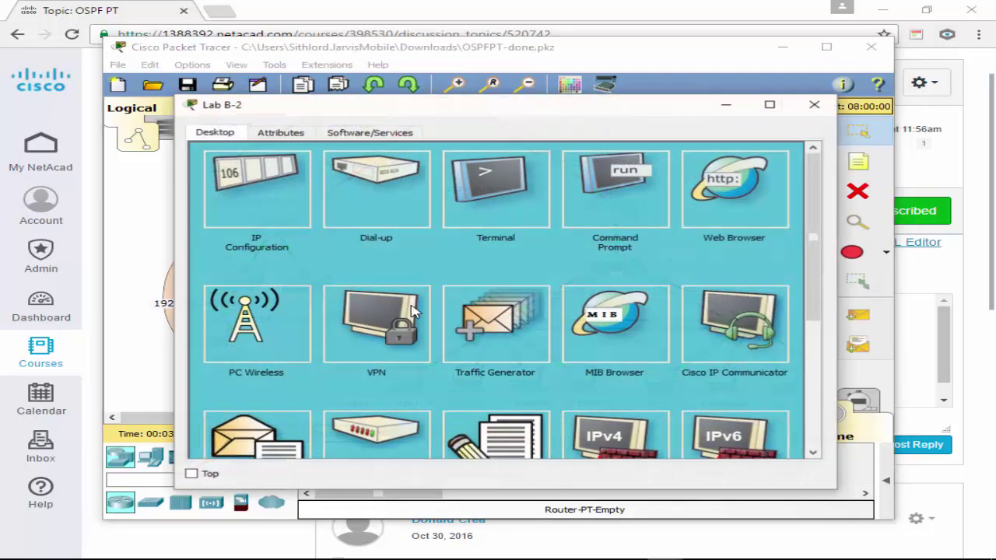
Connect Lab B-2's terminal to the Bldg-2 router and enter global configuration mode.
{"action": "left_click", "coordinate": [495, 189]}
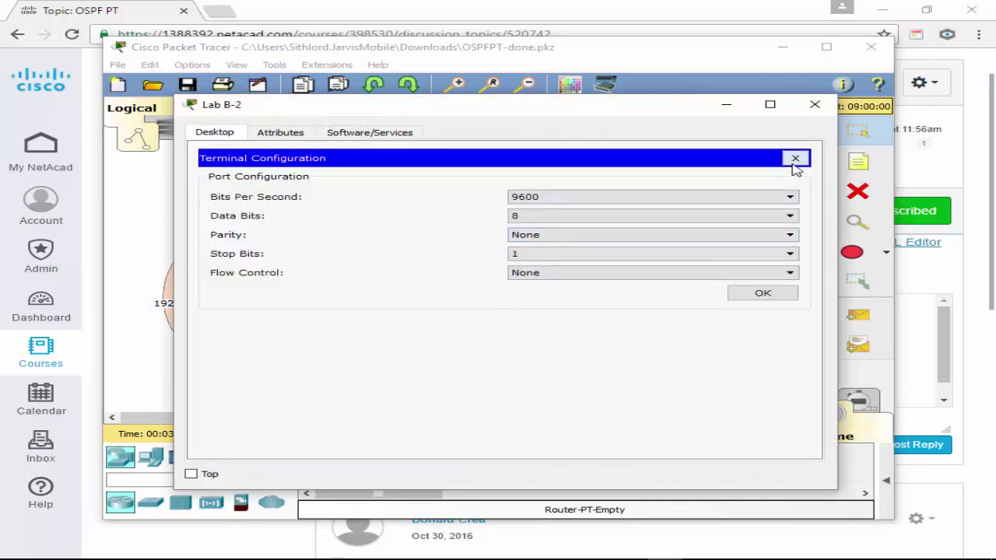
{"action": "left_click", "coordinate": [794, 160]}
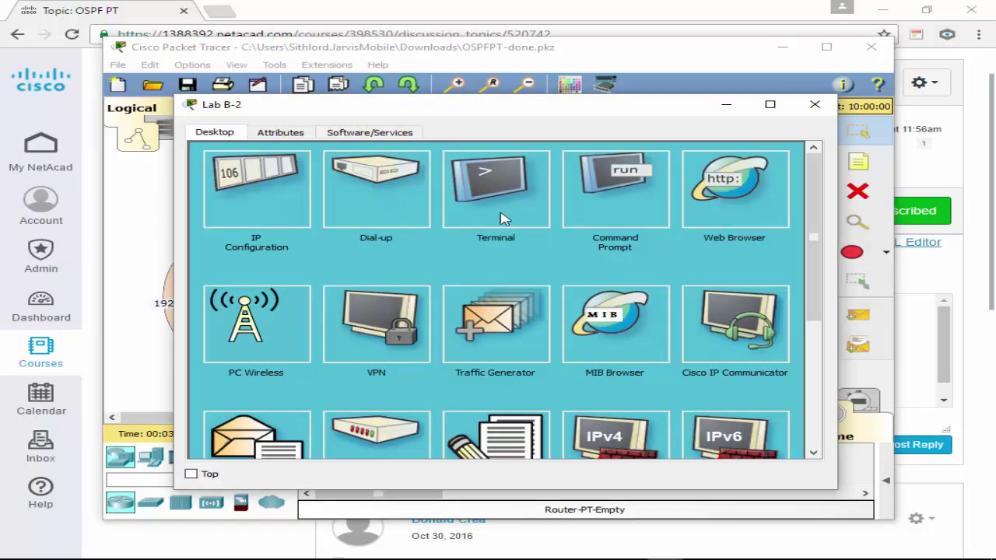
{"action": "left_click", "coordinate": [502, 219]}
{"action": "left_click", "coordinate": [748, 294]}
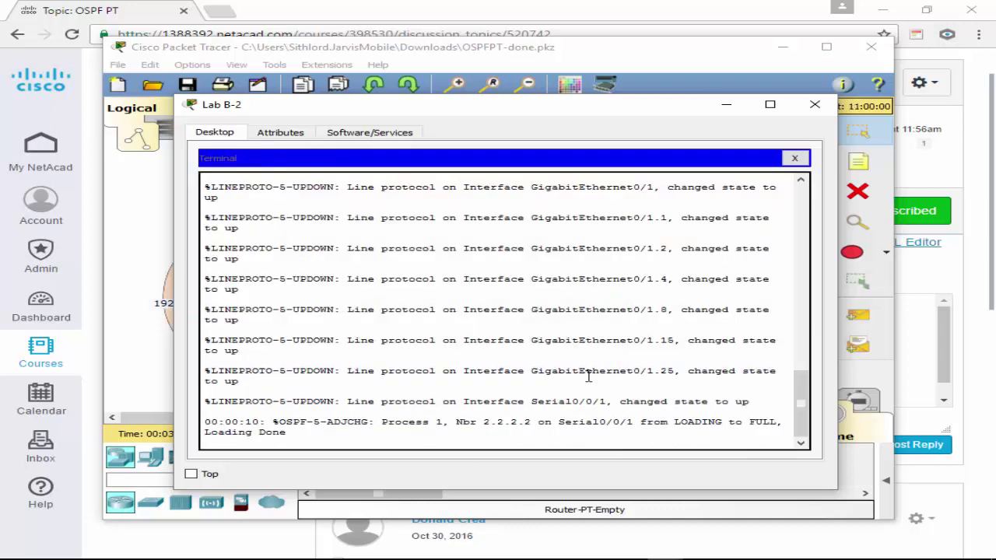
{"action": "key", "text": "Return"}
{"action": "type", "text": "enable"}
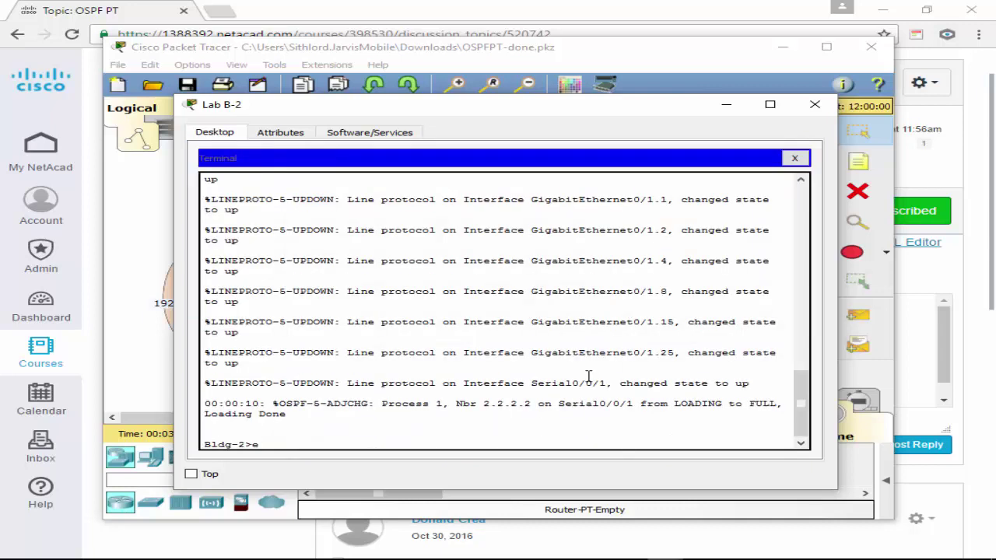
{"action": "key", "text": "Return"}
{"action": "type", "text": "conf t"}
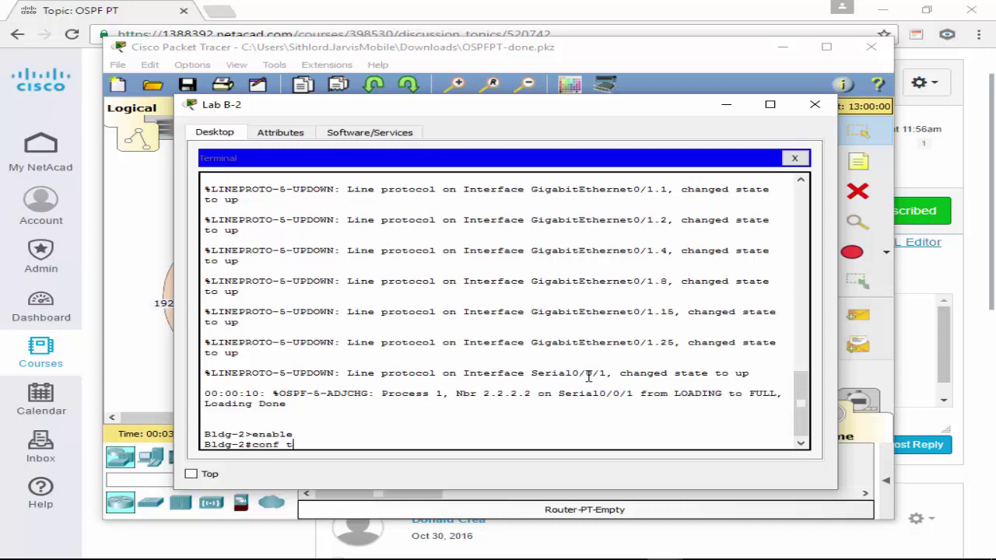
{"action": "key", "text": "Return"}
Set the router's enable secret password.
{"action": "type", "text": "en"}
{"action": "key", "text": "Tab"}
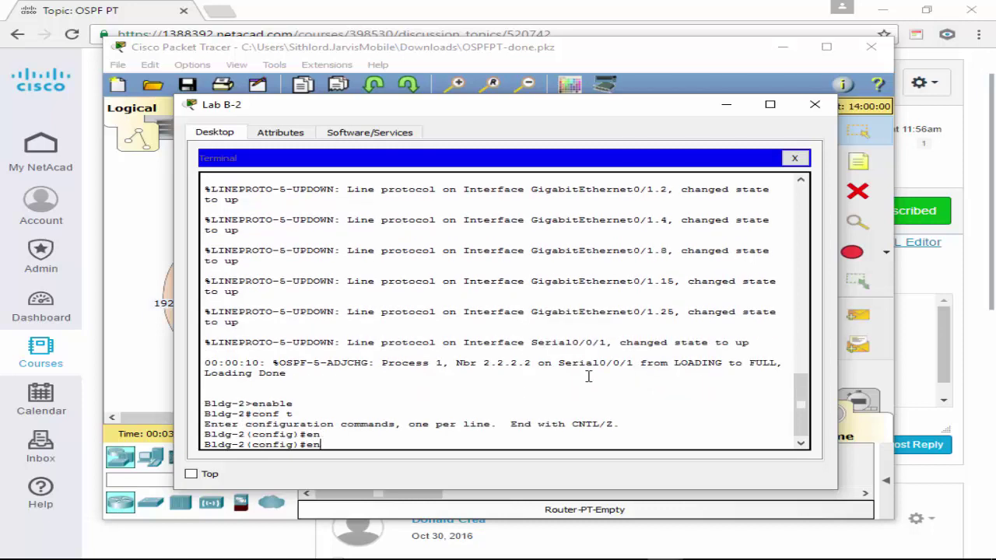
{"action": "type", "text": "able secret PASSWOR"}
{"action": "key", "text": "BackSpace"}
{"action": "key", "text": "BackSpace"}
{"action": "key", "text": "BackSpace"}
{"action": "key", "text": "BackSpace"}
{"action": "key", "text": "BackSpace"}
{"action": "key", "text": "BackSpace"}
{"action": "type", "text": "assw"}
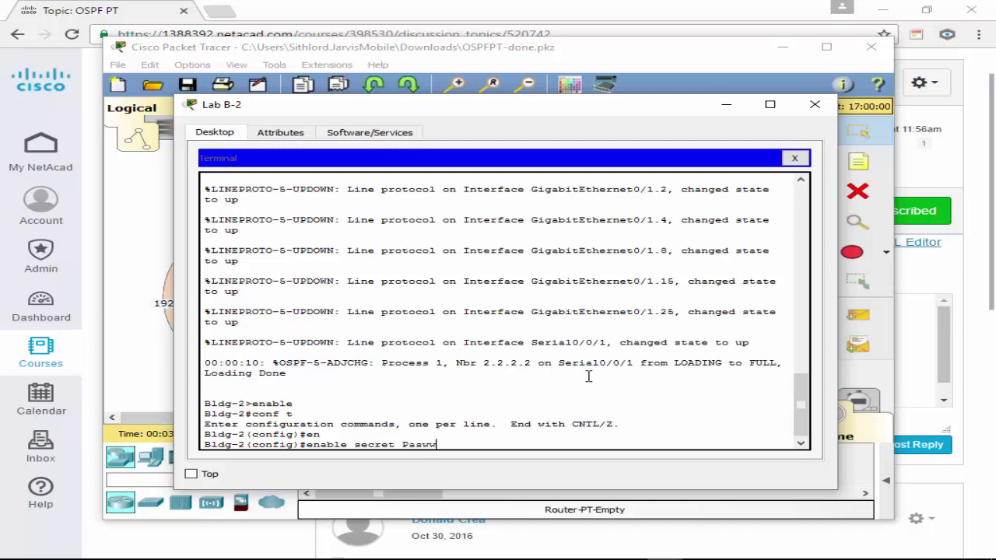
{"action": "type", "text": "ord01"}
{"action": "key", "text": "Return"}
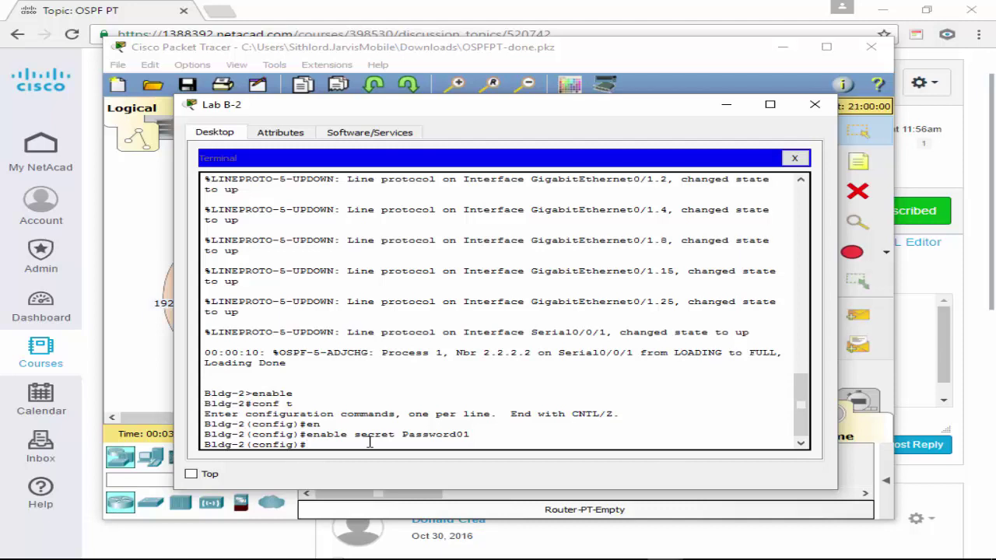
Set a password on console line 0.
{"action": "type", "text": "int"}
{"action": "type", "text": "\\"}
{"action": "key", "text": "BackSpace"}
{"action": "key", "text": "BackSpace"}
{"action": "key", "text": "BackSpace"}
{"action": "key", "text": "BackSpace"}
{"action": "key", "text": "BackSpace"}
{"action": "type", "text": "line con 0"}
{"action": "key", "text": "Return"}
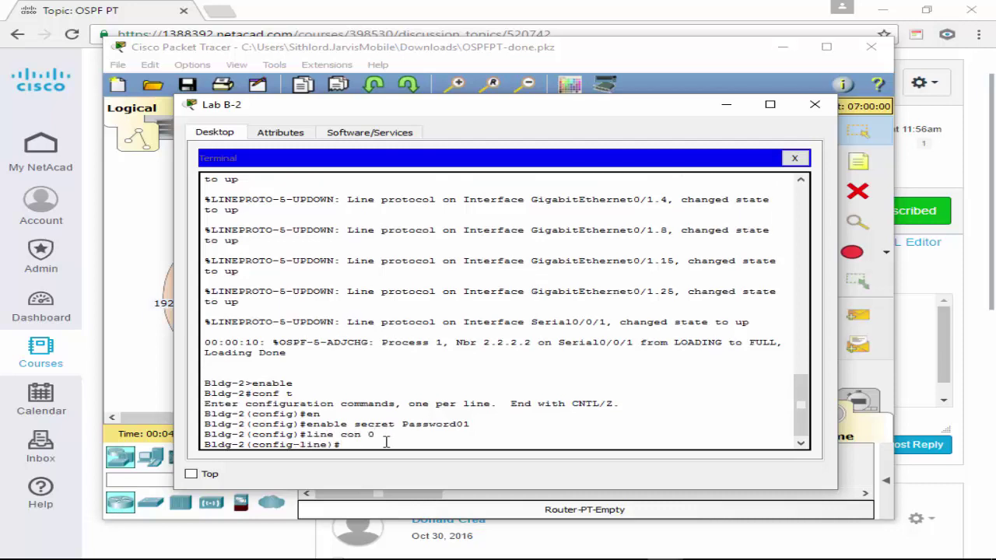
{"action": "type", "text": "pas"}
{"action": "key", "text": "Tab"}
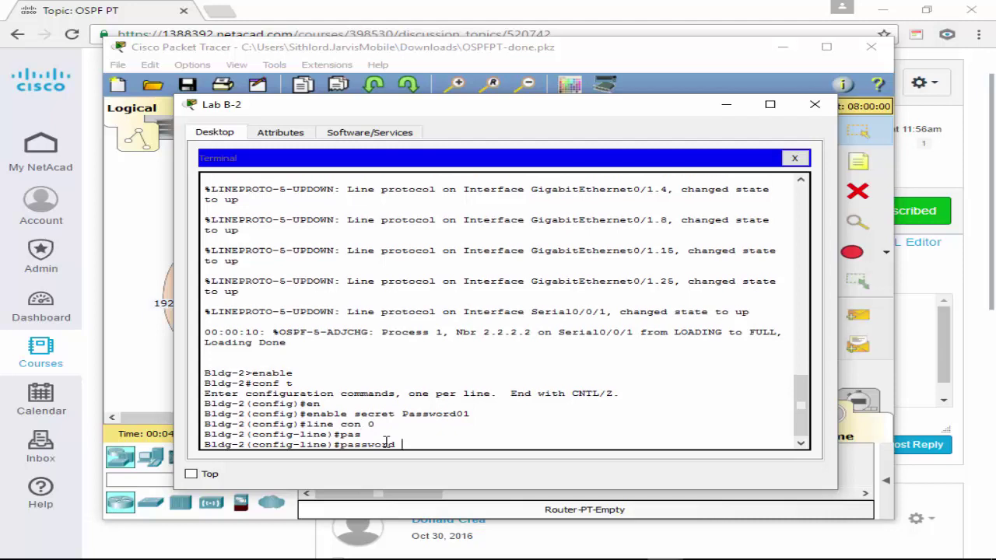
{"action": "type", "text": "Console1"}
{"action": "key", "text": "Return"}
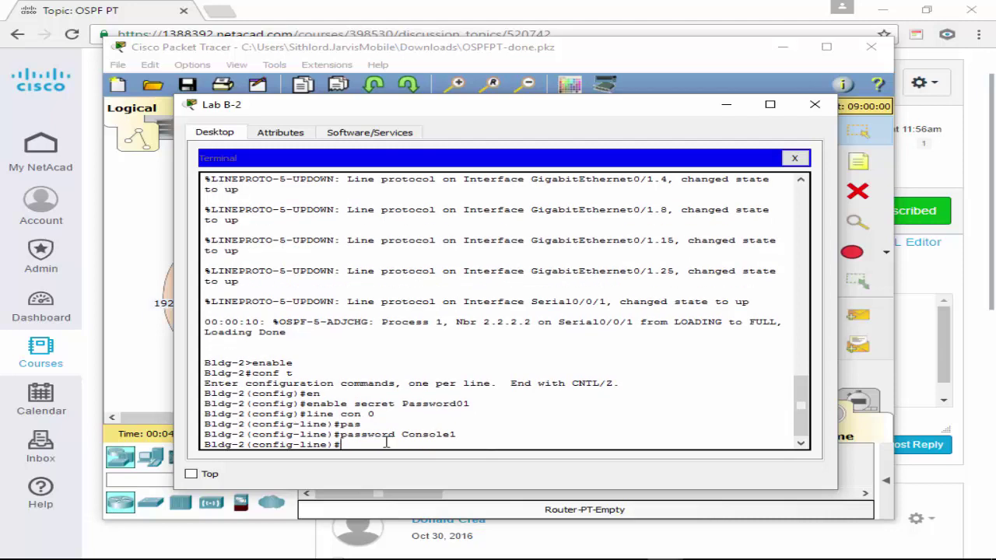
Set the VTY lines 0 4 Telnet password, correcting a misspelling.
{"action": "type", "text": "line vty 0 4"}
{"action": "key", "text": "Return"}
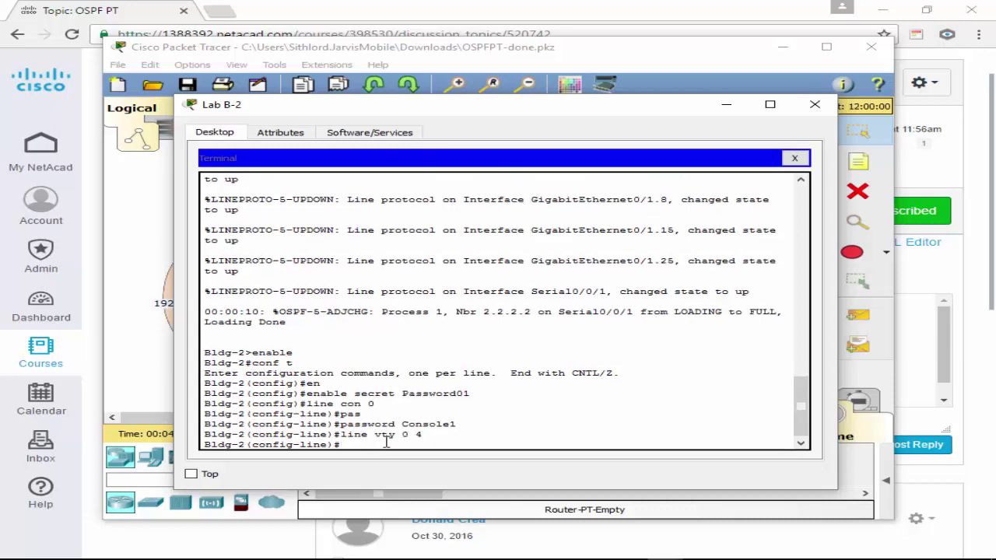
{"action": "type", "text": "pas"}
{"action": "key", "text": "Tab"}
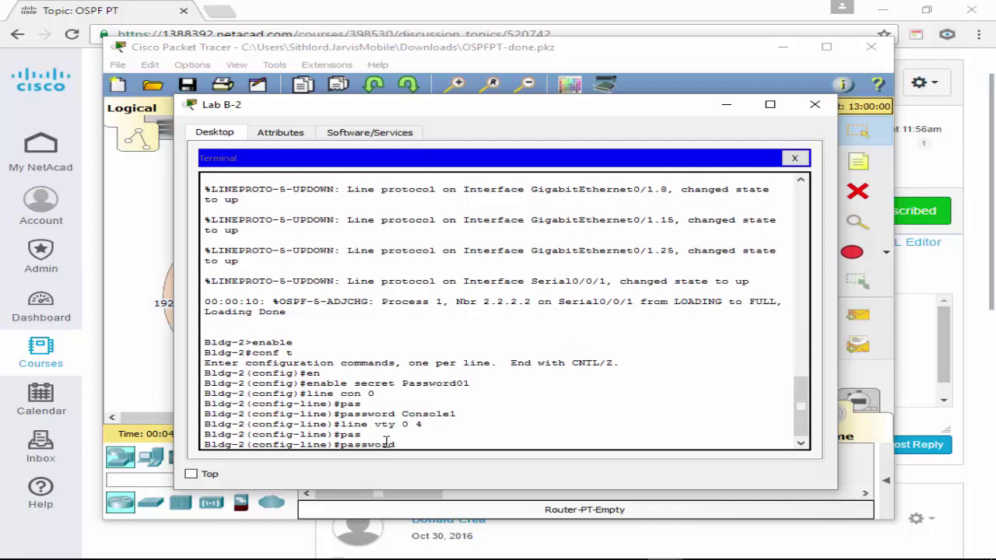
{"action": "type", "text": "Telent1"}
{"action": "key", "text": "Return"}
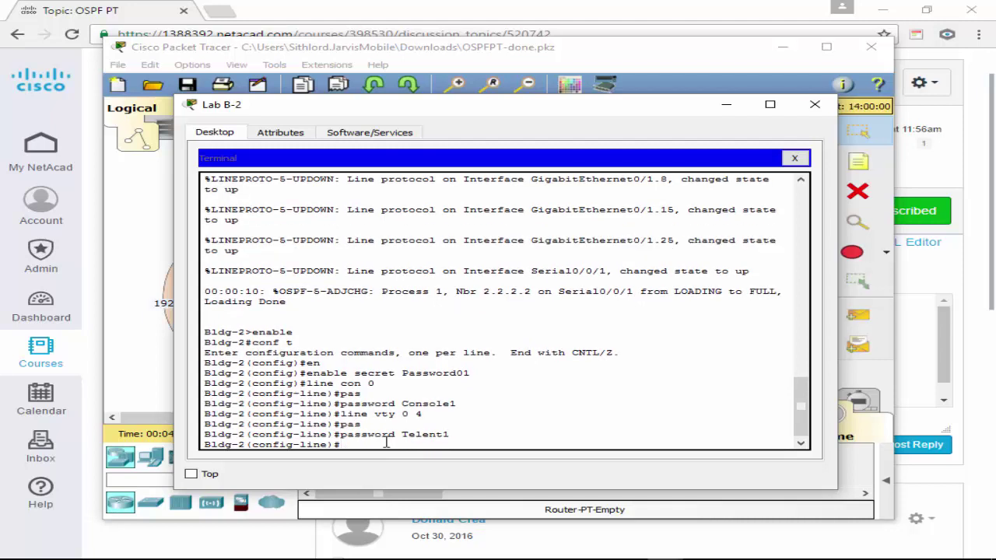
{"action": "key", "text": "Up"}
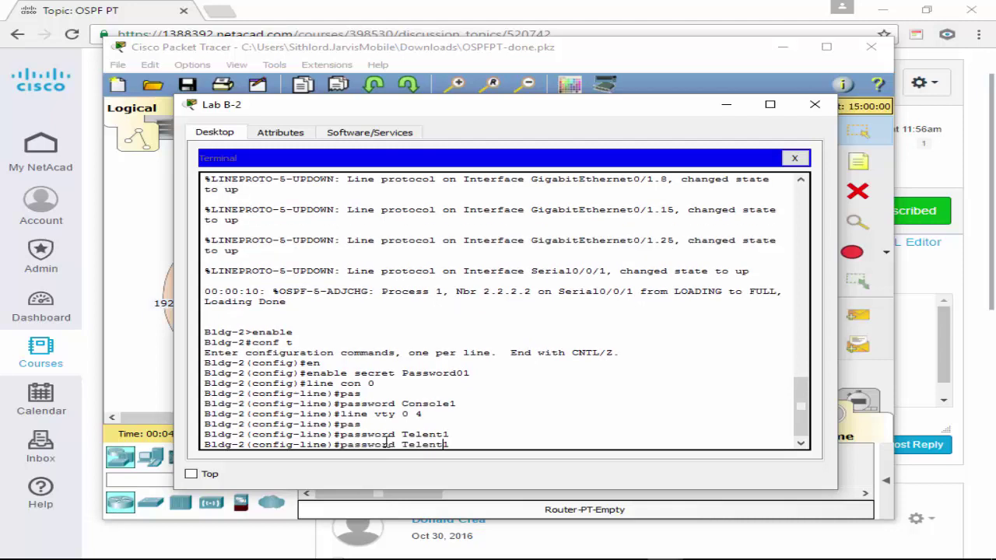
{"action": "key", "text": "Left"}
{"action": "key", "text": "Left"}
{"action": "key", "text": "BackSpace"}
{"action": "key", "text": "BackSpace"}
{"action": "type", "text": "ne"}
{"action": "key", "text": "Return"}
Require login on the VTY lines and exit line configuration.
{"action": "type", "text": "login"}
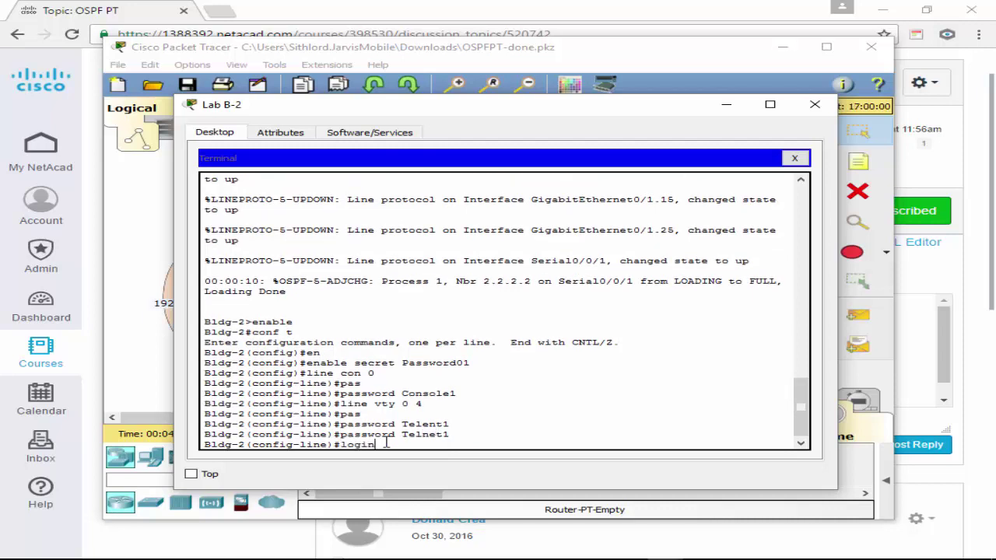
{"action": "key", "text": "Return"}
{"action": "type", "text": "exit"}
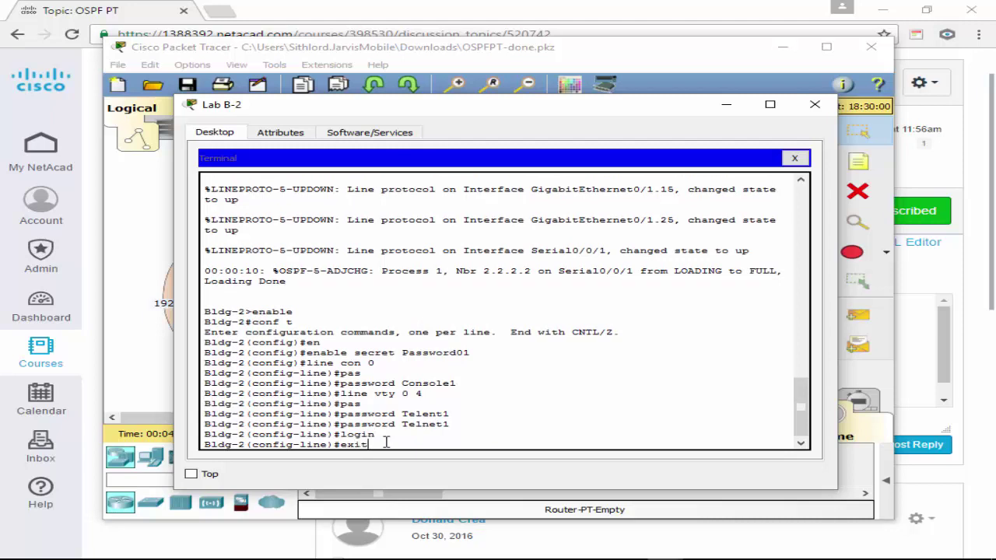
{"action": "key", "text": "Return"}
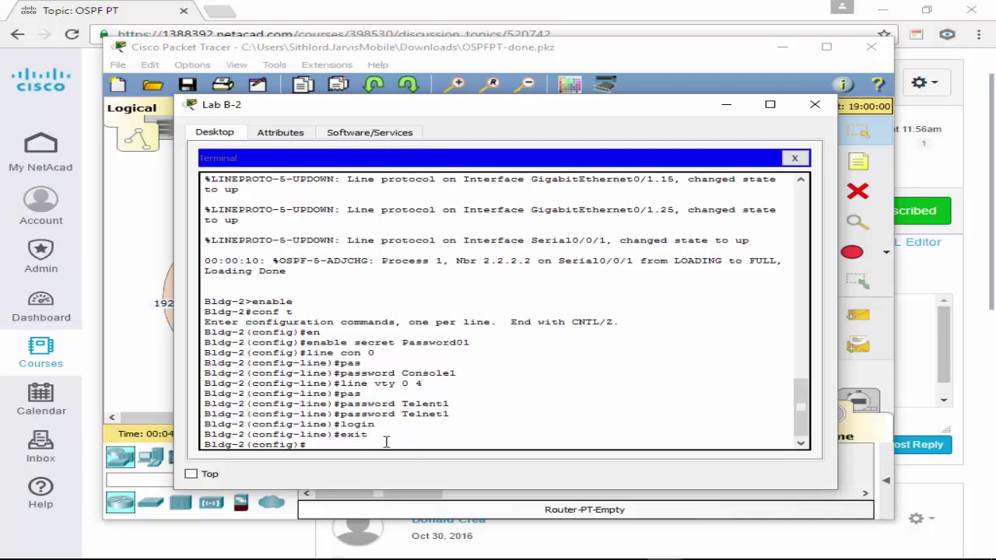
{"action": "type", "text": "ter"}
{"action": "key", "text": "Tab"}
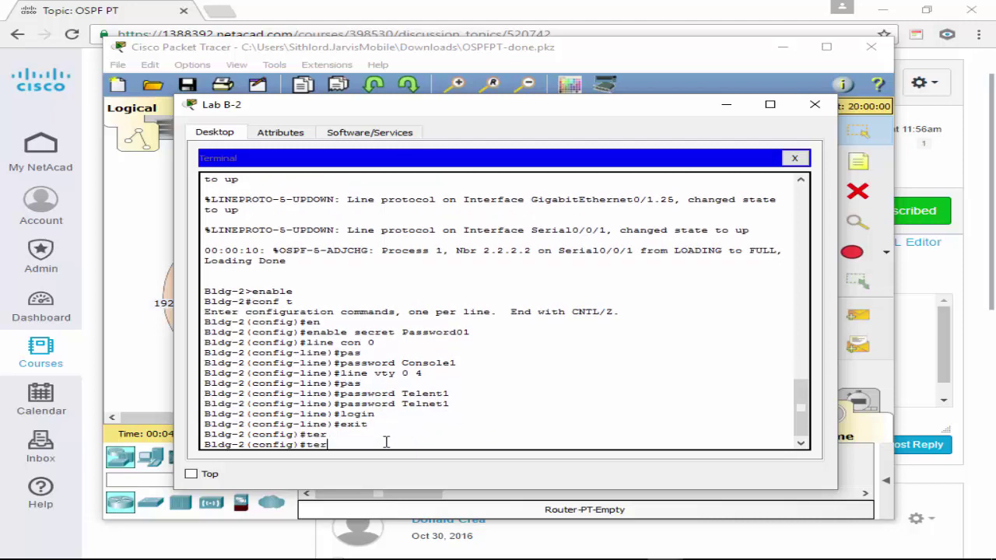
Enable service password-encryption on the Bldg-2 router from global configuration.
{"action": "key", "text": "BackSpace"}
{"action": "key", "text": "BackSpace"}
{"action": "key", "text": "BackSpace"}
{"action": "type", "text": "ser"}
{"action": "key", "text": "Tab"}
{"action": "type", "text": "pas"}
{"action": "key", "text": "Tab"}
{"action": "key", "text": "Return"}
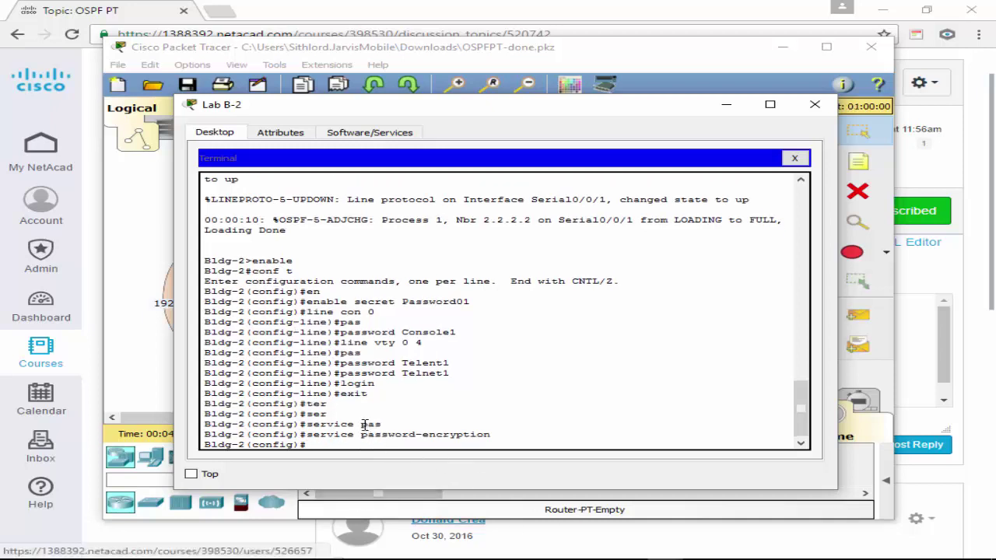
{"action": "type", "text": "int g0/1.1"}
Give subinterface g0/1.1 the description Trunk.
{"action": "key", "text": "Return"}
{"action": "type", "text": "de"}
{"action": "key", "text": "Tab"}
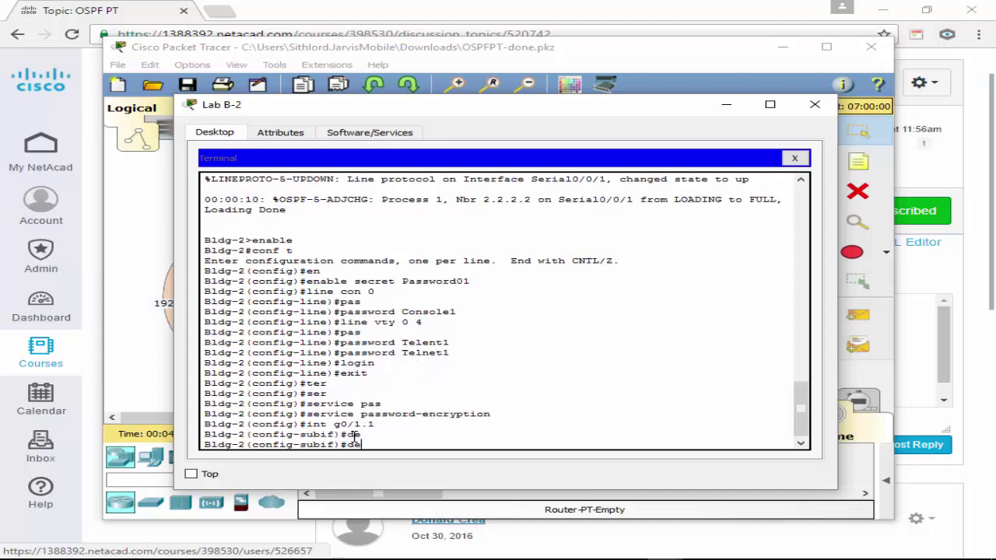
{"action": "type", "text": "c"}
{"action": "key", "text": "Tab"}
{"action": "type", "text": "r"}
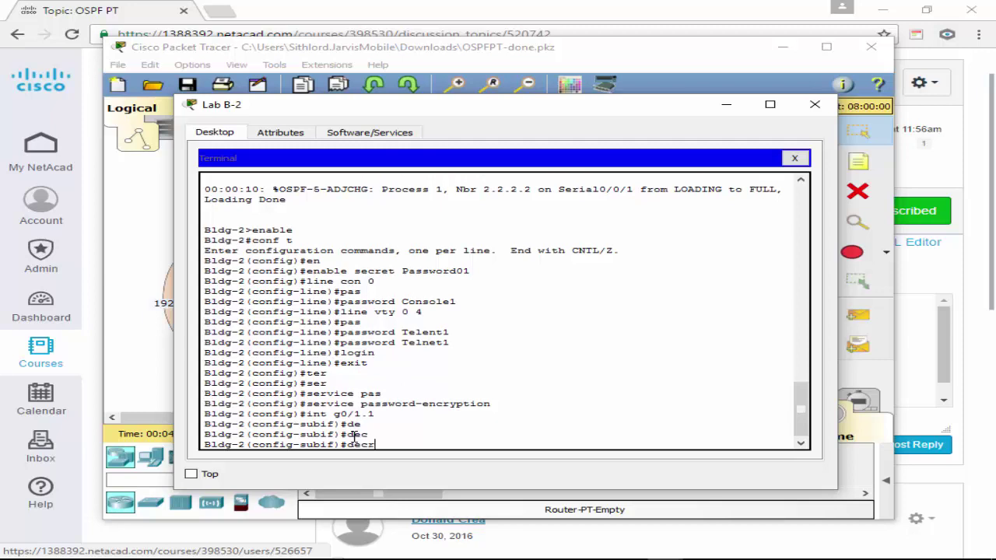
{"action": "key", "text": "Tab"}
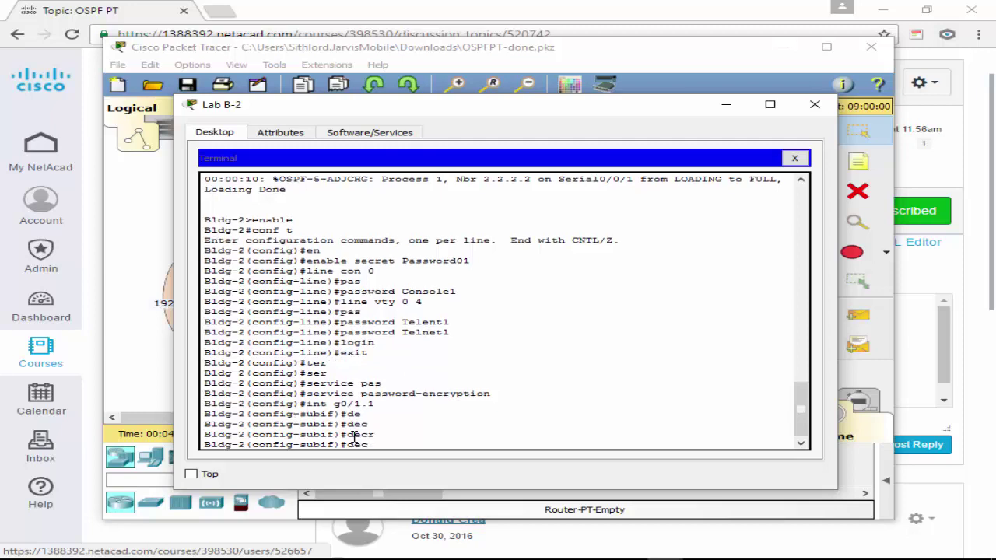
{"action": "key", "text": "BackSpace"}
{"action": "type", "text": "sc"}
{"action": "key", "text": "Tab"}
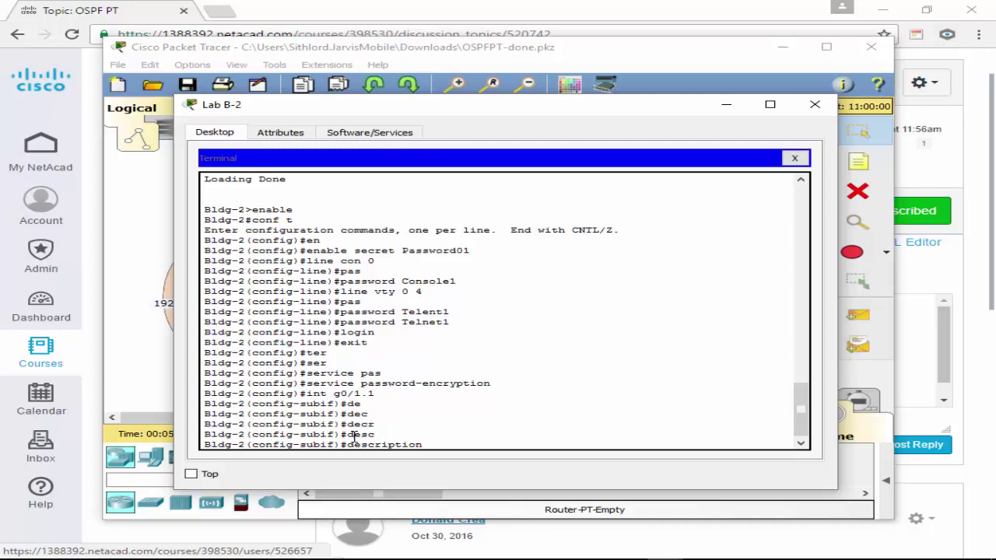
{"action": "type", "text": "Trunk"}
{"action": "key", "text": "Return"}
Describe subinterface g0/1.2 as Vlan2 and g0/1.4 as Vlan4.
{"action": "type", "text": "int g0/1.2"}
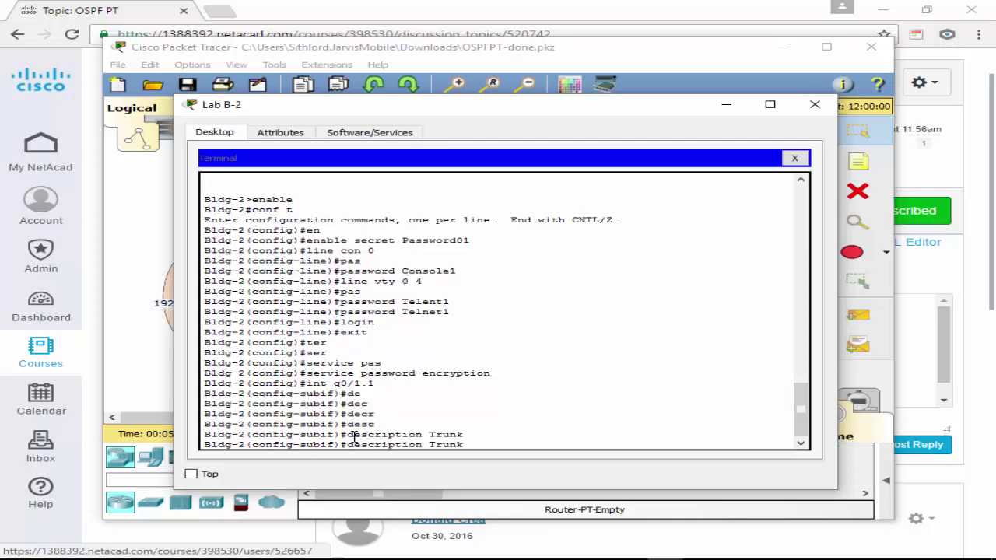
{"action": "key", "text": "Return"}
{"action": "key", "text": "Up"}
{"action": "key", "text": "Up"}
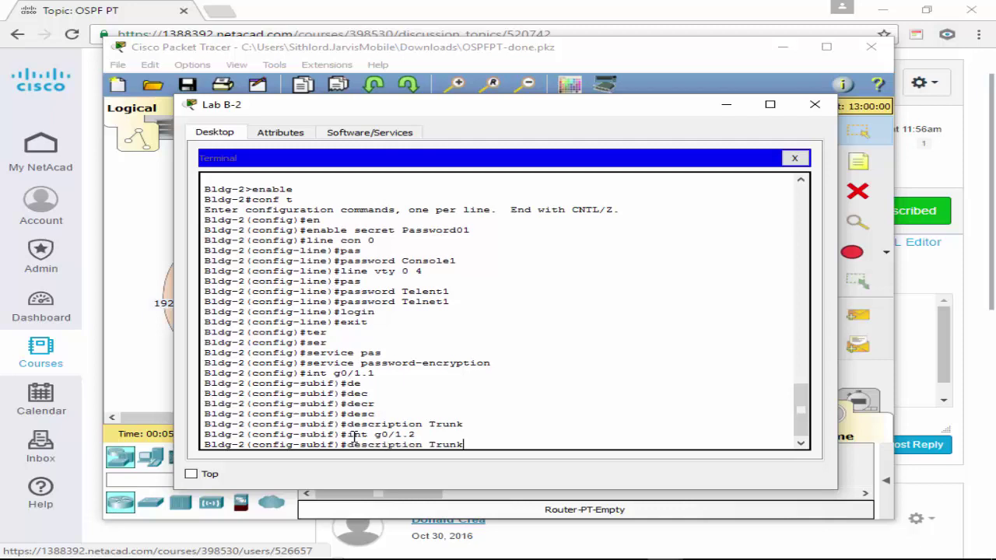
{"action": "key", "text": "BackSpace"}
{"action": "key", "text": "BackSpace"}
{"action": "key", "text": "BackSpace"}
{"action": "key", "text": "BackSpace"}
{"action": "key", "text": "BackSpace"}
{"action": "type", "text": "Vlan2"}
{"action": "key", "text": "Return"}
{"action": "key", "text": "Up"}
{"action": "key", "text": "Up"}
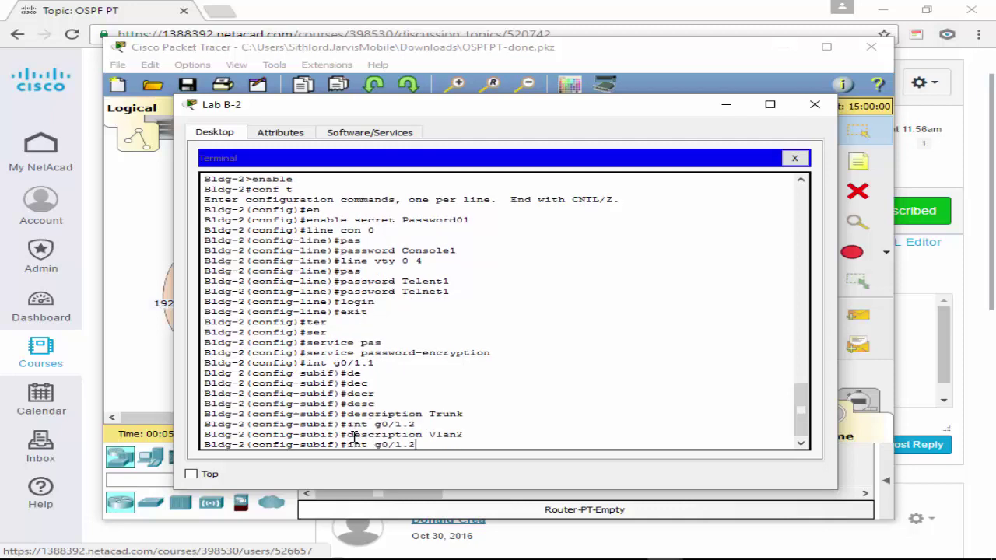
{"action": "key", "text": "BackSpace"}
{"action": "type", "text": "4"}
{"action": "key", "text": "Return"}
{"action": "key", "text": "Up"}
{"action": "key", "text": "Up"}
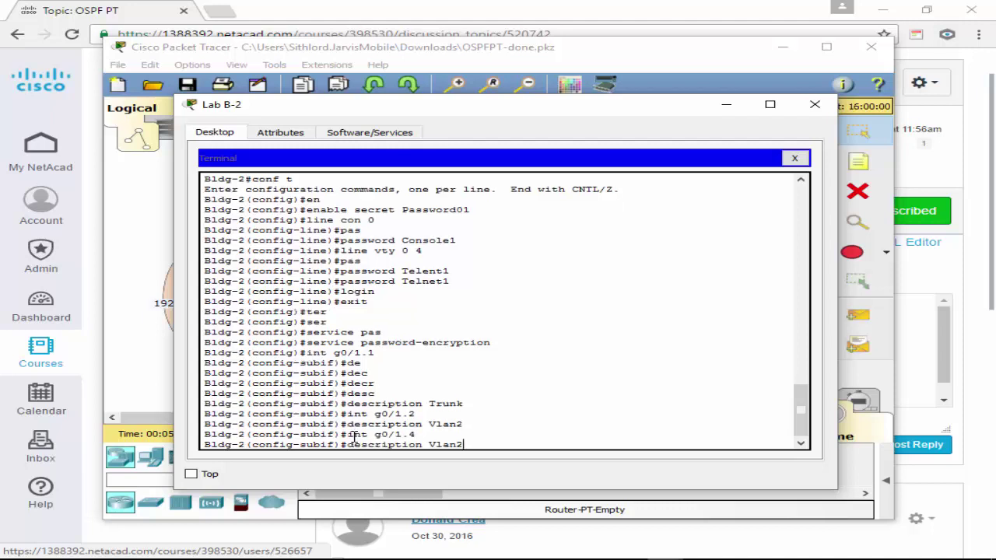
{"action": "key", "text": "BackSpace"}
{"action": "type", "text": "4"}
{"action": "key", "text": "Return"}
Describe subinterface g0/1.8 as Vlan8.
{"action": "key", "text": "Up"}
{"action": "key", "text": "Up"}
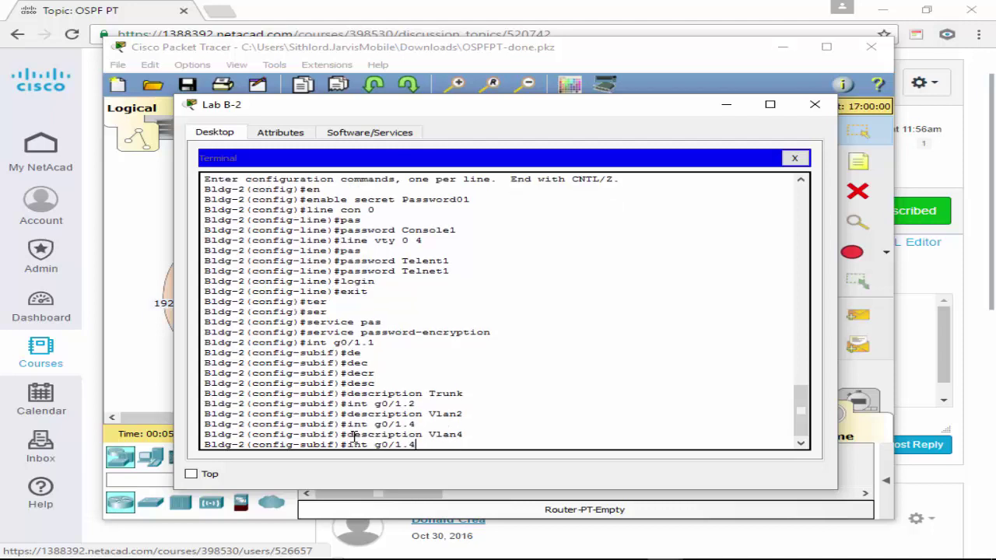
{"action": "key", "text": "BackSpace"}
{"action": "type", "text": "8"}
{"action": "key", "text": "Return"}
{"action": "key", "text": "Up"}
{"action": "key", "text": "Up"}
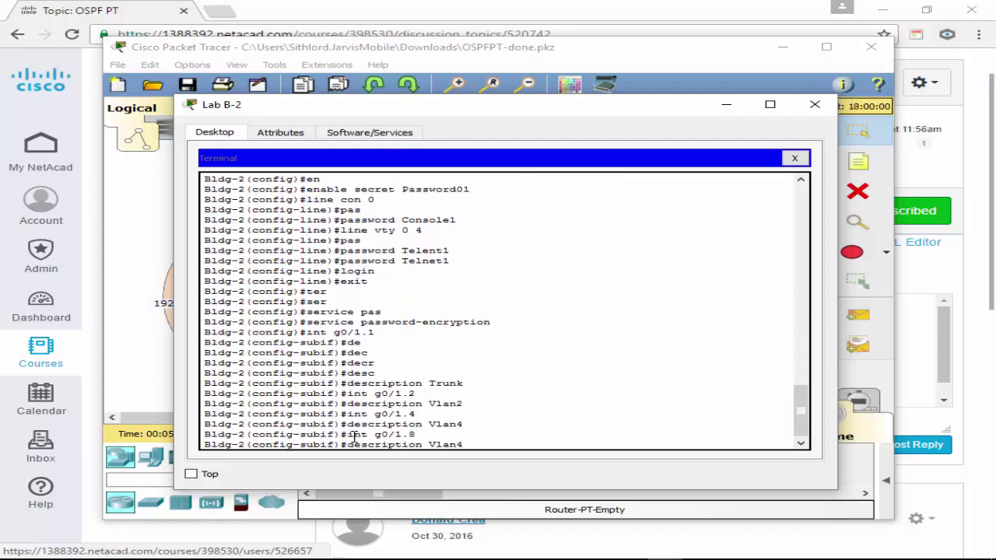
{"action": "key", "text": "BackSpace"}
{"action": "type", "text": "8"}
{"action": "key", "text": "Return"}
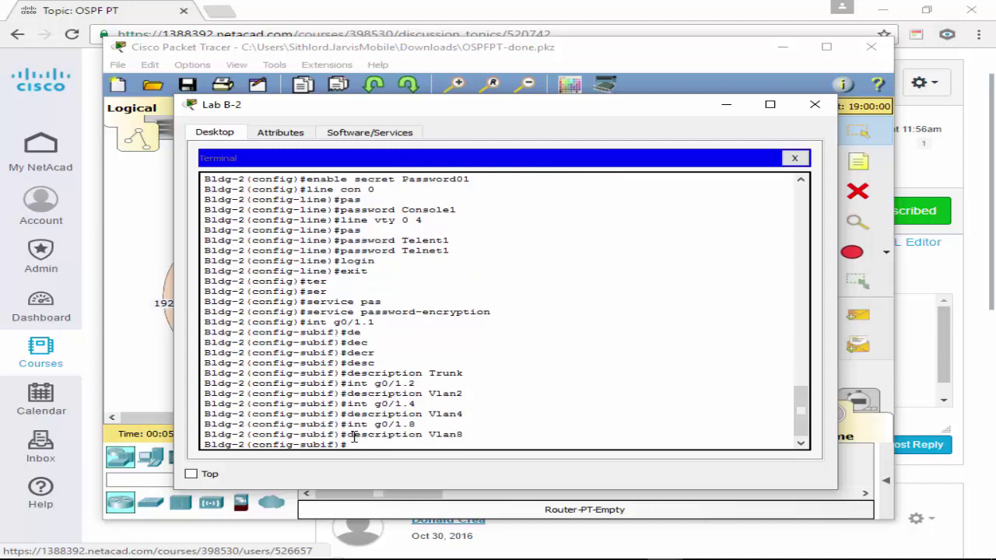
Create subinterface g0/1.10, then leave configuration mode back to the privileged prompt.
{"action": "key", "text": "Up"}
{"action": "key", "text": "Up"}
{"action": "key", "text": "BackSpace"}
{"action": "type", "text": "10"}
{"action": "key", "text": "Return"}
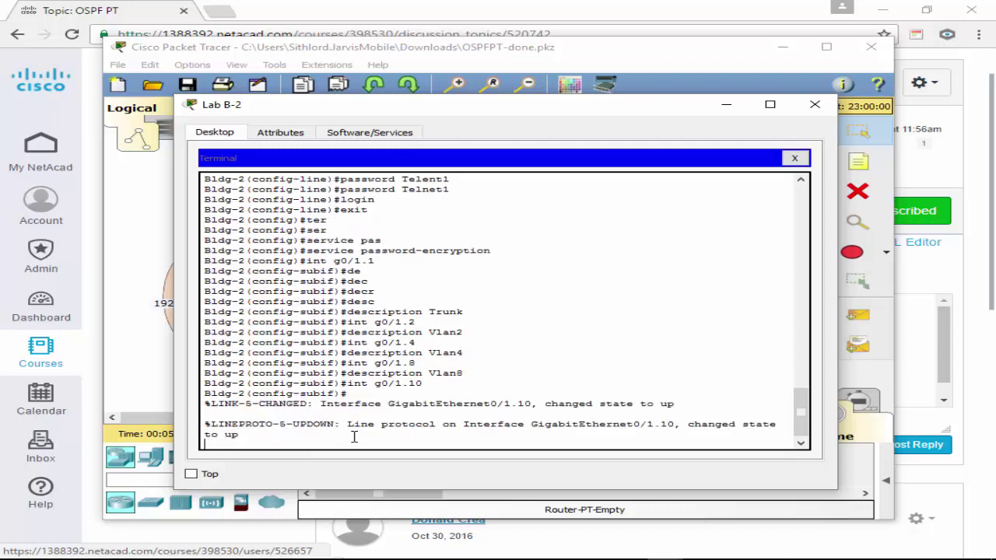
{"action": "key", "text": "ctrl+z"}
{"action": "key", "text": "Return"}
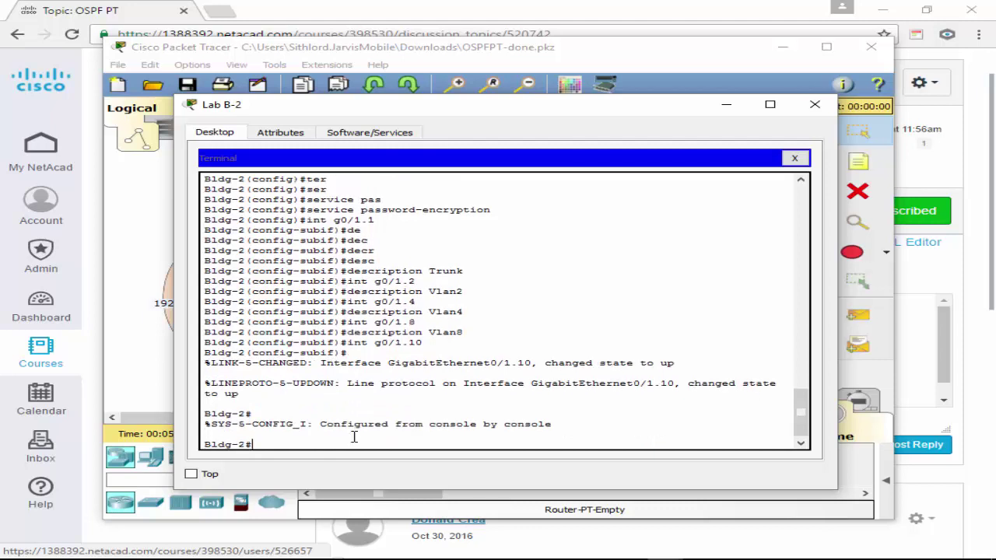
Enter global configuration and delete subinterface g0/1.10 with 'no int g0/1.10'.
{"action": "type", "text": "no"}
{"action": "key", "text": "BackSpace"}
{"action": "key", "text": "BackSpace"}
{"action": "type", "text": "conf"}
{"action": "key", "text": "Return"}
{"action": "key", "text": "Return"}
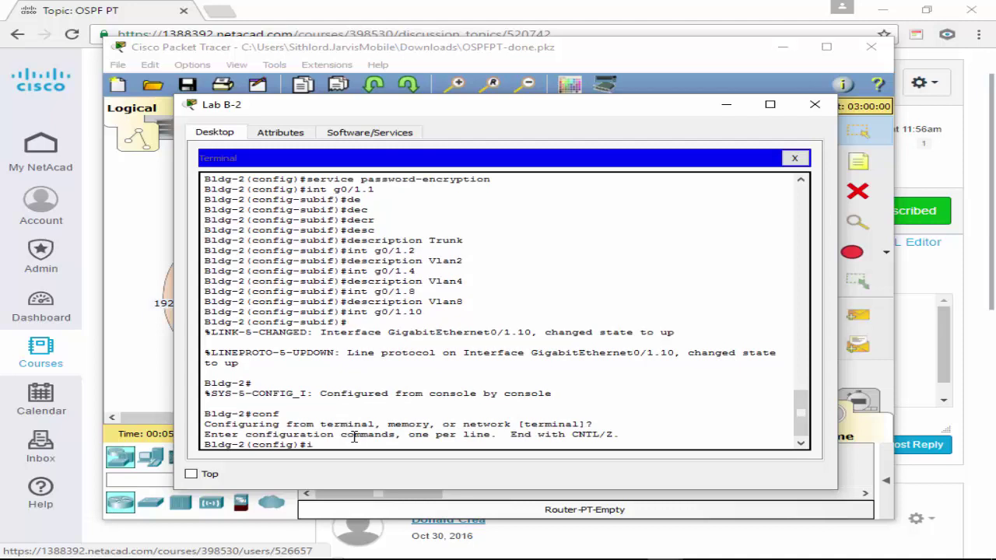
{"action": "type", "text": "no int g0/1/"}
{"action": "key", "text": "BackSpace"}
{"action": "type", "text": ".10"}
{"action": "key", "text": "Return"}
Create and enter subinterface g0/1.15.
{"action": "key", "text": "Up"}
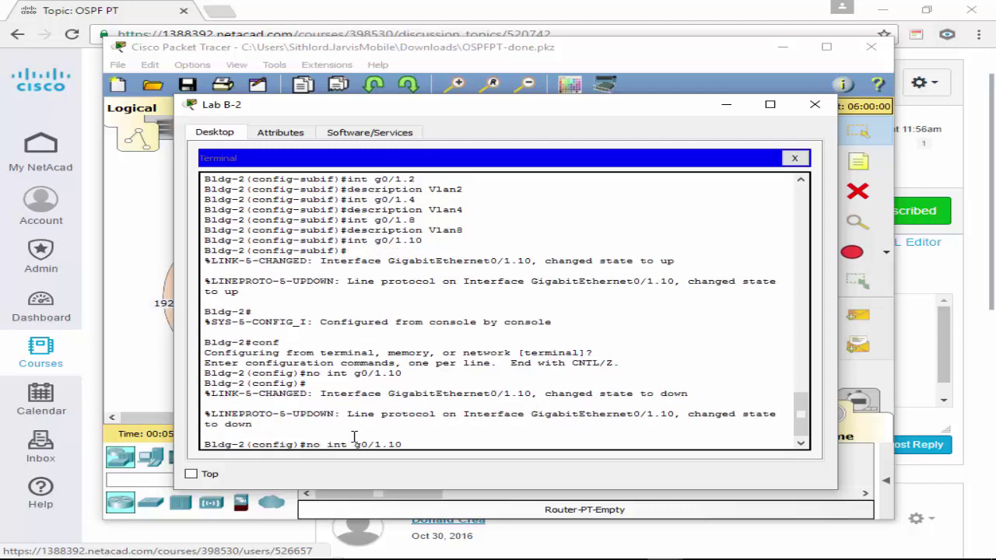
{"action": "key", "text": "BackSpace"}
{"action": "type", "text": "5"}
{"action": "key", "text": "Left"}
{"action": "key", "text": "Left"}
{"action": "key", "text": "Left"}
{"action": "key", "text": "Left"}
{"action": "key", "text": "Left"}
{"action": "key", "text": "Left"}
{"action": "key", "text": "Left"}
{"action": "key", "text": "Left"}
{"action": "key", "text": "Left"}
{"action": "key", "text": "Left"}
{"action": "key", "text": "Left"}
{"action": "key", "text": "BackSpace"}
{"action": "key", "text": "BackSpace"}
{"action": "key", "text": "BackSpace"}
{"action": "key", "text": "Return"}
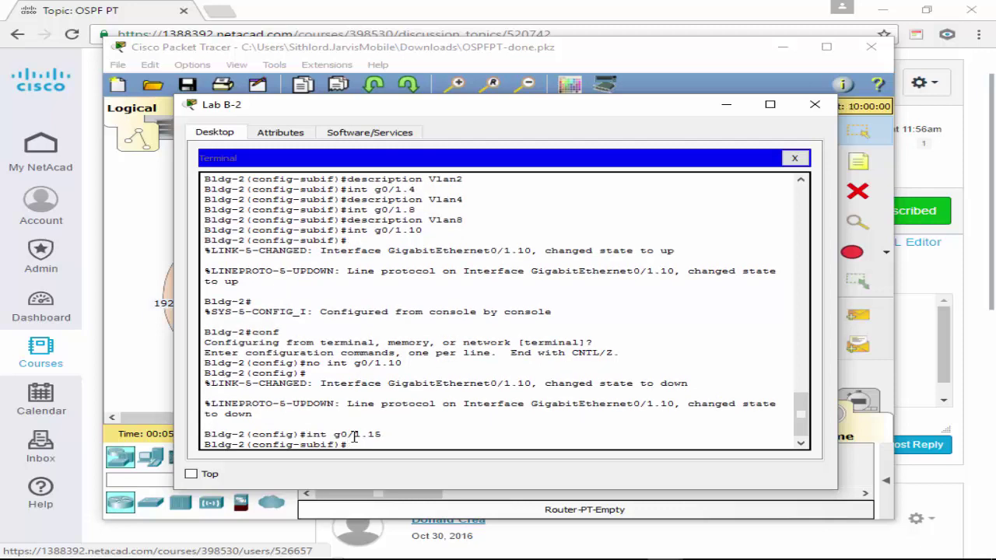
Give subinterface g0/1.15 the description 'vlan 15'.
{"action": "type", "text": "de"}
{"action": "key", "text": "Tab"}
{"action": "type", "text": "sc"}
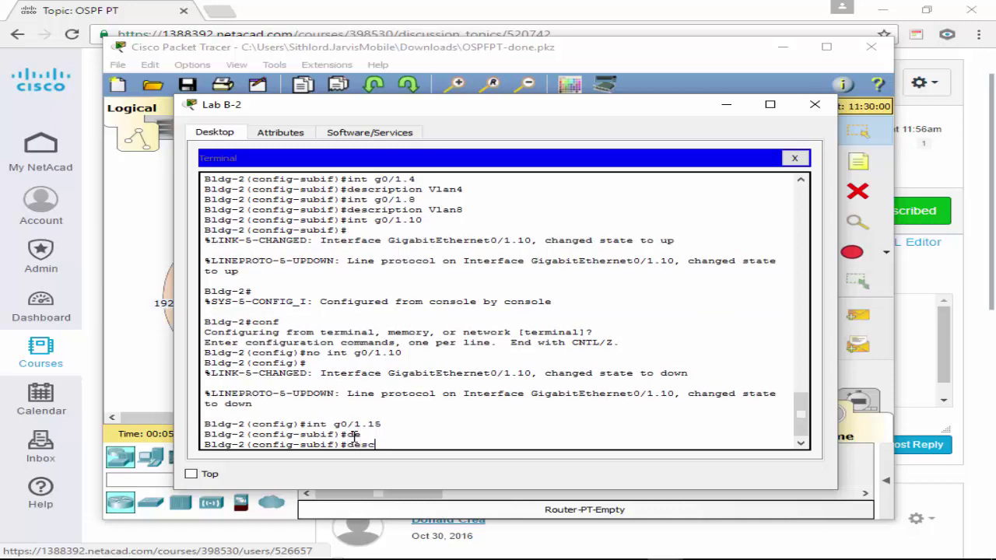
{"action": "key", "text": "Tab"}
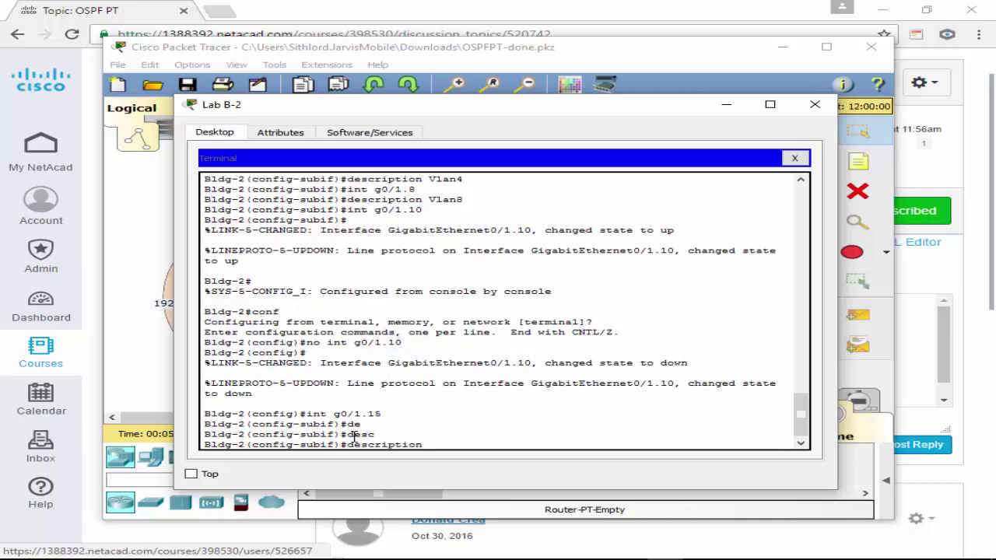
{"action": "type", "text": "vl"}
{"action": "key", "text": "Tab"}
{"action": "type", "text": "a"}
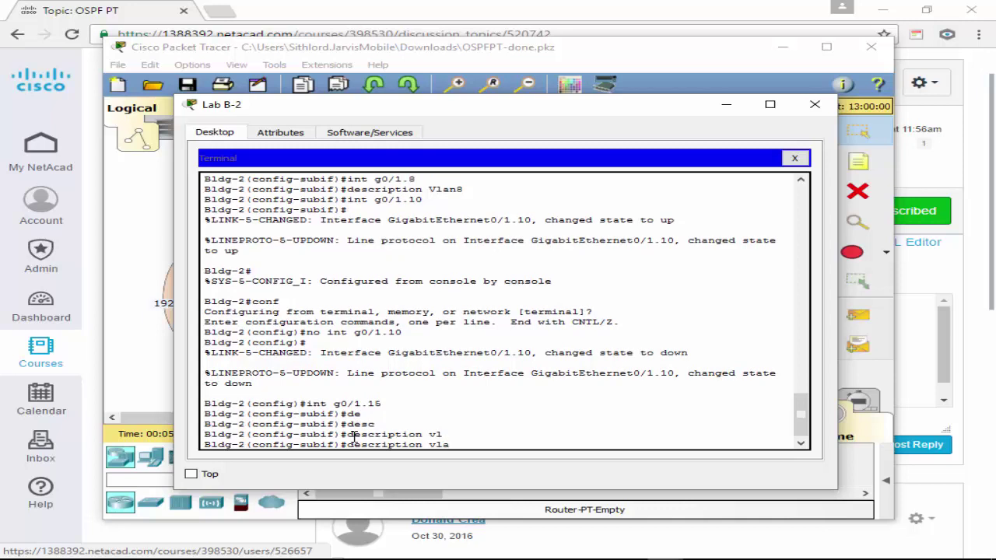
{"action": "type", "text": "n 15"}
{"action": "key", "text": "Return"}
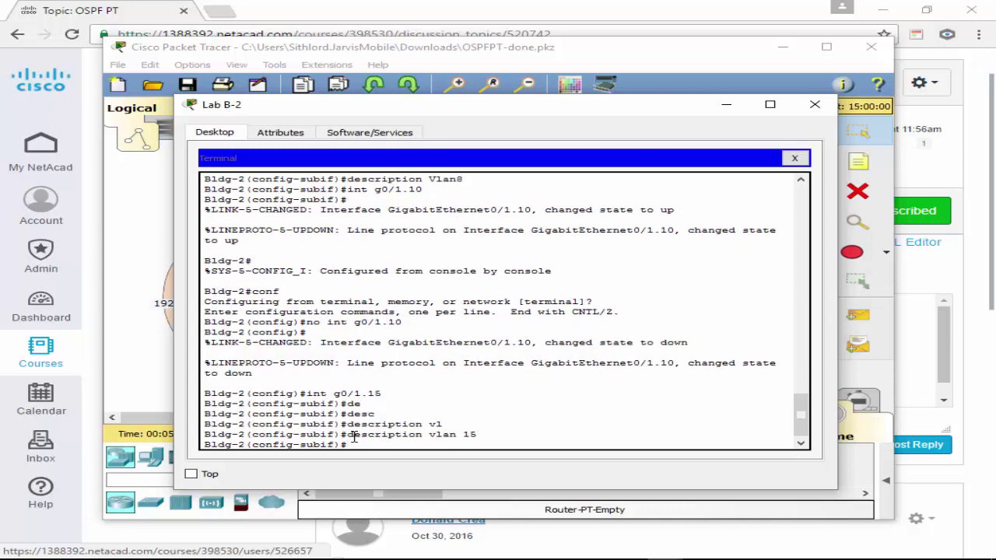
{"action": "type", "text": "dec"}
{"action": "key", "text": "Tab"}
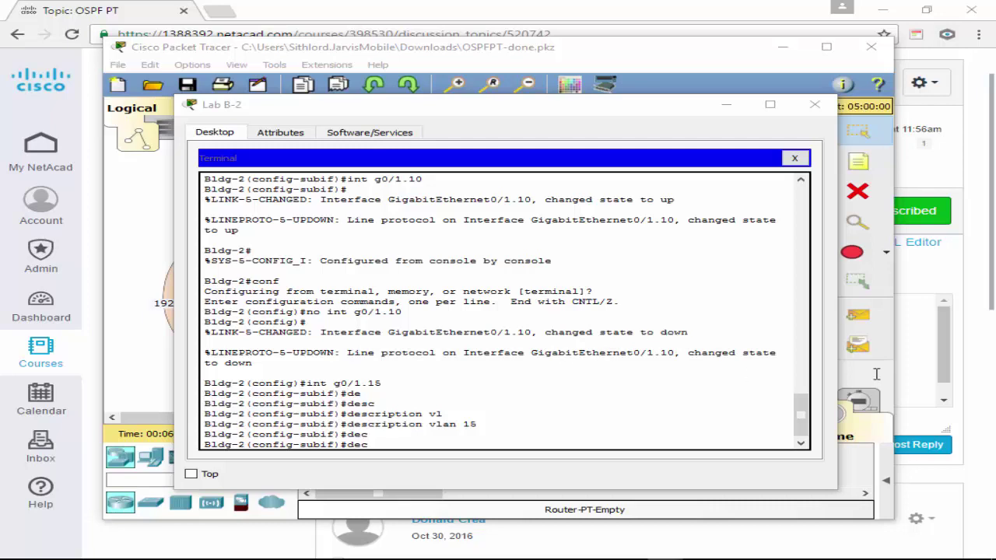
Close the Bldg-2 terminal and Lab B-2 device window, returning to the OSPF topology.
{"action": "left_click", "coordinate": [795, 157]}
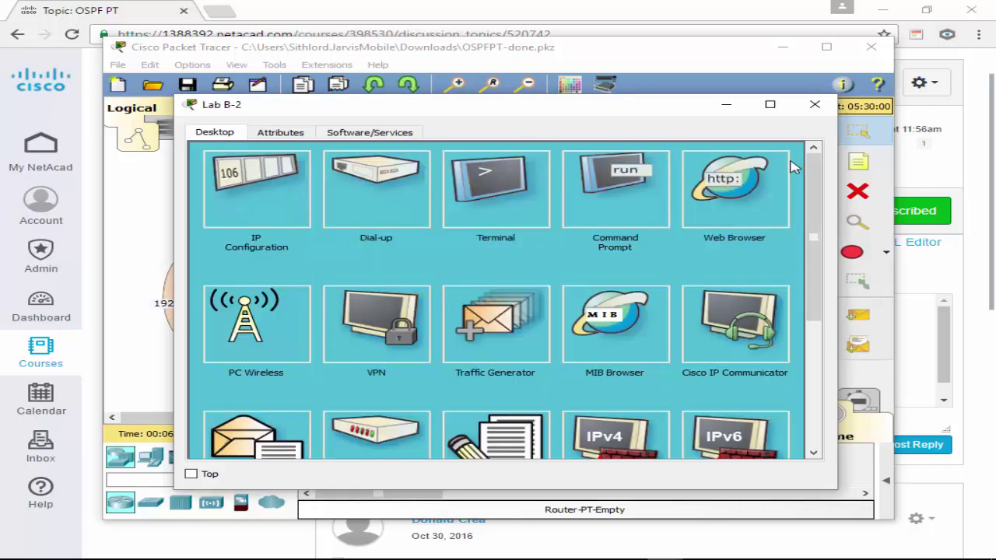
{"action": "left_click", "coordinate": [814, 105]}
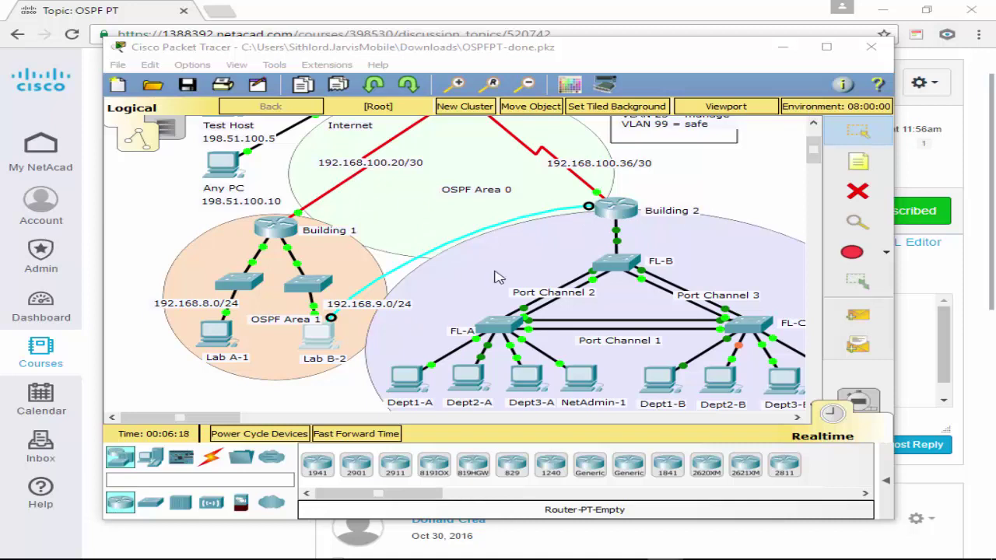
{"action": "double_click", "coordinate": [470, 219]}
{"action": "left_click", "coordinate": [434, 218]}
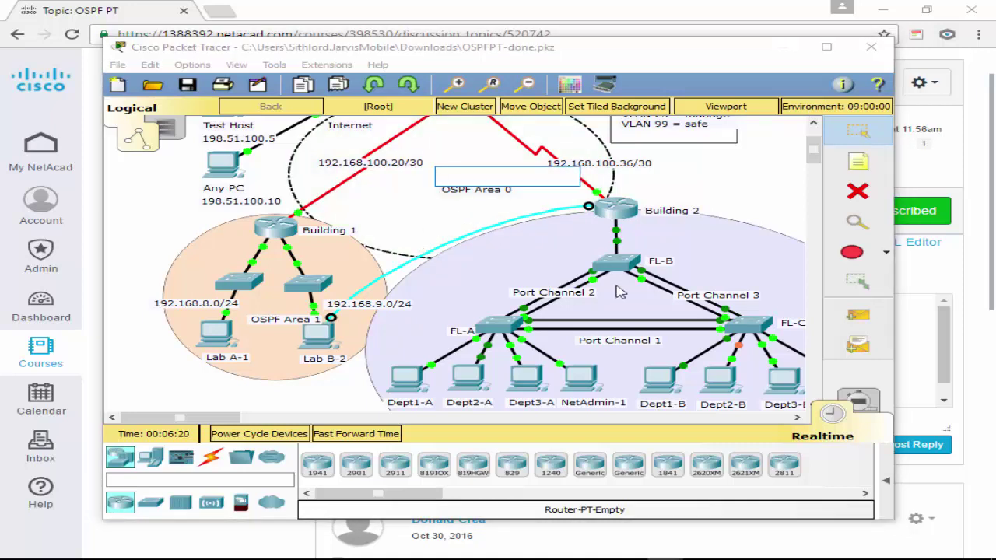
{"action": "left_click", "coordinate": [732, 151]}
{"action": "scroll", "coordinate": [761, 193], "scroll_direction": "up", "scroll_amount": 3}
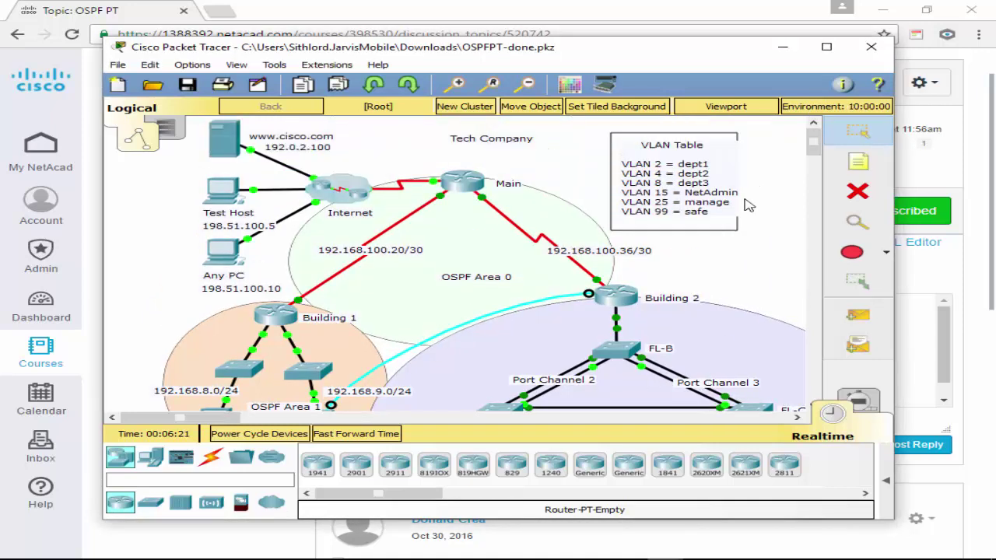
Check the activity instructions window showing 95% completion, then close it.
{"action": "key", "text": "alt+Tab"}
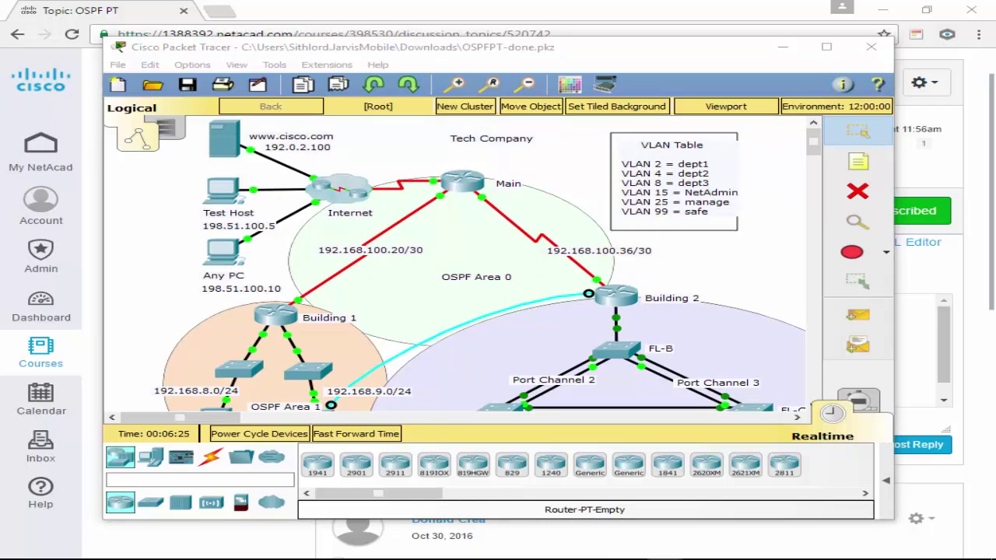
{"action": "left_click_drag", "start_coordinate": [995, 73], "coordinate": [399, 117]}
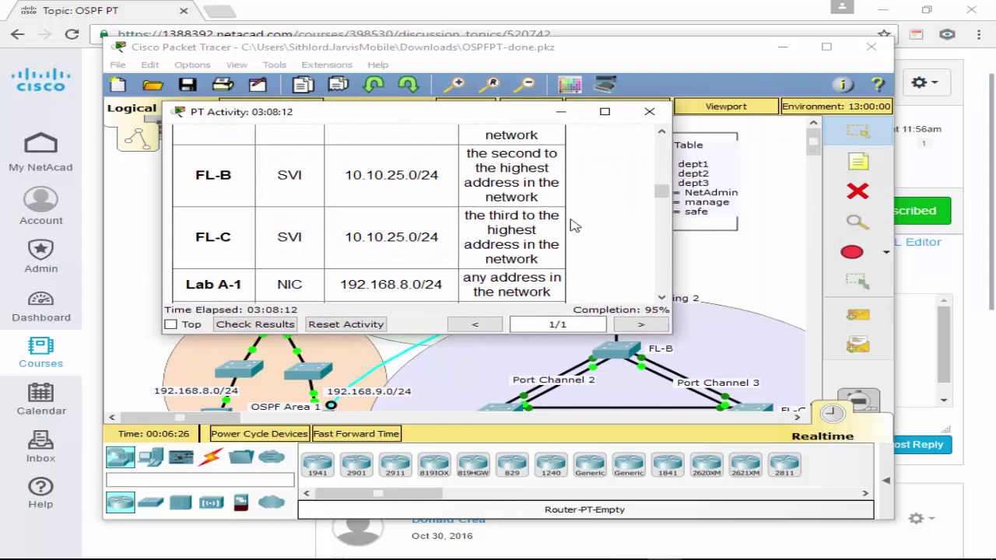
{"action": "left_click", "coordinate": [642, 324]}
{"action": "left_click", "coordinate": [649, 111]}
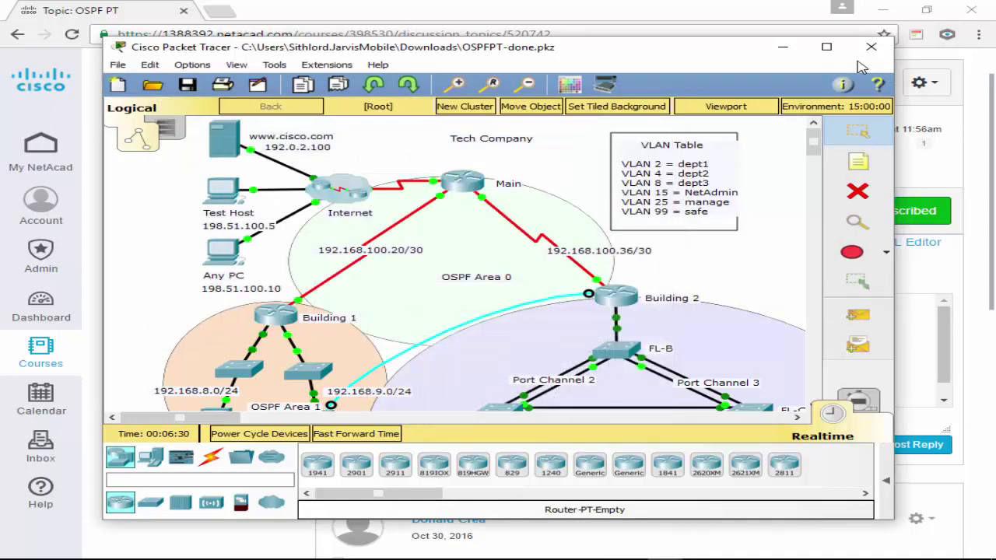